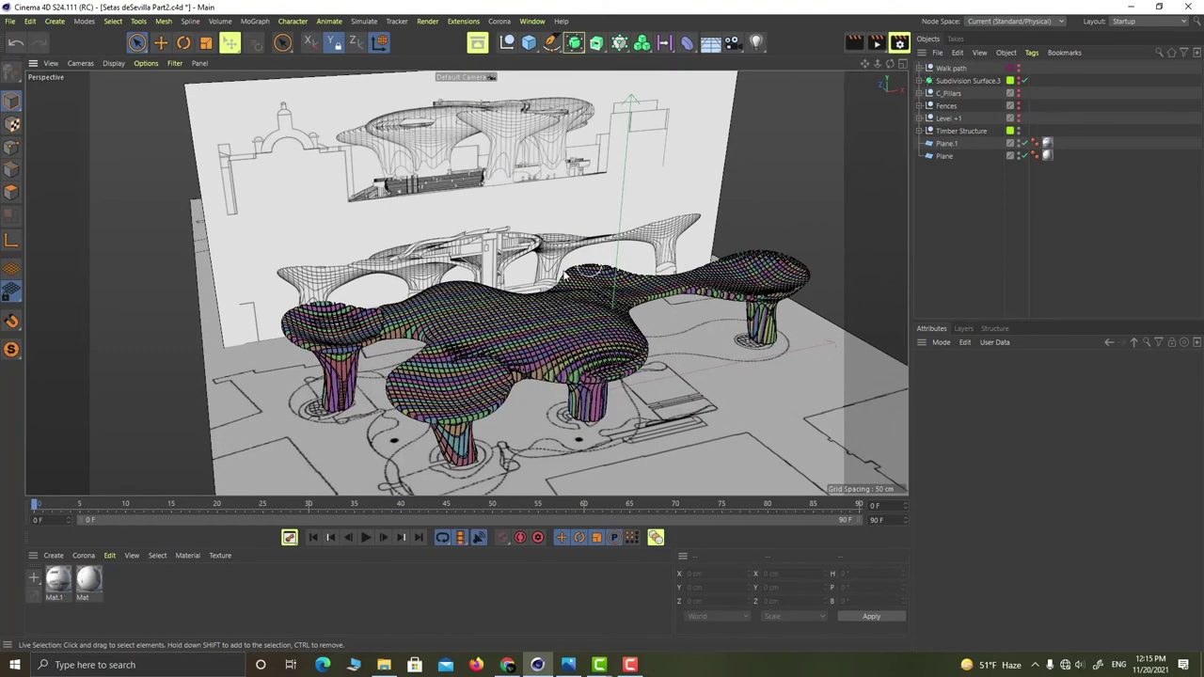
Examine the timber canopy model and its reference planes from several angles in the perspective view
scroll(569, 277, down, 5)
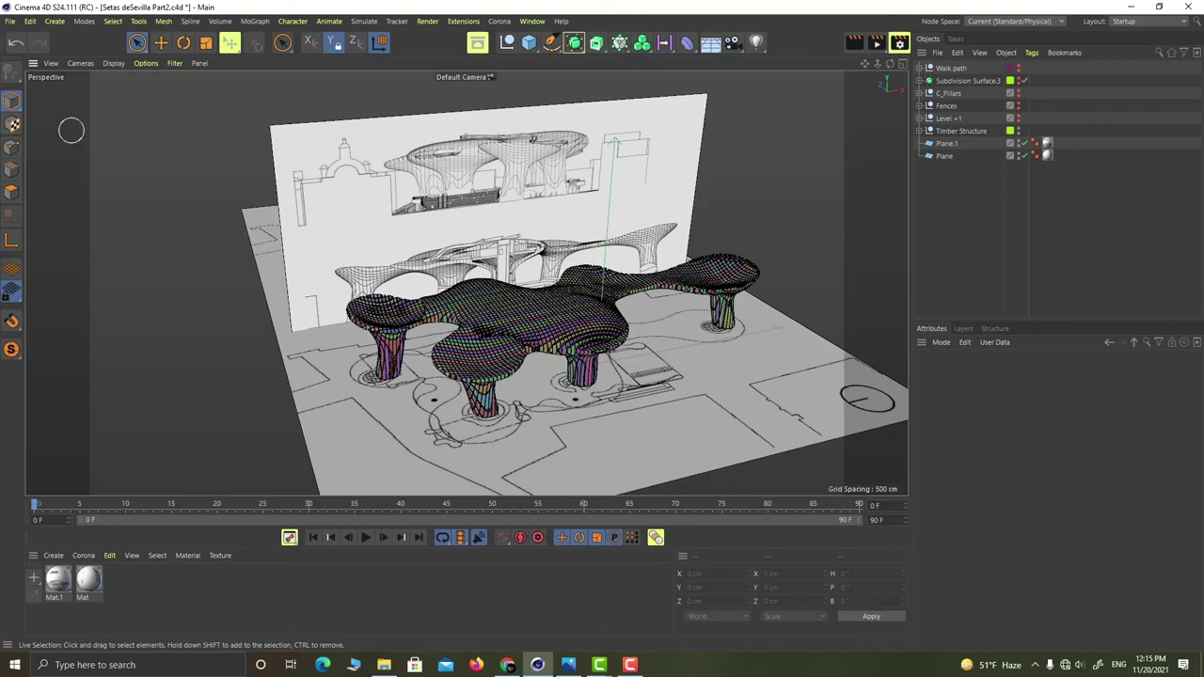
scroll(621, 282, up, 5)
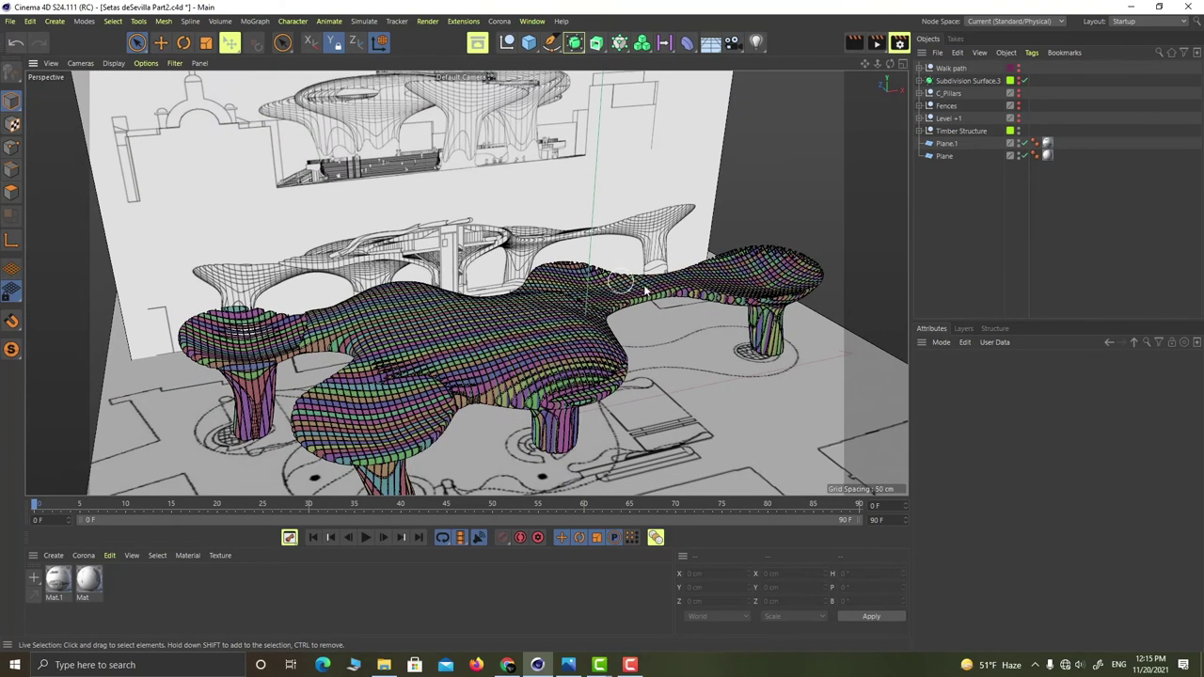
alt+drag(645, 292, 524, 264)
scroll(639, 264, down, 1)
alt+middle_drag(683, 282, 593, 286)
scroll(630, 317, up, 2)
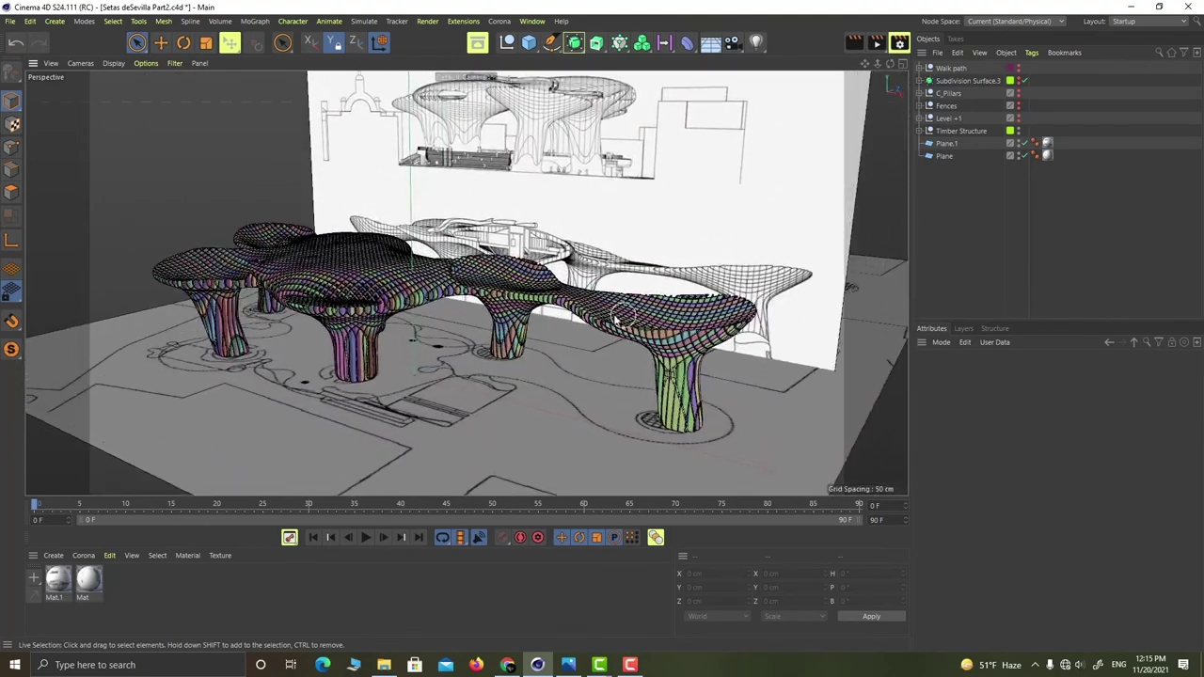
alt+drag(616, 316, 690, 282)
scroll(642, 295, down, 1)
alt+drag(485, 288, 610, 311)
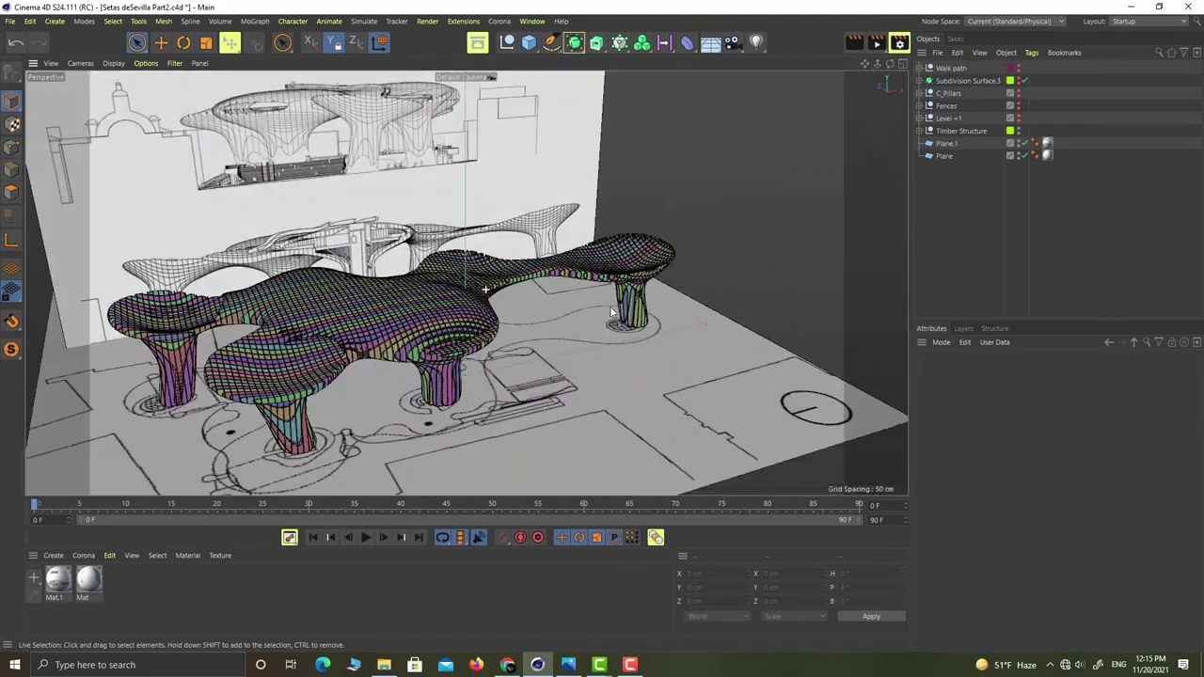
scroll(655, 281, down, 3)
alt+drag(389, 273, 398, 302)
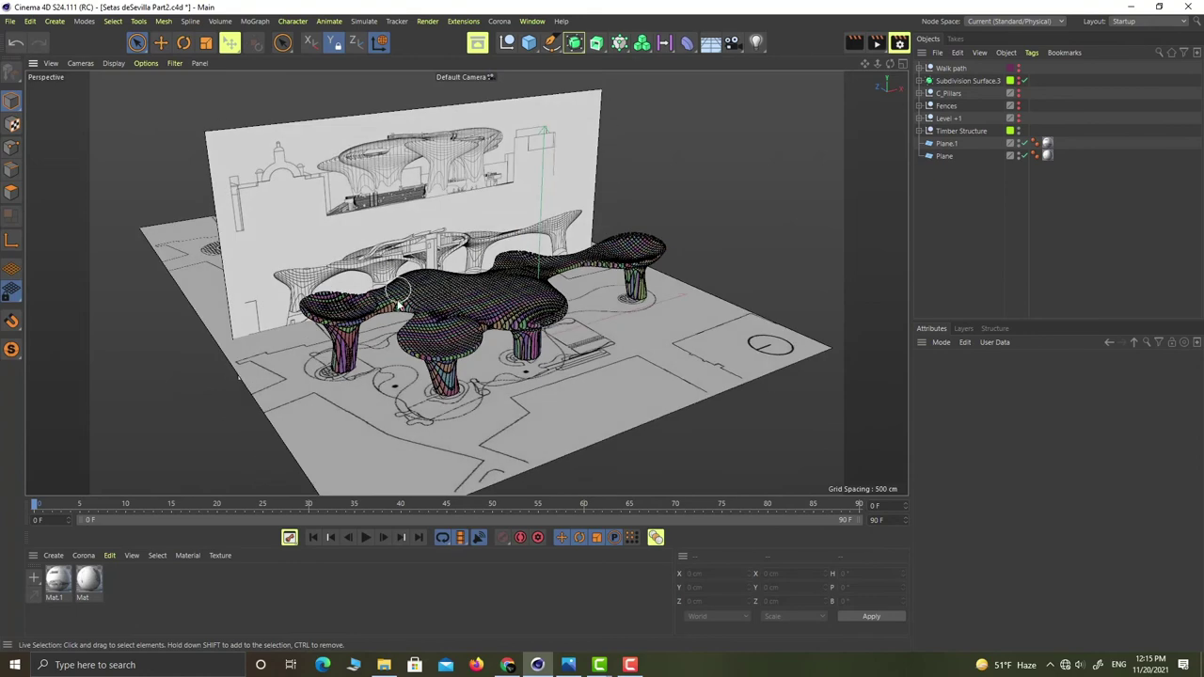
scroll(399, 303, up, 3)
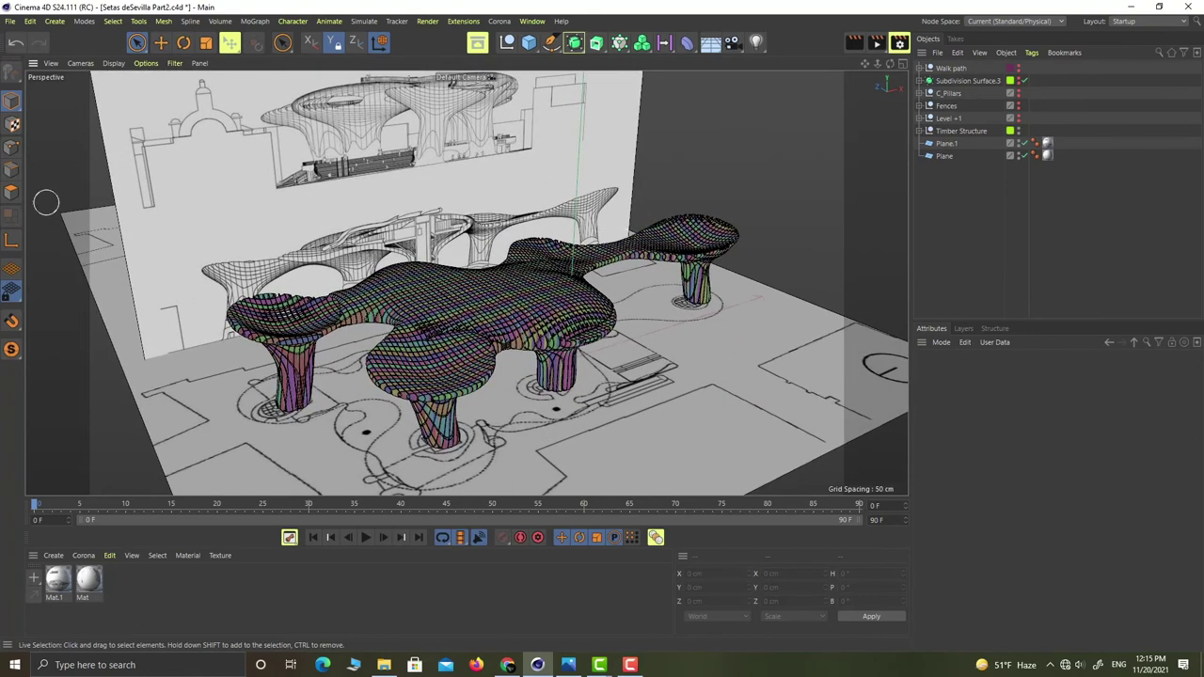
Switch to Photos, examine the walkway's route in an enlarged view of setaas3.jpg, and return to Cinema 4D
drag(0, 81, 596, 60)
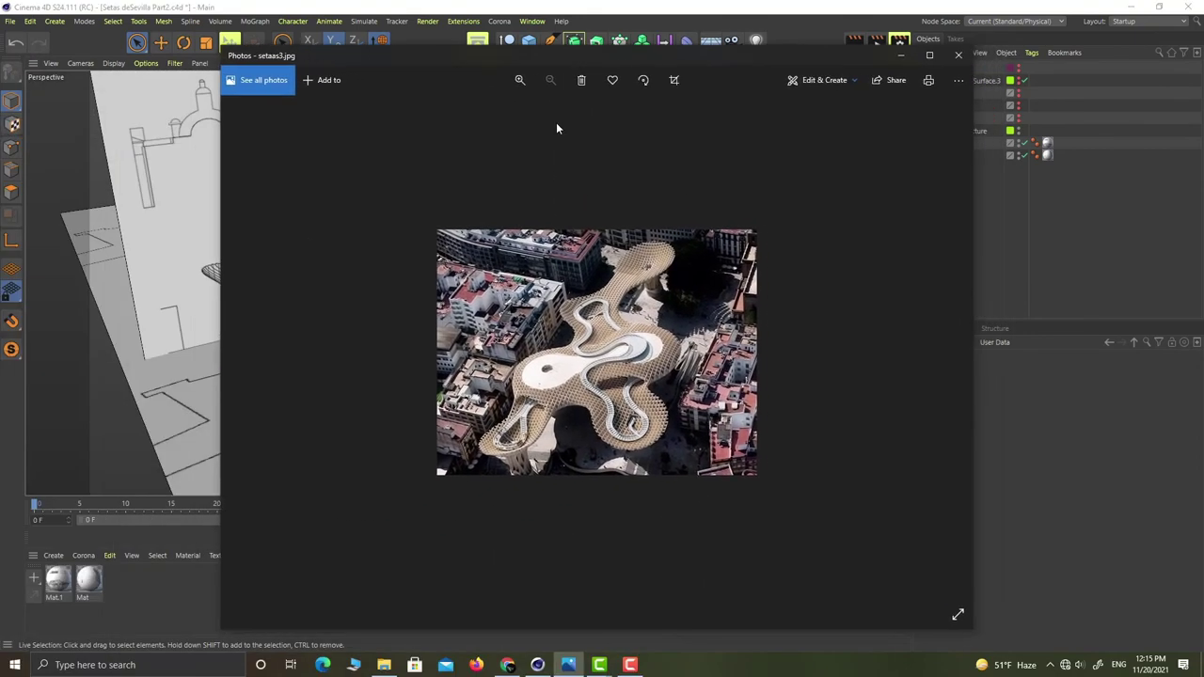
click(929, 55)
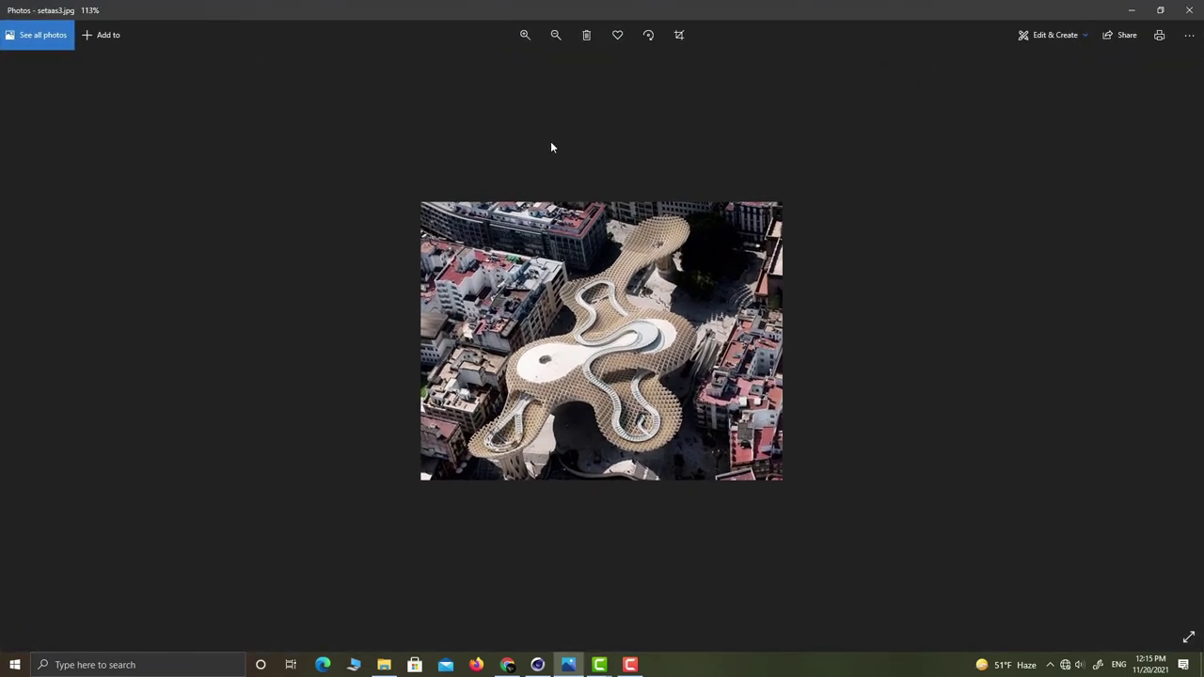
click(524, 35)
click(525, 35)
click(524, 34)
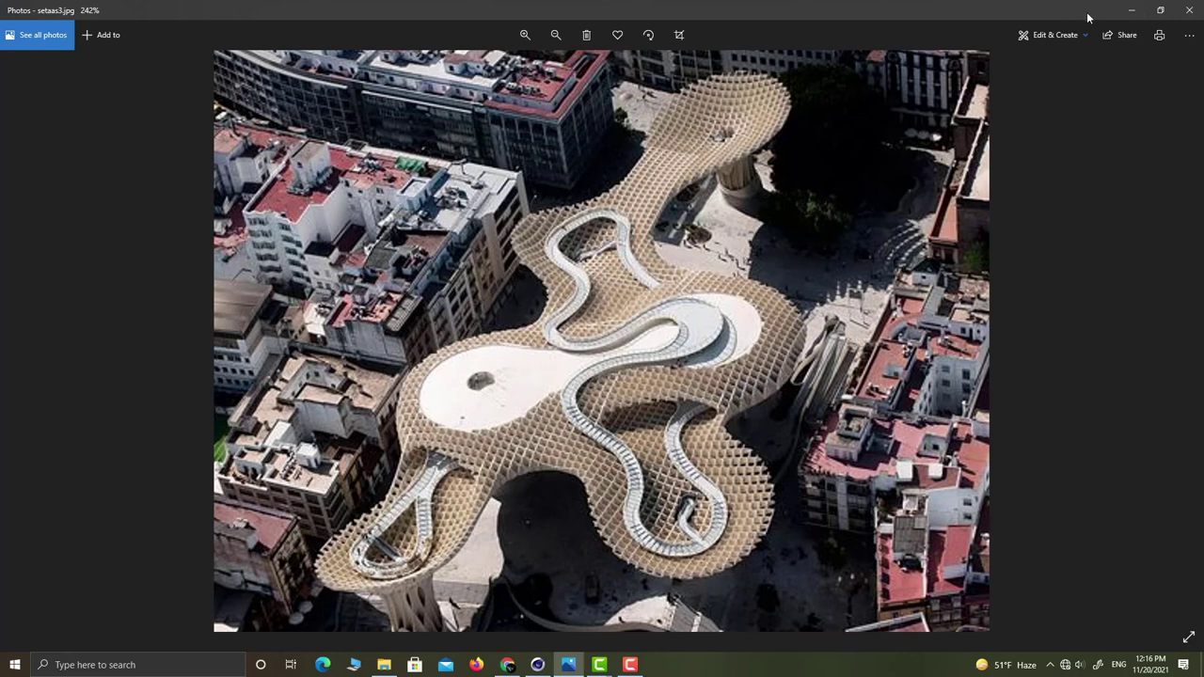
click(1131, 10)
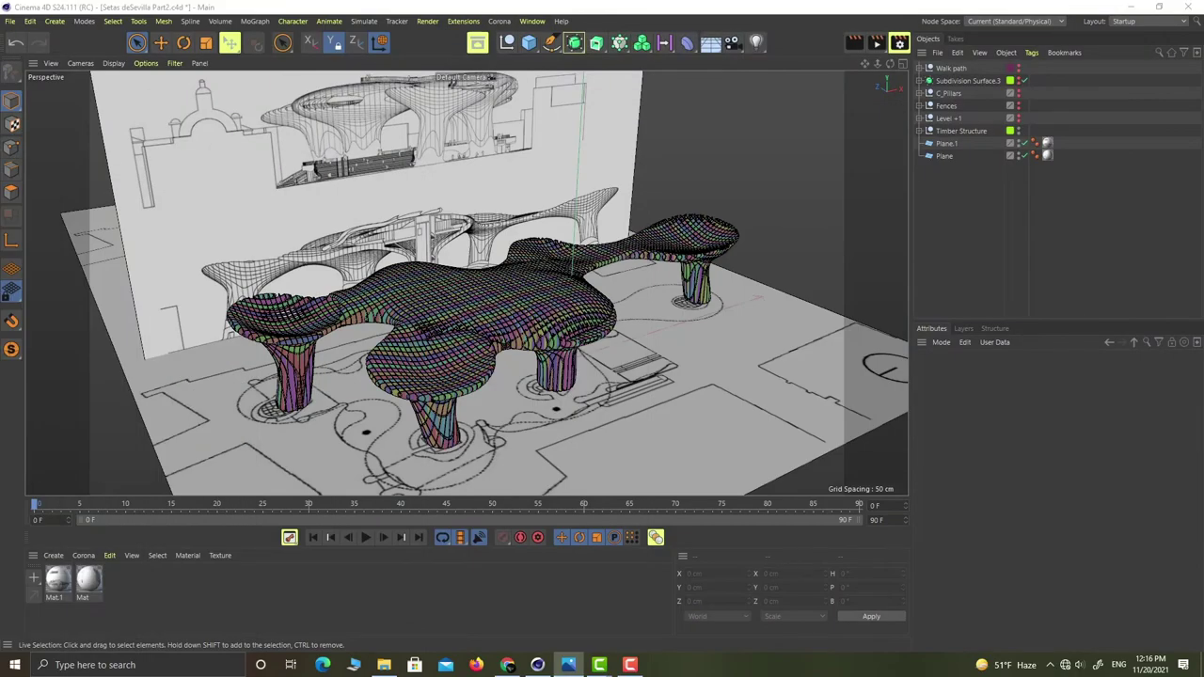
Select the Walk path null and switch to a maximized Top view
click(949, 69)
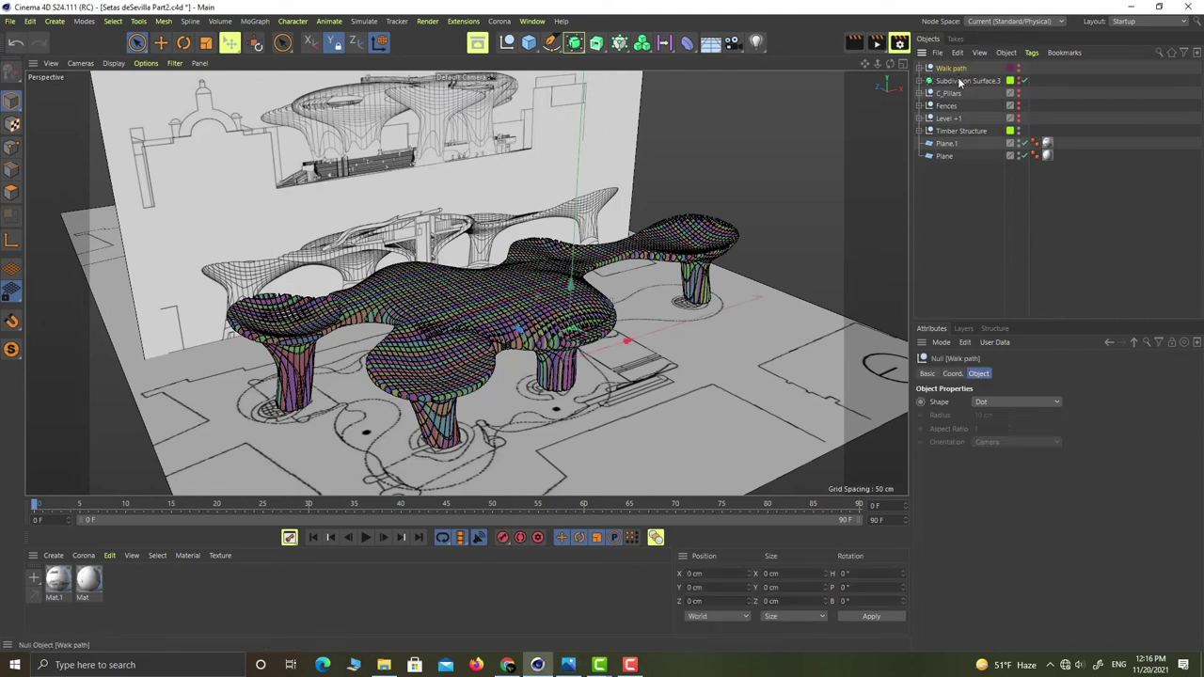
click(959, 82)
click(948, 95)
click(948, 108)
click(947, 121)
click(804, 157)
click(903, 65)
click(902, 65)
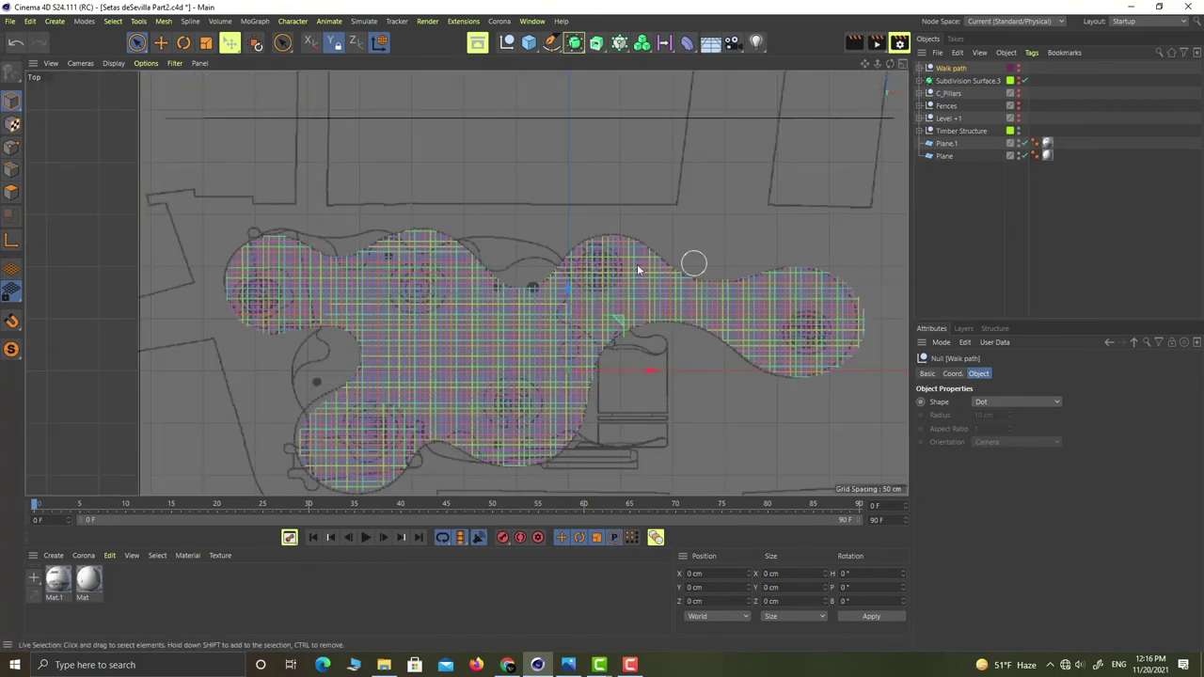
Examine the roof plan drawing and its walkway outlines in the Top view
scroll(637, 269, down, 5)
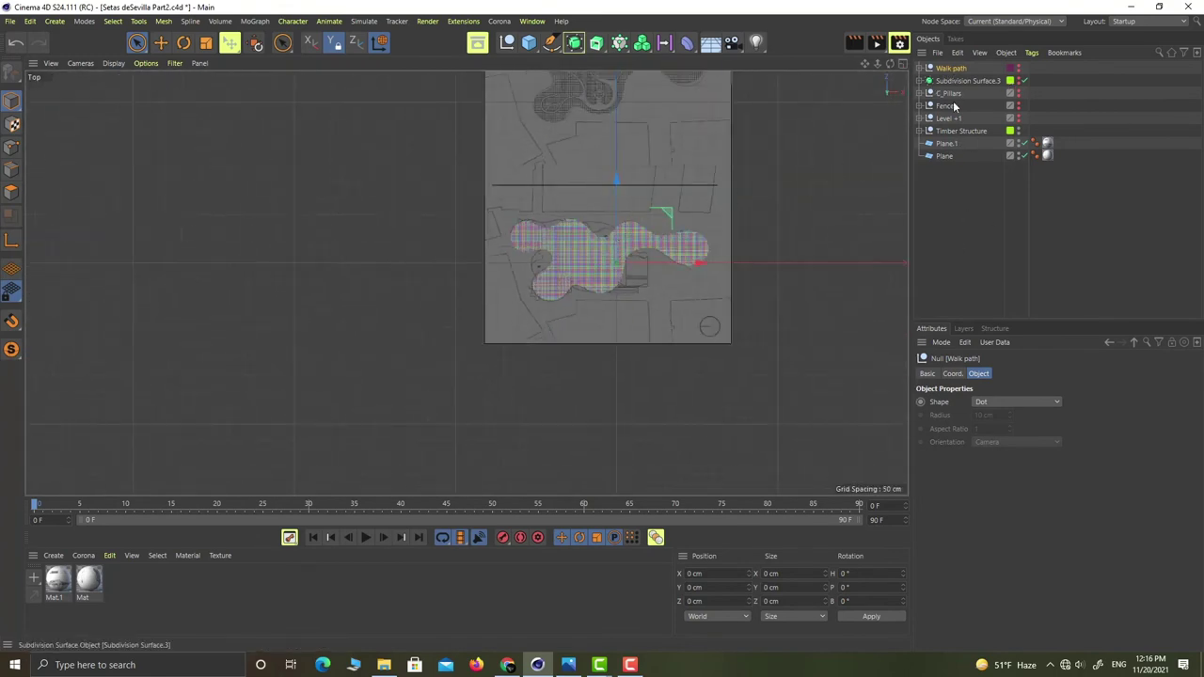
middle_drag(564, 280, 605, 349)
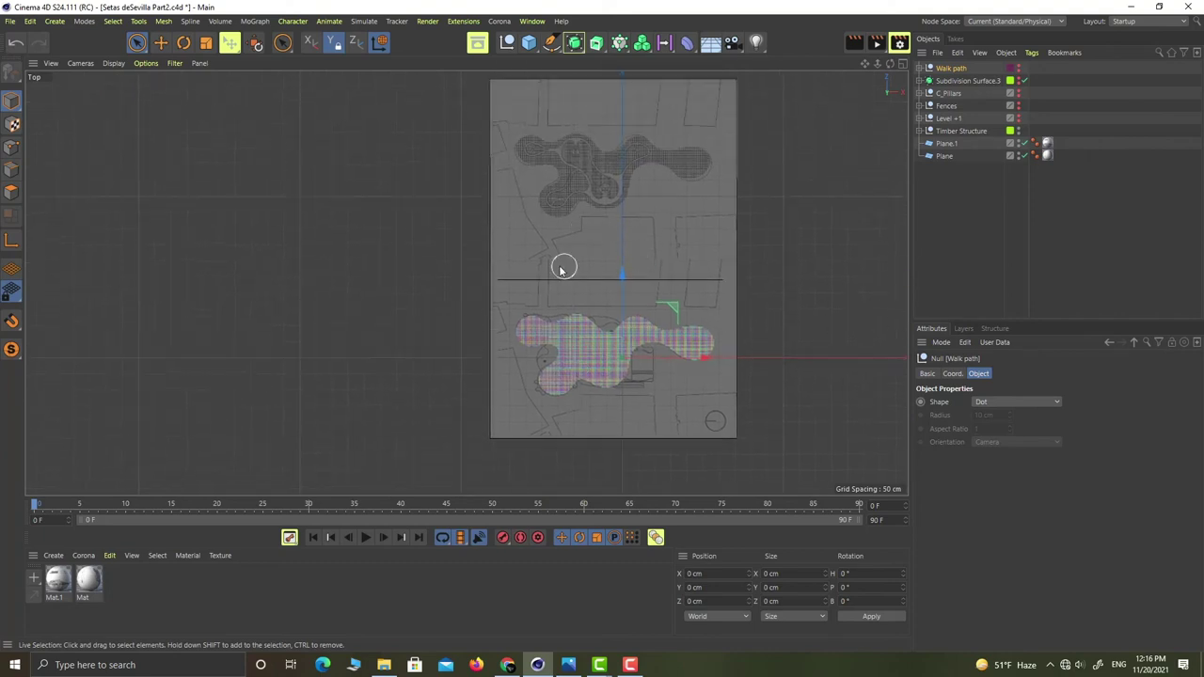
scroll(602, 179, up, 3)
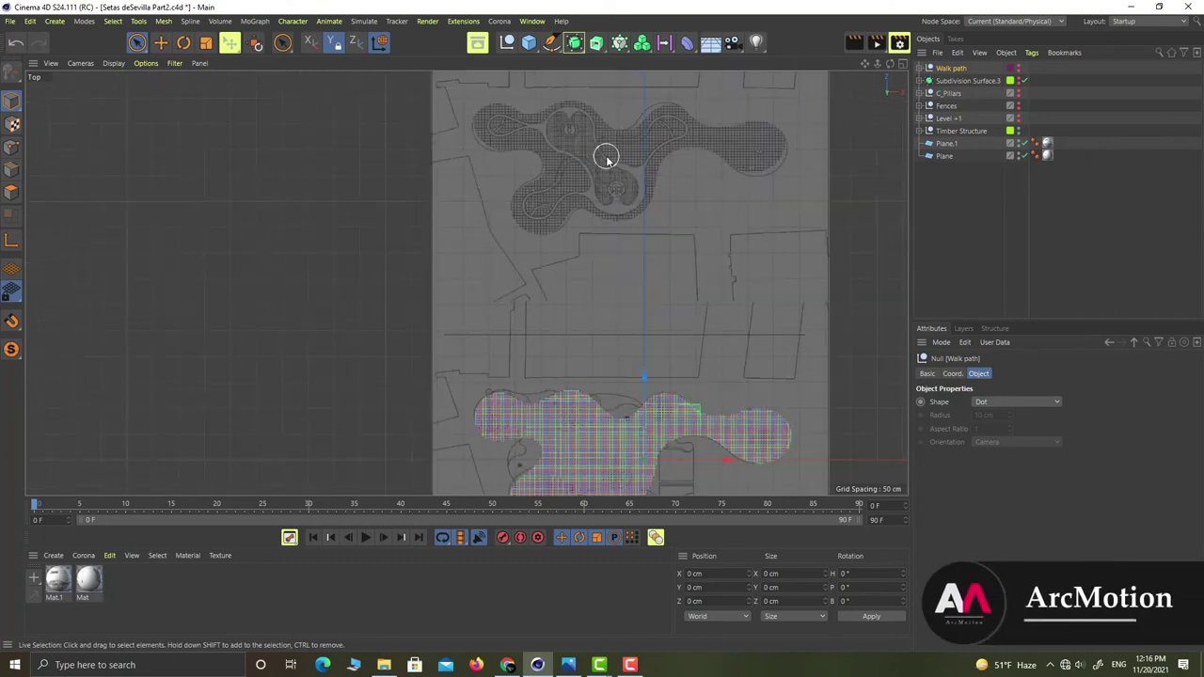
scroll(617, 148, down, 3)
scroll(623, 119, up, 8)
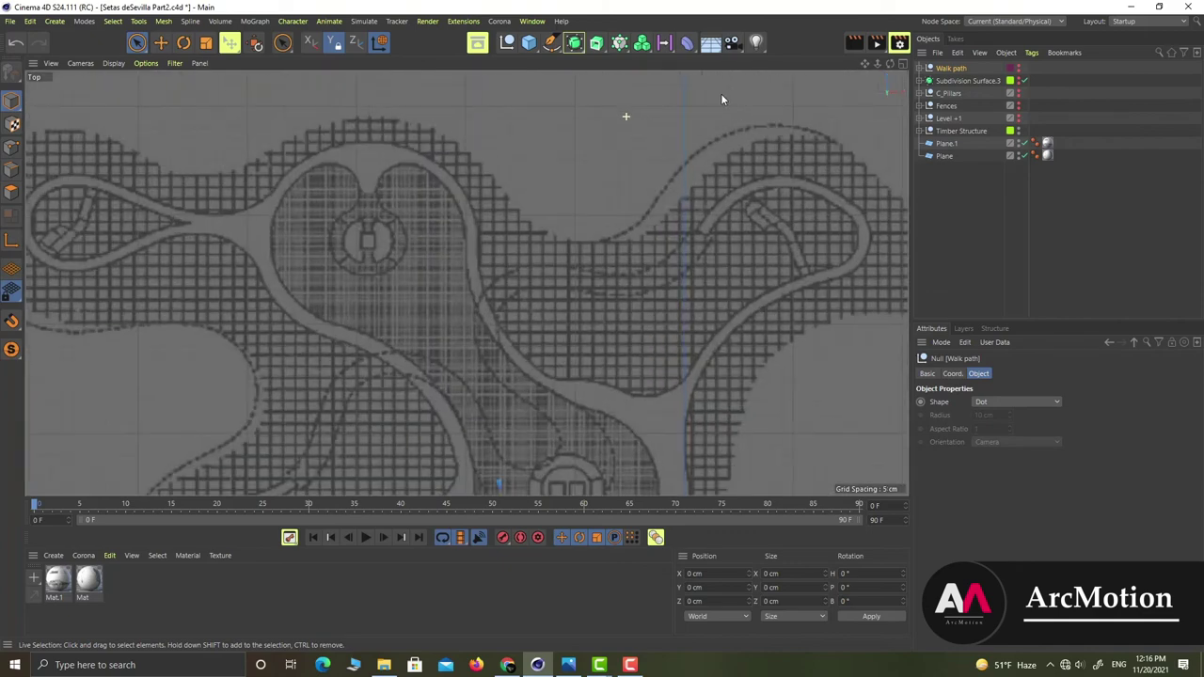
scroll(721, 103, down, 8)
scroll(574, 179, up, 2)
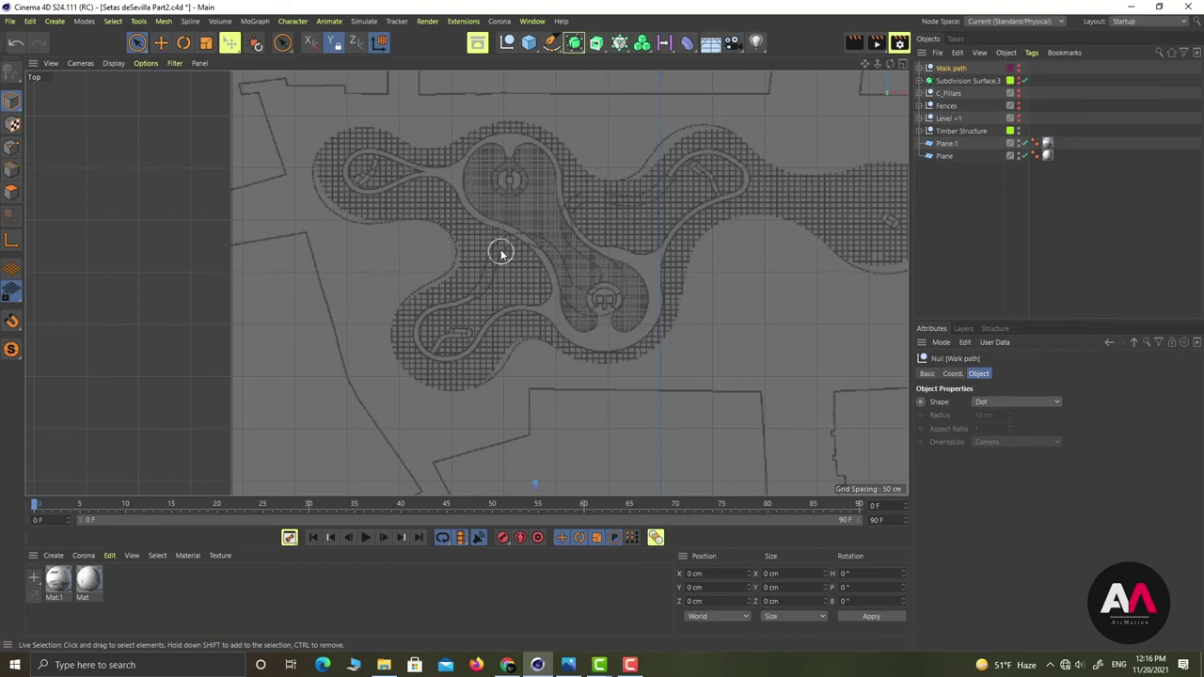
scroll(529, 242, down, 3)
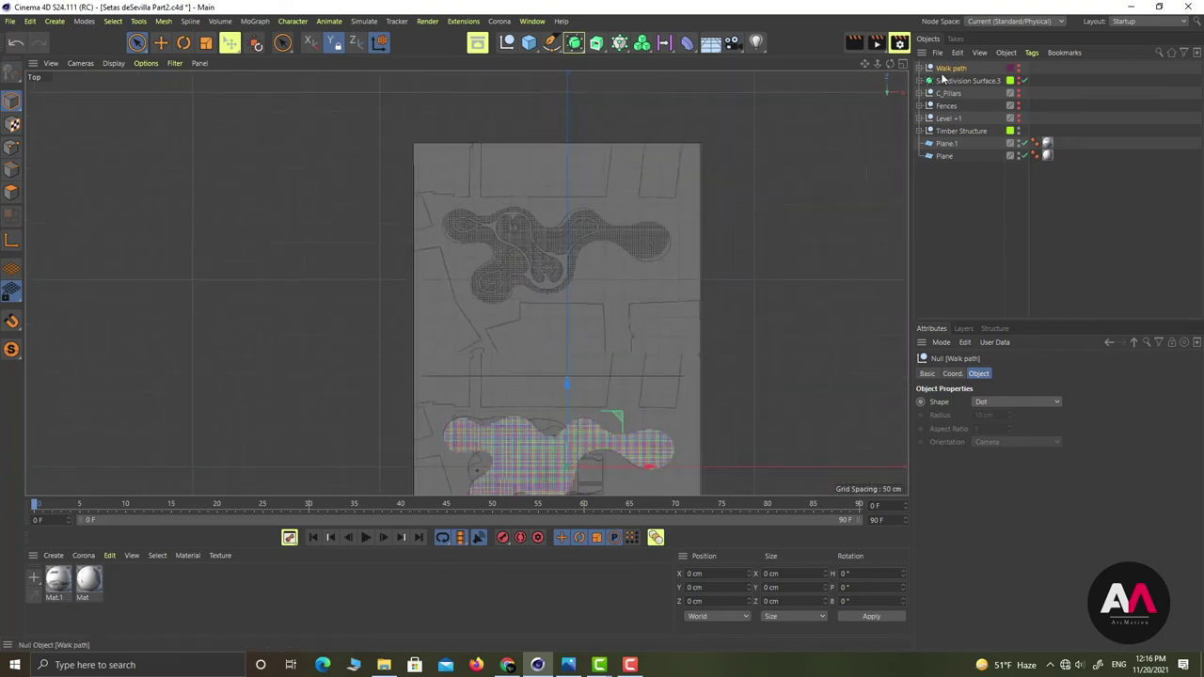
Set the Top view background image's Offset Y to -251 to align the roof plan with the canopy model
click(944, 343)
click(963, 570)
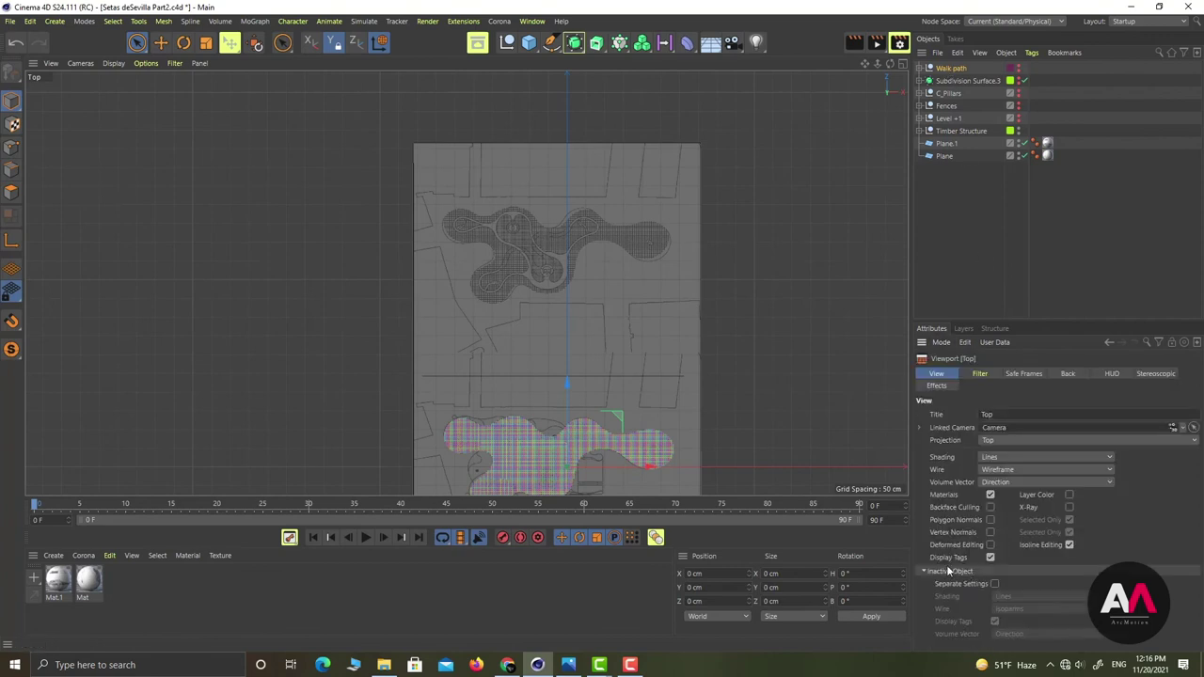
click(1067, 374)
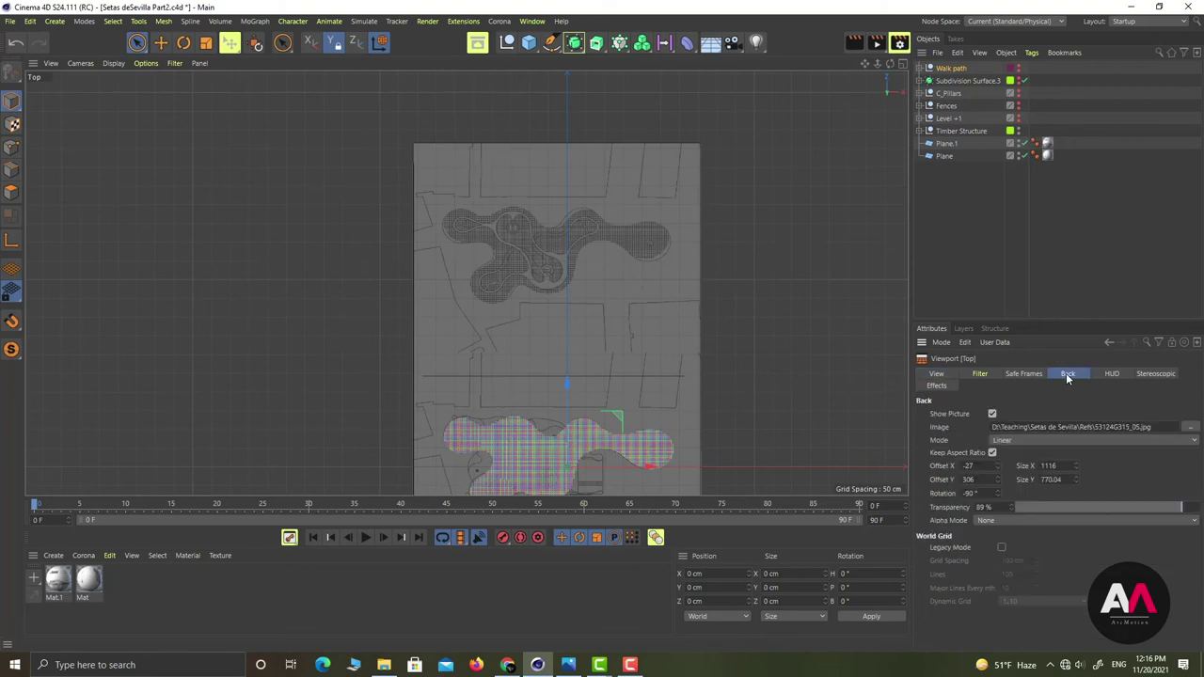
scroll(760, 252, down, 2)
alt+middle_drag(610, 364, 610, 311)
scroll(608, 314, up, 1)
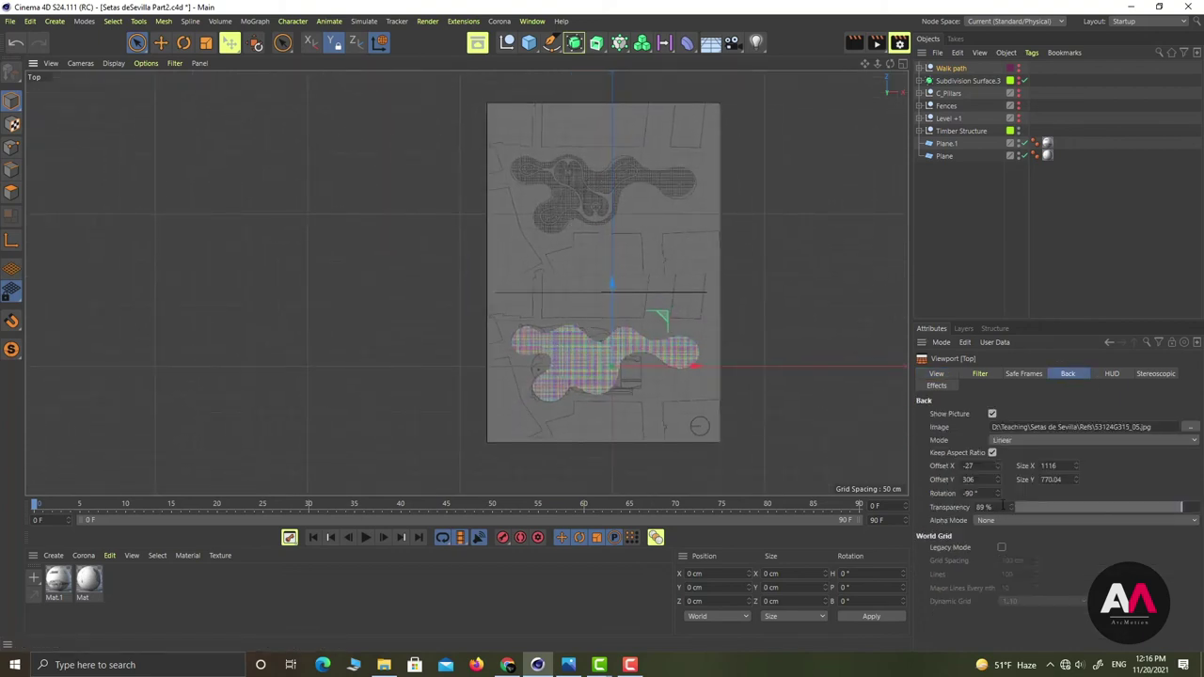
drag(997, 479, 998, 553)
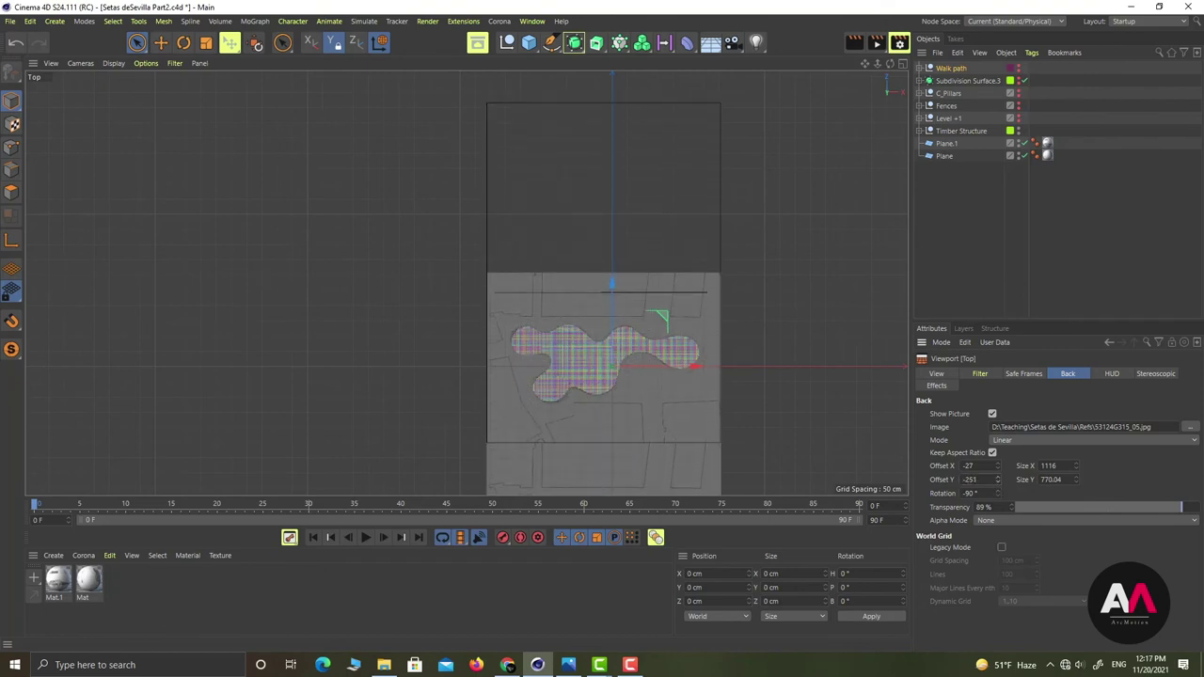
scroll(536, 344, up, 4)
alt+middle_drag(703, 368, 612, 345)
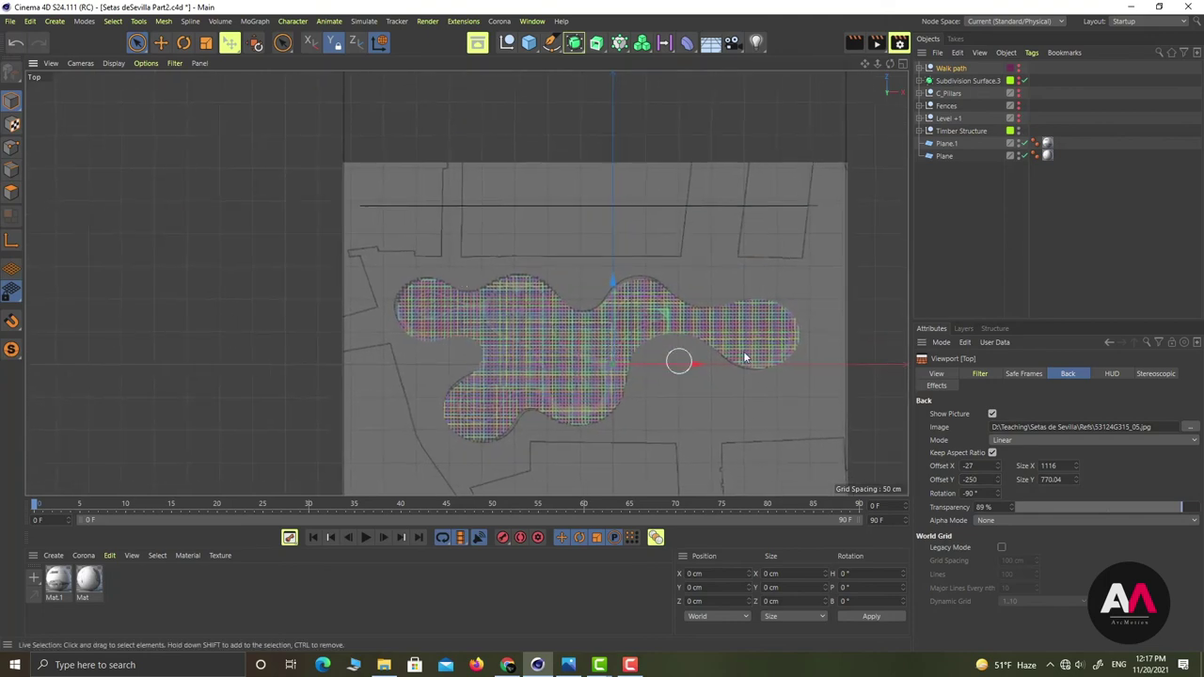
click(998, 477)
click(997, 482)
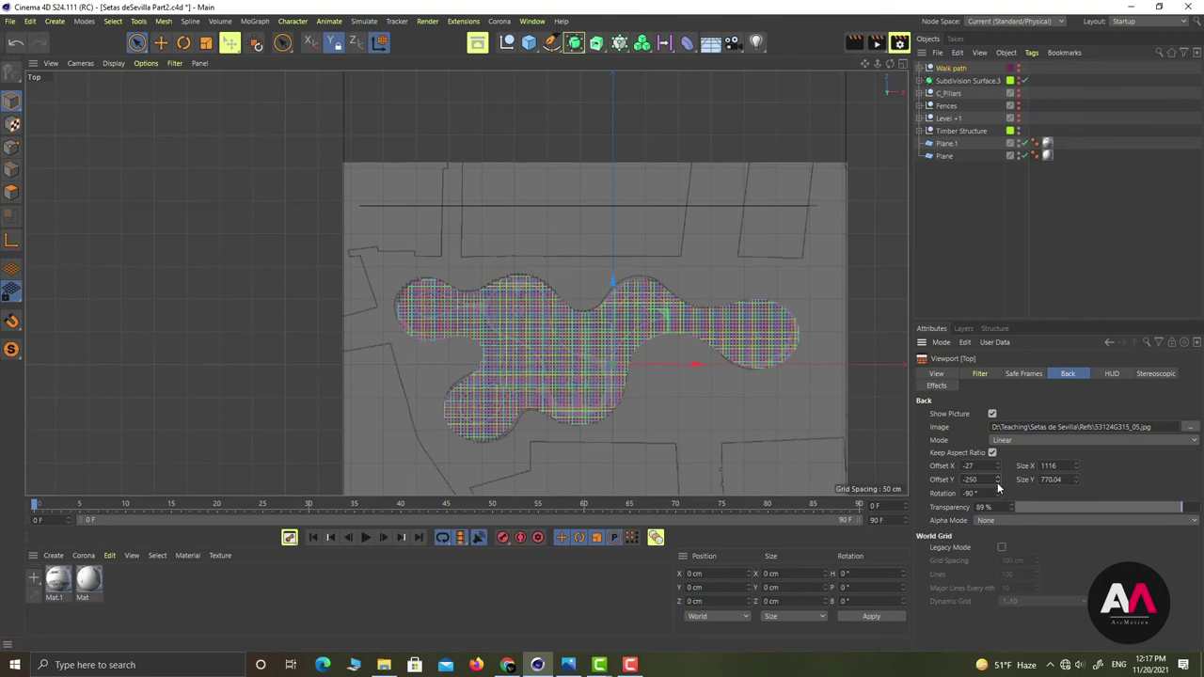
click(998, 482)
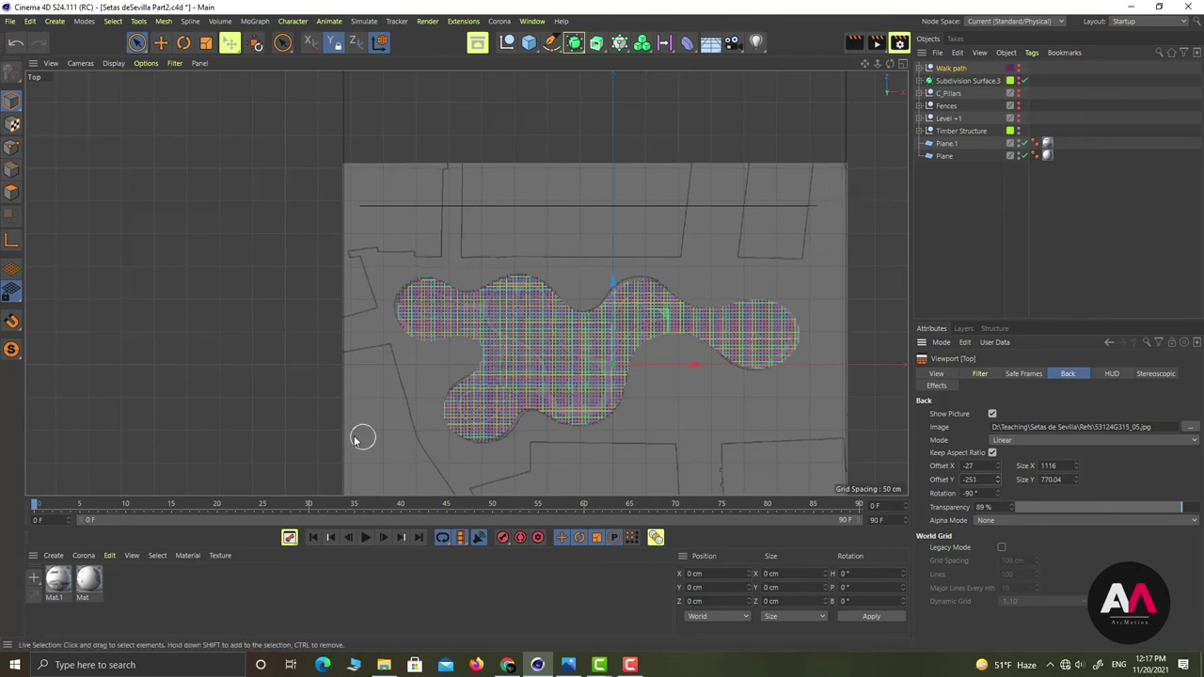
Hide the Timber Structure in the viewport and activate the Spline Pen with the Bezier type
click(968, 132)
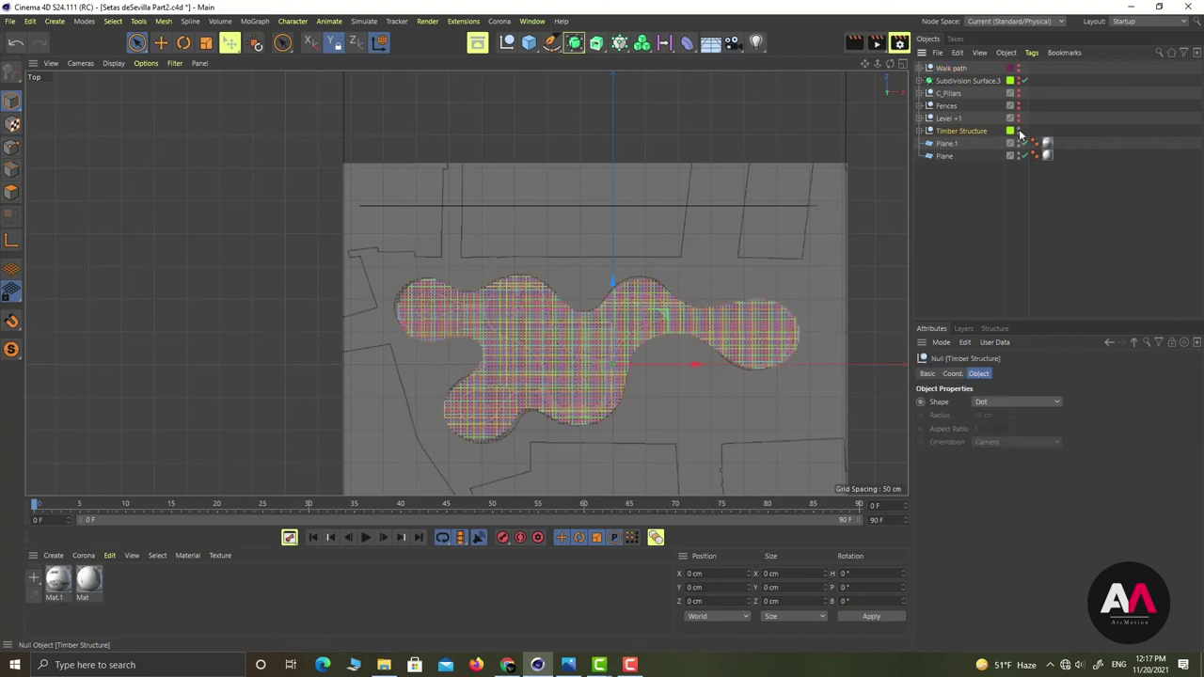
click(1018, 133)
scroll(527, 393, up, 5)
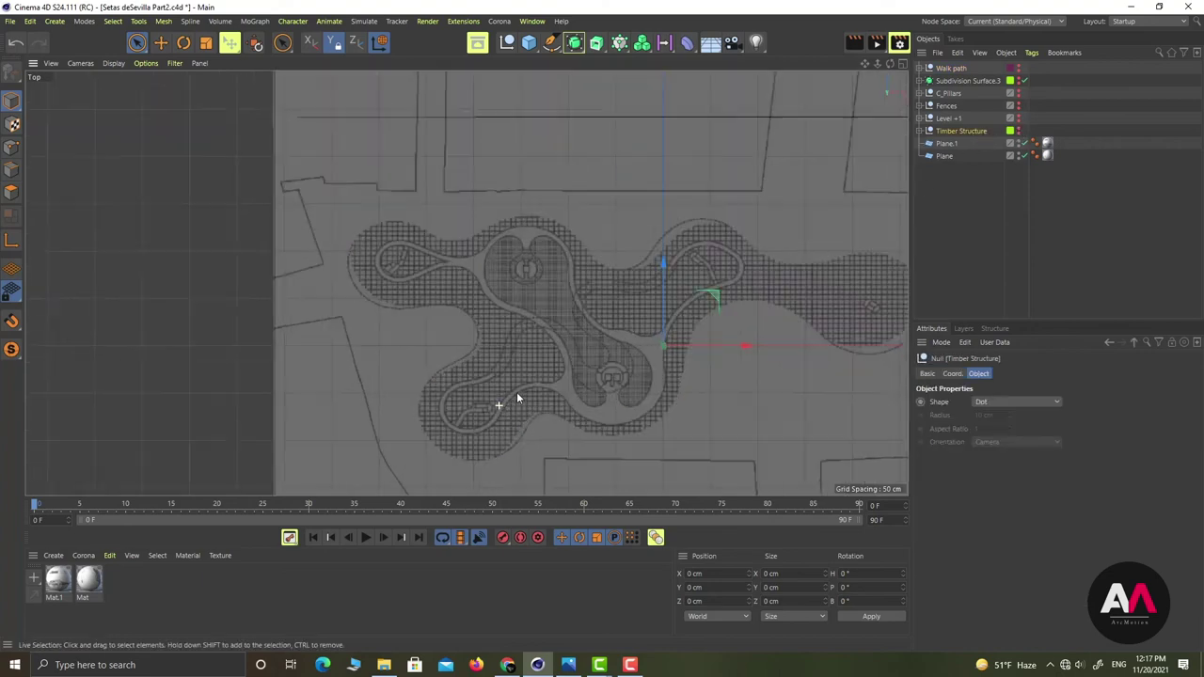
scroll(564, 348, up, 1)
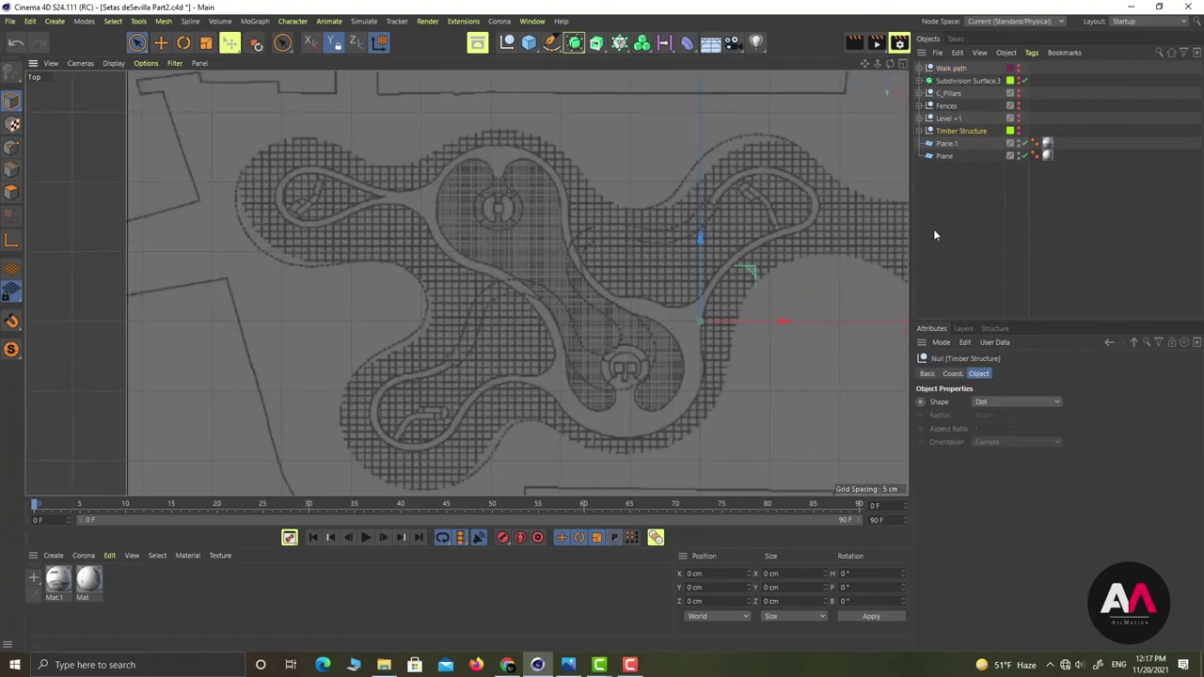
click(551, 43)
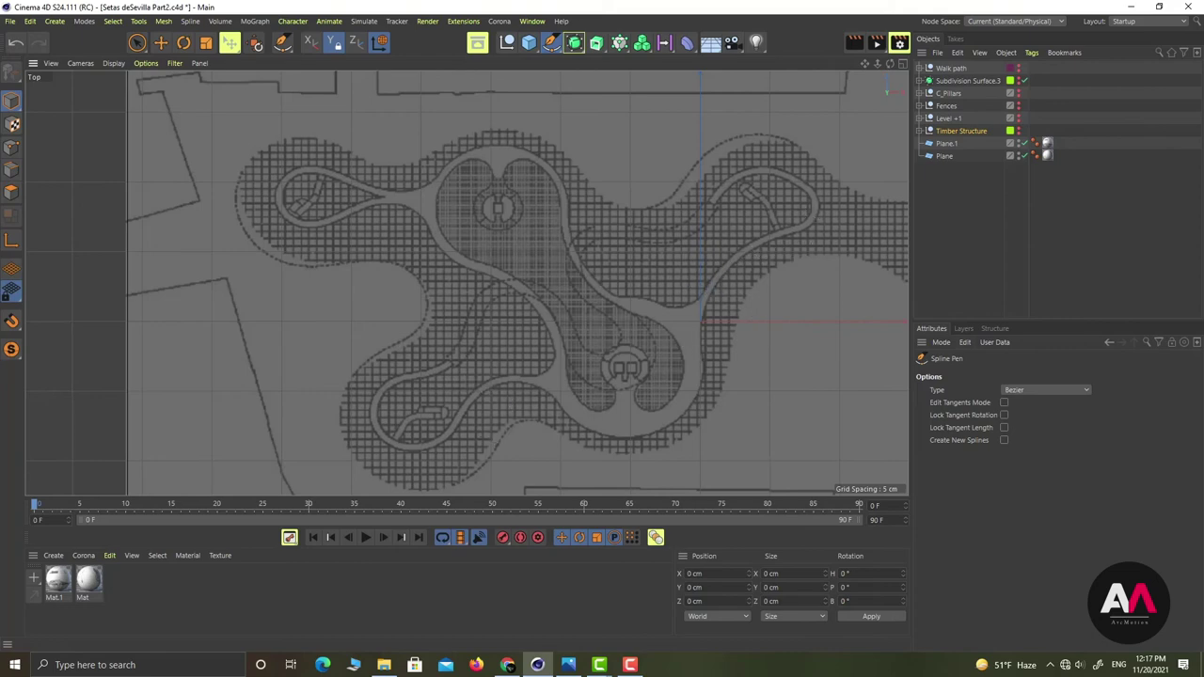
Switch to Photos, compare the walkway's curves in an enlarged setaas3.jpg with the plan, and return to Cinema 4D
key(alt+Tab)
drag(642, 83, 647, 65)
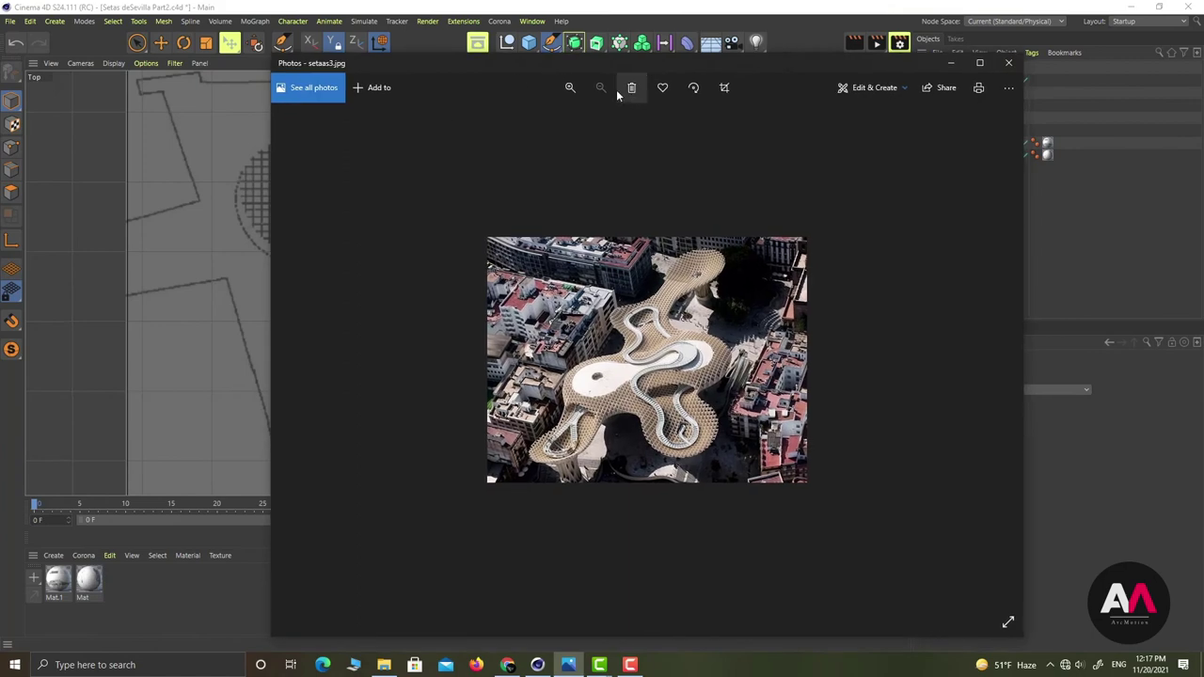
click(570, 87)
click(571, 88)
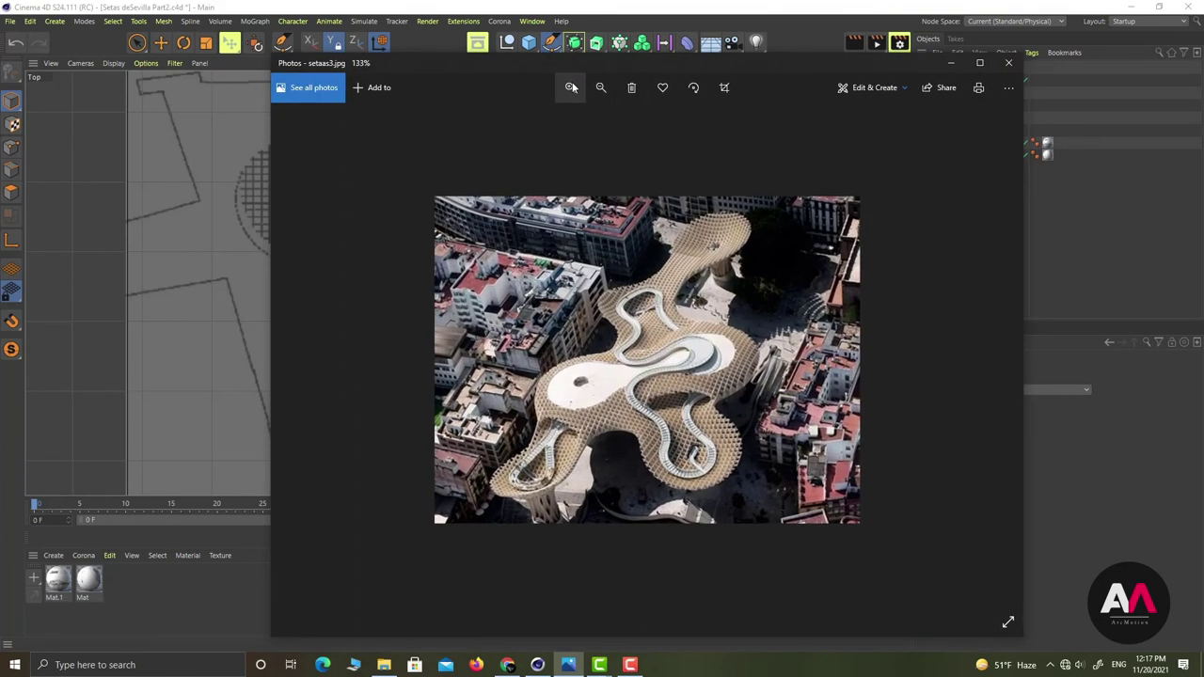
click(570, 88)
click(570, 88)
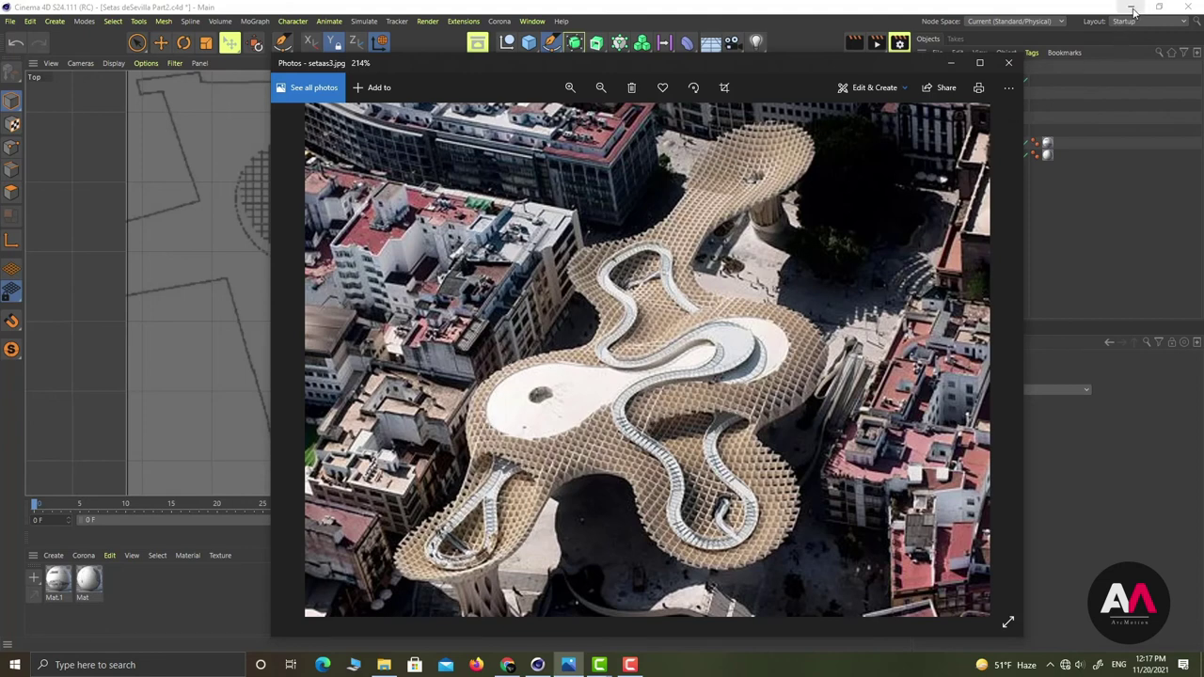
drag(771, 68, 0, 67)
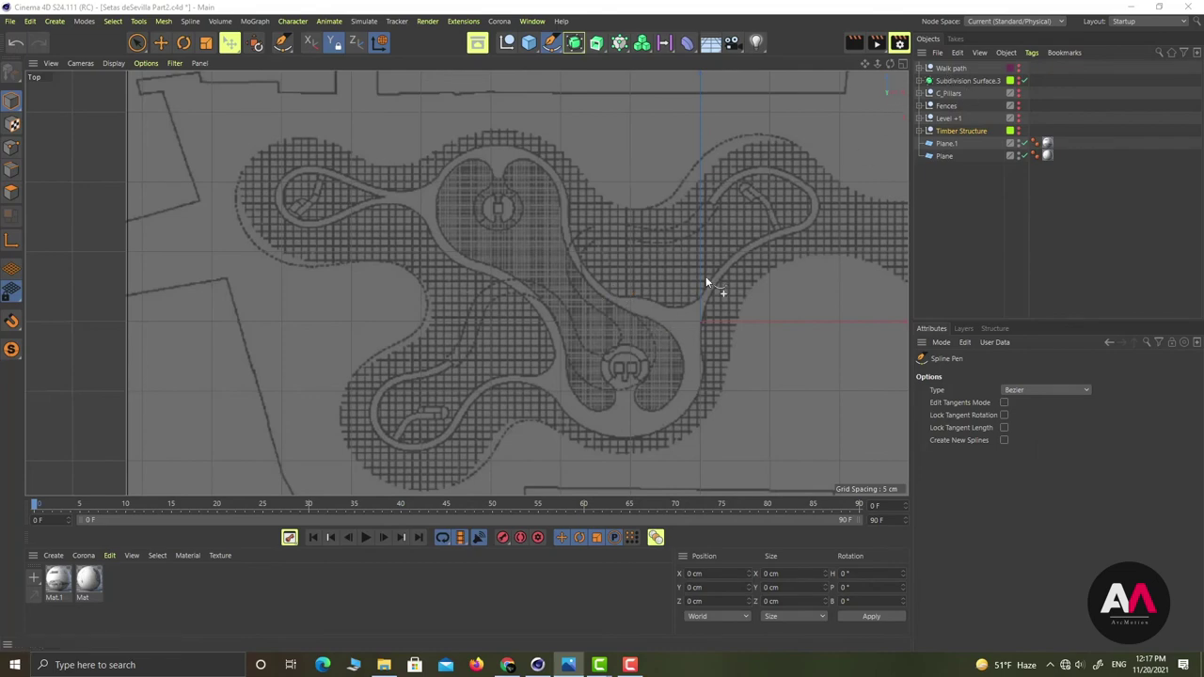
Trace the walkway's upper-right loop with a Bezier spline, from the junction near the origin round and back along the dashed branch
scroll(722, 295, up, 6)
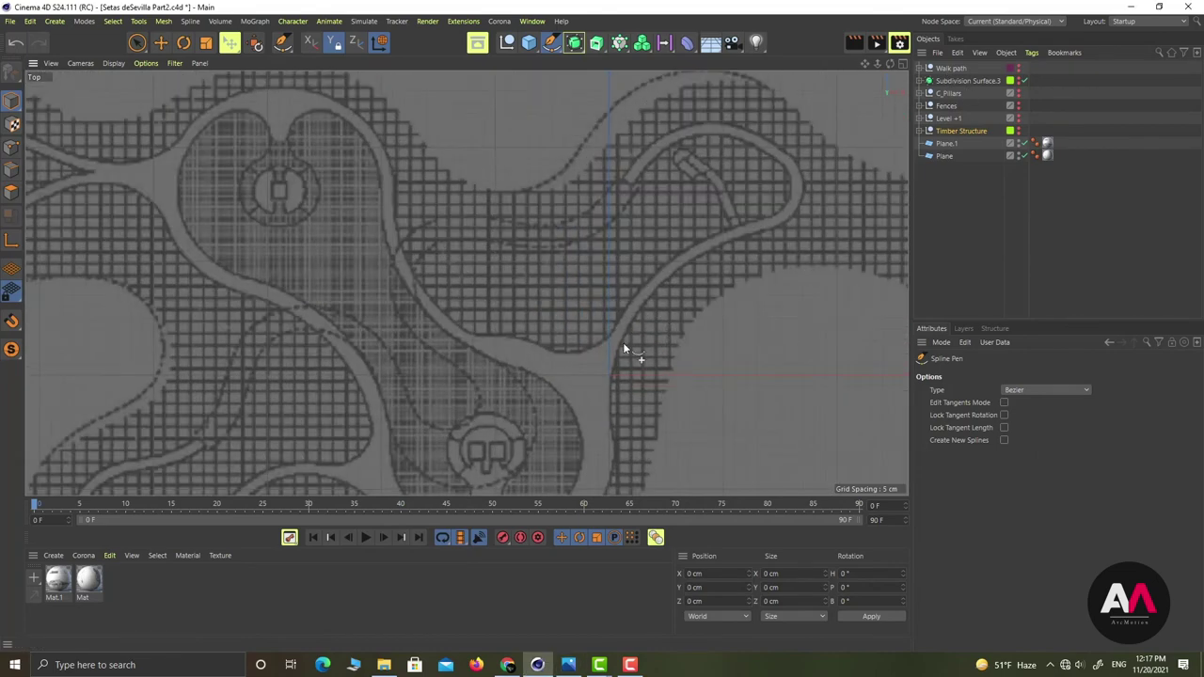
click(613, 346)
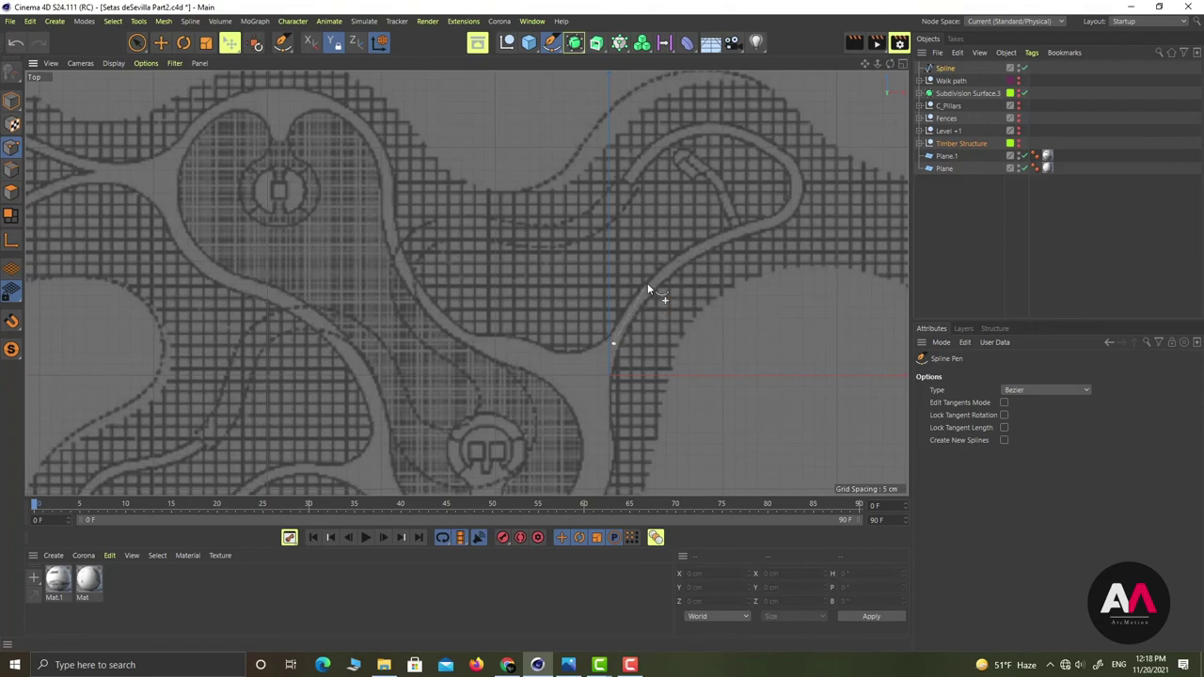
scroll(648, 289, up, 1)
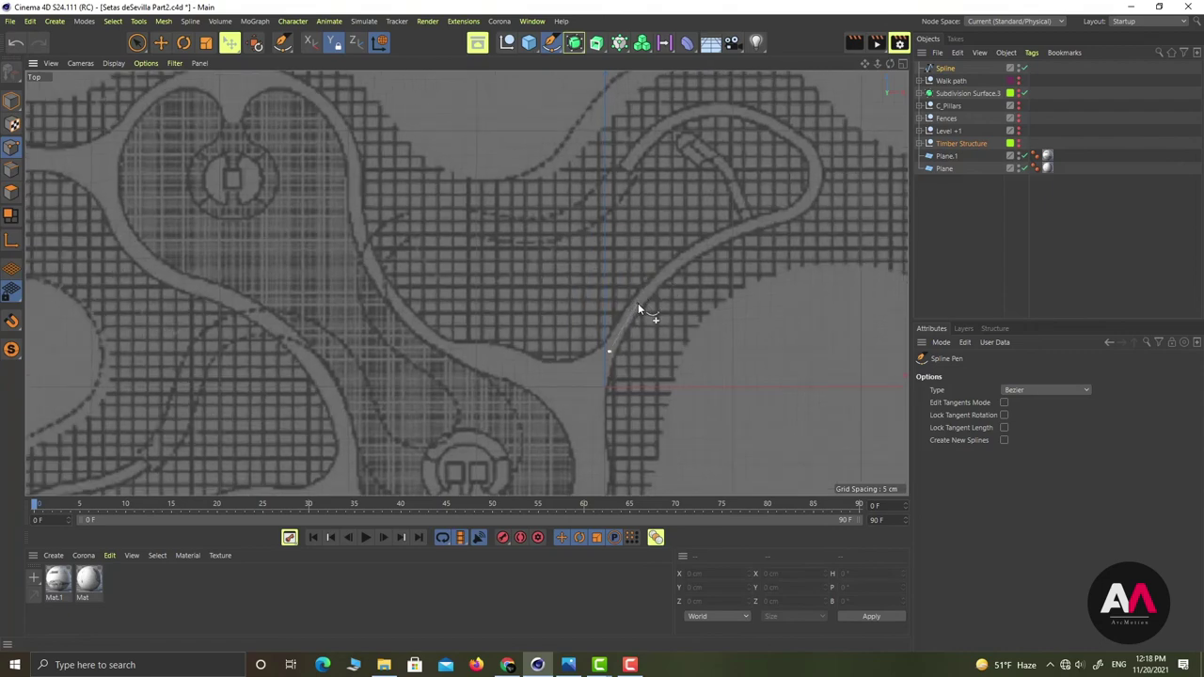
click(638, 302)
click(745, 227)
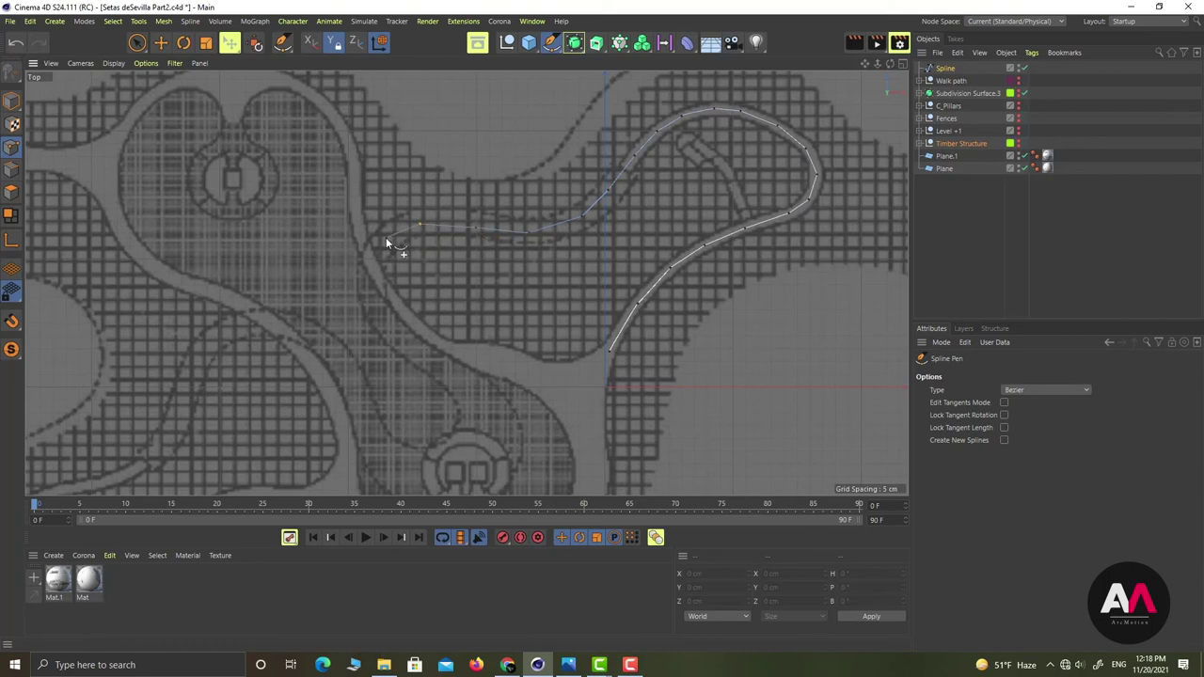
Continue the spline down the central hatched area, around the lower circular core and back up across the main walkway
click(414, 345)
alt+middle_drag(495, 319, 484, 296)
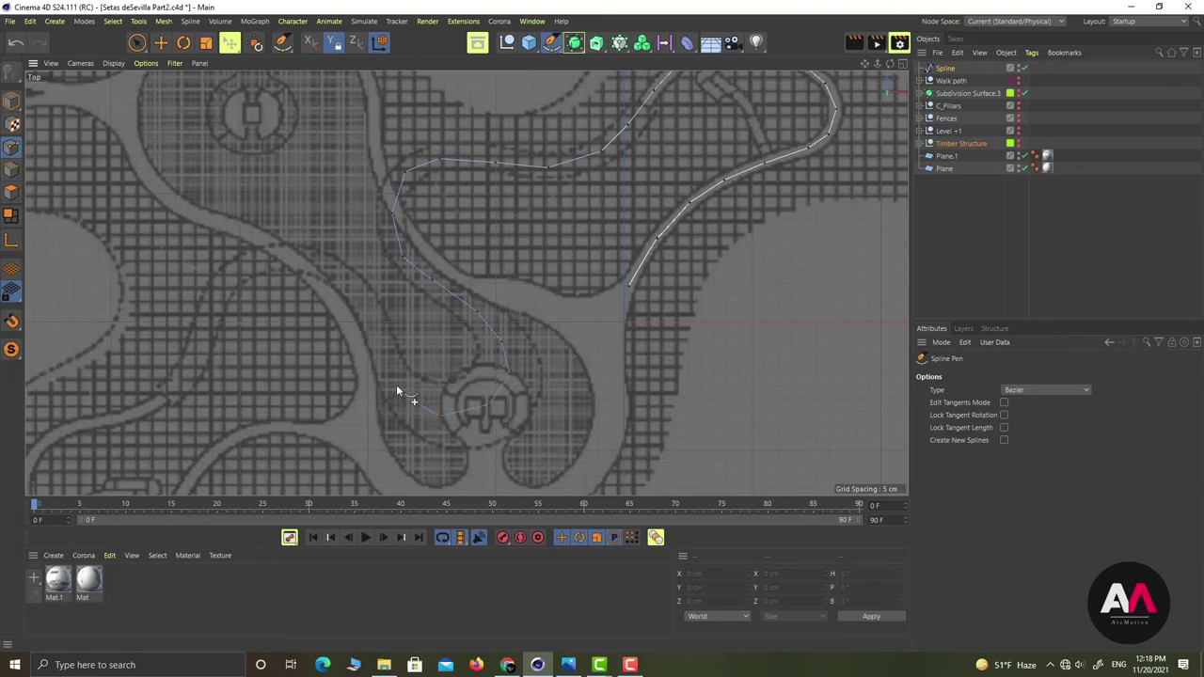
scroll(385, 350, up, 5)
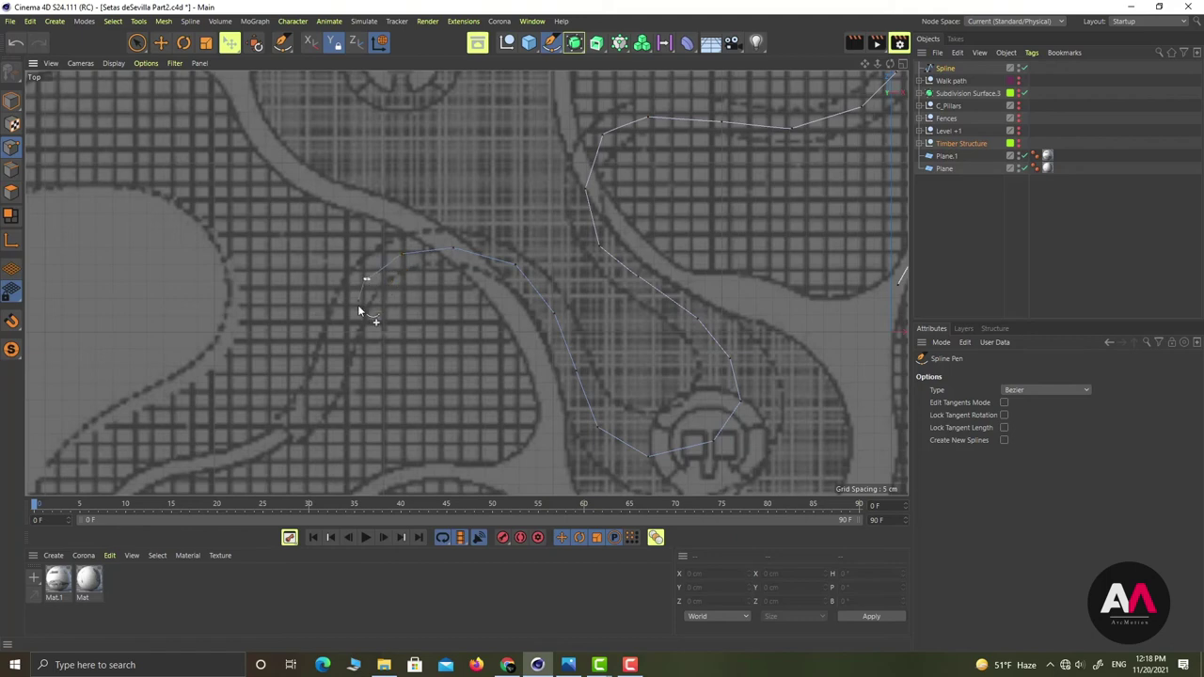
Continue the spline along the dashed branch and around the plan's lower-left loop, ending near the walkway junction
click(323, 377)
alt+middle_drag(345, 378, 444, 263)
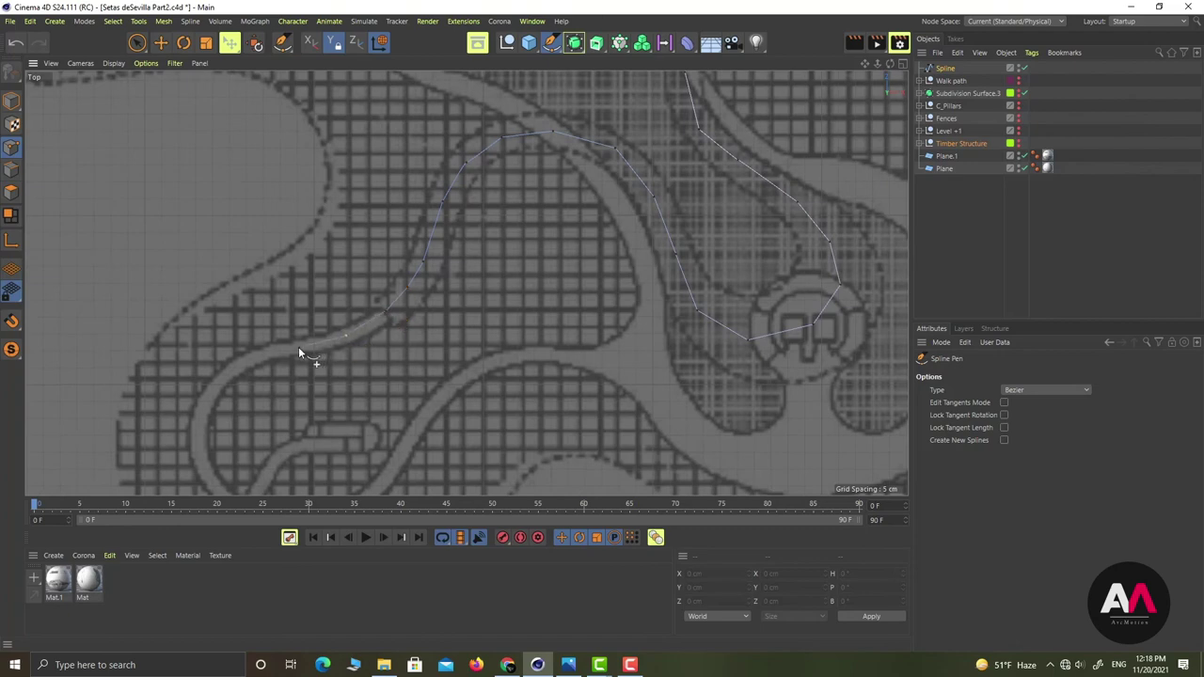
click(222, 379)
alt+middle_drag(331, 331, 317, 266)
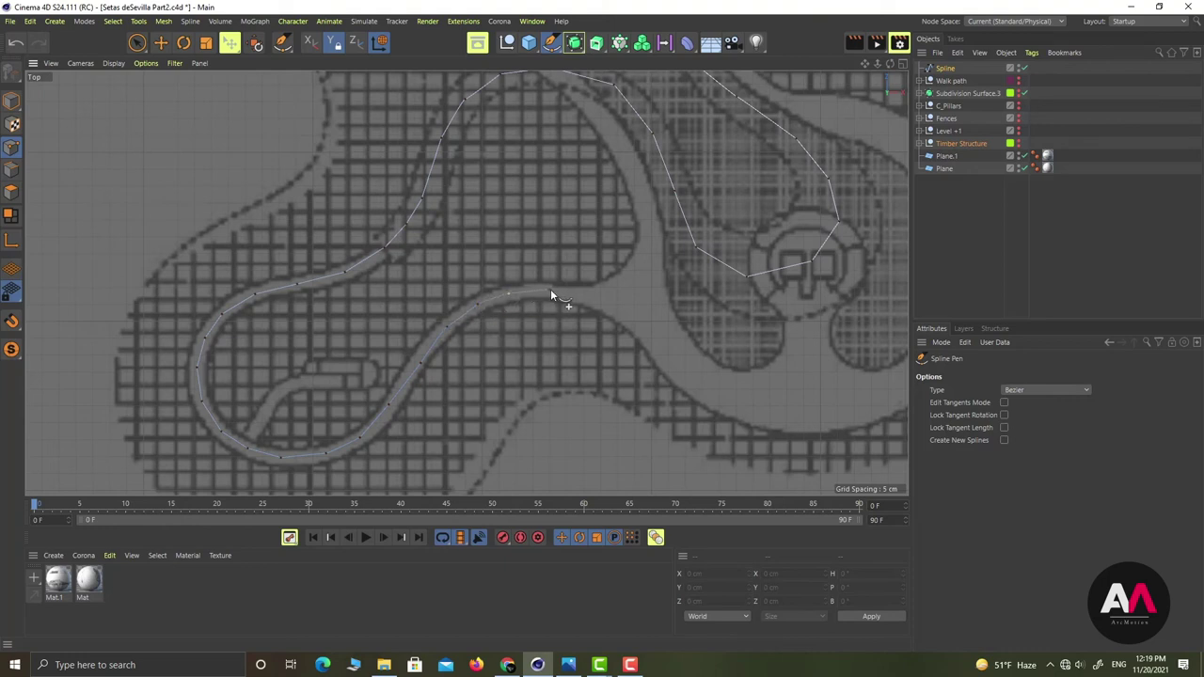
Fine-tune the spline points on the inner side of the lower-left loop with Live Selection so they follow the walkway's centre
click(136, 42)
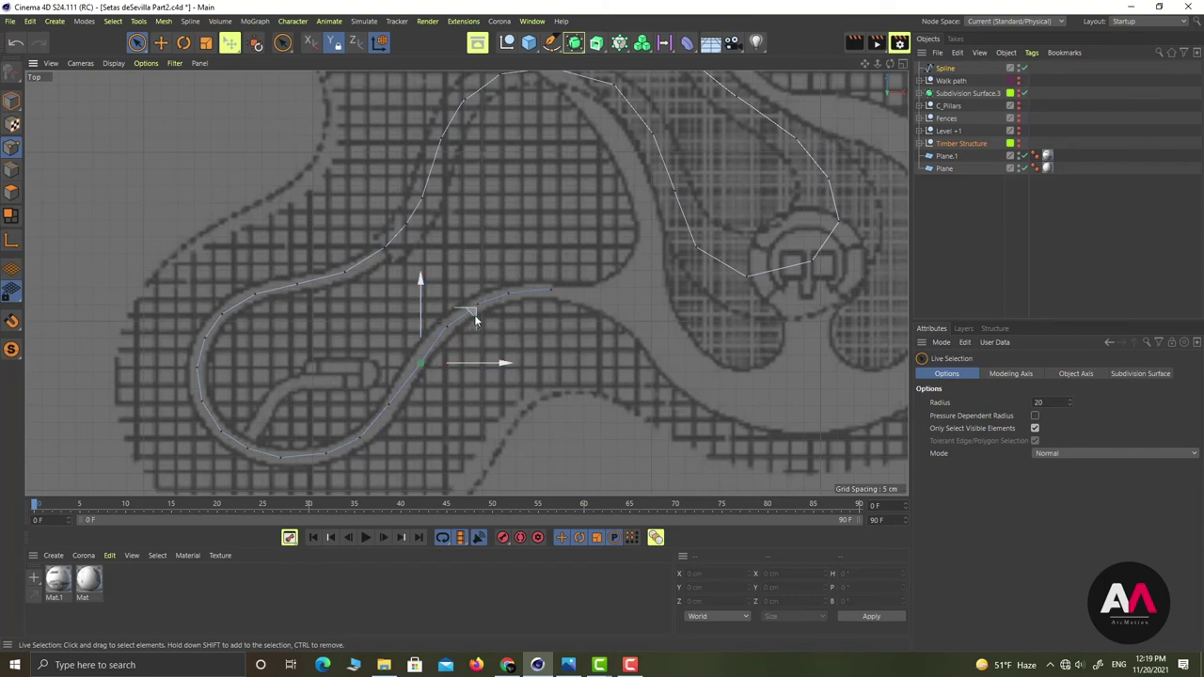
drag(475, 319, 472, 315)
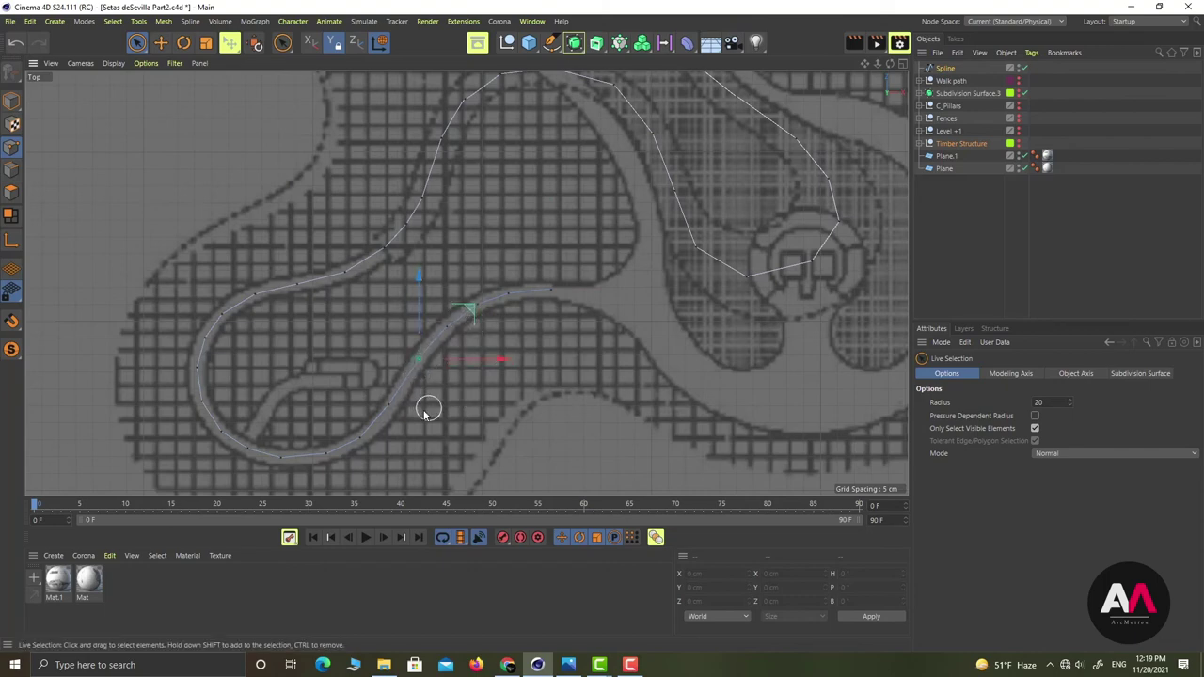
click(387, 405)
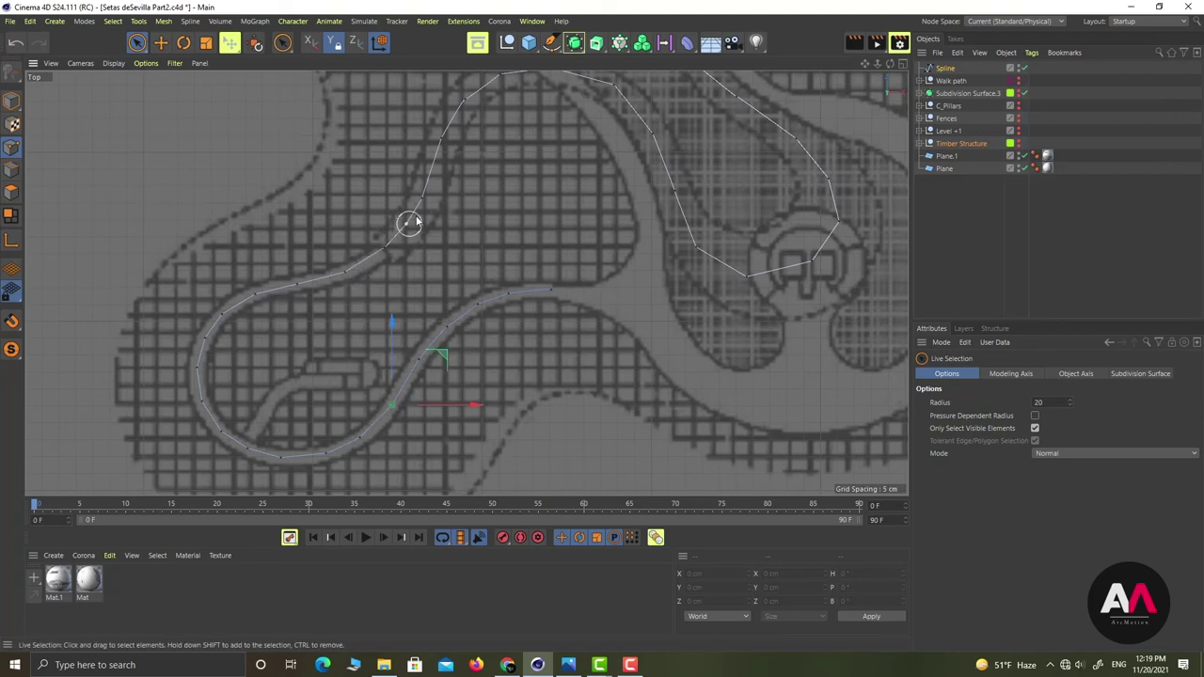
Add extra points with Create Point to the spline segments around the lower circular core
scroll(374, 308, down, 1)
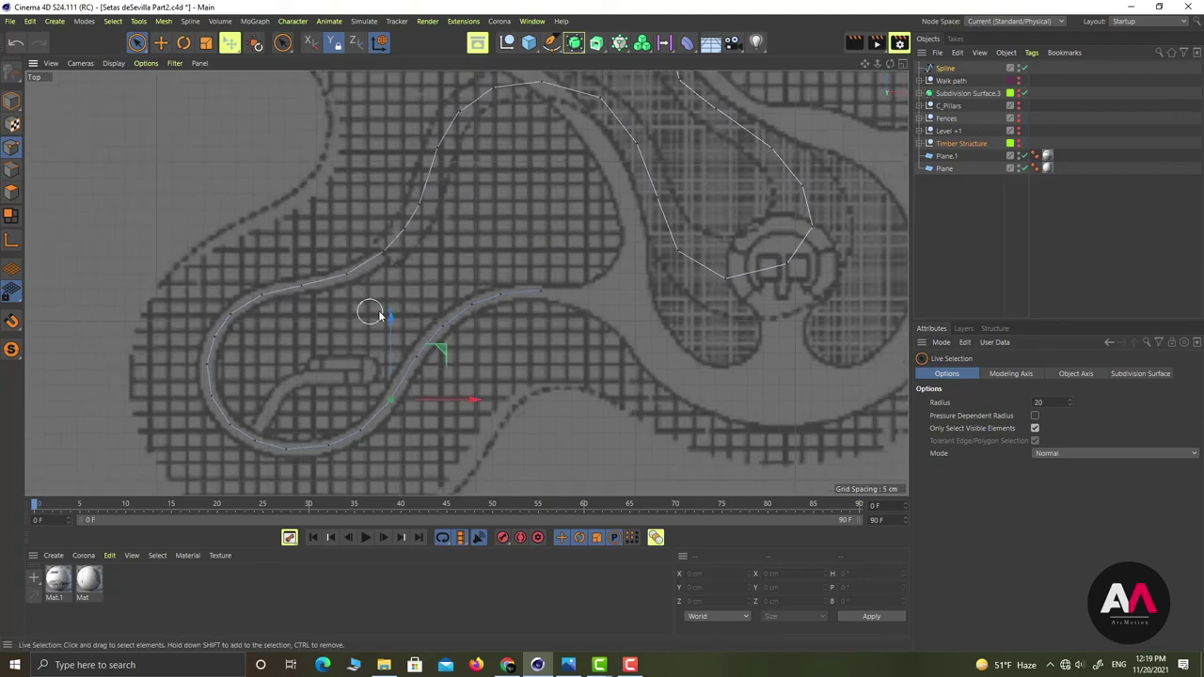
alt+middle_drag(666, 357, 476, 381)
scroll(657, 222, up, 1)
scroll(662, 222, up, 3)
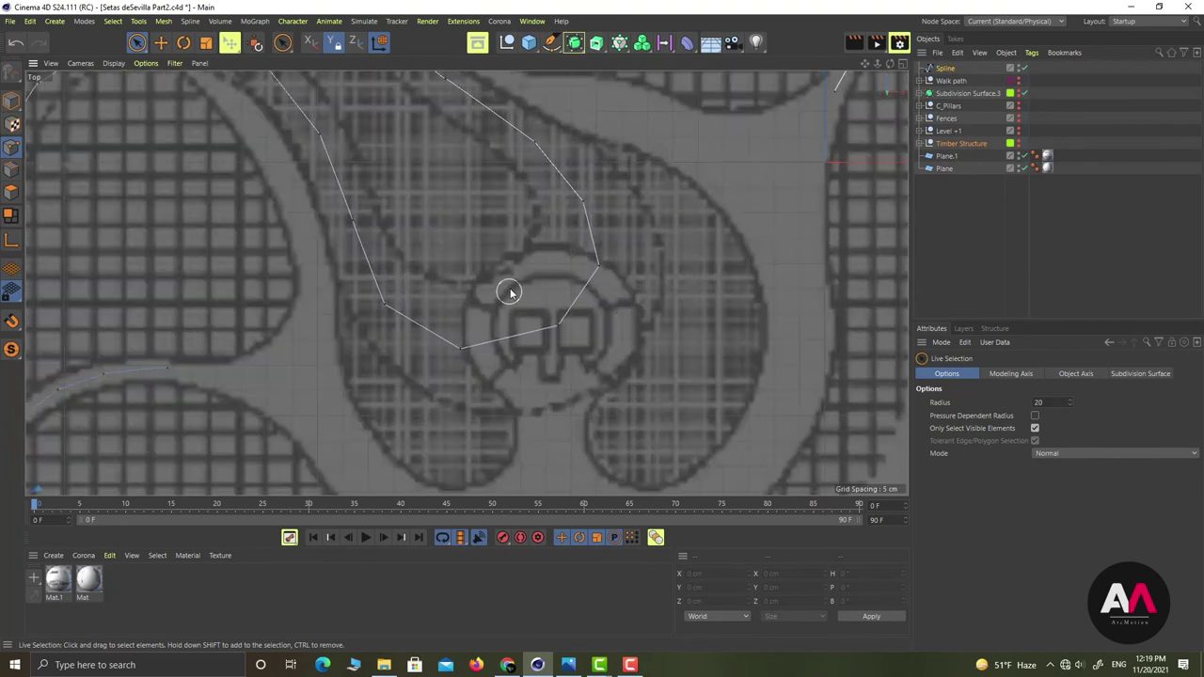
right_click(462, 287)
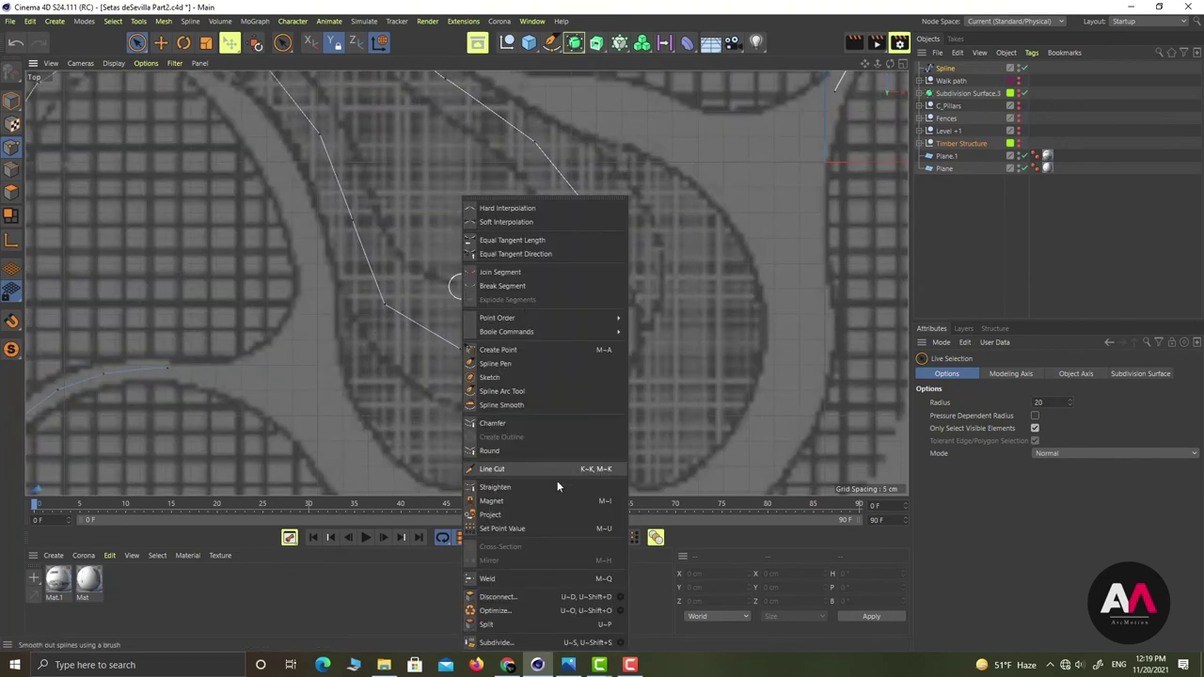
click(506, 350)
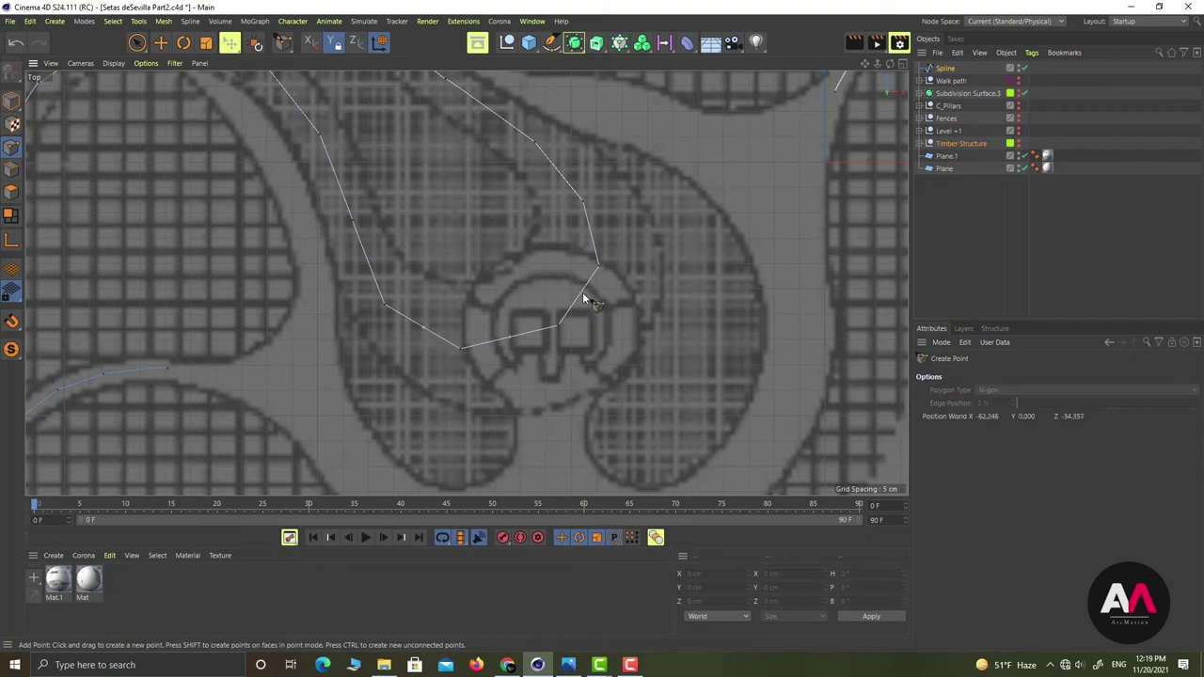
Reposition the added spline points around the lower circular core to round out the curve
click(138, 43)
click(424, 329)
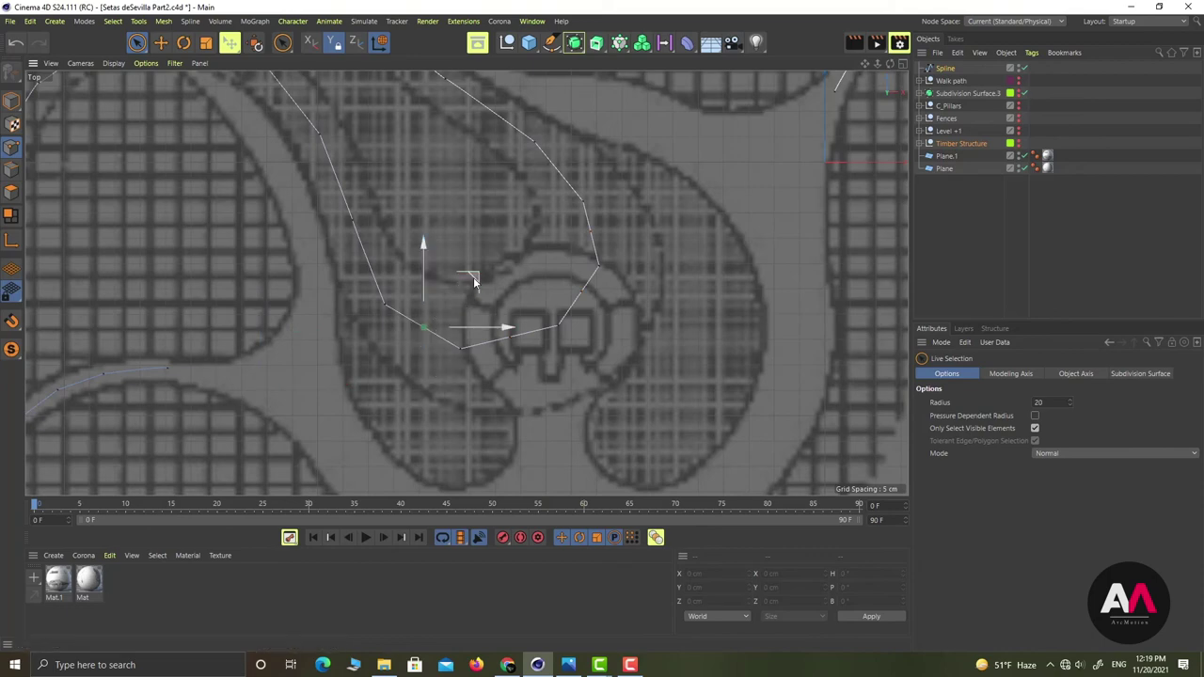
drag(473, 278, 470, 289)
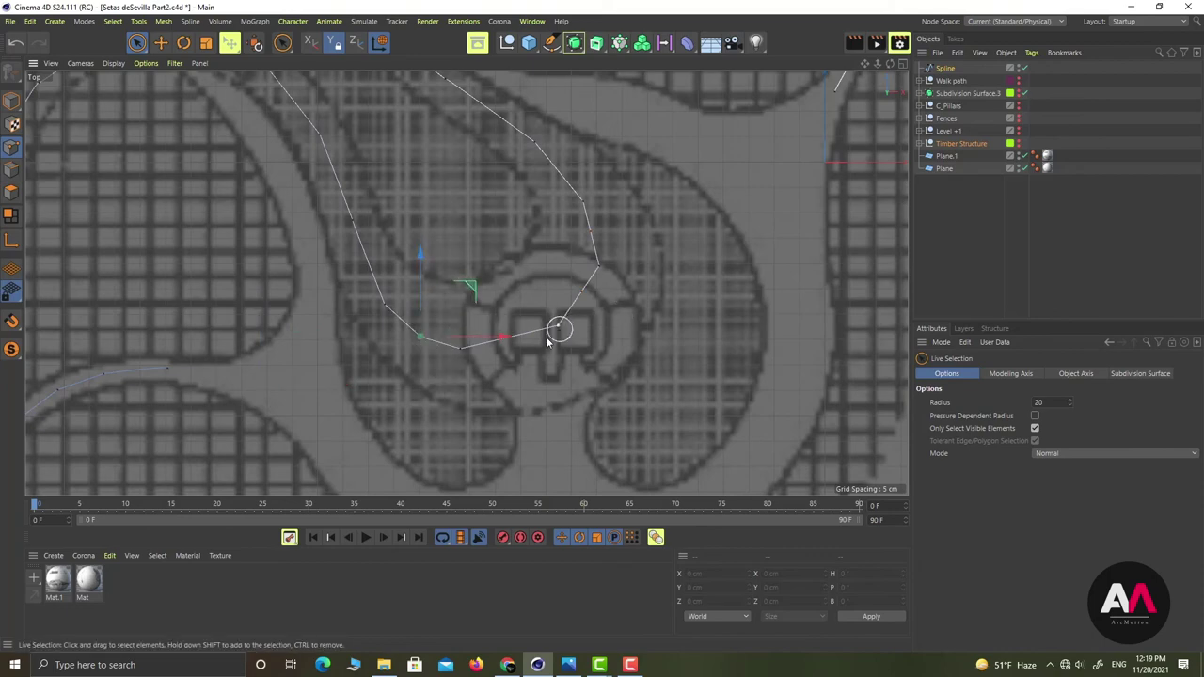
click(506, 335)
drag(565, 292, 566, 303)
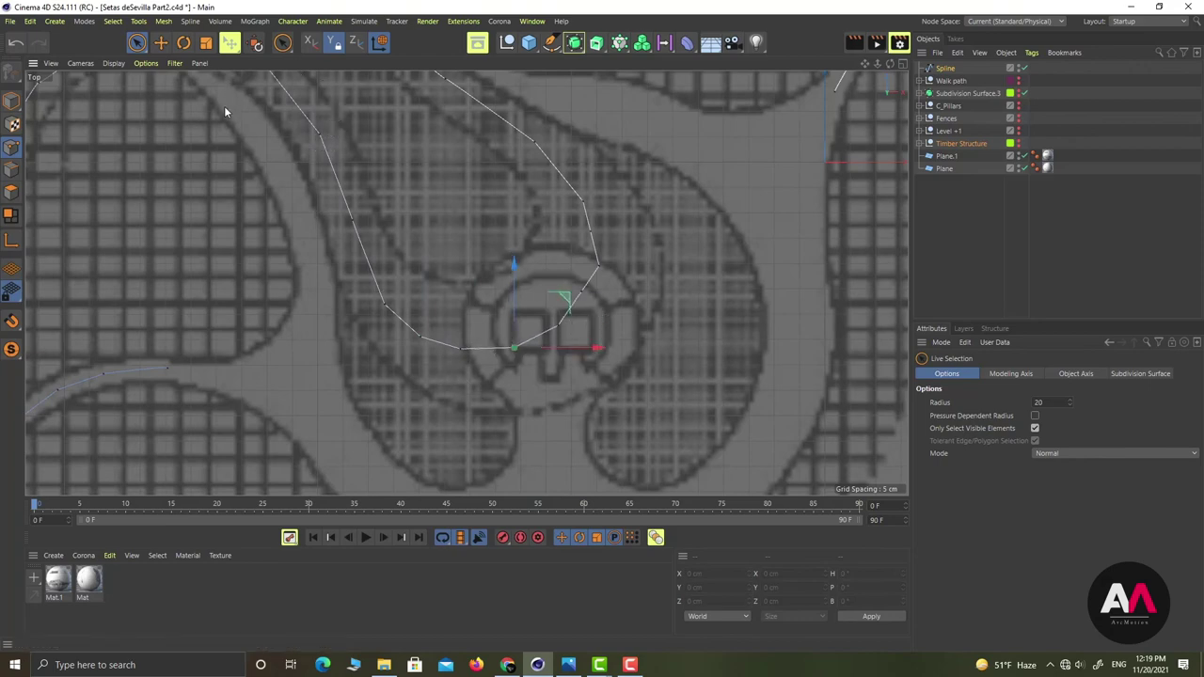
click(145, 64)
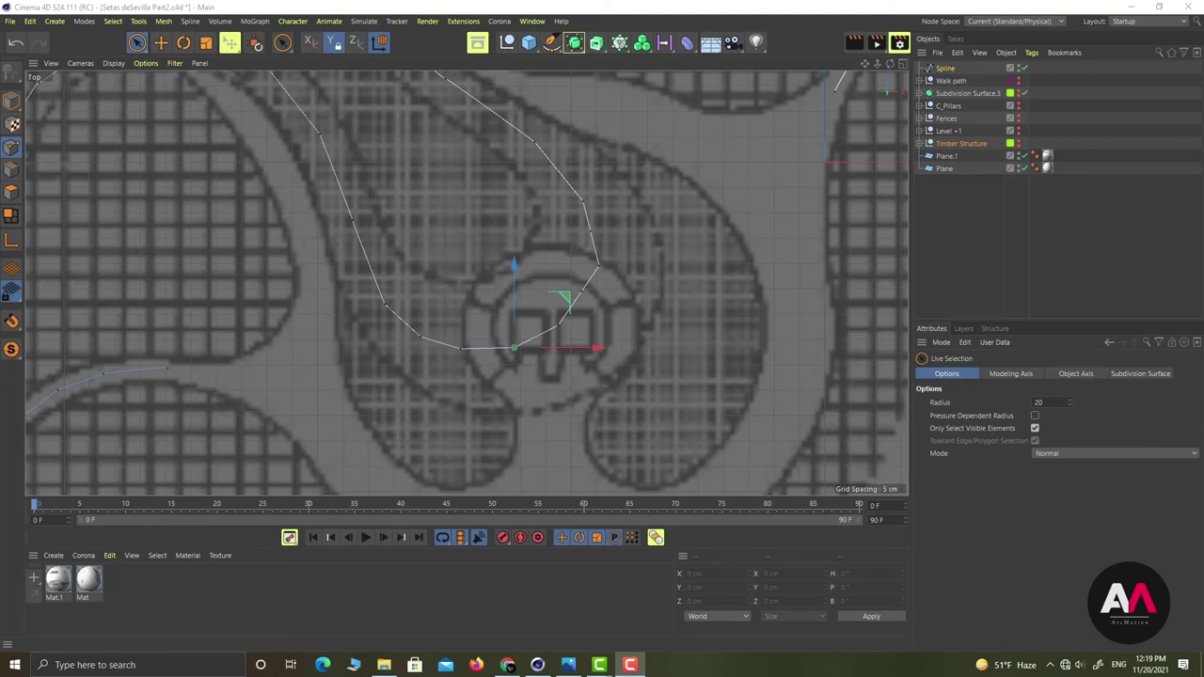
click(581, 297)
drag(632, 243, 646, 181)
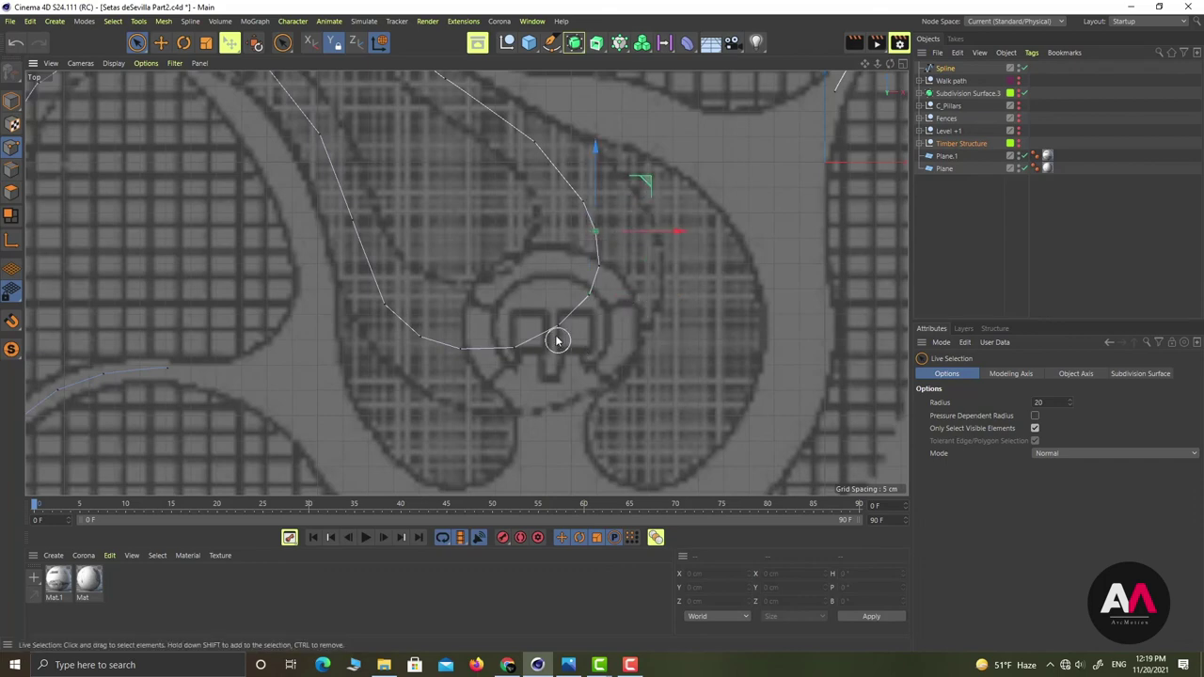
Add more points with Create Point to the long spline segments on both sides above the lower core
scroll(557, 340, down, 3)
scroll(536, 274, up, 3)
right_click(520, 282)
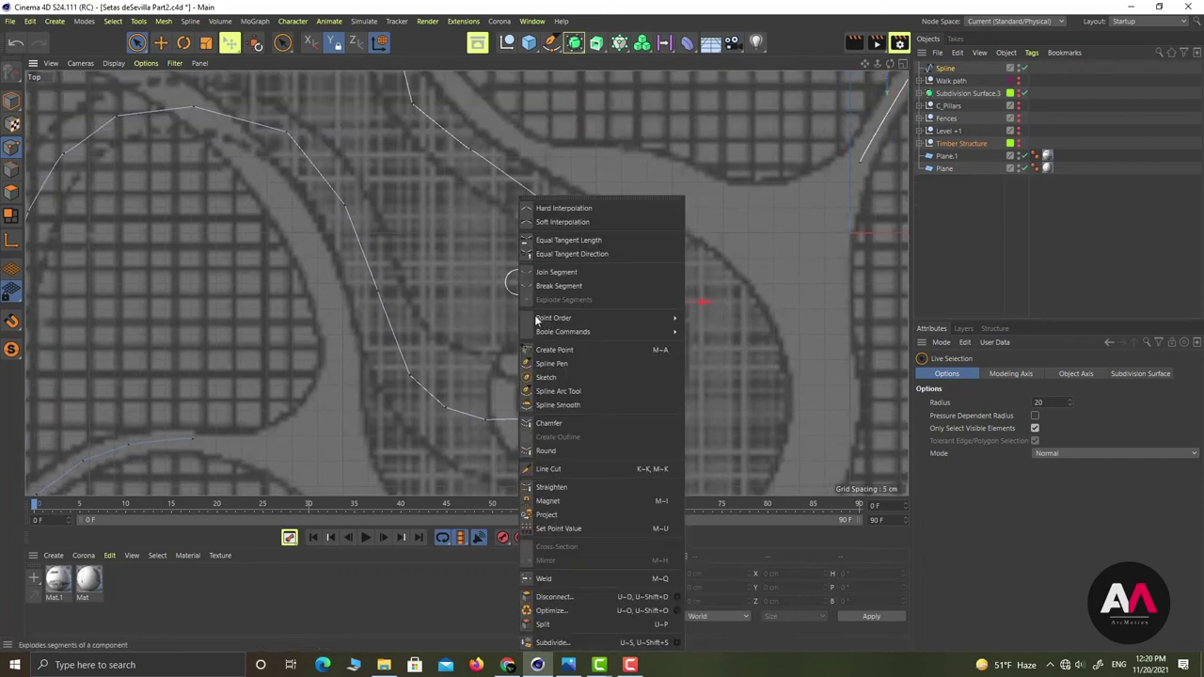
click(576, 350)
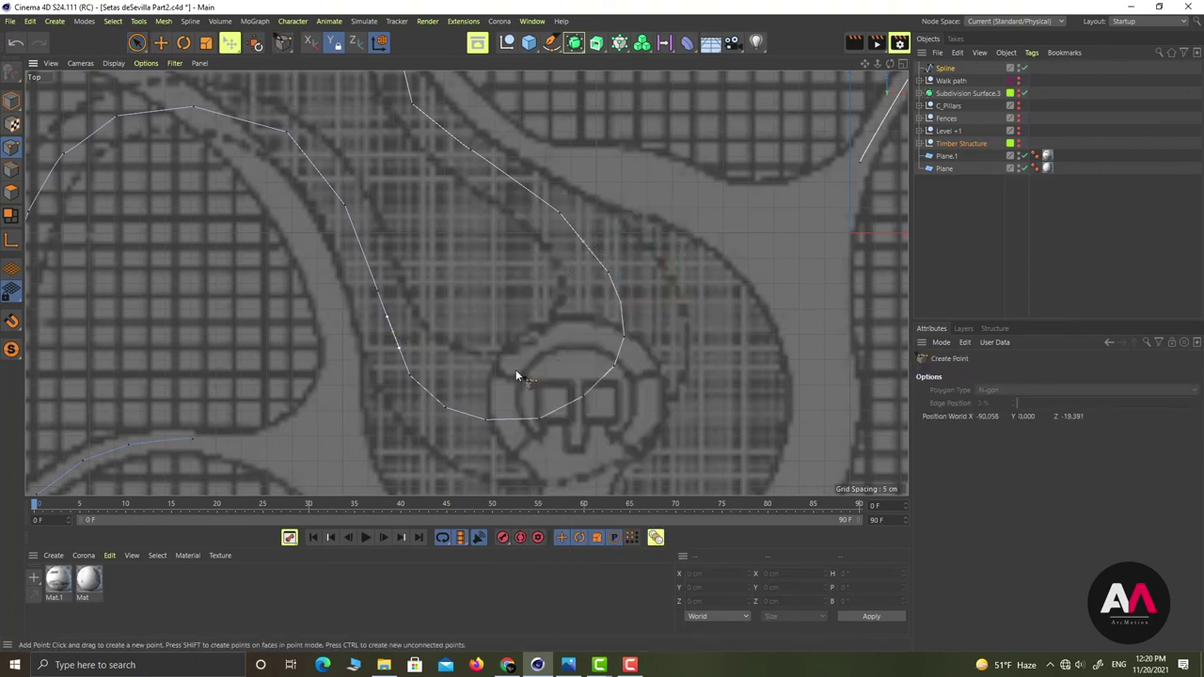
click(358, 244)
Nudge the new spline points on both sides above the core to smooth the path's bends
click(139, 43)
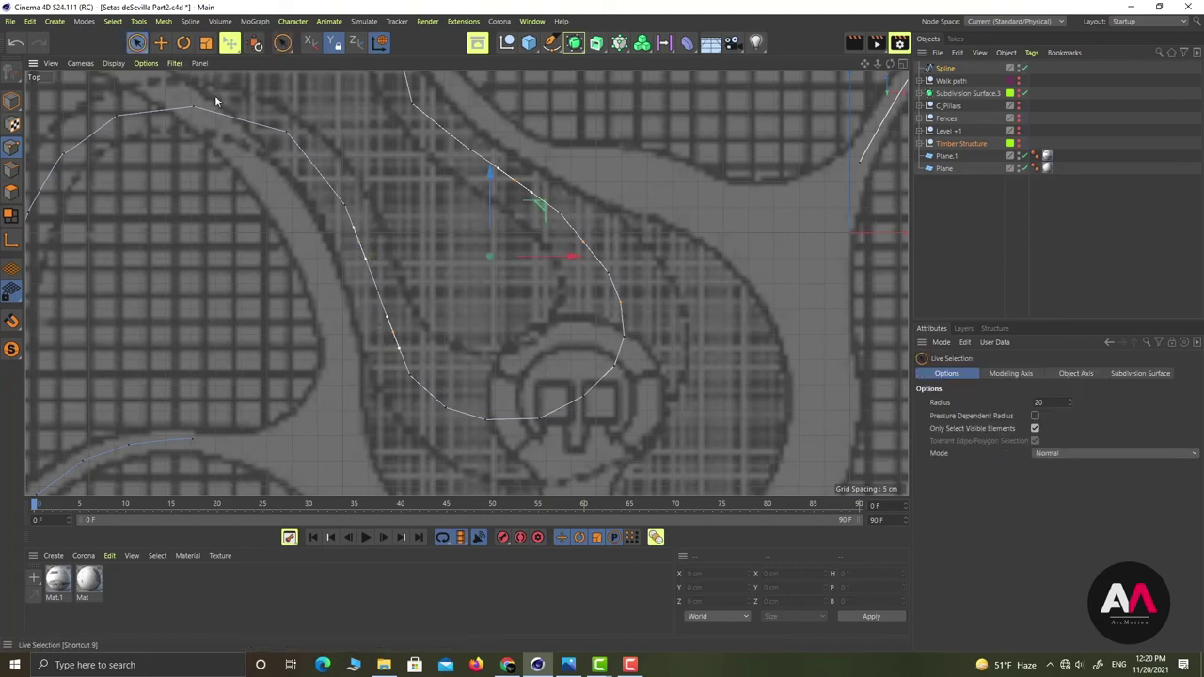
click(583, 242)
drag(634, 194, 636, 193)
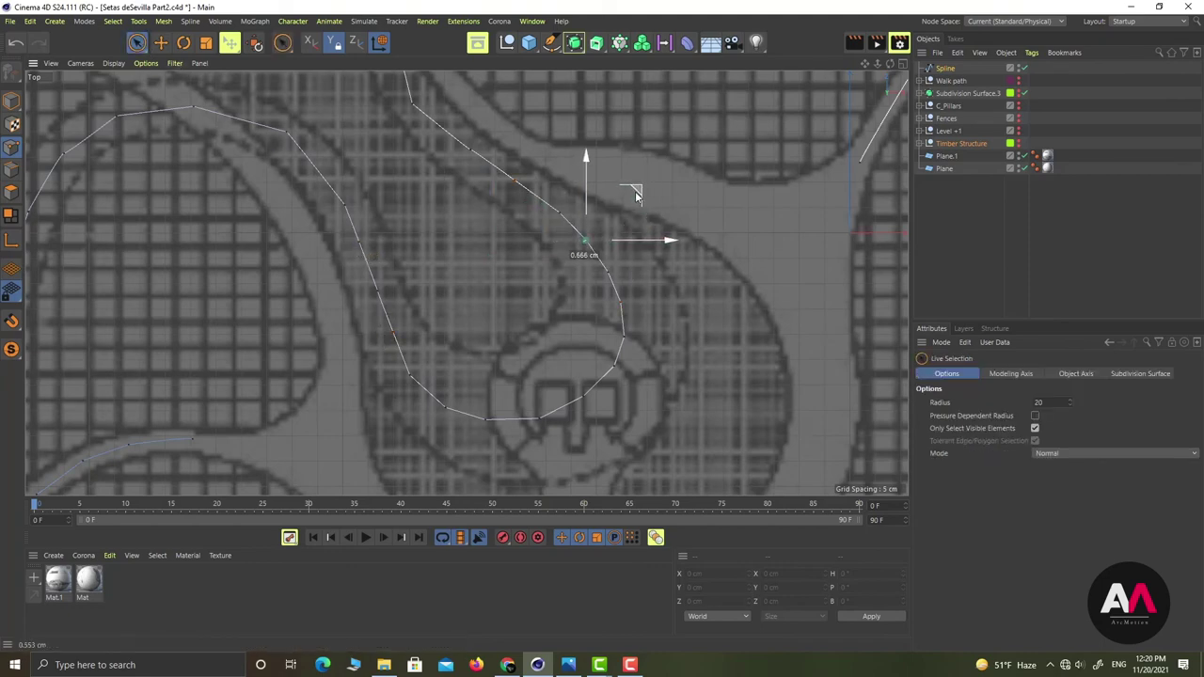
click(369, 290)
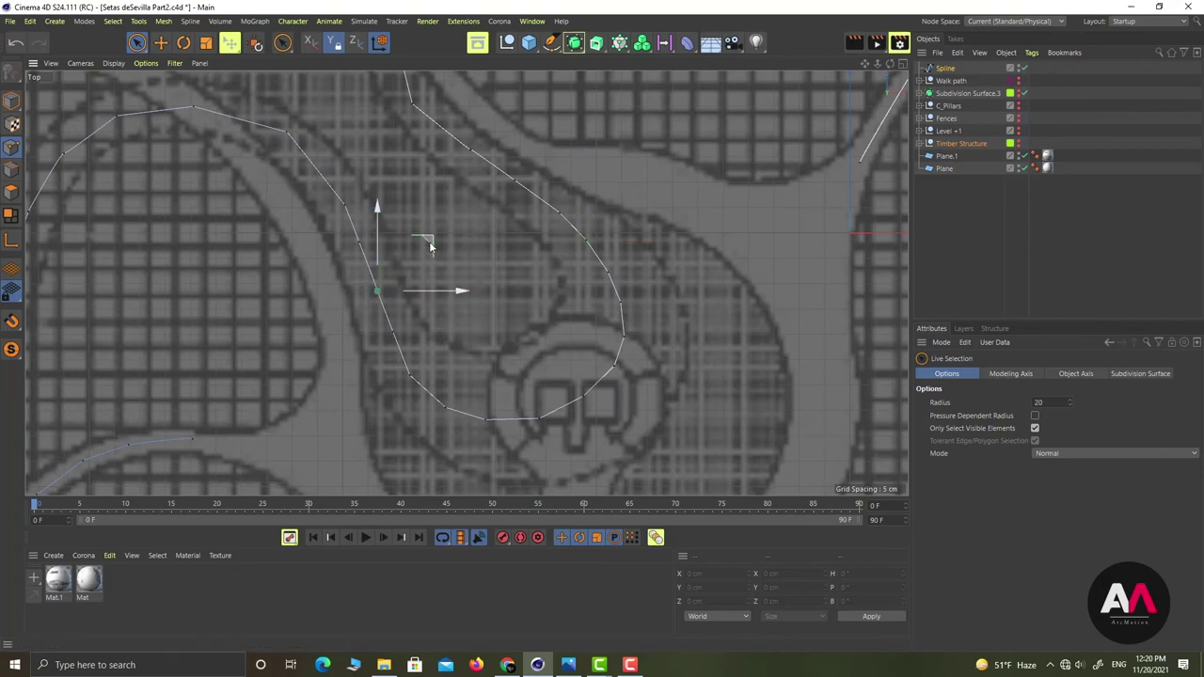
click(406, 337)
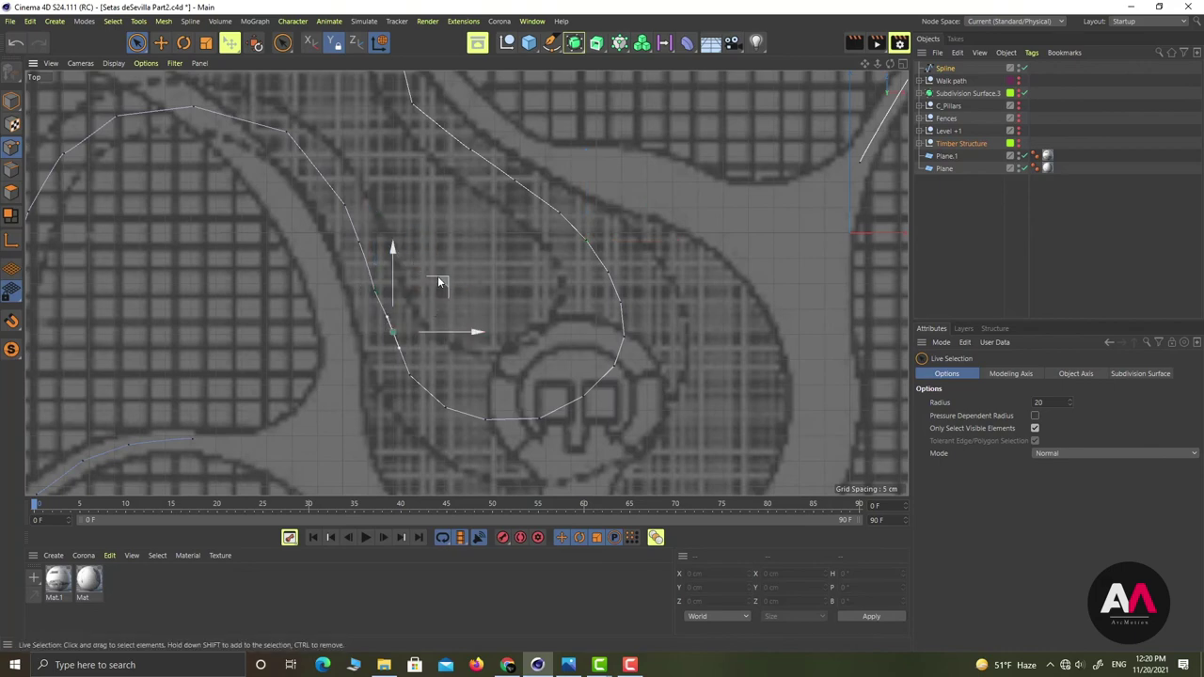
drag(437, 281, 442, 275)
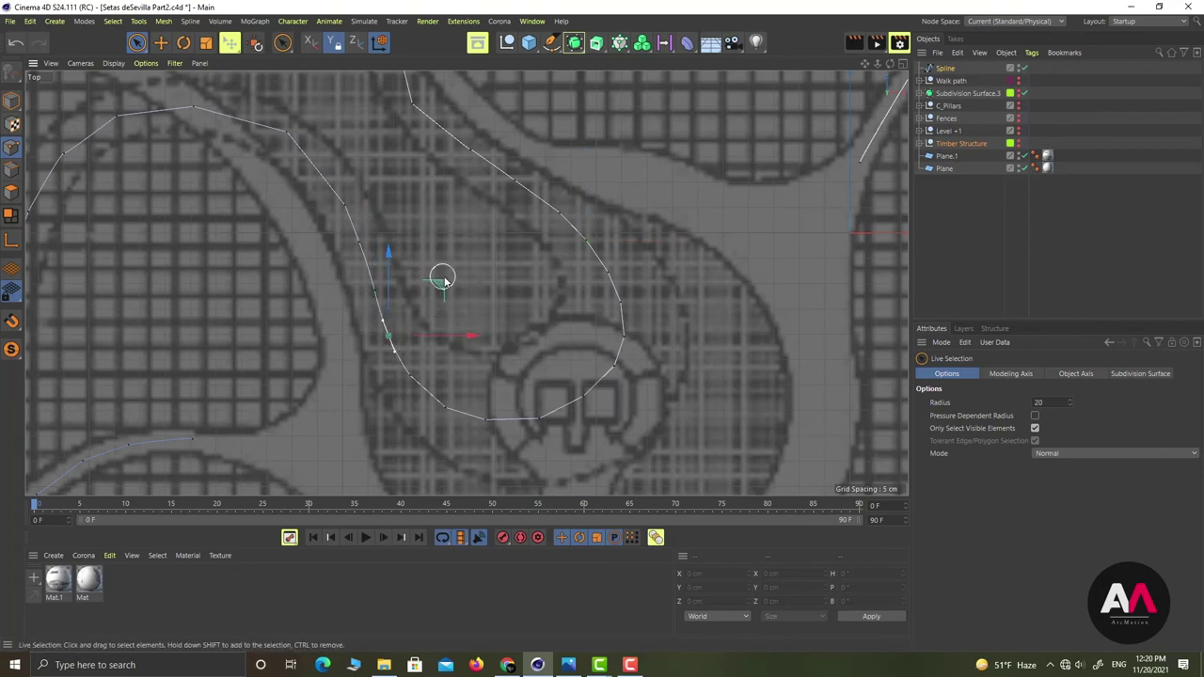
Select all points of the walkway spline and apply Soft Interpolation
scroll(527, 283, down, 2)
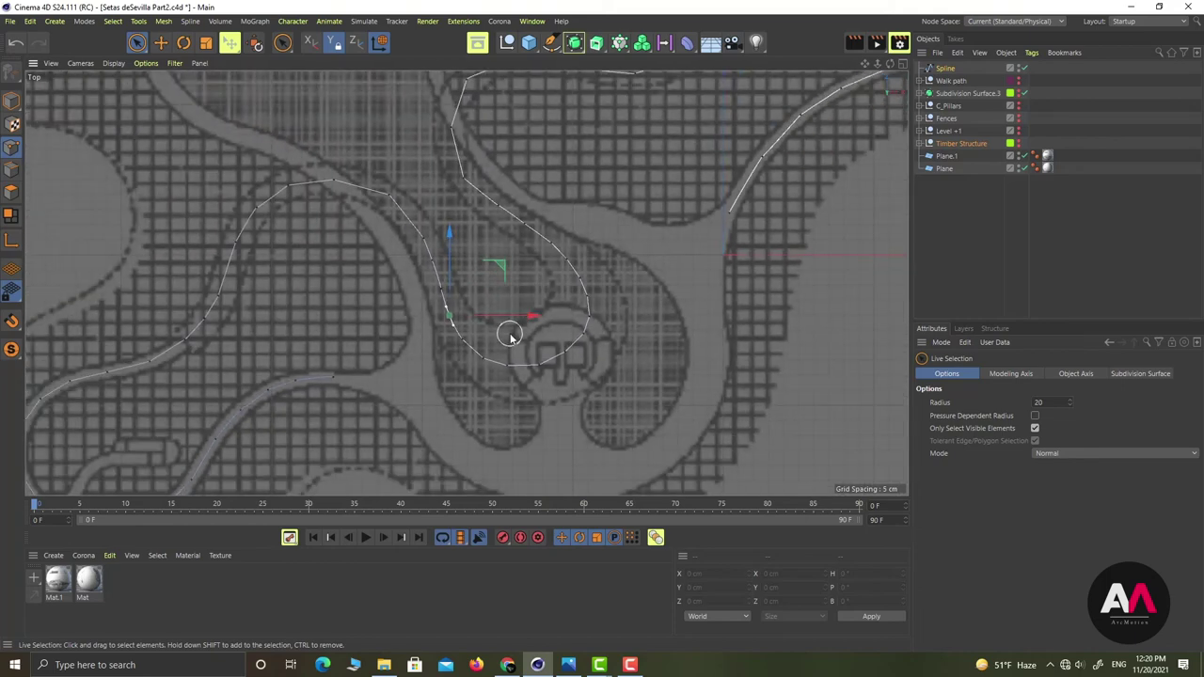
key(ctrl+a)
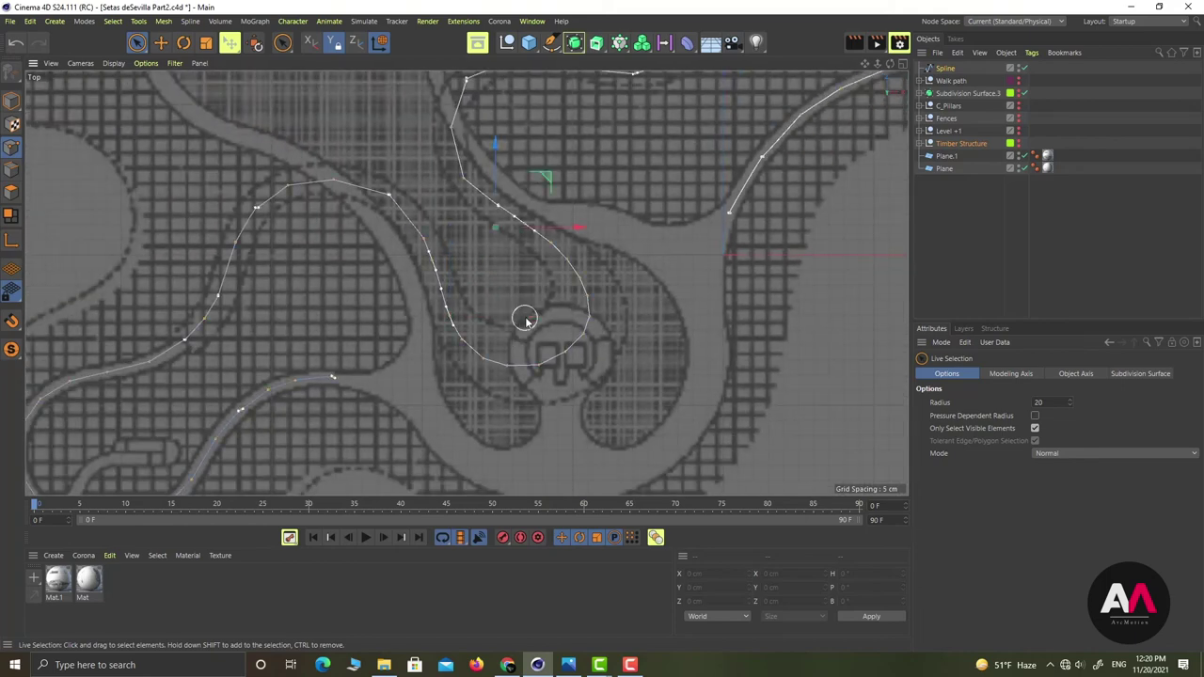
right_click(534, 200)
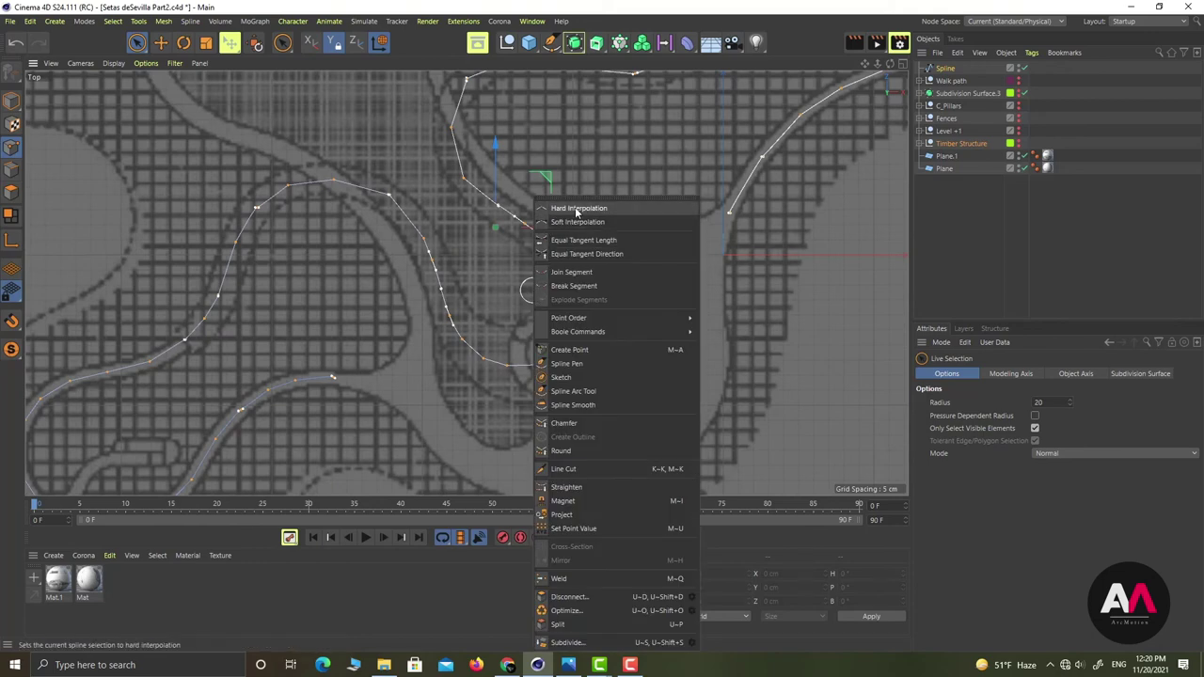
click(577, 222)
Switch to a full Perspective view and unhide Subdivision Surface.3 to compare the canopy with the traced spline
scroll(417, 424, down, 2)
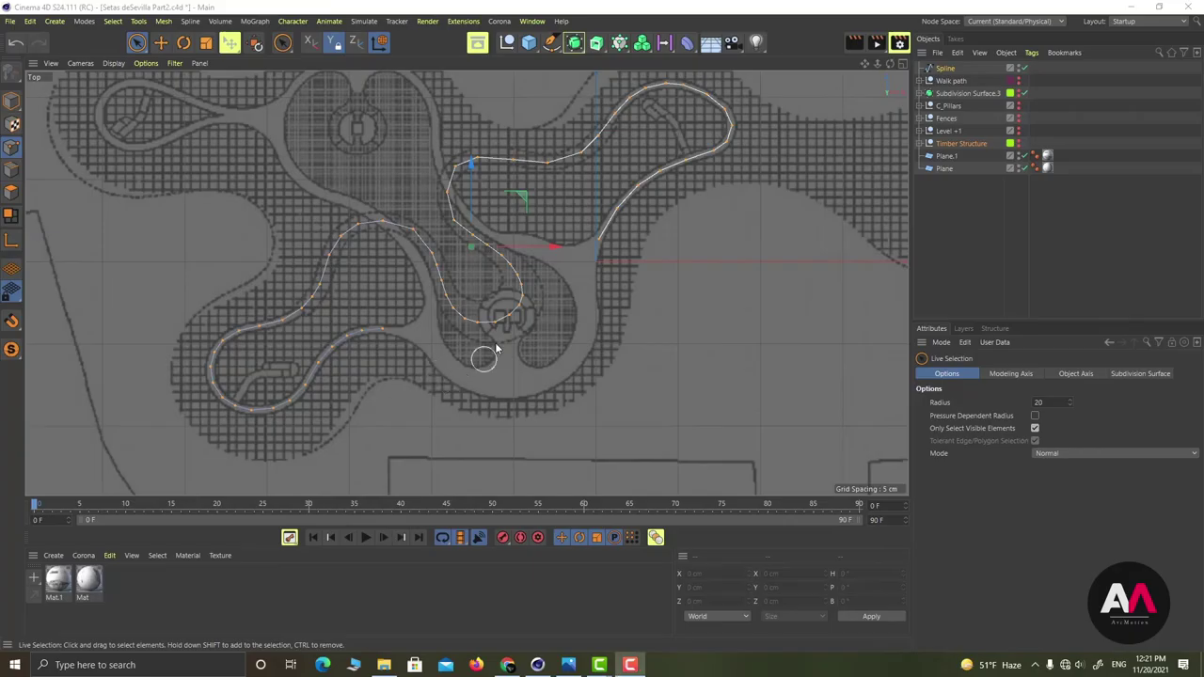
alt+middle_drag(531, 300, 569, 339)
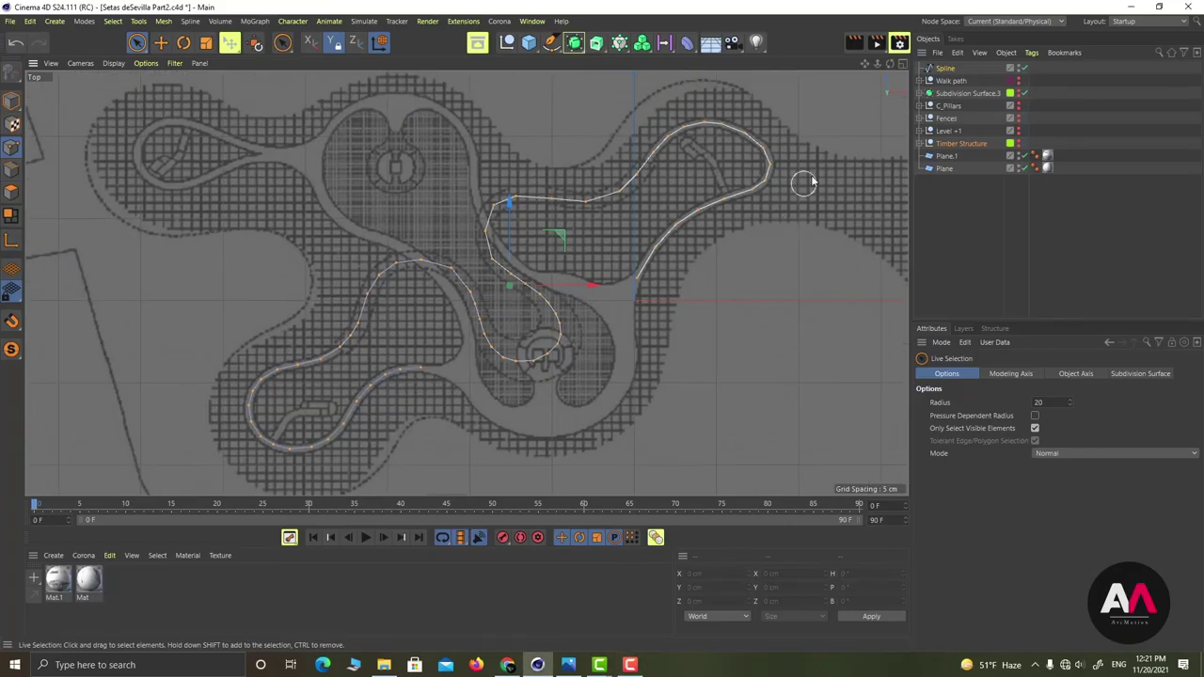
click(902, 64)
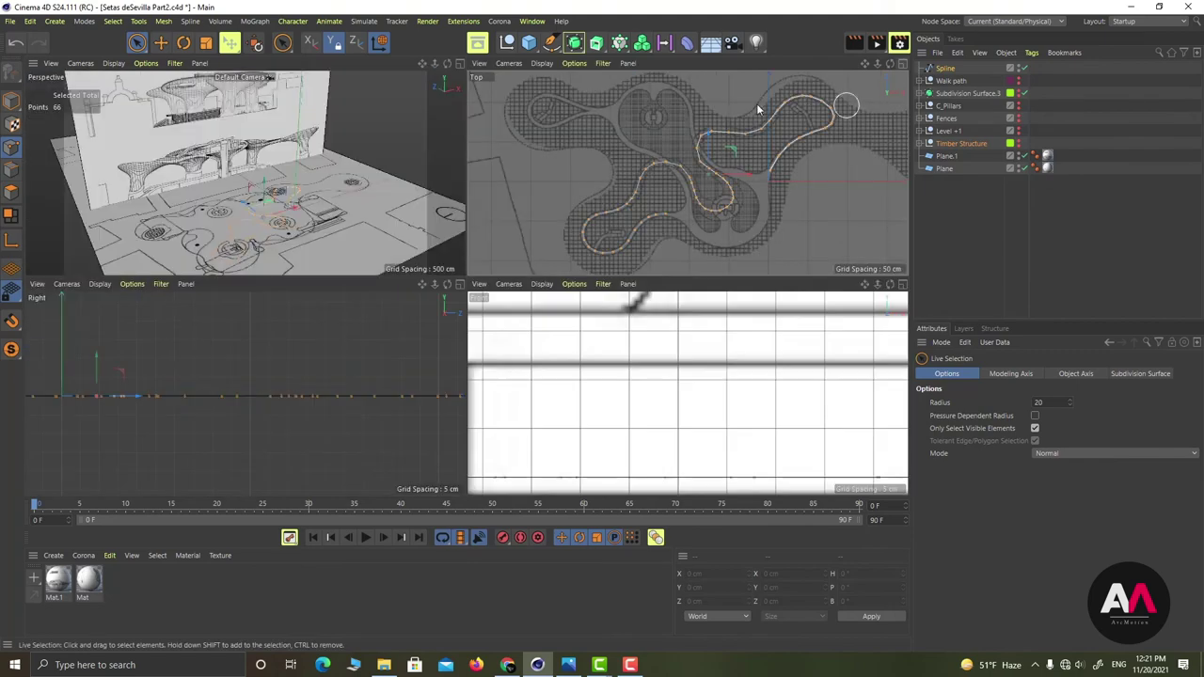
click(459, 64)
alt+drag(521, 353, 457, 372)
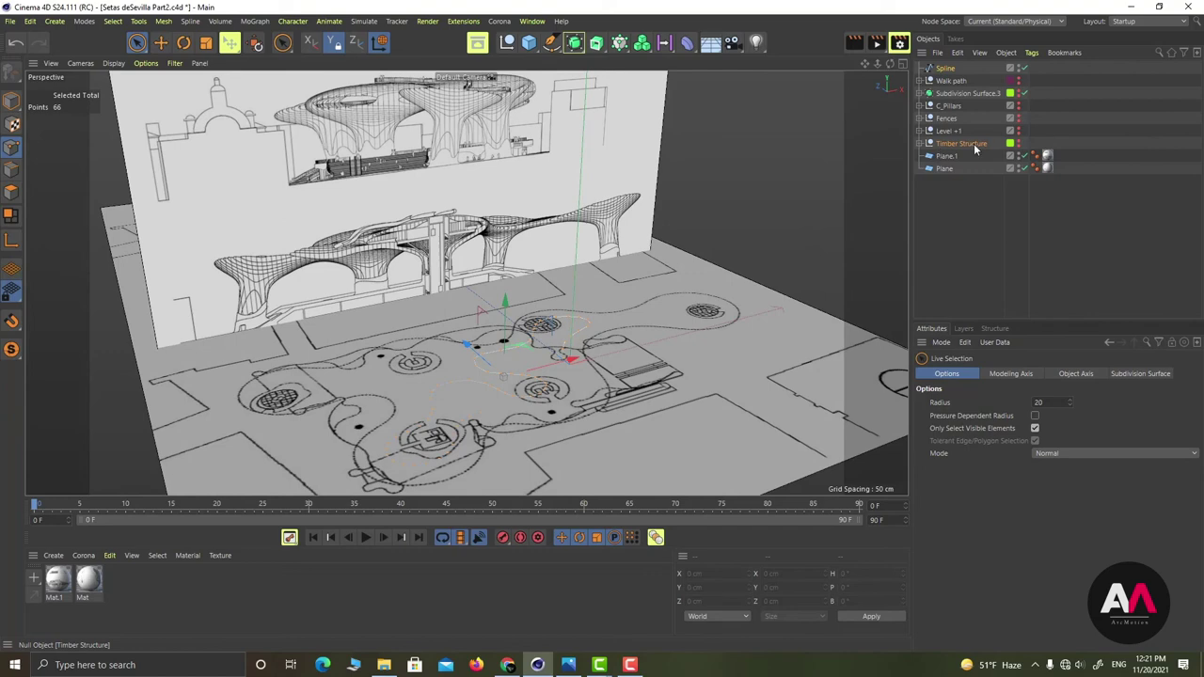
click(1020, 94)
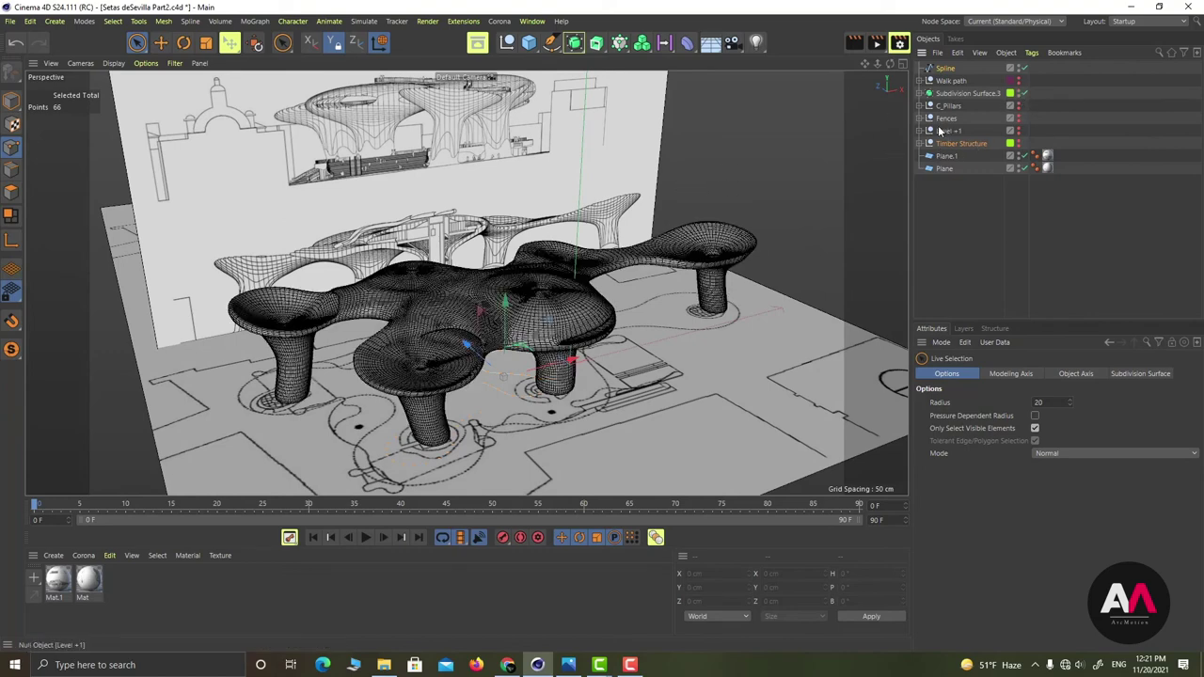
Raise the whole walkway spline above the canopy, to about 116 cm in Y
alt+drag(800, 246, 639, 259)
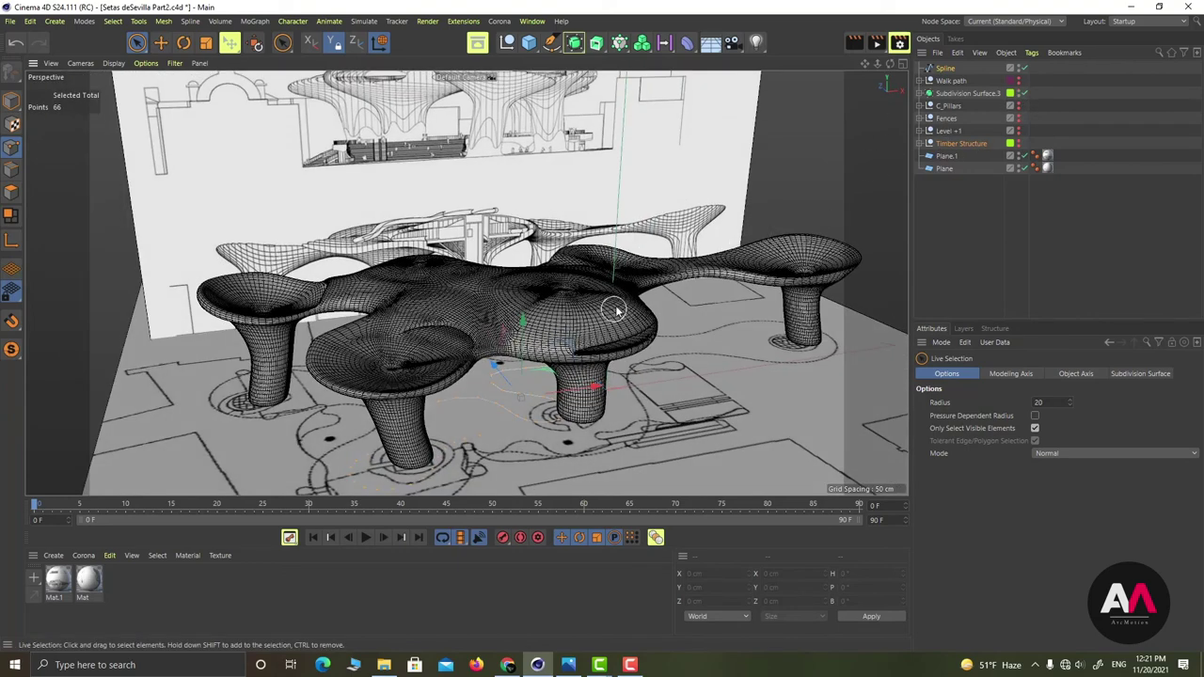
alt+middle_drag(680, 268, 902, 138)
alt+middle_drag(766, 225, 577, 297)
scroll(719, 213, up, 3)
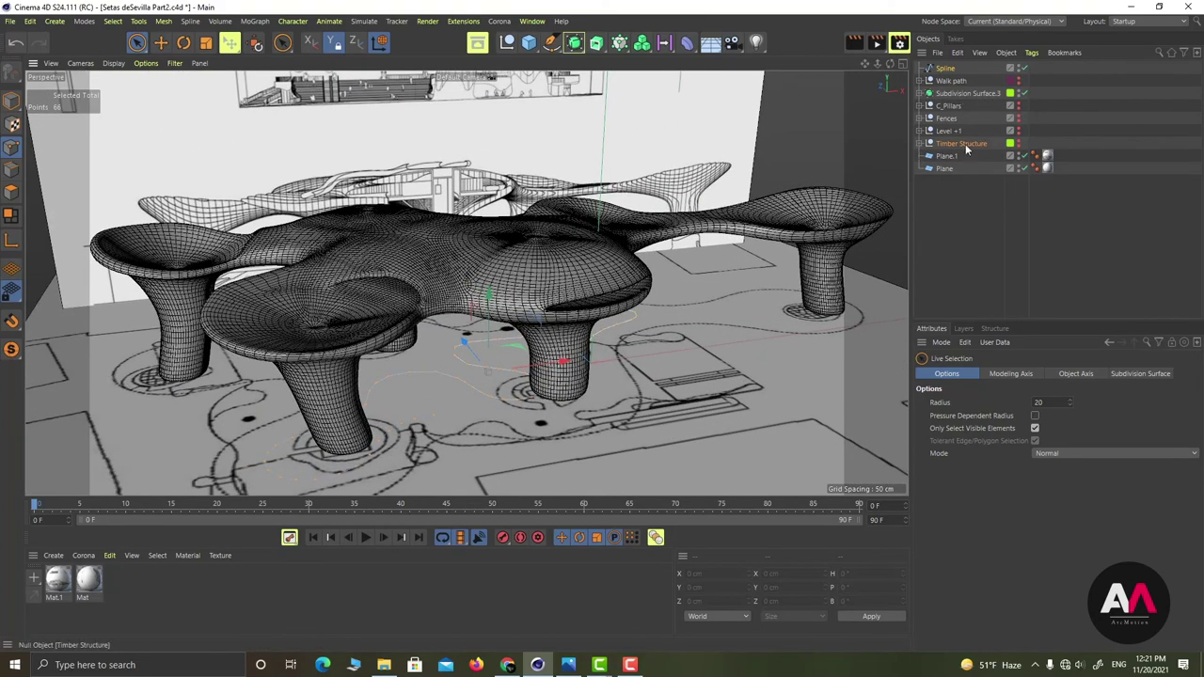
click(961, 94)
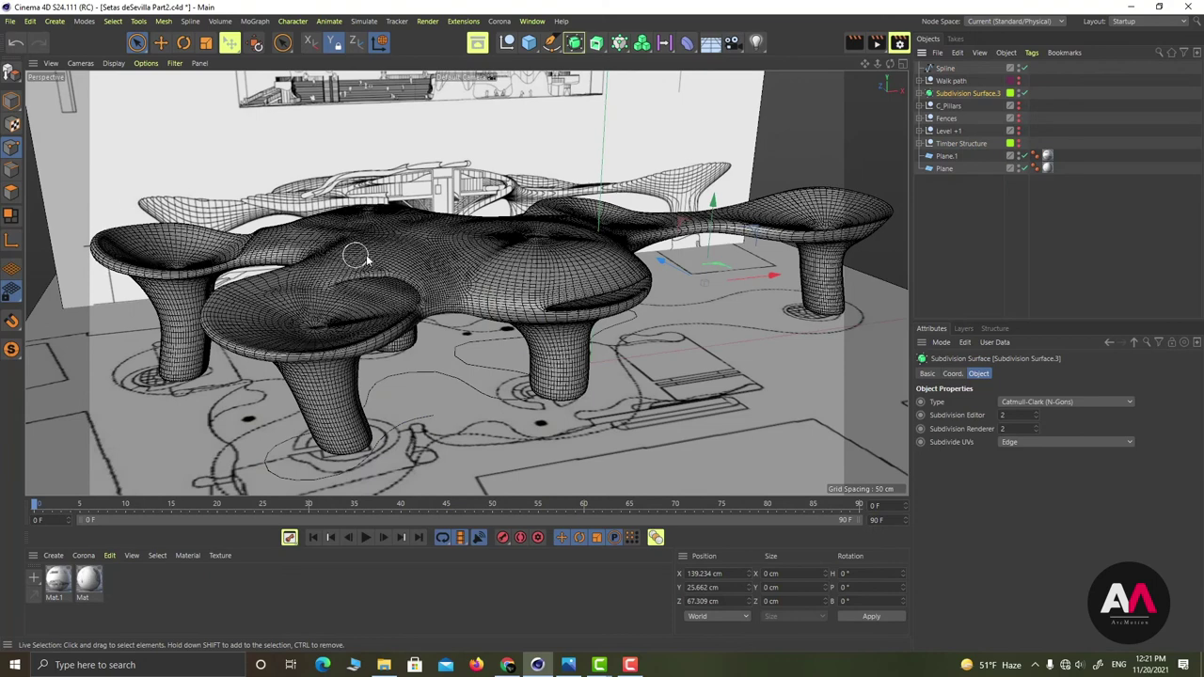
click(945, 69)
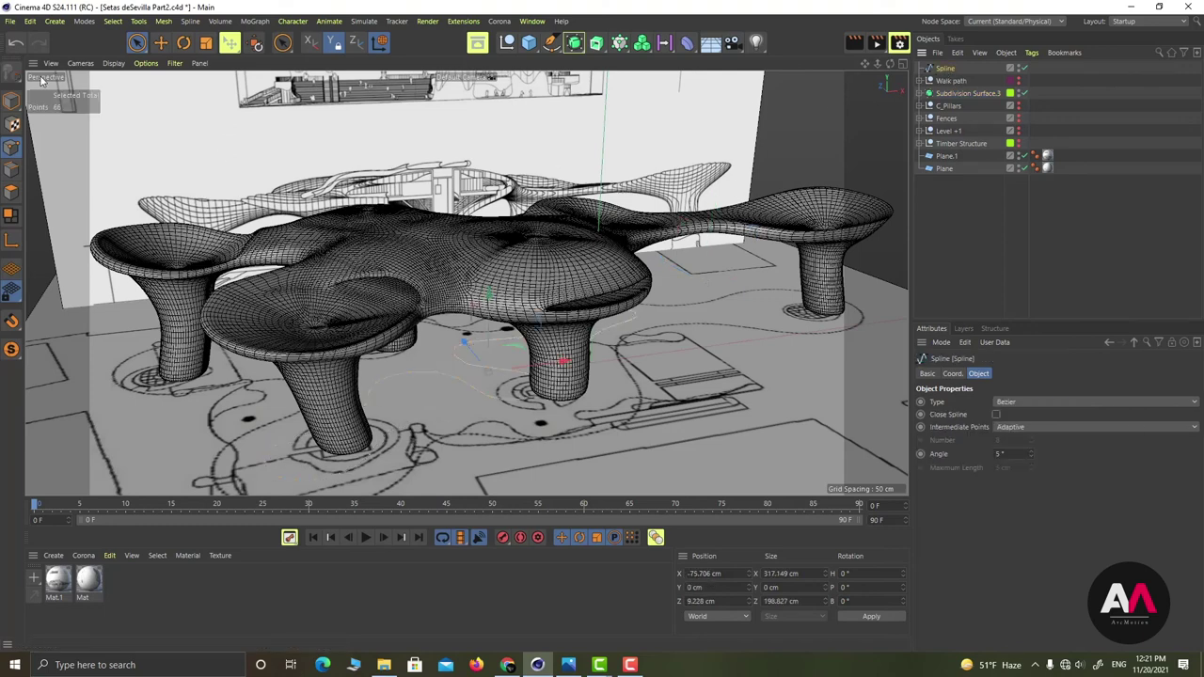
click(12, 101)
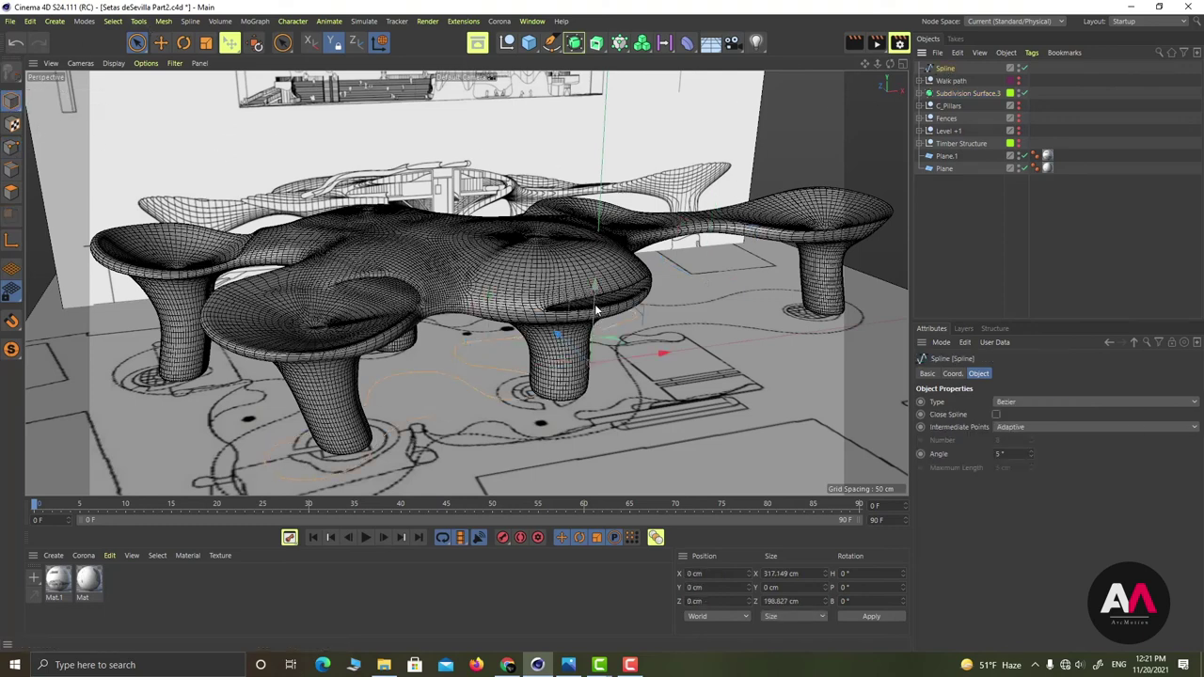
drag(594, 303, 608, 151)
alt+drag(550, 193, 304, 370)
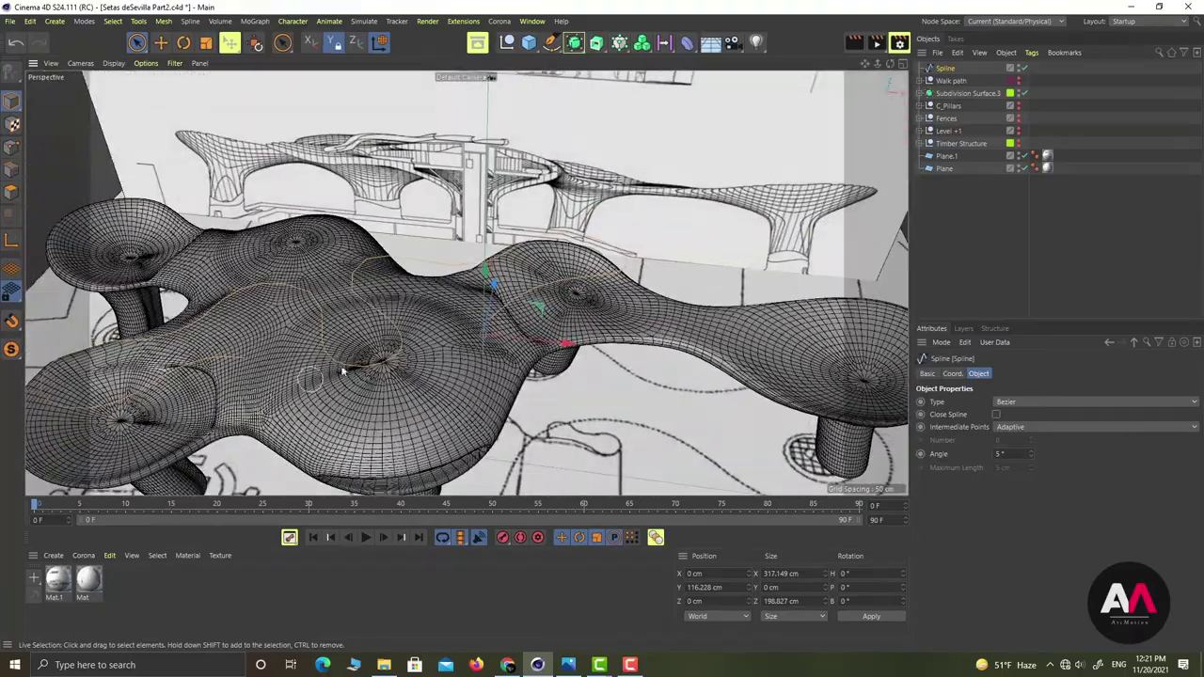
Select six points at the two ends of the walkway spline in point mode and delete them
click(11, 147)
alt+right_drag(156, 387, 314, 359)
mouse_move(269, 362)
alt+mouse_down()
mouse_move(271, 348)
mouse_move(309, 336)
mouse_move(241, 333)
alt+mouse_up()
alt+drag(334, 383, 259, 331)
shift+click(241, 363)
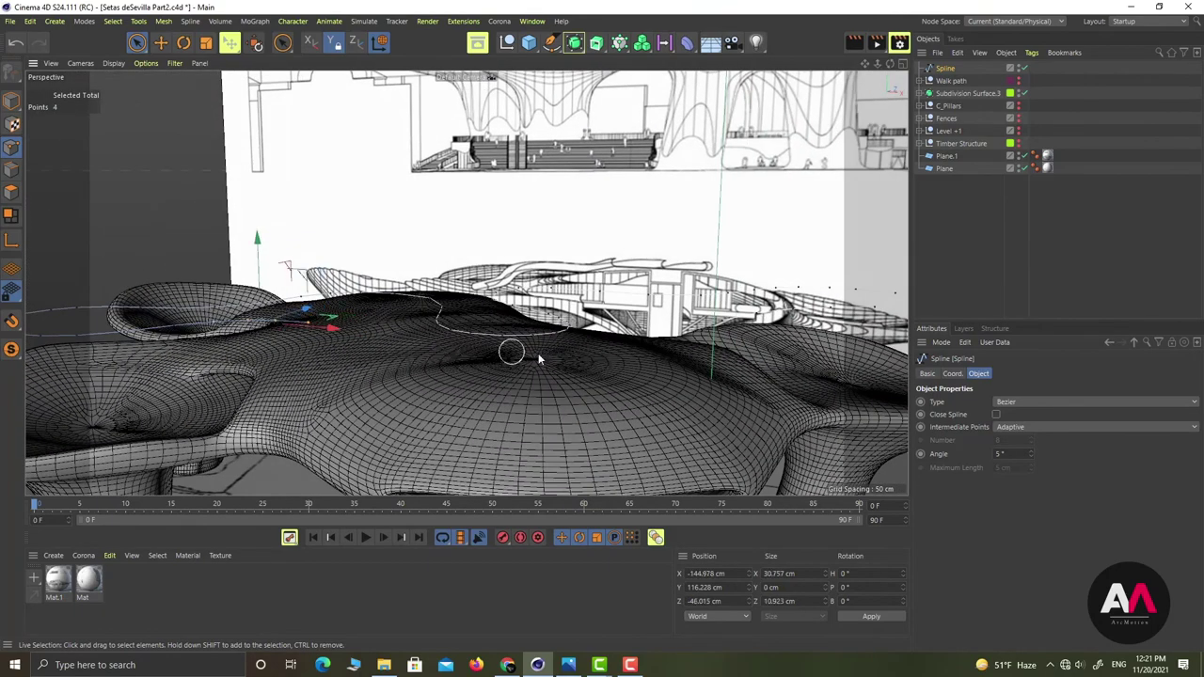
alt+drag(637, 365, 596, 379)
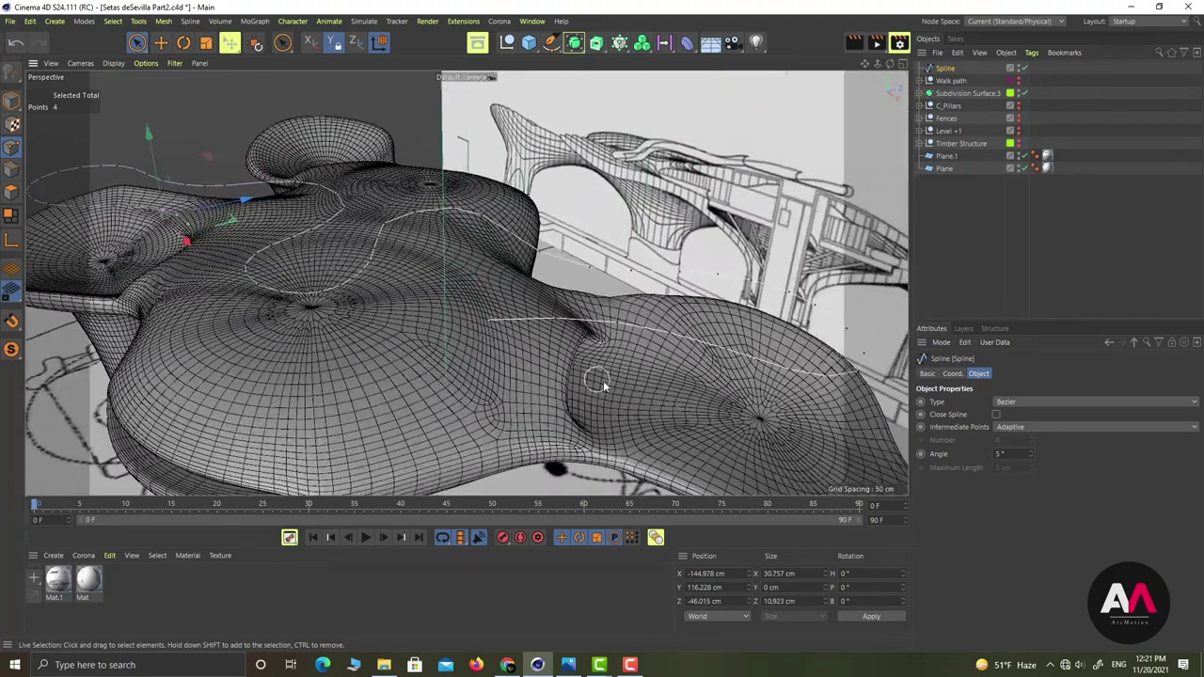
shift+click(543, 328)
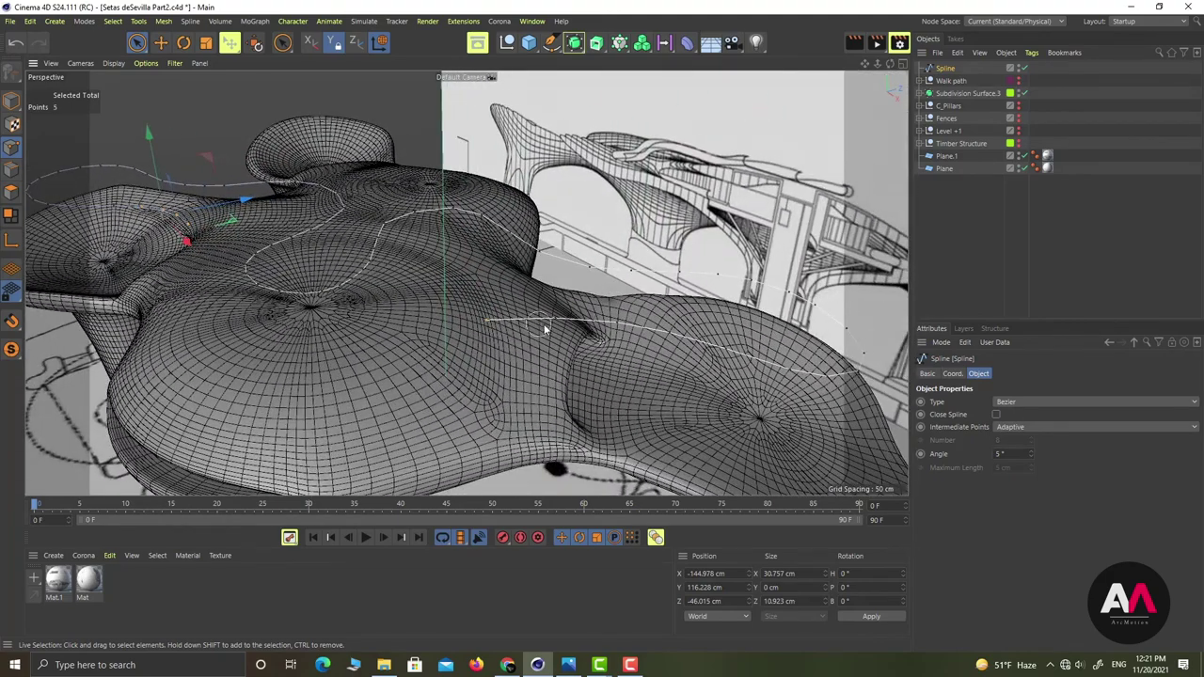
shift+click(607, 323)
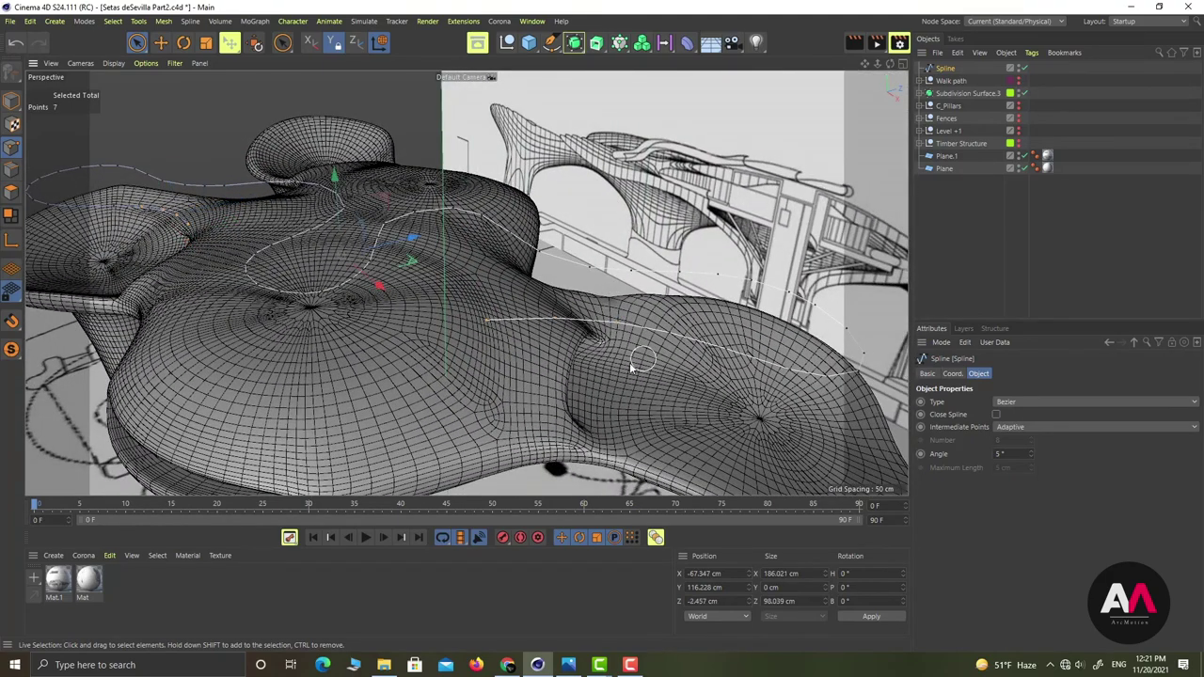
alt+drag(630, 346, 628, 321)
ctrl+click(617, 287)
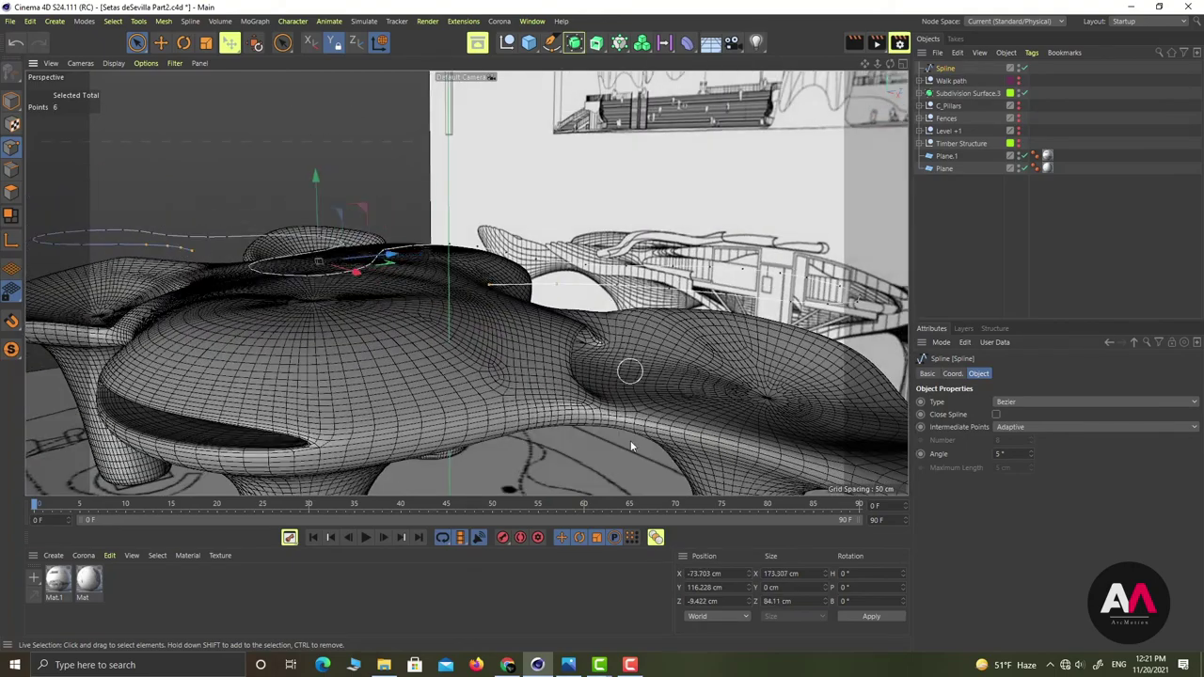
alt+drag(523, 339, 546, 389)
key(Delete)
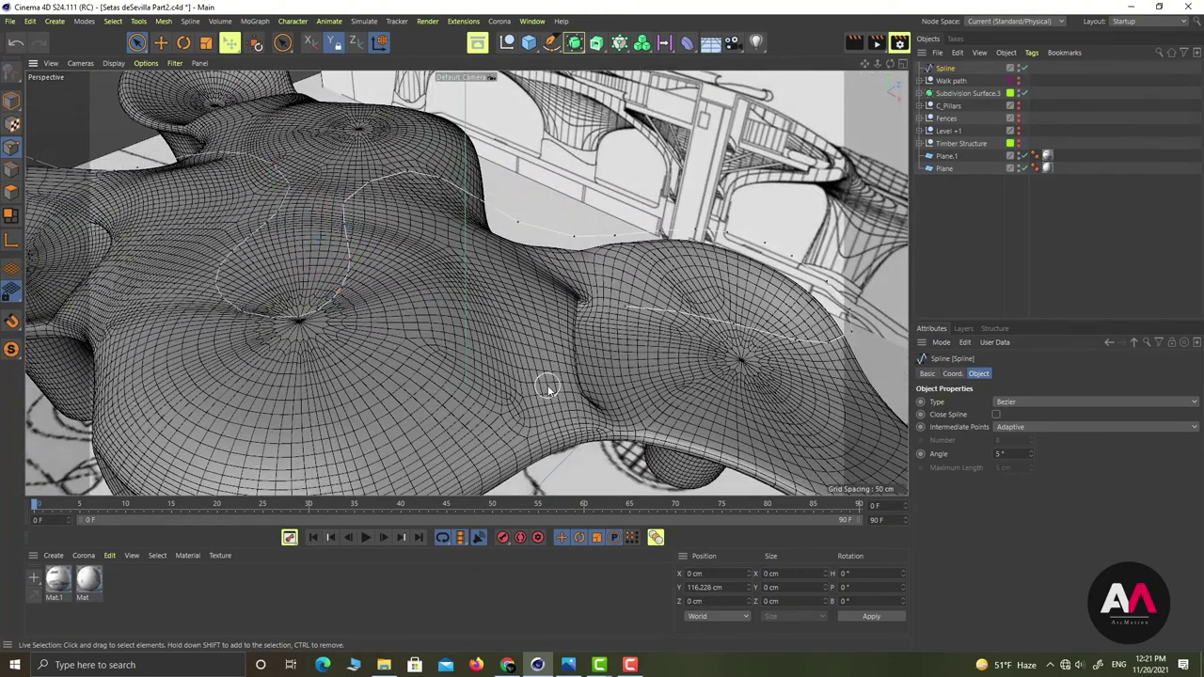
Select all remaining points of the walkway spline and project them down onto the canopy using Project in XZ Plane mode
scroll(692, 284, down, 5)
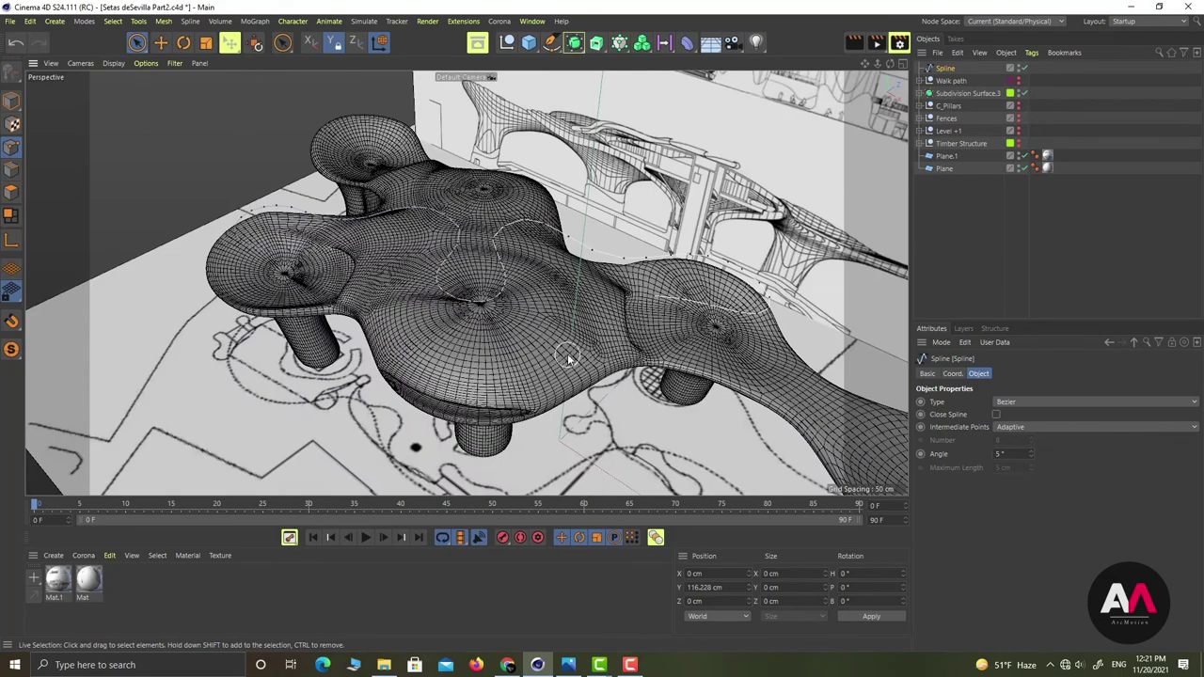
mouse_move(567, 354)
alt+mouse_down()
mouse_move(635, 332)
mouse_move(486, 284)
mouse_move(607, 284)
alt+mouse_up()
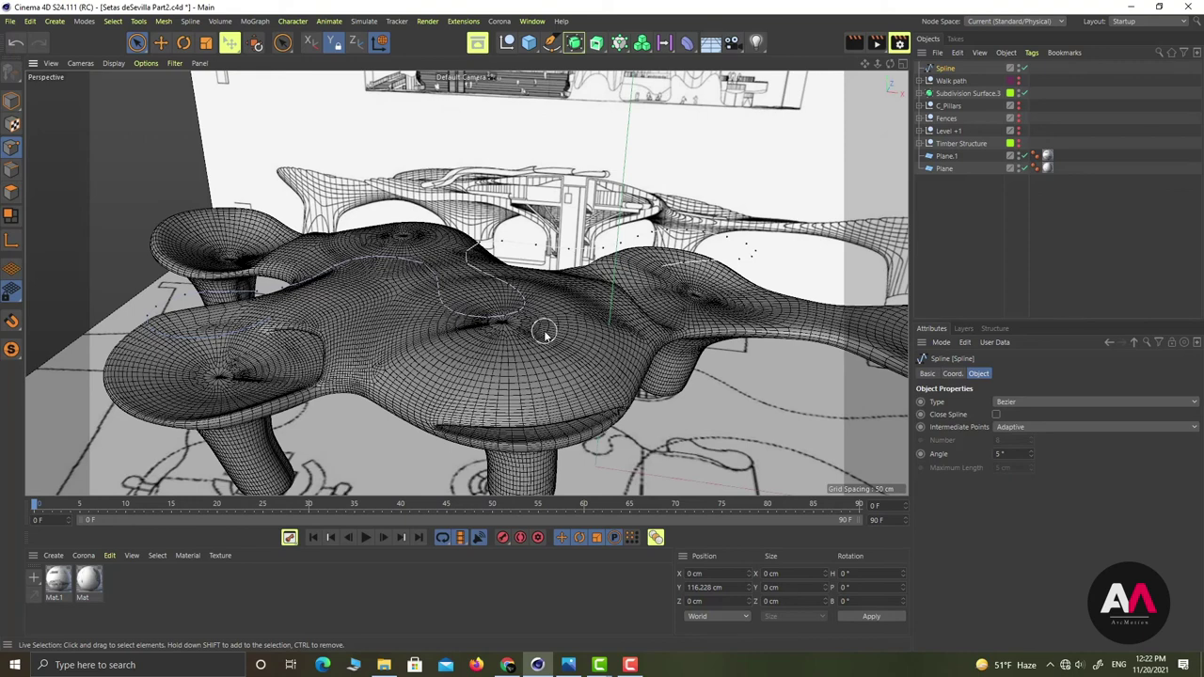
key(ctrl+a)
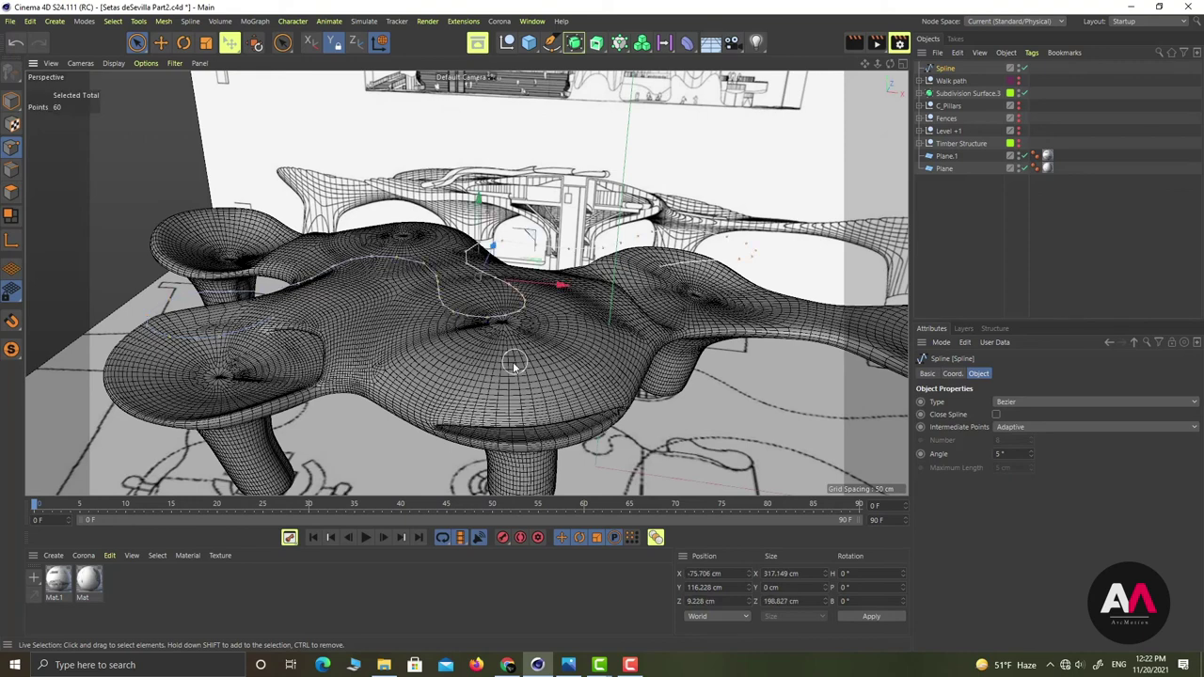
right_click(567, 197)
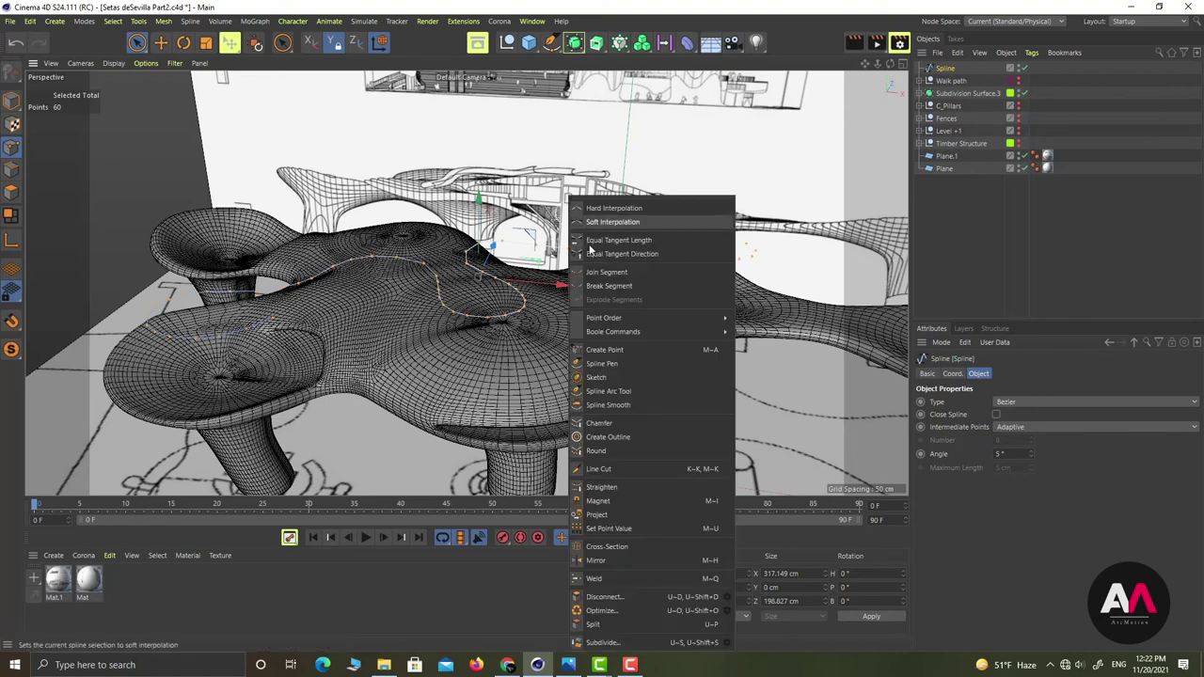
click(596, 514)
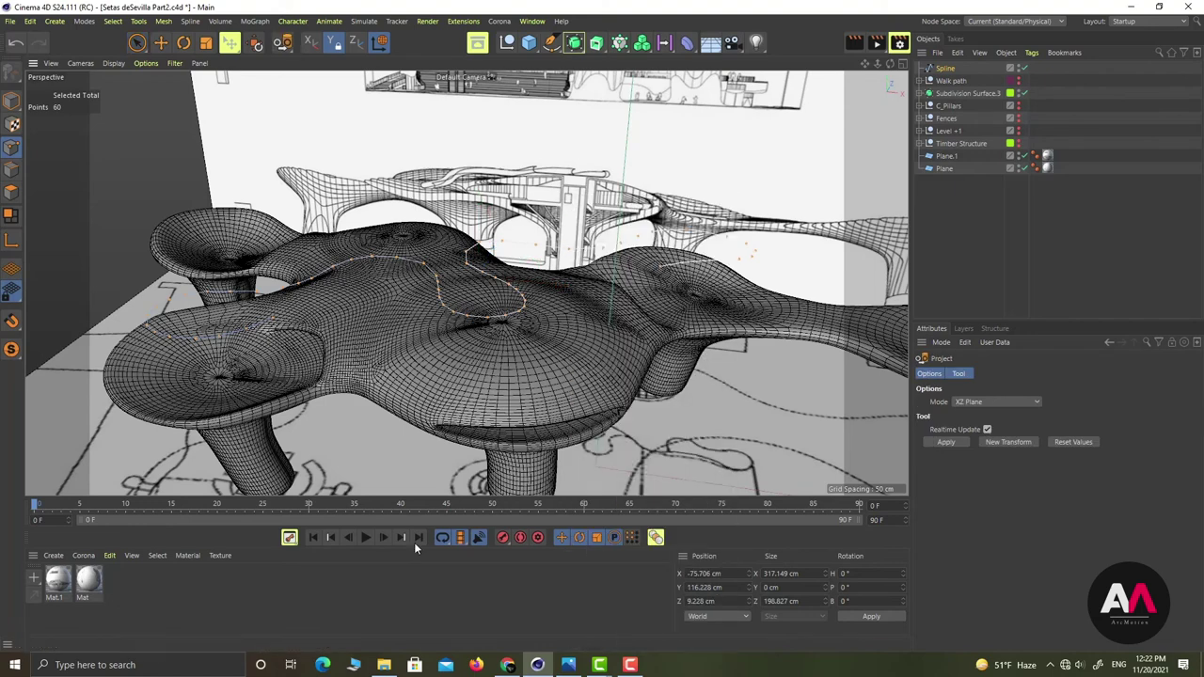
click(929, 375)
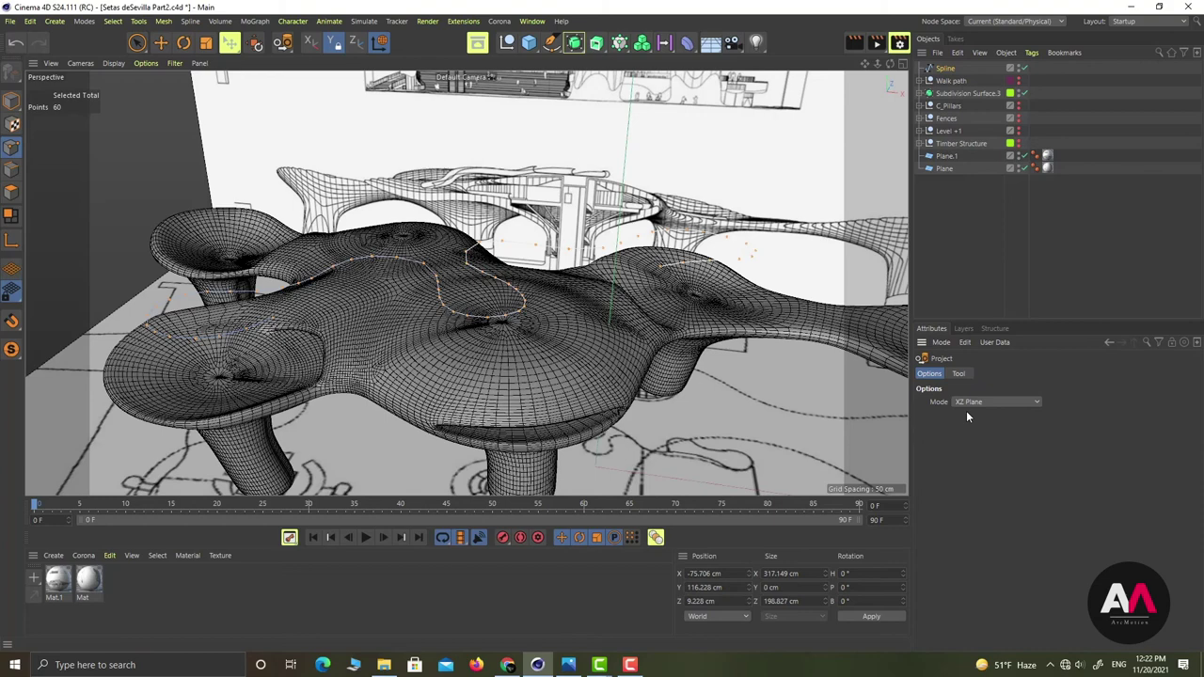
click(1031, 402)
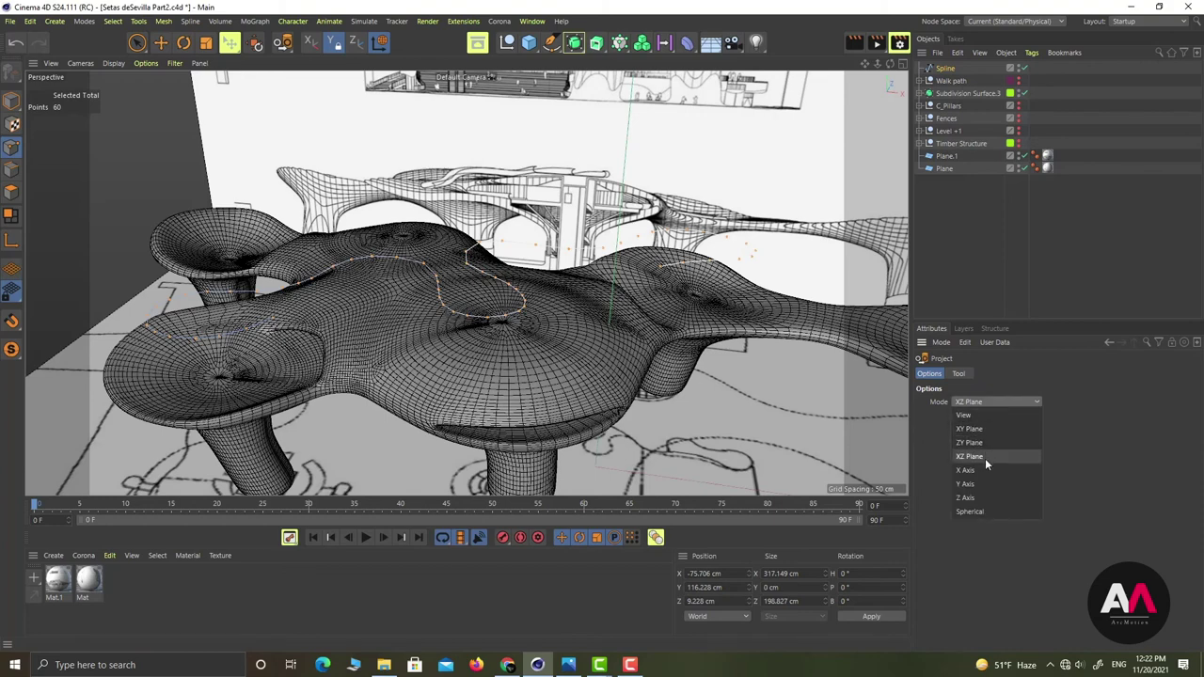
click(981, 406)
scroll(547, 234, down, 5)
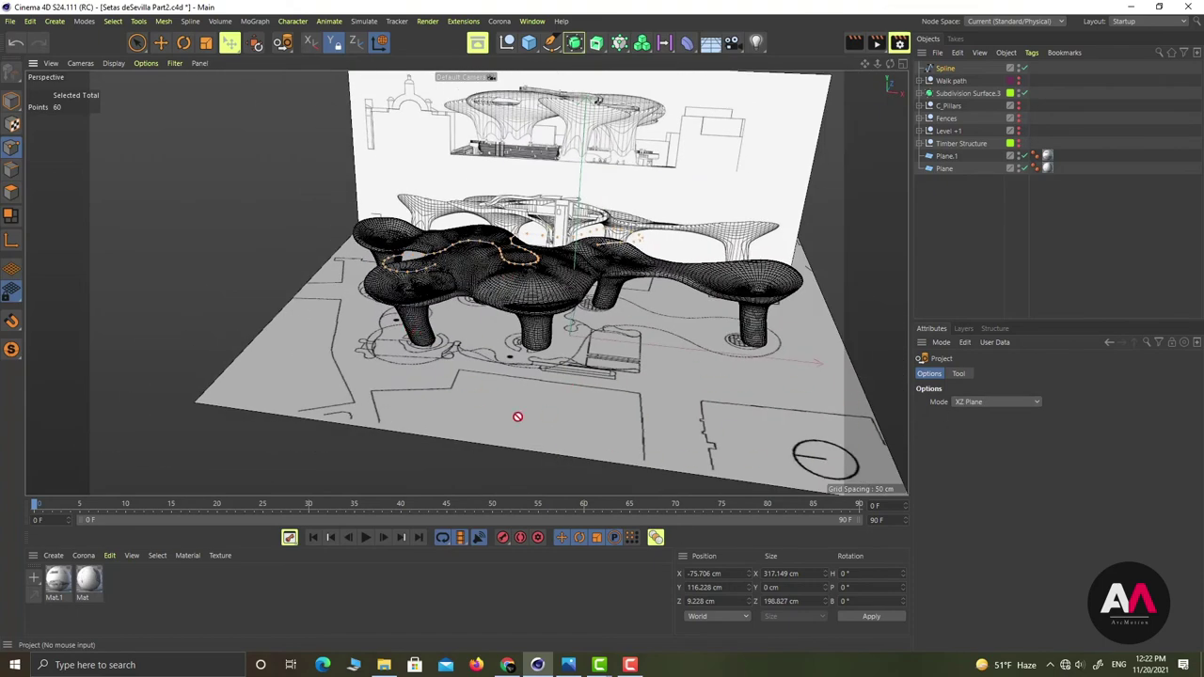
scroll(537, 261, up, 5)
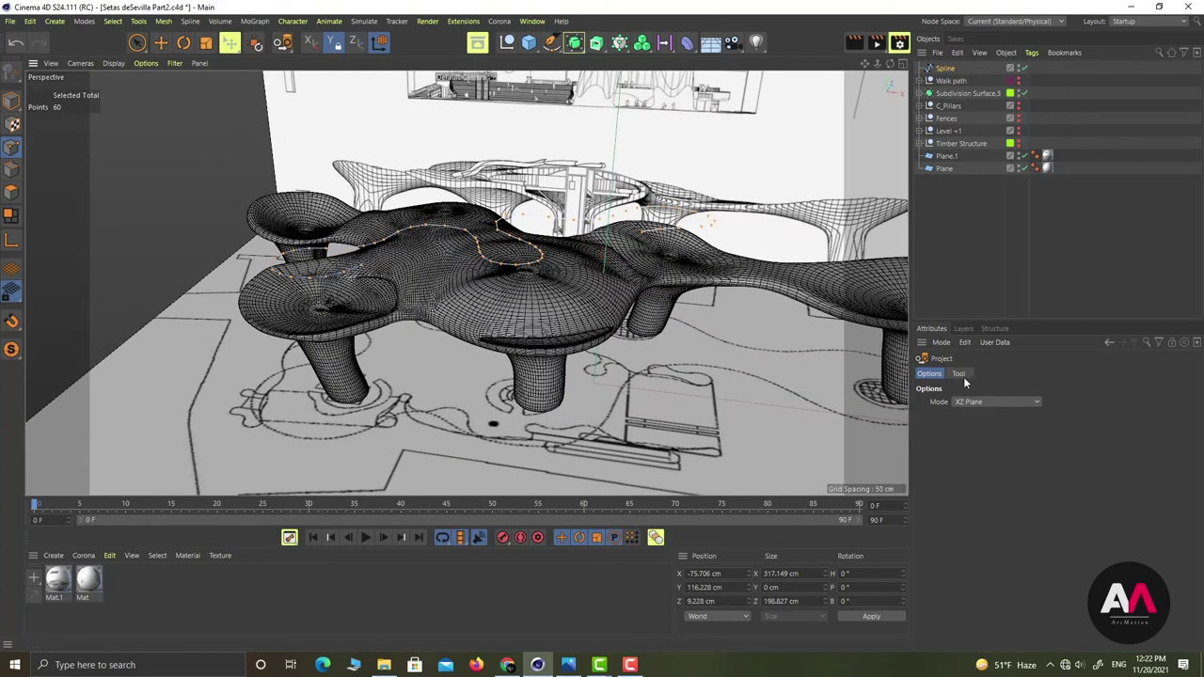
click(959, 374)
click(946, 416)
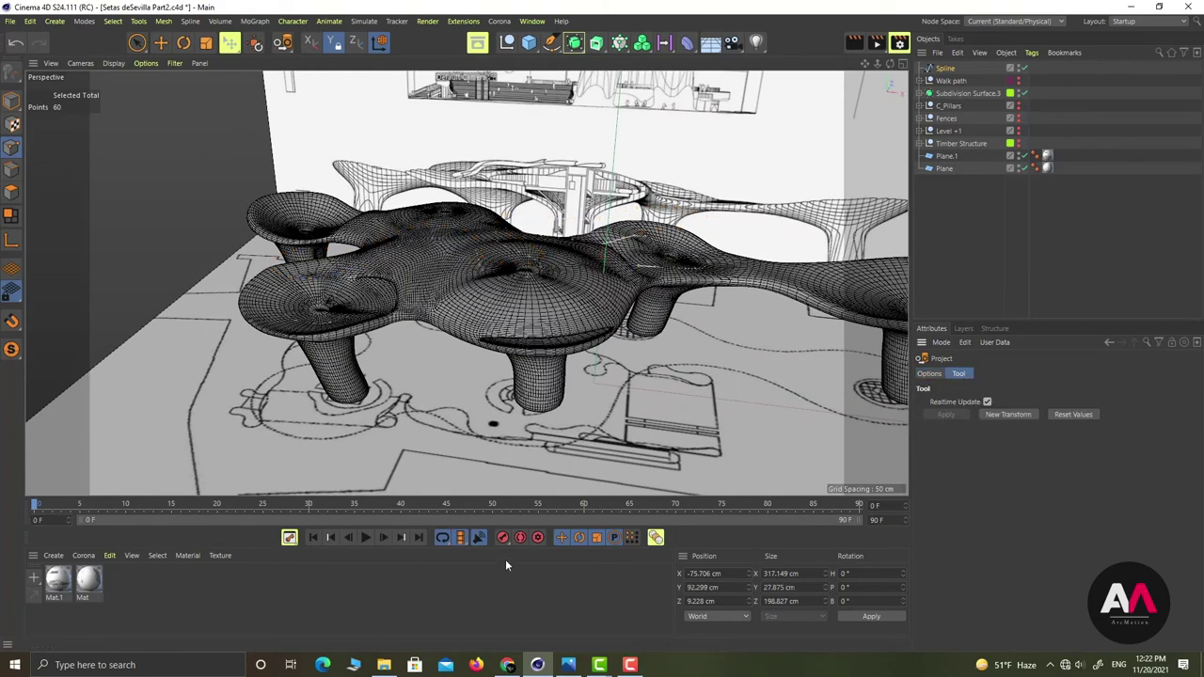
Shift the spline point that dropped beside the canopy opening along Z and raise it onto the canopy surface
scroll(394, 238, up, 5)
alt+drag(518, 293, 609, 324)
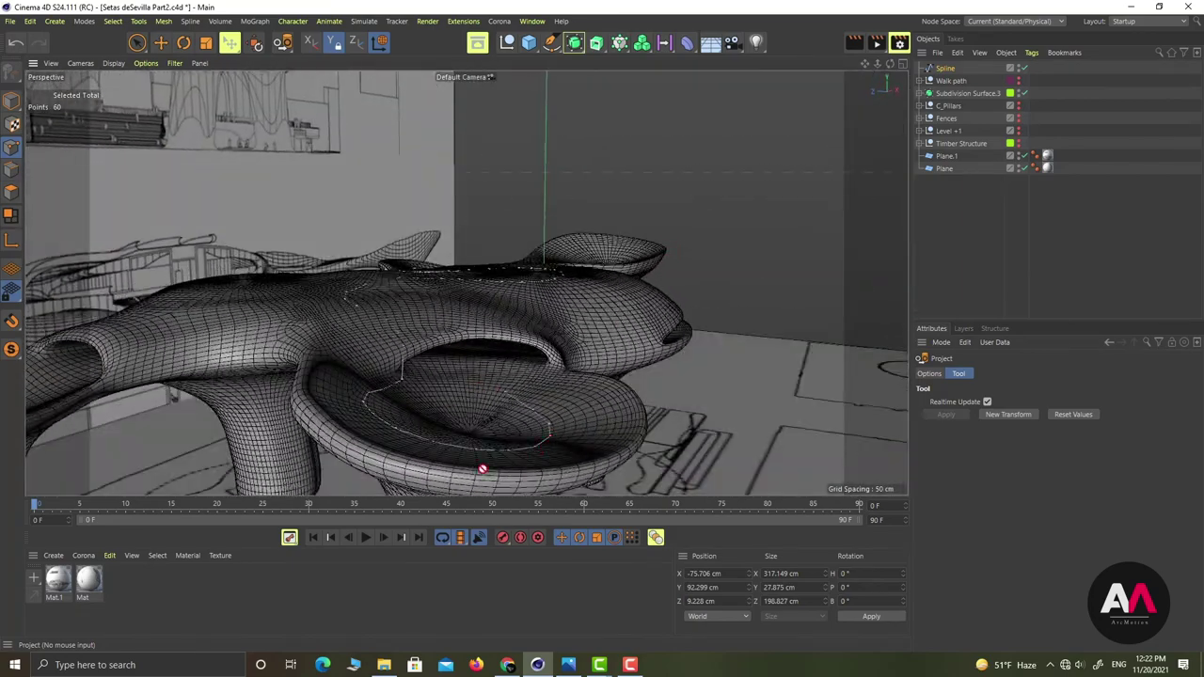
alt+drag(561, 269, 463, 382)
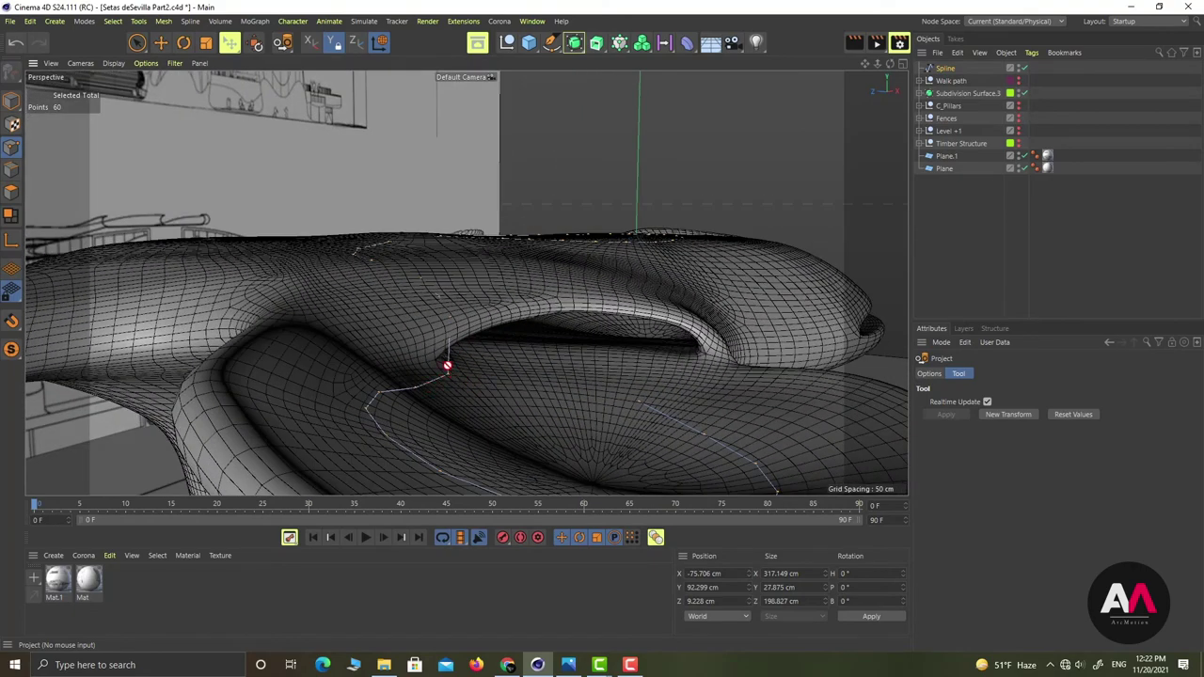
click(137, 42)
click(449, 374)
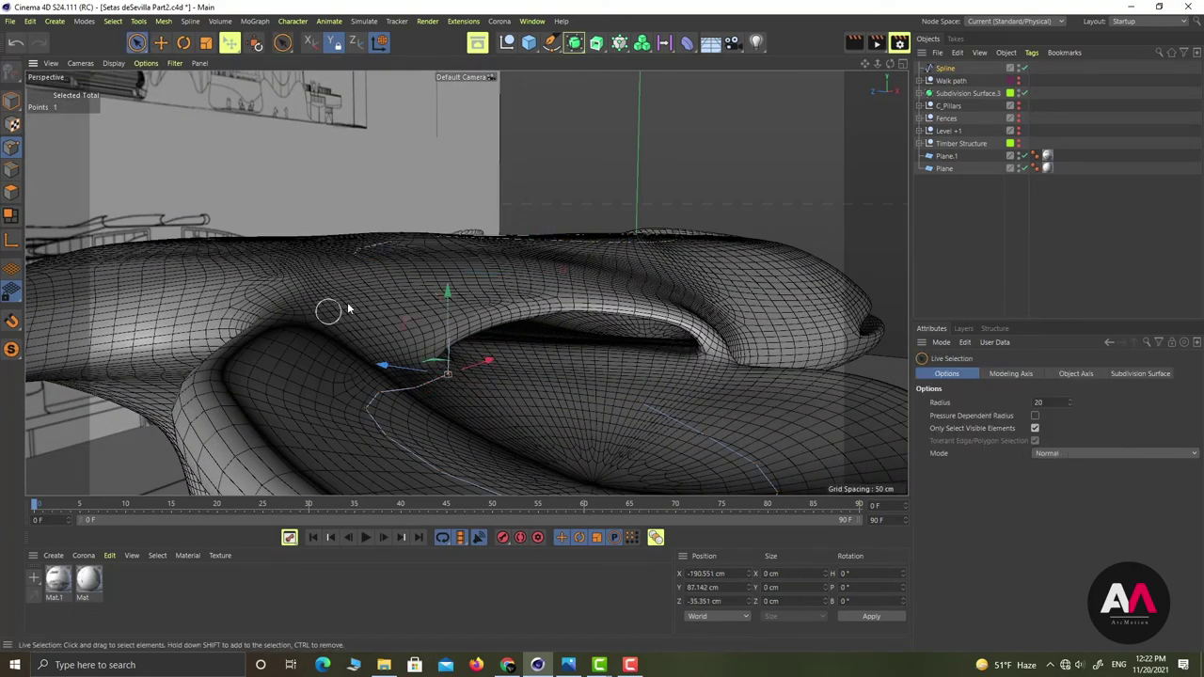
alt+right_drag(360, 304, 408, 302)
drag(467, 420, 440, 411)
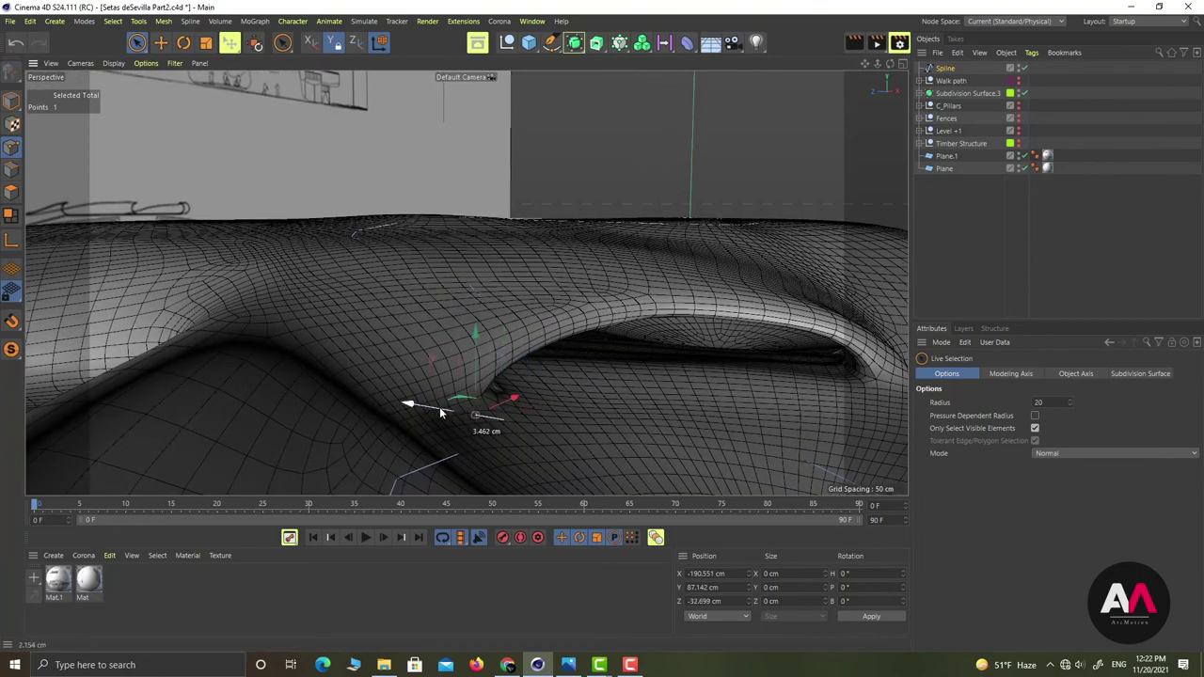
drag(465, 356, 457, 311)
Nudge the two neighbouring spline points beside the opening along the canopy surface to even out the path
click(502, 325)
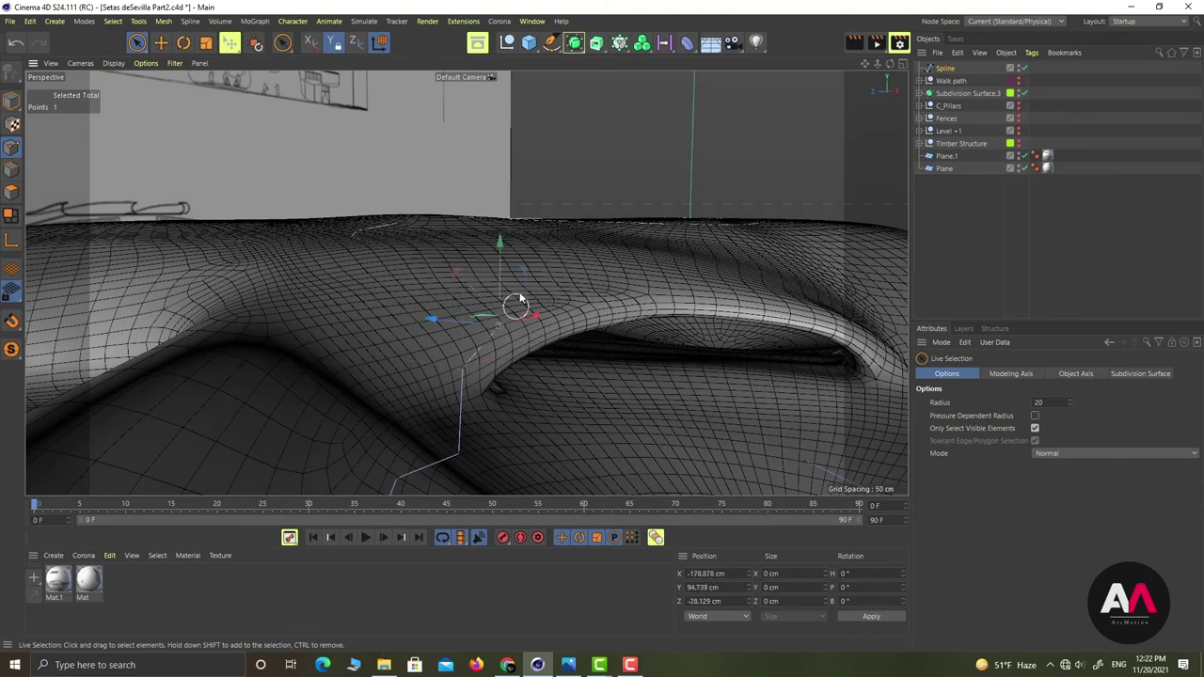
drag(480, 320, 457, 314)
click(455, 457)
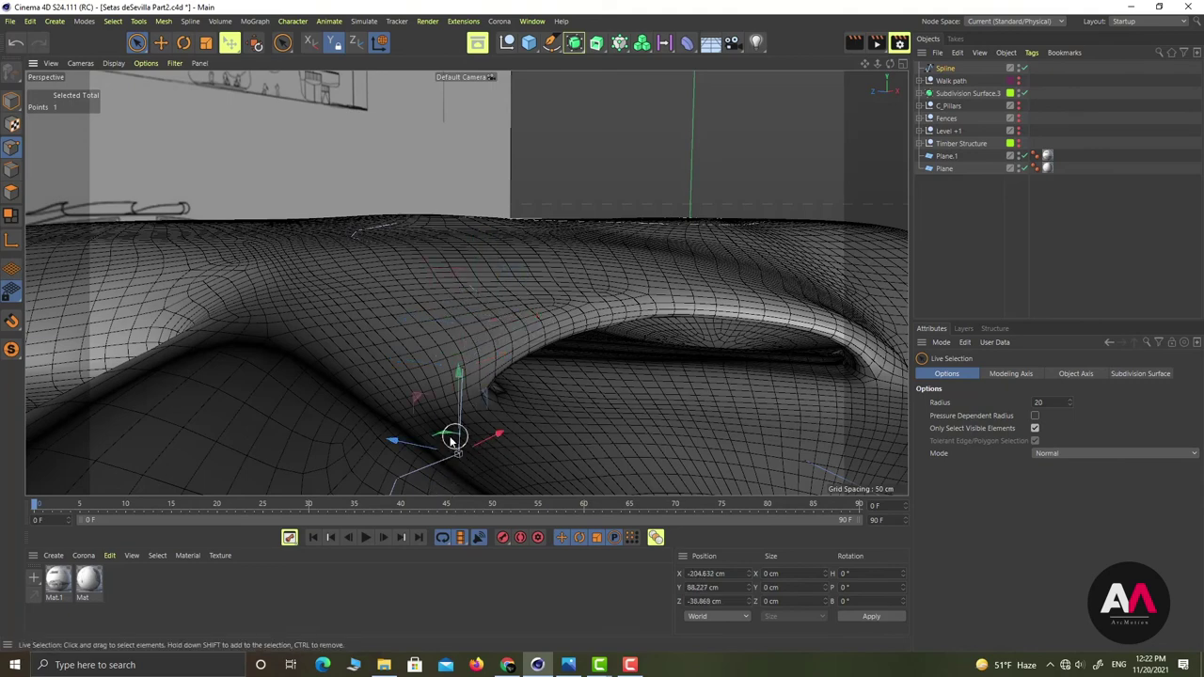
mouse_move(445, 438)
mouse_down()
mouse_move(420, 426)
mouse_move(386, 441)
mouse_move(420, 455)
mouse_move(435, 432)
mouse_move(434, 445)
mouse_up()
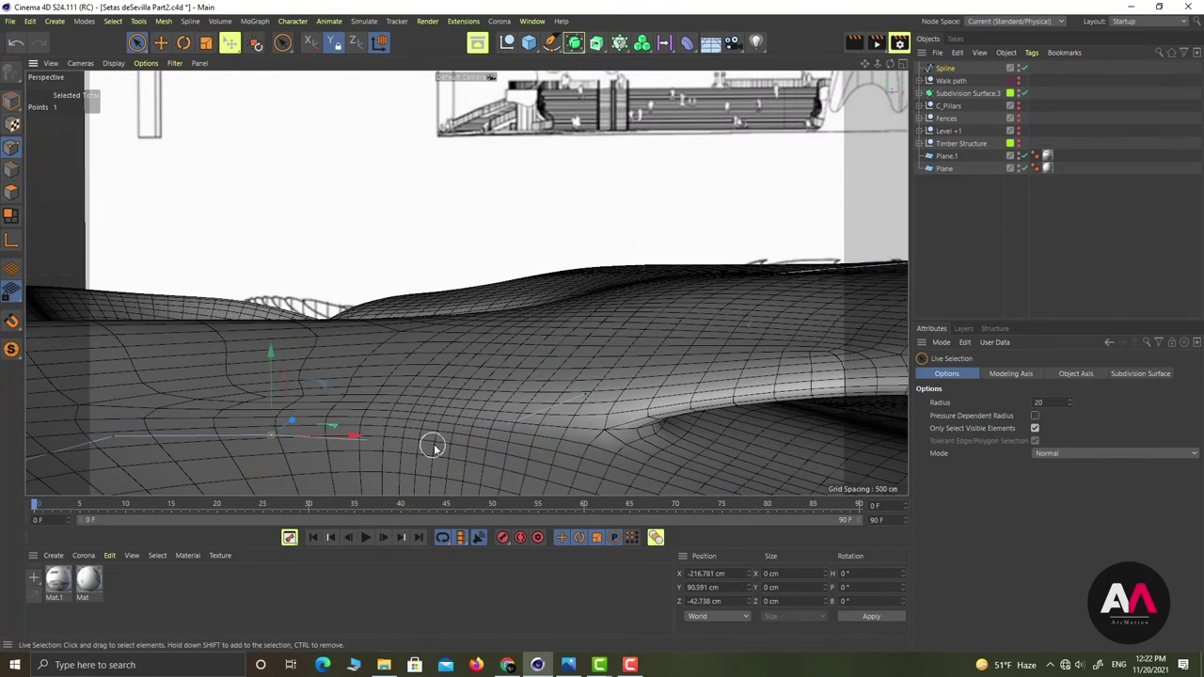
Raise the low spline point at the near side of the opening to about 90.1 cm in Y
click(458, 442)
click(444, 435)
click(455, 436)
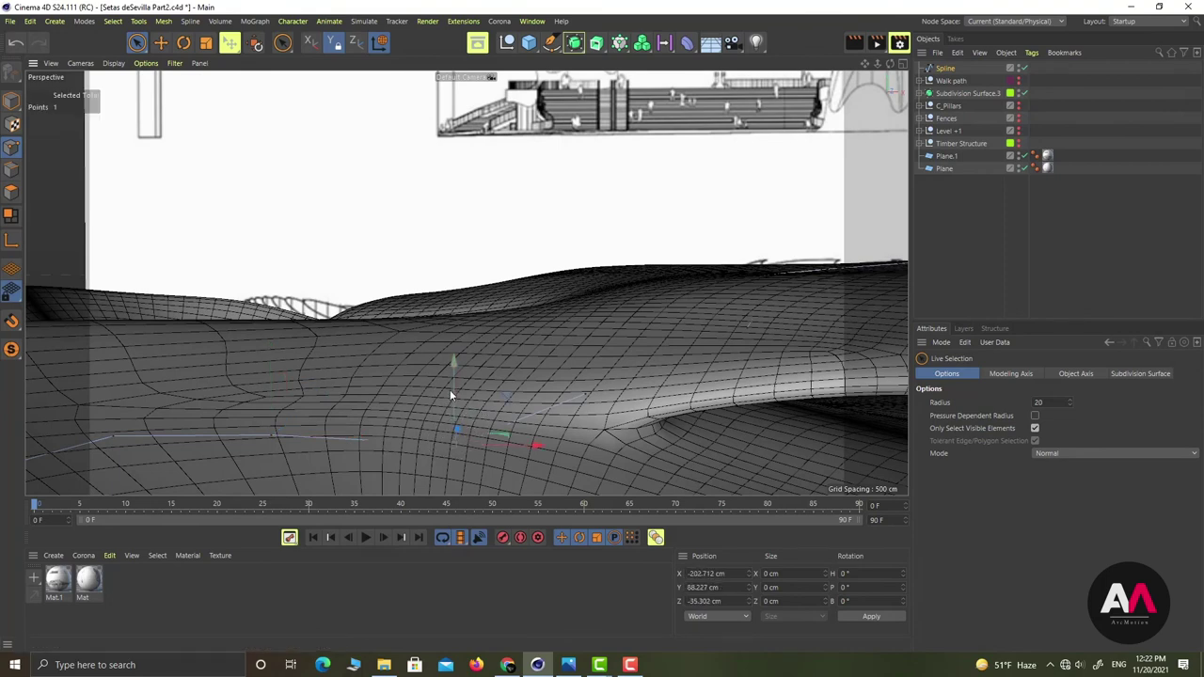
drag(452, 385, 454, 363)
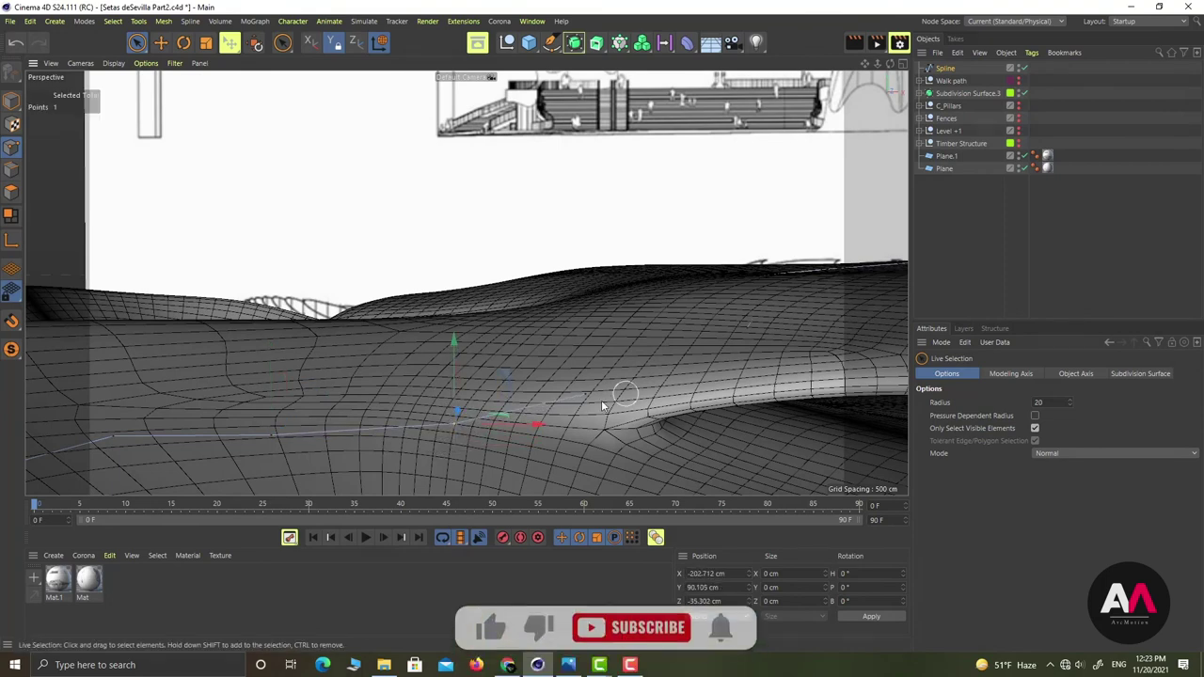
Raise three spline points on the slope beyond the opening to about 97.7, 92.2 and 95.5 cm in Y
click(743, 326)
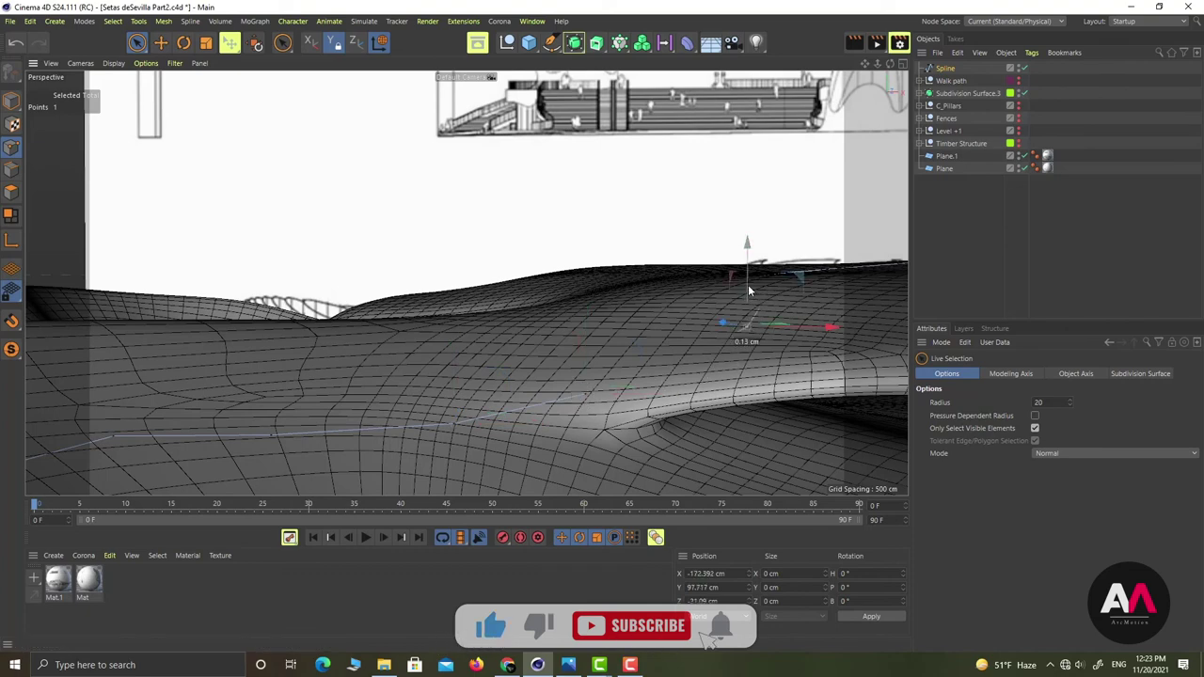
click(573, 381)
mouse_move(585, 345)
mouse_down()
mouse_move(597, 328)
mouse_move(602, 349)
mouse_up()
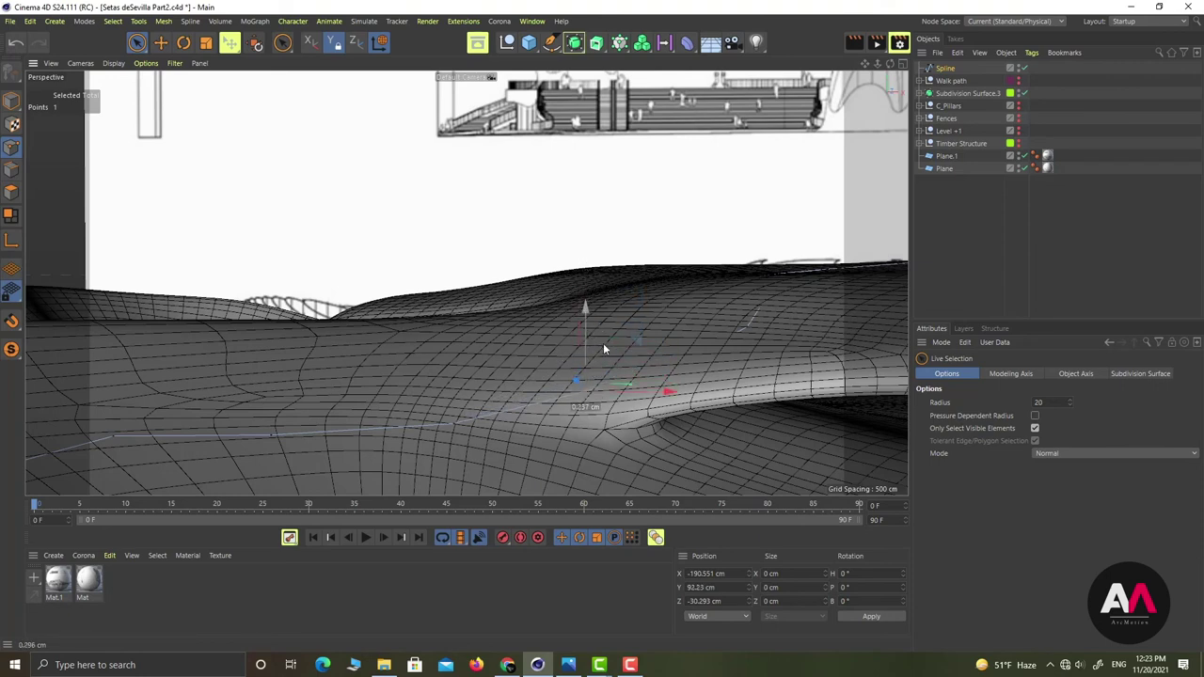
click(666, 357)
drag(683, 314, 674, 311)
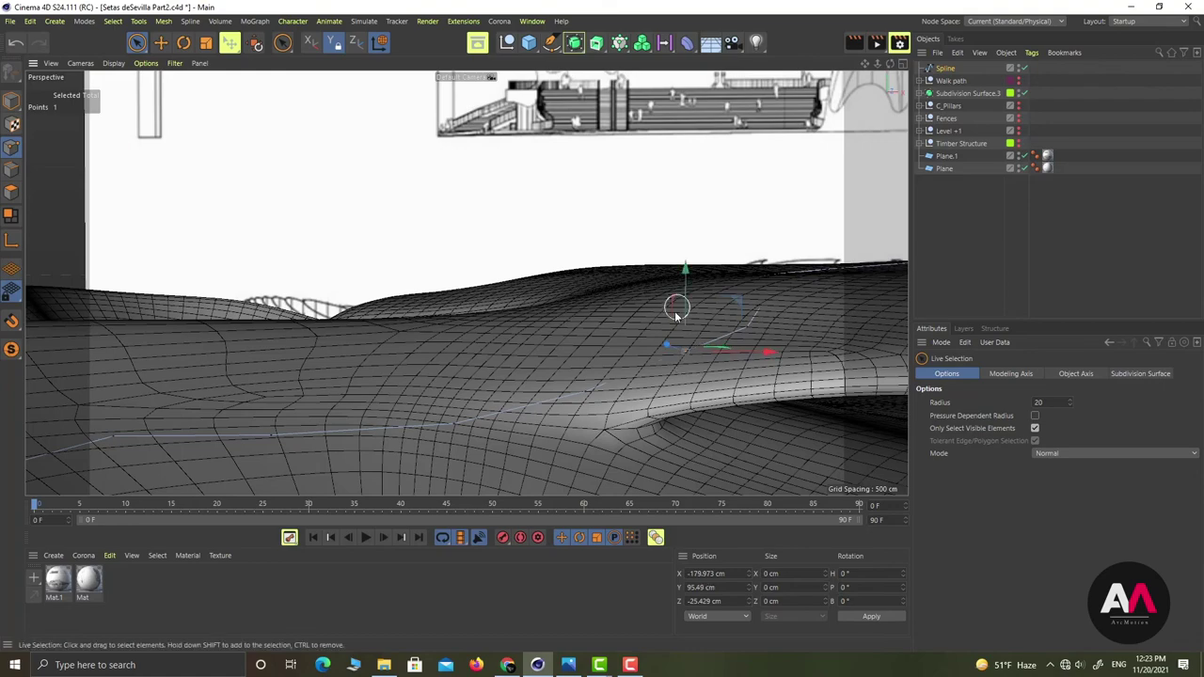
click(579, 393)
alt+drag(593, 396, 691, 394)
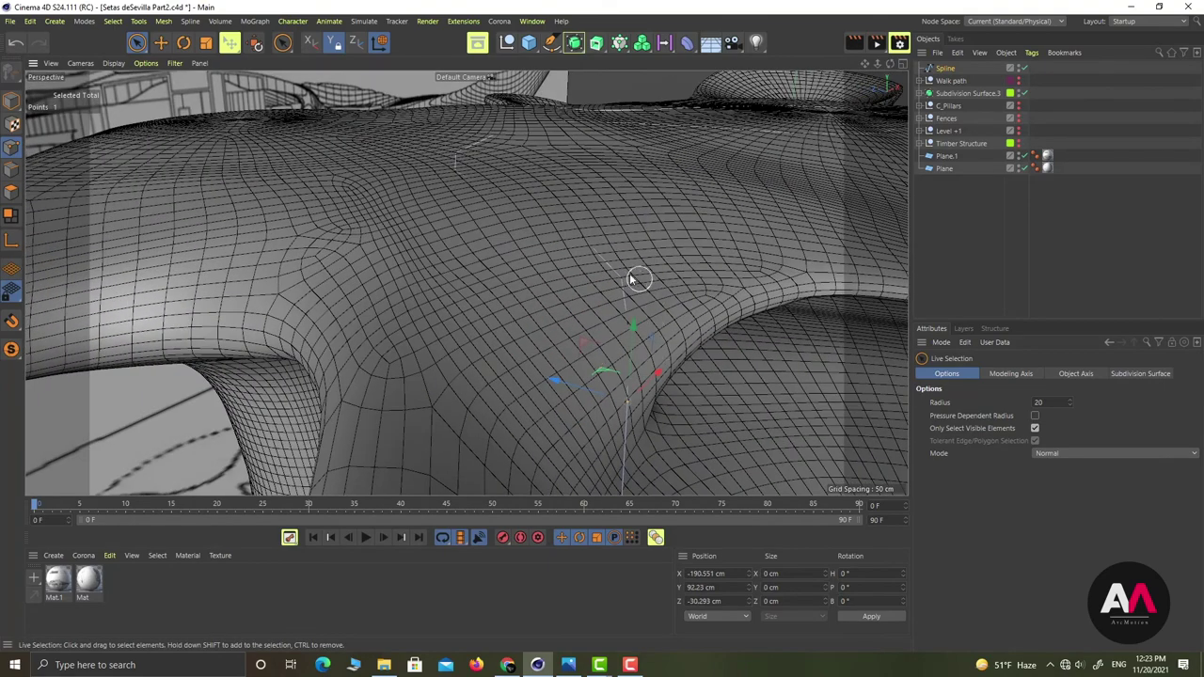
Shift three spline points beside the narrow canopy saddle across the surface, placing the last two at about Z 64.8 and 79.1 cm
alt+drag(577, 269, 658, 296)
click(569, 405)
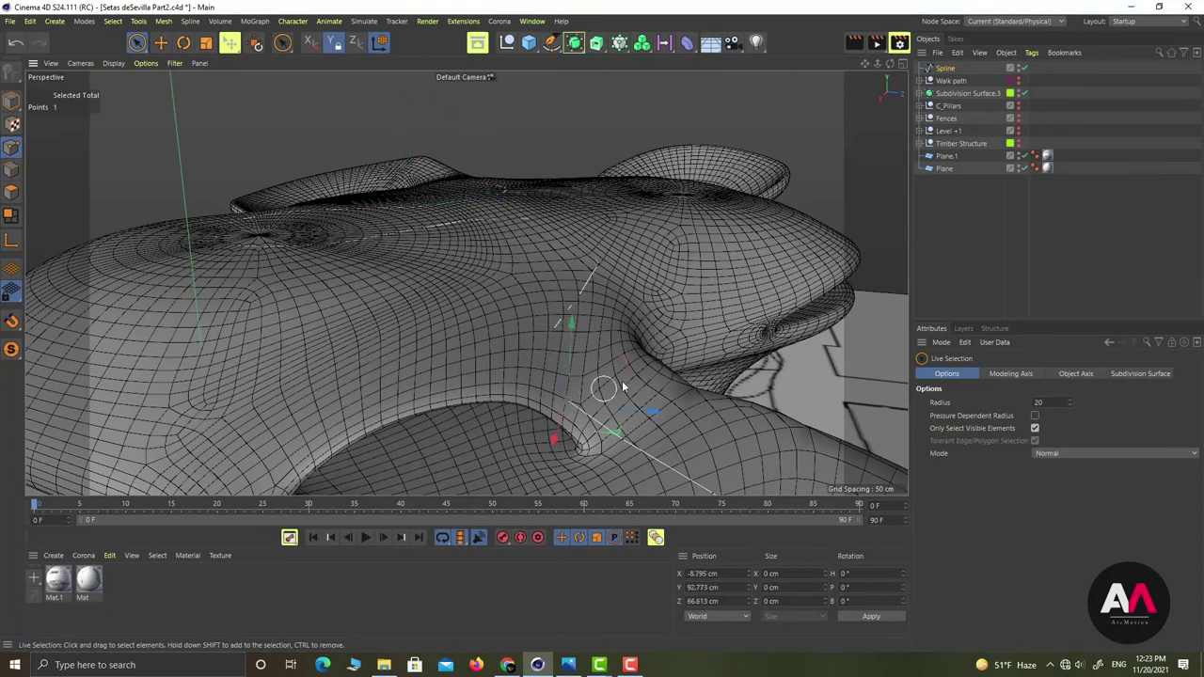
alt+drag(622, 381, 204, 438)
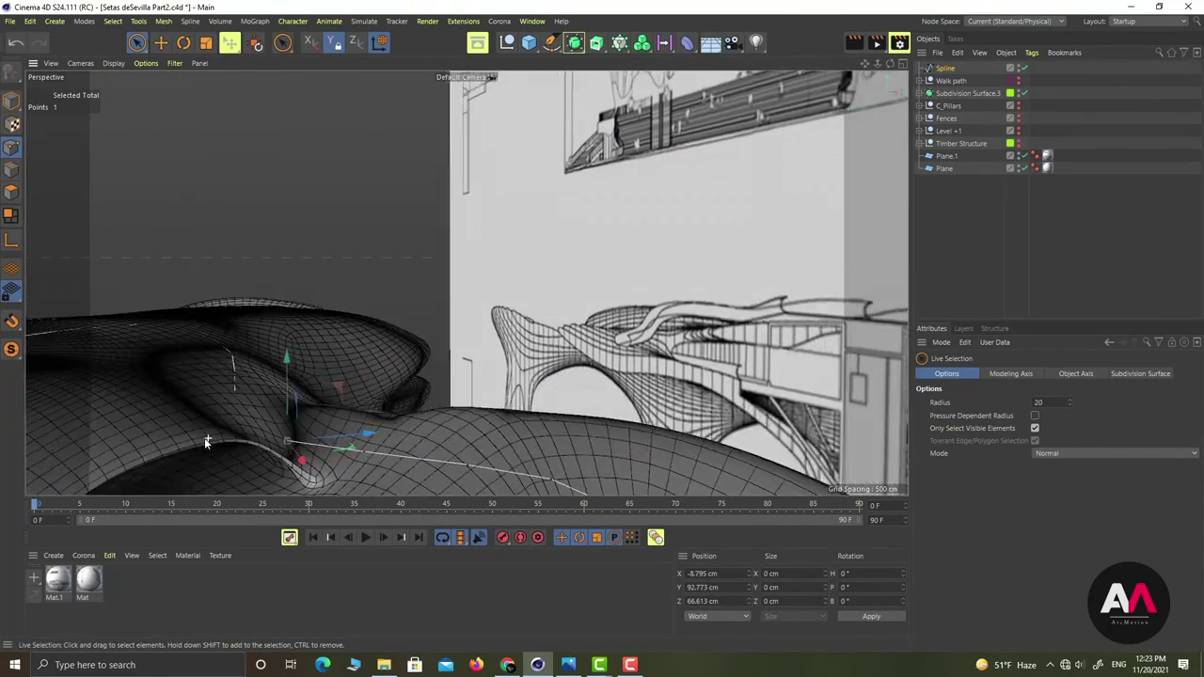
scroll(204, 437, up, 5)
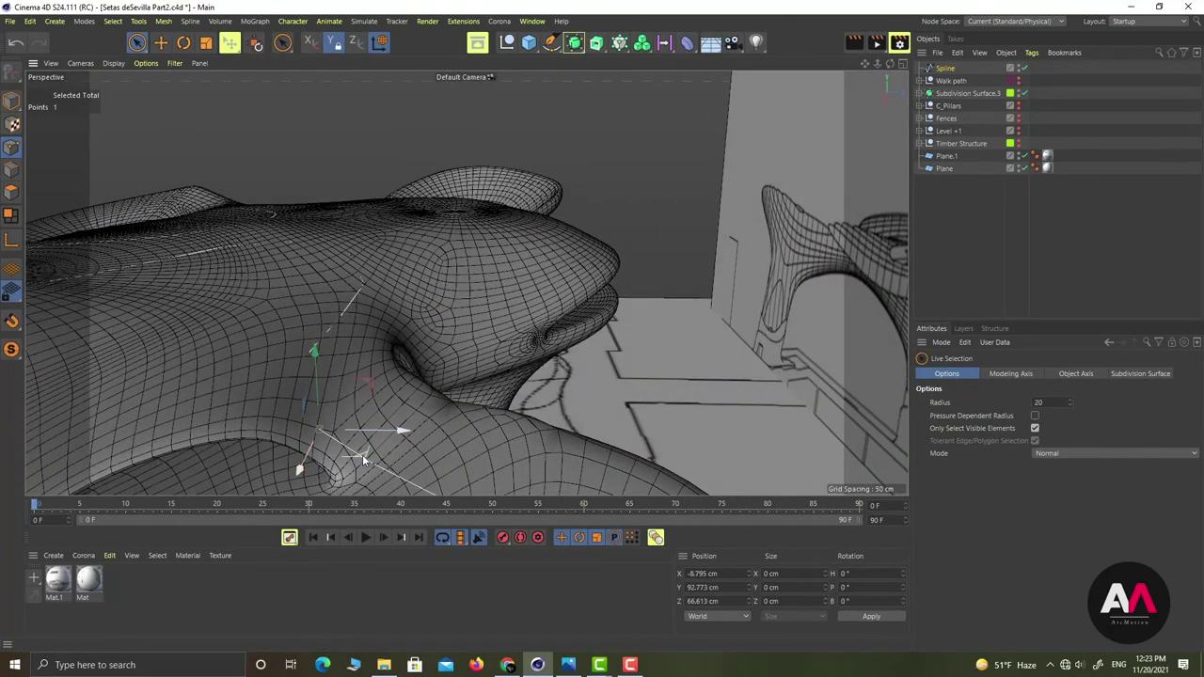
click(313, 354)
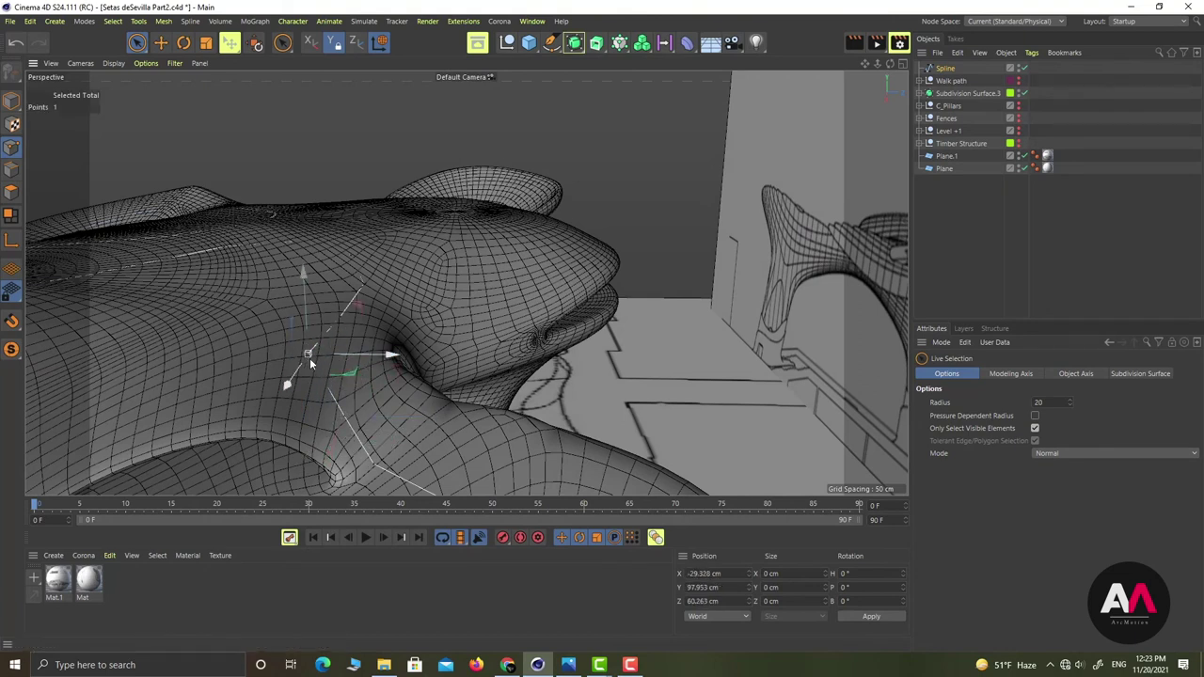
drag(350, 374, 378, 374)
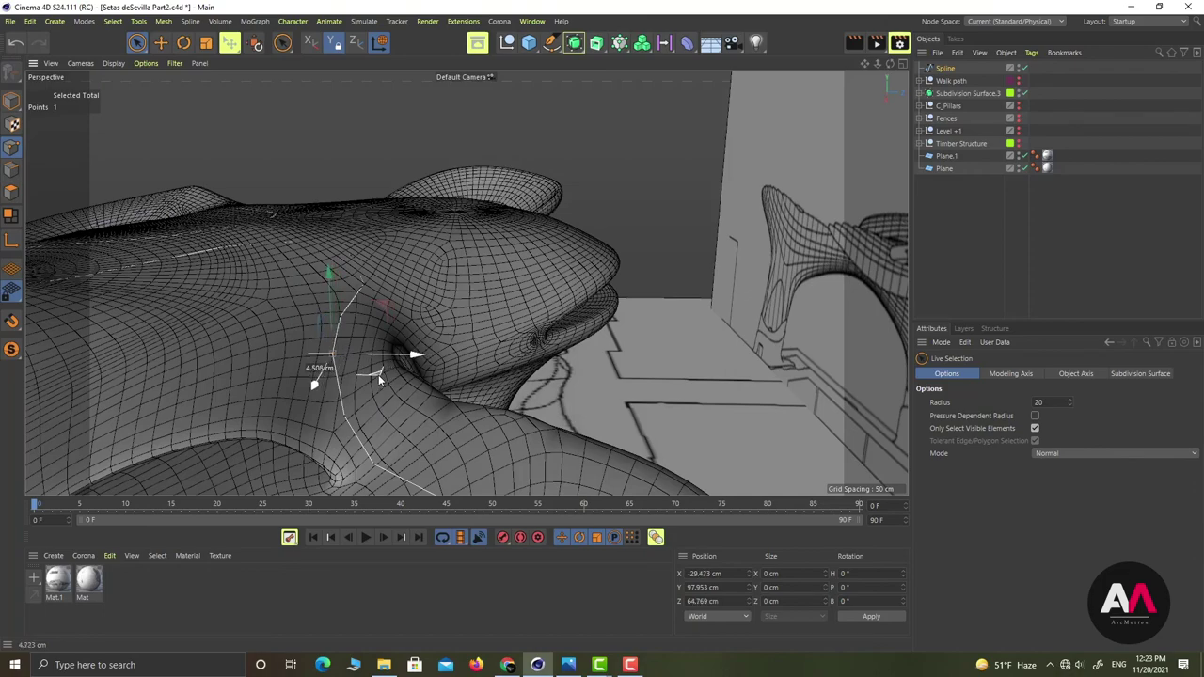
click(375, 460)
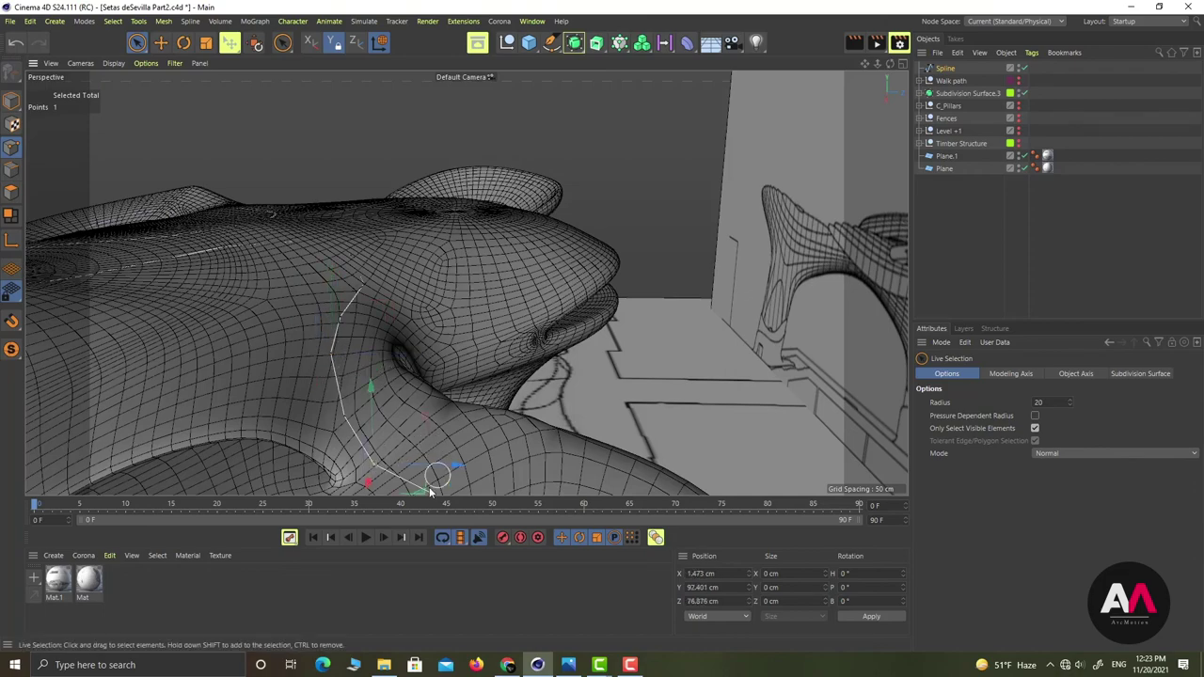
alt+drag(431, 492, 369, 428)
scroll(424, 346, down, 4)
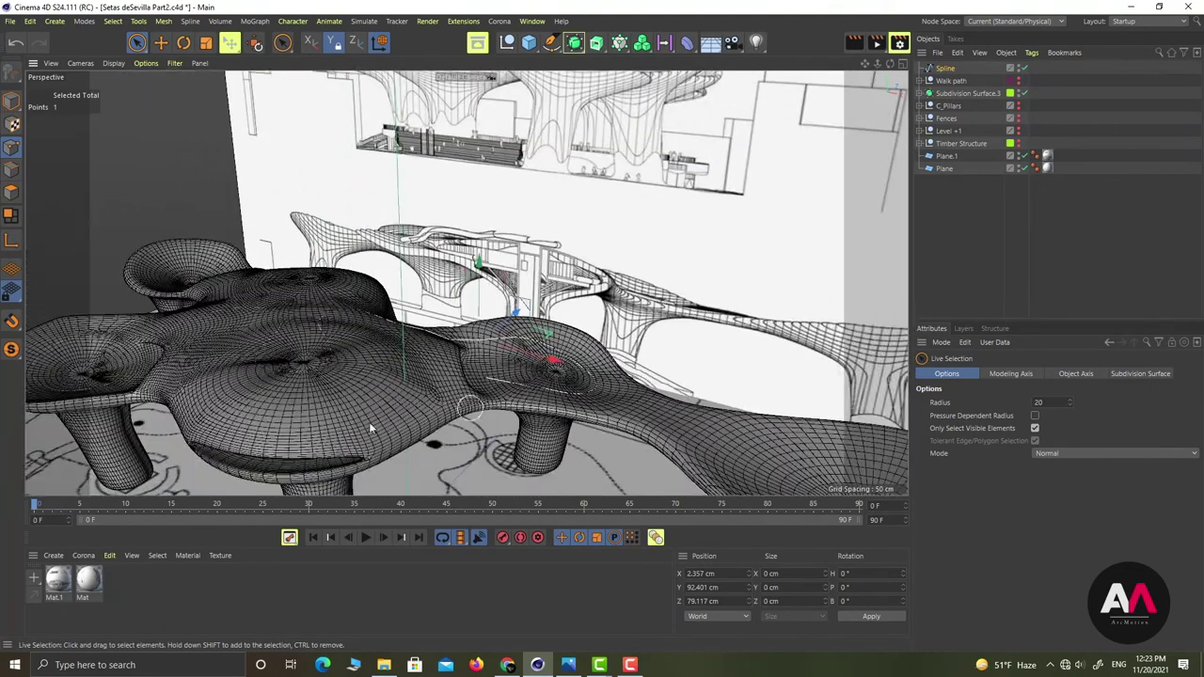
Create a rectangle spline with width 30 cm and height 0 cm as the walkway's cross-section
alt+drag(315, 368, 459, 412)
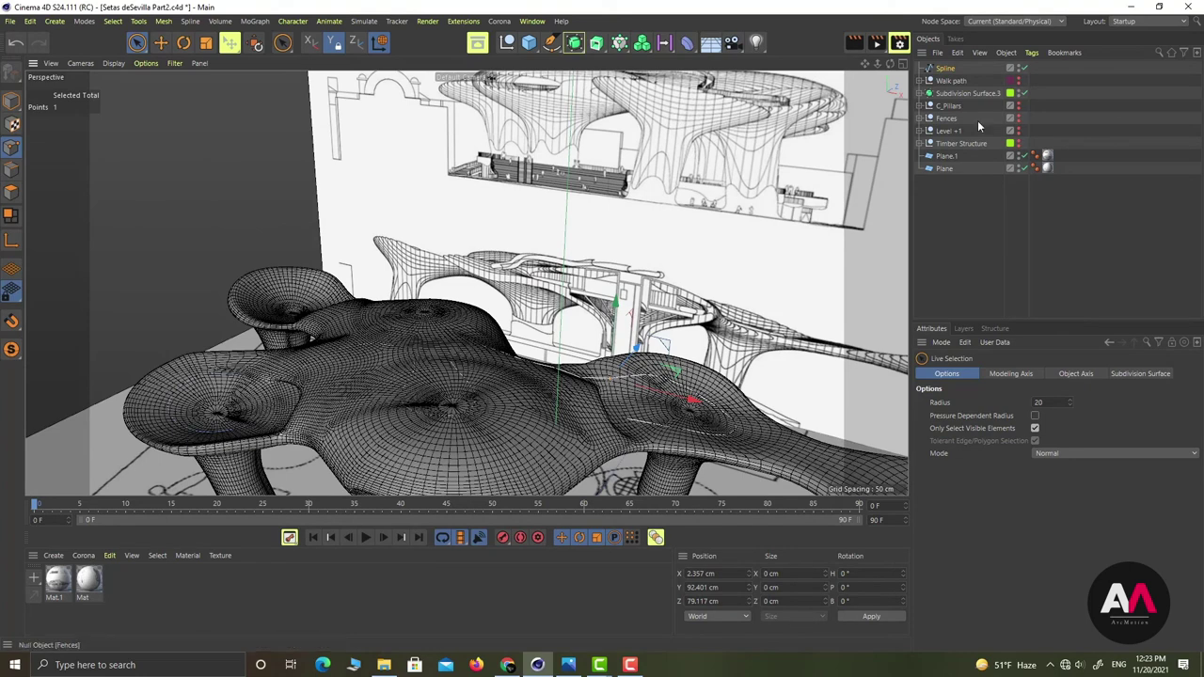
click(551, 41)
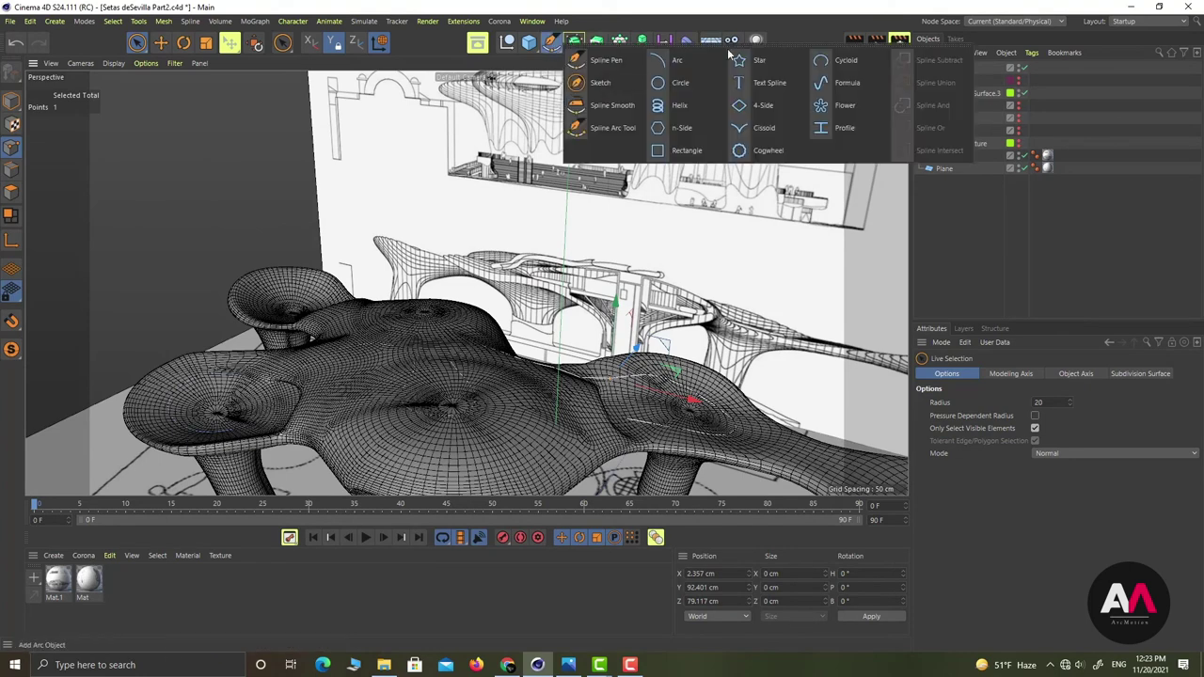
click(686, 149)
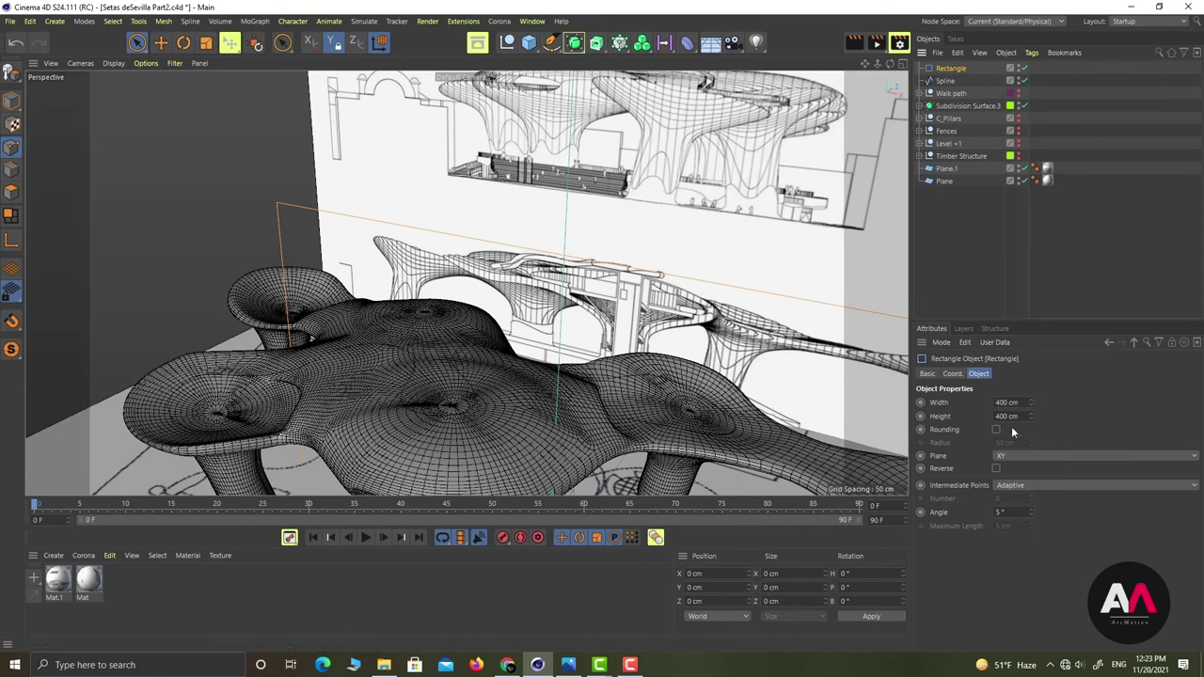
drag(1021, 402, 994, 403)
text(50)
key(Return)
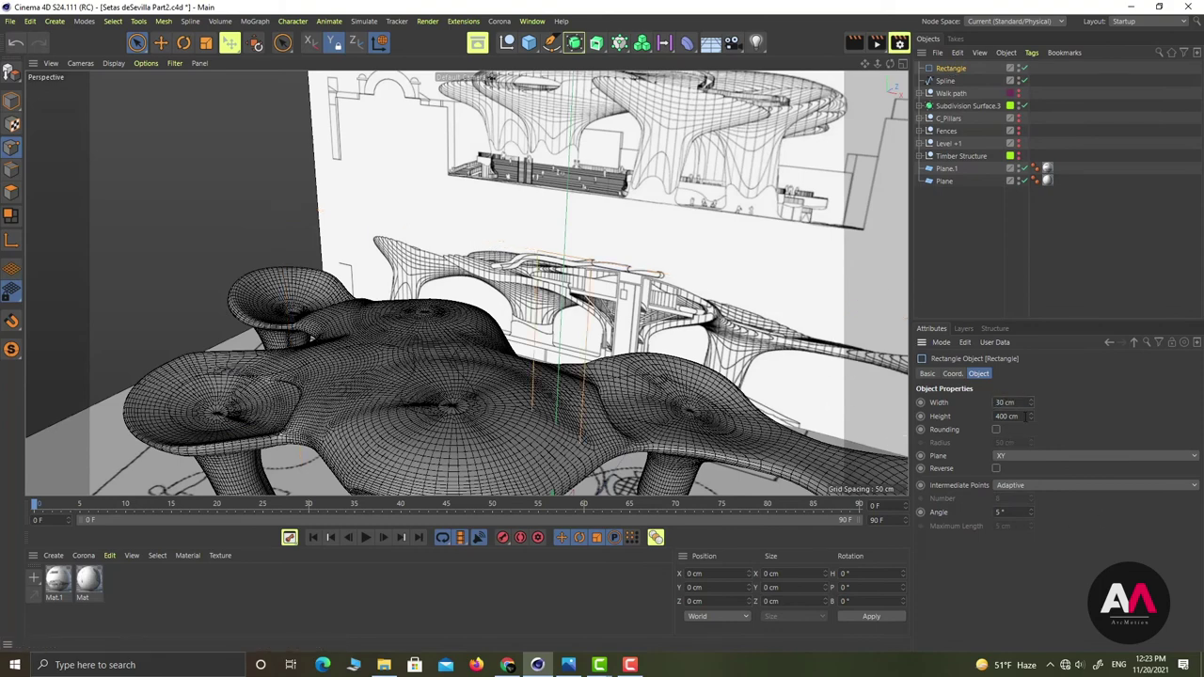
key(Tab)
key(Return)
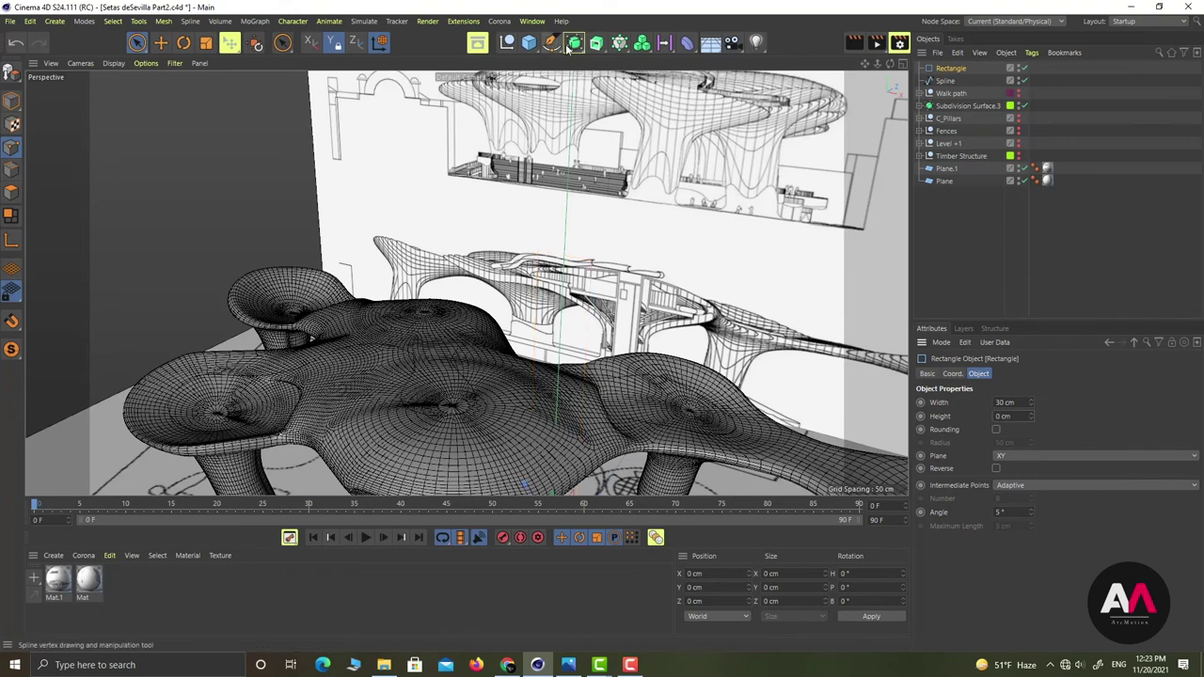
Add a Sweep object and nest the rectangle and the walkway spline inside it, with the rectangle first
click(600, 45)
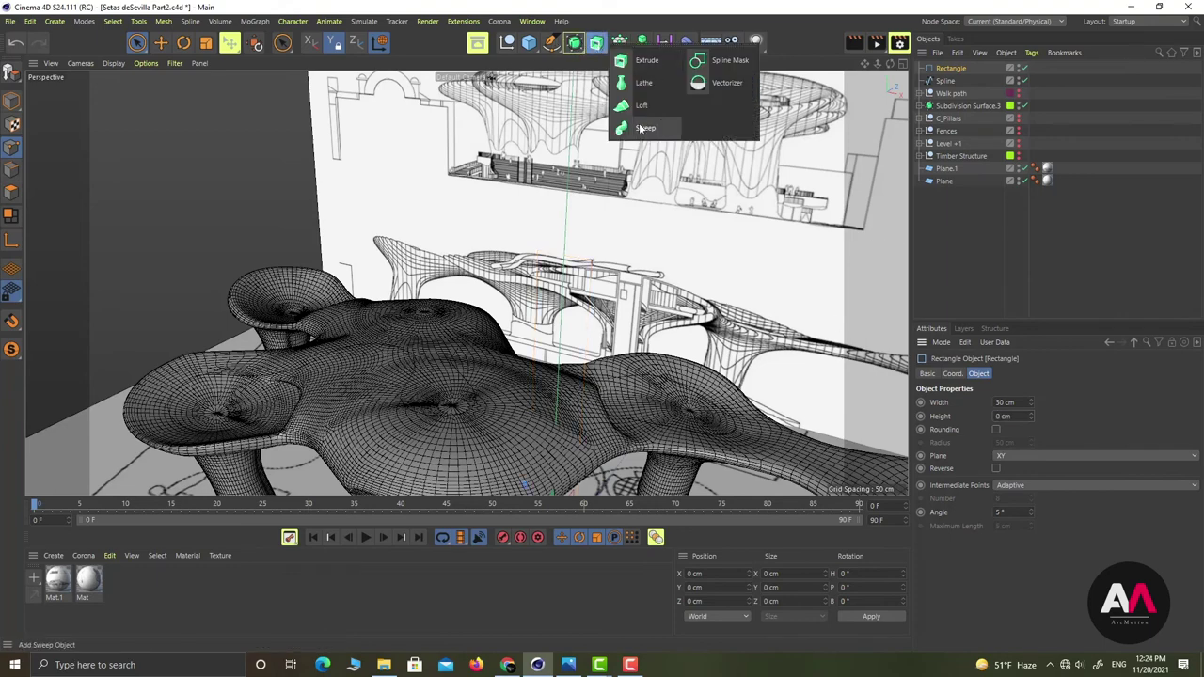
click(640, 127)
click(945, 93)
ctrl+click(946, 82)
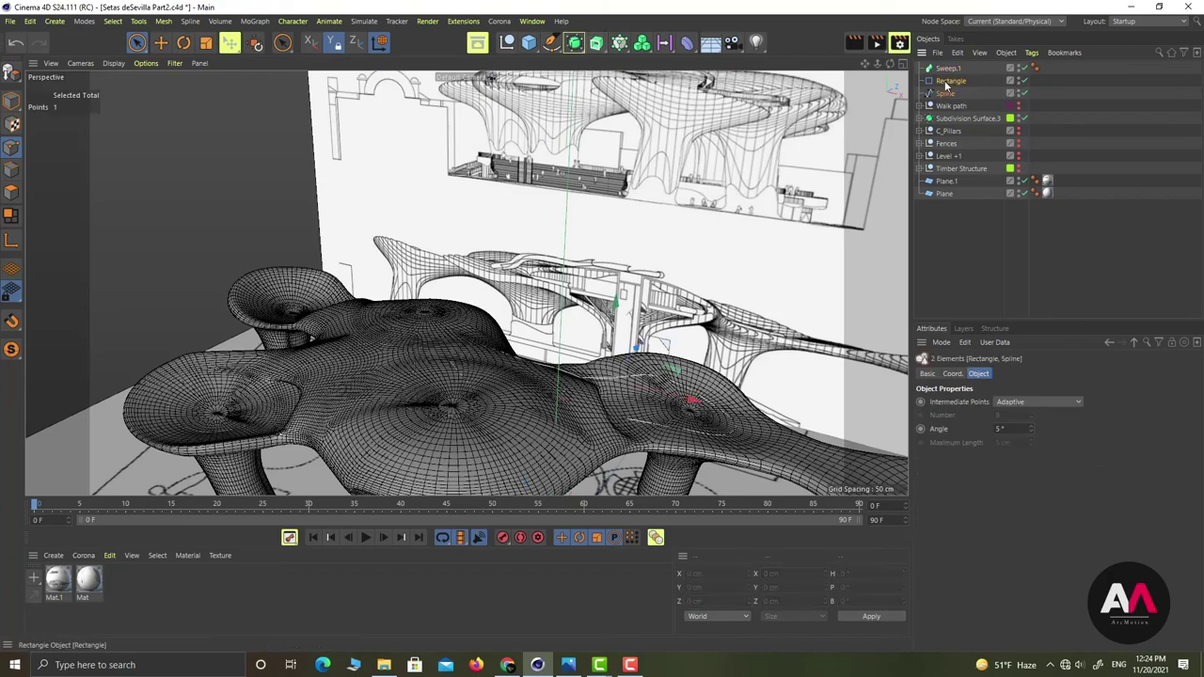
drag(947, 71, 947, 67)
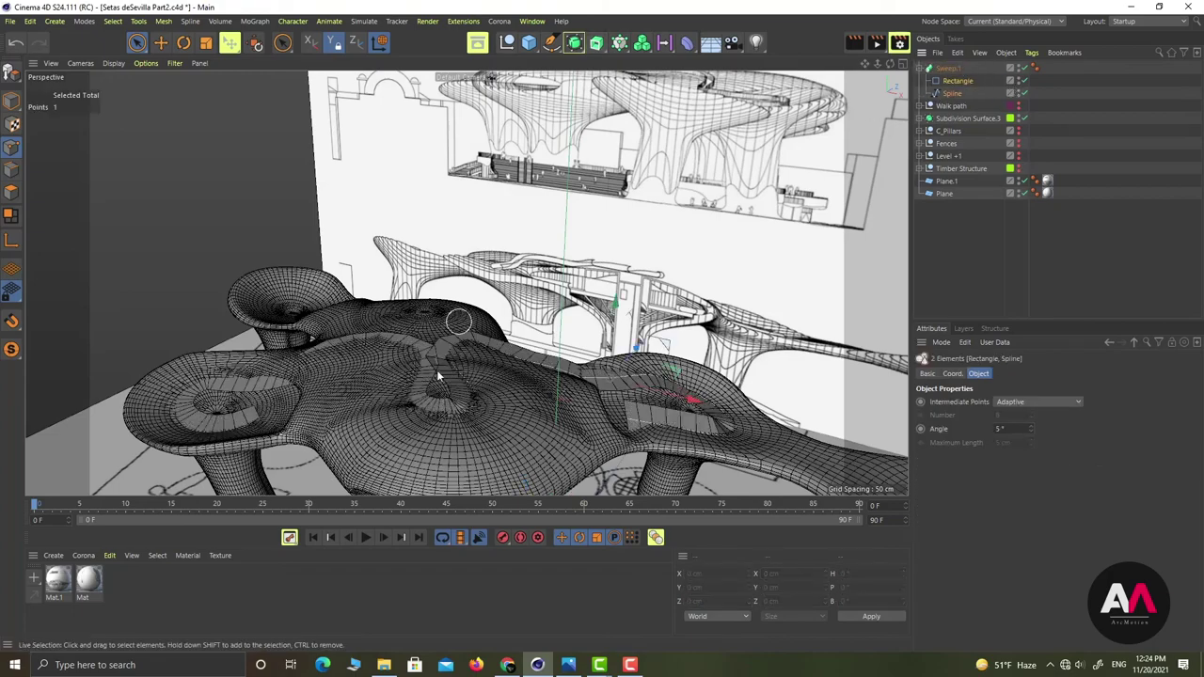
Turn off Banking for the walkway sweep
alt+right_drag(424, 402, 509, 354)
alt+drag(509, 360, 602, 292)
alt+right_drag(602, 291, 274, 408)
alt+middle_drag(328, 384, 461, 320)
alt+drag(376, 365, 310, 371)
click(949, 68)
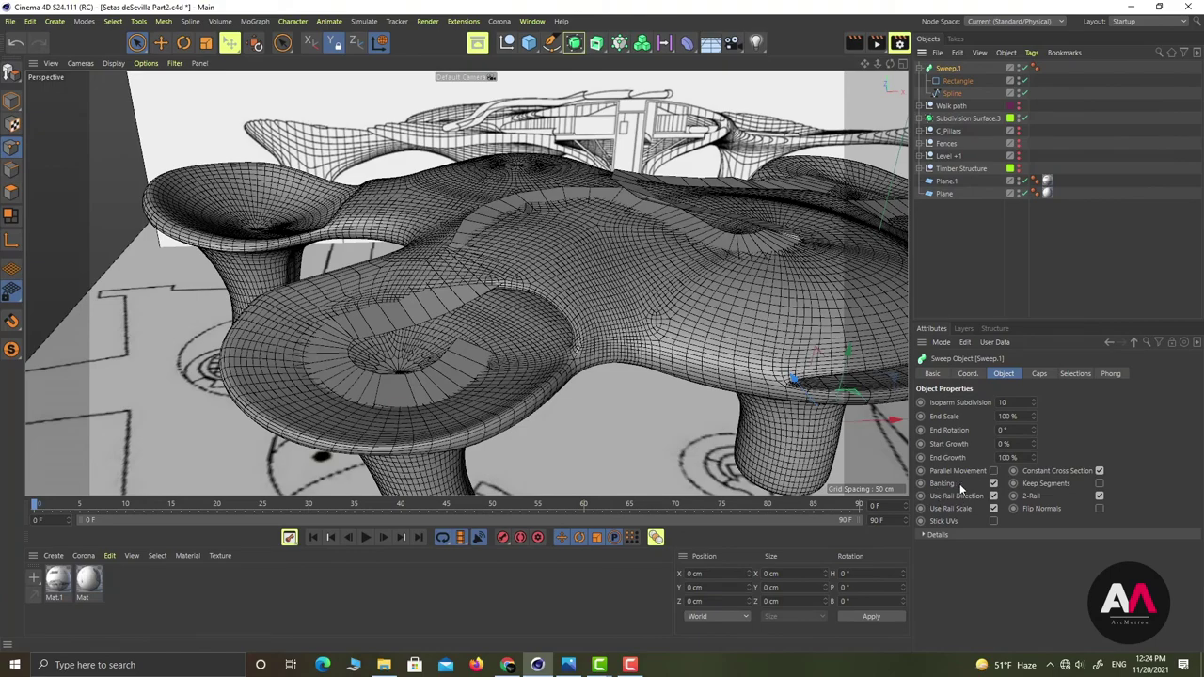
click(994, 484)
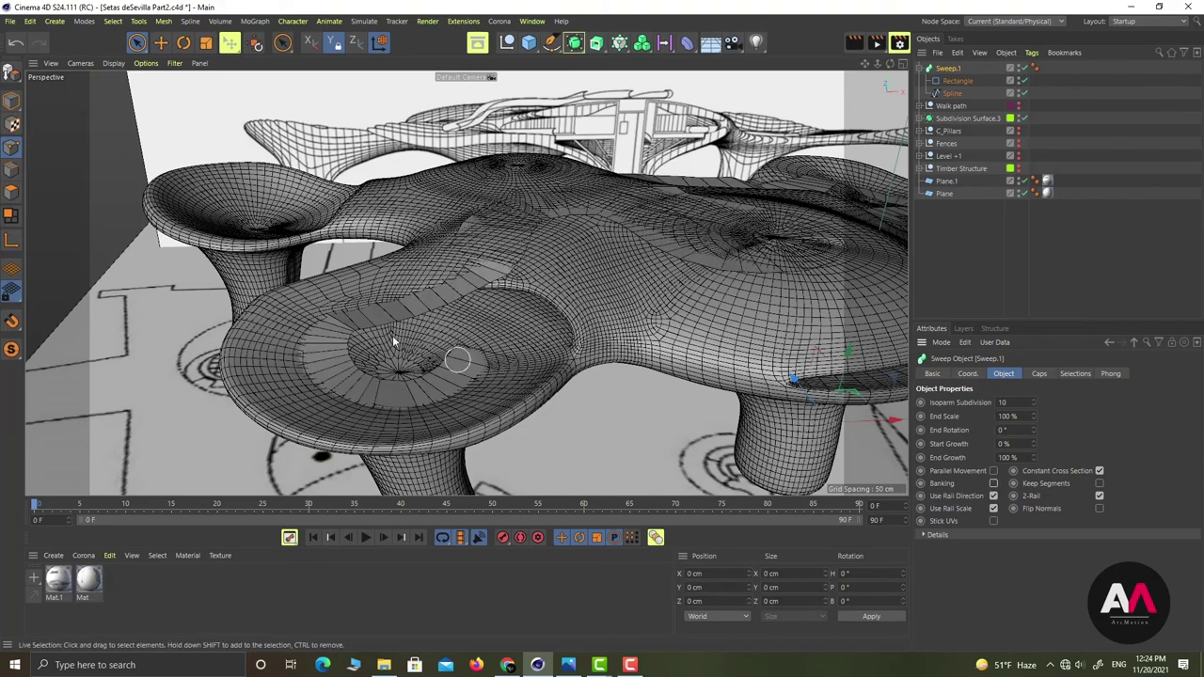
Raise the walkway sweep about 2.8 cm in Y so it sits above the canopy
alt+drag(425, 293, 457, 323)
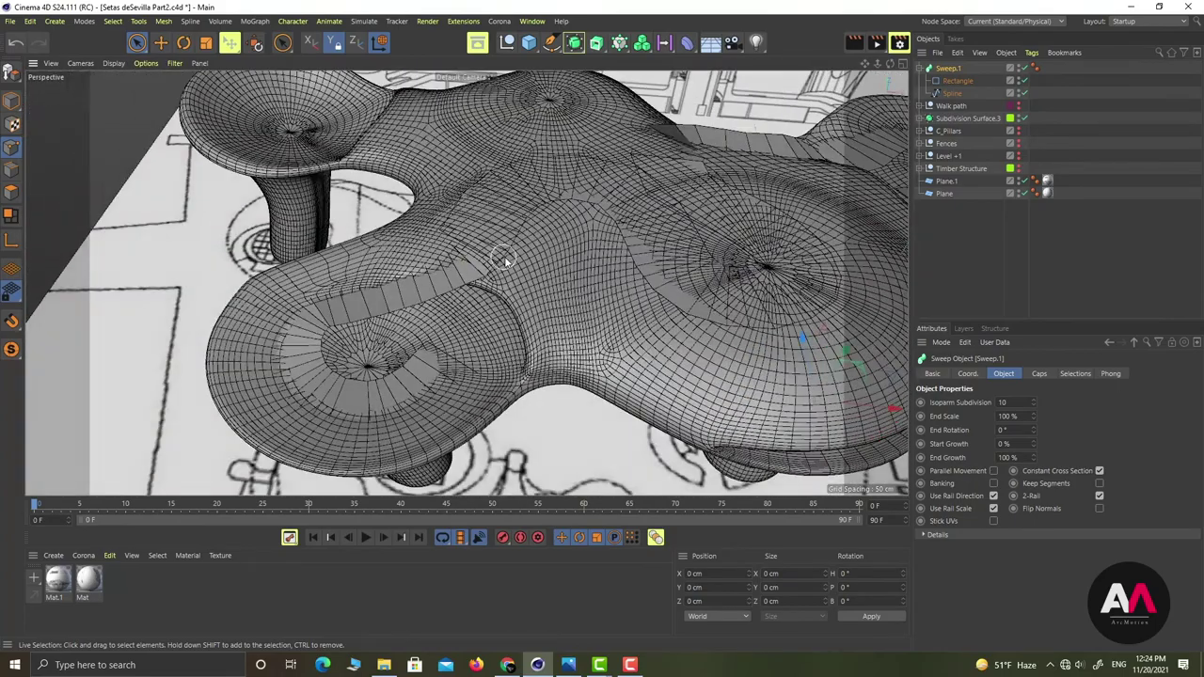
alt+drag(499, 258, 507, 405)
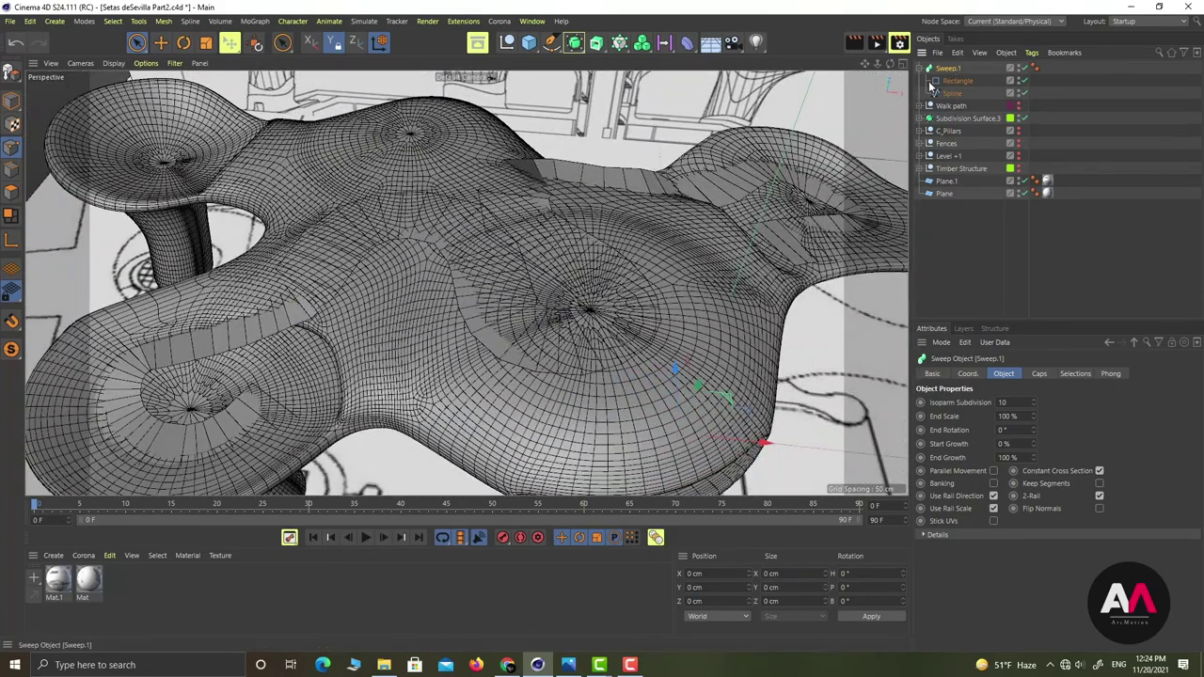
scroll(468, 203, down, 4)
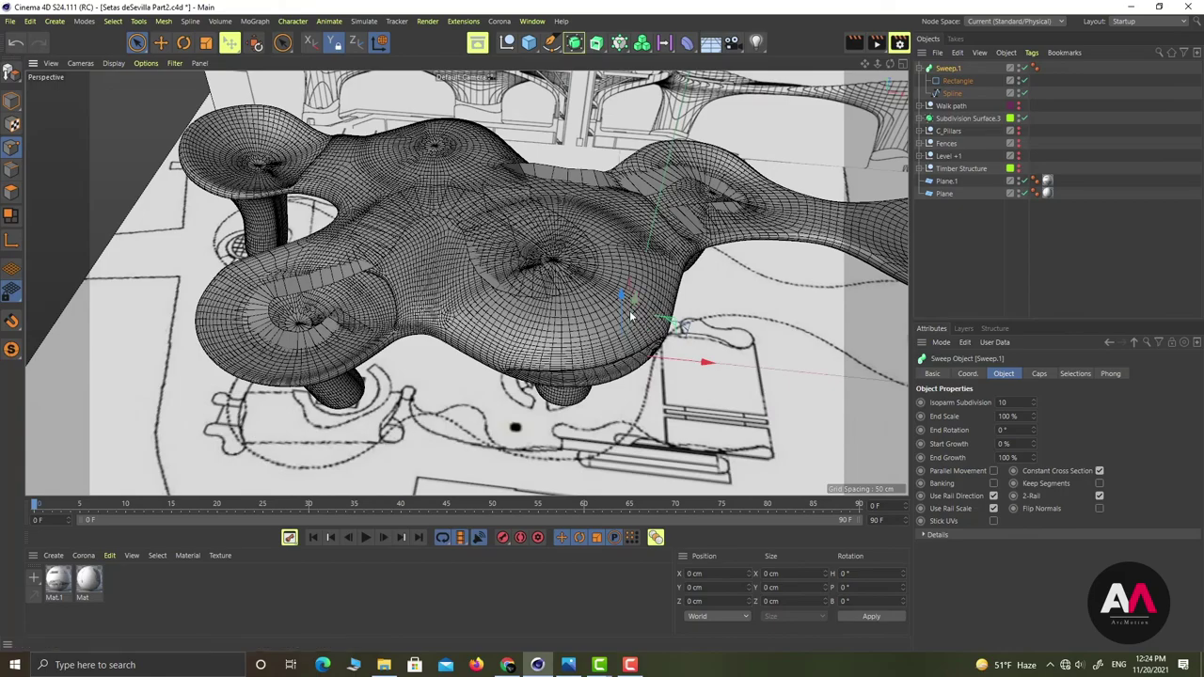
drag(630, 316, 632, 314)
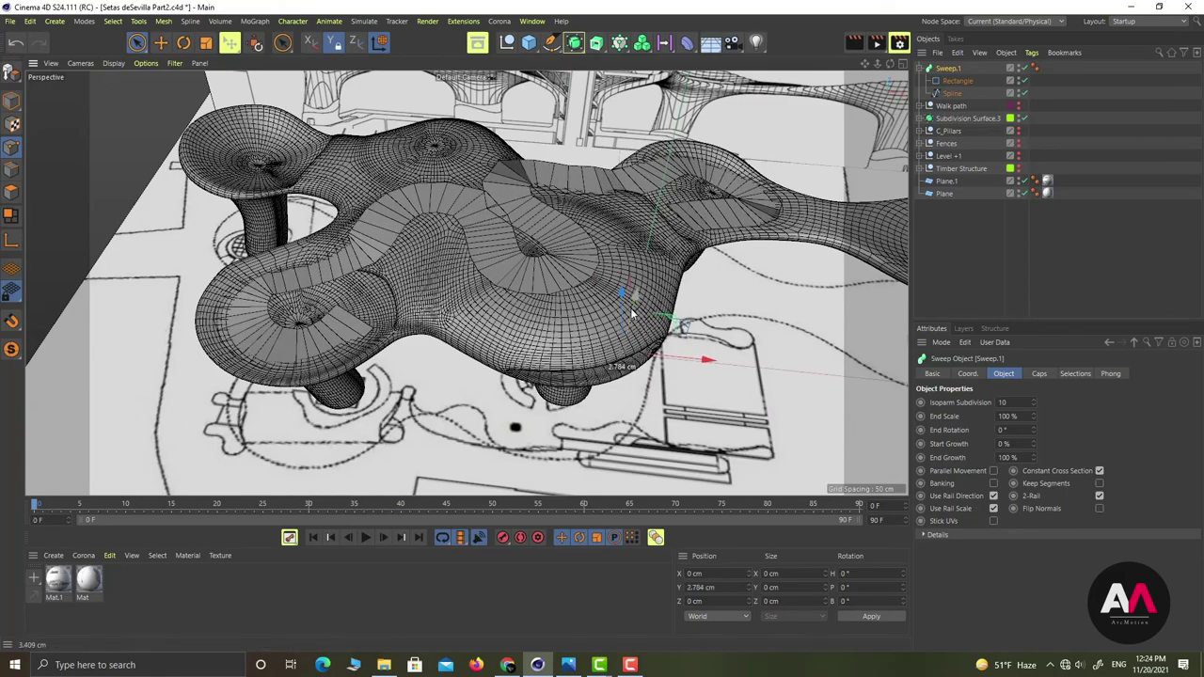
scroll(303, 279, up, 3)
alt+drag(312, 294, 452, 301)
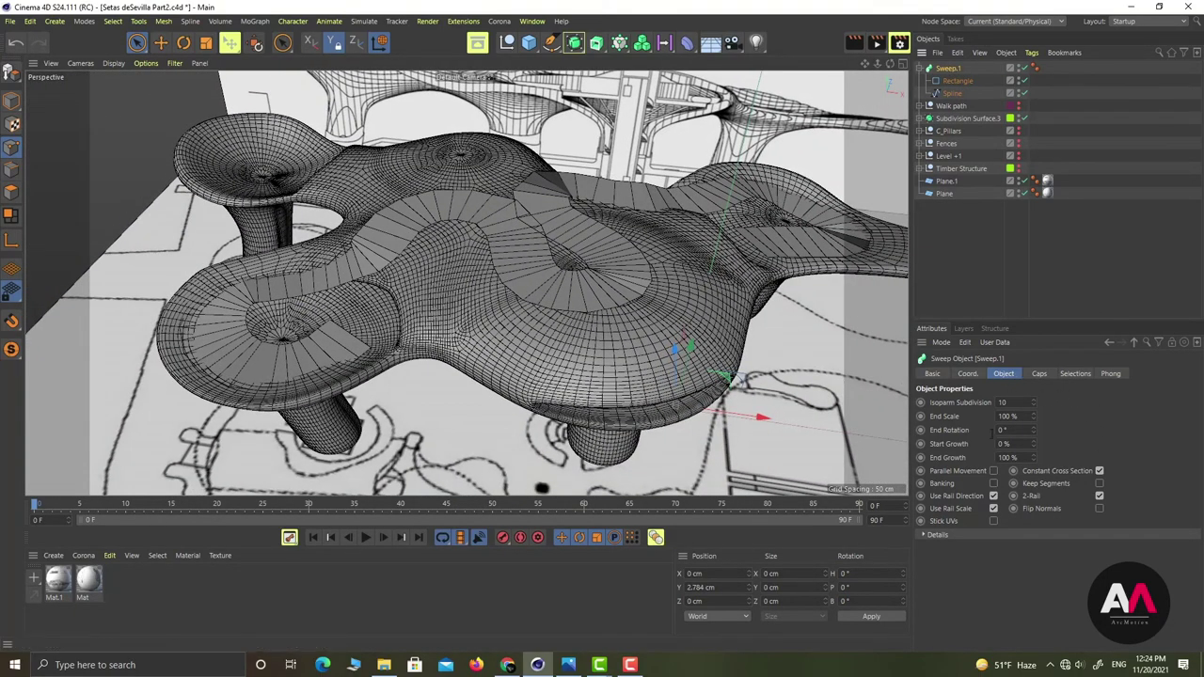
Expand the sweep's Details settings and examine the walkway's width in the reference photo setaas3.jpg
click(924, 535)
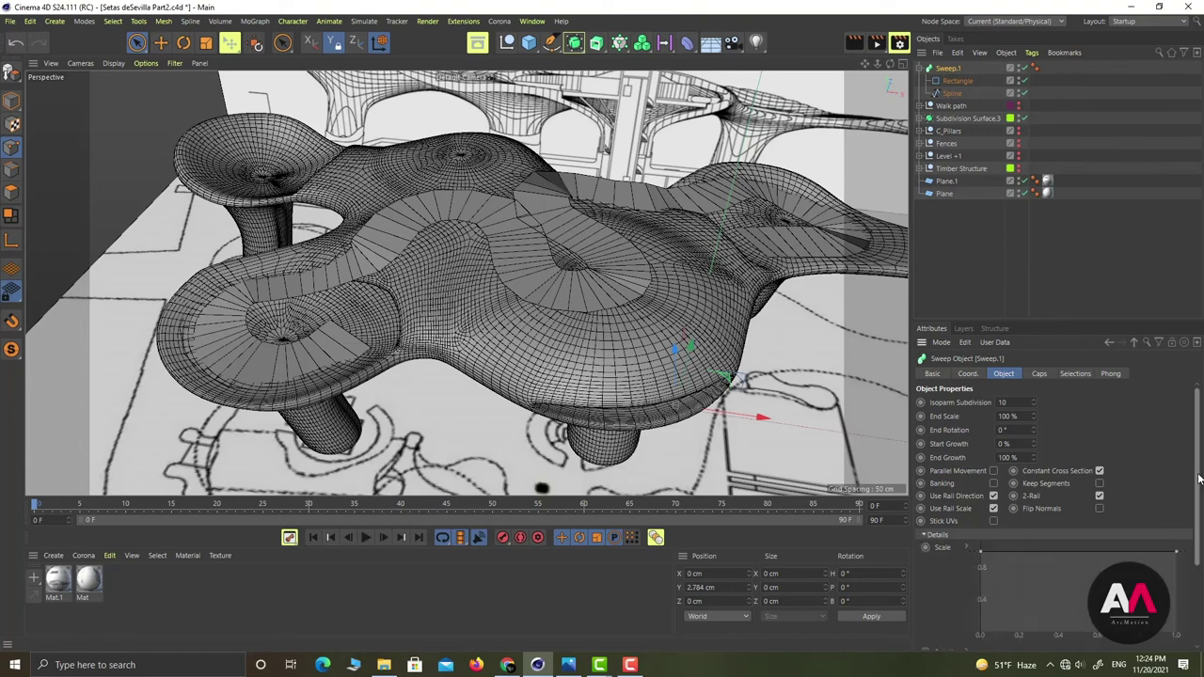
scroll(1031, 542, down, 2)
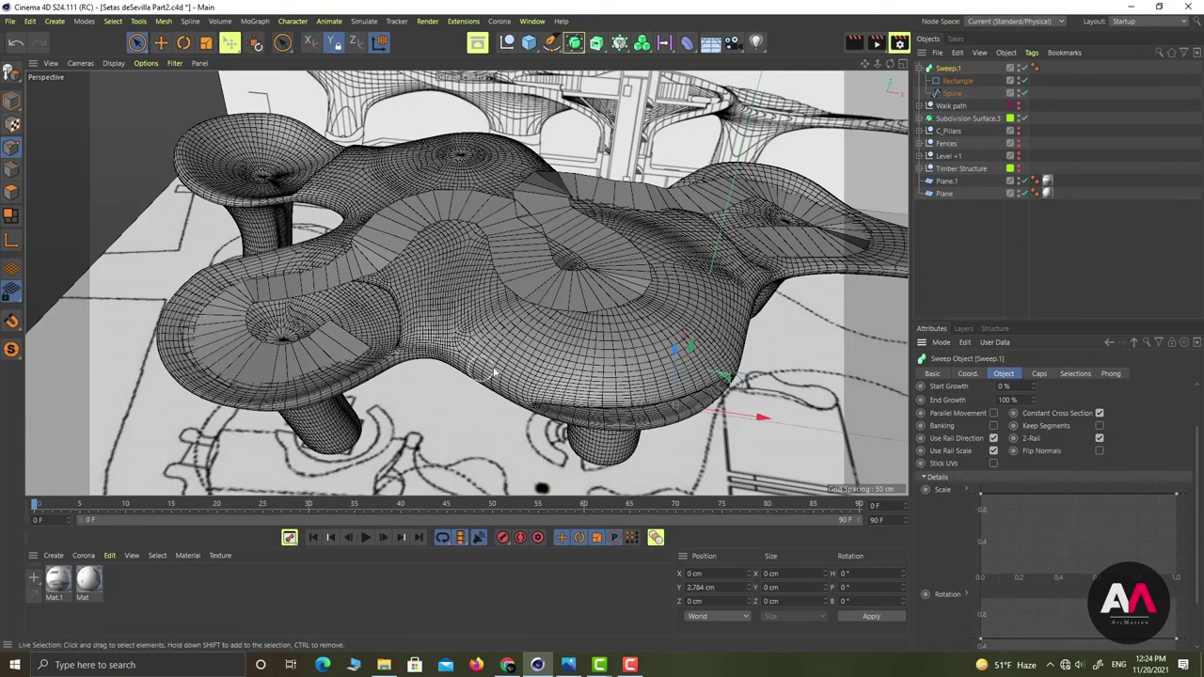
click(568, 664)
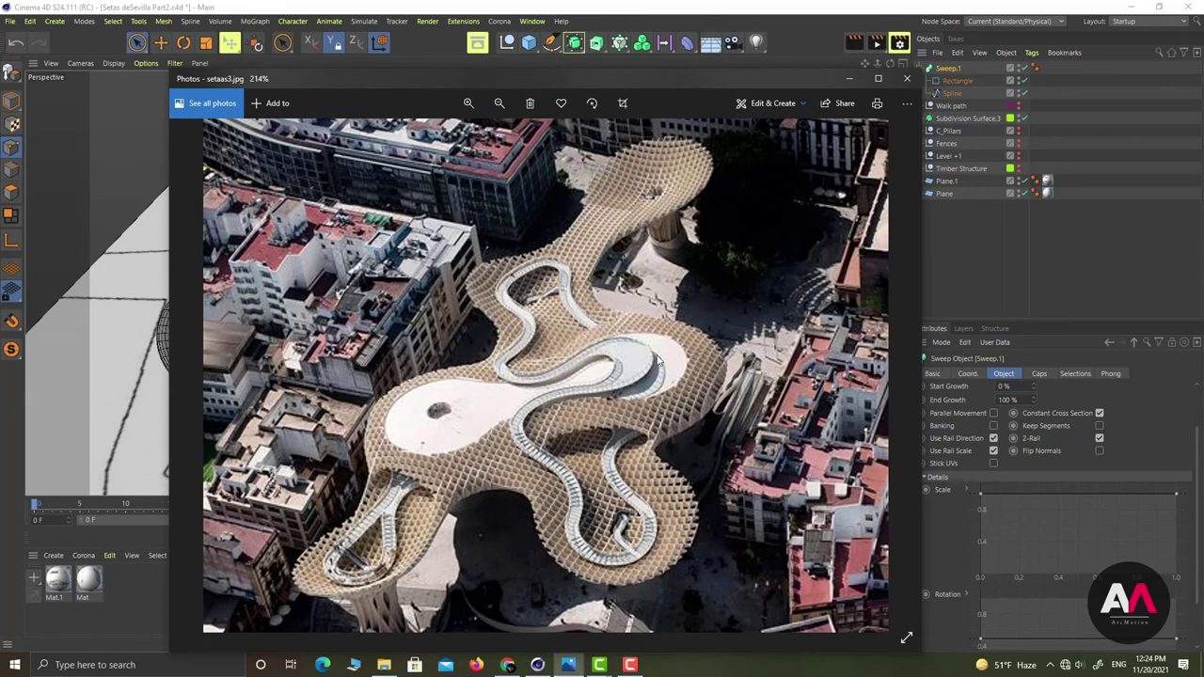
click(806, 24)
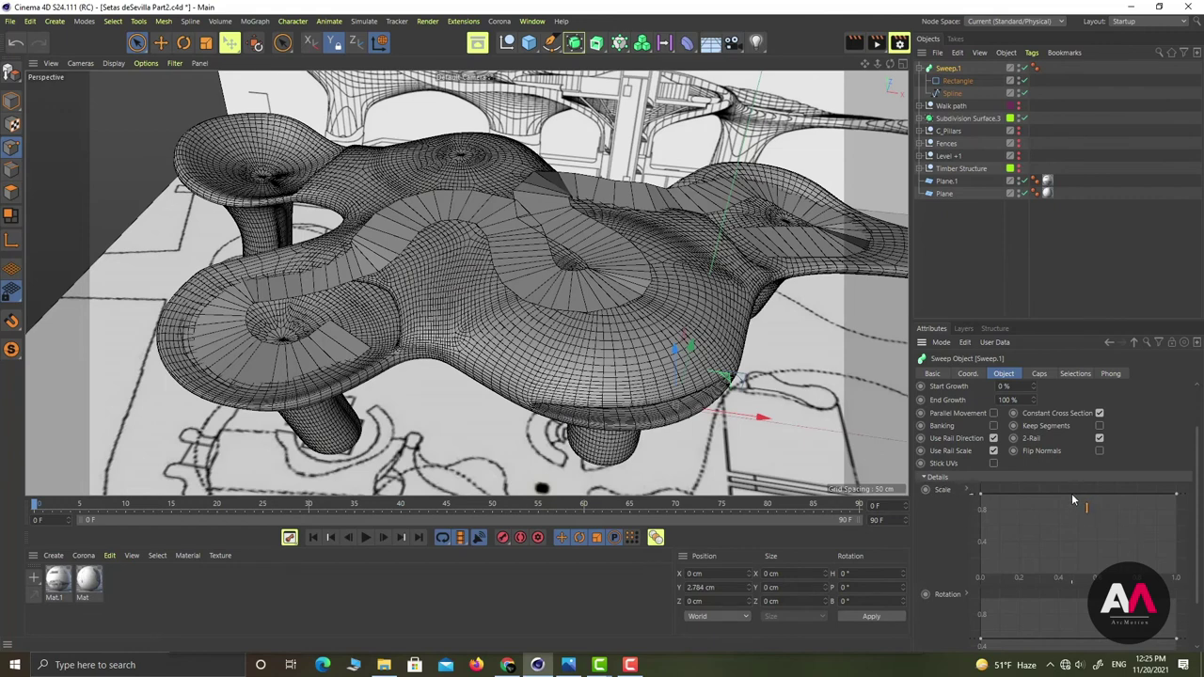
Add a middle point to the sweep's scale curve and lower both of its end points to about 0.195
click(966, 490)
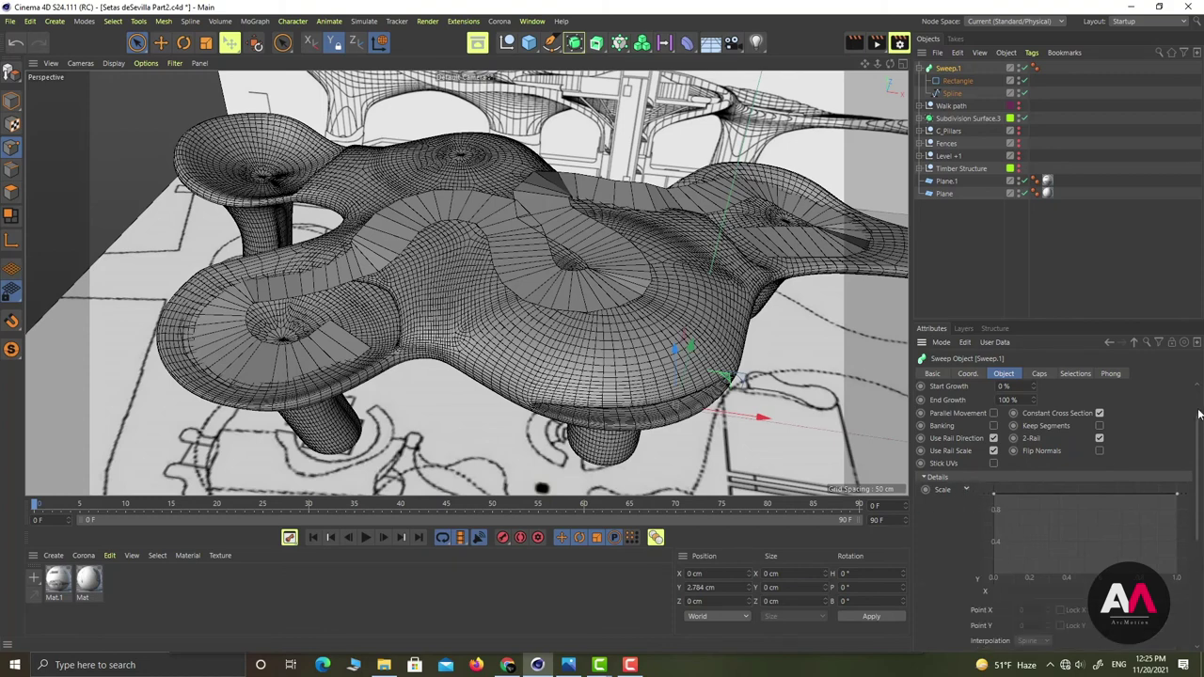
scroll(1199, 414, down, 3)
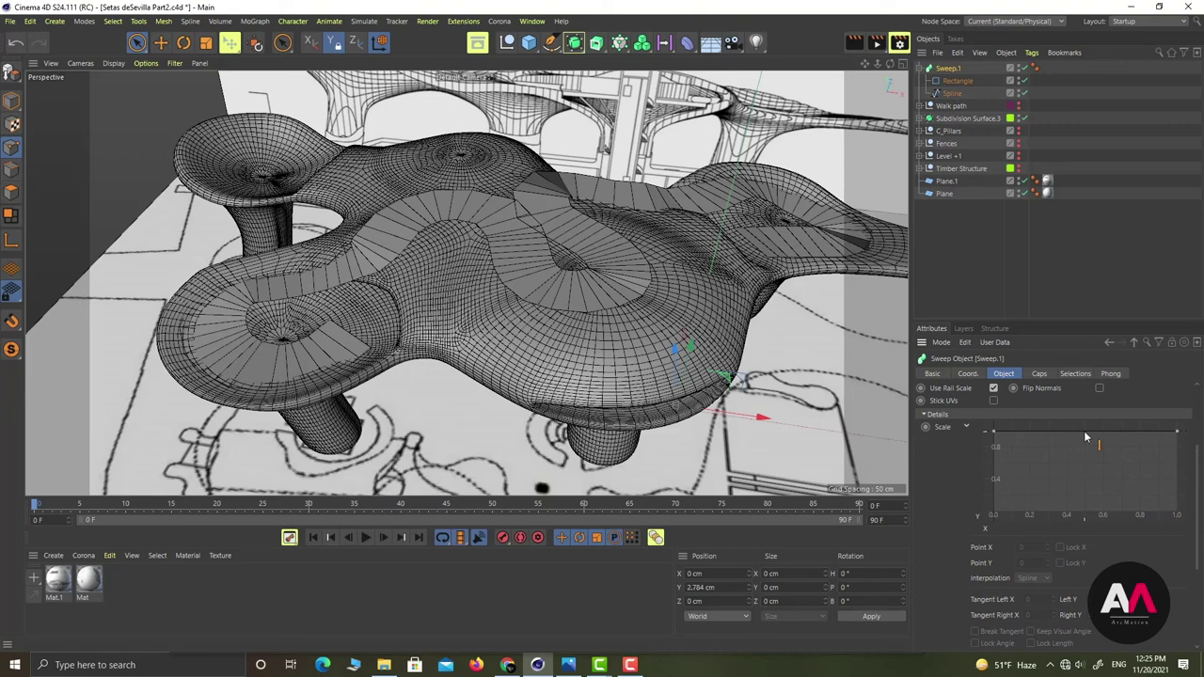
ctrl+click(1084, 431)
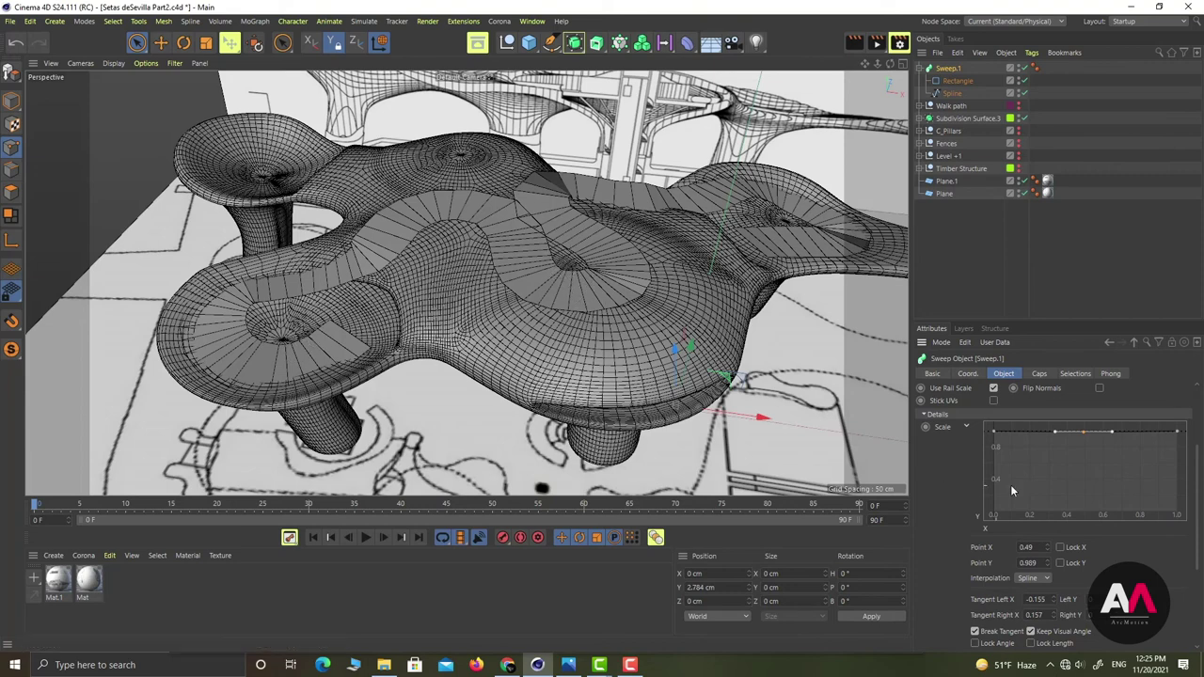
click(995, 434)
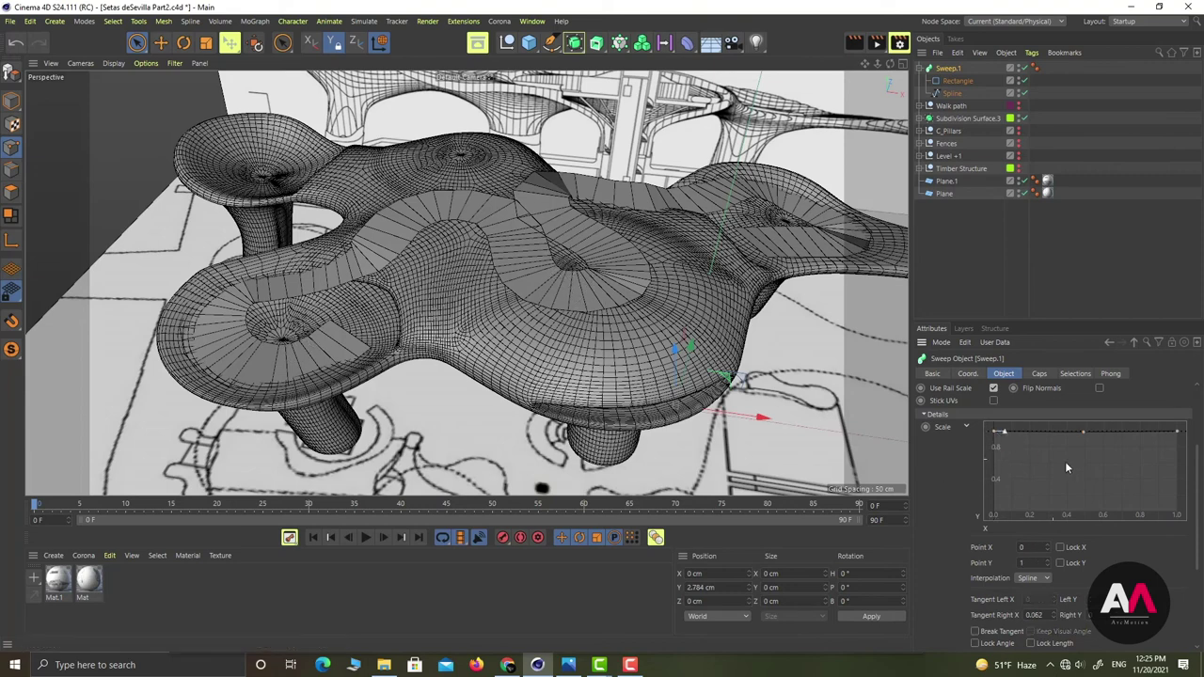
shift+click(1177, 433)
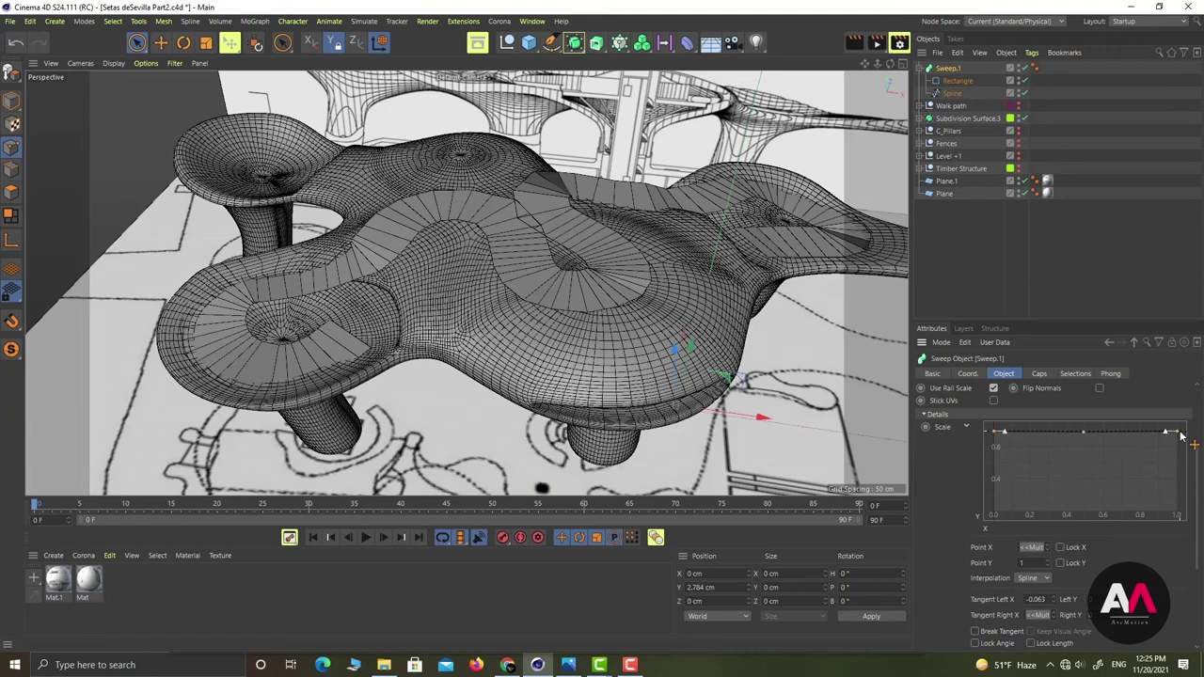
drag(1182, 434, 1182, 501)
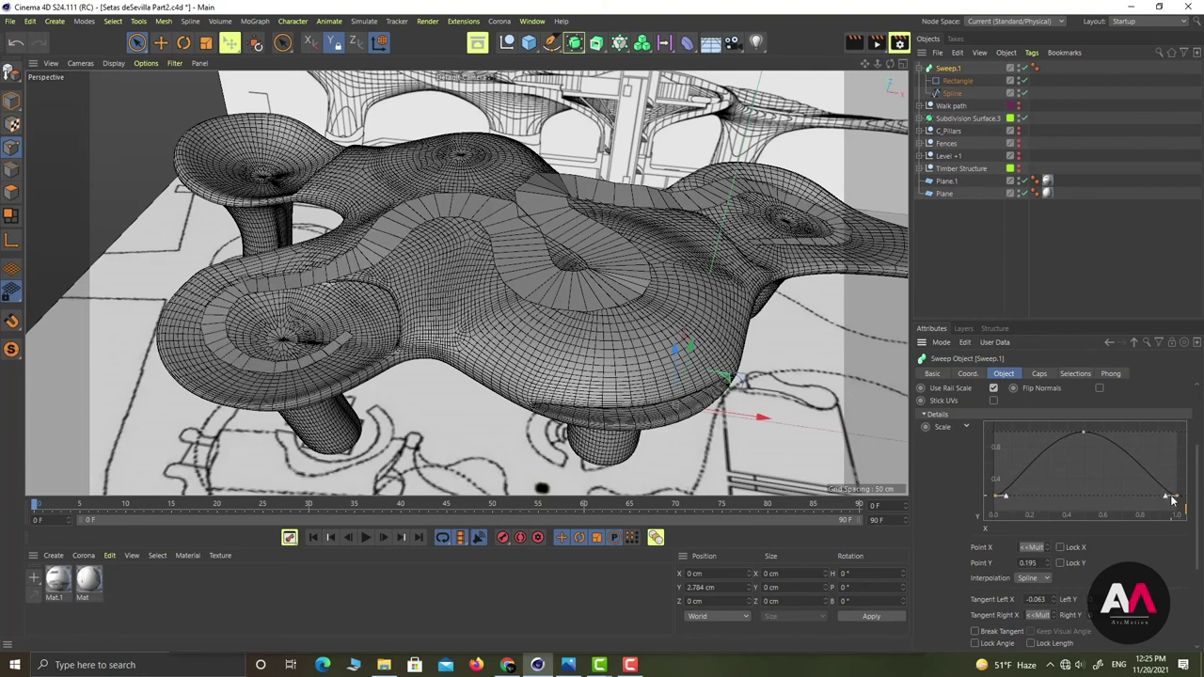
Move the scale curve's end points inward to about 0.37 and 0.62 in X to confine the wide section to mid-walkway
click(1177, 501)
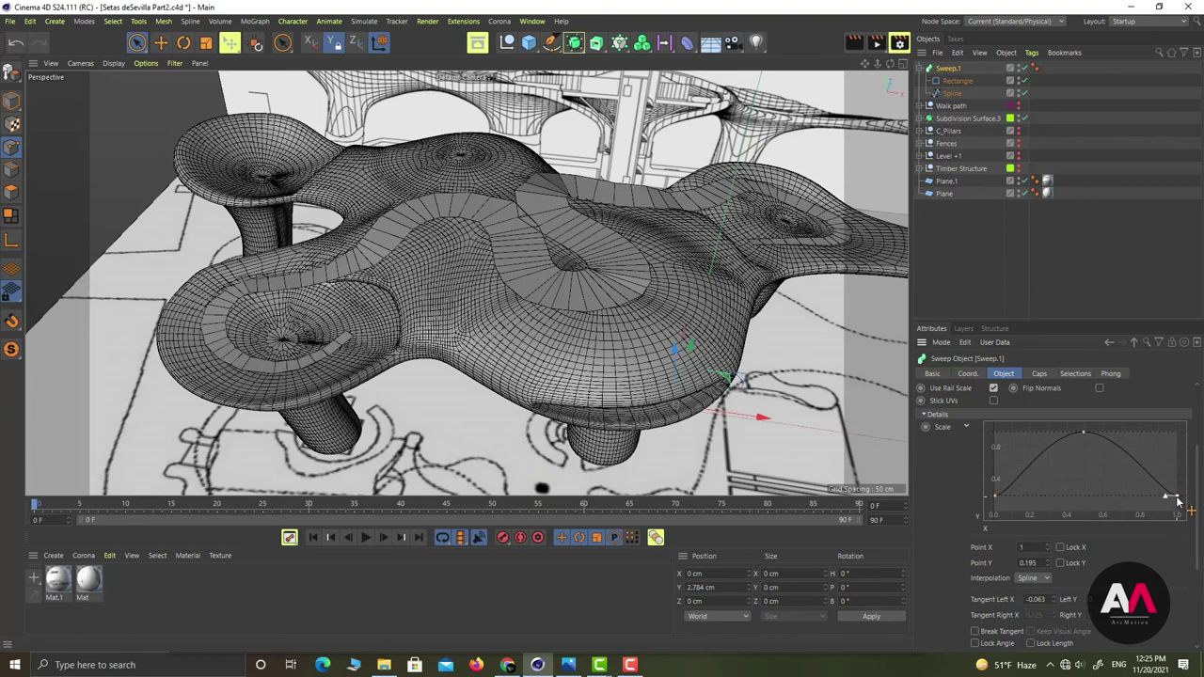
drag(1177, 500, 1121, 502)
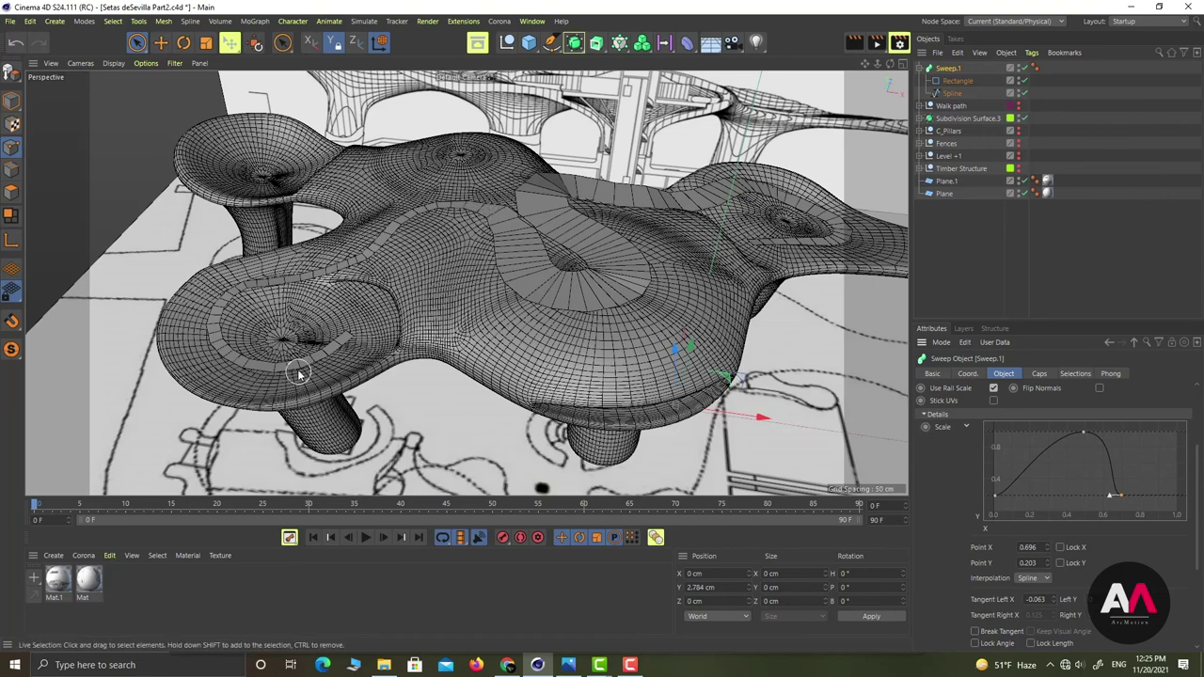
click(994, 498)
drag(997, 498, 1065, 499)
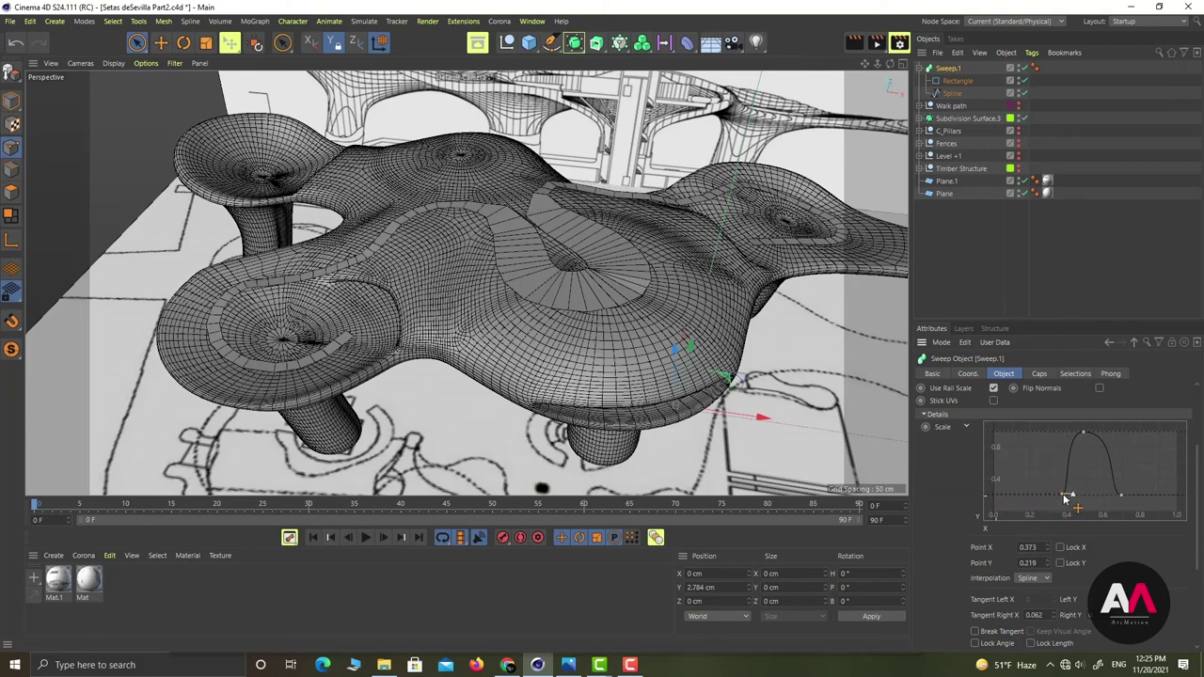
click(1120, 496)
drag(1120, 498, 1108, 498)
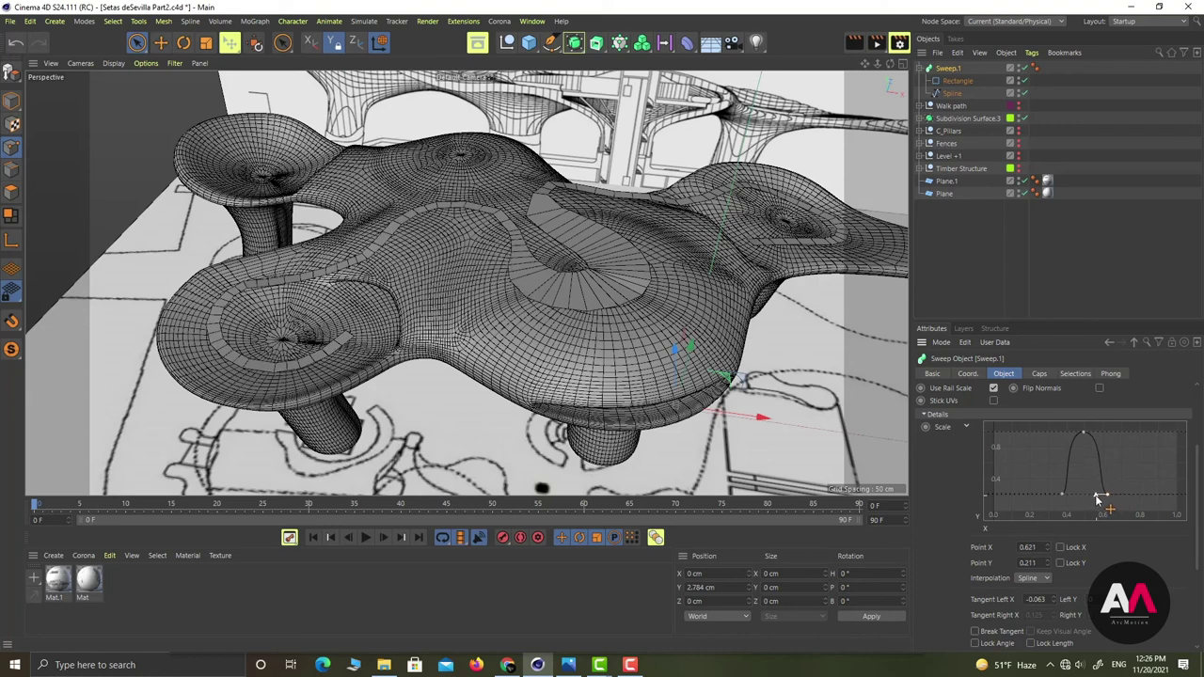
Shift the wide section along the walkway by moving the scale curve's peak to X 0.537 and its end points to about 0.41 and 0.66
click(1084, 435)
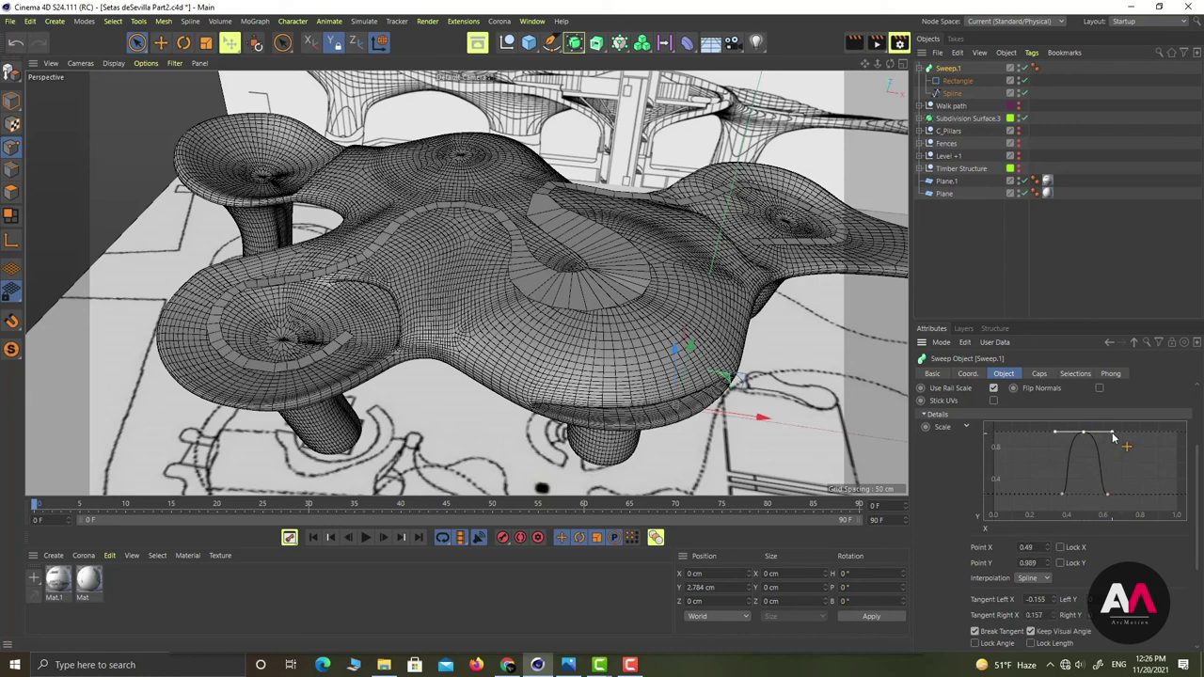
drag(1086, 435, 1087, 438)
click(1063, 495)
drag(1063, 494, 1070, 496)
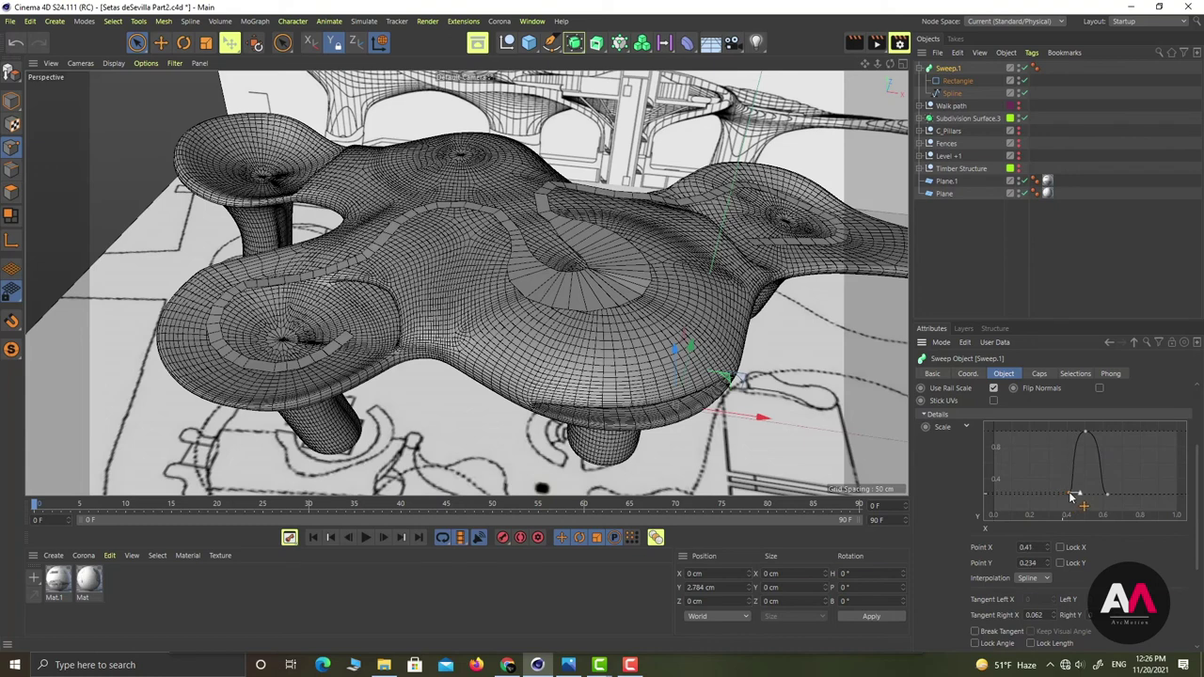
drag(1086, 432, 1092, 436)
drag(1108, 497, 1112, 498)
Angle the scale peak's tangents downward, spread the end points to about 0.36 and 0.68 in X, and raise both to Y 0.242
click(1092, 435)
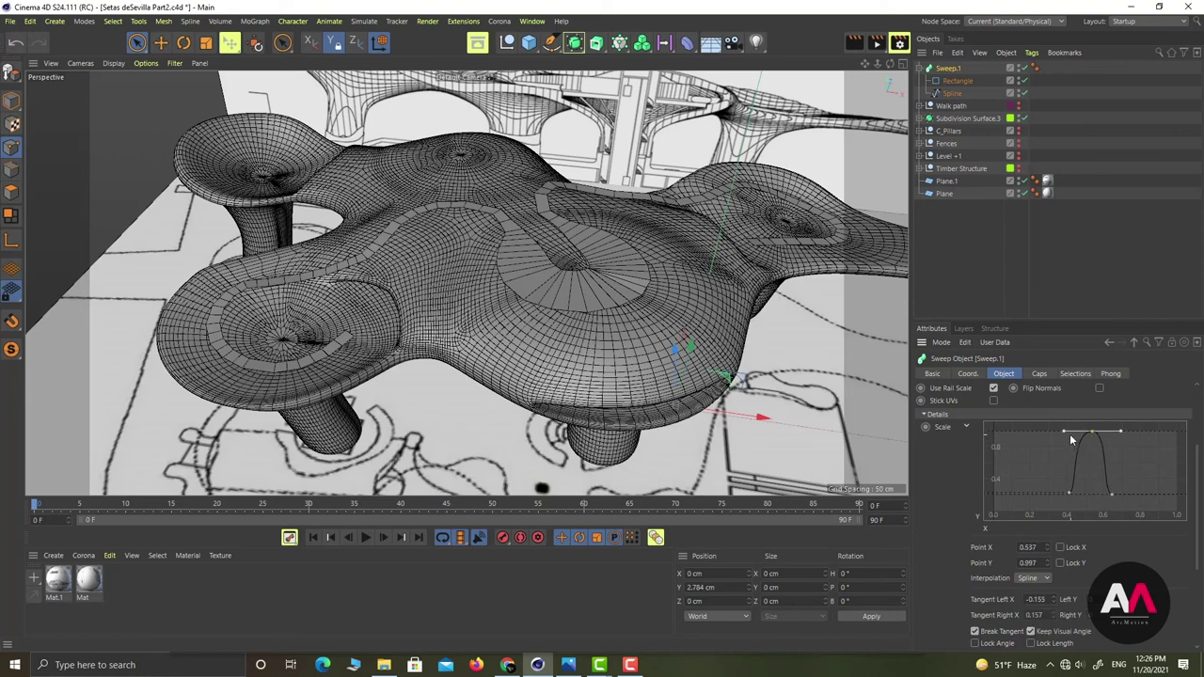
drag(1065, 435, 1113, 452)
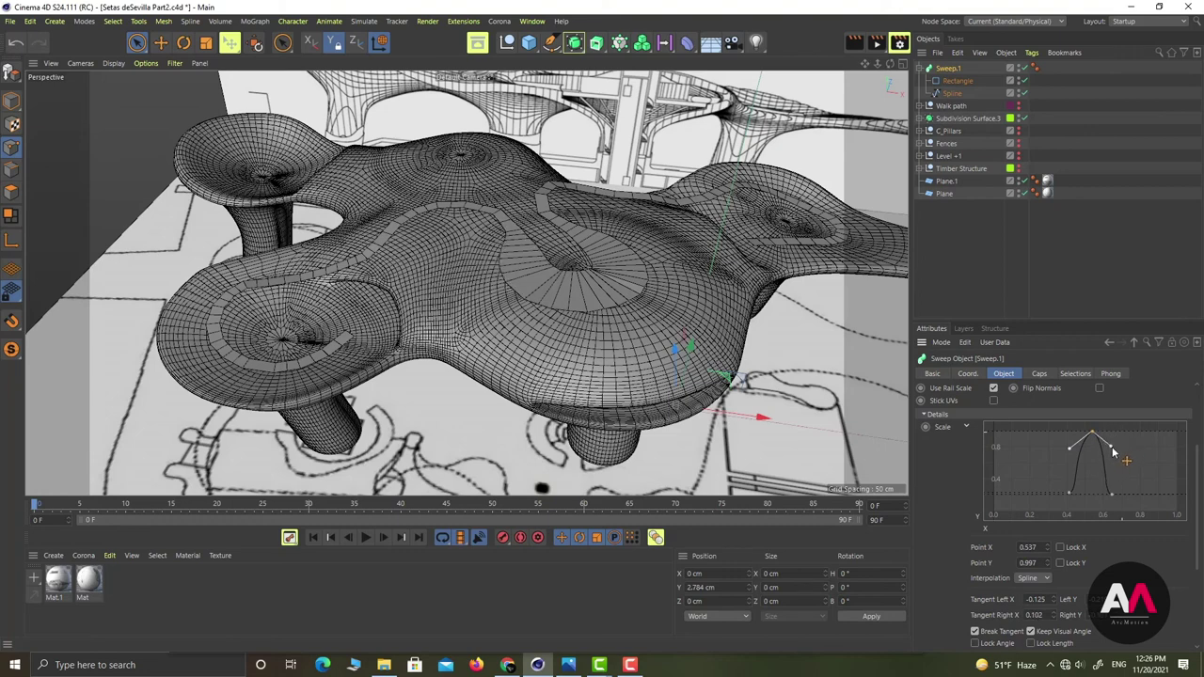
click(1112, 494)
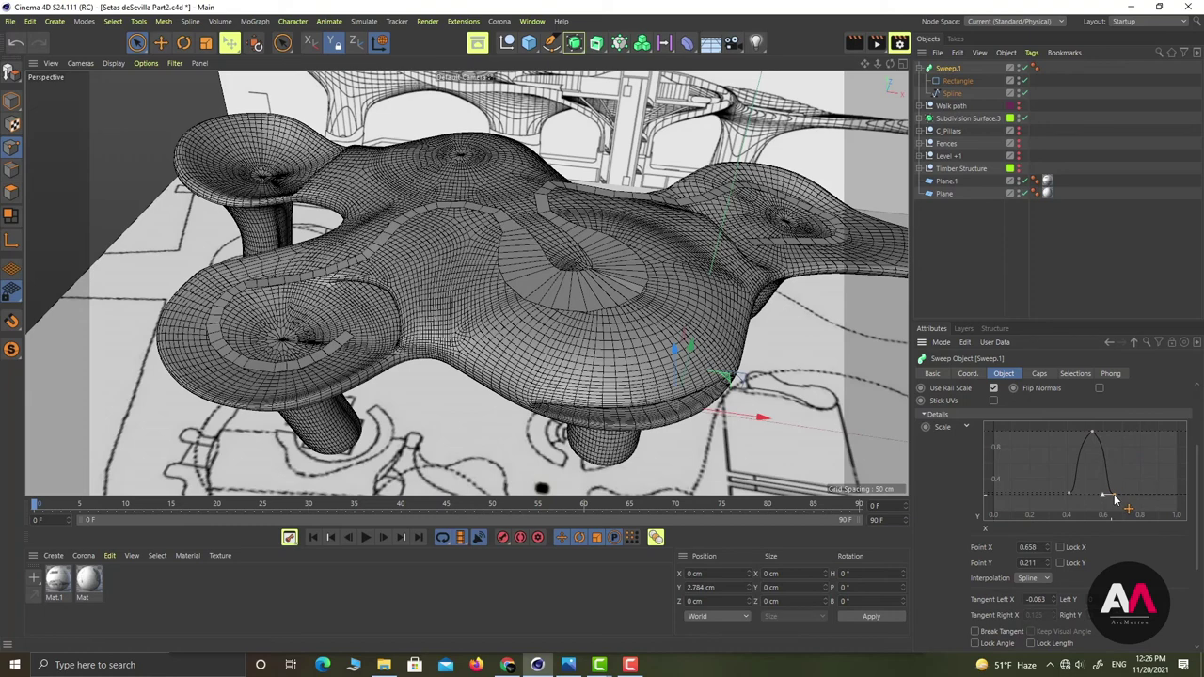
drag(1115, 496, 1061, 500)
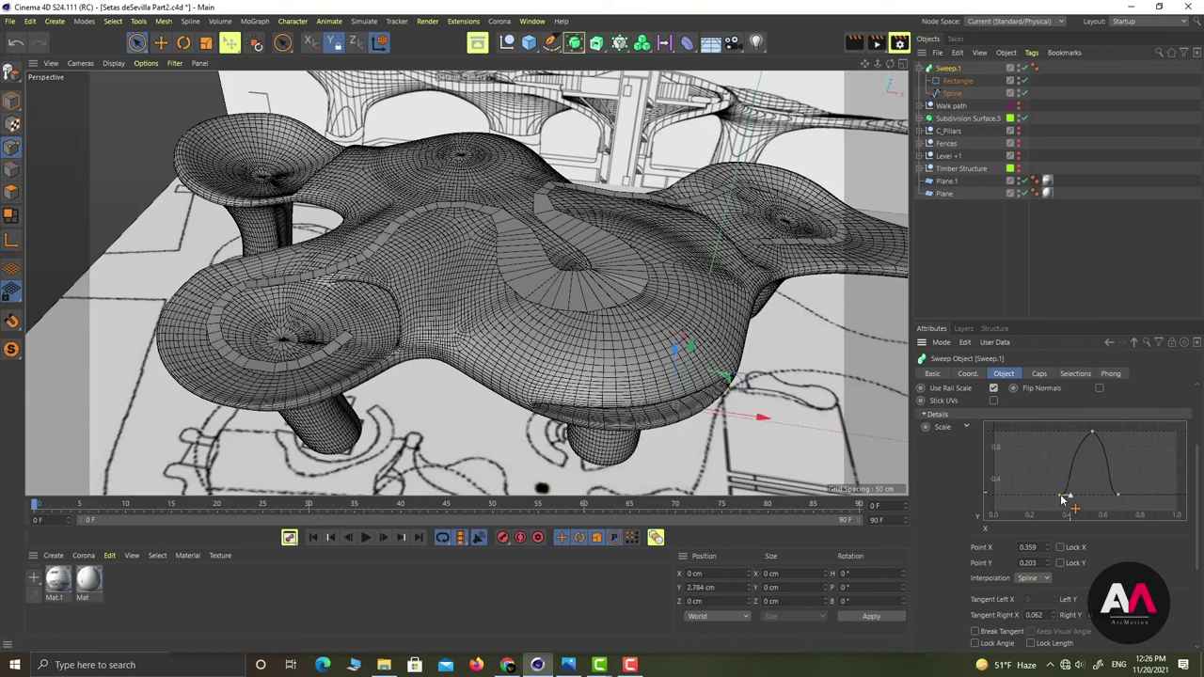
shift+click(1119, 496)
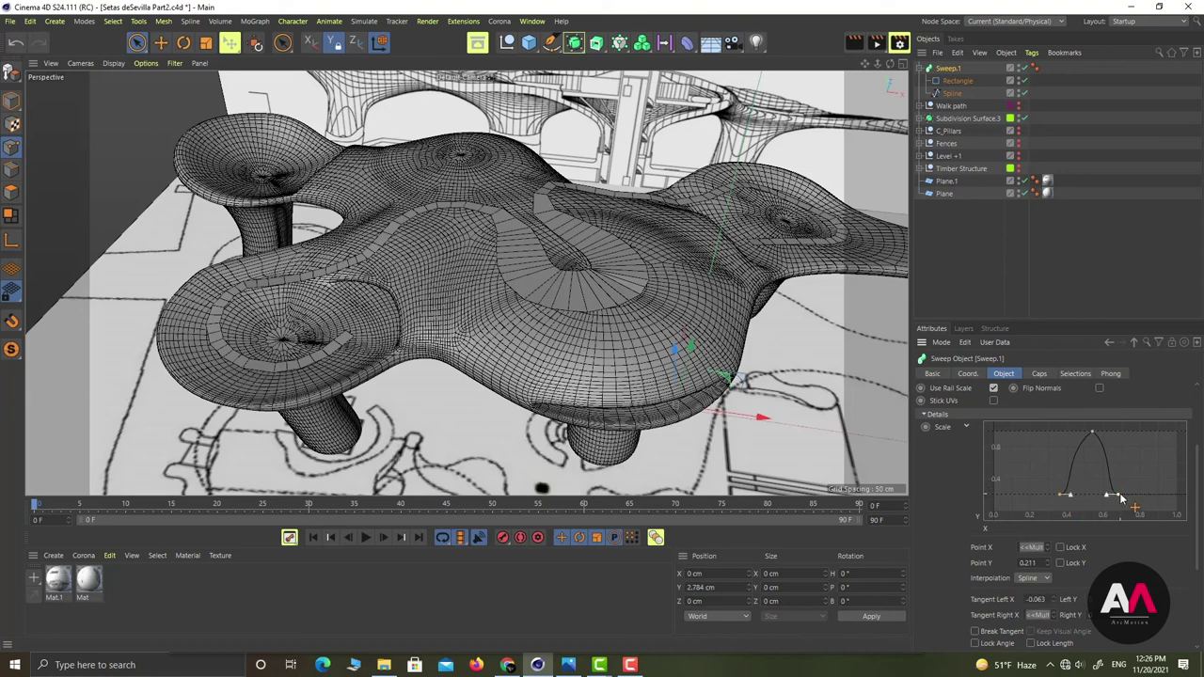
drag(1119, 498, 1119, 495)
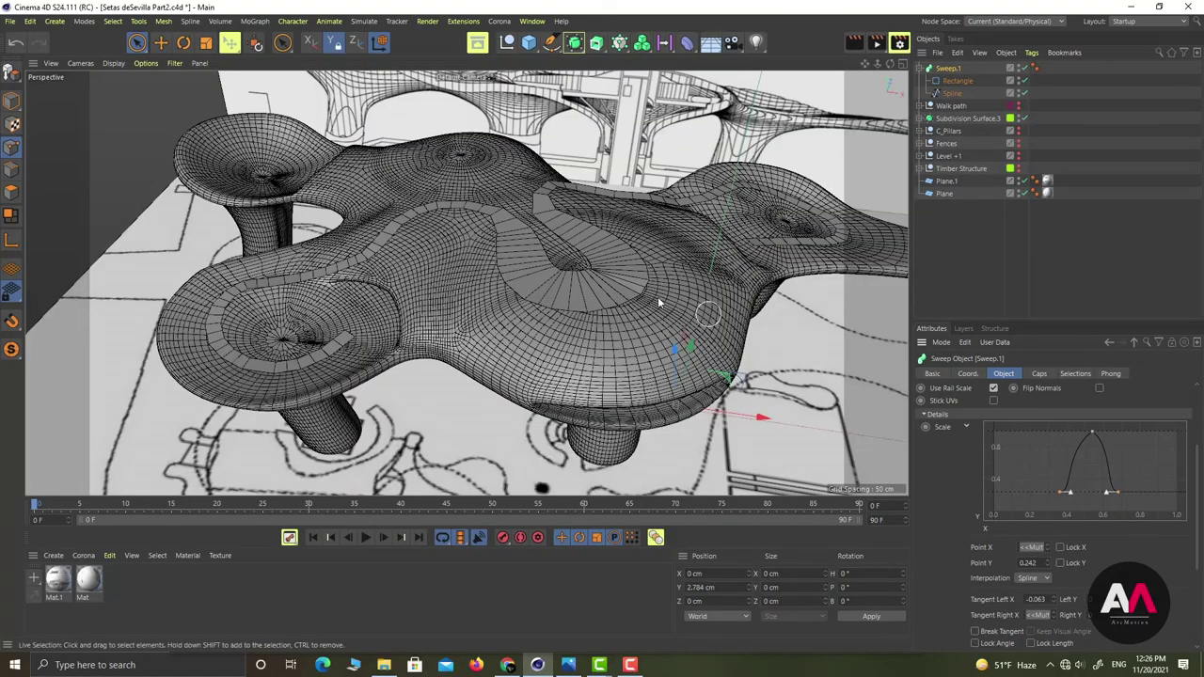
Set the walkway spline's intermediate points to Uniform with a number of 1
alt+drag(624, 286, 553, 335)
alt+middle_drag(574, 252, 512, 292)
scroll(553, 299, up, 3)
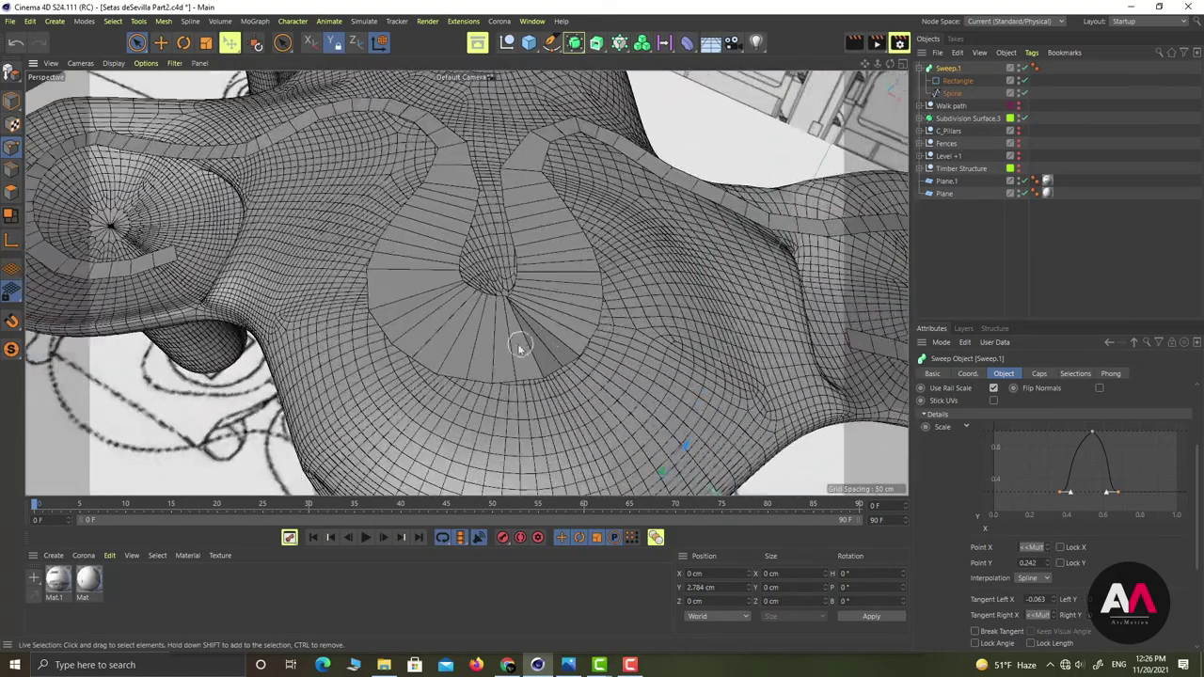
mouse_move(516, 344)
alt+mouse_down()
mouse_move(444, 245)
mouse_move(507, 234)
mouse_move(597, 341)
mouse_move(511, 314)
mouse_move(527, 353)
mouse_move(501, 362)
alt+mouse_up()
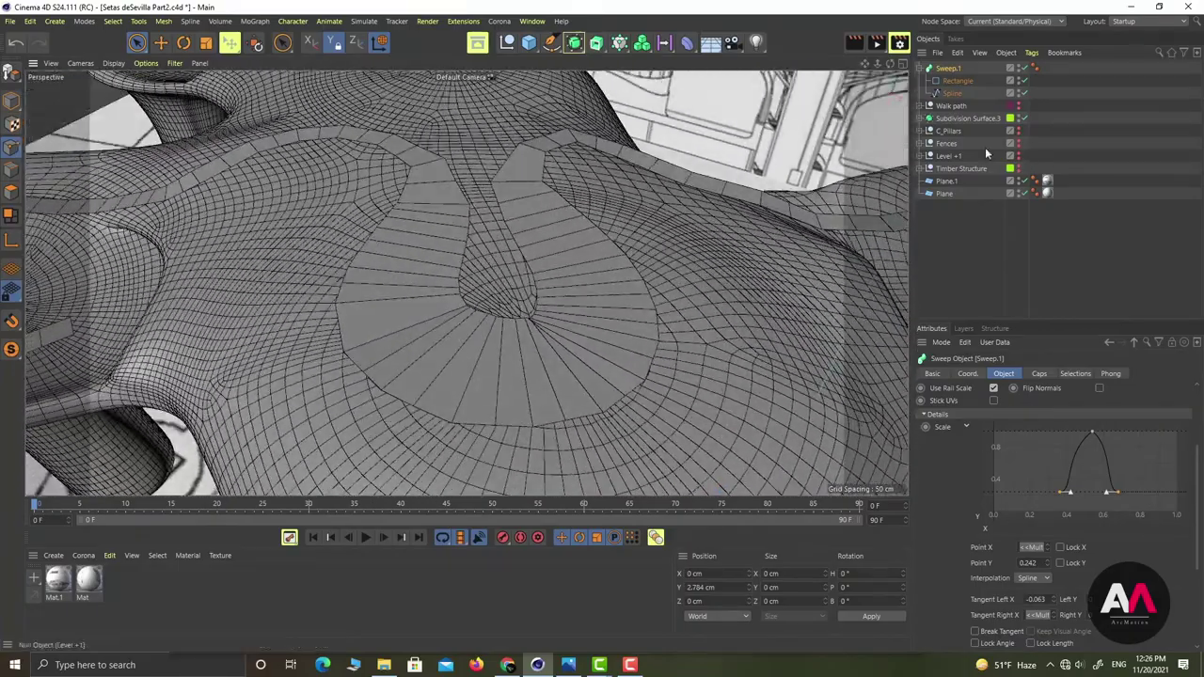
click(952, 93)
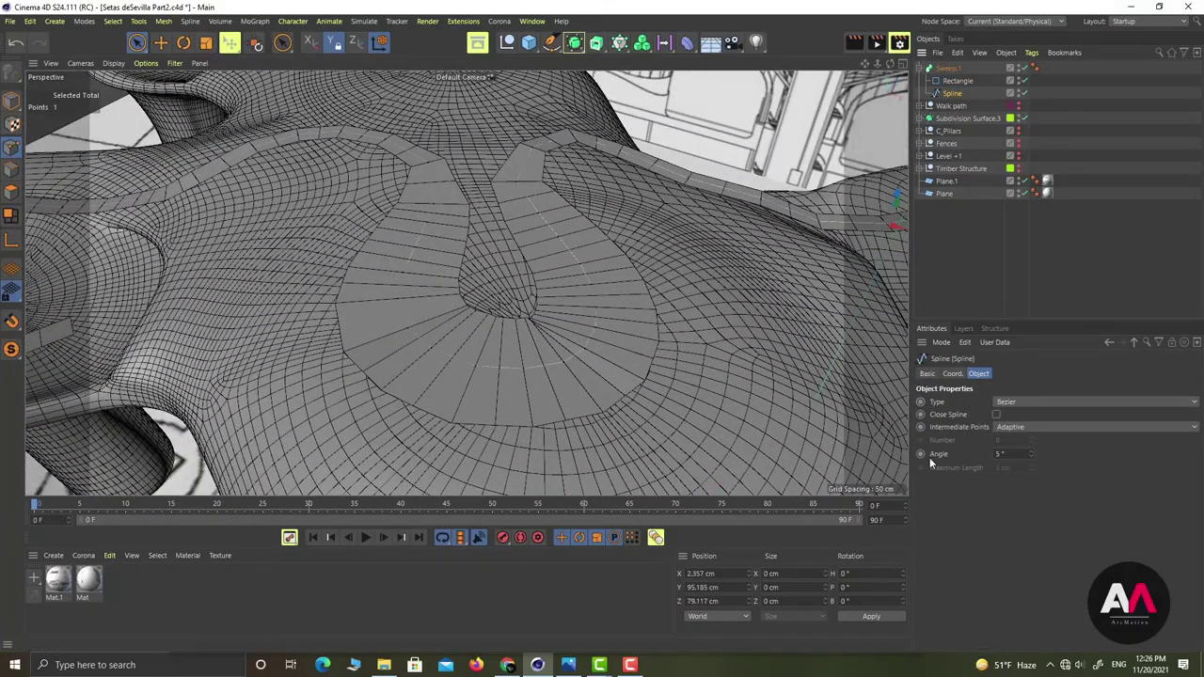
click(1050, 427)
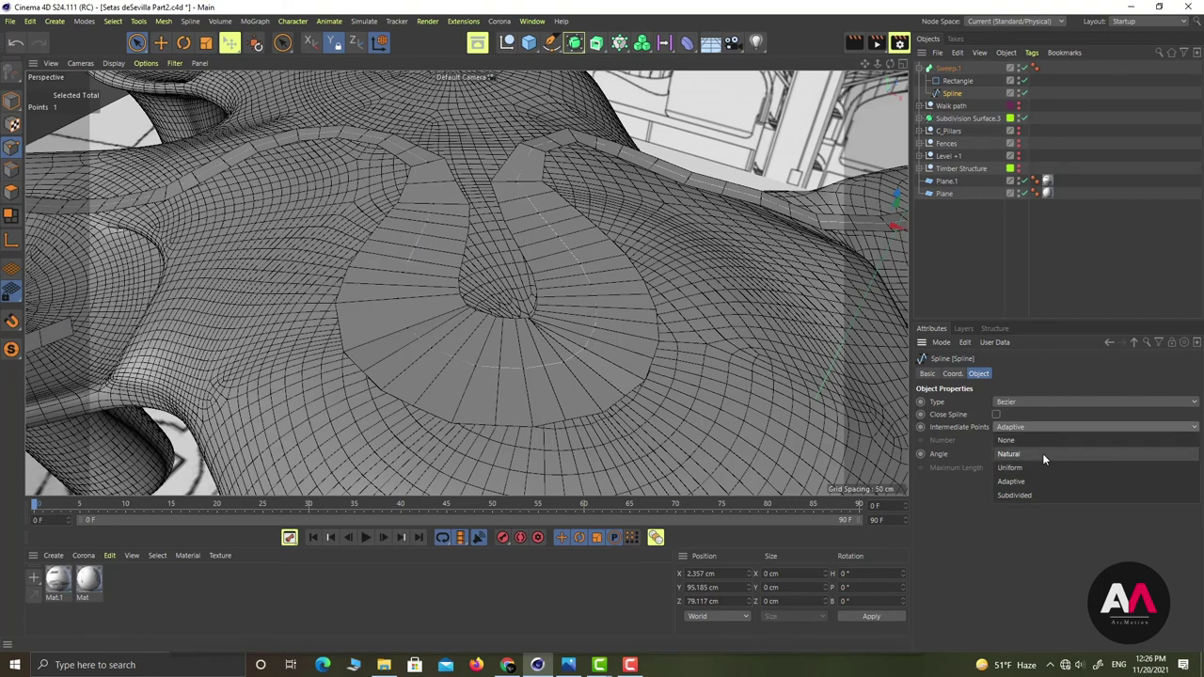
click(1042, 453)
click(1034, 429)
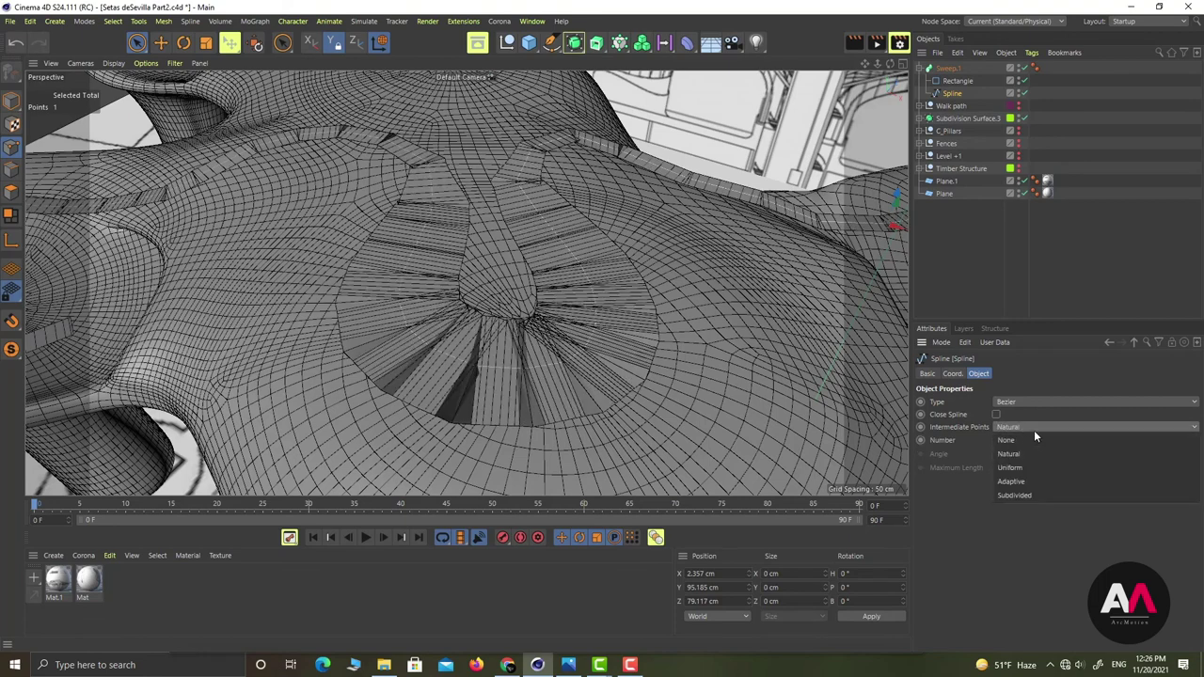
click(1031, 467)
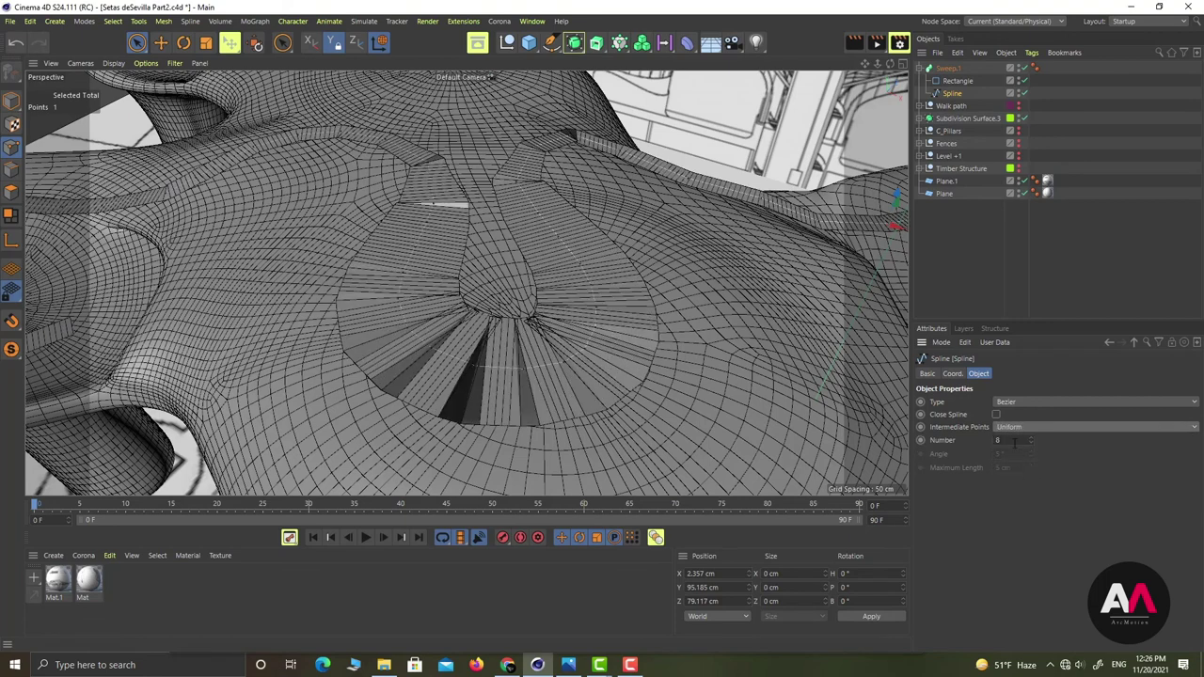
drag(1015, 442, 877, 433)
text(1)
key(Return)
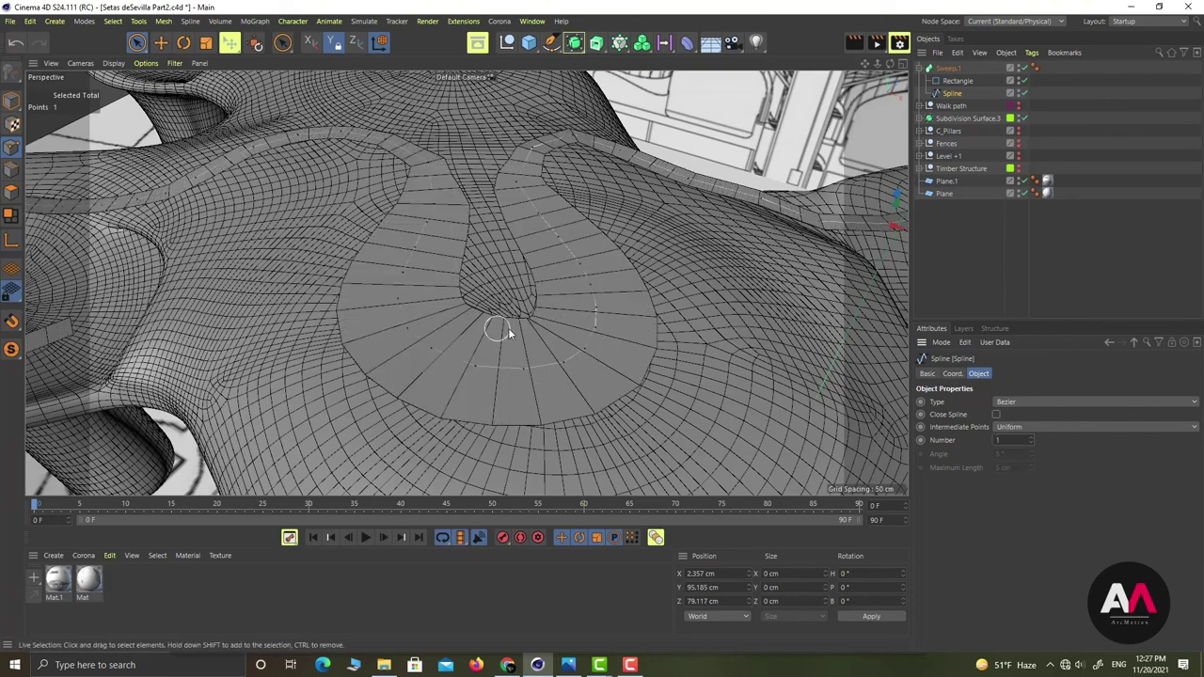
Reposition the start point of the walkway sweep's scale curve at about 0.4 in X
scroll(580, 313, down, 3)
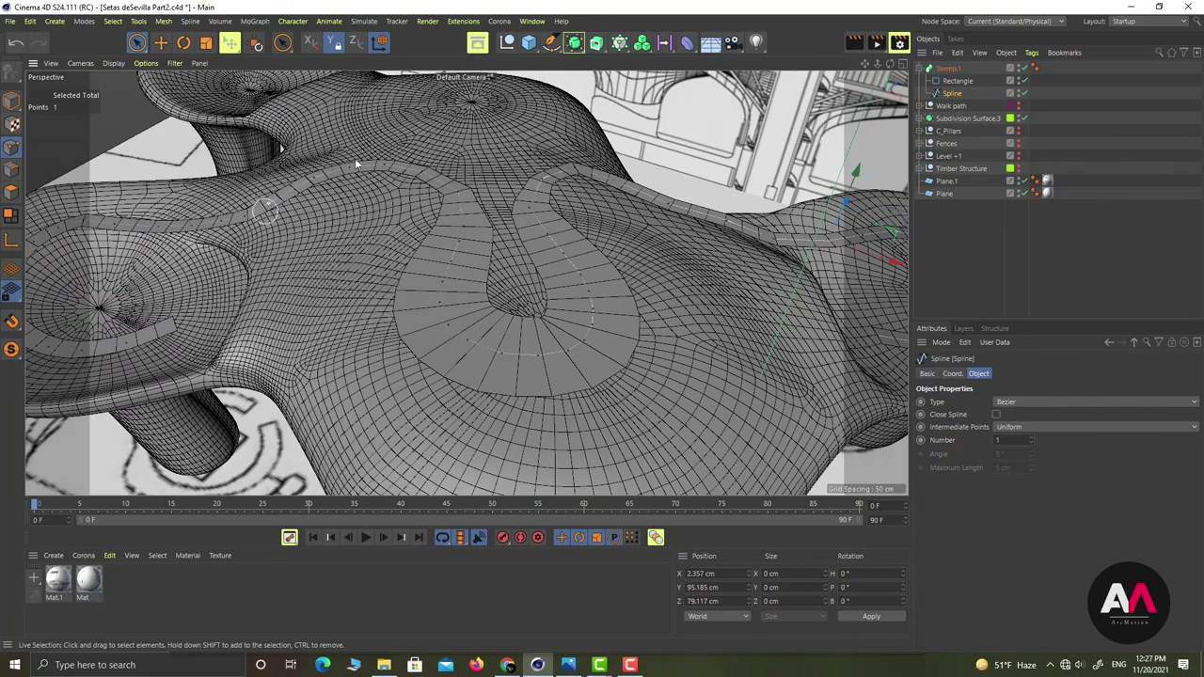
scroll(583, 306, down, 1)
alt+middle_drag(565, 343, 650, 372)
click(948, 69)
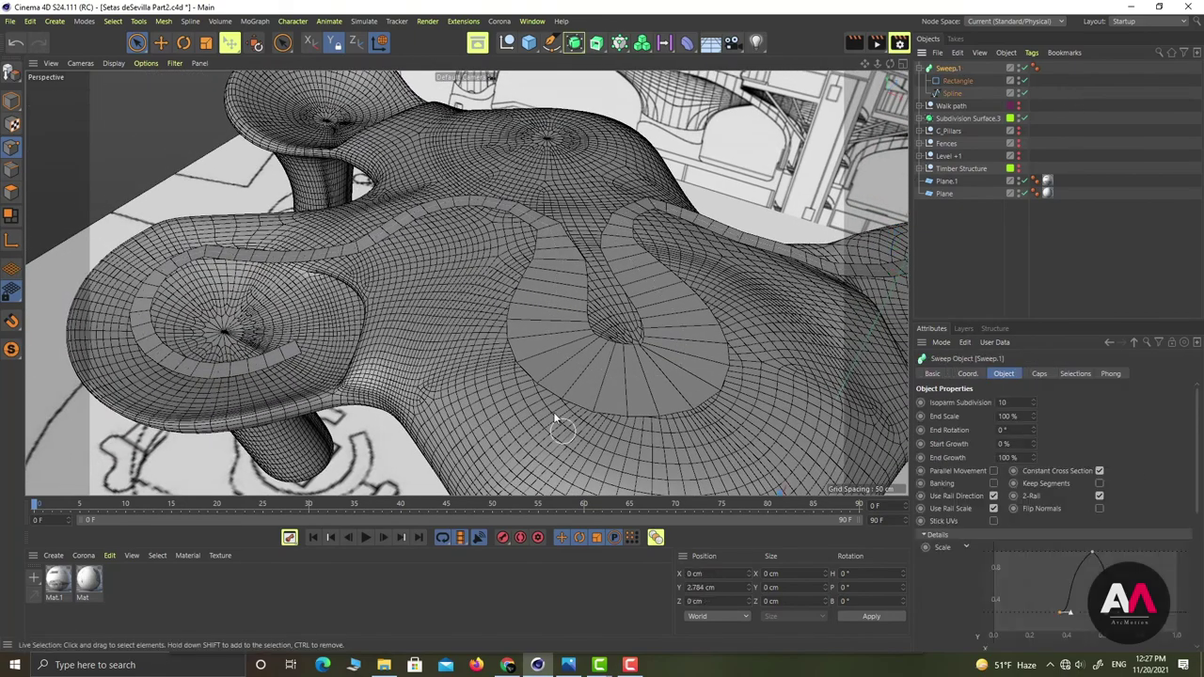
alt+drag(537, 322, 733, 376)
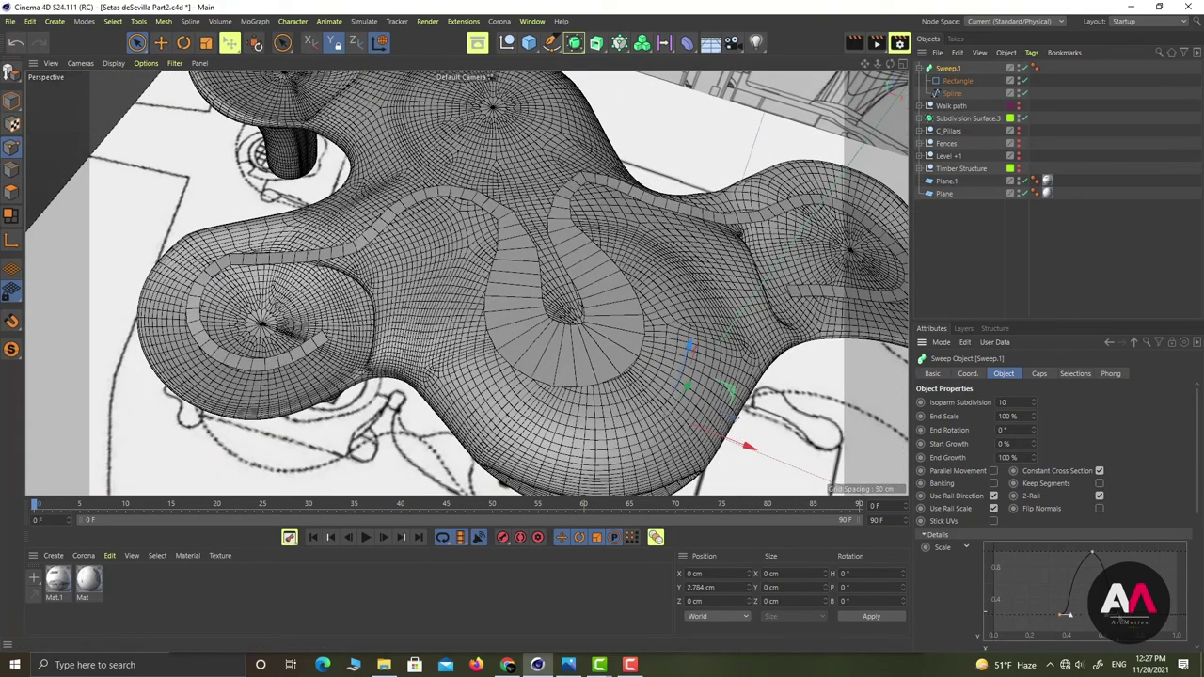
drag(1097, 554, 1057, 616)
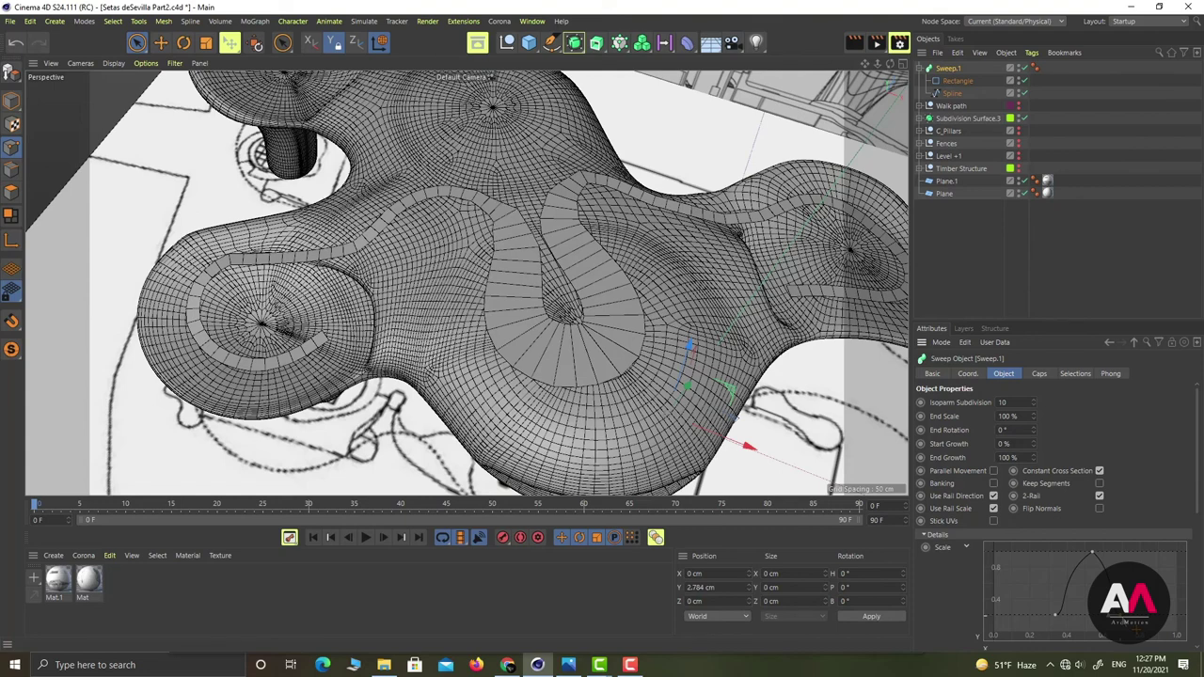
drag(1055, 616, 1069, 618)
Shorten the scale peak's tangent, shift the peak to about 0.5 in X, and adjust the curve's end points around it
click(1091, 553)
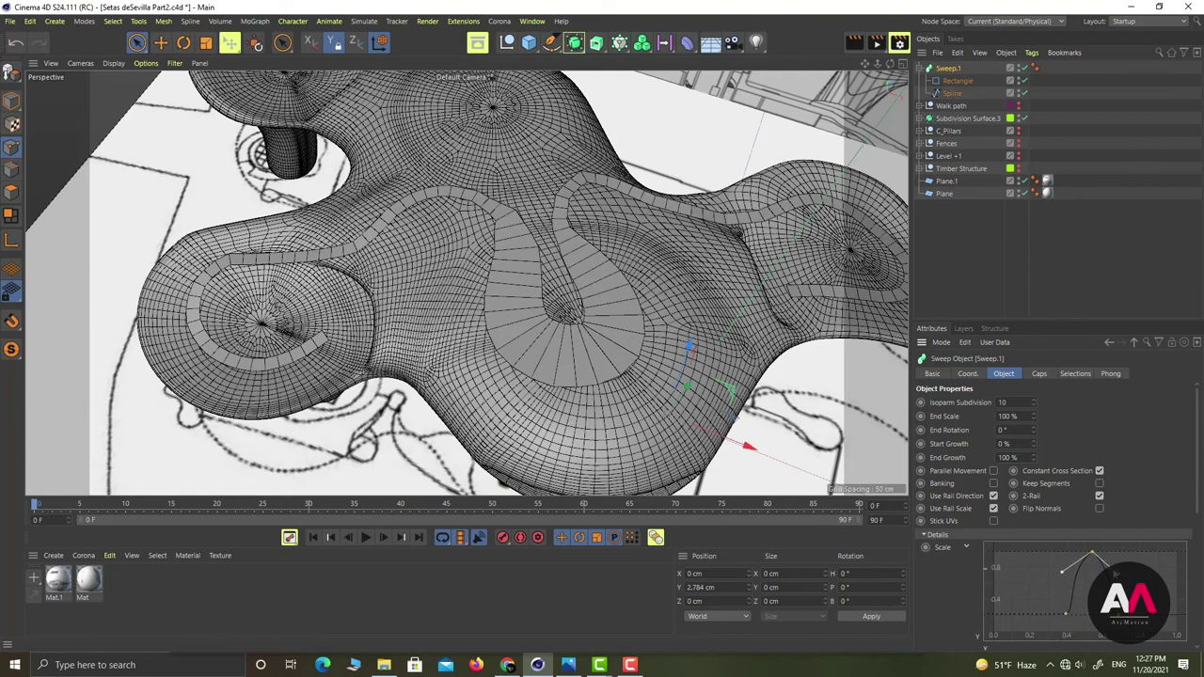
drag(1061, 571, 1087, 559)
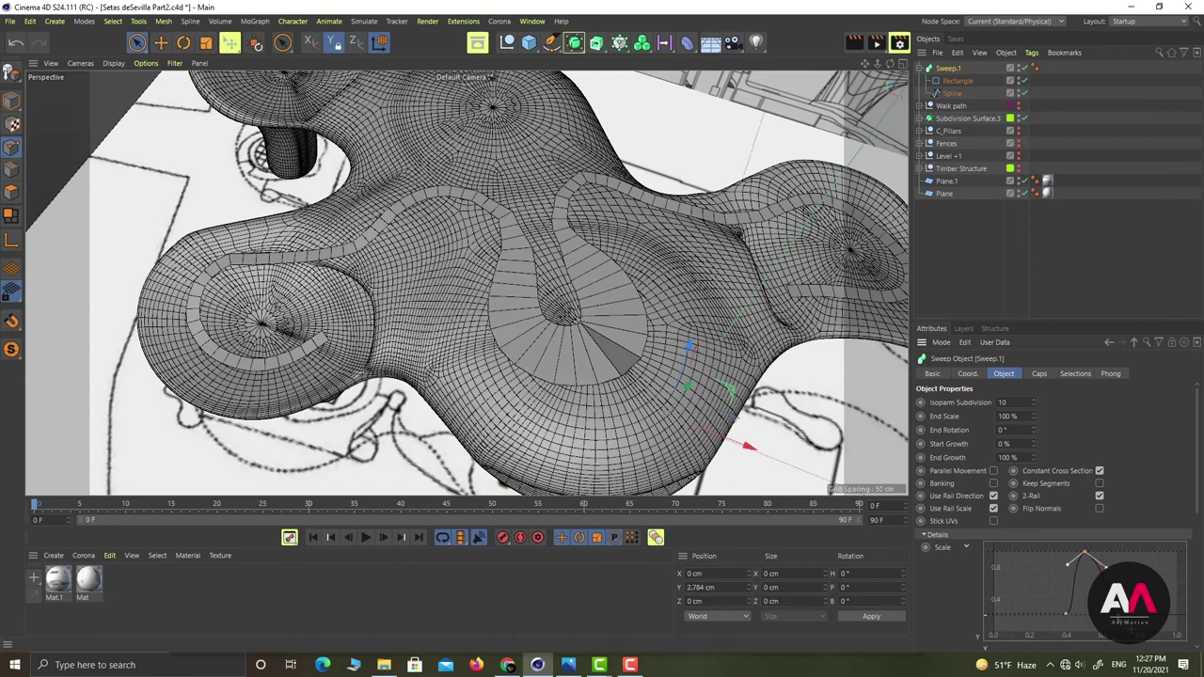
click(1119, 621)
click(1110, 614)
mouse_move(1119, 621)
mouse_down()
mouse_move(1062, 616)
mouse_move(1113, 618)
mouse_up()
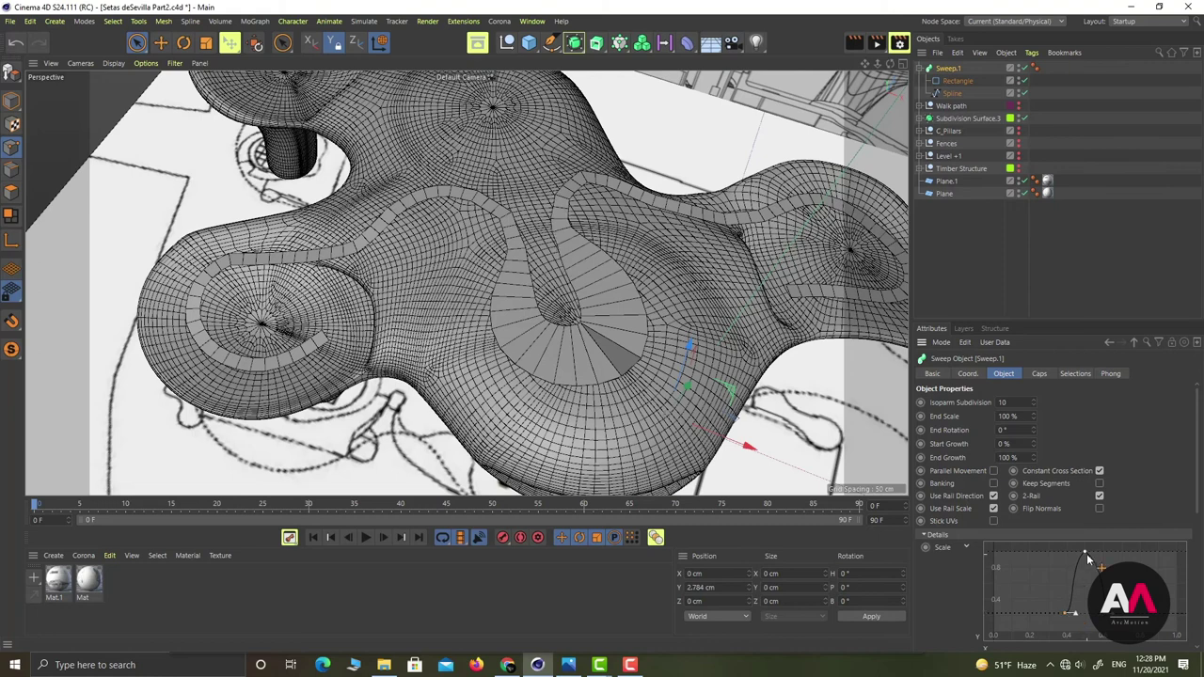
Lower the scale curve's peak to about 0.8, refine its tangents, and lower both end points slightly to narrow the walkway
drag(1088, 560, 1092, 571)
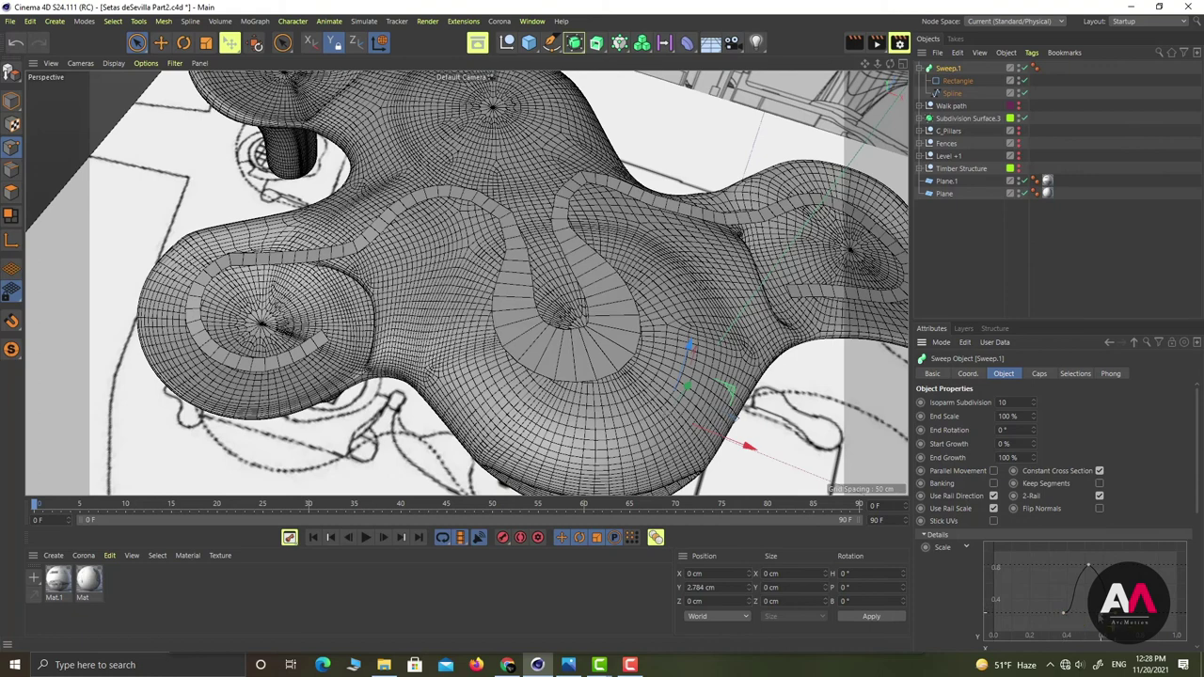
click(1065, 613)
drag(1078, 617, 1082, 618)
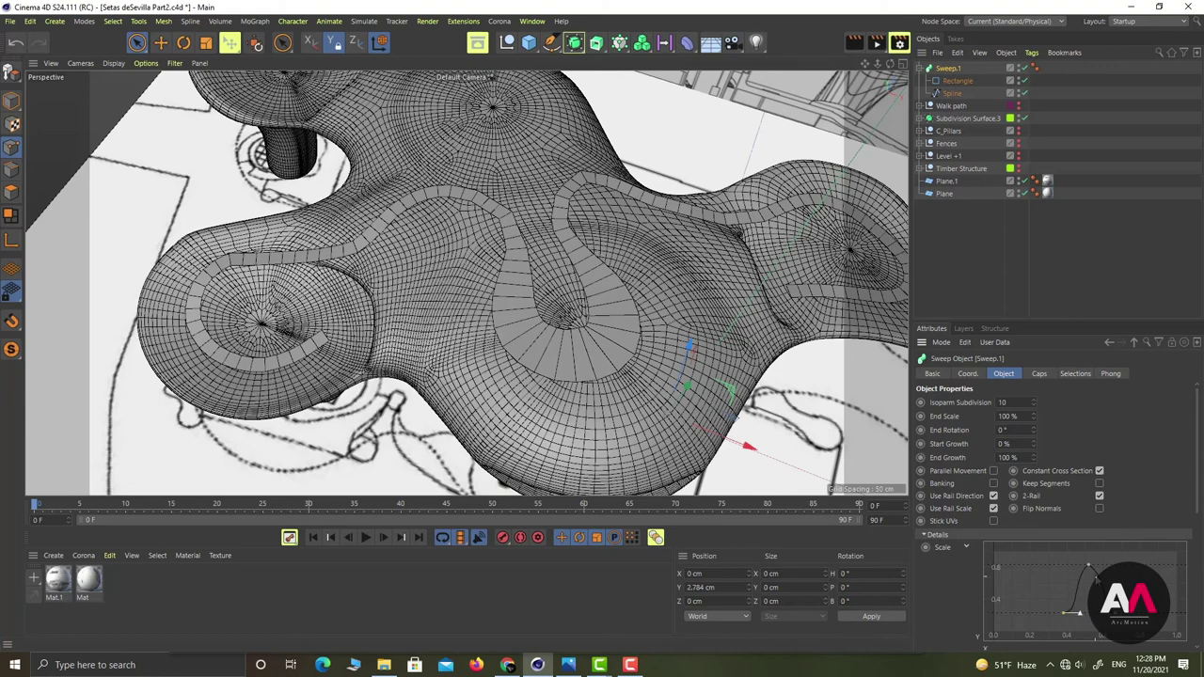
click(1088, 567)
drag(1072, 583, 1068, 585)
click(1064, 613)
drag(1072, 613, 1080, 619)
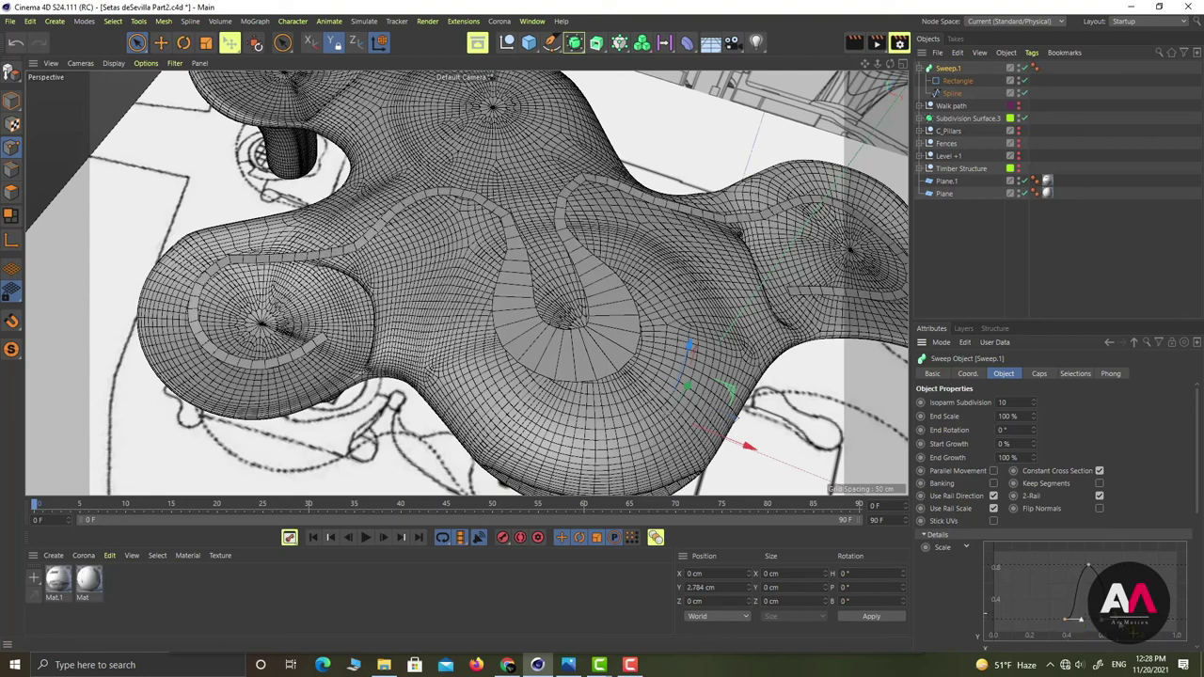
Reshape the walkway sweep's scale curve by refining its tangents and setting the peak at about 0.85
click(1088, 569)
drag(1088, 570, 1091, 561)
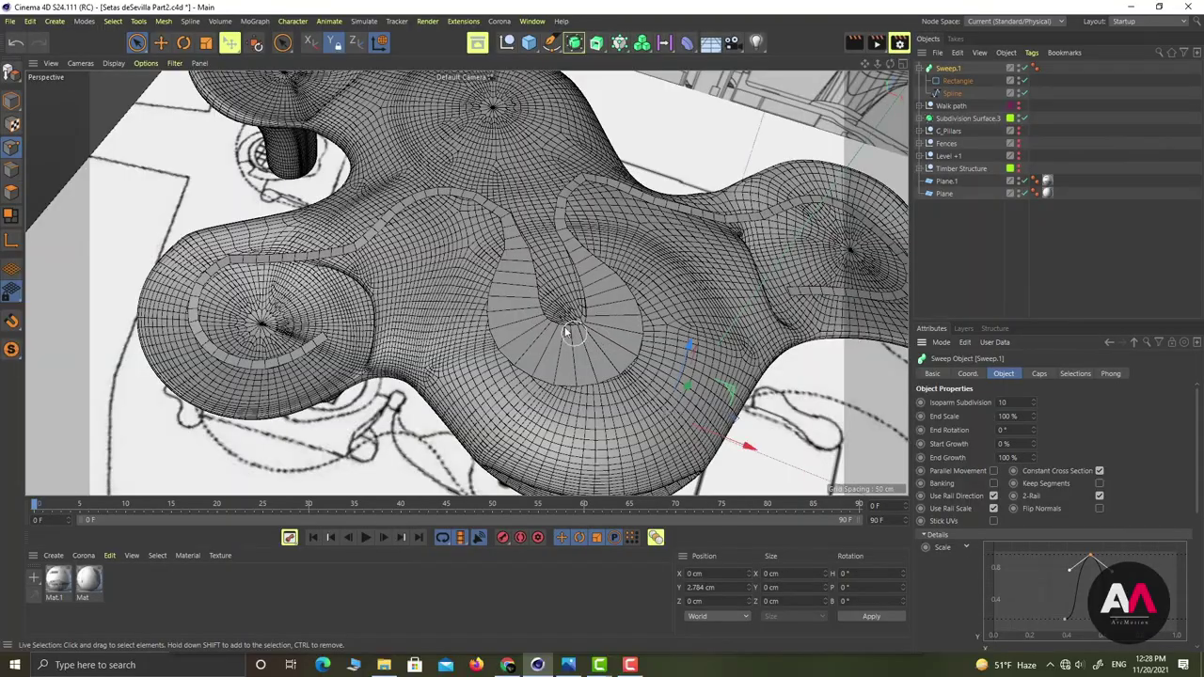
alt+drag(584, 333, 550, 276)
drag(1069, 570, 1078, 623)
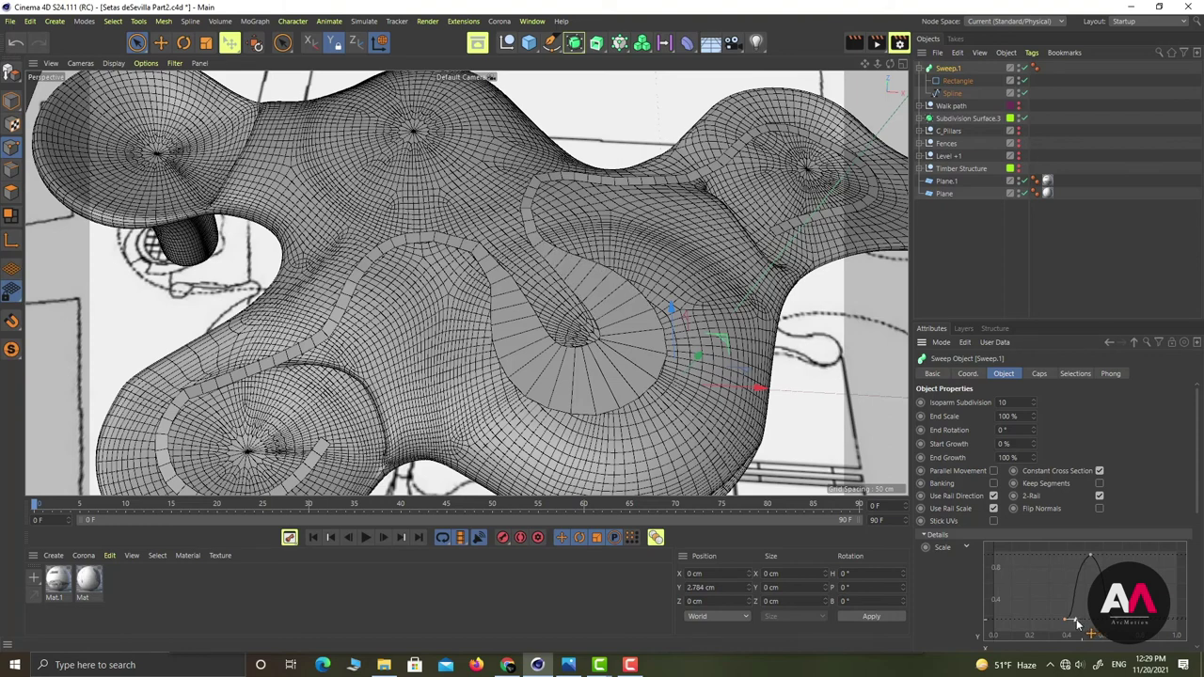
drag(1091, 560, 1069, 581)
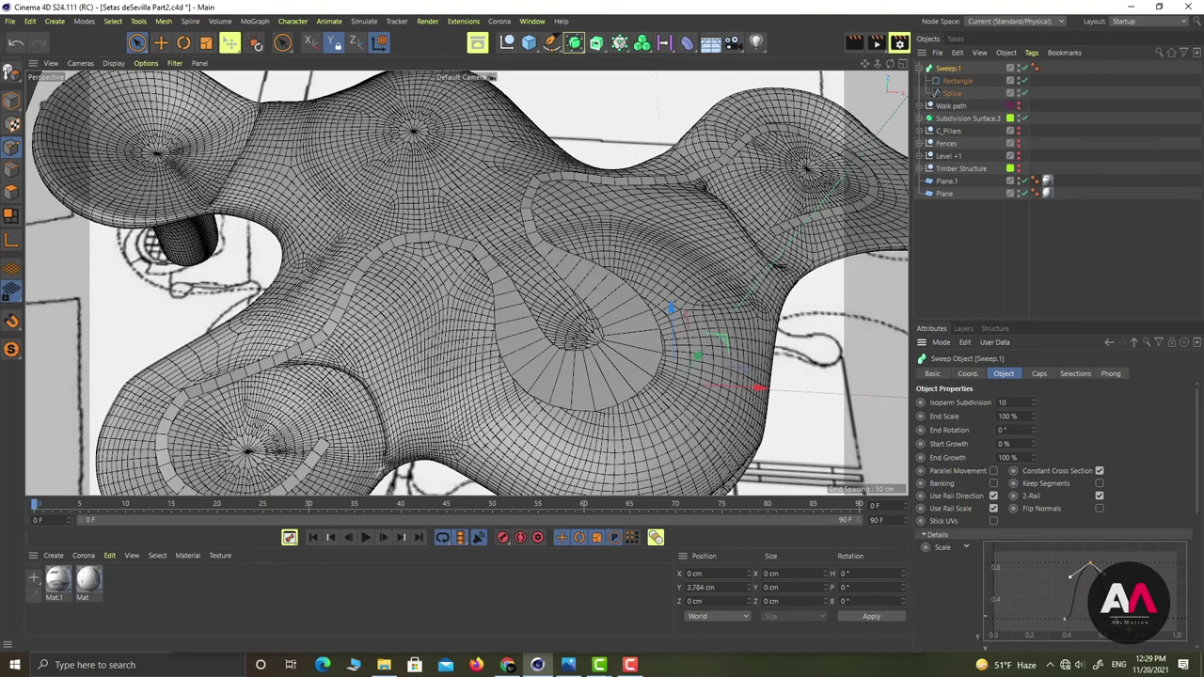
Shift the scale curve's start point to about 0.33 in X and move its peak back to about 0.5
drag(1101, 620, 1125, 617)
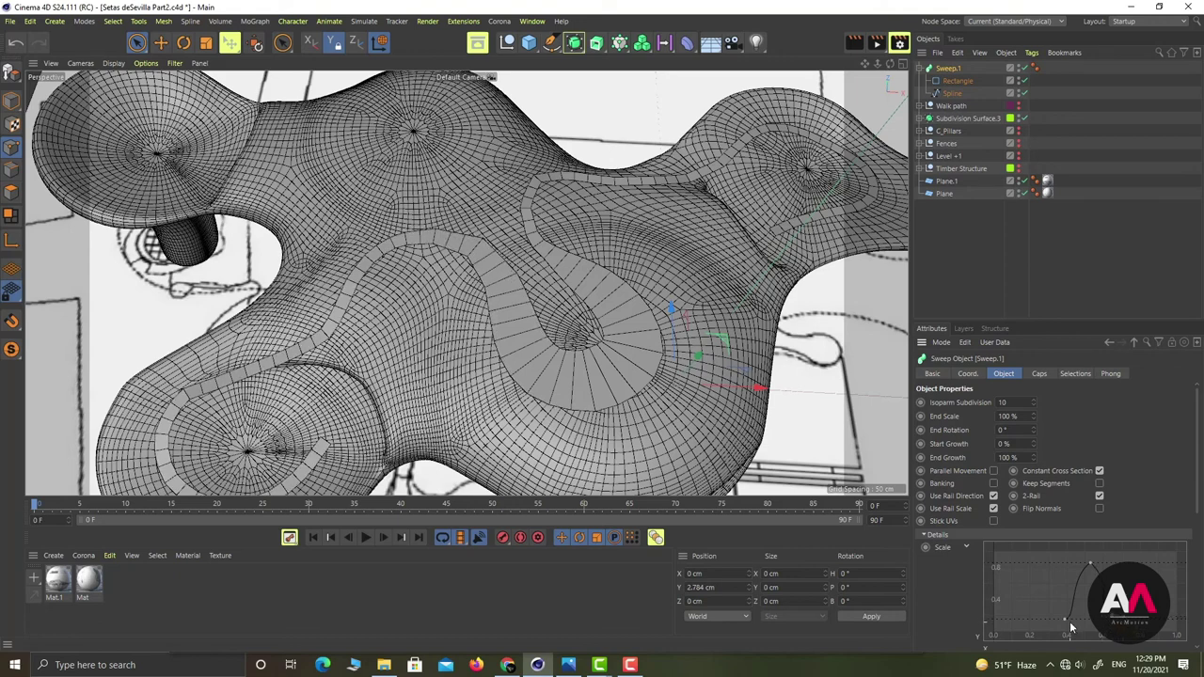
mouse_move(1066, 619)
mouse_down()
mouse_move(1076, 617)
mouse_move(1054, 618)
mouse_up()
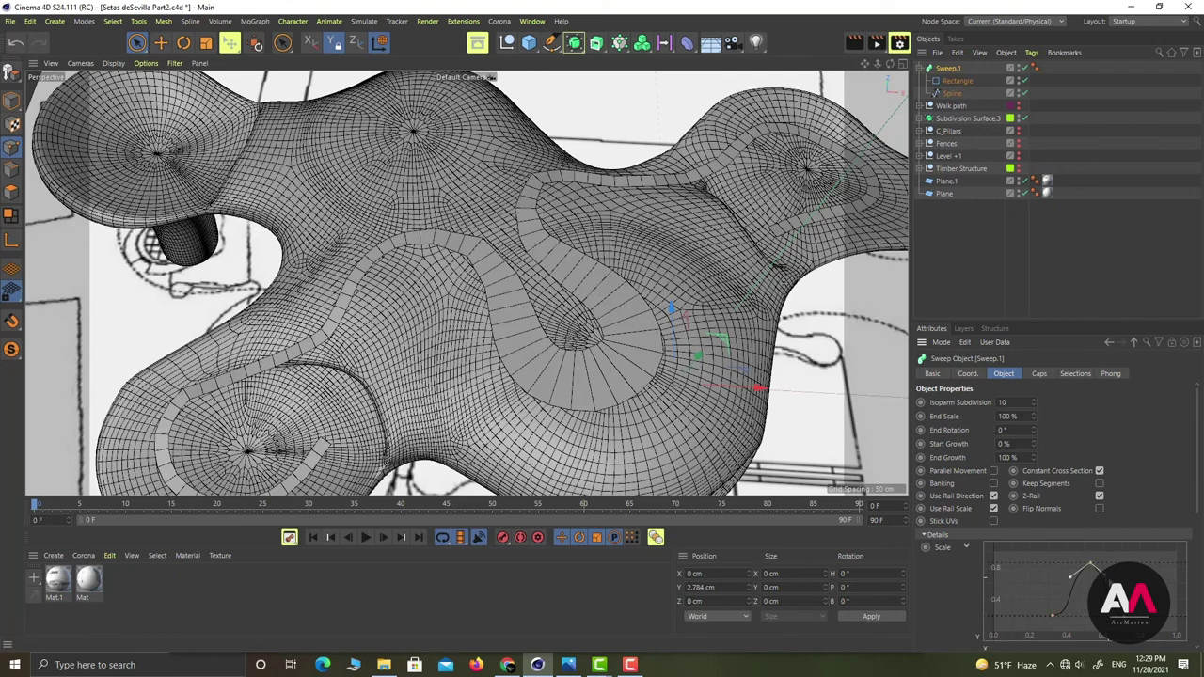
drag(1108, 580, 1087, 565)
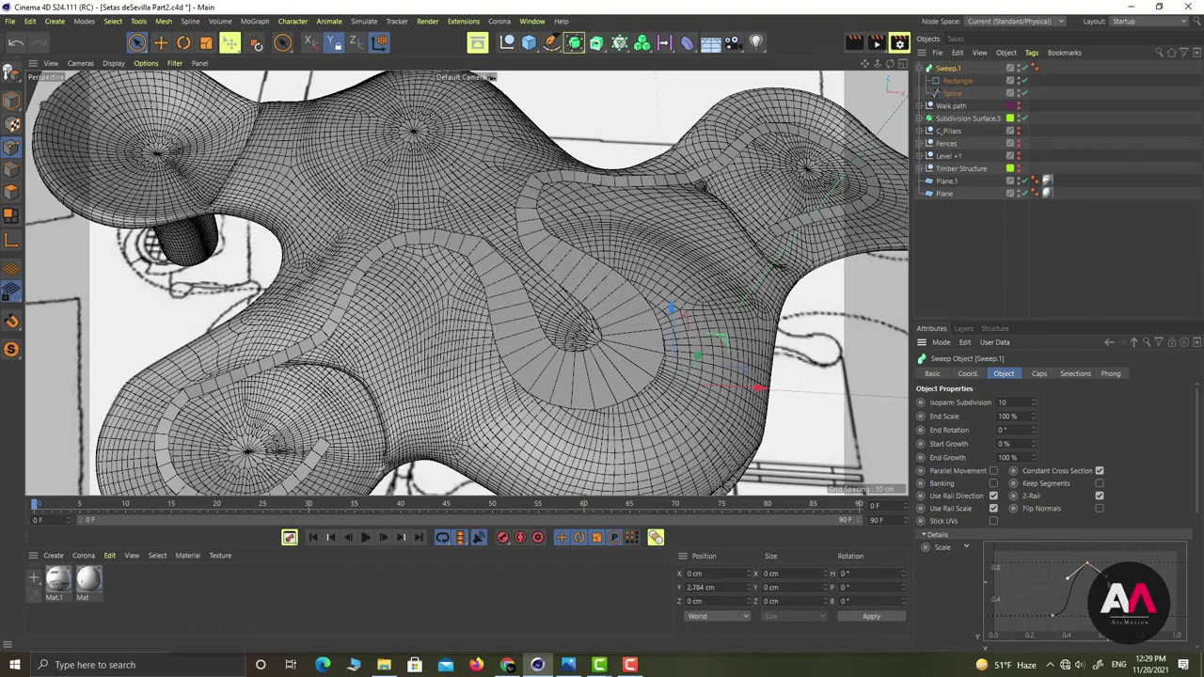
alt+drag(580, 314, 408, 270)
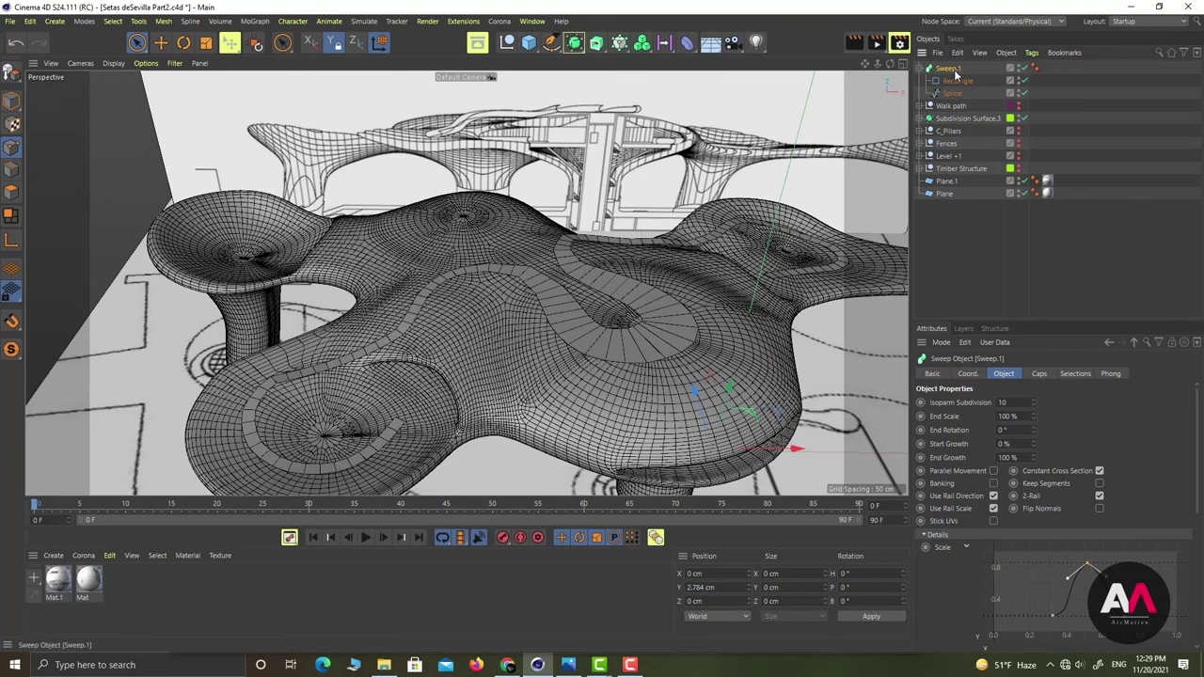
Duplicate the walkway sweep and rename both the original and the copy as Walkway
click(925, 69)
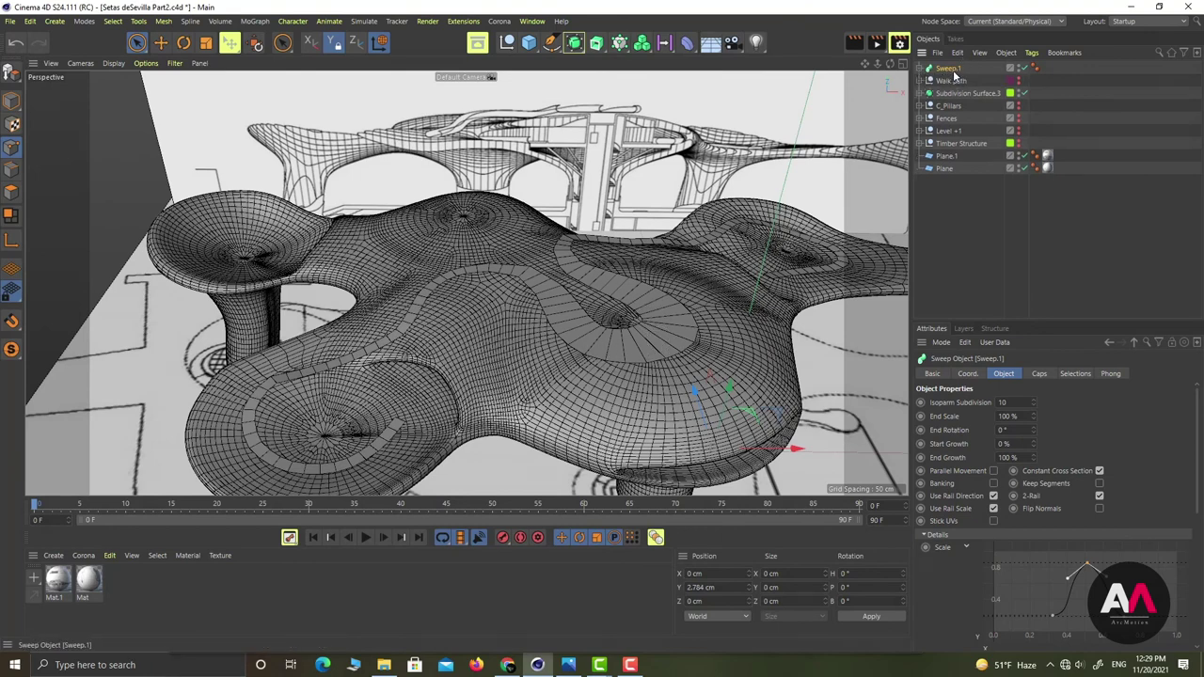
key(ctrl+c)
key(ctrl+v)
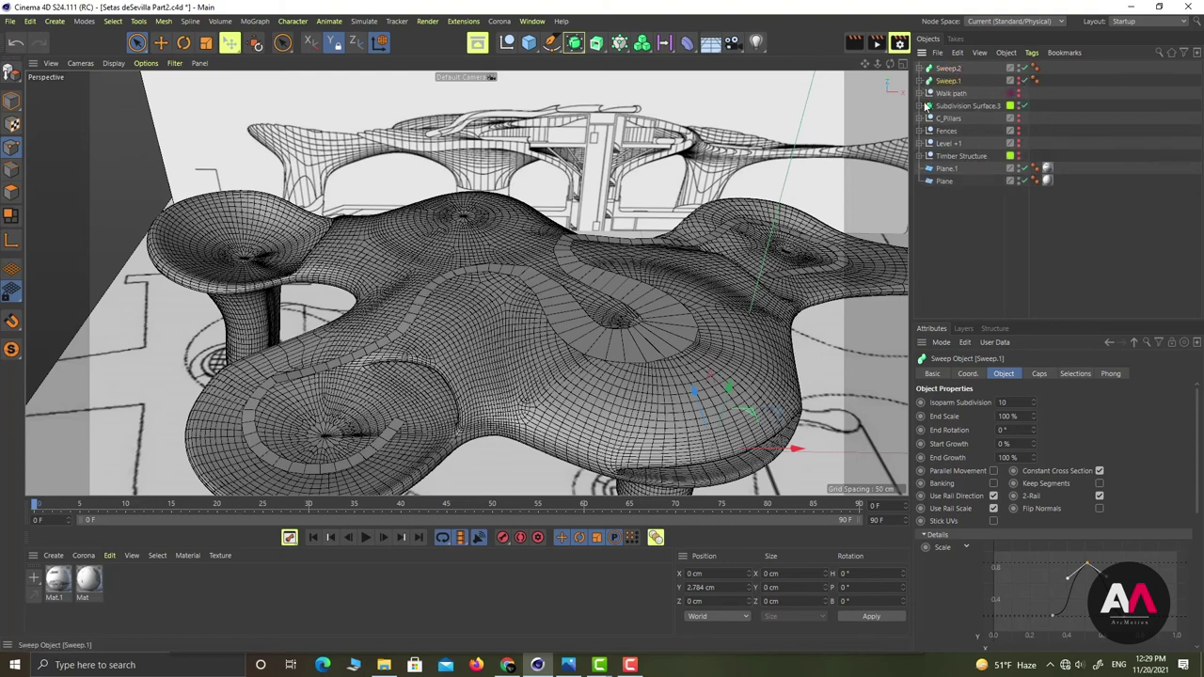
double_click(948, 82)
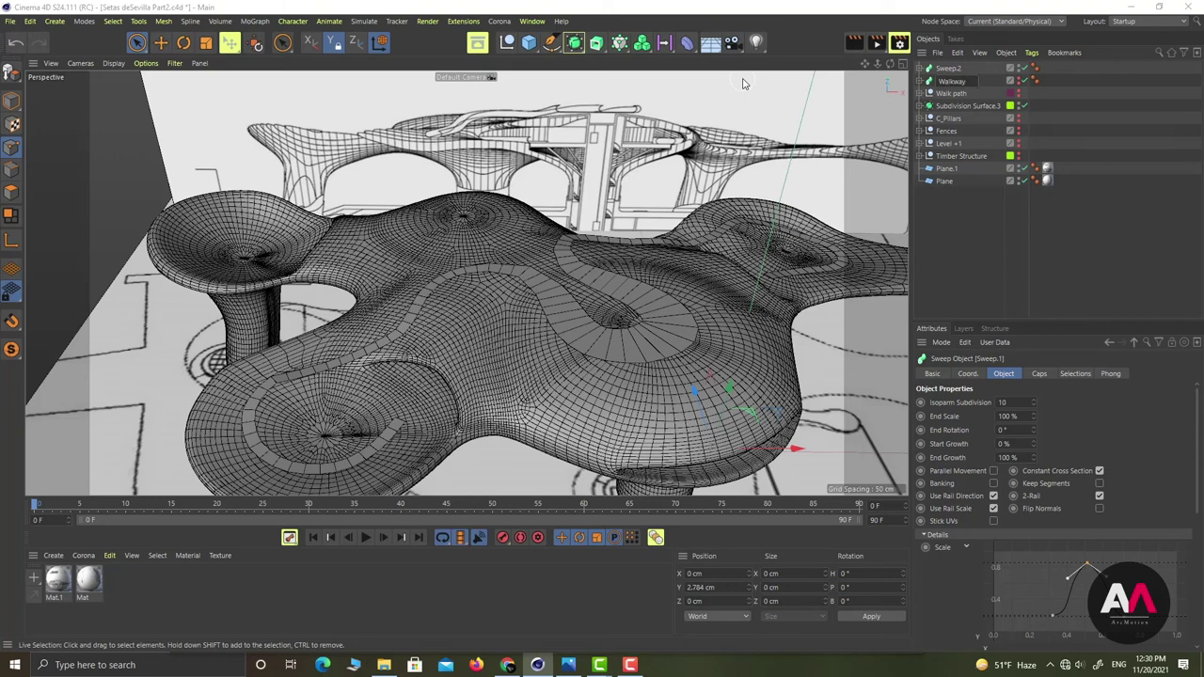
double_click(950, 69)
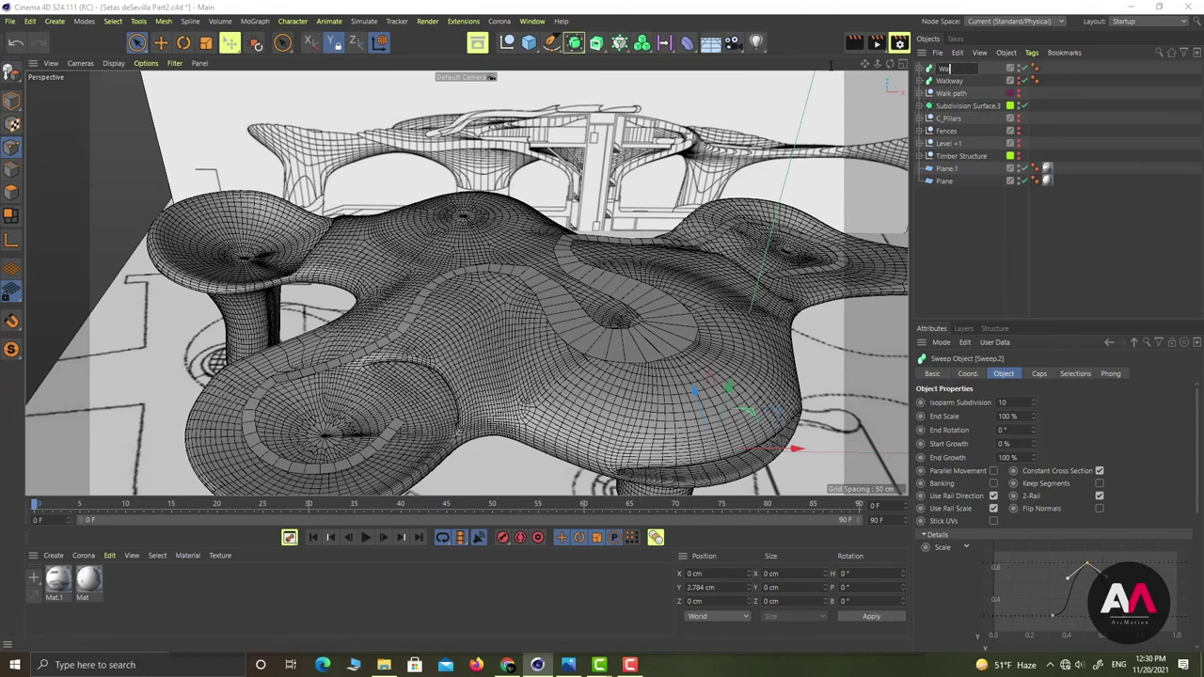
key(Return)
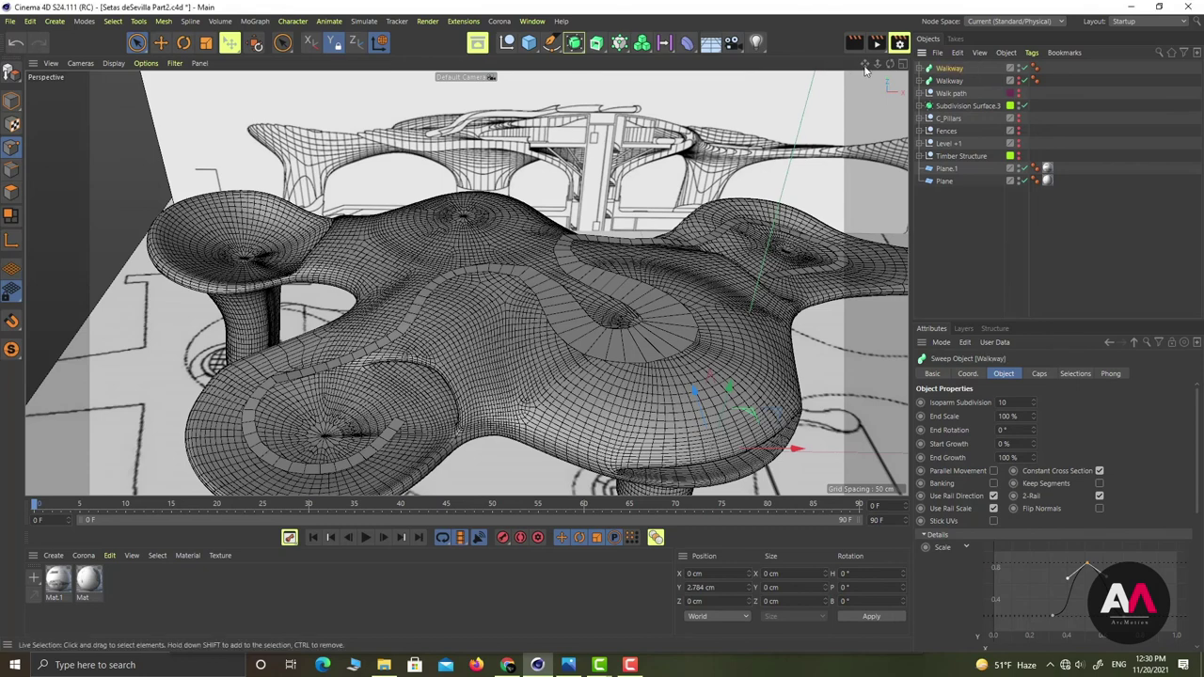
Convert the upper Walkway sweep into a single polygon object with Connect Objects + Delete and remove its extra tags
right_click(951, 70)
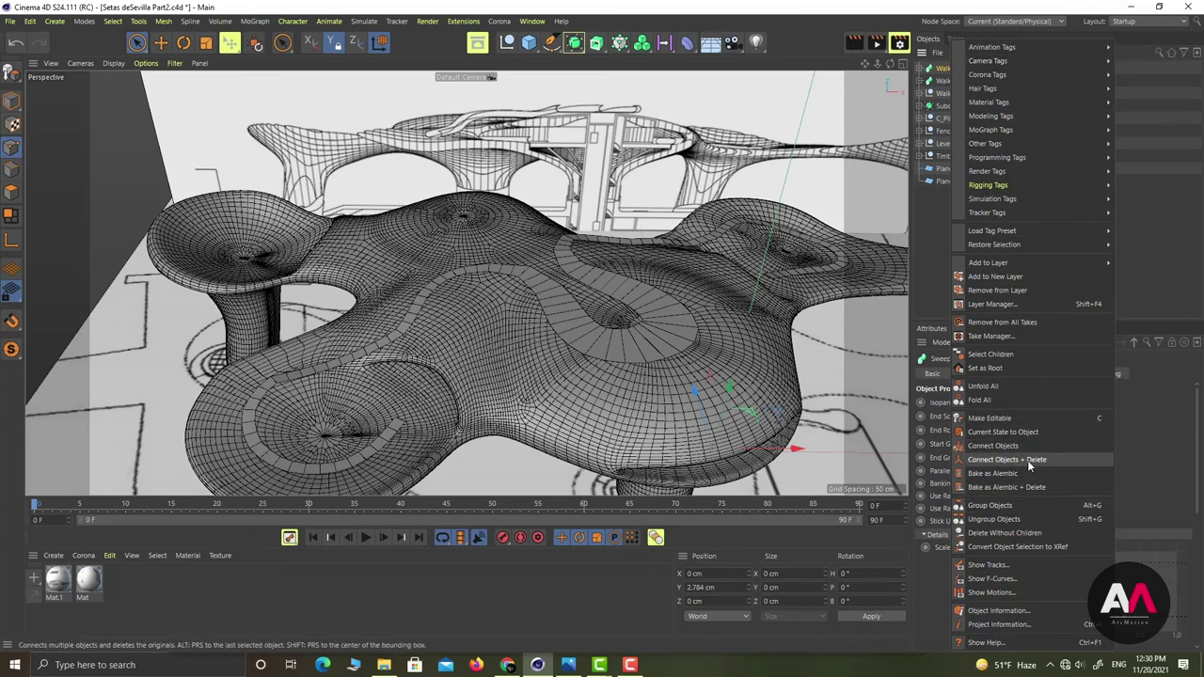
click(1027, 460)
drag(1197, 69, 1058, 69)
key(Delete)
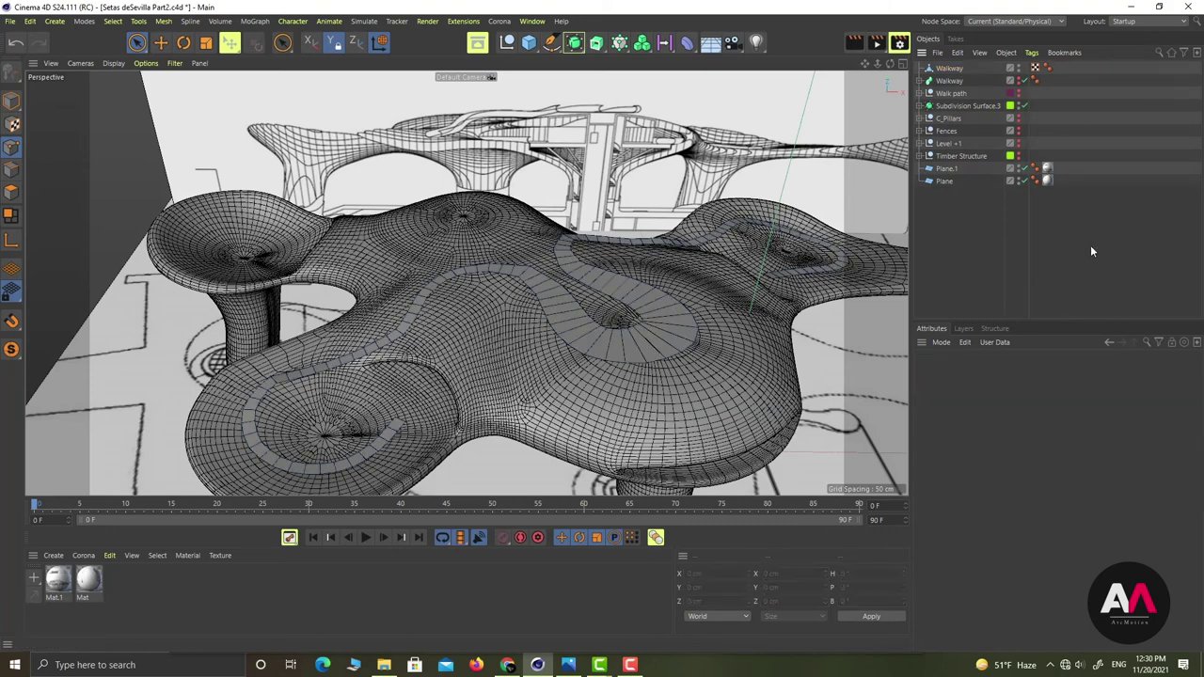
Select all points of the polygon Walkway object and inspect the mesh along the roof surface
click(946, 71)
alt+drag(489, 364, 552, 331)
scroll(653, 347, up, 4)
scroll(608, 279, down, 4)
alt+drag(608, 279, 565, 322)
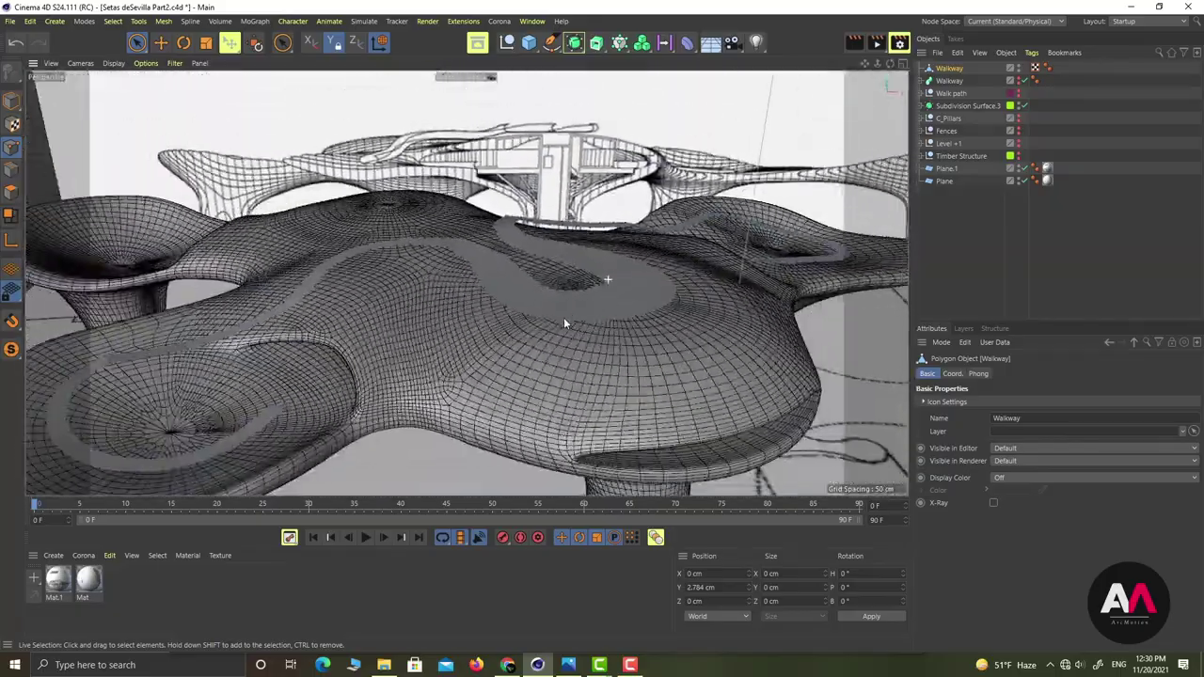
alt+drag(498, 292, 468, 326)
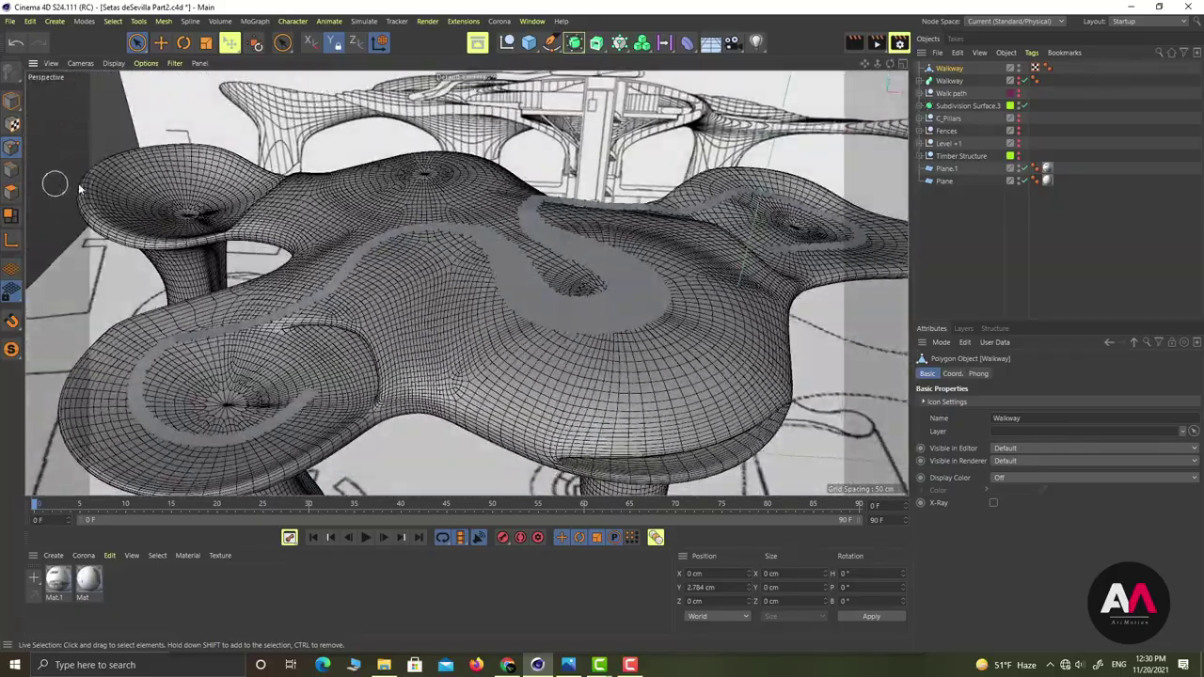
key(ctrl+a)
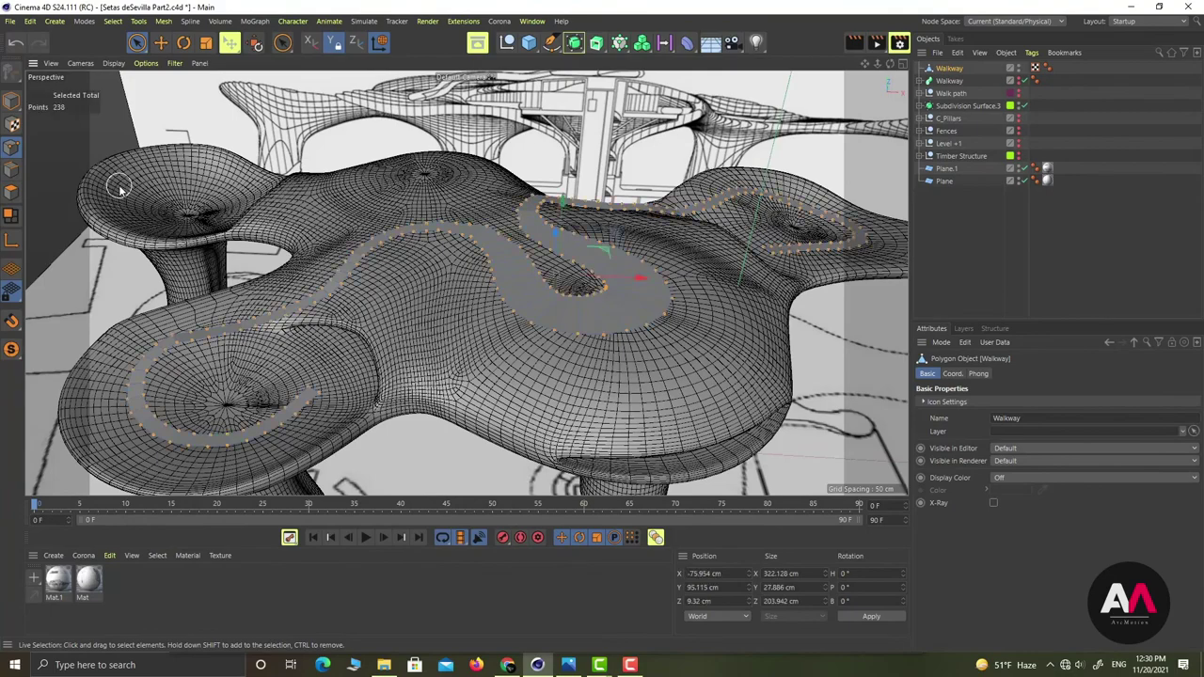
right_click(249, 142)
click(292, 517)
alt+drag(575, 255, 628, 252)
alt+drag(468, 283, 564, 266)
alt+drag(459, 337, 445, 196)
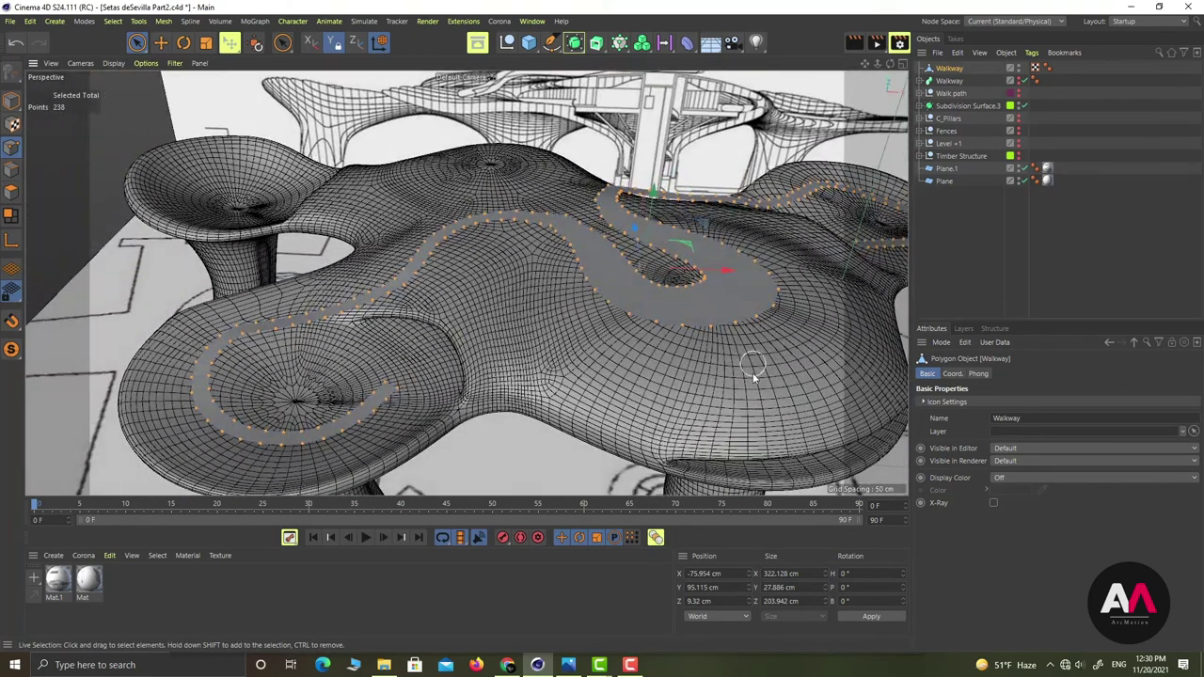
scroll(481, 259, down, 5)
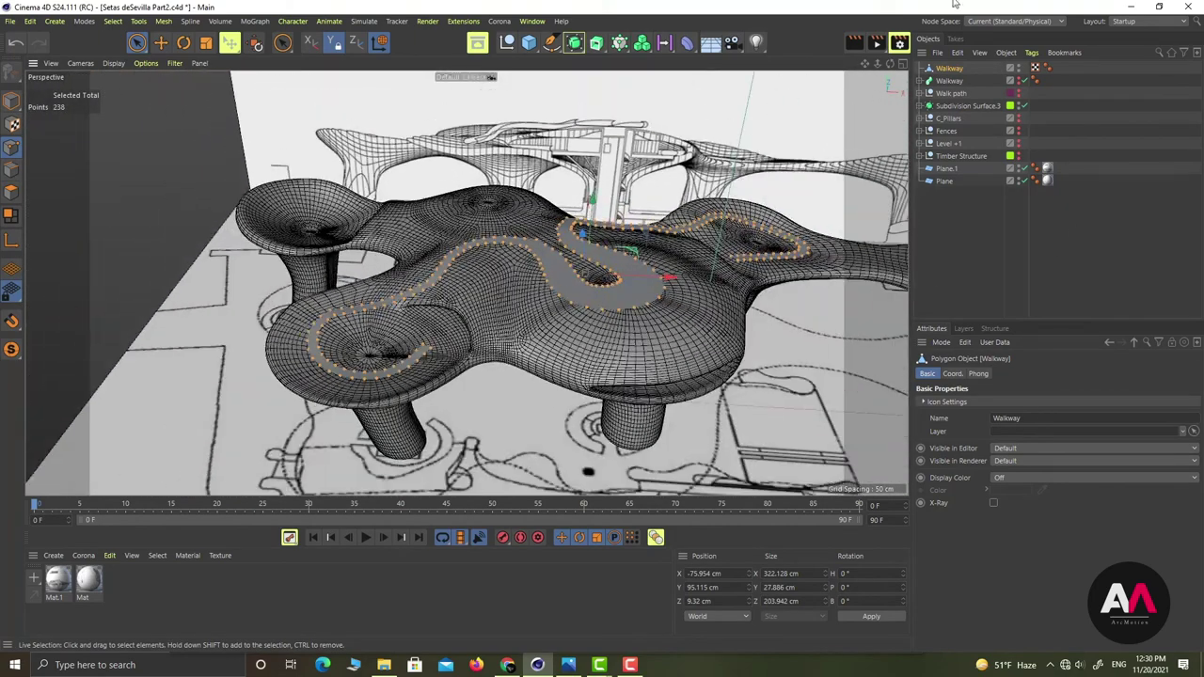
Hide Subdivision Surface.3 and the polygon Walkway, and show the floor plan in a maximized Top view
middle_click(678, 197)
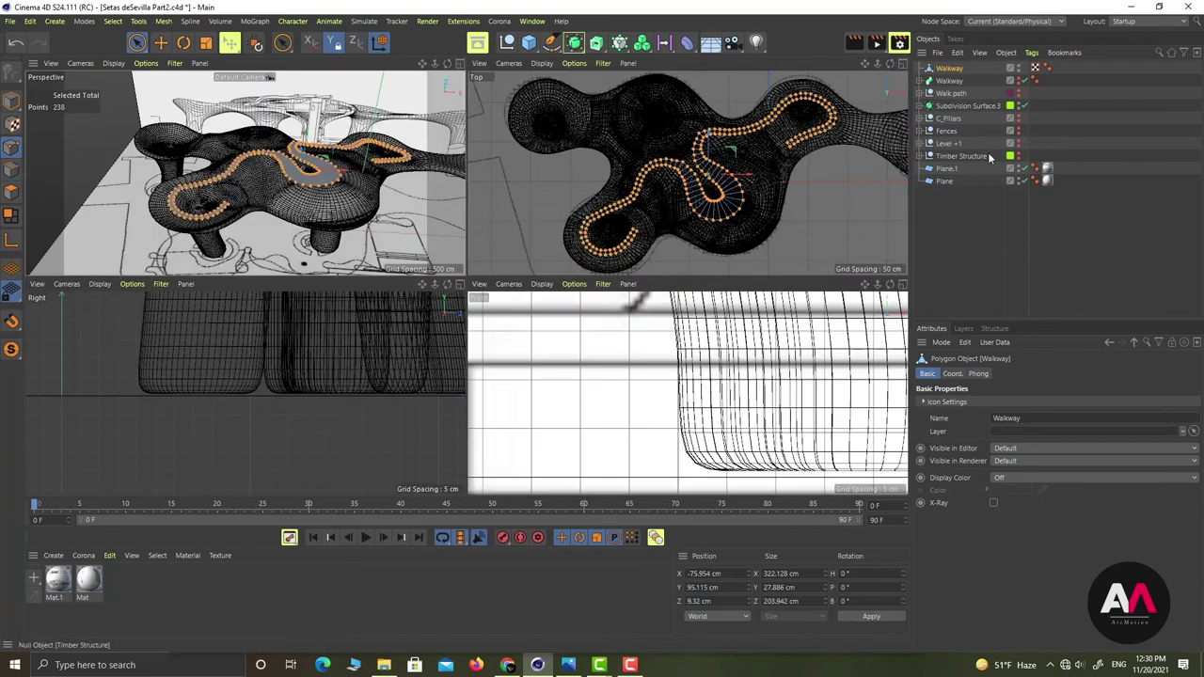
click(1019, 107)
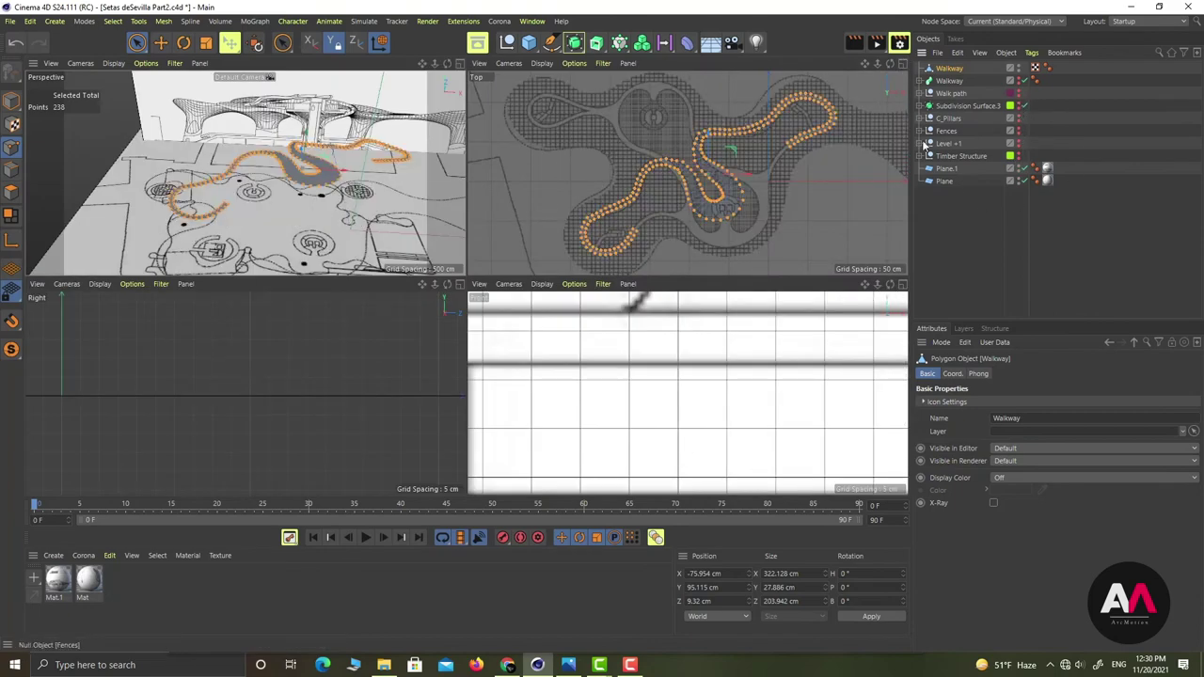
click(1018, 69)
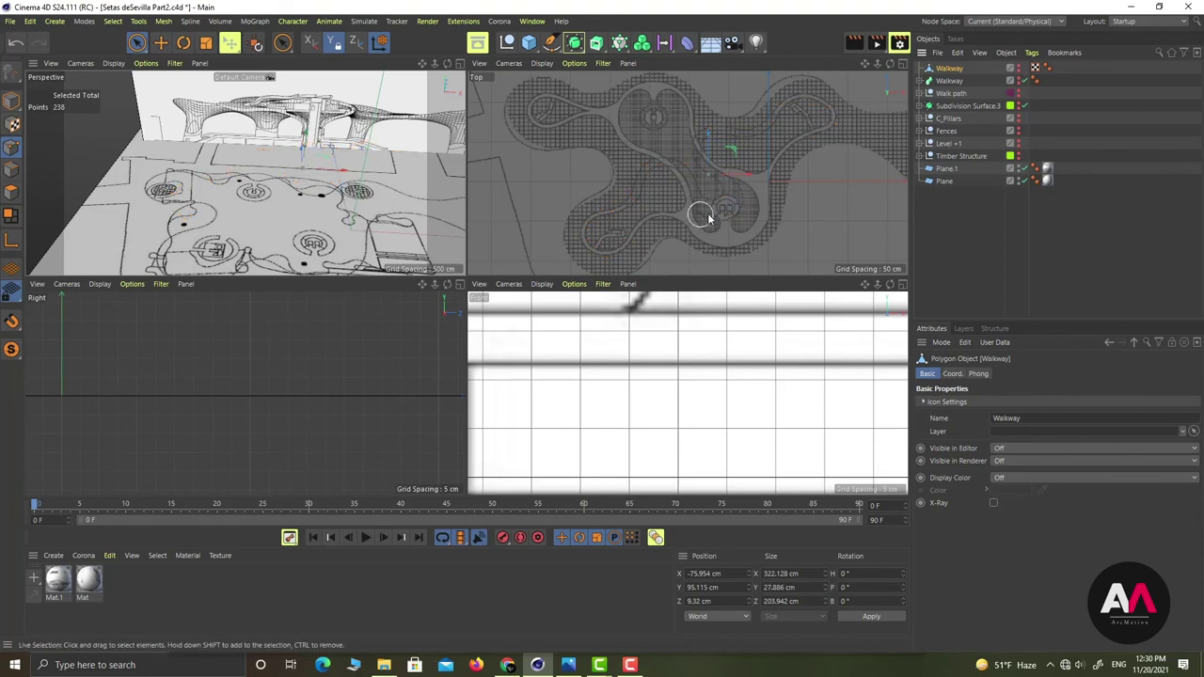
click(903, 63)
scroll(623, 291, up, 3)
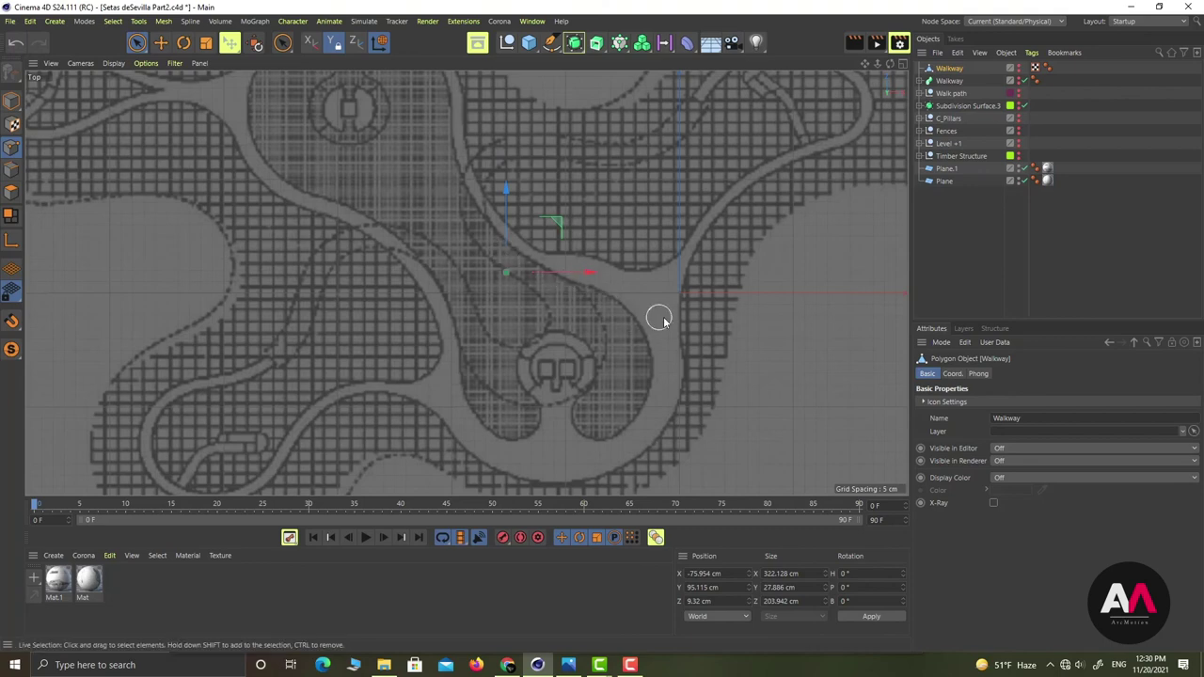
scroll(564, 320, down, 4)
scroll(575, 272, down, 1)
alt+middle_drag(554, 324, 556, 307)
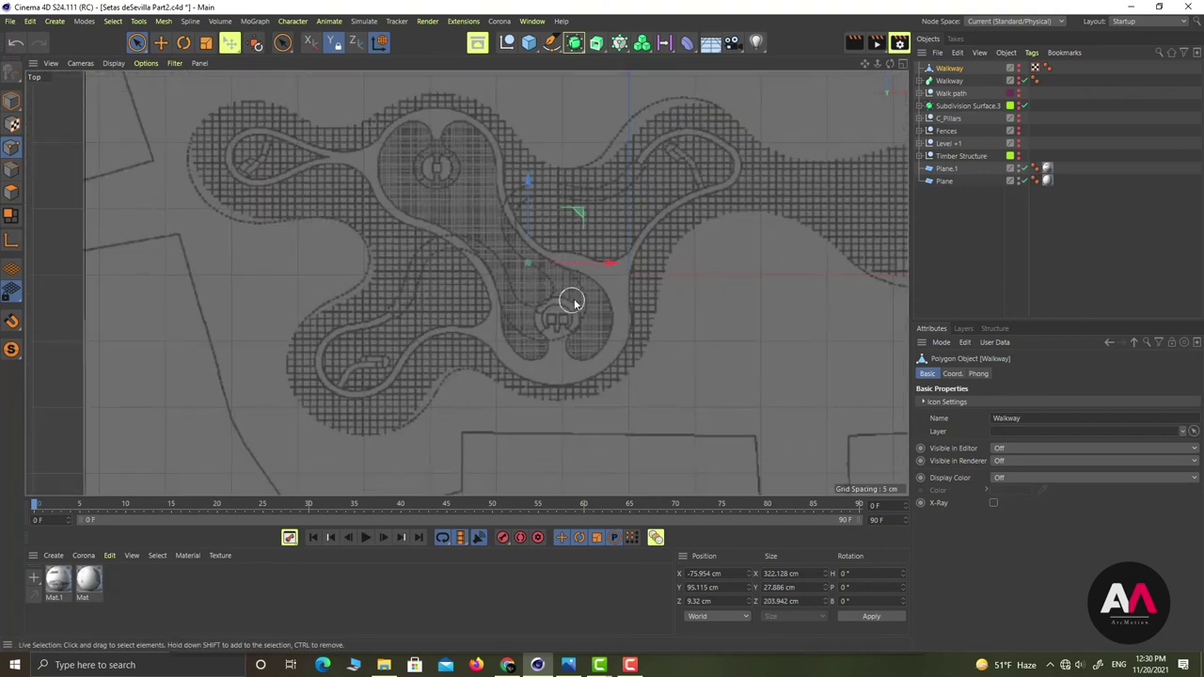
scroll(572, 304, up, 1)
Add a Polygon primitive 15 cm wide and 25 cm high, placed on the walkway just below the central pillar at about X -53.4, Z -70.7 cm
click(529, 44)
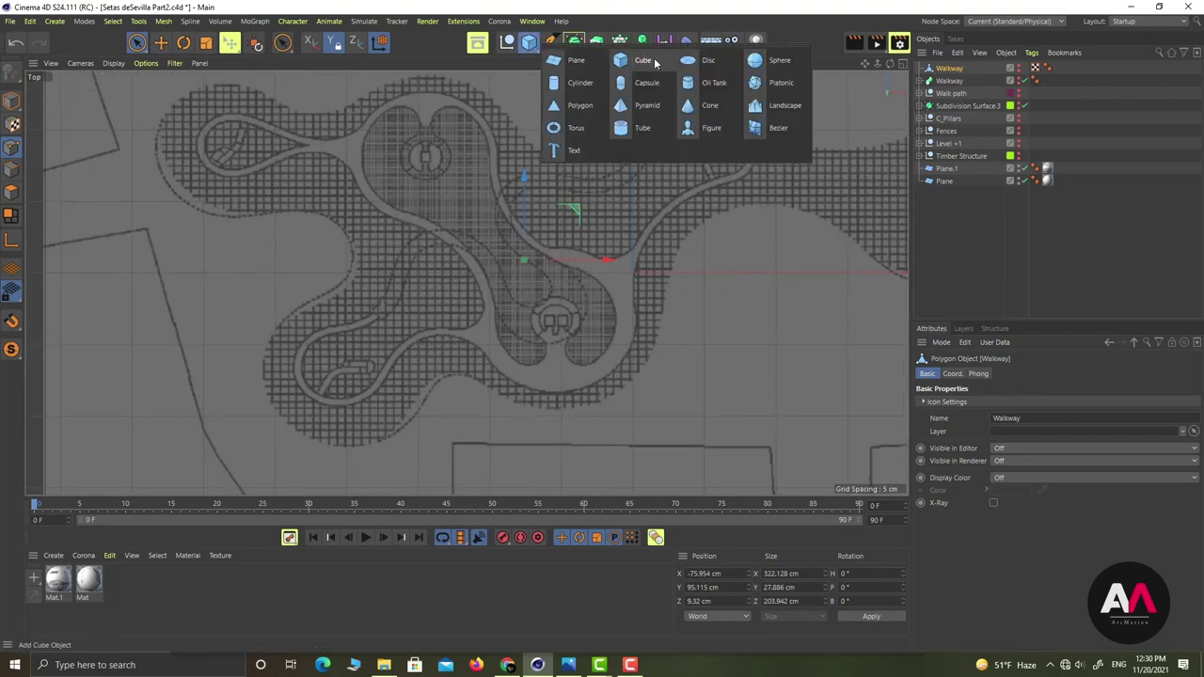
click(622, 111)
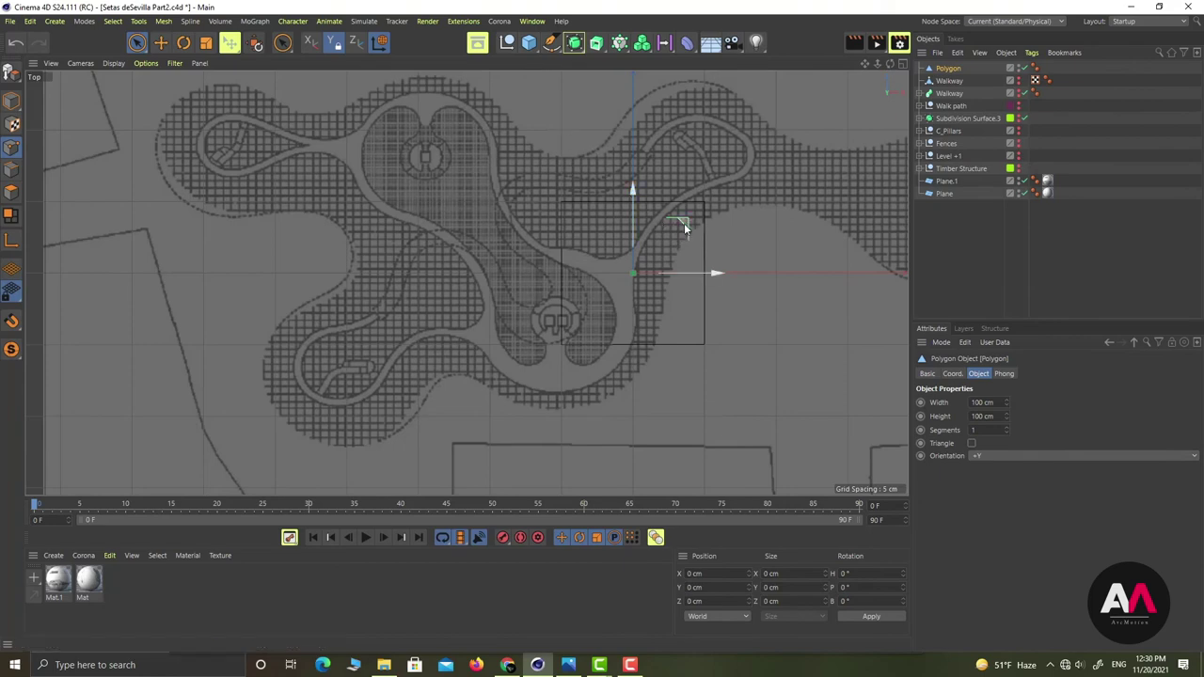
drag(683, 223, 602, 332)
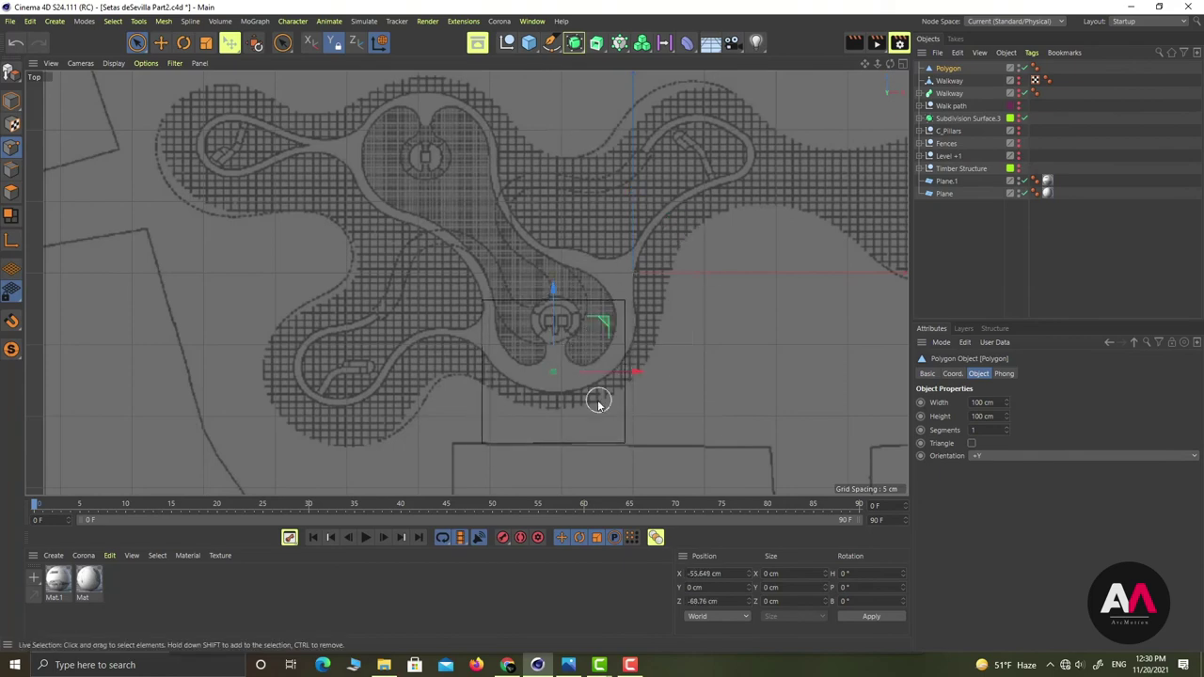
scroll(599, 367, up, 3)
drag(1005, 402, 1007, 441)
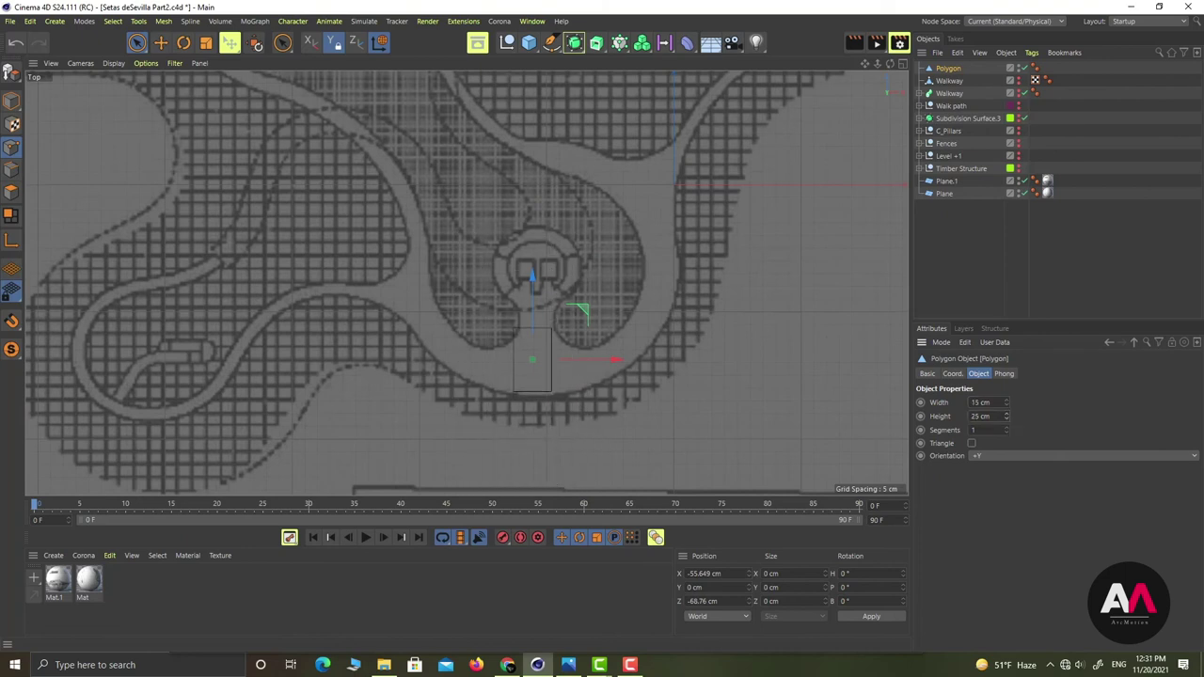
drag(587, 318, 592, 314)
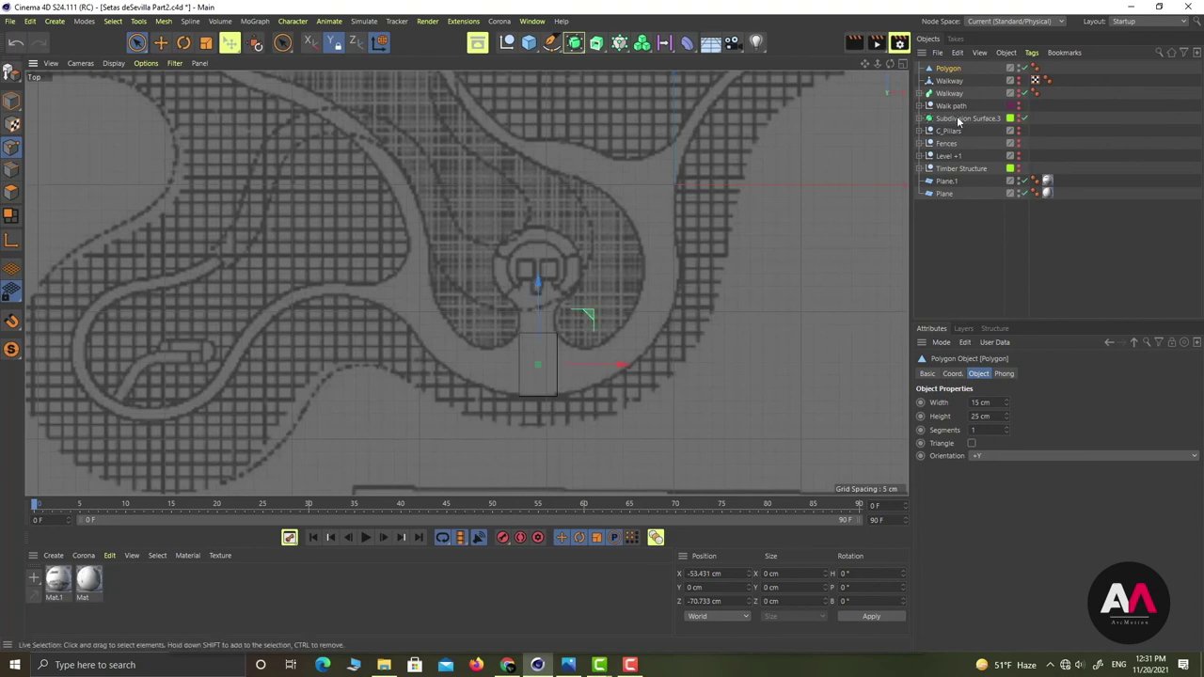
Make the polygon editable and extrude its right edge along the walkway to about X -33.4 cm
click(9, 72)
scroll(537, 381, up, 3)
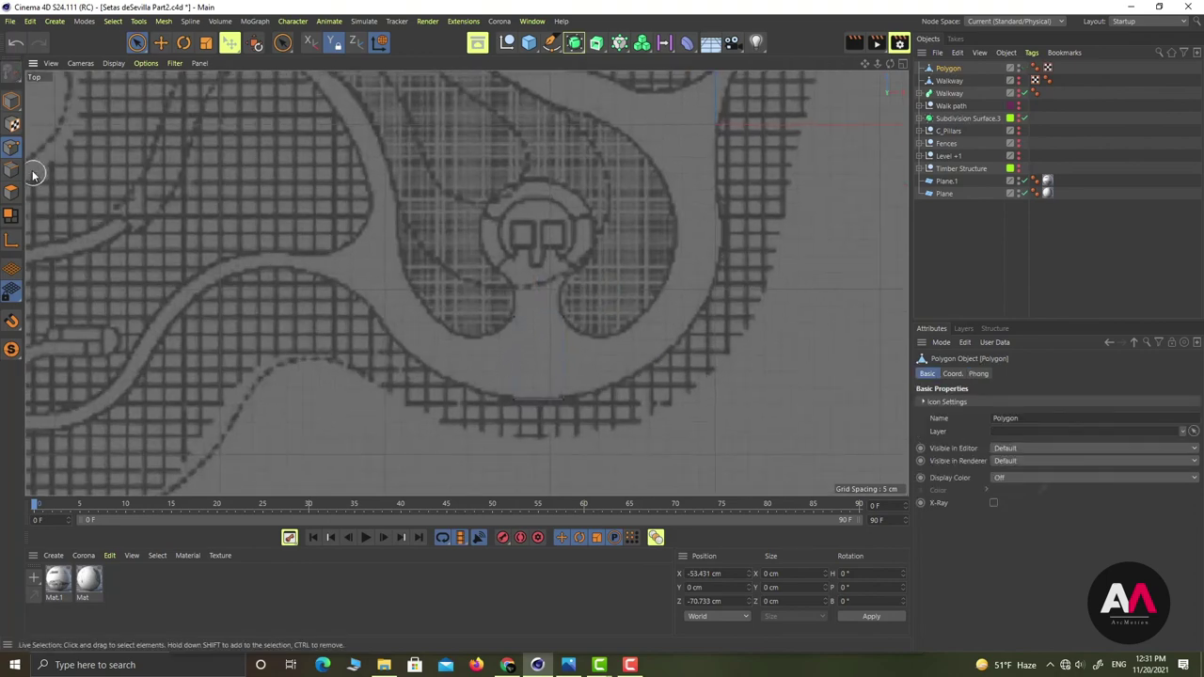
click(12, 167)
click(564, 358)
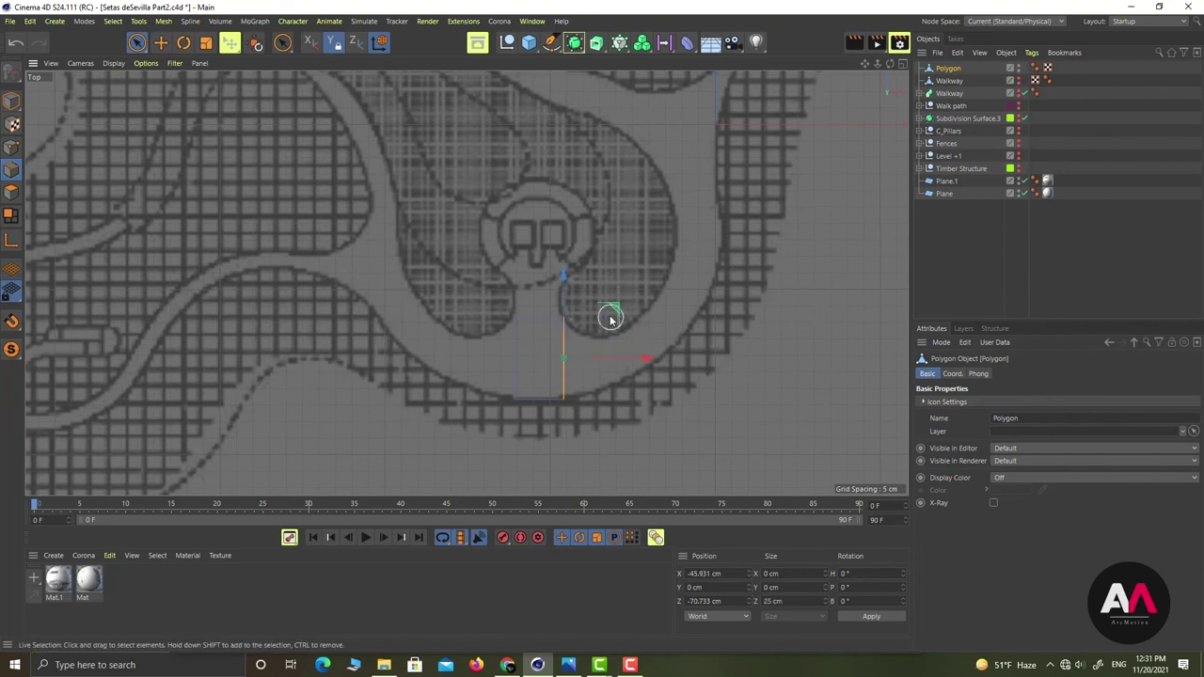
scroll(602, 345, up, 2)
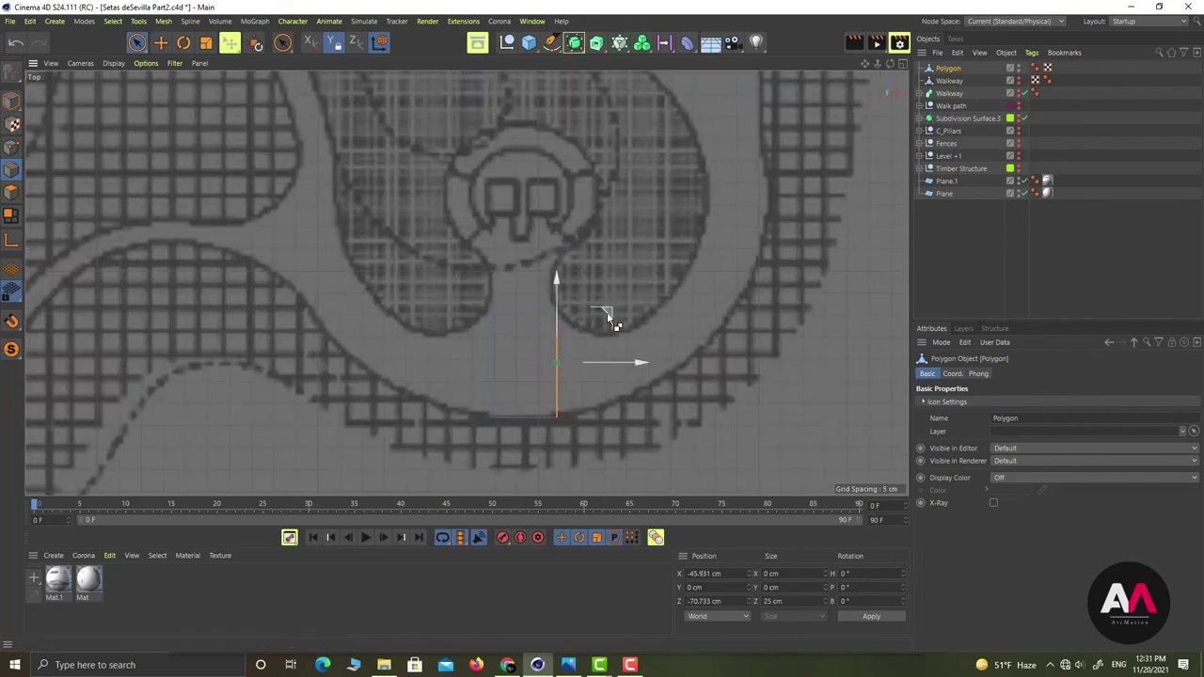
drag(609, 317, 667, 322)
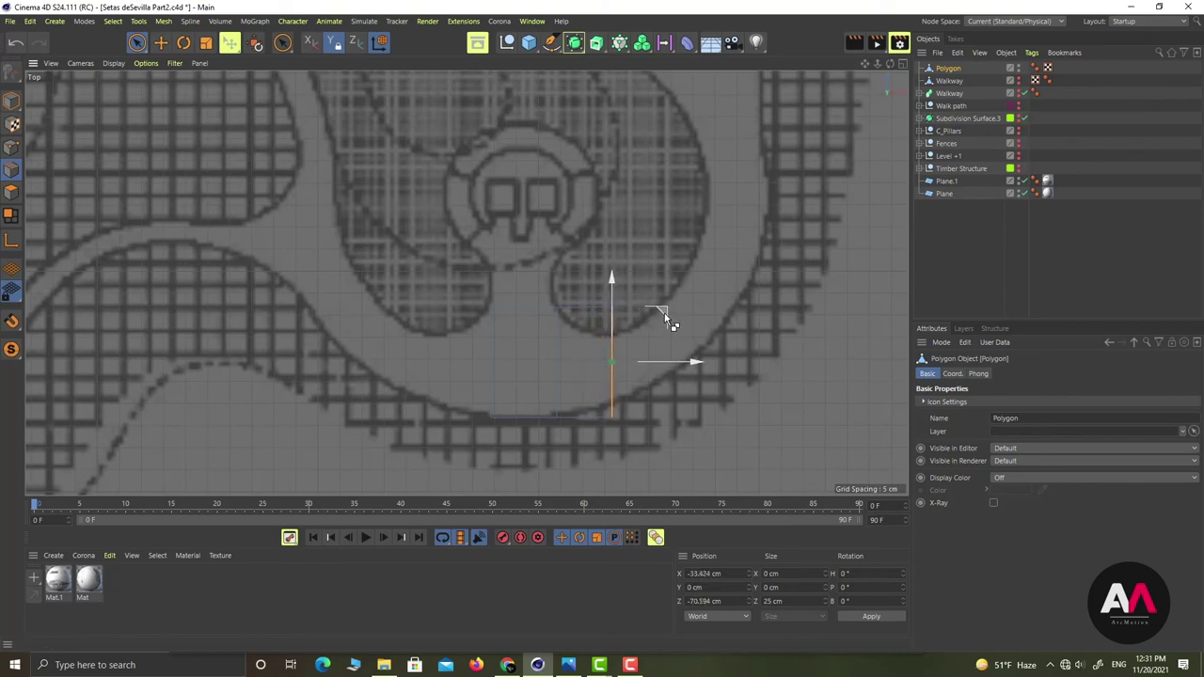
Scale the extruded edge along its length to about 68% to match the walkway's width
scroll(658, 326, up, 5)
key(9)
key(t)
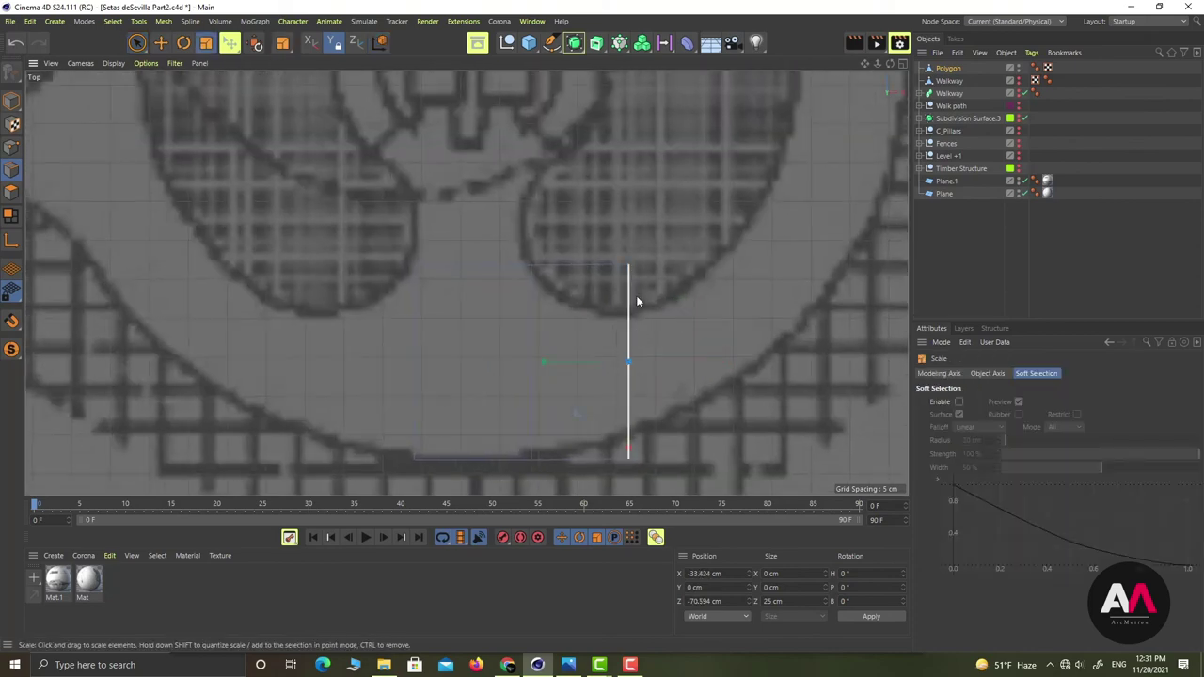
drag(623, 465, 629, 422)
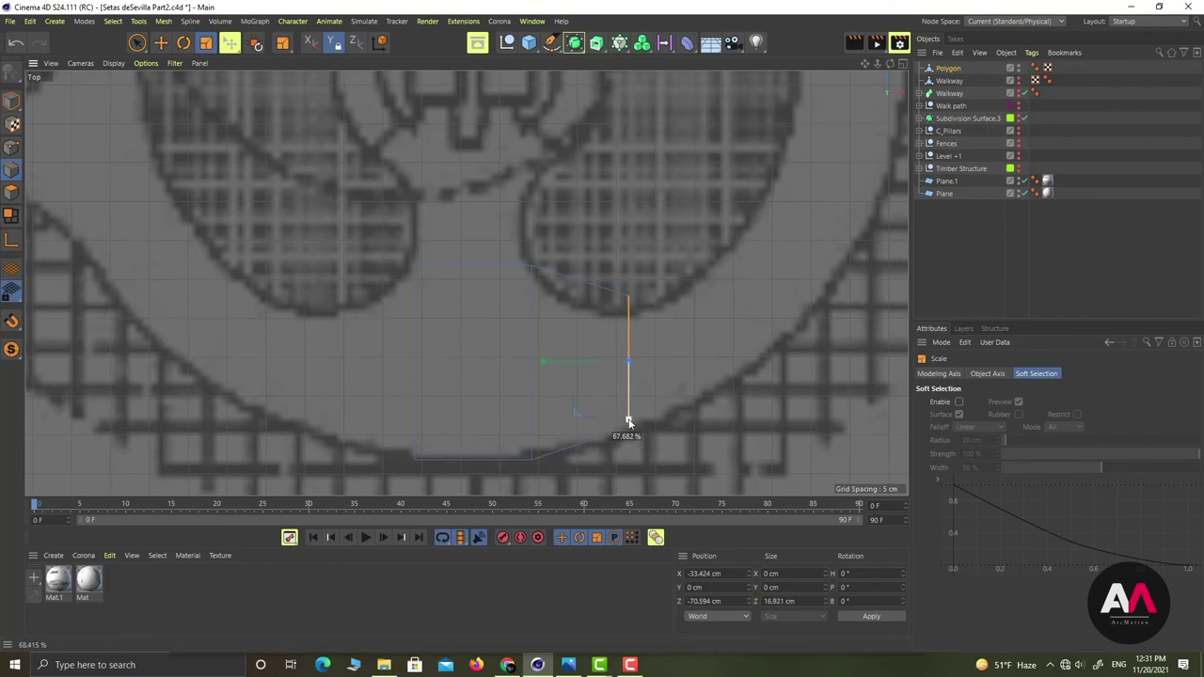
Move the extruded edge back to about X -38.4, Z -72.8 cm and lengthen it to about 17.2 cm
key(e)
drag(632, 319, 632, 336)
drag(699, 379, 659, 386)
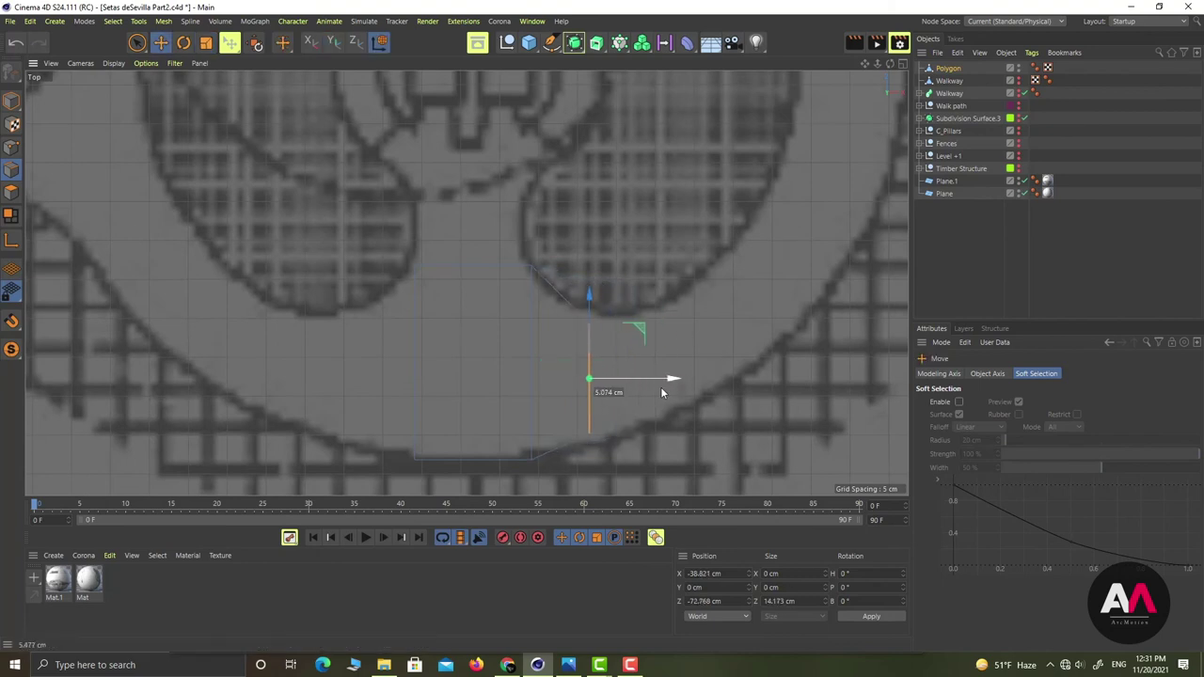
key(t)
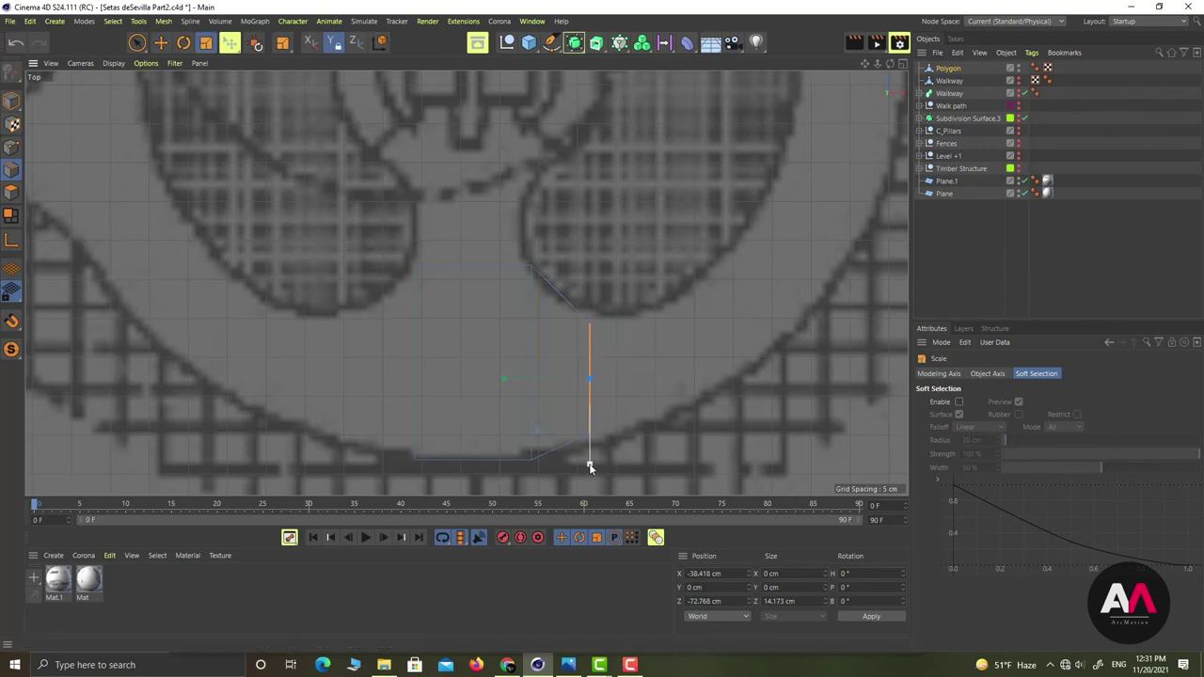
drag(591, 462, 590, 476)
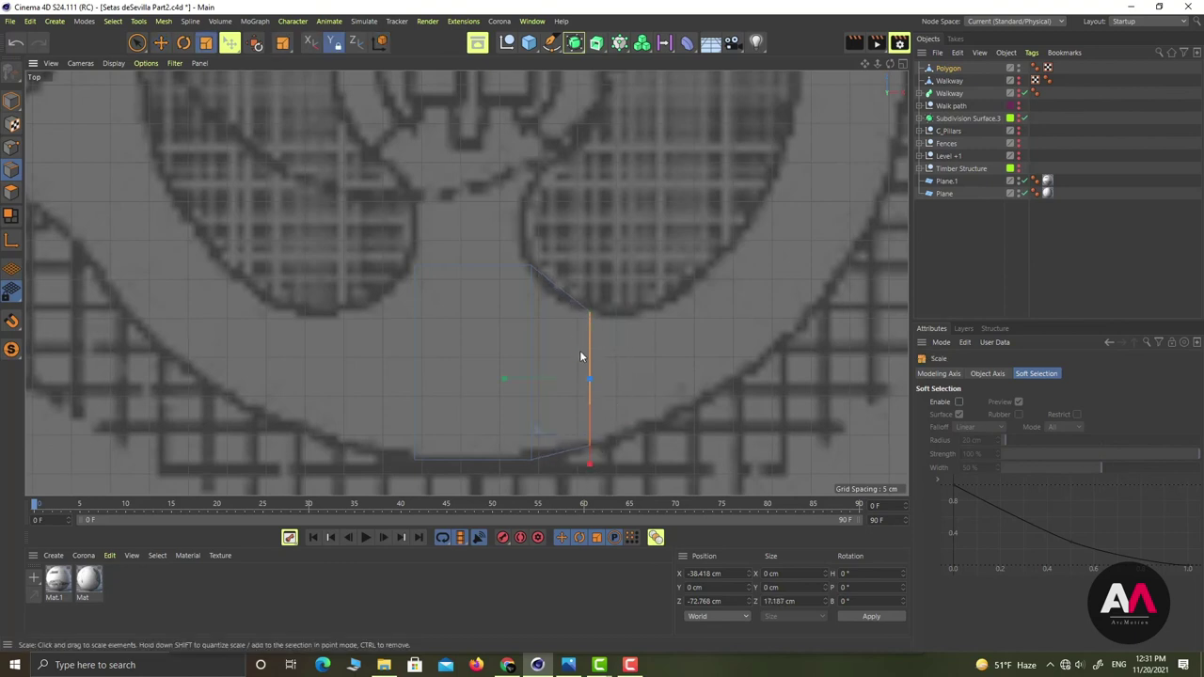
Extrude the edge twice along the walkway's curve below the oval opening to about X -18.5 cm, rotating it across the path
key(e)
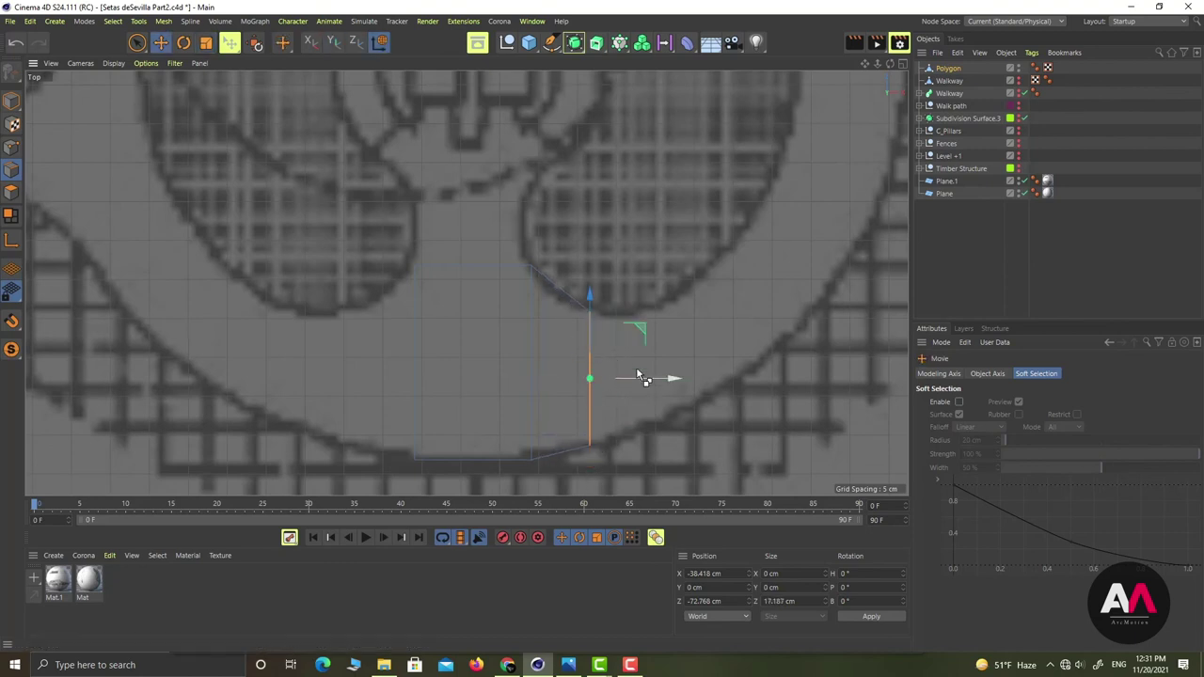
drag(640, 330, 715, 320)
key(r)
mouse_move(696, 412)
mouse_down()
mouse_move(719, 400)
mouse_move(709, 449)
mouse_move(694, 426)
mouse_up()
key(t)
key(e)
drag(717, 318, 796, 257)
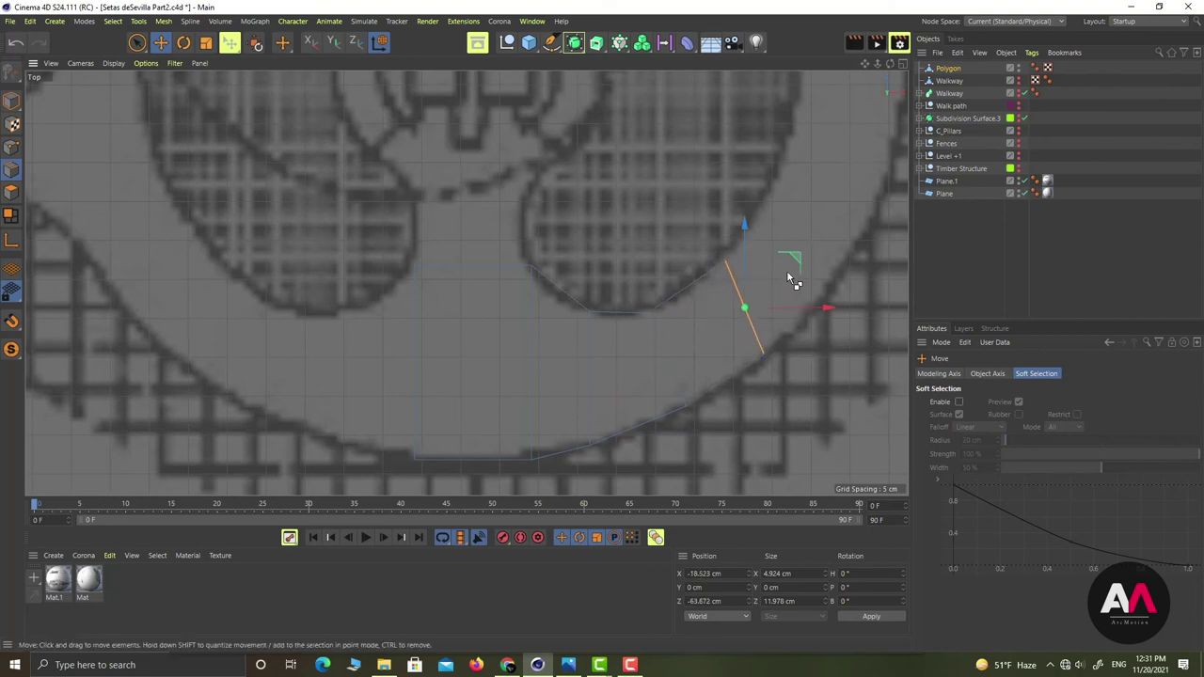
Rotate the edge, extrude it up the curve to about X -10.5, Z -53.6 cm, and angle it to follow the bend
key(r)
drag(786, 339, 809, 327)
key(e)
drag(800, 263, 854, 187)
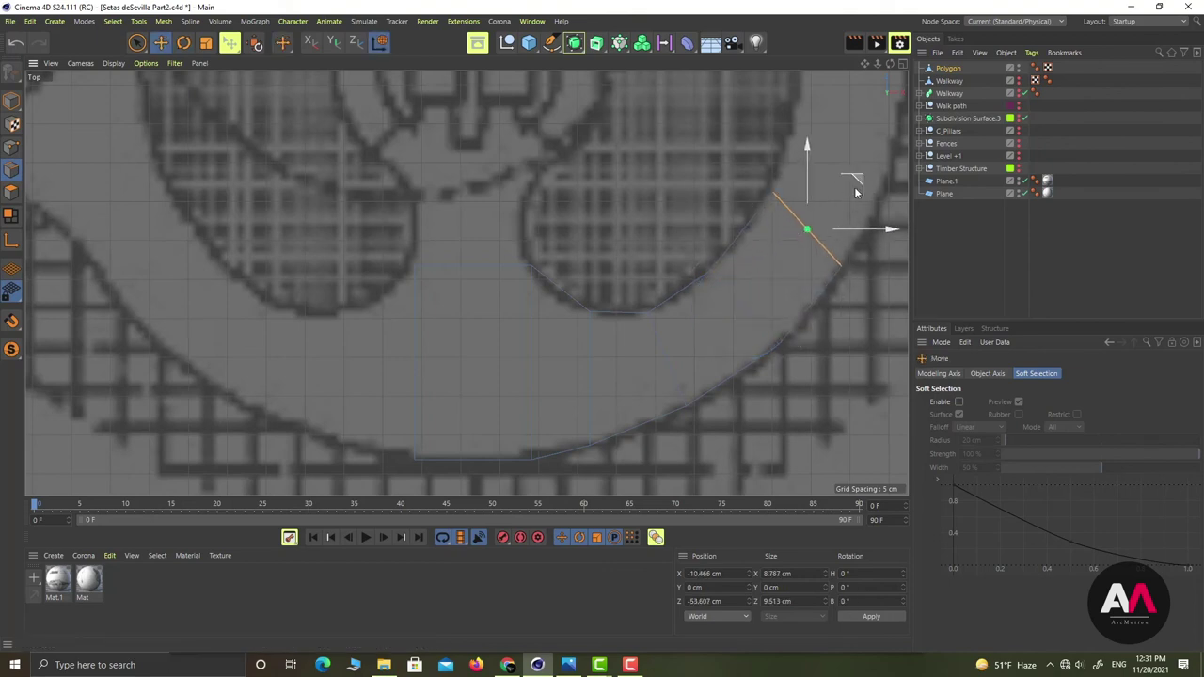
key(r)
drag(831, 292, 867, 245)
Extrude the edge twice beside the central pillar to about X -4.9, Z -24.3 cm, rotating it nearly level across the walkway
alt+middle_drag(748, 202, 620, 324)
key(e)
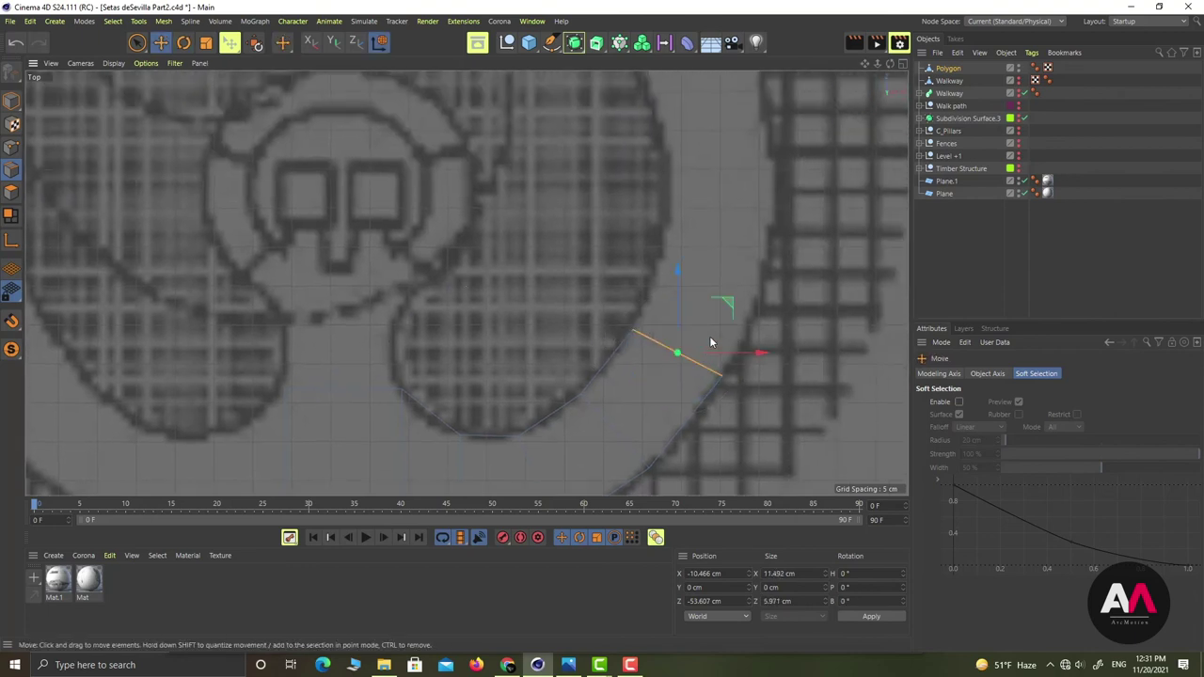
drag(733, 309, 772, 202)
key(r)
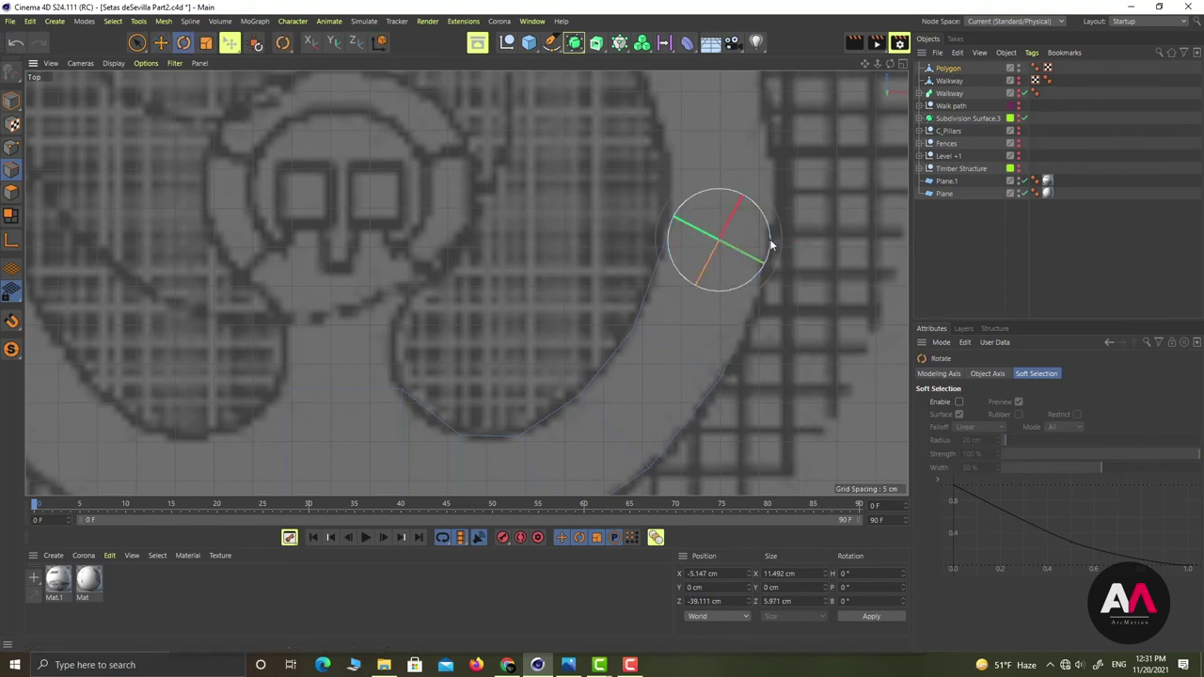
drag(771, 247, 772, 77)
key(e)
alt+middle_drag(721, 158, 677, 357)
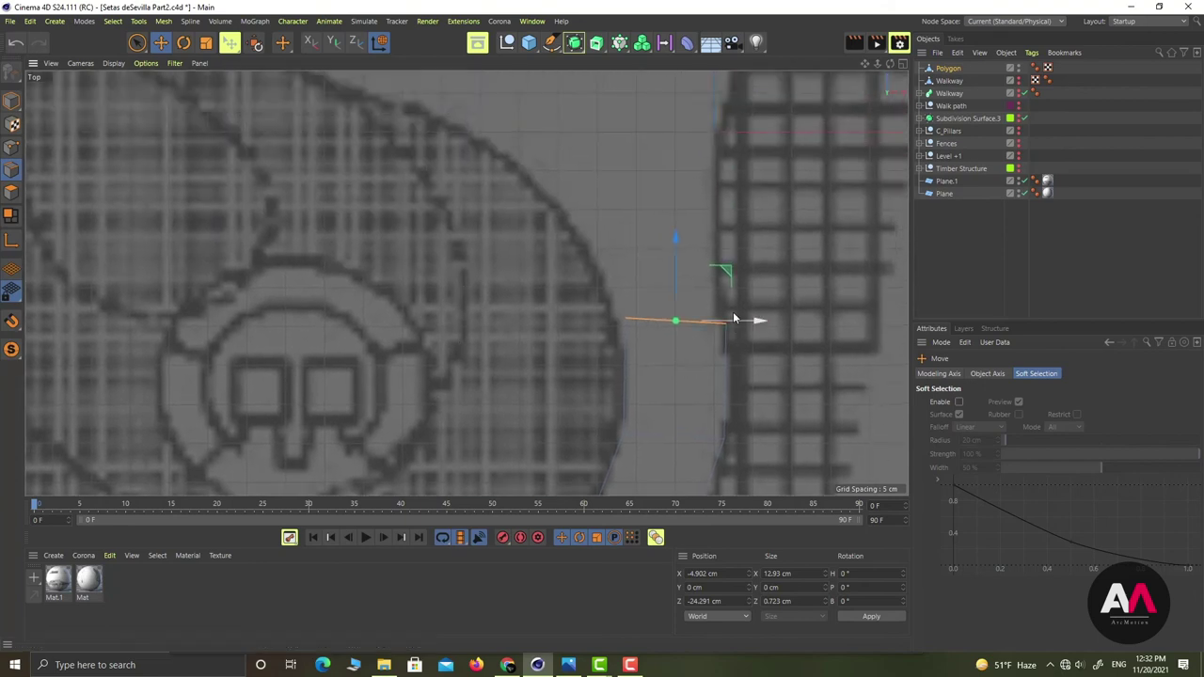
Rotate the edge, extrude it to about X -8.4, Z -10.5 cm, and scale it to the widening walkway
key(r)
drag(716, 290, 767, 191)
key(e)
key(t)
alt+middle_drag(615, 175, 611, 238)
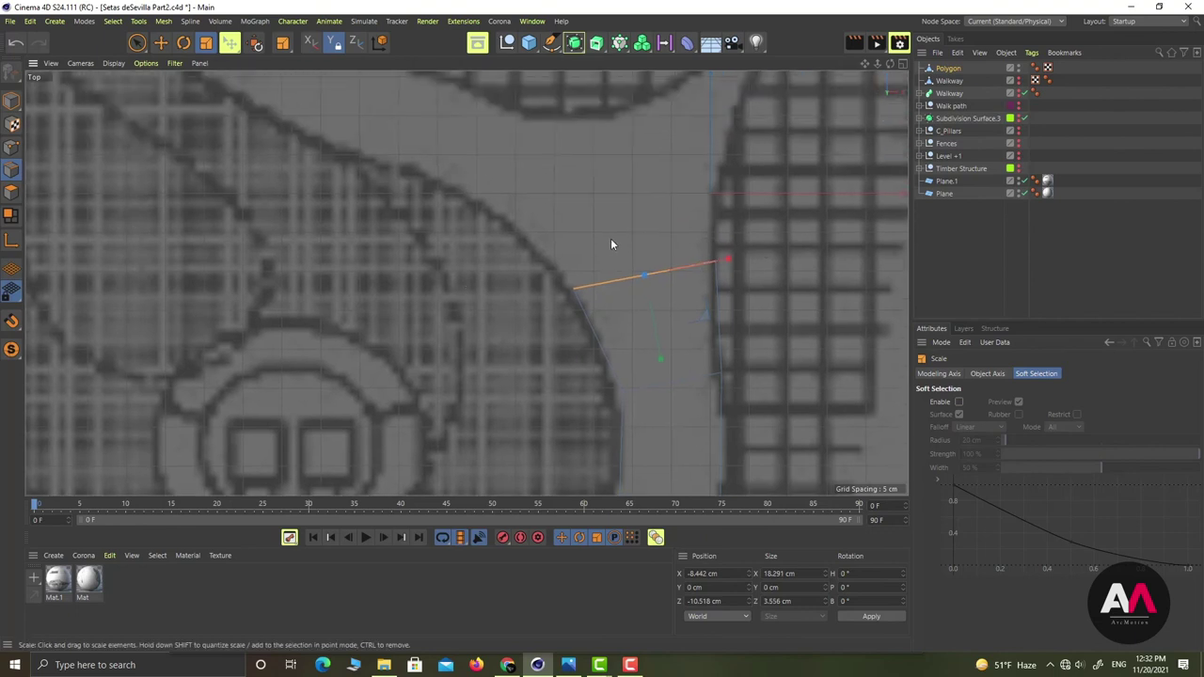
Extrude the edge toward the junction at about X -12.3, Z -0.6 cm and scale it to the walkway's width
key(e)
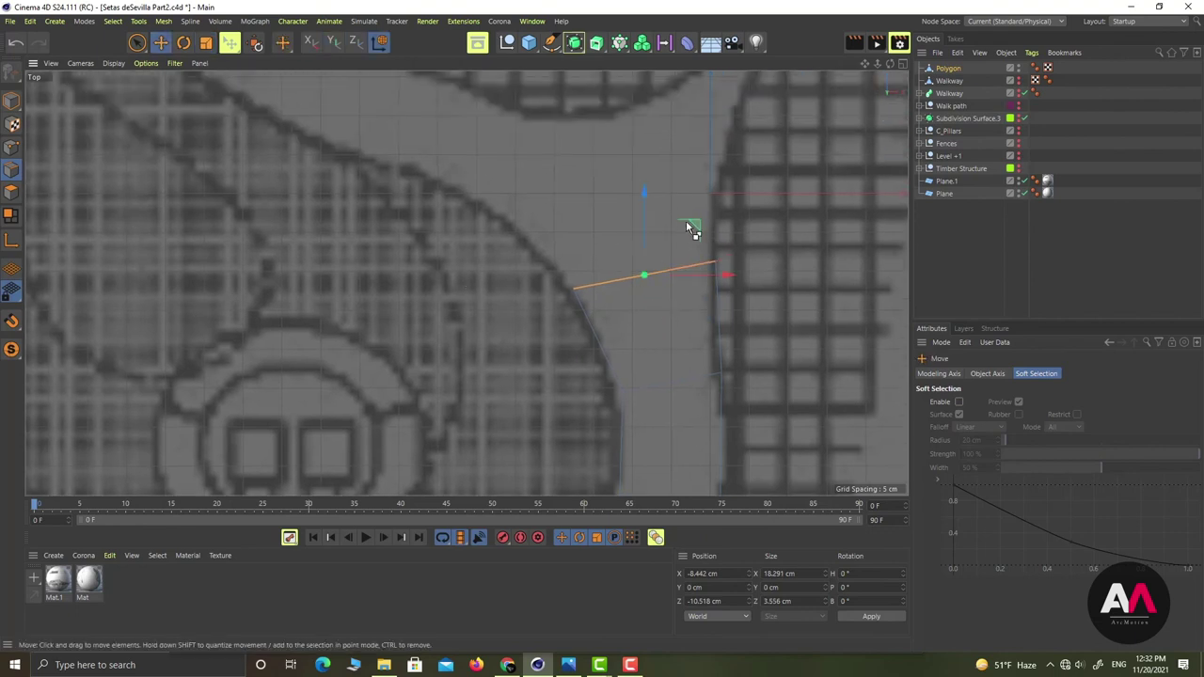
drag(693, 225, 670, 140)
key(t)
drag(707, 179, 664, 150)
key(e)
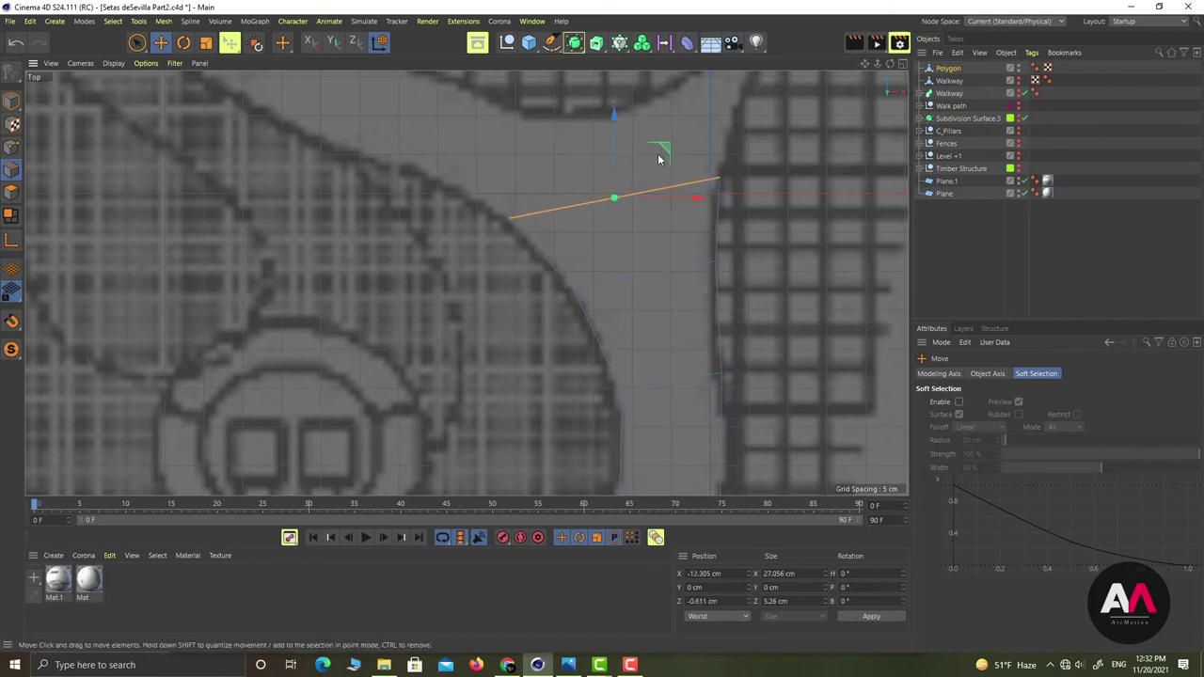
Extrude the edge to the junction's upper rim and fit its end points at about X -11.5, Z 10.4 and X -19.1, Z 9.9 cm
alt+middle_drag(663, 153, 649, 244)
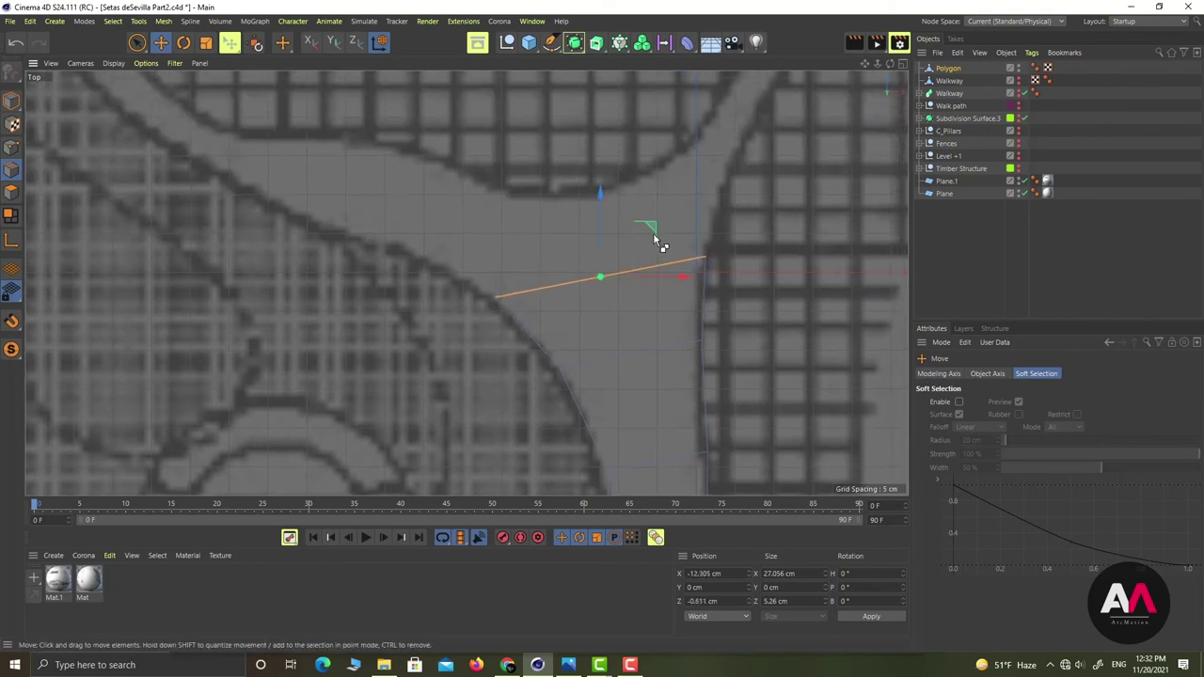
drag(650, 226, 640, 147)
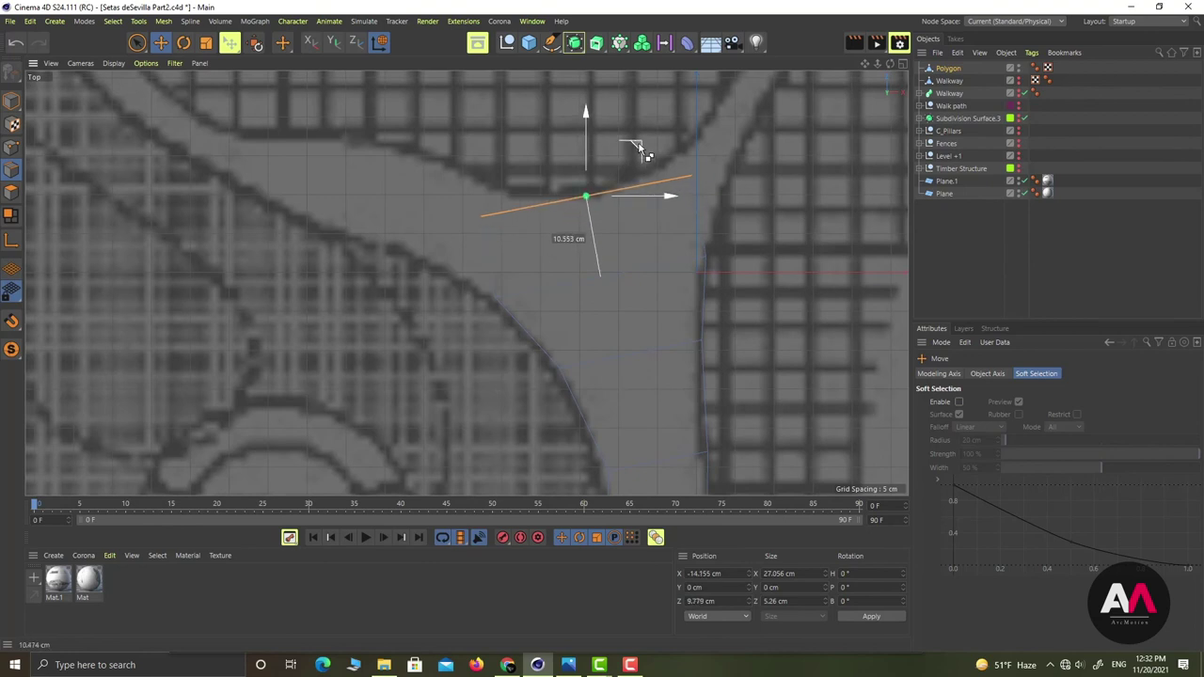
click(12, 147)
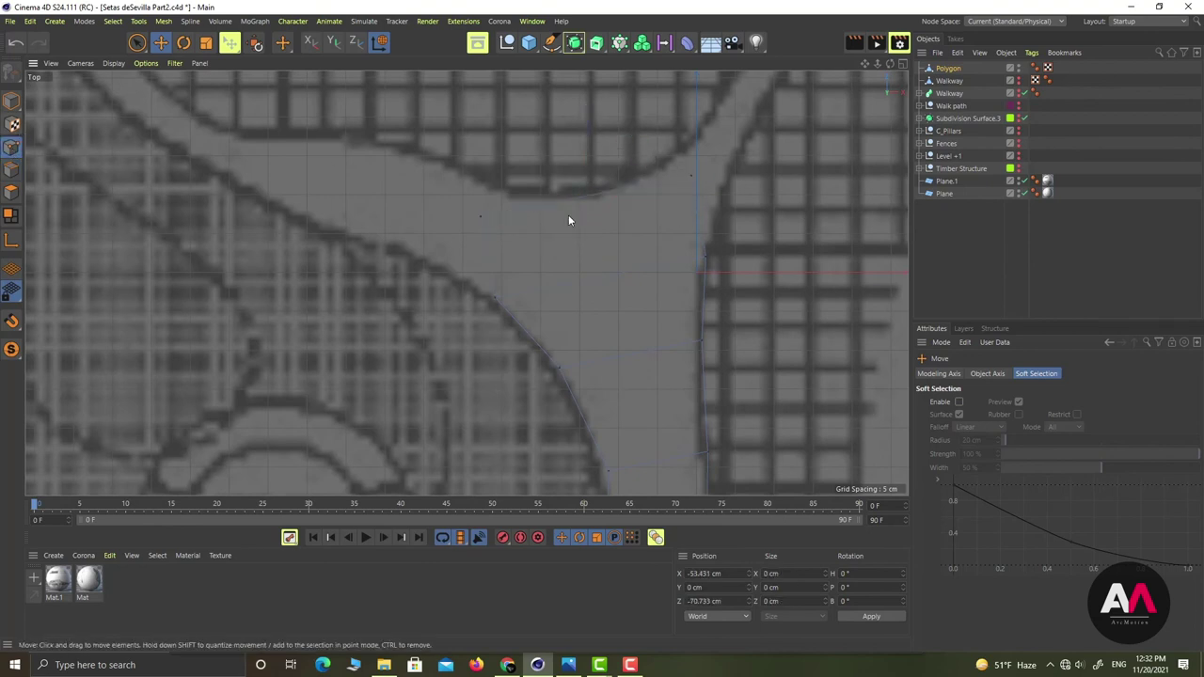
alt+right_drag(656, 150, 683, 158)
click(703, 184)
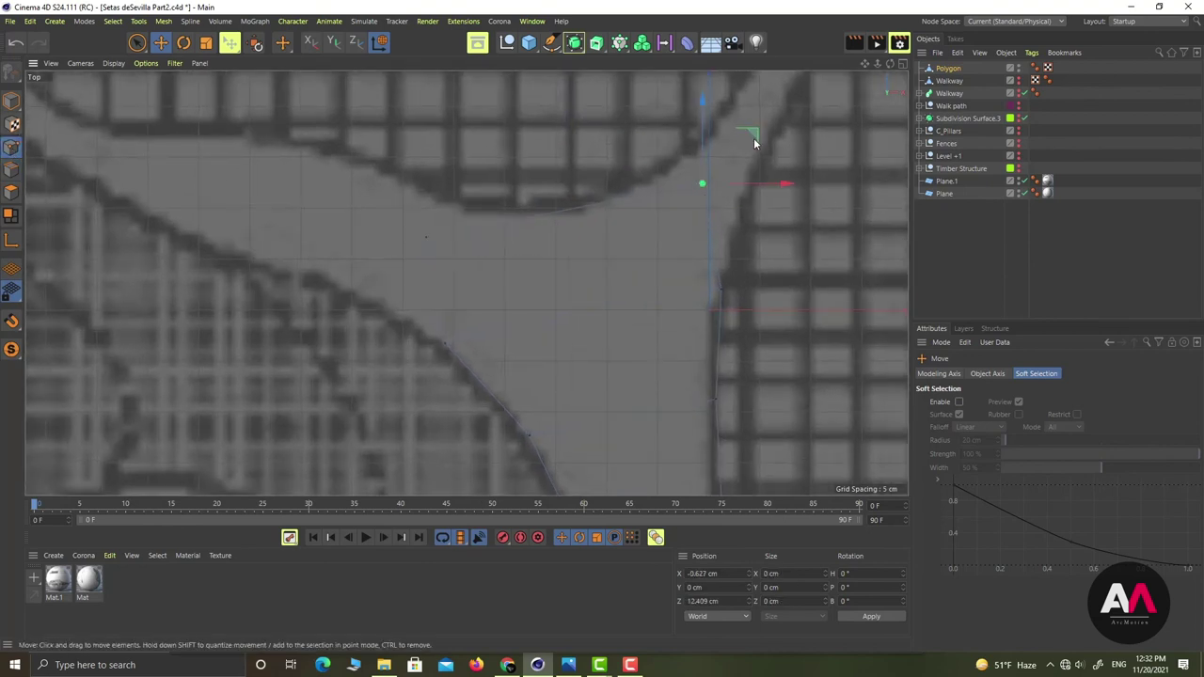
drag(754, 133, 771, 209)
click(14, 45)
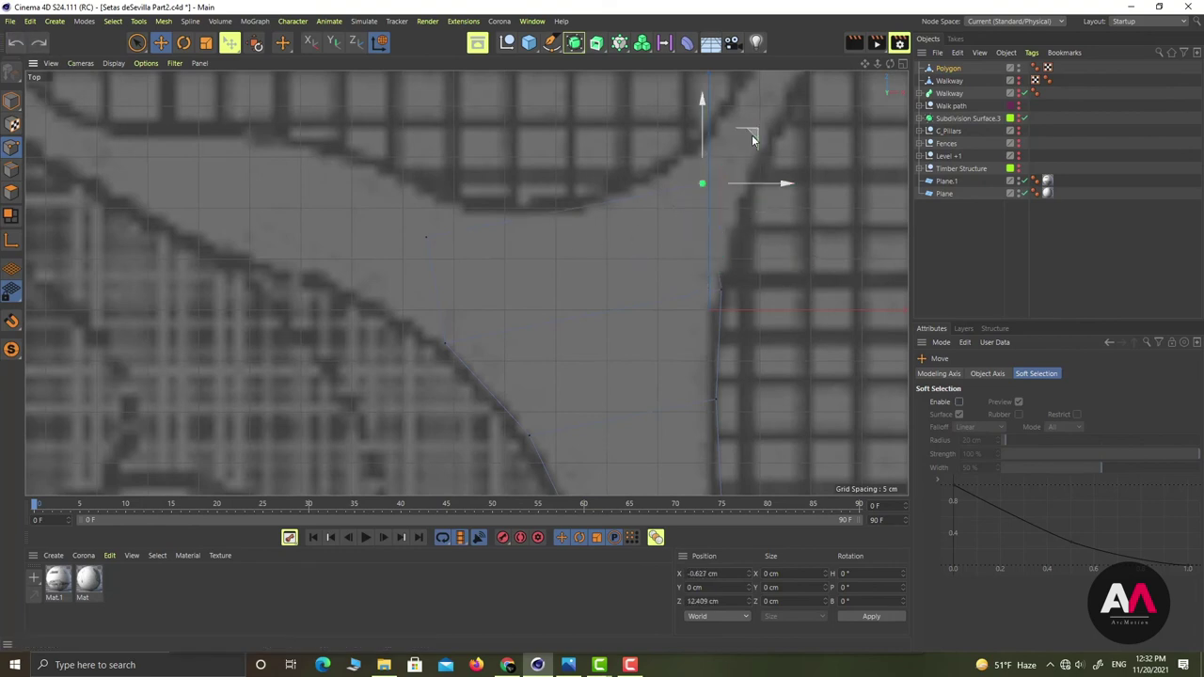
drag(752, 133, 642, 160)
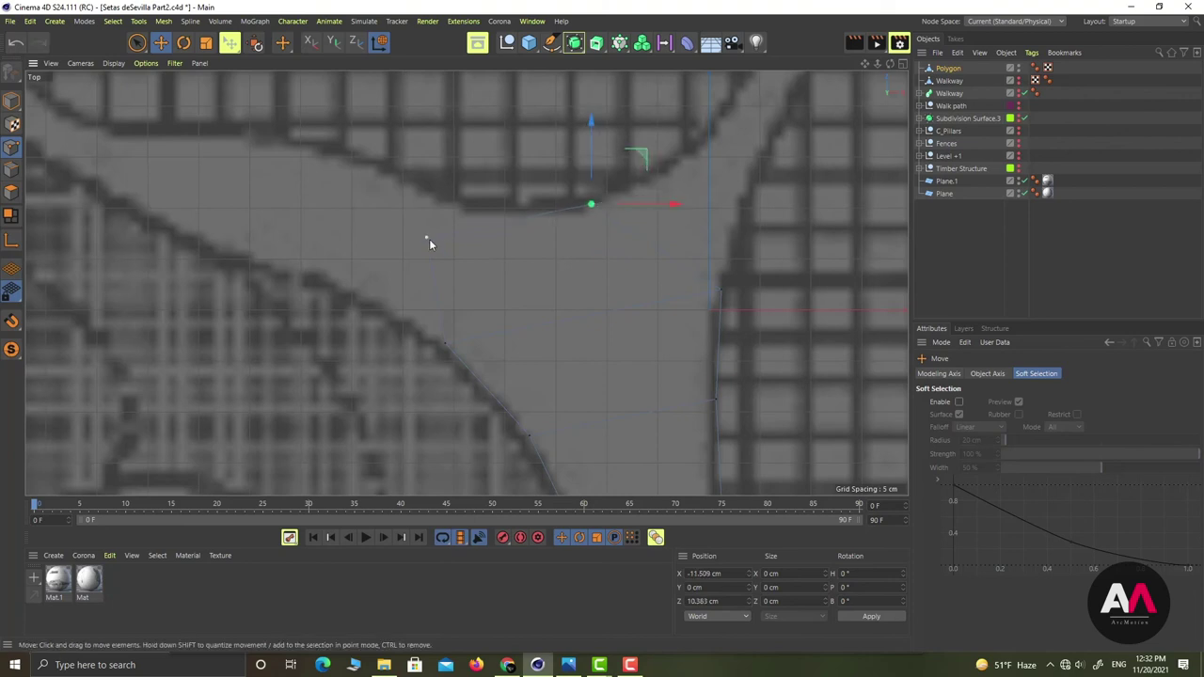
click(428, 239)
drag(472, 188, 578, 186)
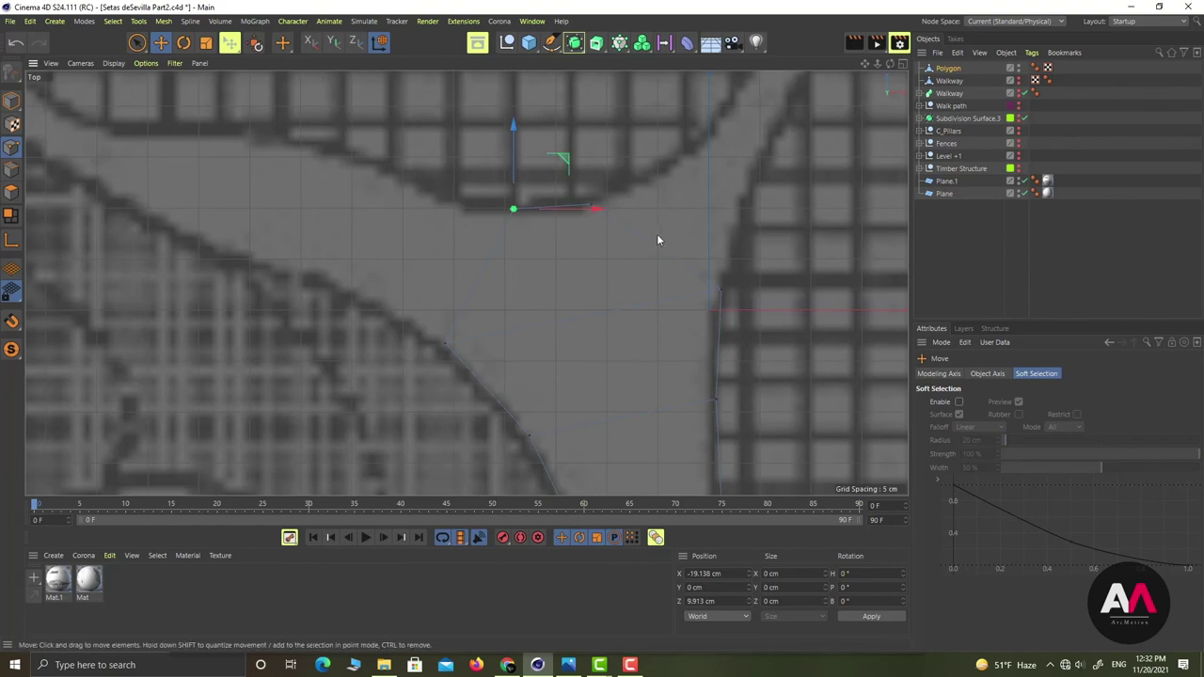
Extrude the junction's left edge to about X -33.1, Z 7.6 cm and shorten it to the branch's width
click(11, 169)
click(485, 290)
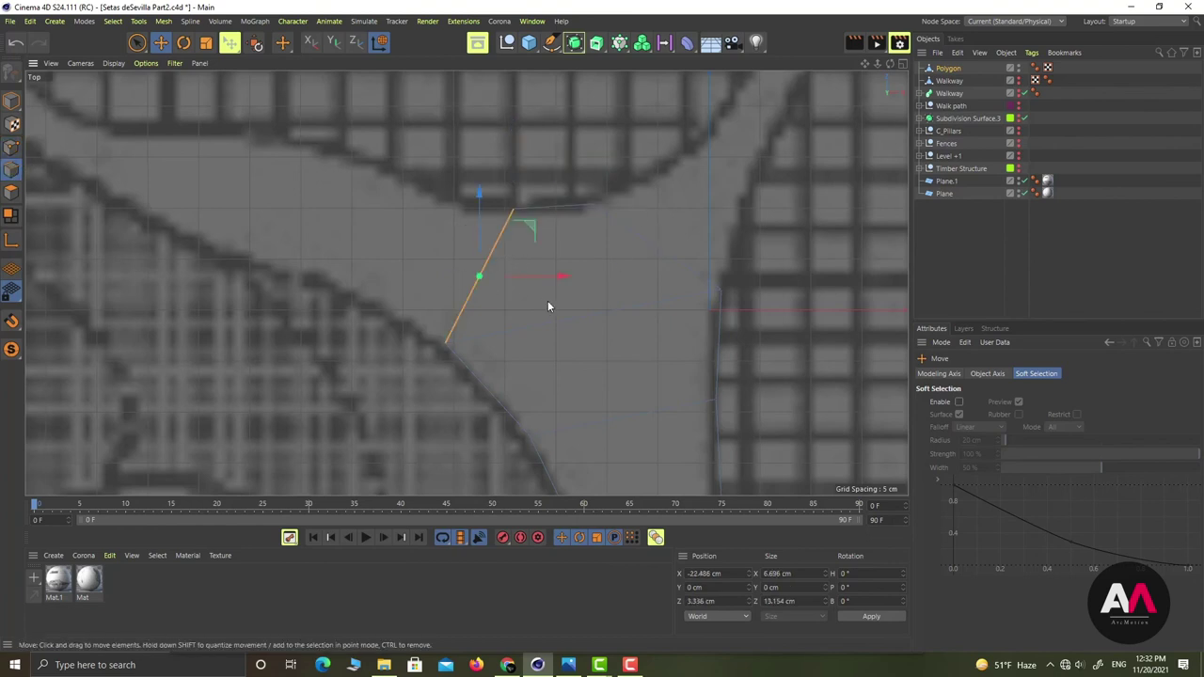
ctrl+drag(528, 227, 420, 183)
key(t)
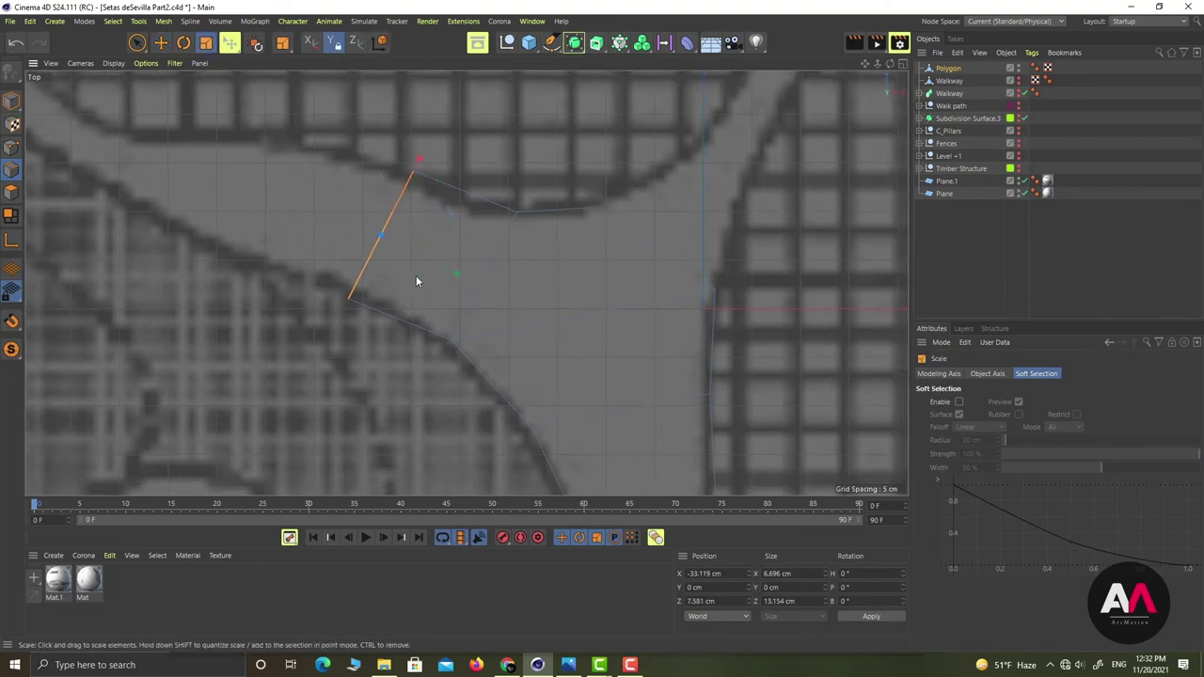
drag(420, 162, 411, 175)
Extrude the edge further along the narrowing branch to about X -42.3, Z 10.9 cm and angle it across the path
alt+middle_drag(295, 248, 356, 267)
key(e)
drag(470, 220, 373, 207)
key(r)
scroll(565, 256, down, 5)
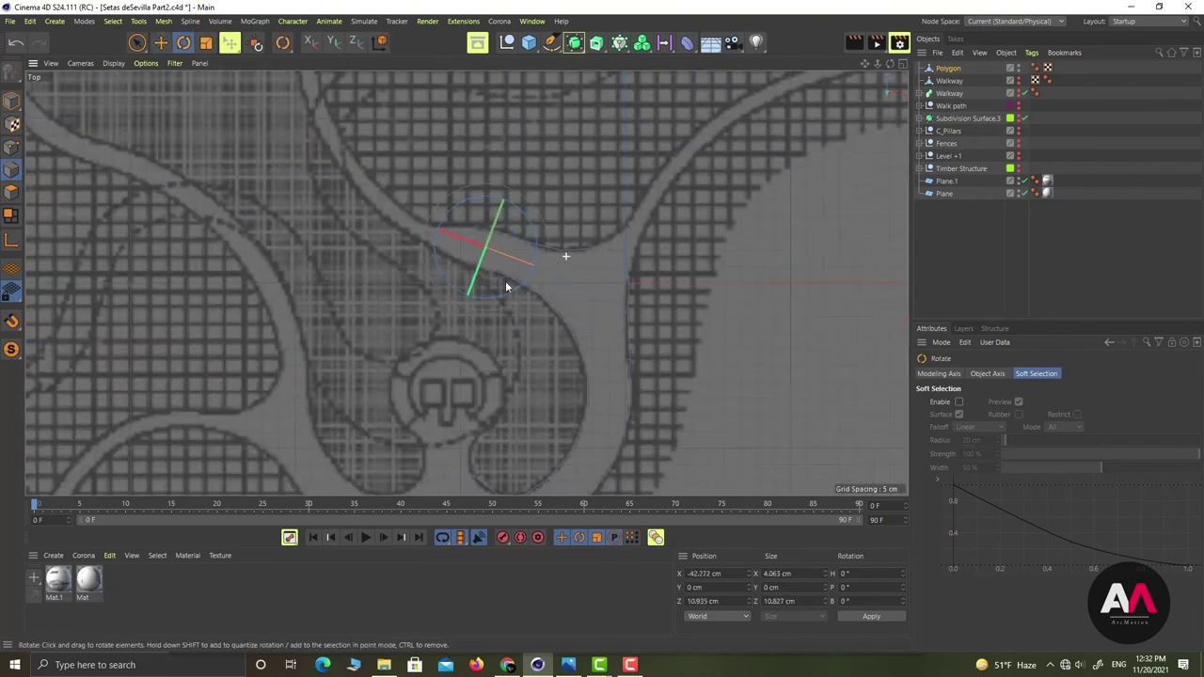
alt+middle_drag(414, 197, 431, 224)
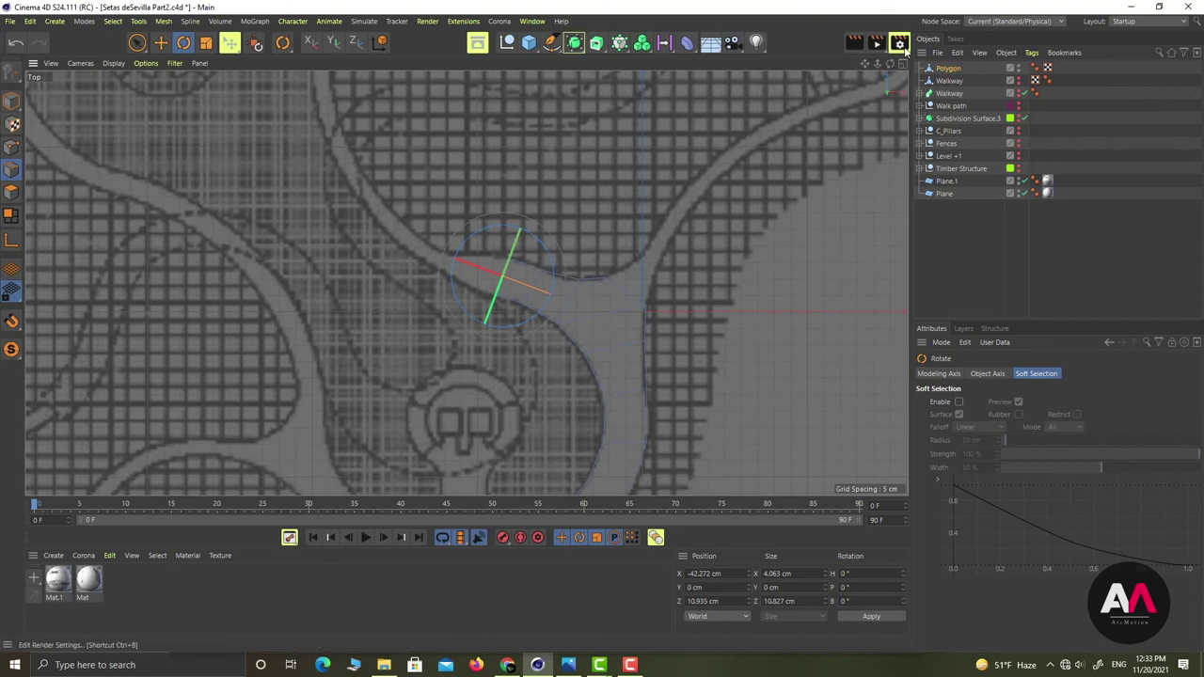
Switch to a maximized Perspective view framed on the traced strip around the central pillar
click(903, 64)
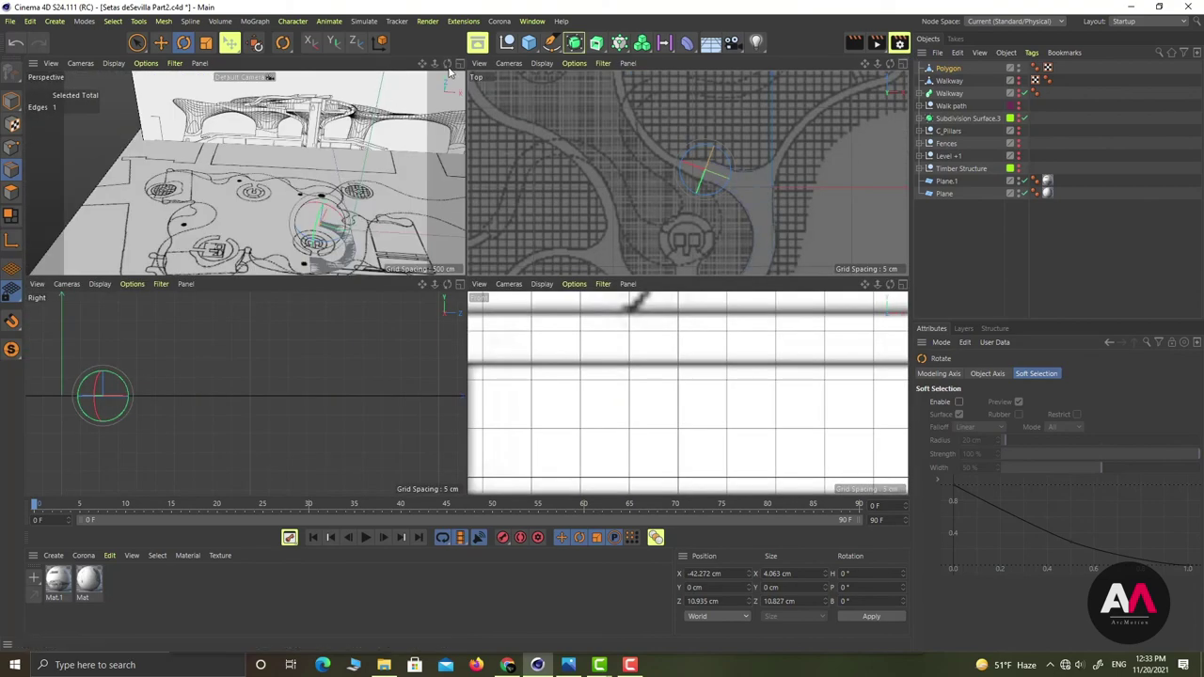
click(460, 64)
scroll(552, 310, down, 3)
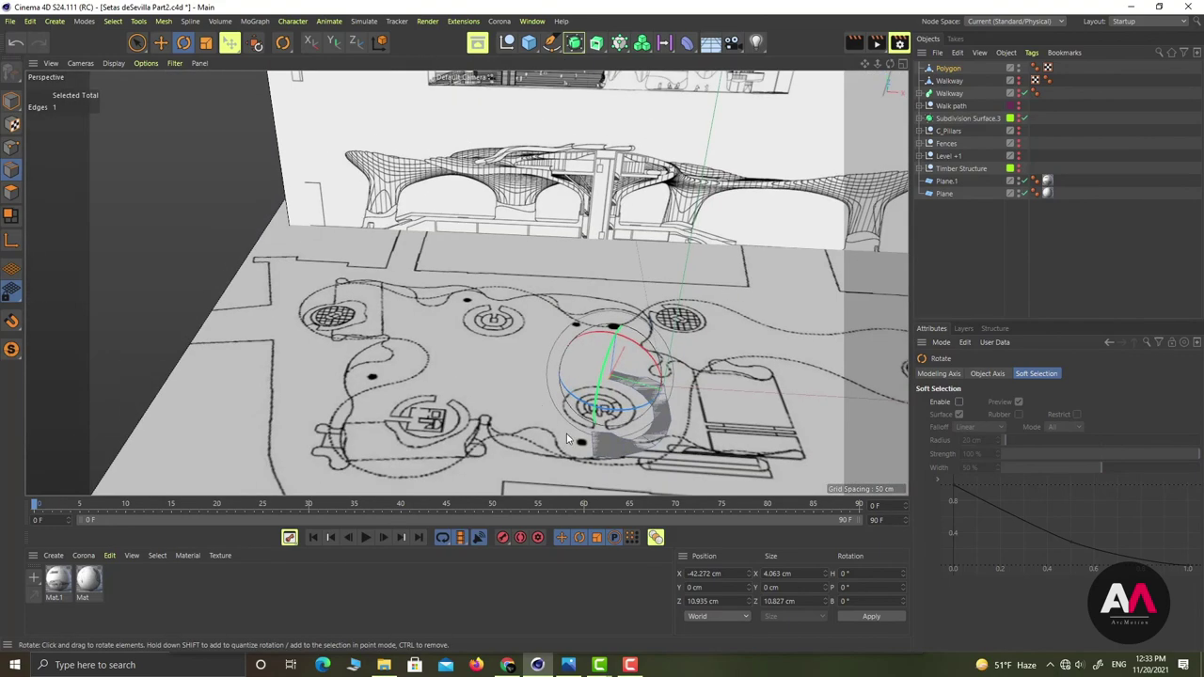
alt+middle_drag(582, 418, 554, 341)
scroll(553, 341, up, 7)
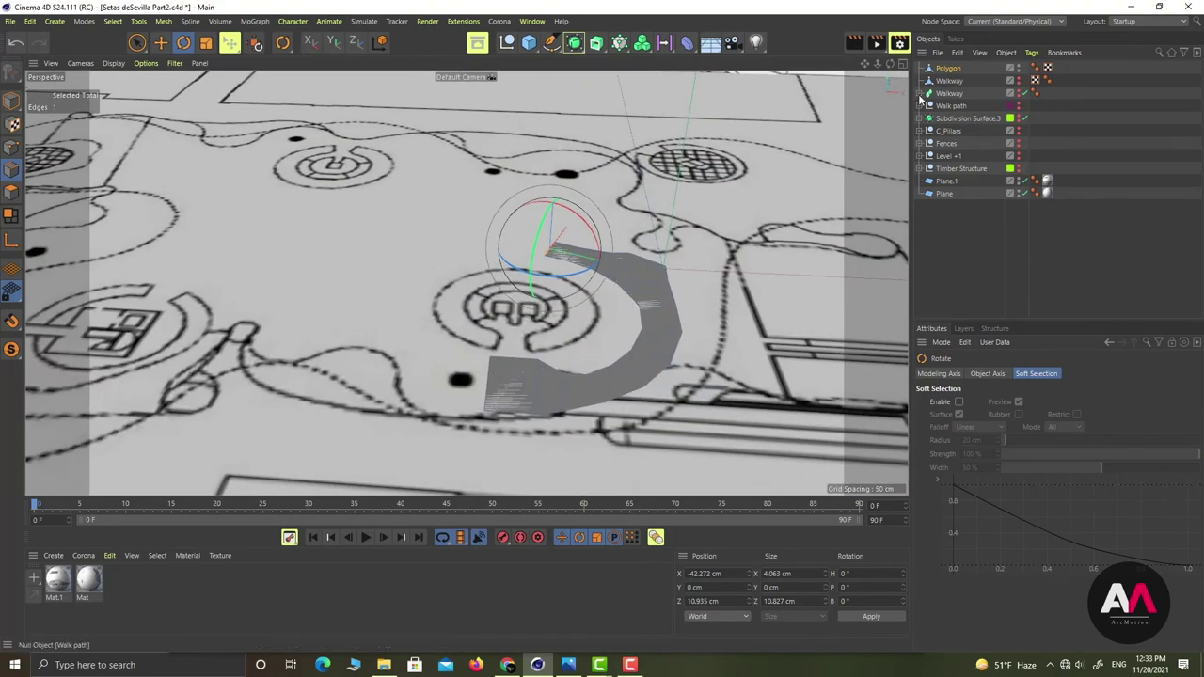
Raise the whole Polygon object above the floor plan to about Y 4.2 cm
click(950, 69)
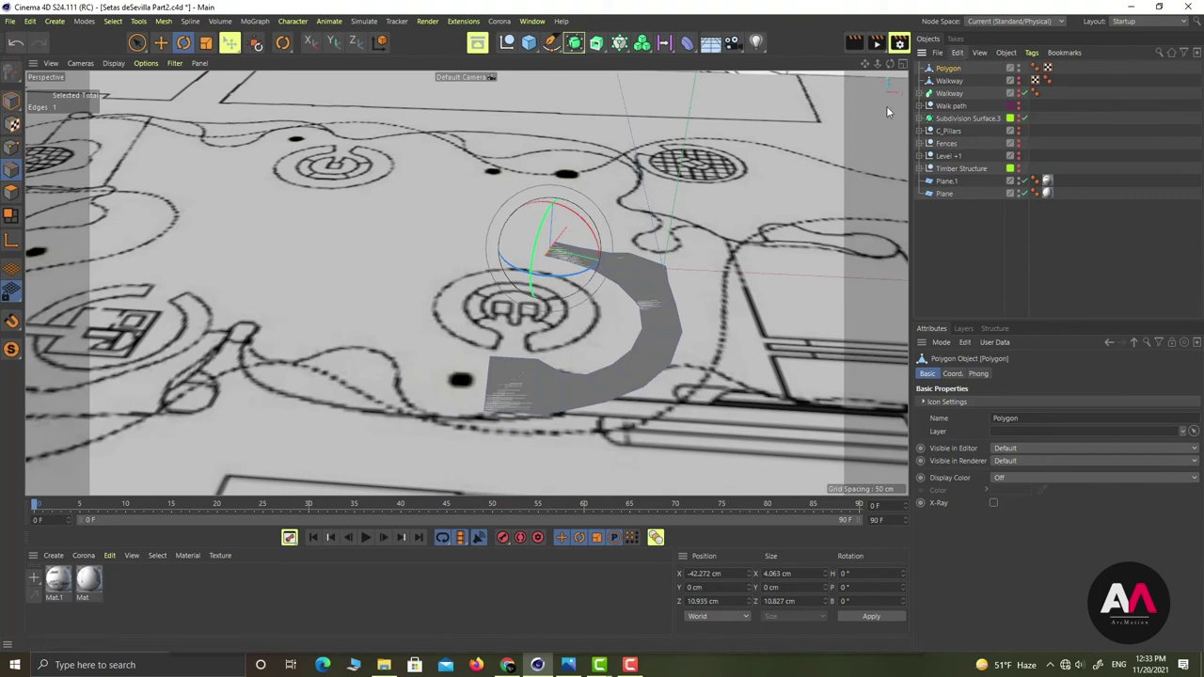
click(12, 123)
key(e)
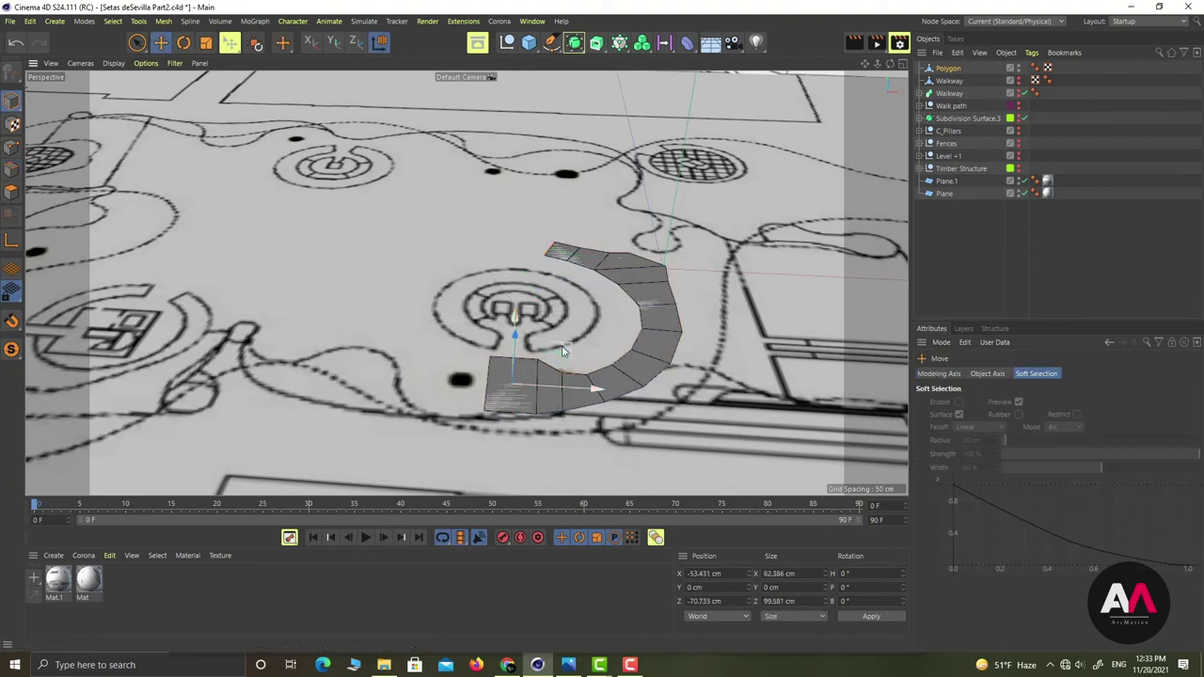
alt+drag(515, 355, 419, 346)
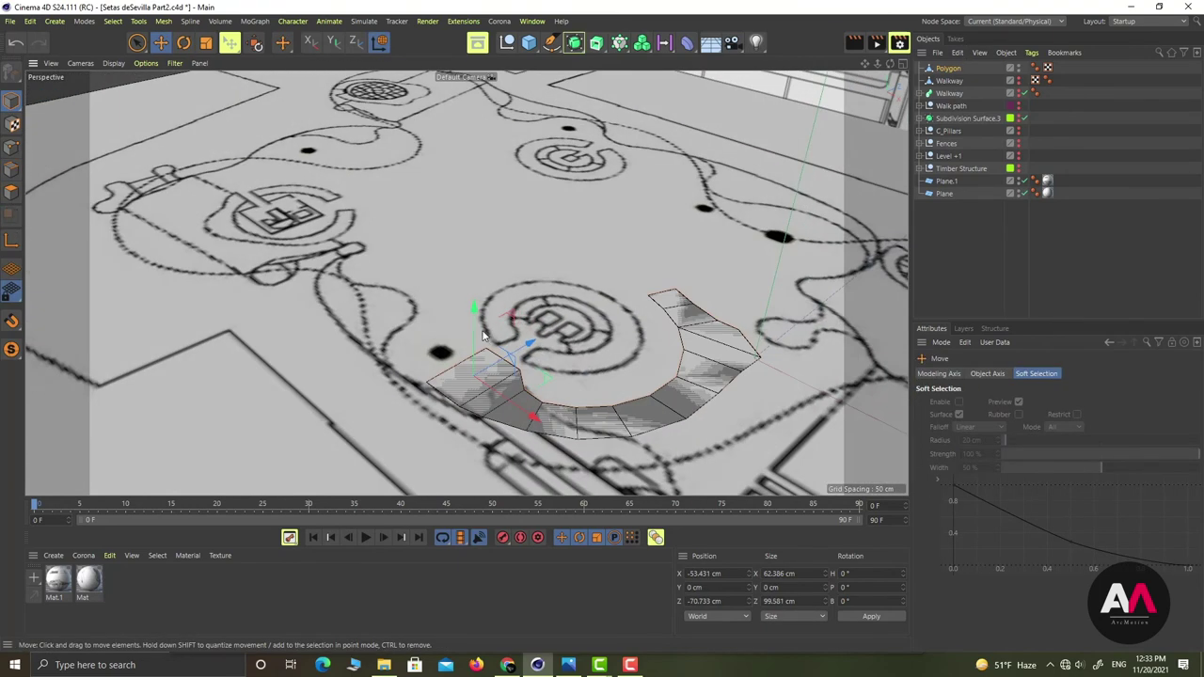
drag(475, 315, 474, 299)
scroll(551, 217, down, 2)
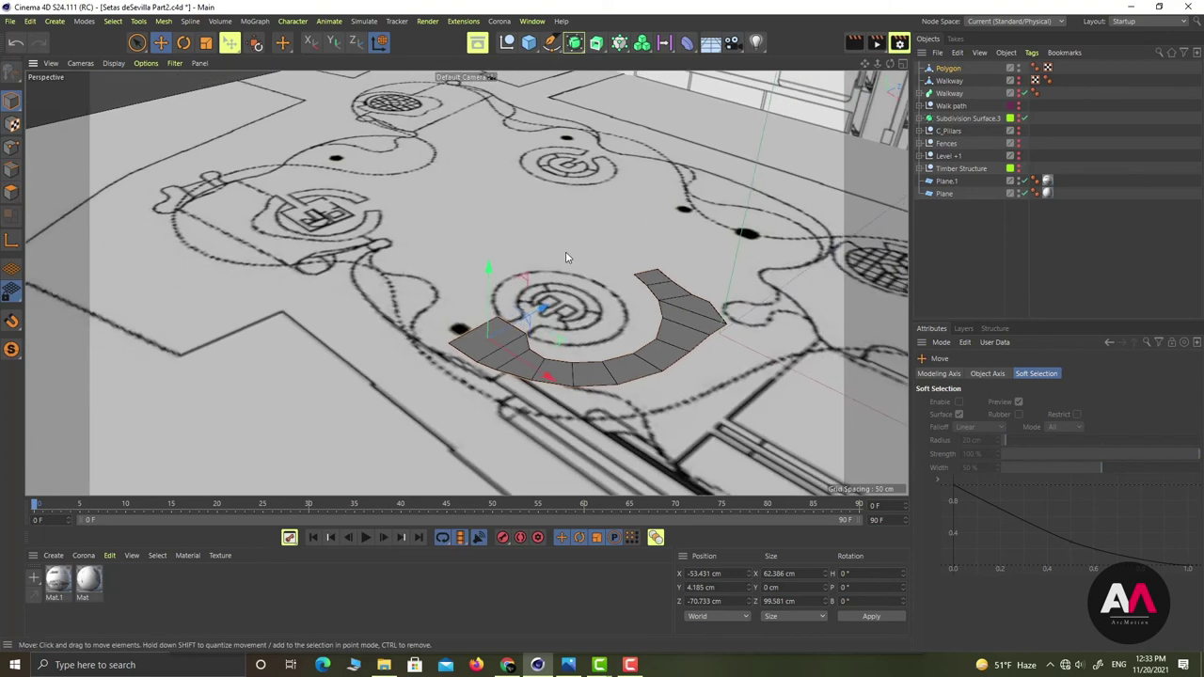
alt+drag(566, 256, 610, 262)
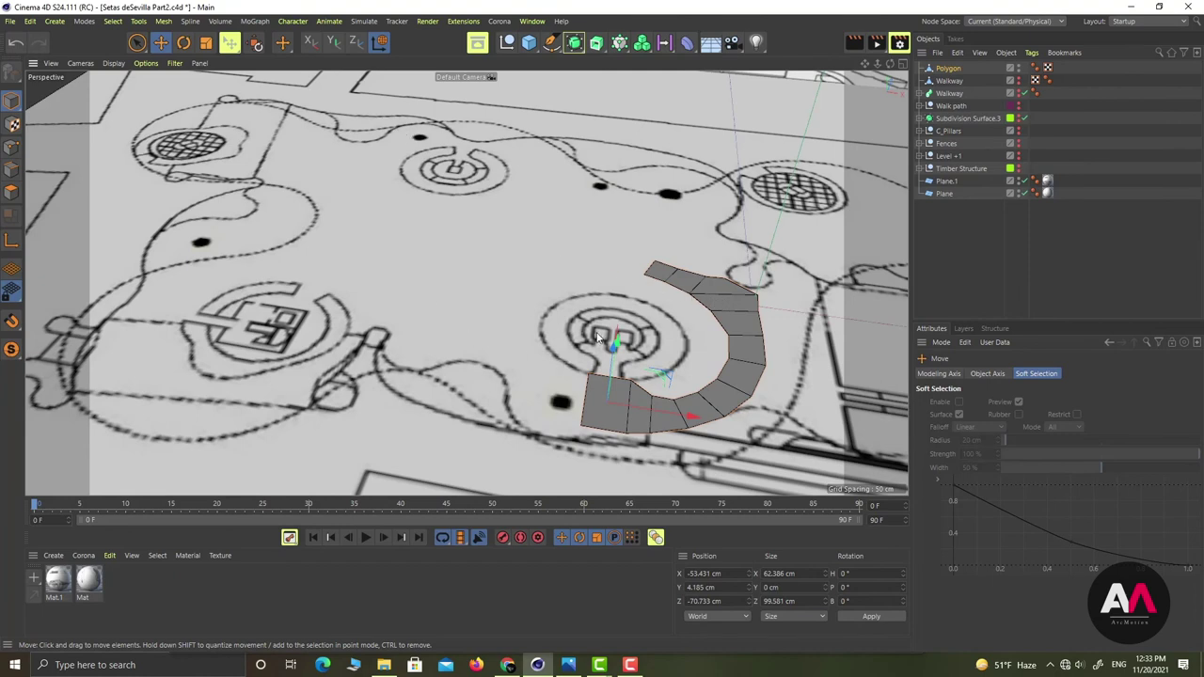
alt+drag(458, 283, 619, 352)
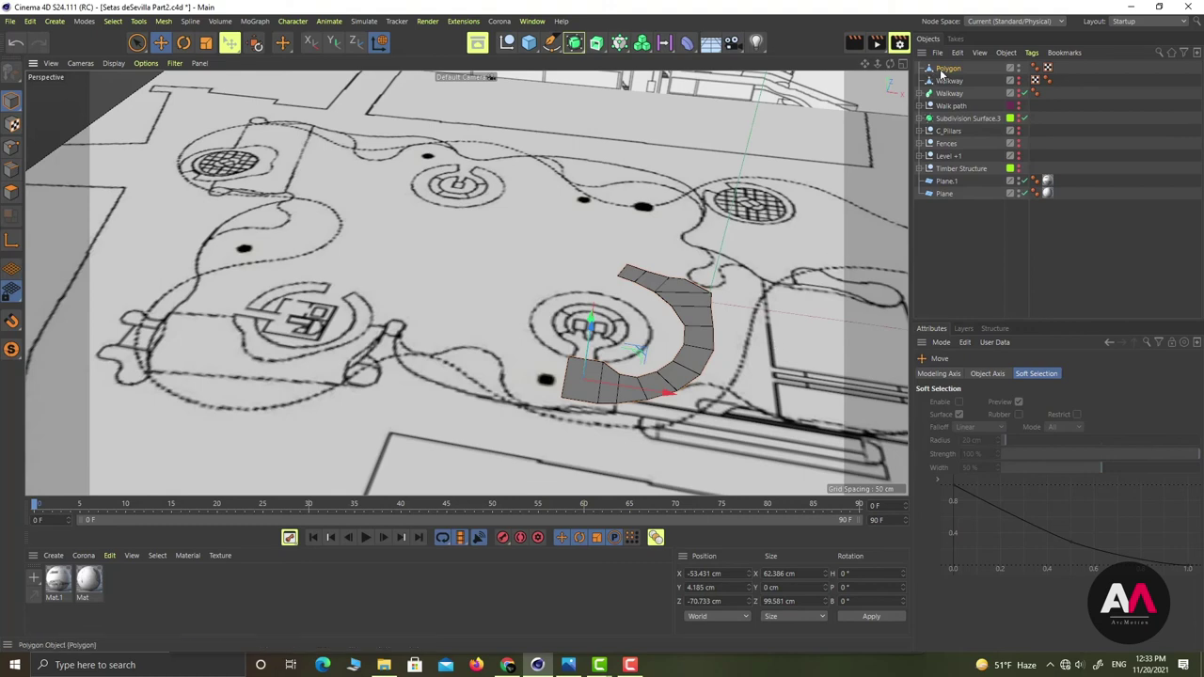
Delete the traced Polygon object and expand the Walk path group in the object hierarchy
click(948, 70)
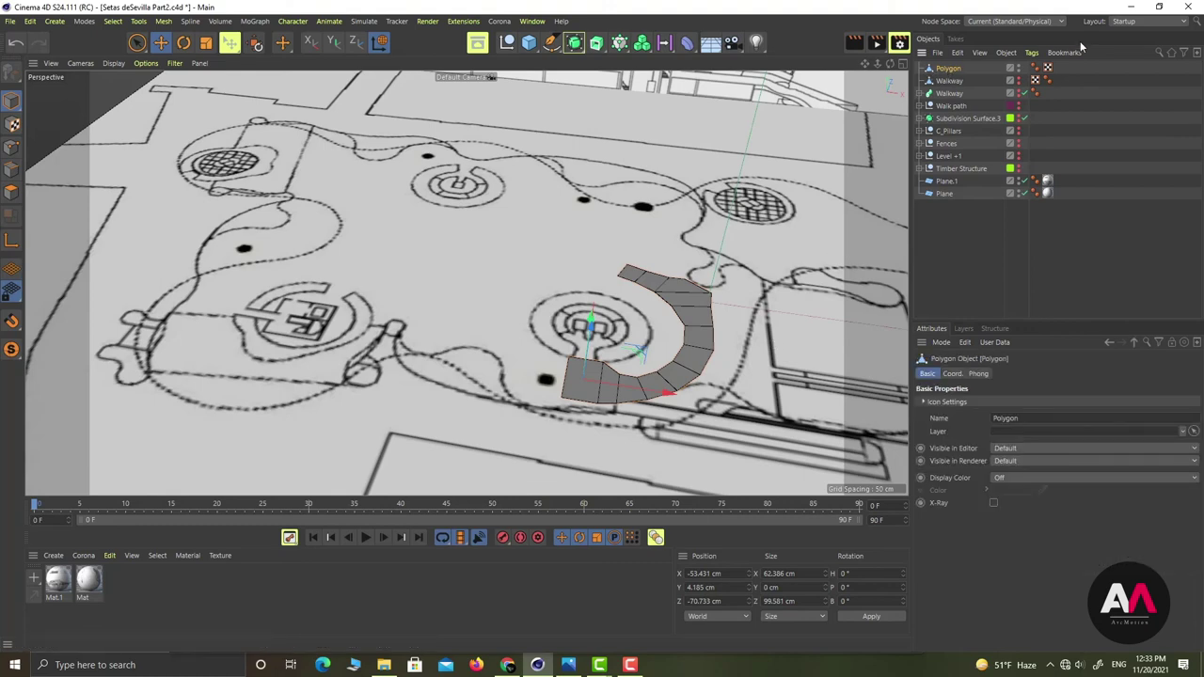
key(Delete)
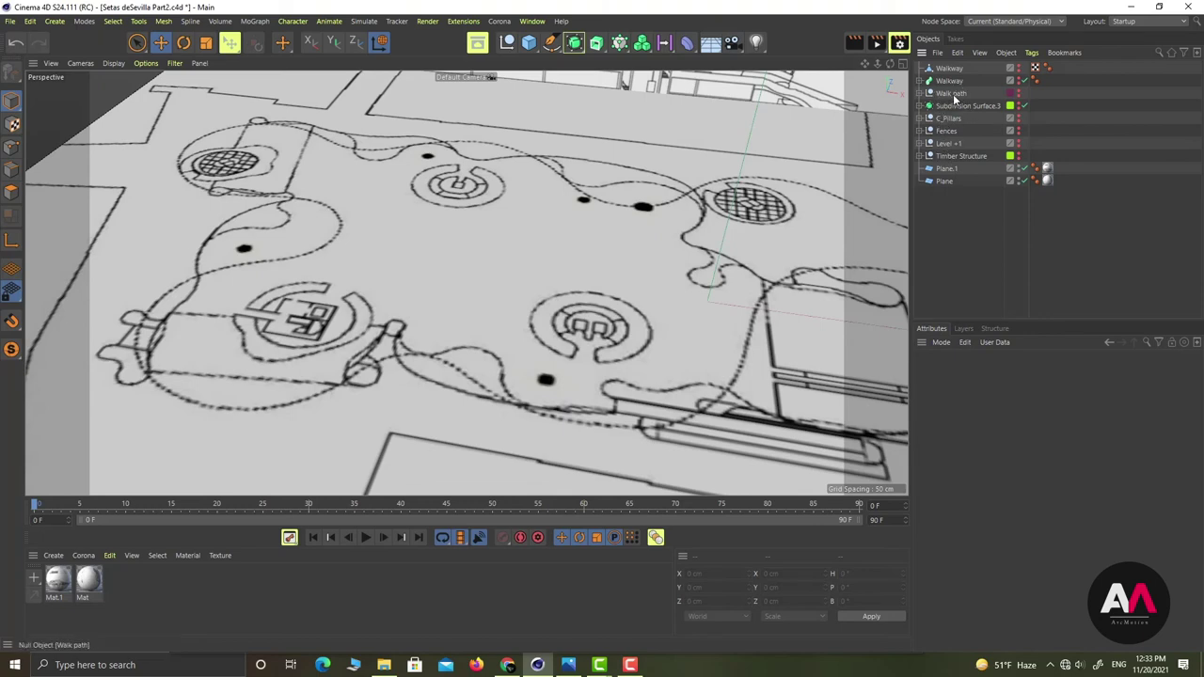
click(951, 94)
click(920, 93)
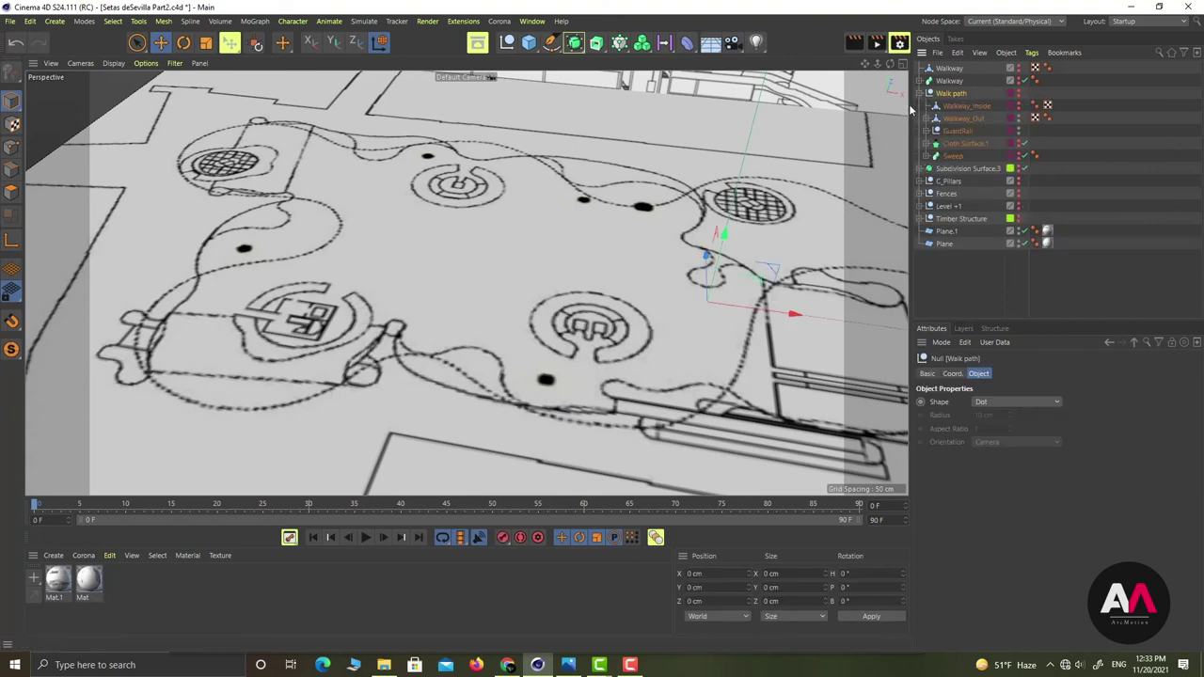
Copy Walkway_Inside out of the Walk path group to the top of the hierarchy, make the copy visible and collapse the group
click(967, 106)
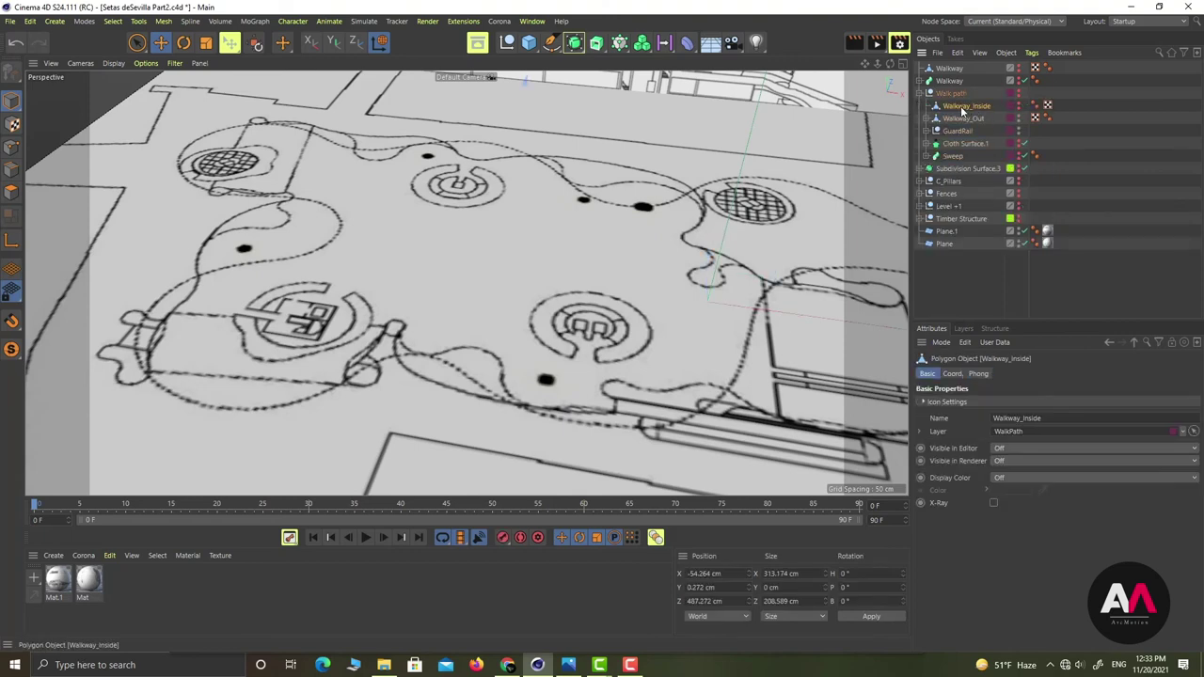
ctrl+drag(959, 100, 952, 64)
drag(952, 66, 953, 68)
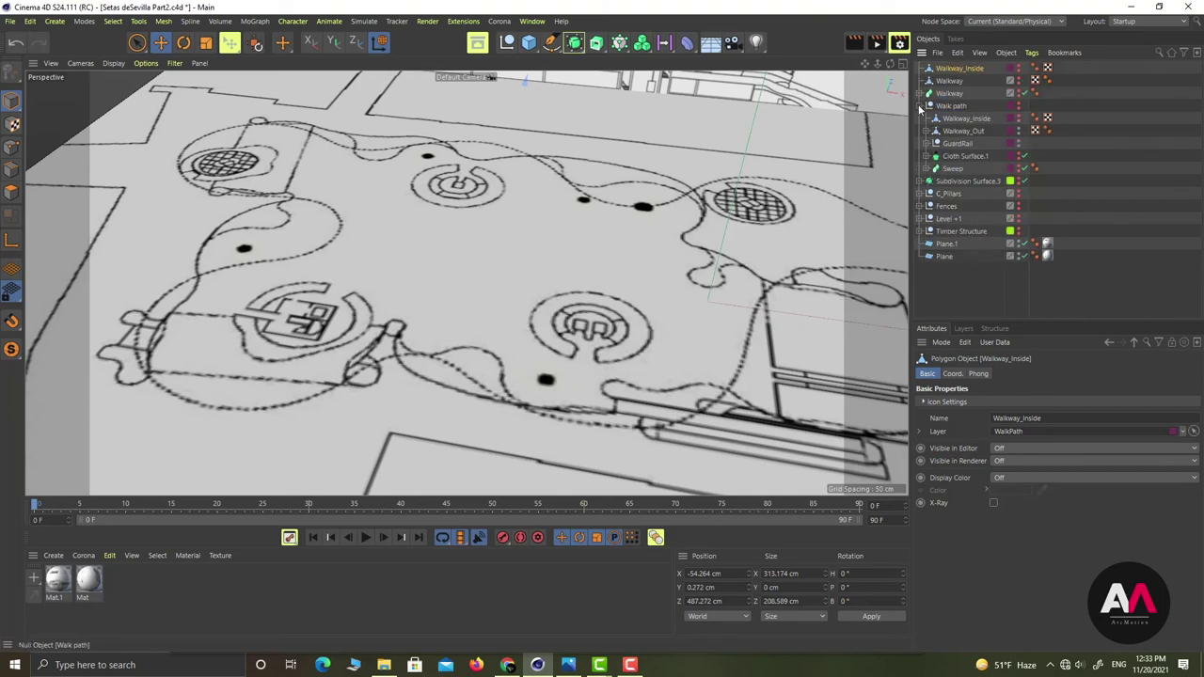
click(920, 107)
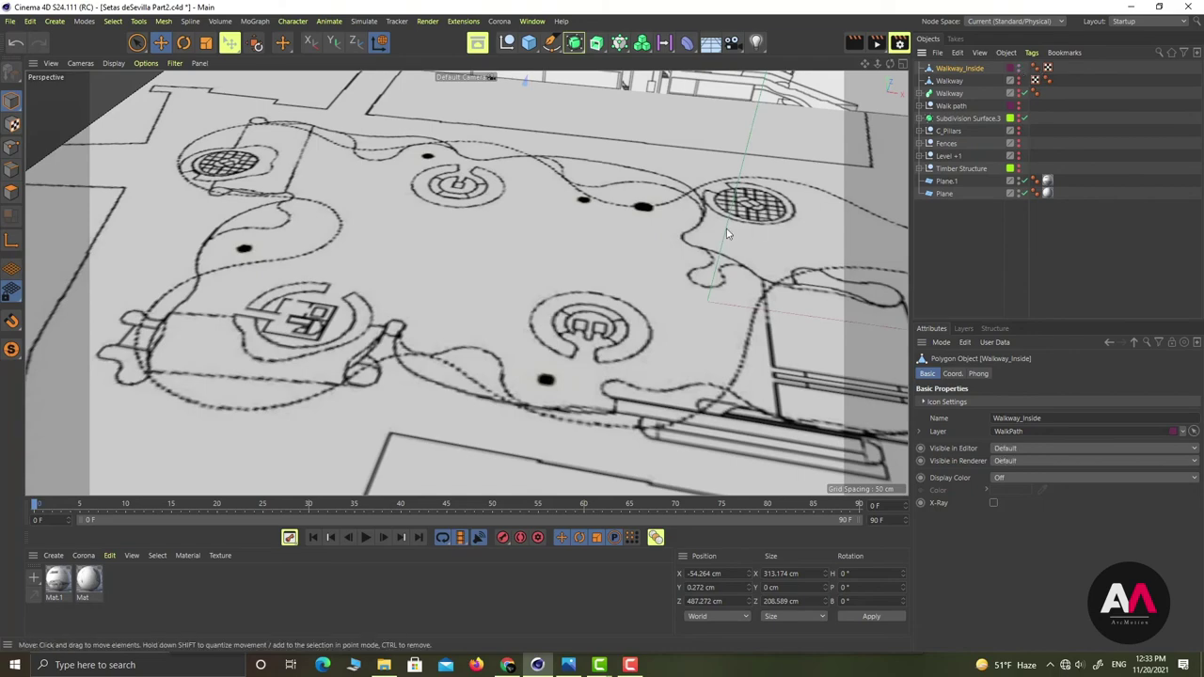
Examine the copied Walkway_Inside strip on the roof plan and its position relative to the elevation drawings from several angles
scroll(577, 279, down, 8)
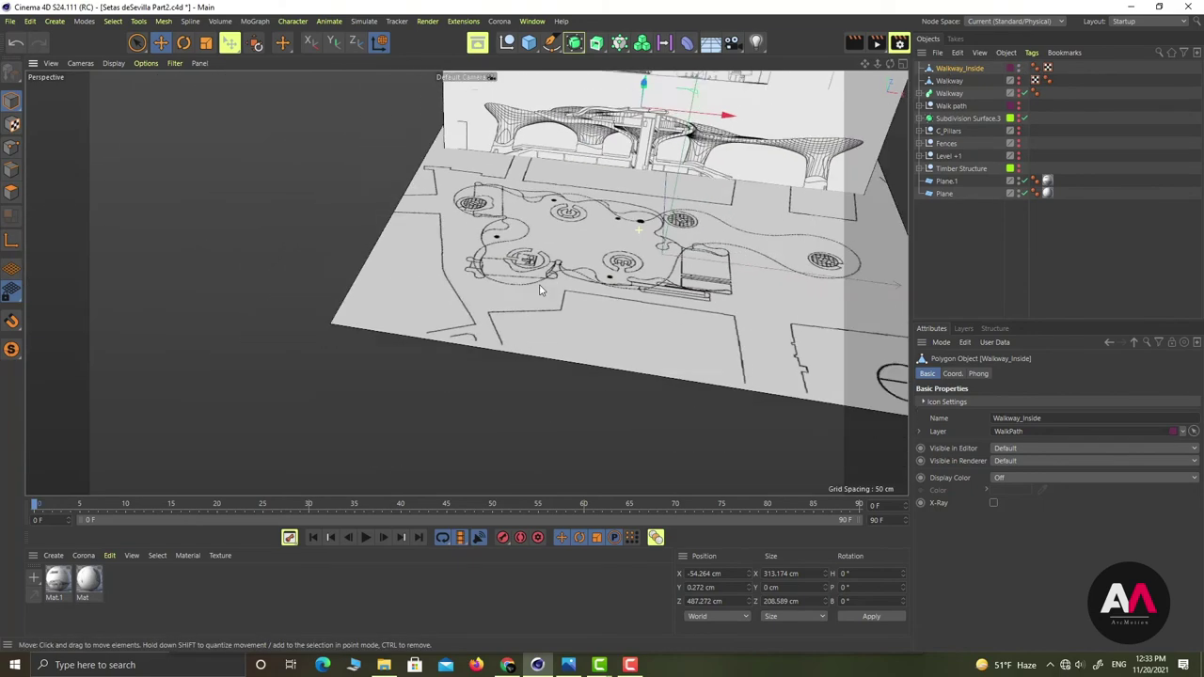
alt+drag(611, 226, 741, 273)
alt+right_drag(741, 273, 621, 273)
alt+right_drag(573, 136, 820, 124)
alt+drag(712, 215, 967, 89)
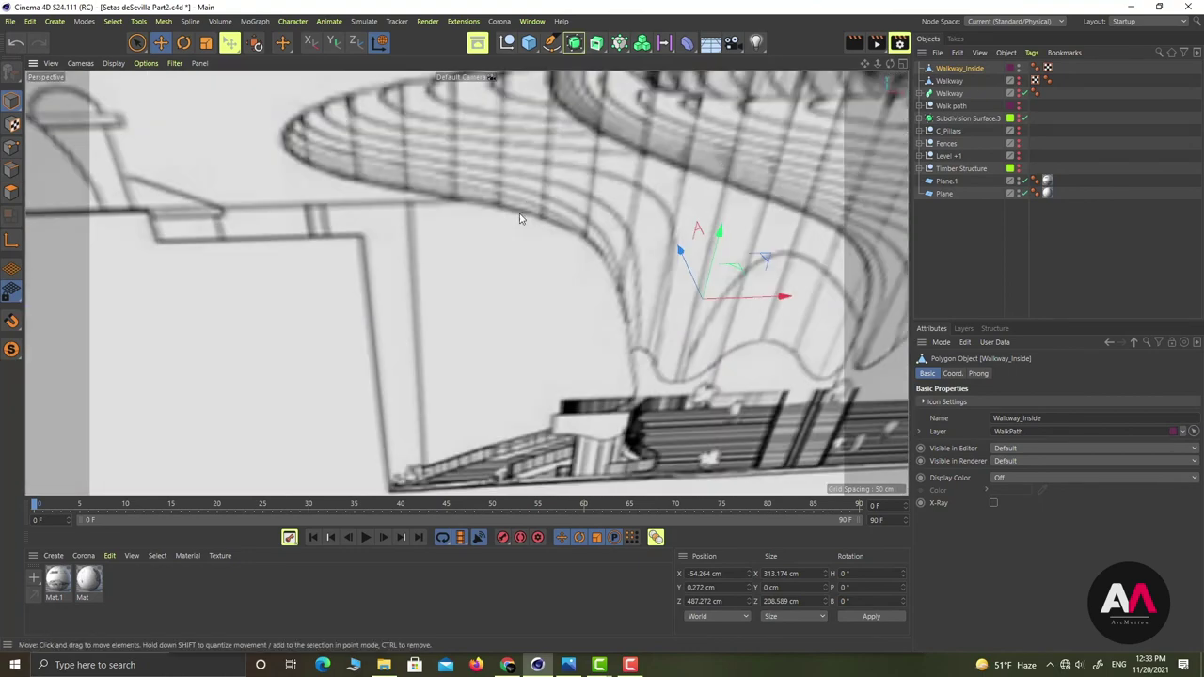
alt+drag(521, 218, 856, 149)
alt+drag(604, 187, 652, 283)
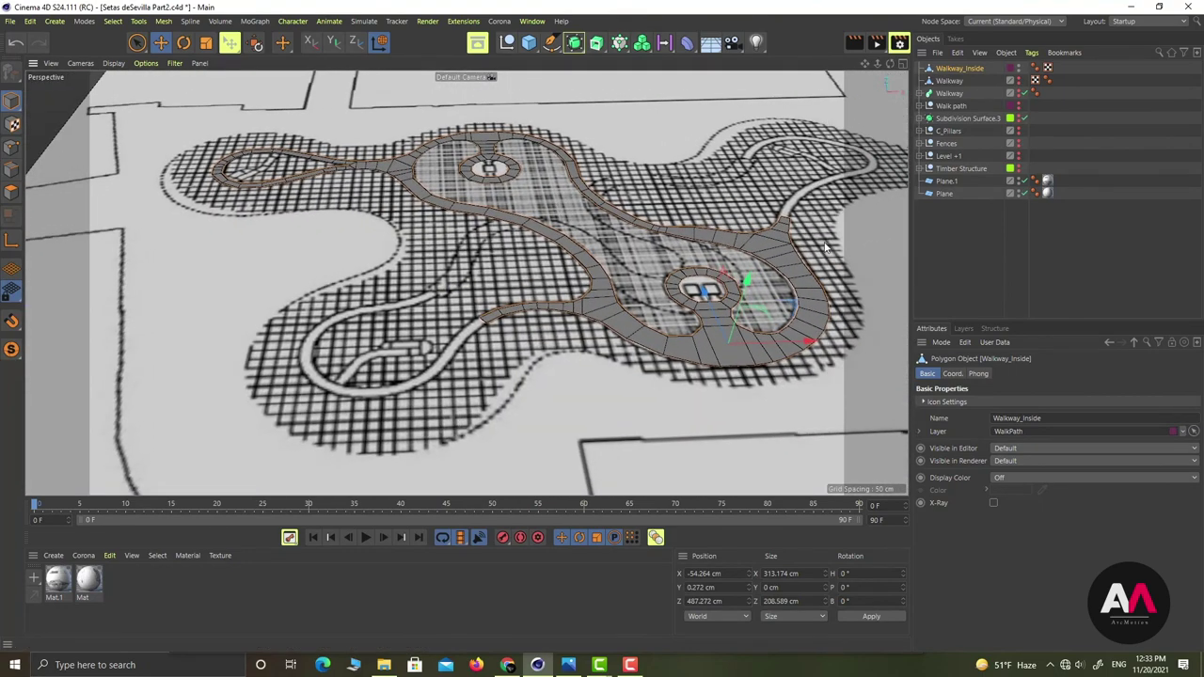
alt+drag(556, 210, 532, 235)
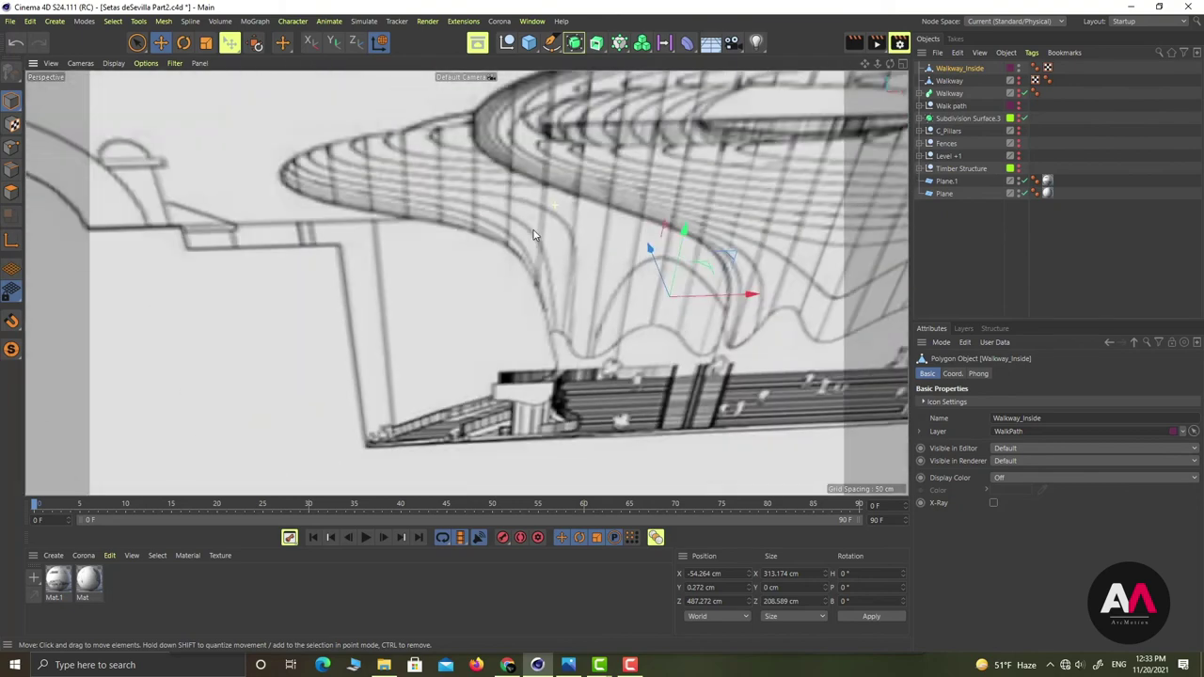
alt+right_drag(533, 234, 561, 218)
alt+drag(561, 218, 524, 329)
alt+drag(648, 176, 721, 98)
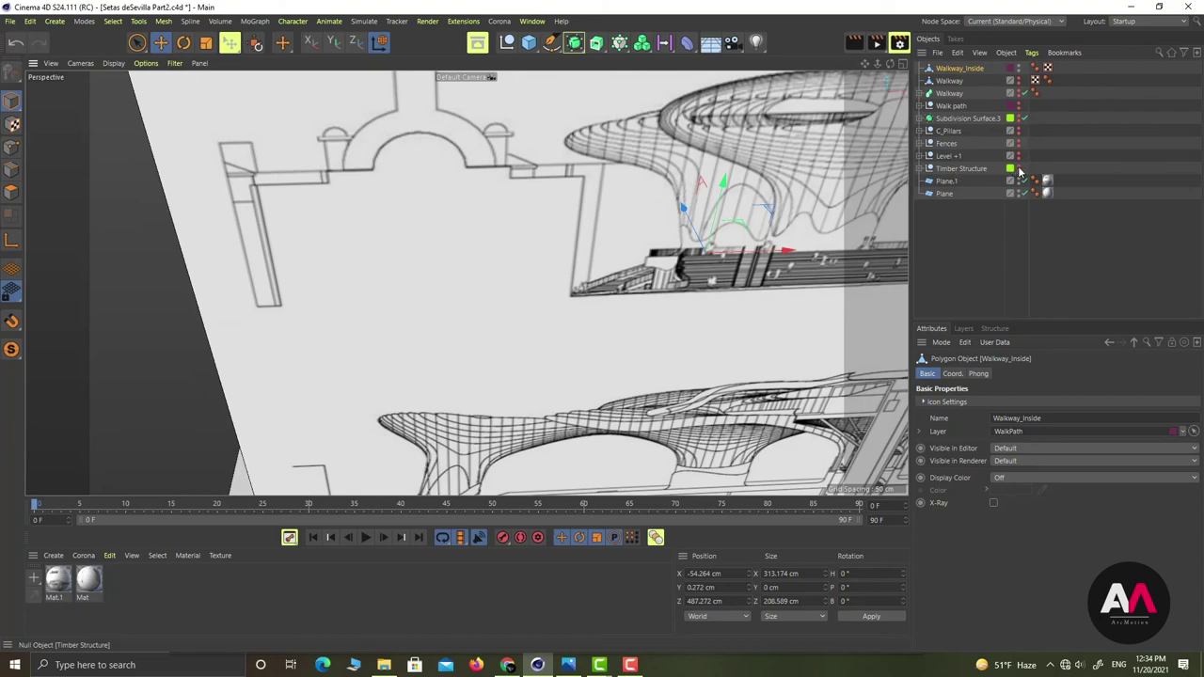
Show the Timber Structure and the Walkway polygon object, and rename that Walkway polygon object to Walkway_outside
scroll(663, 224, down, 5)
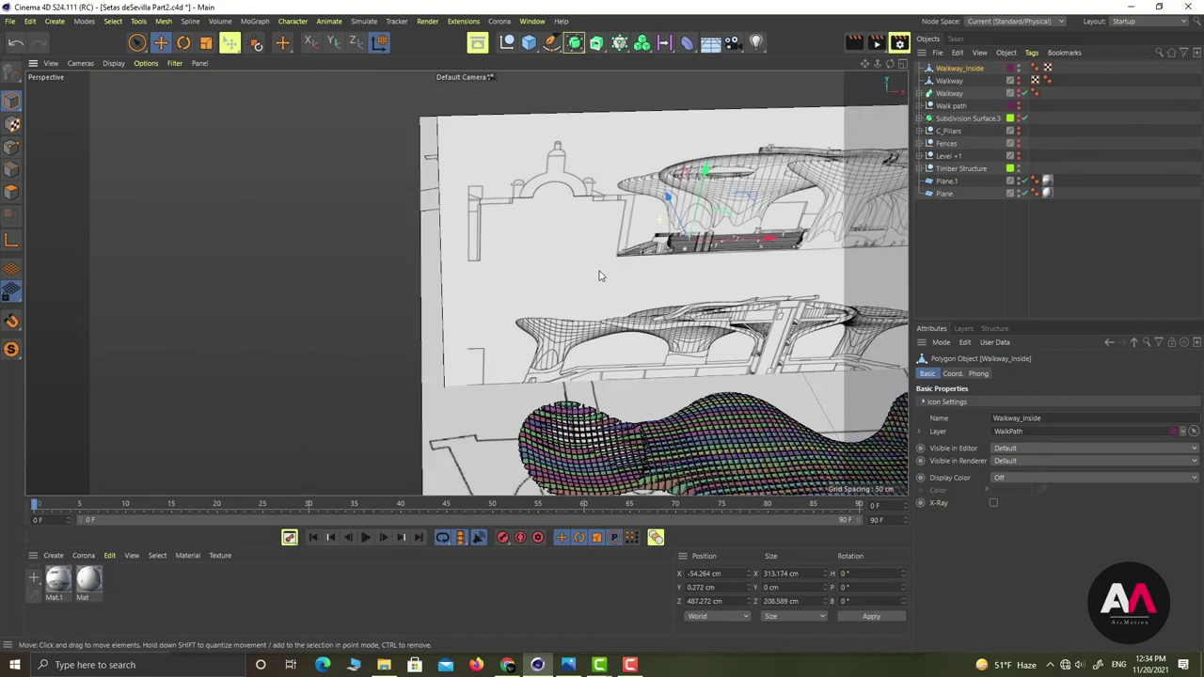
alt+drag(599, 274, 675, 320)
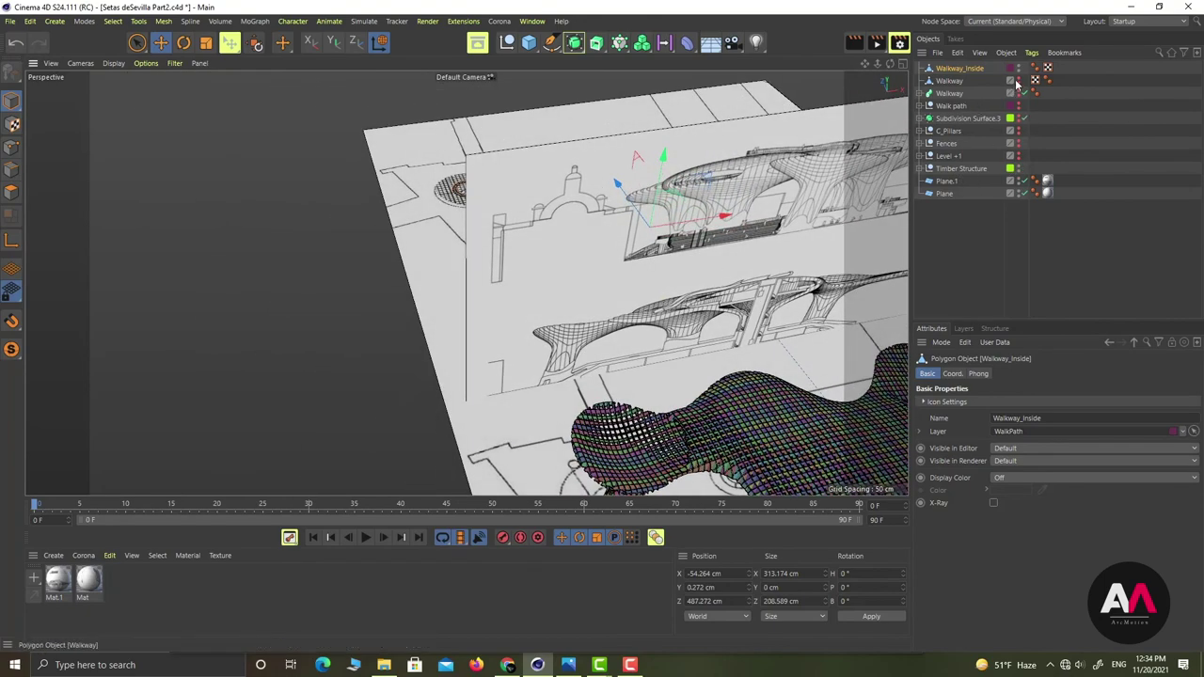
click(961, 83)
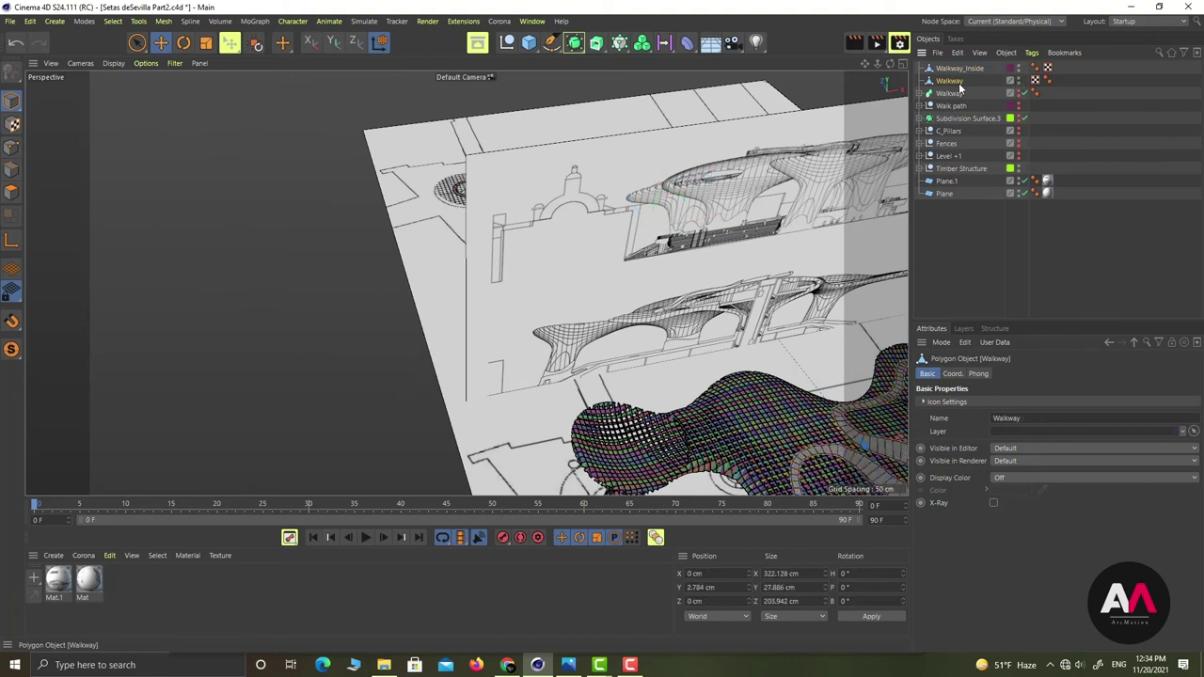
double_click(958, 83)
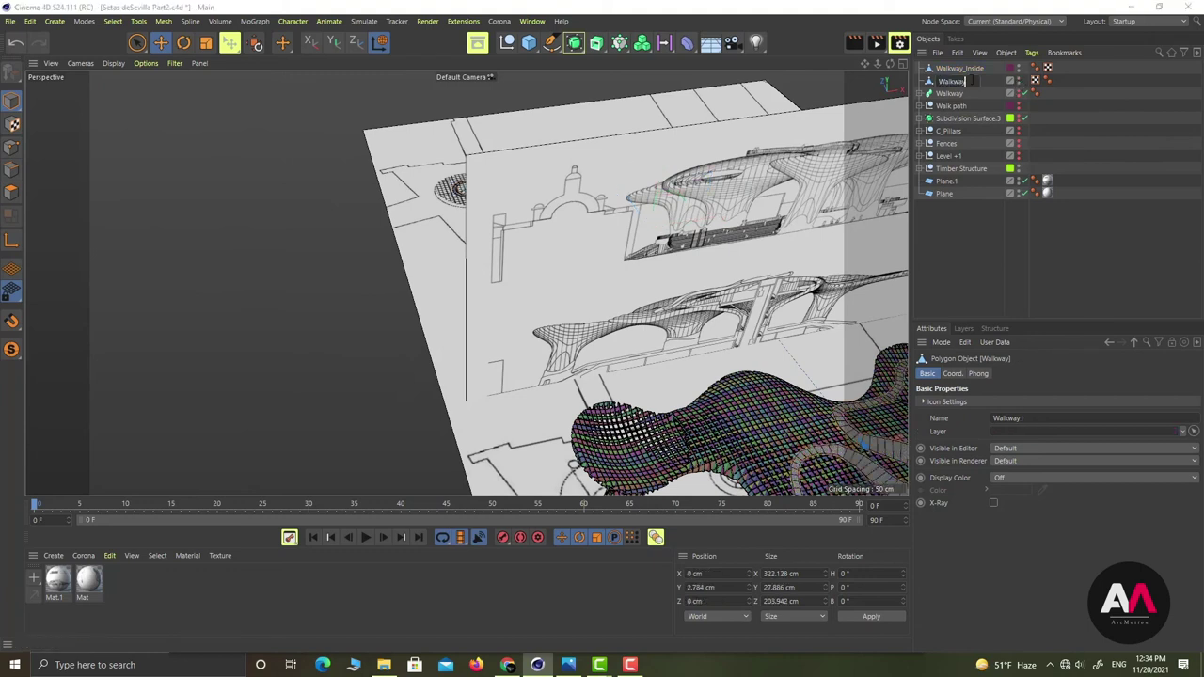
text(_outside)
key(Return)
Move Walkway_Inside along Z to about -80.3 cm, across the elevation plane to the timber structure
click(963, 68)
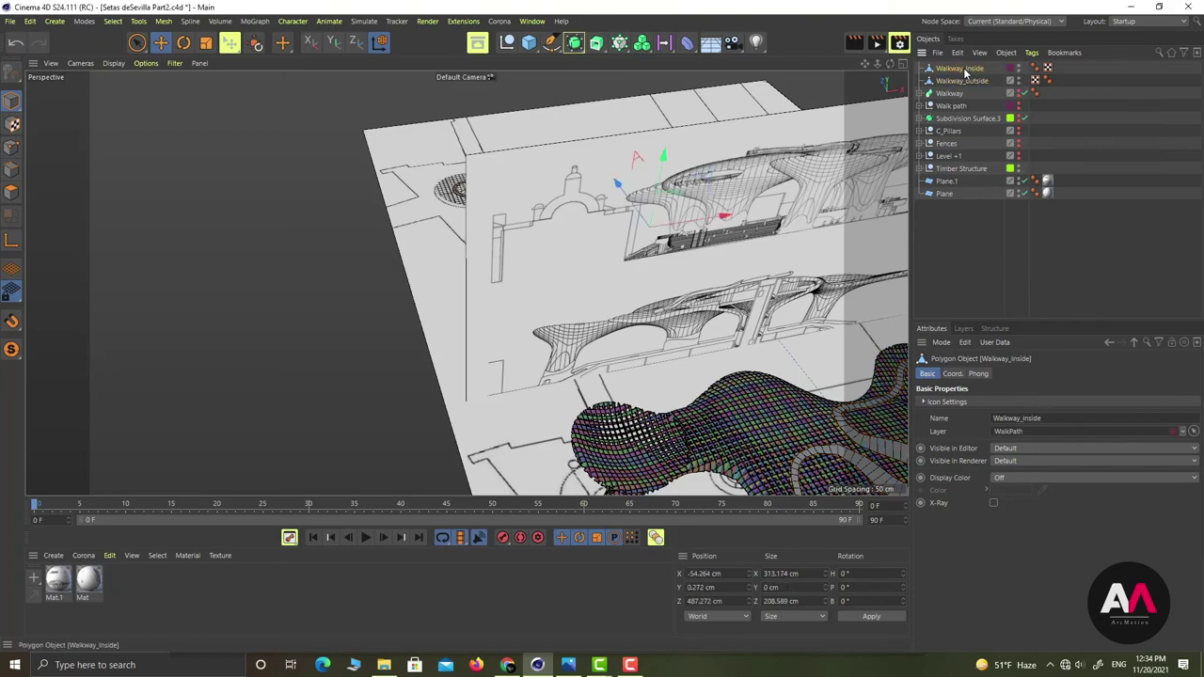
alt+drag(517, 118, 540, 175)
alt+drag(587, 240, 847, 301)
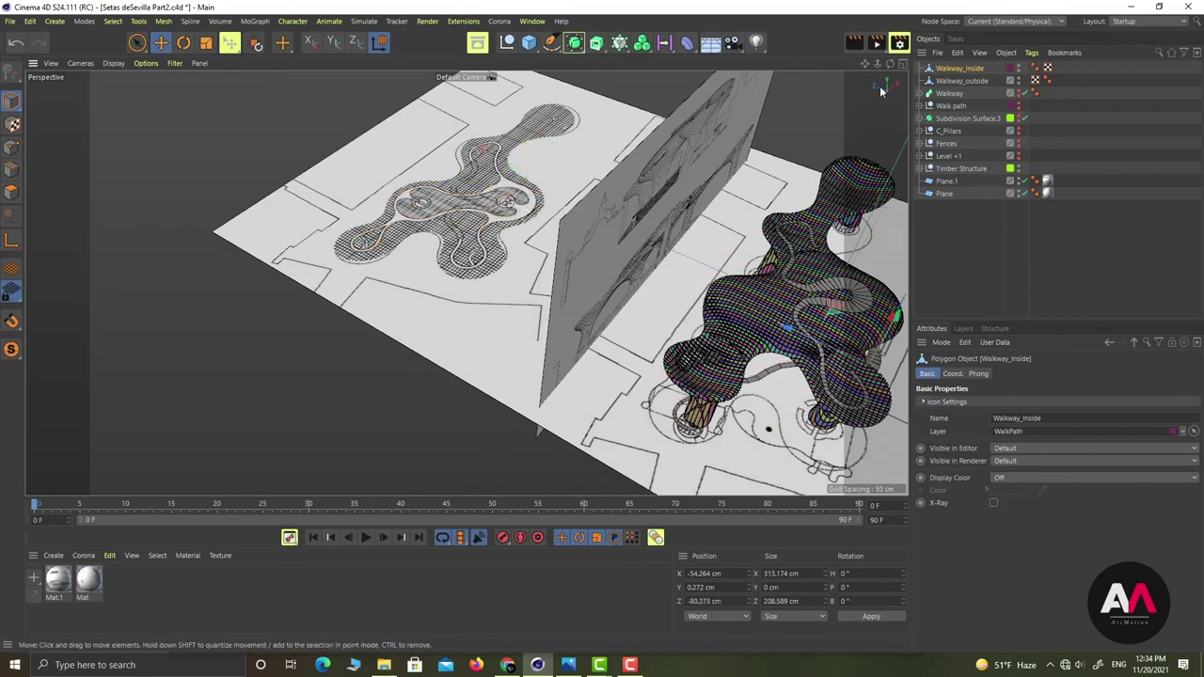
Align Walkway_Inside with the roof plan in a maximized Top view, at about X -55.0, Z -70.5 cm
click(902, 64)
click(903, 64)
scroll(625, 179, down, 5)
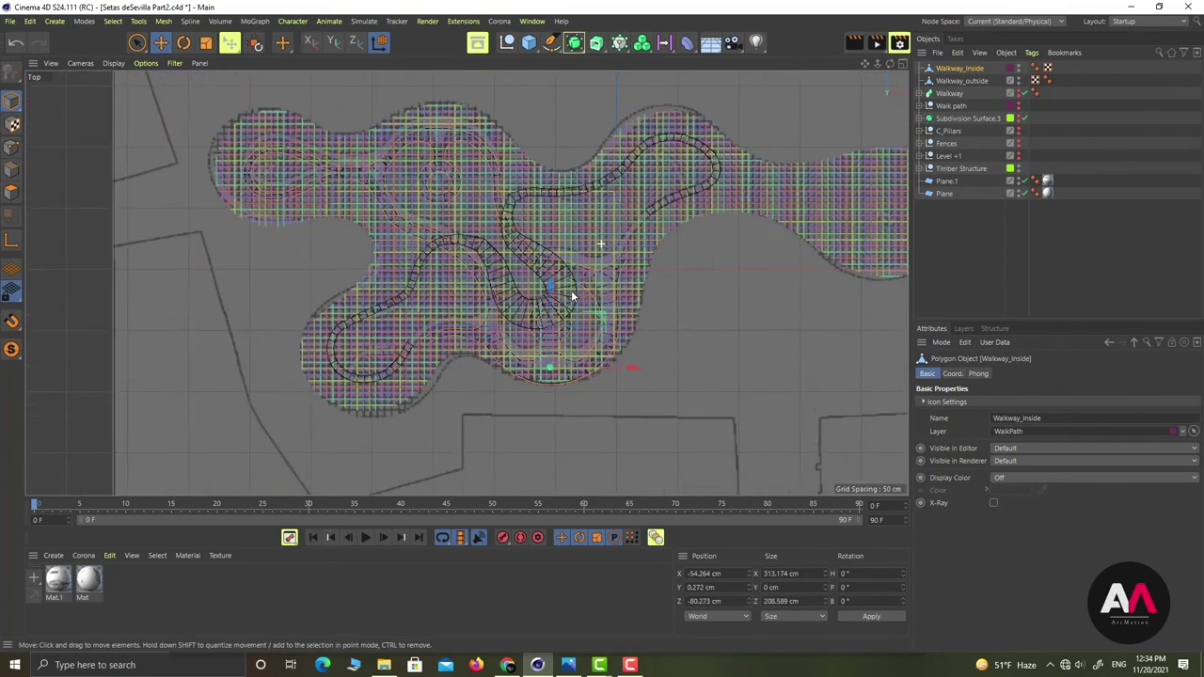
scroll(515, 243, up, 3)
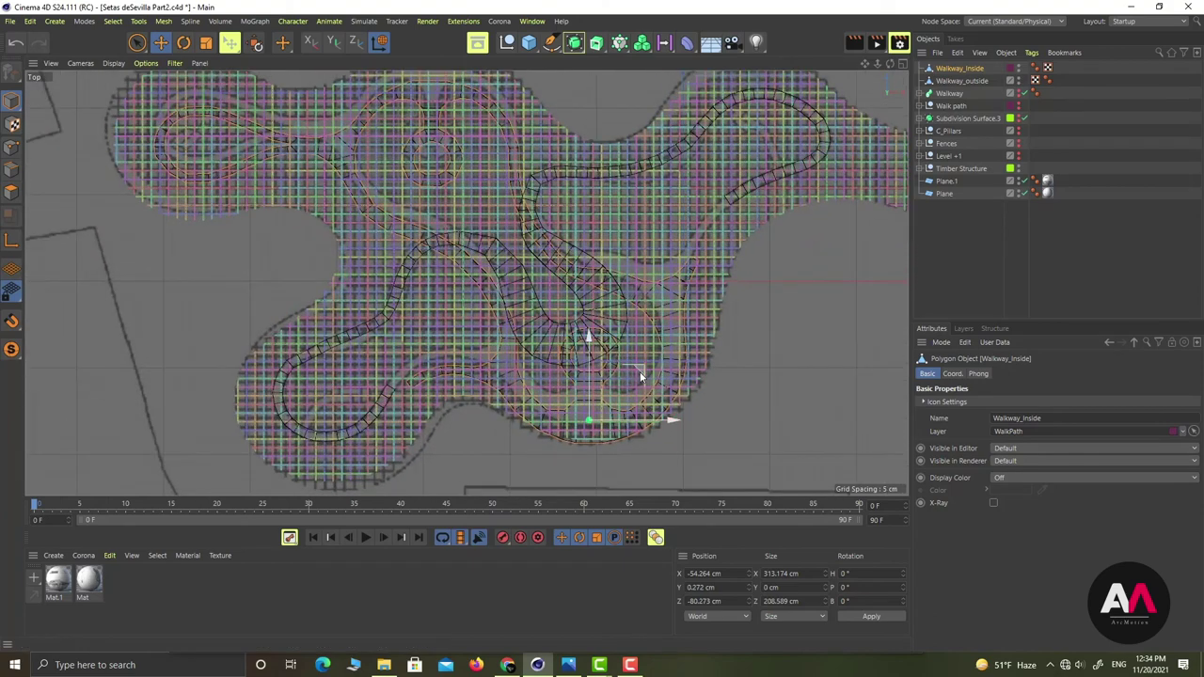
mouse_move(640, 376)
mouse_down()
mouse_move(628, 365)
mouse_move(639, 356)
mouse_up()
Raise Walkway_Inside to about Y 83.6 cm, up to the timber roof surface in the Perspective view
middle_click(451, 301)
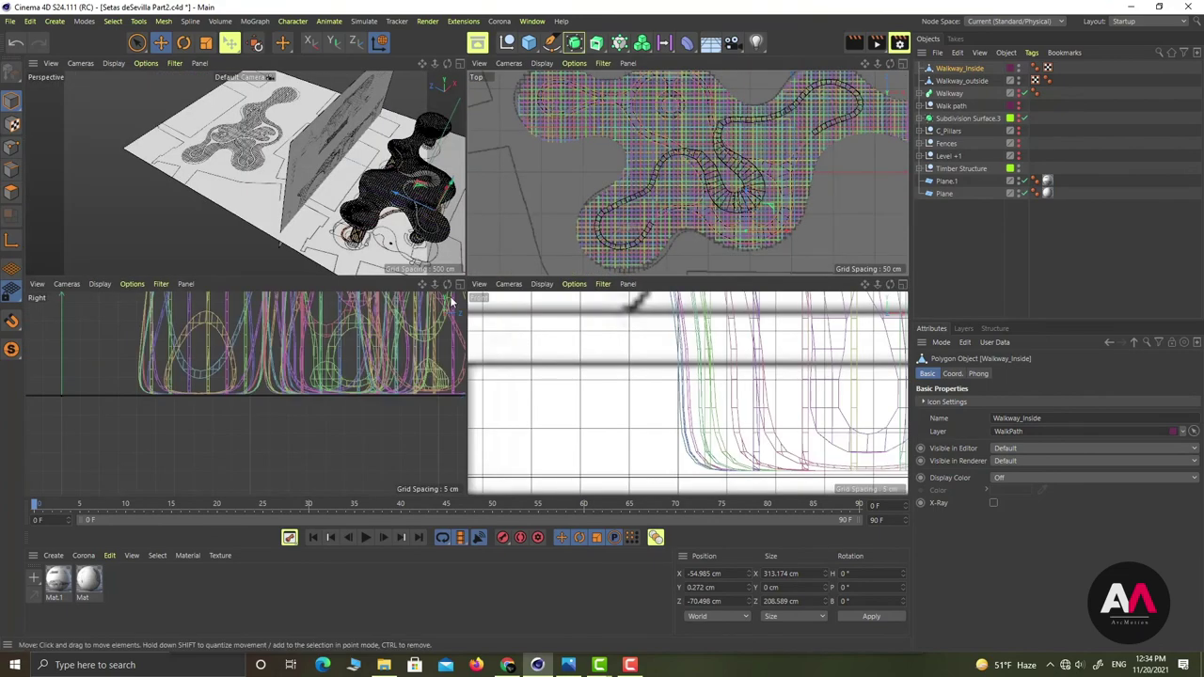
middle_click(452, 85)
alt+middle_drag(717, 304, 465, 282)
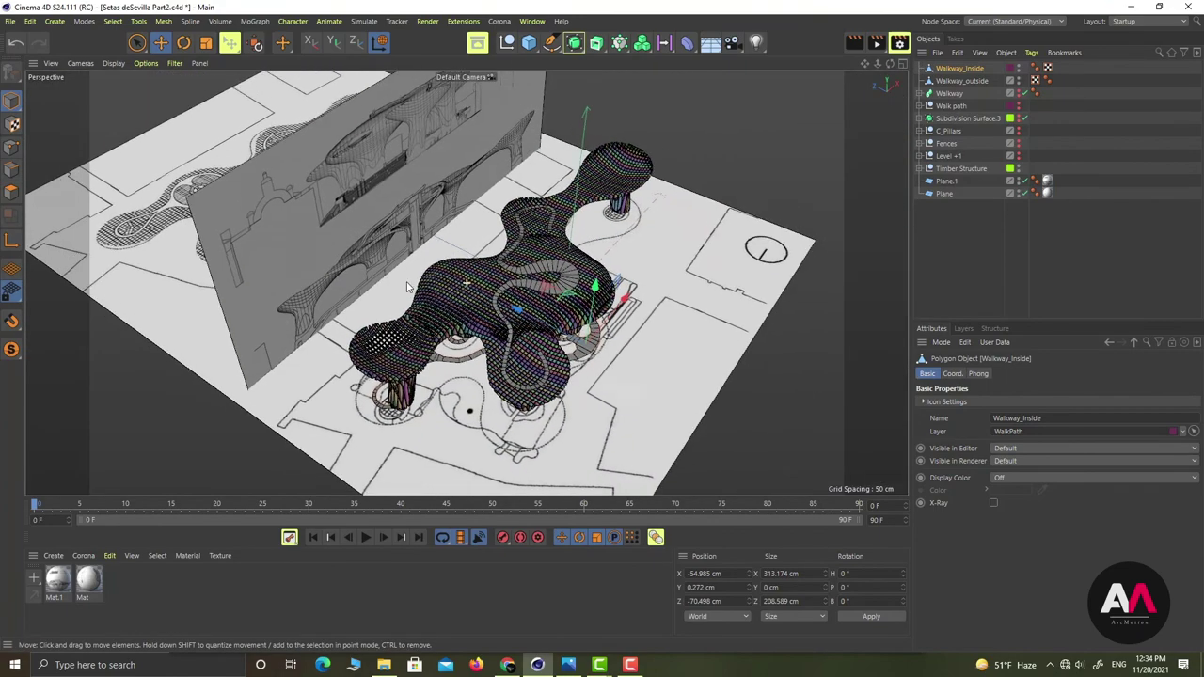
scroll(489, 308, up, 3)
alt+drag(522, 296, 622, 237)
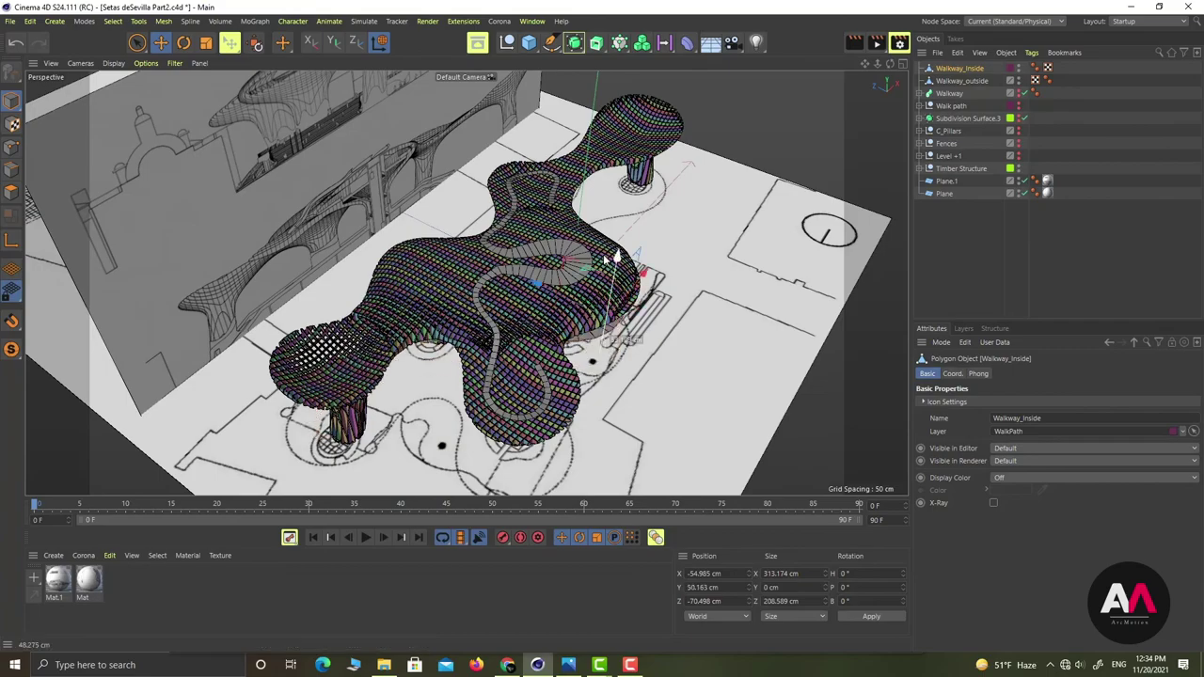
scroll(502, 370, up, 5)
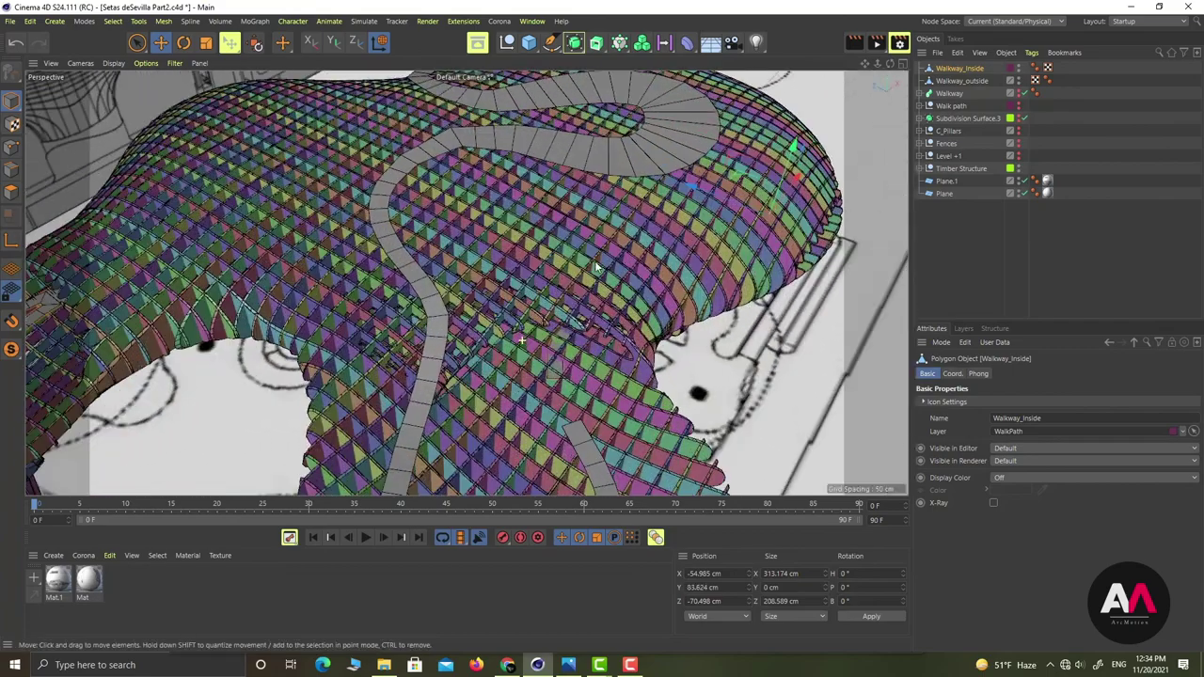
Raise Walkway_Inside slightly more to about Y 87.0 cm so it clears the timber lattice
alt+drag(573, 293, 609, 289)
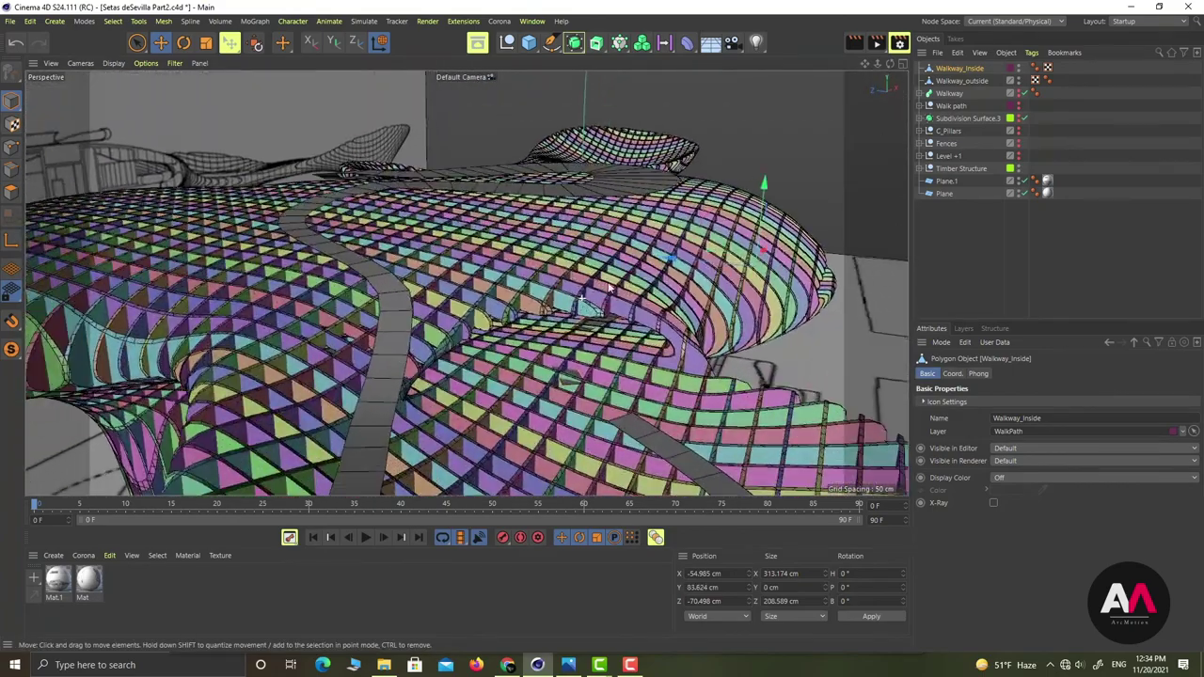
drag(760, 204, 760, 194)
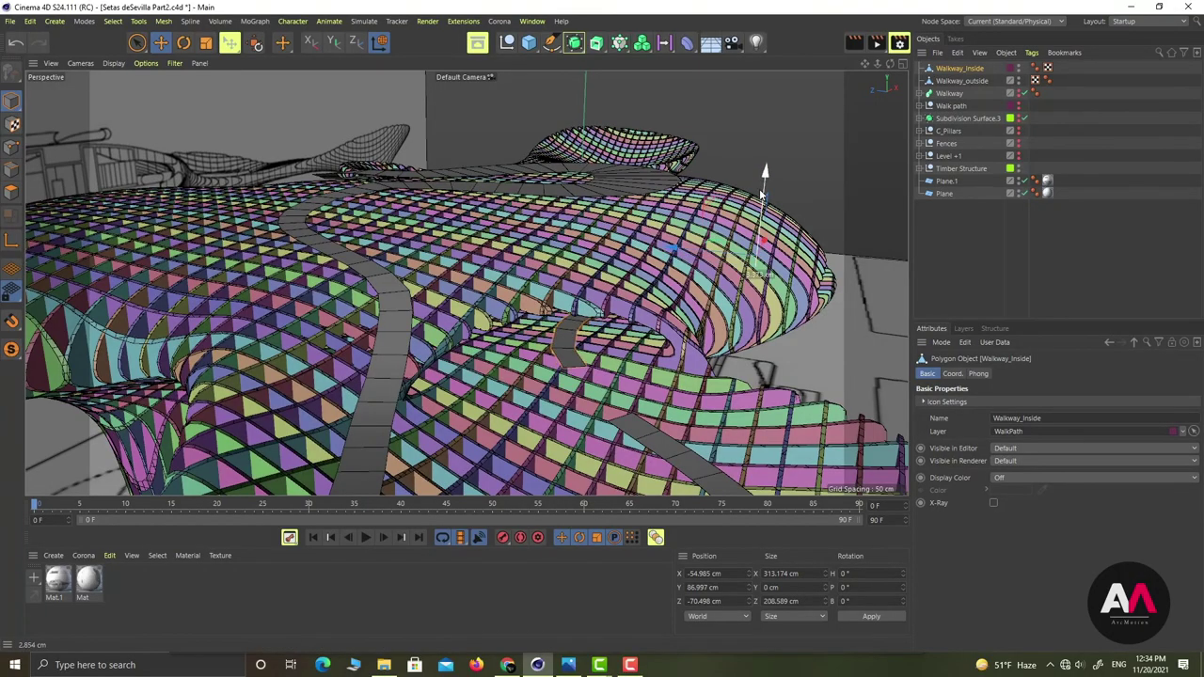
mouse_move(580, 324)
alt+mouse_down()
mouse_move(587, 277)
mouse_move(596, 285)
mouse_move(499, 307)
mouse_move(712, 273)
mouse_move(518, 269)
mouse_move(612, 307)
mouse_move(465, 282)
mouse_move(402, 254)
mouse_move(439, 236)
mouse_move(411, 226)
mouse_move(714, 345)
mouse_move(523, 322)
mouse_move(579, 311)
alt+mouse_up()
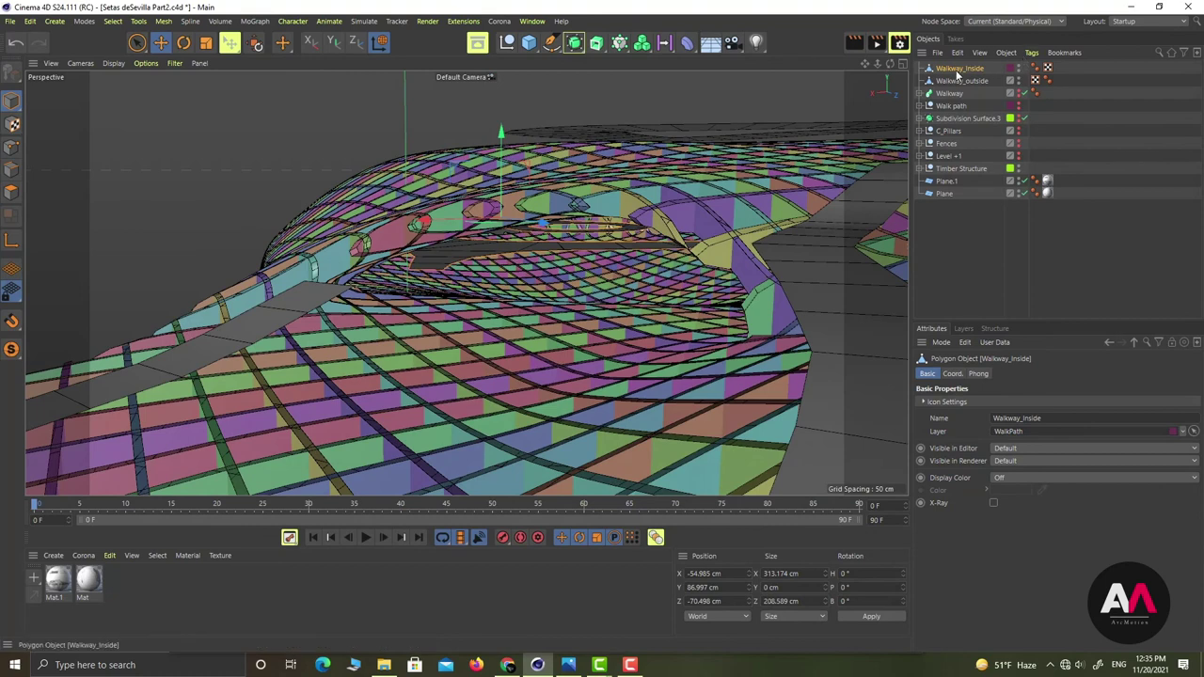
Select the open end edge of Walkway_Inside near Walkway_outside, and hide the Timber Structure in the four-view layout
click(11, 170)
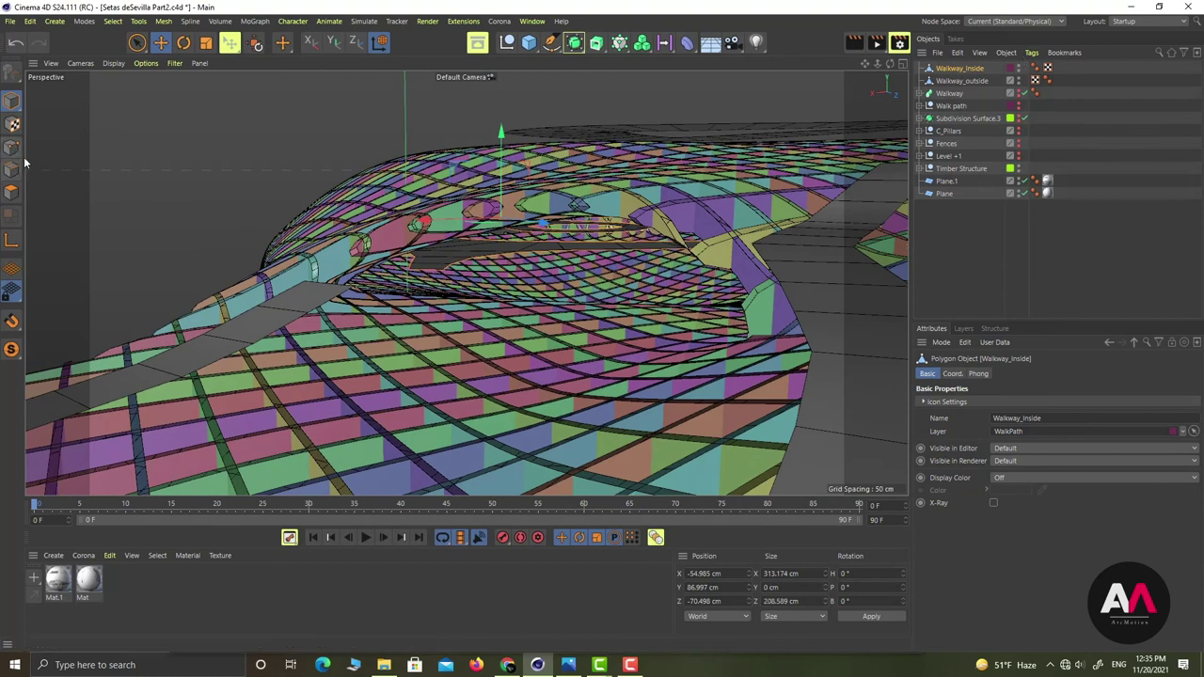
click(432, 272)
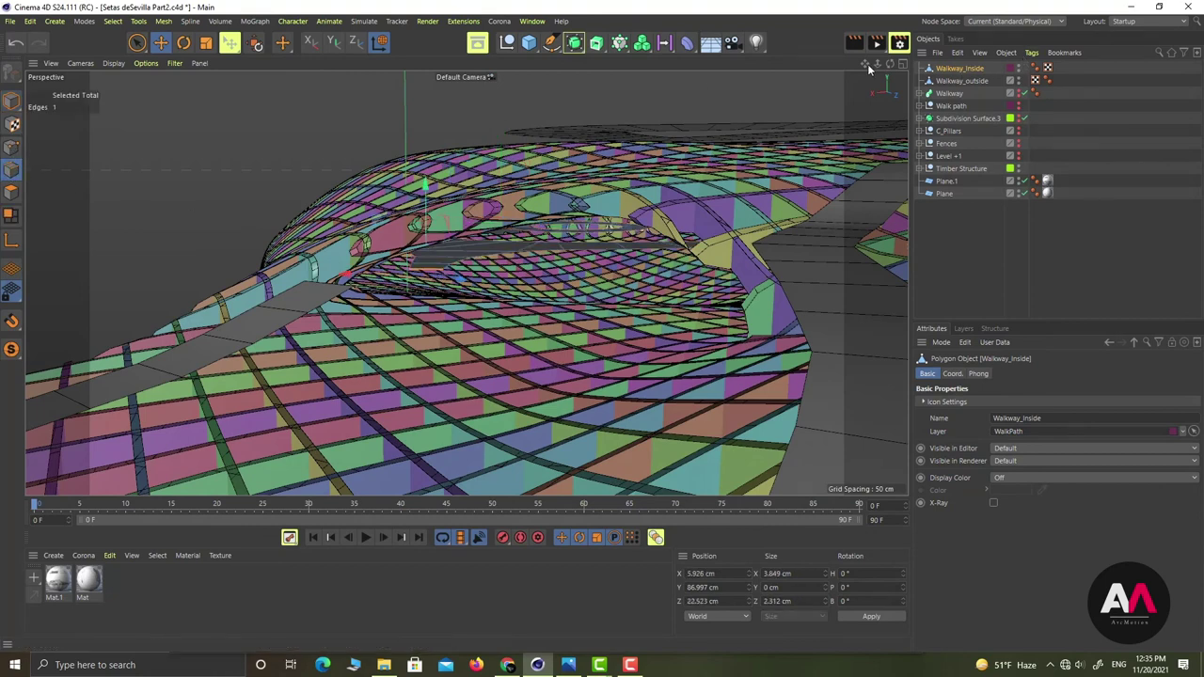
click(902, 66)
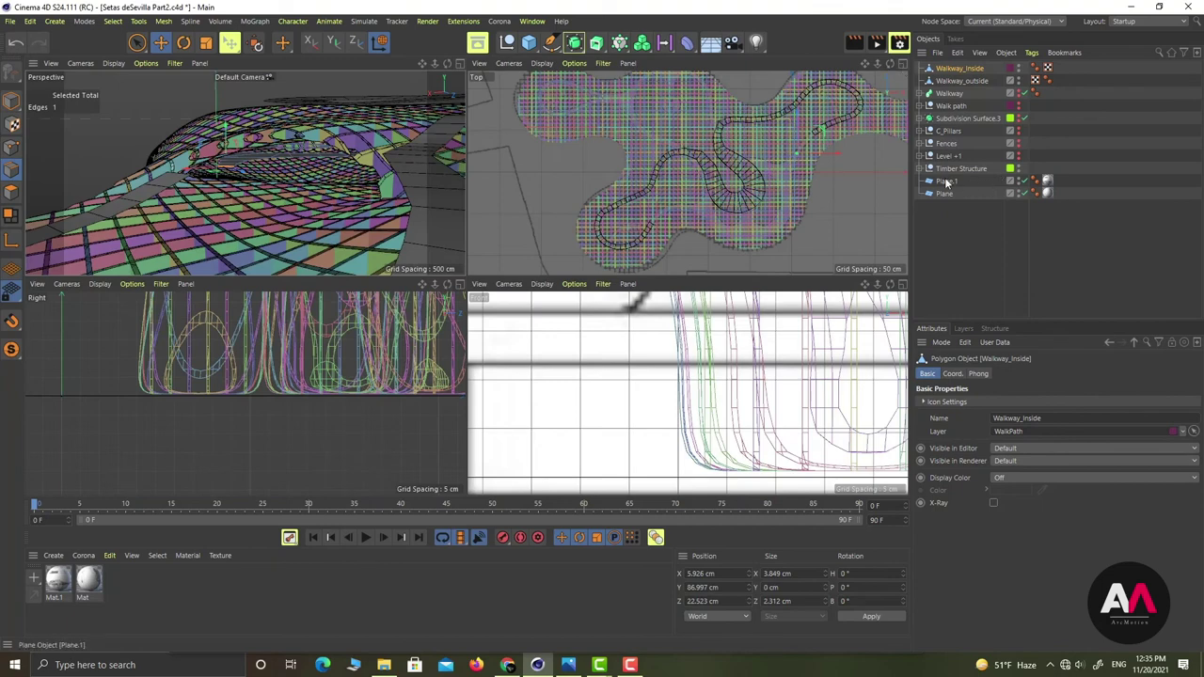
click(1018, 169)
alt+middle_drag(650, 209, 500, 261)
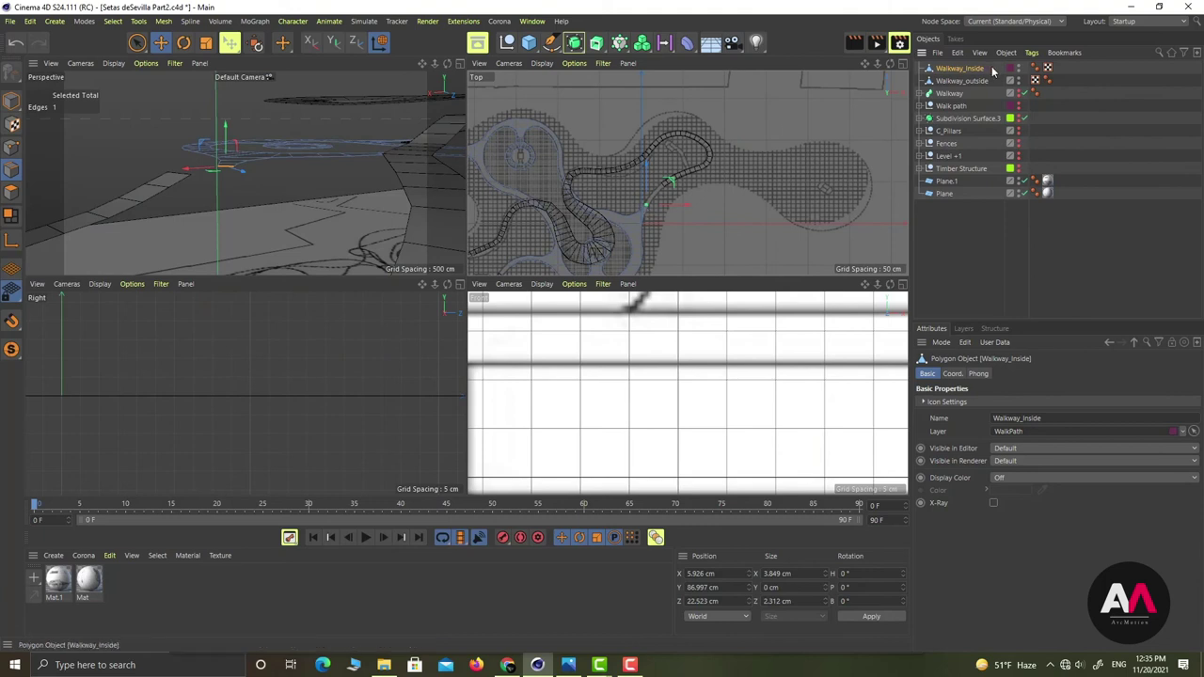
Merge Walkway_Inside and Walkway_outside with Connect Objects + Delete and rename the combined object to Walkway
drag(991, 67, 962, 82)
shift+click(961, 81)
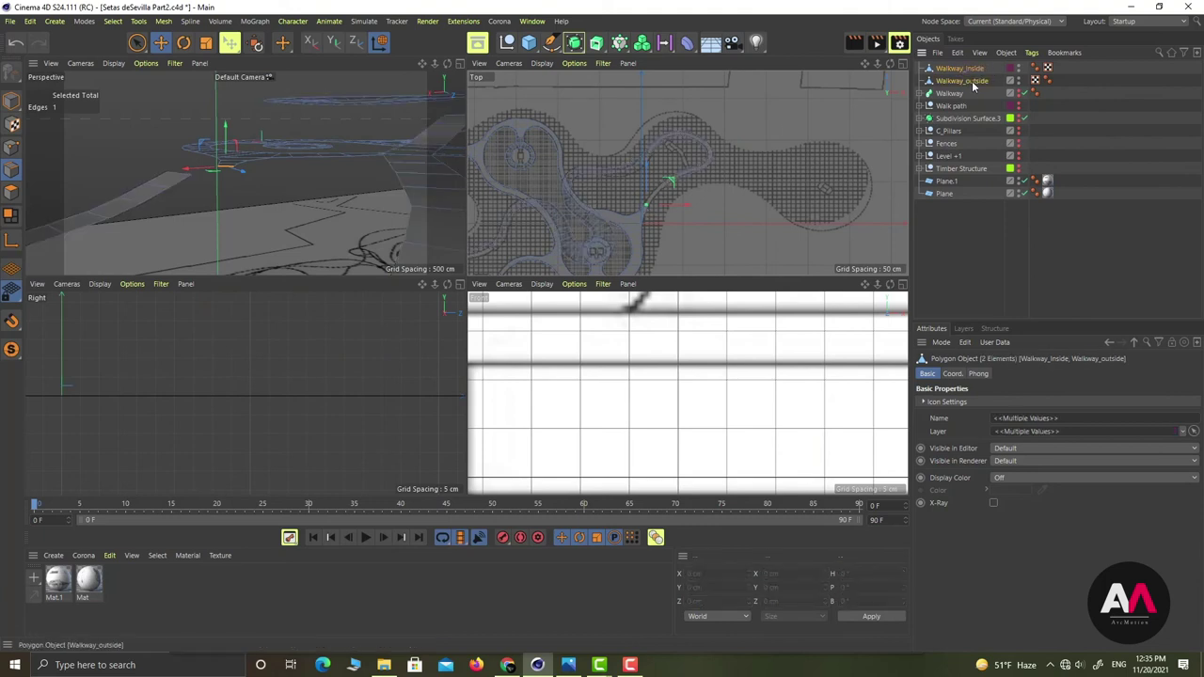
right_click(976, 84)
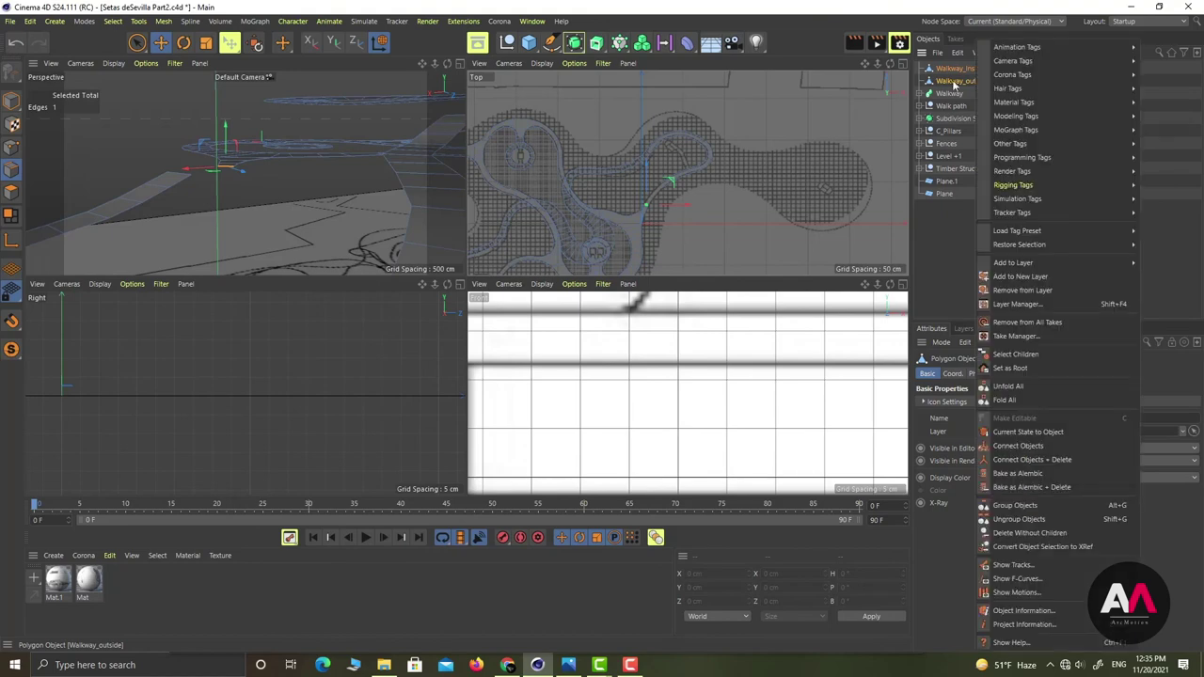
click(1055, 460)
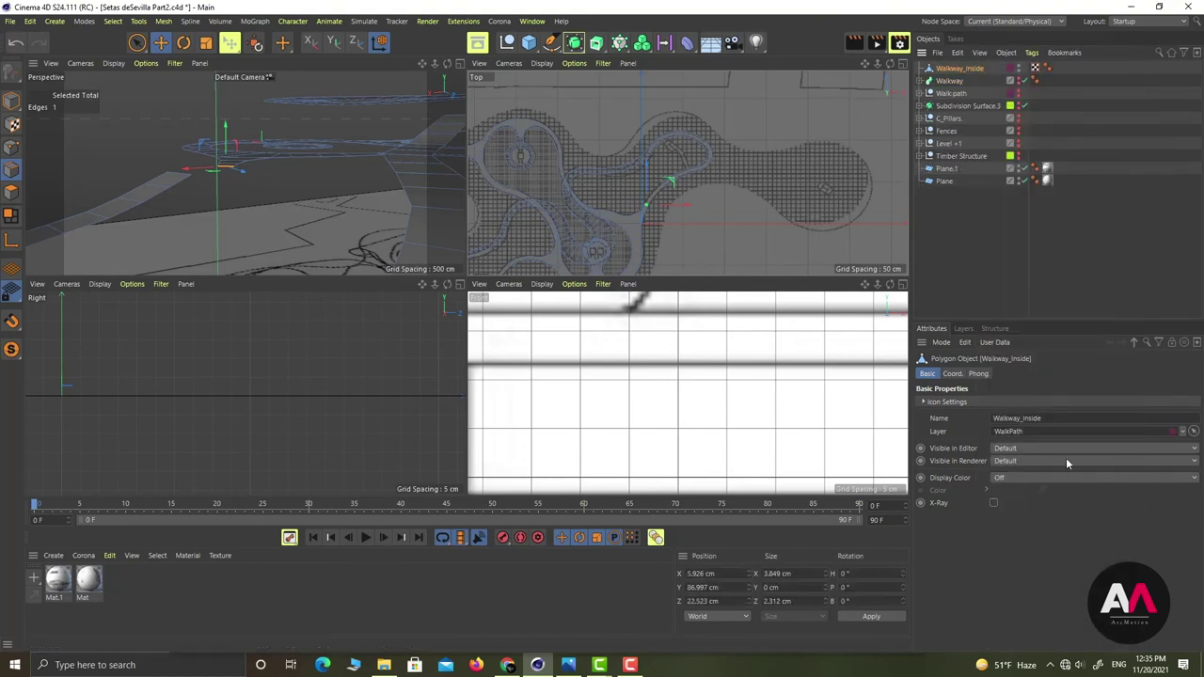
double_click(969, 69)
text(Walkway_Inside)
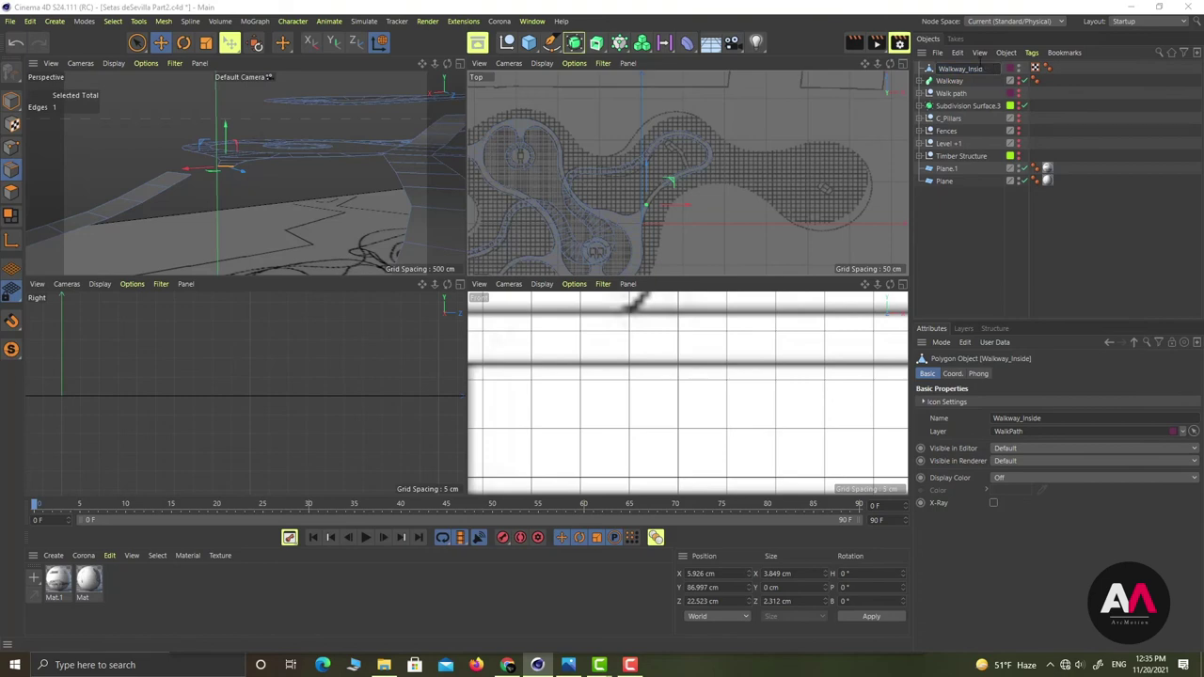
key(Return)
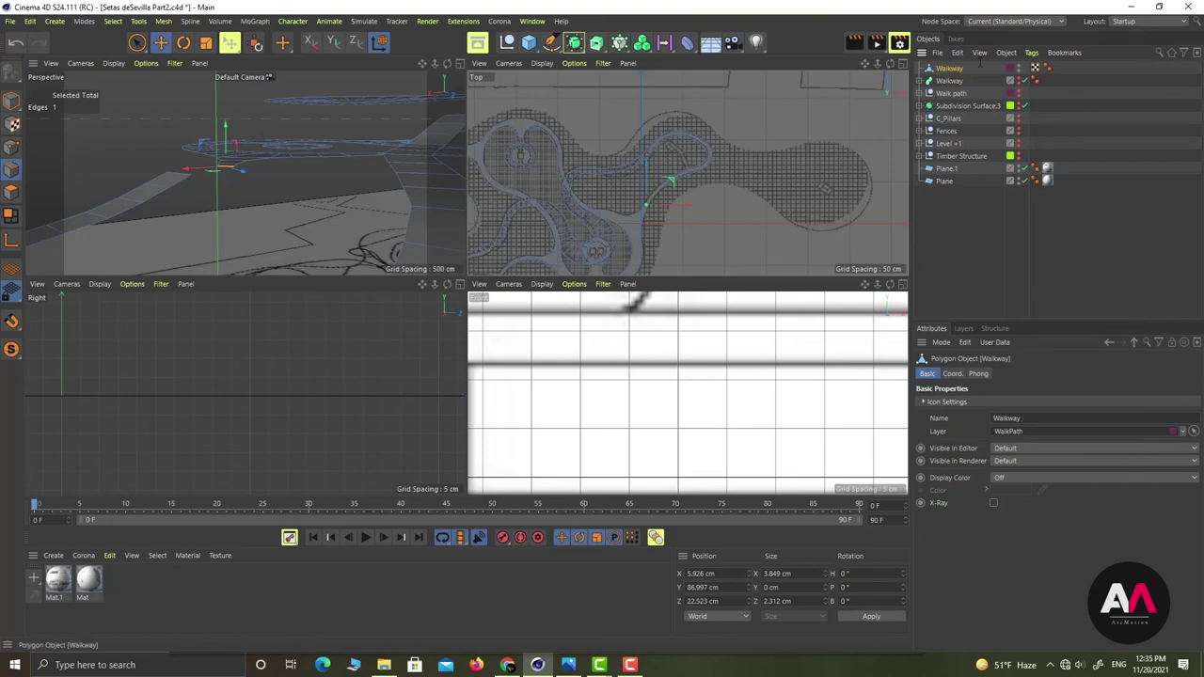
Extend the selected end edge of Walkway along the plan's curved path in the Top view to about X 16.7, Z 37.9 cm
scroll(670, 197, up, 10)
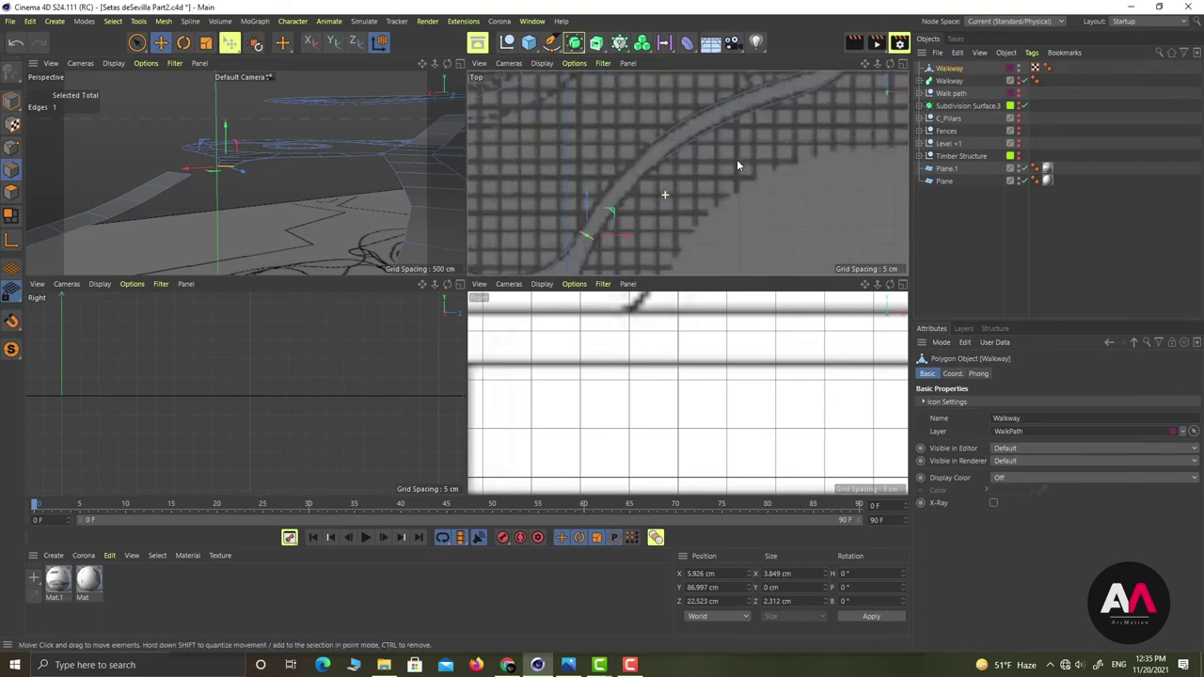
alt+middle_drag(649, 190, 708, 162)
scroll(664, 185, up, 1)
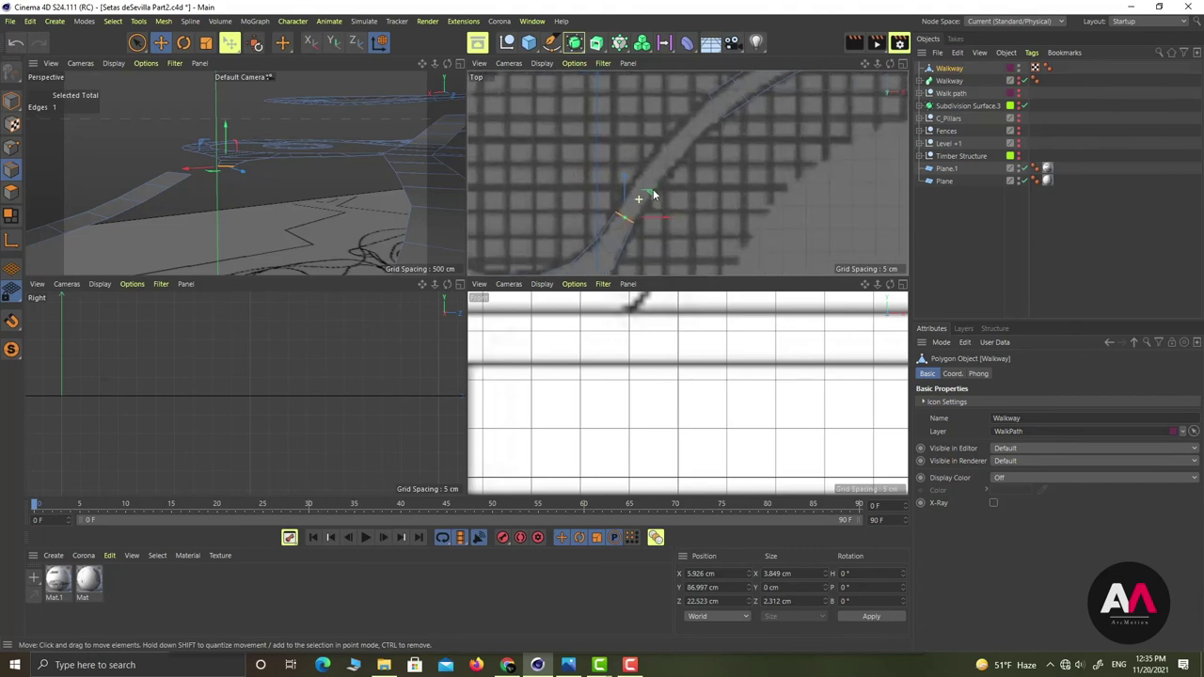
drag(657, 197, 699, 124)
alt+middle_drag(665, 175, 652, 199)
scroll(701, 124, up, 5)
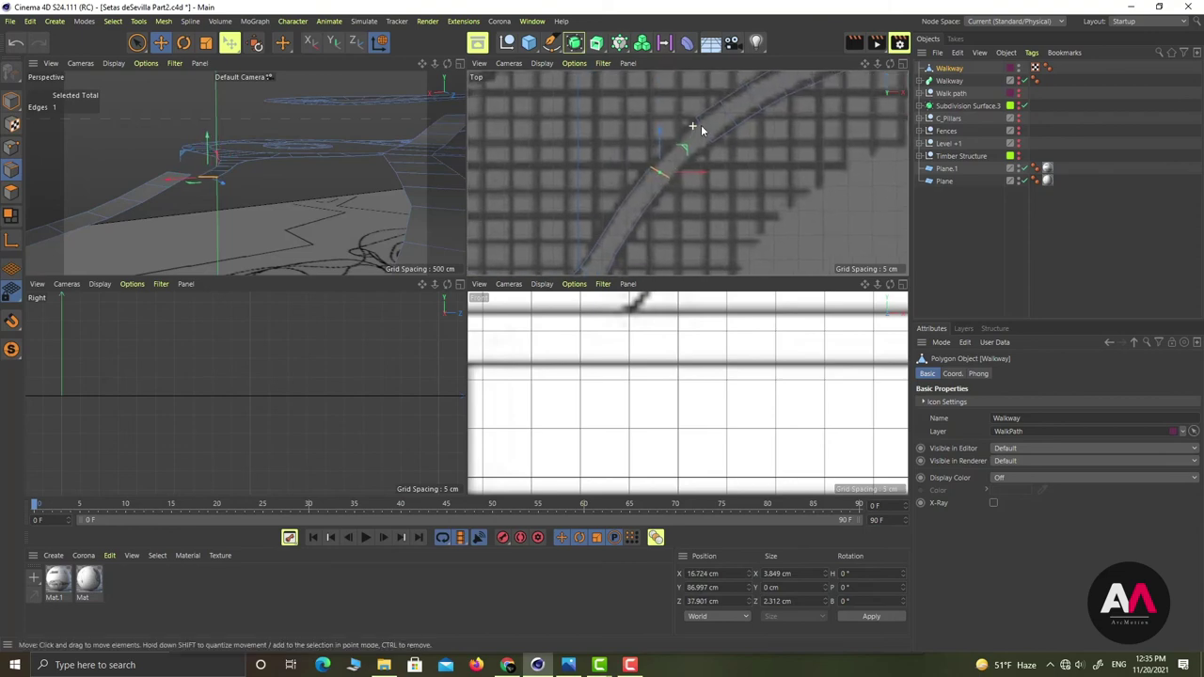
Extend Walkway's end edge along the plan's curved path in the Top view to about X 22.0, Z 43.1 cm and rotate it across the path
drag(650, 194, 704, 174)
key(r)
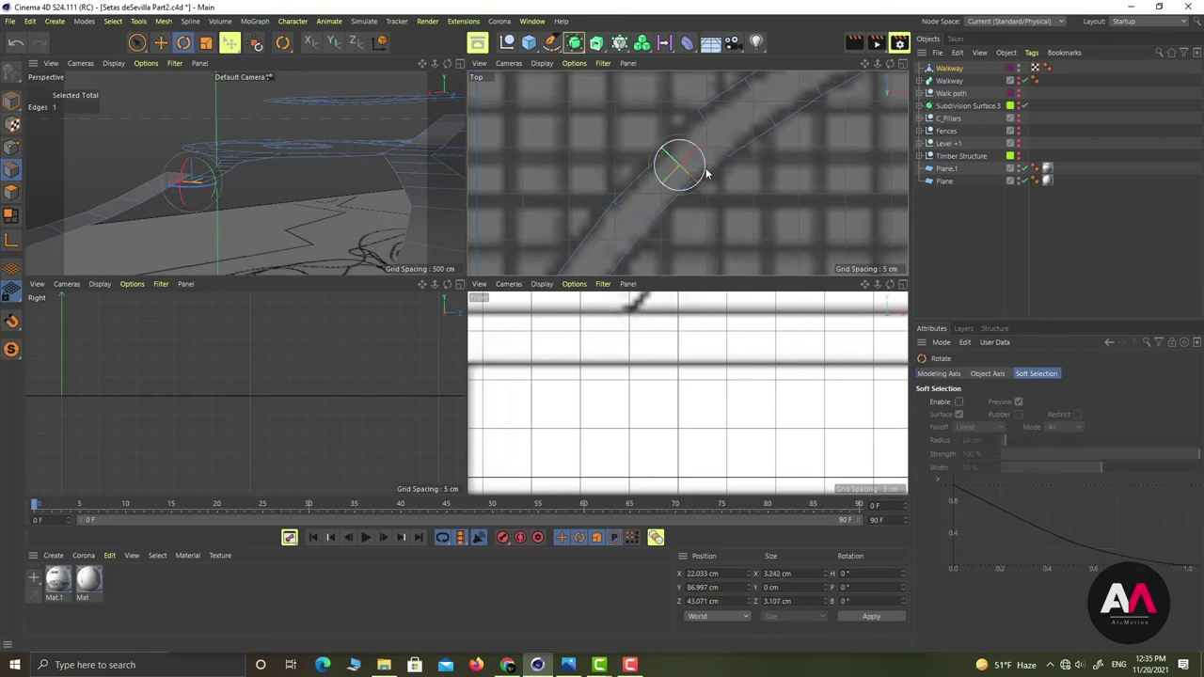
key(ctrl+z)
click(707, 125)
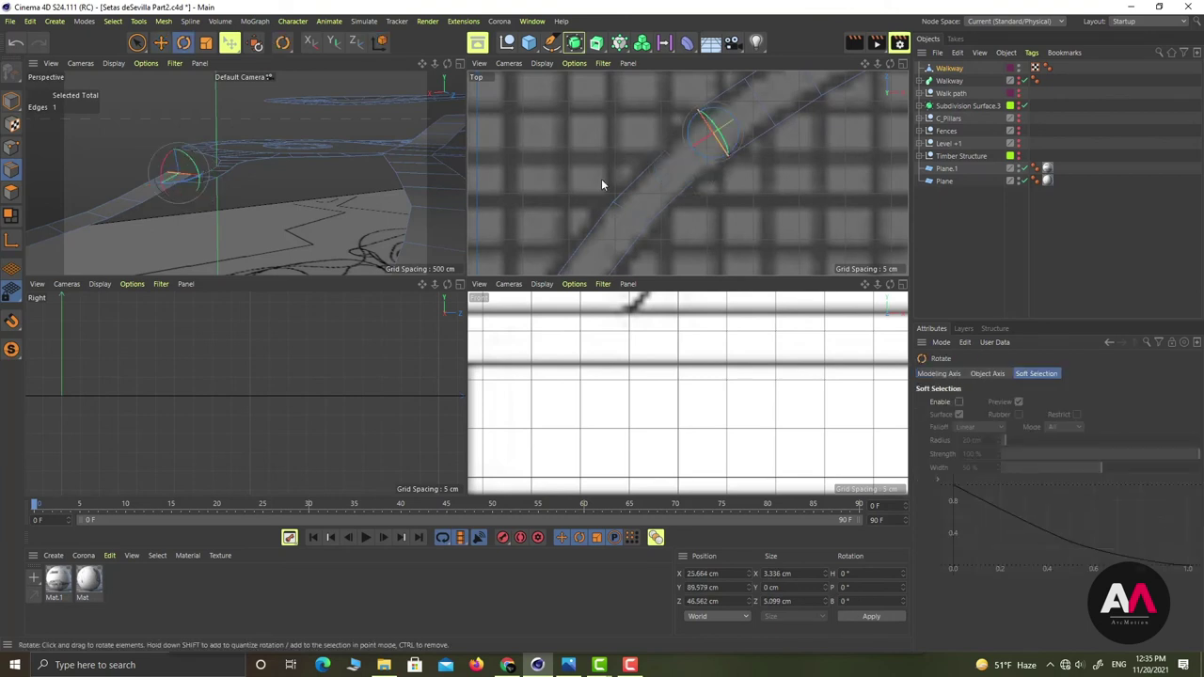
Scale up the last three cross edges of Walkway's extended strip in the Top view to match the path's width
click(681, 170)
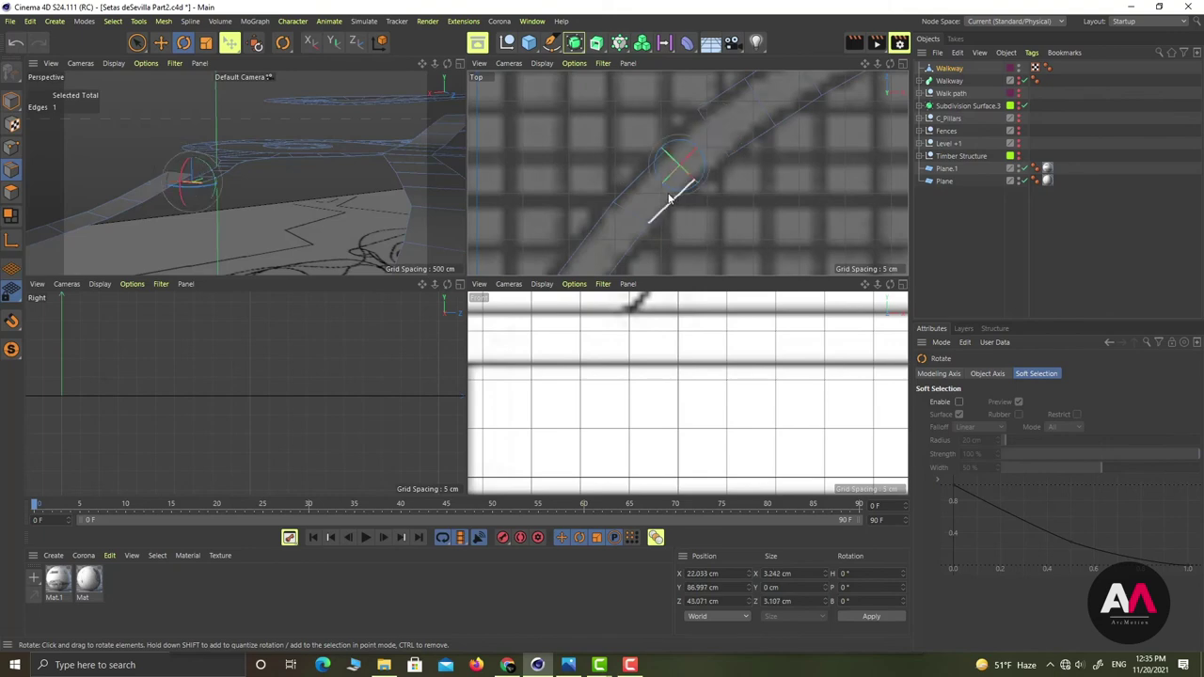
key(t)
drag(713, 197, 717, 207)
click(632, 218)
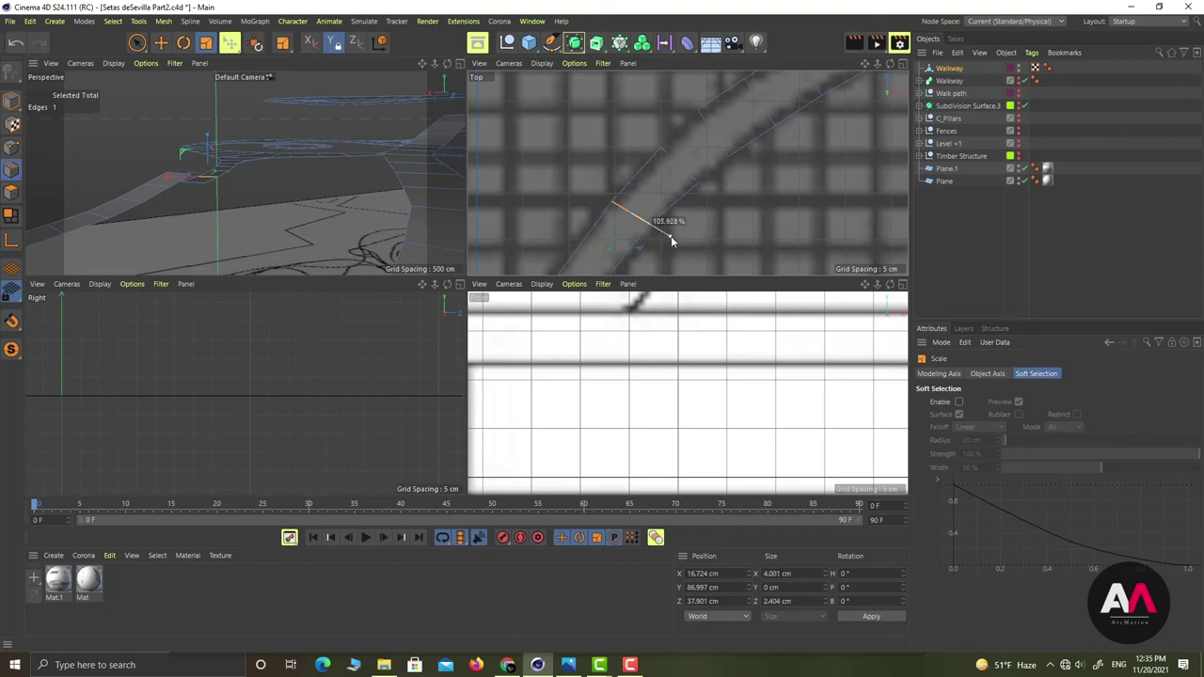
drag(675, 241, 676, 242)
alt+middle_drag(687, 173, 735, 82)
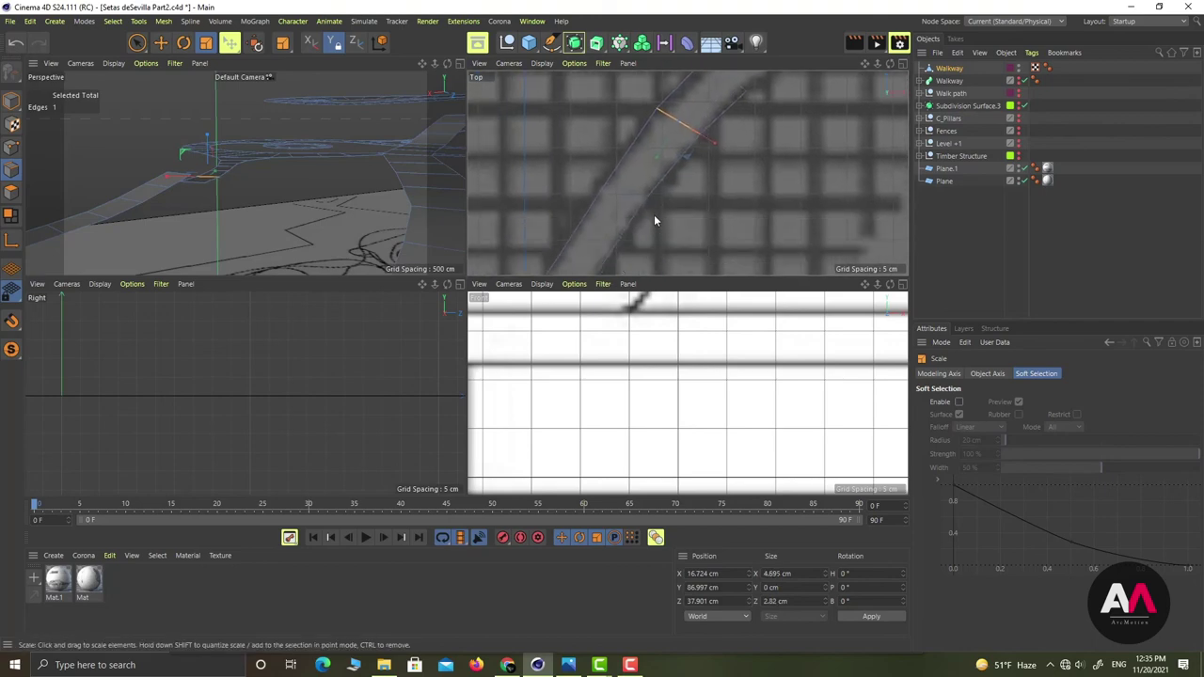
click(651, 214)
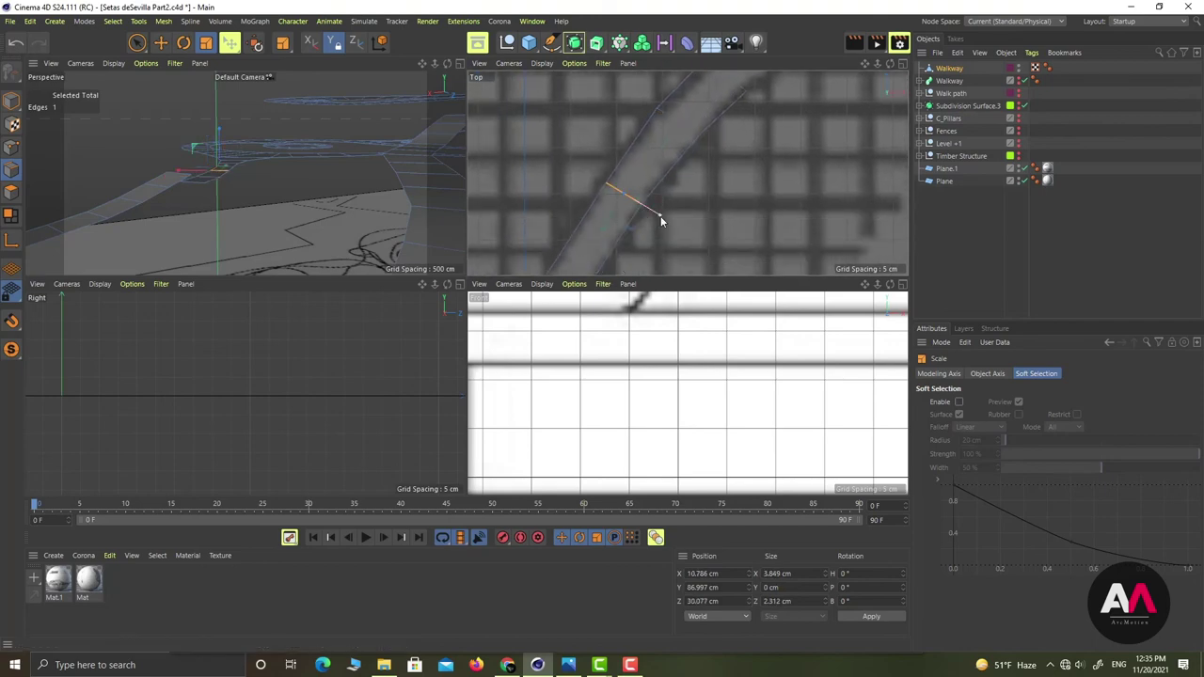
drag(660, 217, 666, 220)
Select the open Walkway edge on the other side of the gap and enable soft selection for the Move tool in the maximized perspective view
mouse_move(725, 161)
alt+middle_down()
mouse_move(721, 191)
mouse_move(726, 153)
alt+middle_up()
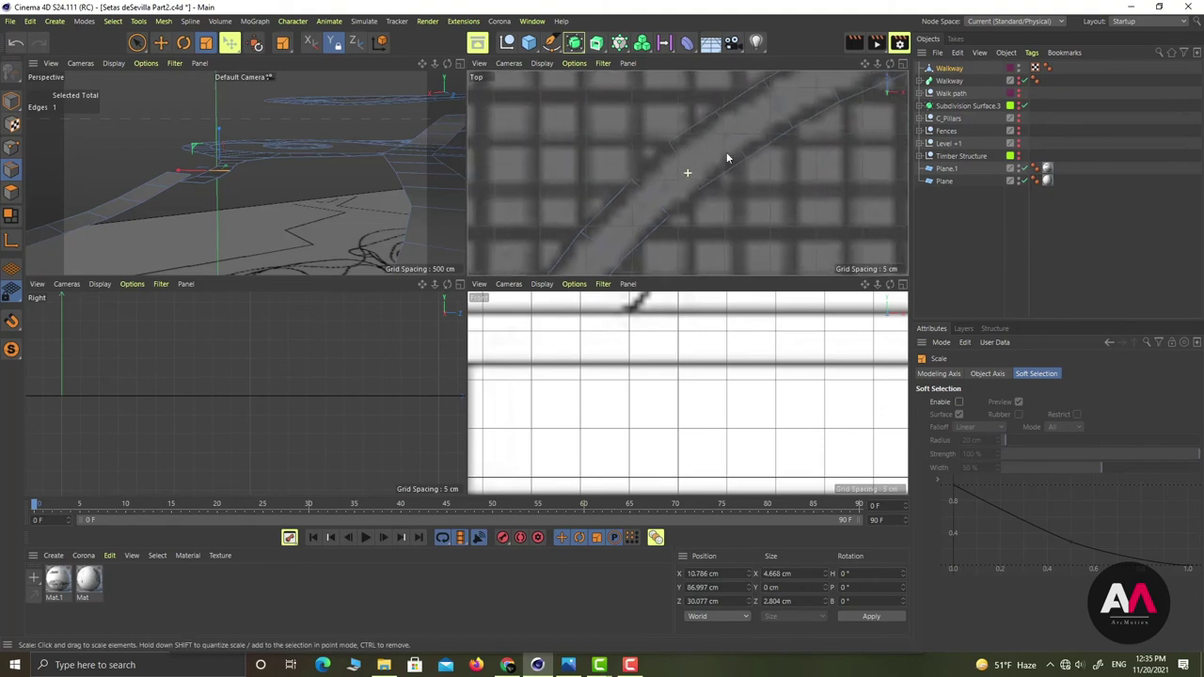
click(687, 167)
click(459, 64)
alt+drag(366, 283, 459, 266)
key(e)
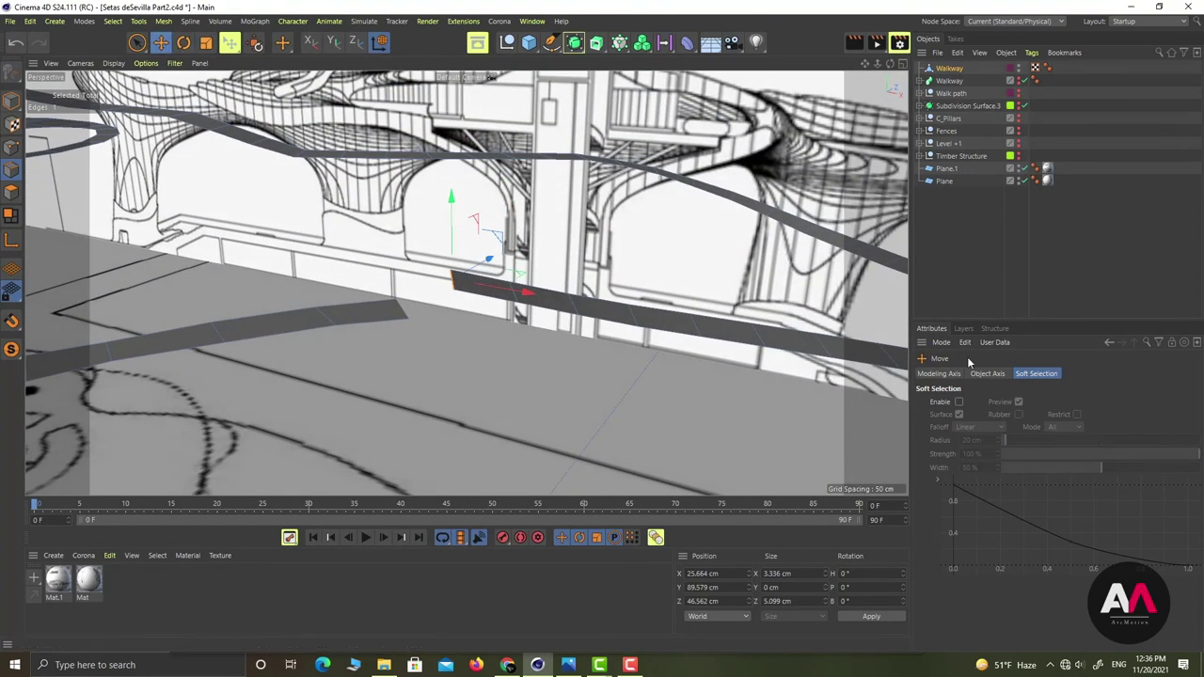
click(957, 401)
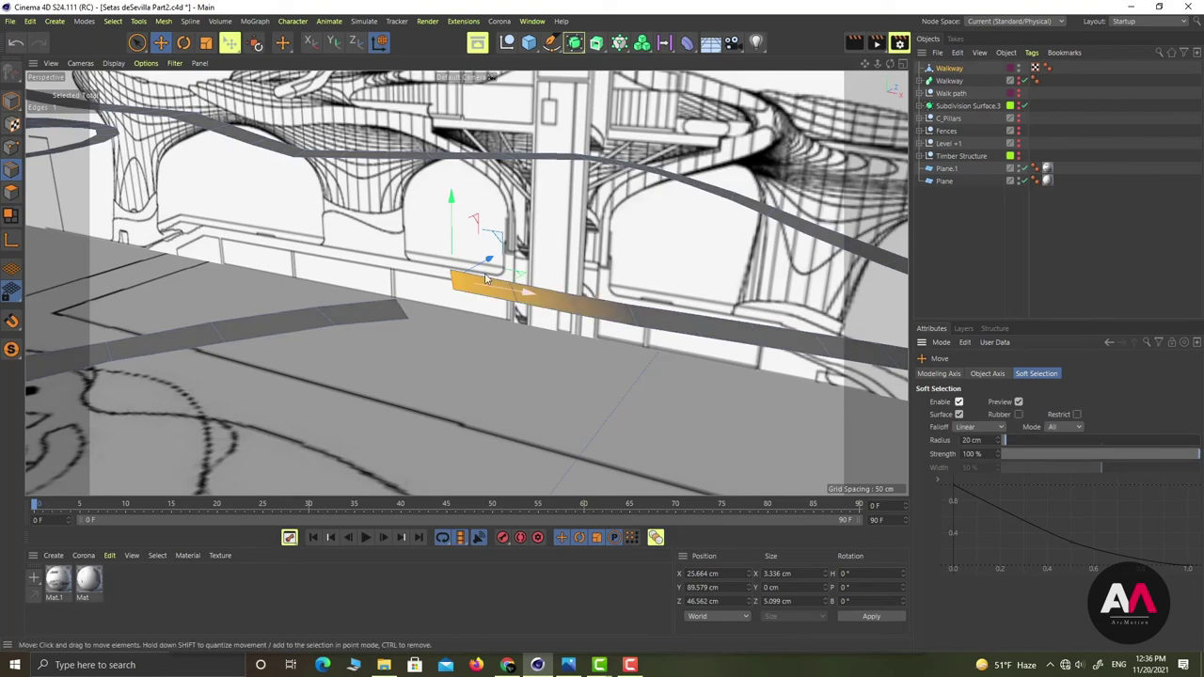
Show the Timber Structure and set the soft selection radius to 50 cm
scroll(535, 243, down, 5)
scroll(617, 244, up, 4)
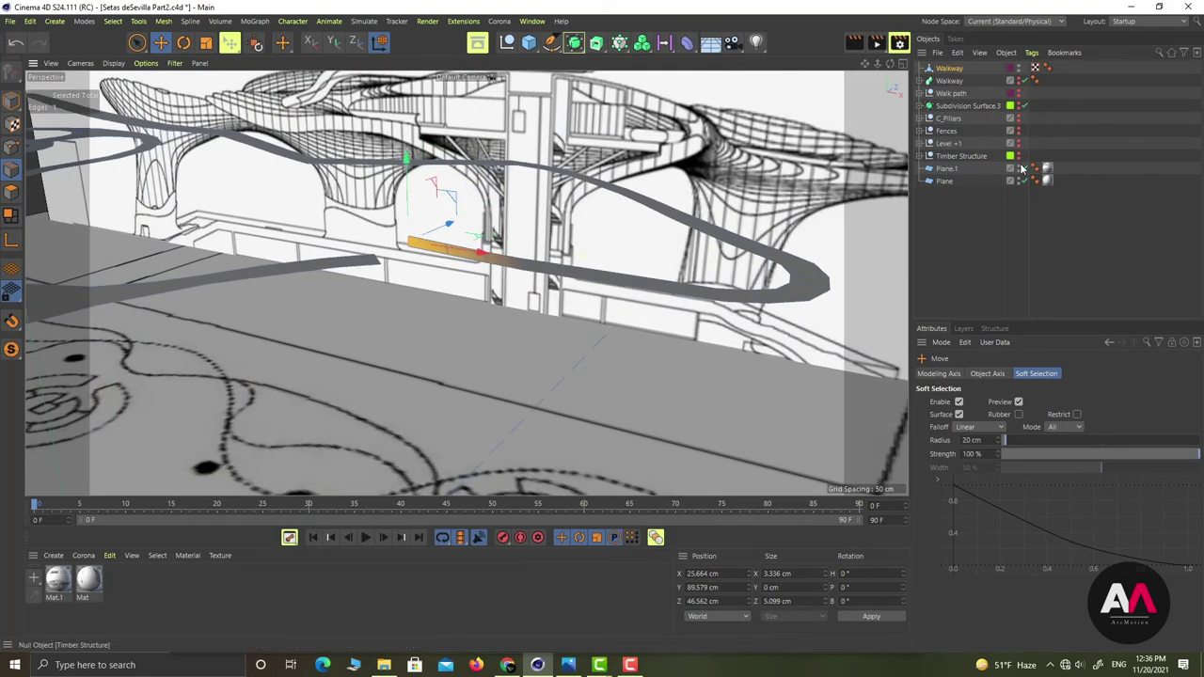
click(1017, 157)
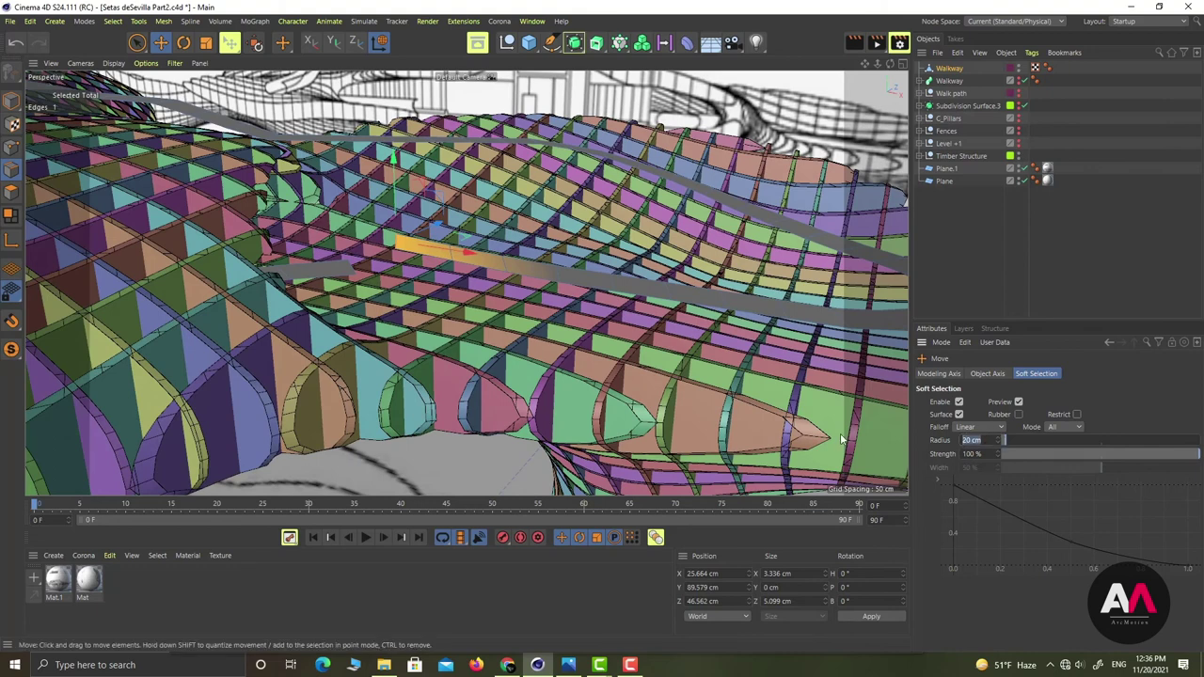
key(Return)
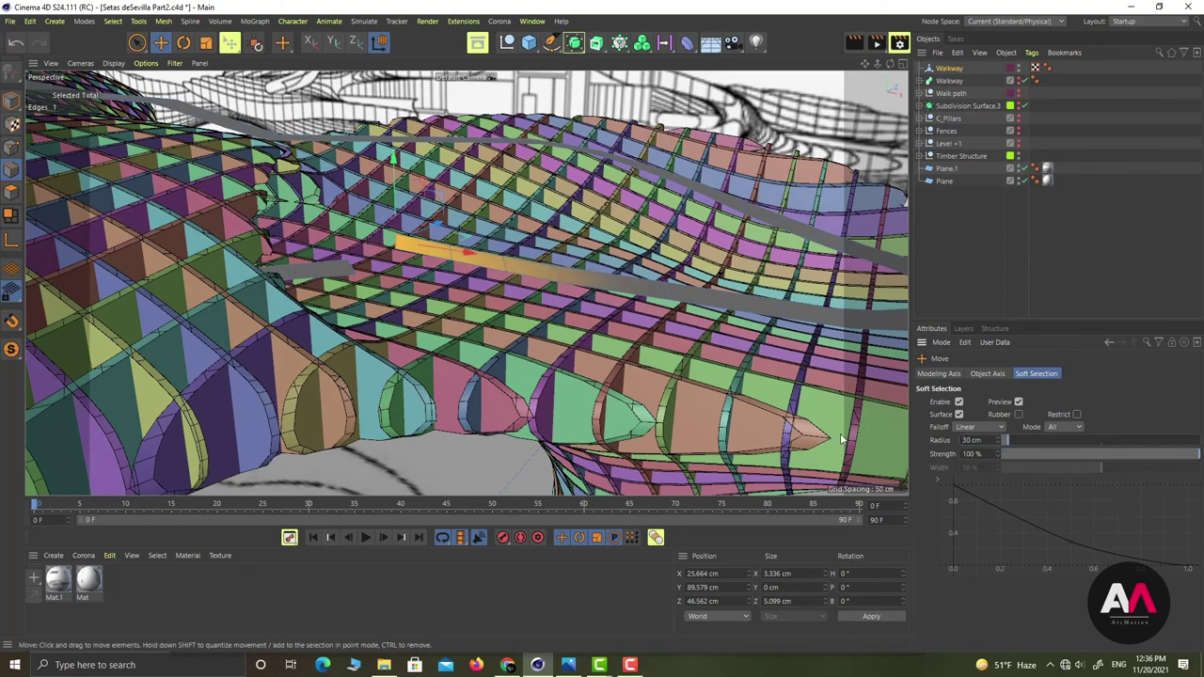
text(40)
key(Return)
click(984, 439)
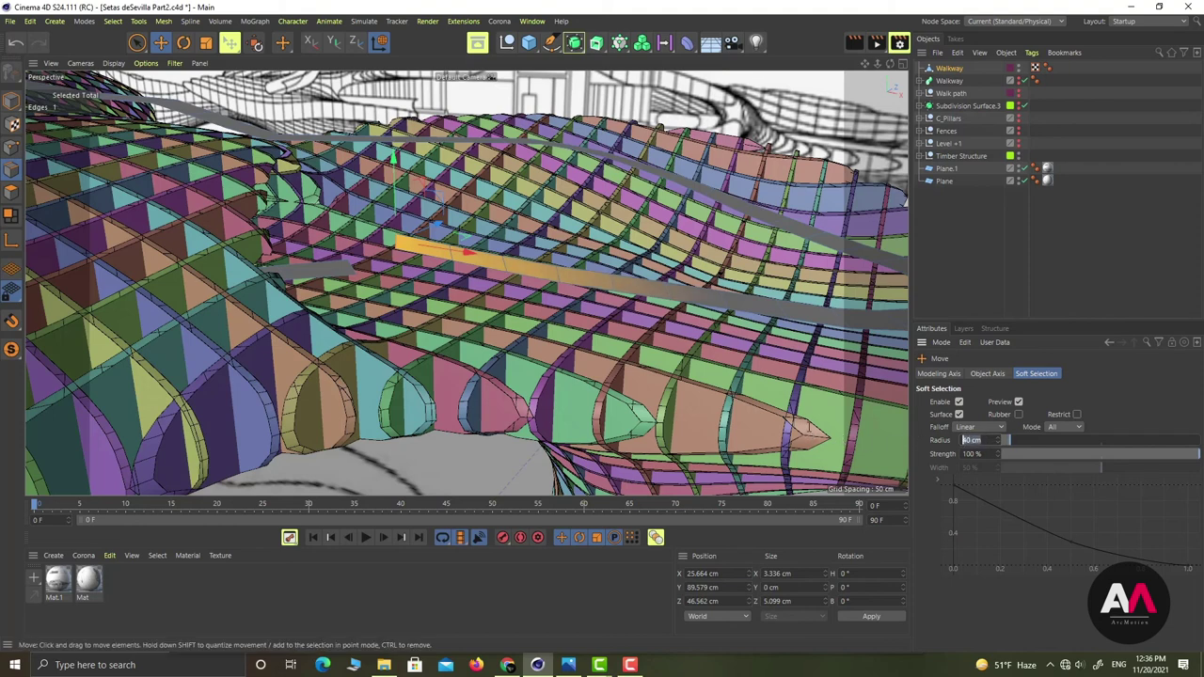
text(50)
key(Return)
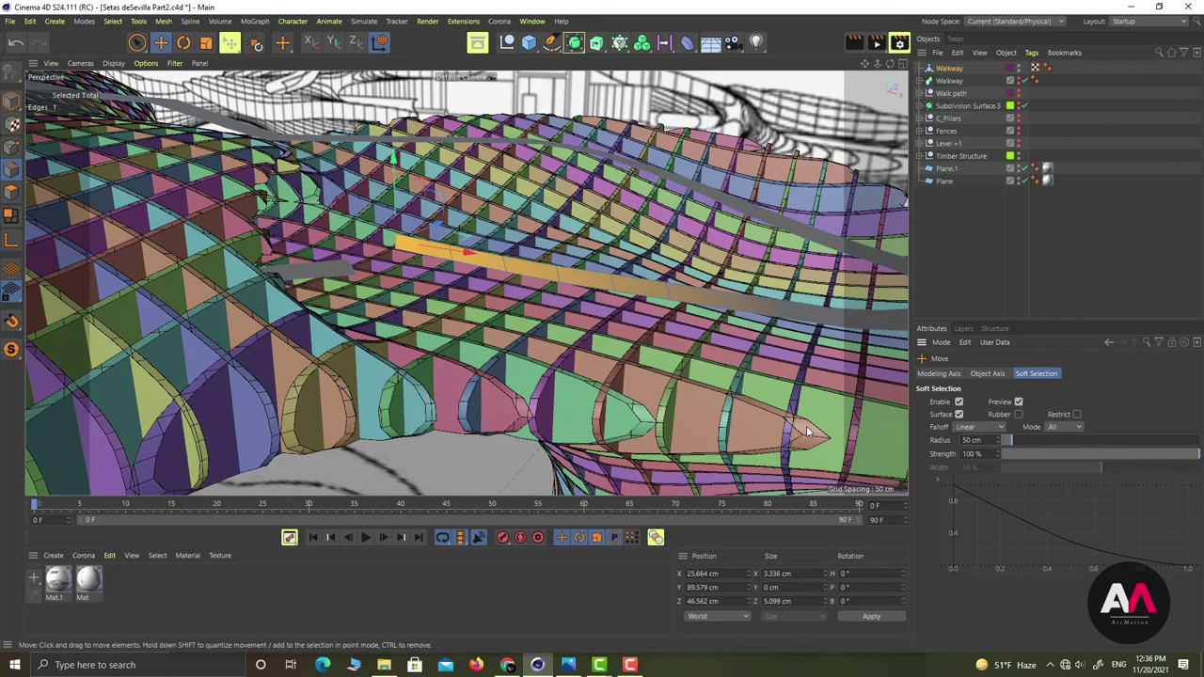
Lower the selected Walkway end edge with soft selection to about Y 86.5 cm, closer to the timber lattice
drag(395, 193, 390, 219)
alt+right_drag(362, 245, 408, 223)
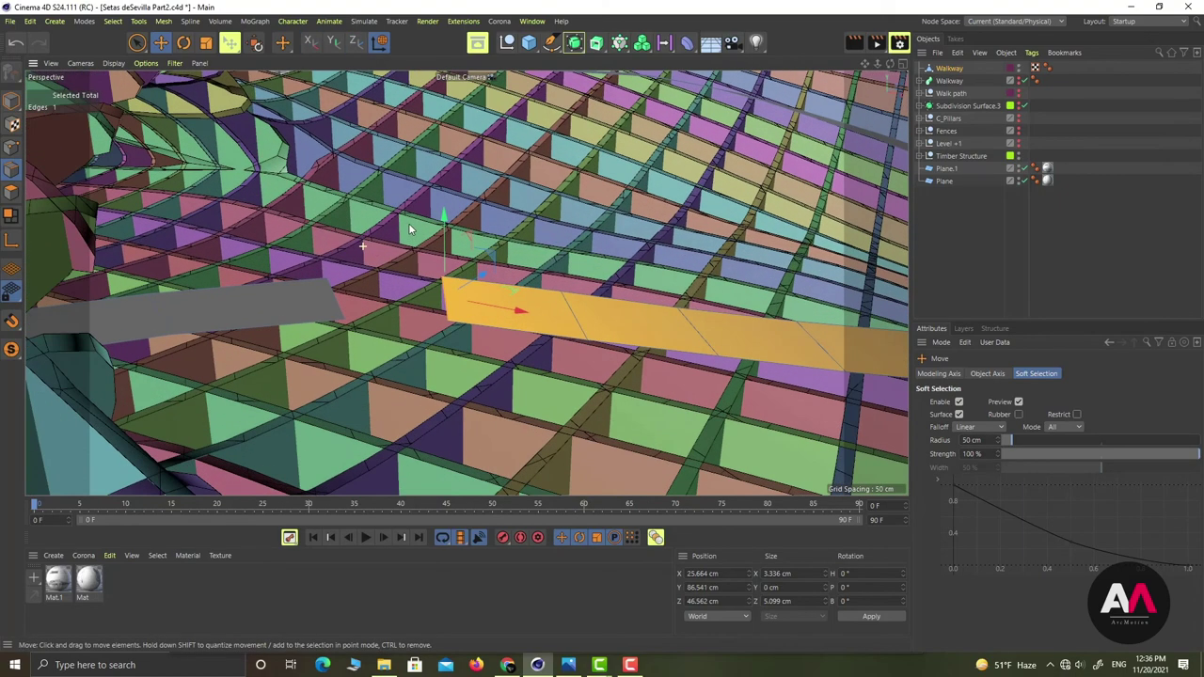
alt+drag(363, 390, 454, 378)
scroll(353, 271, up, 6)
scroll(413, 346, up, 6)
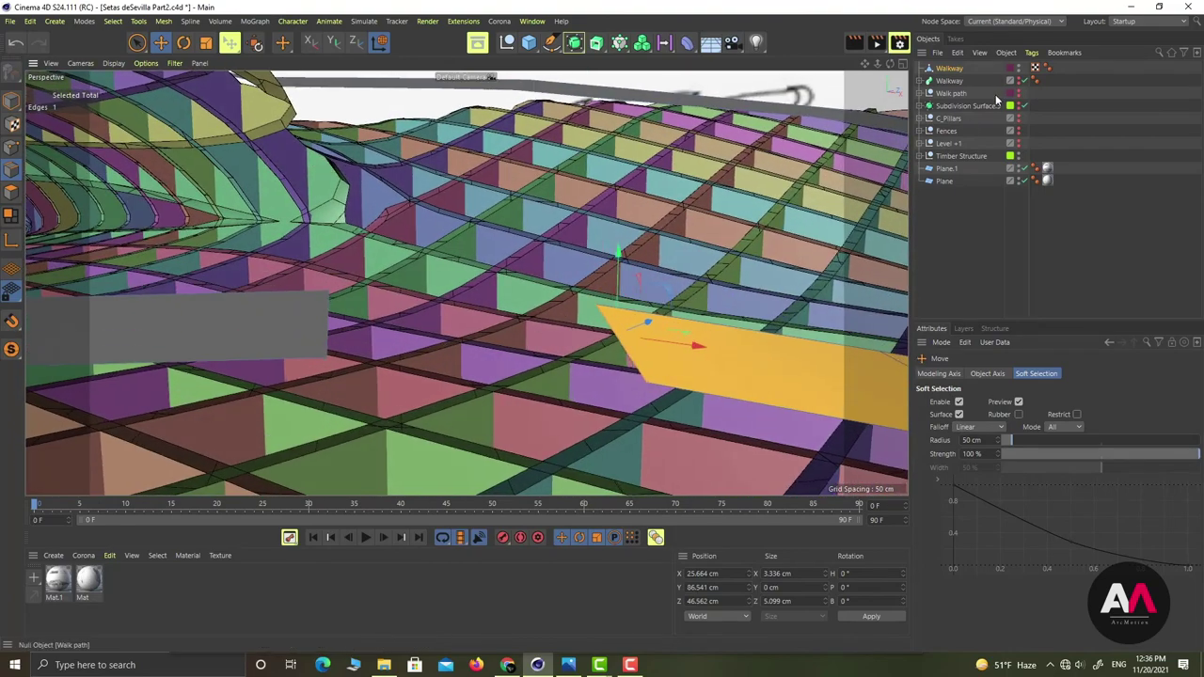
alt+drag(492, 325, 475, 319)
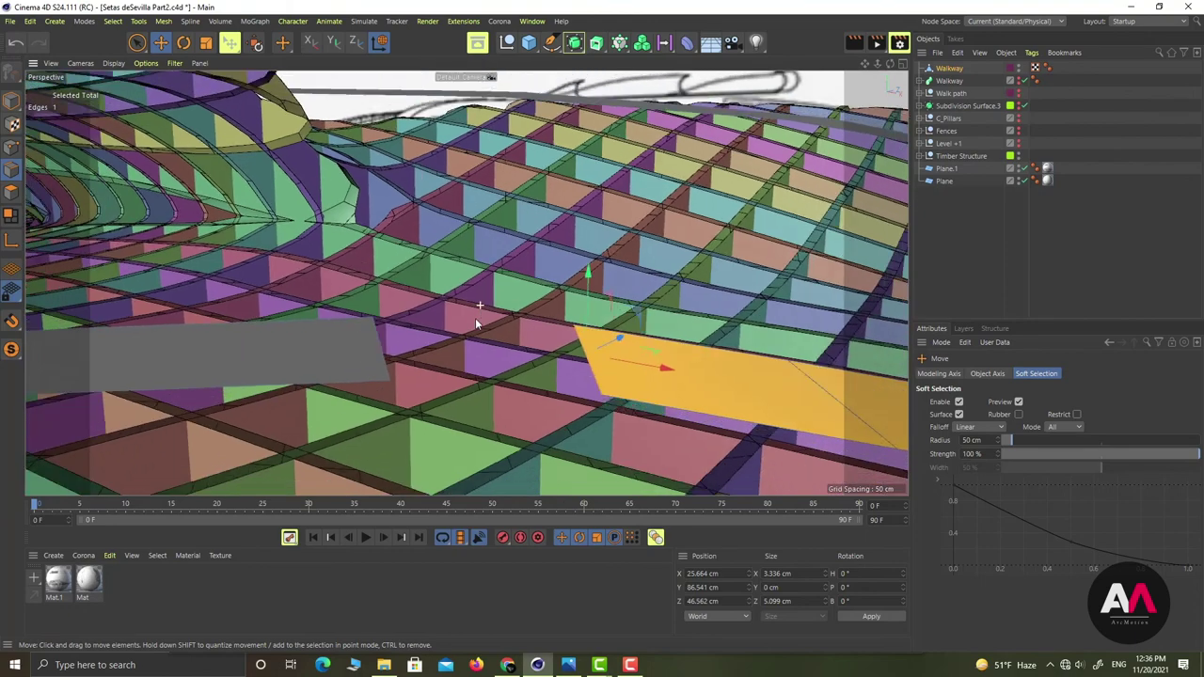
scroll(466, 354, up, 3)
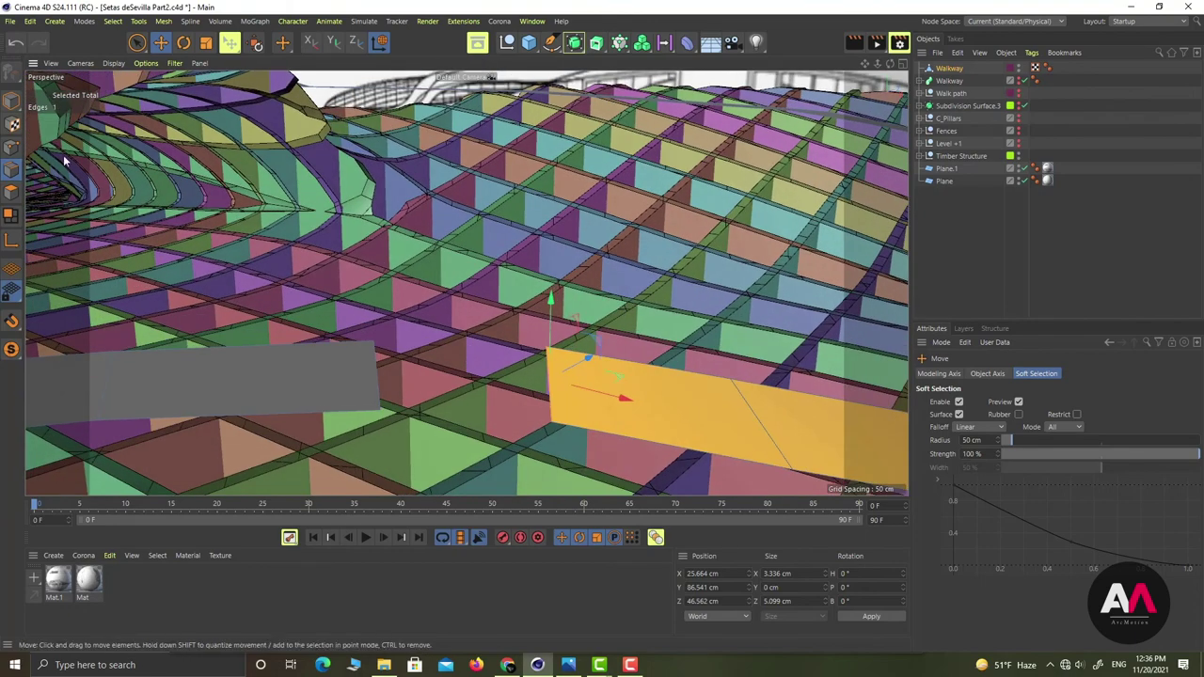
Turn off soft selection in point mode and fill the gap between the two Walkway ends with a four-sided polygon using the Polygon Pen
click(11, 145)
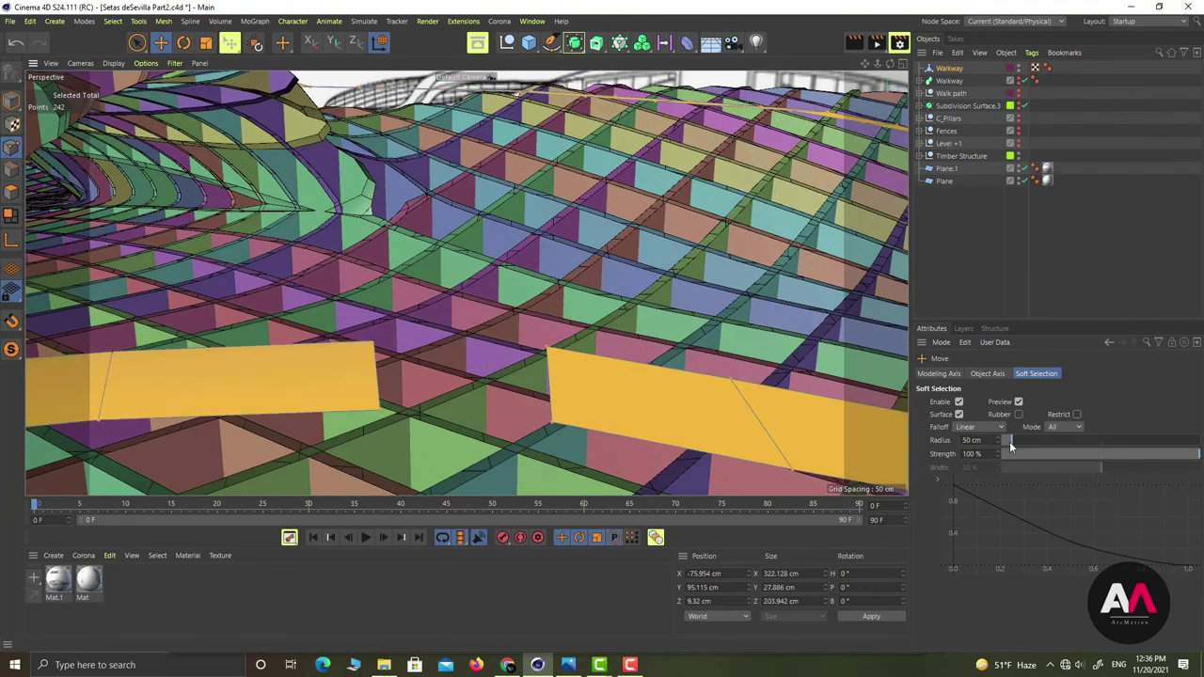
click(959, 402)
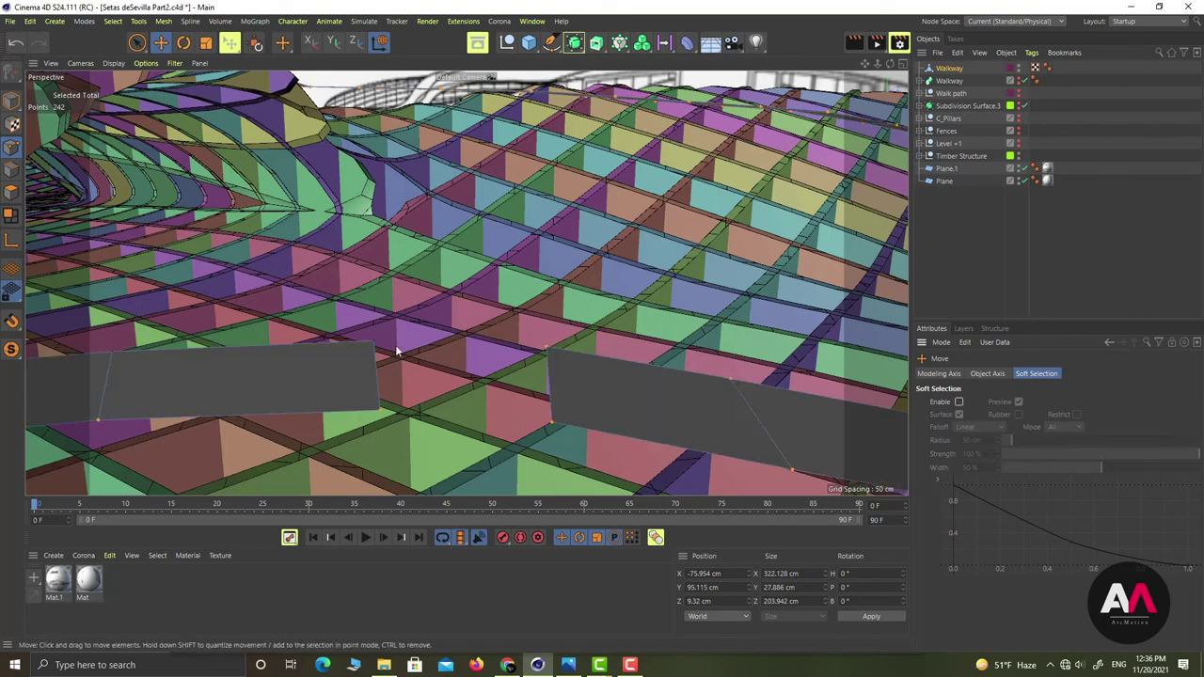
right_click(450, 282)
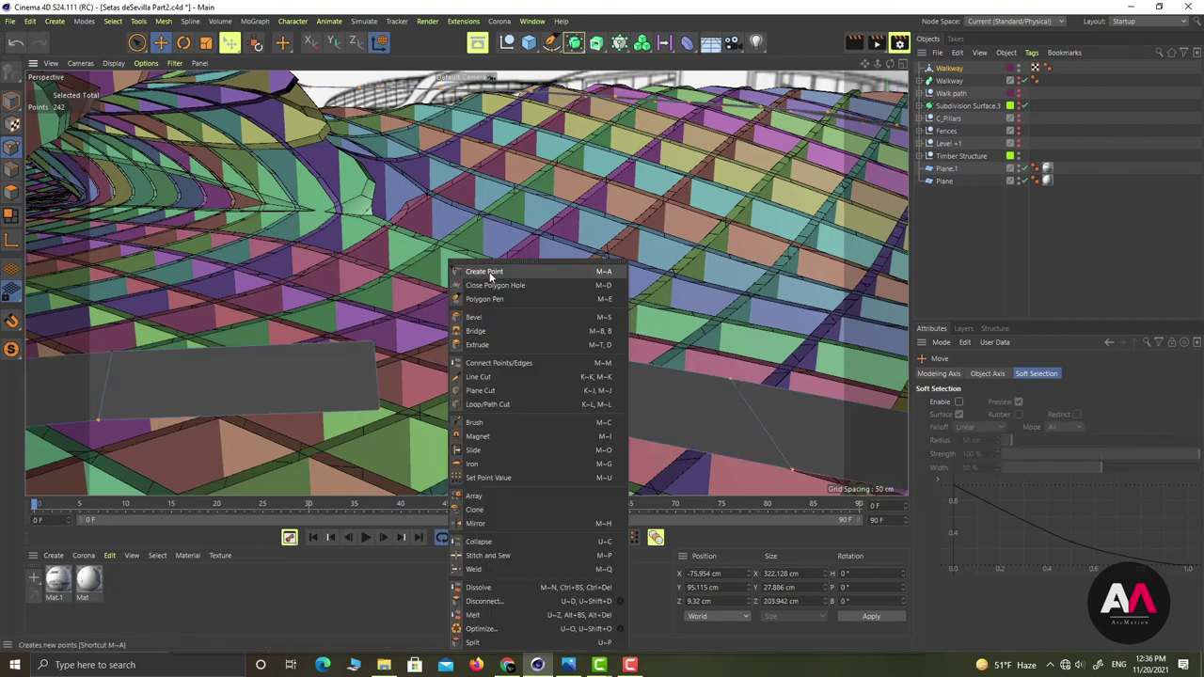
click(484, 299)
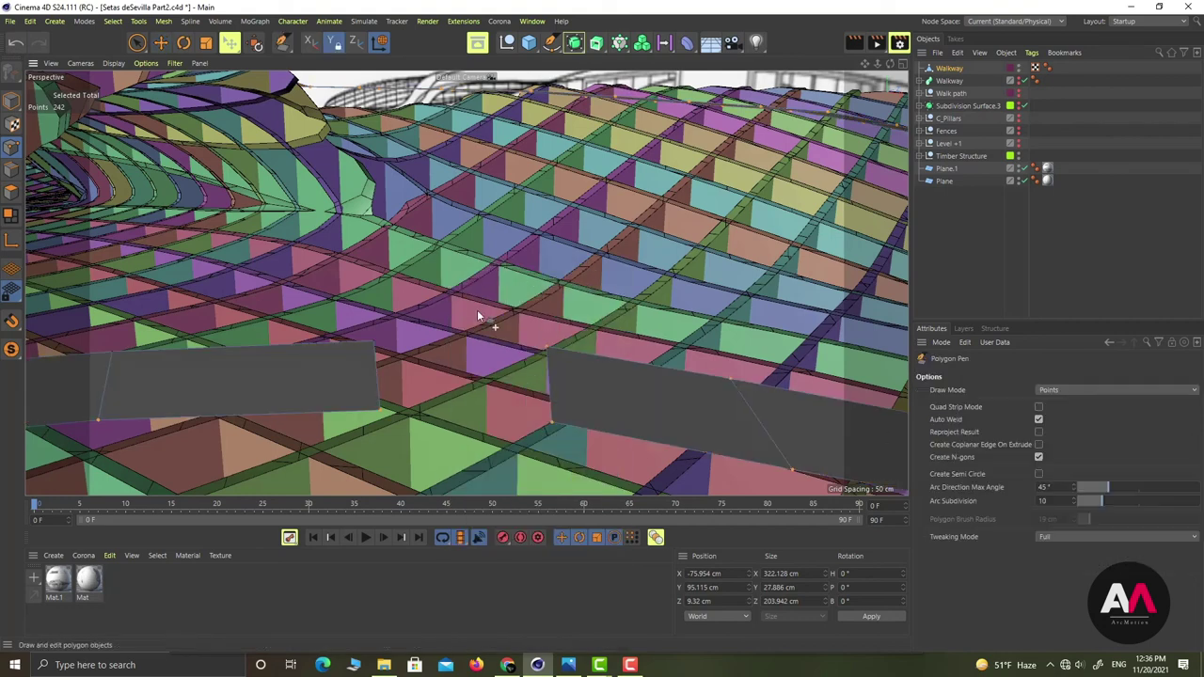
click(382, 412)
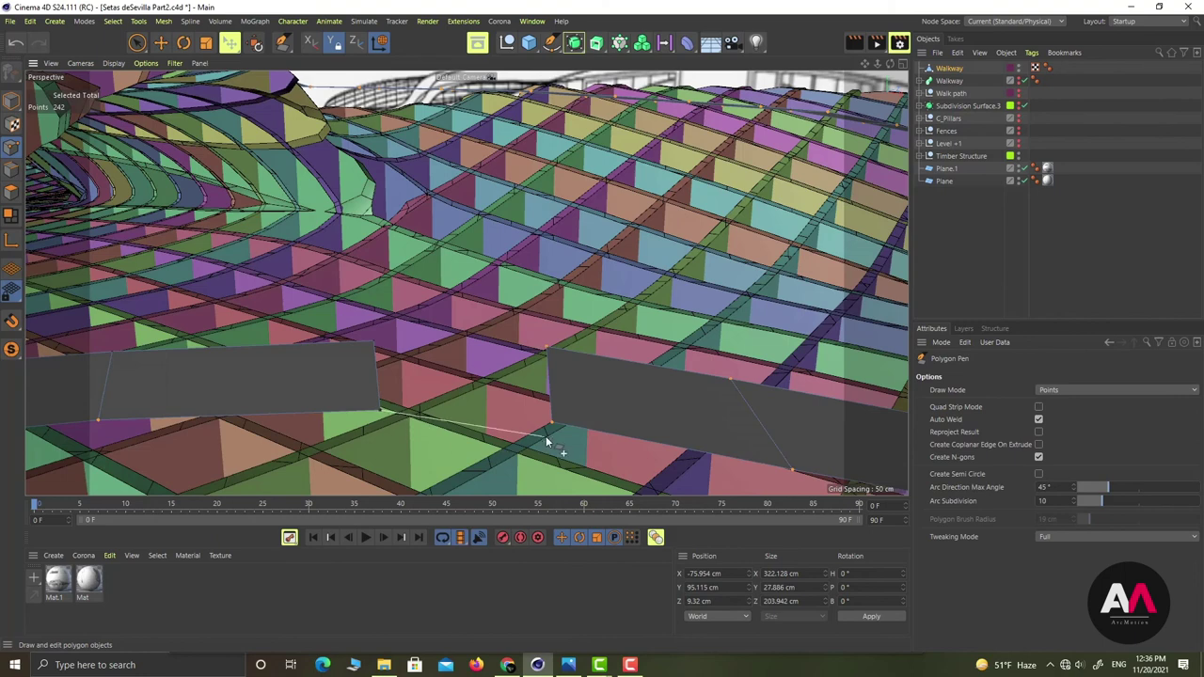
click(548, 349)
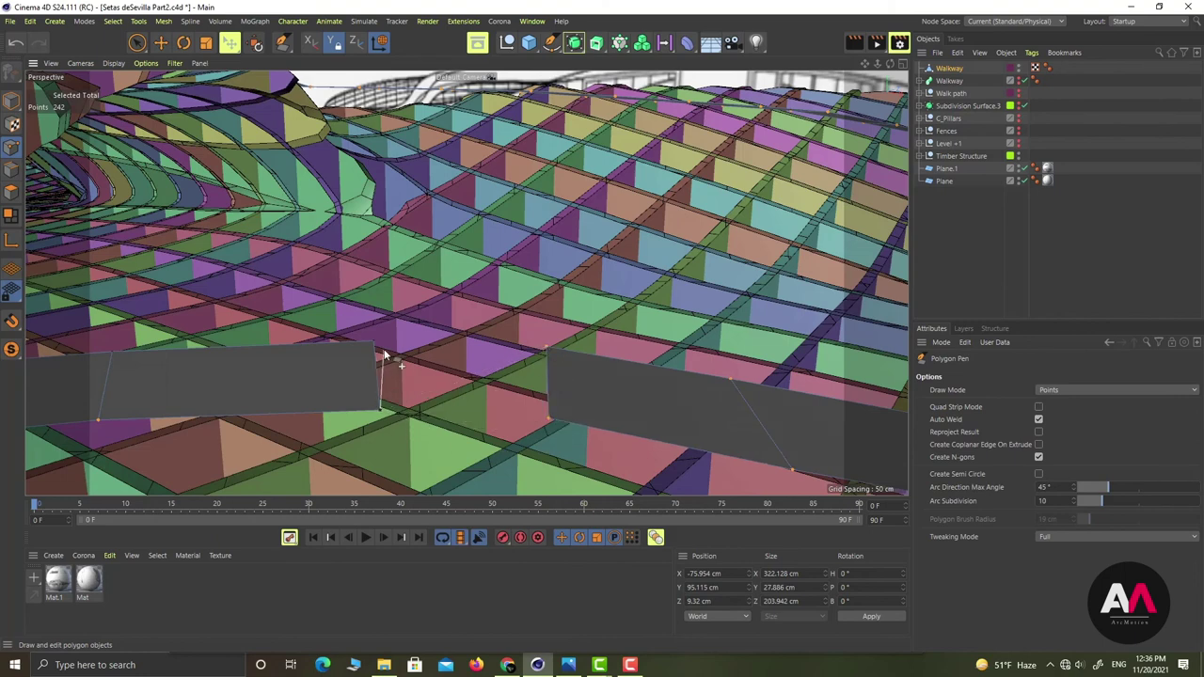
click(547, 345)
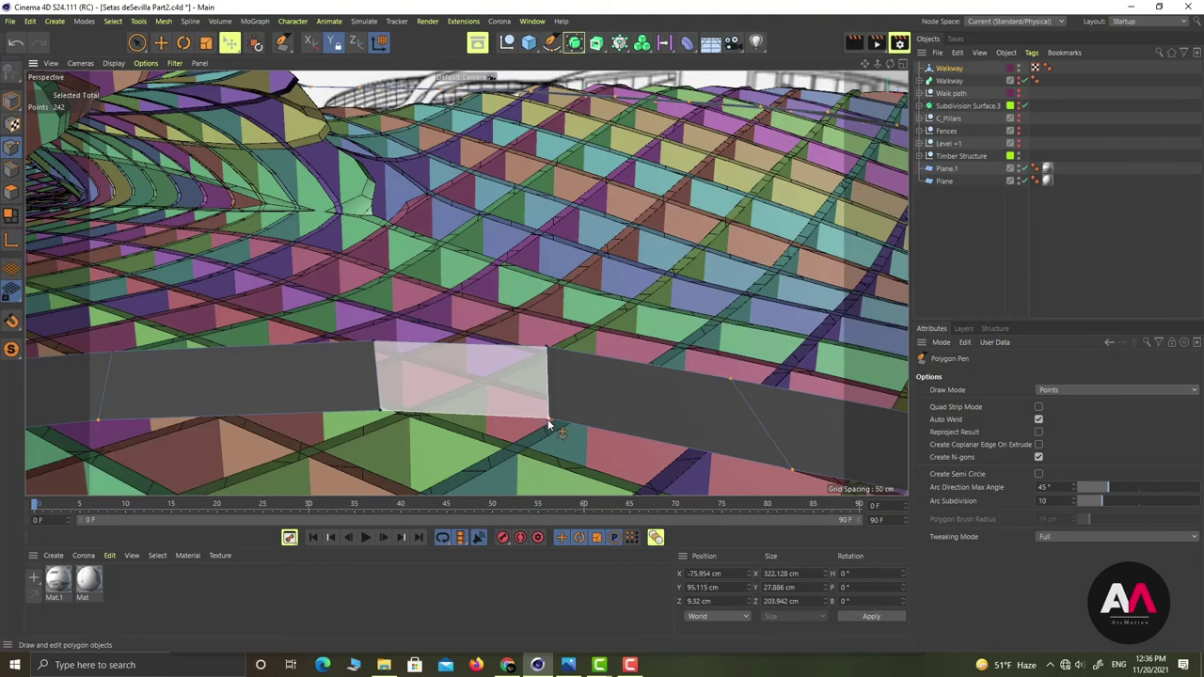
click(547, 420)
click(381, 417)
Inspect the joined Walkway and the rest of its path across the timber roof from several angles
alt+drag(485, 369, 415, 406)
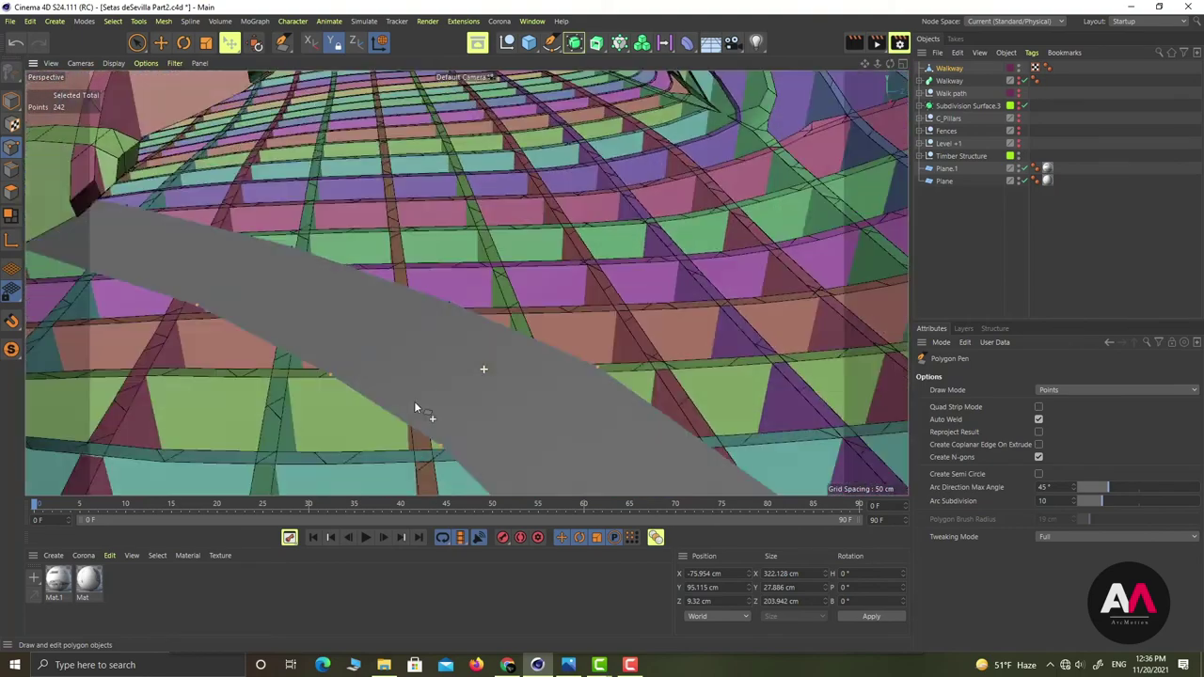
scroll(628, 311, down, 3)
alt+drag(628, 311, 584, 337)
scroll(367, 331, down, 5)
alt+drag(368, 331, 350, 315)
alt+drag(320, 277, 551, 223)
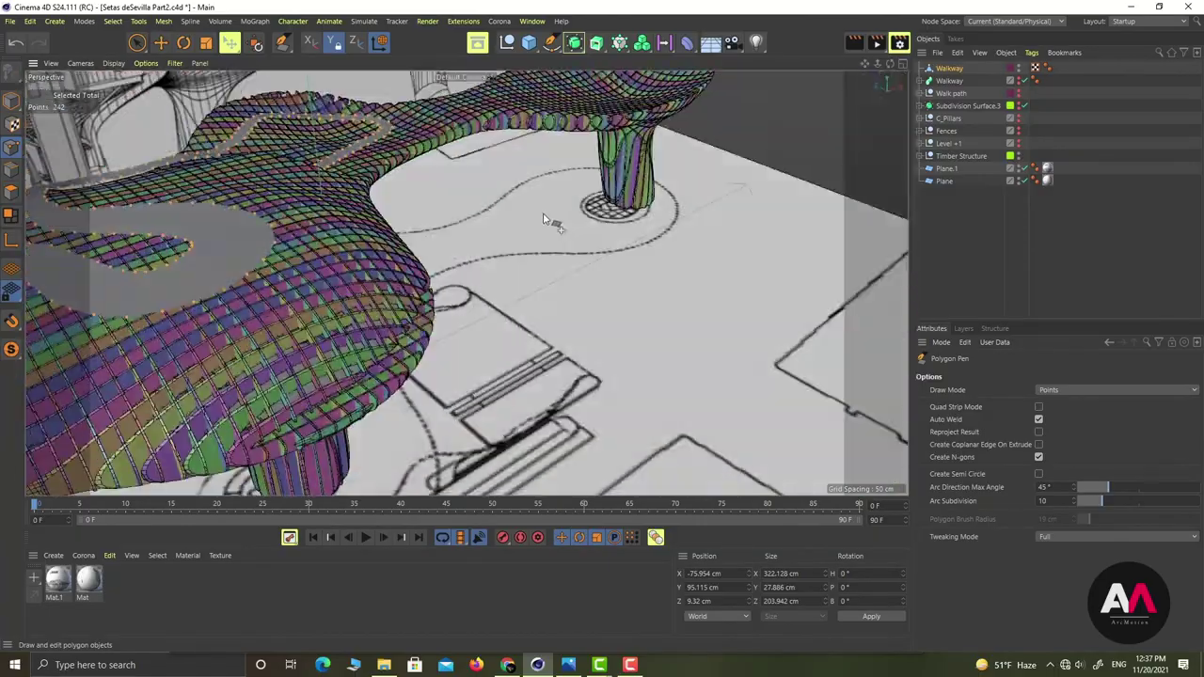
scroll(552, 223, down, 5)
scroll(379, 288, up, 5)
alt+drag(379, 287, 334, 252)
scroll(439, 297, up, 2)
scroll(421, 291, up, 3)
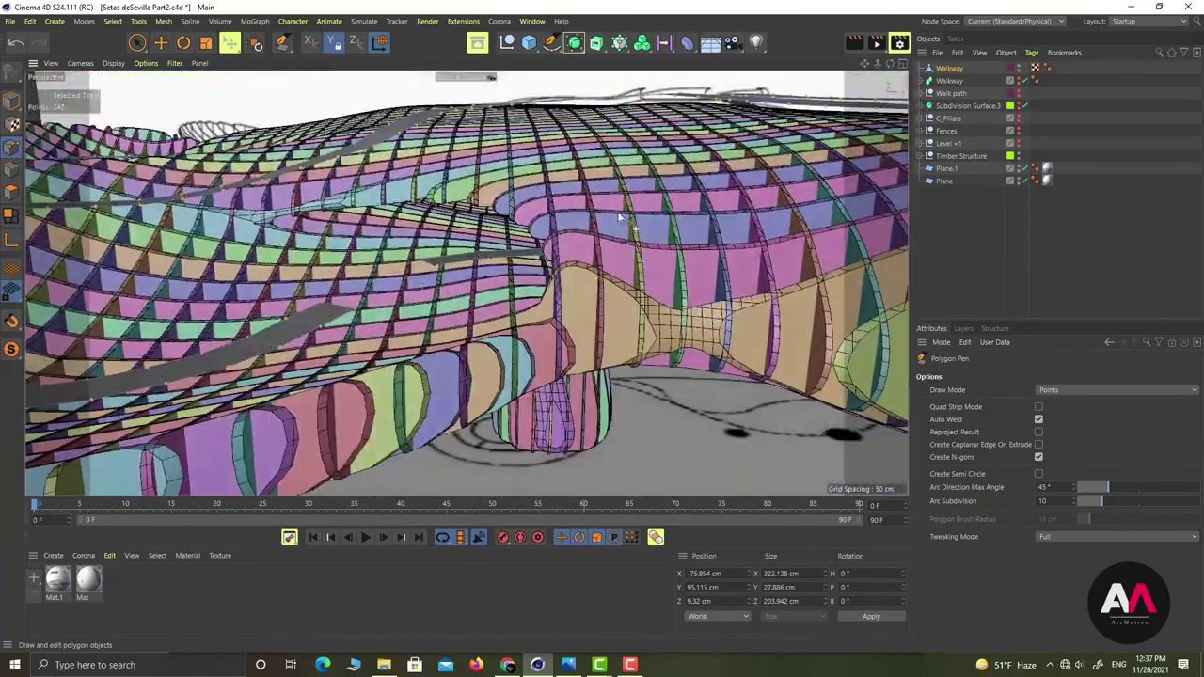
Activate Live Selection and return to the four-view layout
click(138, 42)
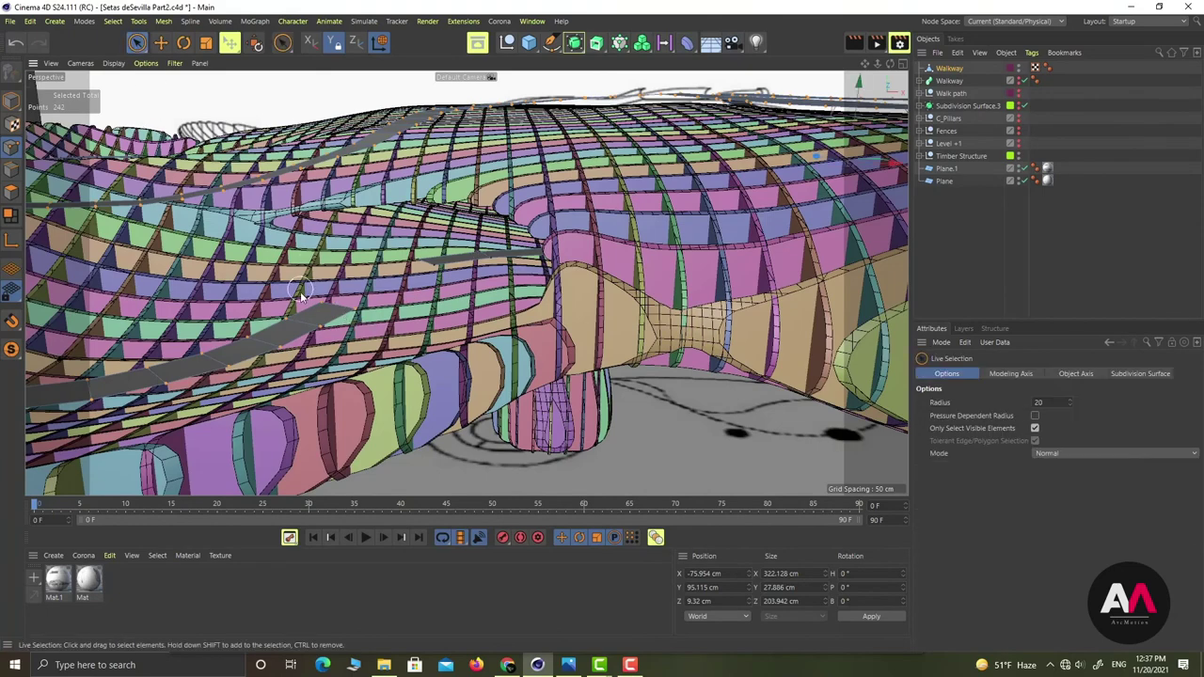
scroll(334, 298, up, 3)
click(903, 63)
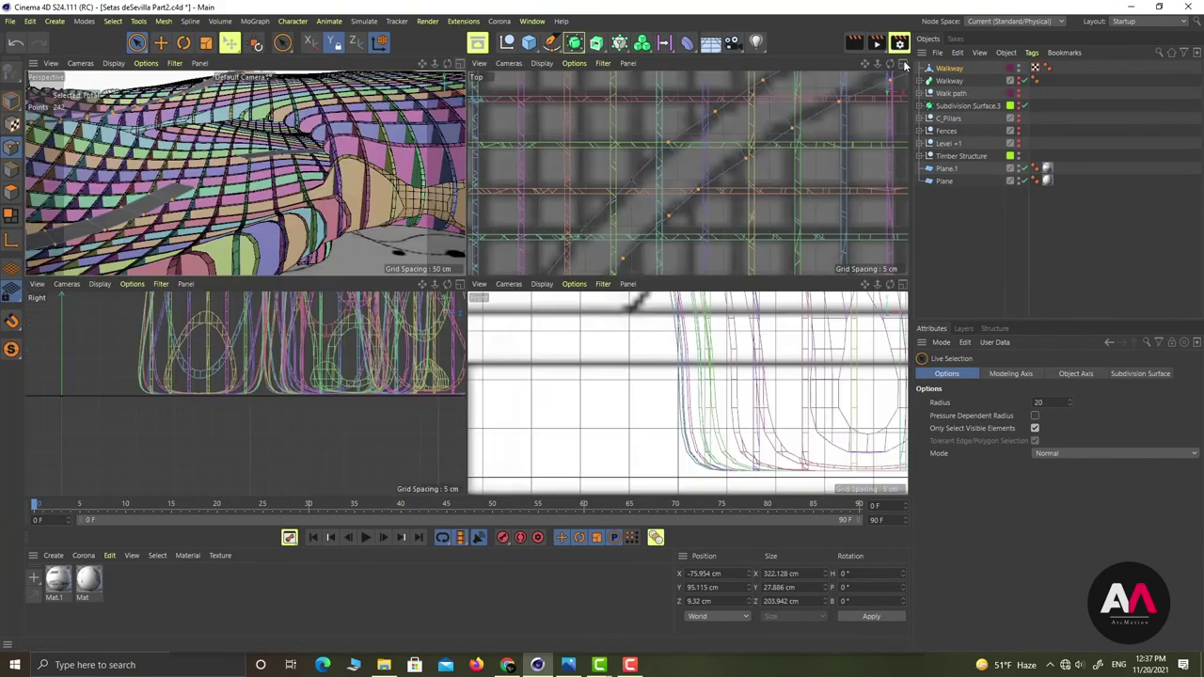
In the top view, extend the Walkway's open end edge one segment along the curved path of the reference plan
click(903, 63)
scroll(697, 226, down, 8)
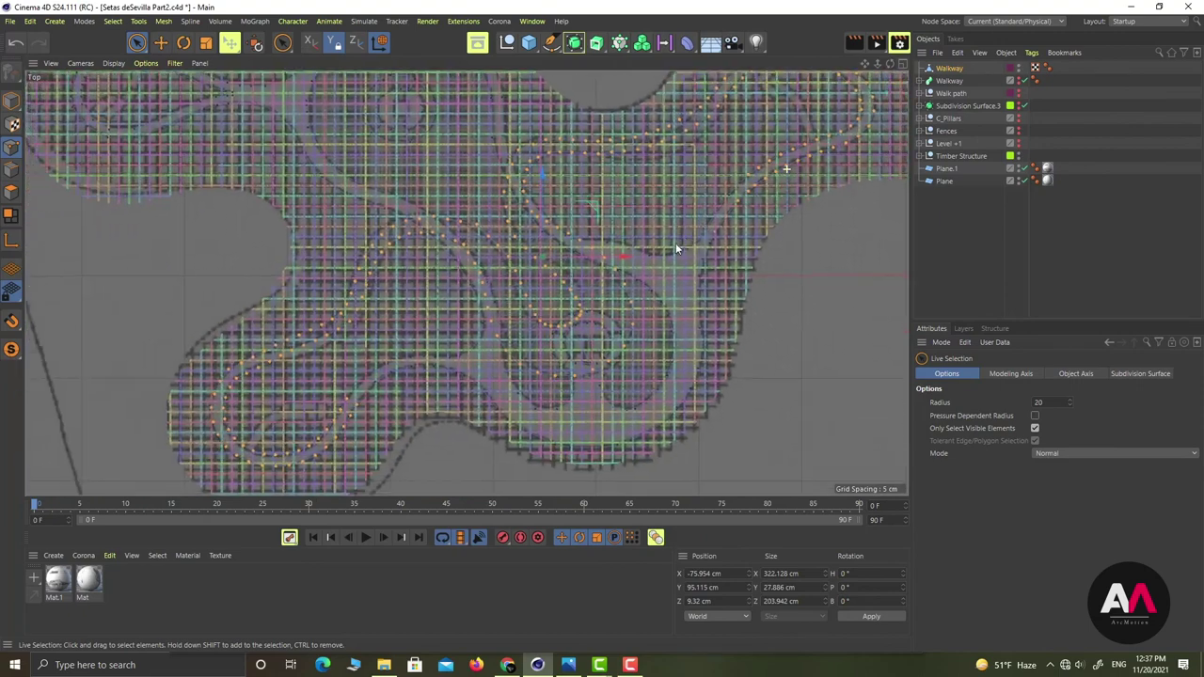
scroll(408, 373, up, 10)
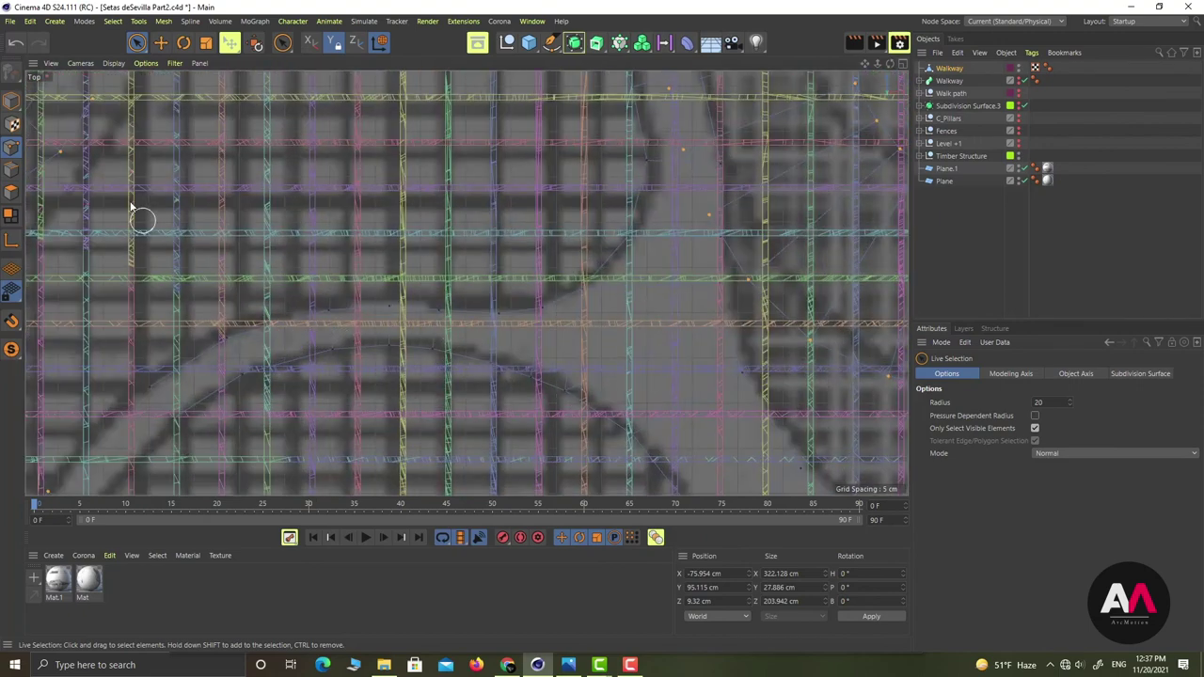
click(11, 169)
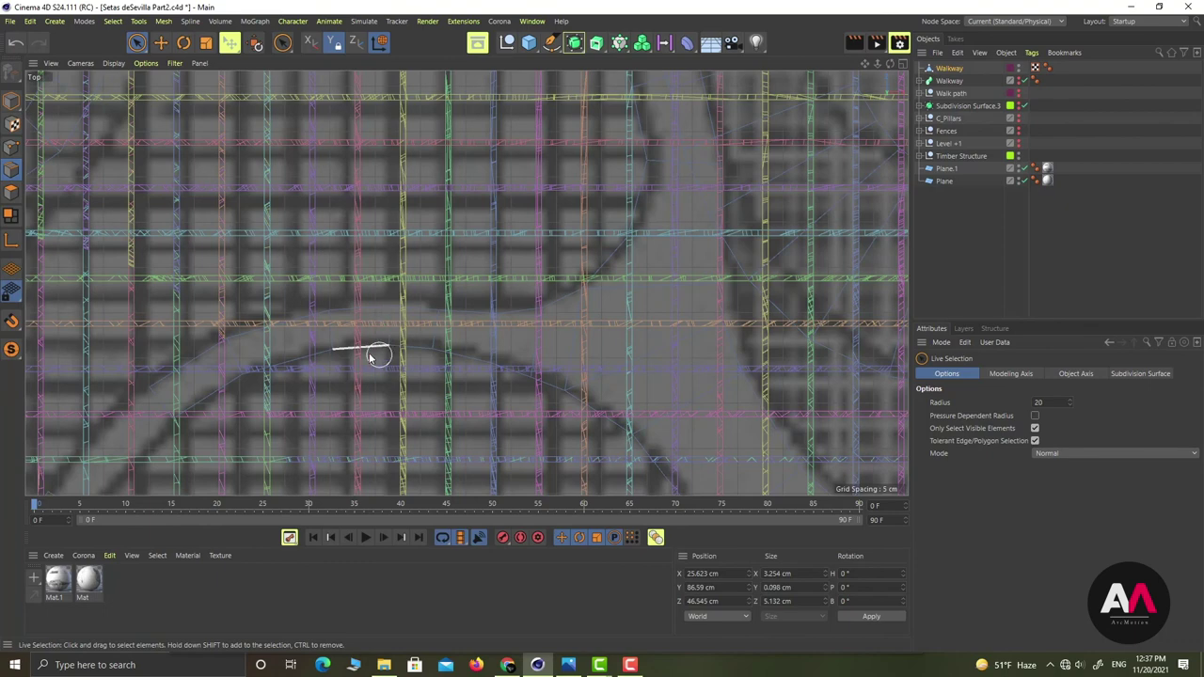
click(162, 408)
alt+middle_drag(276, 356, 606, 151)
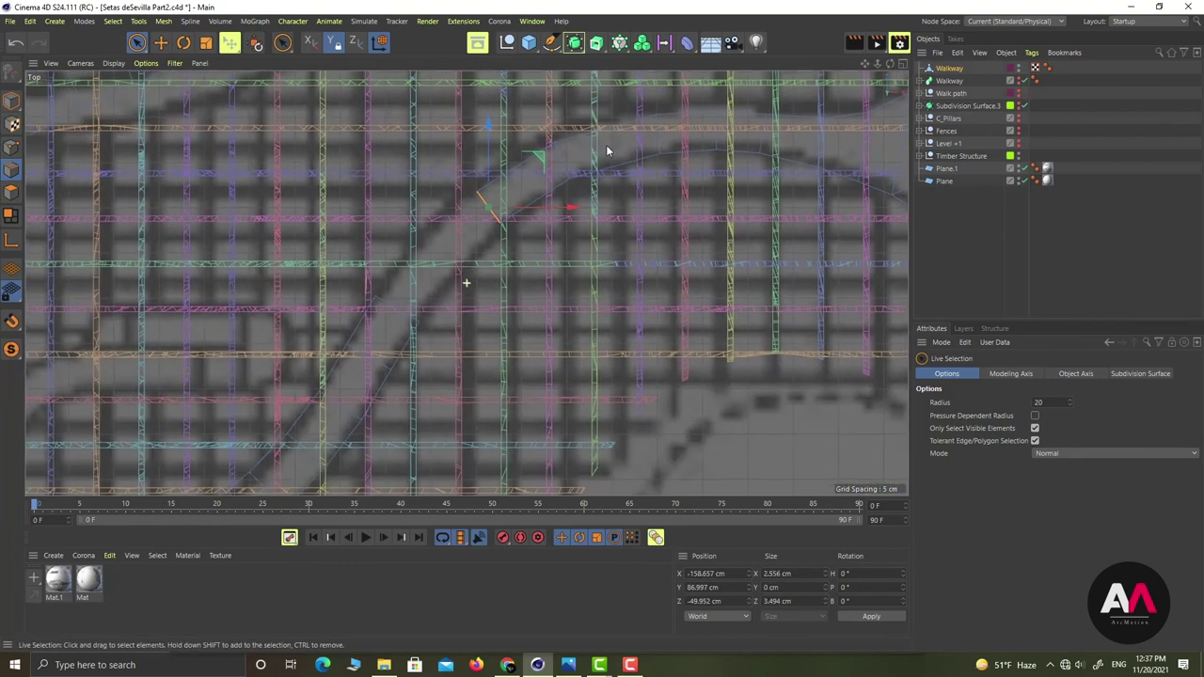
scroll(477, 177, up, 2)
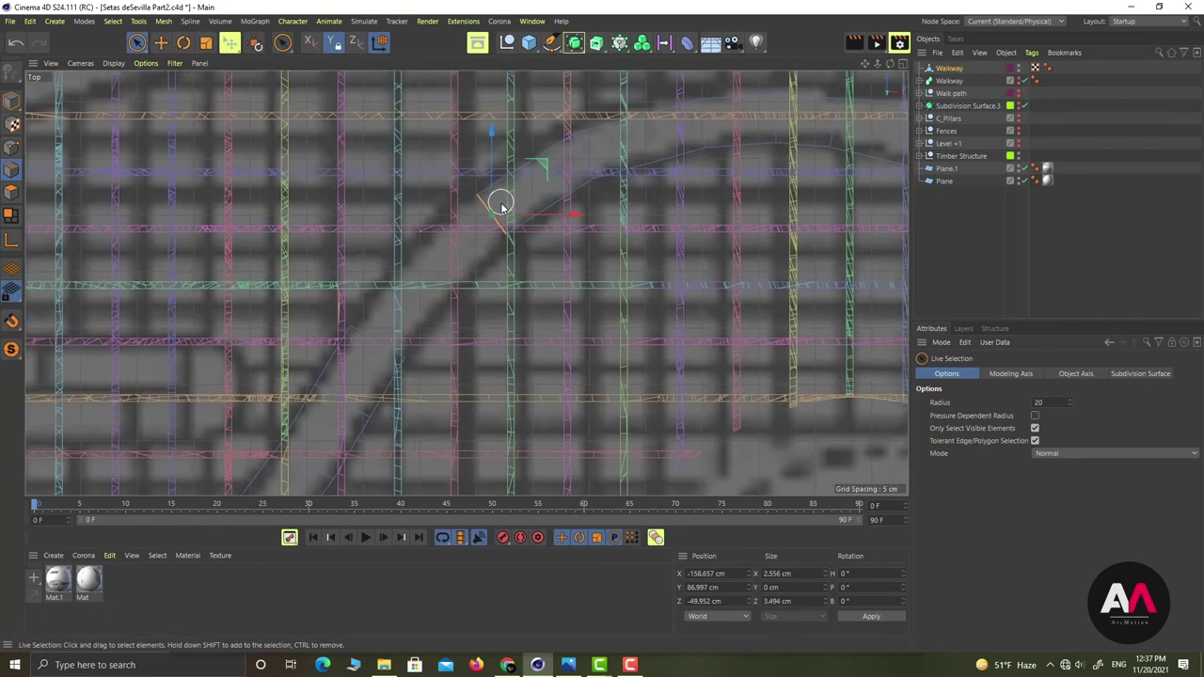
key(e)
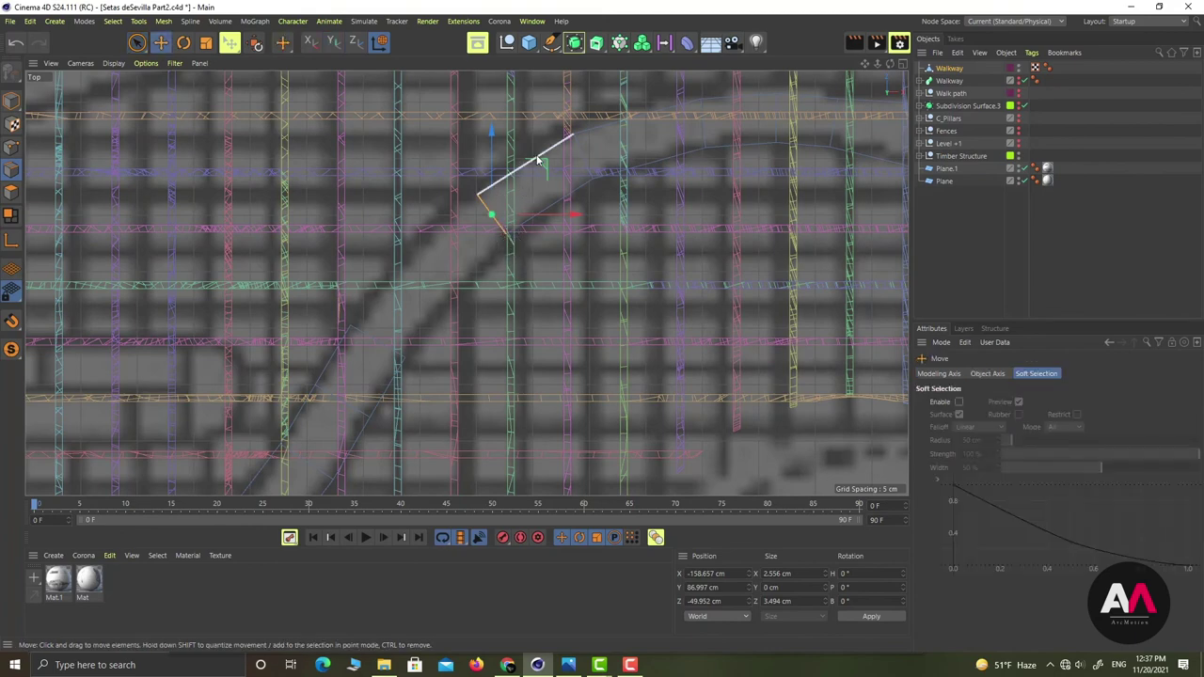
drag(540, 167, 494, 215)
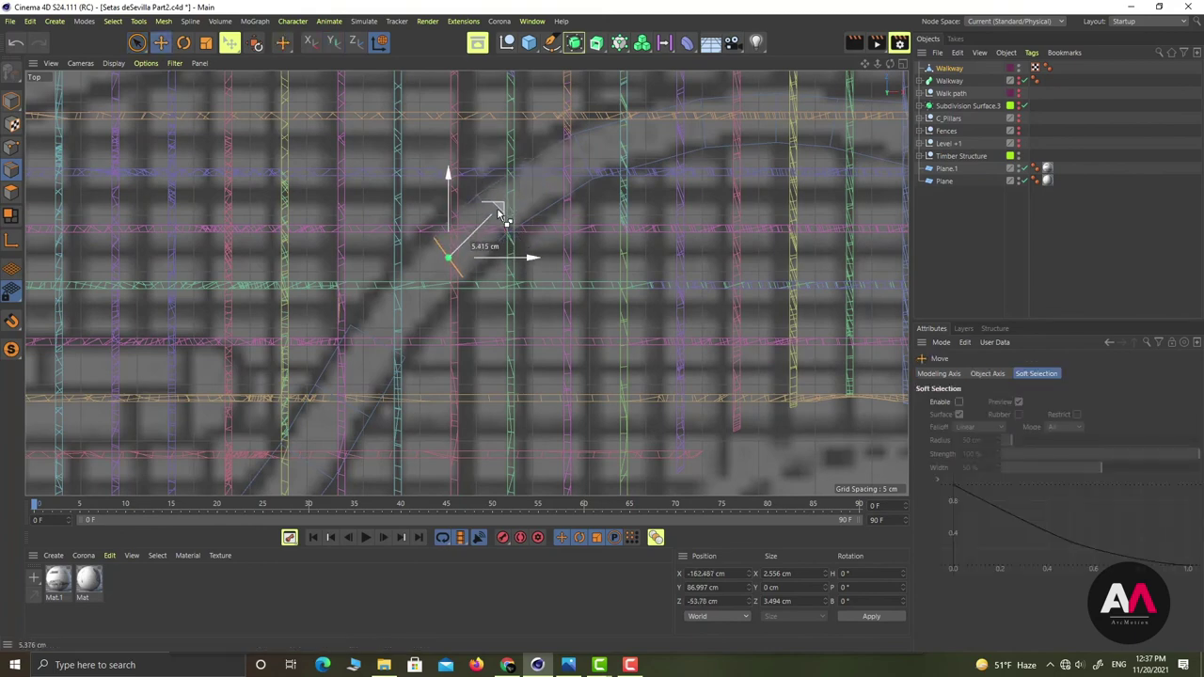
Extend the Walkway by another segment along the path, turning and widening its end edge to match the path's direction and width
key(r)
drag(493, 295, 499, 283)
key(e)
drag(497, 208, 461, 257)
key(t)
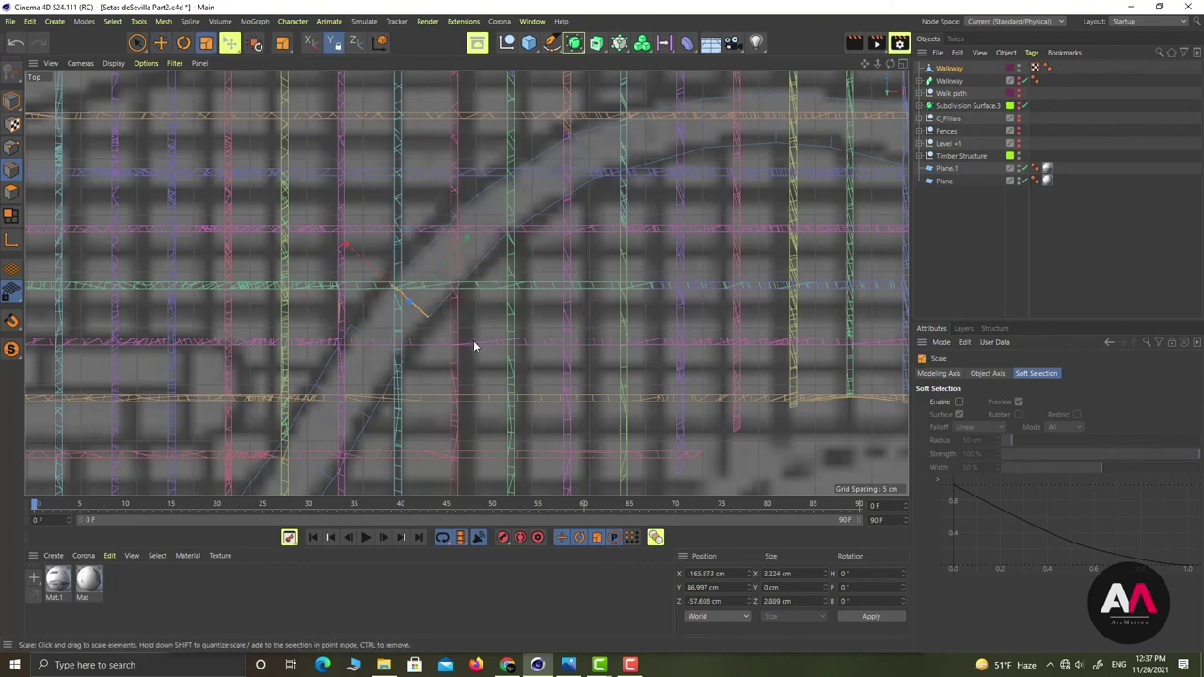
drag(345, 244, 330, 238)
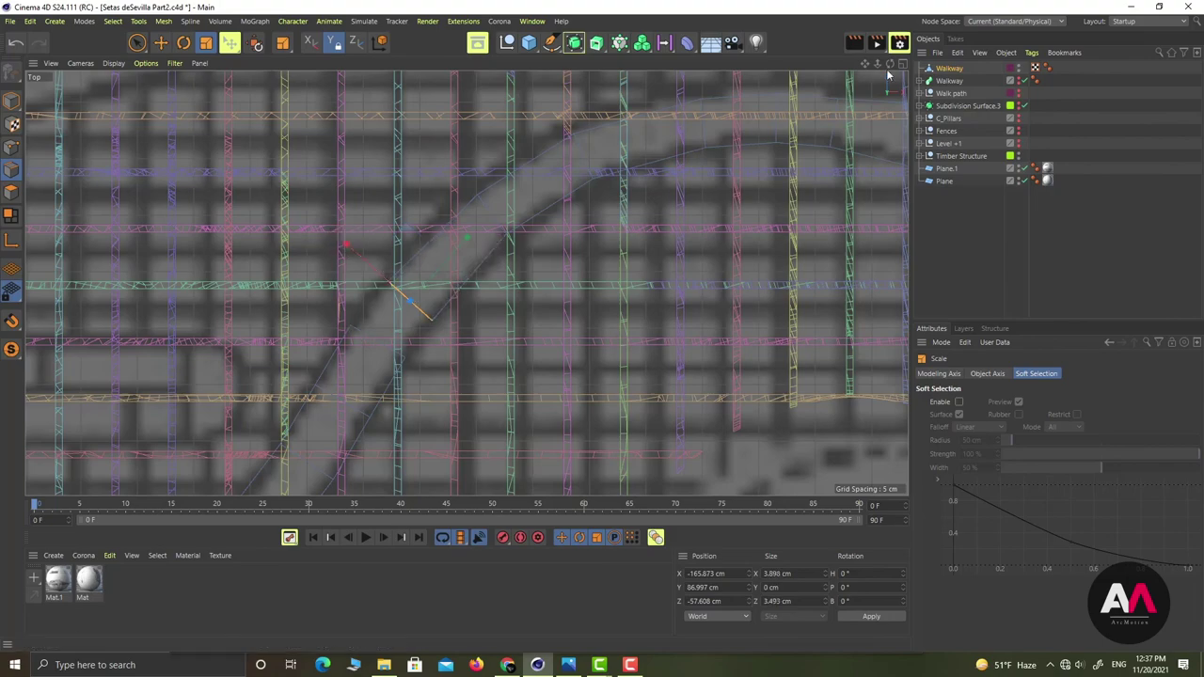
In the perspective view, enable Soft Selection and lower the extended Walkway end edge to a Y position of about 85.958 cm
click(903, 64)
click(461, 63)
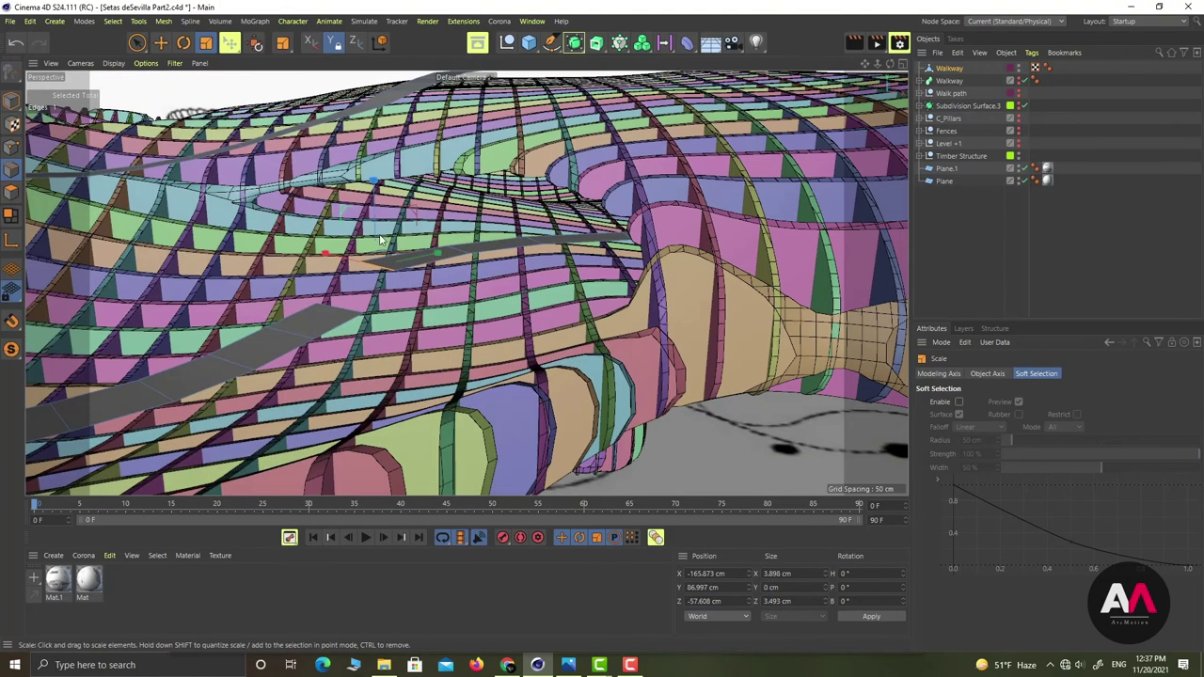
scroll(386, 247, up, 4)
alt+drag(399, 261, 345, 366)
scroll(421, 282, up, 3)
click(161, 42)
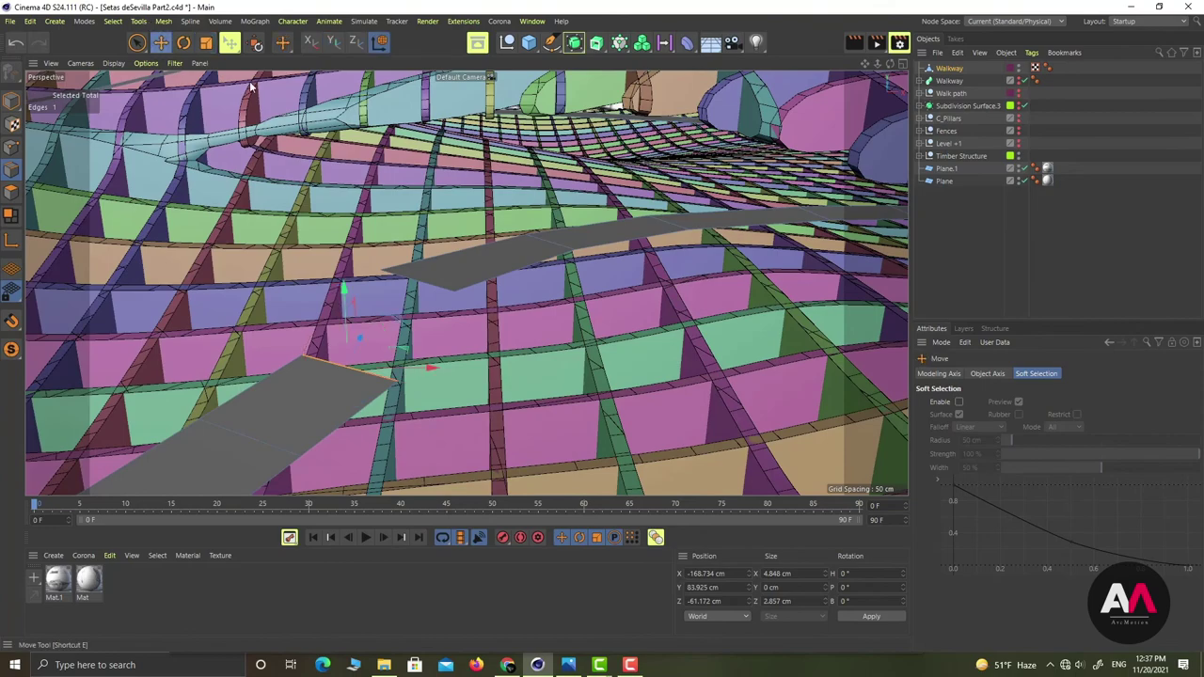
click(958, 402)
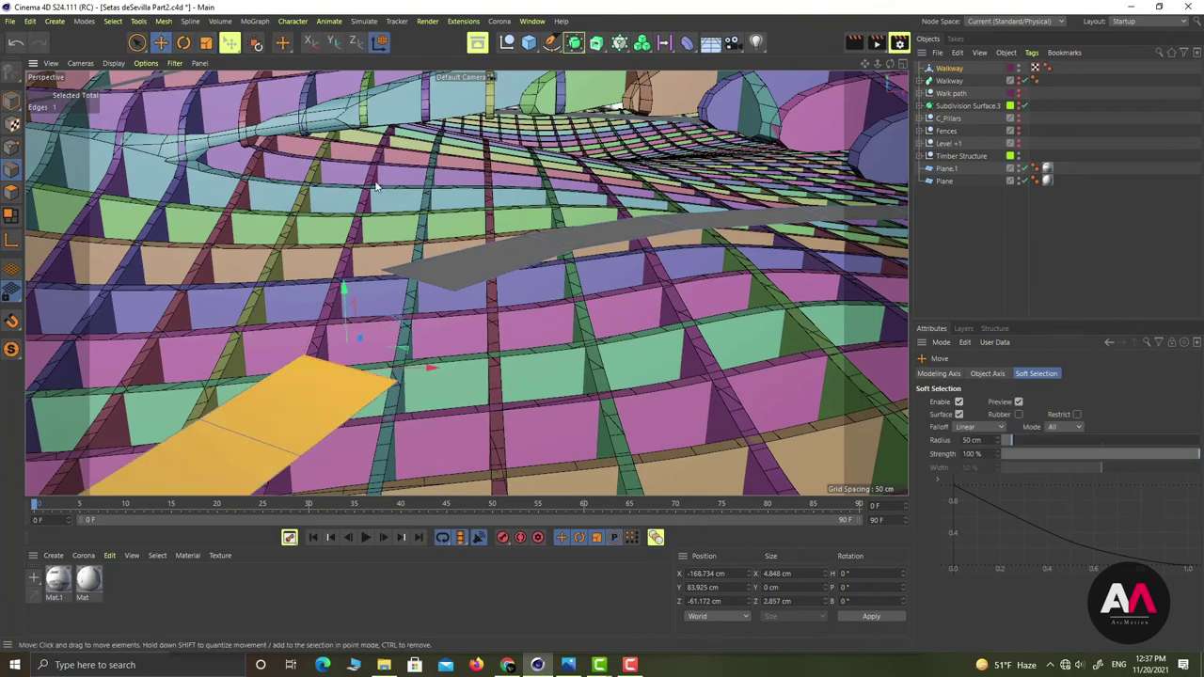
alt+drag(379, 188, 423, 258)
click(408, 248)
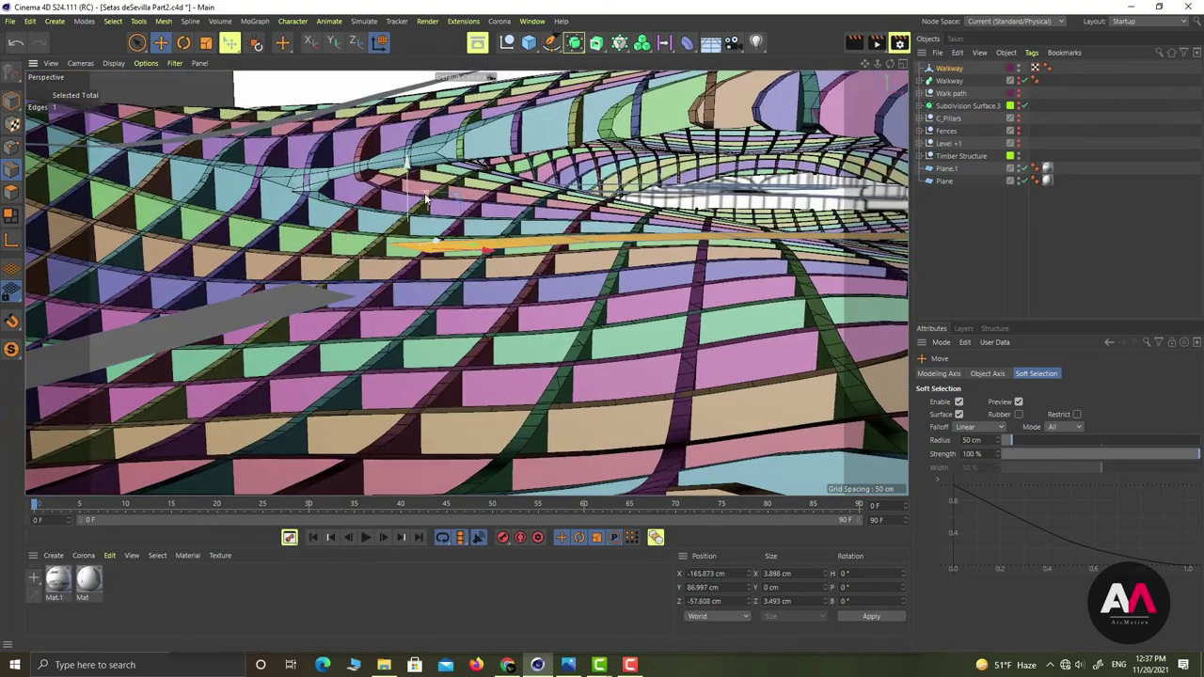
drag(408, 192, 408, 209)
Fill the gap between the two facing Walkway end edges with a connecting polygon using the Polygon Pen
alt+drag(310, 309, 404, 288)
right_click(405, 288)
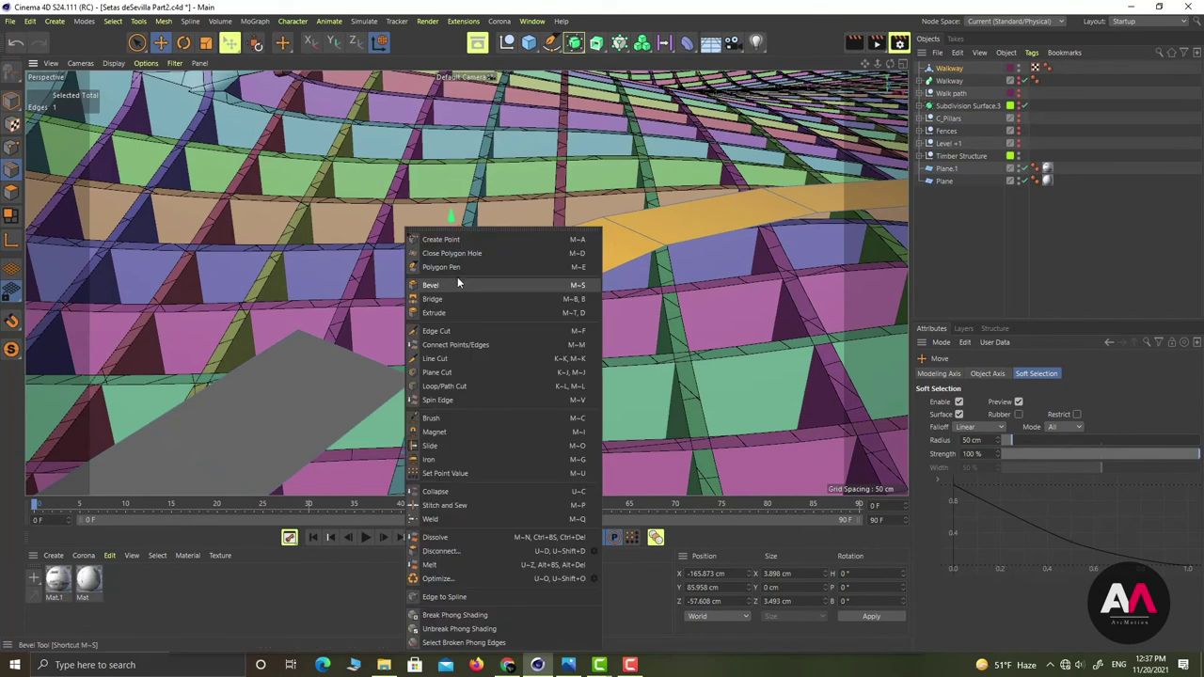
click(469, 267)
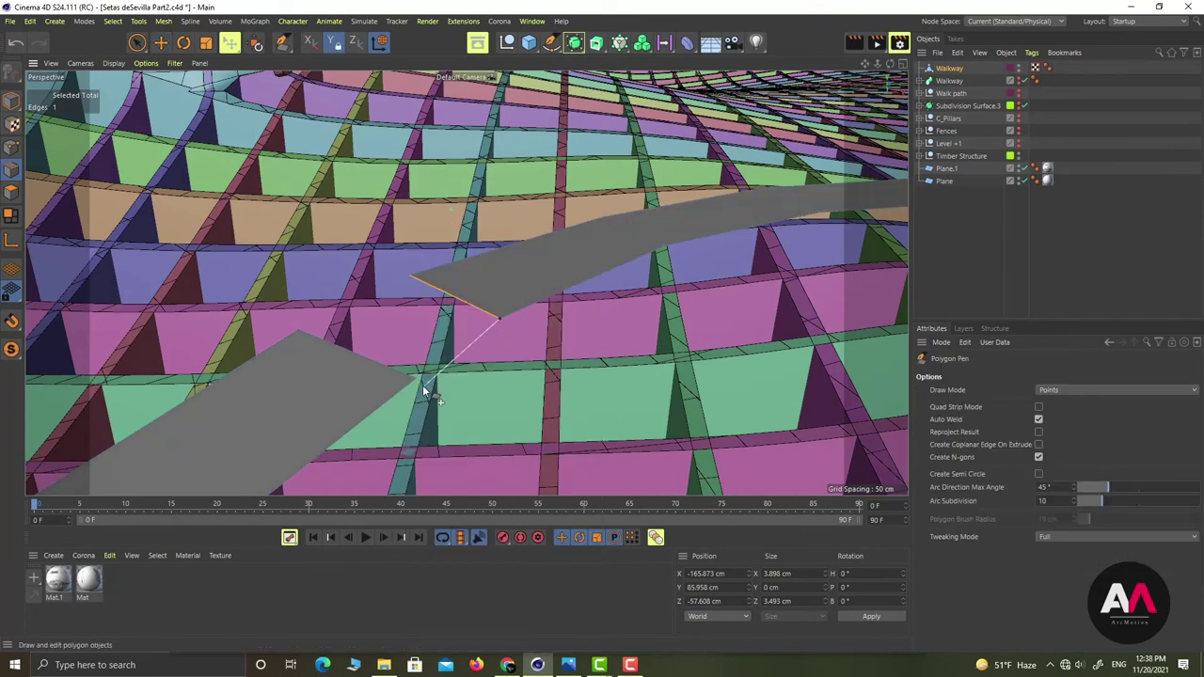
ctrl+drag(406, 276, 422, 381)
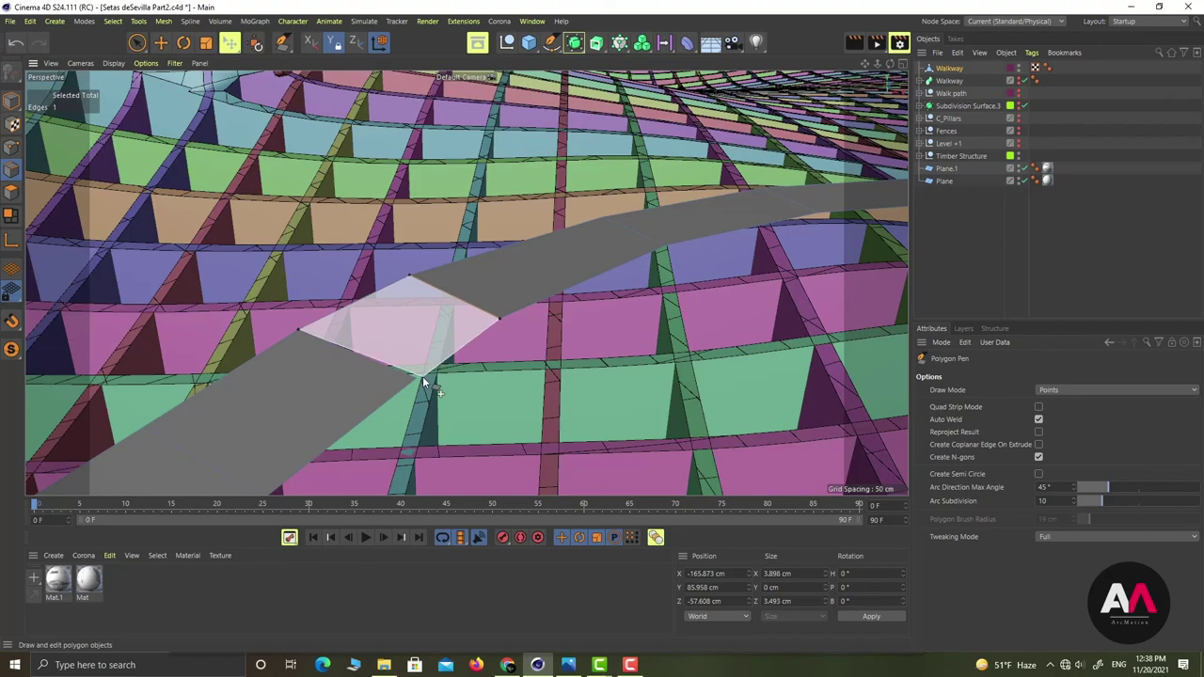
double_click(498, 321)
Run Optimize on the Walkway's points to merge duplicates along the mesh
scroll(490, 268, down, 5)
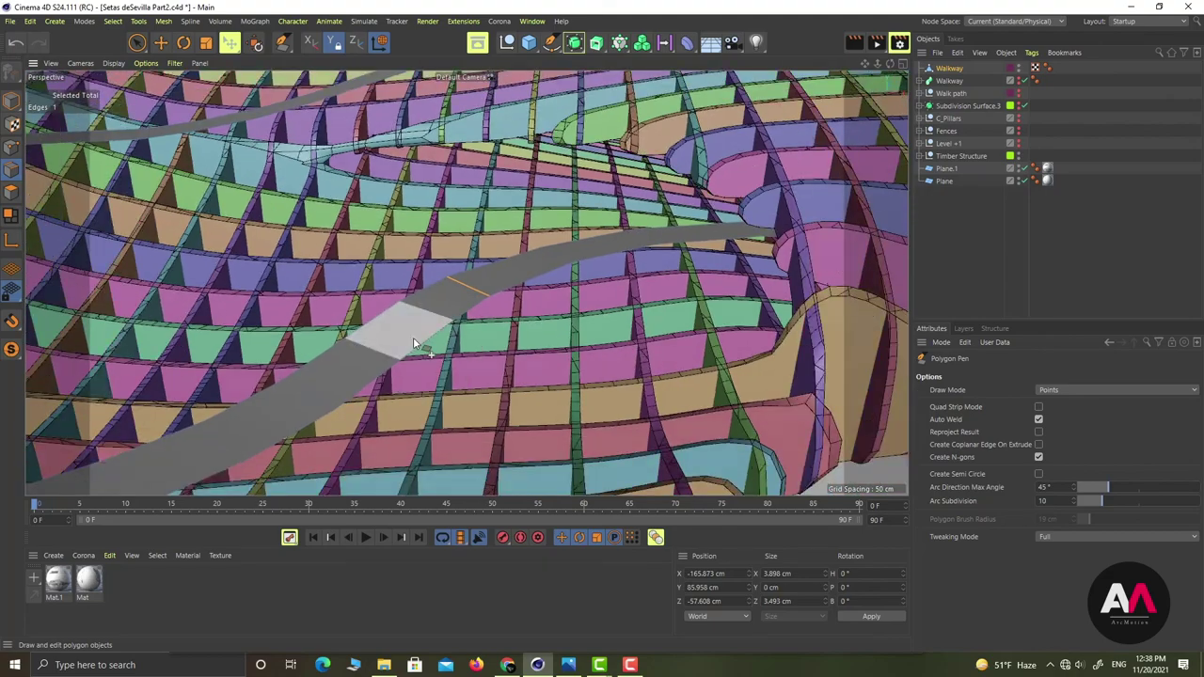
mouse_move(414, 338)
alt+mouse_down()
mouse_move(578, 288)
mouse_move(449, 344)
alt+mouse_up()
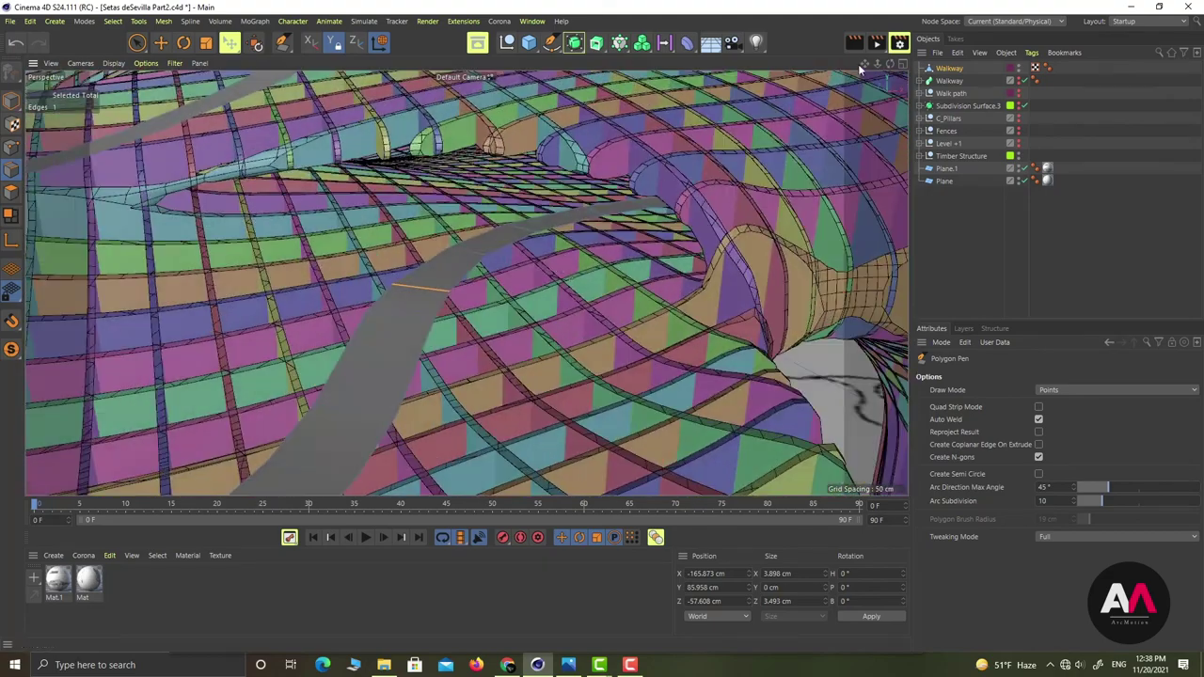
click(948, 68)
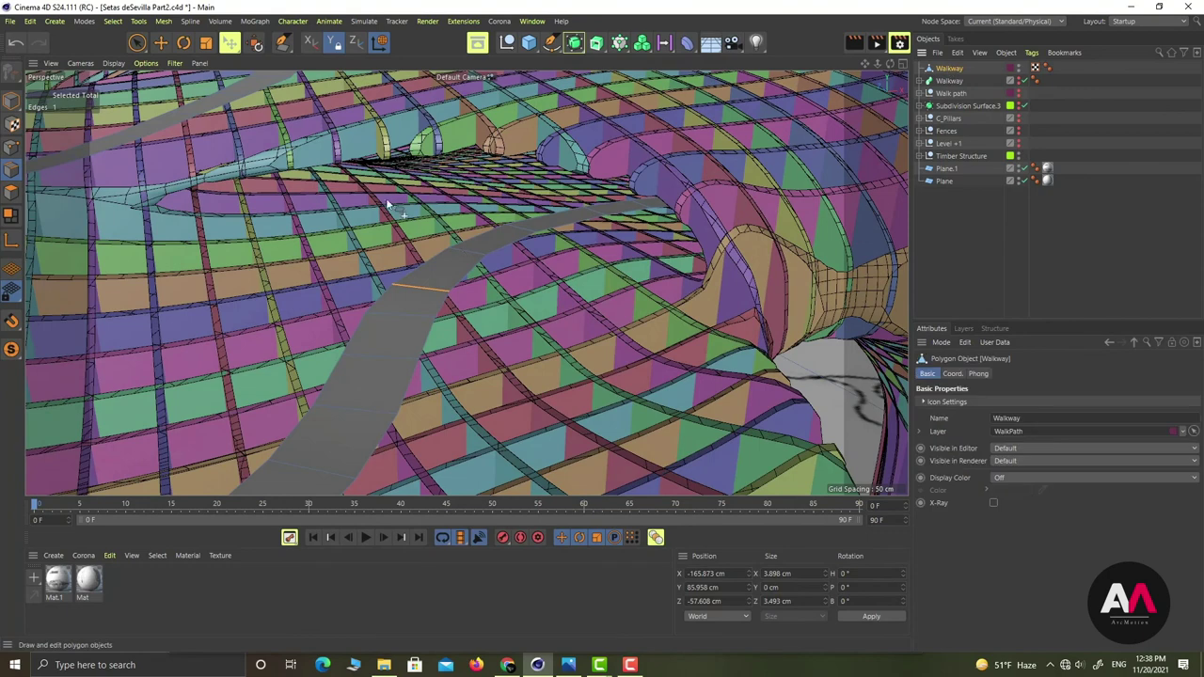
click(12, 147)
right_click(523, 253)
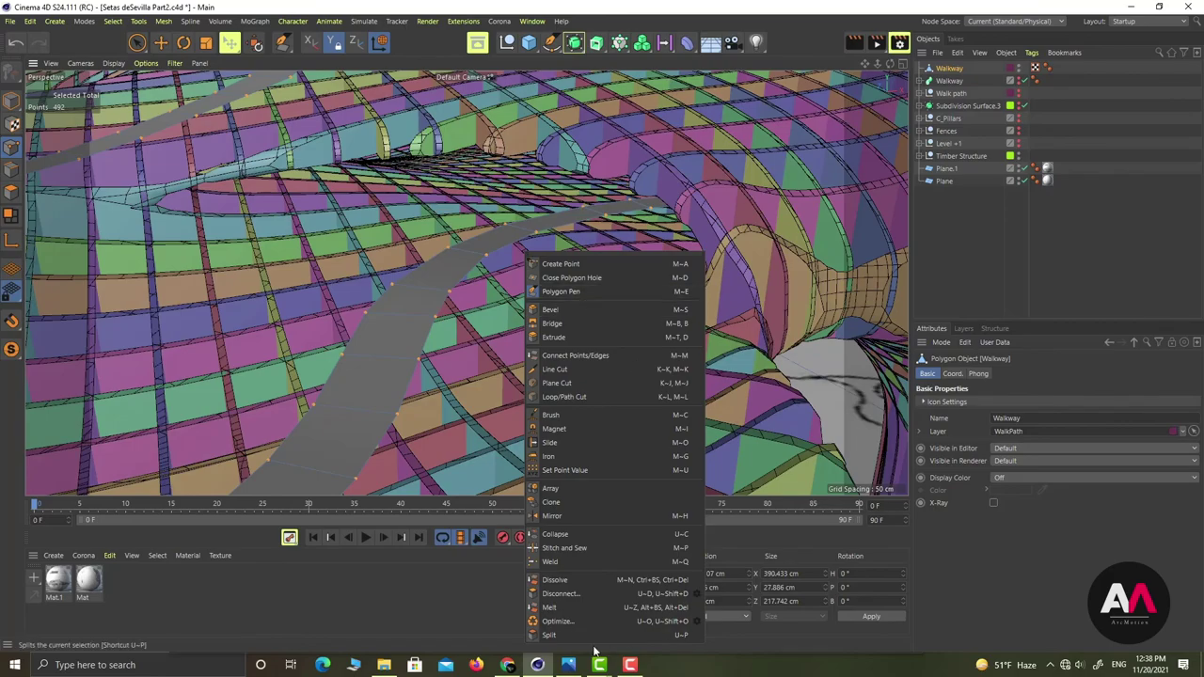
click(581, 619)
Adjust the whole Walkway object's height over the timber canopy to a Y position of about 44.834 cm
scroll(475, 256, down, 10)
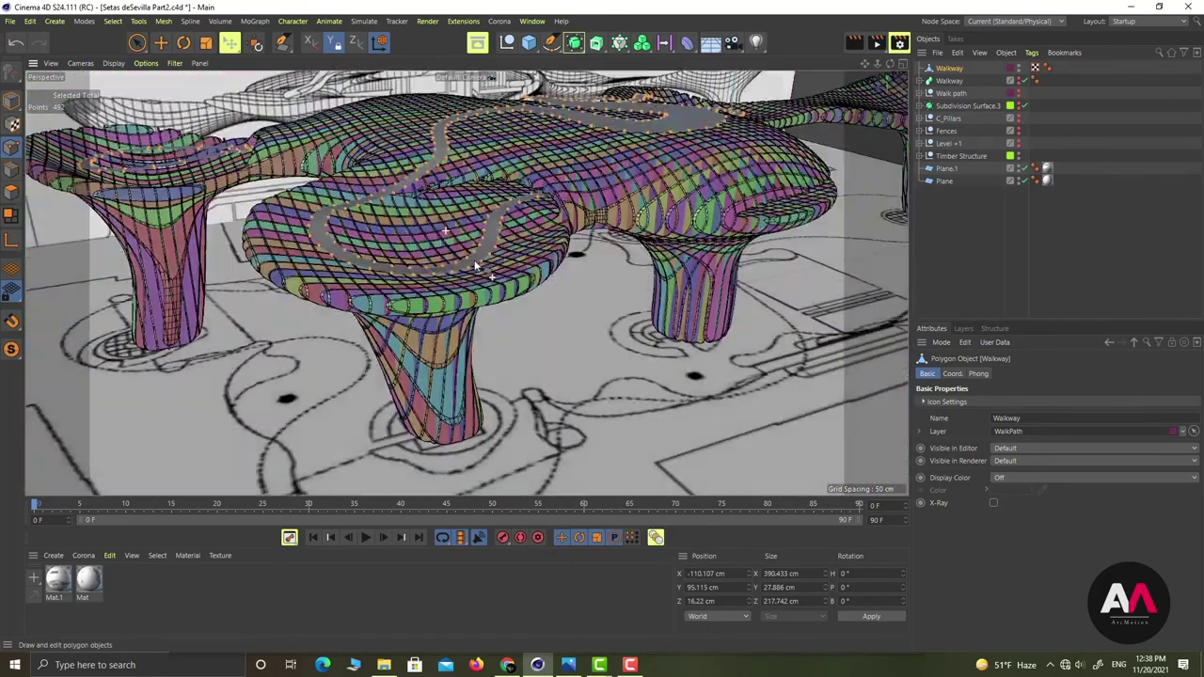
mouse_move(475, 266)
alt+mouse_down()
mouse_move(480, 257)
mouse_move(359, 420)
mouse_move(516, 224)
mouse_move(460, 250)
alt+mouse_up()
alt+drag(419, 332, 465, 256)
scroll(442, 299, up, 3)
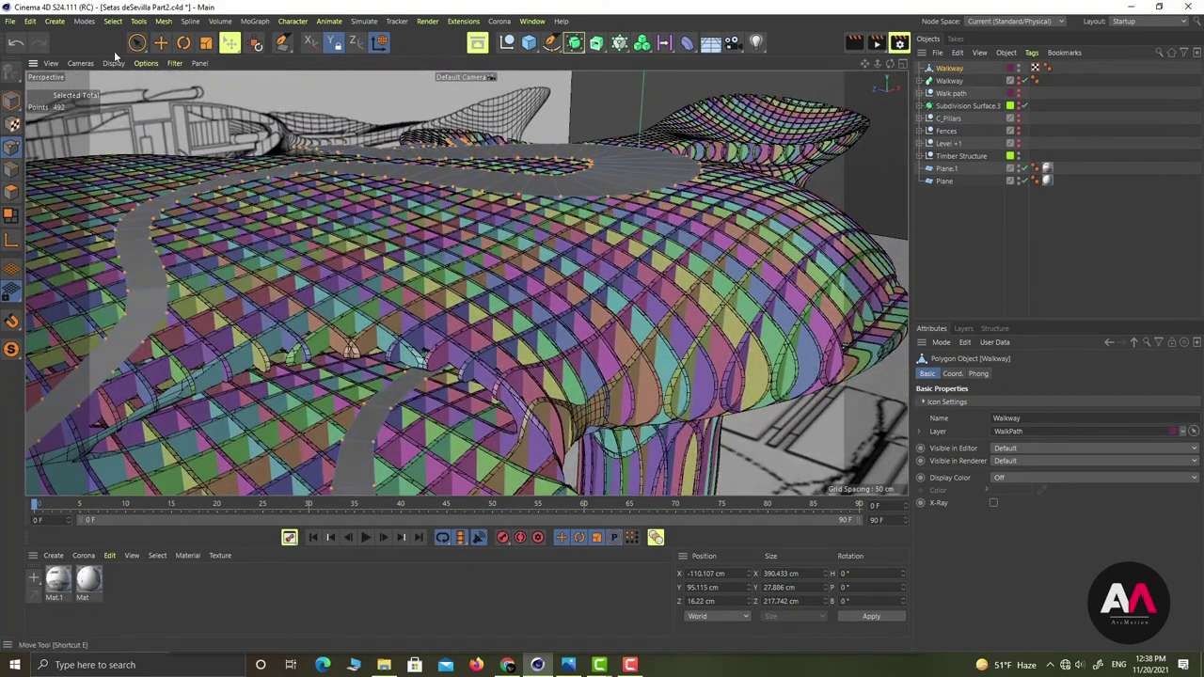
click(14, 102)
click(160, 44)
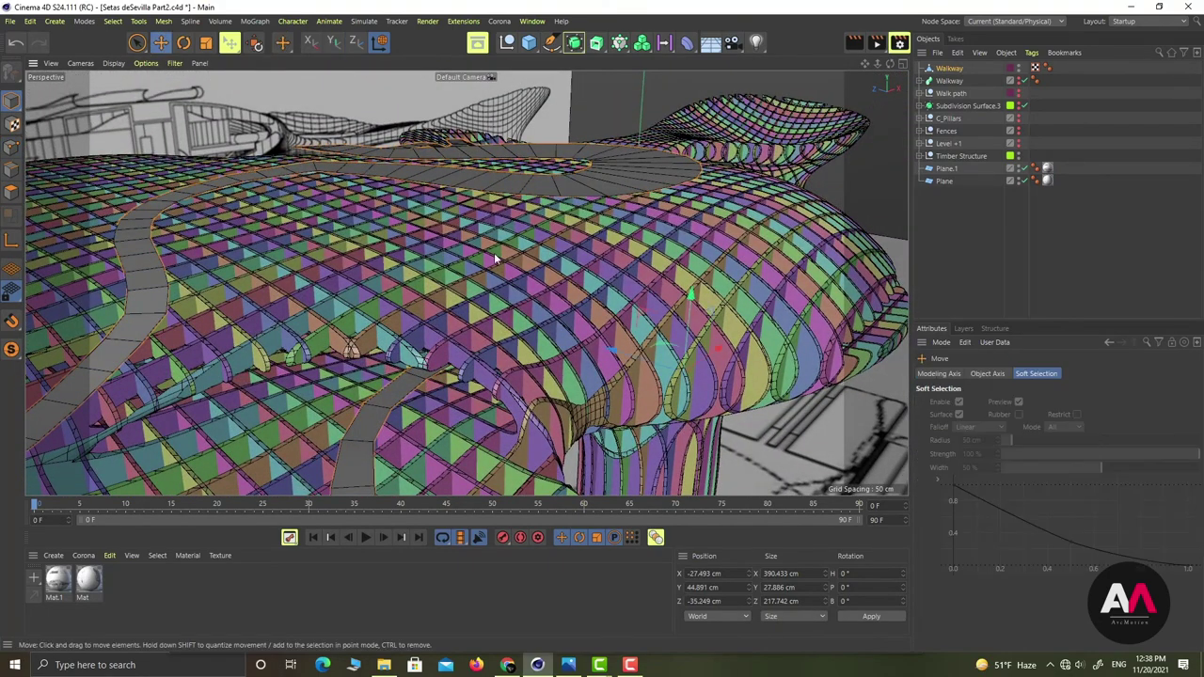
mouse_move(494, 257)
alt+mouse_down()
mouse_move(465, 236)
mouse_move(479, 256)
alt+mouse_up()
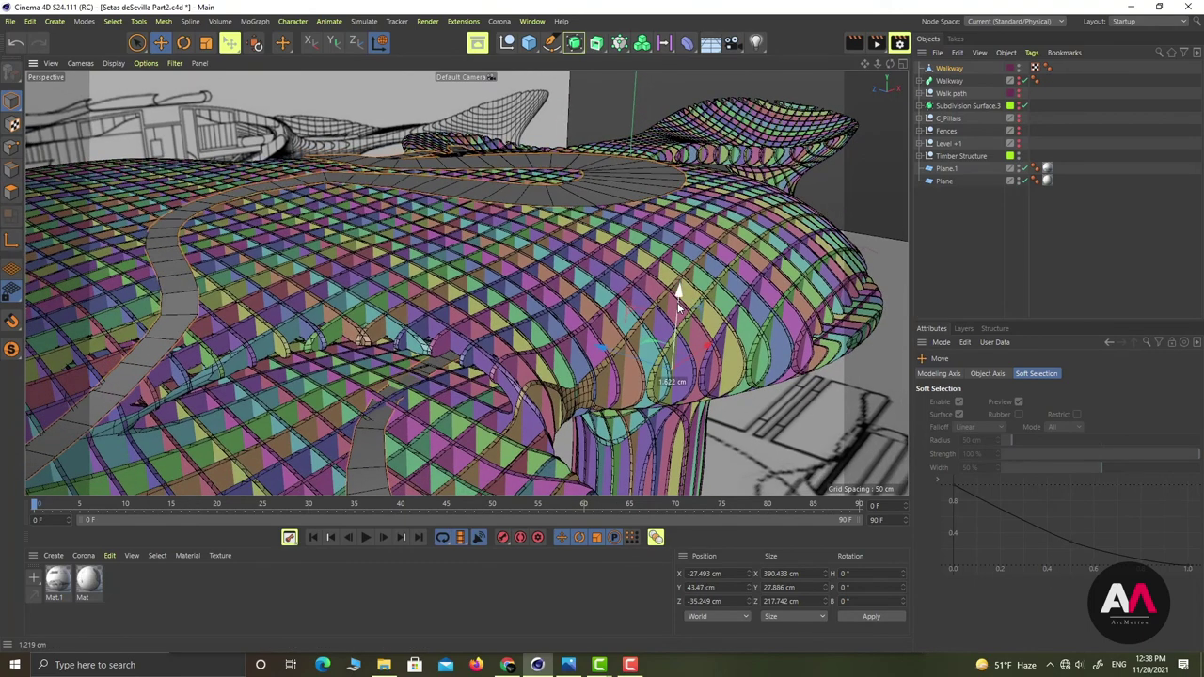
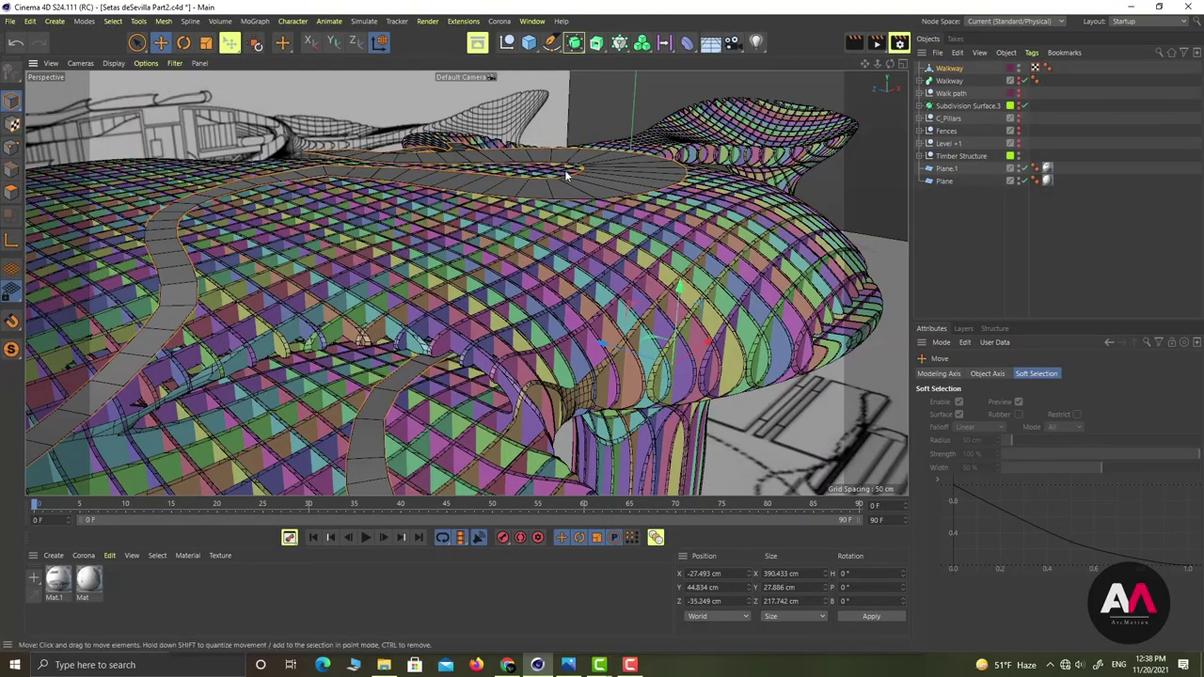
Examine how the Walkway sits on the timber canopy from several angles
scroll(517, 236, up, 4)
mouse_move(540, 264)
alt+mouse_down()
mouse_move(457, 203)
mouse_move(405, 248)
alt+mouse_up()
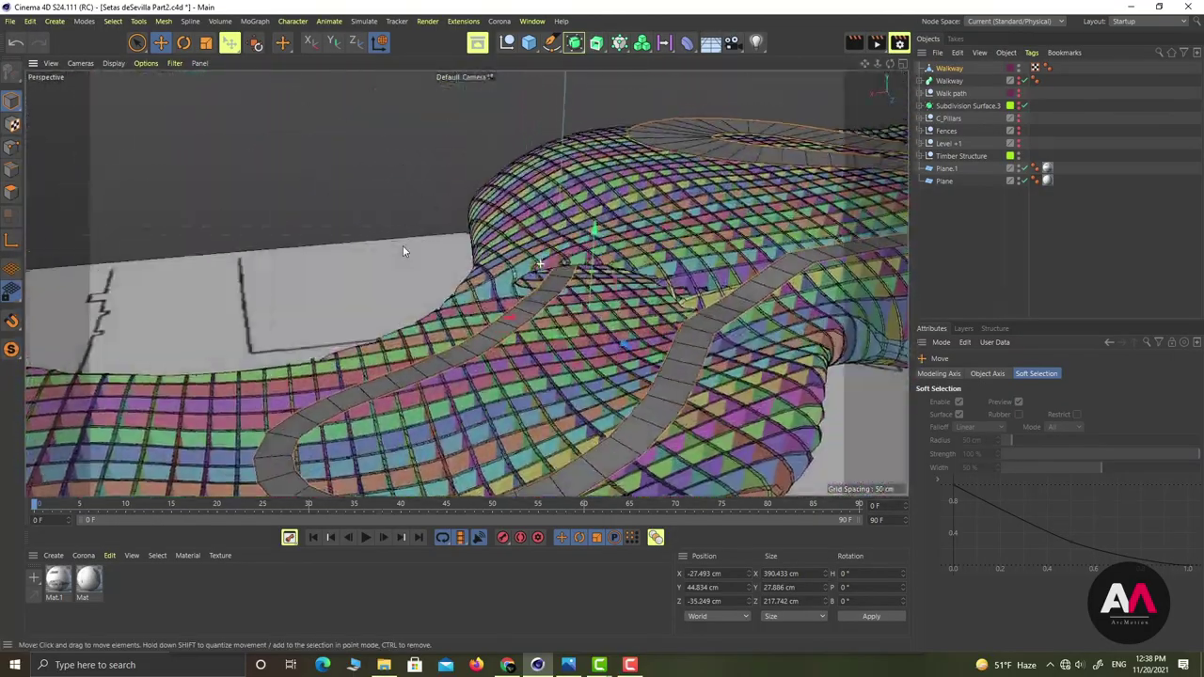
scroll(584, 300, up, 4)
alt+drag(584, 300, 734, 320)
mouse_move(693, 273)
alt+mouse_down()
mouse_move(589, 335)
mouse_move(715, 329)
alt+mouse_up()
scroll(466, 283, down, 4)
alt+drag(297, 299, 284, 350)
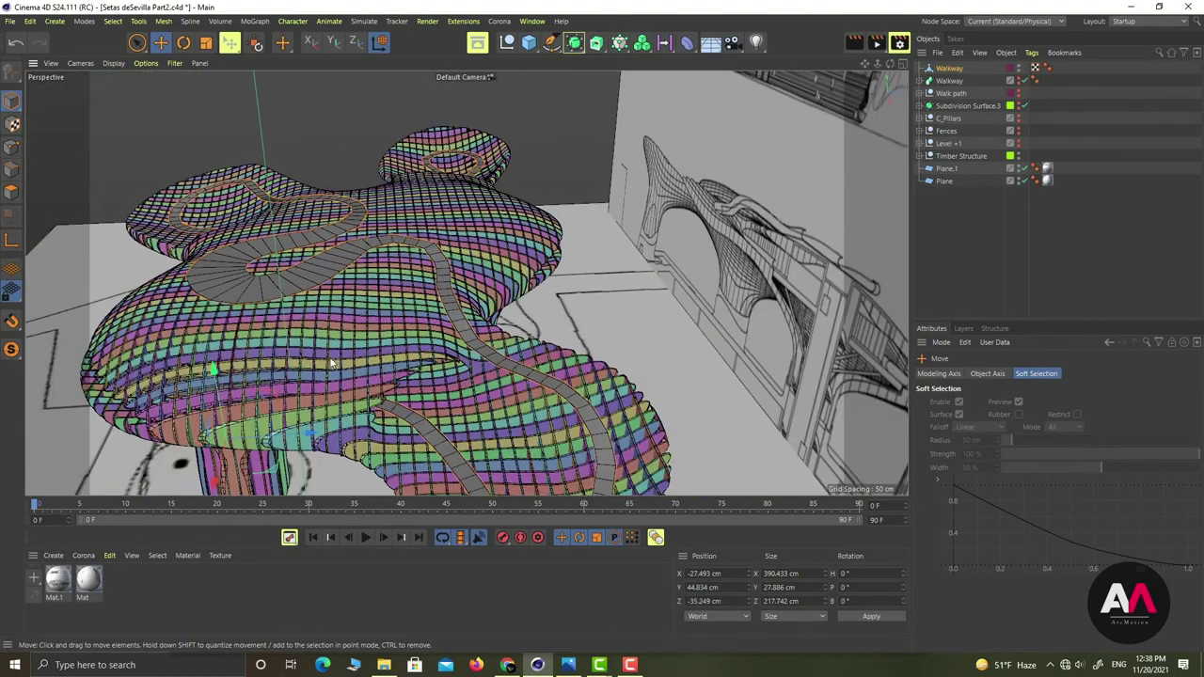
alt+drag(400, 421, 480, 374)
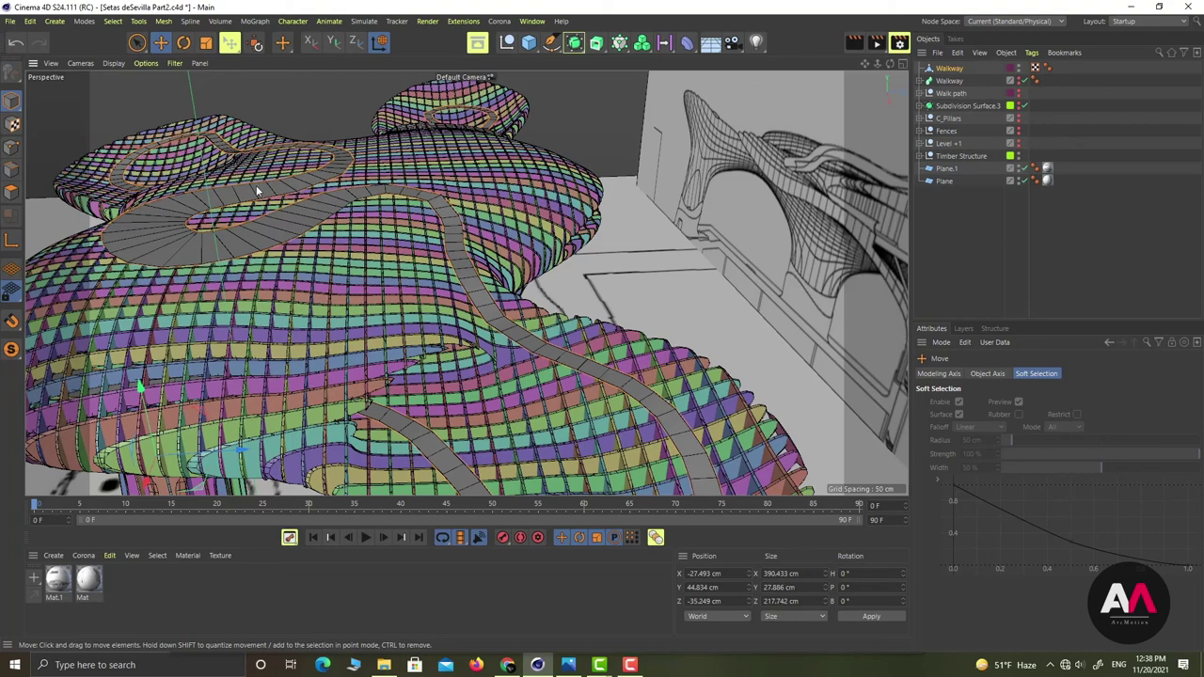
Hide the Timber Structure and convert the Walkway's long continuous border edge loop into a spline with Edge to Spline
alt+double_click(1019, 157)
alt+drag(272, 212, 610, 276)
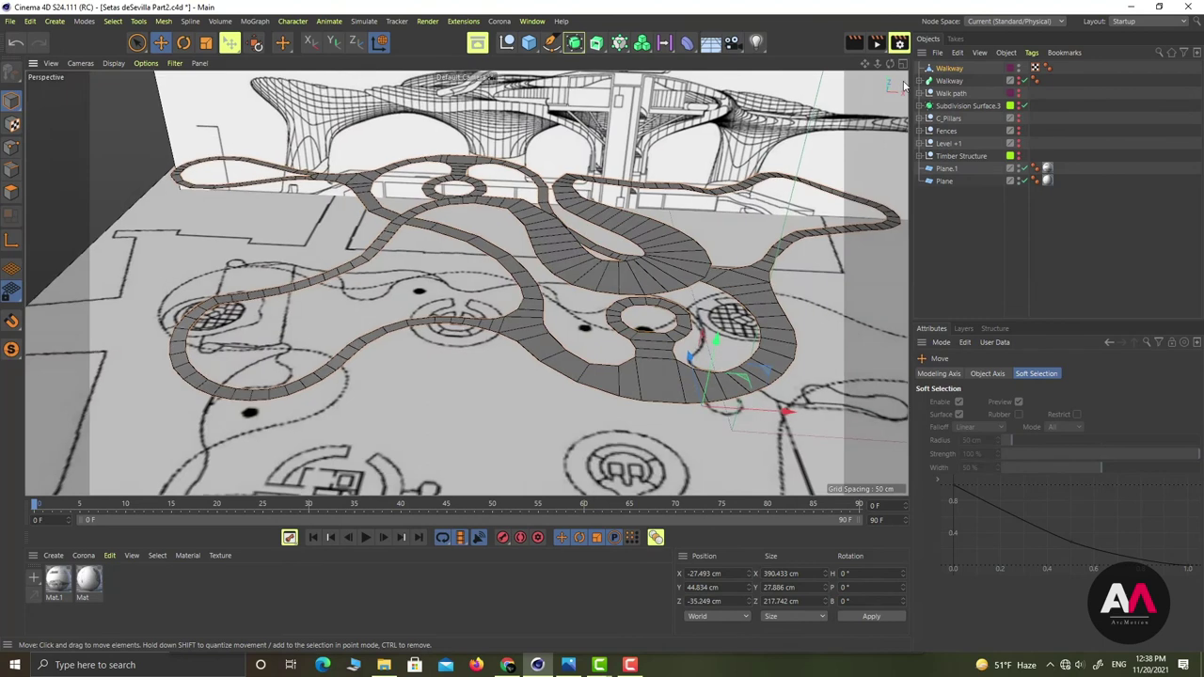
click(11, 170)
click(428, 325)
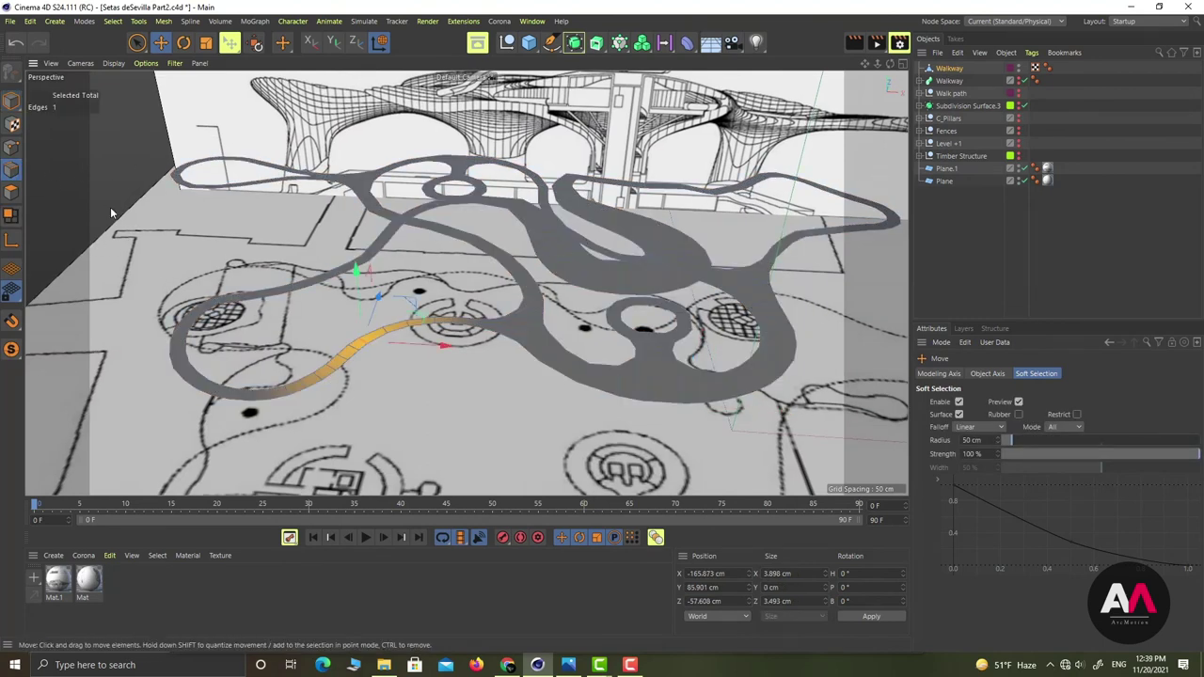
key(u)
key(l)
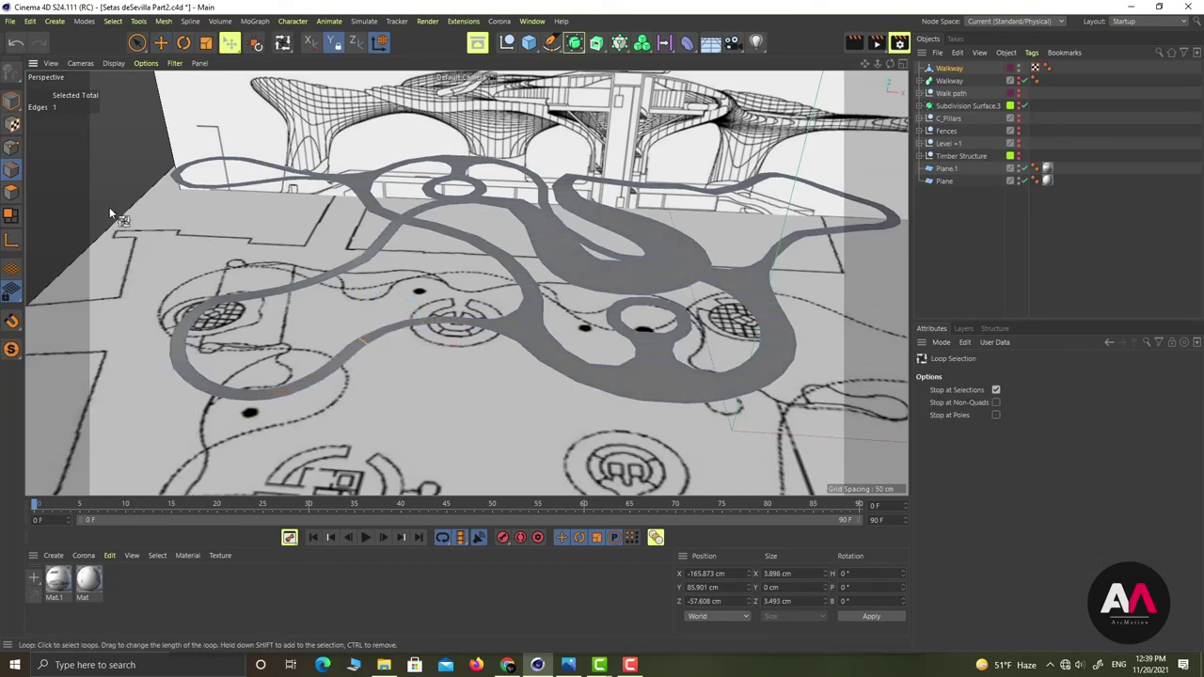
click(334, 282)
alt+drag(421, 296, 396, 301)
right_click(401, 293)
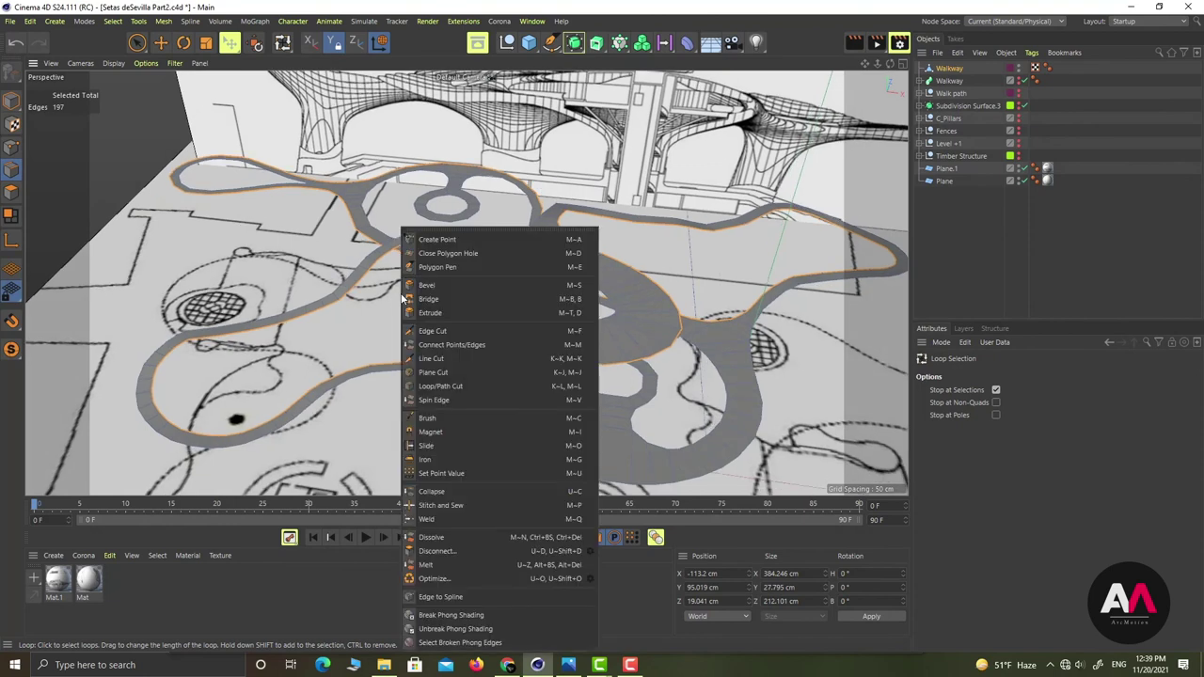
click(481, 596)
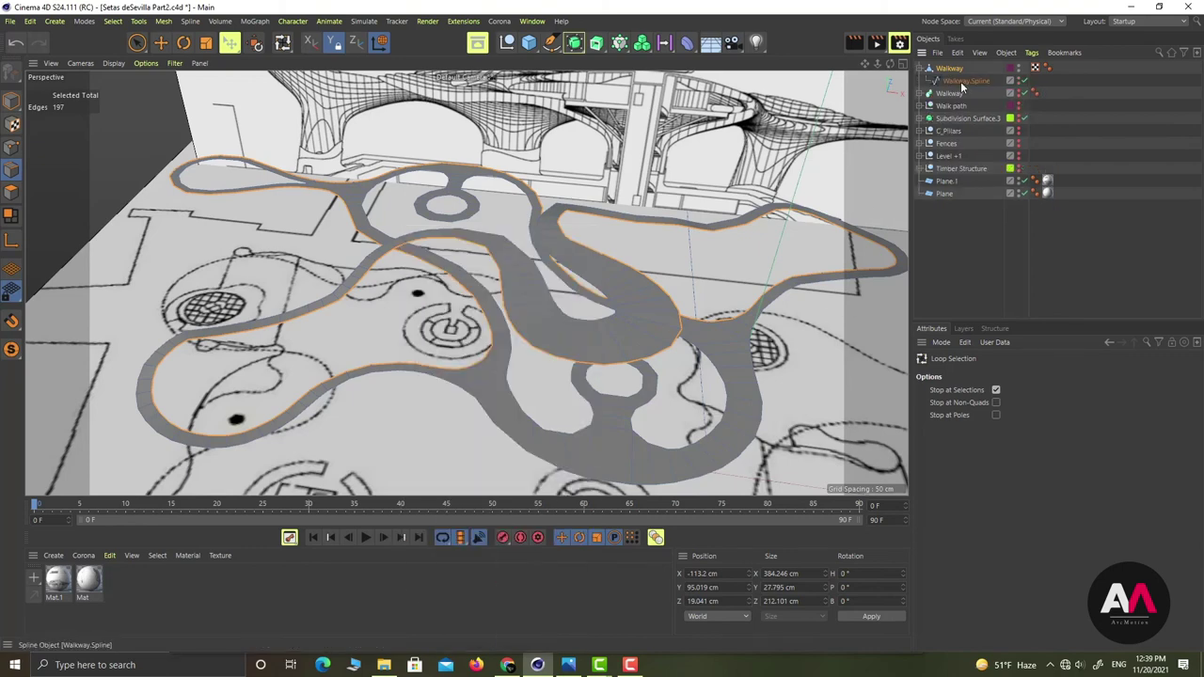
Rename the spline under the Walkway as Walkway.Spline1
click(960, 82)
double_click(962, 81)
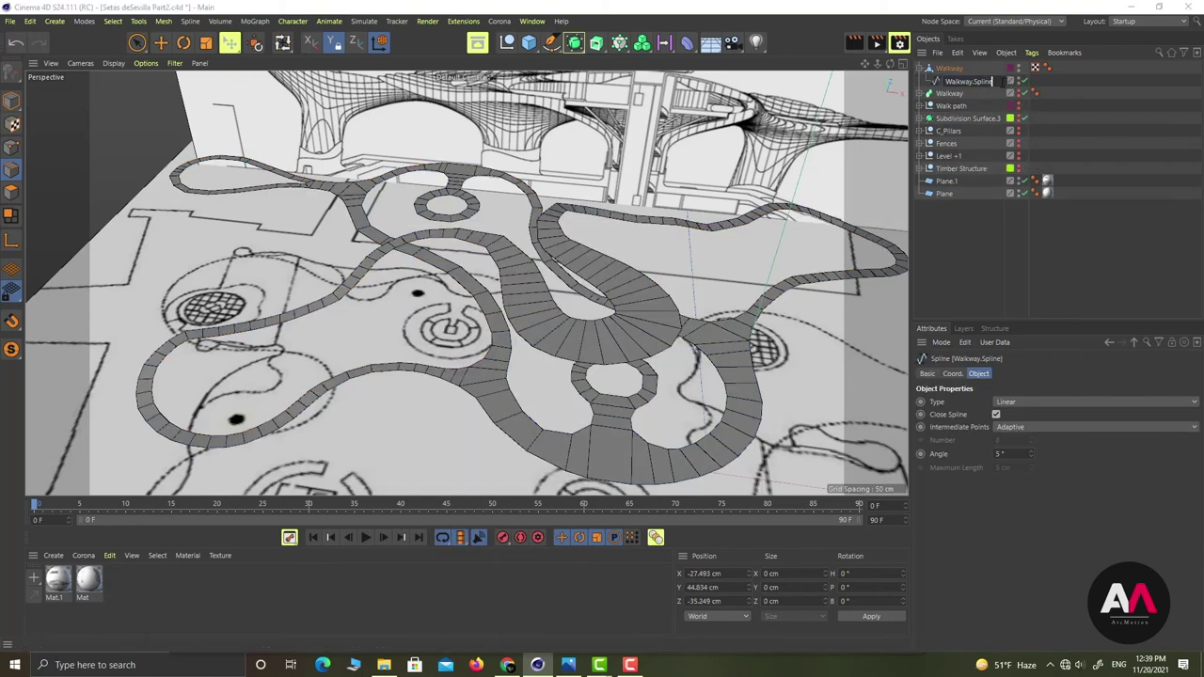
key(Return)
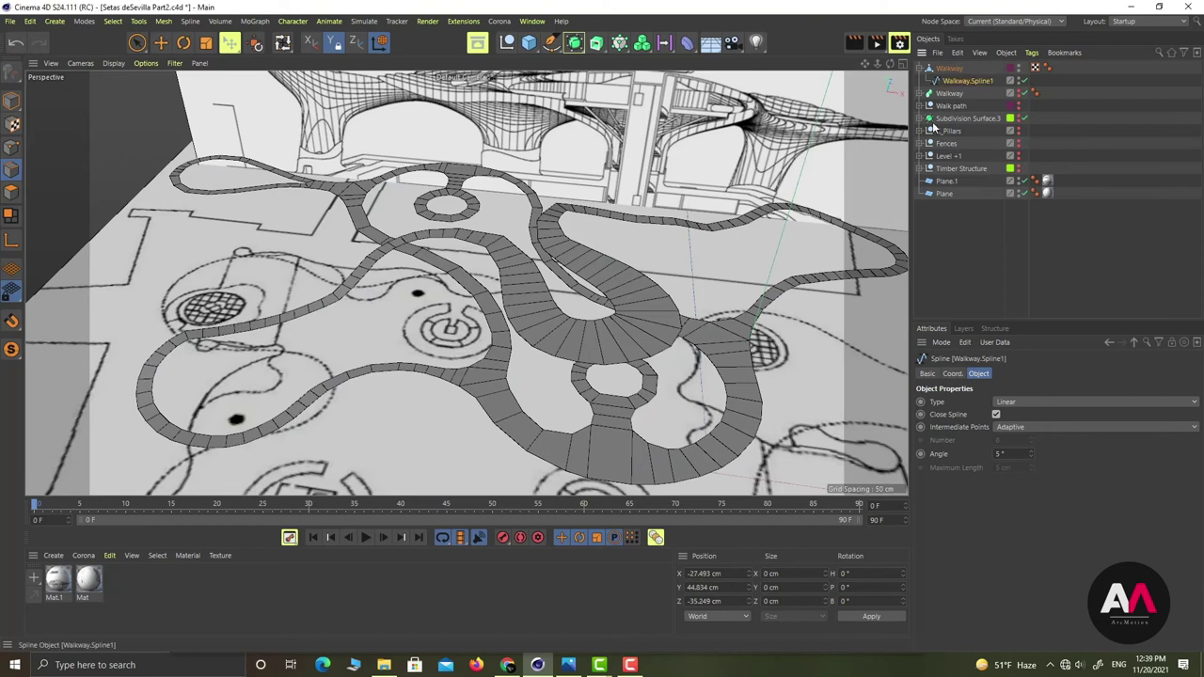
Convert the Walkway's outer border edge loop into a spline with Edge to Spline and rename it Walkway.Spline2
click(949, 68)
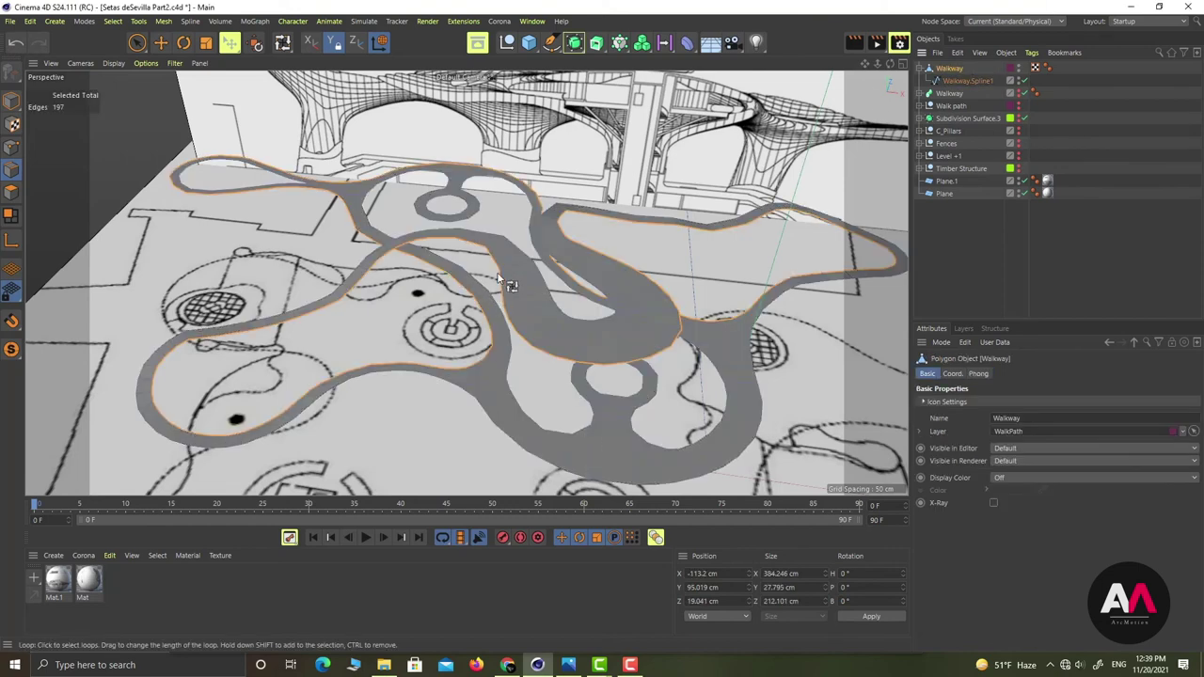
click(548, 293)
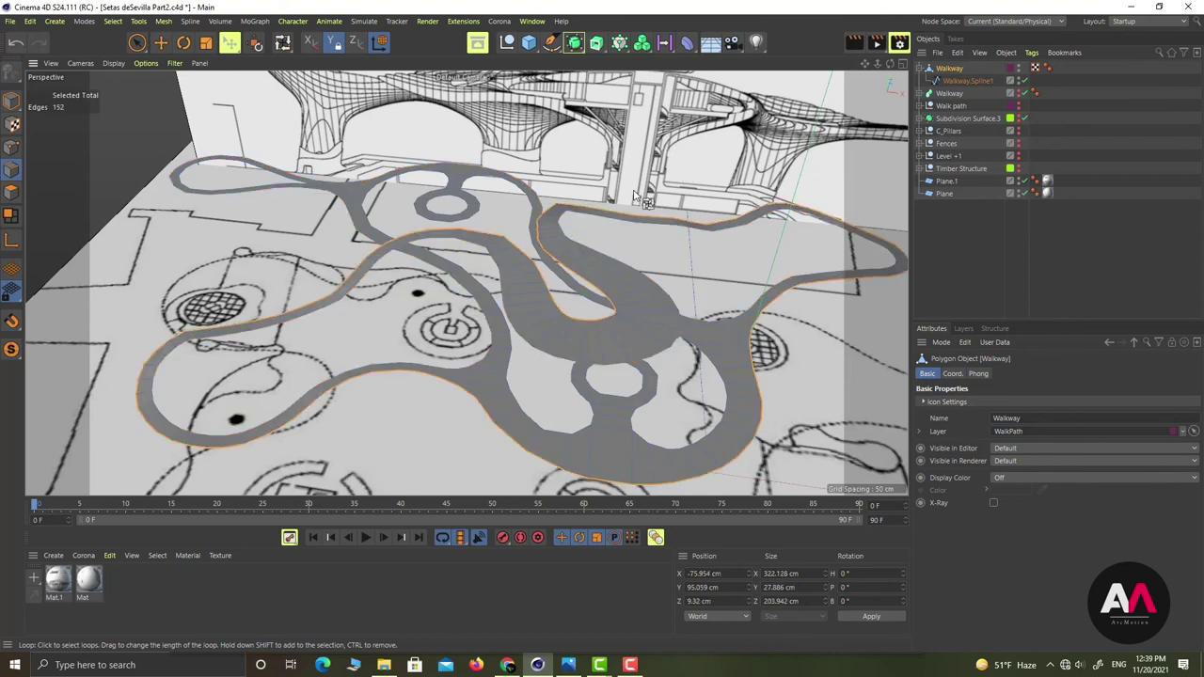
right_click(460, 272)
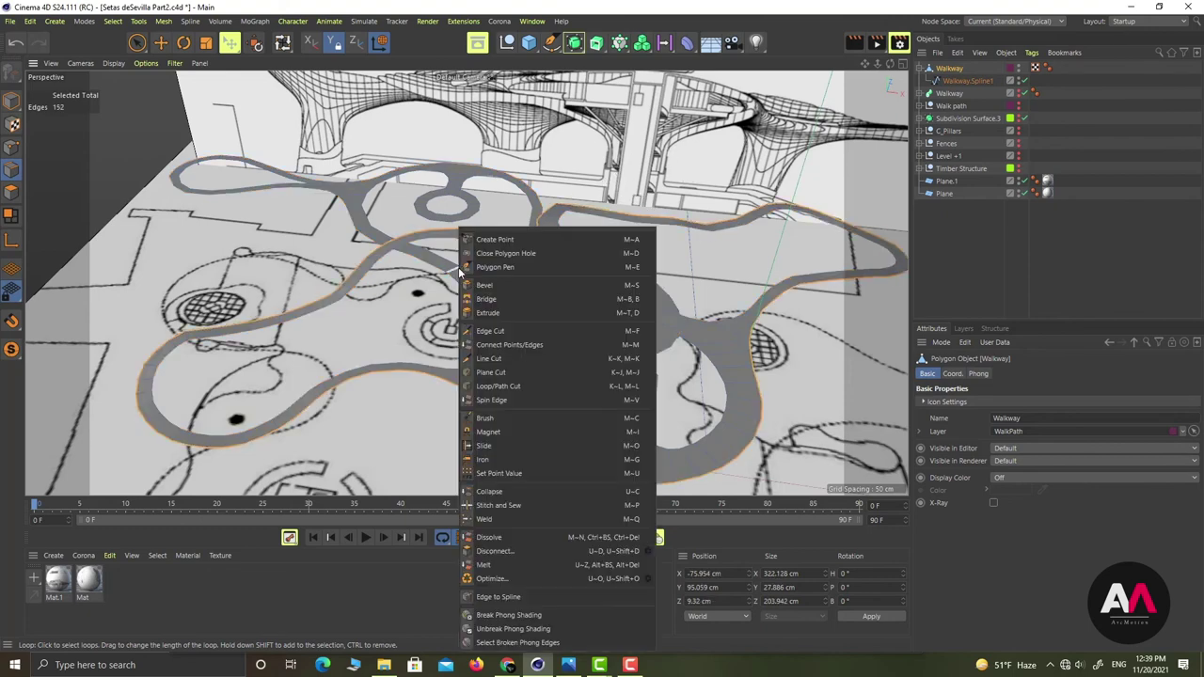
click(498, 596)
double_click(968, 81)
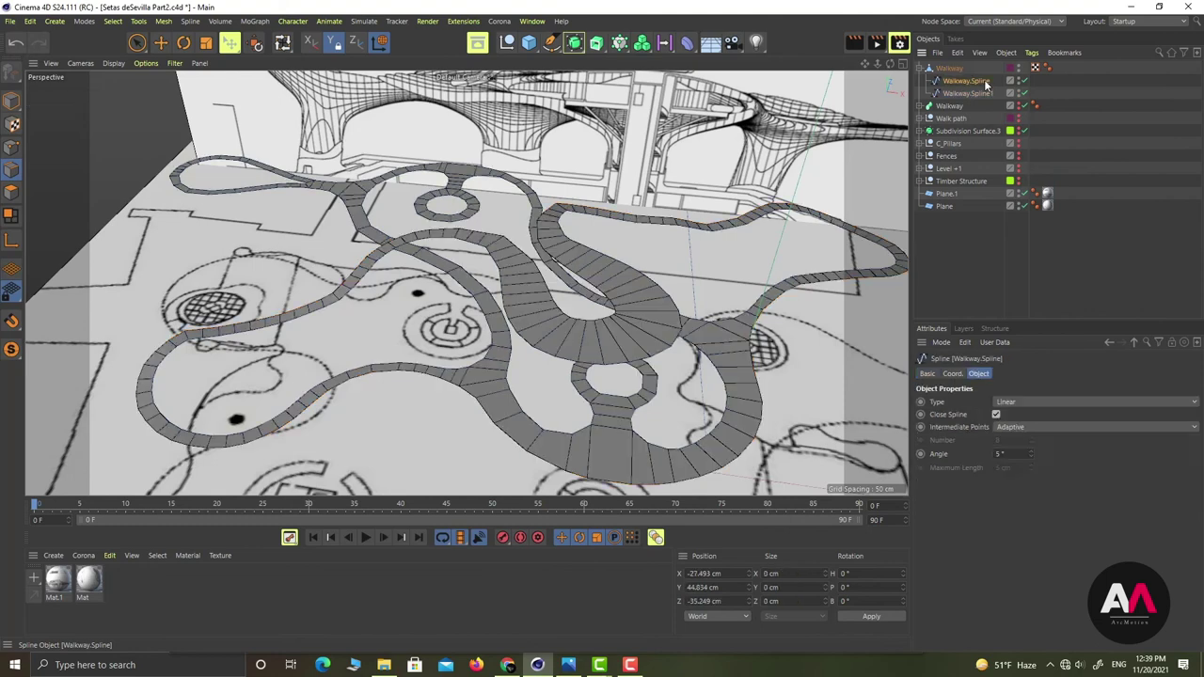
text(2)
key(Return)
Convert the Walkway's inner border edge loop around the two rings into a spline and rename it Walkway.Spline3
click(538, 262)
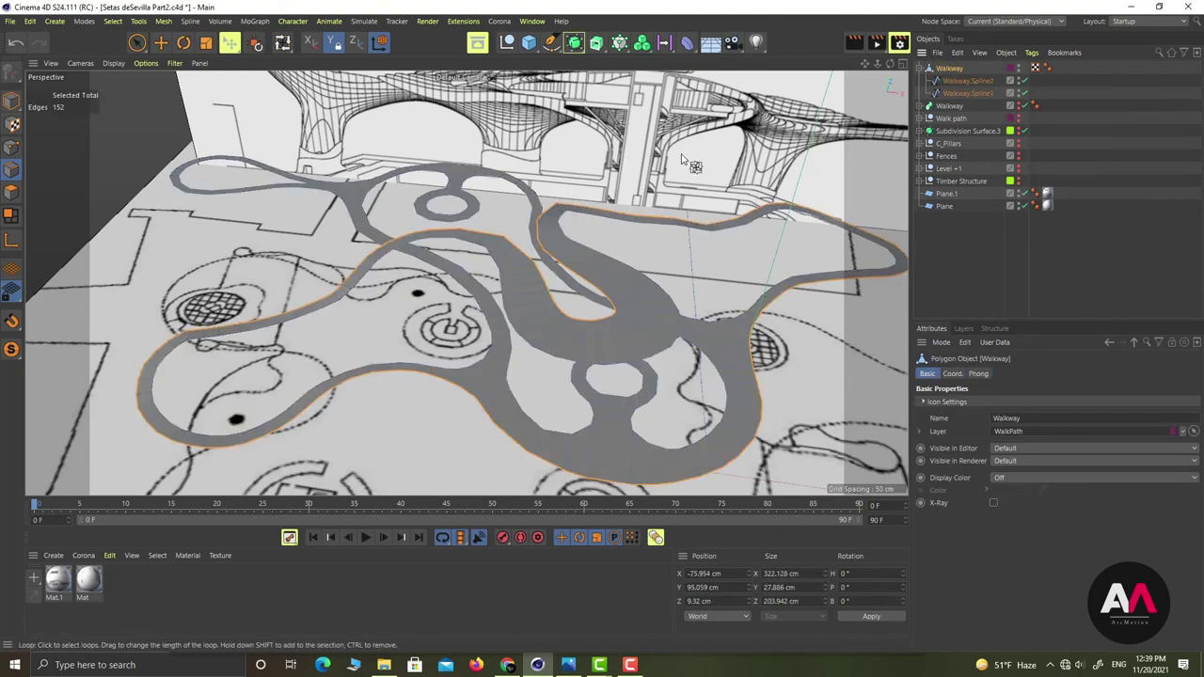
click(534, 204)
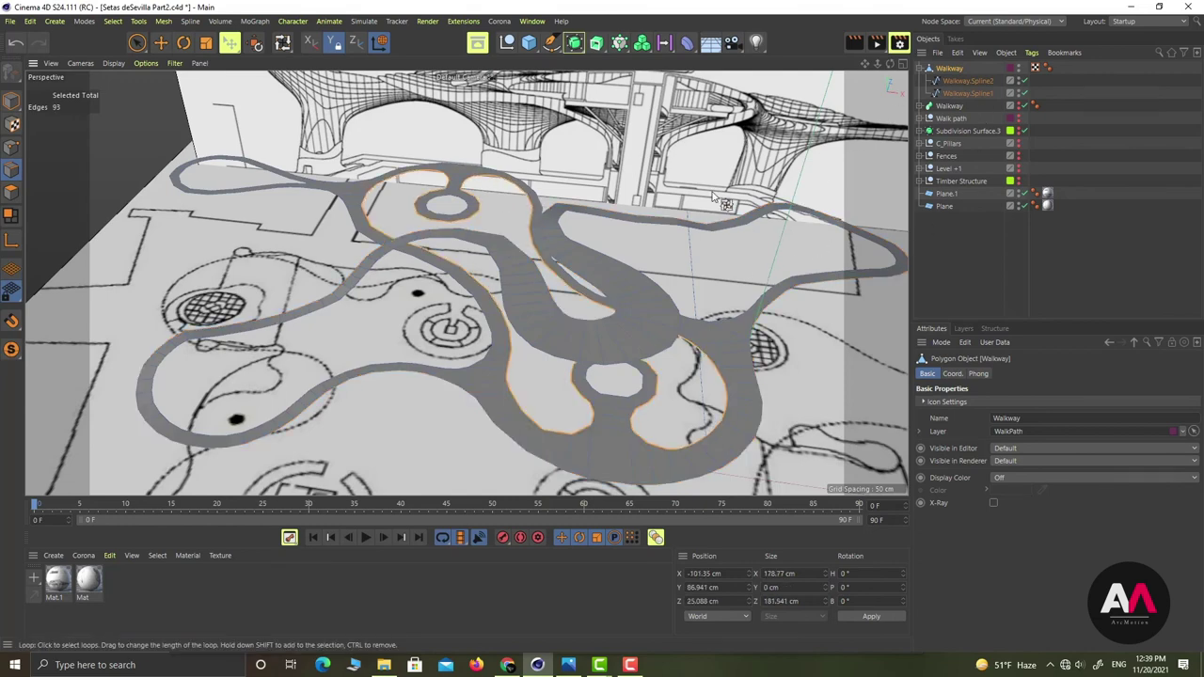
right_click(663, 150)
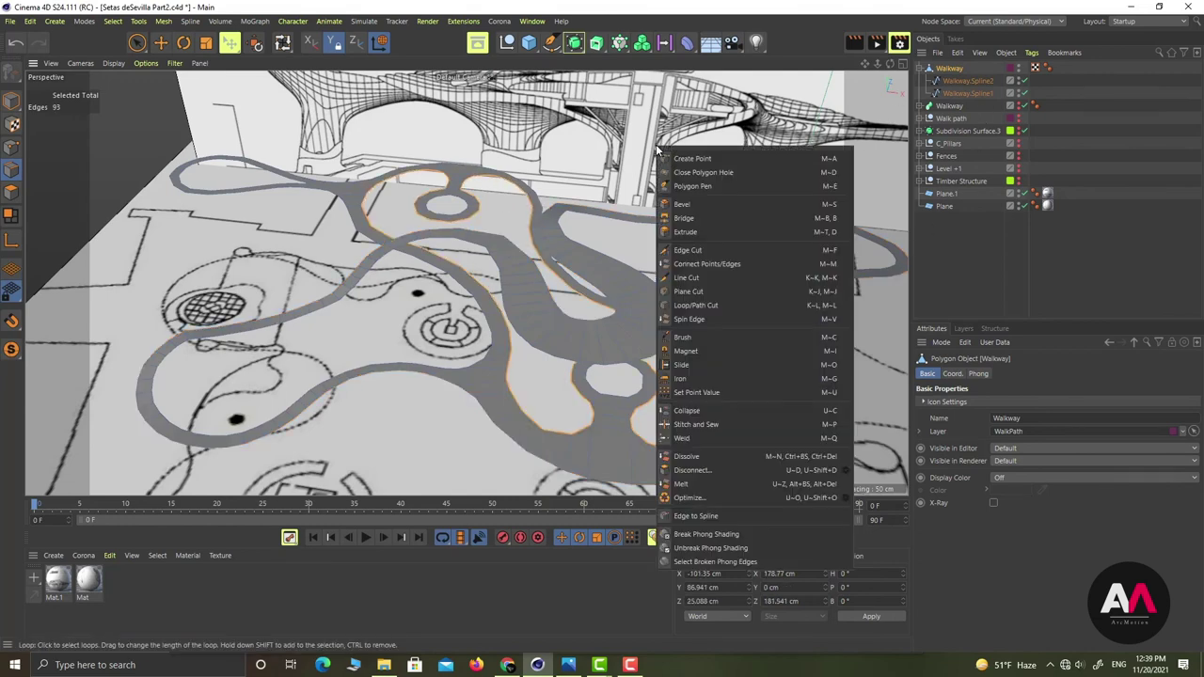
click(701, 515)
click(983, 81)
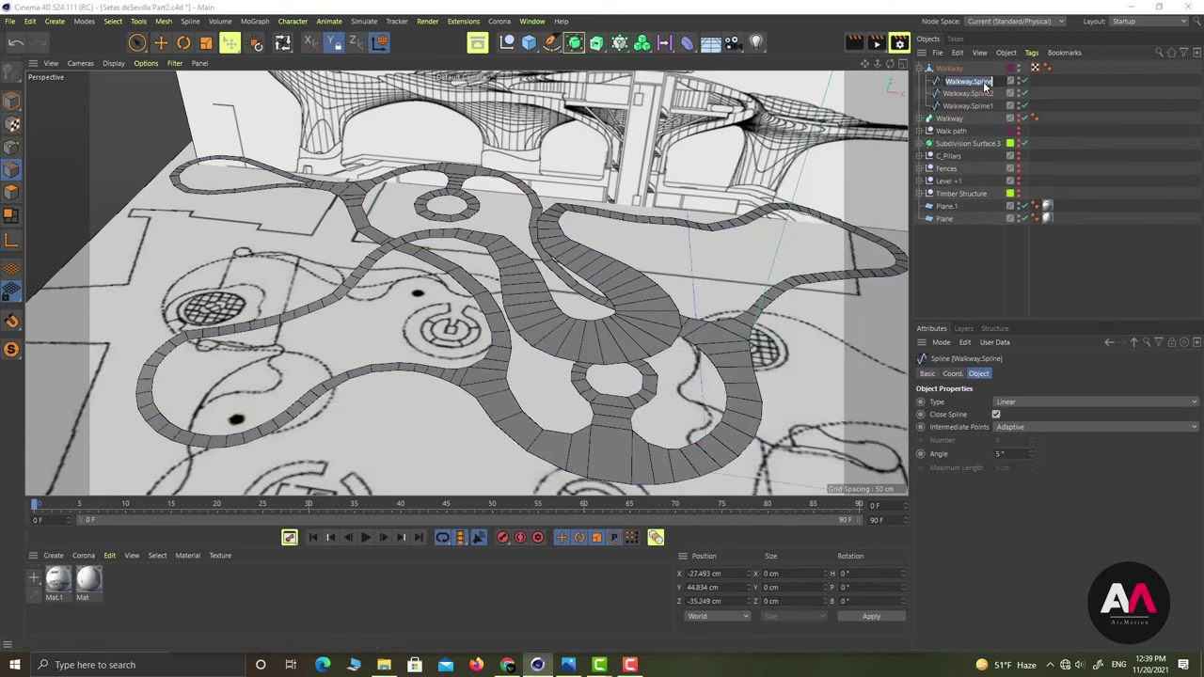
click(994, 83)
text(3)
key(Return)
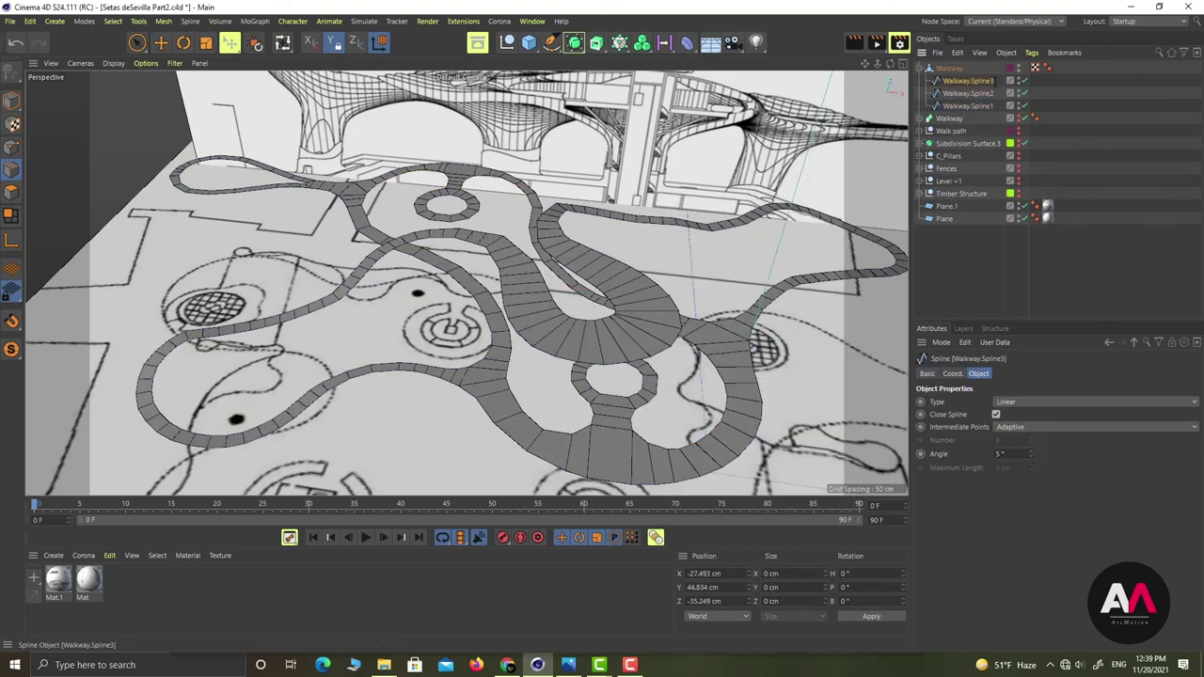
Convert the border edge loop inside the Walkway's small teardrop-shaped end into a spline and rename it Walkway.Spline4
click(948, 68)
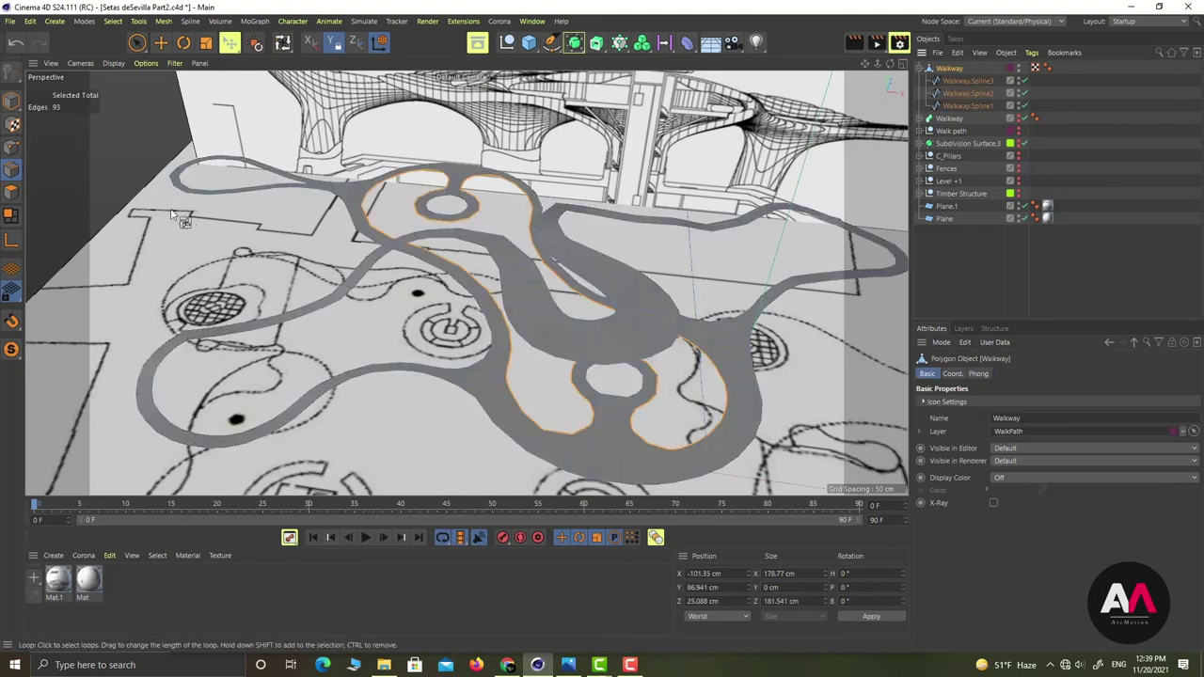
click(261, 170)
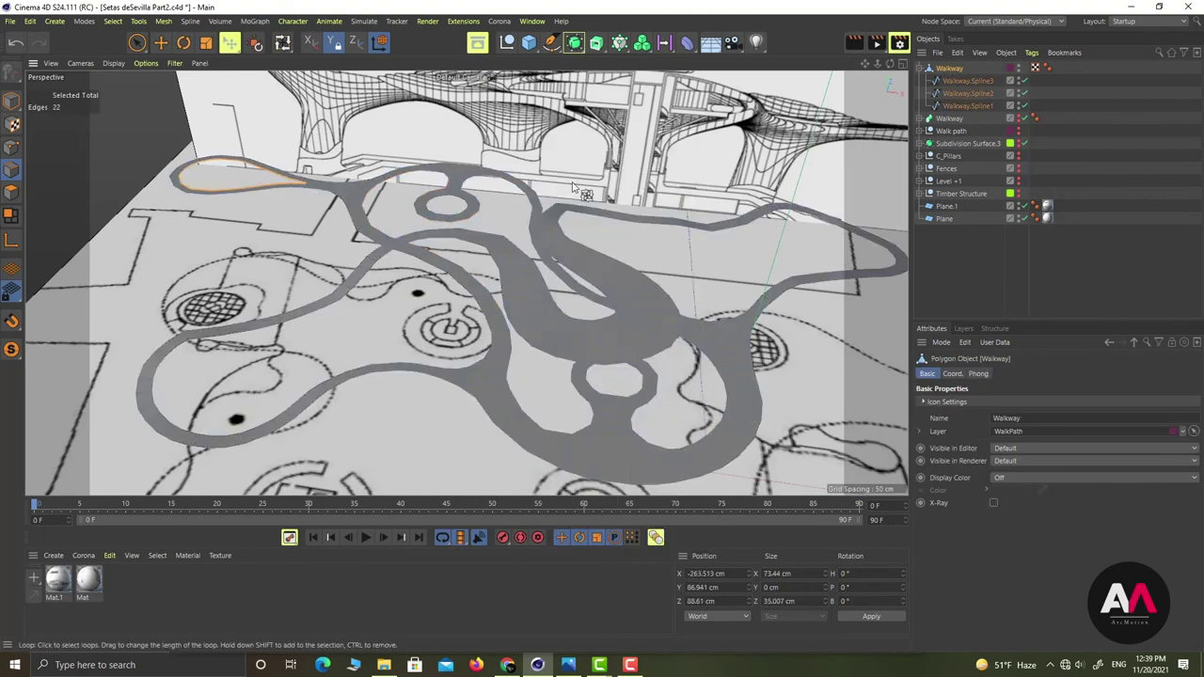
right_click(567, 201)
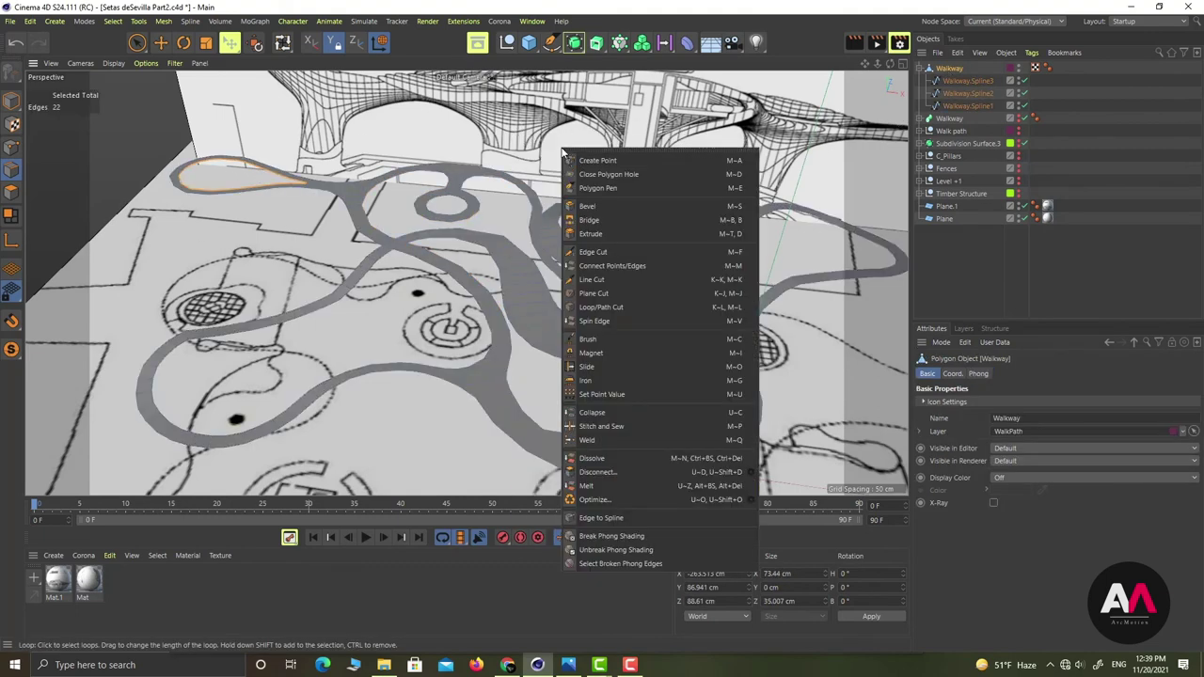
click(600, 517)
double_click(986, 81)
key(Return)
key(Return)
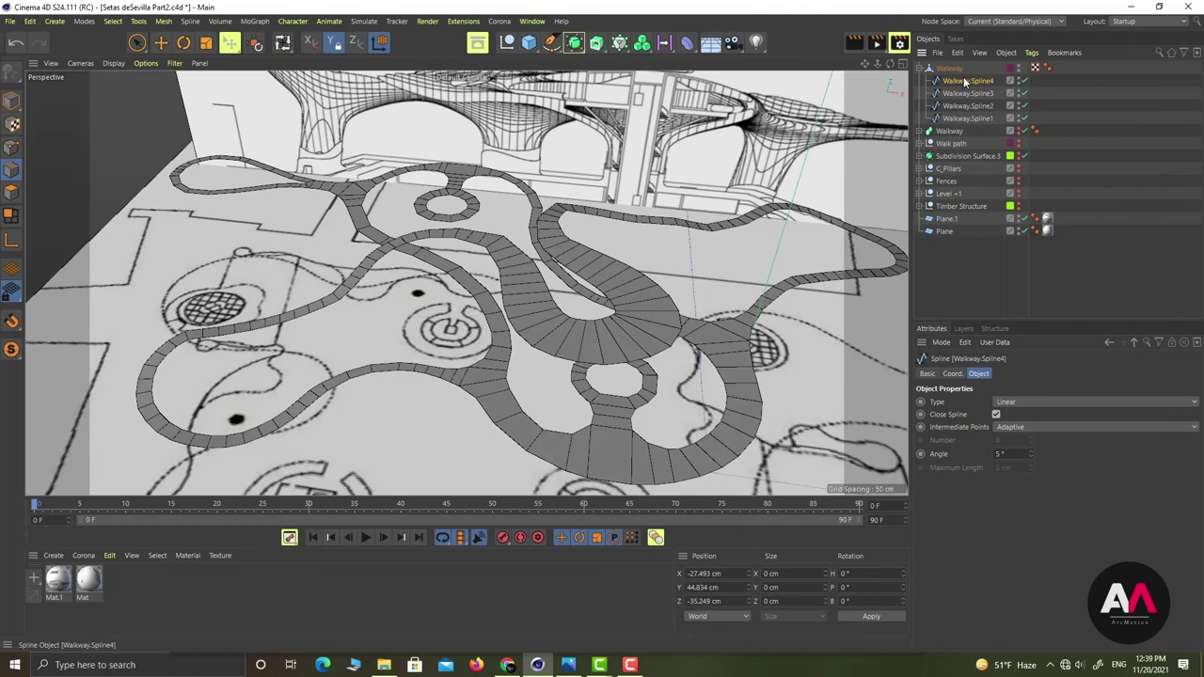
Move the four Walkway splines out of the mesh, group them in a null and name it GuardRails Splines
drag(997, 80, 959, 67)
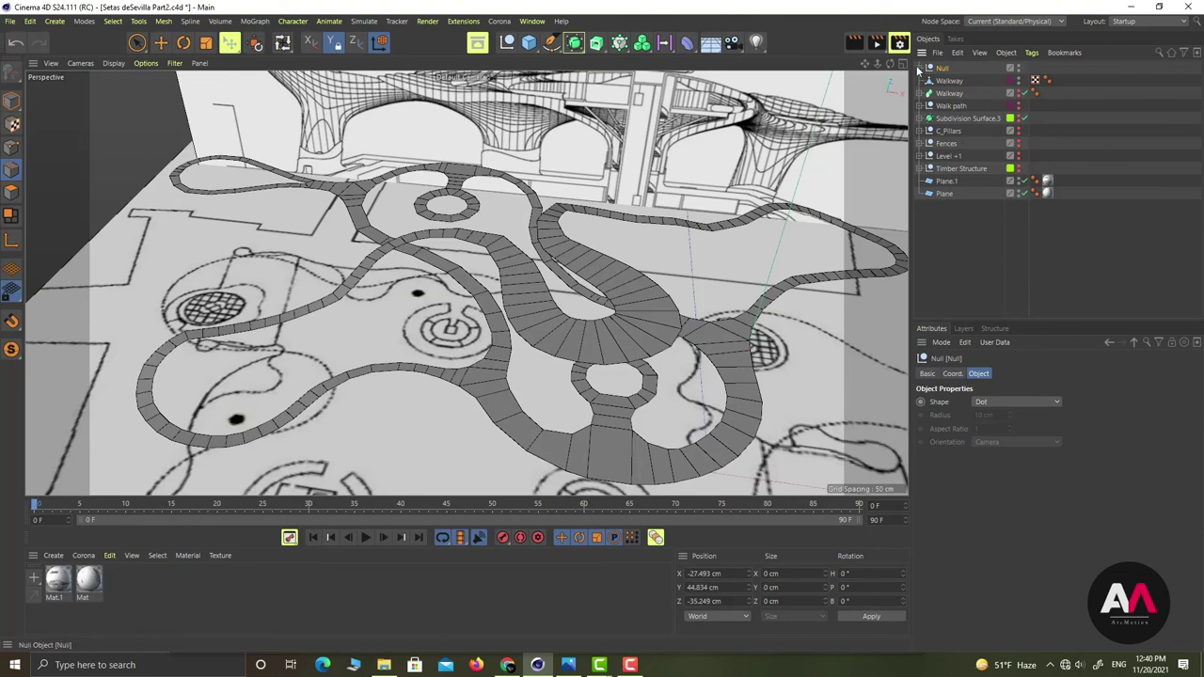
key(alt+g)
double_click(943, 69)
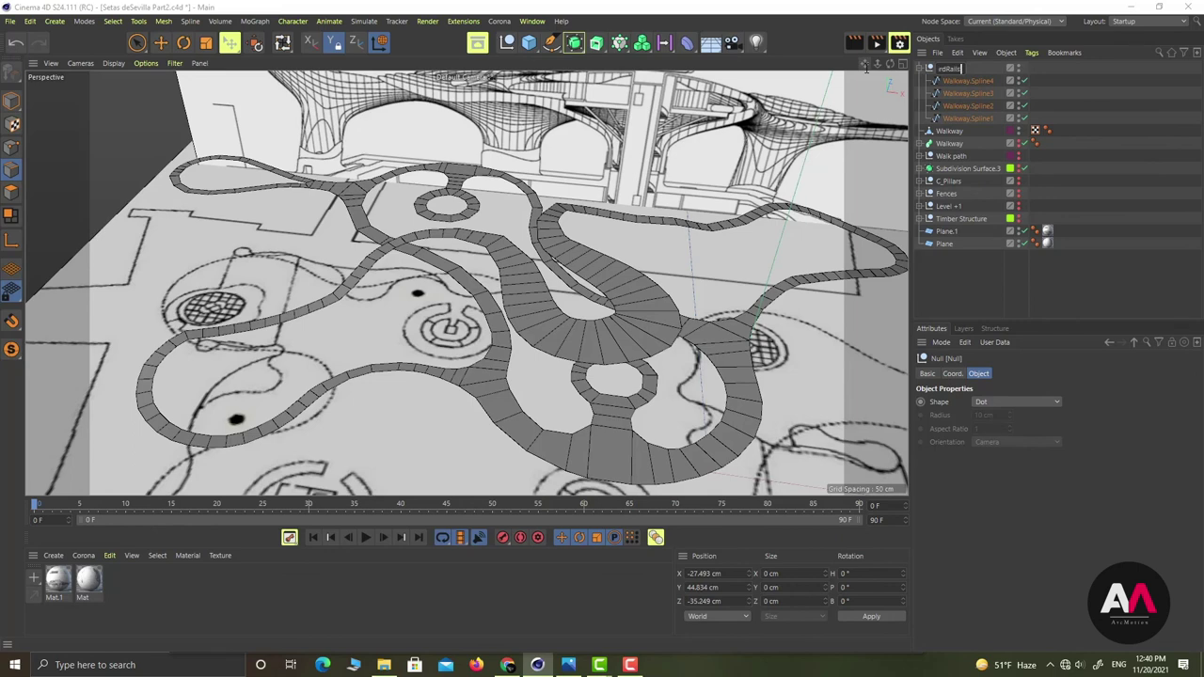
text(GuardRails Splines)
key(Return)
Collapse the GuardRails Splines group and place the Walkway mesh under a new Cloth Surface as its parent
alt+drag(653, 235, 812, 188)
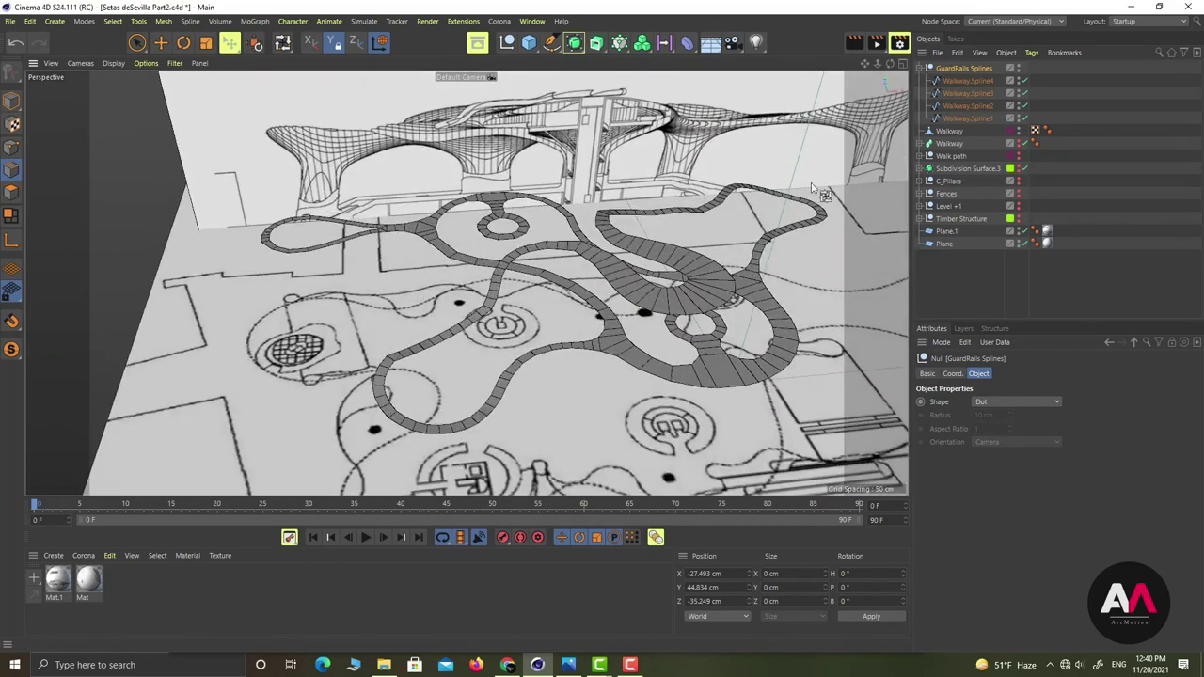
click(920, 68)
click(946, 81)
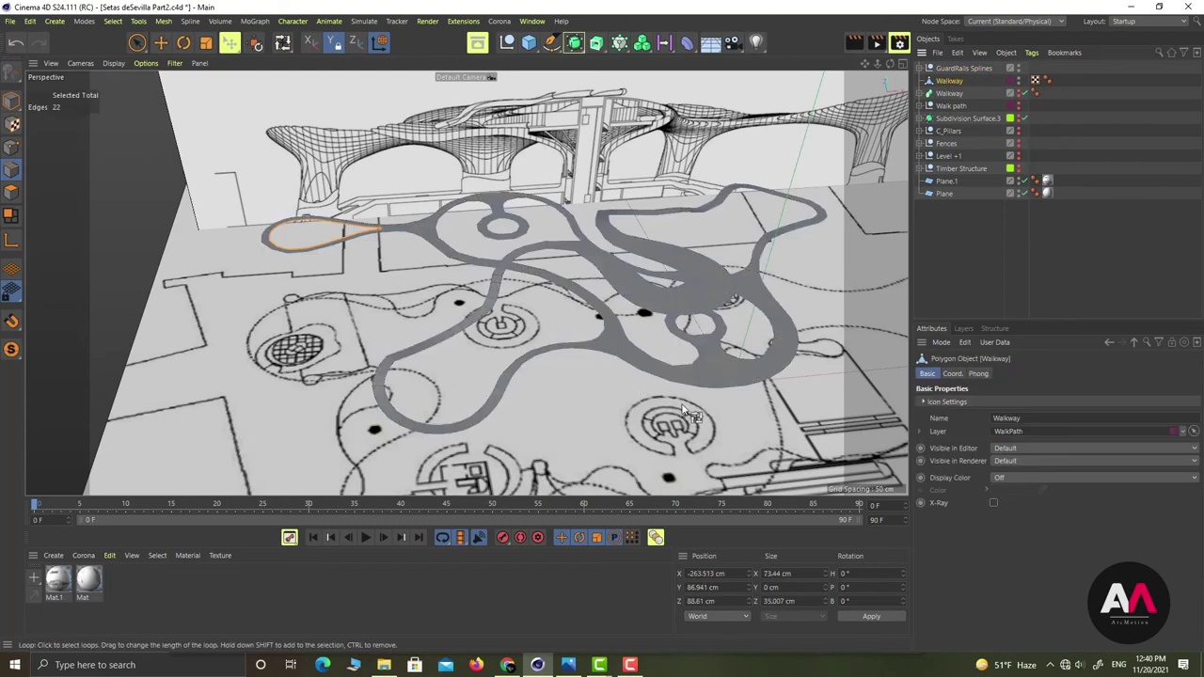
scroll(705, 331, up, 3)
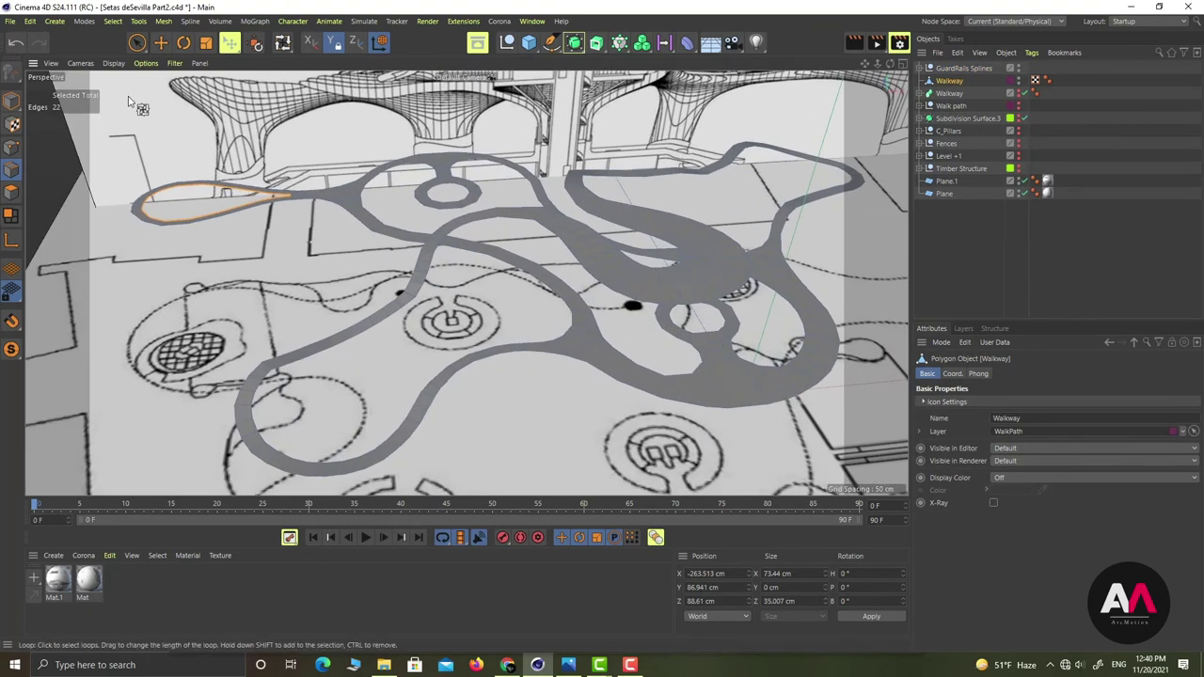
click(11, 100)
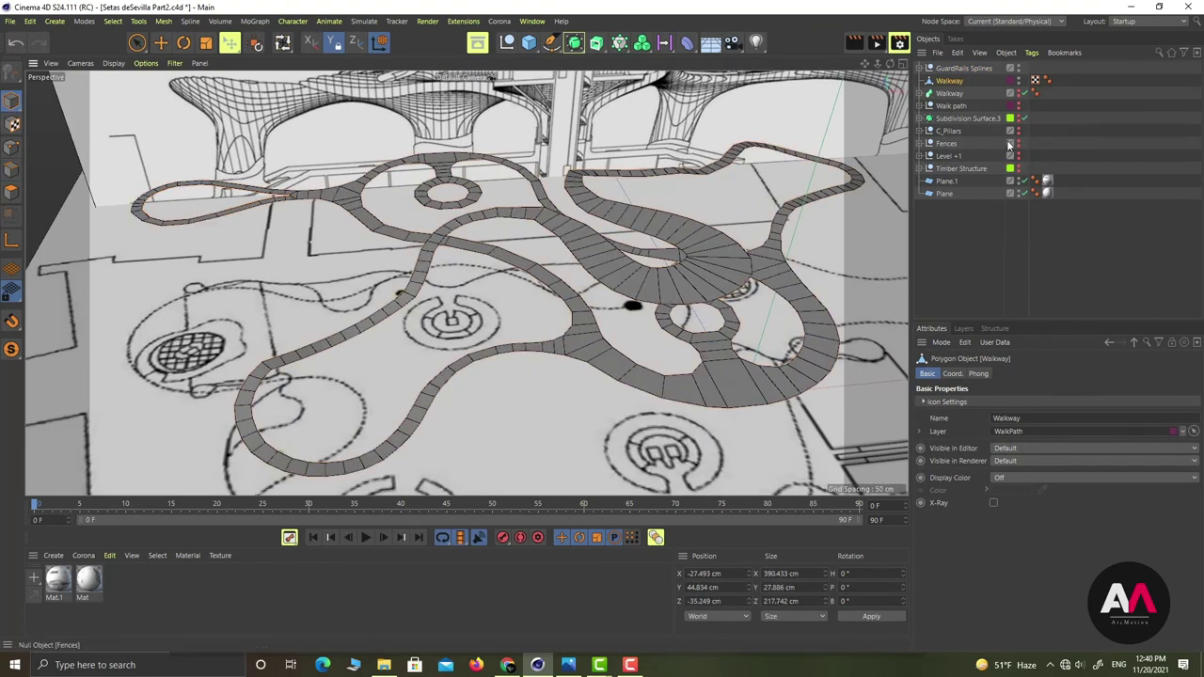
click(573, 42)
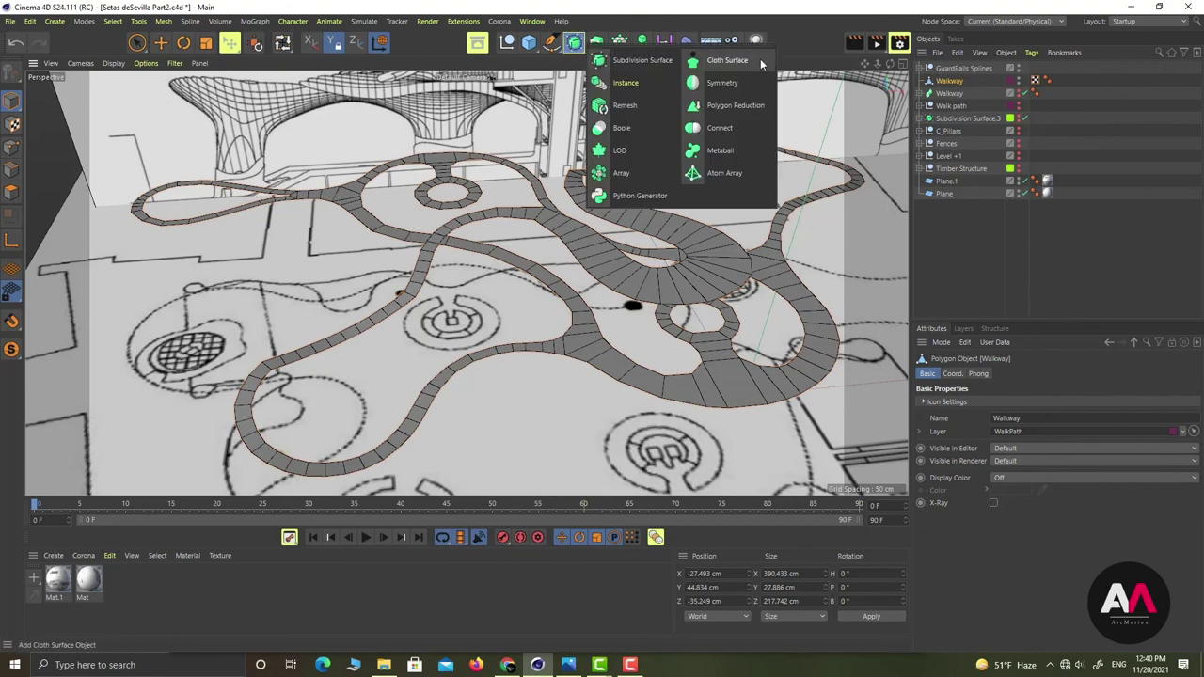
alt+click(728, 61)
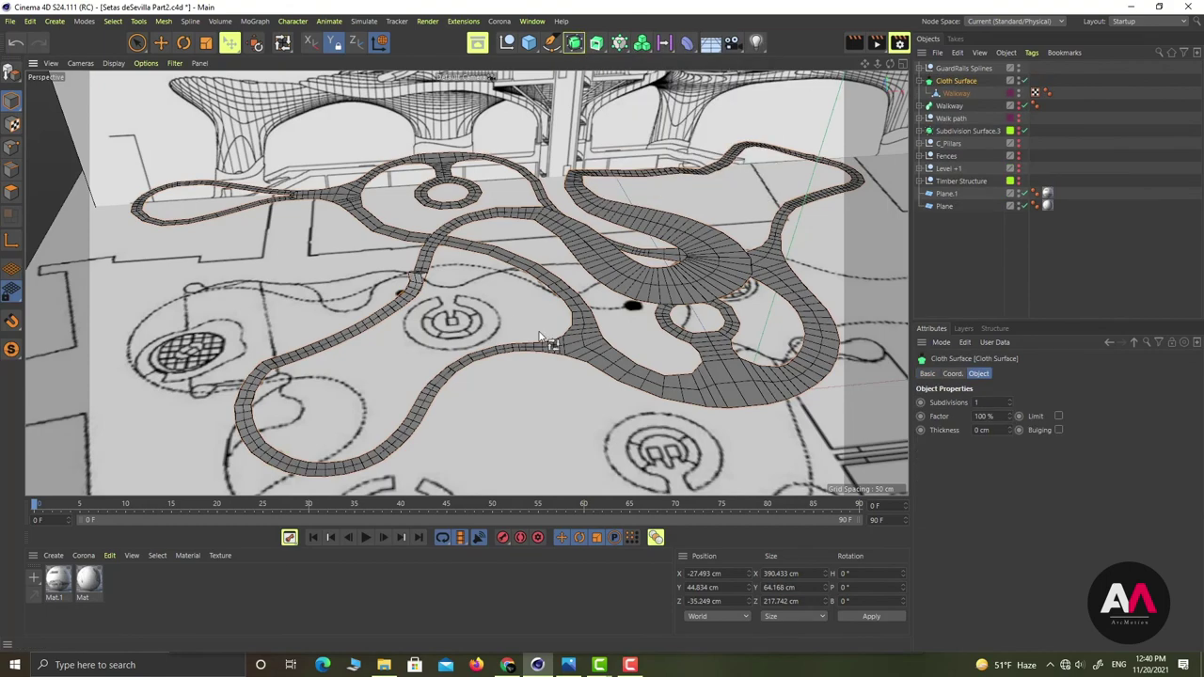
Set the Cloth Surface to 0 subdivisions and a thickness of -1 cm
alt+right_drag(633, 423, 729, 346)
alt+drag(729, 346, 489, 306)
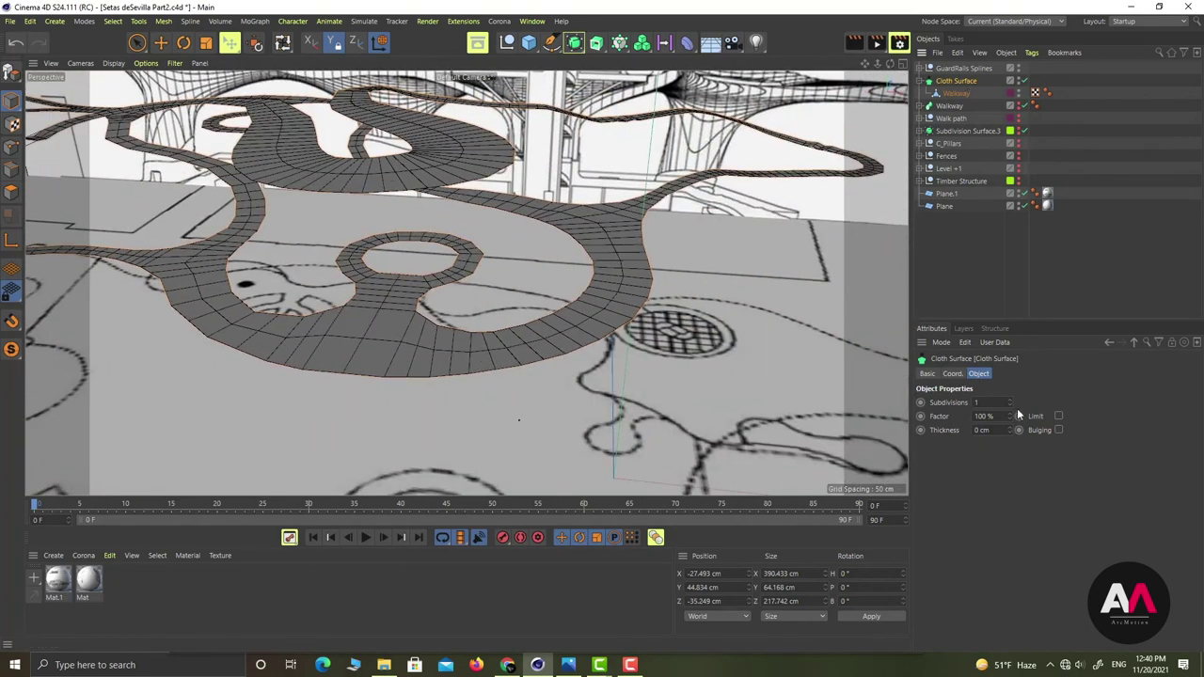
text(1)
key(BackSpace)
text(0)
key(Return)
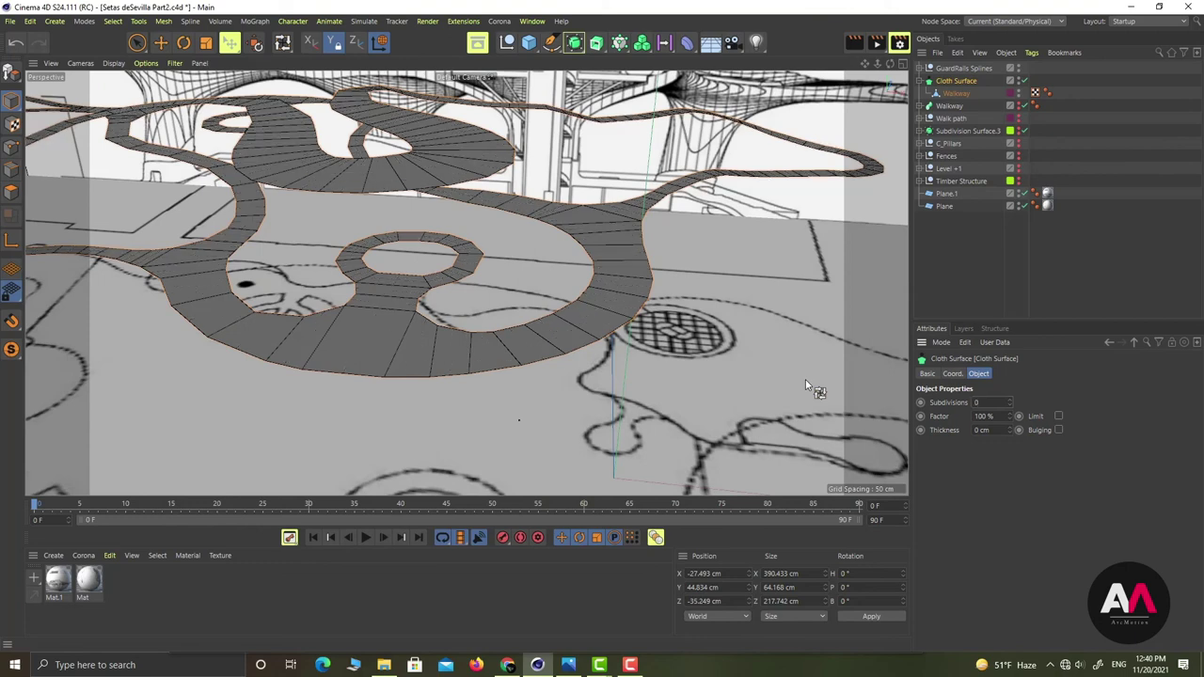
click(1008, 433)
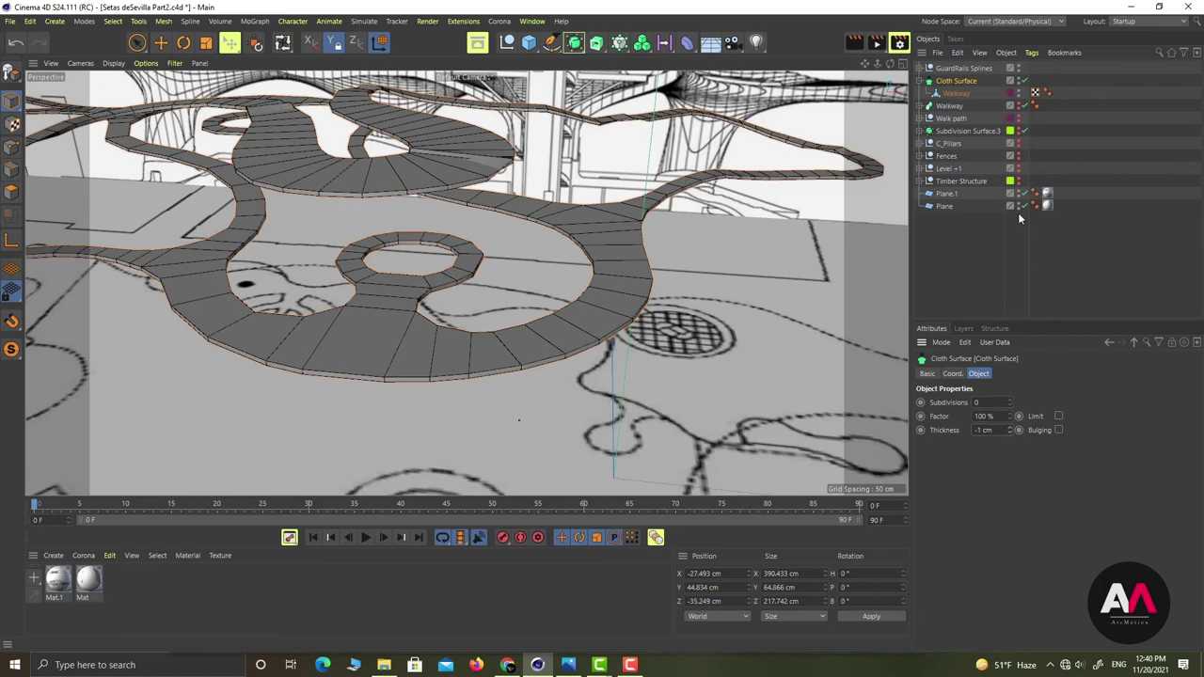
Show the Timber Structure and examine the thickened walkway's underside and edges against the timber grid
alt+click(1019, 183)
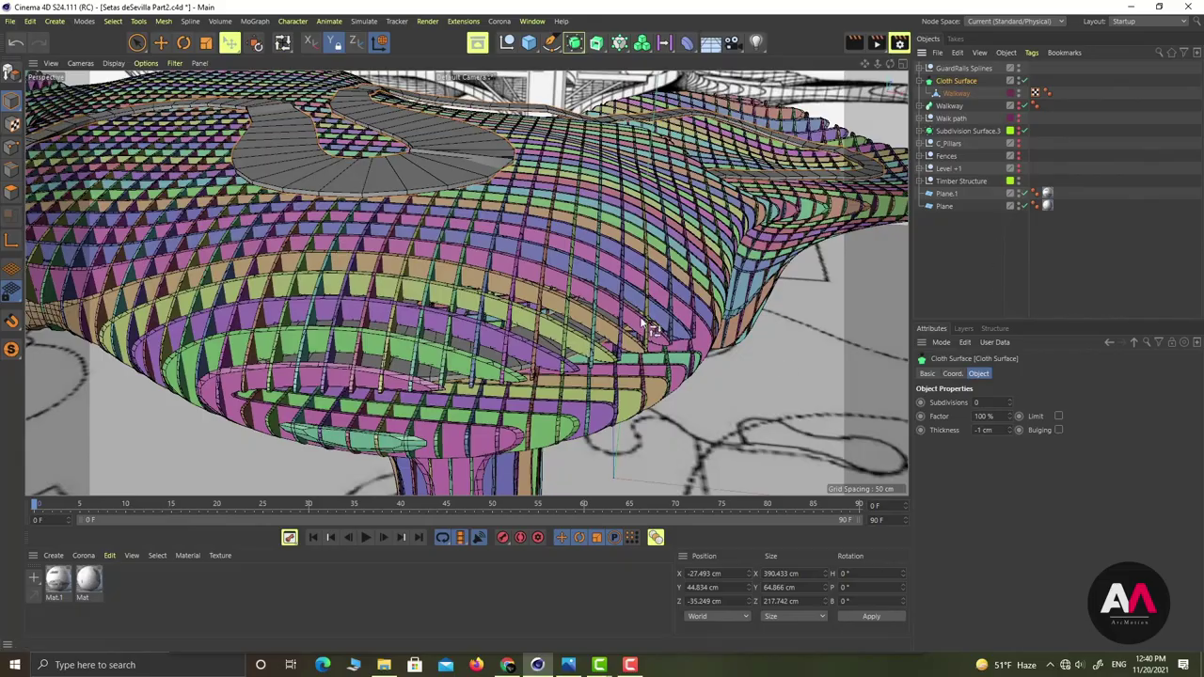
alt+right_drag(639, 329, 521, 299)
alt+middle_drag(521, 299, 909, 279)
alt+right_drag(199, 320, 452, 261)
mouse_move(439, 300)
alt+mouse_down()
mouse_move(558, 272)
mouse_move(663, 269)
mouse_move(648, 288)
mouse_move(664, 363)
mouse_move(399, 313)
mouse_move(495, 251)
alt+mouse_up()
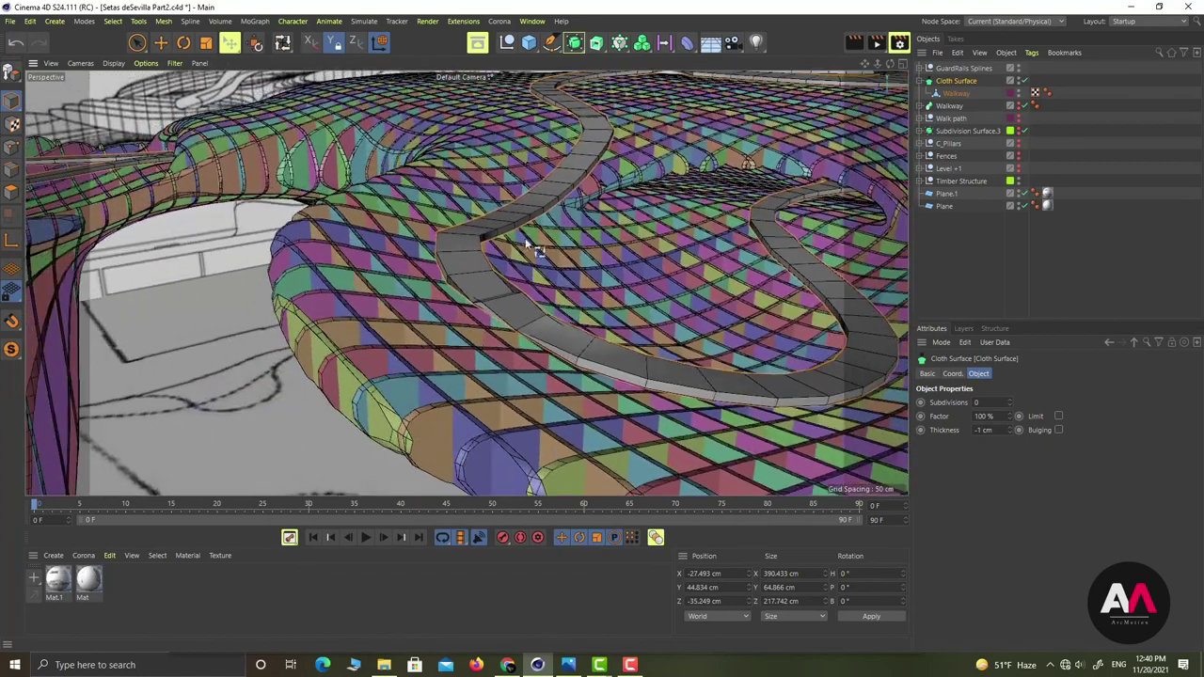
alt+drag(541, 207, 410, 223)
alt+right_drag(216, 194, 317, 235)
alt+drag(317, 255, 214, 319)
alt+drag(280, 285, 349, 264)
Disable the Cloth Surface and loop-select the polygons of the underlying Walkway mesh
click(957, 94)
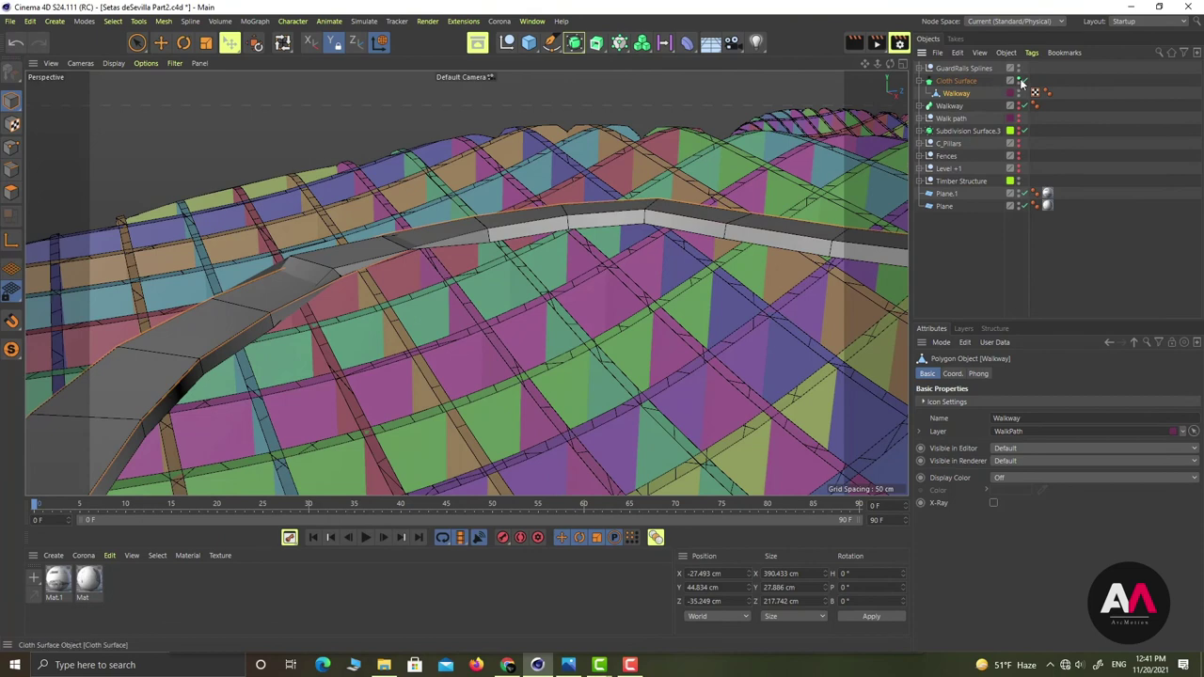
click(1023, 82)
click(1022, 82)
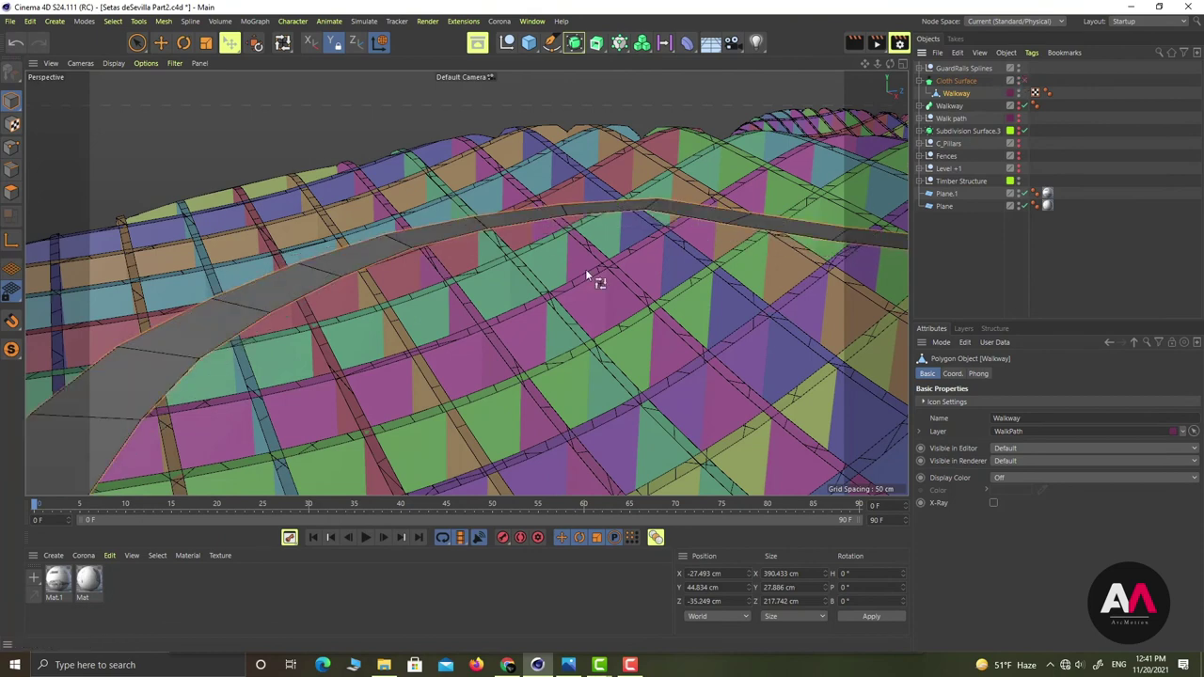
click(13, 193)
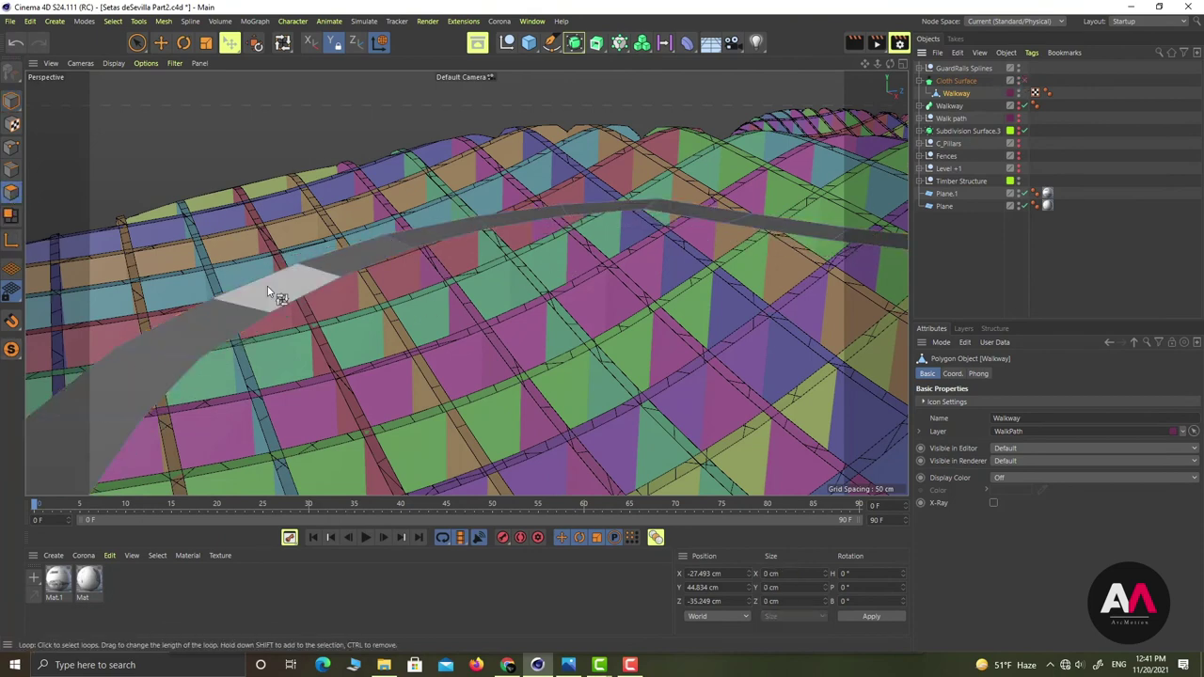
click(269, 288)
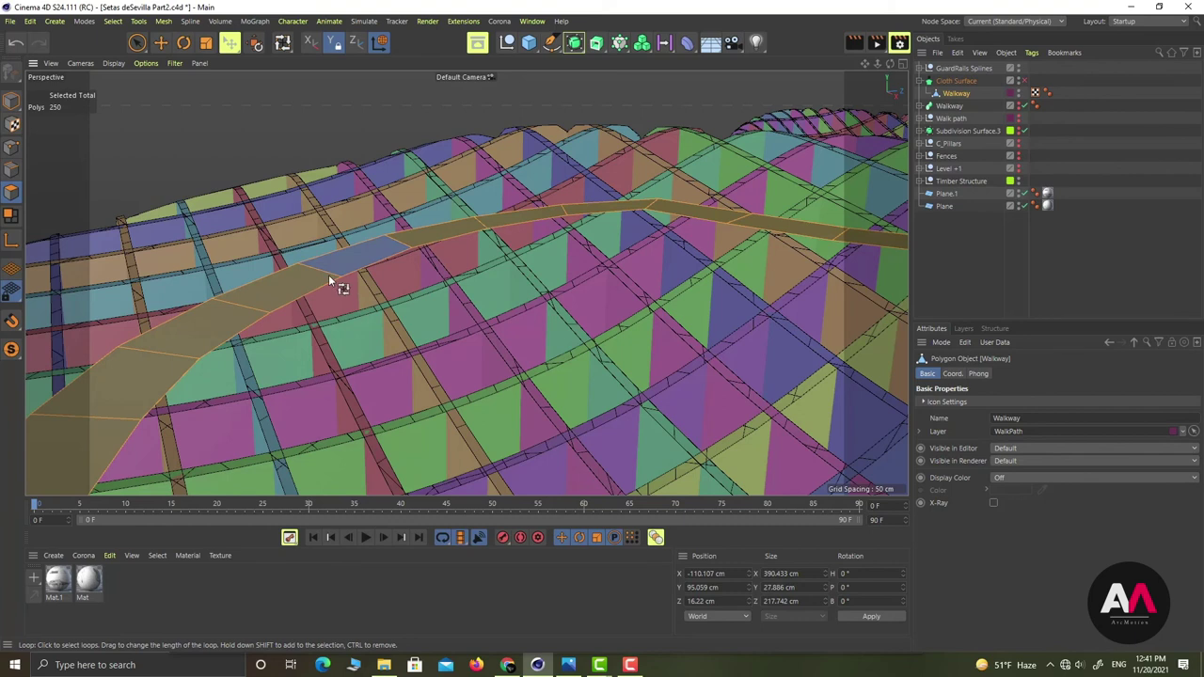
Turn off Soft Selection for the Move tool
click(136, 42)
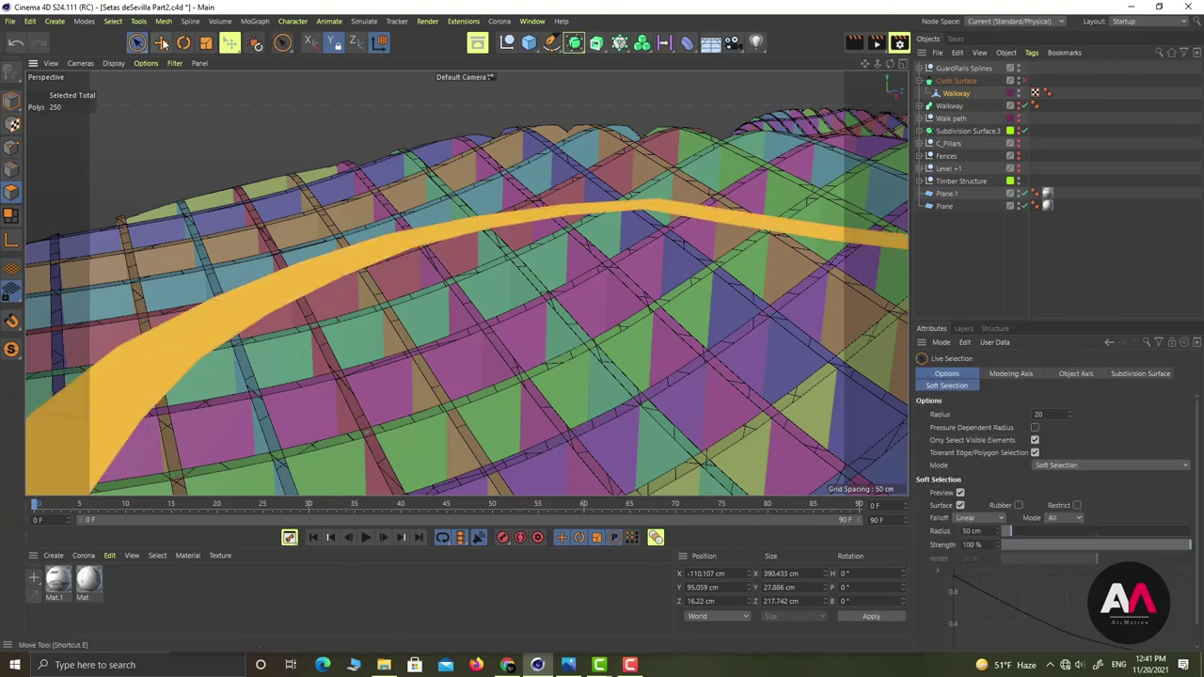
key(e)
click(958, 402)
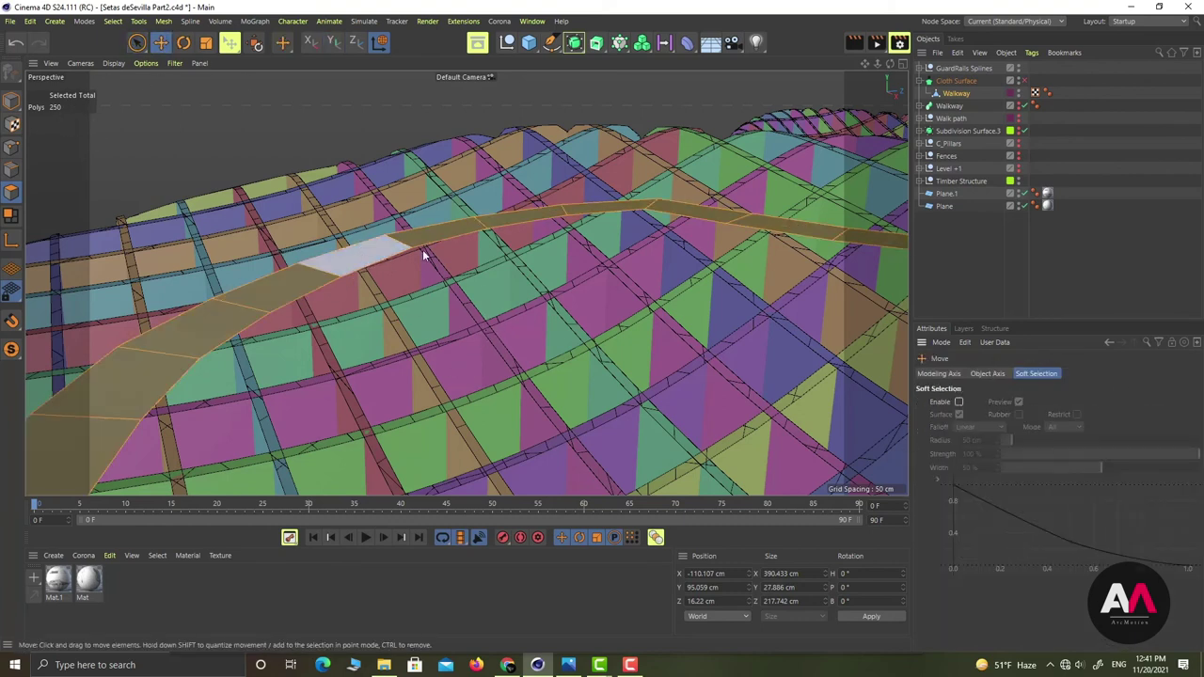
Reverse the normals of the single flipped Walkway polygon and re-enable the Cloth Surface to check the thickness
click(1025, 82)
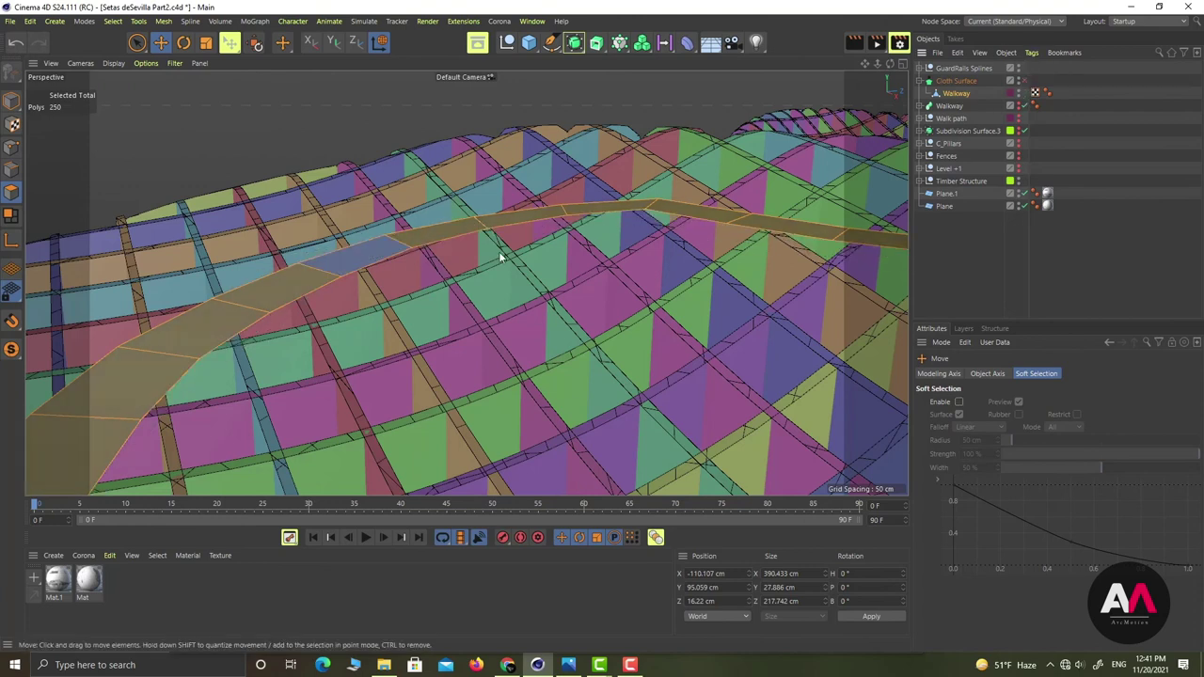
click(356, 269)
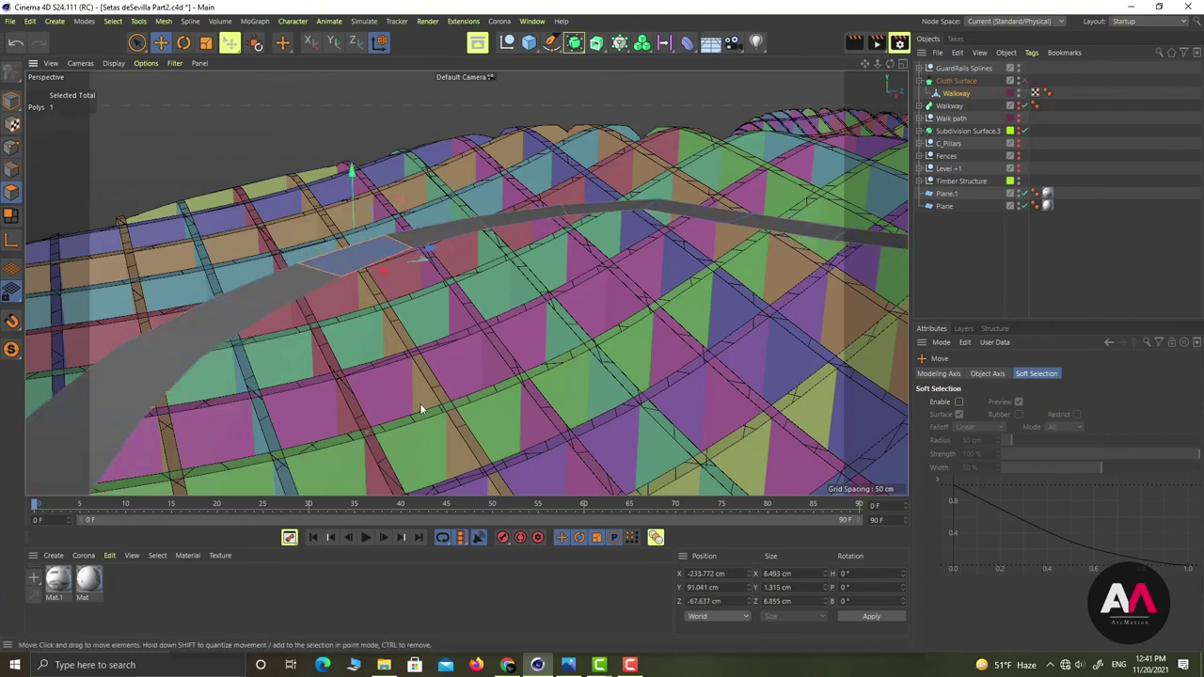
right_click(466, 192)
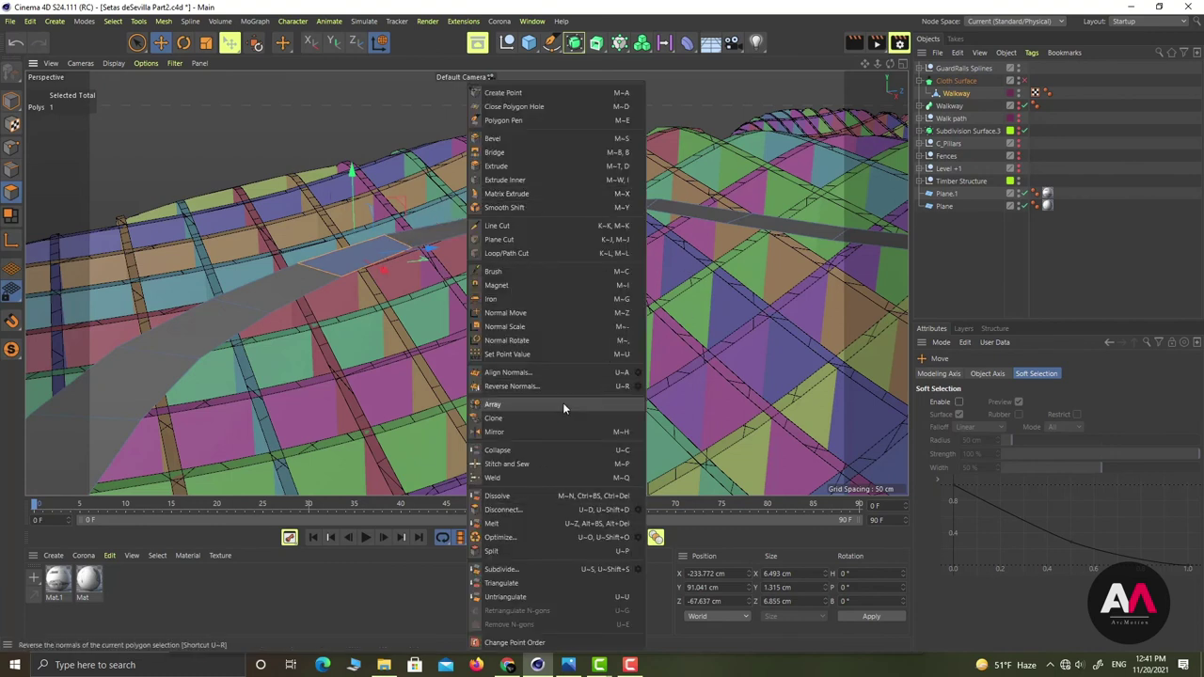
click(515, 386)
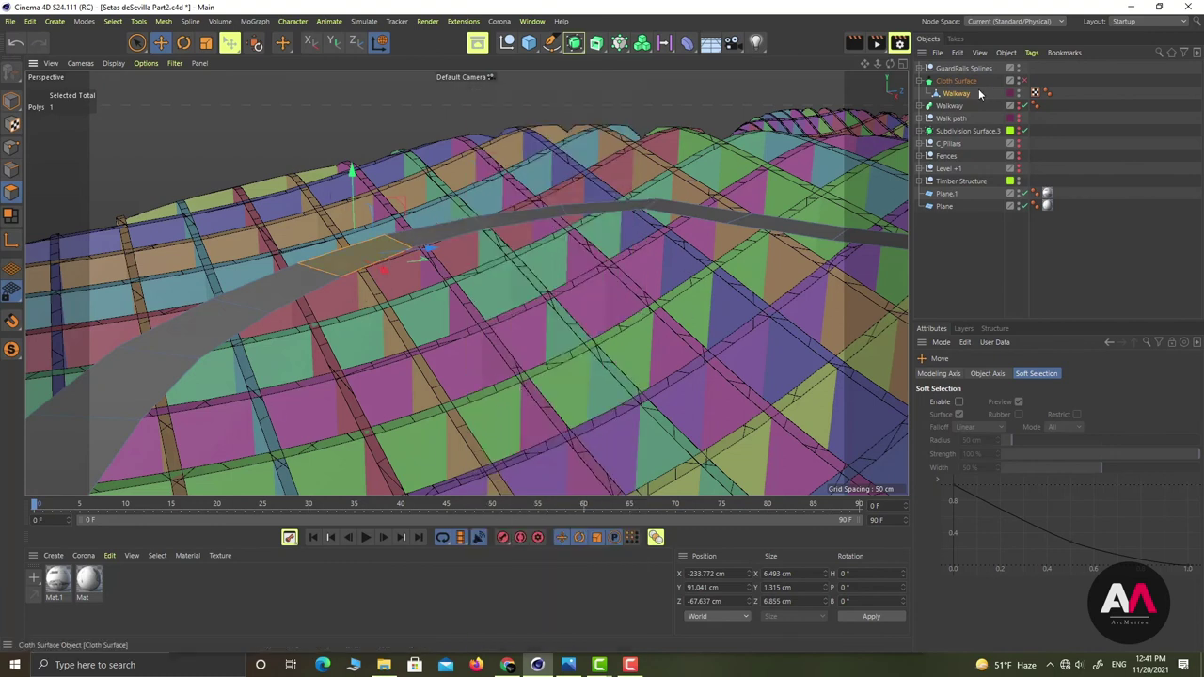
click(1025, 81)
scroll(507, 267, down, 10)
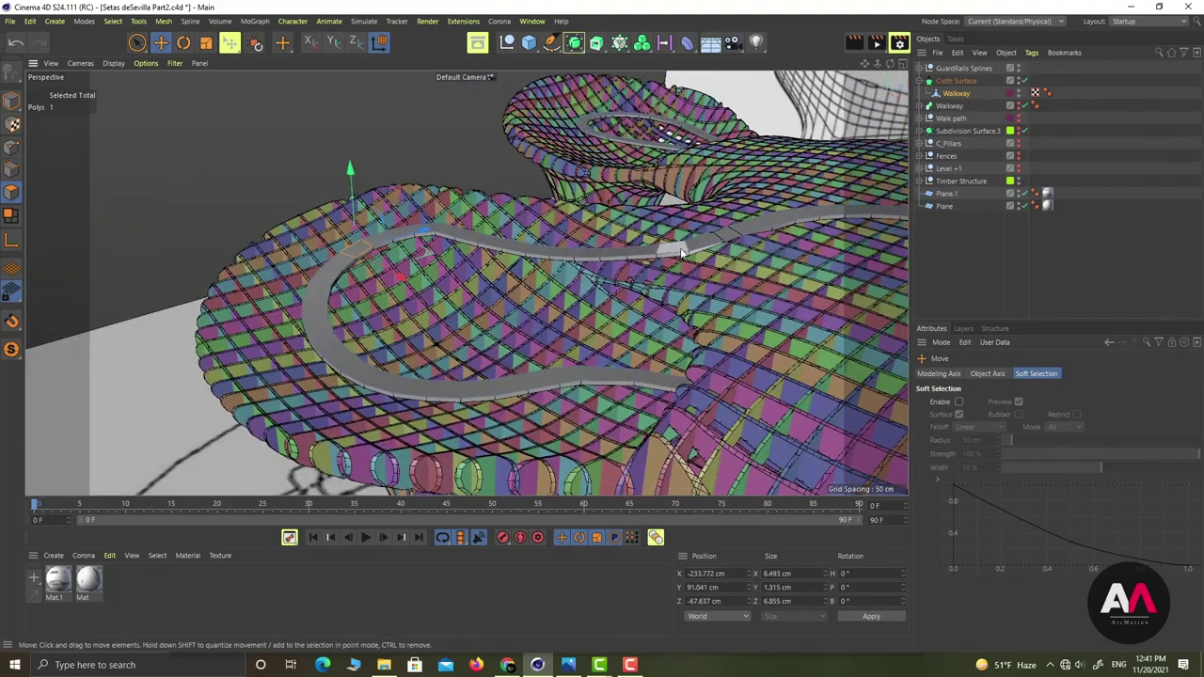
alt+drag(680, 247, 341, 326)
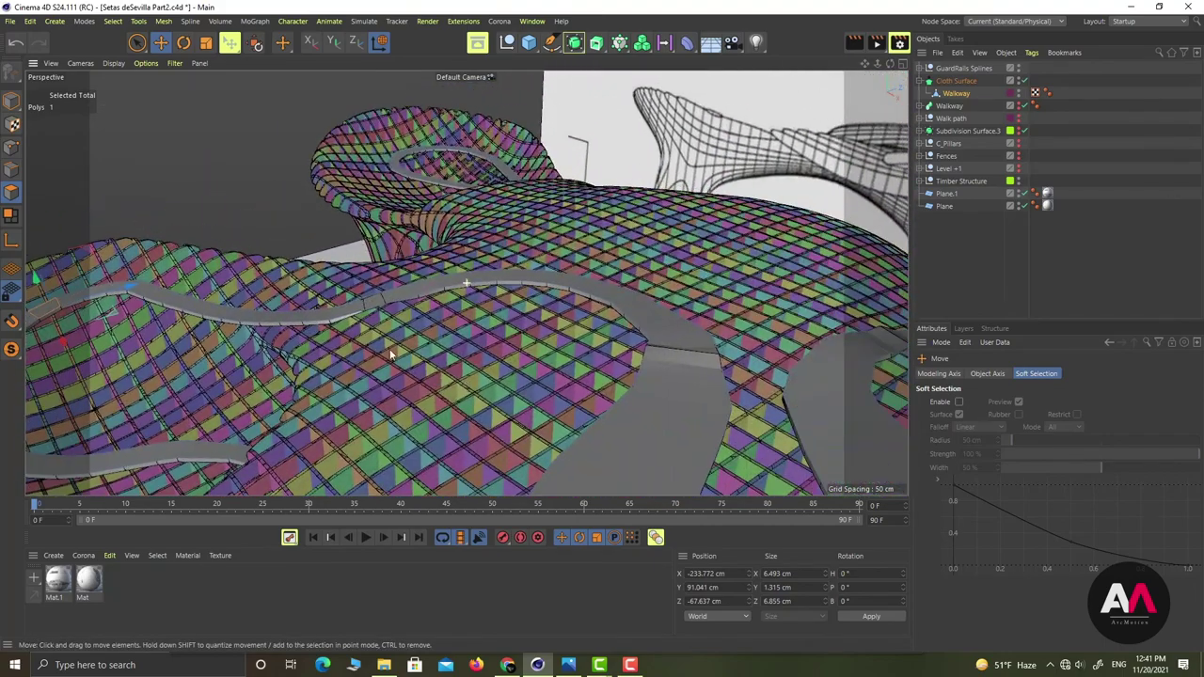
Disable the Cloth Surface and reverse the normals of the two flipped polygons along the path leading into the central plaza
click(1024, 82)
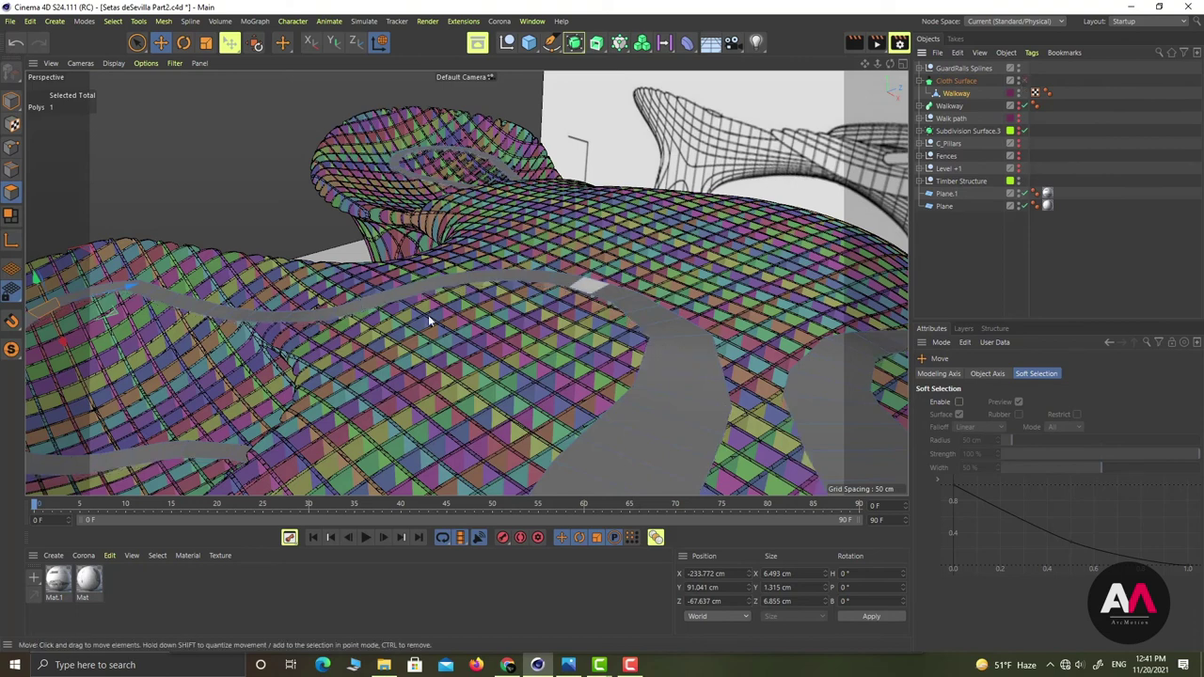
double_click(187, 262)
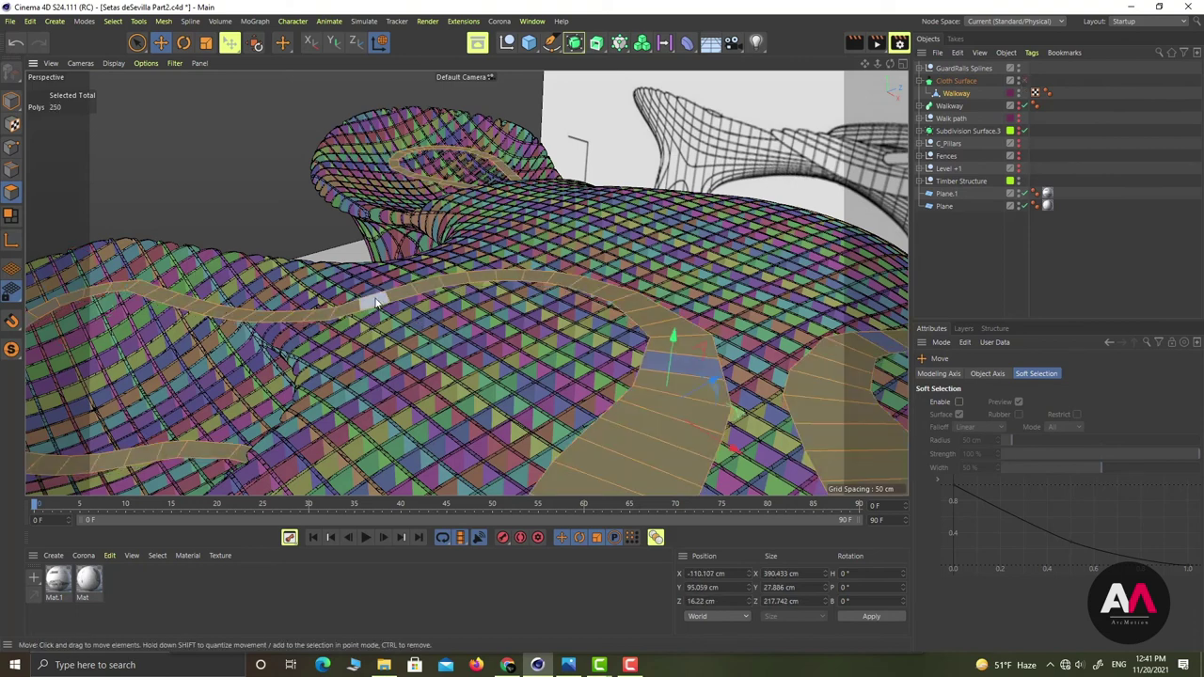
click(703, 371)
shift+click(697, 372)
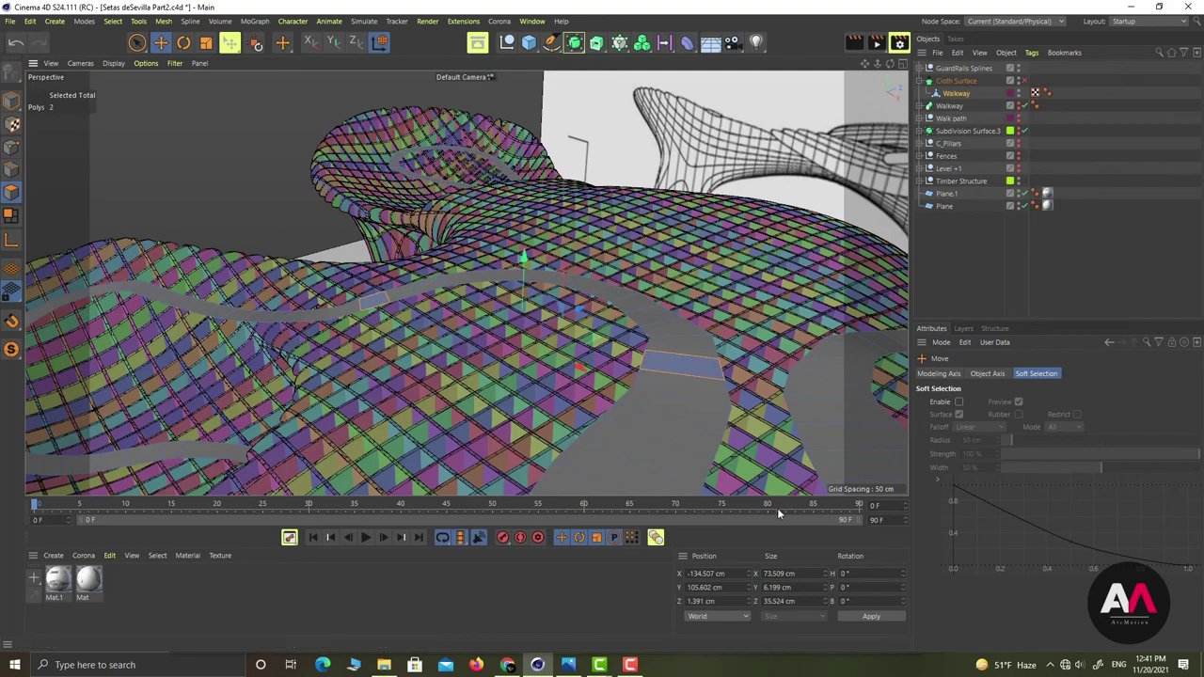
right_click(527, 331)
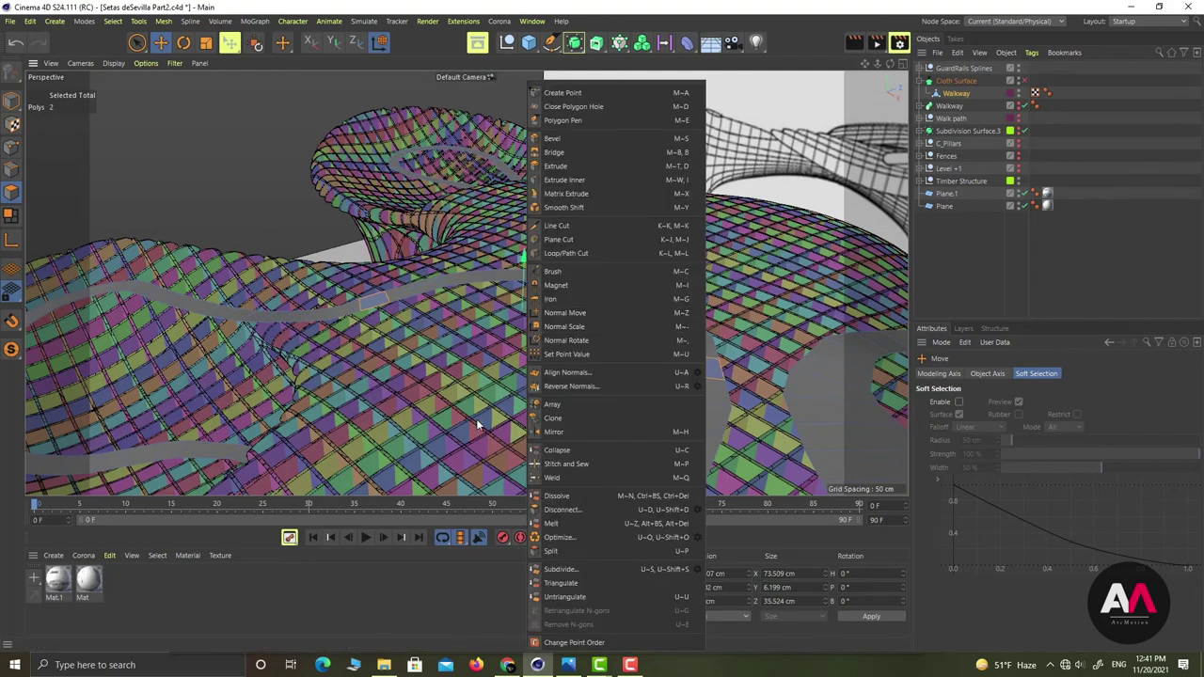
click(566, 387)
Select all Walkway polygons to spot flipped ones, and reverse the normals of the wedge-shaped polygon in the wide central curve
key(ctrl+a)
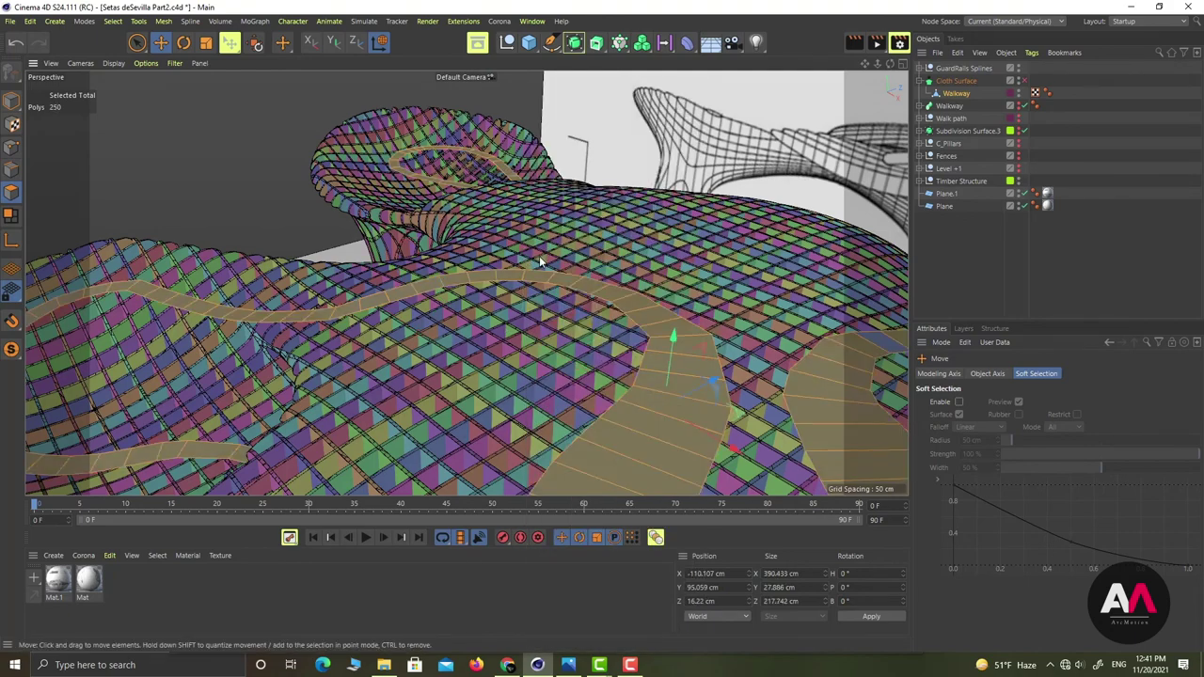
scroll(523, 266, down, 3)
alt+middle_drag(679, 405, 591, 363)
scroll(624, 389, up, 4)
click(617, 407)
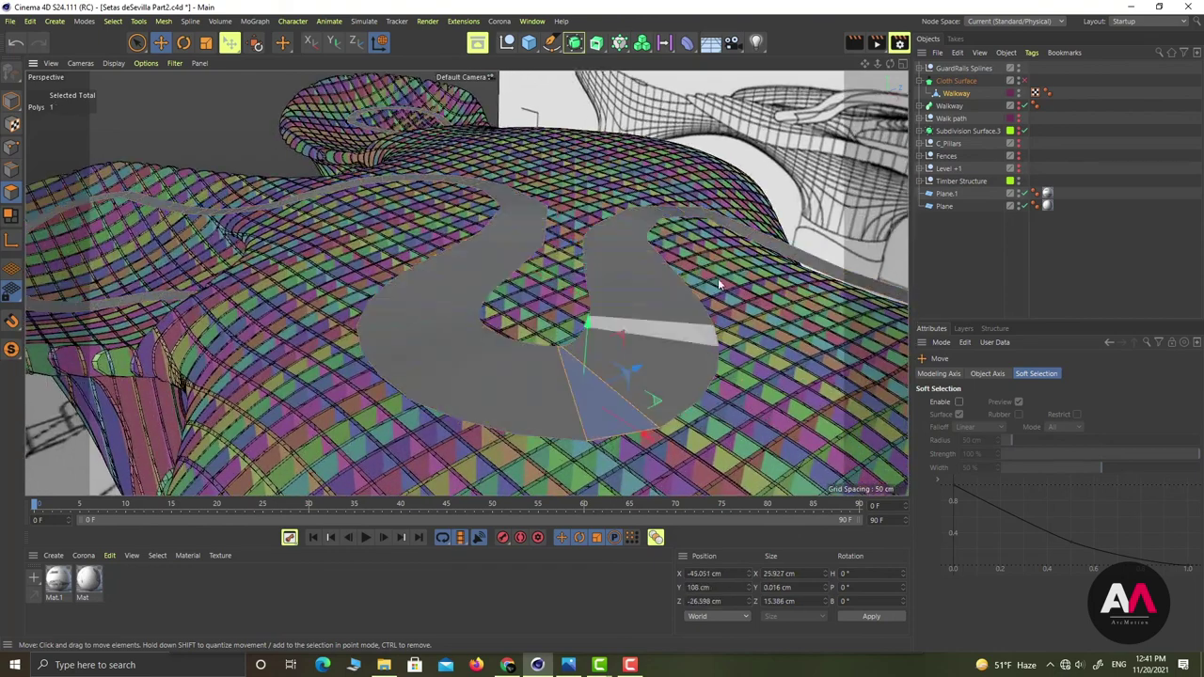
right_click(687, 272)
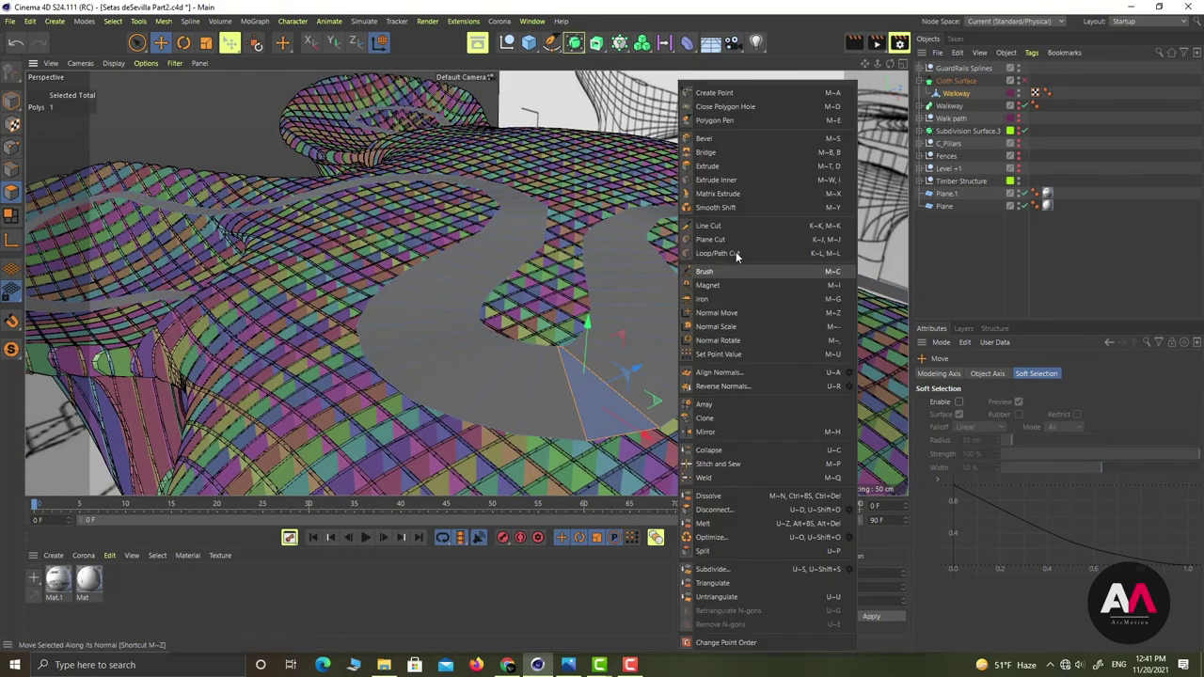
click(739, 390)
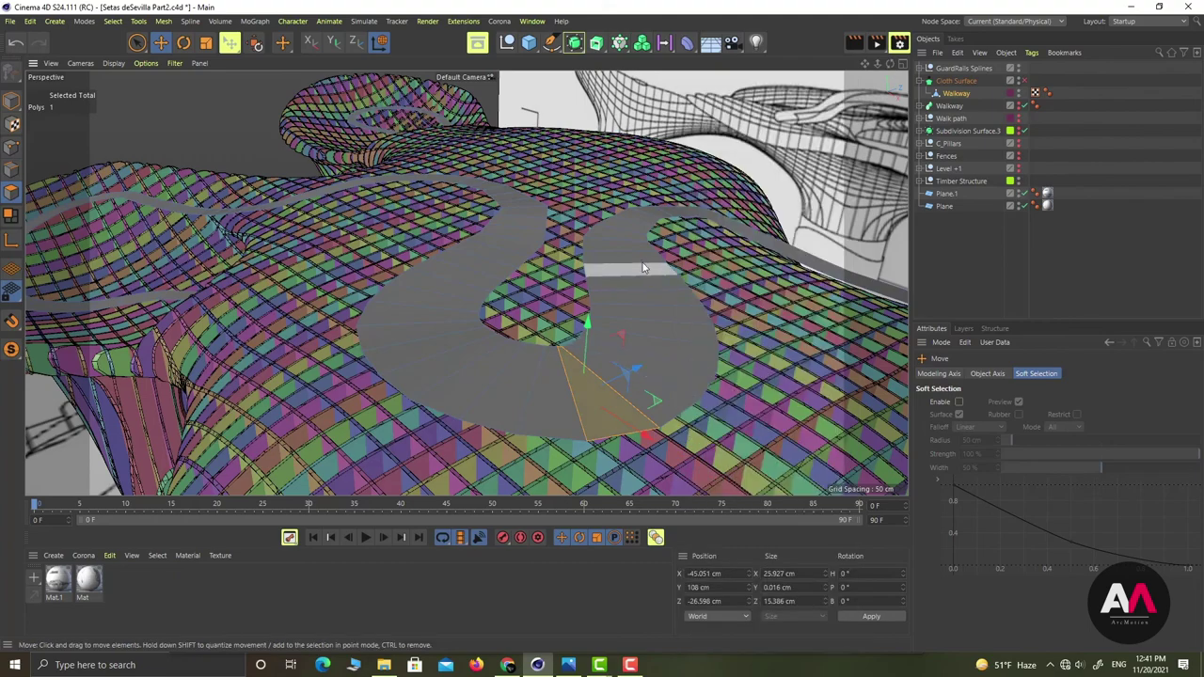
Reverse the normals of the flipped polygon where the path narrows beyond the wide central curve
double_click(625, 314)
scroll(617, 266, up, 5)
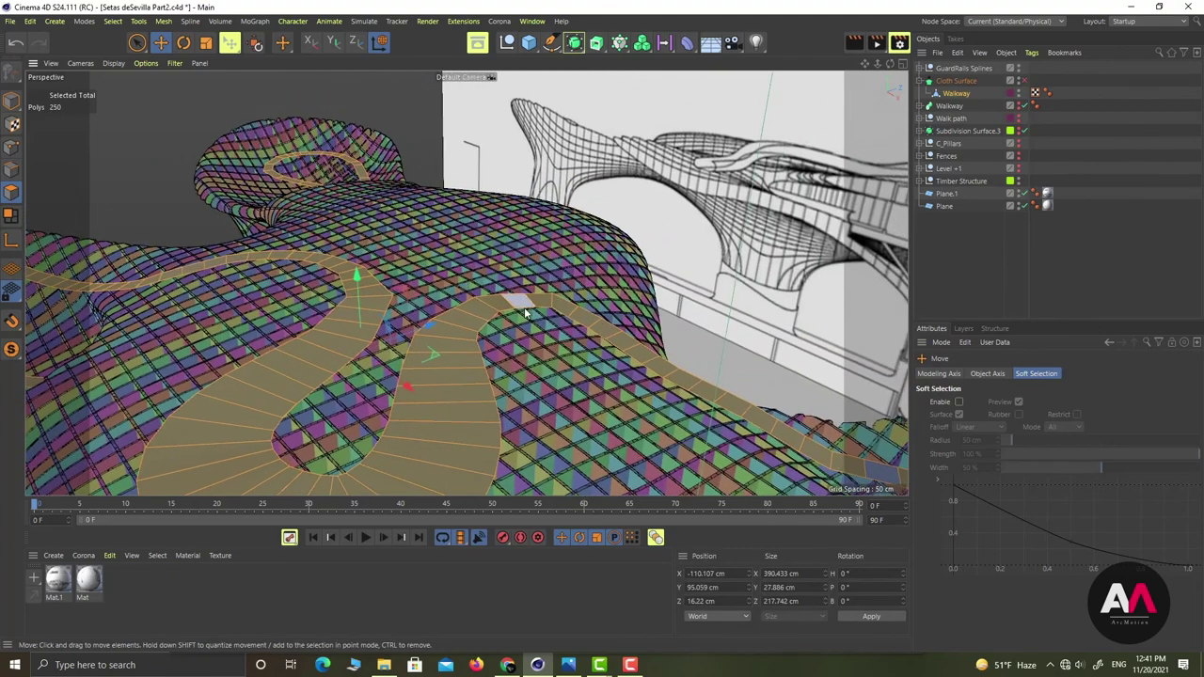
click(509, 300)
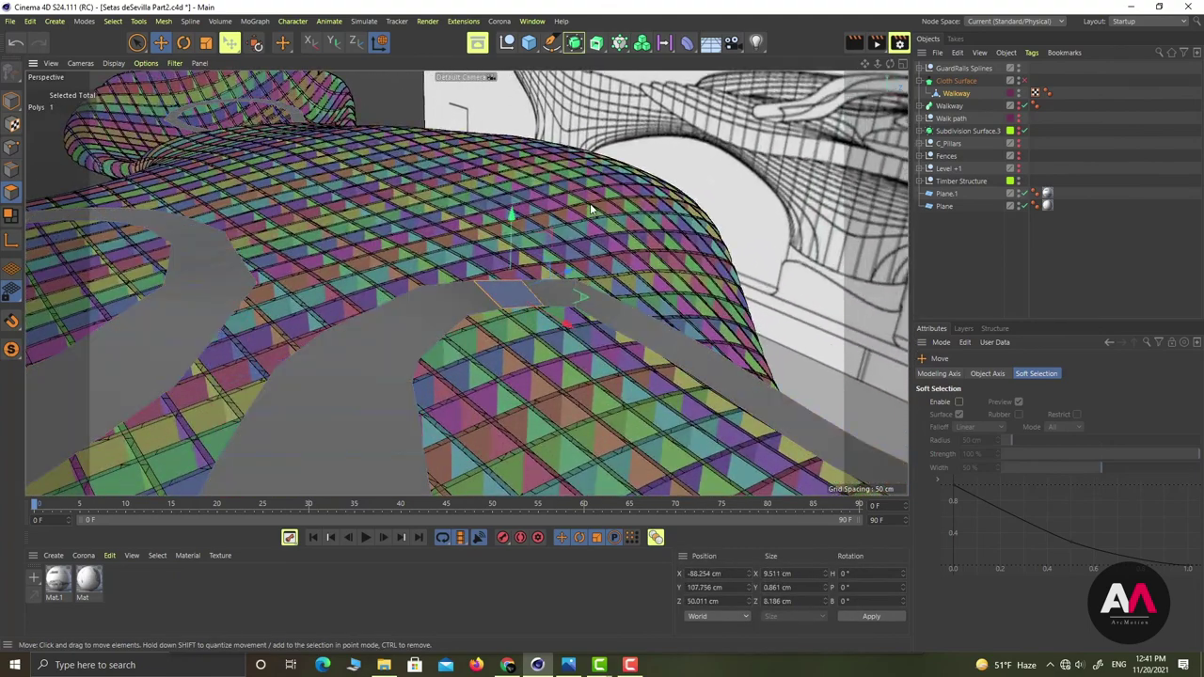
right_click(592, 209)
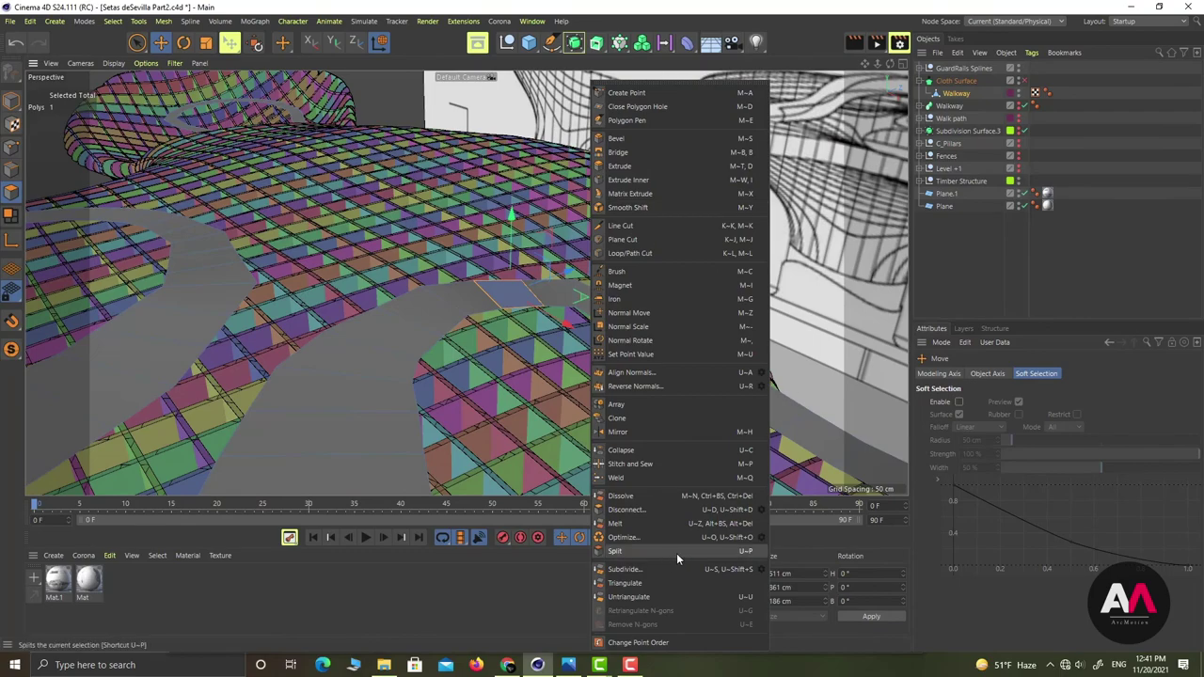
click(668, 388)
Reselect the whole Walkway and reverse the normals of the flipped polygon where the narrow path descends toward the far canopy
key(ctrl+a)
scroll(399, 187, down, 6)
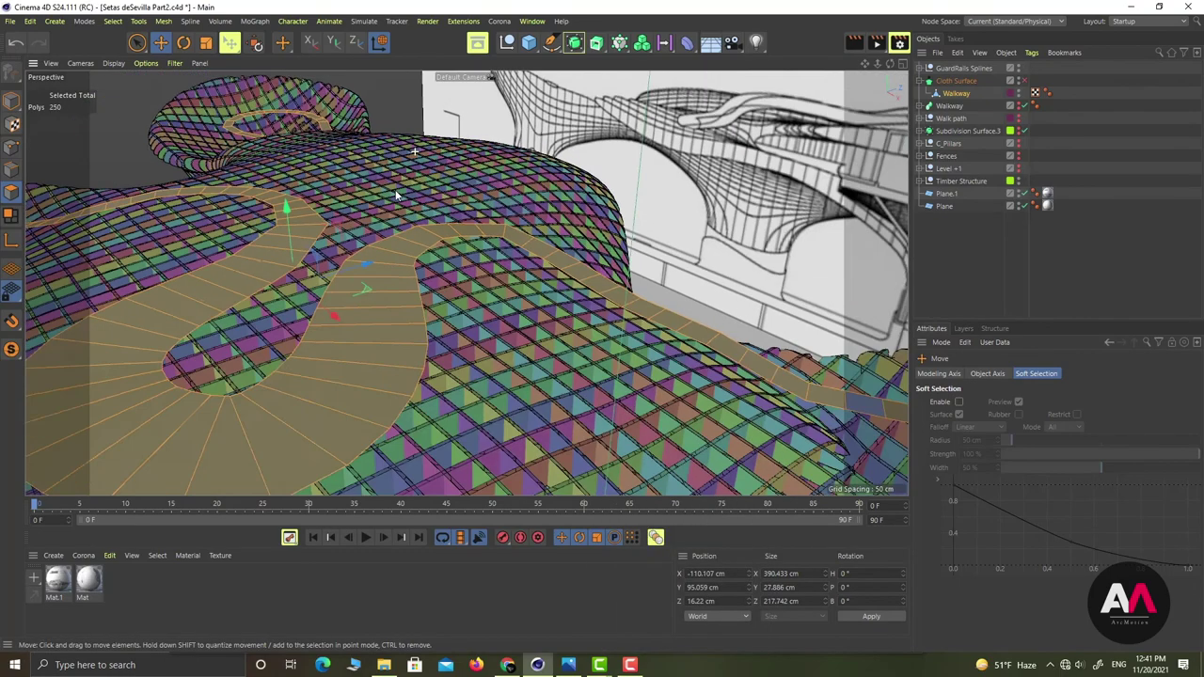
alt+middle_drag(627, 282, 584, 314)
scroll(585, 313, up, 4)
click(585, 321)
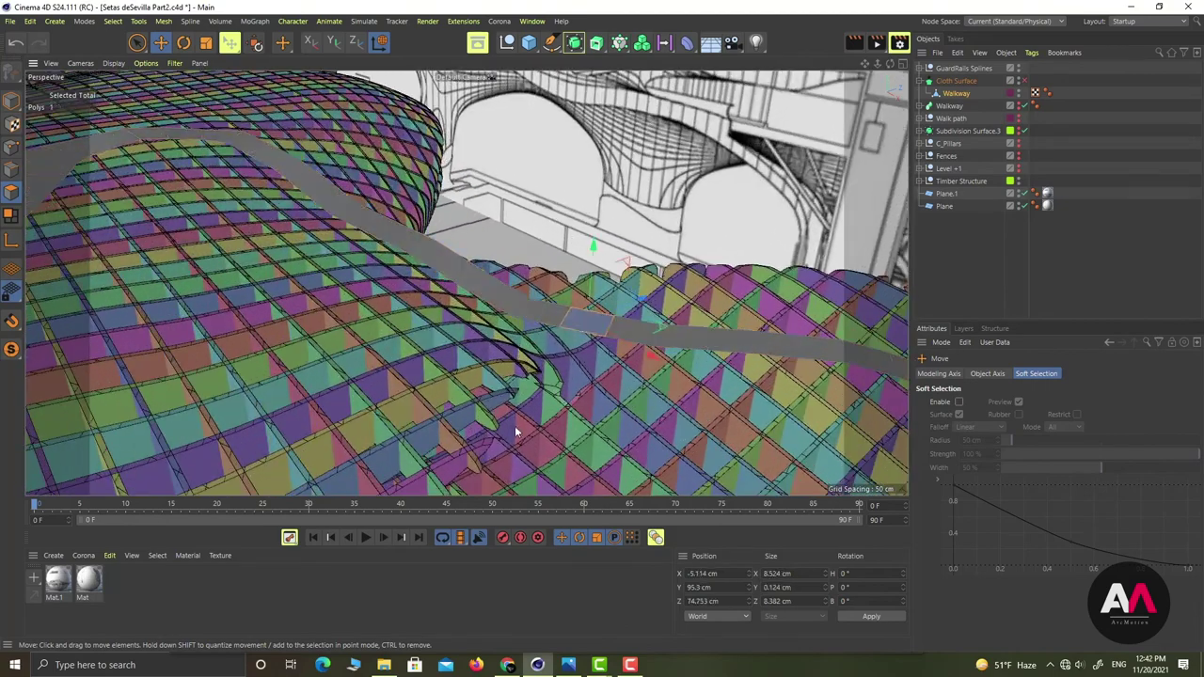
right_click(630, 239)
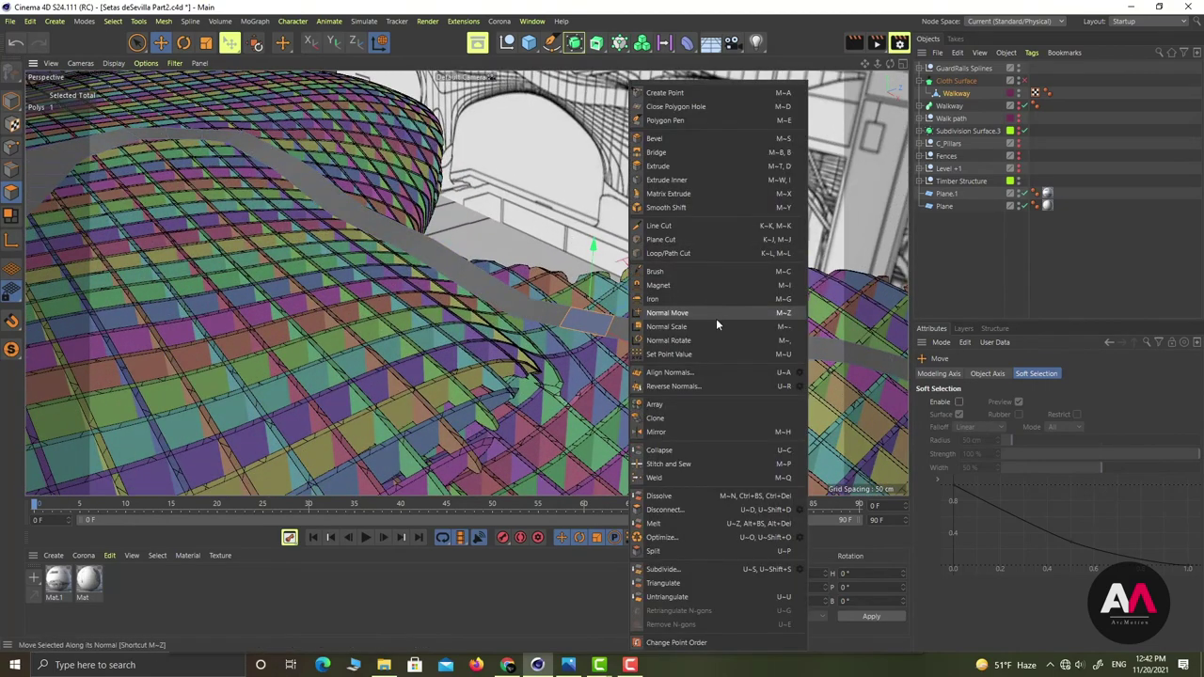
click(685, 387)
Reverse the normals of the flipped polygon on the outer bend of the far walkway loop
key(ctrl+a)
scroll(470, 296, down, 5)
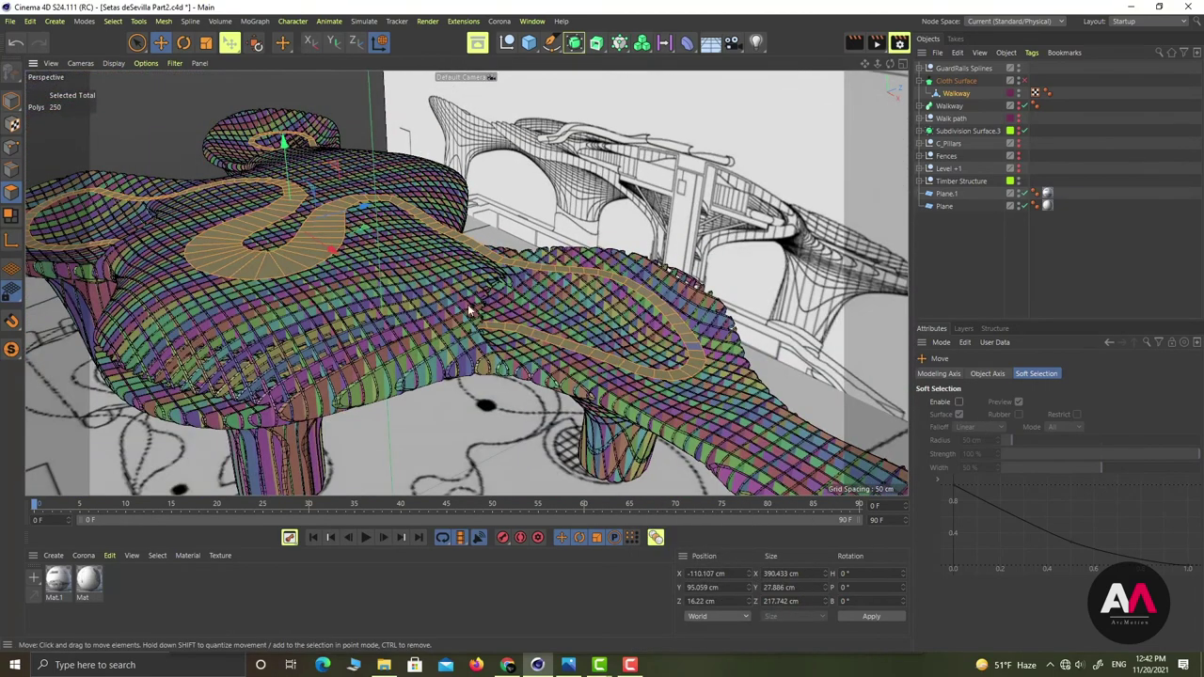
scroll(672, 342, up, 5)
click(672, 343)
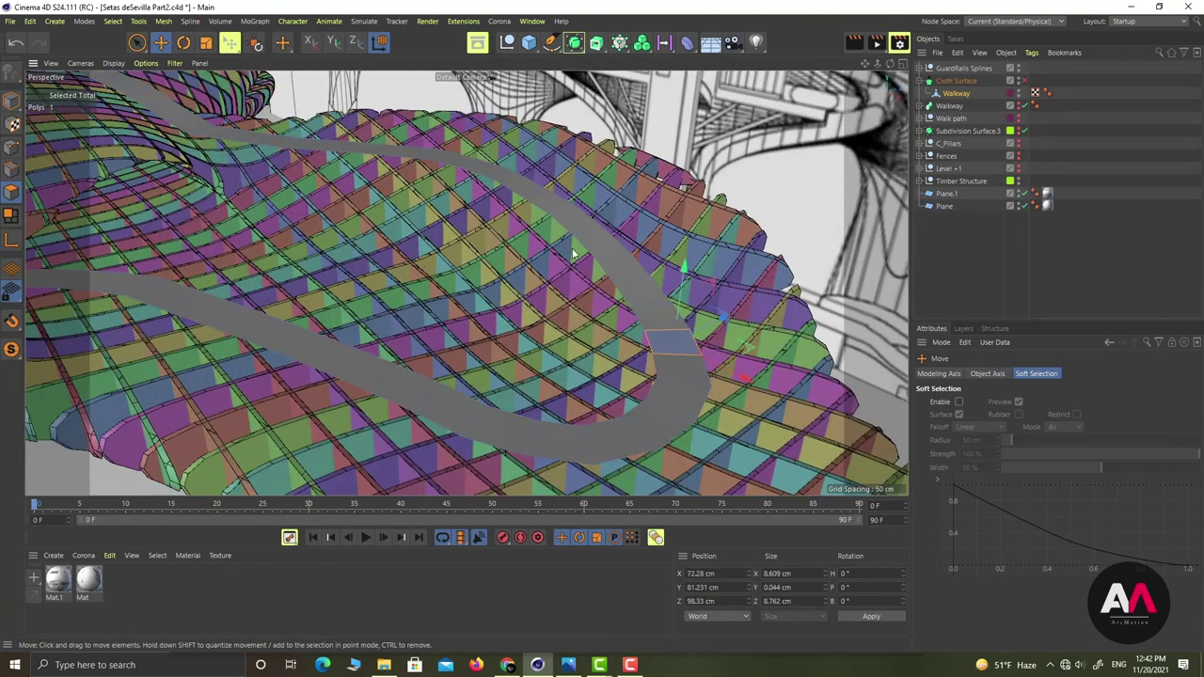
right_click(610, 252)
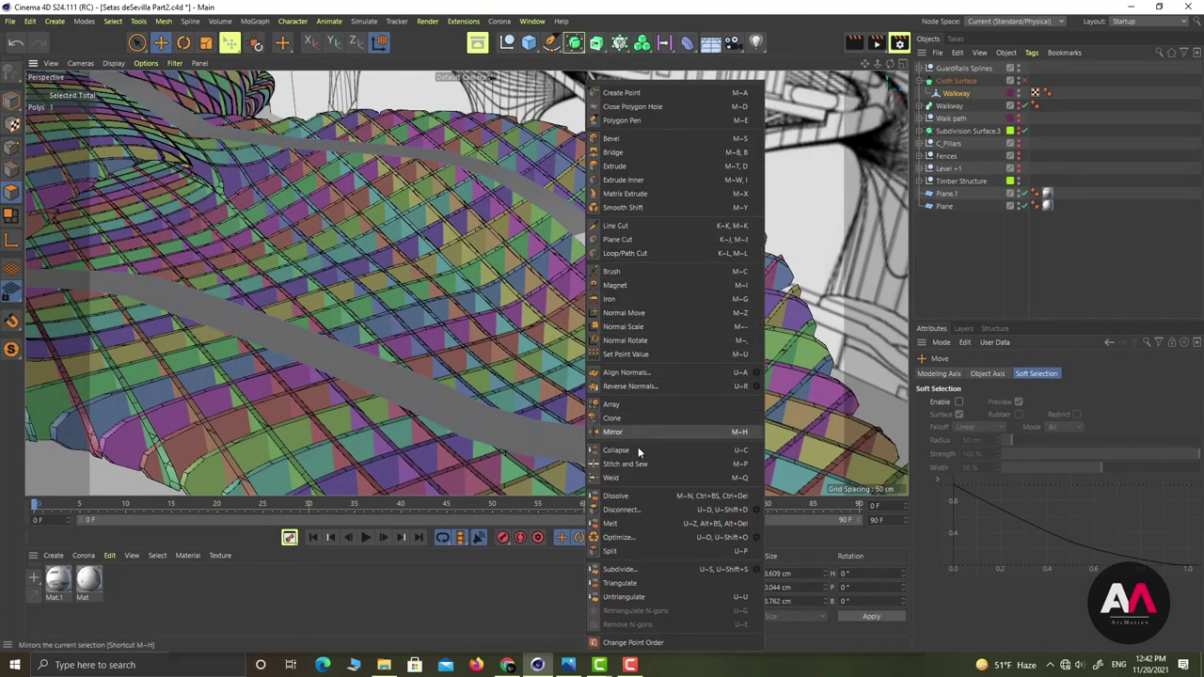
click(640, 388)
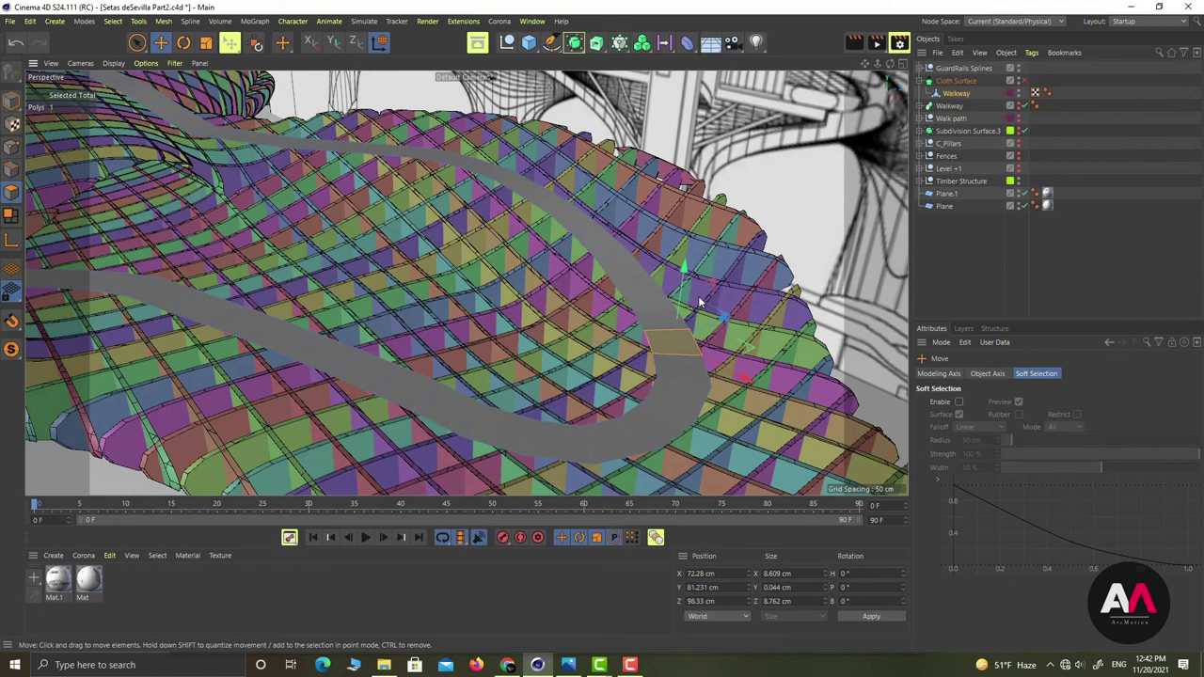
Select all Walkway polygons and examine the mesh in solo view for remaining flipped normals, leaving solo view when done
key(ctrl+a)
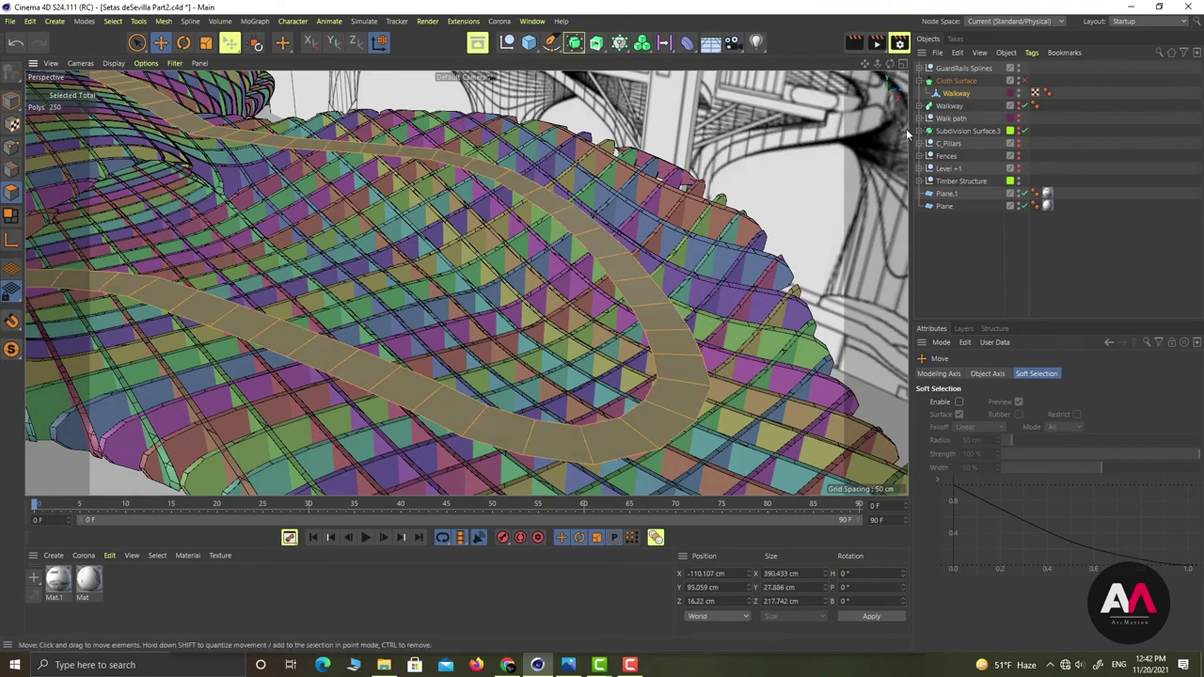
click(959, 95)
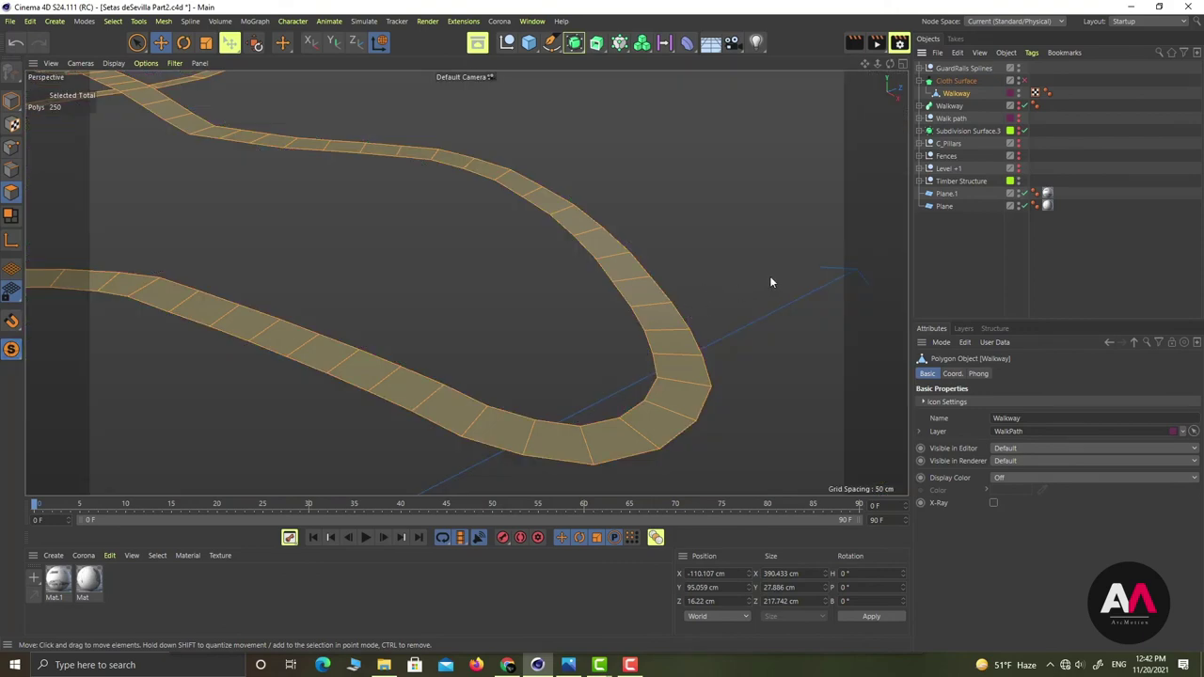
alt+right_drag(770, 283, 653, 361)
alt+drag(467, 283, 635, 306)
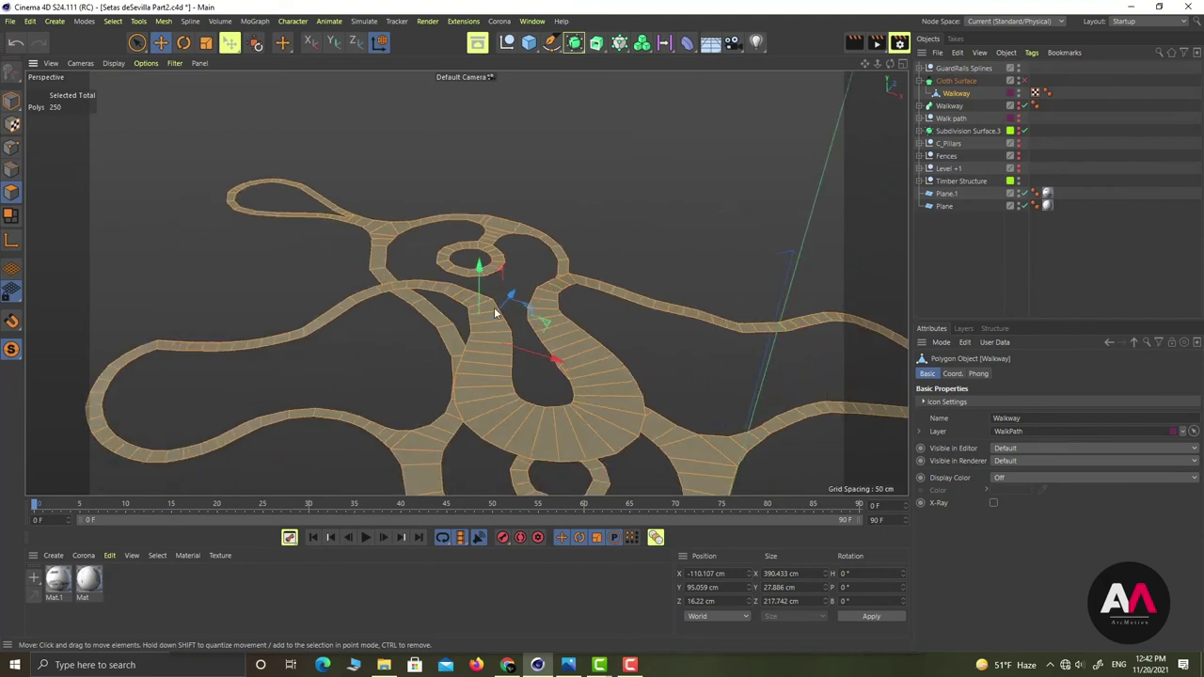
click(12, 350)
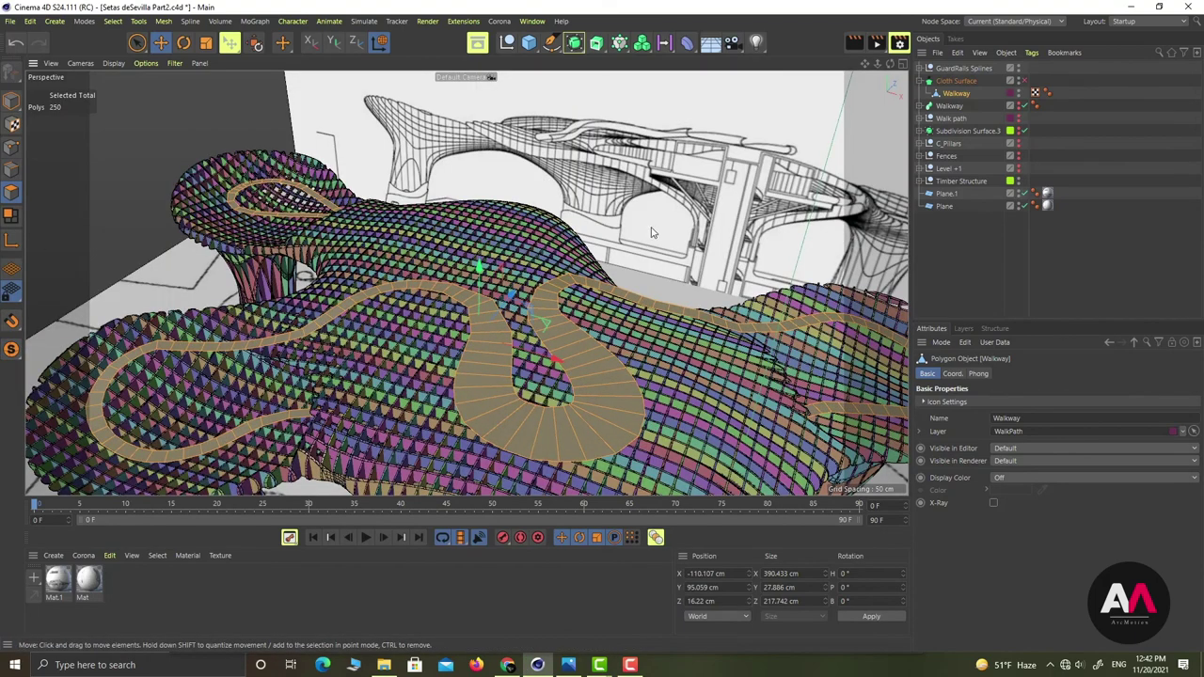
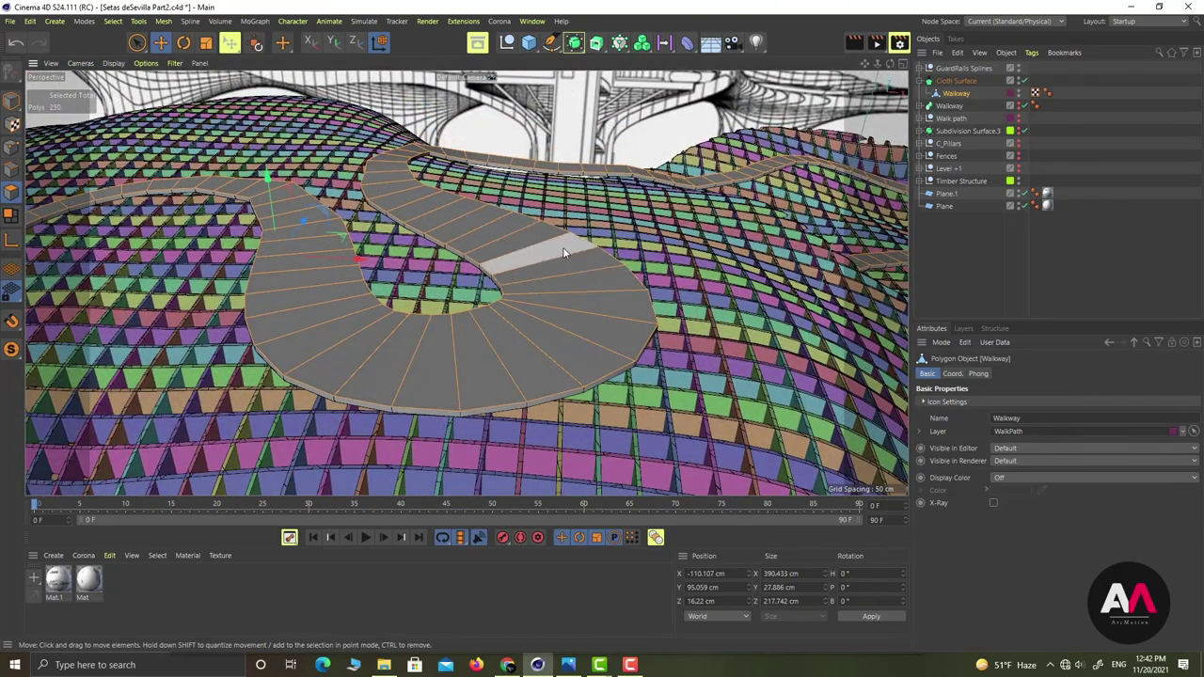
Step through the previous camera views to examine the thickened walkway along the canopy
key(ctrl+shift+z)
key(ctrl+shift+z)
key(ctrl+shift+z)
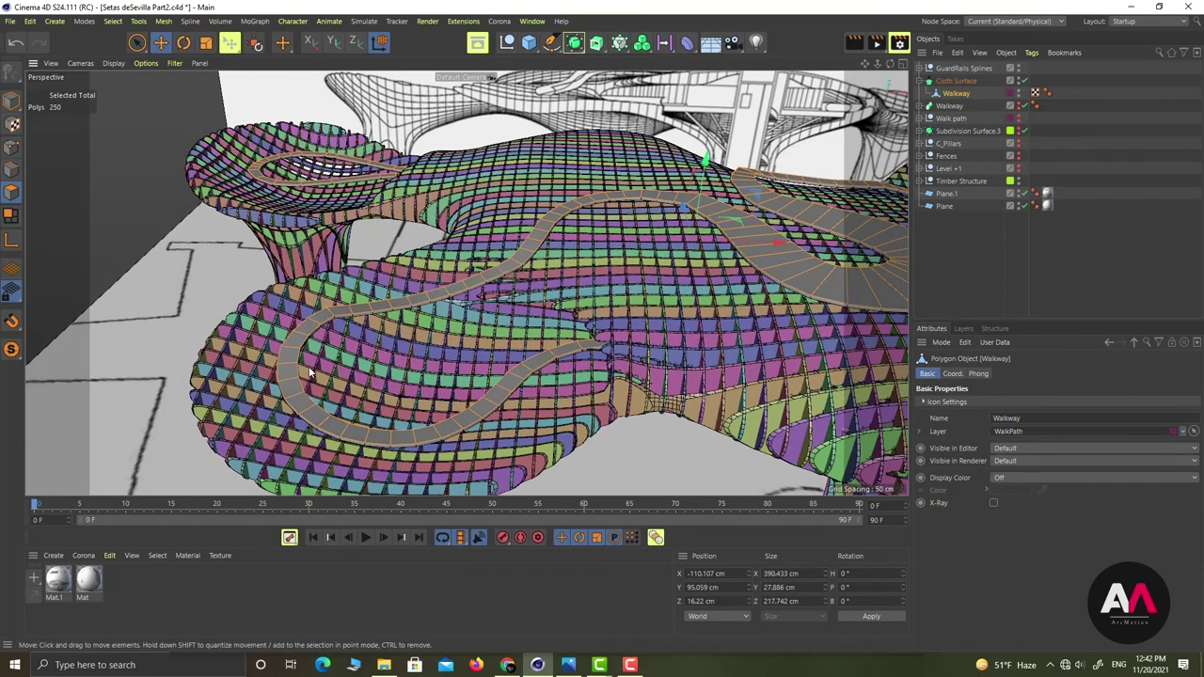
scroll(435, 275, down, 1)
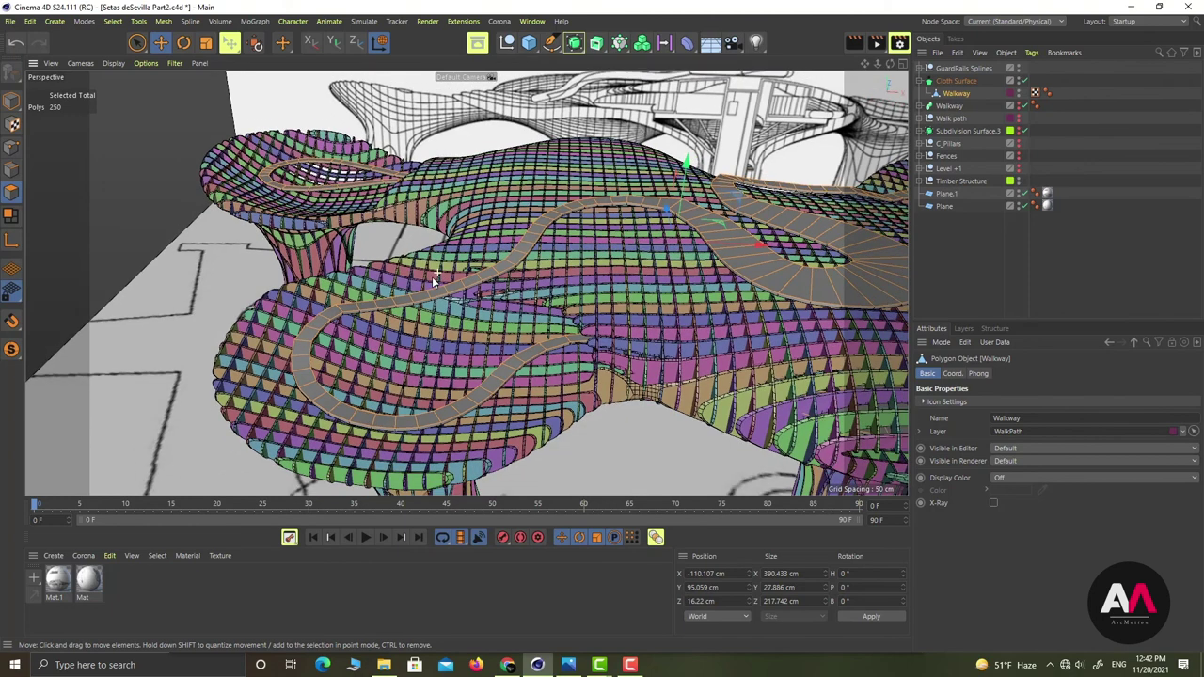
Collapse the Cloth Surface hierarchy and rename the Cloth Surface as Walkway PAth
click(923, 81)
click(959, 81)
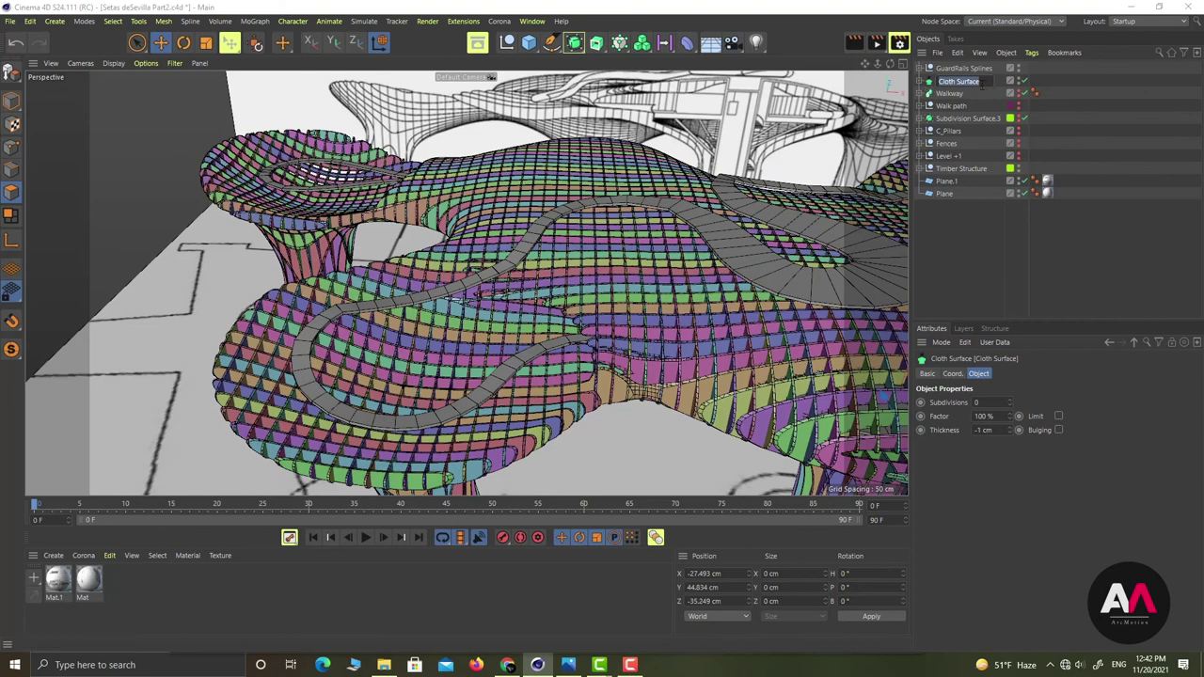
text(Walkway PAth)
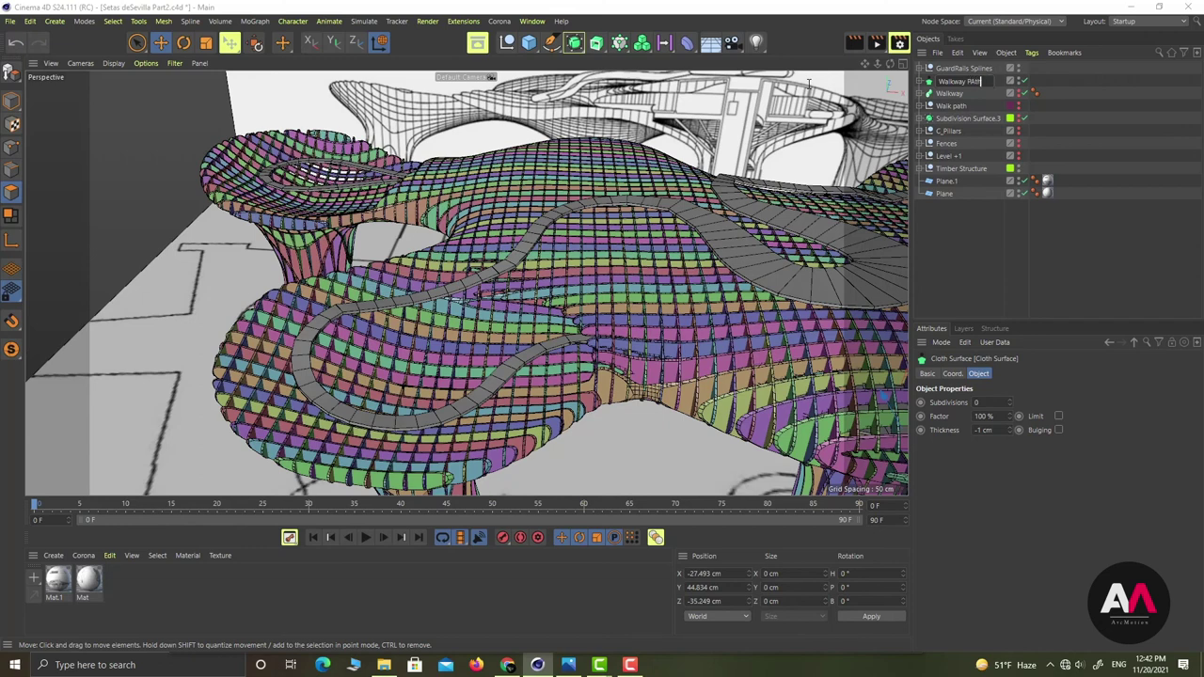
key(Return)
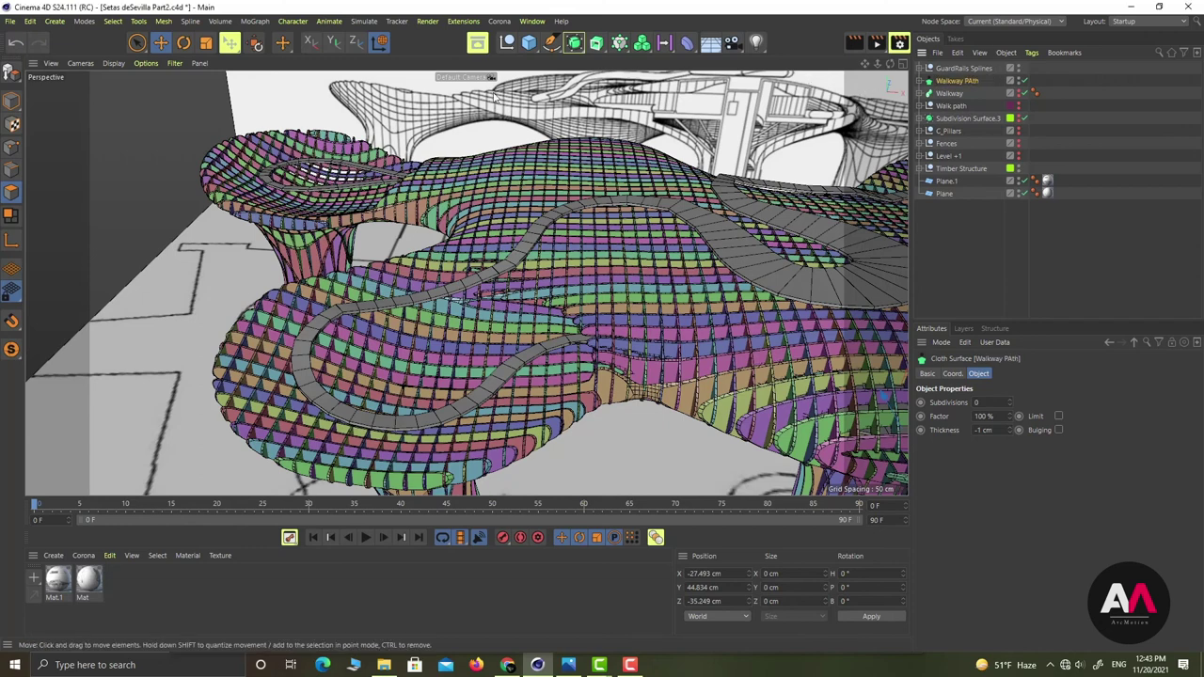
Add a null named Walkway and place the Walkway PAth cloth surface and the GuardRails Splines group inside it
click(506, 43)
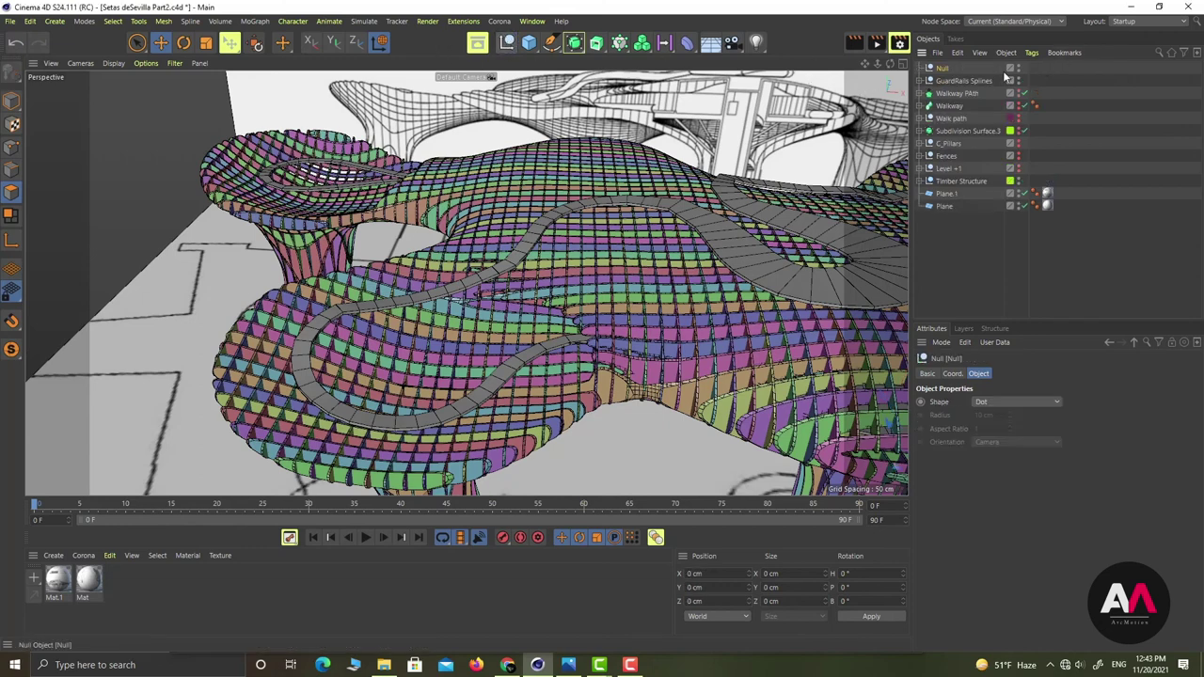
double_click(944, 68)
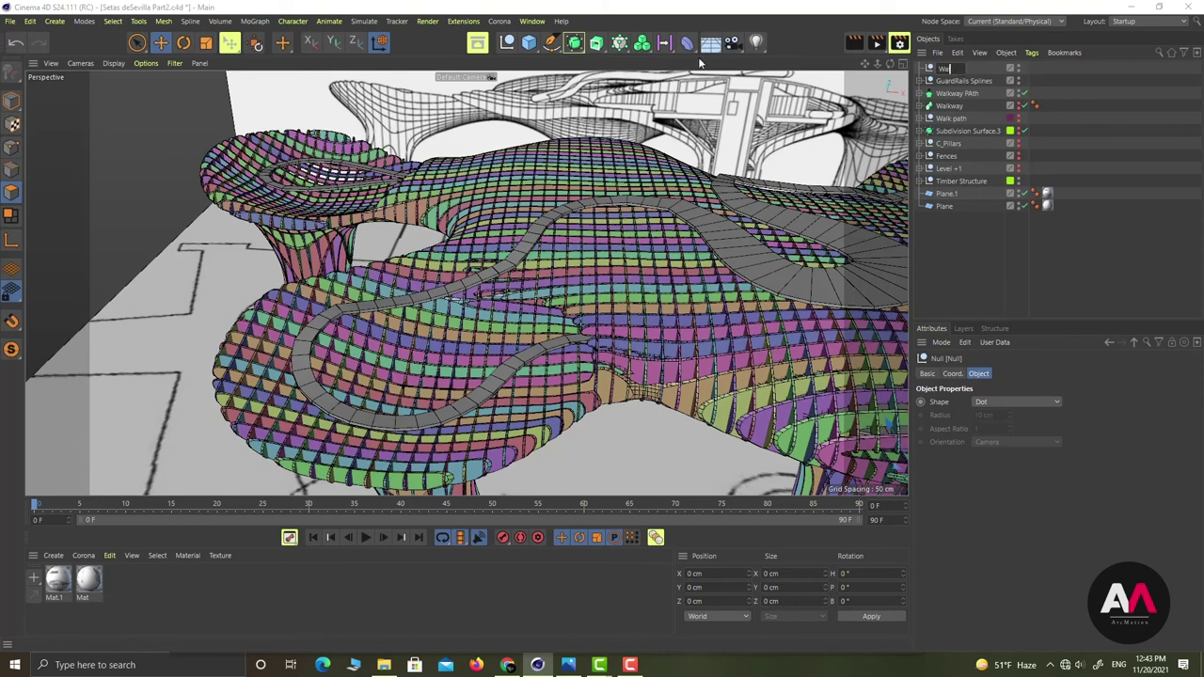
text(Walkway)
key(Return)
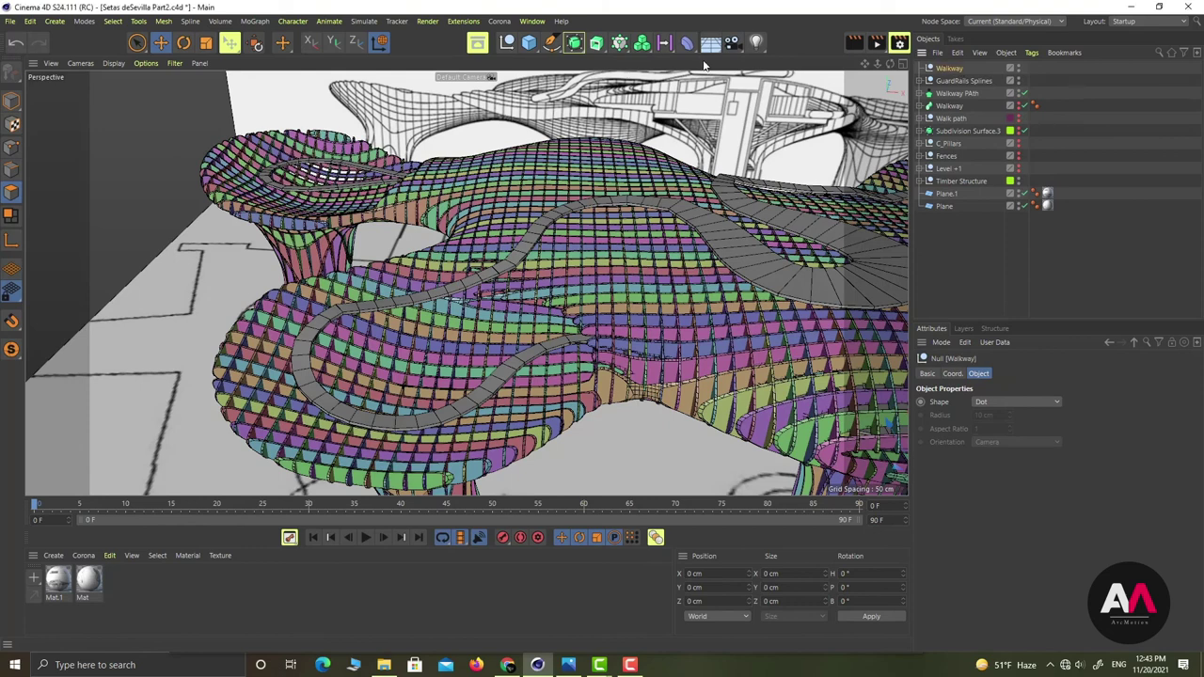
drag(961, 95, 961, 73)
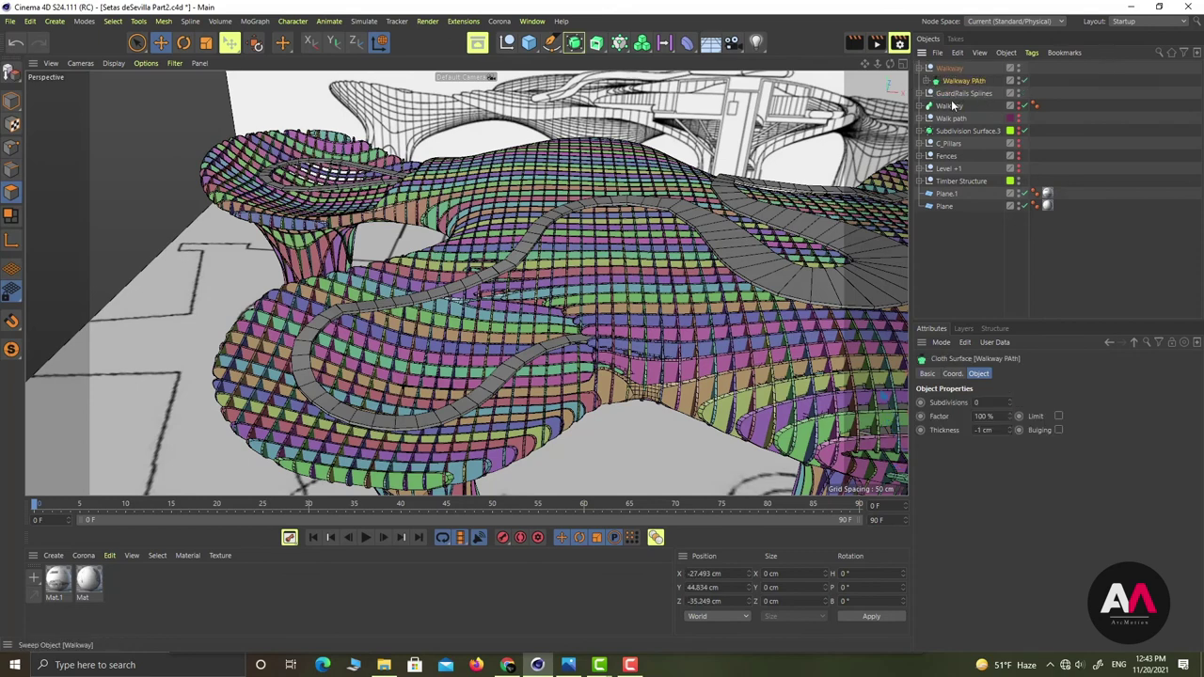
click(957, 94)
drag(955, 97, 978, 94)
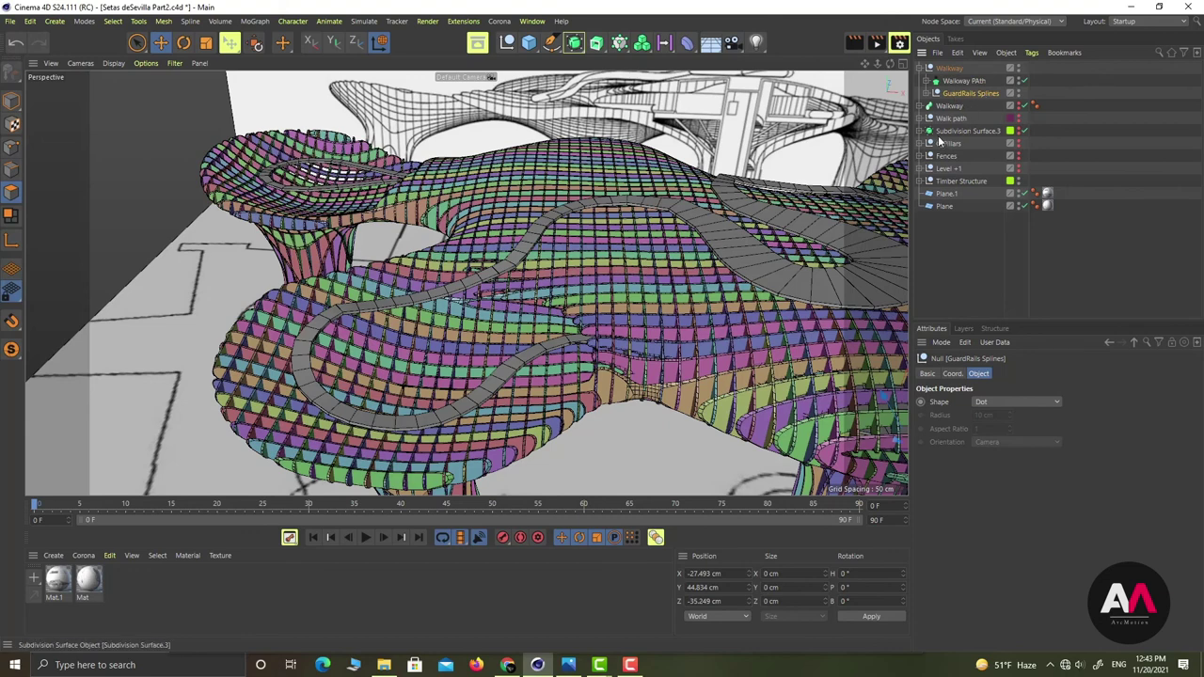
Check the children of the Walkway sweep and move that sweep into the Walk path group
click(920, 106)
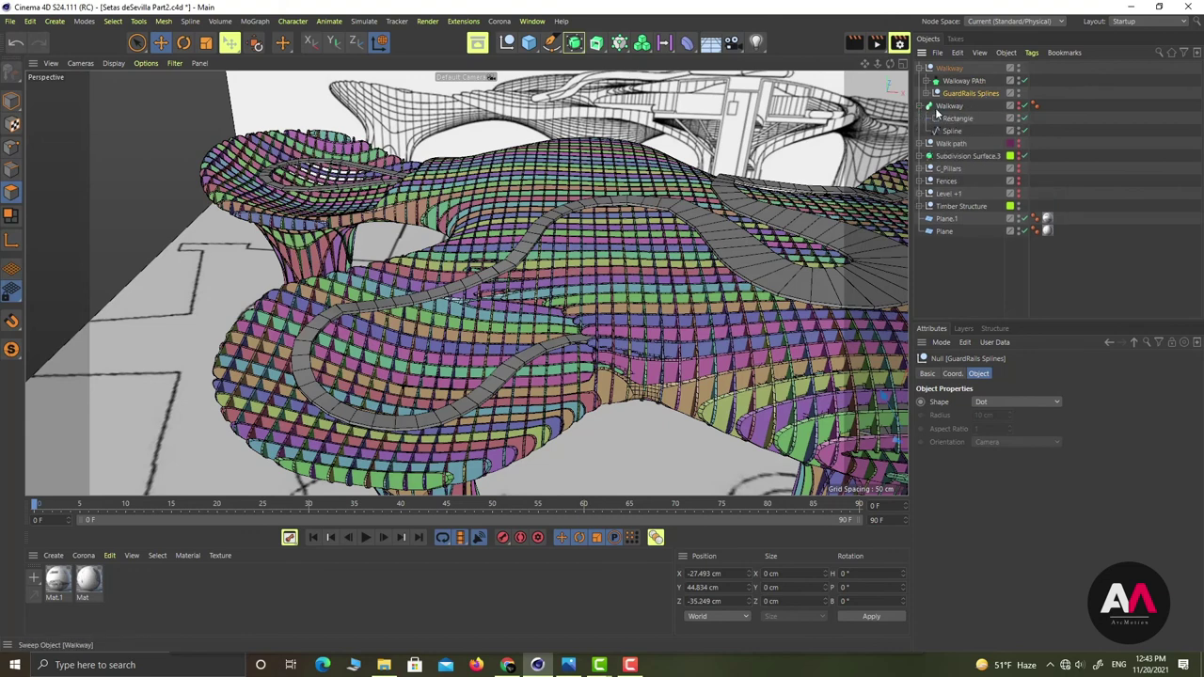
click(922, 106)
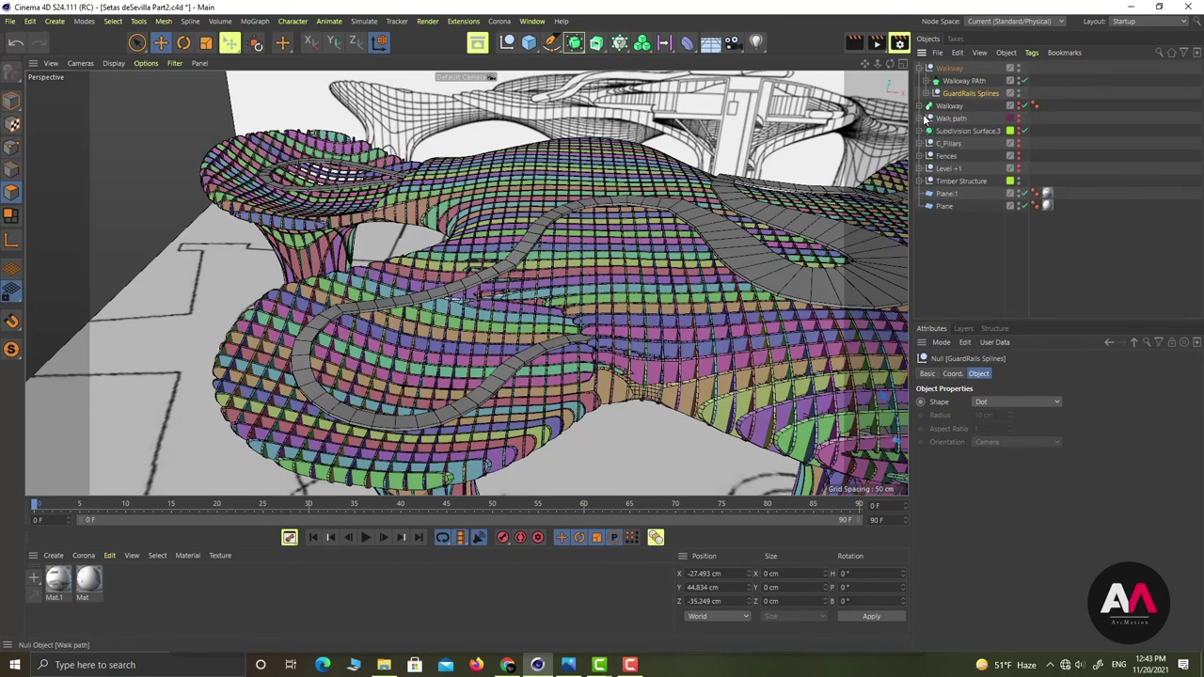
click(920, 119)
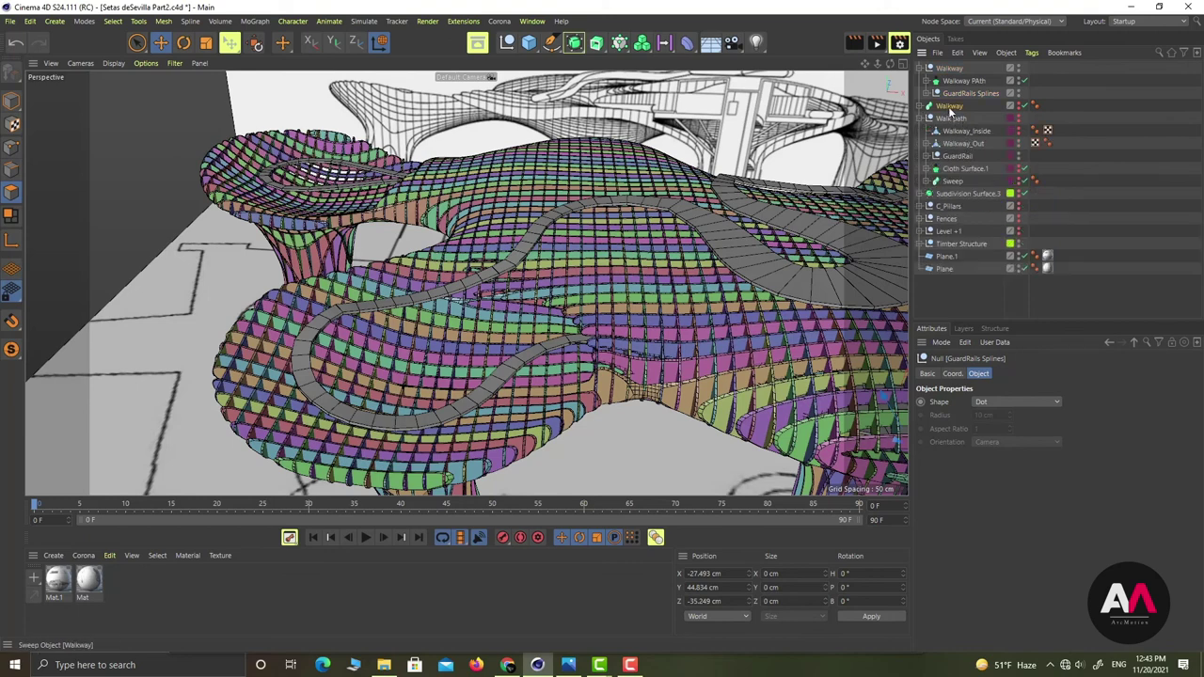
drag(950, 106, 969, 120)
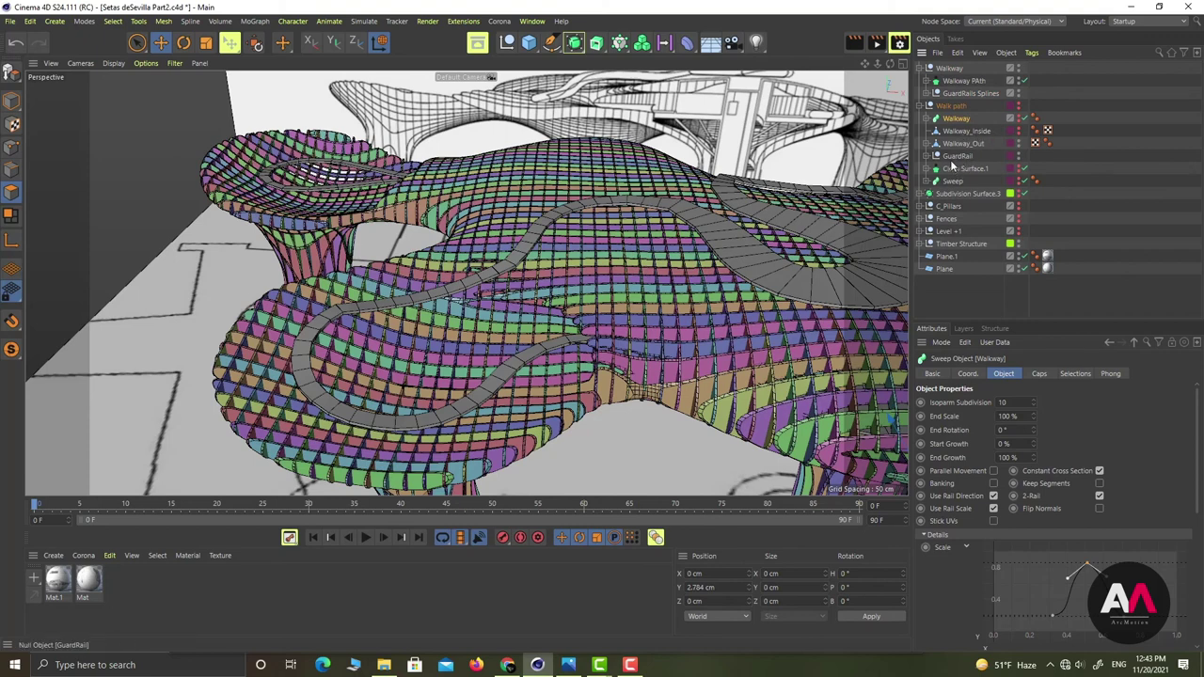
Take the Cloner out of the GuardRail group and place it at the top level of the object hierarchy
click(954, 155)
click(930, 156)
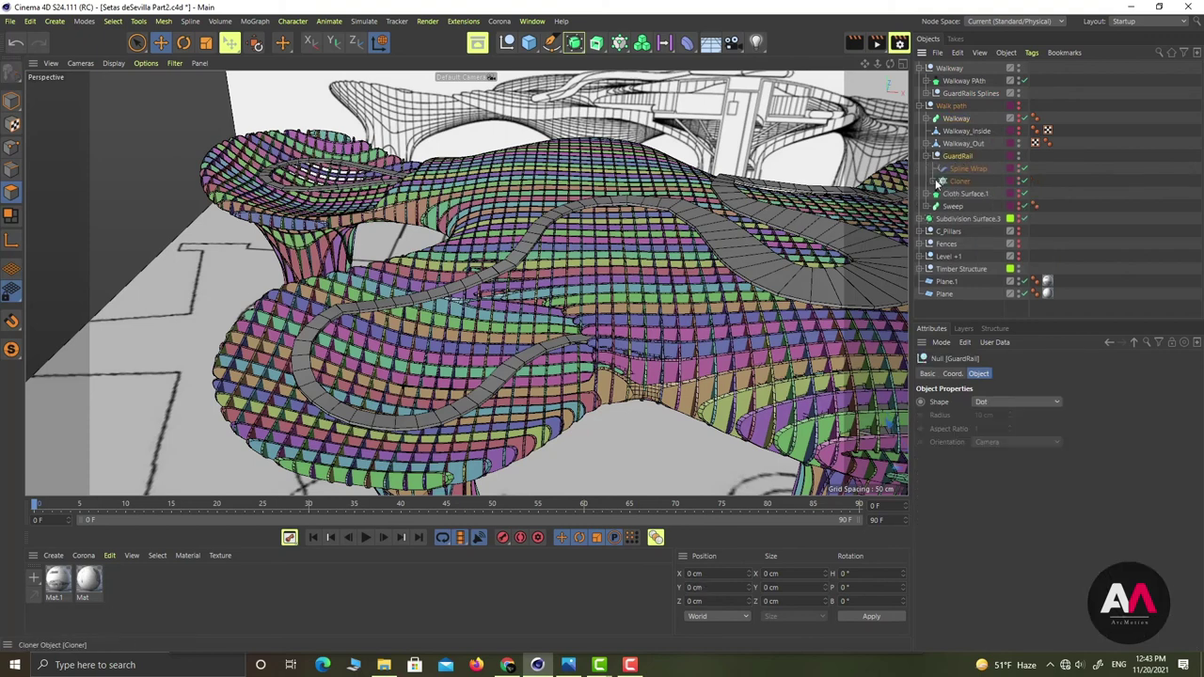
click(931, 181)
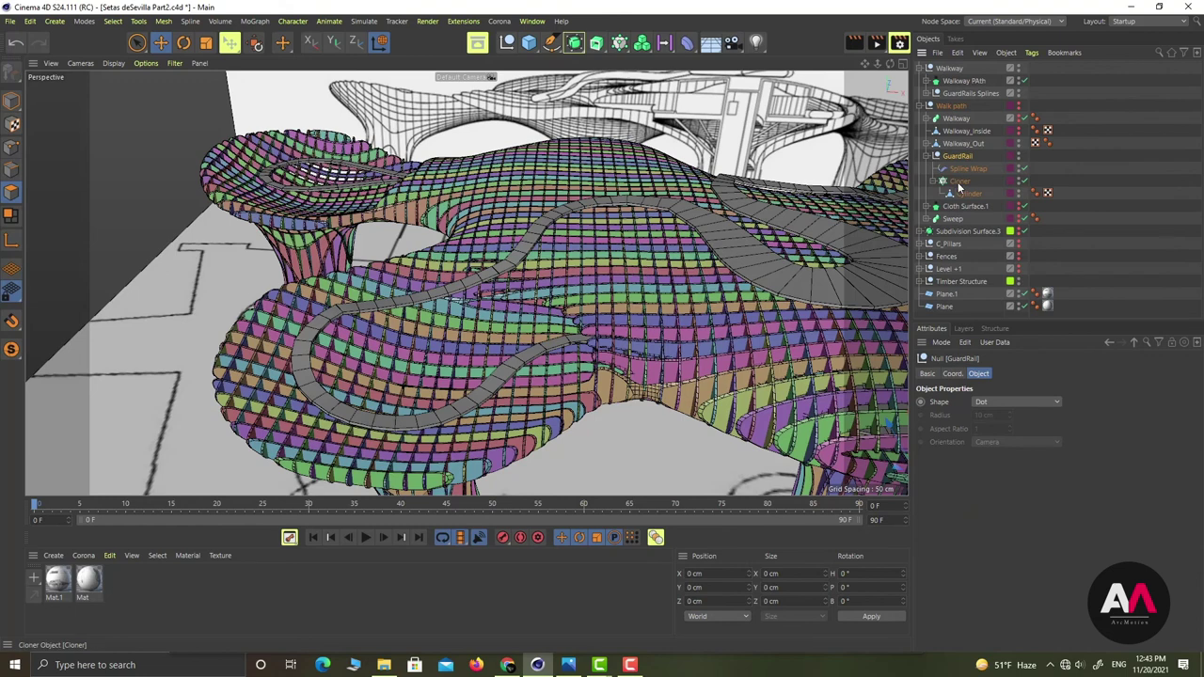
click(931, 181)
drag(955, 68, 950, 74)
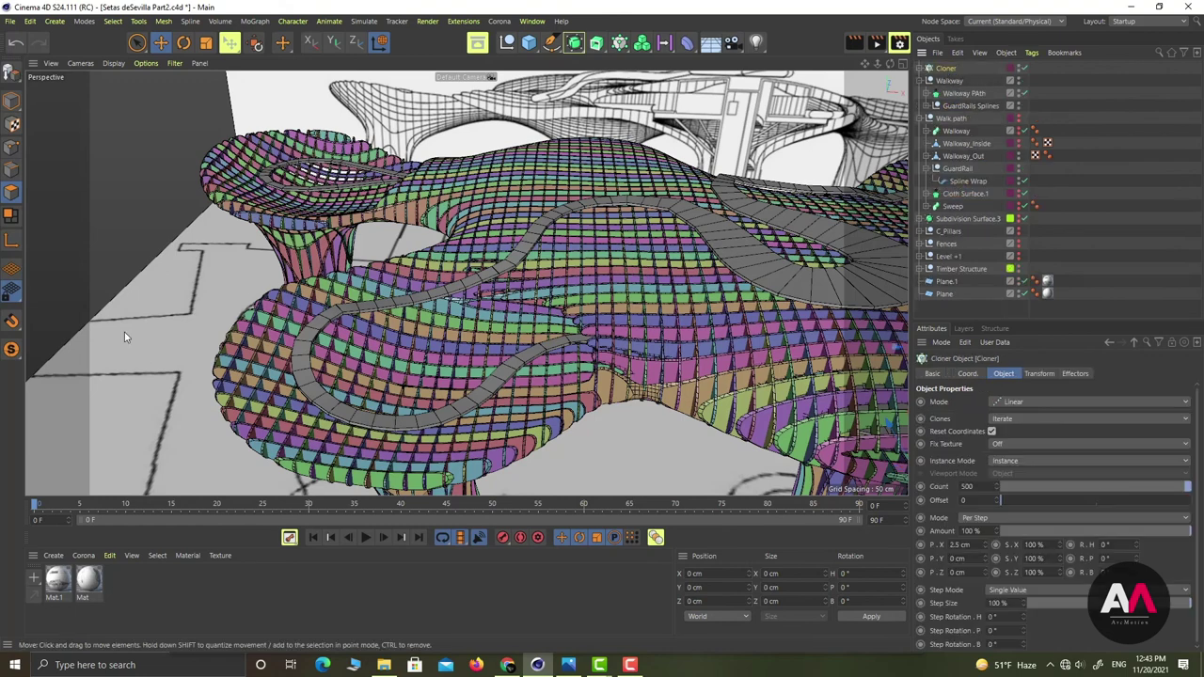
Isolate the Cloner in solo view, examine the row of cloned guardrail segments, and select its Cylinder child as well
click(13, 350)
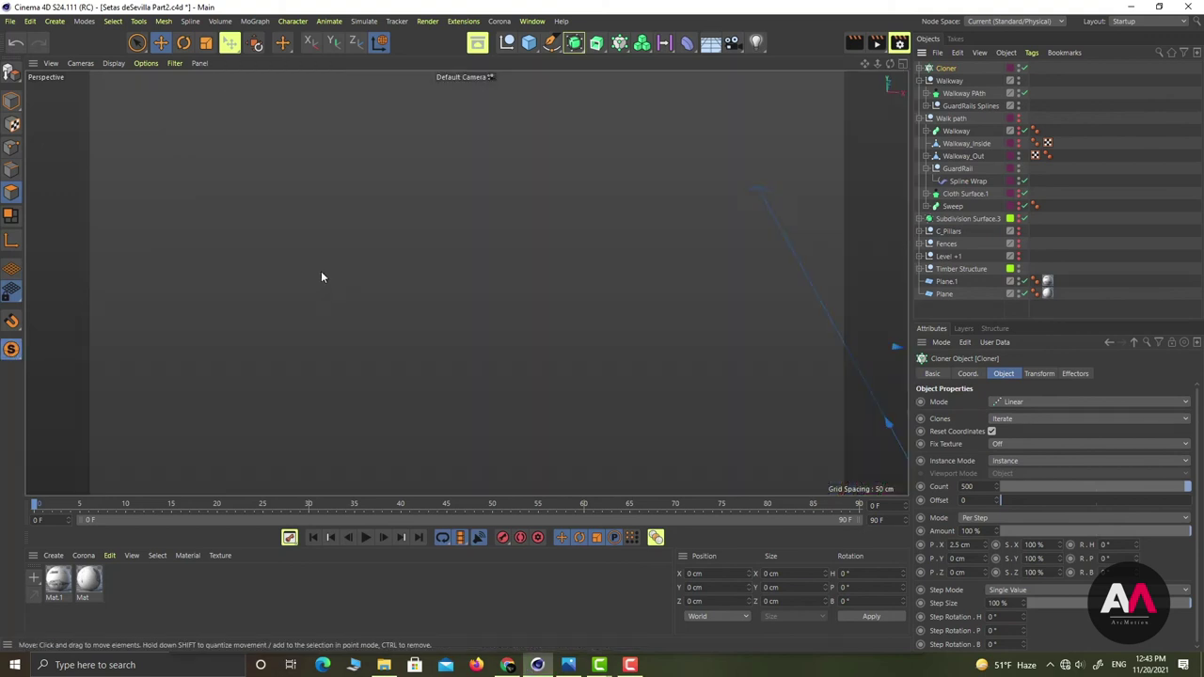
alt+right_drag(414, 177, 341, 268)
mouse_move(711, 317)
alt+mouse_down()
mouse_move(659, 331)
mouse_move(787, 268)
mouse_move(645, 336)
mouse_move(771, 274)
mouse_move(715, 301)
alt+mouse_up()
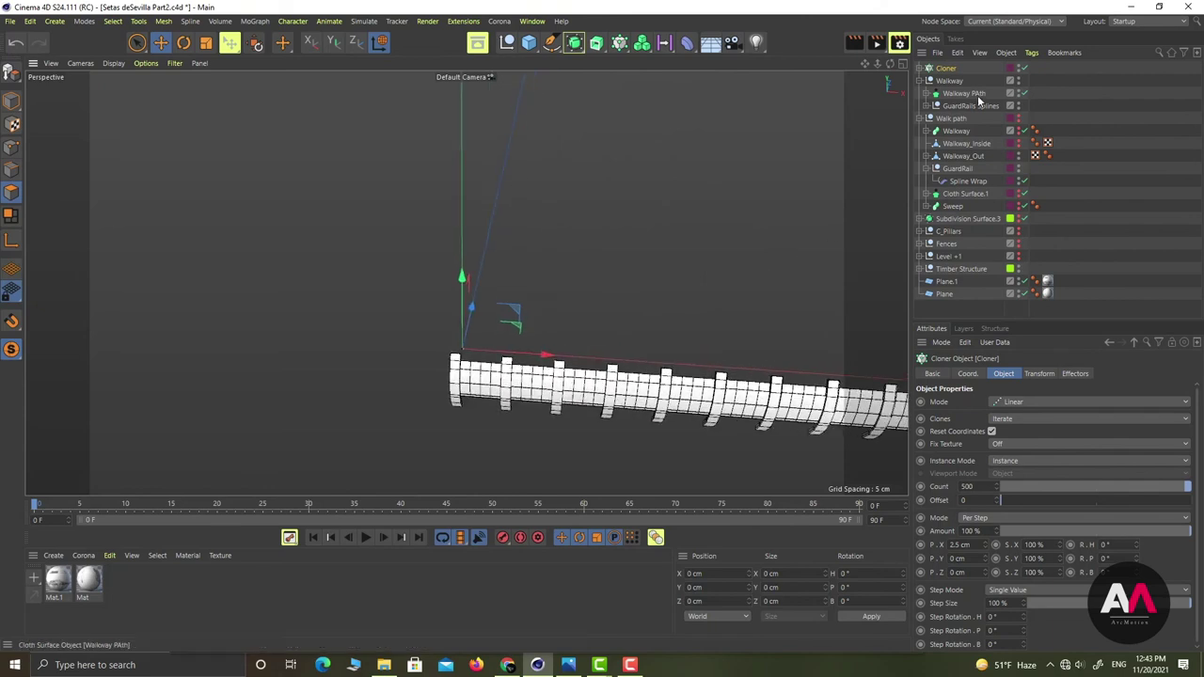
click(921, 68)
drag(969, 80, 940, 65)
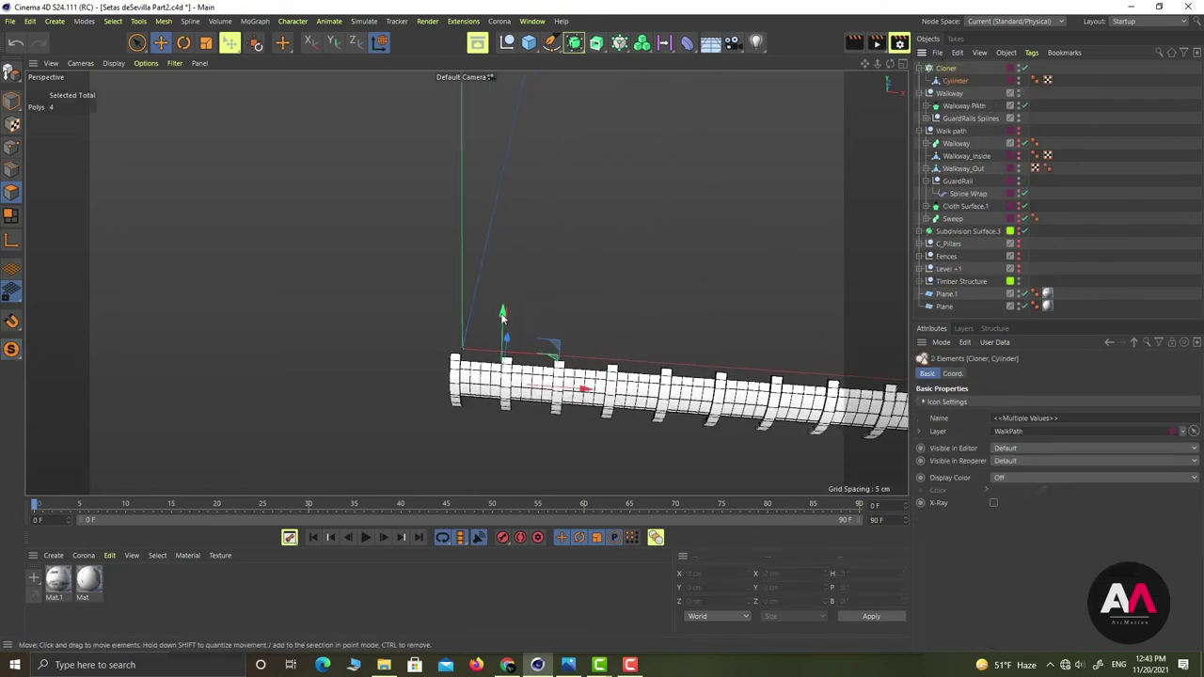
Disable the Cloner and examine the single Cylinder guardrail segment from the front, back and side
click(1024, 68)
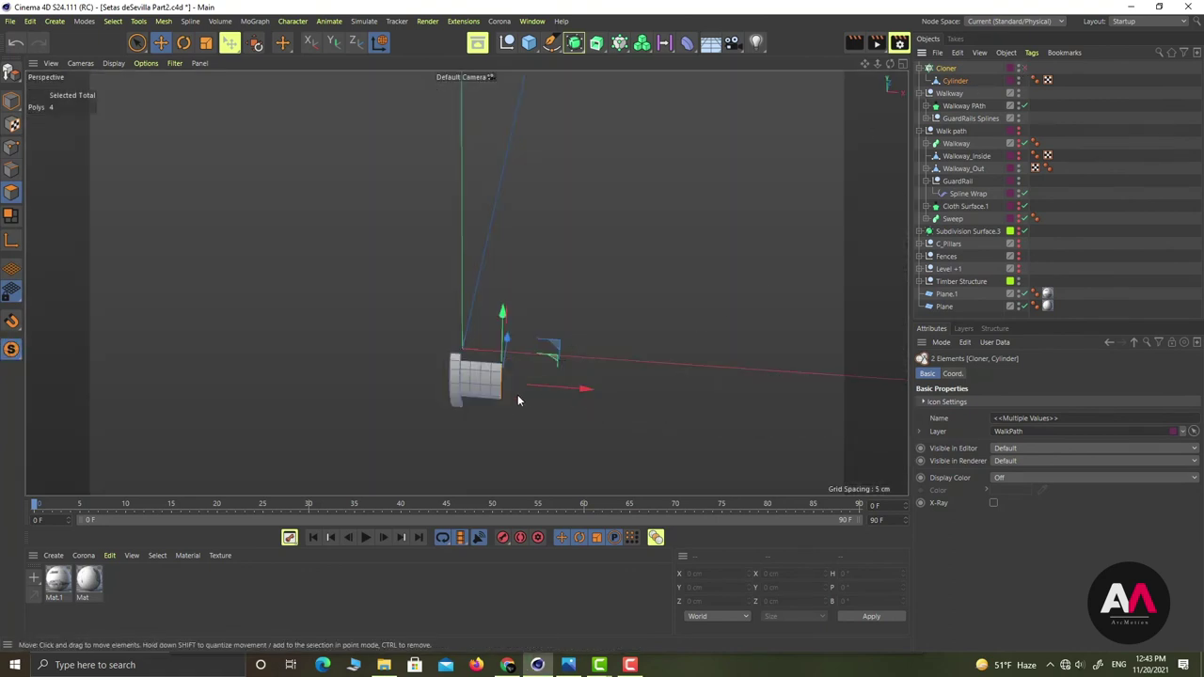
alt+right_drag(475, 385, 583, 316)
alt+drag(484, 337, 242, 310)
scroll(583, 282, down, 2)
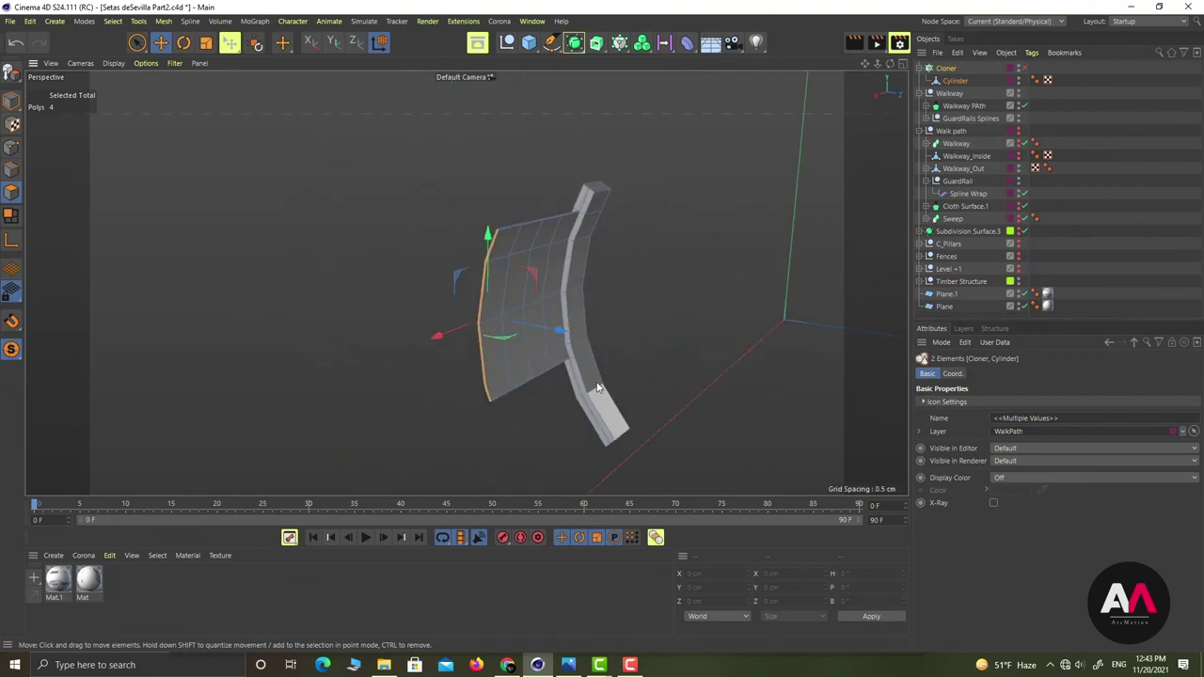
alt+drag(641, 485, 887, 303)
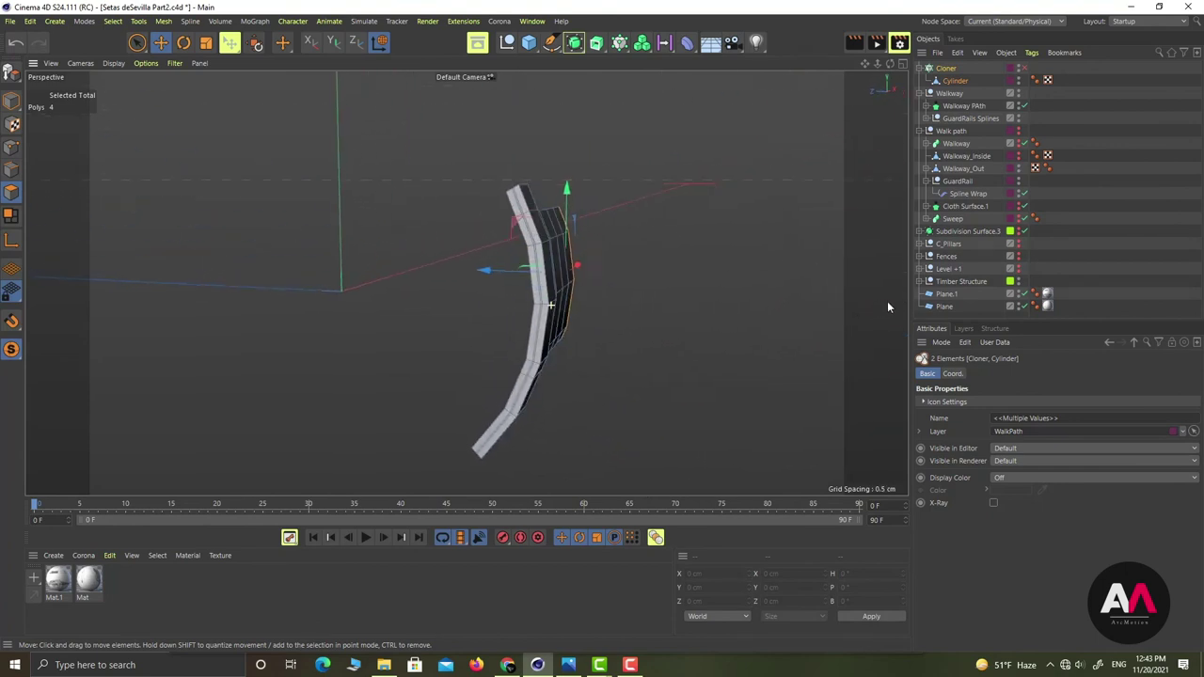
alt+drag(520, 265, 382, 319)
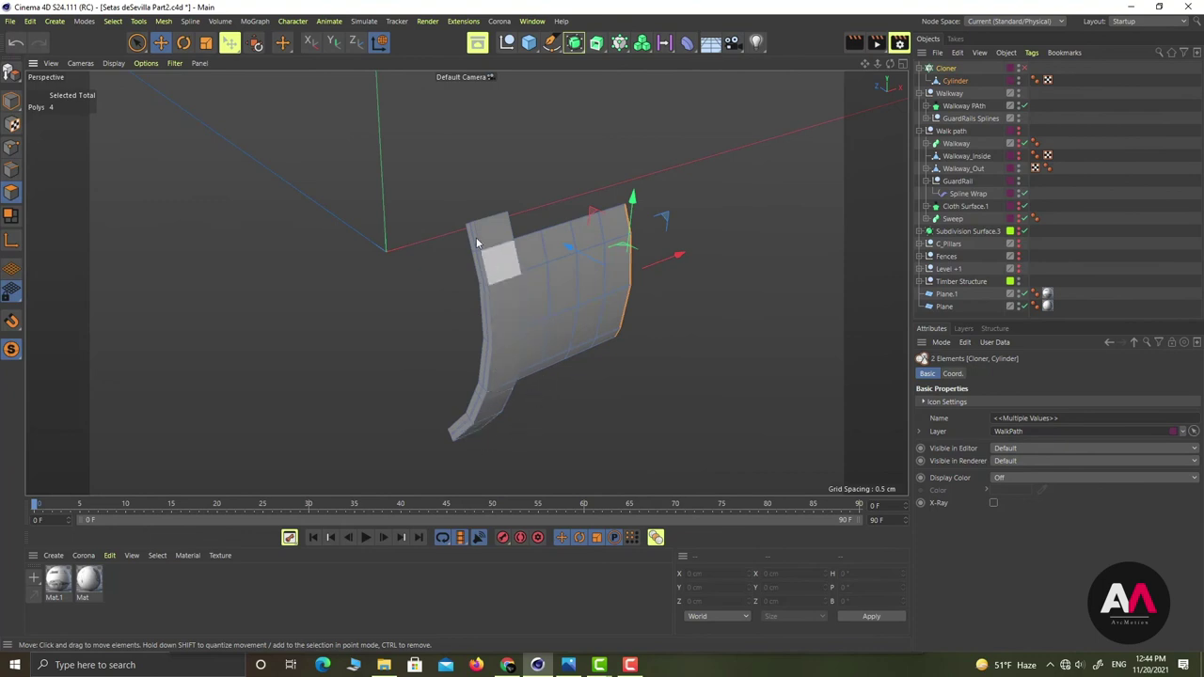
alt+drag(510, 253, 648, 235)
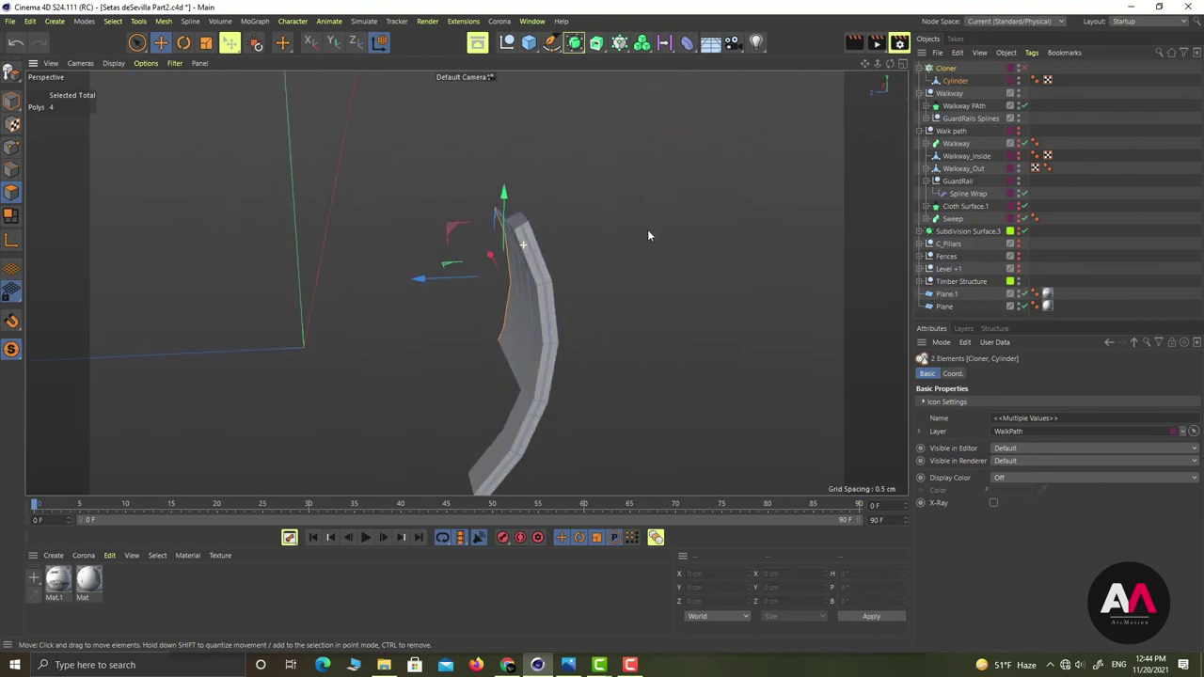
alt+drag(561, 277, 743, 244)
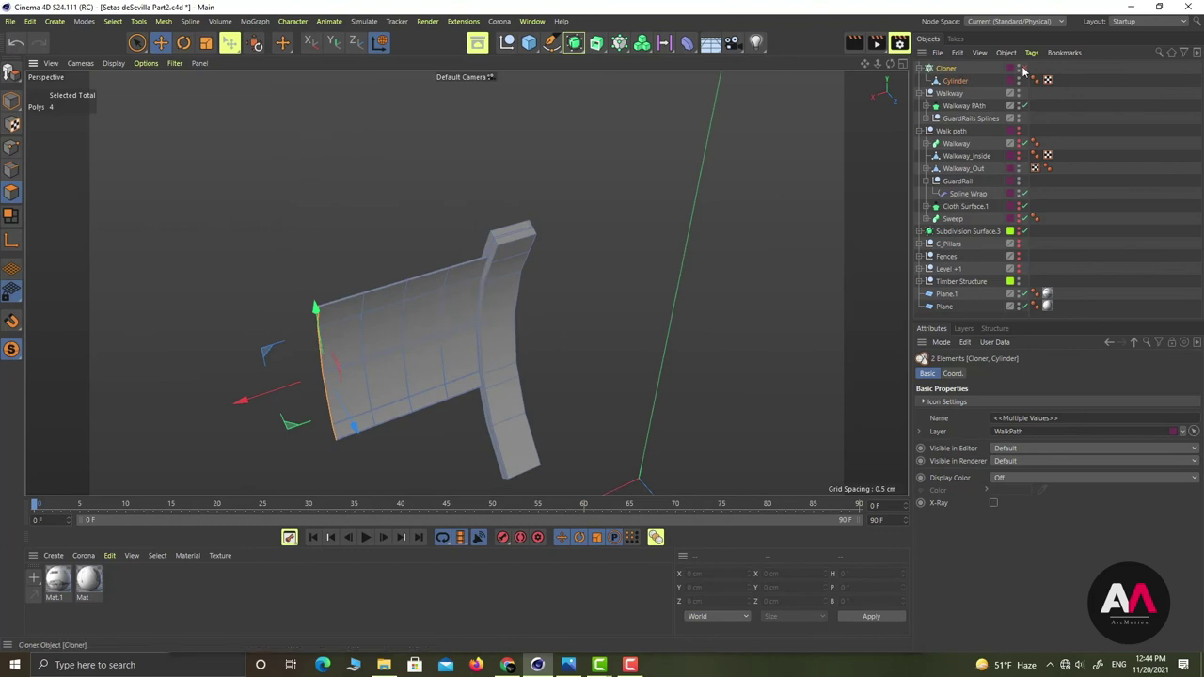
Re-enable and select the Cloner, examine the repeated guardrail segments, and leave solo view
click(945, 68)
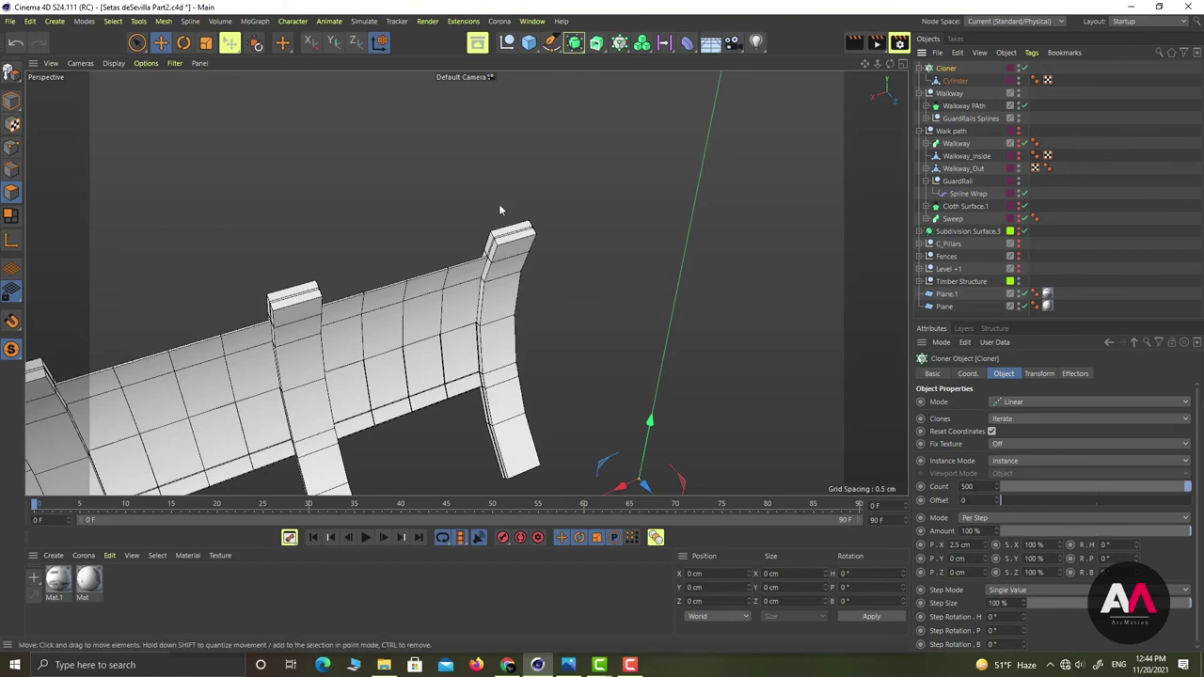
scroll(558, 247, down, 5)
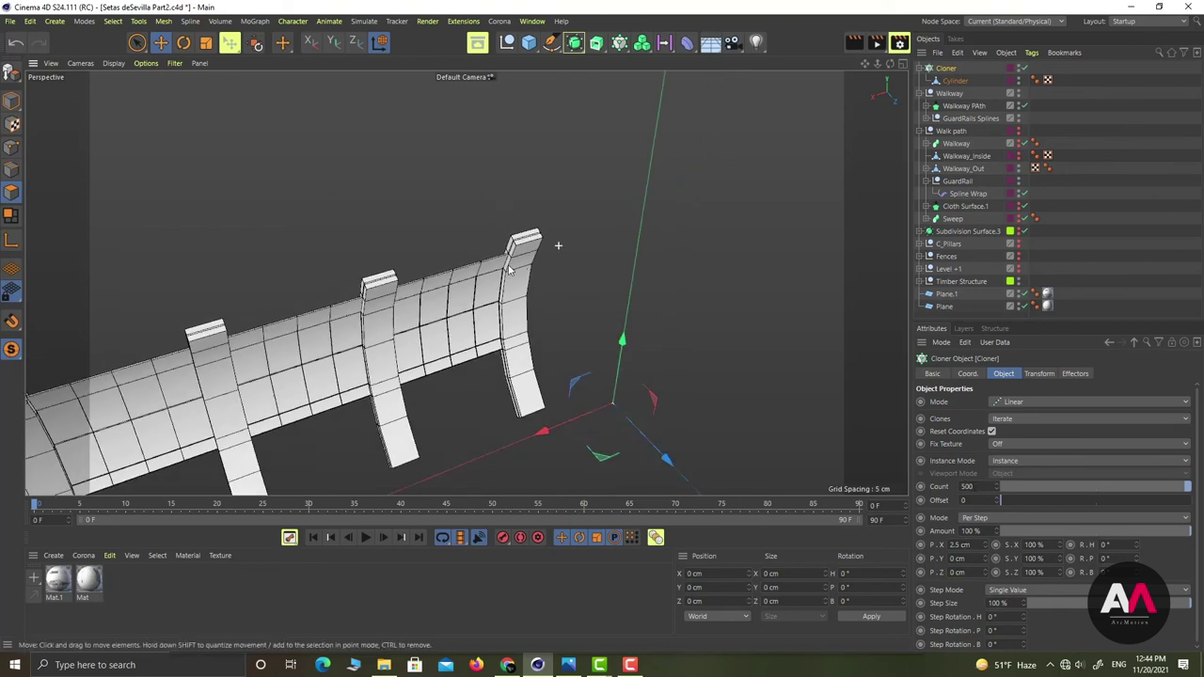
alt+drag(558, 247, 311, 262)
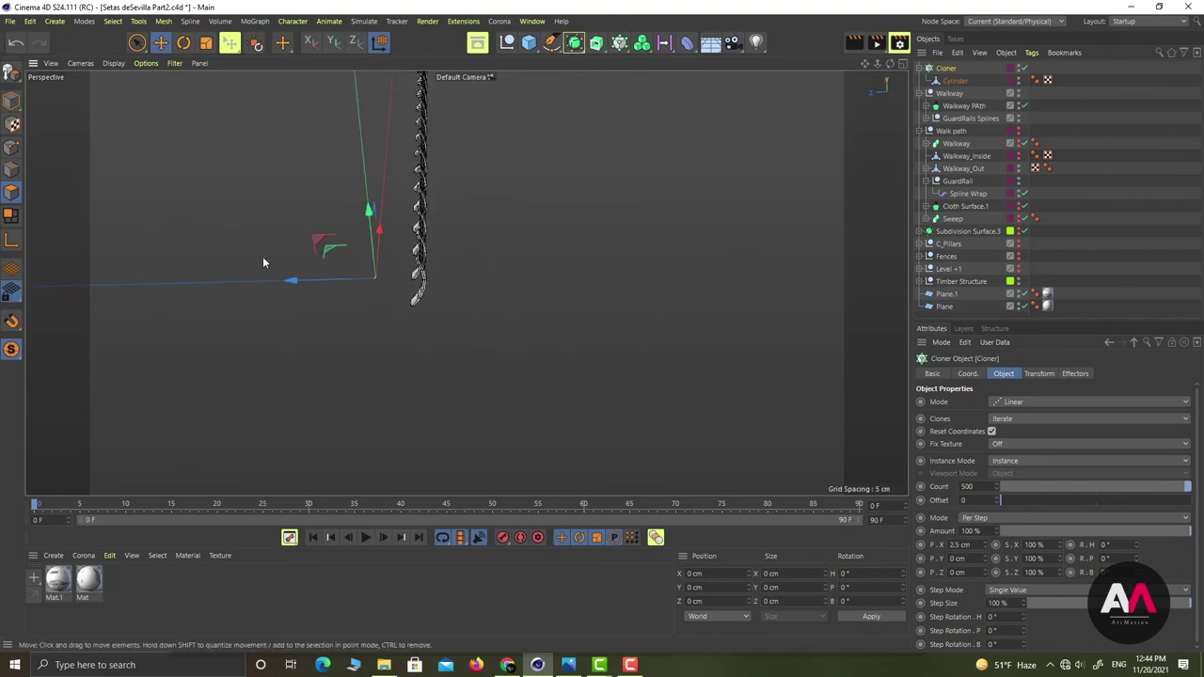
click(13, 355)
Rename the top-level Cloner as ClonerGuardRail.01
scroll(540, 218, down, 3)
scroll(470, 287, up, 5)
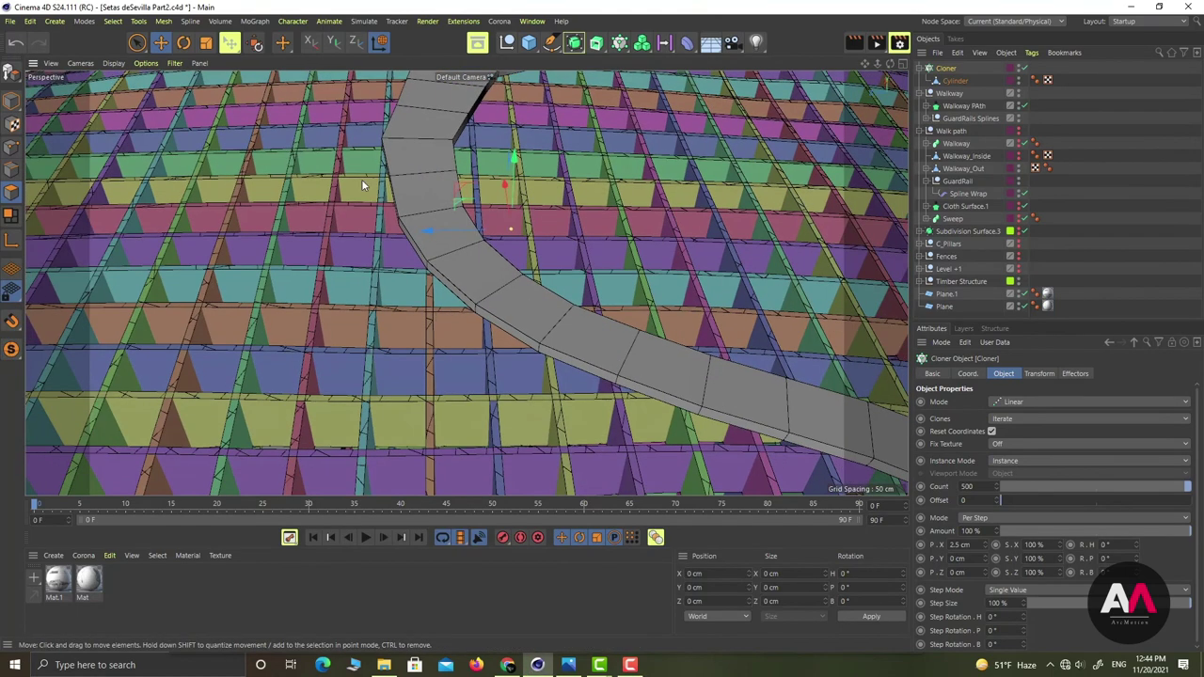
scroll(282, 290, up, 5)
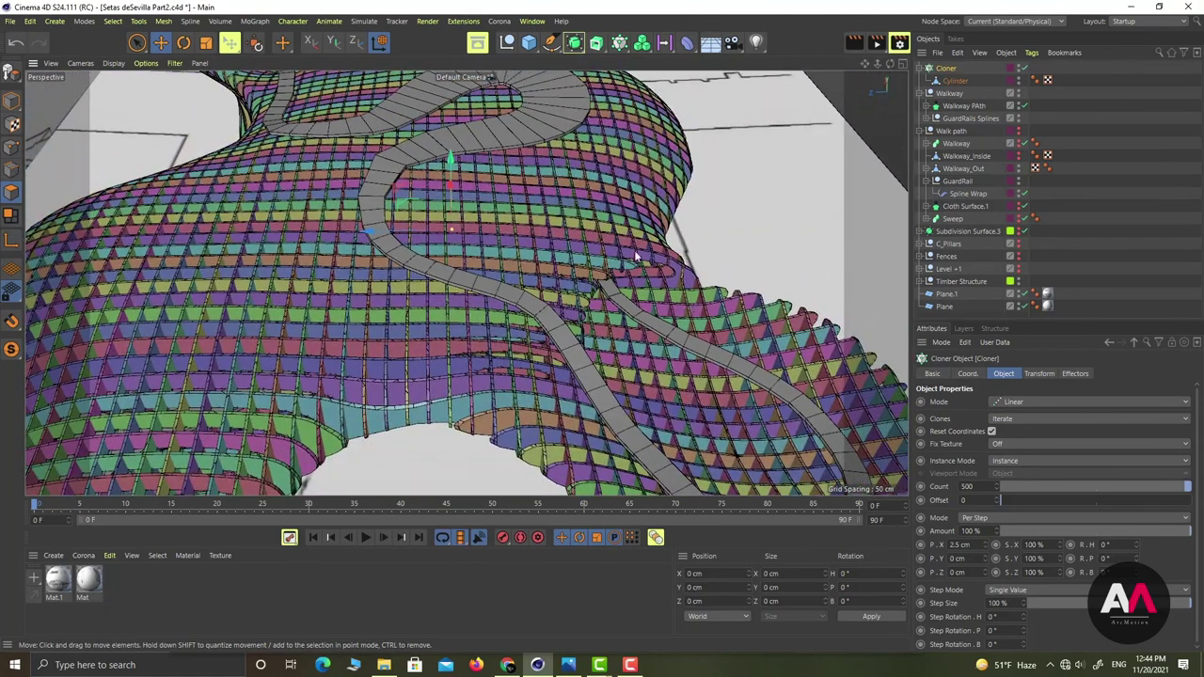
scroll(604, 296, down, 3)
alt+drag(548, 241, 413, 242)
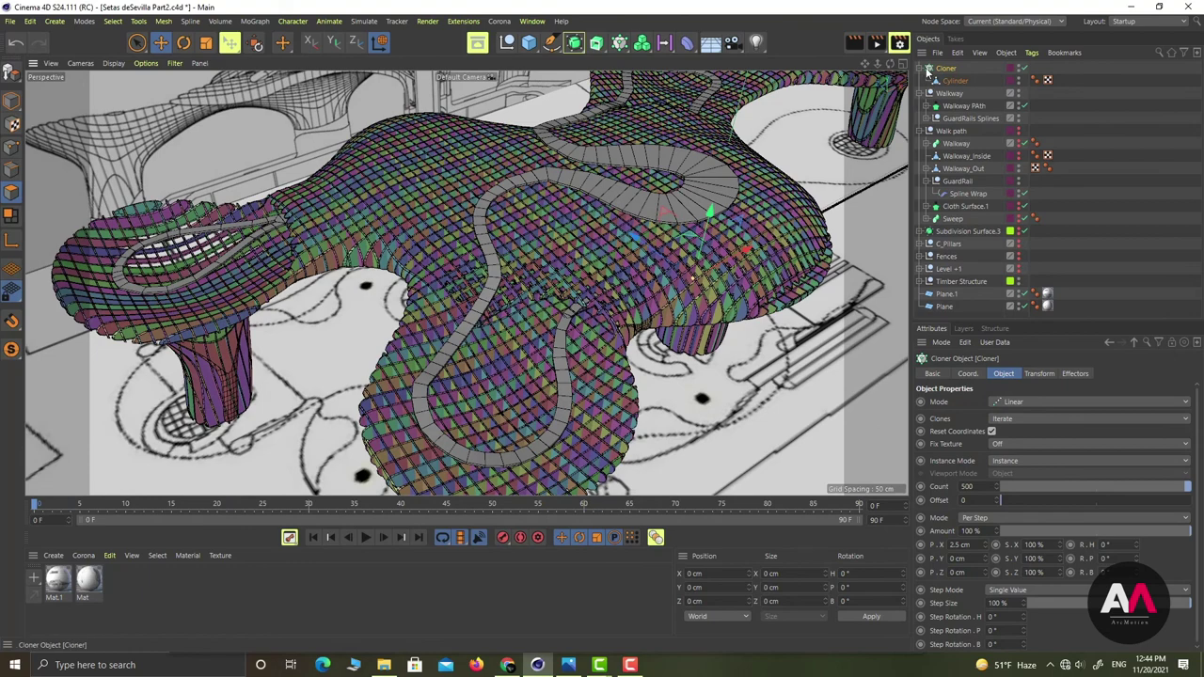
alt+drag(678, 254, 508, 221)
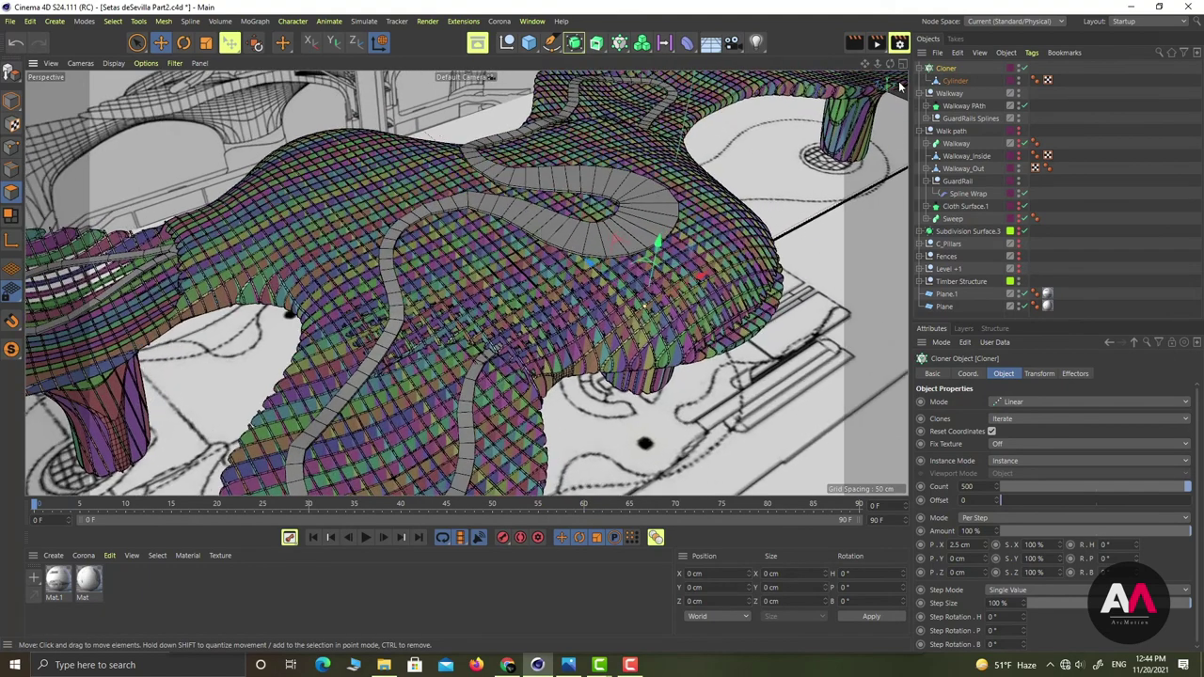
double_click(946, 69)
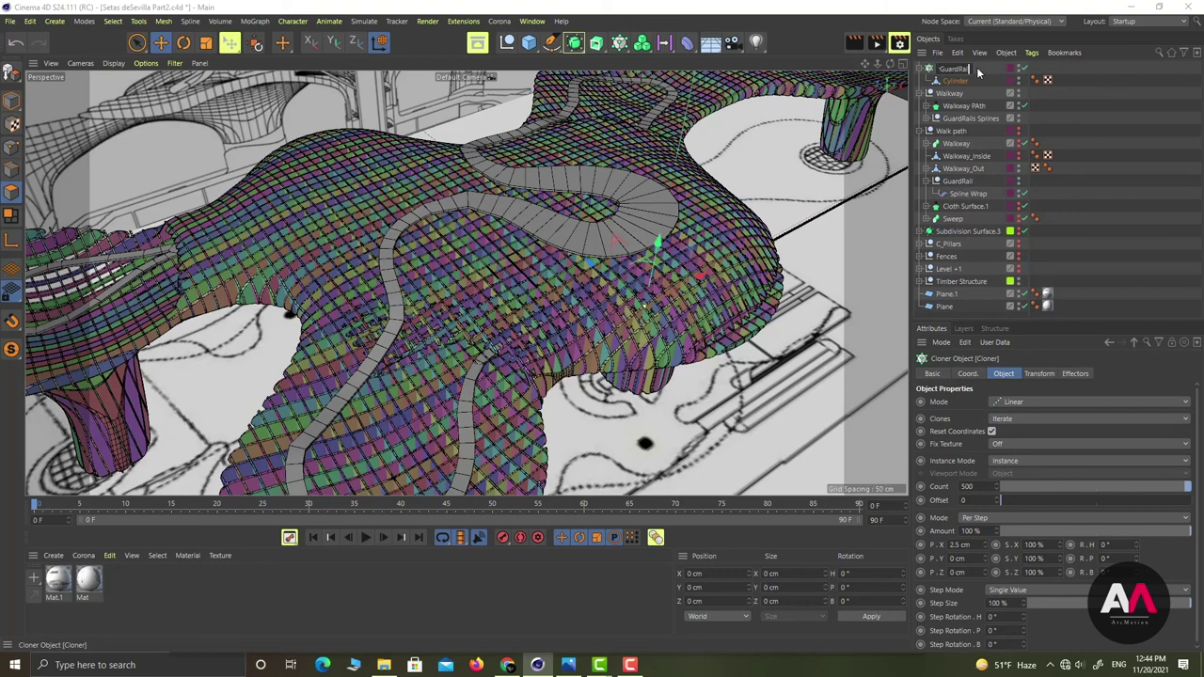
text(GuardRail.01)
key(Return)
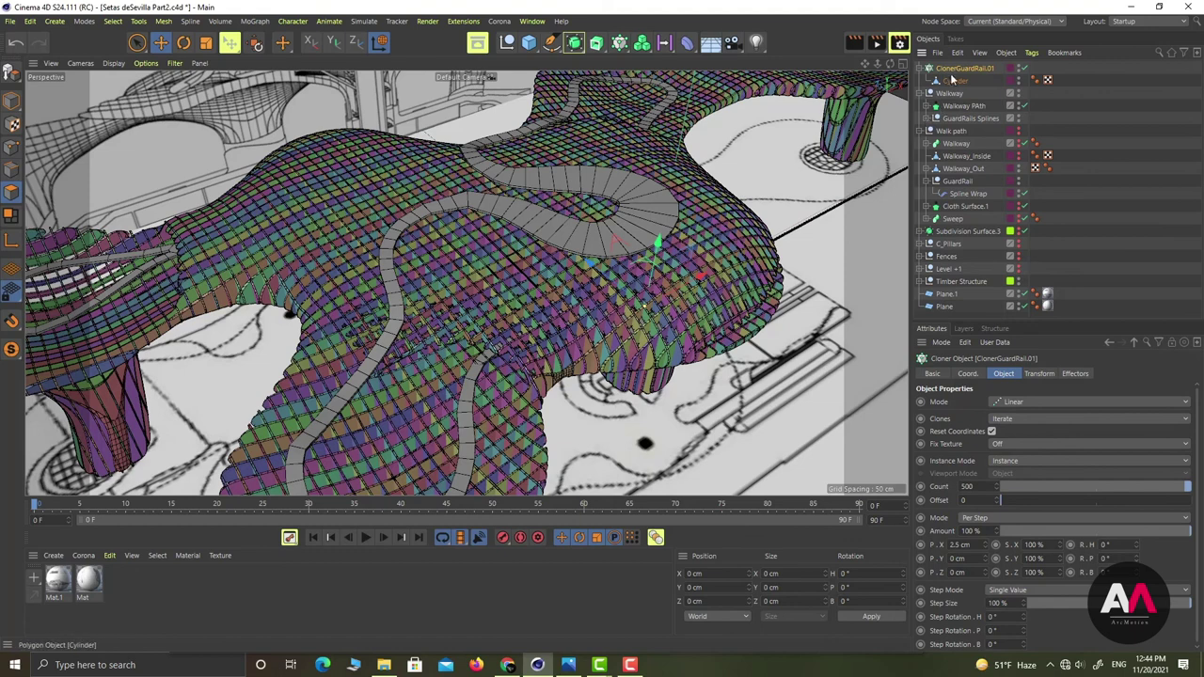
Add a new null for the first guardrail and name it GuardRail.01
right_click(961, 67)
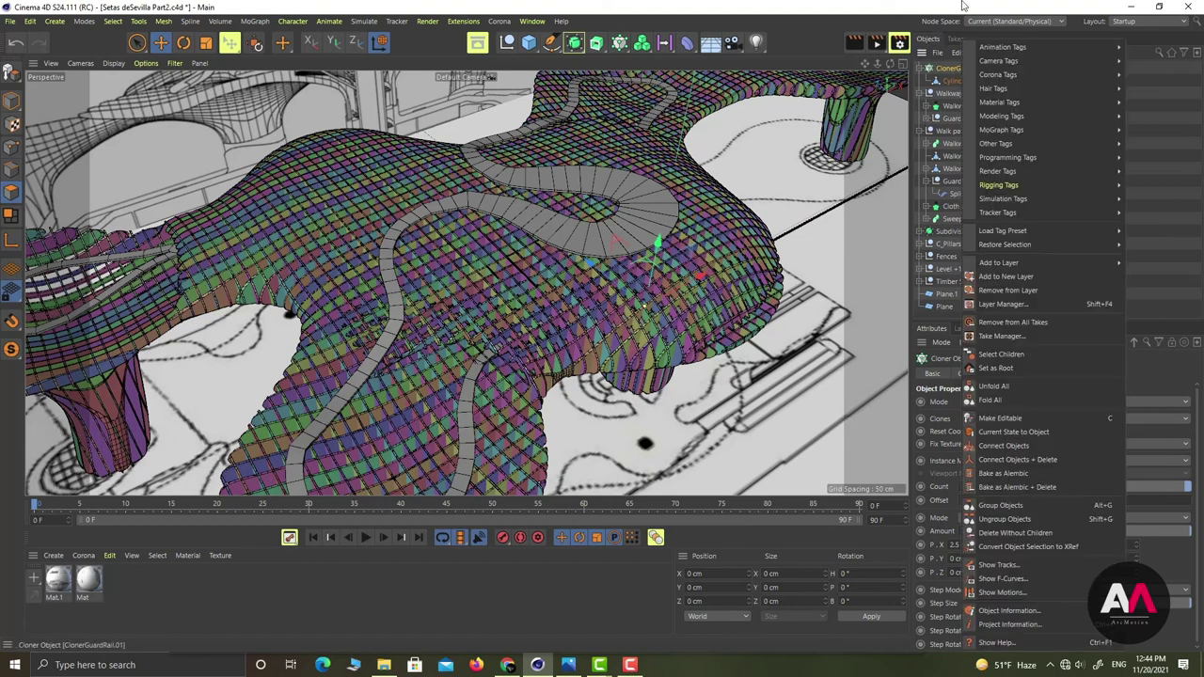
click(506, 41)
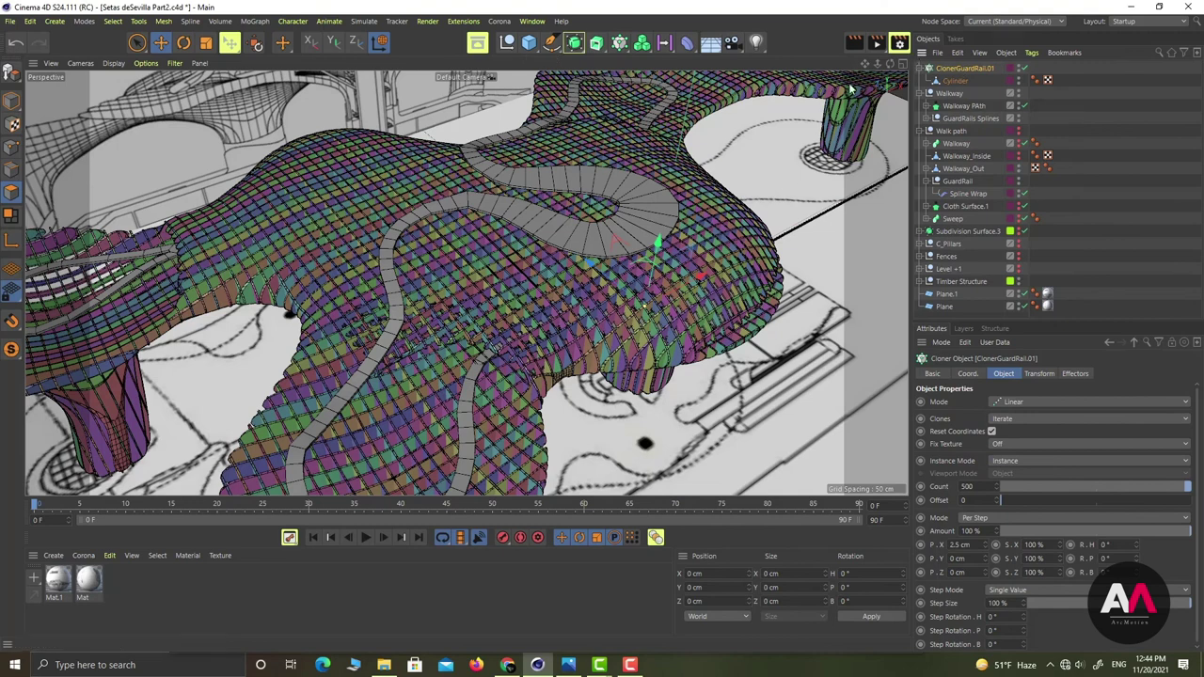
click(505, 44)
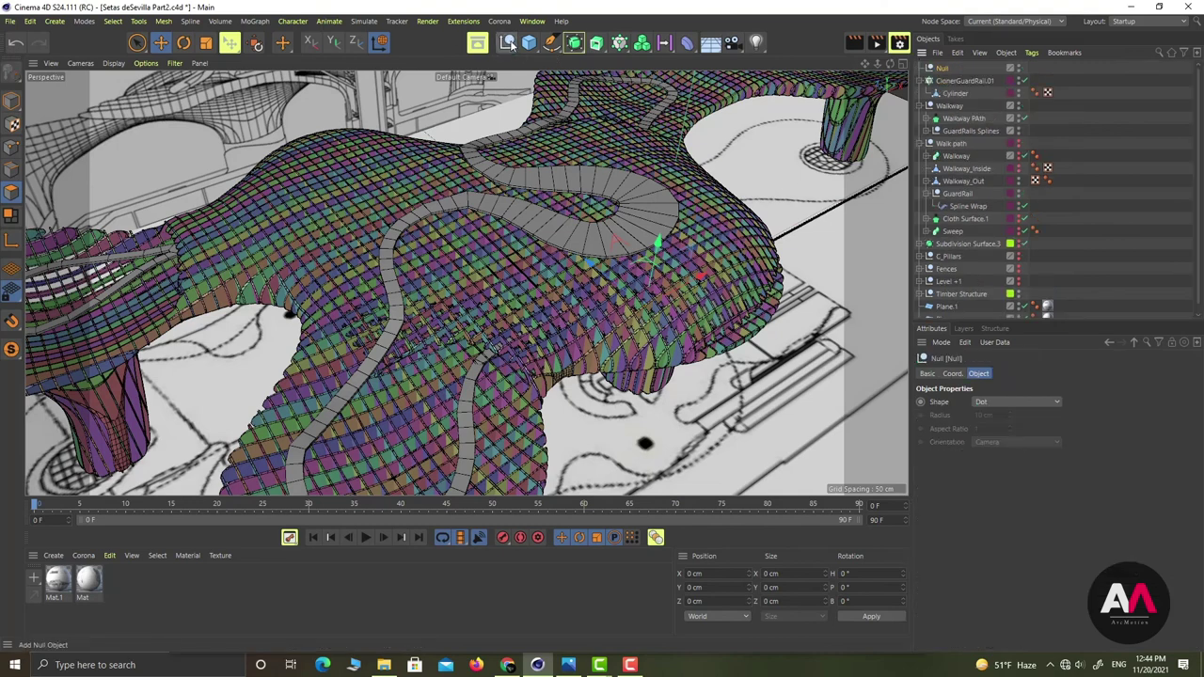
double_click(944, 69)
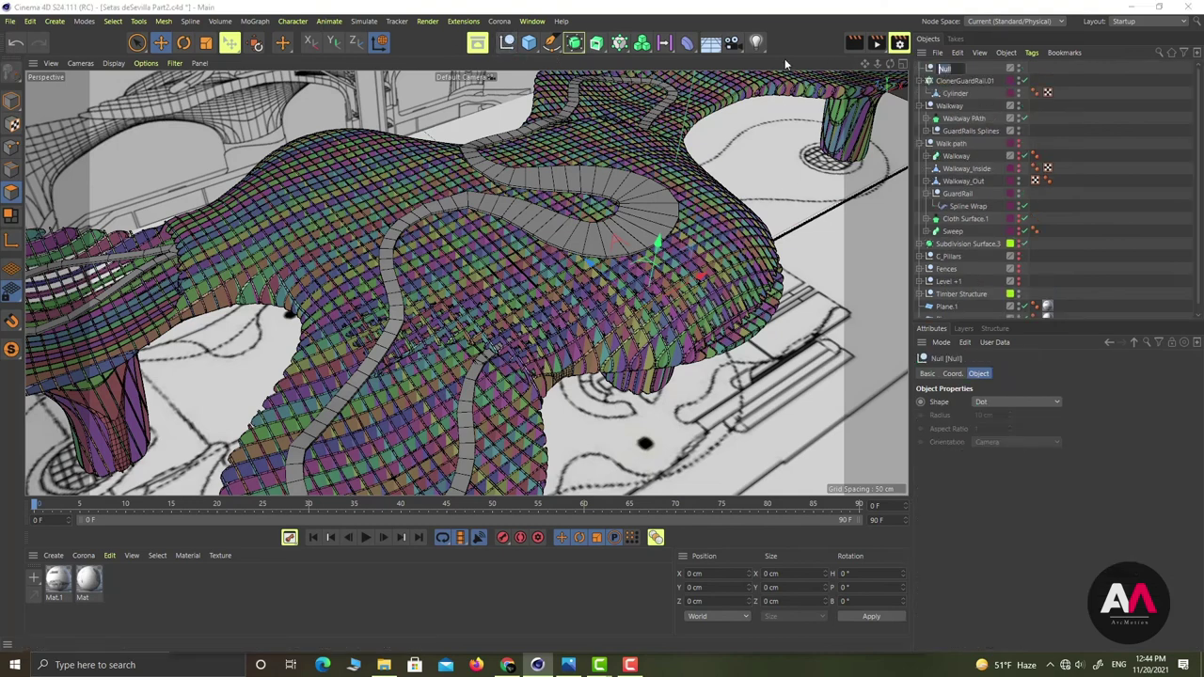
text(GuardRa)
text(il.01)
key(Return)
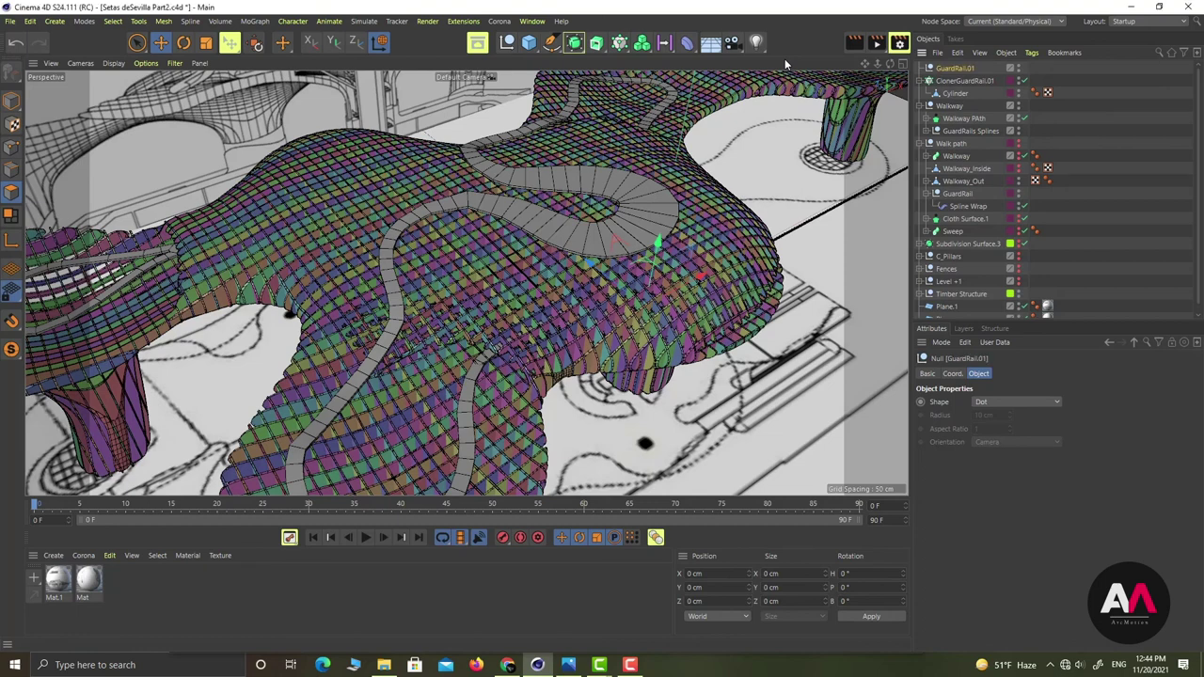
Nest ClonerGuardRail.01 inside the GuardRail.01 null and add a Spline Wrap deformer as another child of that null
click(921, 81)
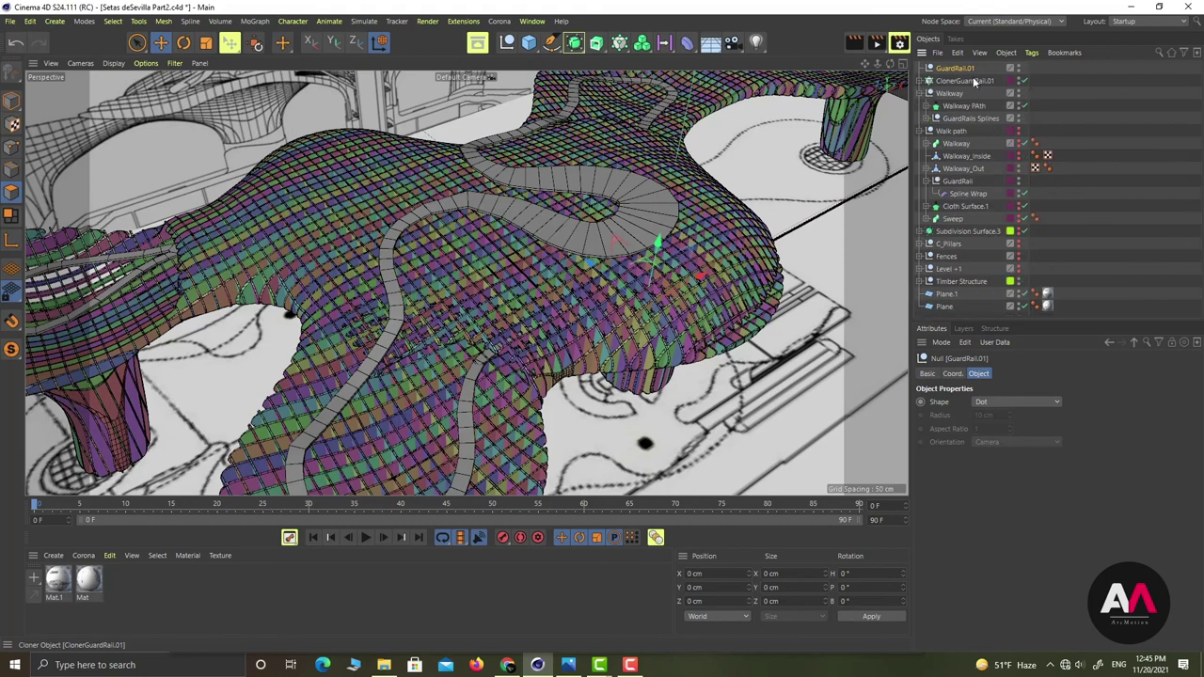
click(976, 80)
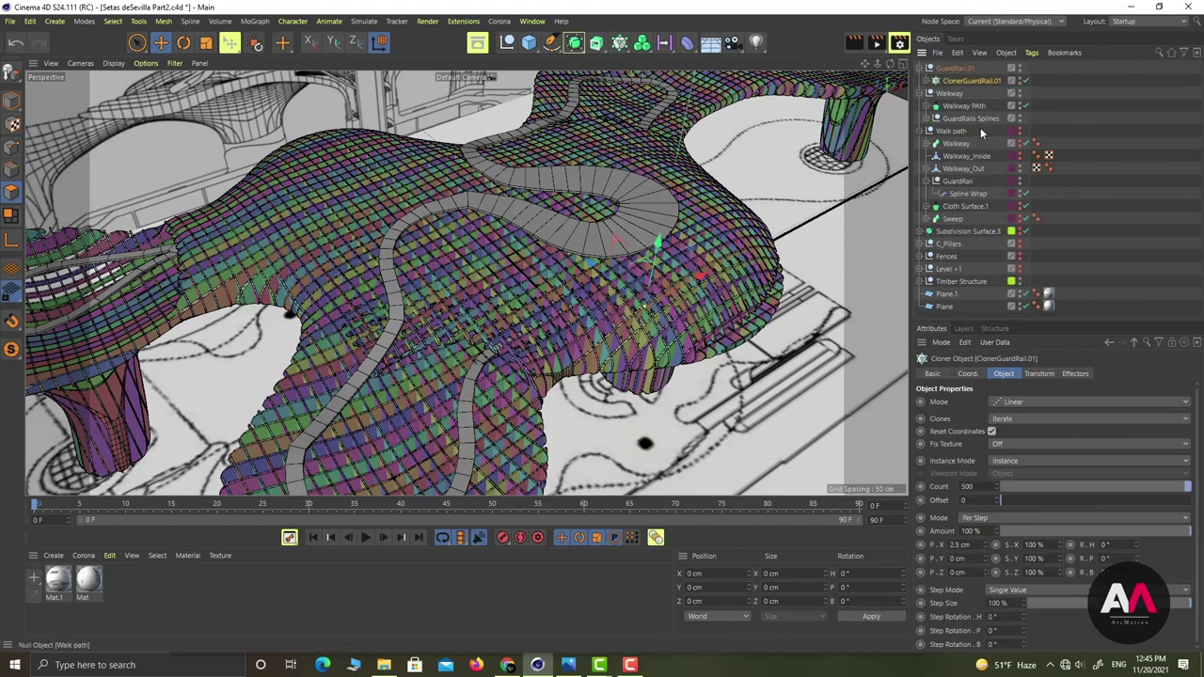
click(927, 119)
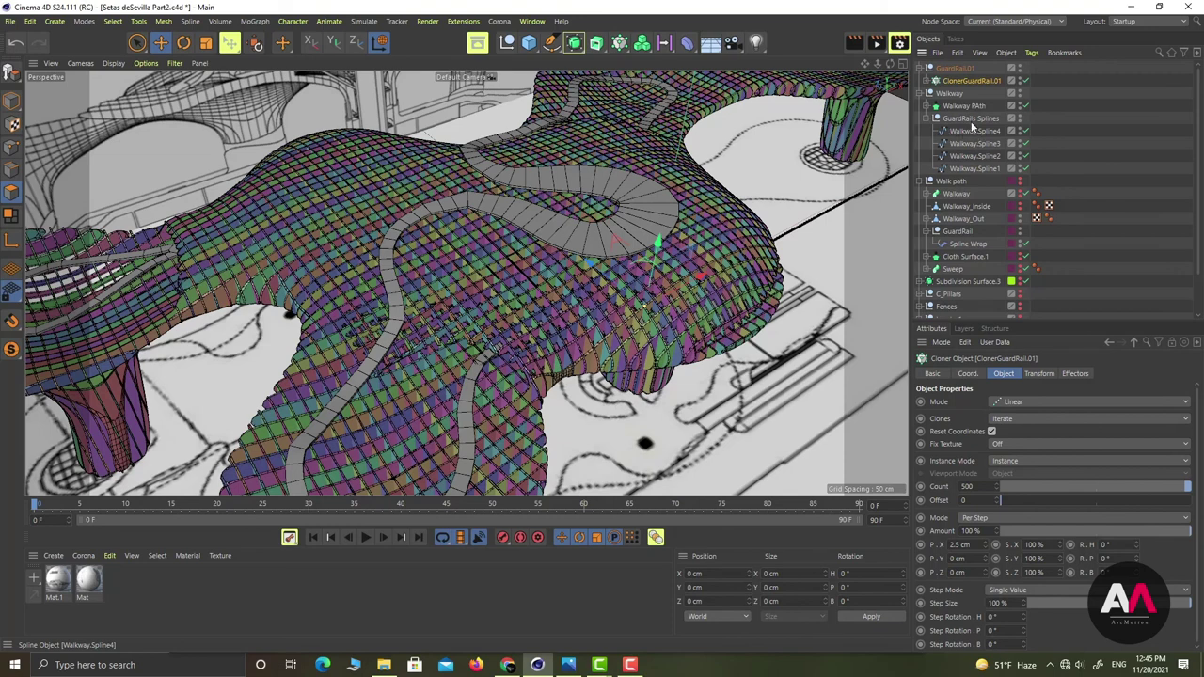
click(968, 68)
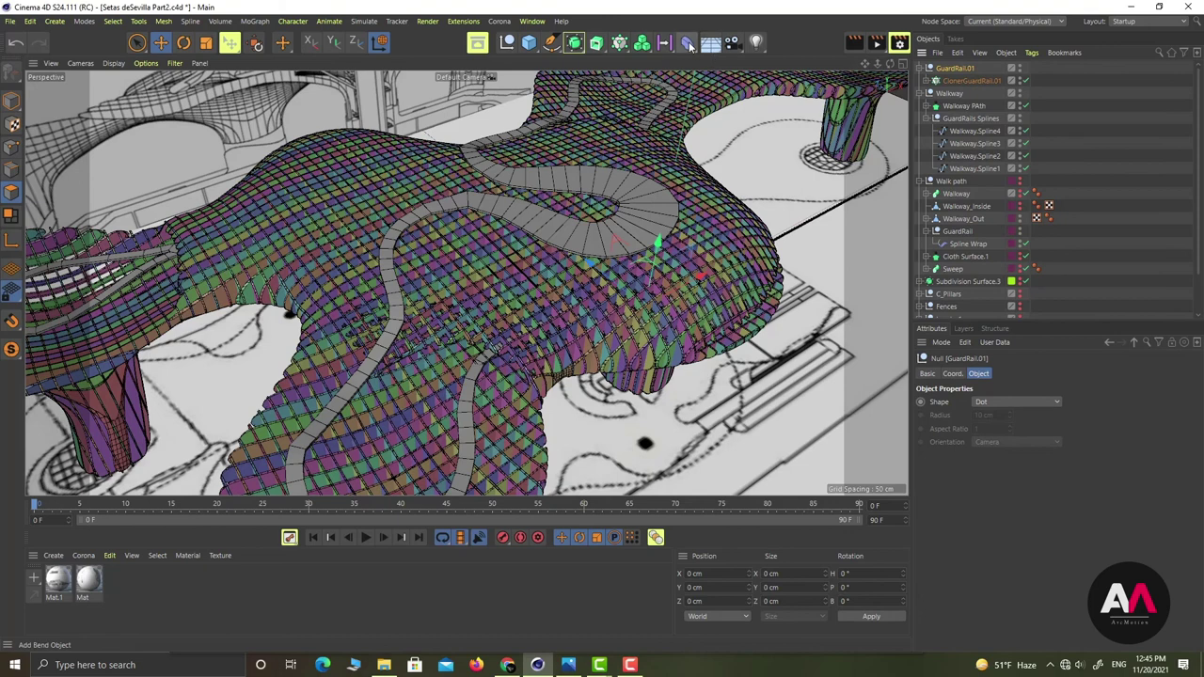
drag(690, 45, 750, 200)
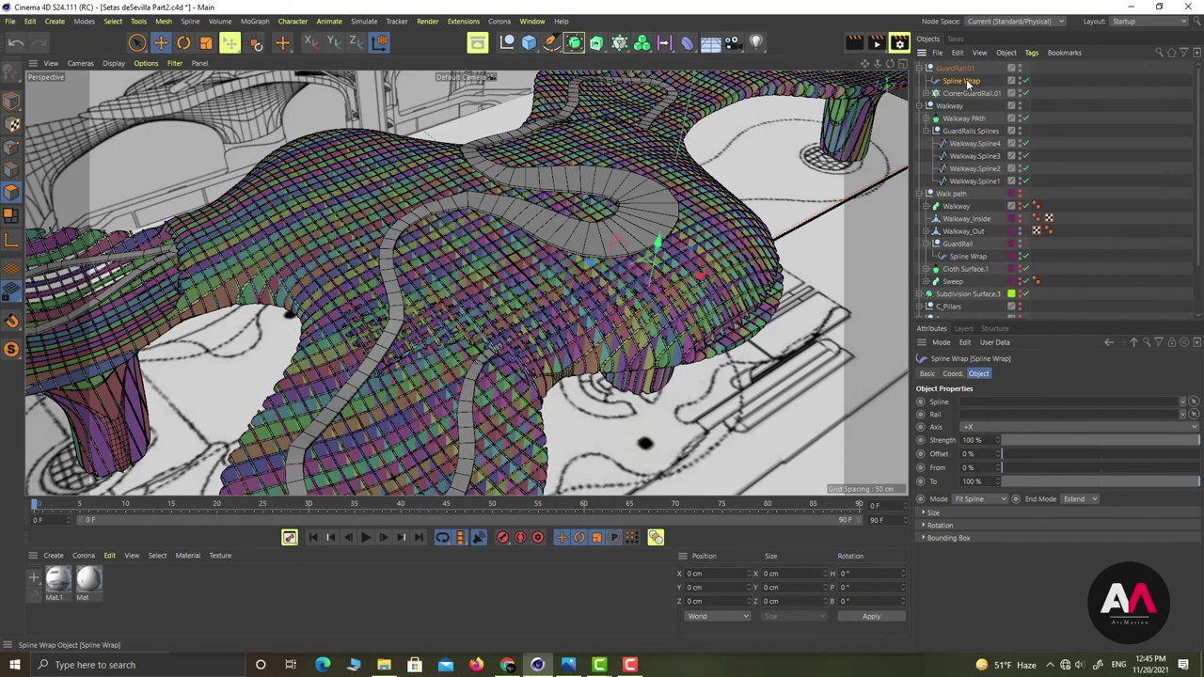
Assign Walkway.Spline1 as the Spline Wrap's spline and set its axis to -X
drag(978, 180, 986, 403)
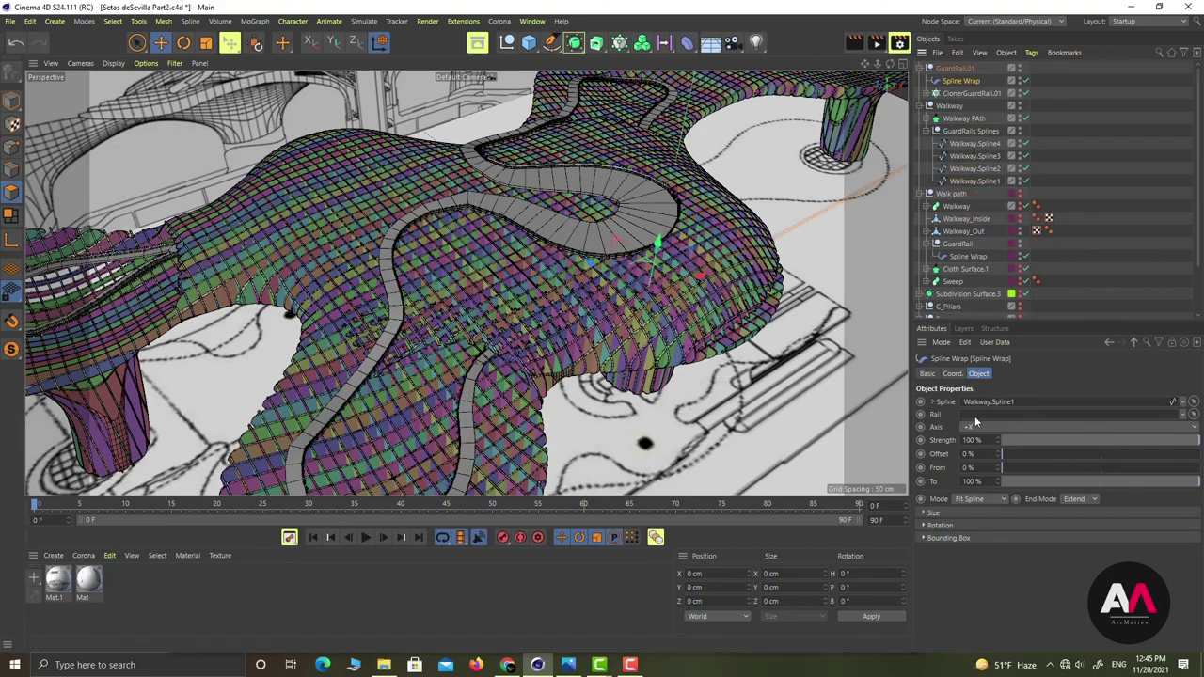
scroll(621, 244, up, 6)
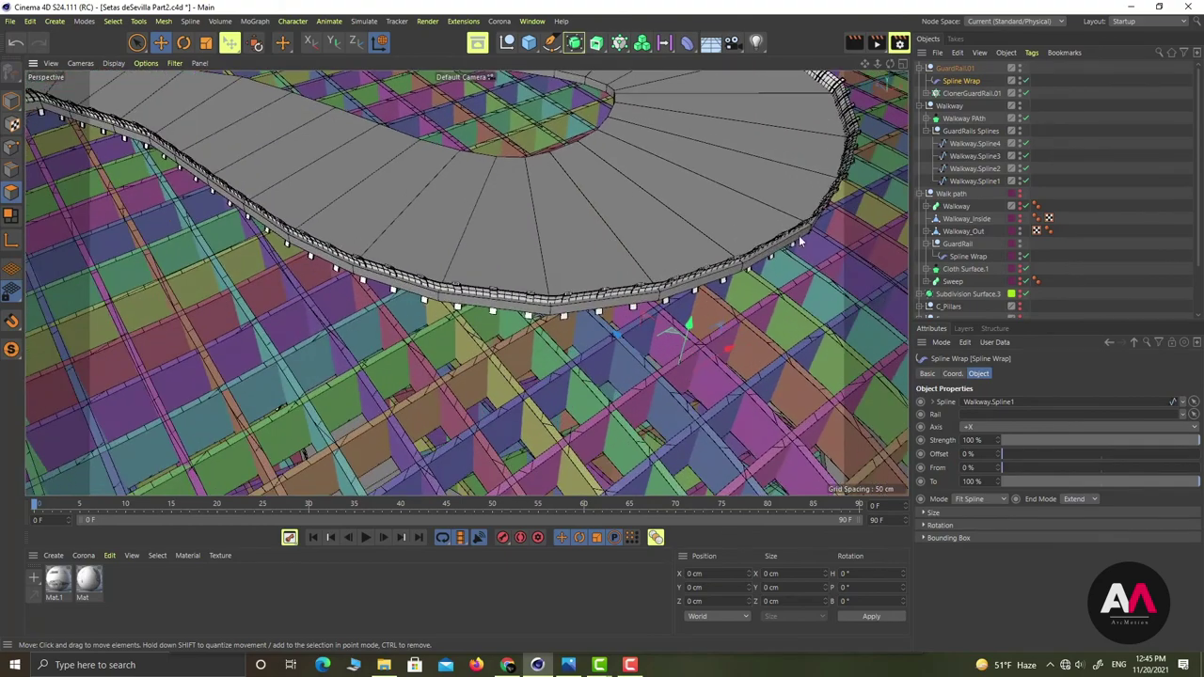
alt+drag(562, 264, 611, 282)
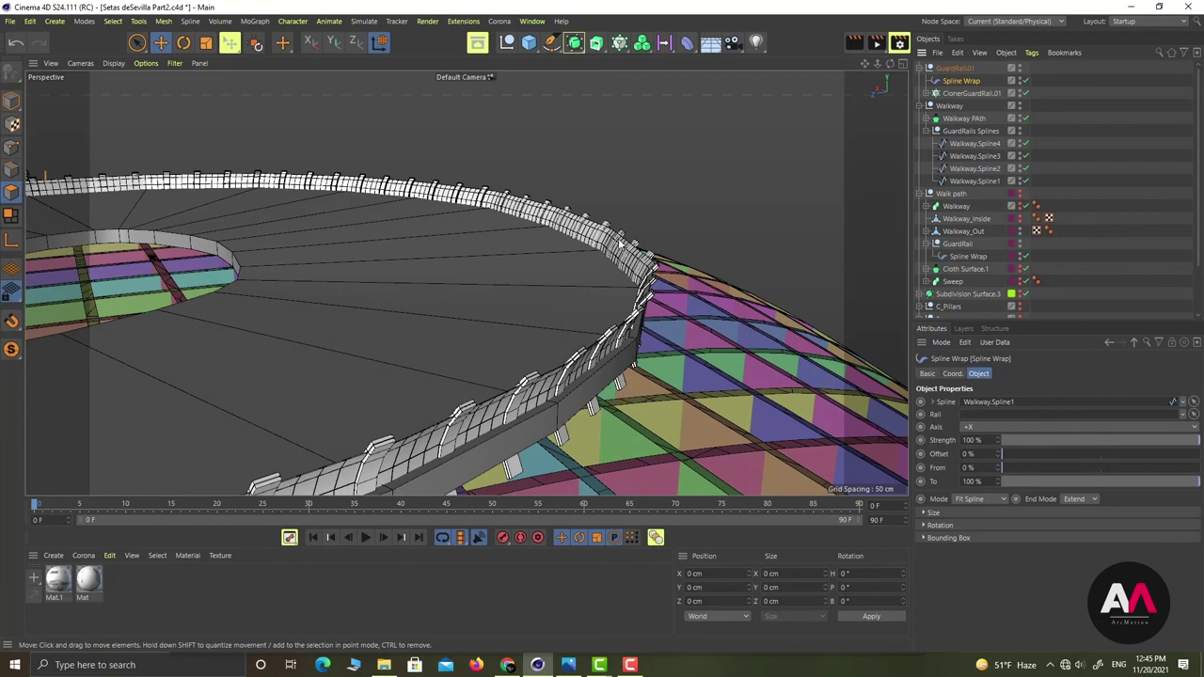
click(986, 427)
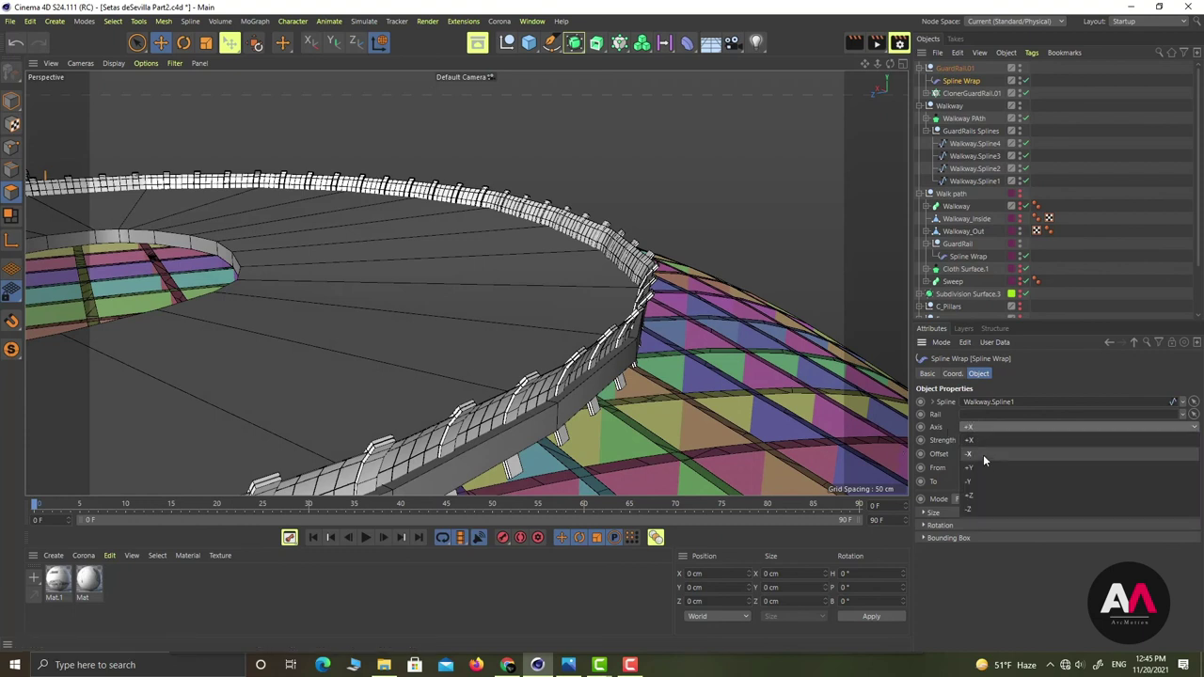
click(983, 454)
Examine how the wrapped guardrail and its posts sit against the walkway edge from several close angles
scroll(572, 341, up, 5)
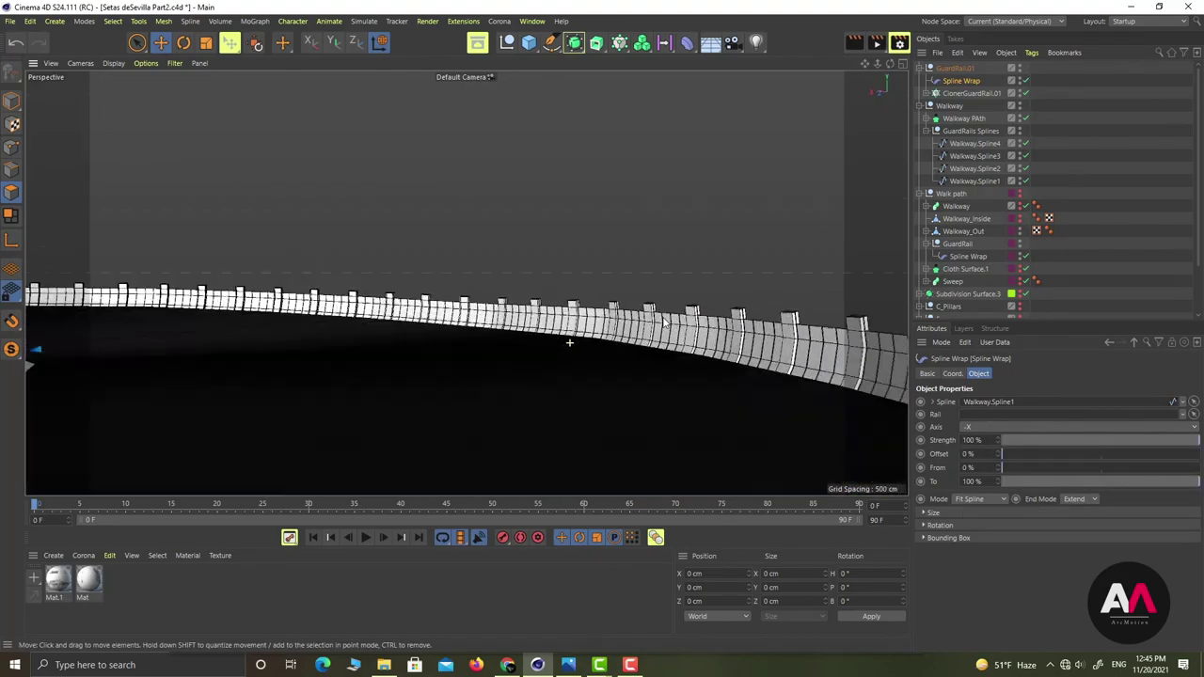
alt+drag(664, 322, 558, 346)
scroll(611, 305, down, 4)
alt+drag(466, 283, 570, 327)
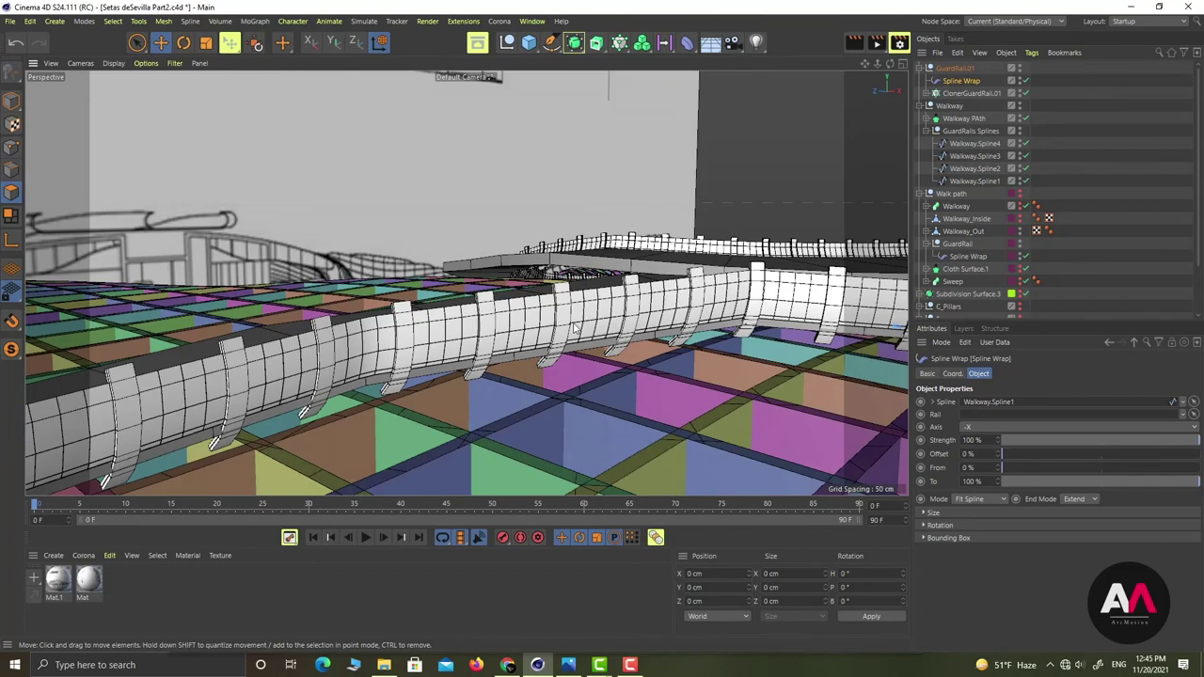
scroll(576, 328, down, 4)
alt+drag(393, 399, 267, 357)
scroll(356, 397, up, 4)
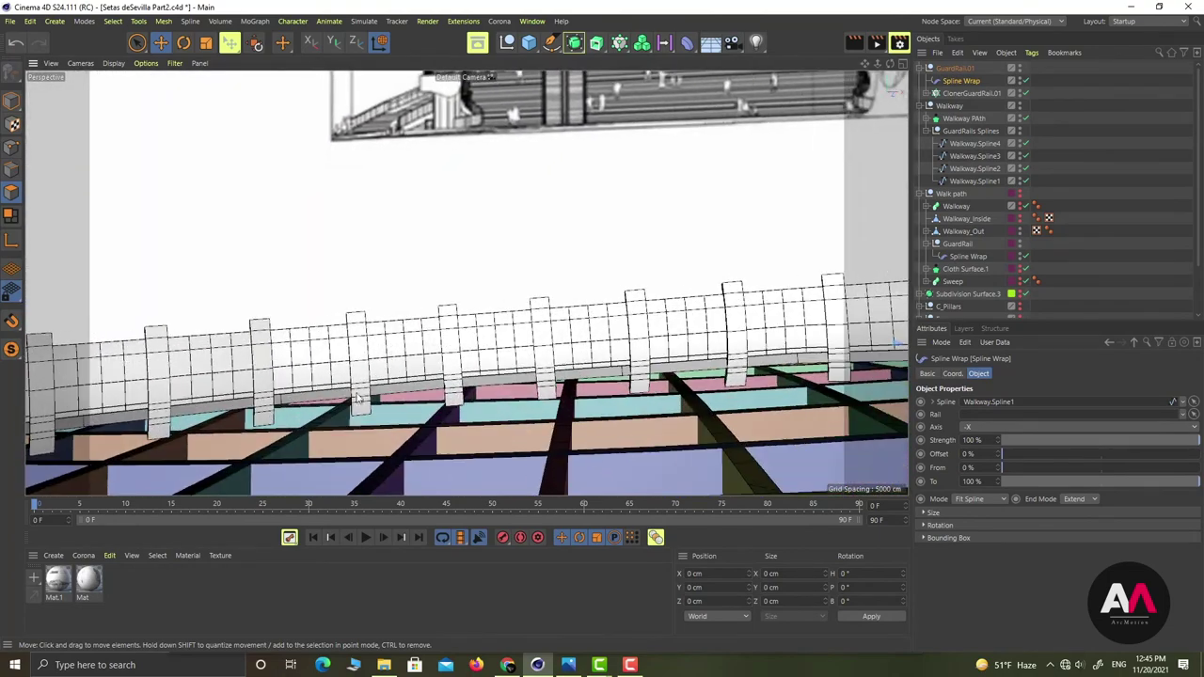
alt+drag(357, 398, 381, 420)
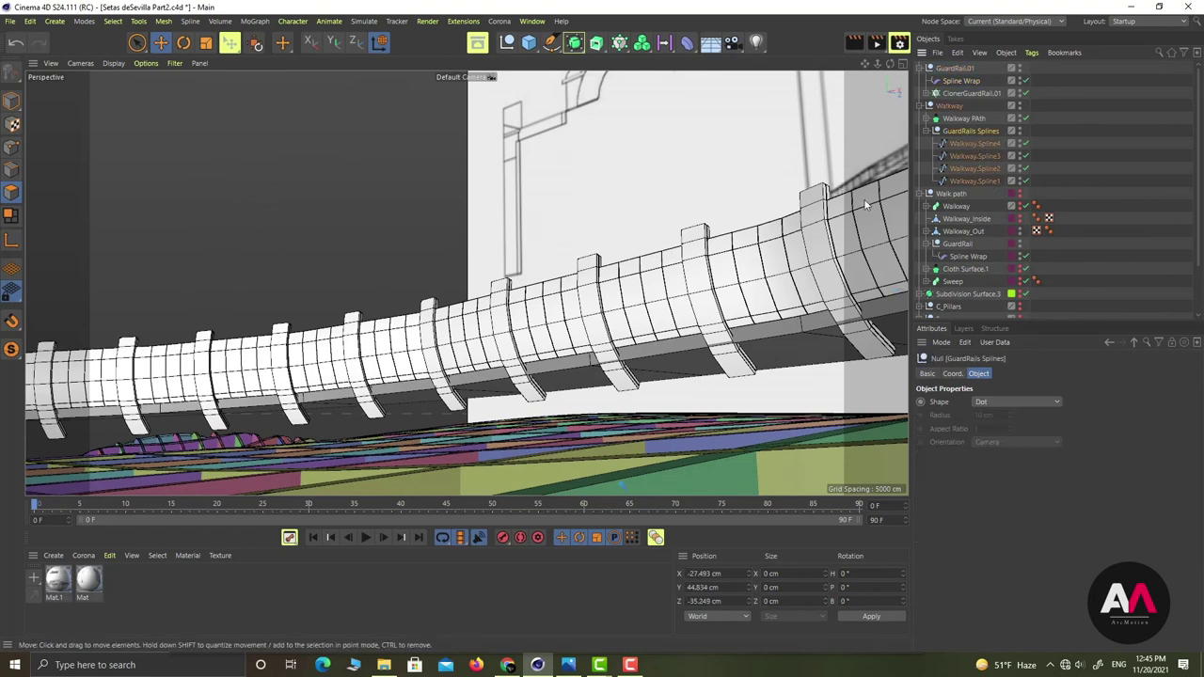
In Model mode, raise the GuardRails Splines null about 0.45 cm along Y in the Front view, to Y 45.28 cm
click(11, 102)
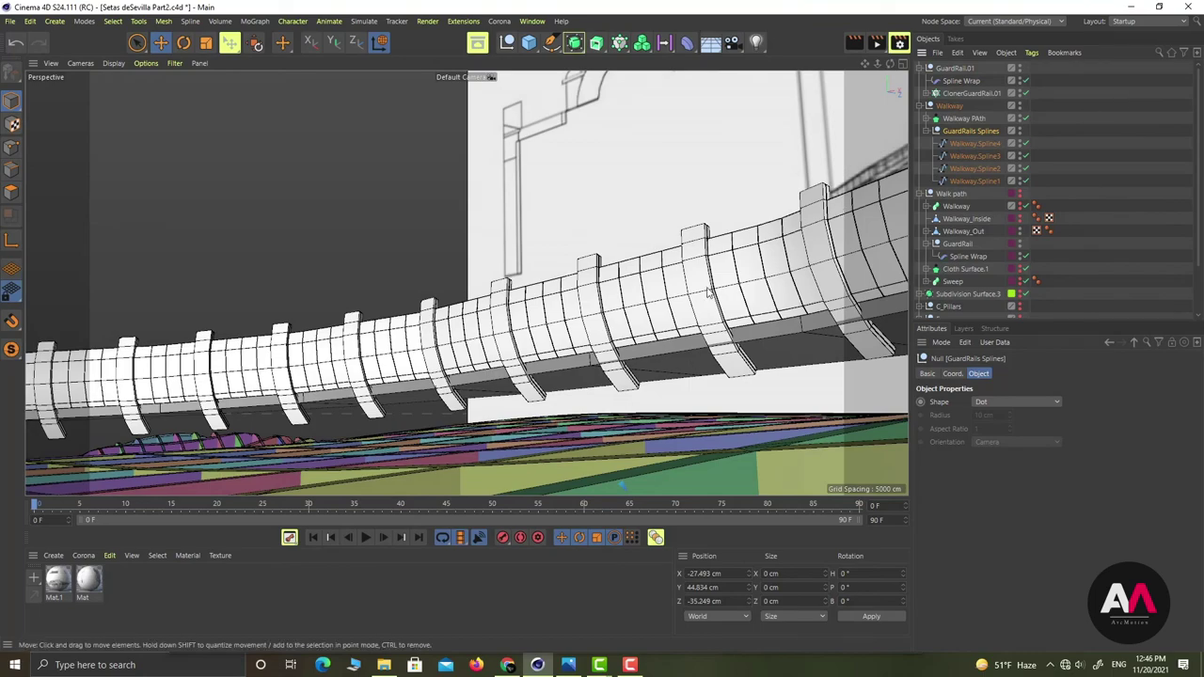
alt+drag(453, 234, 662, 305)
alt+drag(672, 256, 463, 310)
alt+drag(612, 253, 446, 251)
scroll(411, 288, down, 5)
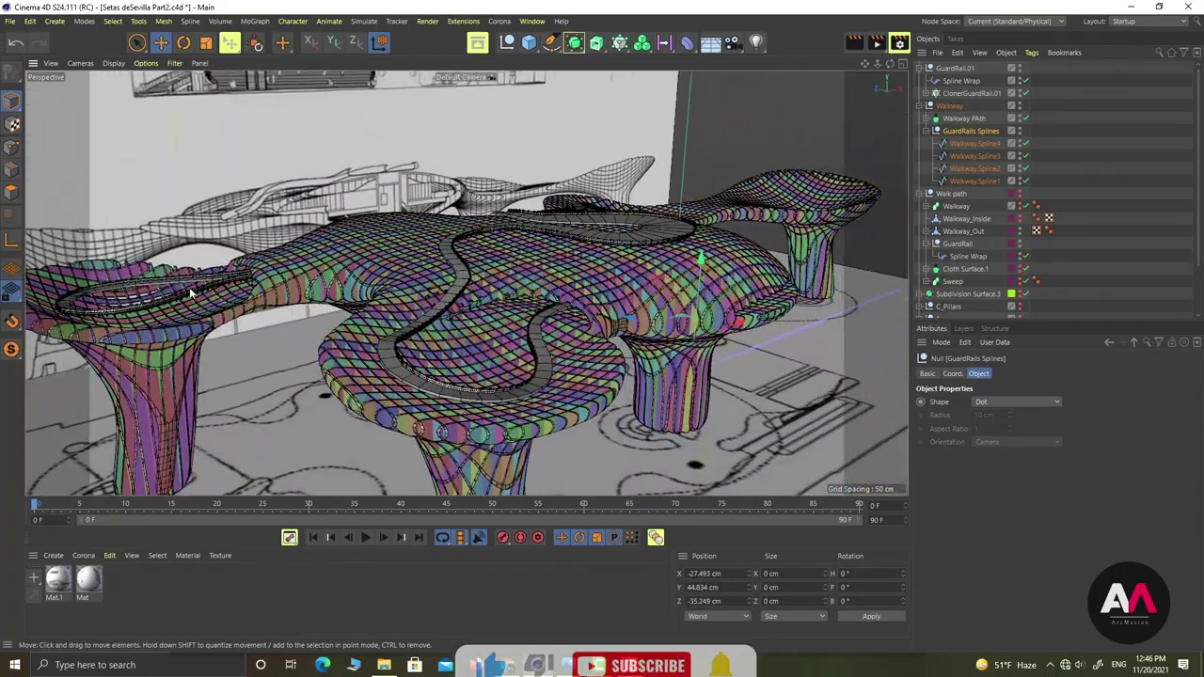
scroll(376, 235, up, 3)
scroll(568, 217, up, 10)
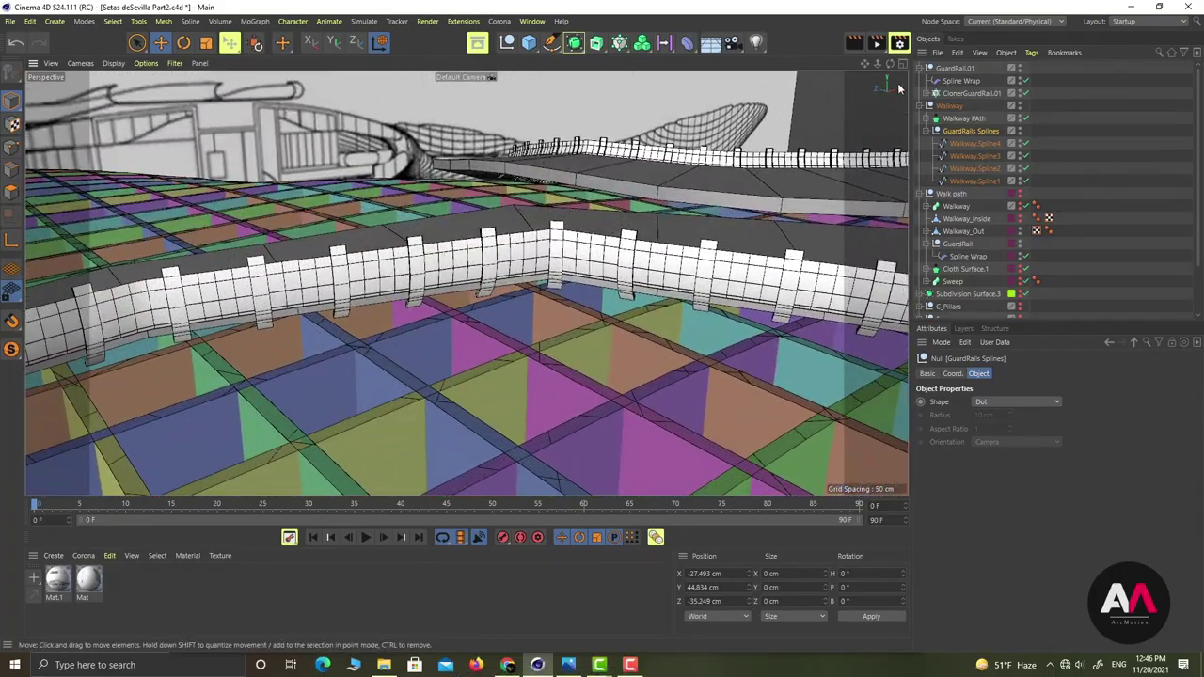
middle_click(898, 87)
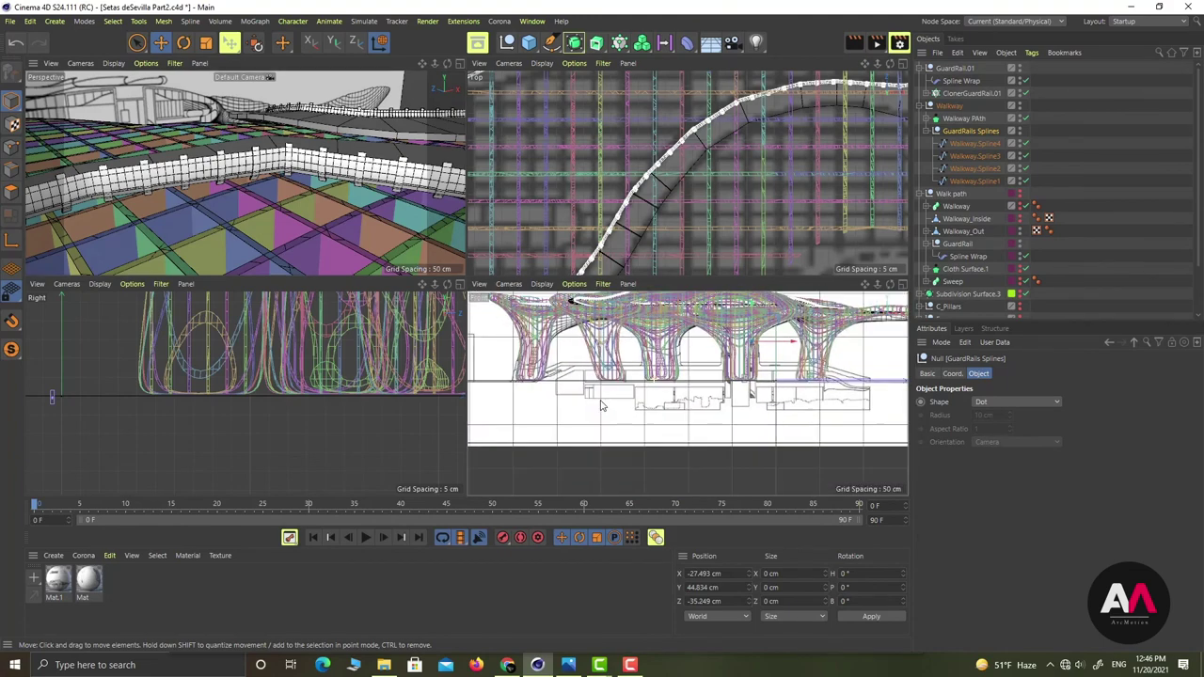
scroll(754, 327, up, 10)
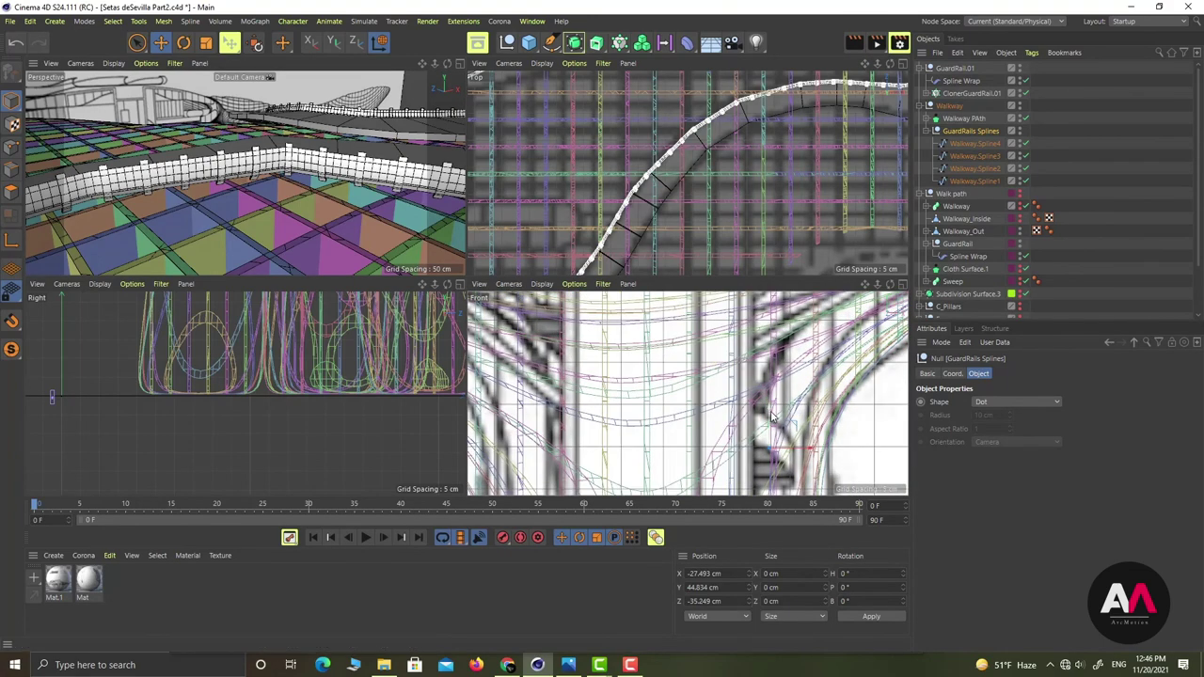
drag(771, 417, 771, 414)
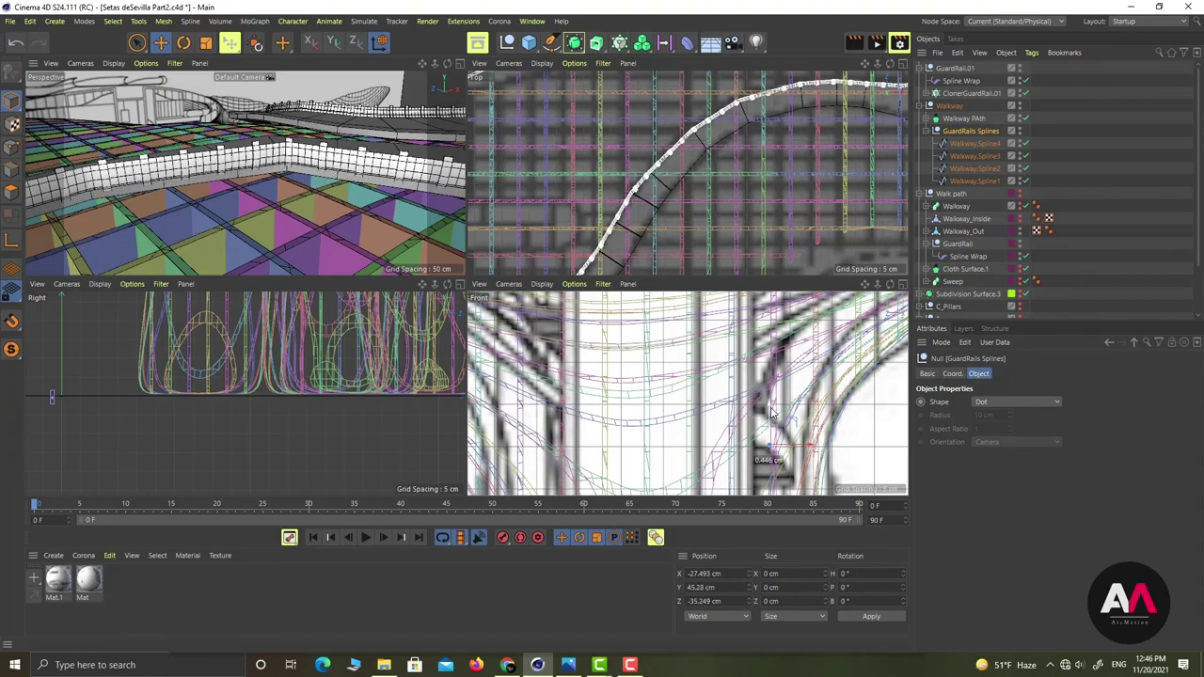
click(461, 64)
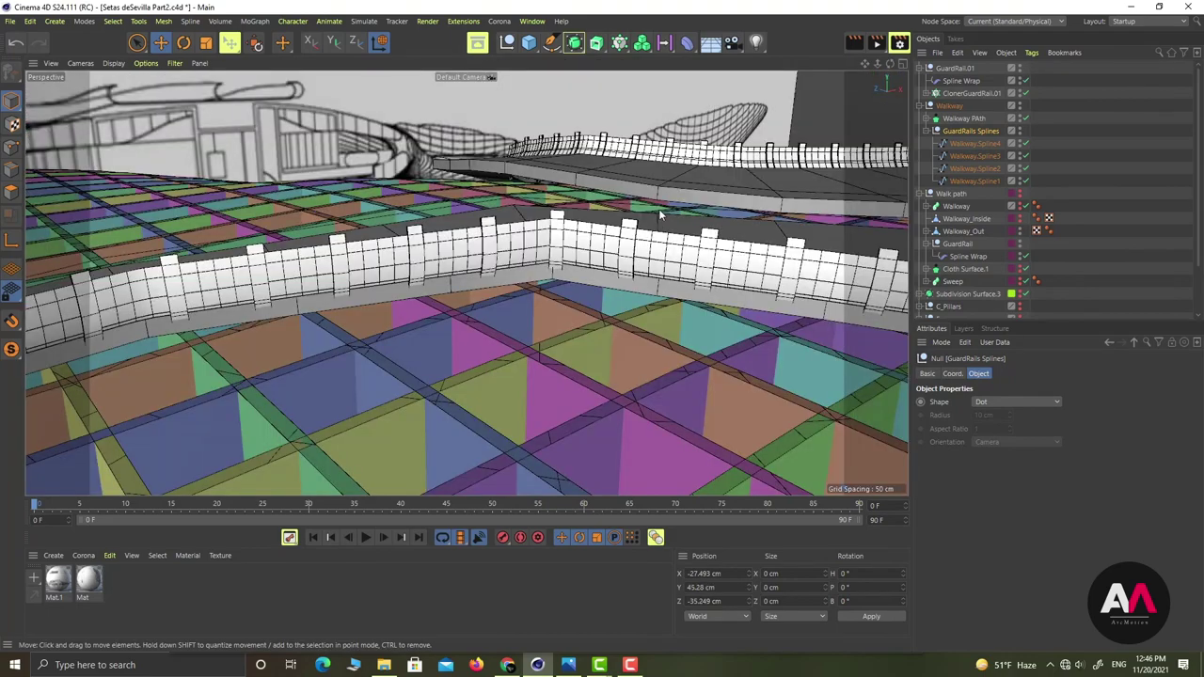
Inspect the raised guardrail's height and tilt along the walkway's curves
alt+drag(560, 233, 322, 283)
alt+right_drag(545, 224, 424, 275)
alt+drag(428, 282, 527, 406)
alt+middle_drag(658, 246, 845, 220)
alt+right_drag(560, 207, 635, 206)
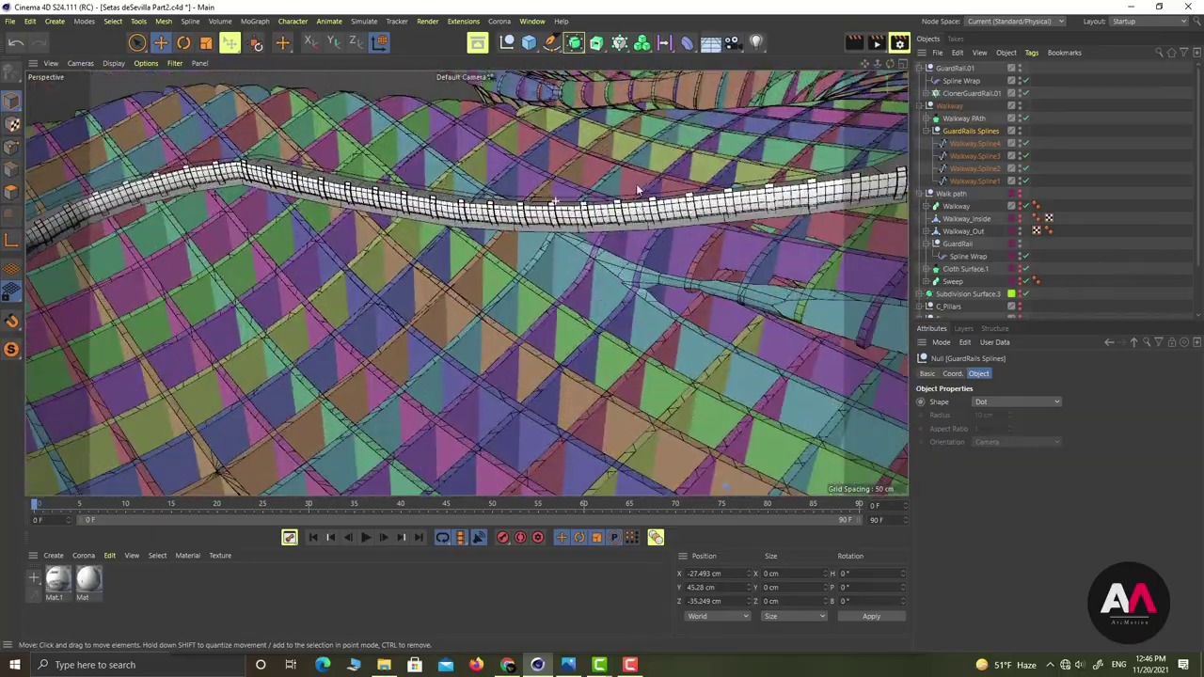
alt+drag(640, 207, 750, 190)
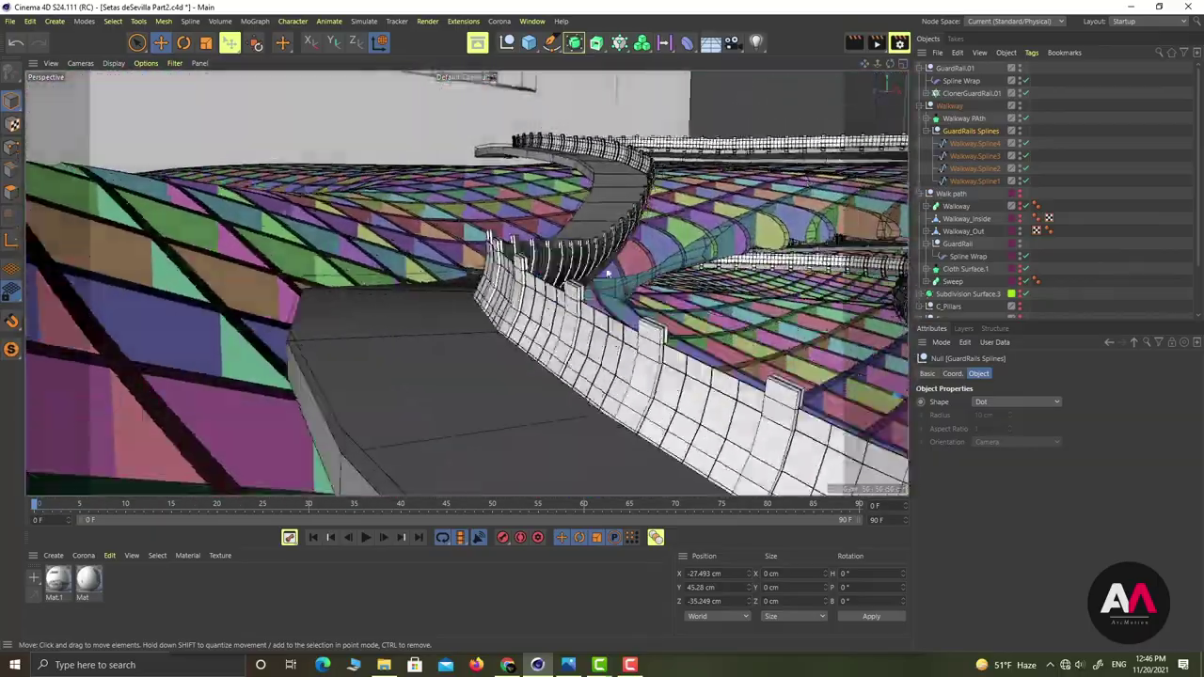
alt+right_drag(750, 282, 681, 292)
alt+drag(564, 305, 686, 339)
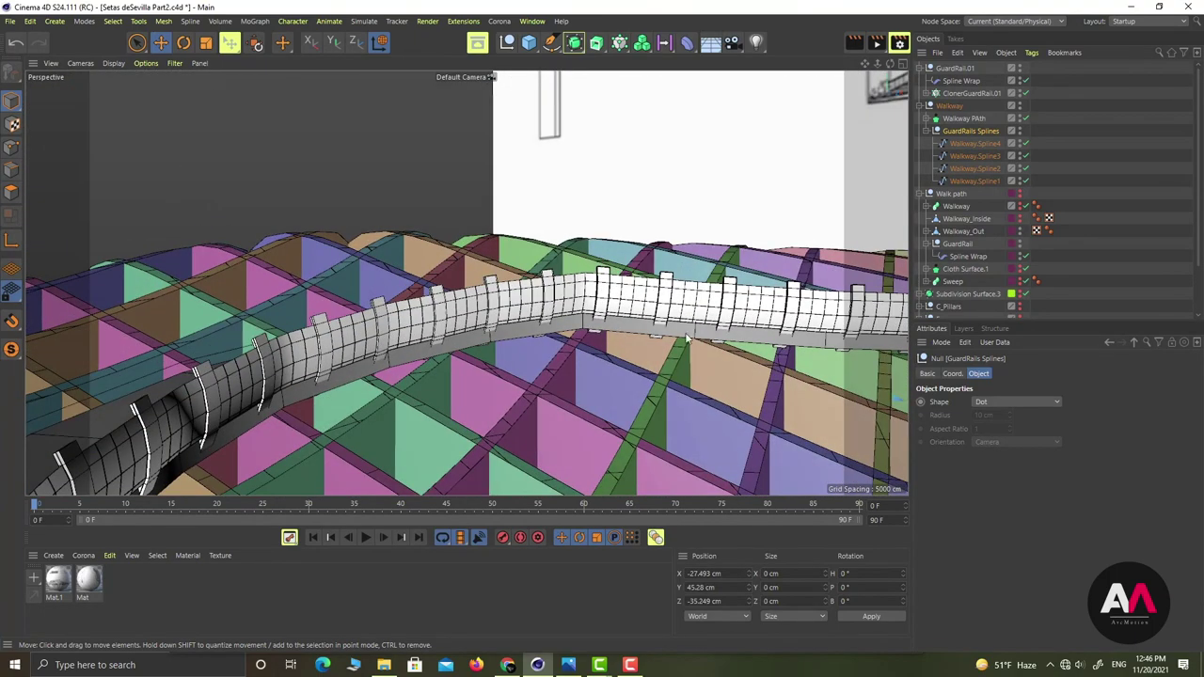
Duplicate Walkway.Spline1 as its own child named Walkway.Spline1.Rail and assign the copy as the Spline Wrap's rail
click(986, 180)
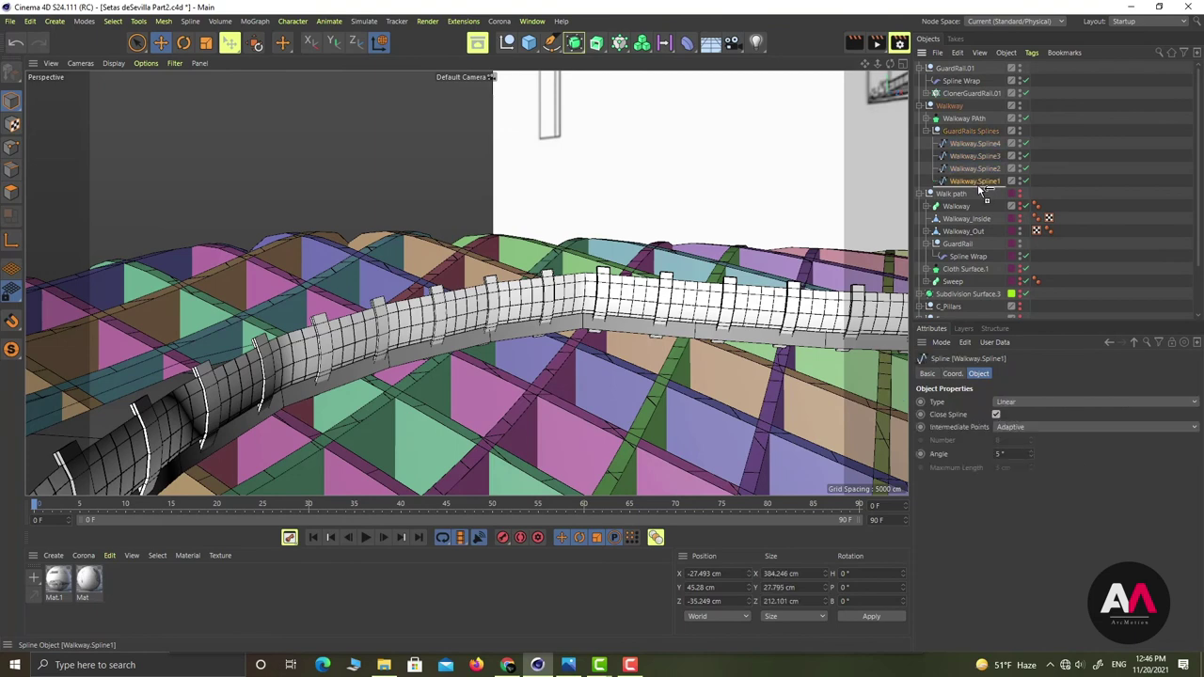
ctrl+drag(987, 182, 1001, 190)
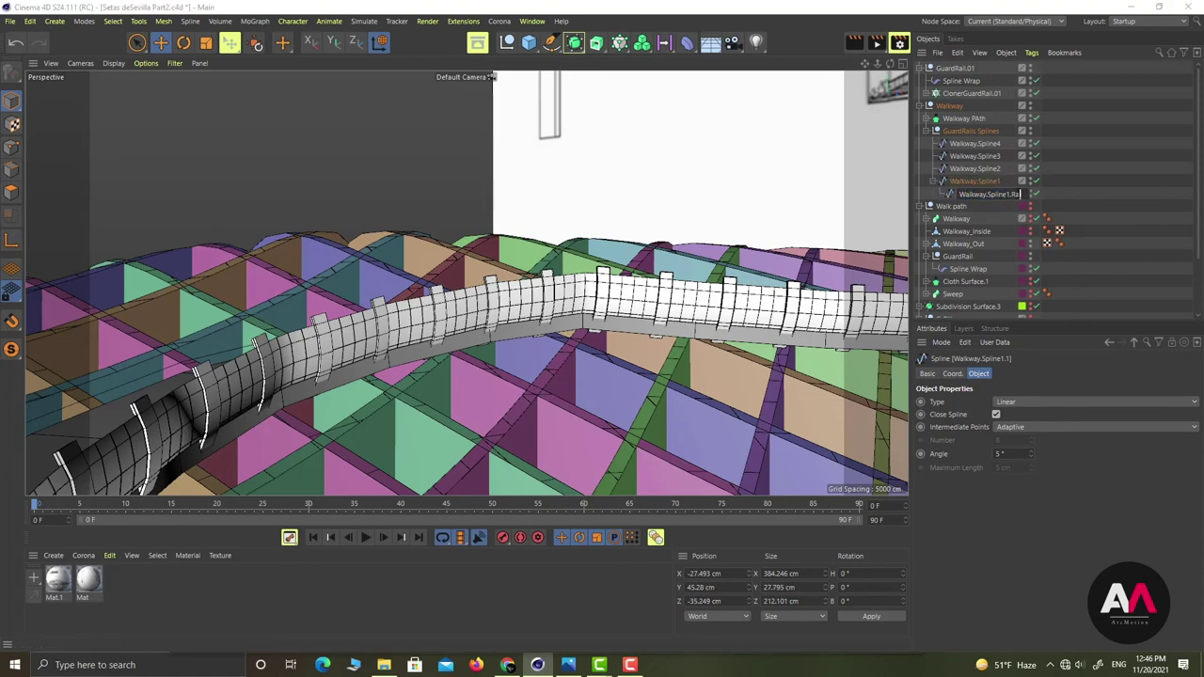
text(il)
key(Return)
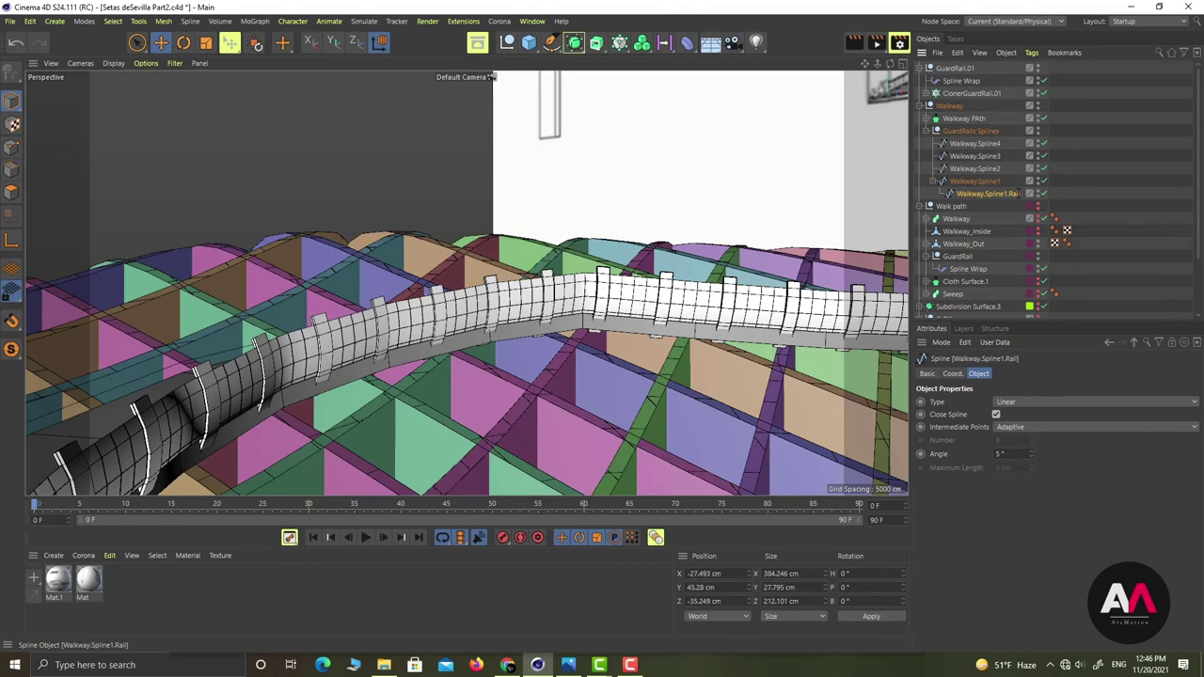
click(961, 81)
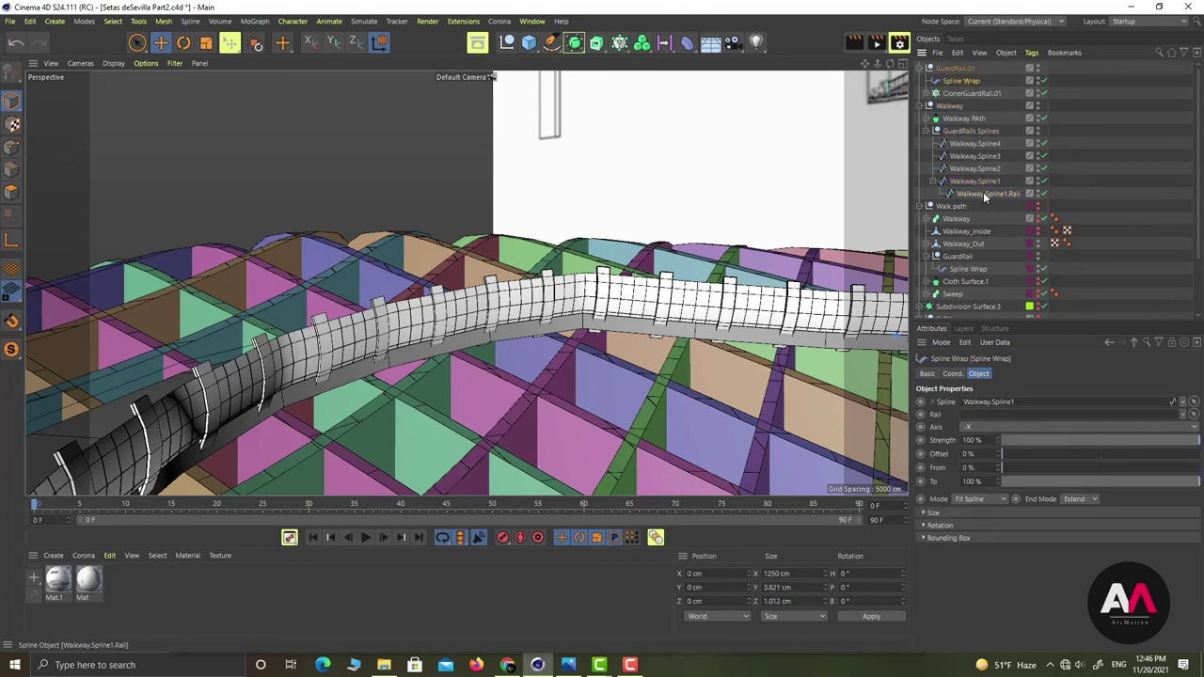
drag(1005, 417, 1005, 417)
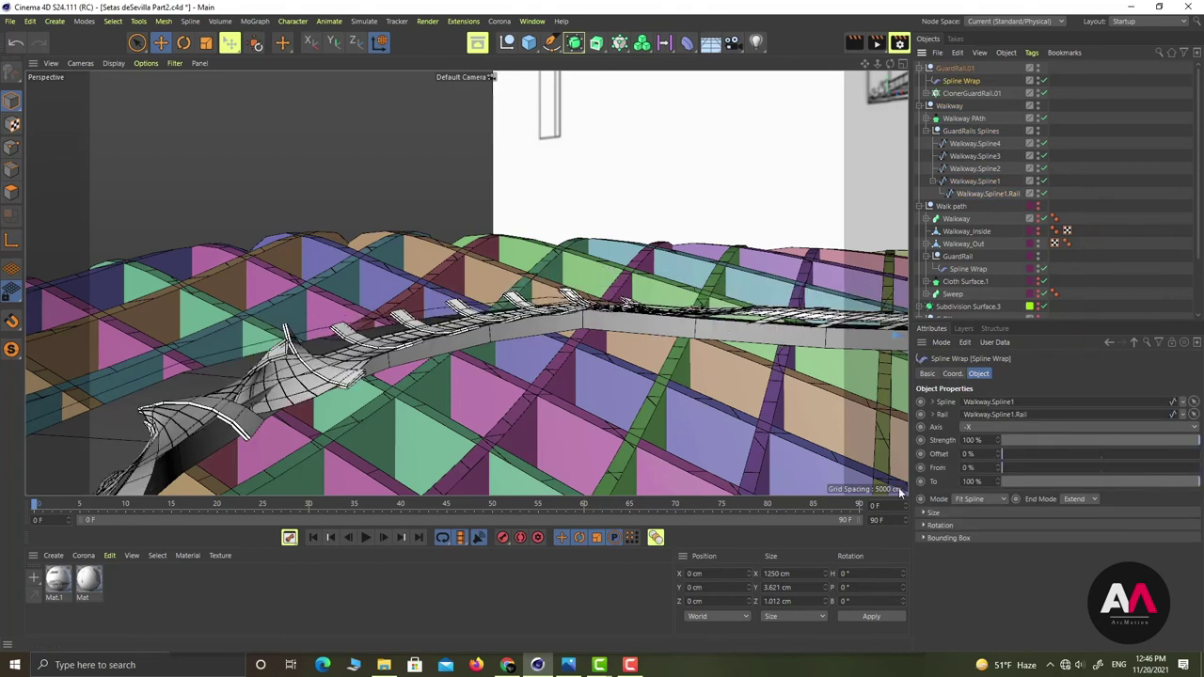
Raise Walkway.Spline1.Rail about 1.17 cm along Y, to Y 46.446 cm, and check the guardrail's orientation along the walkway
click(986, 193)
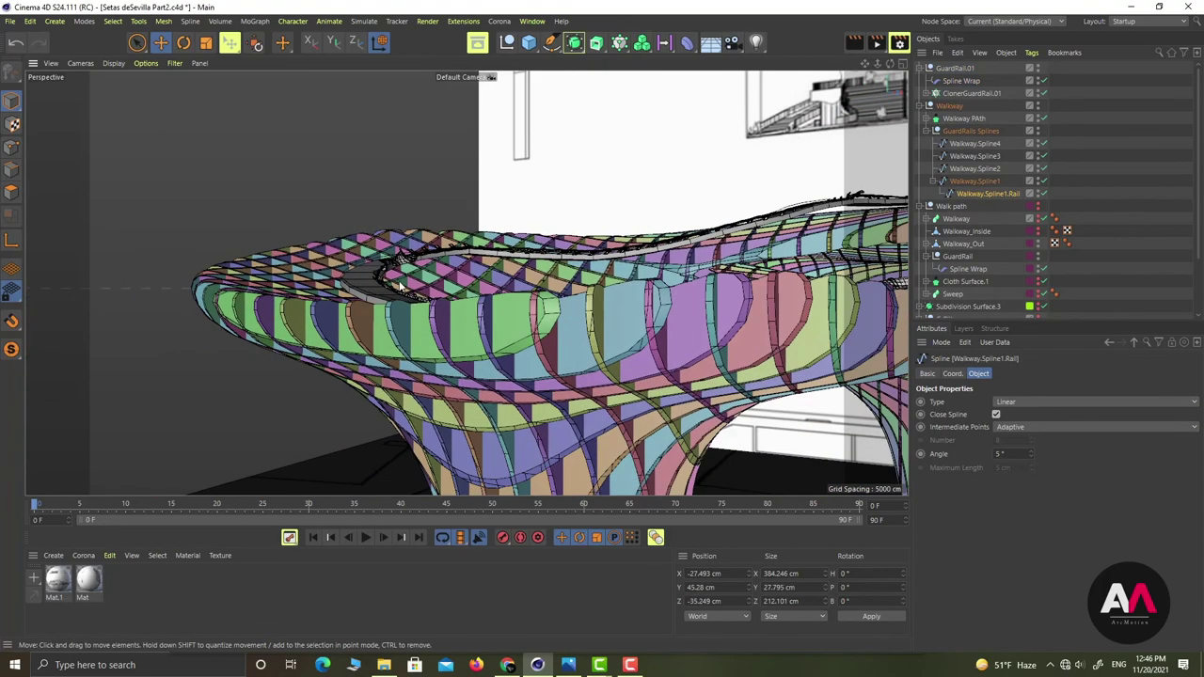
alt+middle_drag(644, 272, 472, 261)
scroll(470, 260, down, 5)
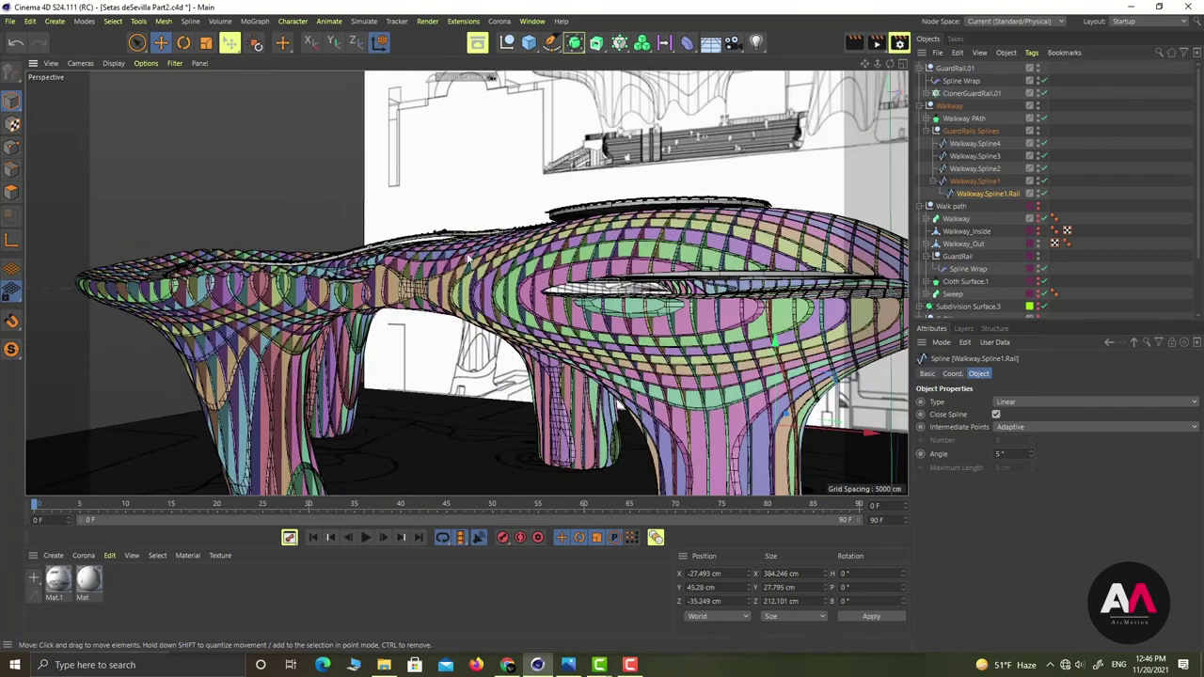
scroll(505, 235, up, 2)
alt+drag(532, 230, 489, 241)
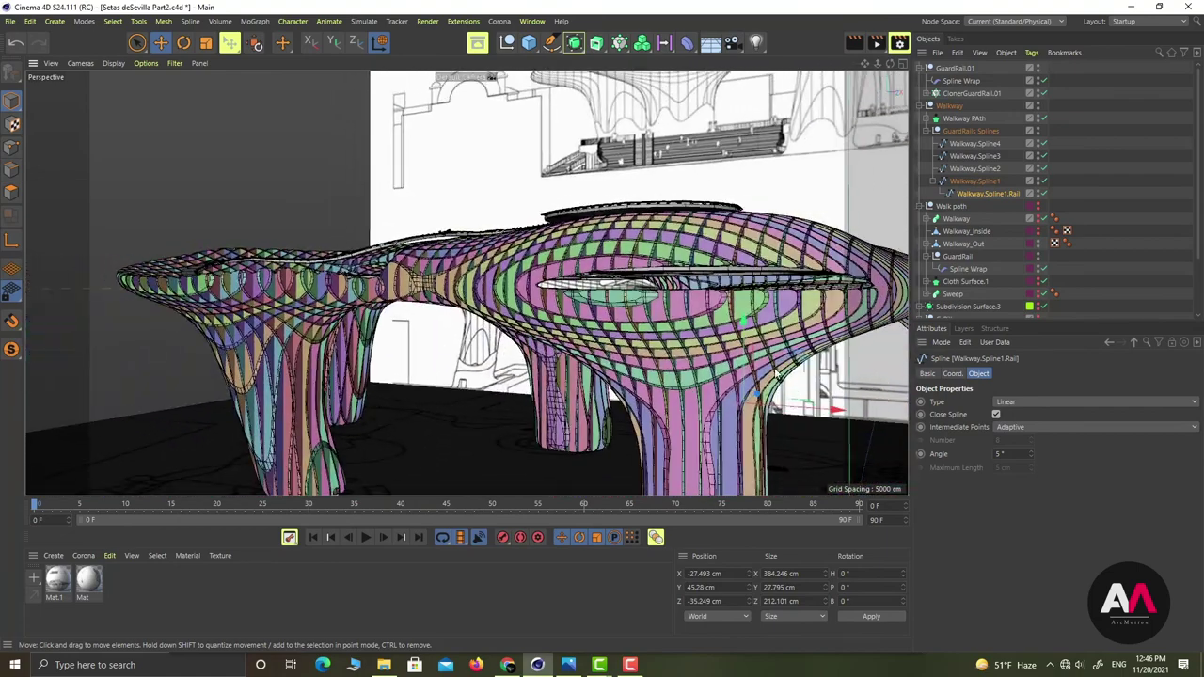
drag(744, 349, 744, 348)
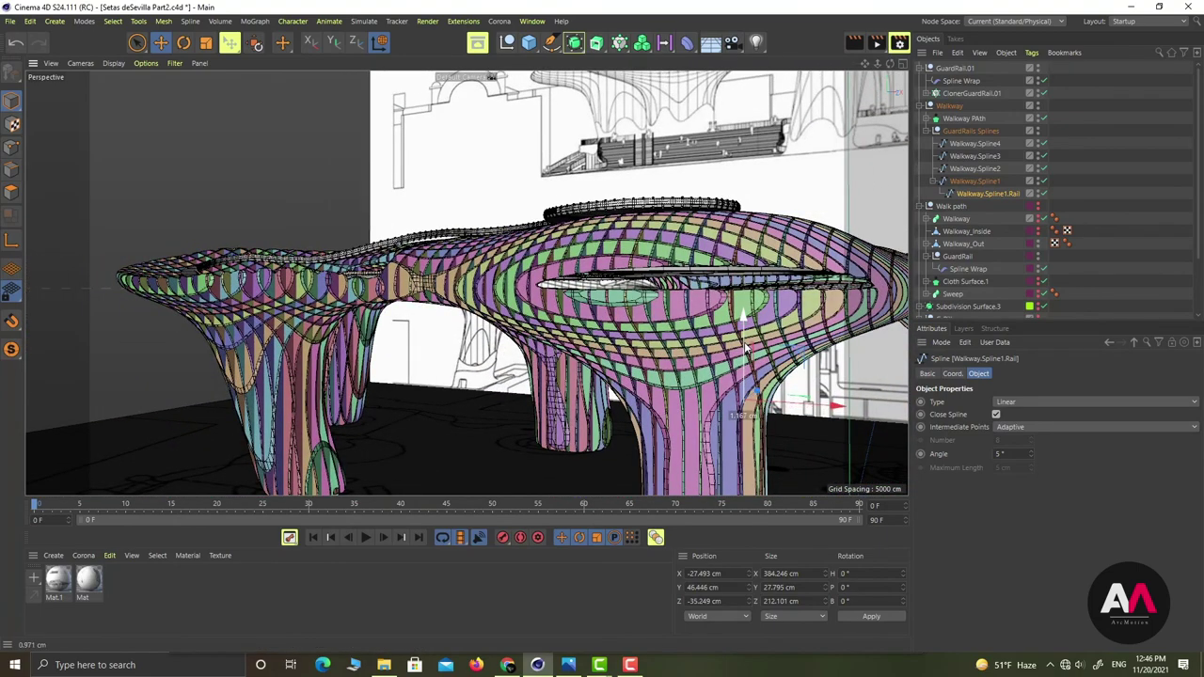
alt+right_drag(501, 197, 548, 259)
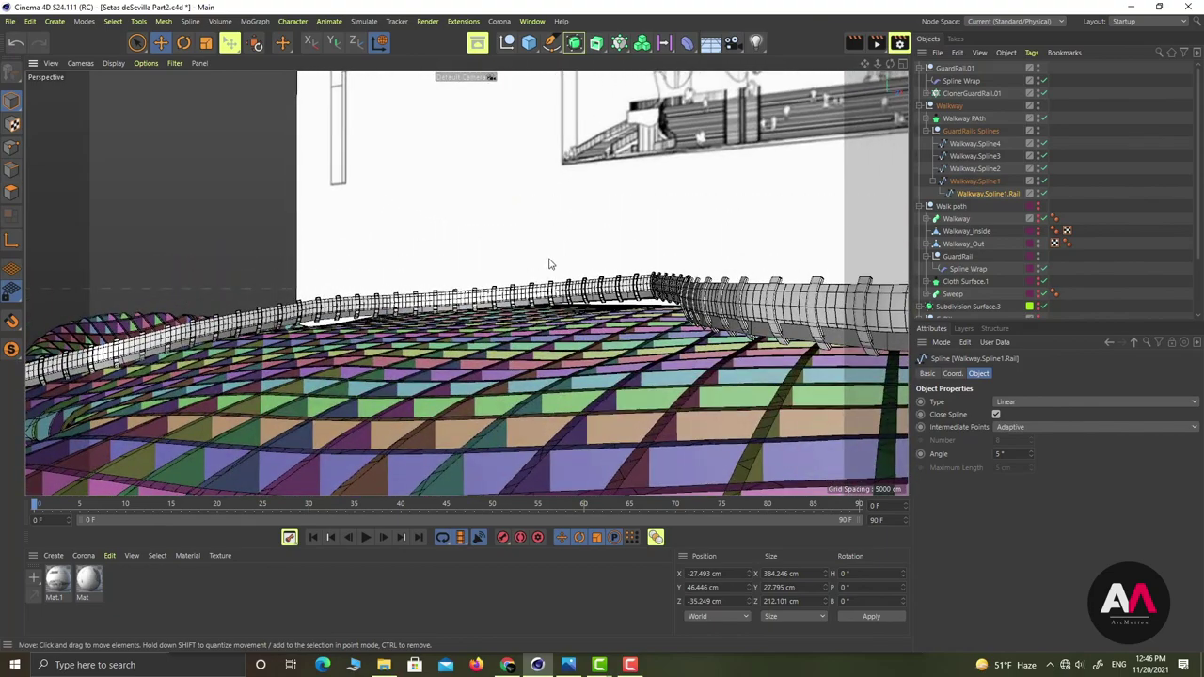
alt+middle_drag(600, 261, 752, 266)
alt+right_drag(546, 402, 585, 404)
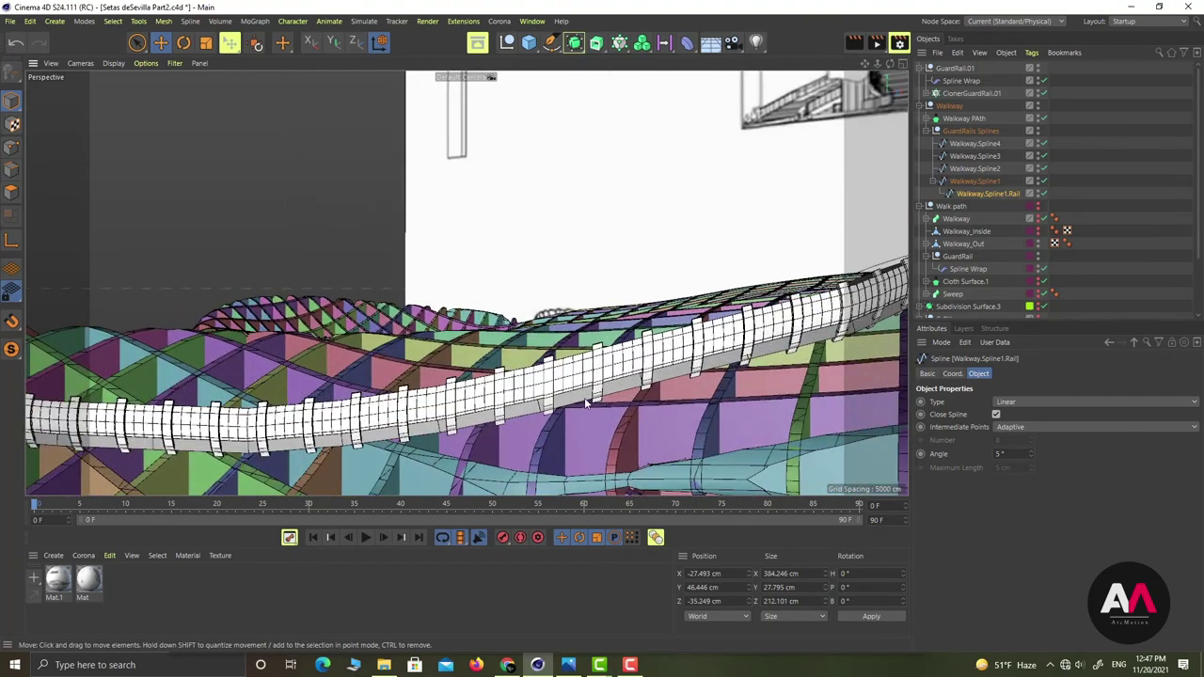
alt+drag(564, 405, 475, 412)
alt+right_drag(475, 413, 513, 420)
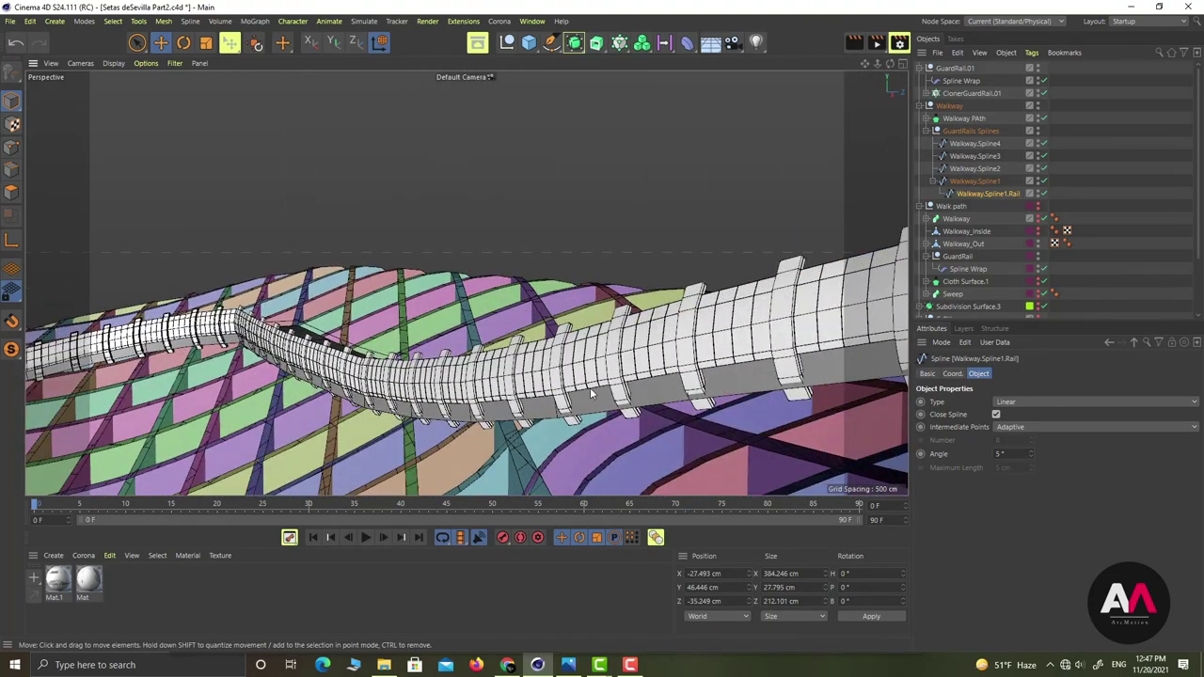
Raise the GuardRails Splines null about 0.37 cm along Y in the Front view, to Y 45.651 cm
alt+drag(592, 393, 618, 297)
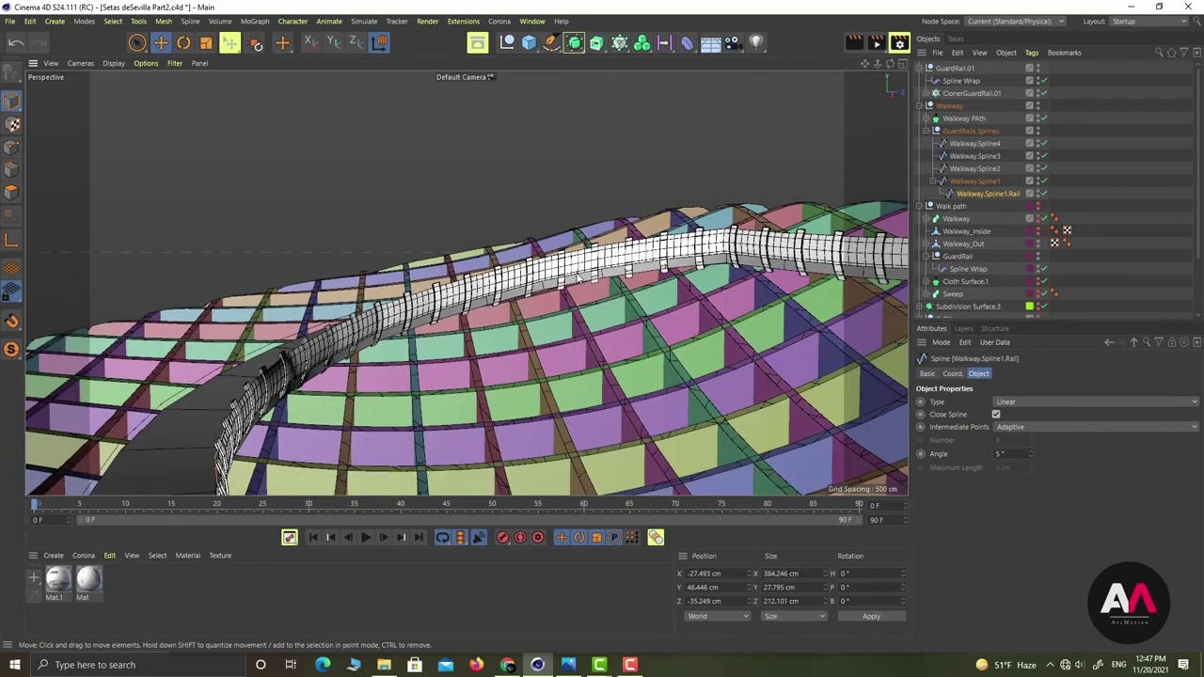
alt+drag(575, 263, 530, 319)
scroll(535, 276, up, 5)
alt+drag(535, 276, 291, 286)
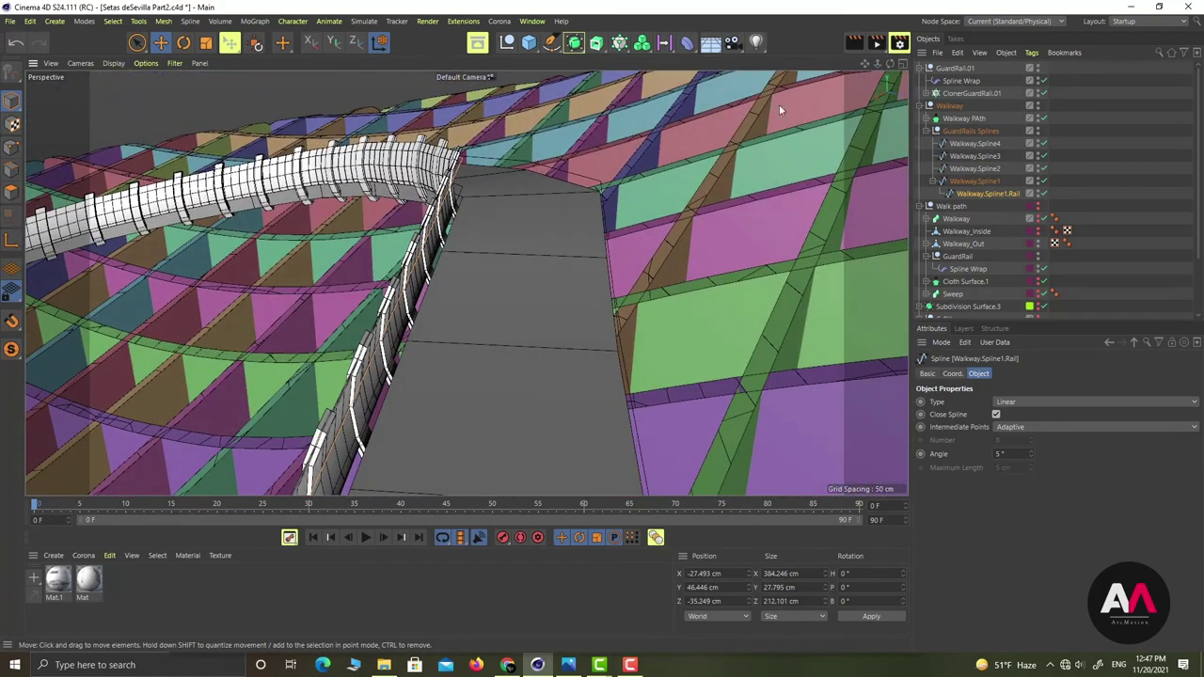
click(968, 133)
scroll(500, 179, down, 6)
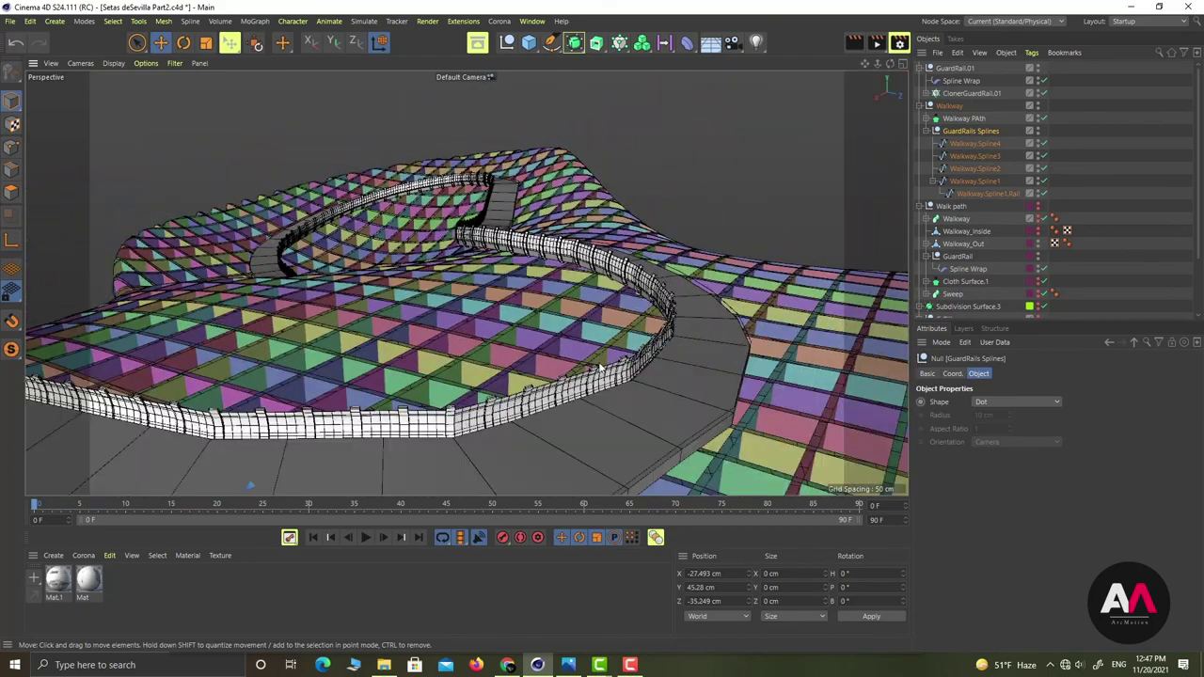
mouse_move(614, 383)
alt+mouse_down()
mouse_move(697, 373)
mouse_move(627, 363)
alt+mouse_up()
scroll(627, 363, down, 8)
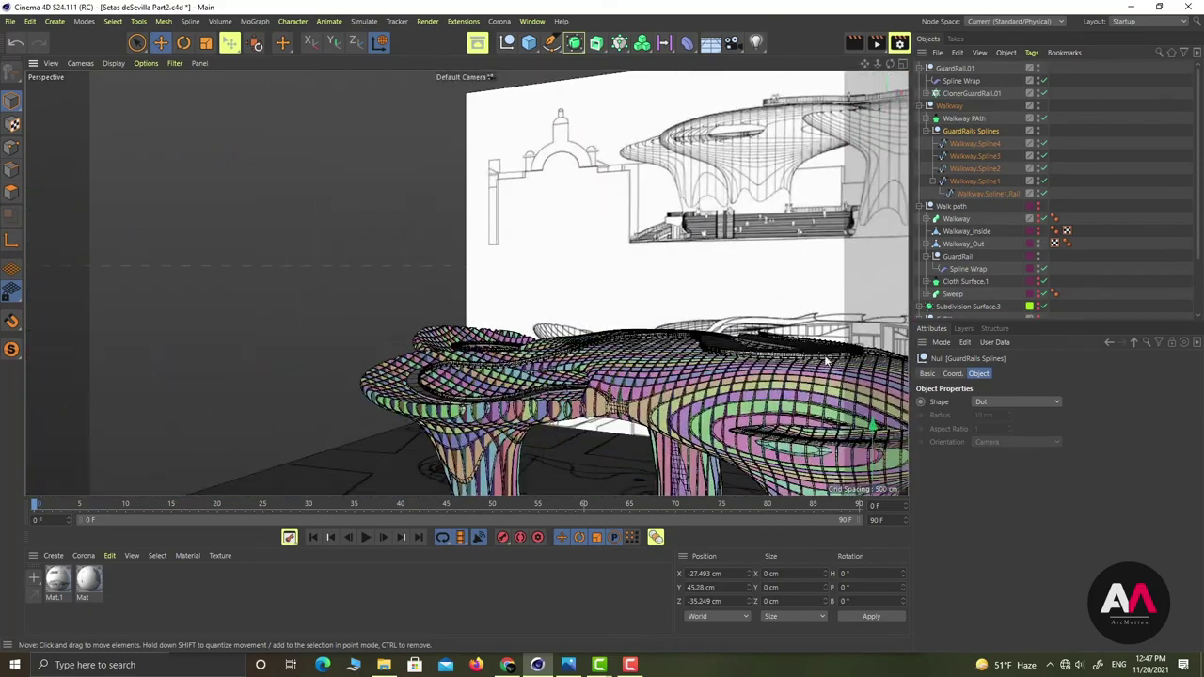
scroll(898, 318, up, 5)
scroll(900, 318, up, 1)
scroll(766, 341, up, 5)
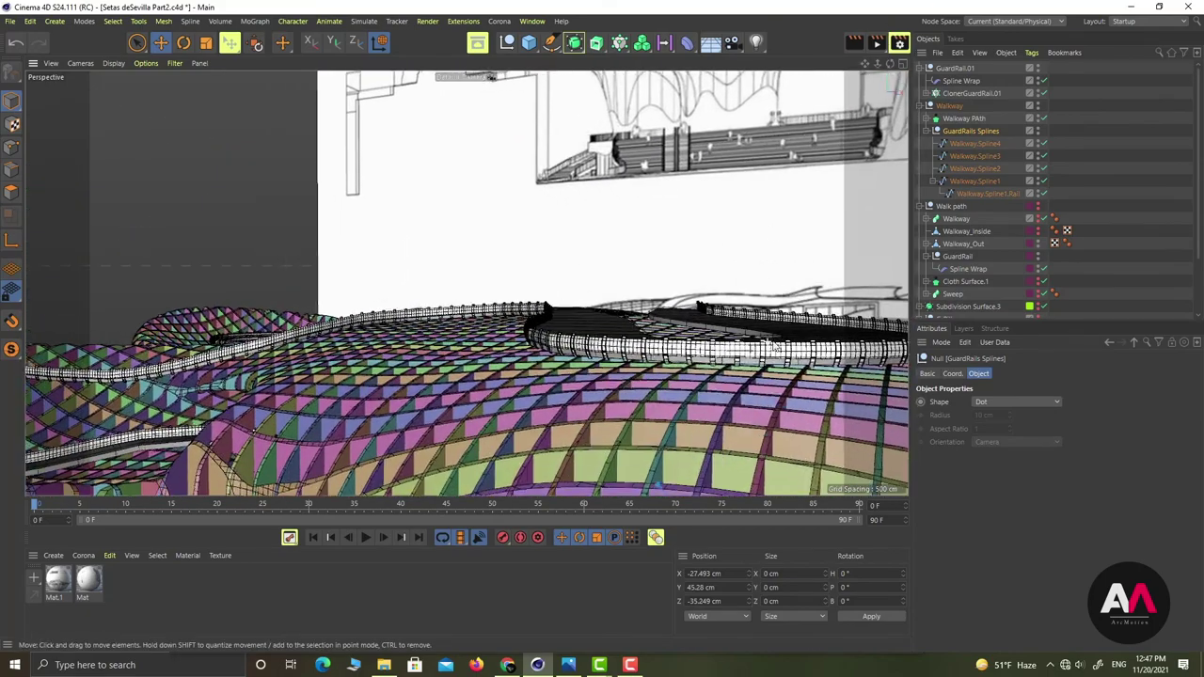
alt+drag(837, 310, 838, 313)
middle_click(837, 314)
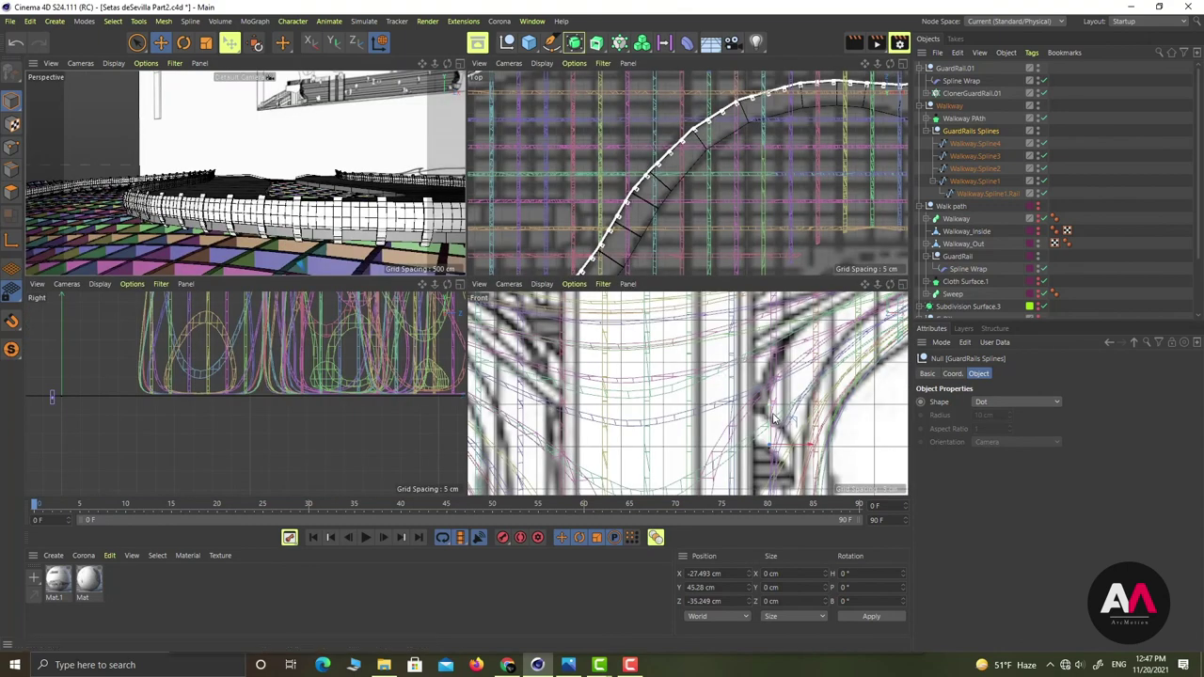
drag(778, 417, 773, 415)
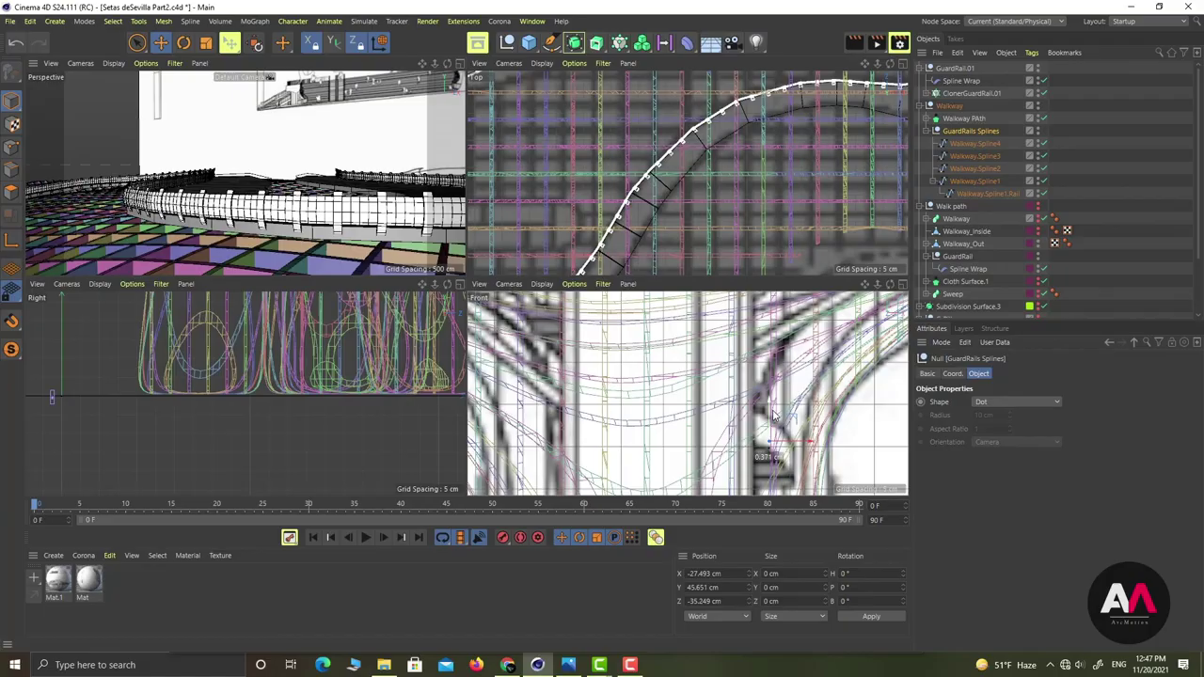
key(F1)
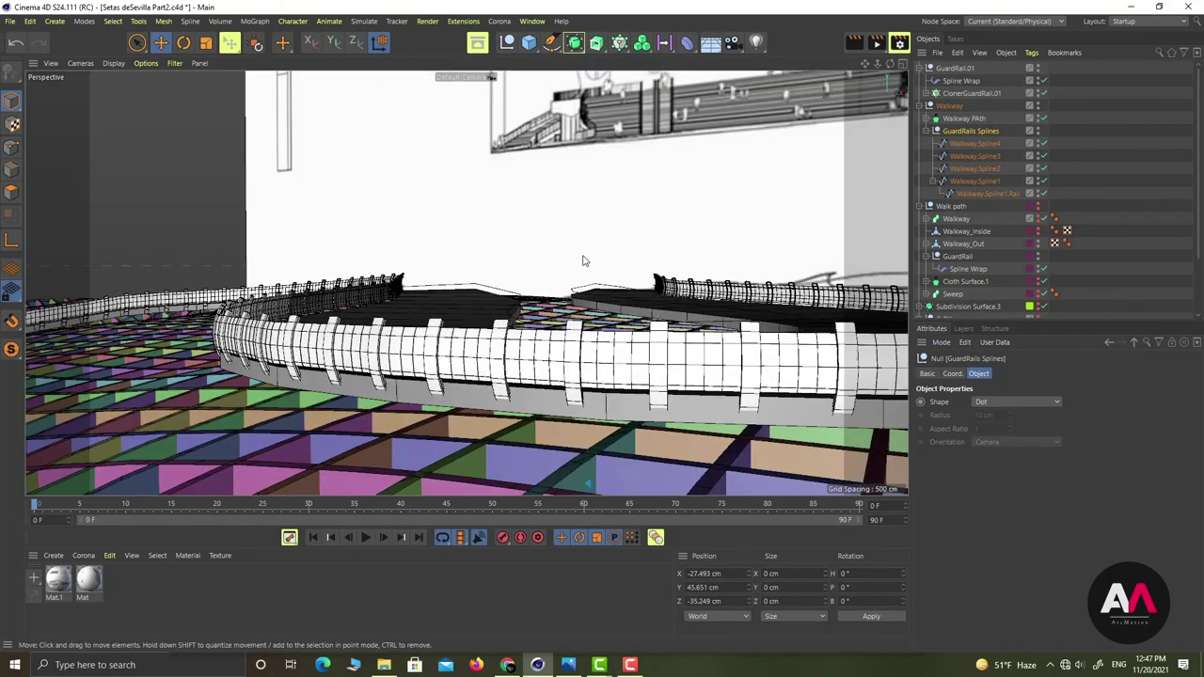
Inspect the raised first guardrail's height and fit along the walkway's curves and loops
scroll(583, 261, down, 5)
alt+drag(583, 261, 658, 331)
scroll(582, 291, up, 4)
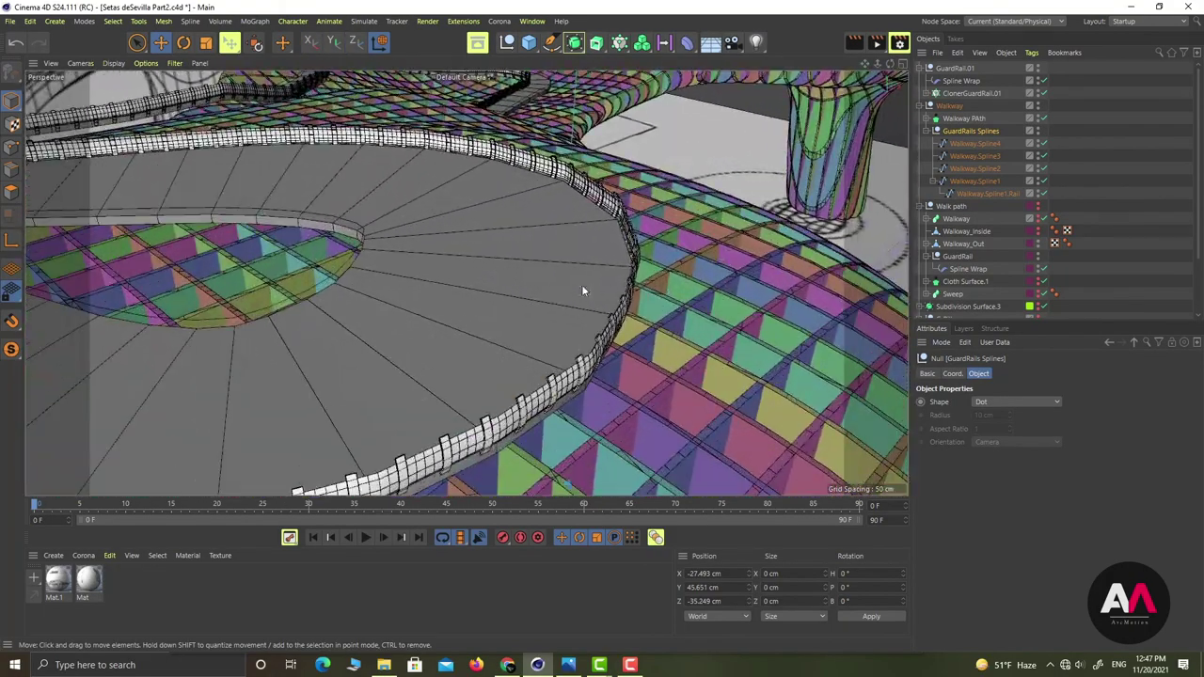
alt+drag(582, 291, 583, 263)
scroll(662, 237, up, 4)
alt+drag(608, 348, 495, 390)
alt+drag(528, 224, 448, 358)
alt+right_drag(449, 261, 383, 320)
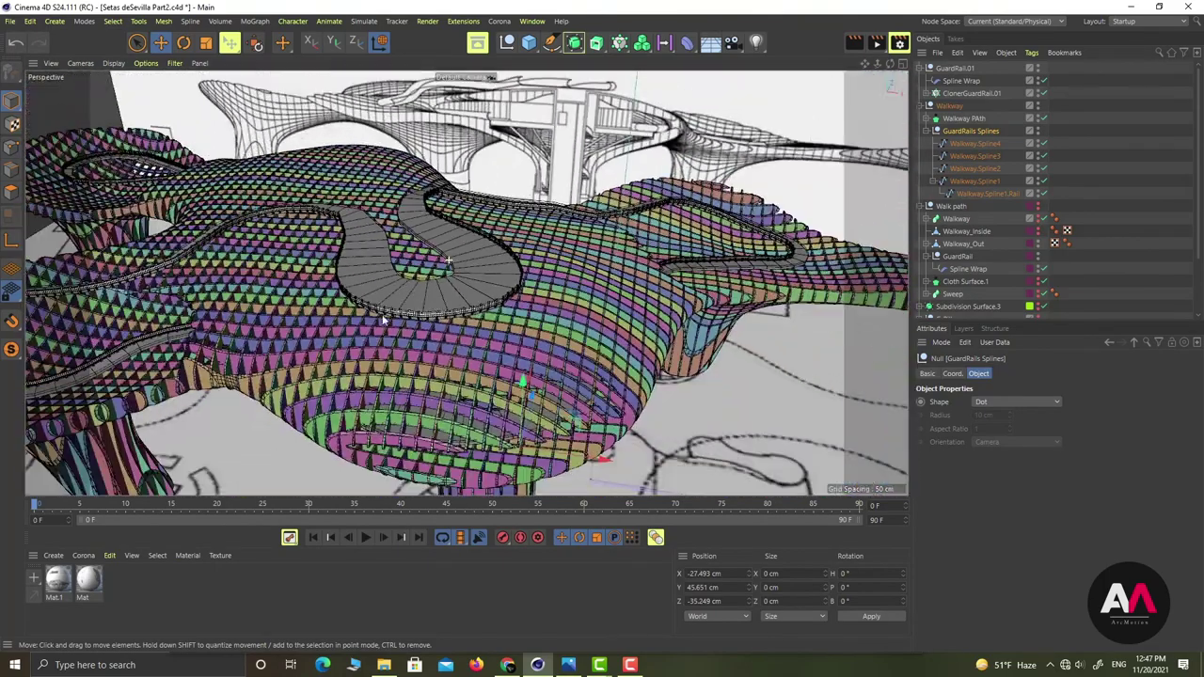
scroll(765, 249, up, 10)
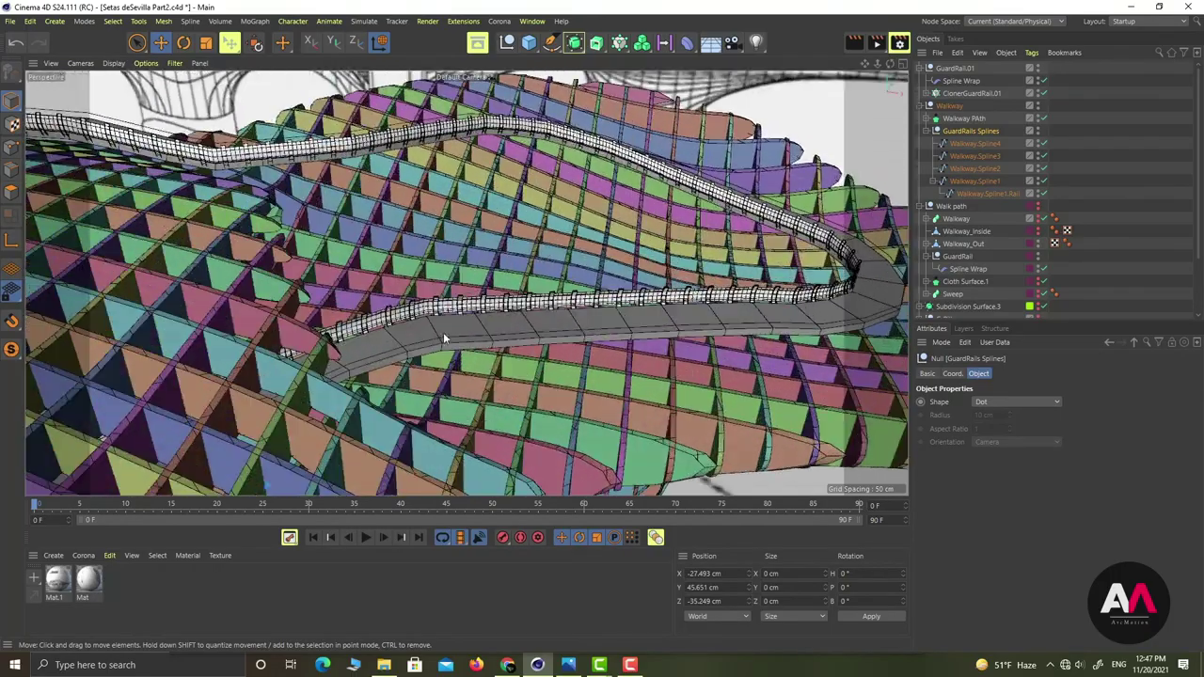
alt+drag(658, 404, 465, 282)
alt+right_drag(465, 282, 322, 390)
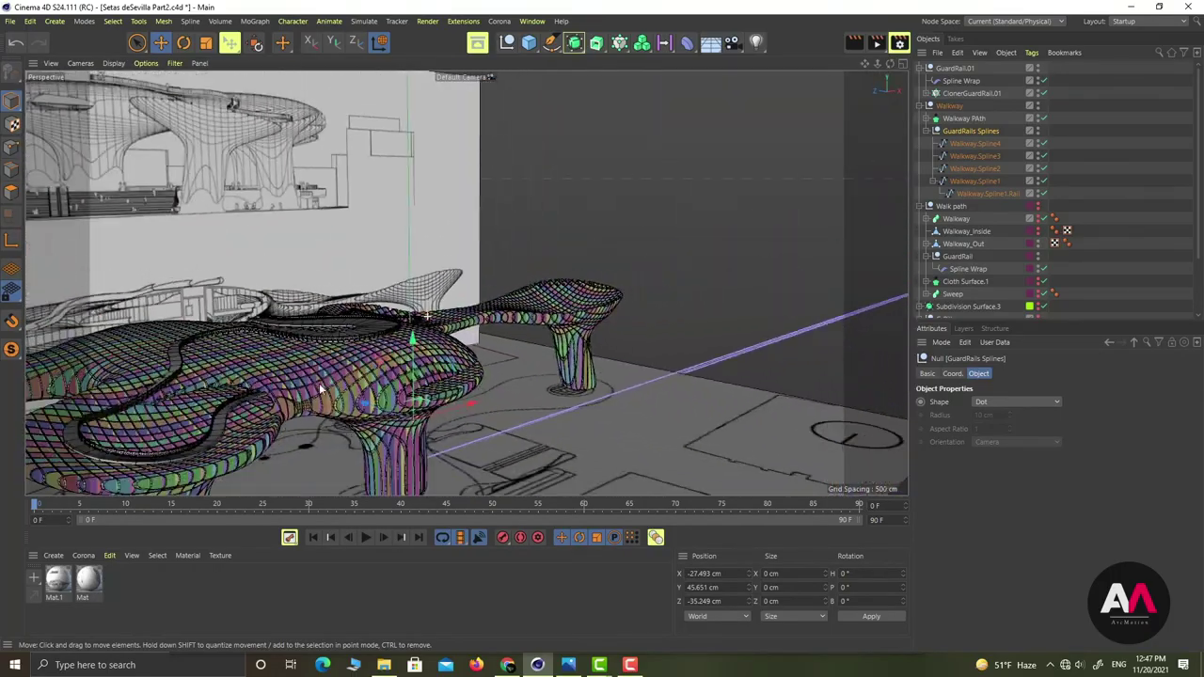
alt+drag(322, 389, 415, 400)
alt+right_drag(369, 387, 419, 434)
alt+drag(419, 434, 465, 283)
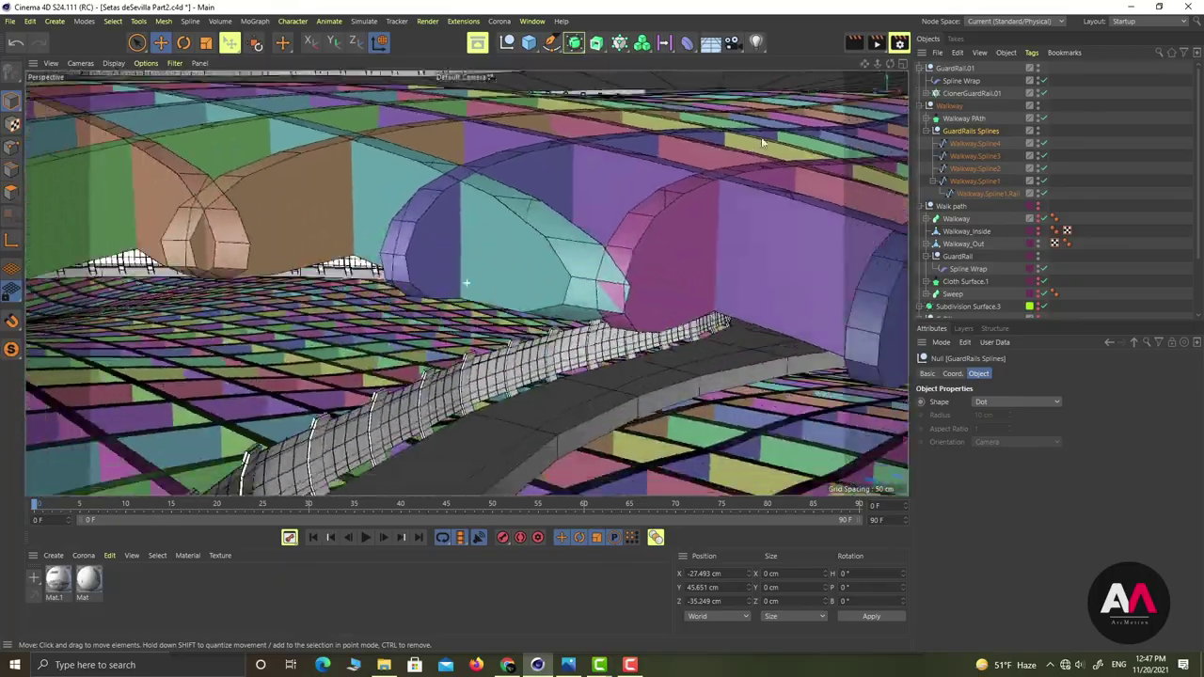
alt+right_drag(466, 283, 737, 208)
alt+drag(736, 208, 281, 267)
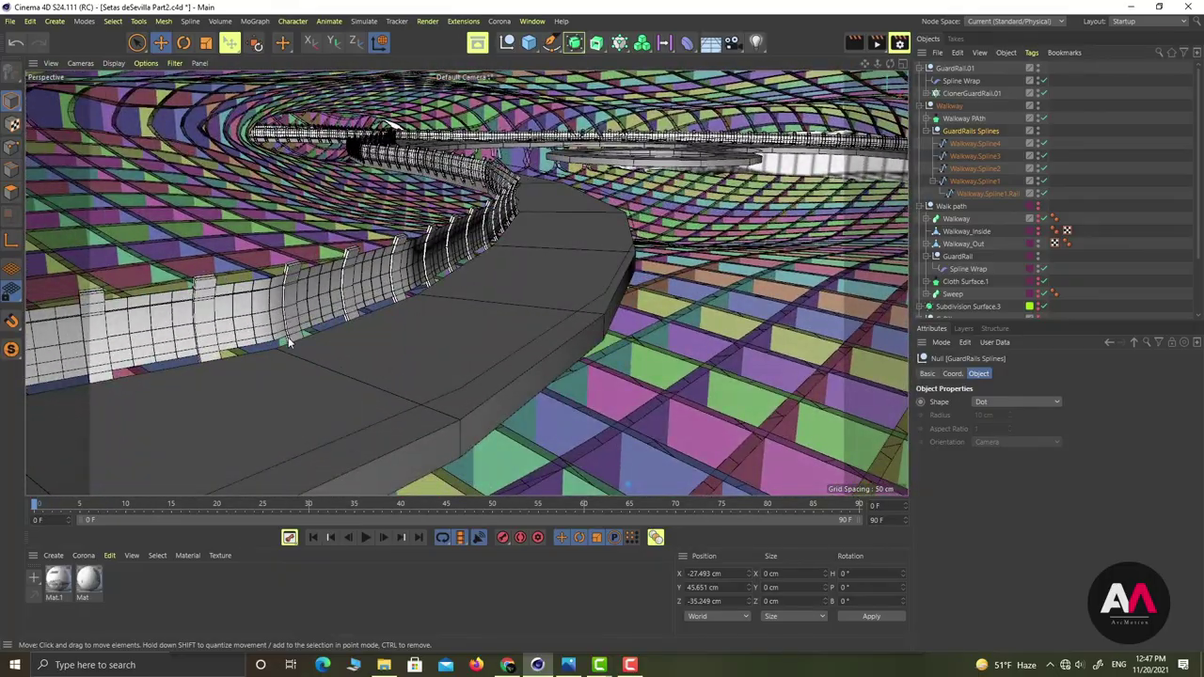
mouse_move(622, 309)
alt+right_down()
mouse_move(504, 301)
mouse_move(623, 327)
alt+right_up()
alt+right_drag(625, 269, 331, 391)
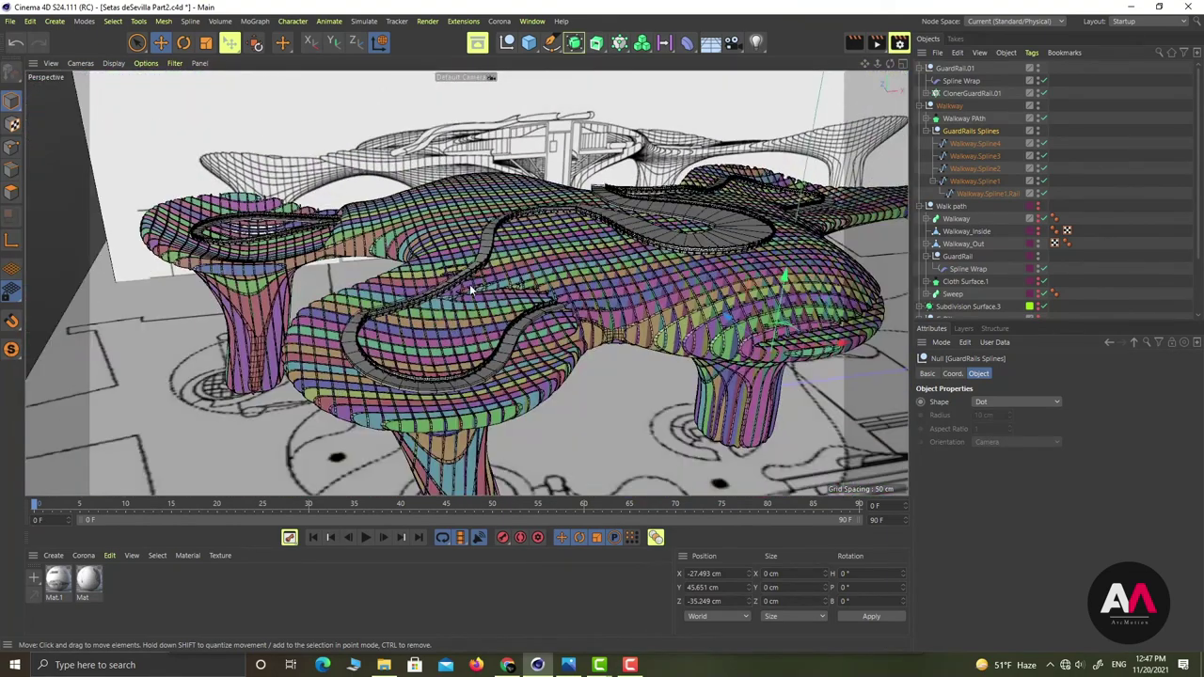
Duplicate the GuardRail.01 null with its contents and rename the copy GuardRail.02
click(920, 68)
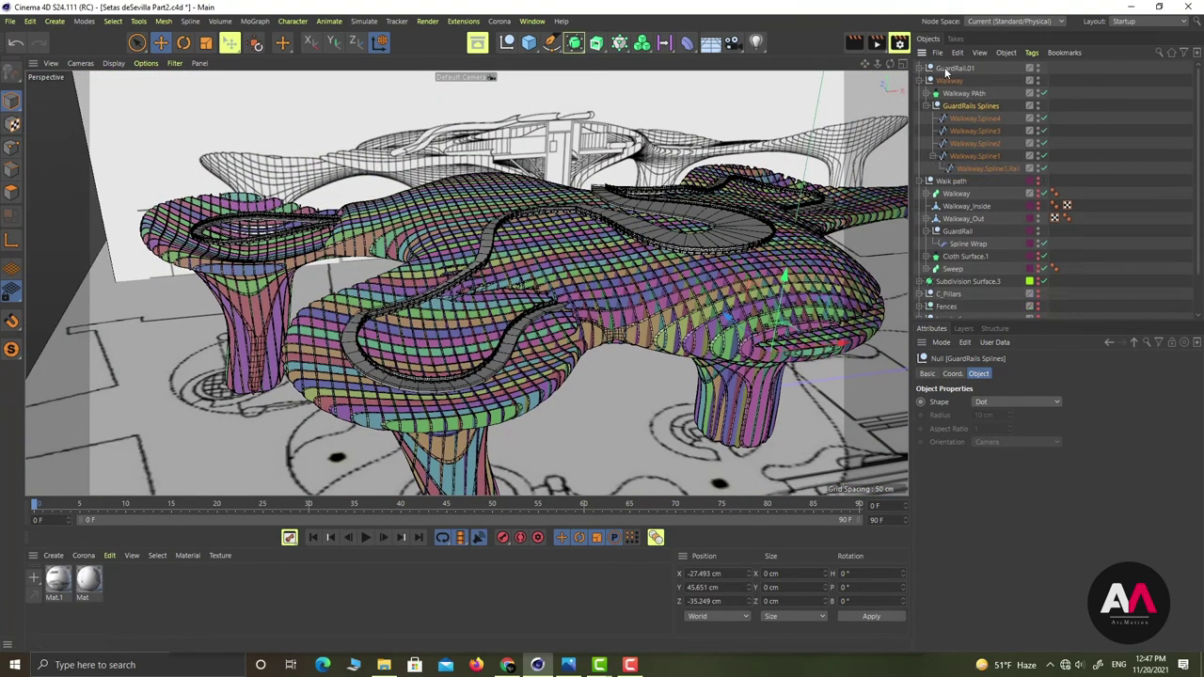
click(953, 67)
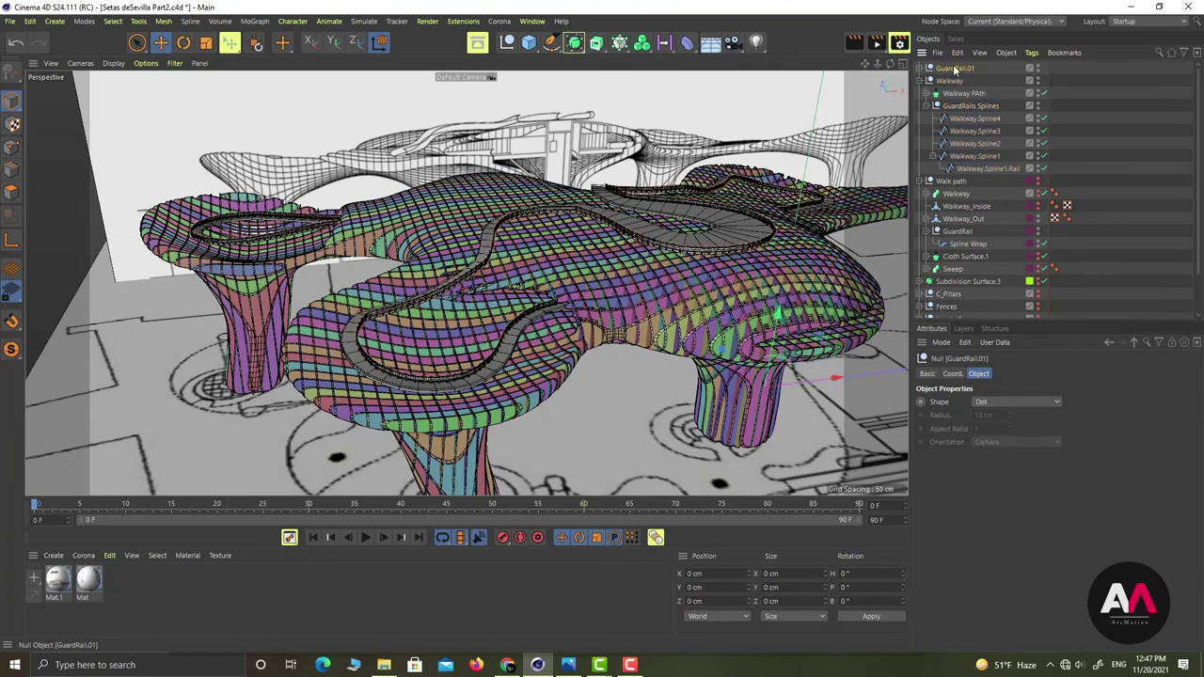
ctrl+drag(954, 66, 956, 64)
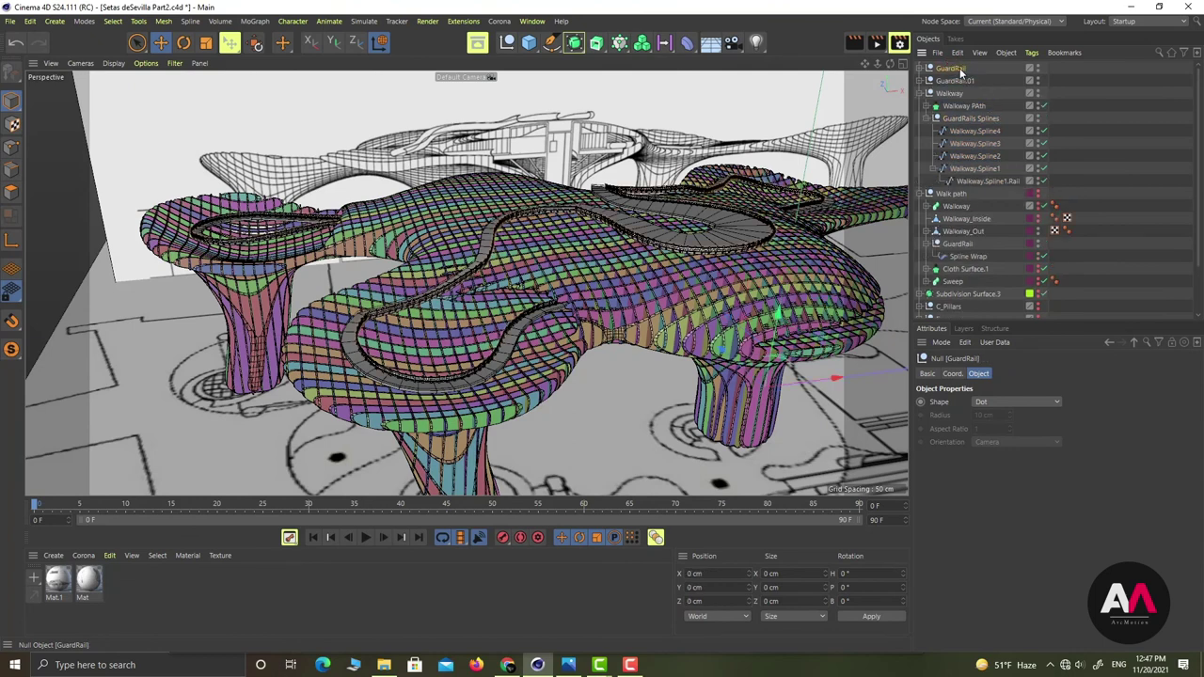
double_click(959, 71)
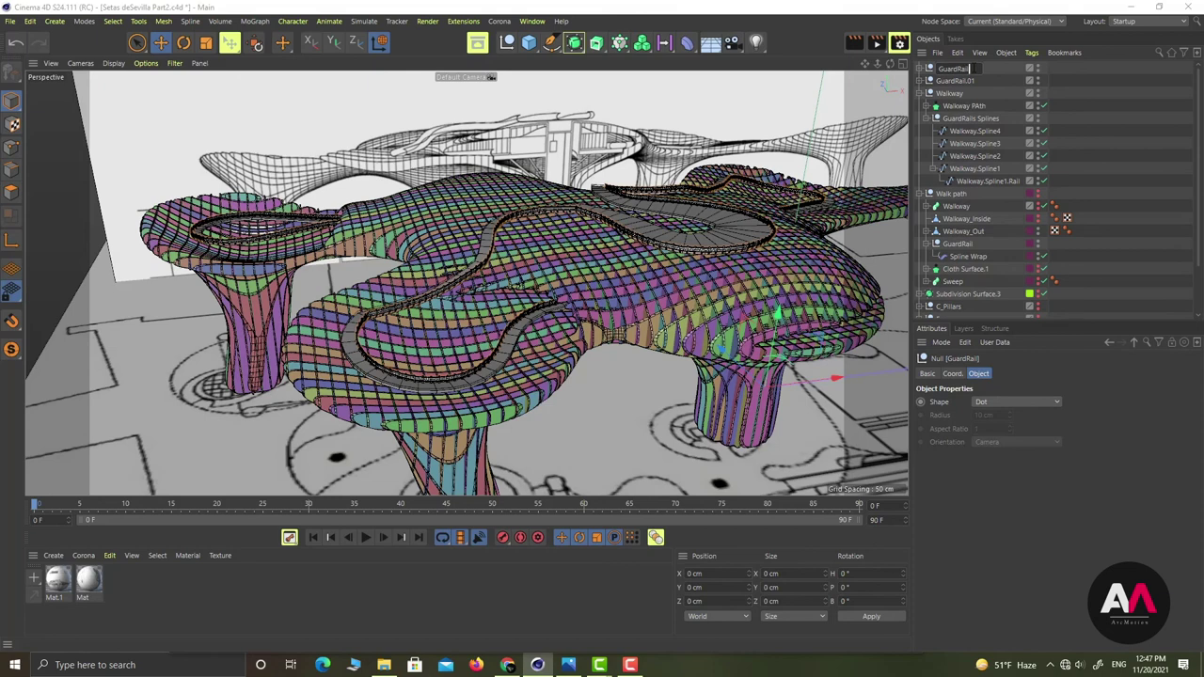
text(GuardRail.02)
key(Return)
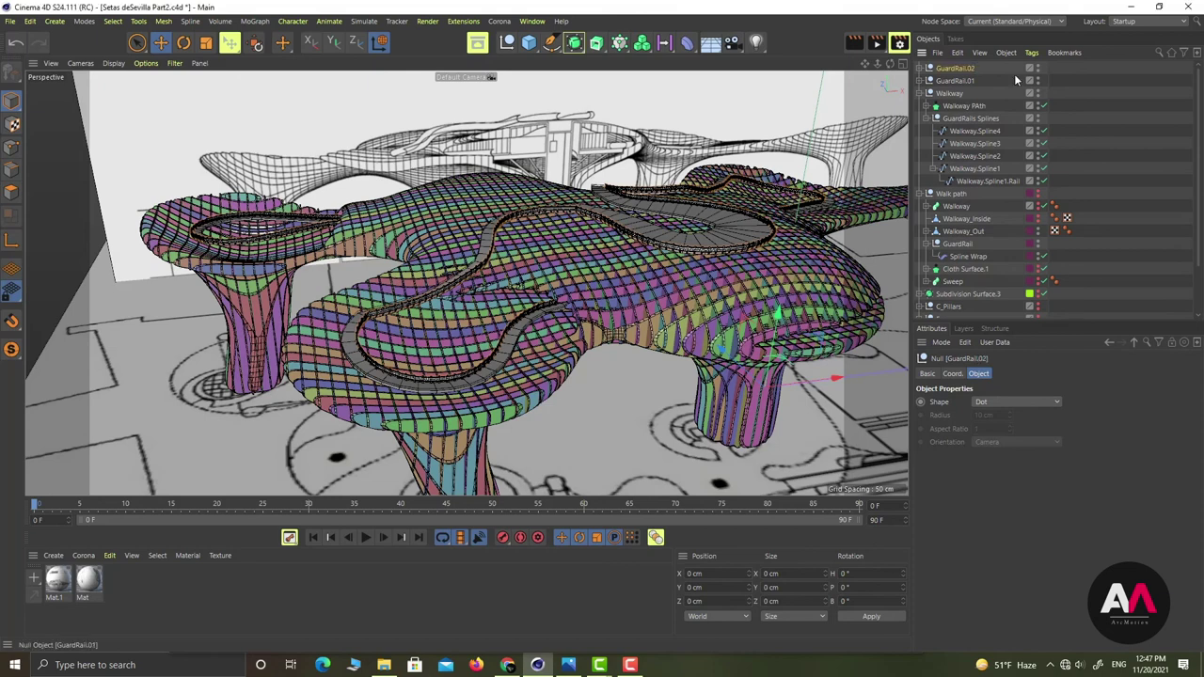
Duplicate Walkway.Spline2 as its own child and rename the copy Walkway.SplineRail
click(922, 69)
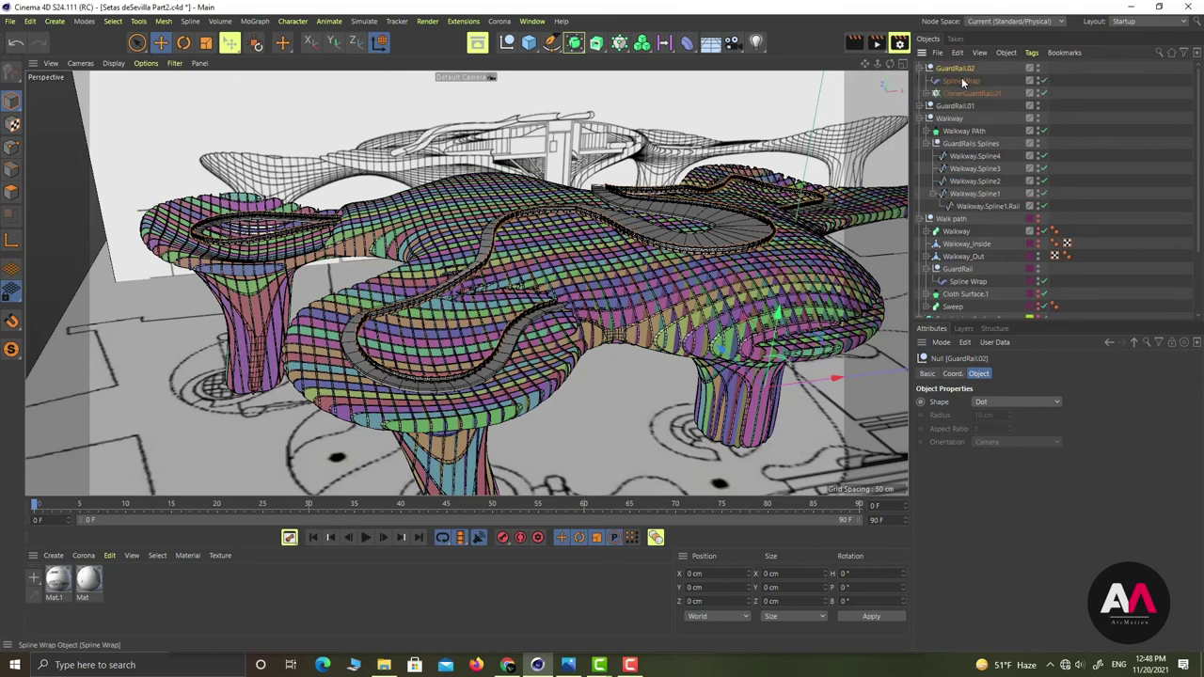
click(960, 81)
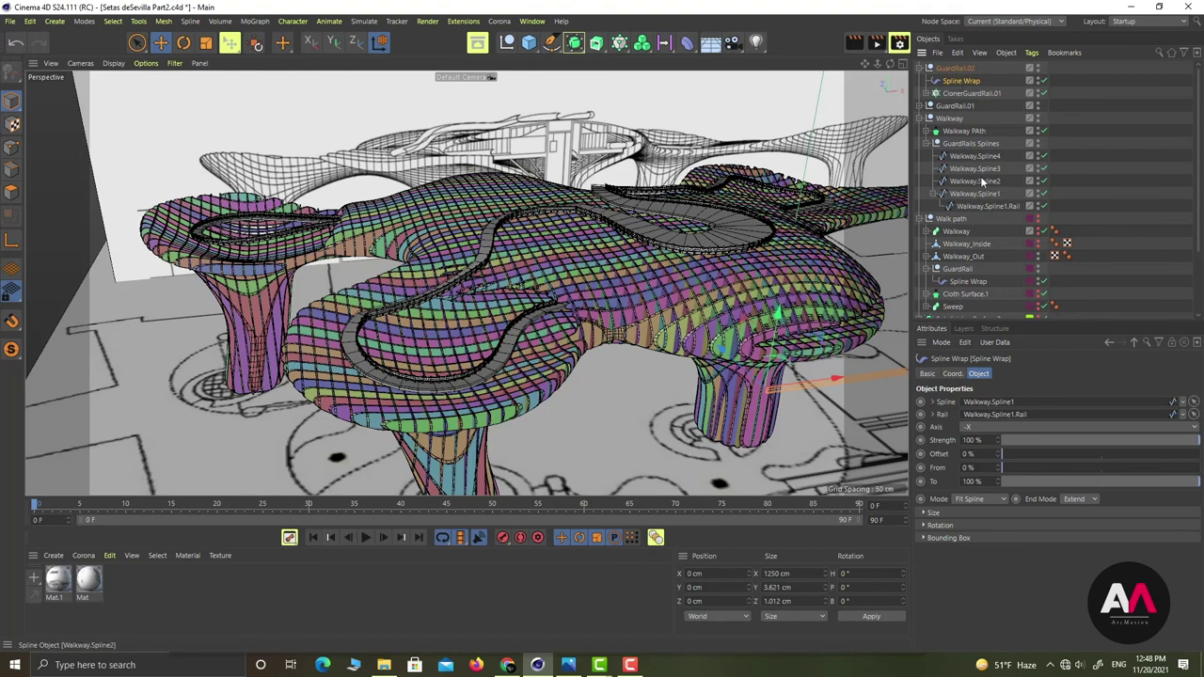
click(934, 193)
click(975, 181)
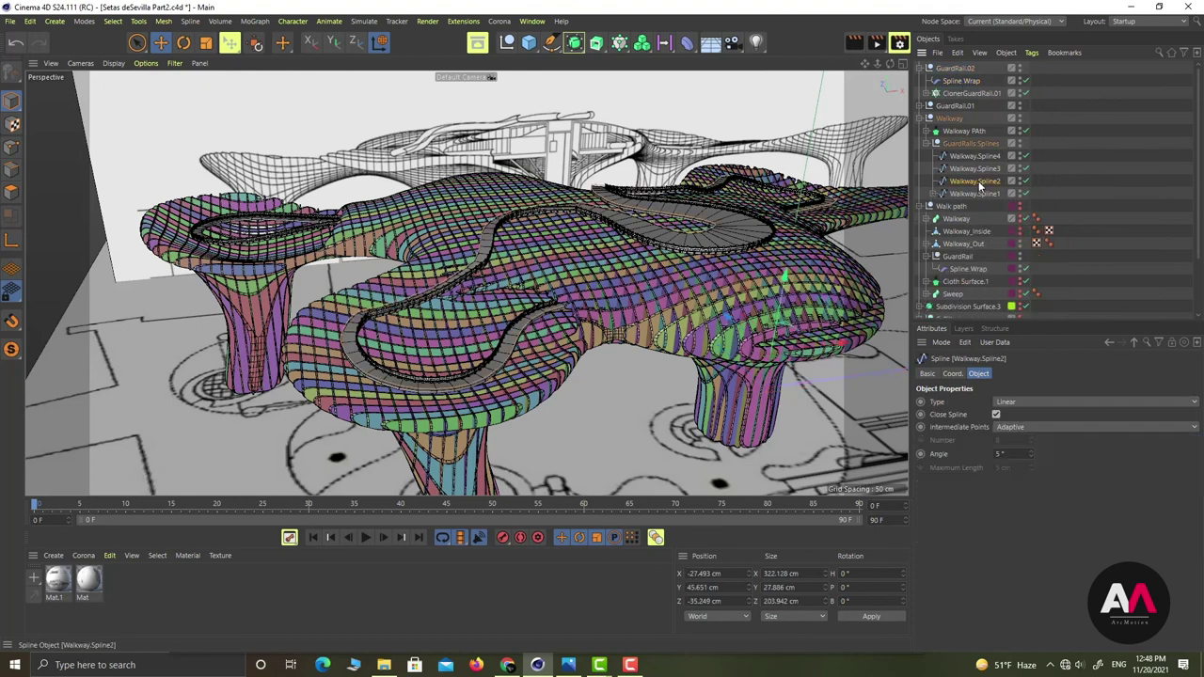
ctrl+drag(978, 188, 986, 181)
double_click(999, 194)
key(Right)
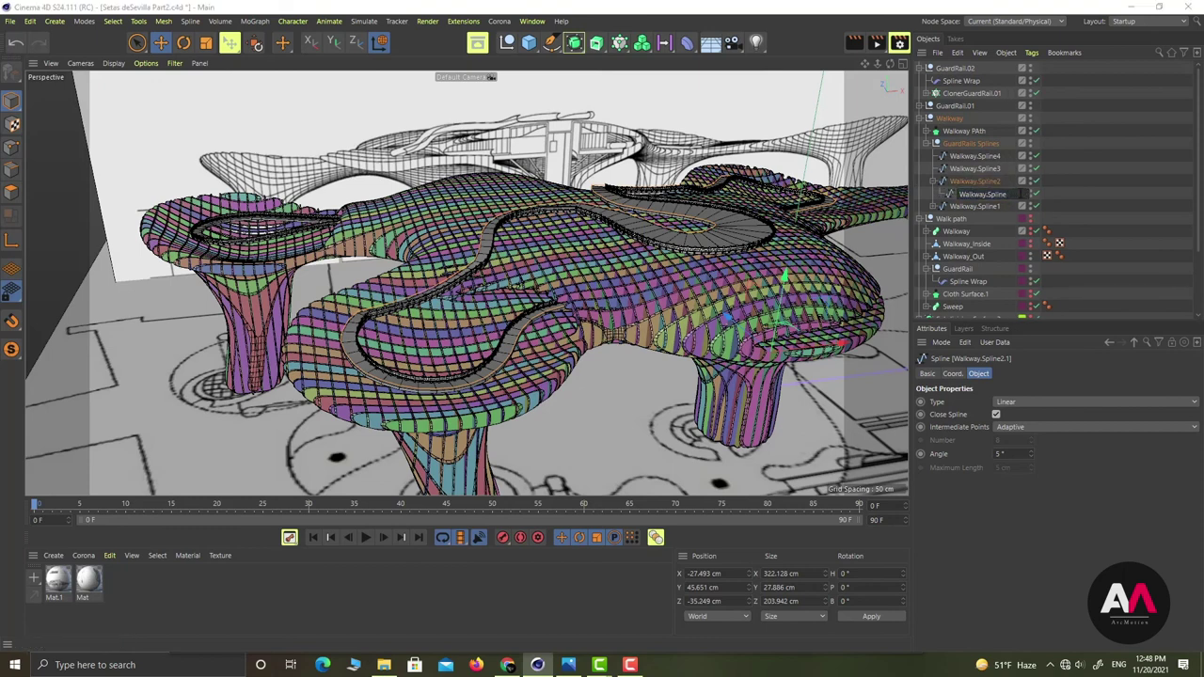
text(Rail)
key(Return)
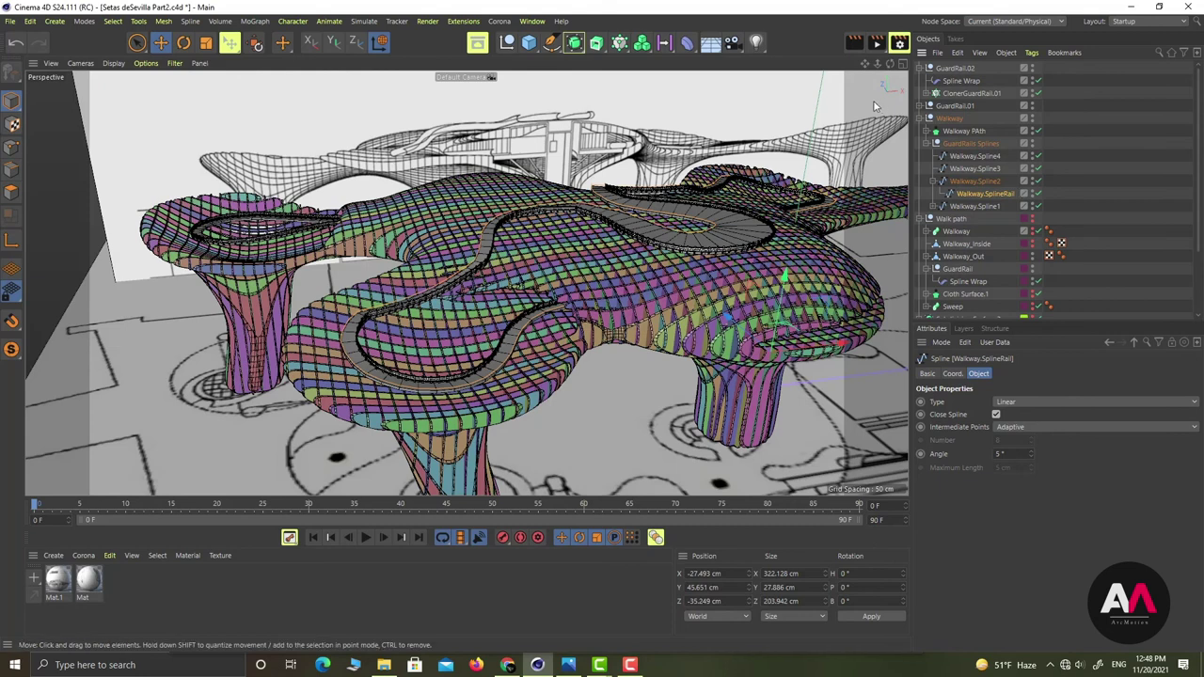
Raise Walkway.SplineRail to Y 47.596 cm and assign Walkway.Spline2 as spline and Walkway.SplineRail as rail in GuardRail.02's Spline Wrap
drag(782, 294, 782, 273)
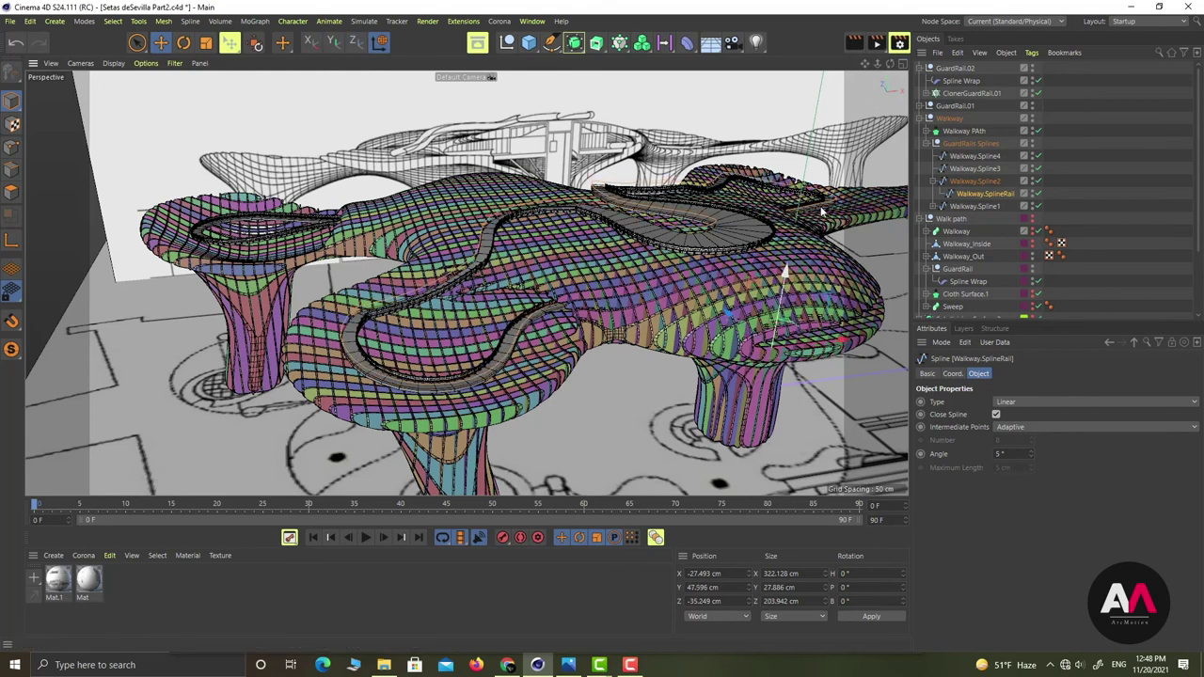
click(958, 82)
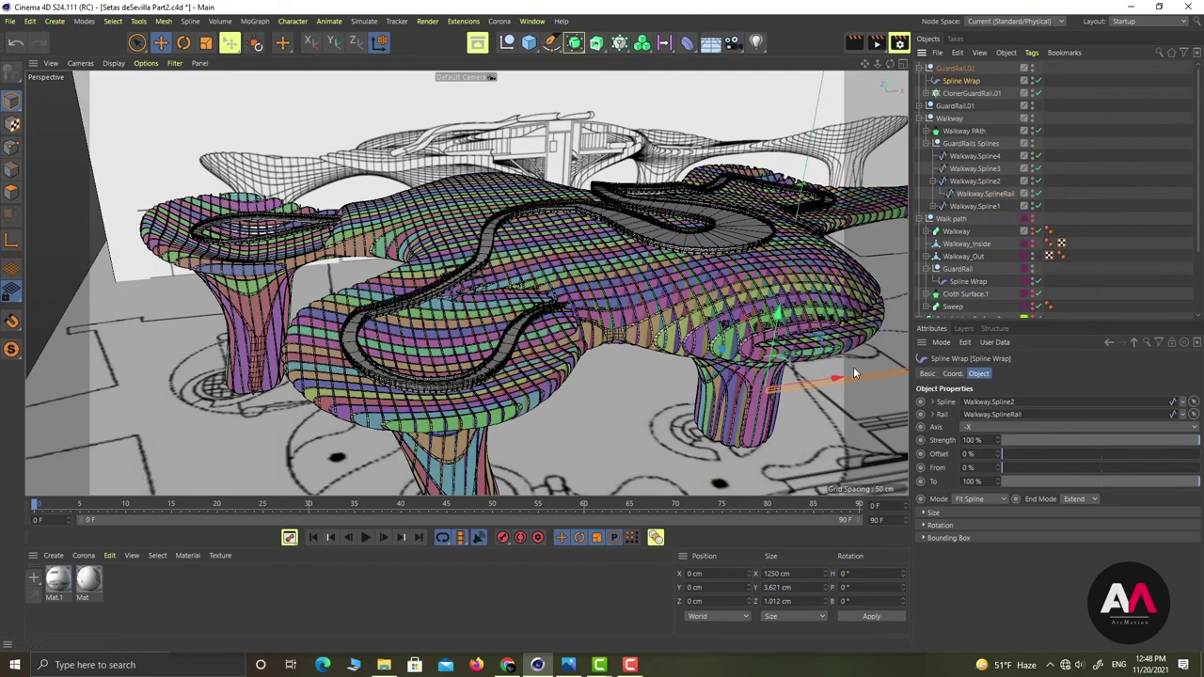
Inspect the guardrails on both edges of the walkway, checking their orientation and placement over the whole structure
scroll(714, 232, up, 10)
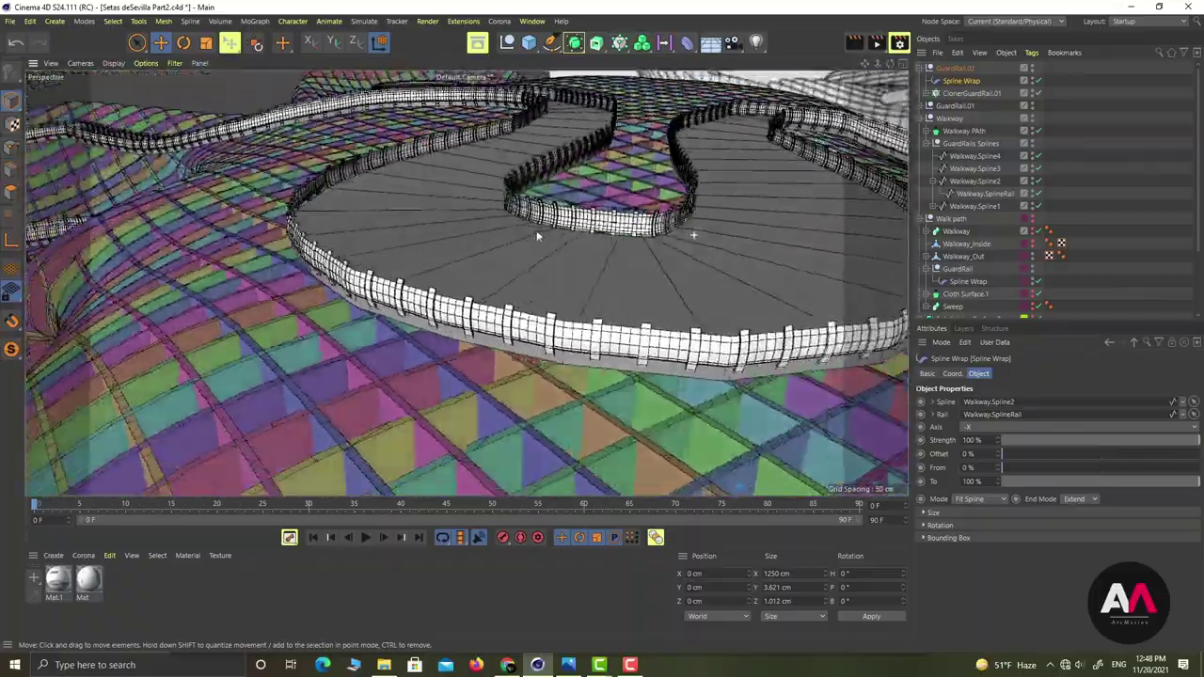
alt+drag(538, 236, 611, 314)
scroll(814, 246, down, 4)
mouse_move(192, 263)
alt+mouse_down()
mouse_move(202, 273)
mouse_move(215, 256)
alt+mouse_up()
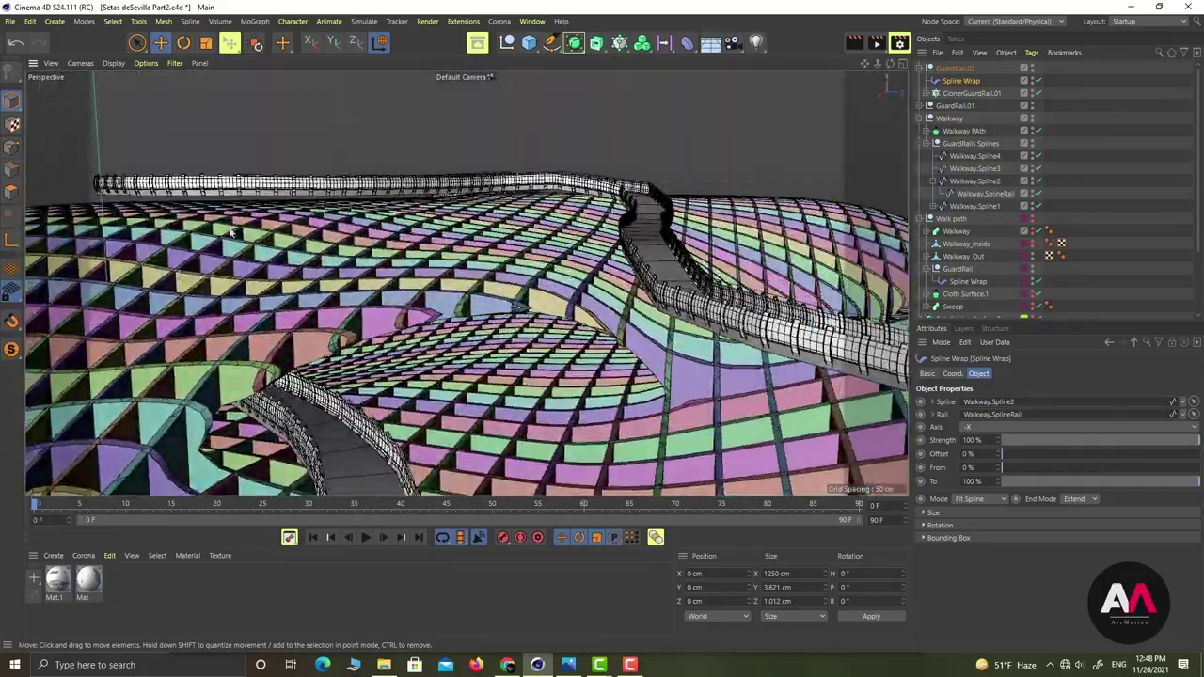
alt+right_drag(234, 222, 193, 273)
alt+drag(221, 390, 367, 261)
alt+drag(671, 246, 466, 235)
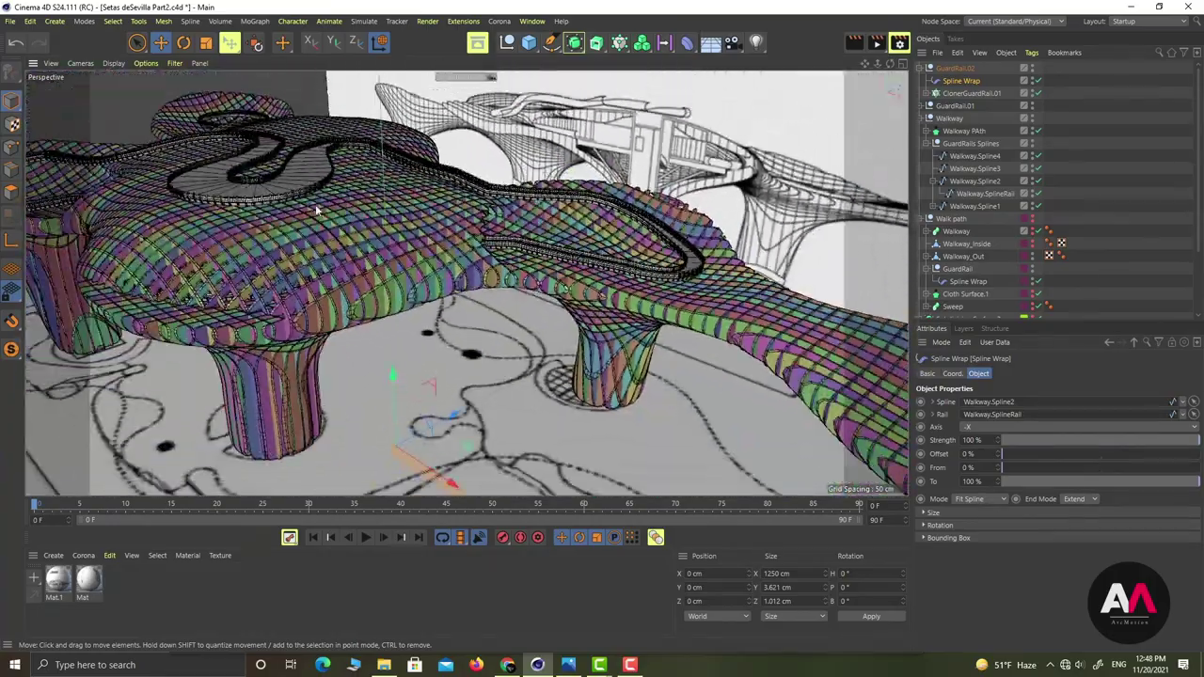
alt+drag(317, 209, 502, 310)
alt+right_drag(423, 215, 513, 226)
alt+drag(470, 226, 575, 297)
alt+drag(719, 373, 733, 395)
alt+right_drag(718, 374, 837, 395)
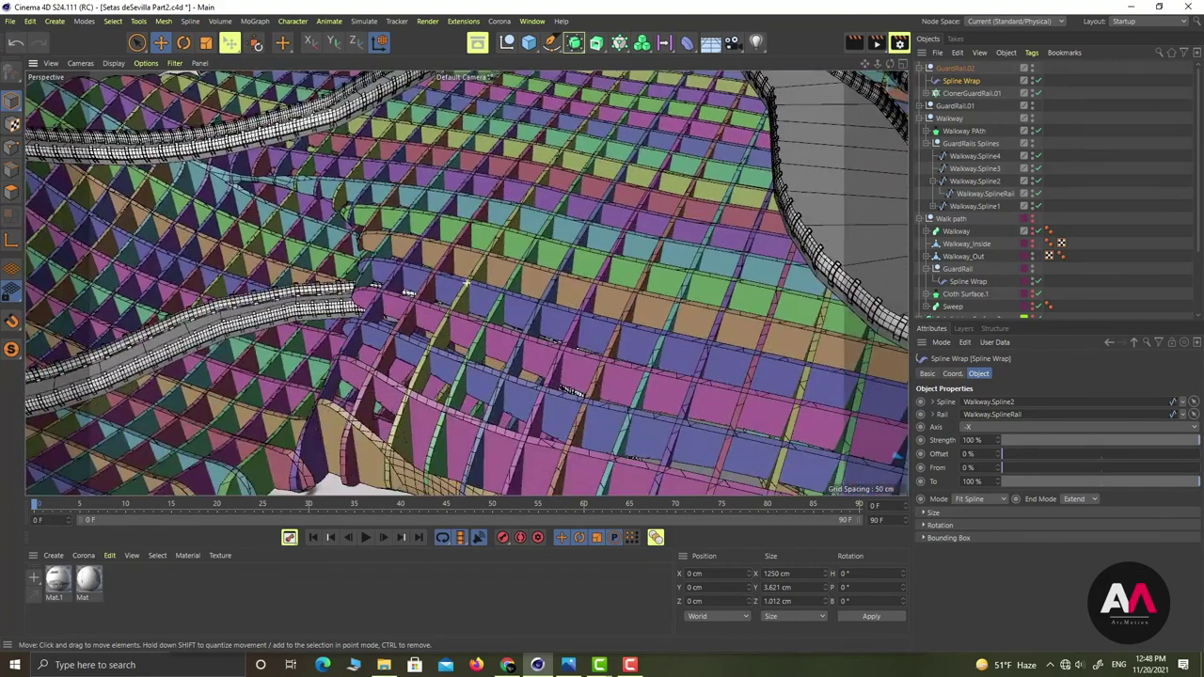
alt+drag(695, 402, 435, 225)
alt+right_drag(671, 307, 863, 204)
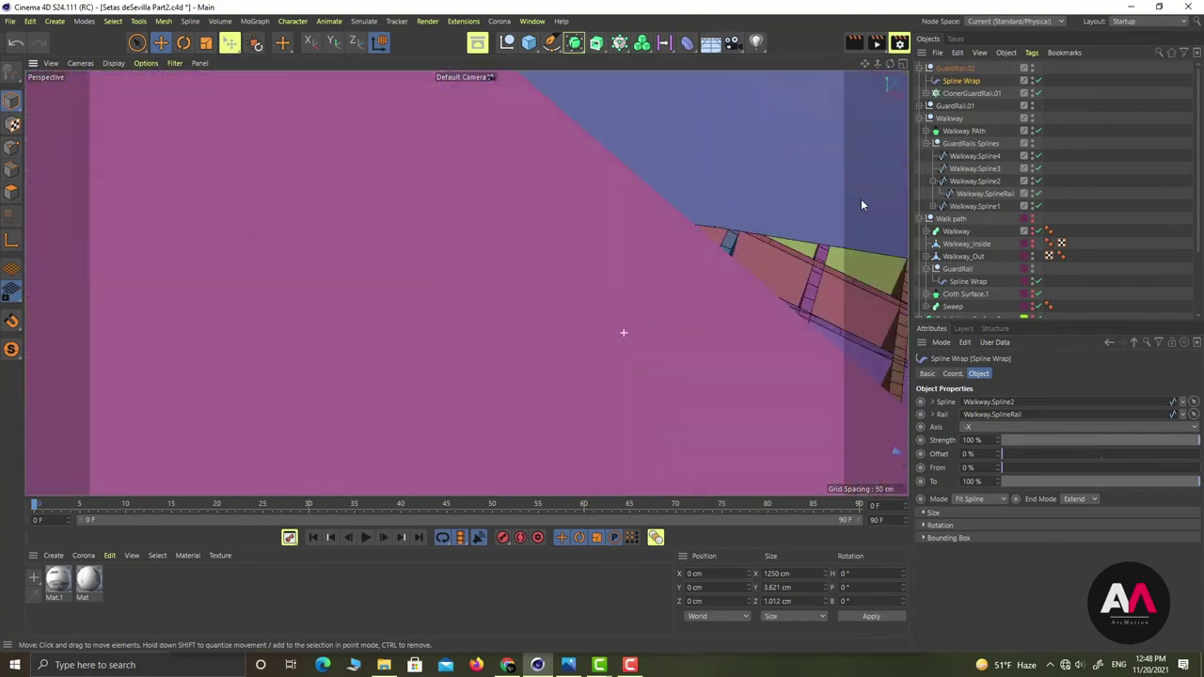
alt+drag(862, 204, 136, 449)
alt+right_drag(137, 450, 698, 279)
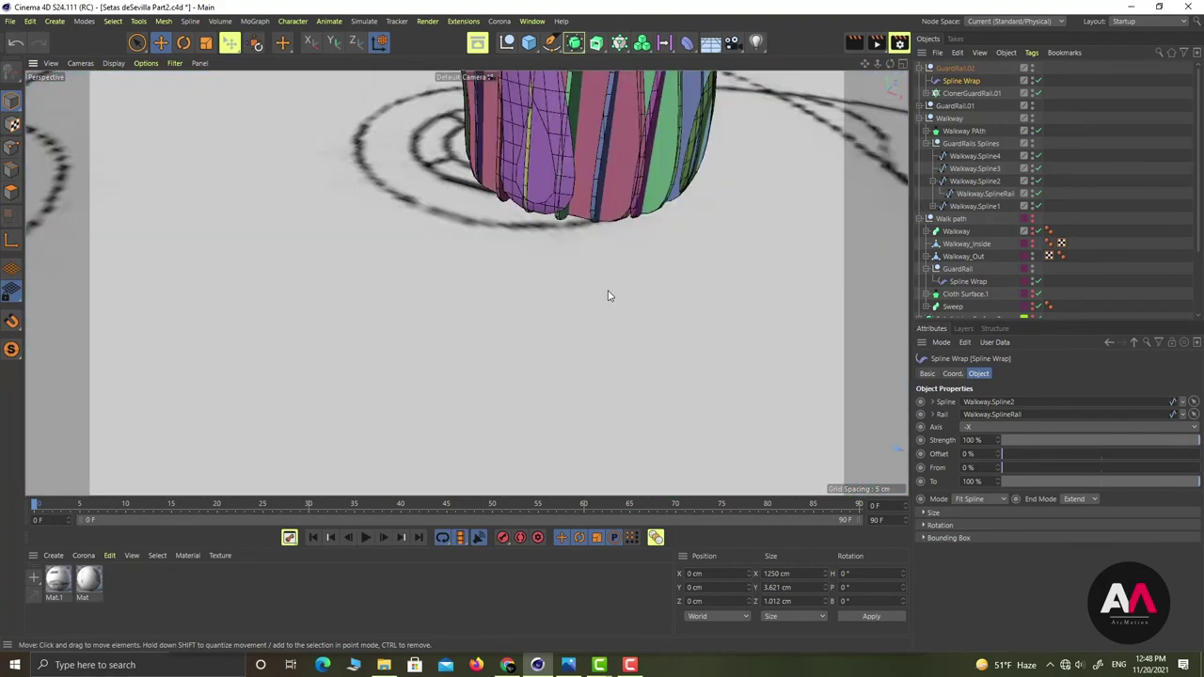
alt+right_drag(609, 296, 515, 363)
alt+right_drag(648, 316, 781, 292)
alt+drag(781, 291, 551, 382)
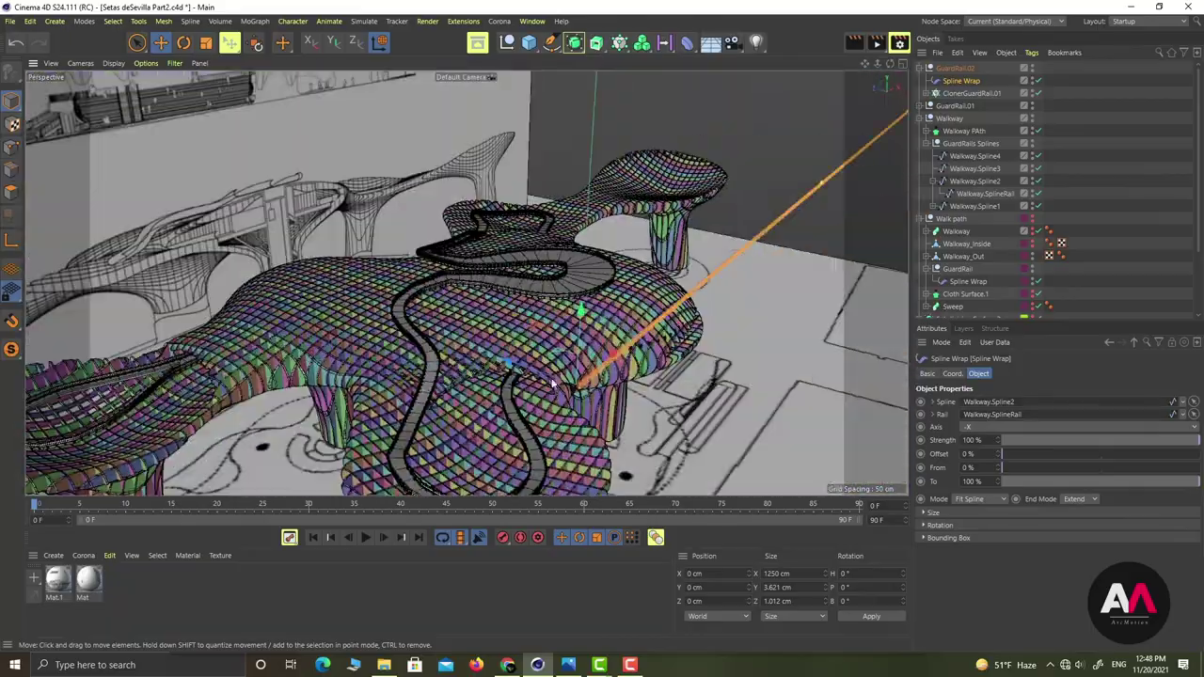
alt+right_drag(442, 393, 550, 315)
alt+drag(549, 315, 493, 273)
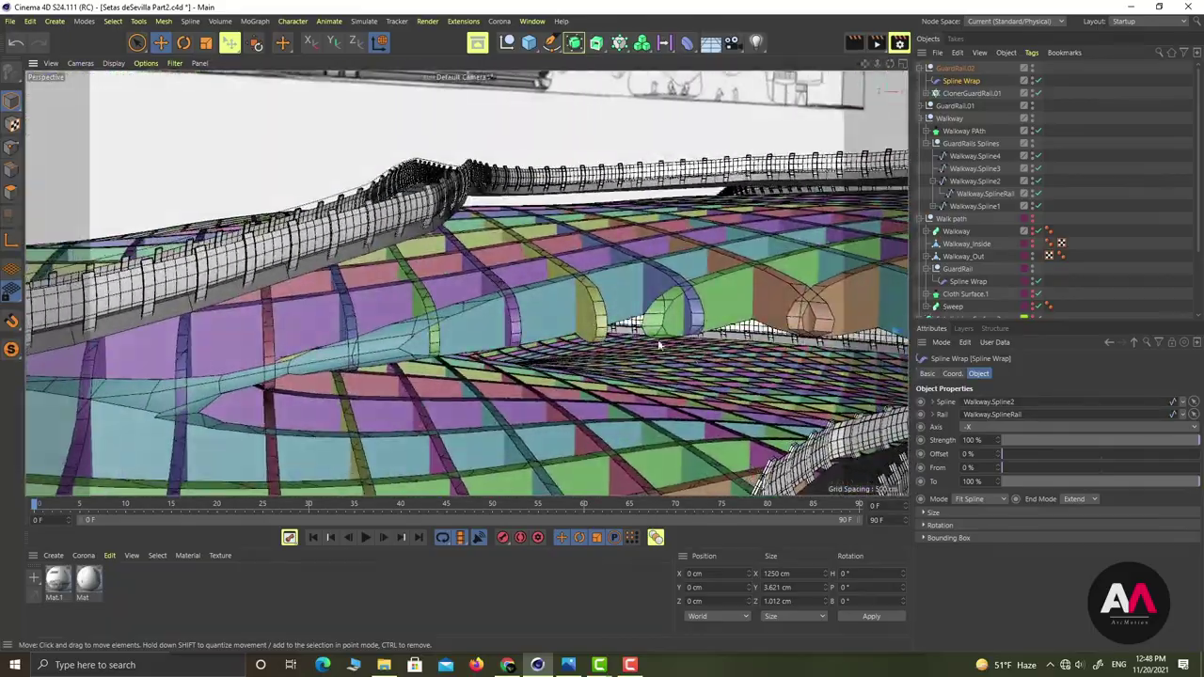
Rename the rail spline nested under Walkway.Spline2 as Walkway.SplineRail2
alt+right_drag(659, 345, 738, 324)
alt+drag(738, 324, 602, 341)
alt+right_drag(395, 367, 526, 325)
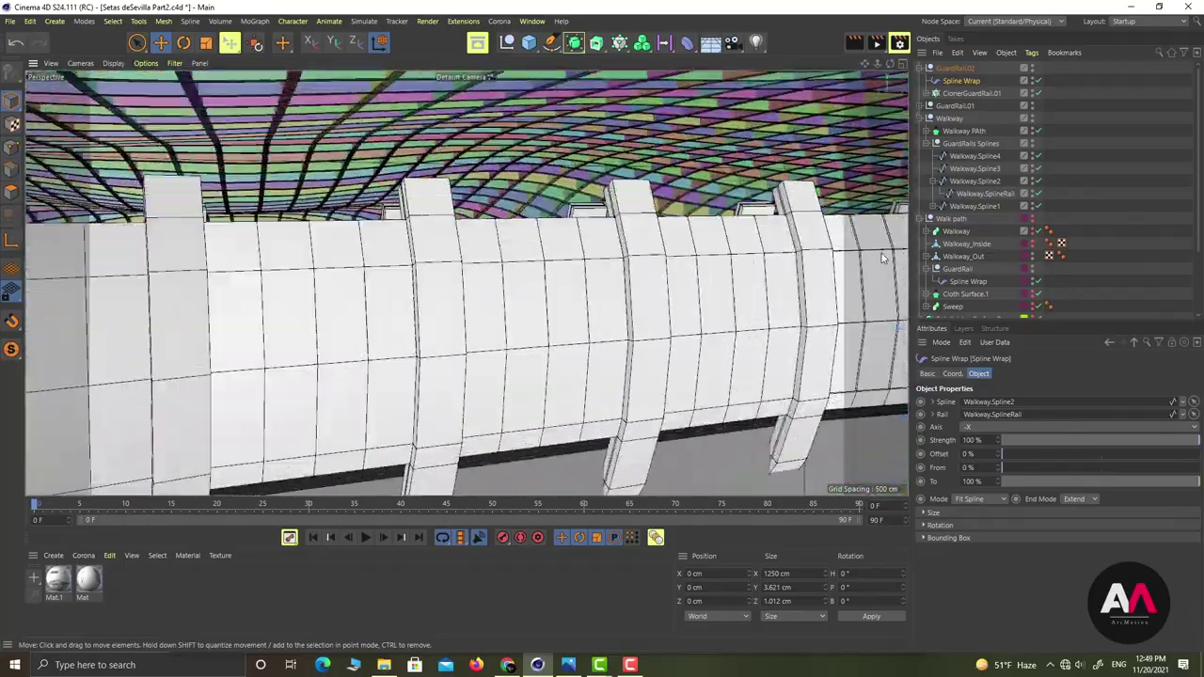
alt+drag(527, 325, 378, 392)
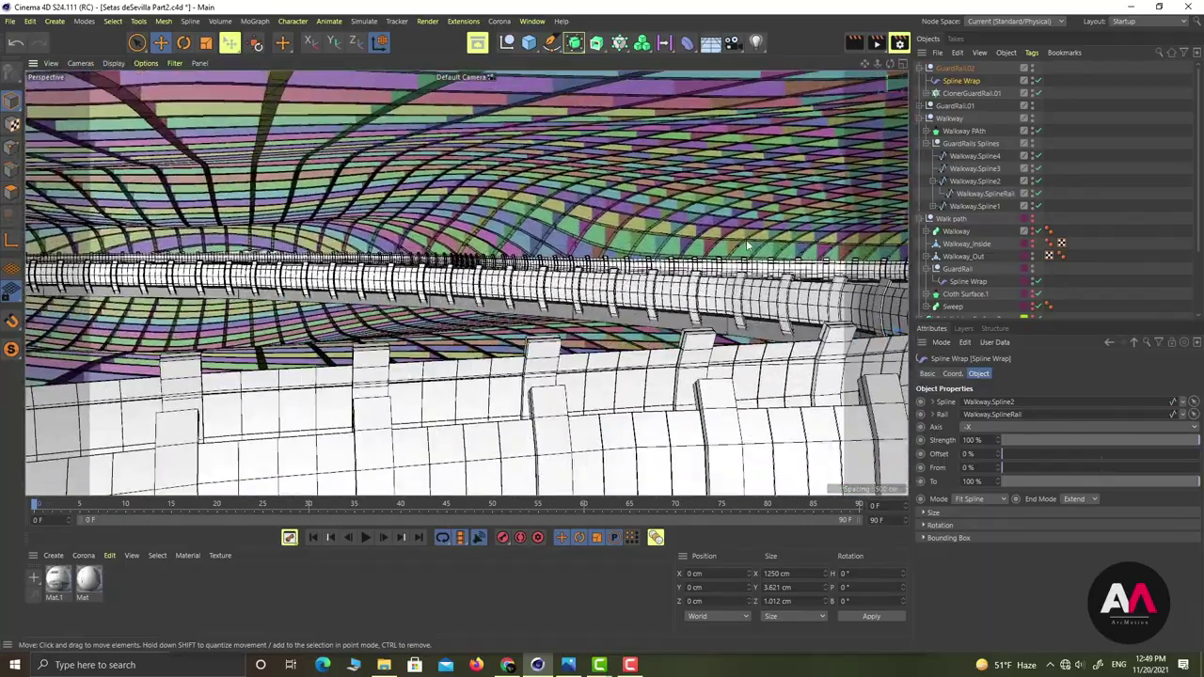
alt+drag(747, 246, 608, 252)
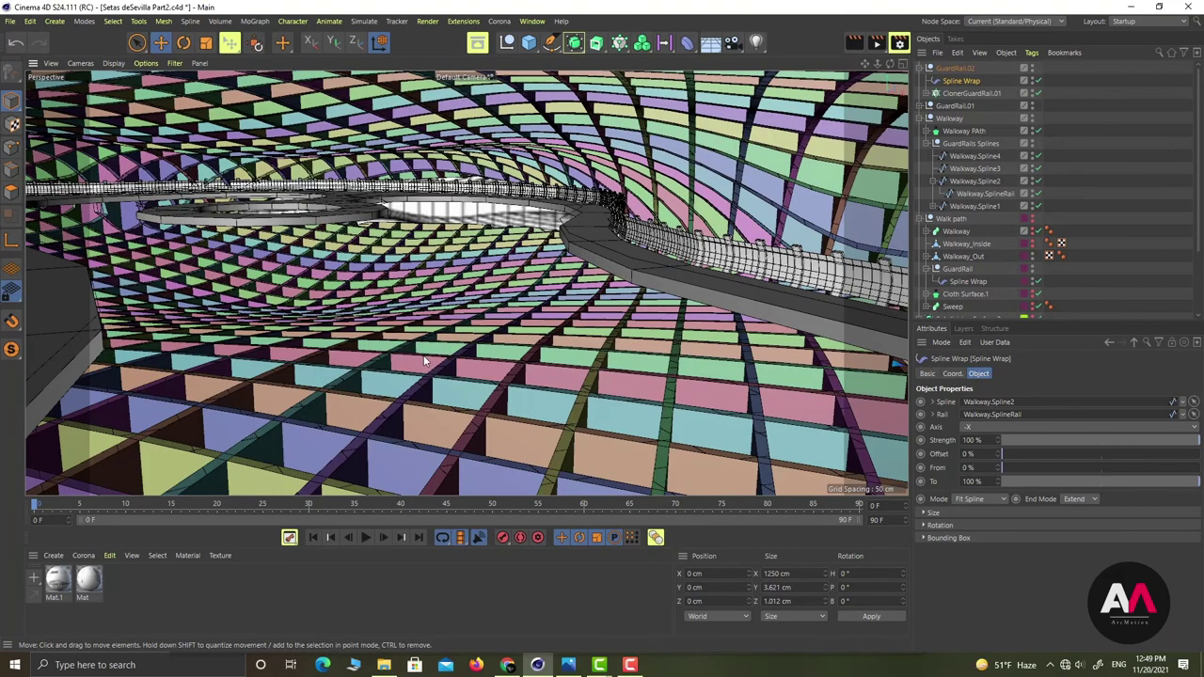
alt+drag(423, 356, 699, 222)
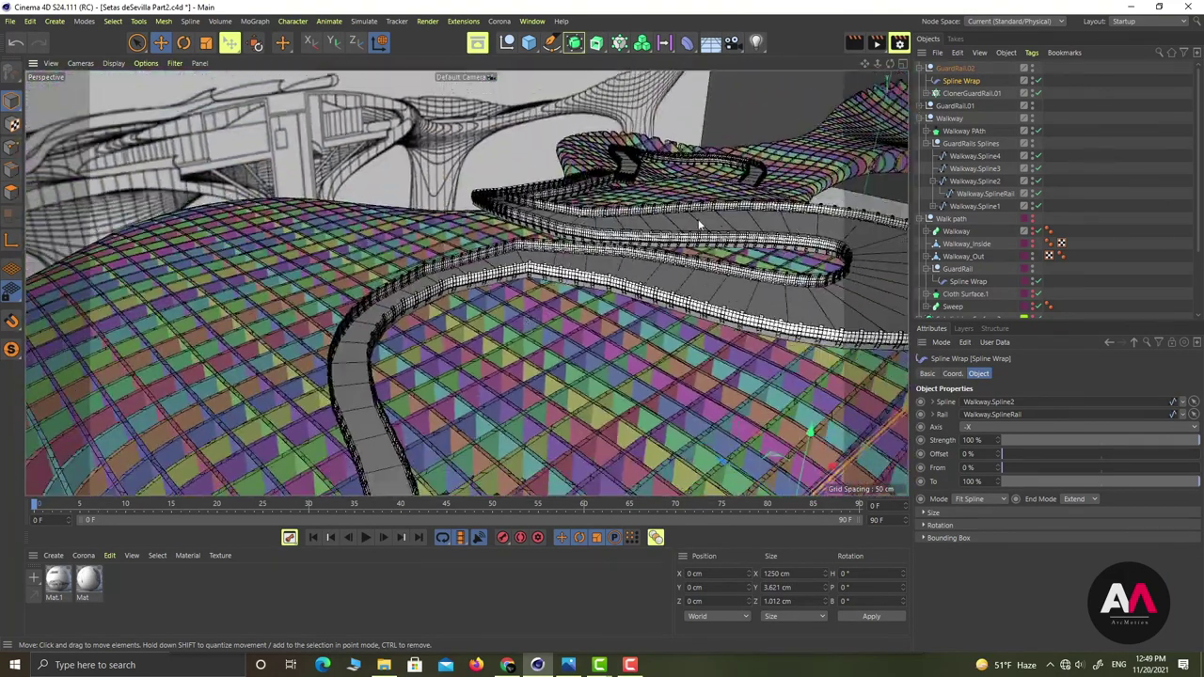
click(920, 67)
double_click(996, 168)
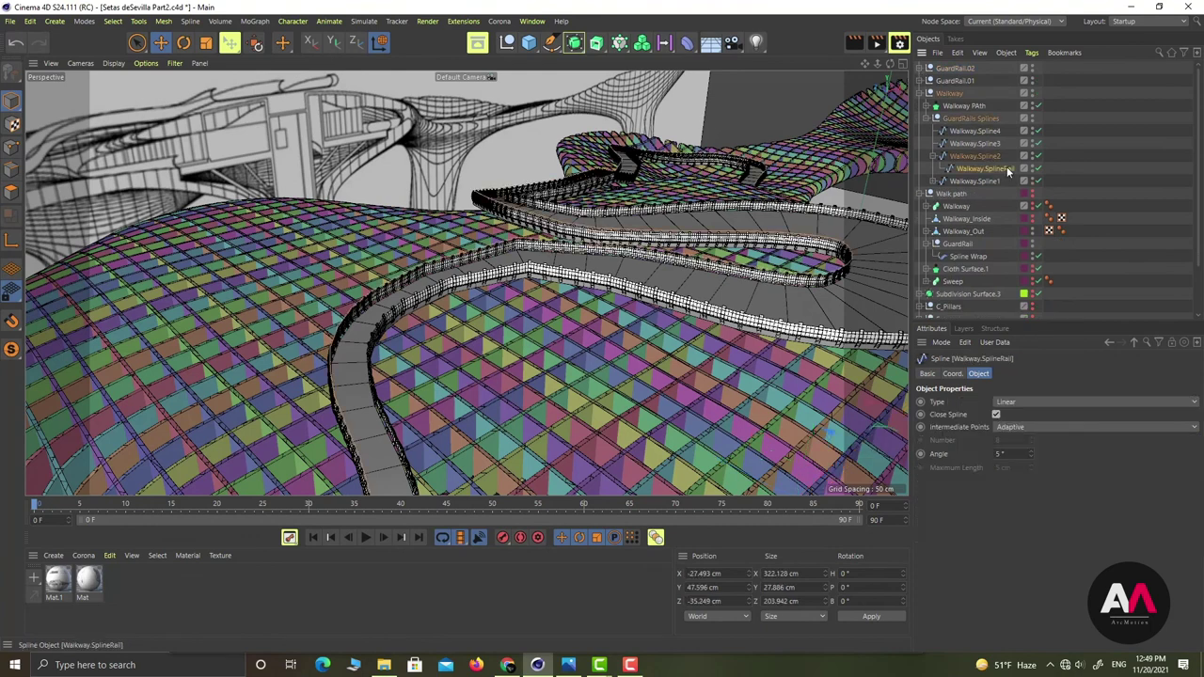
text(2)
key(Return)
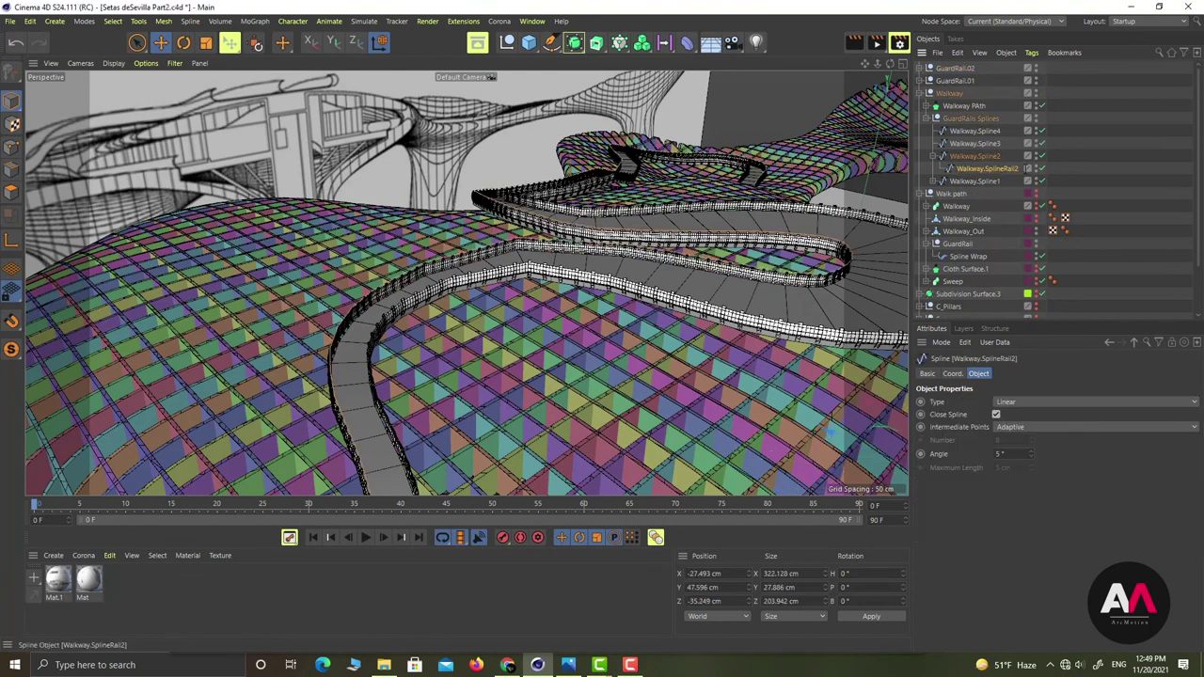
Duplicate Walkway.Spline3 as its own child and rename the copy Walkway.Spline3 Rail
click(967, 145)
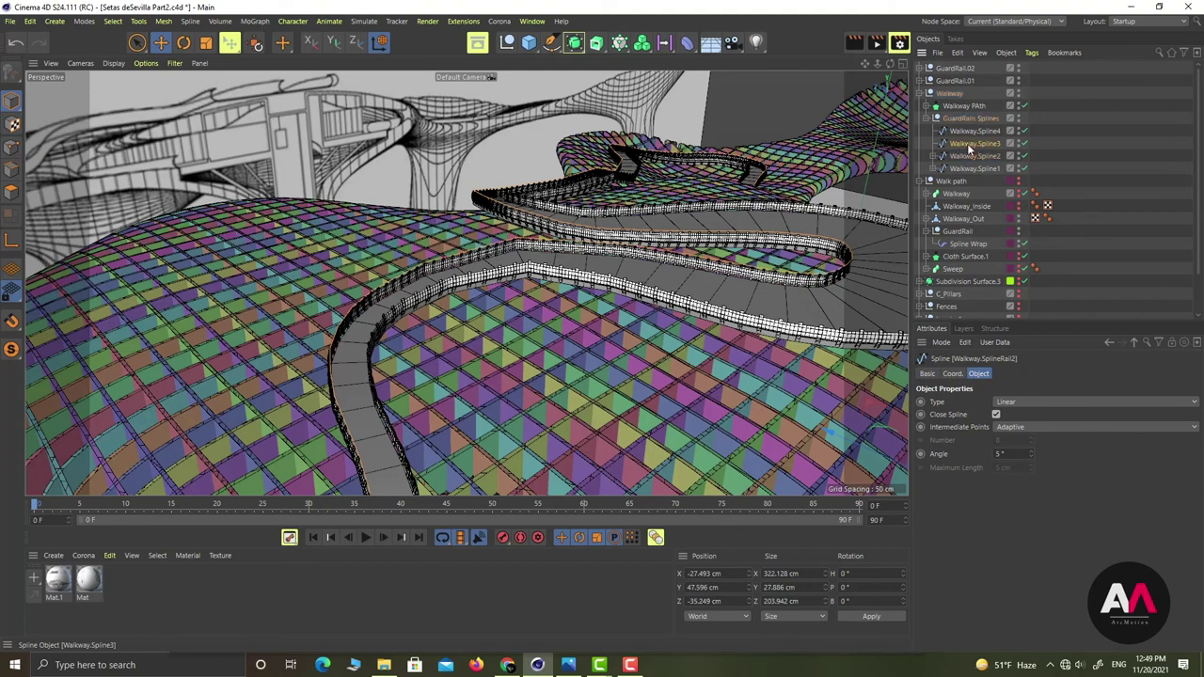
ctrl+drag(976, 145, 990, 144)
double_click(1007, 156)
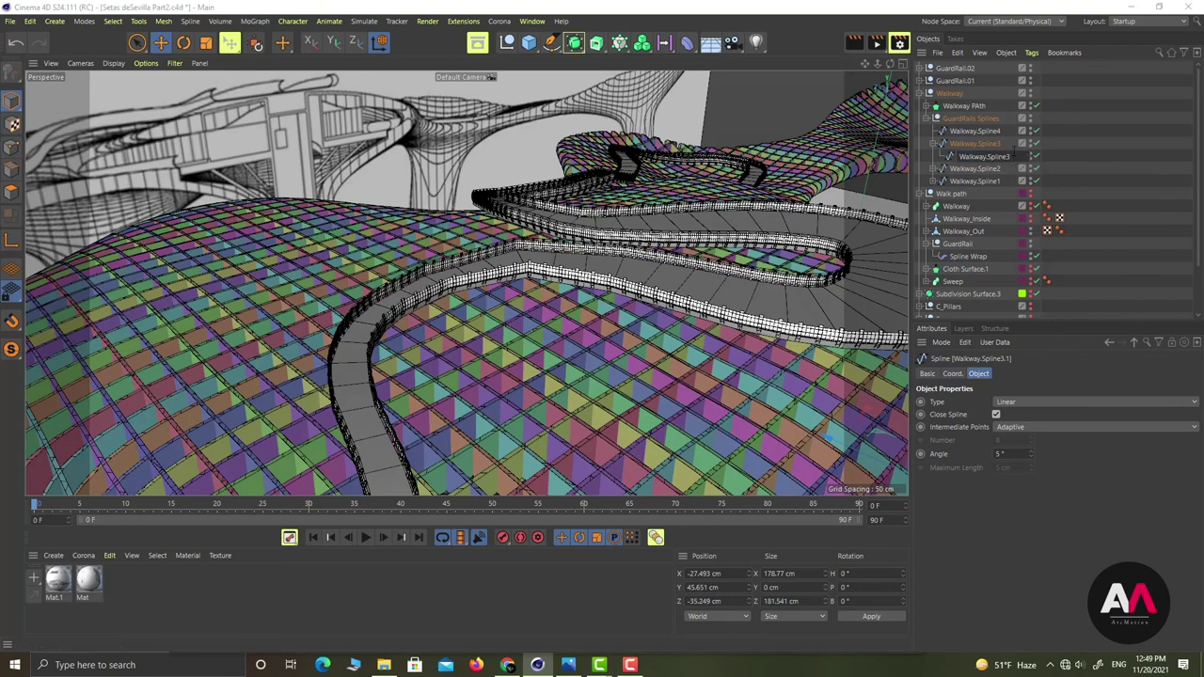
text(Rail)
key(Return)
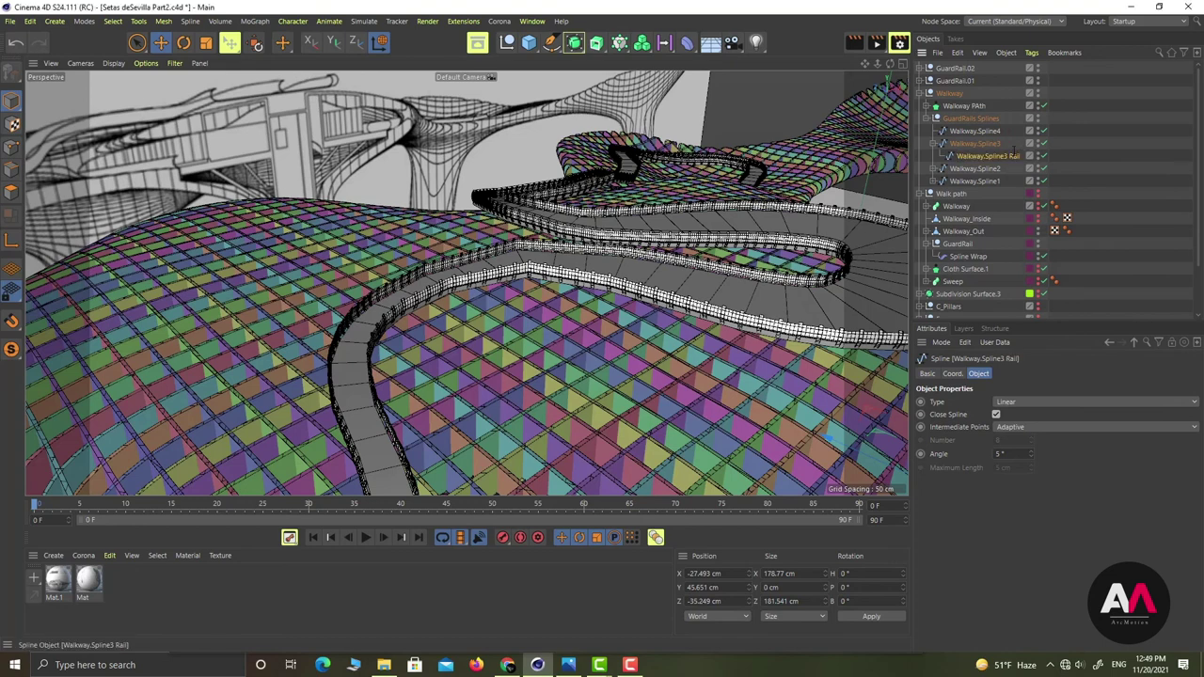
Duplicate Walkway.Spline4 as its own child and rename the copy Walkway.Spline4Rail
click(941, 143)
click(976, 131)
ctrl+drag(979, 133, 993, 132)
double_click(1010, 141)
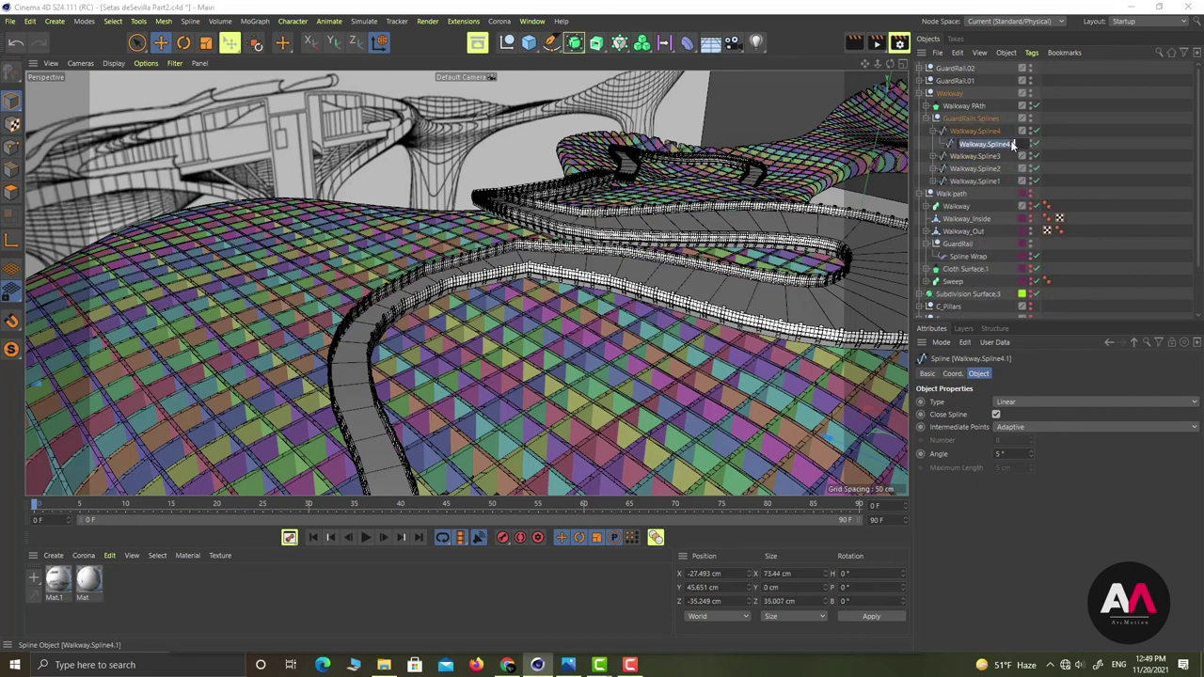
click(1015, 143)
key(Return)
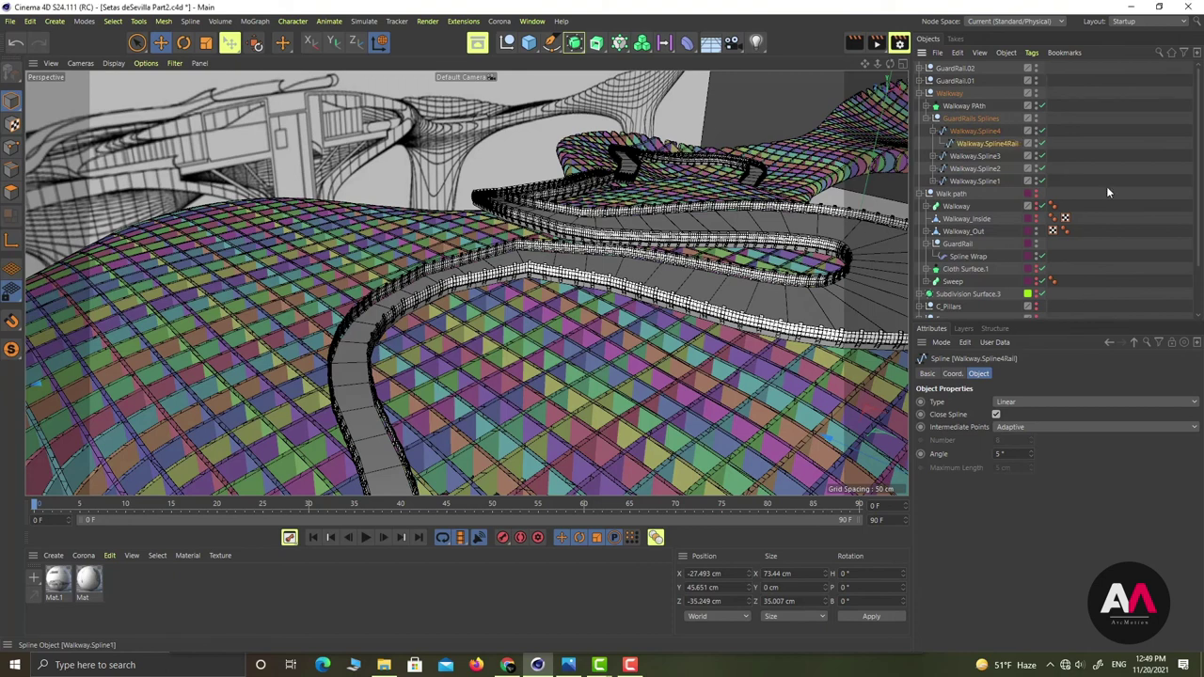
Duplicate the GuardRail.02 null with its contents and rename the copy GuardRail.03
click(952, 68)
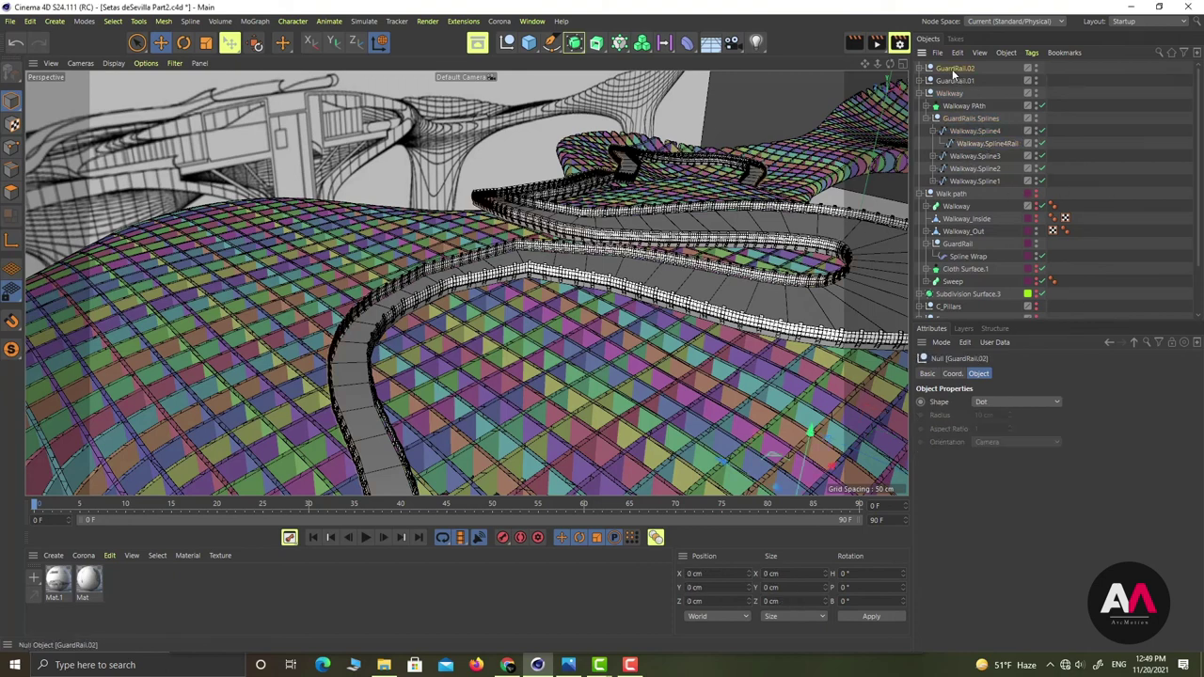
drag(951, 68, 955, 64)
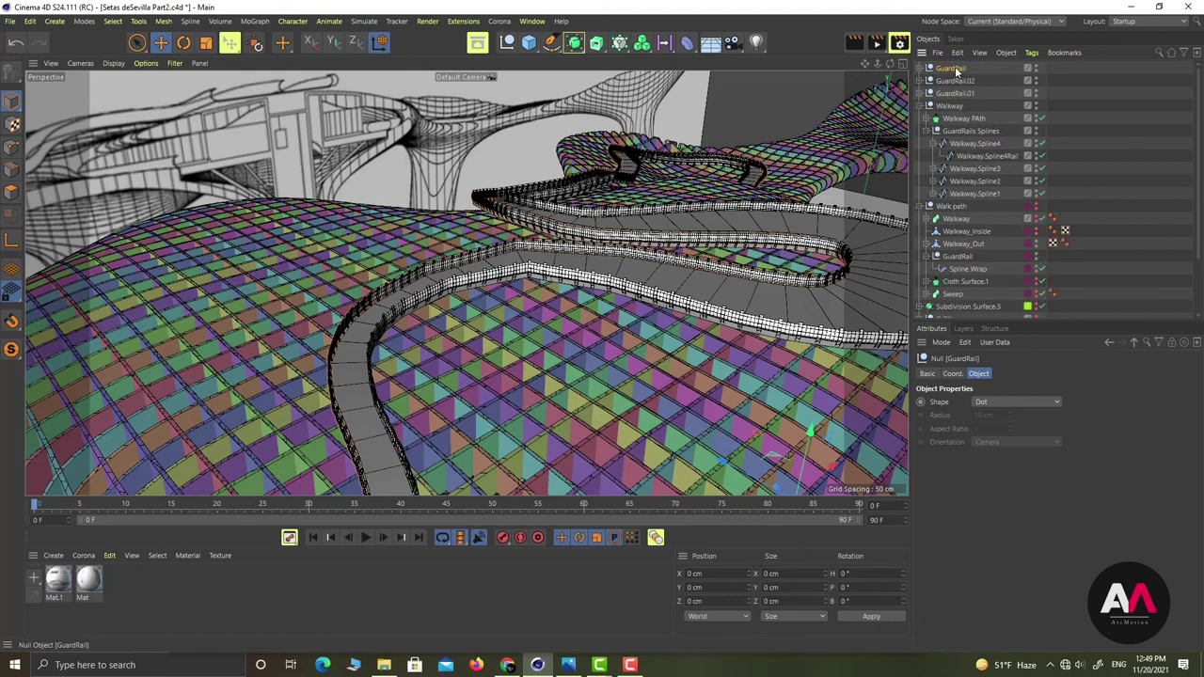
double_click(956, 68)
click(976, 68)
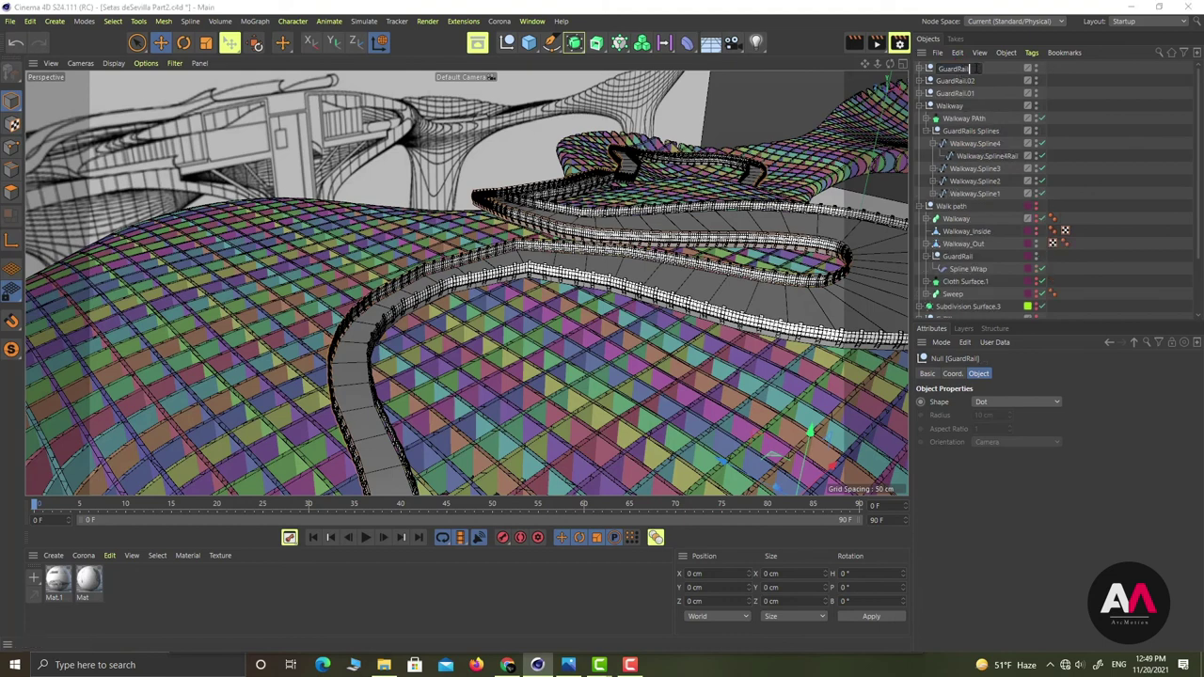
key(Return)
Assign Walkway.Spline3 as spline and Walkway.Spline3 Rail as rail in GuardRail.03's Spline Wrap
click(922, 69)
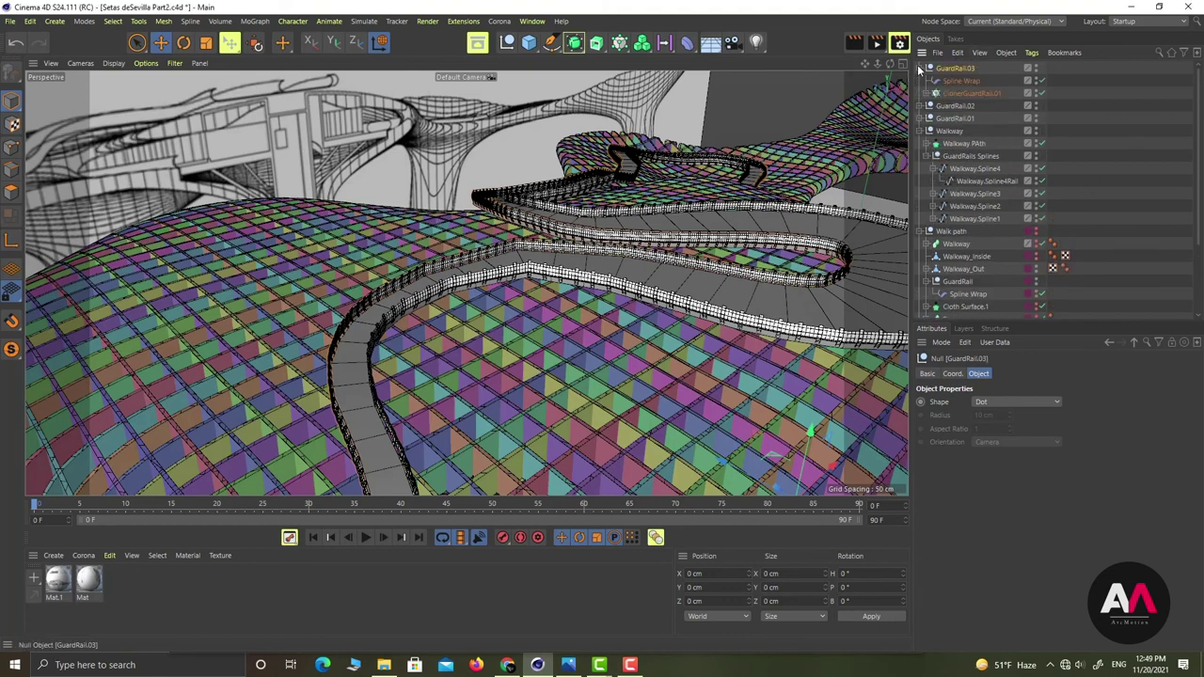
click(960, 82)
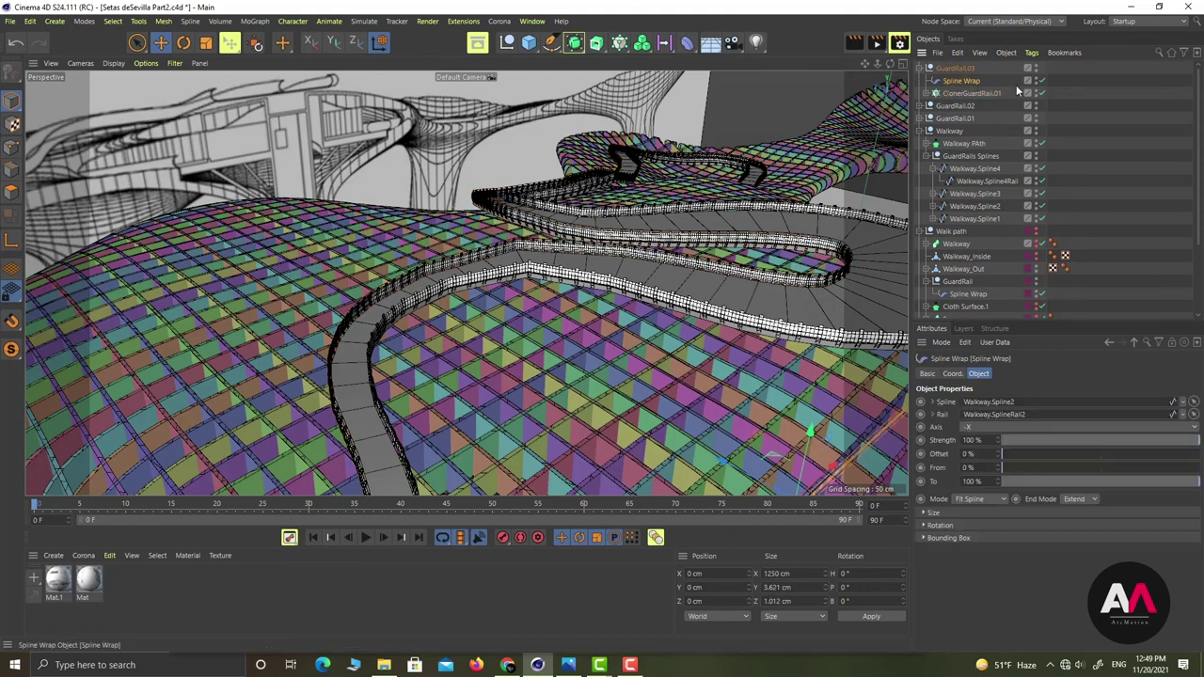
click(933, 193)
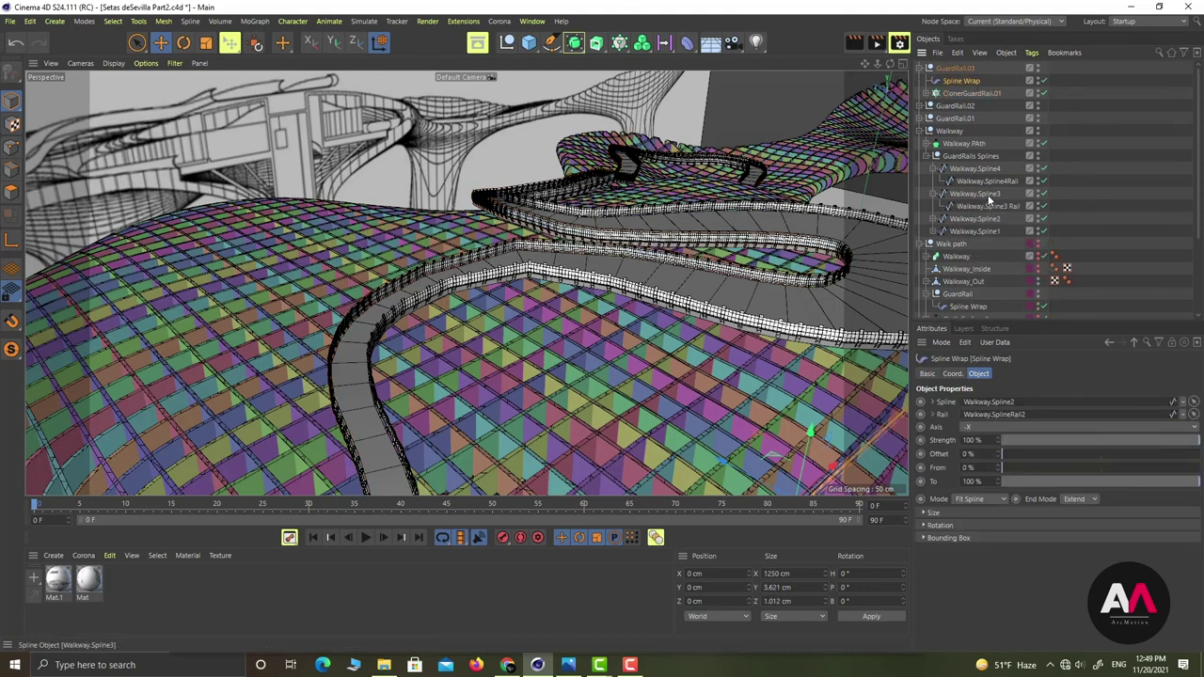
drag(975, 194, 1015, 402)
drag(1000, 205, 1045, 417)
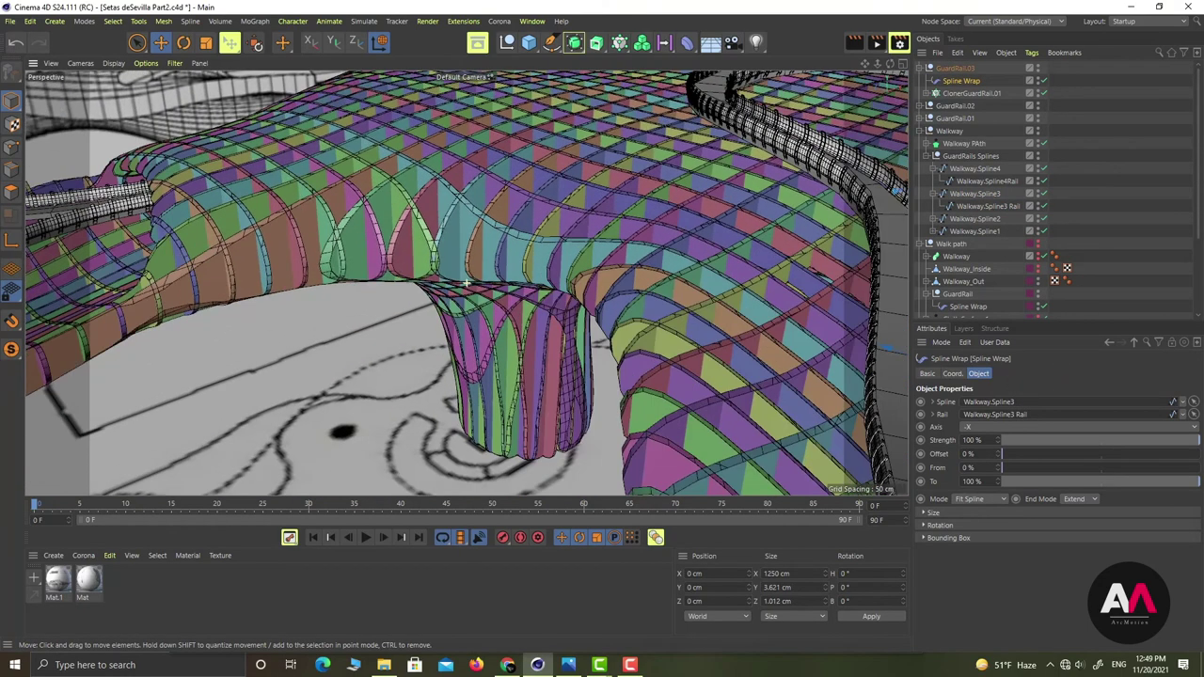
Examine the orientation of the GuardRail.03 railing around the walkway's inner opening from several close viewpoints
alt+drag(397, 232, 527, 273)
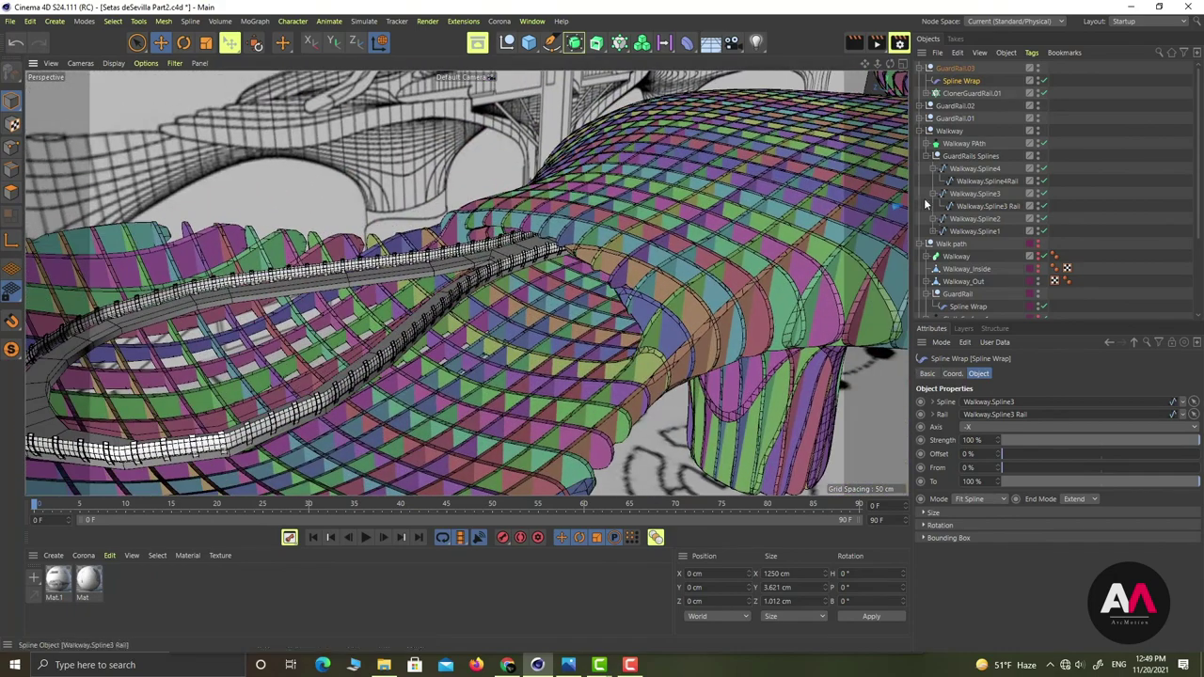
alt+drag(828, 170, 881, 143)
alt+right_drag(881, 143, 927, 124)
alt+right_drag(672, 338, 837, 202)
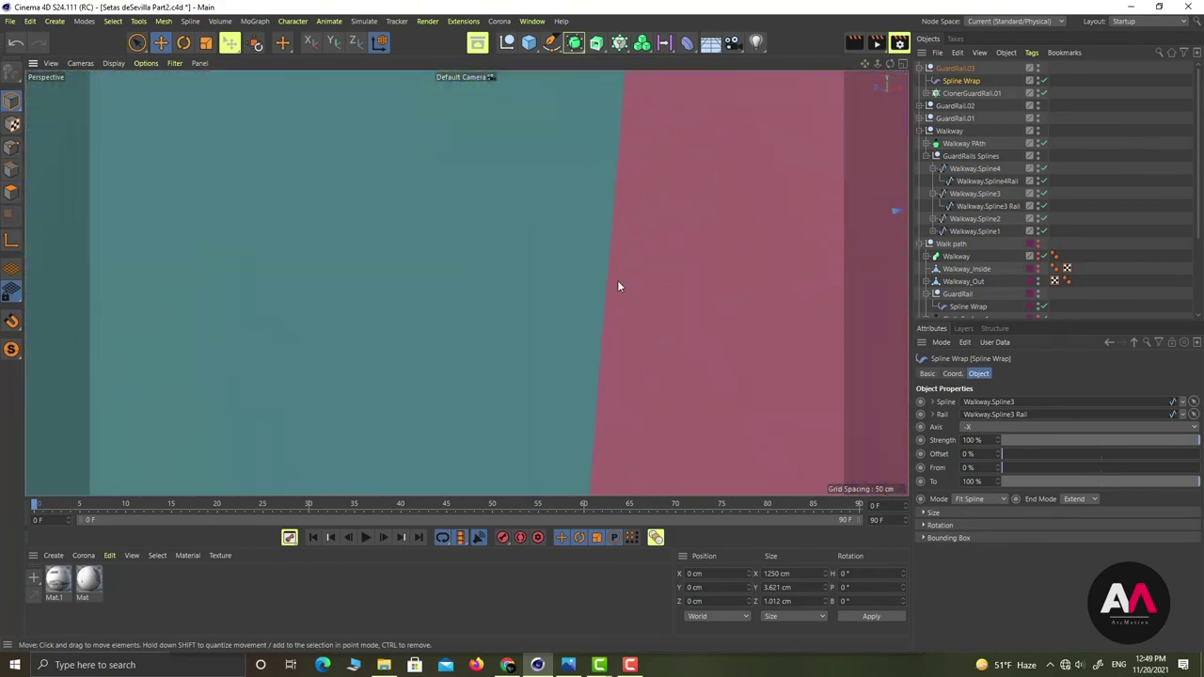
alt+right_drag(617, 280, 661, 314)
scroll(465, 282, down, 10)
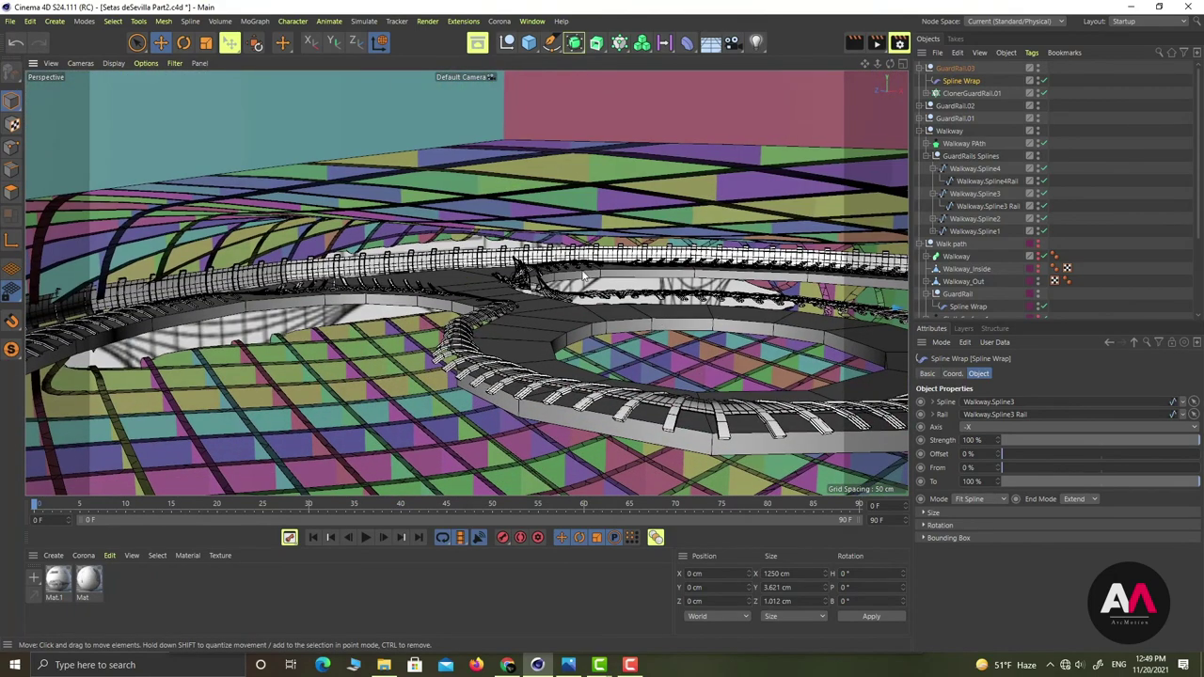
alt+drag(586, 277, 760, 275)
scroll(652, 298, up, 10)
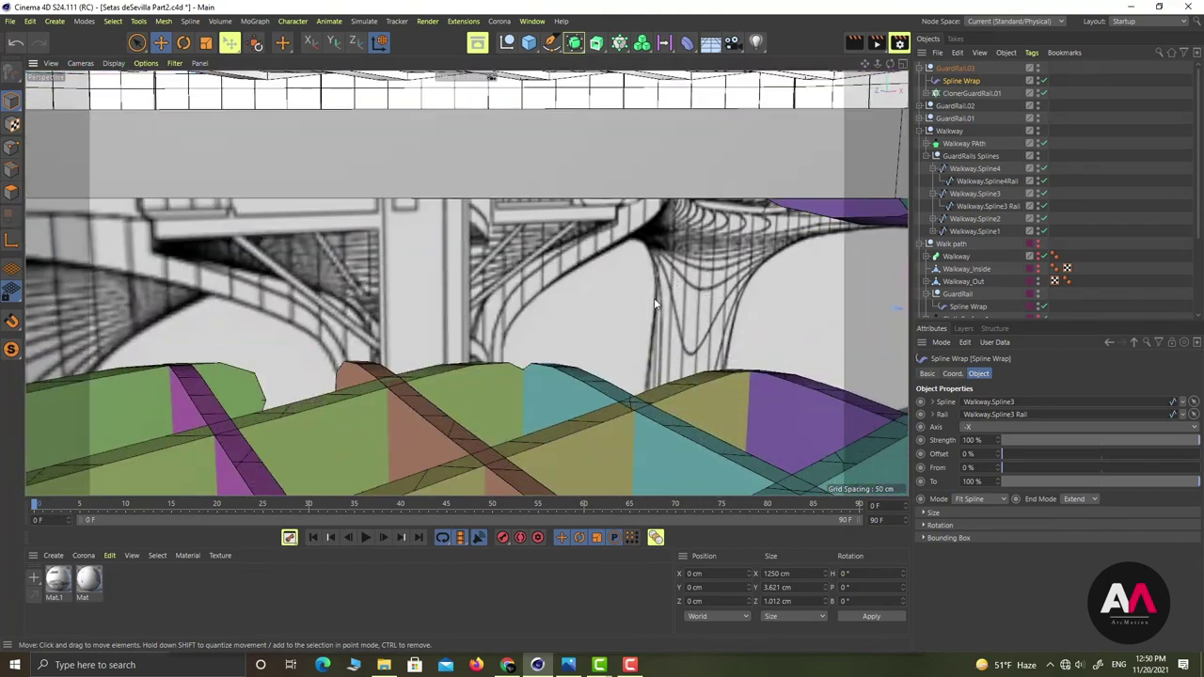
scroll(652, 302, down, 8)
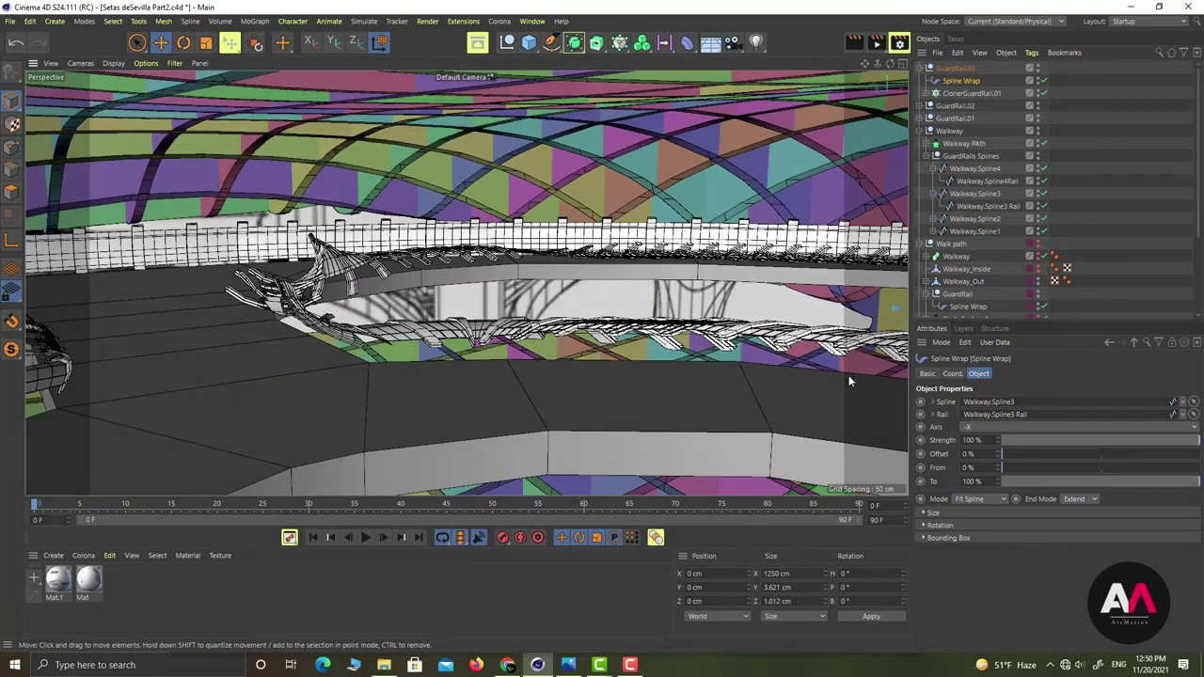
Raise Walkway.Spline3 Rail and Walkway.Spline4Rail together to Y 46.394 cm in the Front view
click(996, 206)
ctrl+click(999, 181)
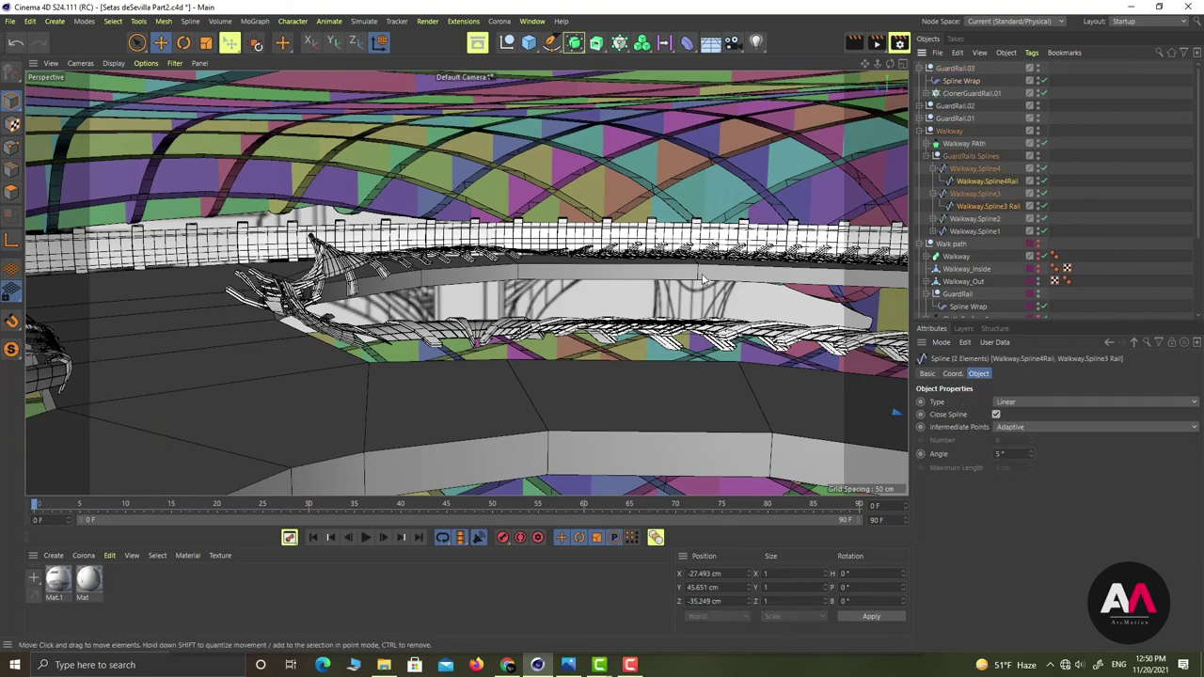
click(902, 64)
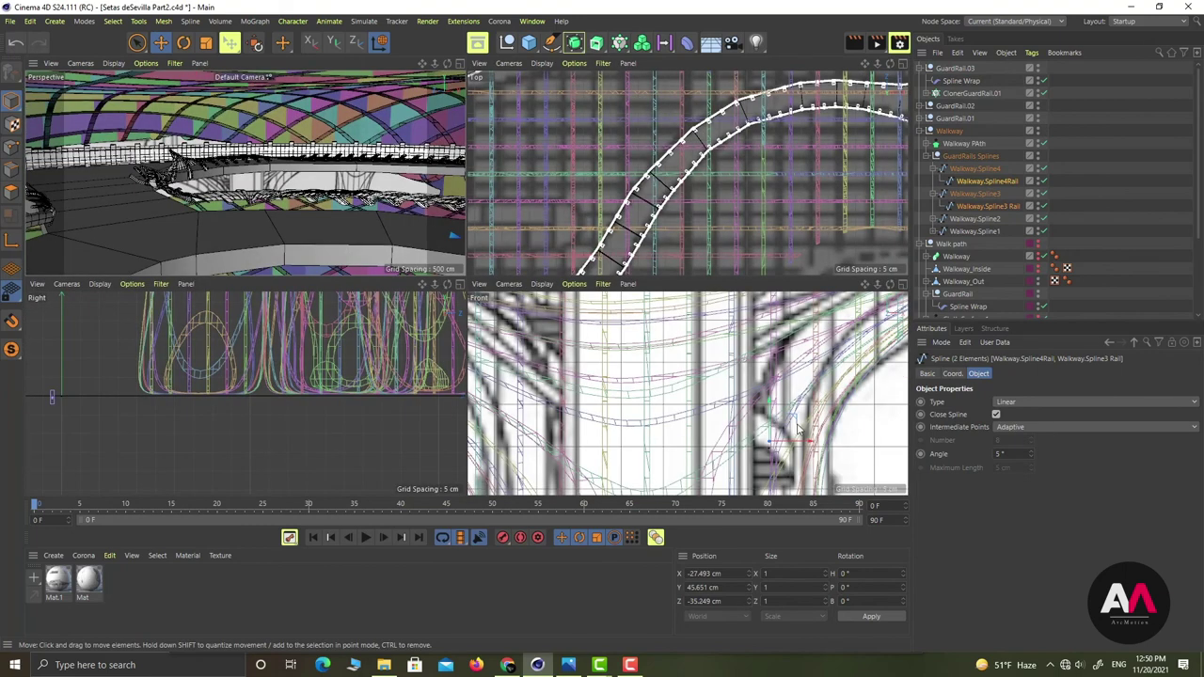
drag(771, 411, 771, 409)
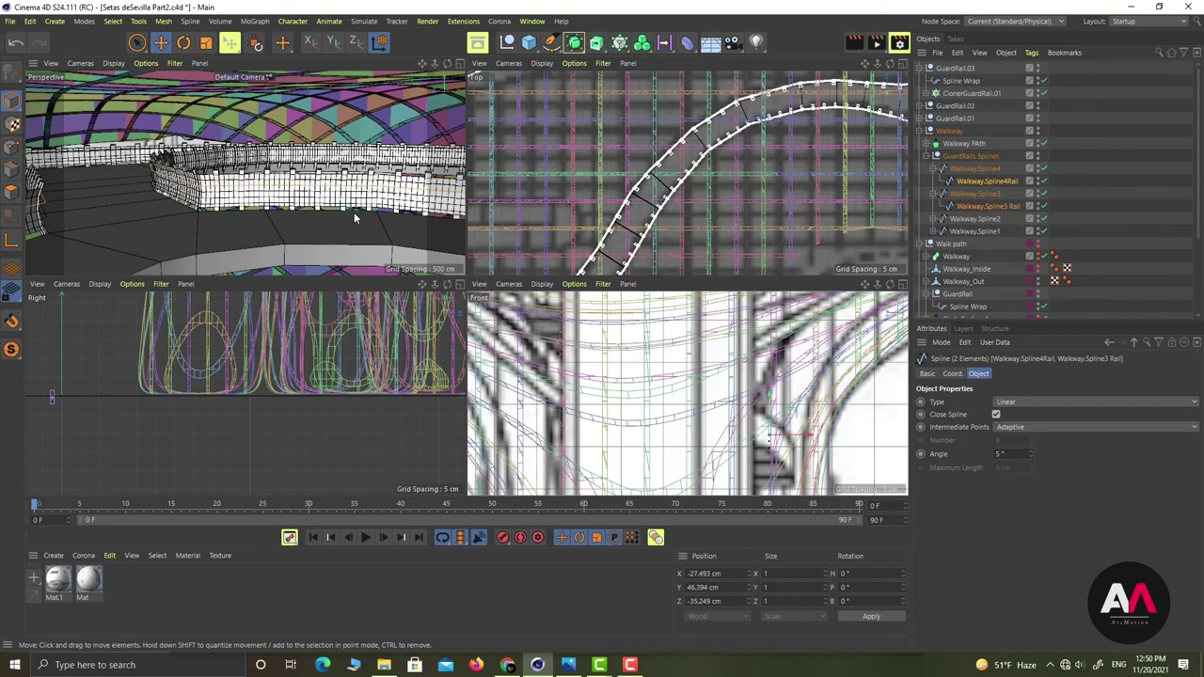
Duplicate the GuardRail.03 null with its contents and rename the copy GuardRail.04
click(923, 69)
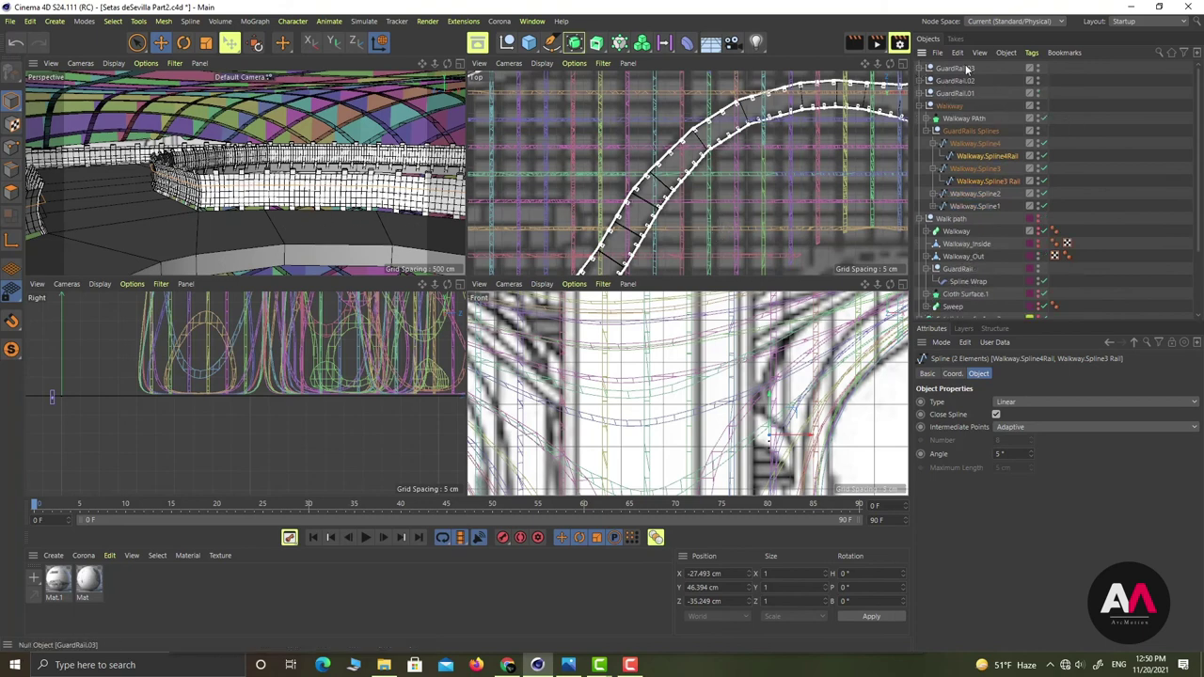
click(960, 69)
ctrl+drag(958, 70, 969, 65)
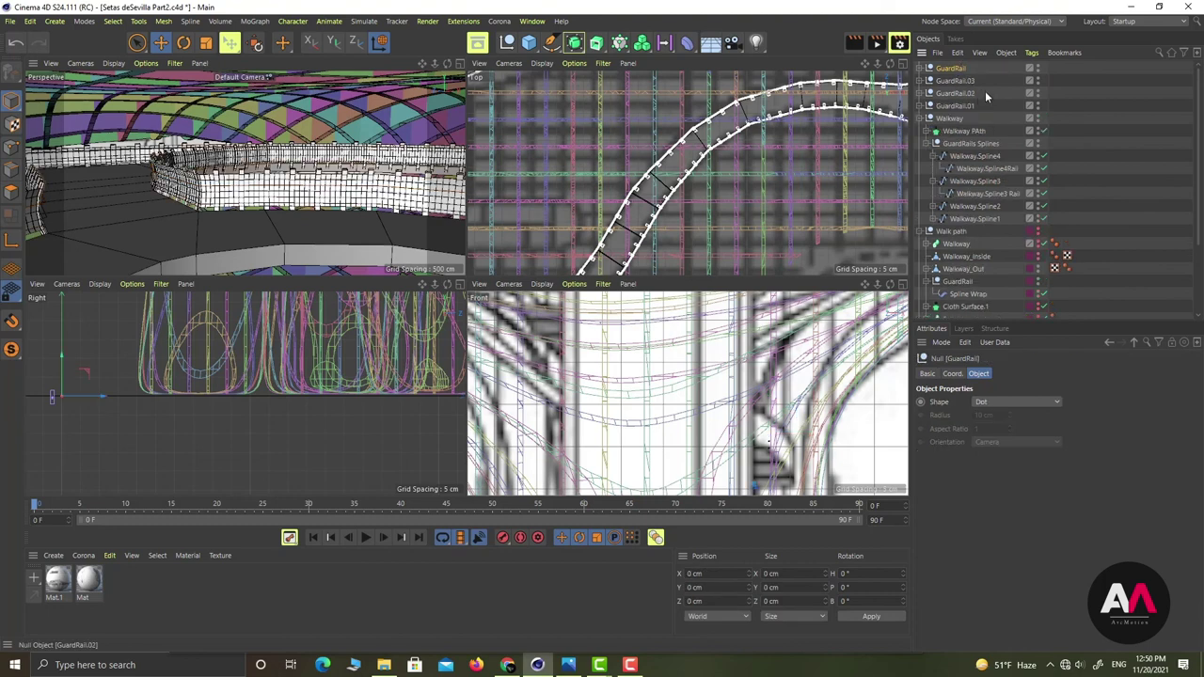
double_click(957, 69)
key(Right)
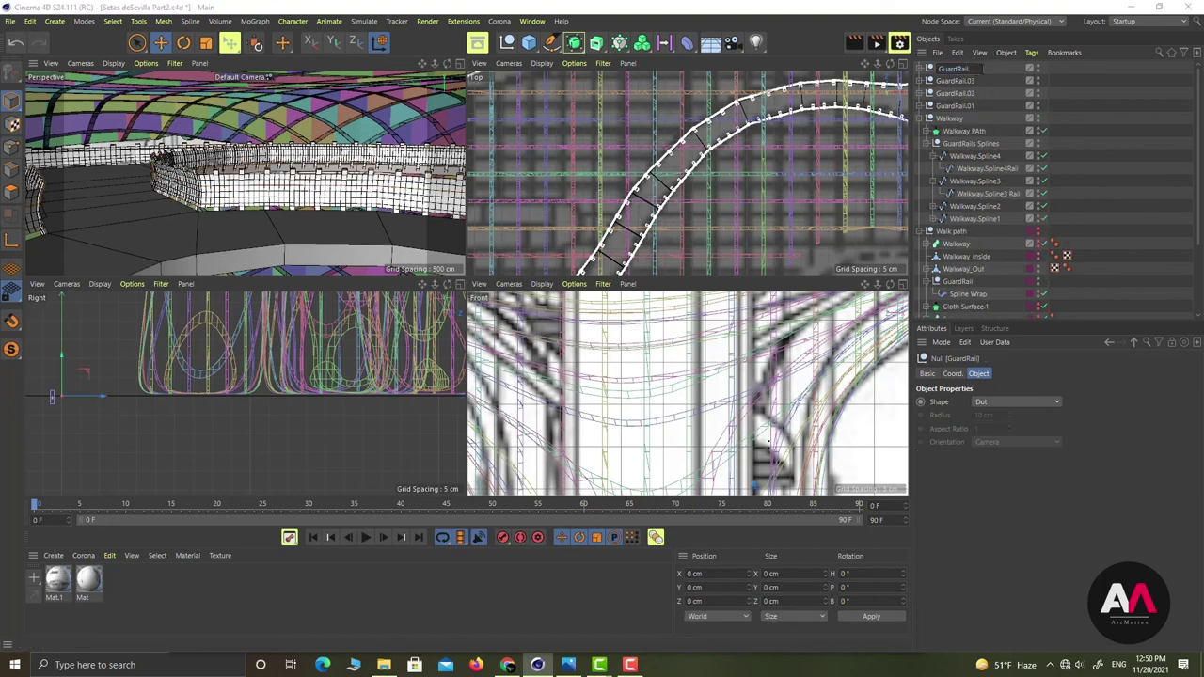
text(.04)
key(Return)
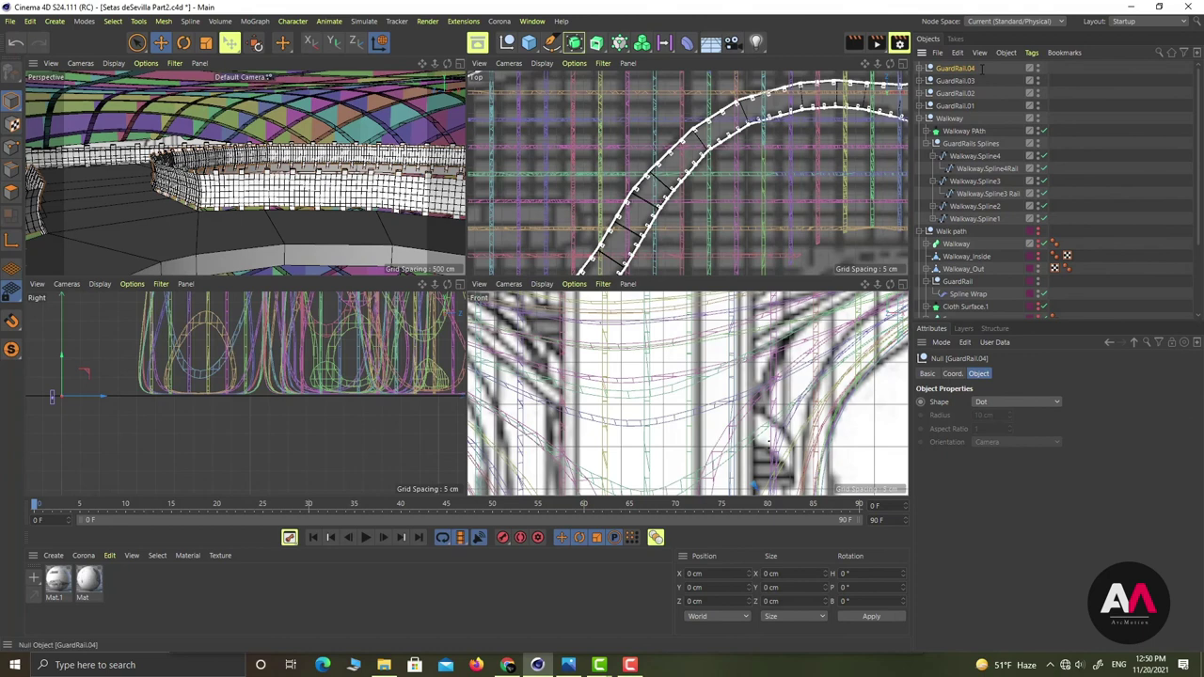
Assign Walkway.Spline4 as spline and Walkway.Spline4Rail as rail in GuardRail.04's Spline Wrap
click(923, 69)
click(960, 81)
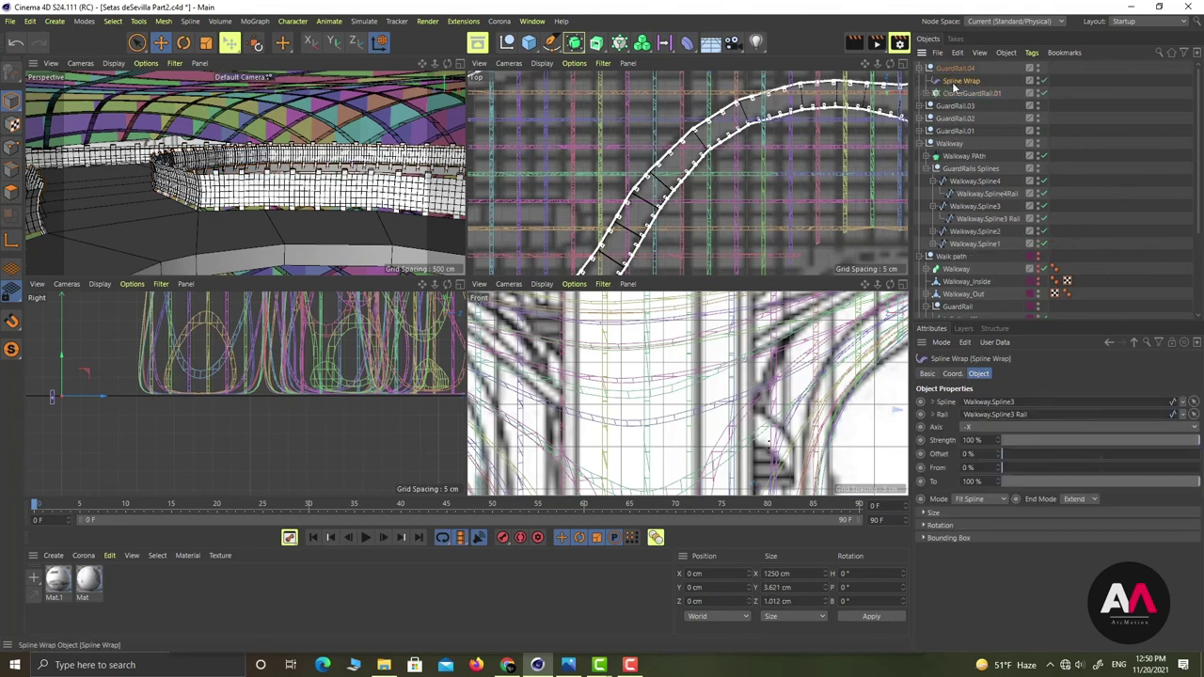
click(942, 205)
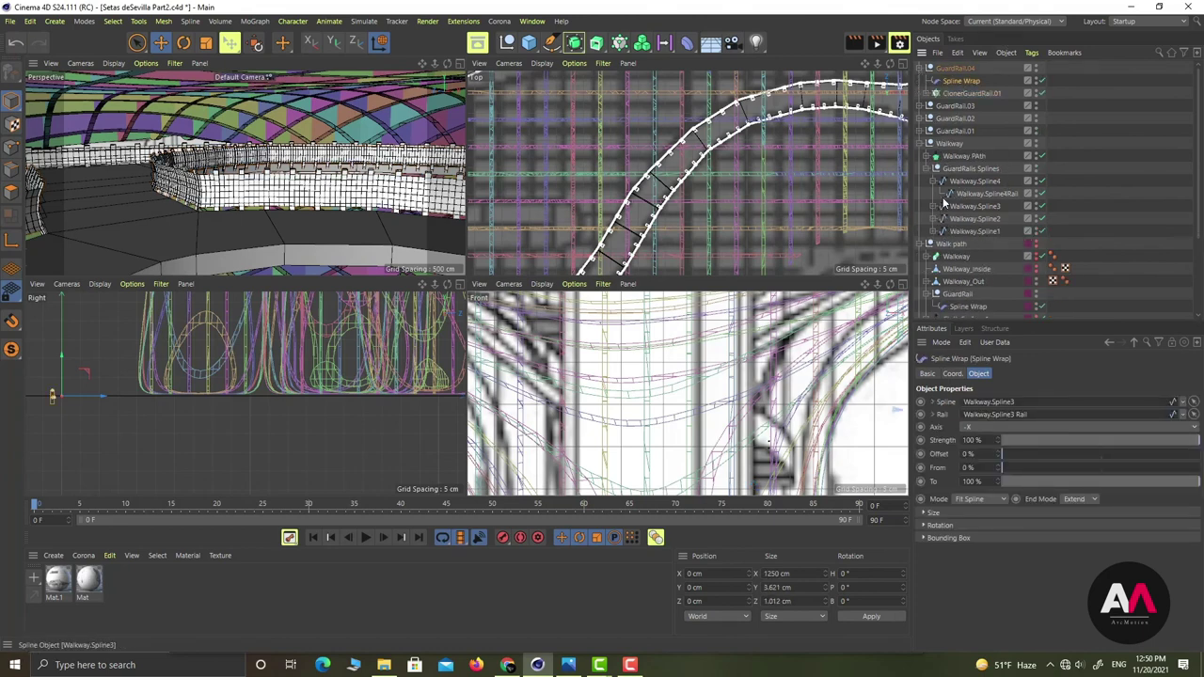
drag(976, 185, 1034, 420)
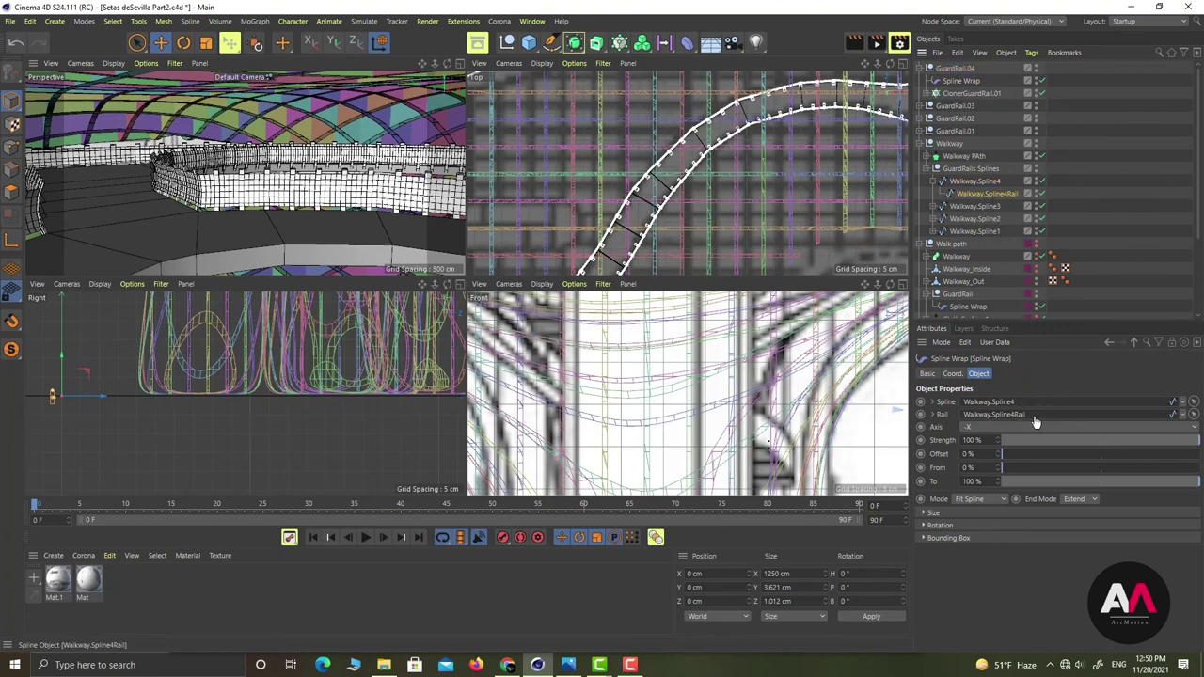
click(999, 193)
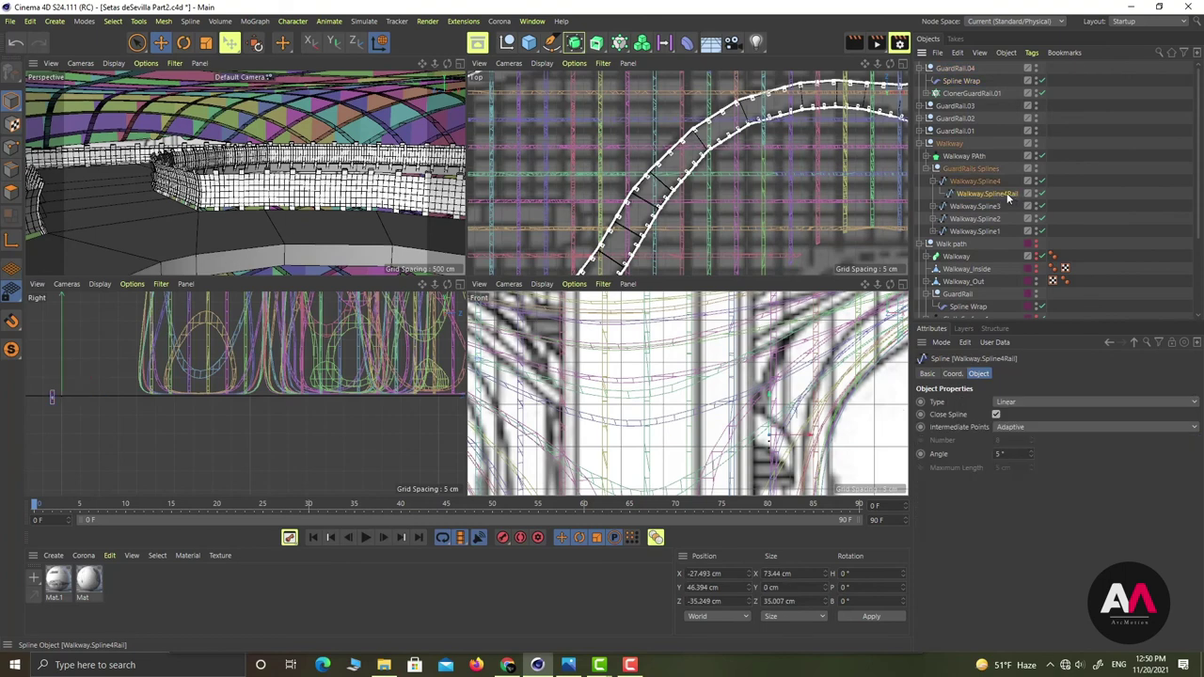
double_click(1008, 194)
click(1104, 204)
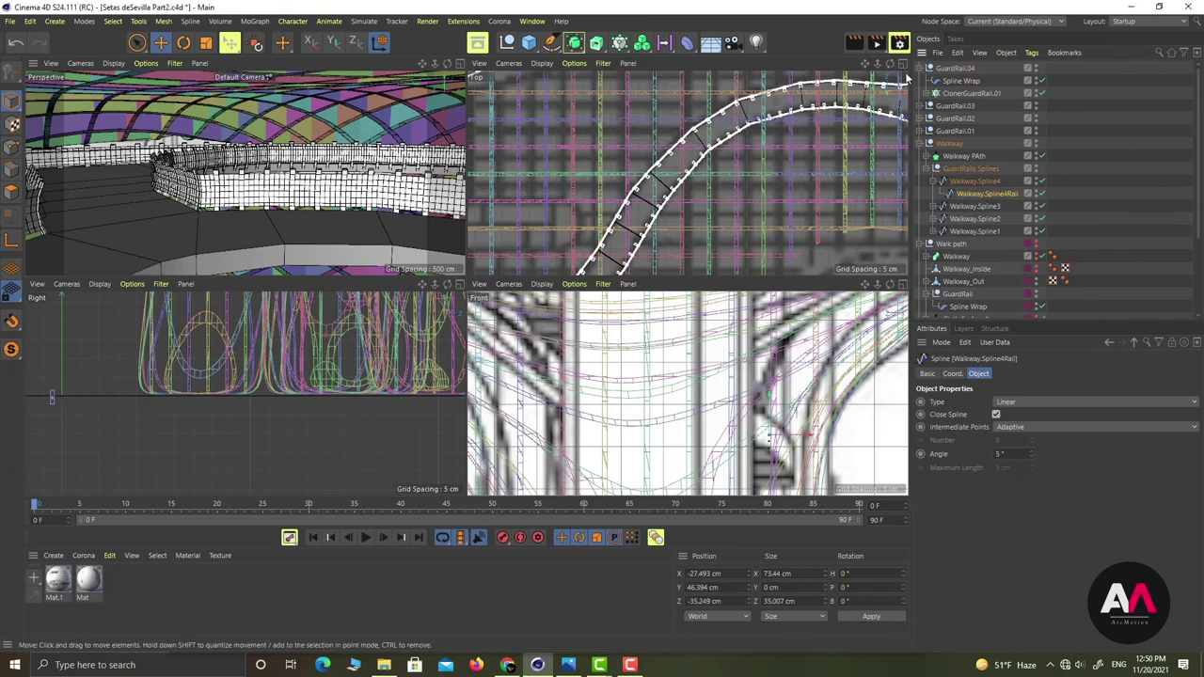
Examine the GuardRail.04 railing around the walkway's inner opening from several viewpoints in the maximized perspective view
click(460, 64)
scroll(625, 273, down, 8)
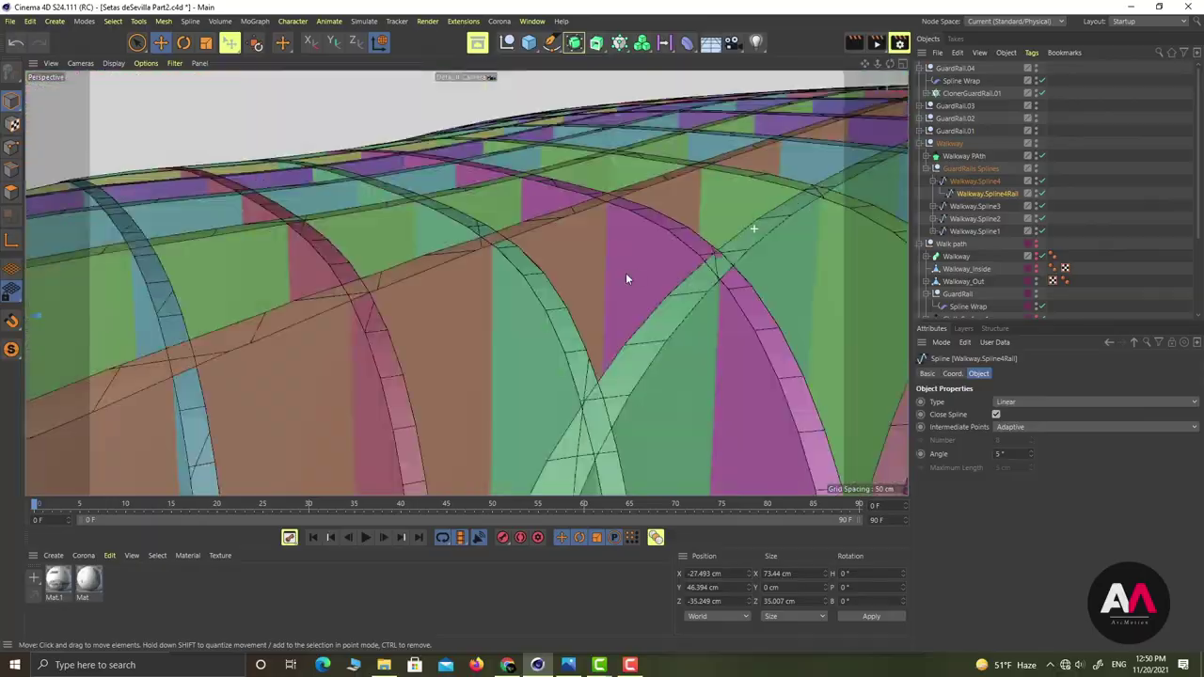
alt+middle_drag(474, 254, 456, 322)
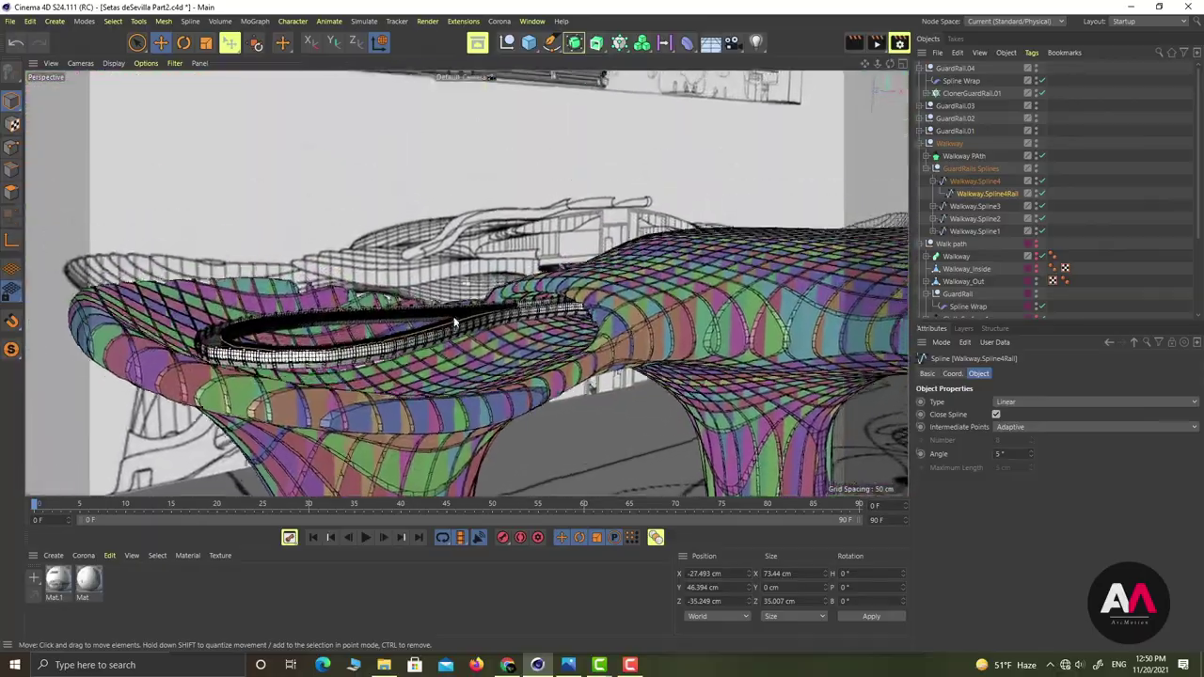
alt+drag(455, 322, 455, 418)
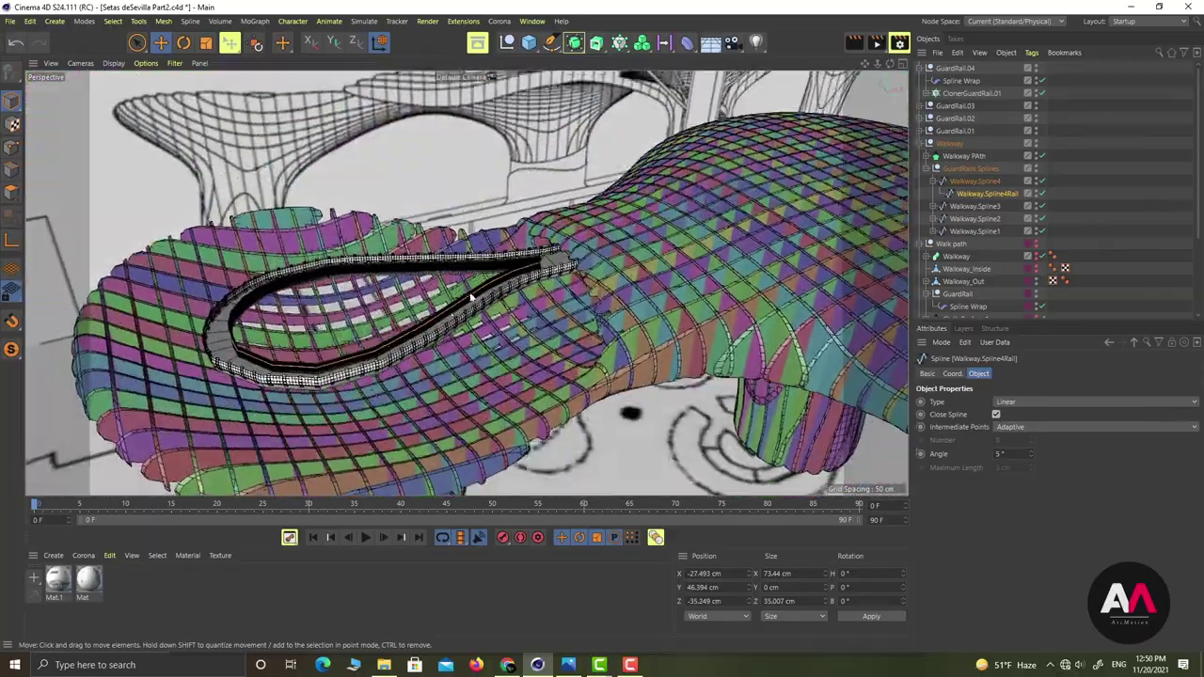
scroll(555, 256, up, 10)
mouse_move(651, 233)
alt+mouse_down()
mouse_move(753, 233)
mouse_move(692, 215)
mouse_move(668, 224)
alt+mouse_up()
alt+right_drag(642, 235, 195, 218)
alt+right_drag(401, 267, 498, 254)
alt+drag(312, 337, 303, 308)
alt+right_drag(677, 367, 514, 413)
alt+drag(692, 237, 853, 186)
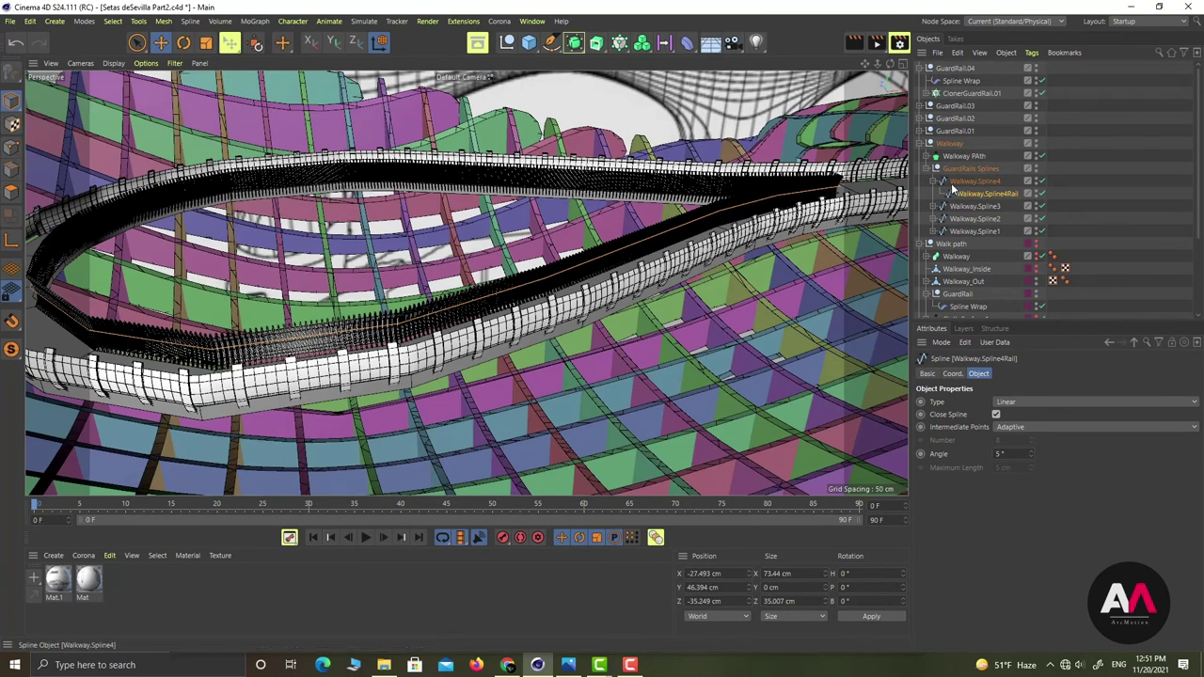
Try clone counts of 300 and 100 on the cloner inside GuardRail.04
click(851, 229)
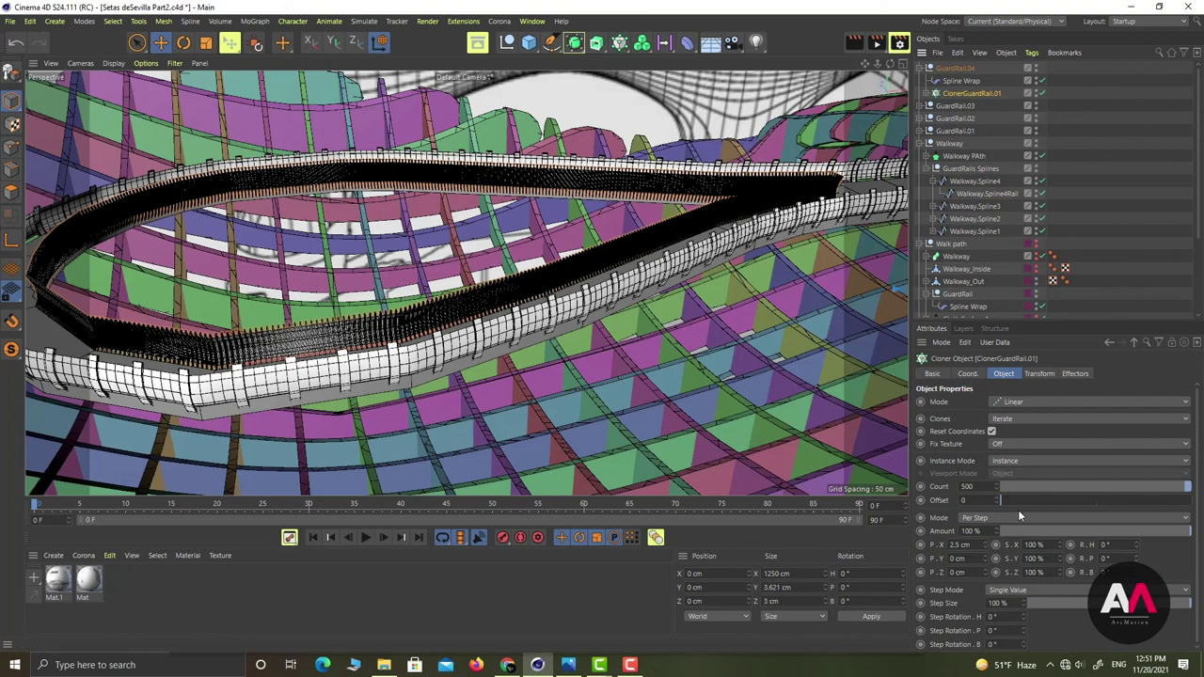
drag(980, 487, 909, 478)
text(300)
key(Return)
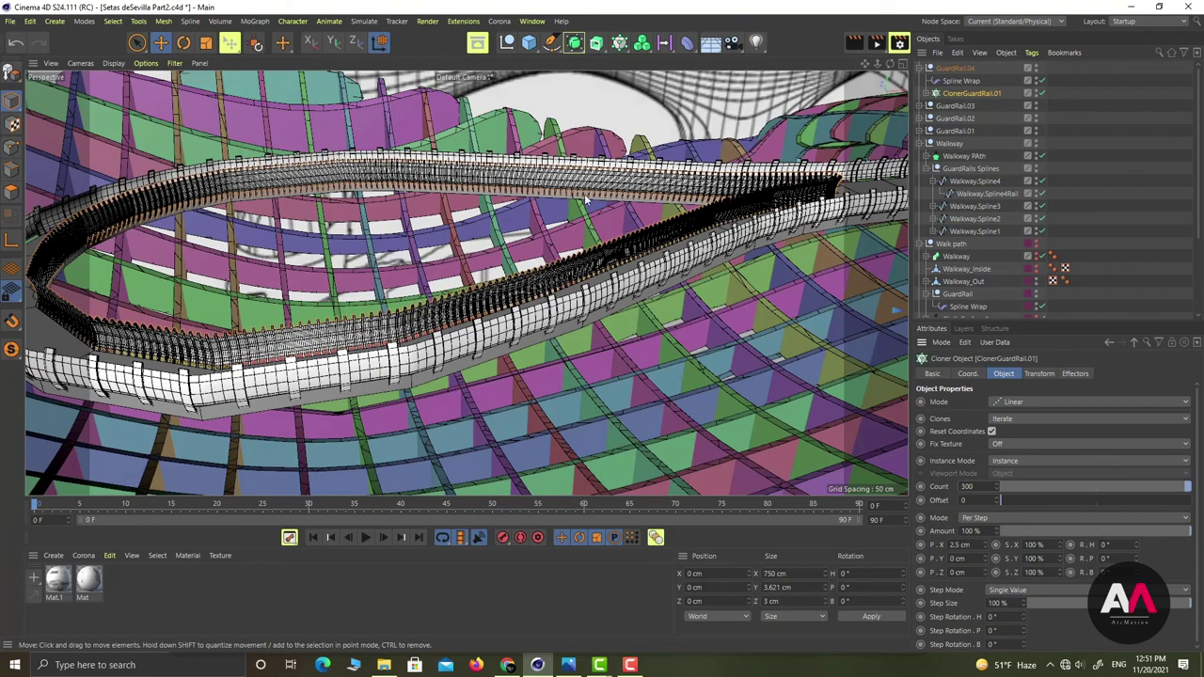
alt+drag(576, 278, 461, 295)
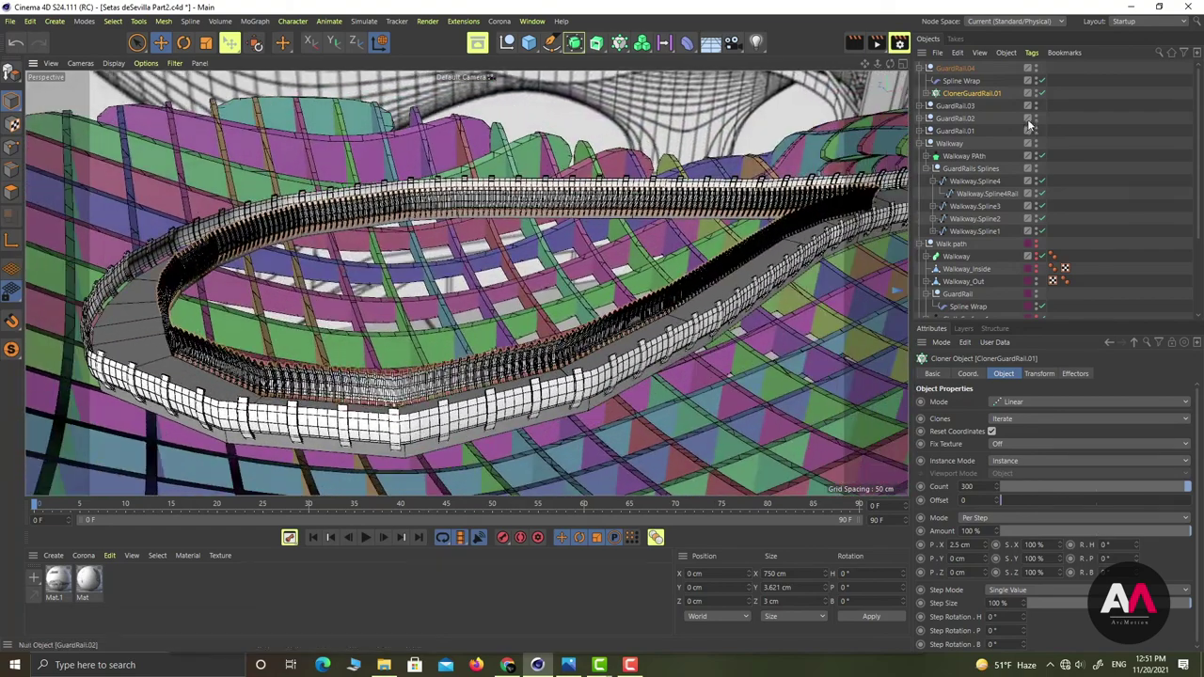
double_click(975, 486)
text(10)
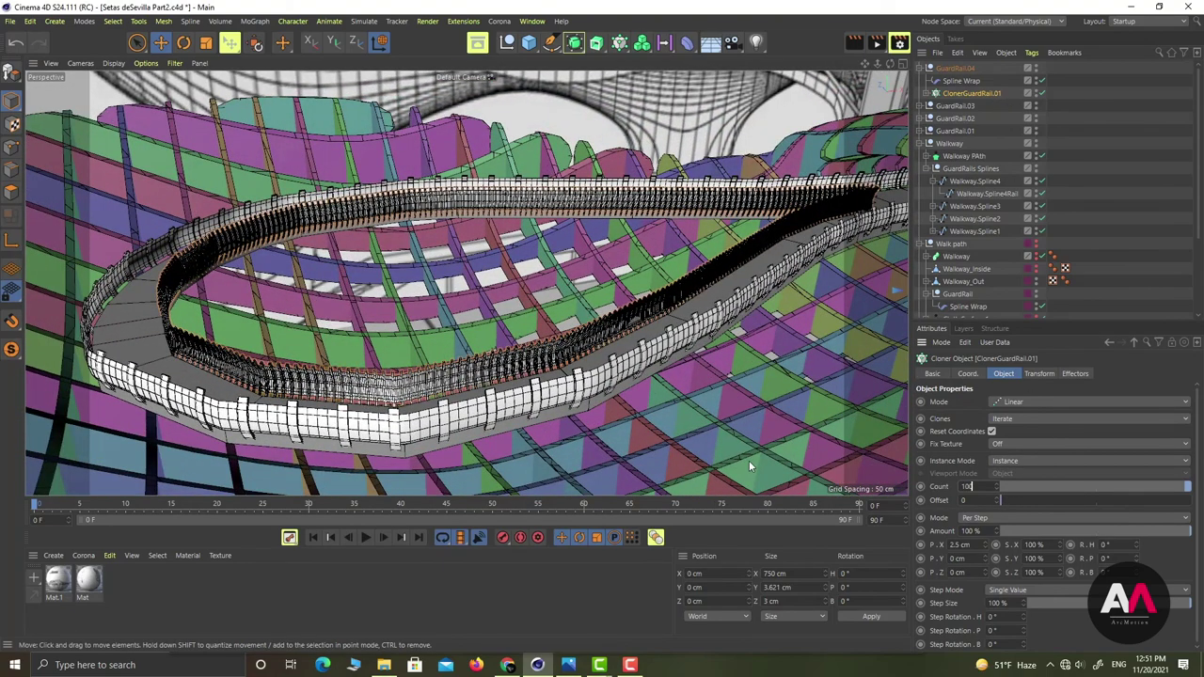
text(0)
key(Return)
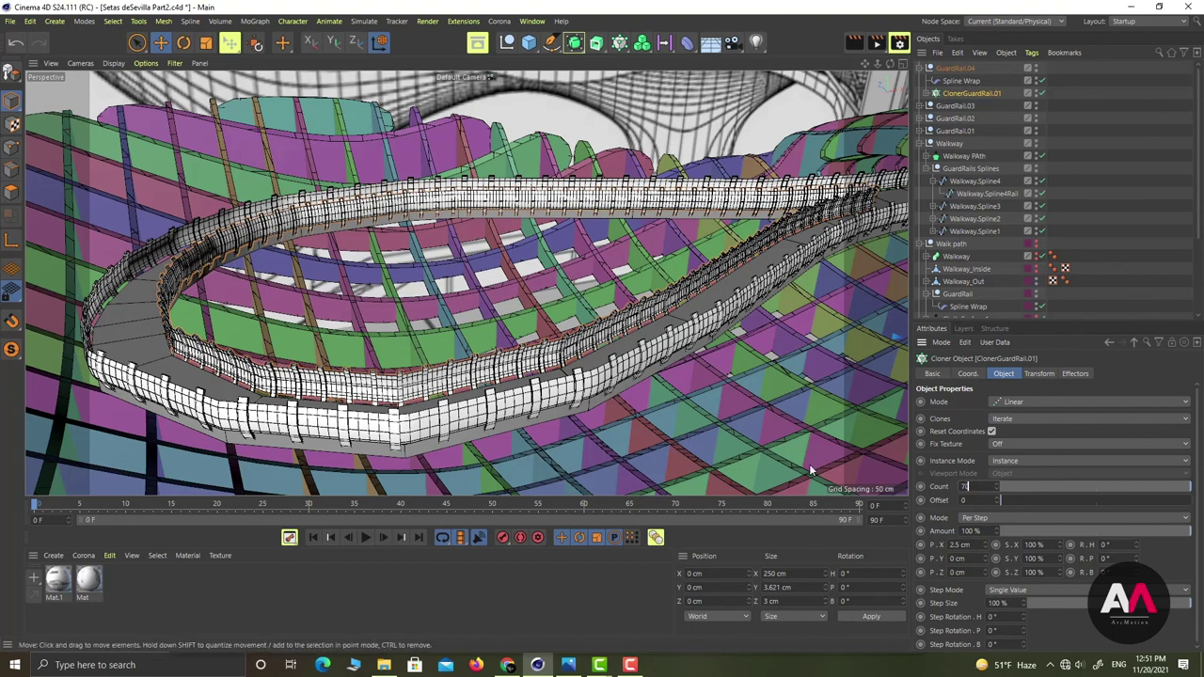
Test counts of 70, 40 and 45 on GuardRail.04's cloner and settle on 50
text(70)
key(Return)
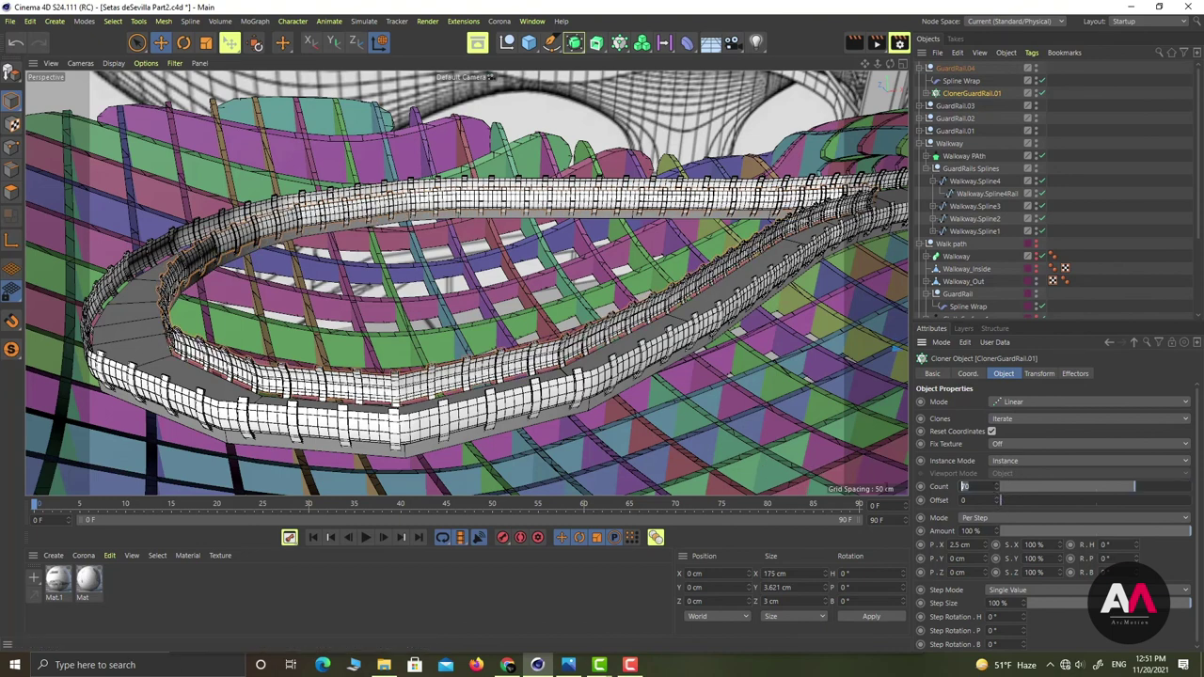
text(40)
key(Return)
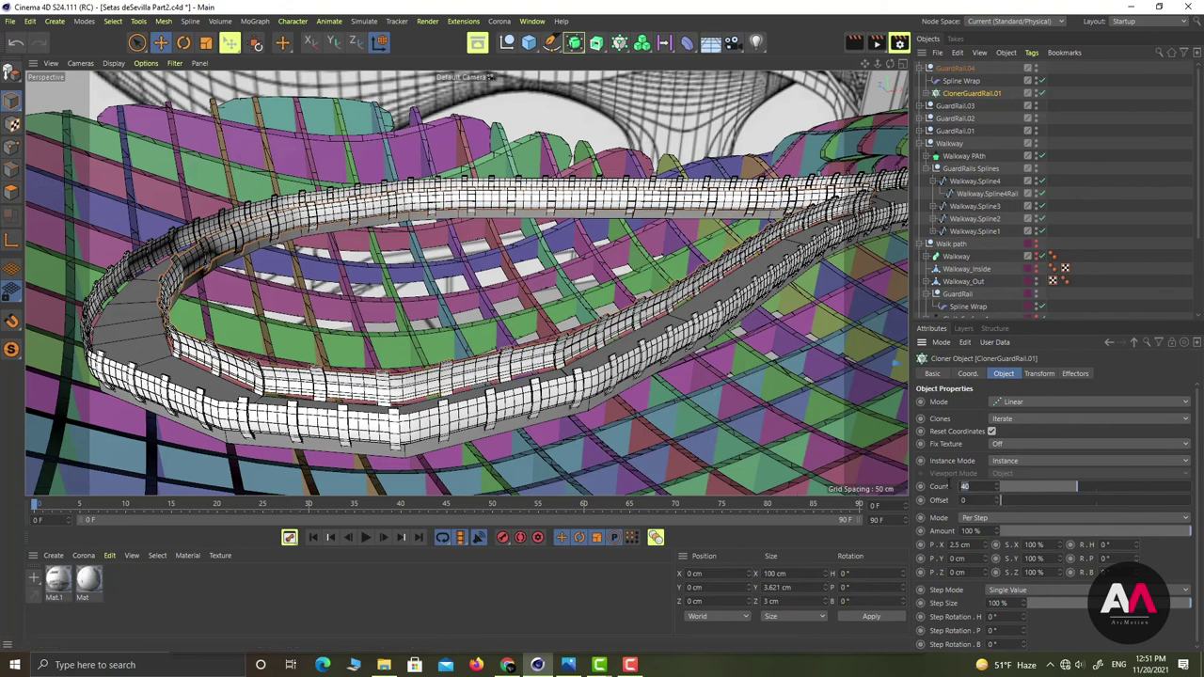
text(45)
key(Return)
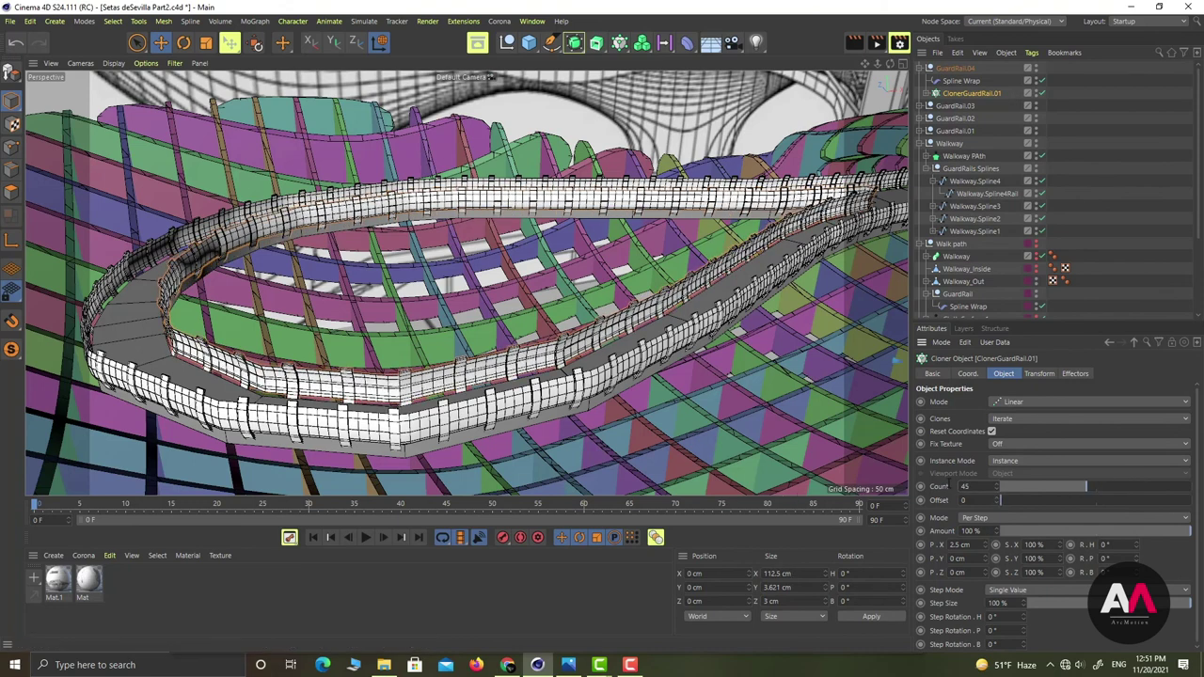
drag(972, 486, 852, 481)
text(50)
key(Return)
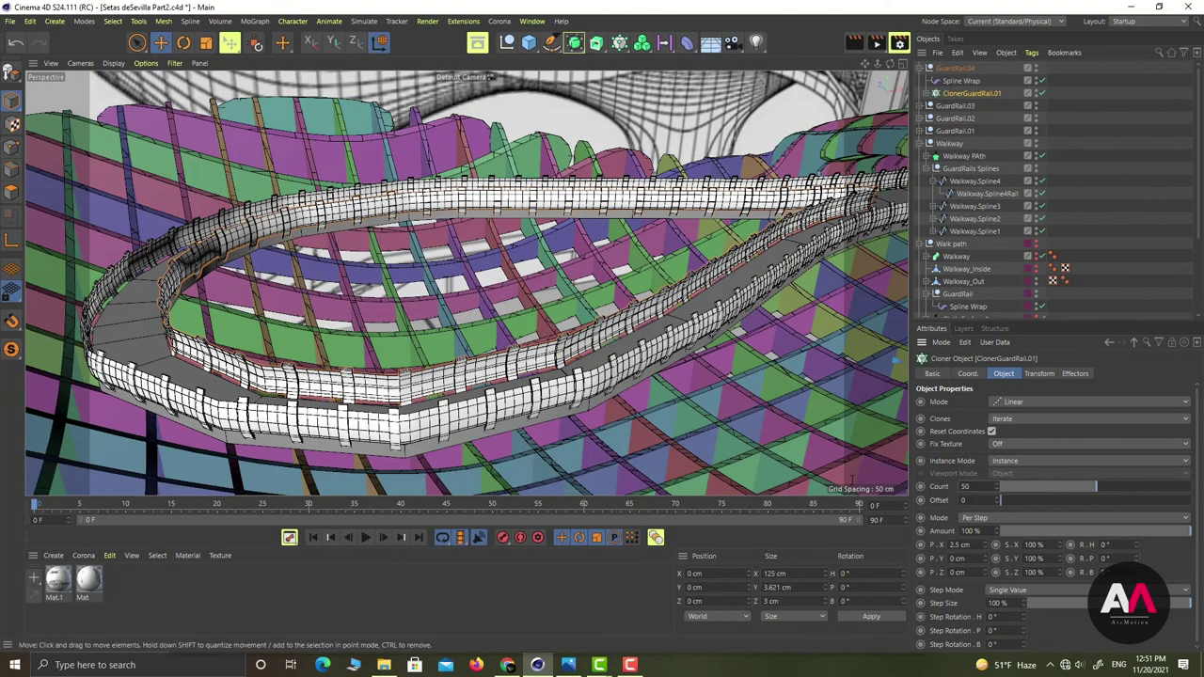
Examine the post spacing and bends of the inner railings from several close viewpoints along the walkway
alt+drag(536, 361, 396, 269)
alt+right_drag(598, 138, 828, 92)
alt+right_drag(524, 189, 743, 138)
alt+right_drag(624, 202, 719, 184)
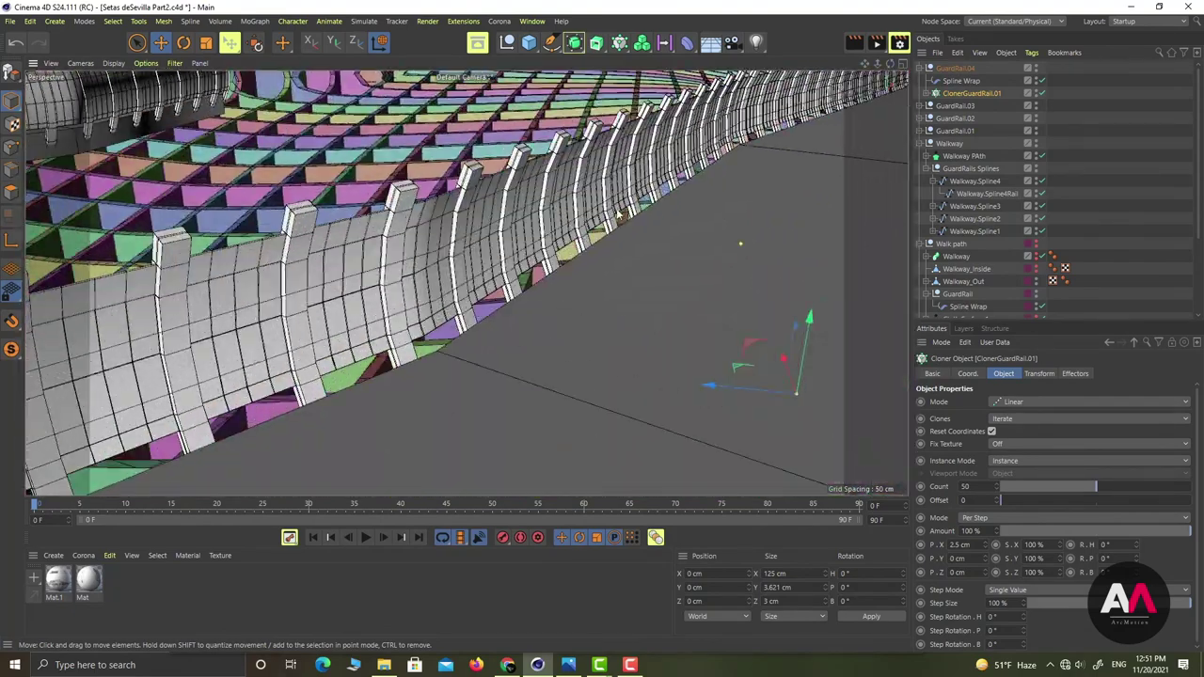
alt+right_drag(507, 225, 613, 270)
alt+drag(428, 185, 736, 231)
alt+drag(381, 200, 506, 309)
scroll(435, 257, up, 5)
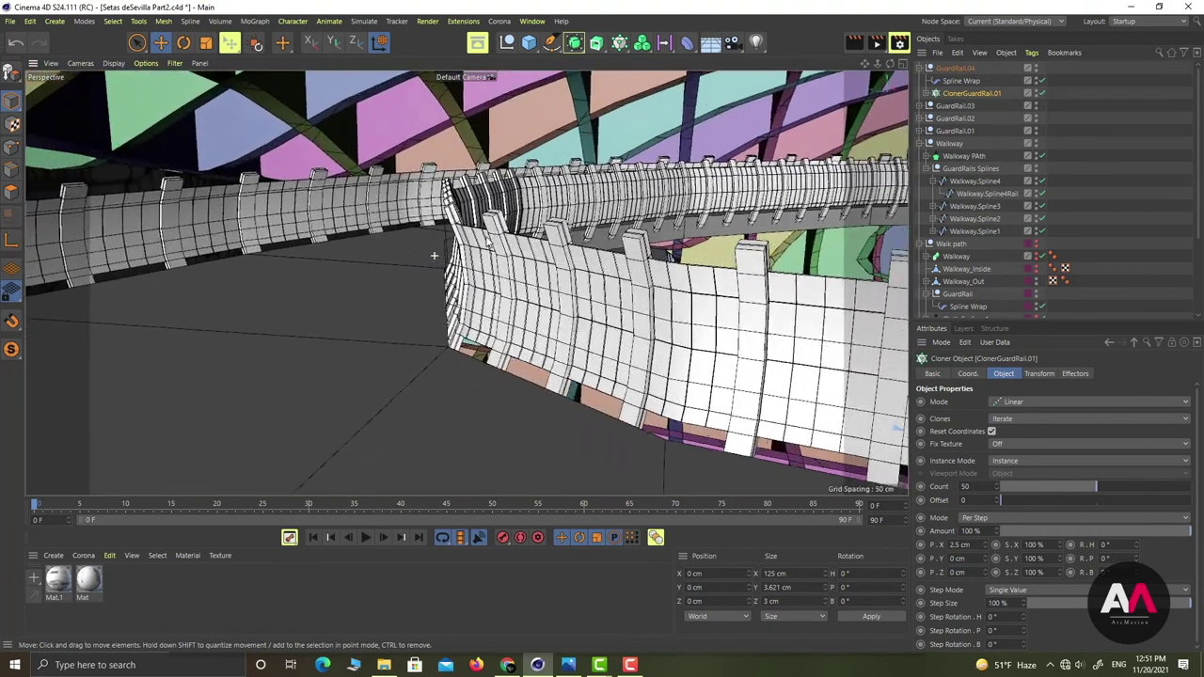
mouse_move(479, 235)
alt+mouse_down()
mouse_move(490, 241)
mouse_move(481, 257)
alt+mouse_up()
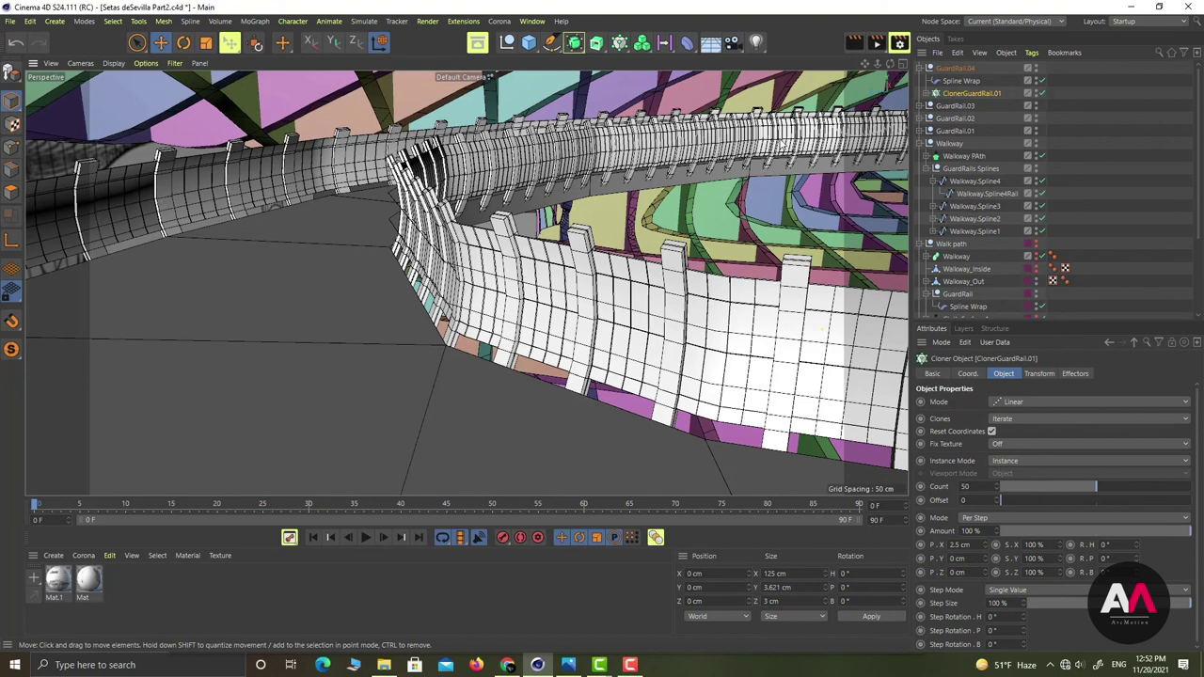
Try a count of 400 on the cloner inside GuardRail.03 and settle on 350
click(924, 69)
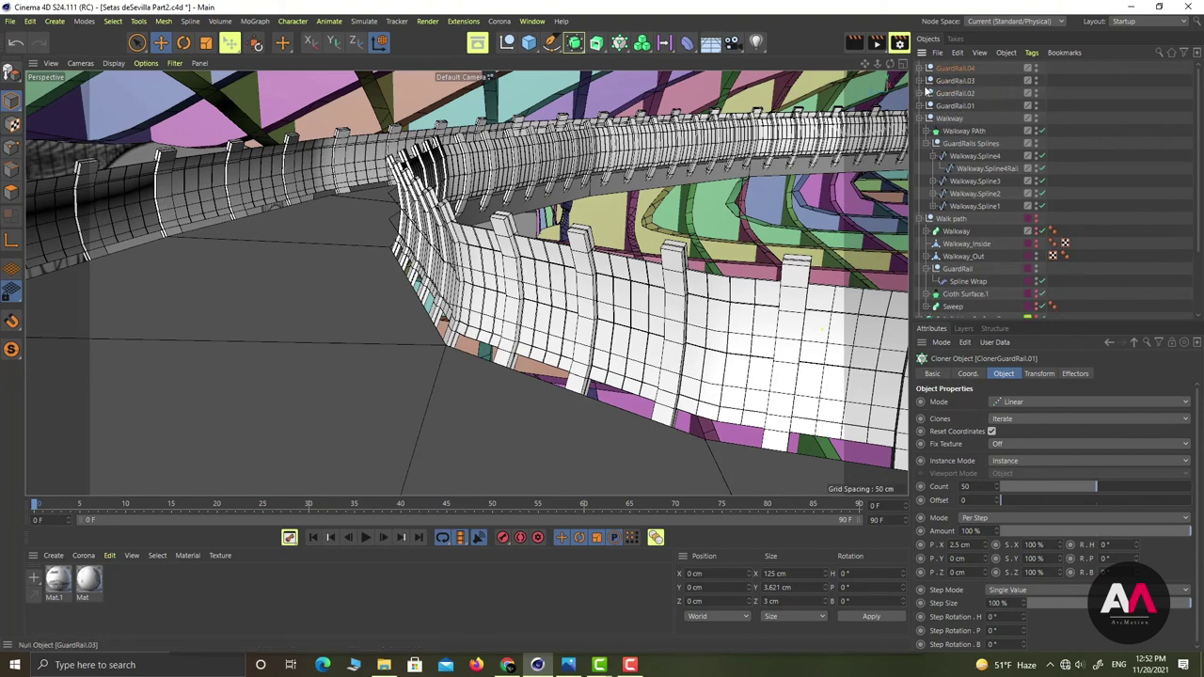
click(929, 80)
click(968, 105)
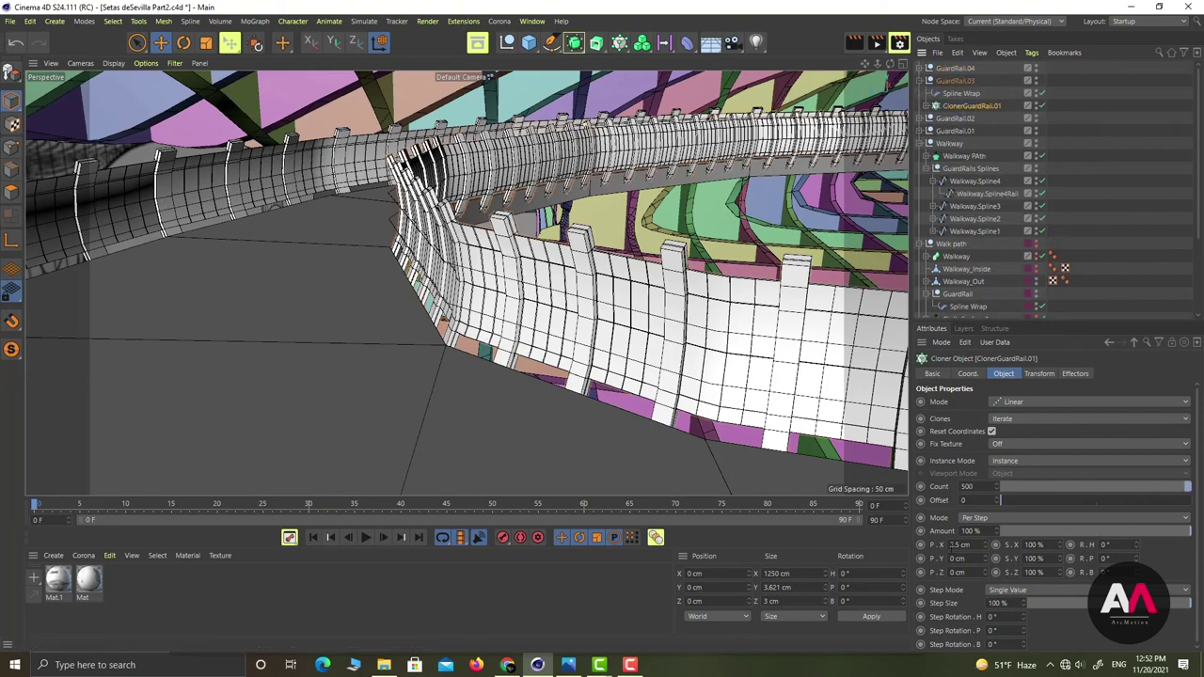
double_click(983, 487)
text(400)
key(Return)
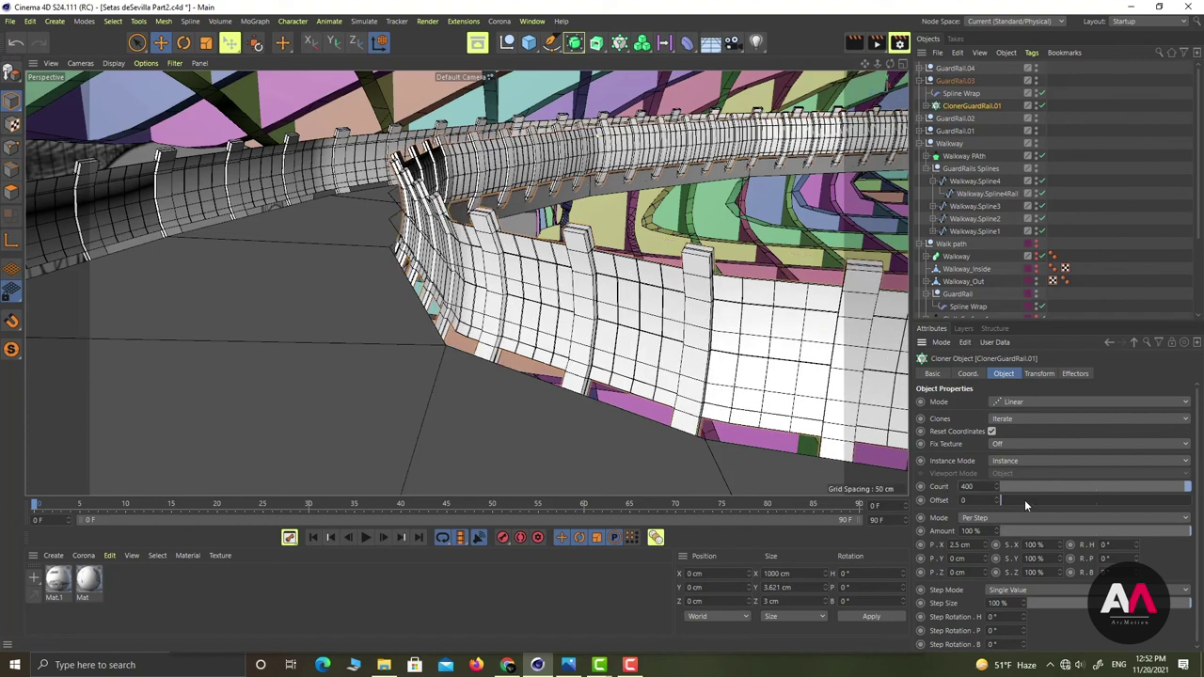
double_click(982, 487)
text(350)
key(Return)
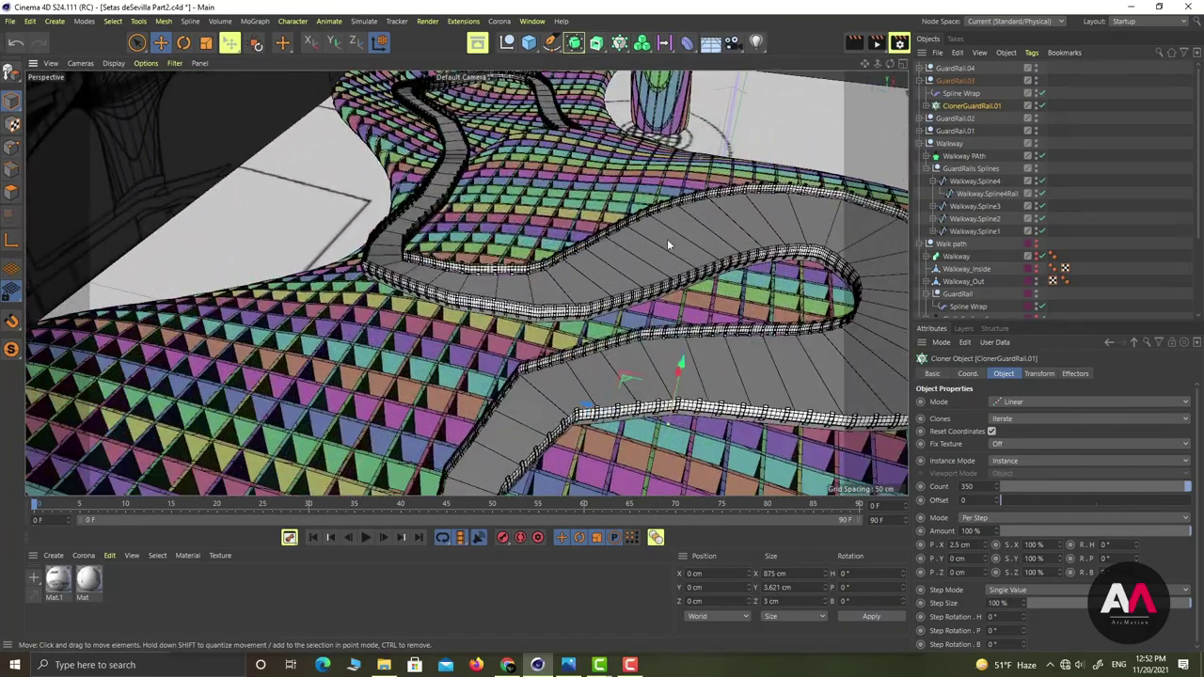
Group the four nulls GuardRail.01 to GuardRail.04 under a new null named GuardRails
click(920, 82)
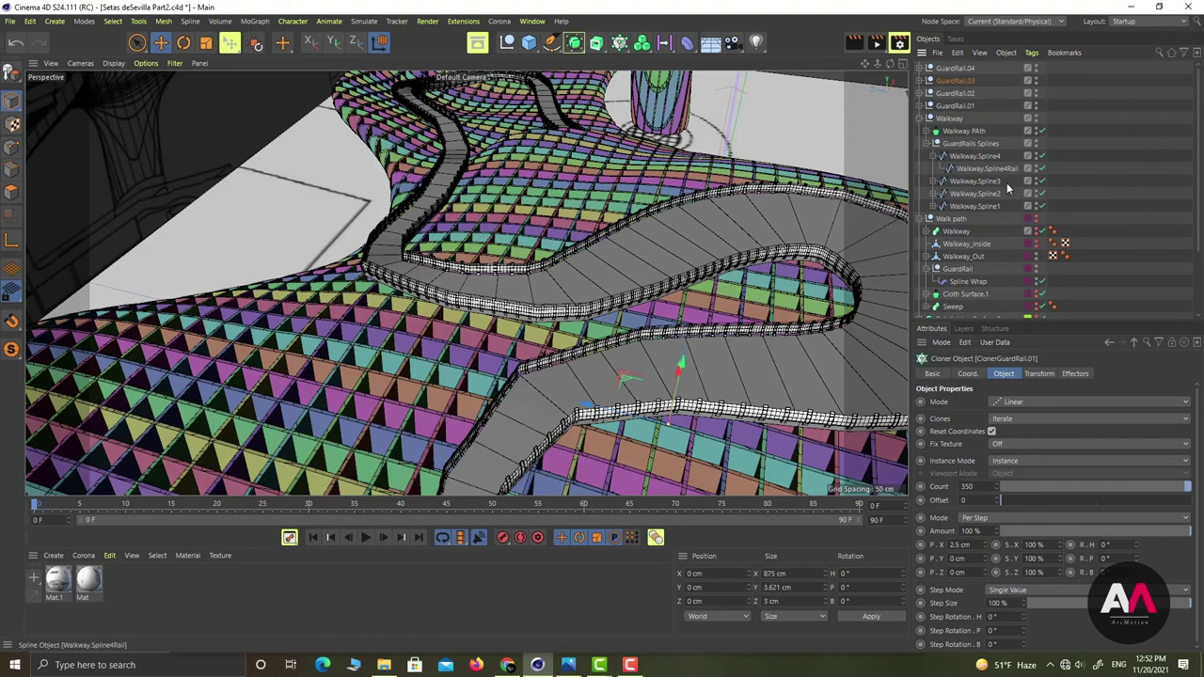
click(926, 144)
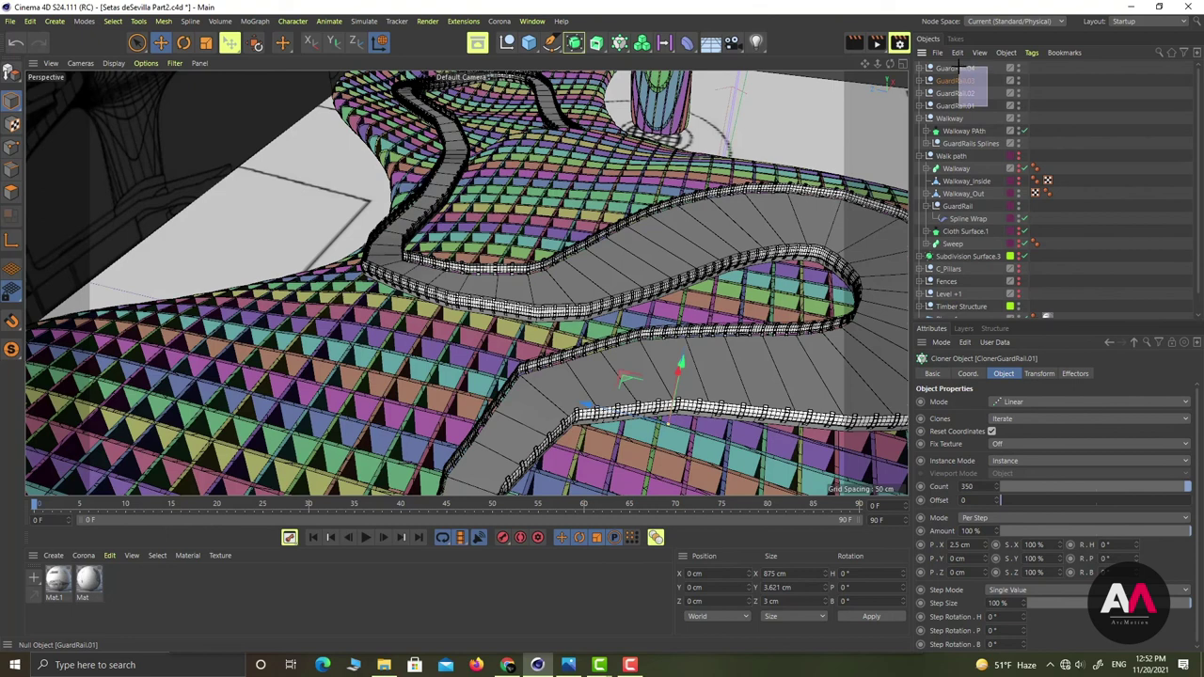
drag(985, 81, 945, 65)
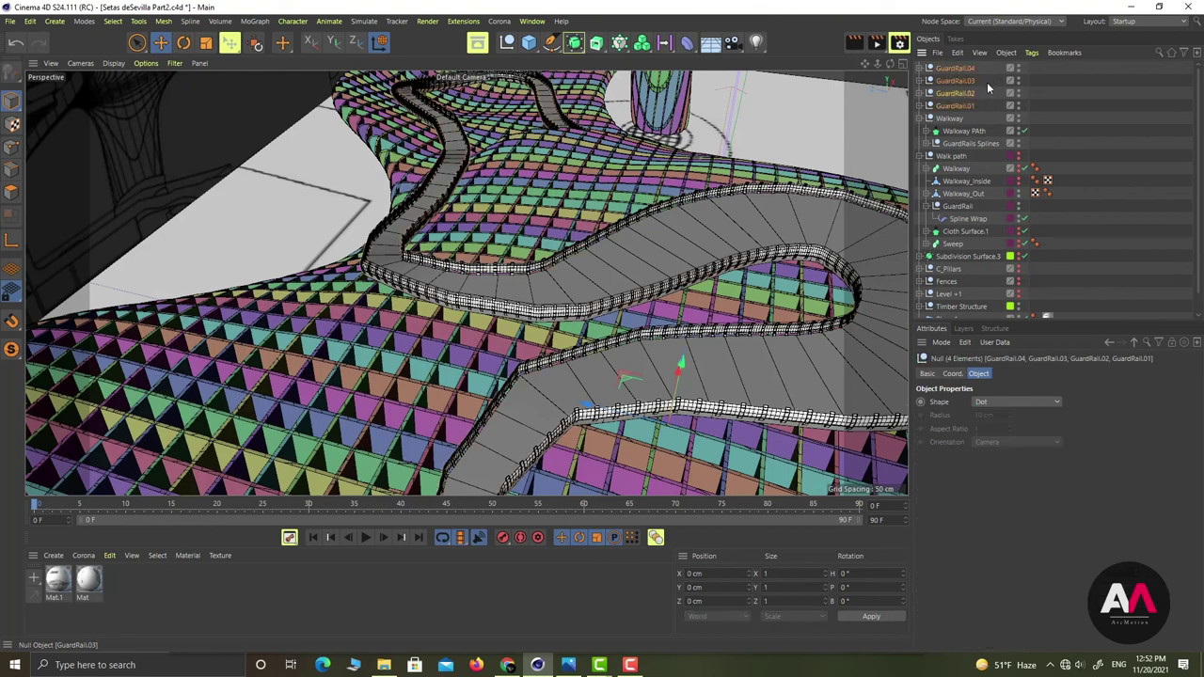
key(alt+g)
double_click(944, 69)
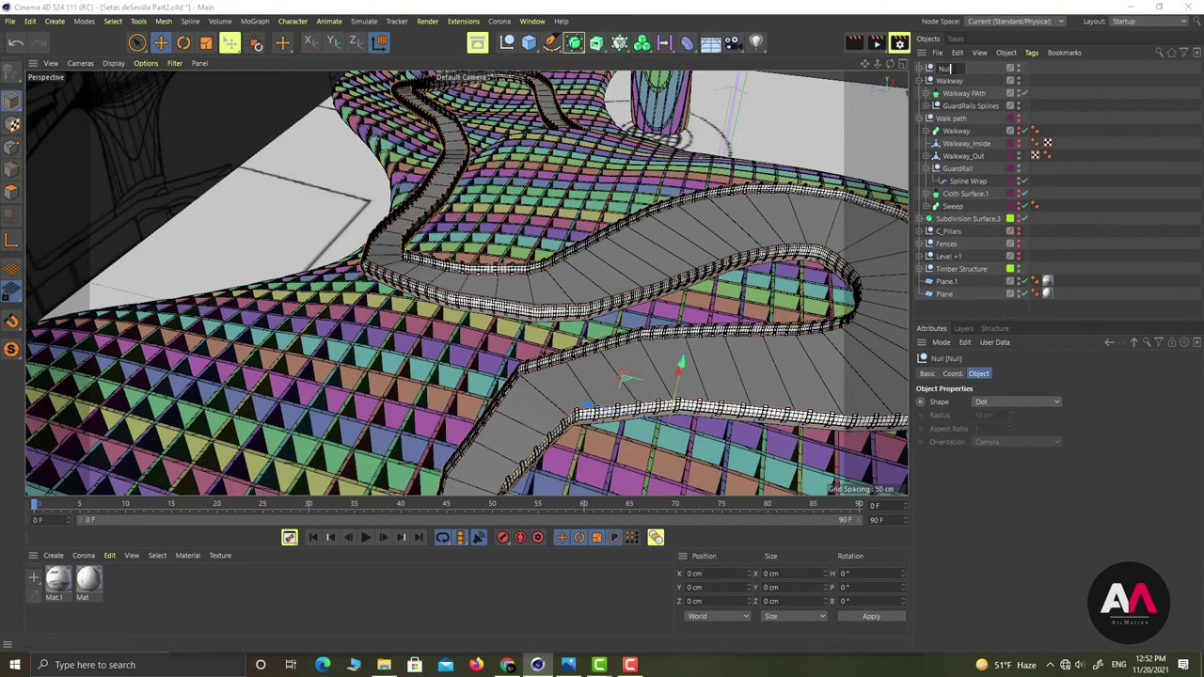
drag(952, 68, 851, 52)
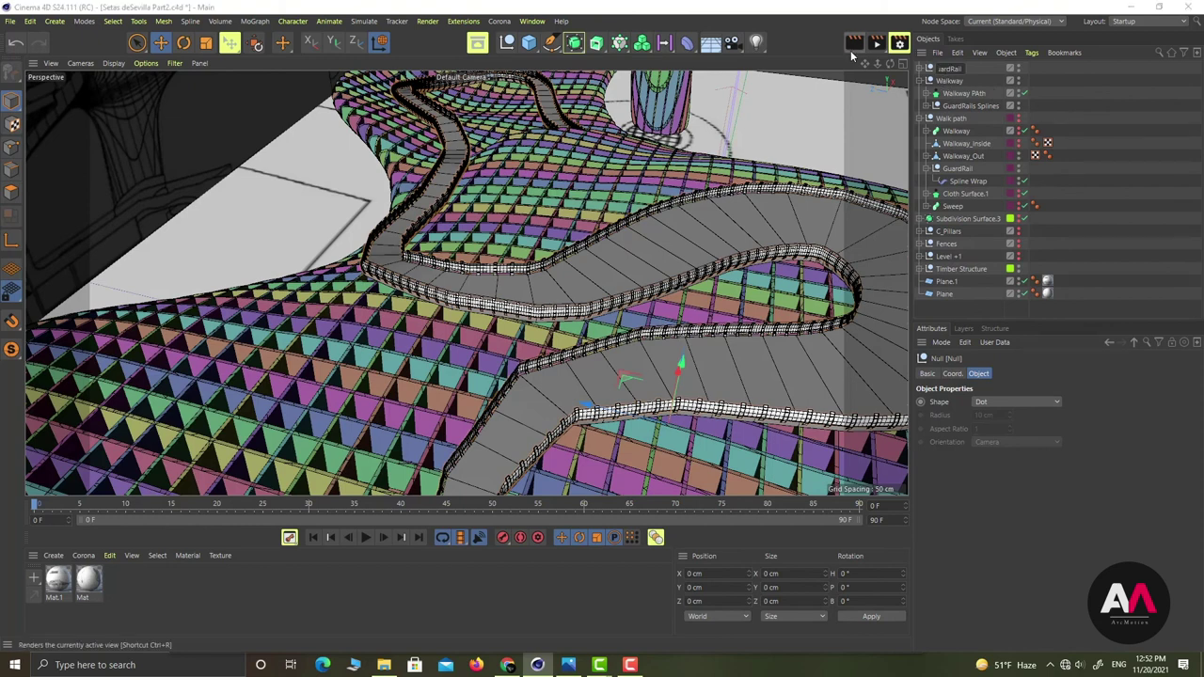
text(s)
key(Return)
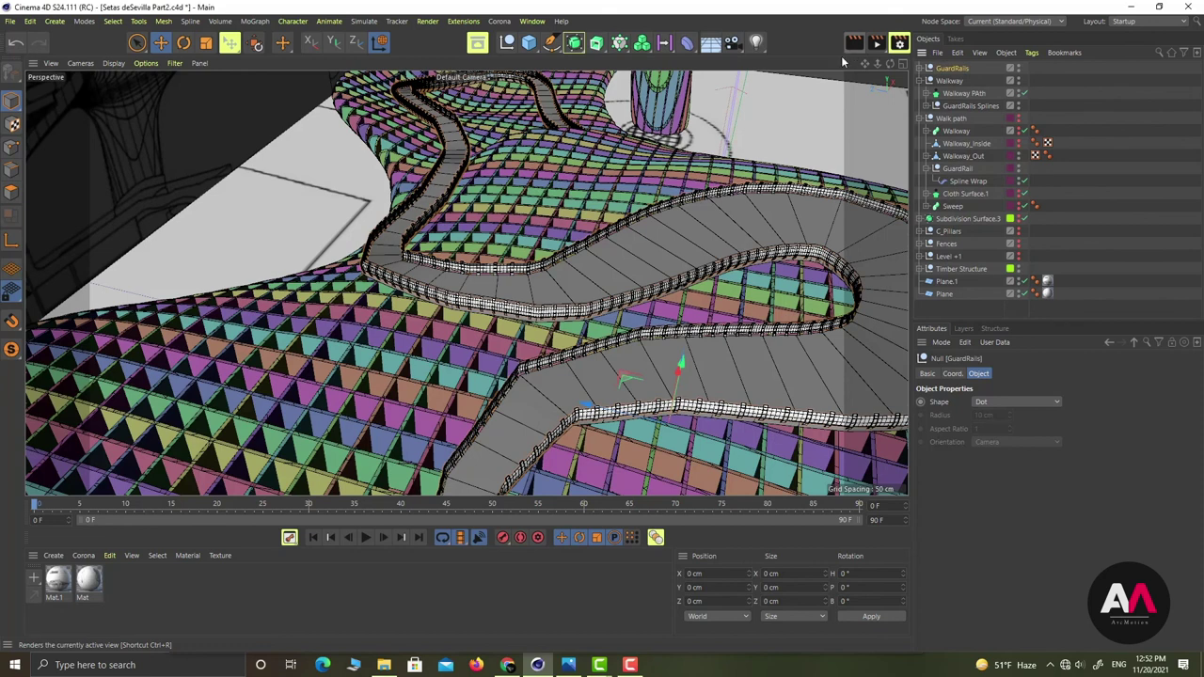
Nest the GuardRails null inside the Walkway null and collapse the Walkway hierarchy
drag(959, 71, 961, 89)
click(919, 69)
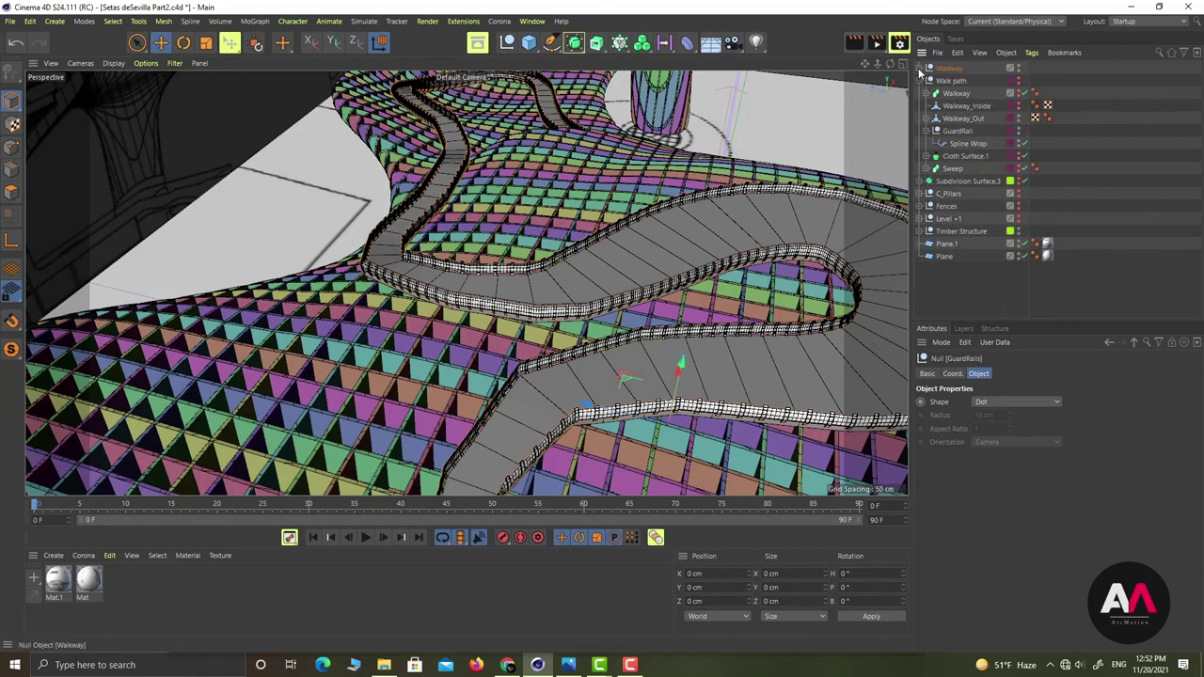
click(949, 70)
scroll(463, 250, down, 5)
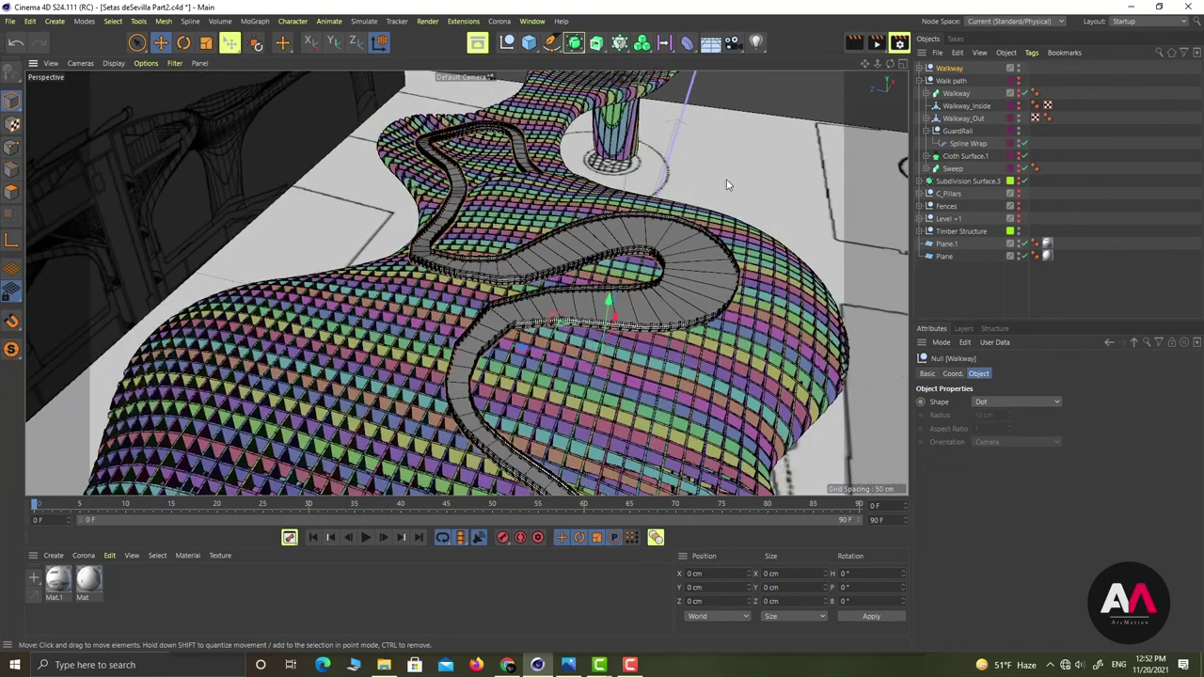
Review the Walkway null's visibility and contents, including GuardRails, Walkway PAth and GuardRails Splines, and the whole walkway in the scene
click(1019, 69)
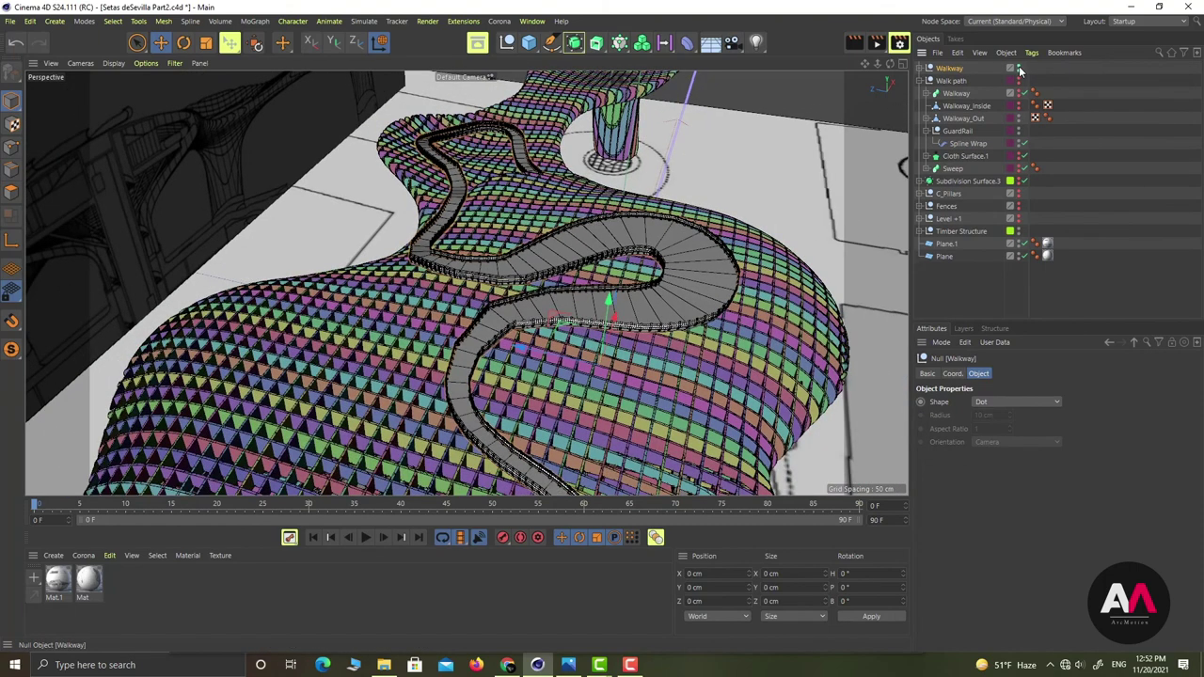
click(1018, 69)
click(919, 68)
click(961, 81)
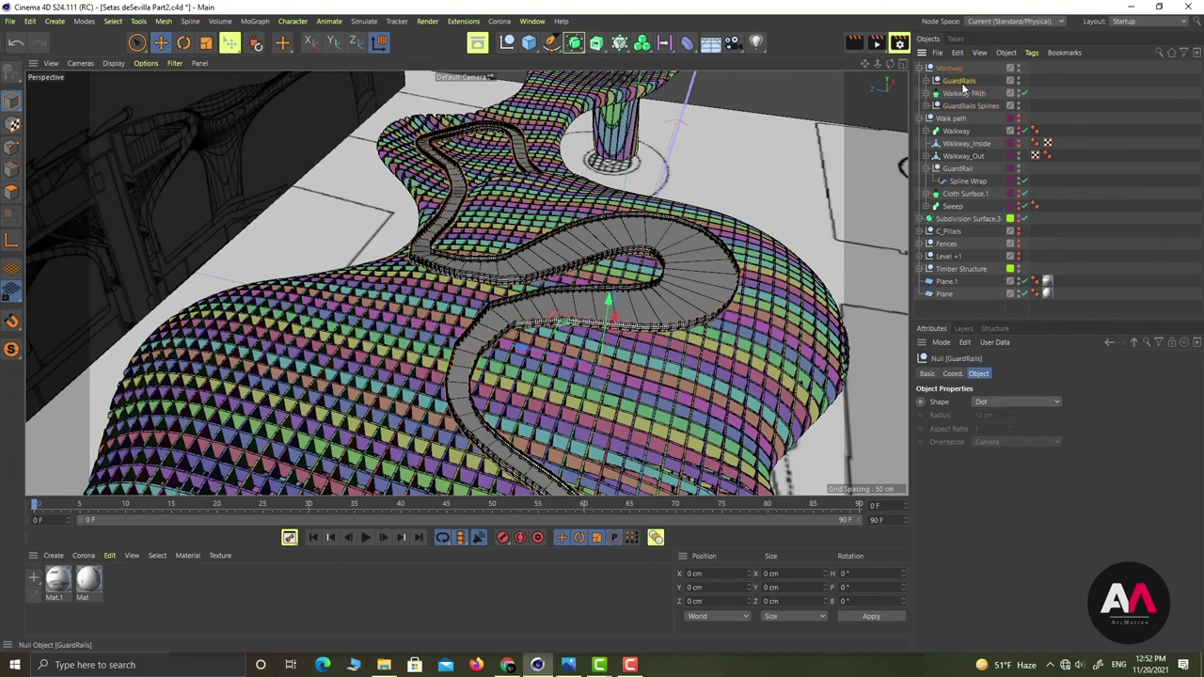
click(969, 93)
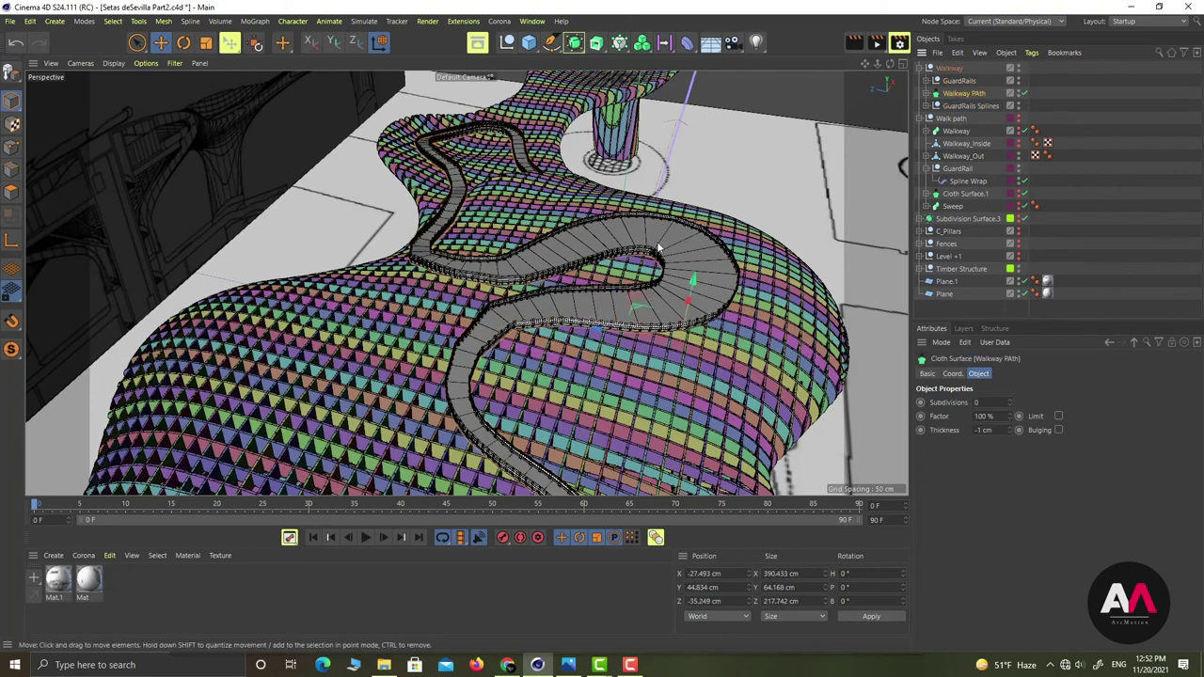
click(971, 106)
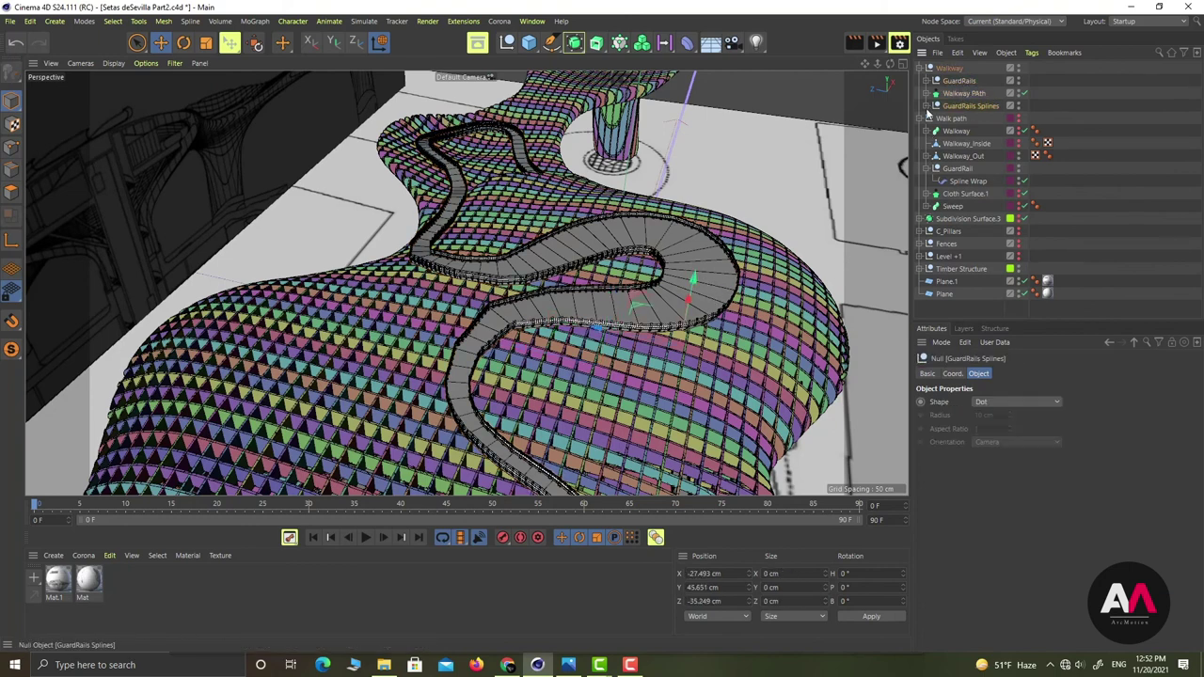
click(926, 106)
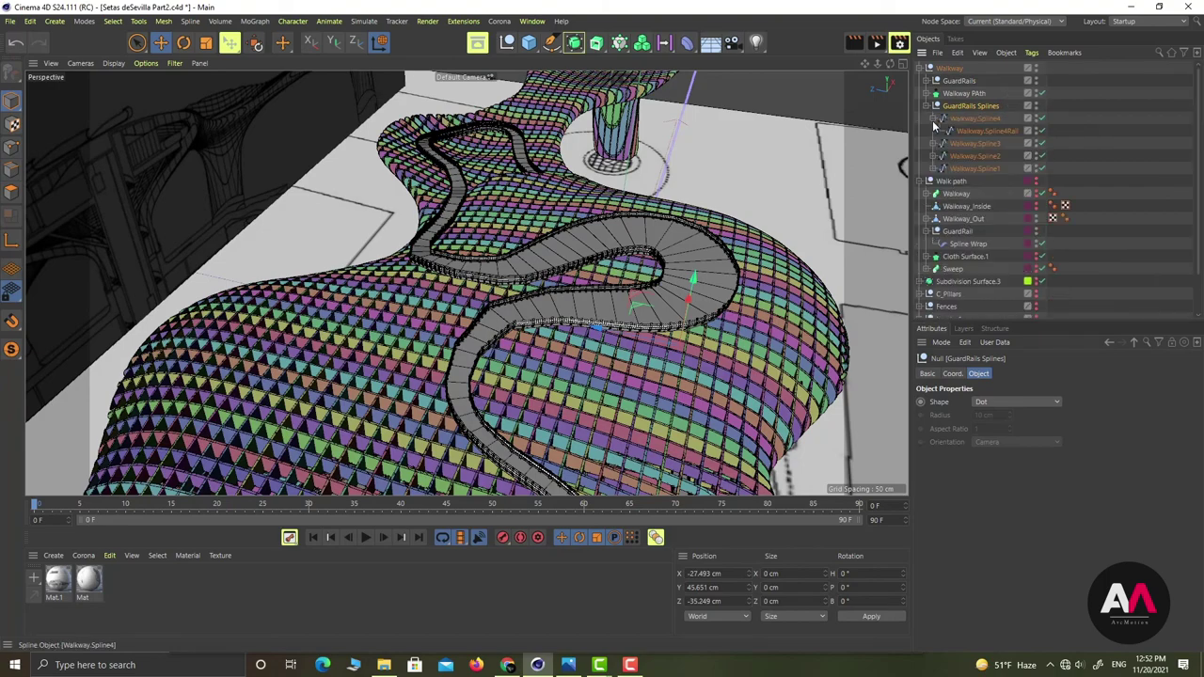
click(931, 118)
click(929, 69)
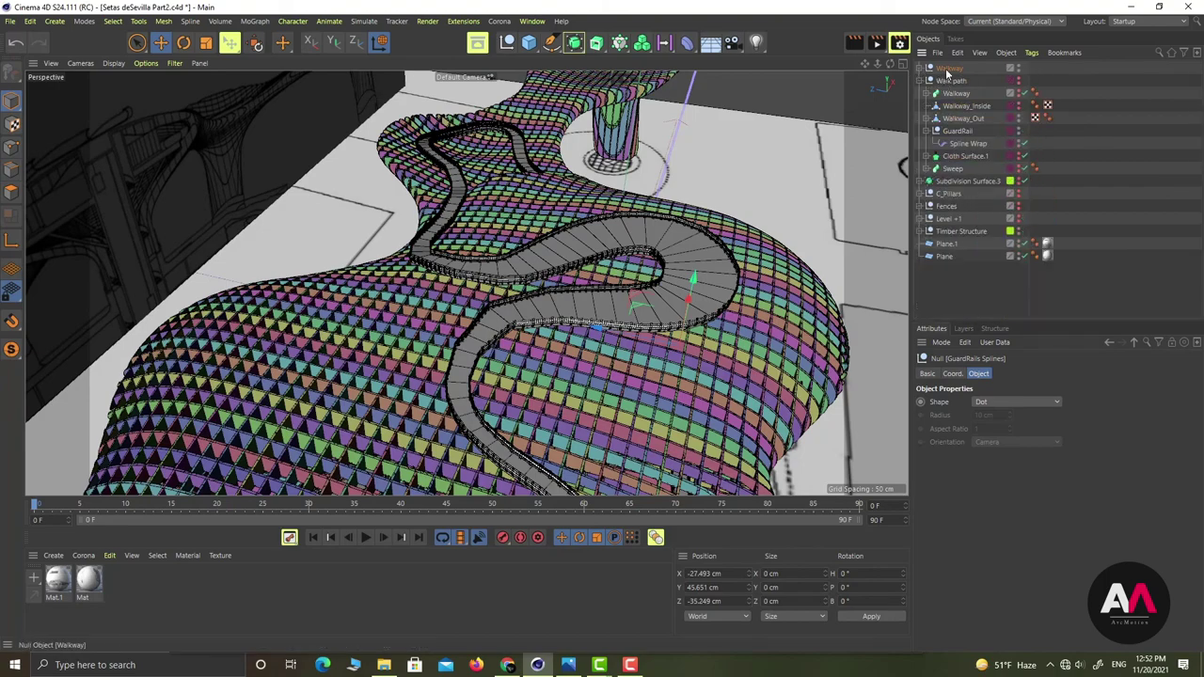
alt+drag(549, 250, 572, 206)
scroll(577, 227, down, 3)
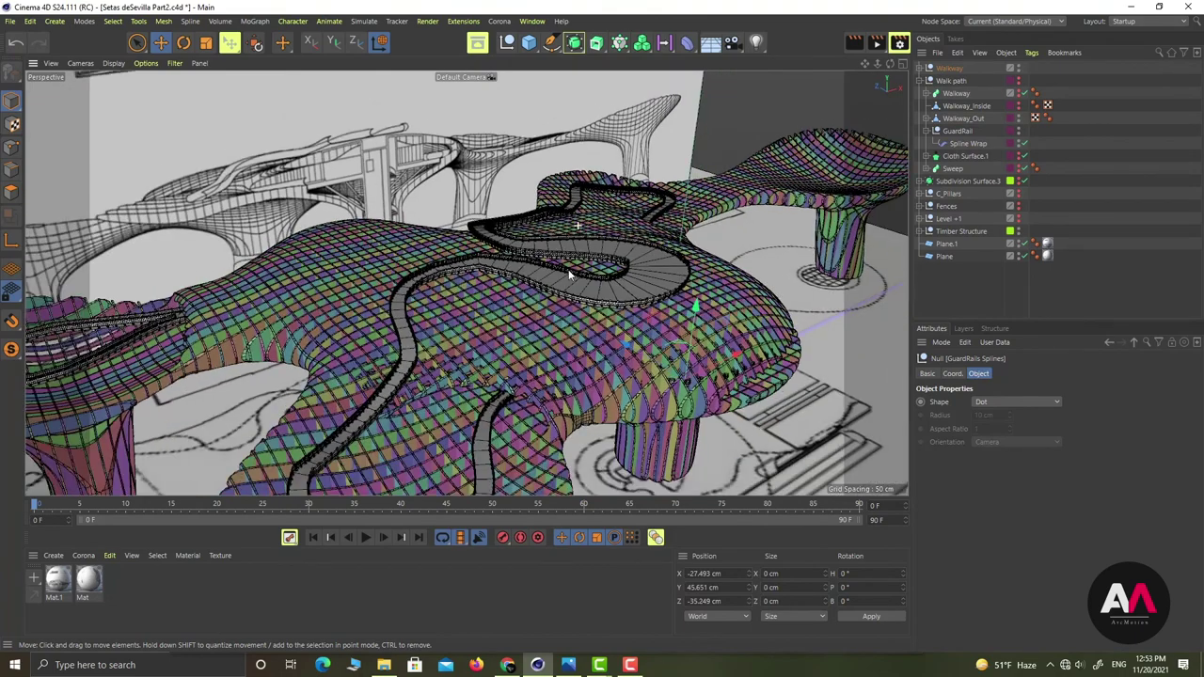
Collapse the Walk path group and delete it with all its contents from the scene
alt+drag(555, 274, 523, 291)
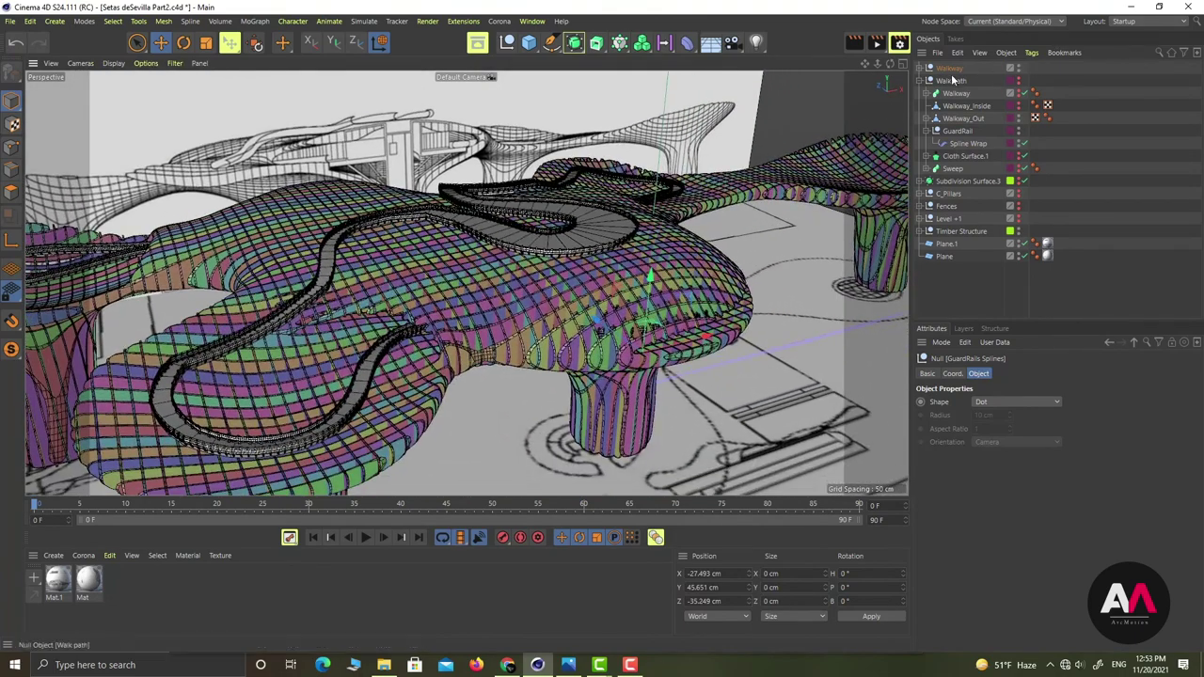
scroll(612, 318, down, 5)
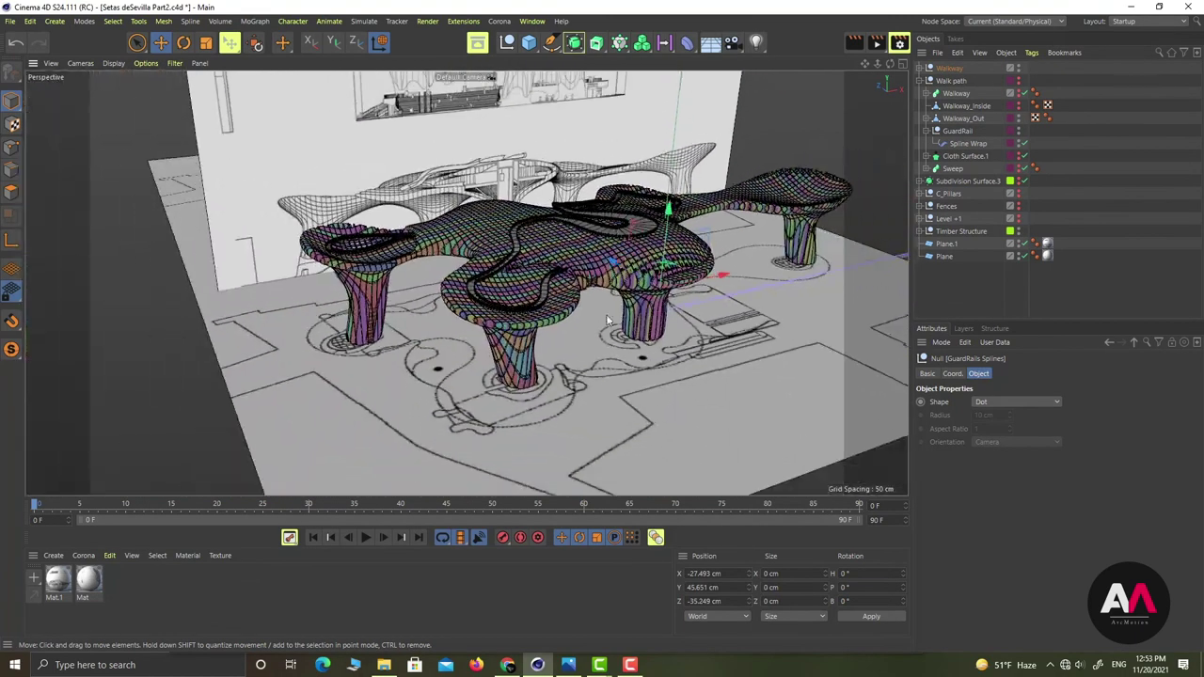
alt+drag(612, 324, 506, 330)
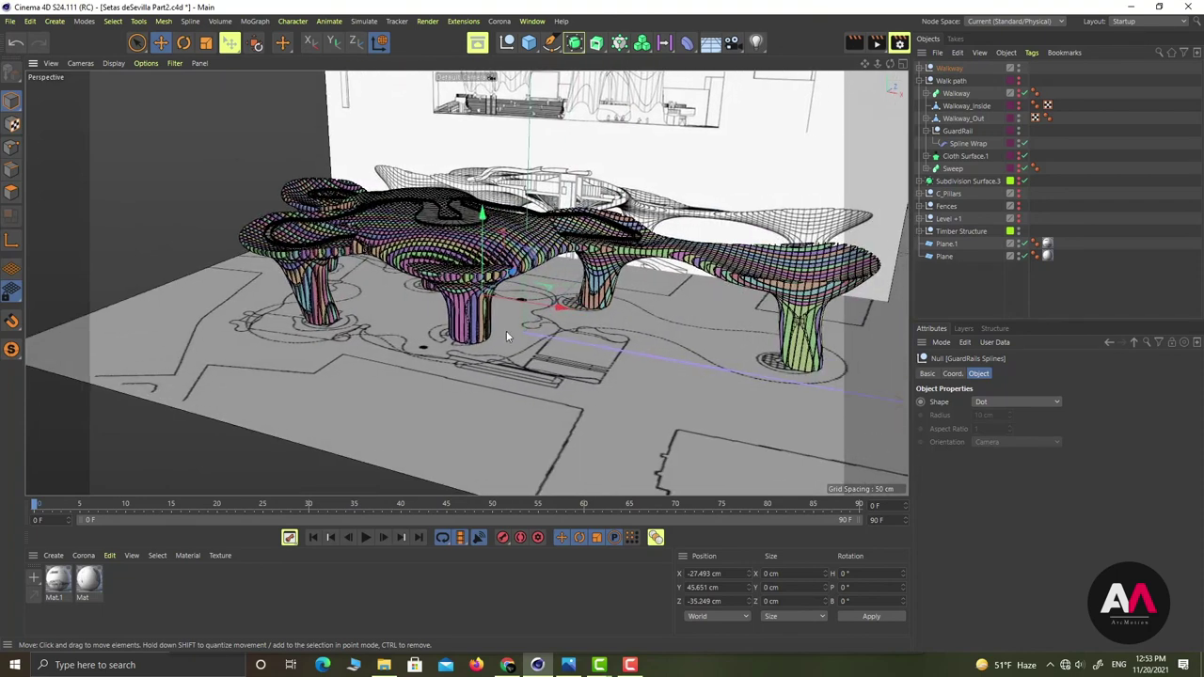
click(921, 82)
click(950, 81)
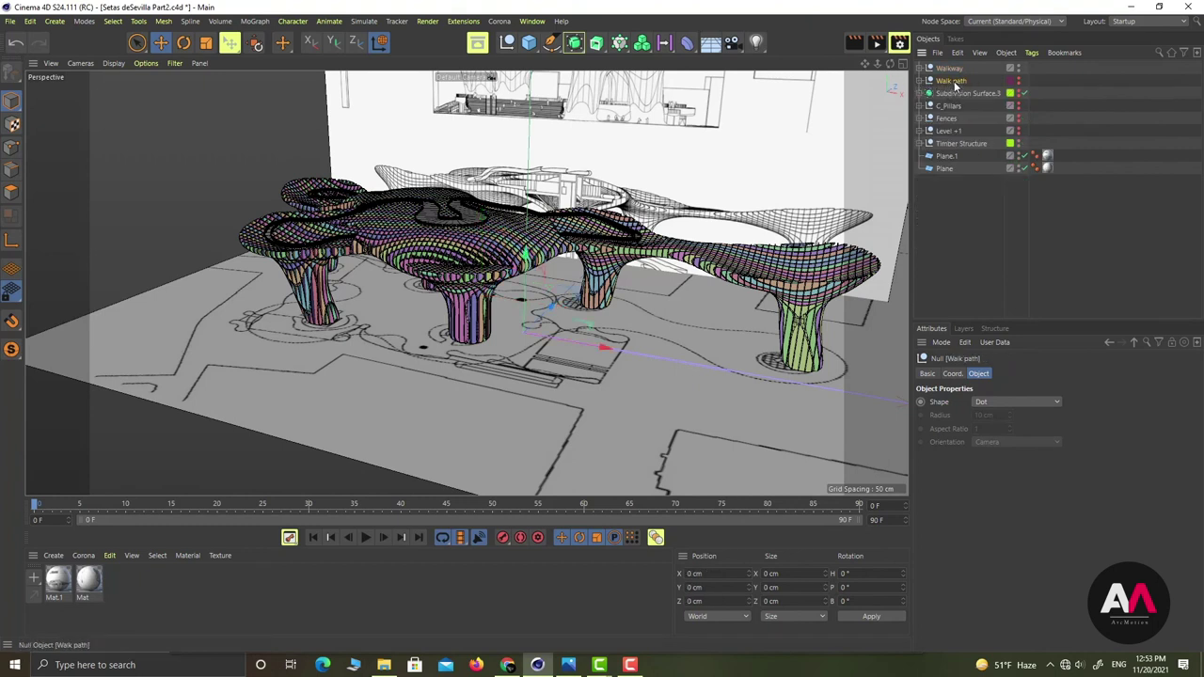
key(Delete)
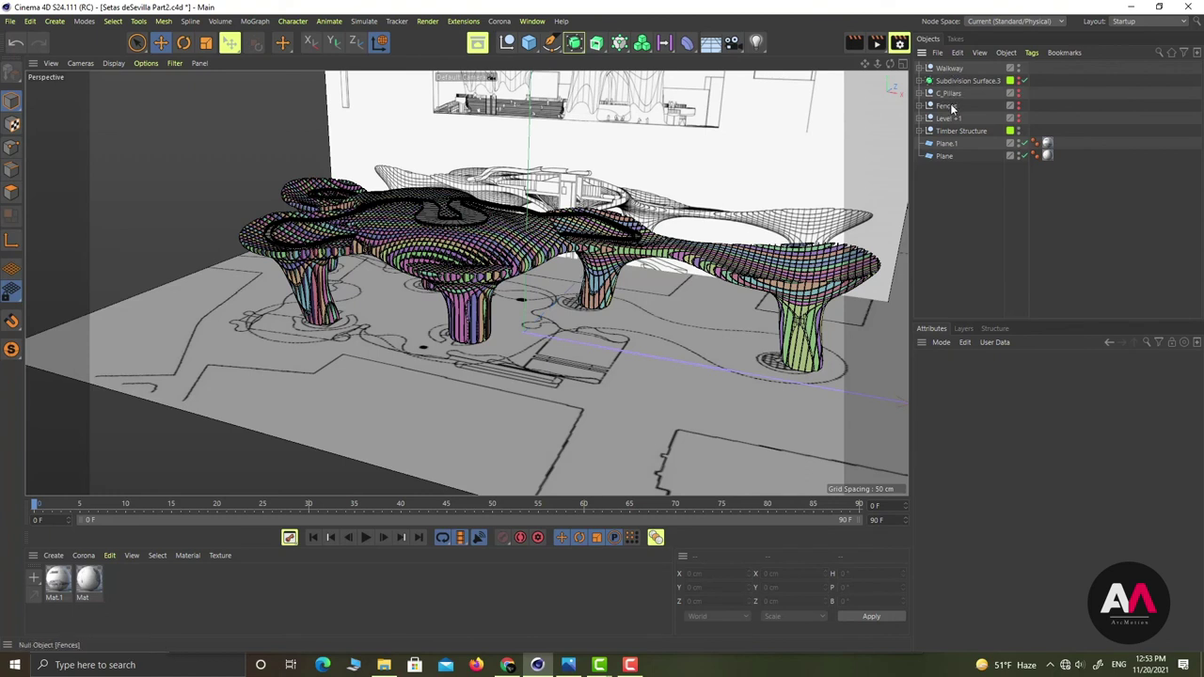
Briefly show and hide the C_Pillars group, and make the Level +1 group visible to inspect its platform and stairs
click(1018, 93)
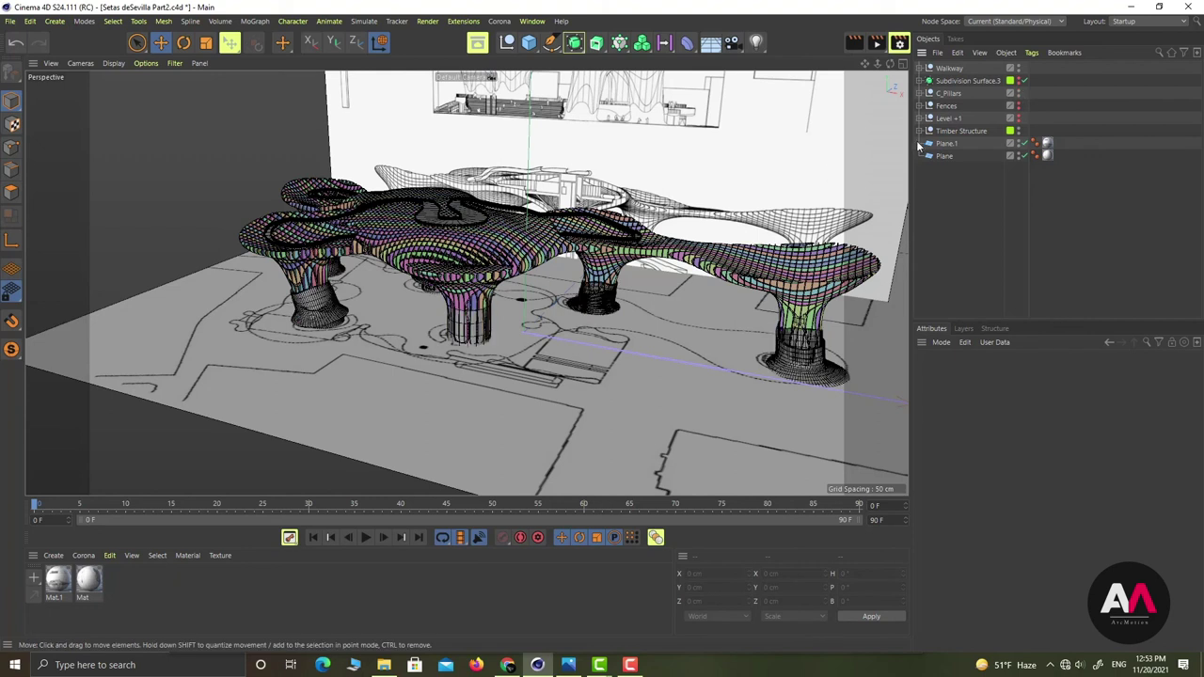
click(1019, 94)
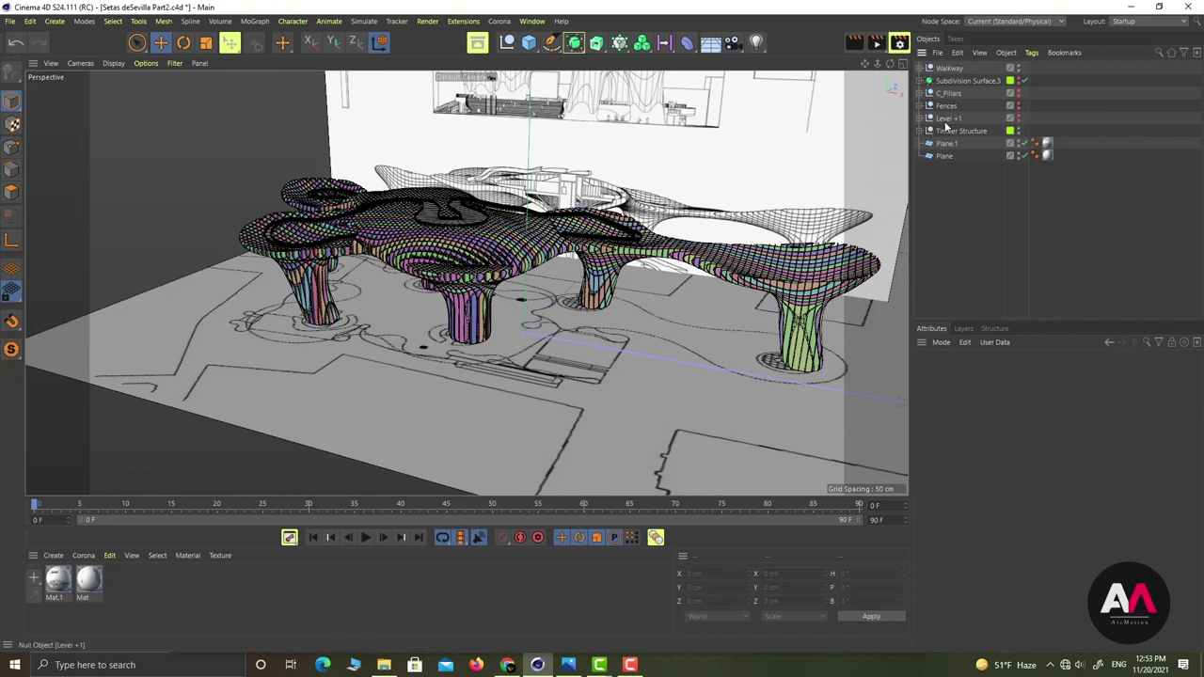
click(1018, 117)
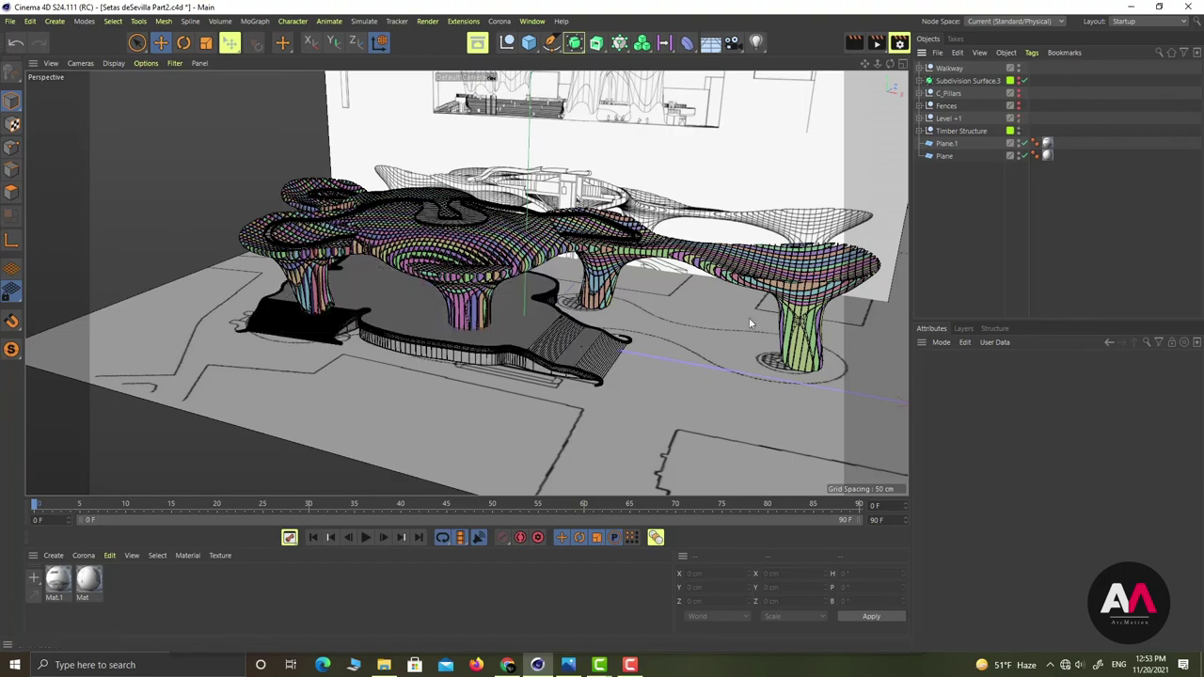
alt+right_drag(392, 351, 488, 338)
alt+drag(471, 336, 419, 329)
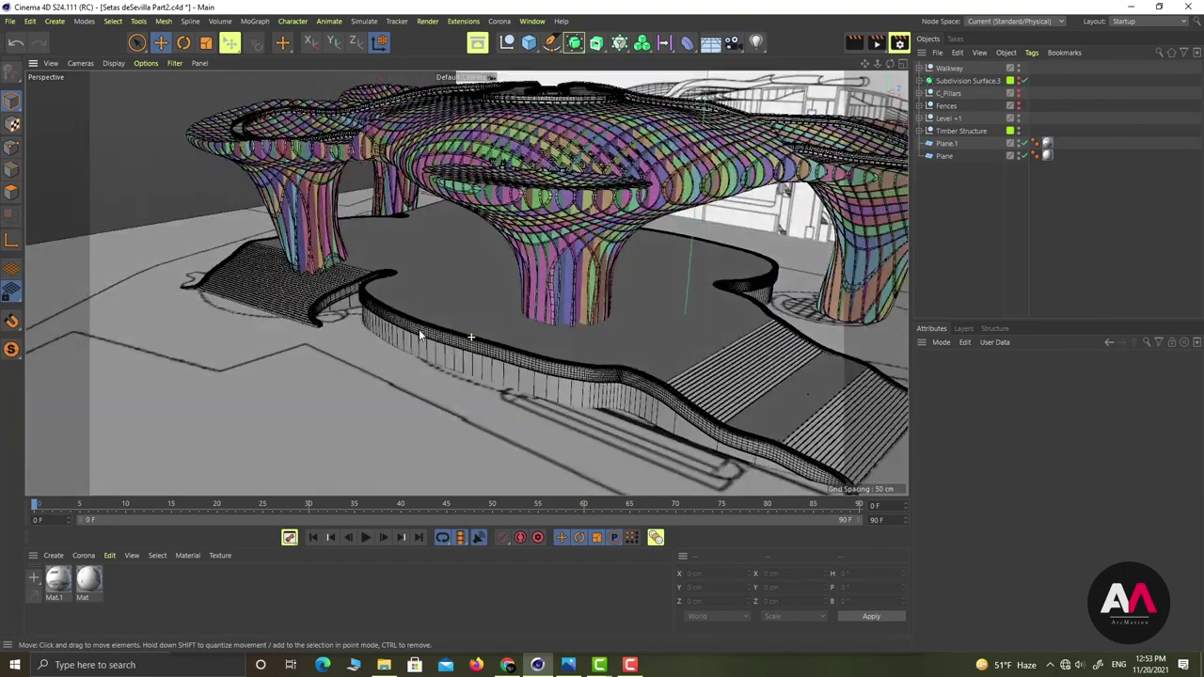
alt+drag(466, 283, 388, 300)
alt+middle_drag(389, 300, 283, 257)
alt+right_drag(690, 327, 757, 310)
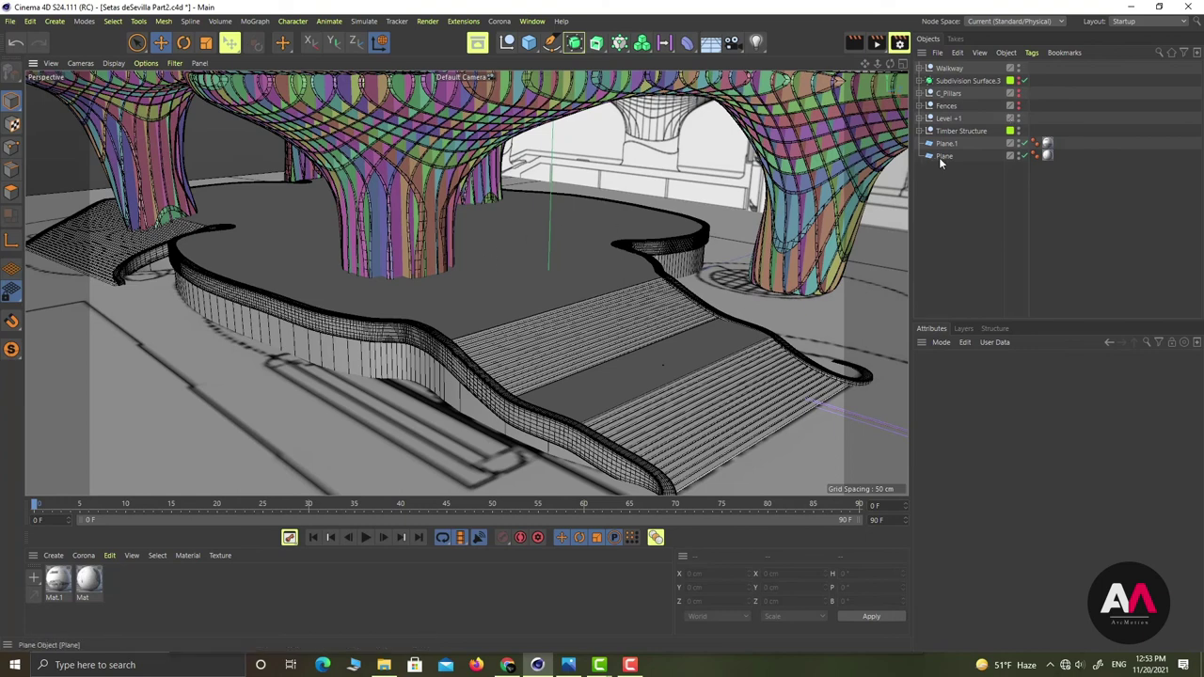
Examine the Level +1 hierarchy down to the Stairs group, the Stair.01 boole and its Sub extrude
click(923, 118)
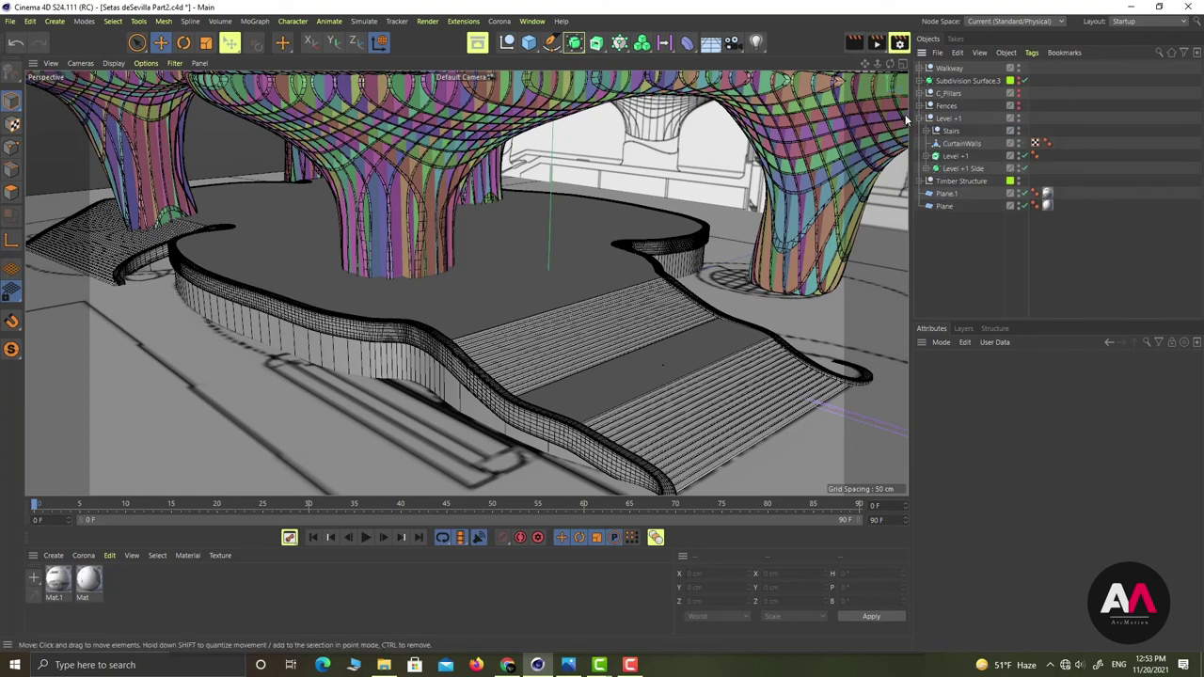
click(950, 132)
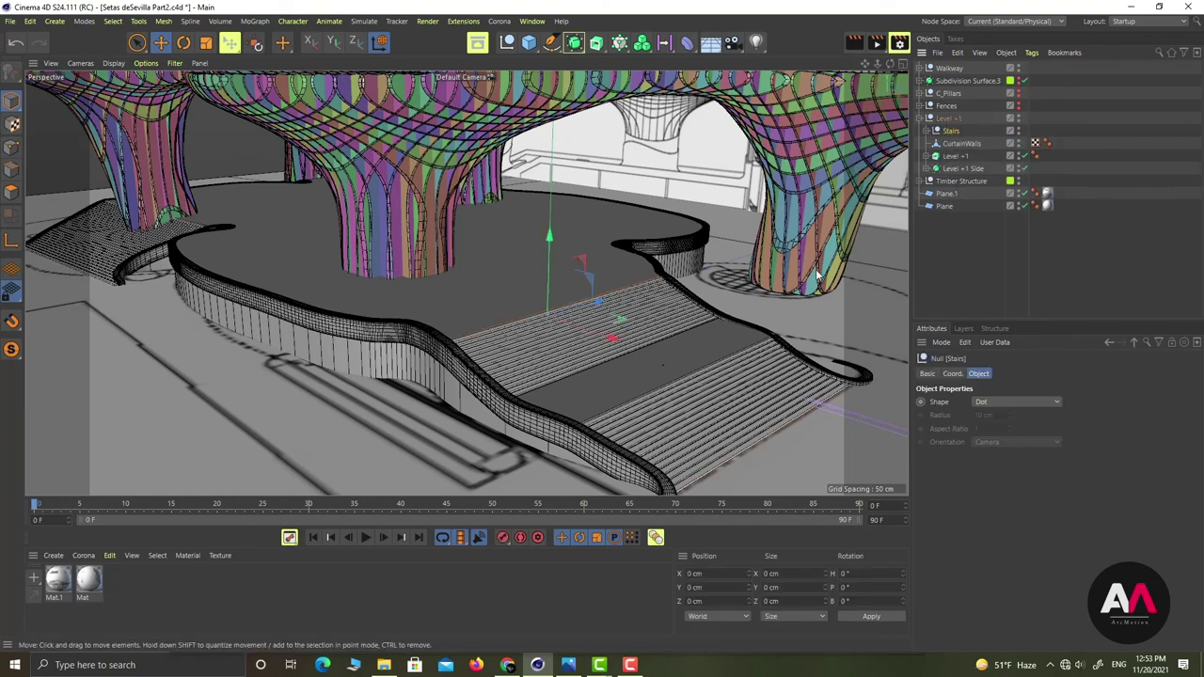
click(928, 131)
click(938, 155)
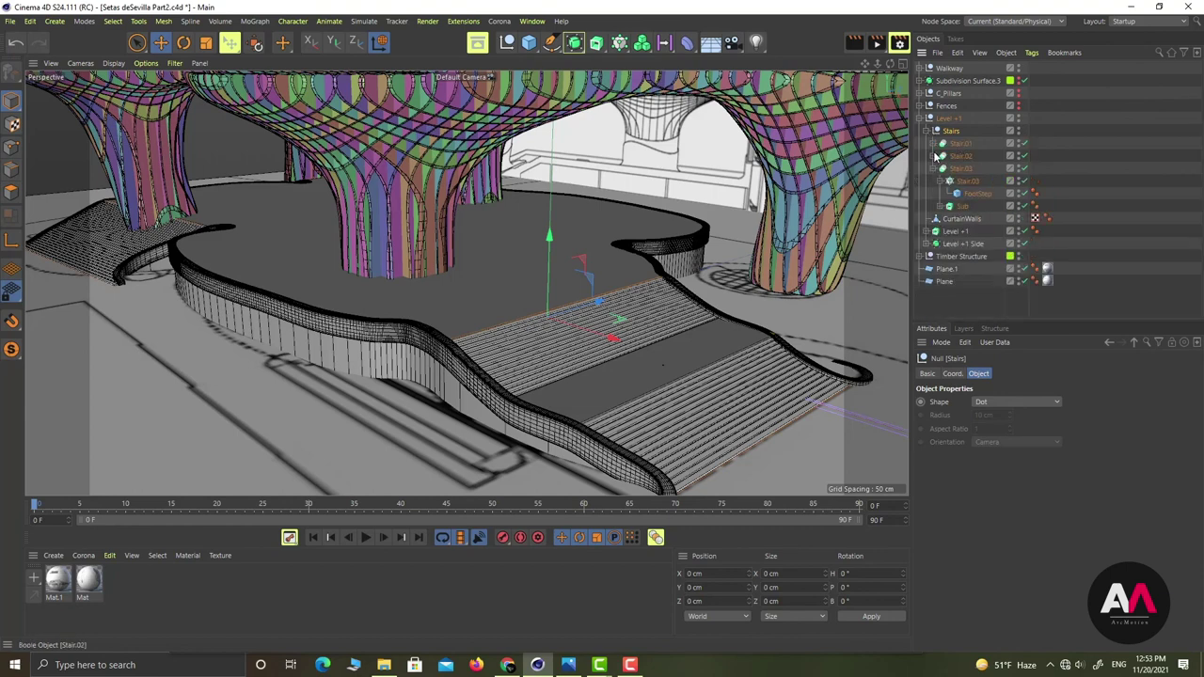
click(936, 143)
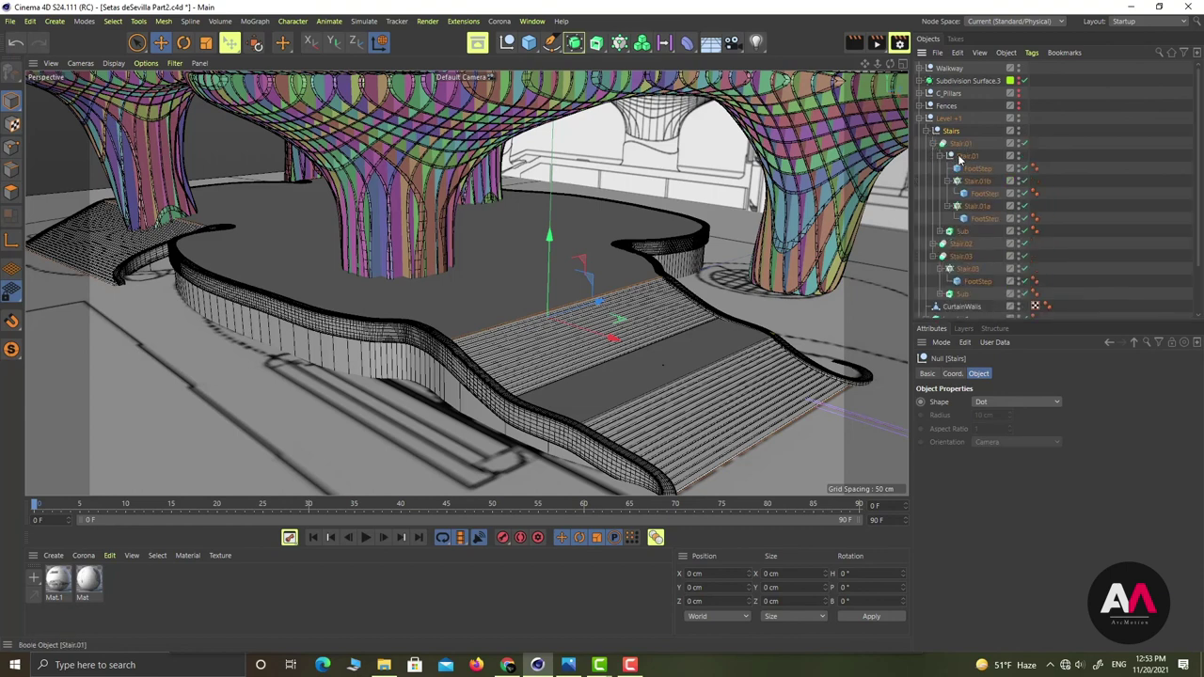
click(944, 156)
click(962, 168)
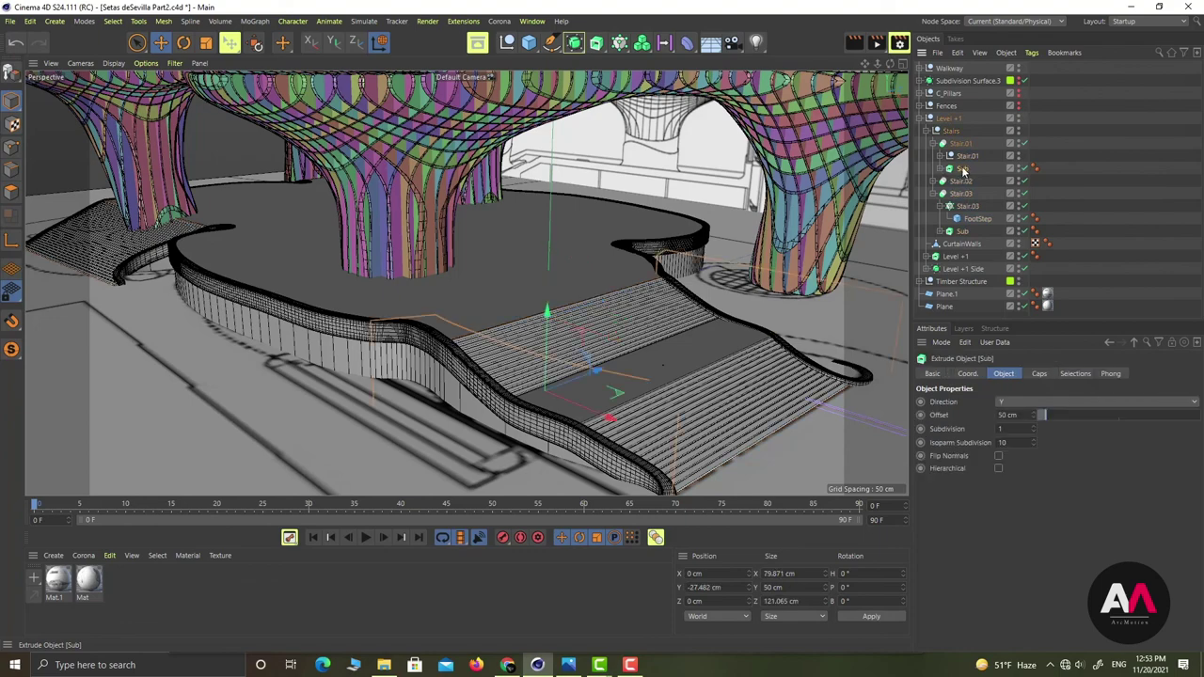
Disable the Stair.01 boole temporarily to inspect its Sub cutting volumes around the stairs, and enable it again
click(1024, 144)
alt+drag(582, 286, 649, 296)
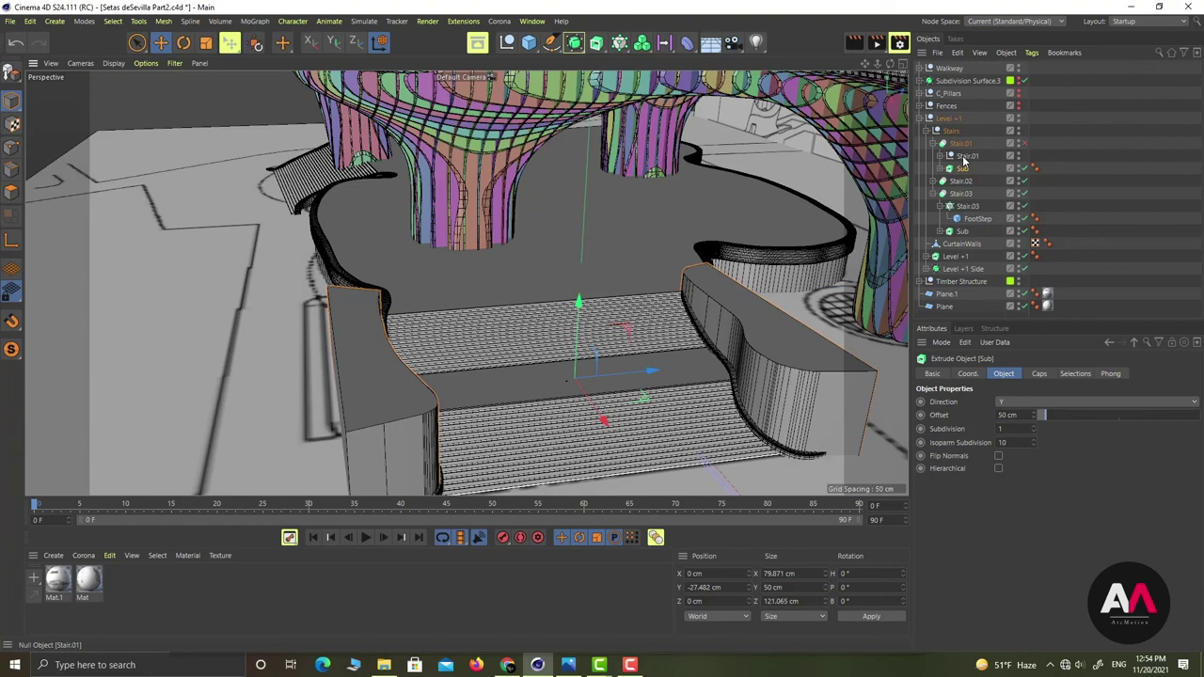
click(1025, 144)
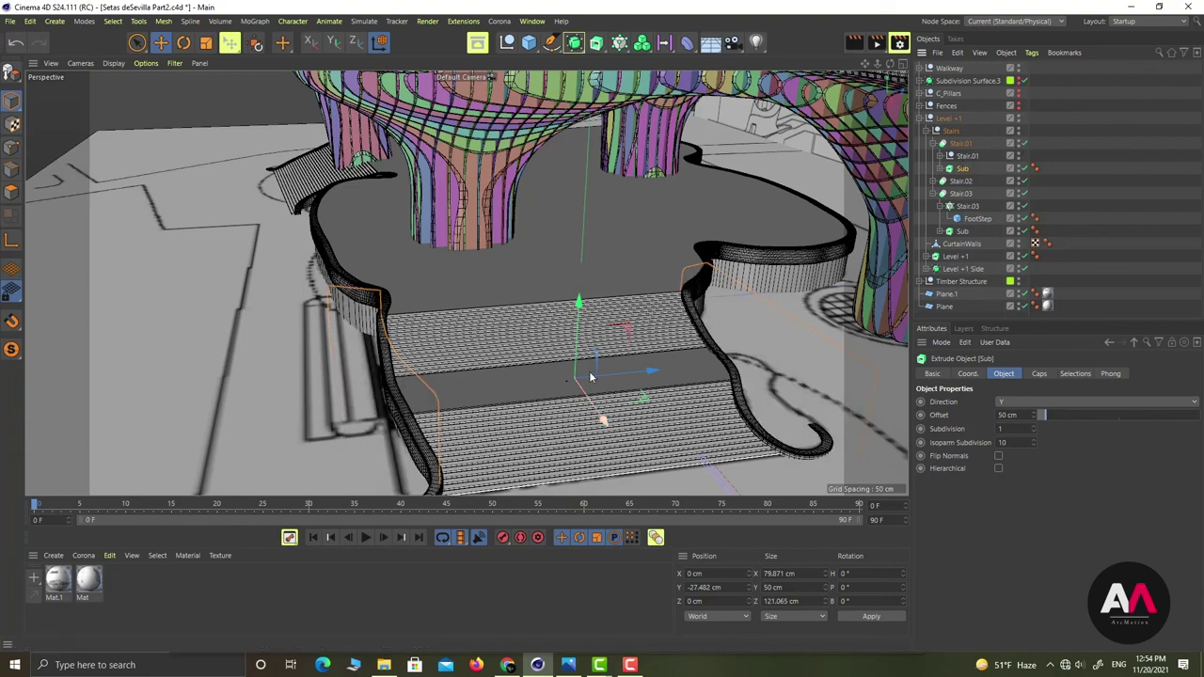
alt+drag(605, 383, 670, 343)
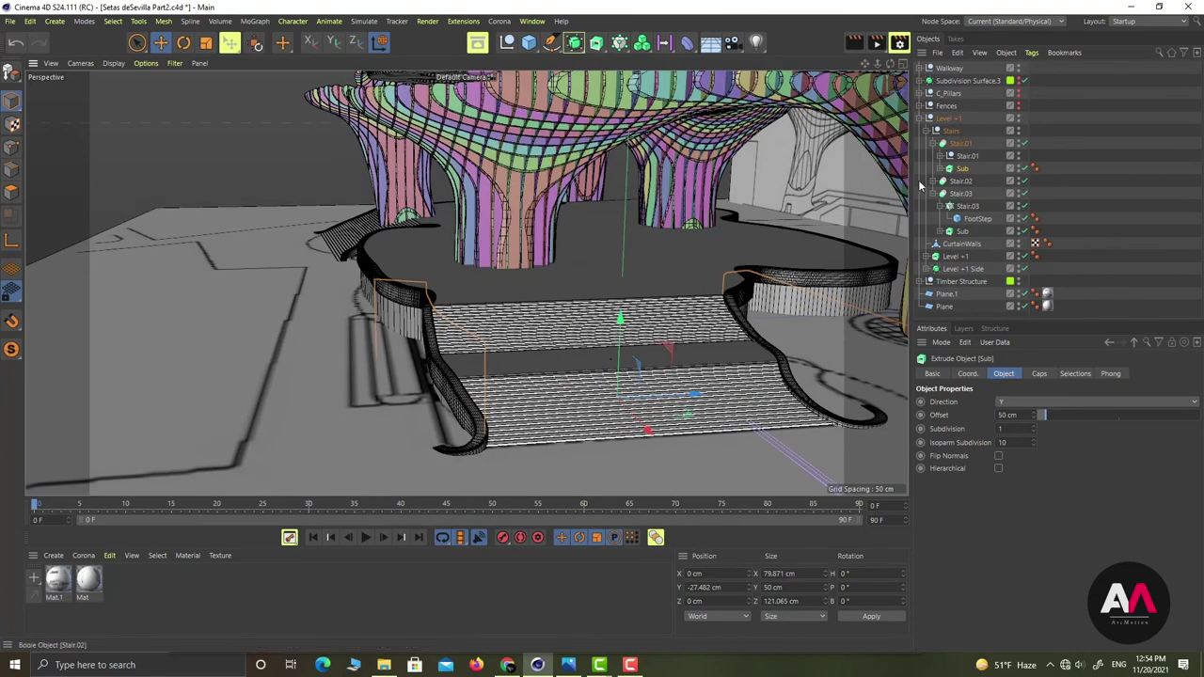
Collapse the Stairs group and examine CurtainWalls, the Level +1 extrude and its Level +1 Spline
click(927, 132)
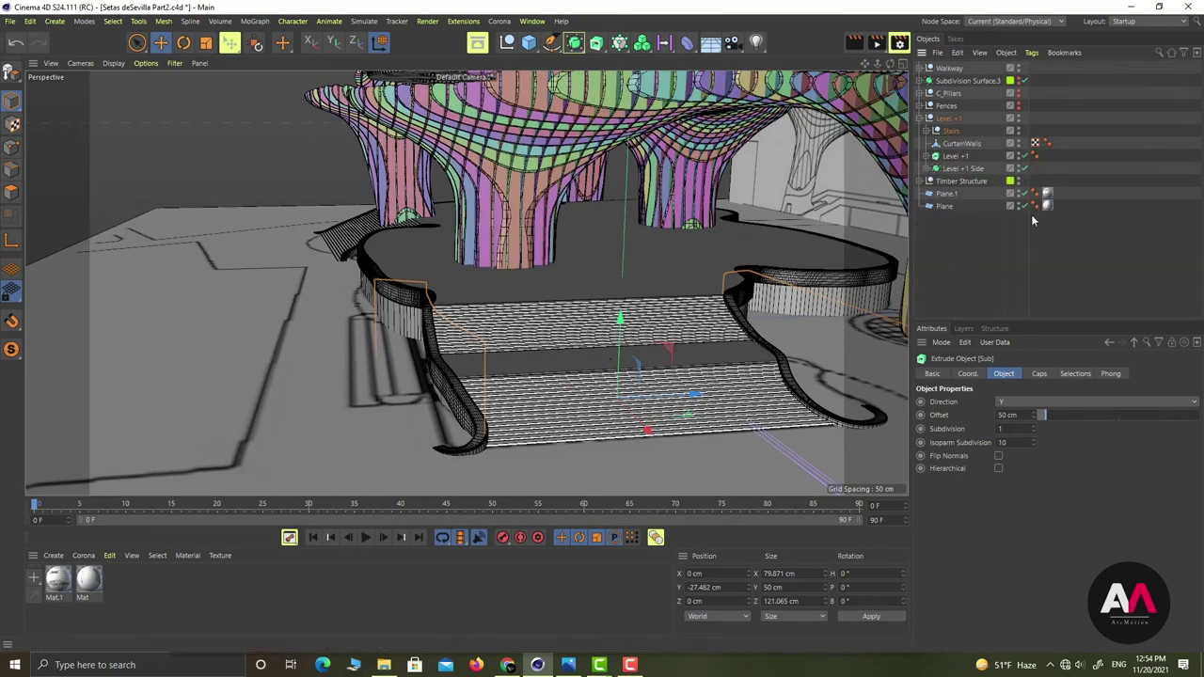
click(961, 143)
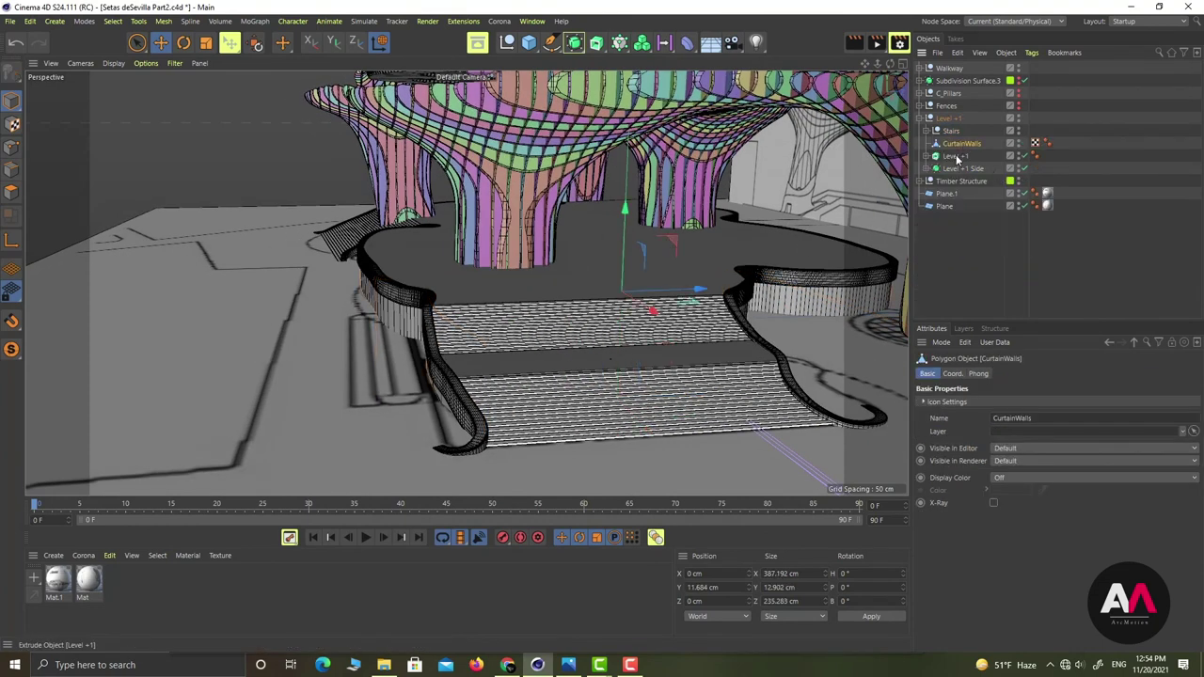
click(951, 155)
click(928, 156)
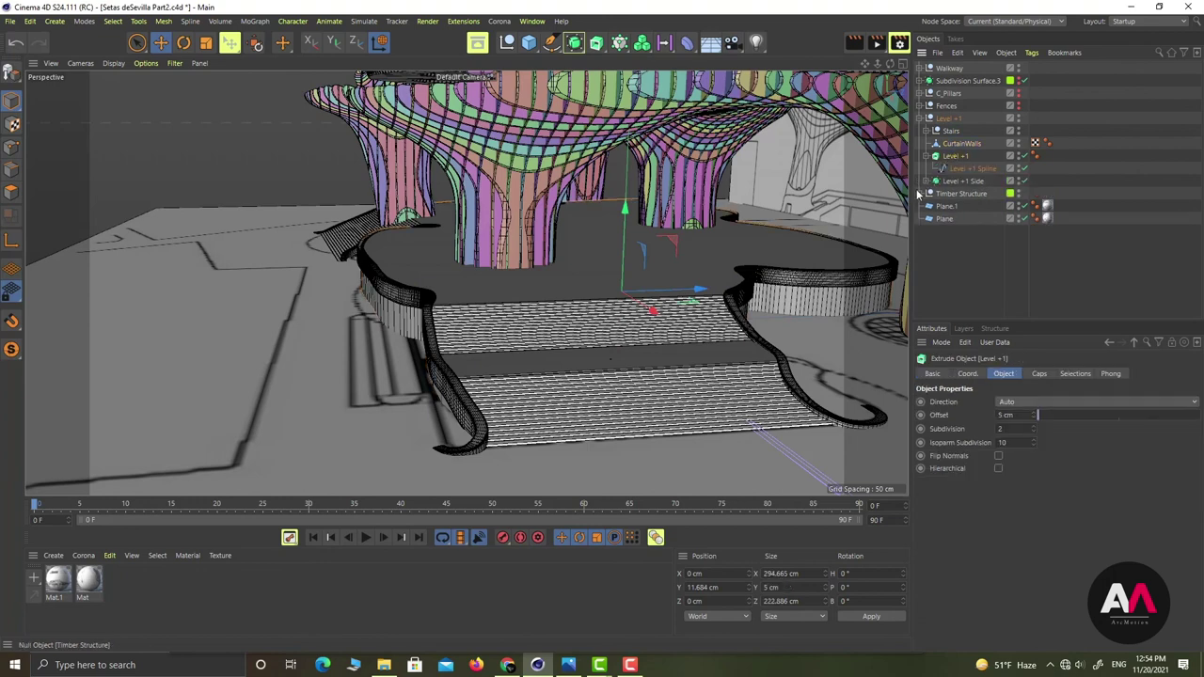
click(966, 169)
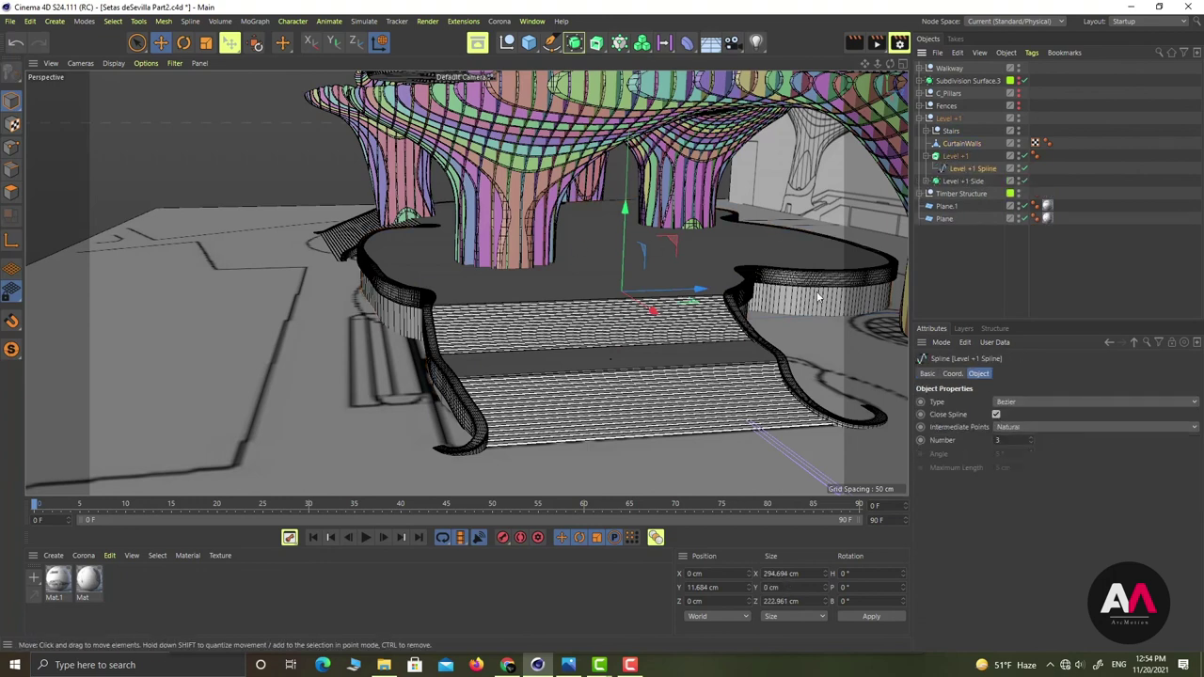
Inspect the platform's side cover by selecting the Level +1 Side subdivision surface and its Side Cover Level +1 polygon object
click(929, 156)
click(961, 168)
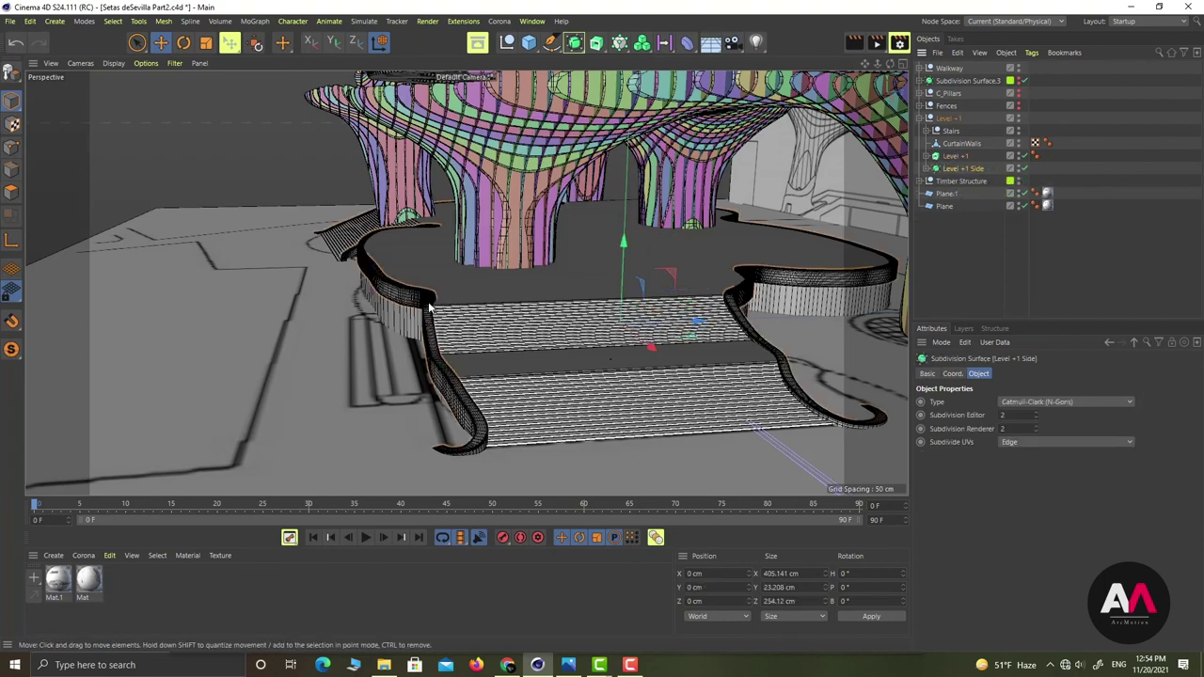
alt+drag(369, 281, 598, 367)
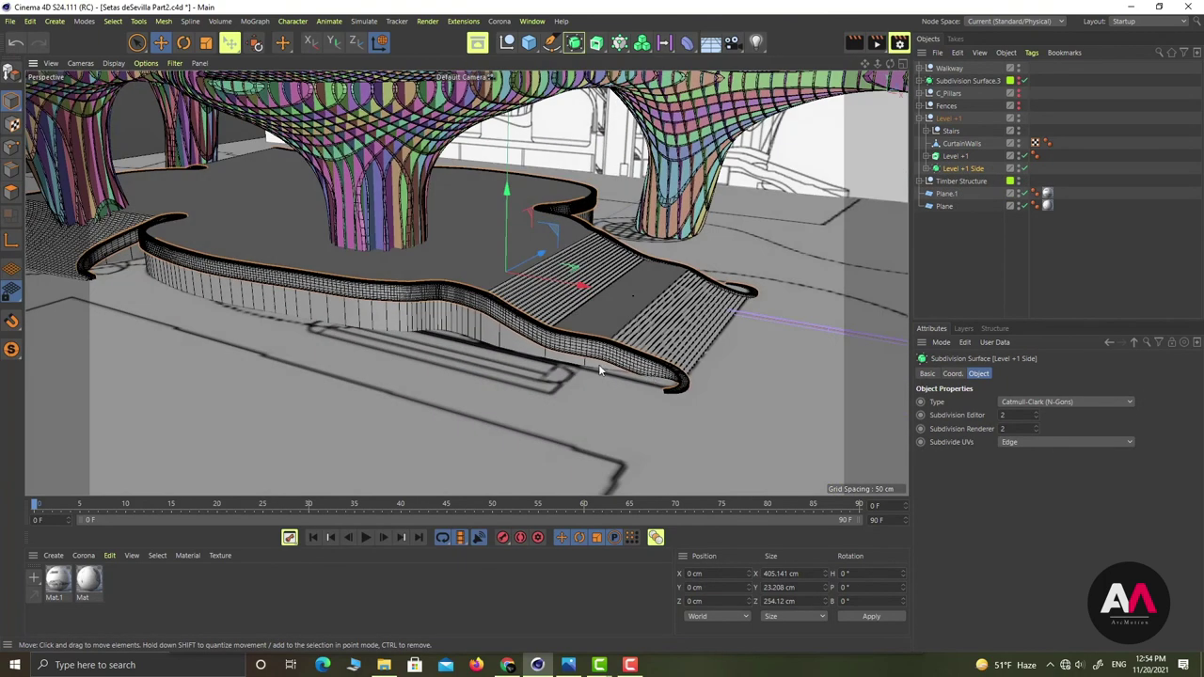
alt+drag(310, 259, 373, 311)
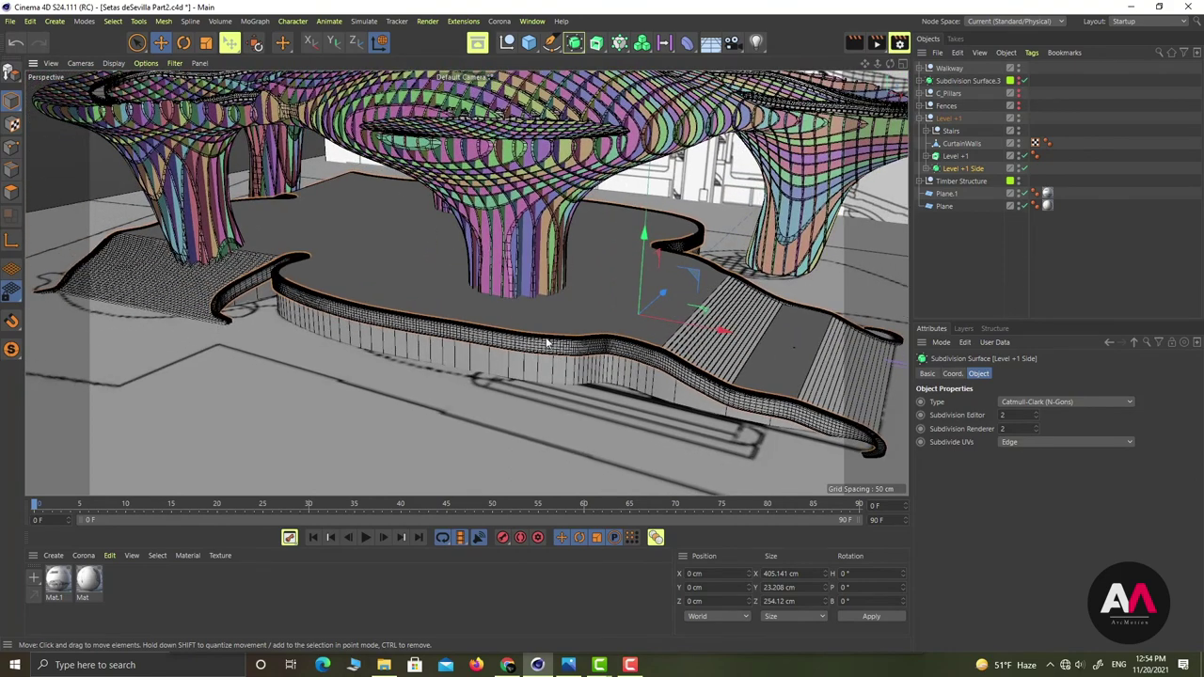
click(930, 169)
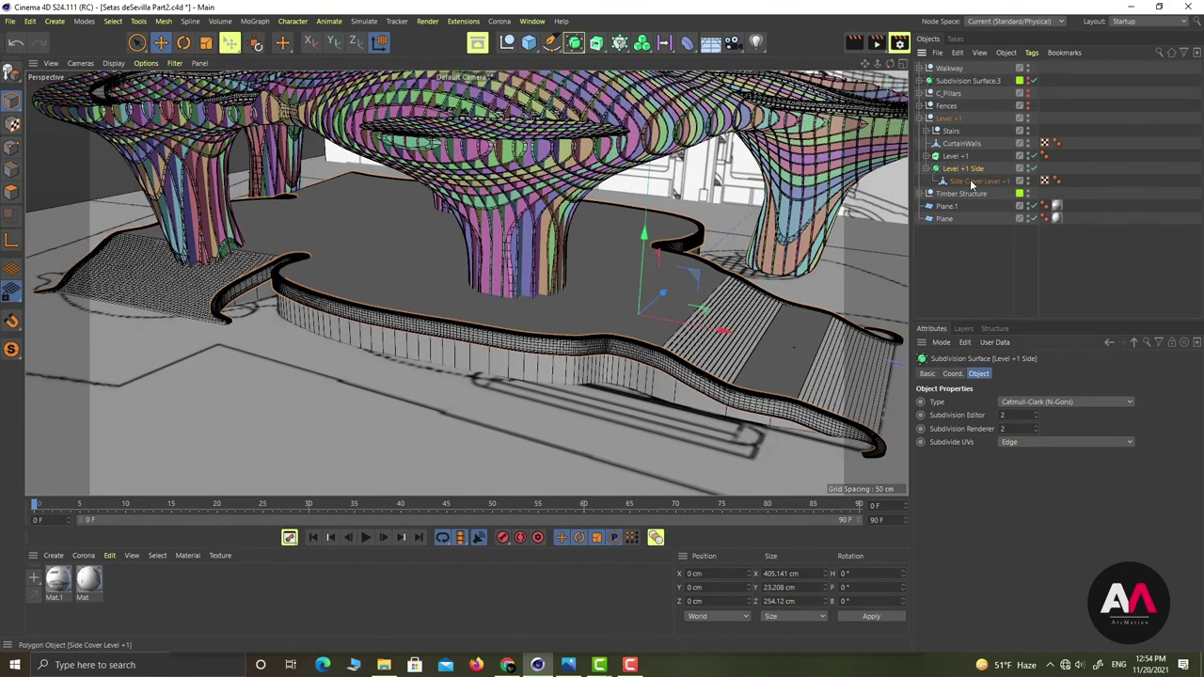
click(966, 182)
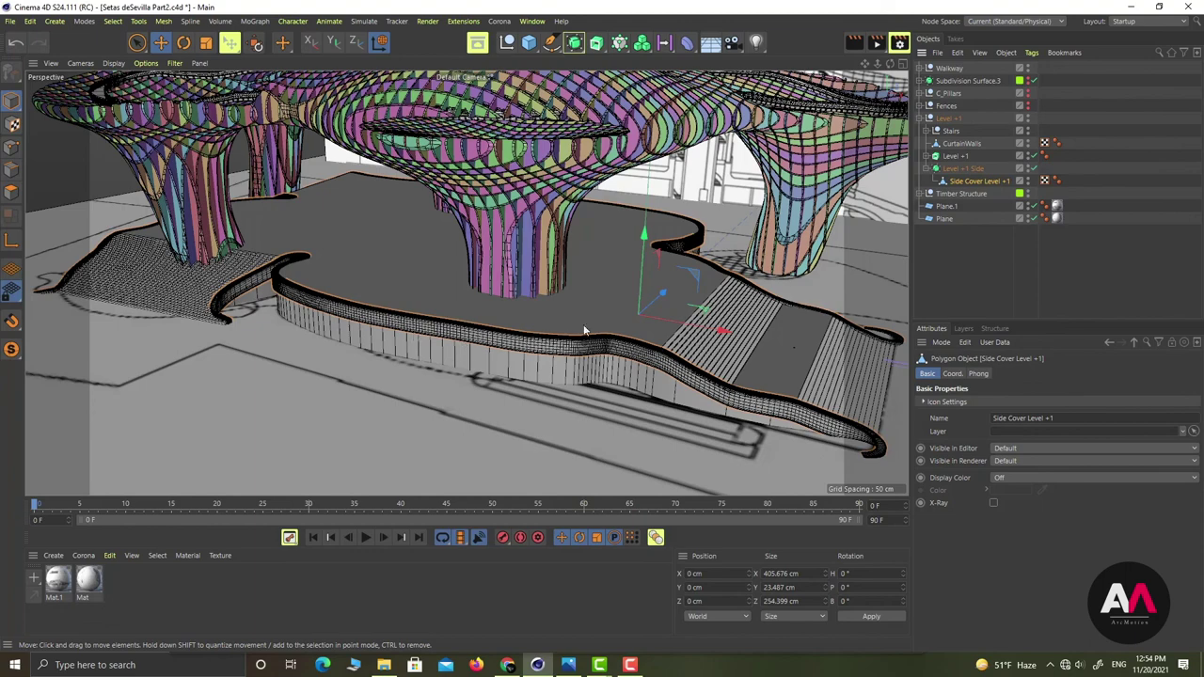
scroll(666, 313, up, 5)
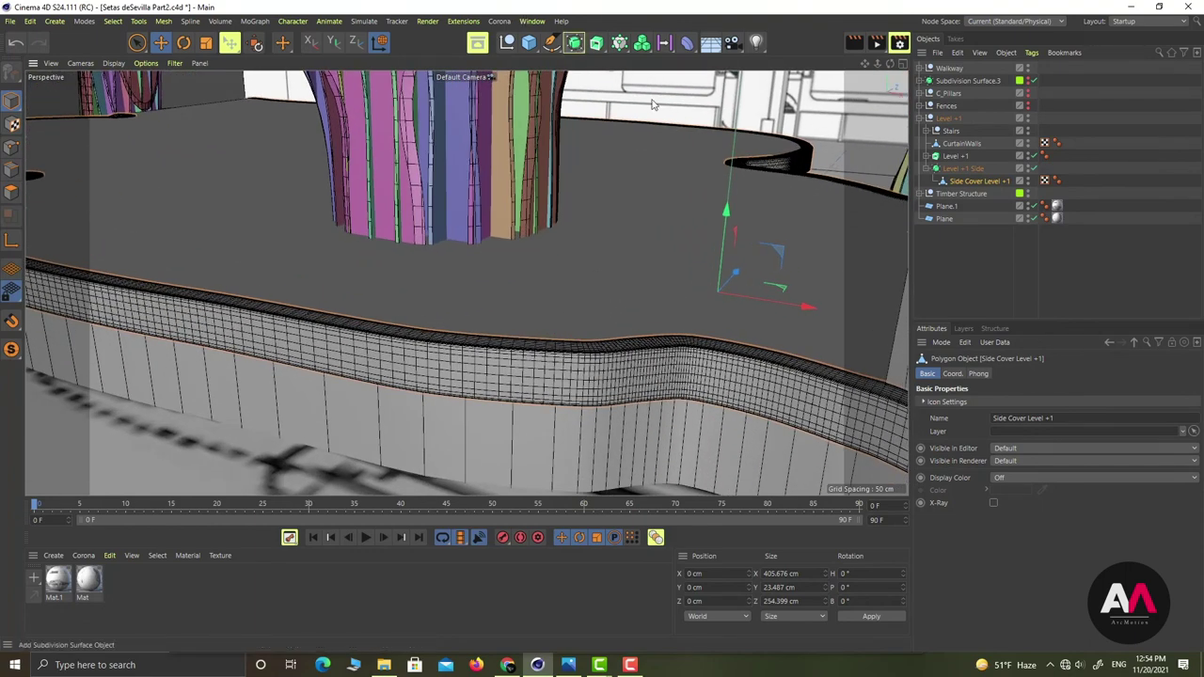
Disable and re-enable the Level +1 Side subdivision surface to compare the side cover with and without smoothing
click(966, 172)
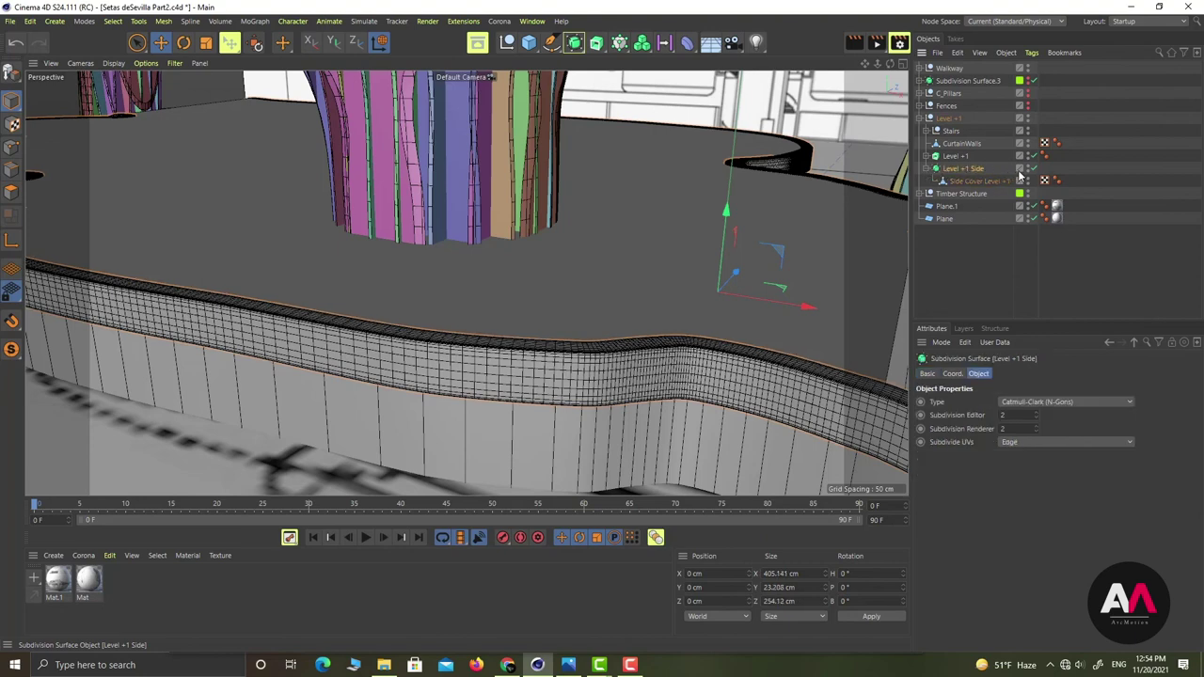
alt+drag(880, 208, 638, 331)
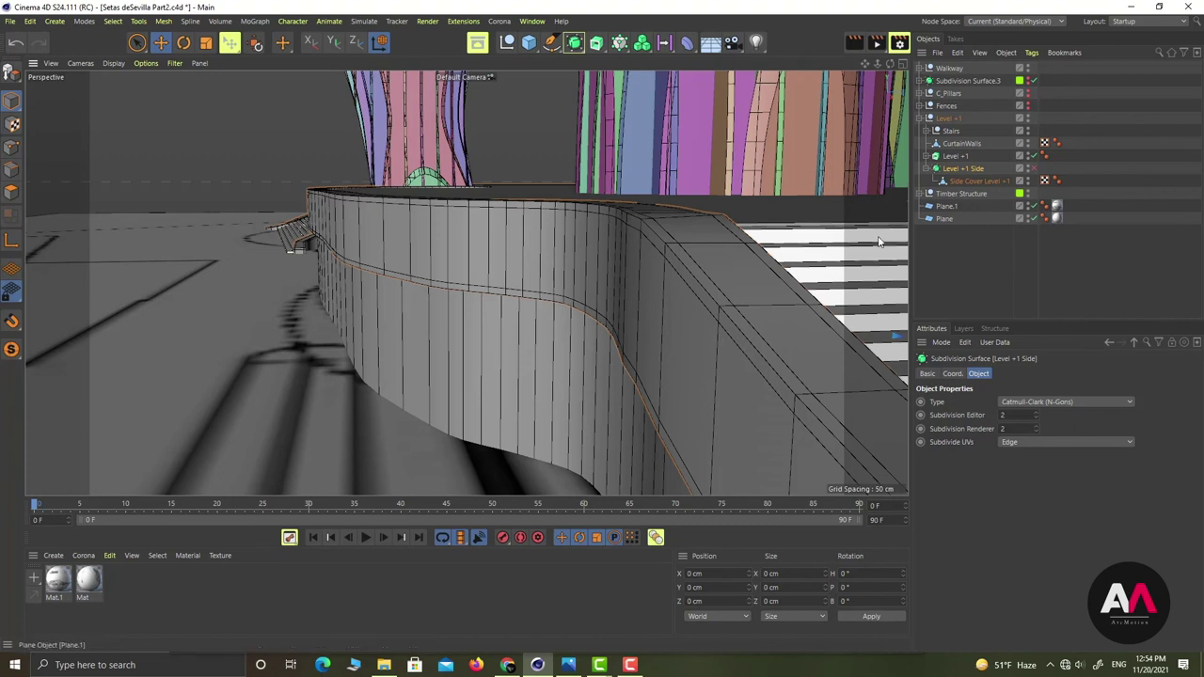
click(1034, 169)
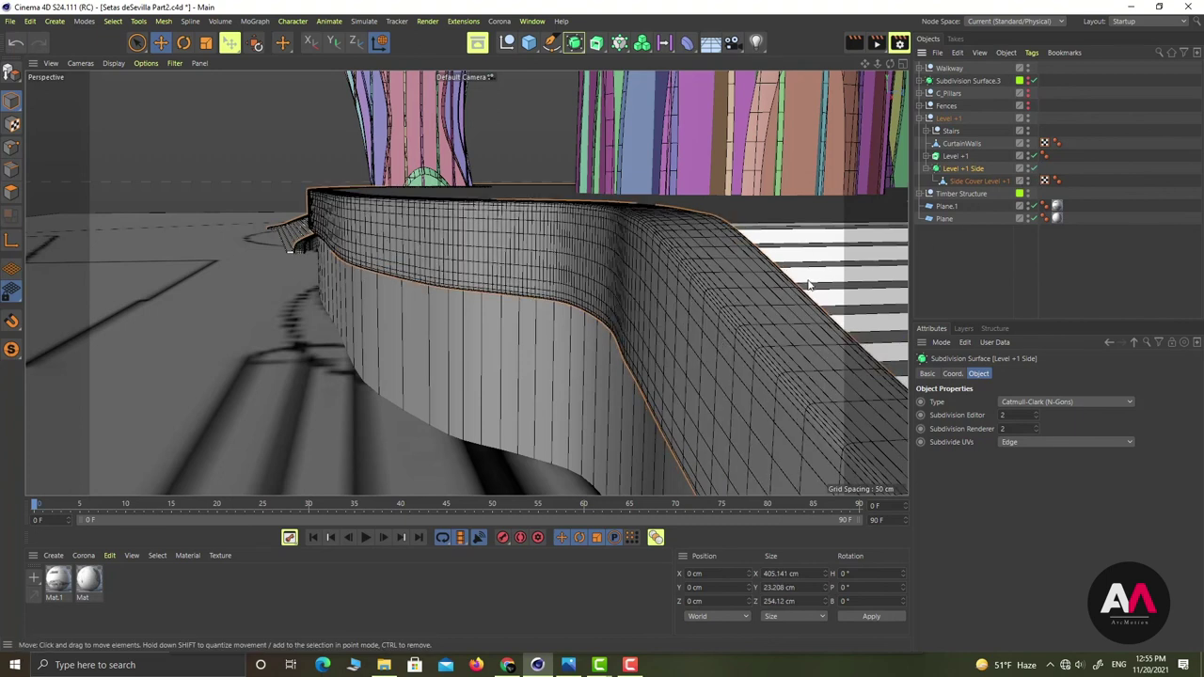
alt+drag(576, 308, 467, 279)
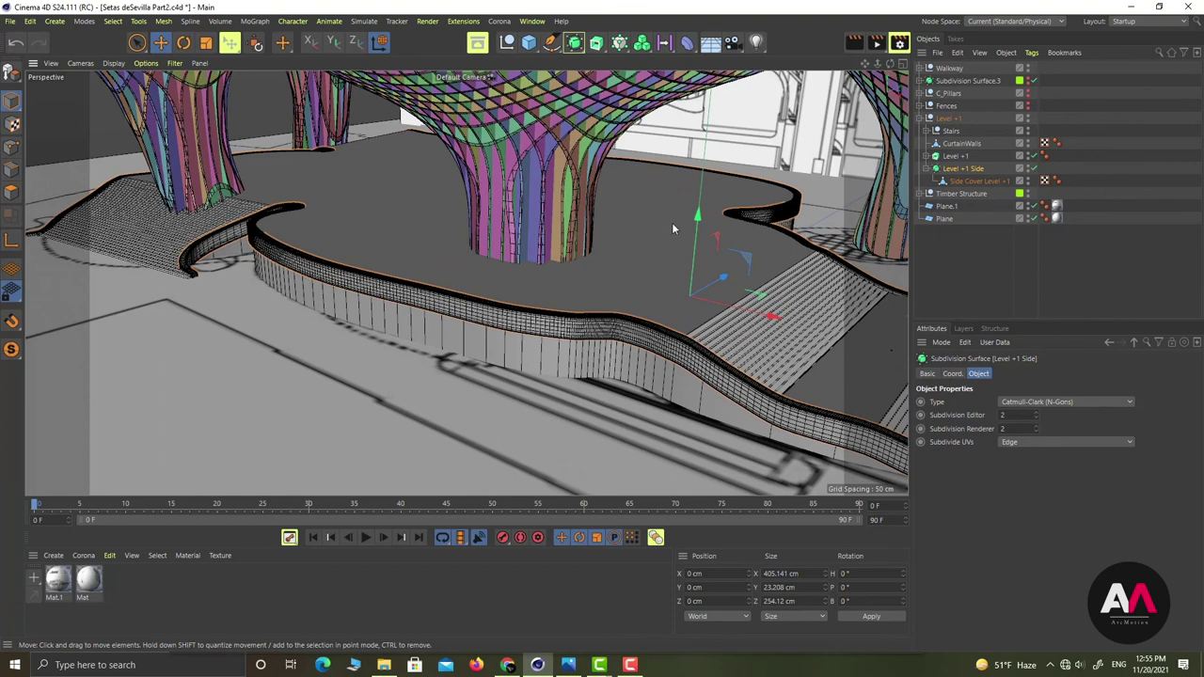
alt+drag(672, 228, 527, 227)
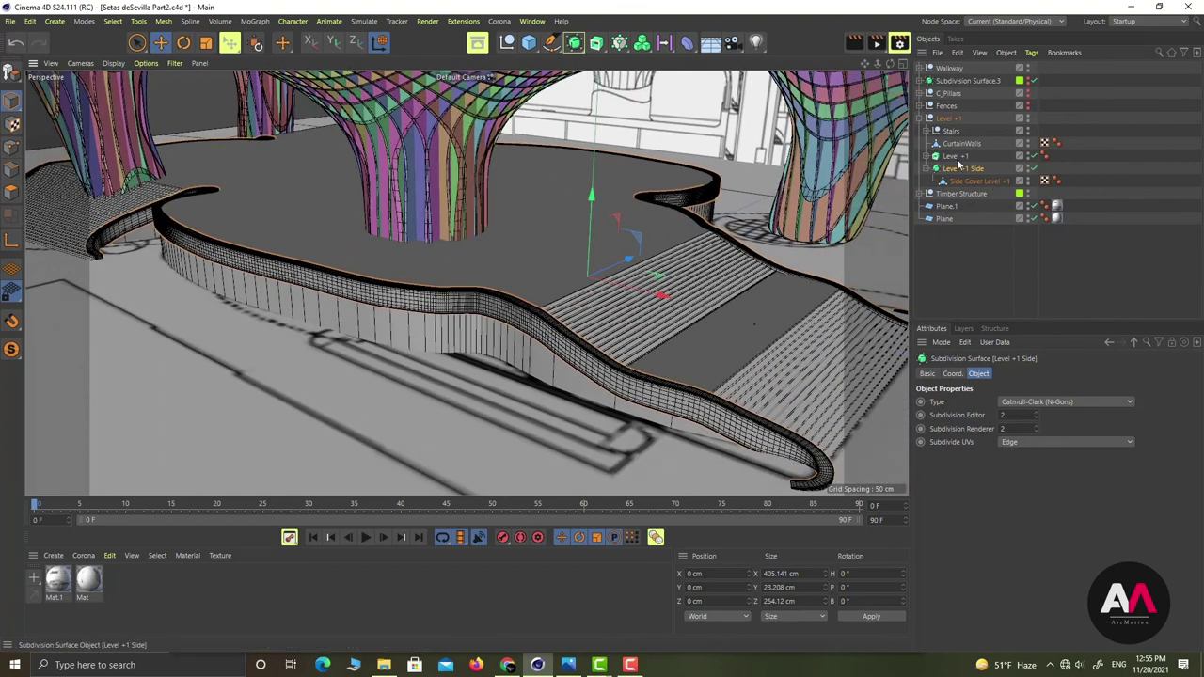
Select the CurtainWalls object in polygon mode and examine its faces beneath the platform edge
click(283, 336)
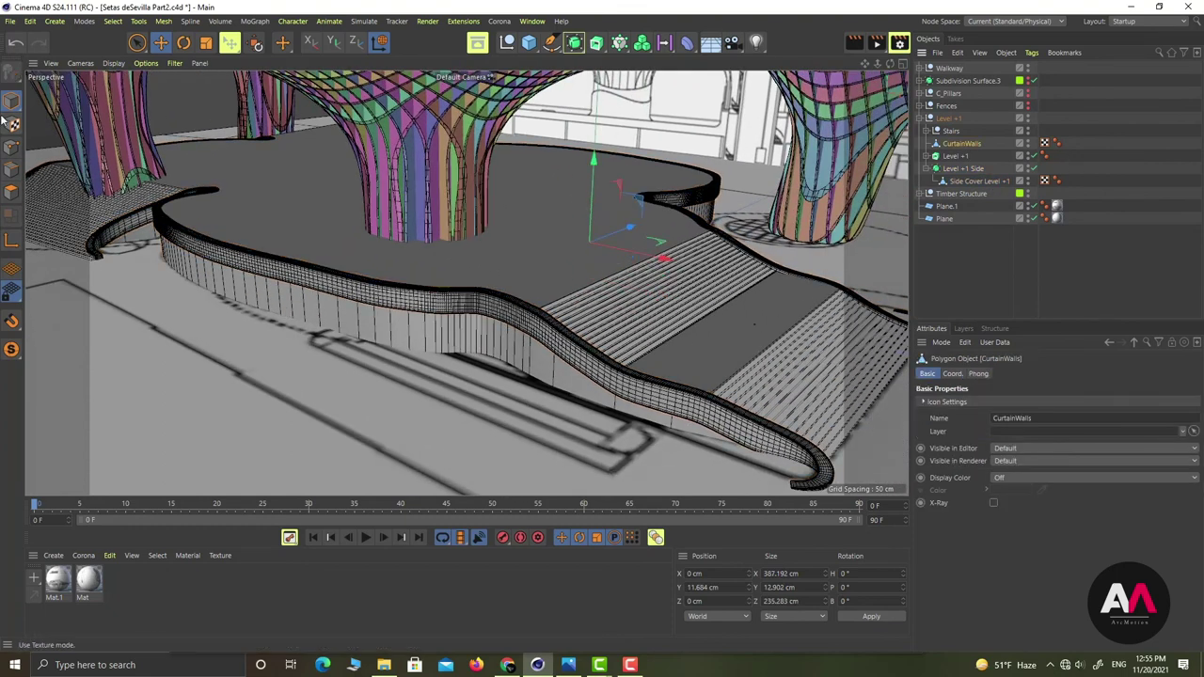
click(9, 194)
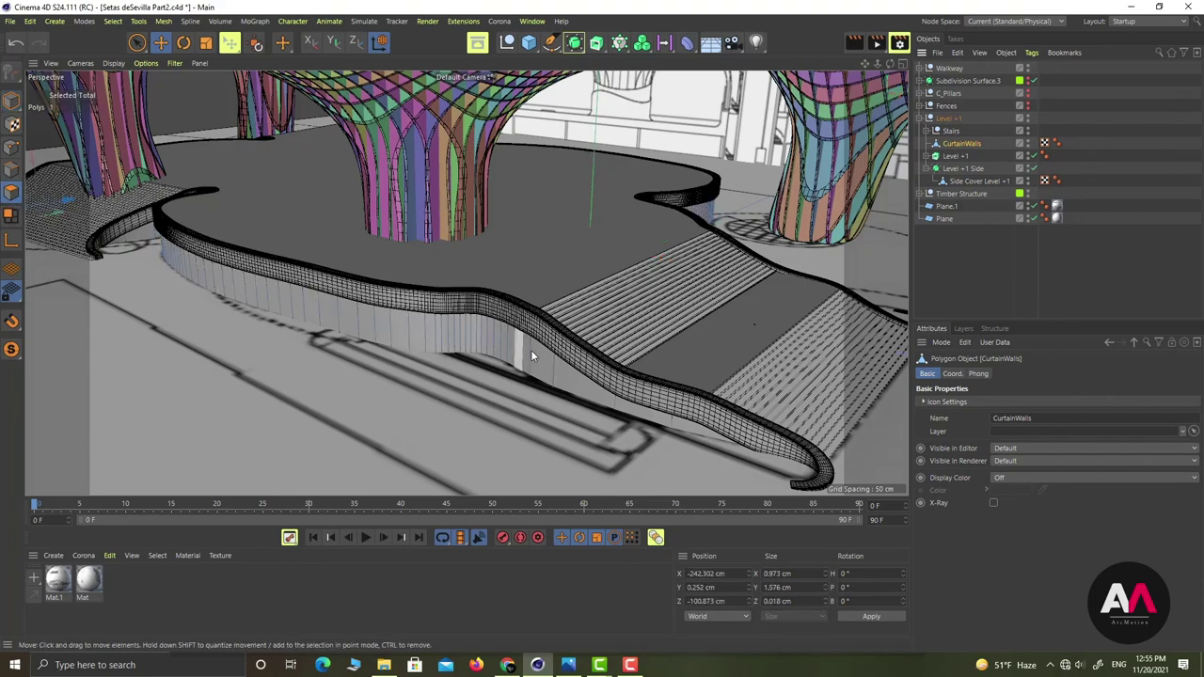
alt+right_drag(671, 242, 490, 245)
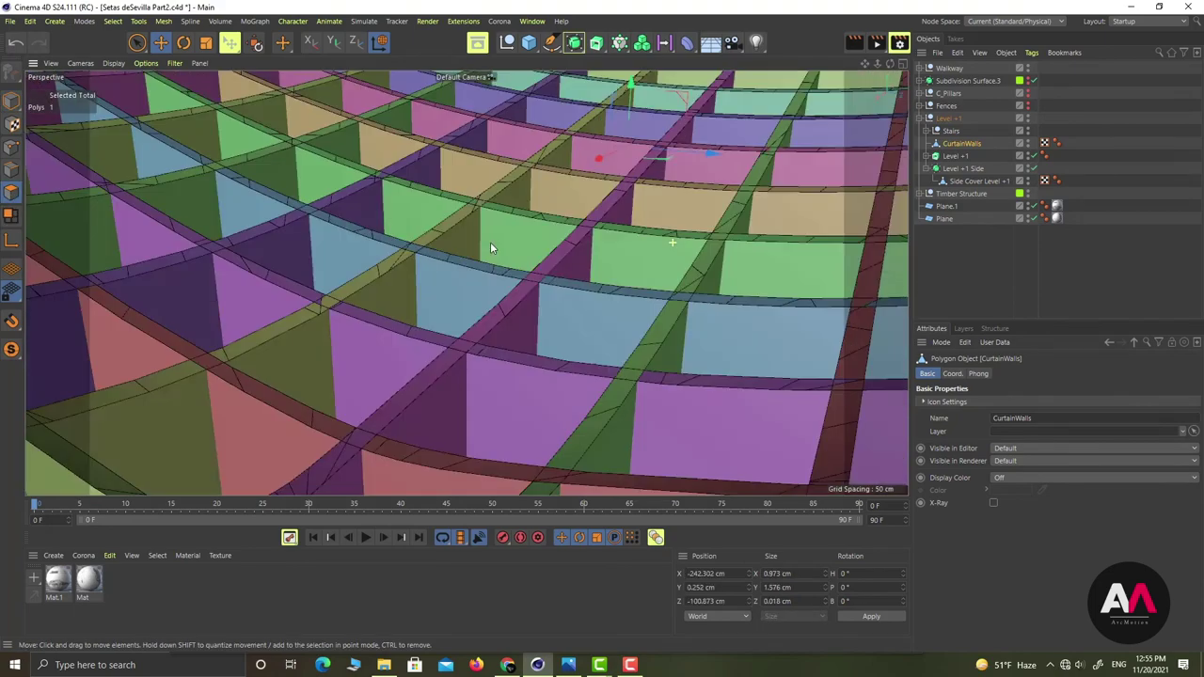
alt+drag(539, 251, 724, 225)
scroll(610, 290, down, 12)
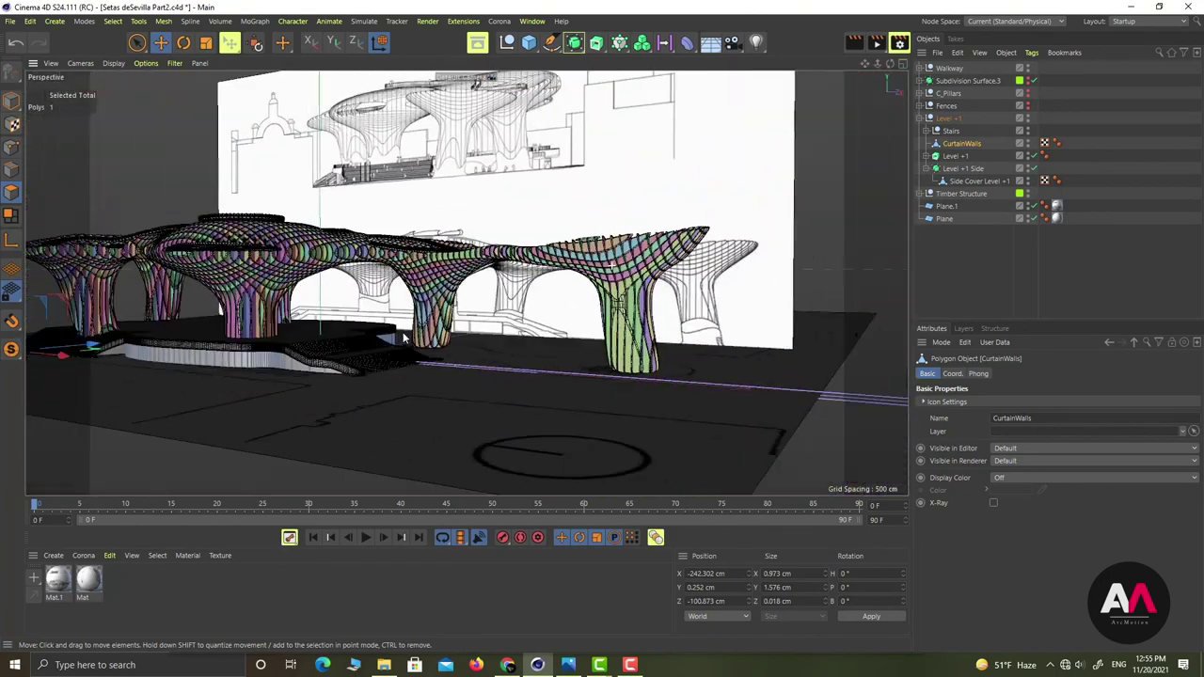
alt+drag(404, 336, 432, 404)
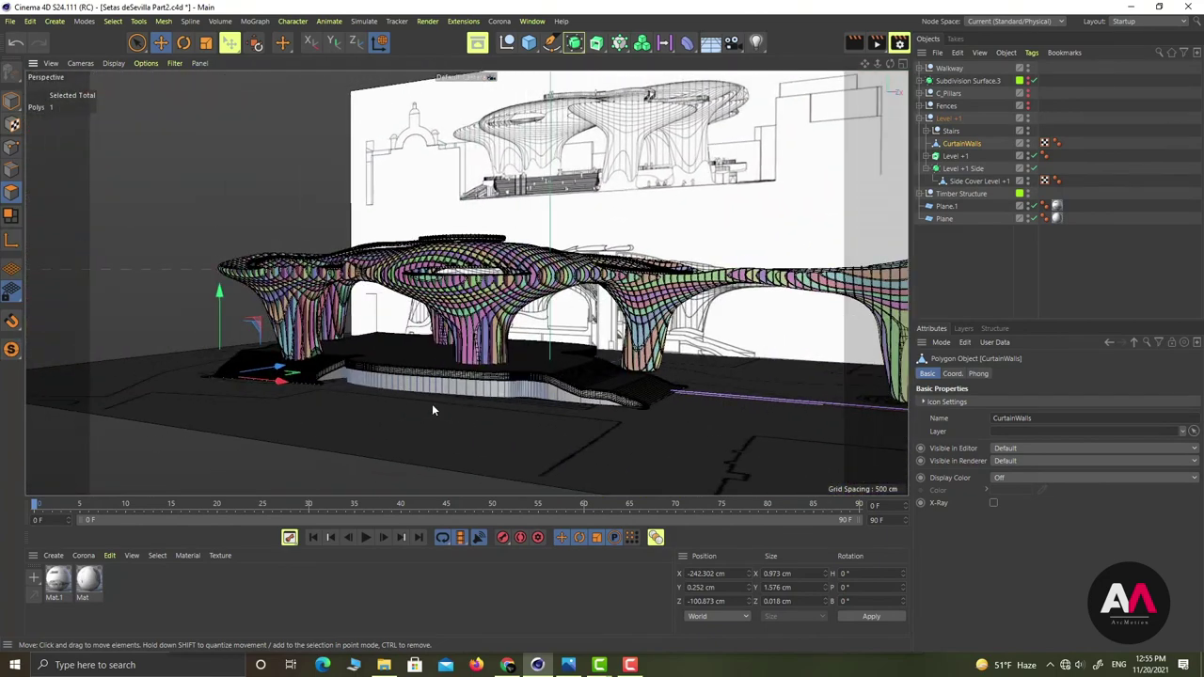
scroll(539, 375, up, 8)
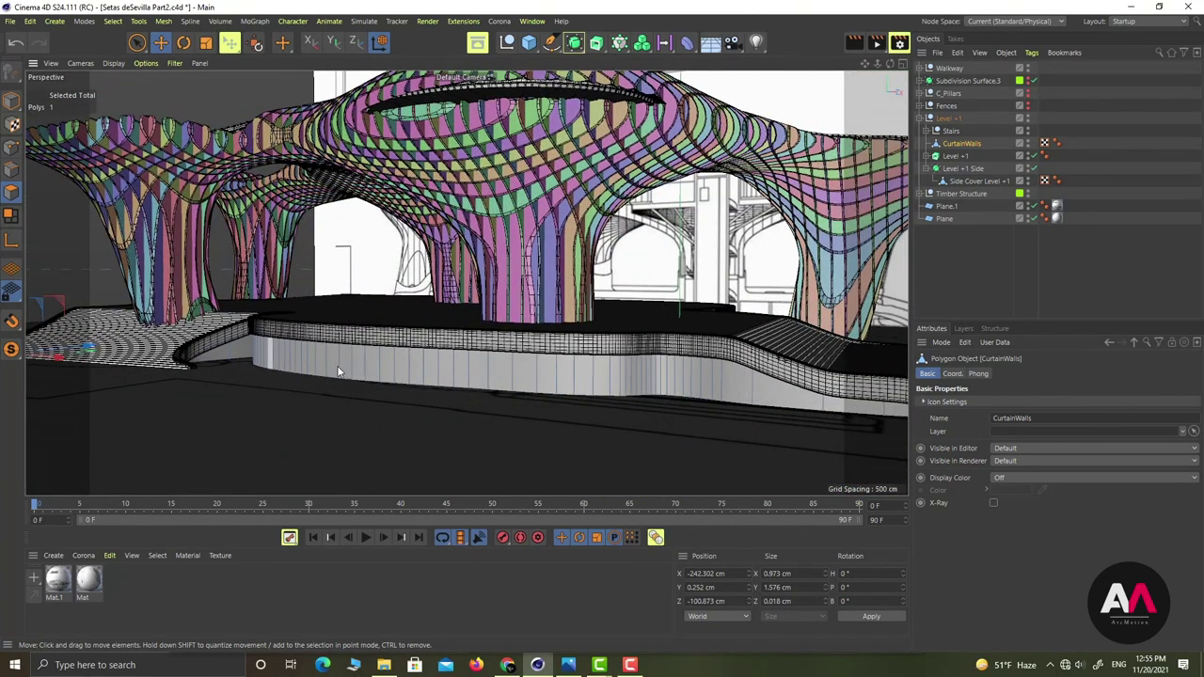
alt+drag(513, 335, 465, 353)
Collapse the Level +1 group and unhide the Fences group
click(920, 119)
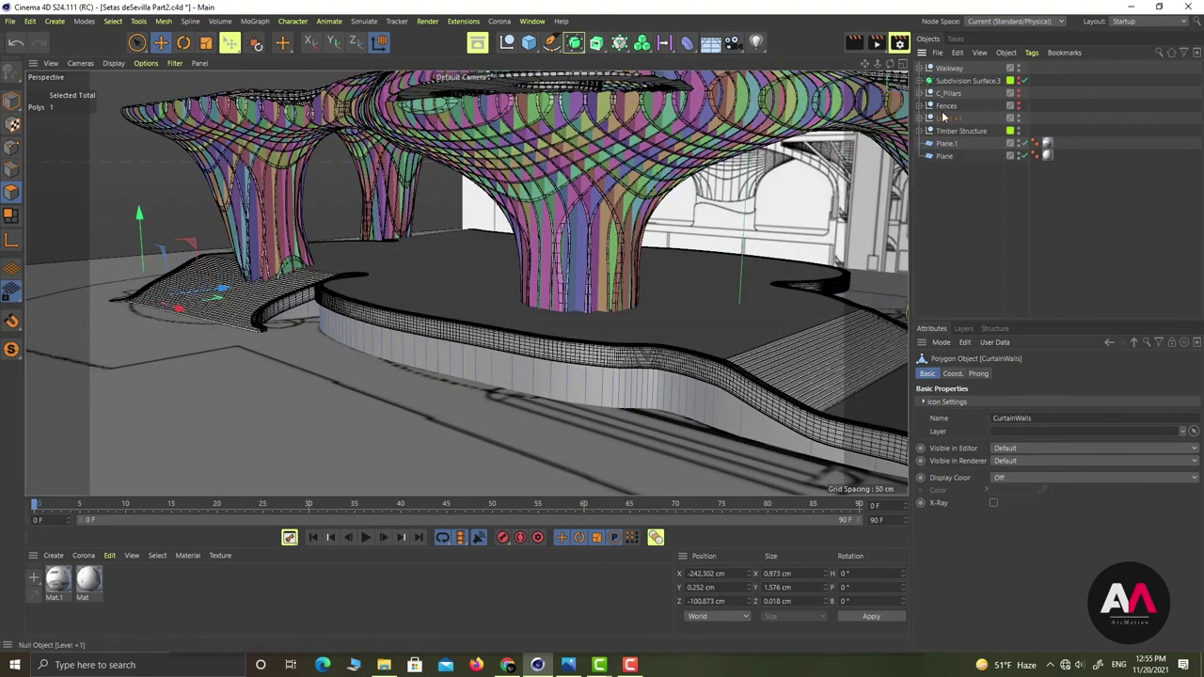
click(948, 108)
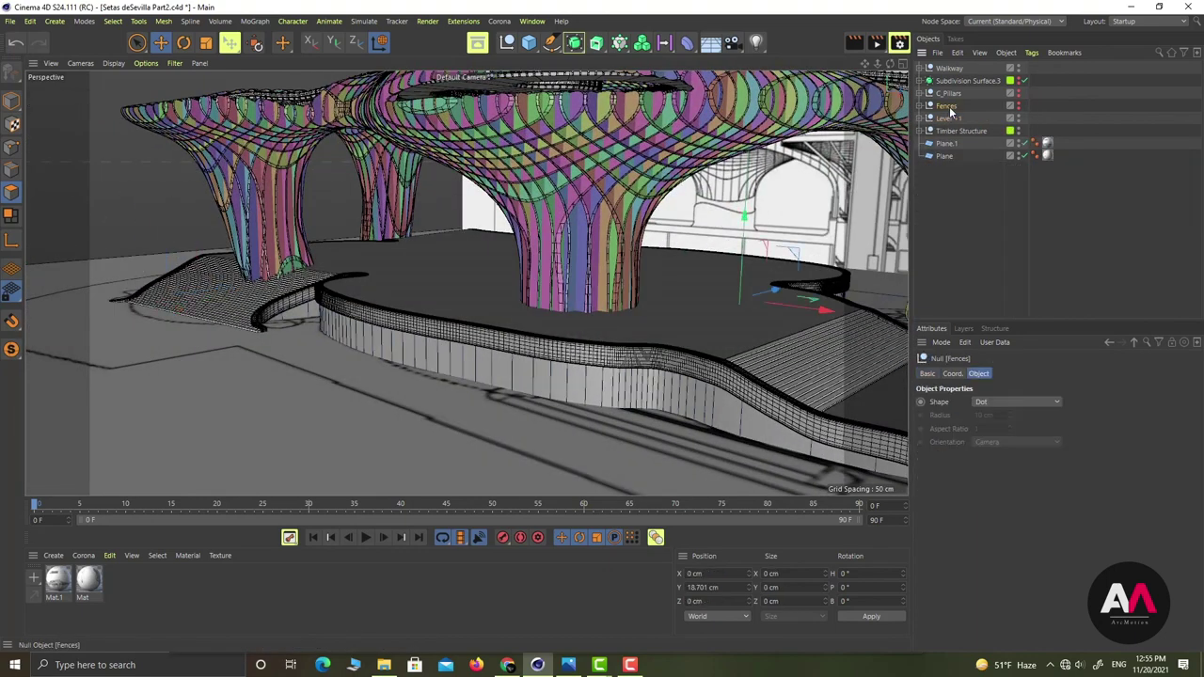
alt+click(1019, 104)
alt+drag(708, 280, 470, 264)
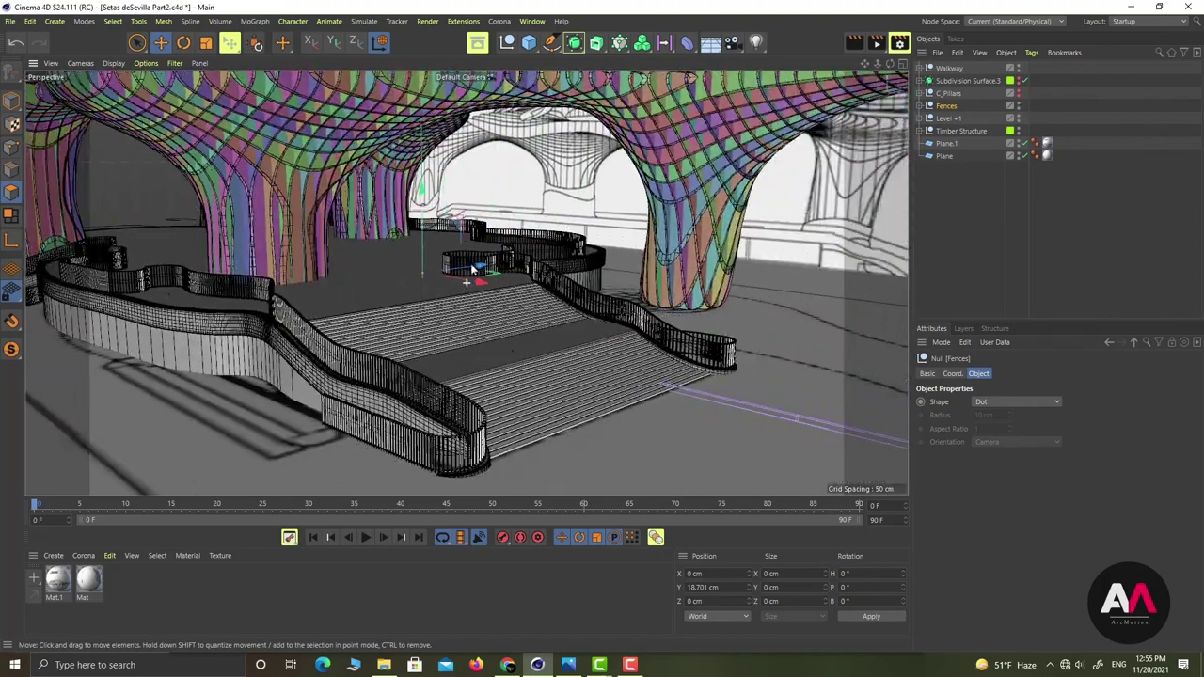
Examine the fence bars along the platform edge and stairs, and look through the object hierarchy inside the Fences group
alt+right_drag(226, 357, 339, 304)
alt+drag(340, 305, 359, 314)
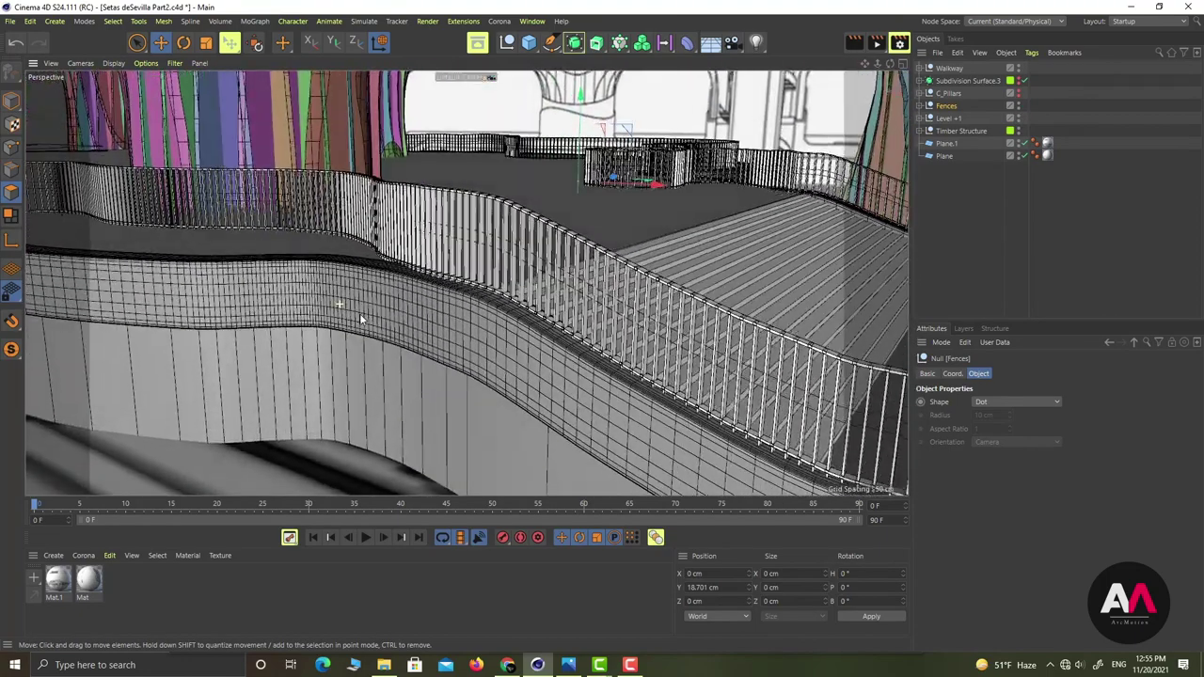
alt+right_drag(359, 314, 425, 319)
scroll(466, 326, down, 3)
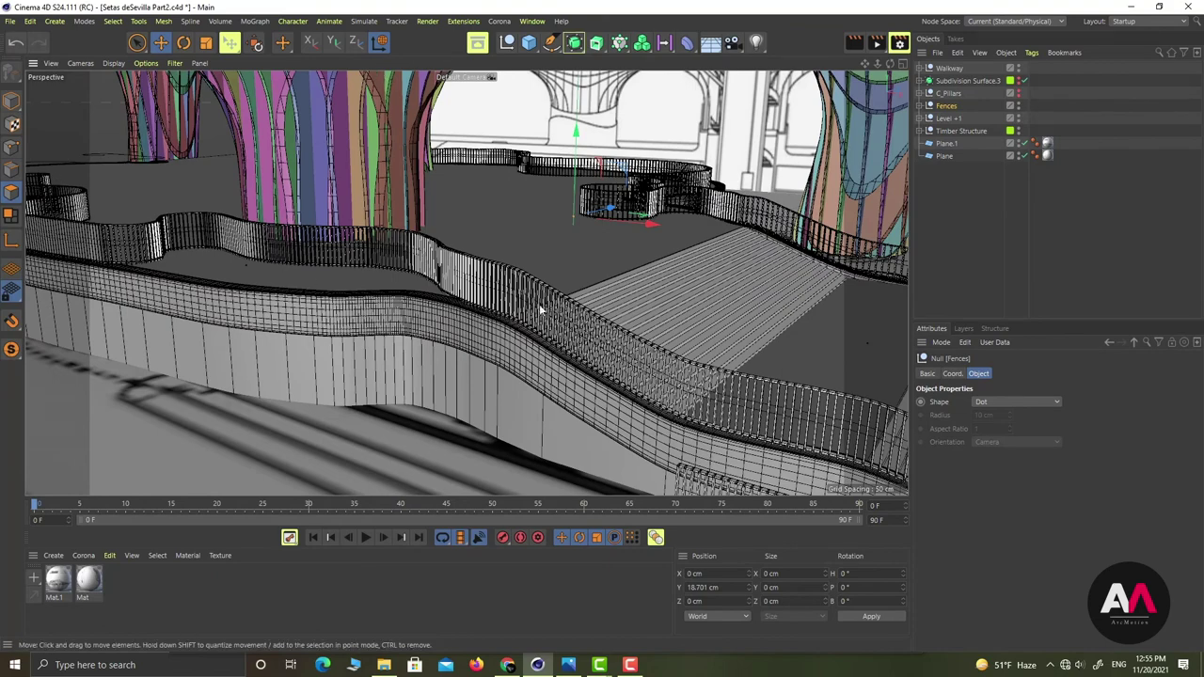
alt+drag(751, 380, 109, 193)
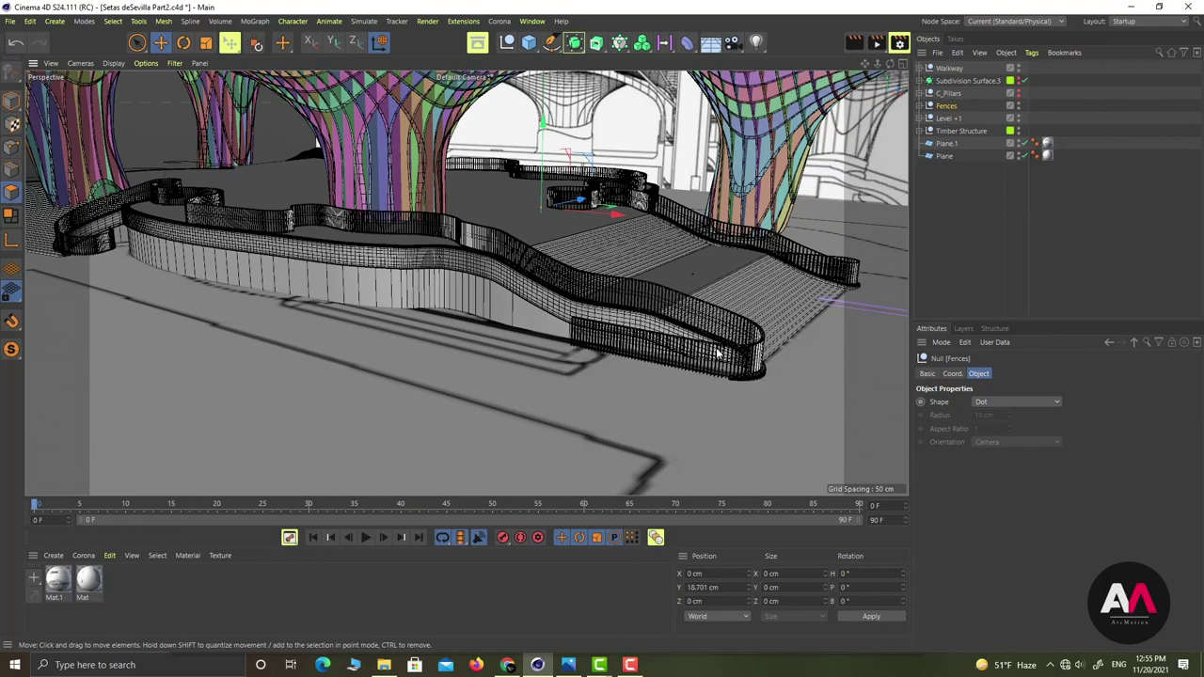
scroll(713, 382, up, 10)
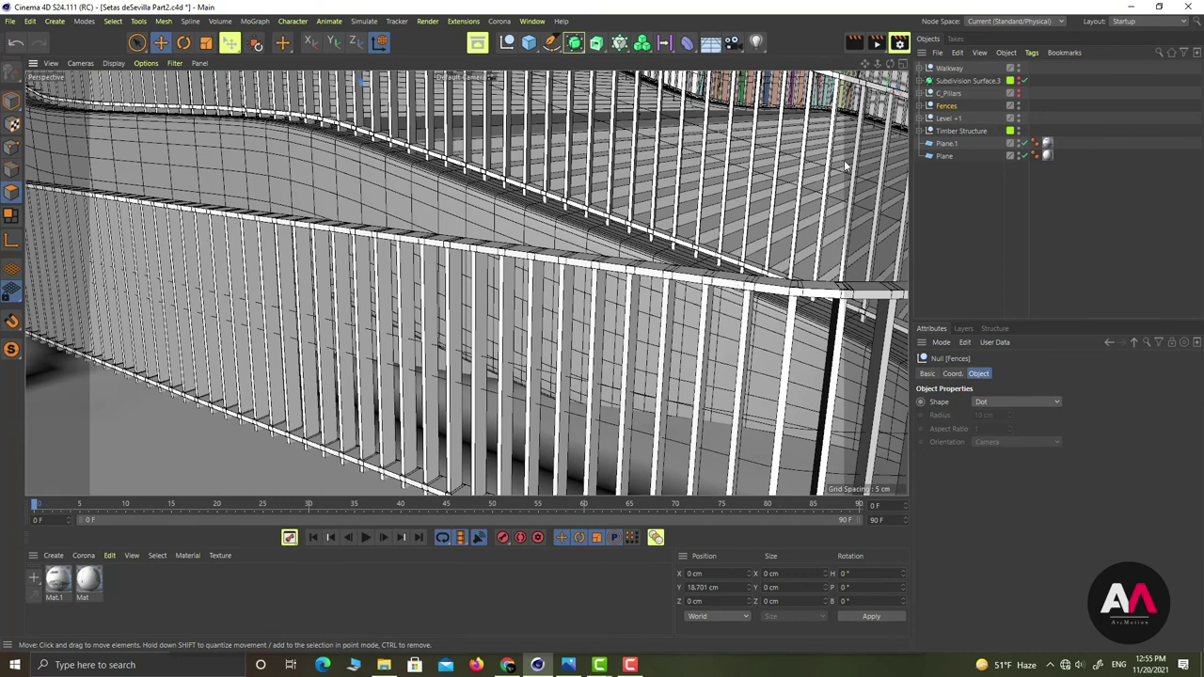
click(922, 106)
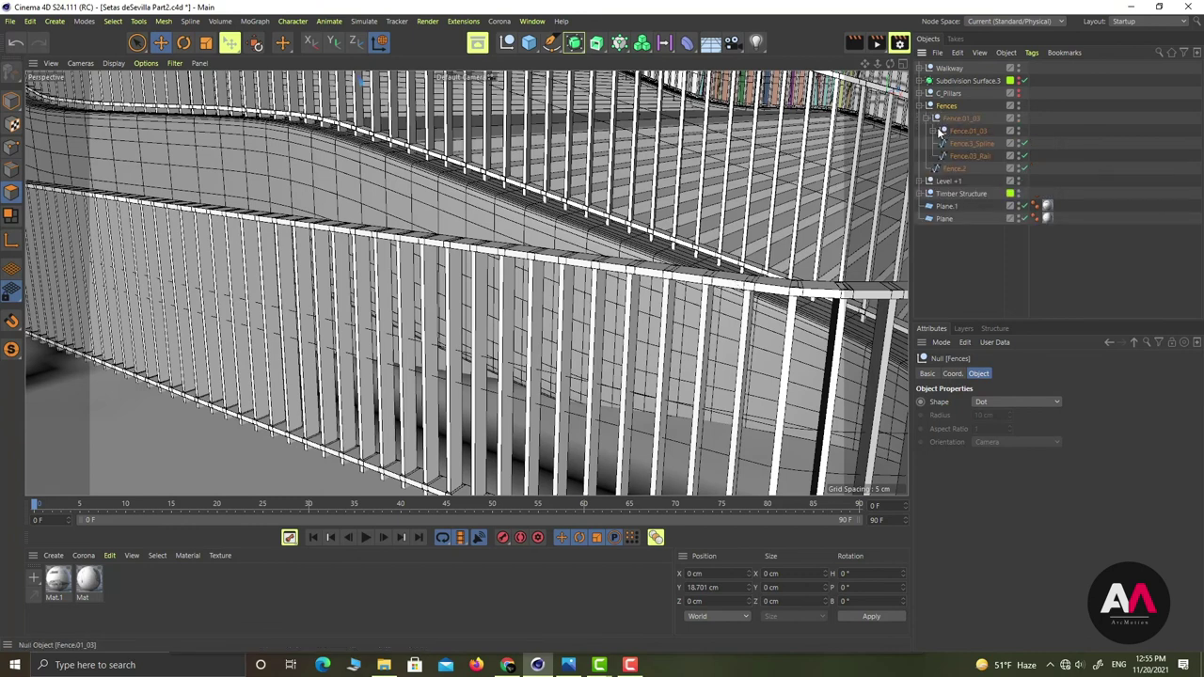
click(936, 132)
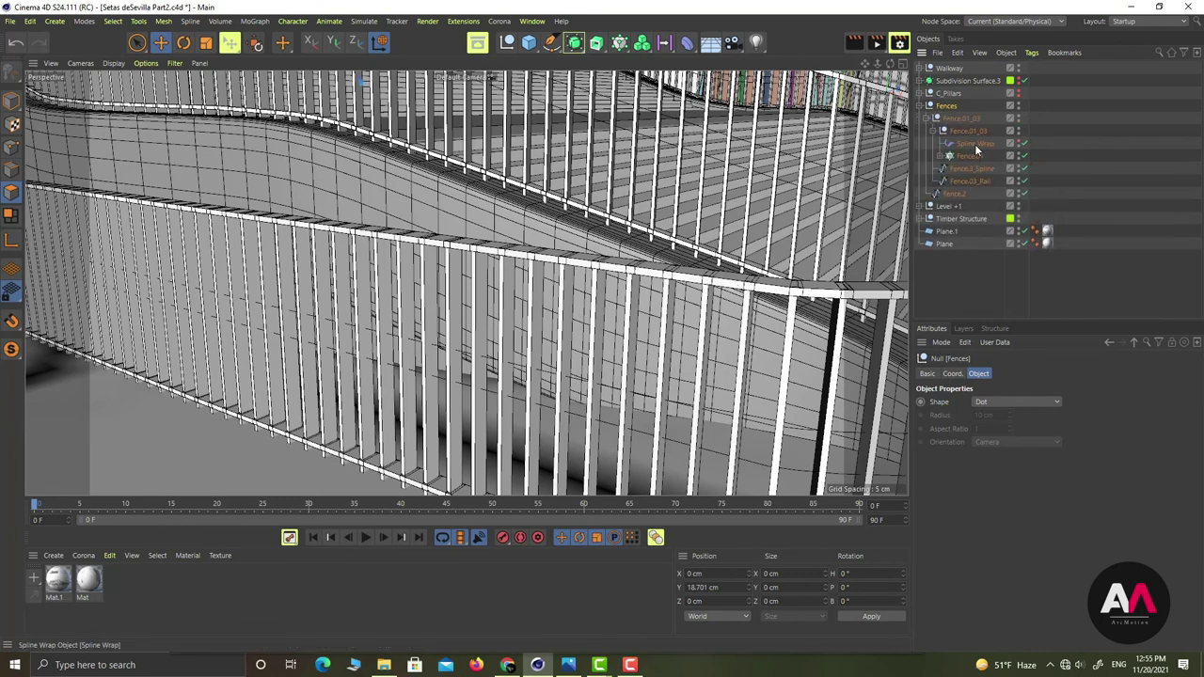
click(926, 120)
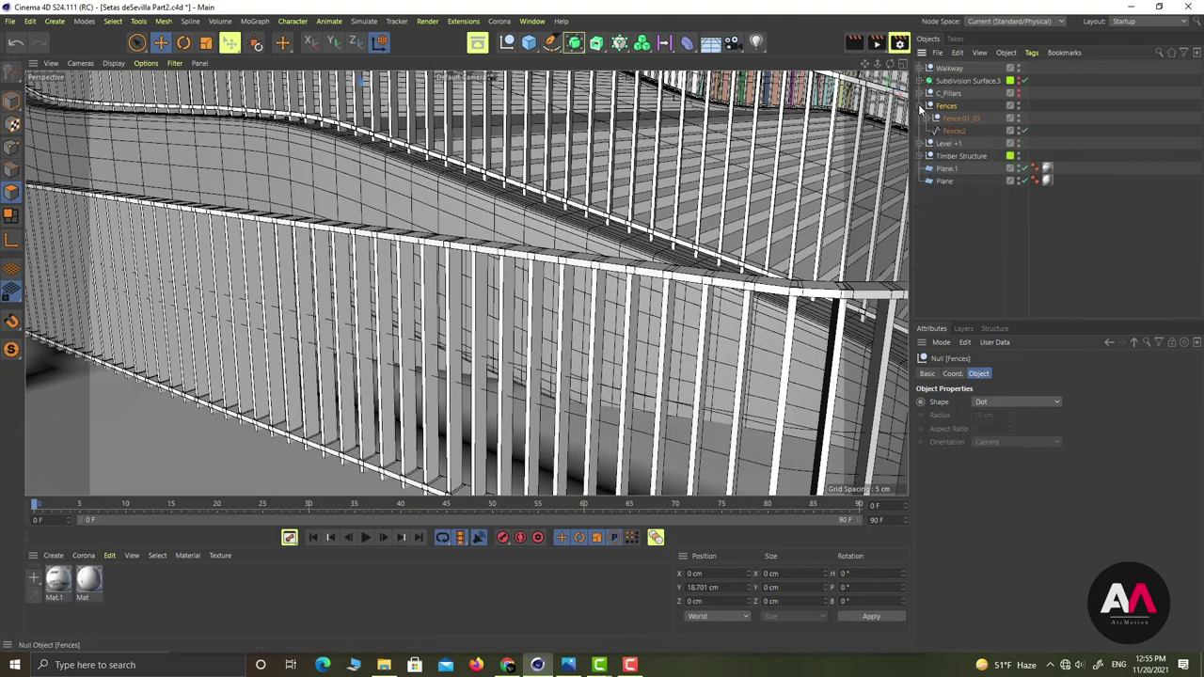
click(921, 107)
scroll(602, 235, down, 5)
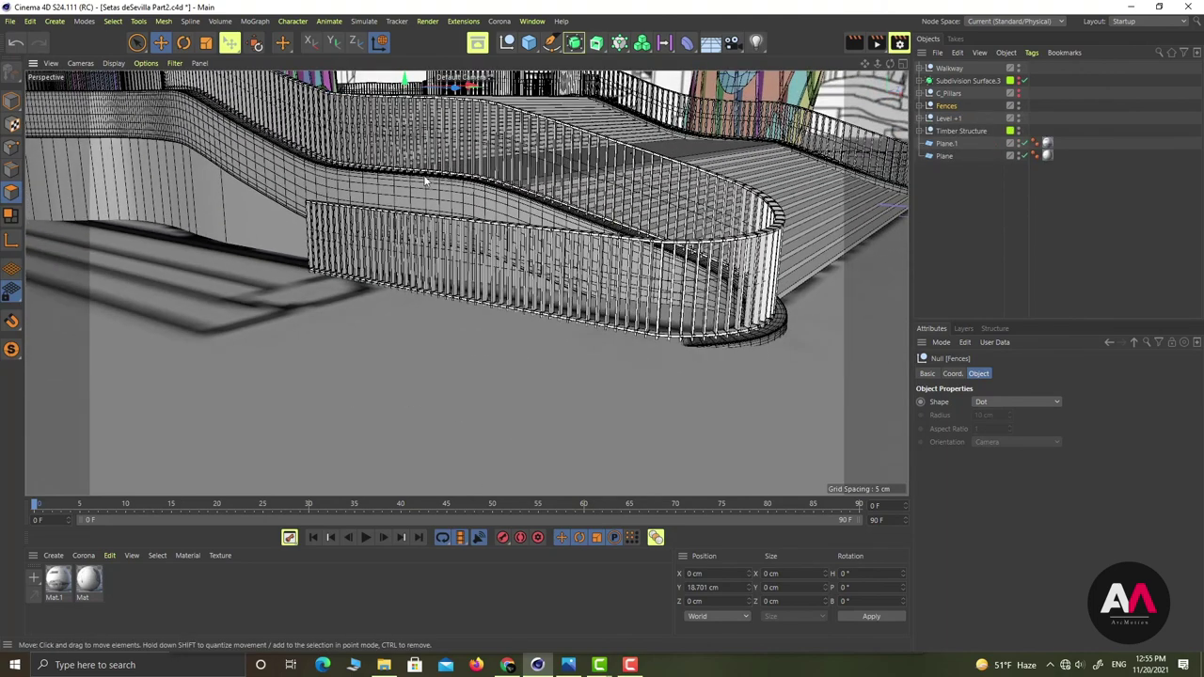
Expand the Fences group and select the Fence.2 spline above the platform side that has no fence
alt+drag(475, 232, 511, 365)
alt+drag(420, 250, 624, 243)
scroll(564, 263, down, 5)
alt+drag(466, 283, 726, 244)
alt+middle_drag(188, 385, 457, 332)
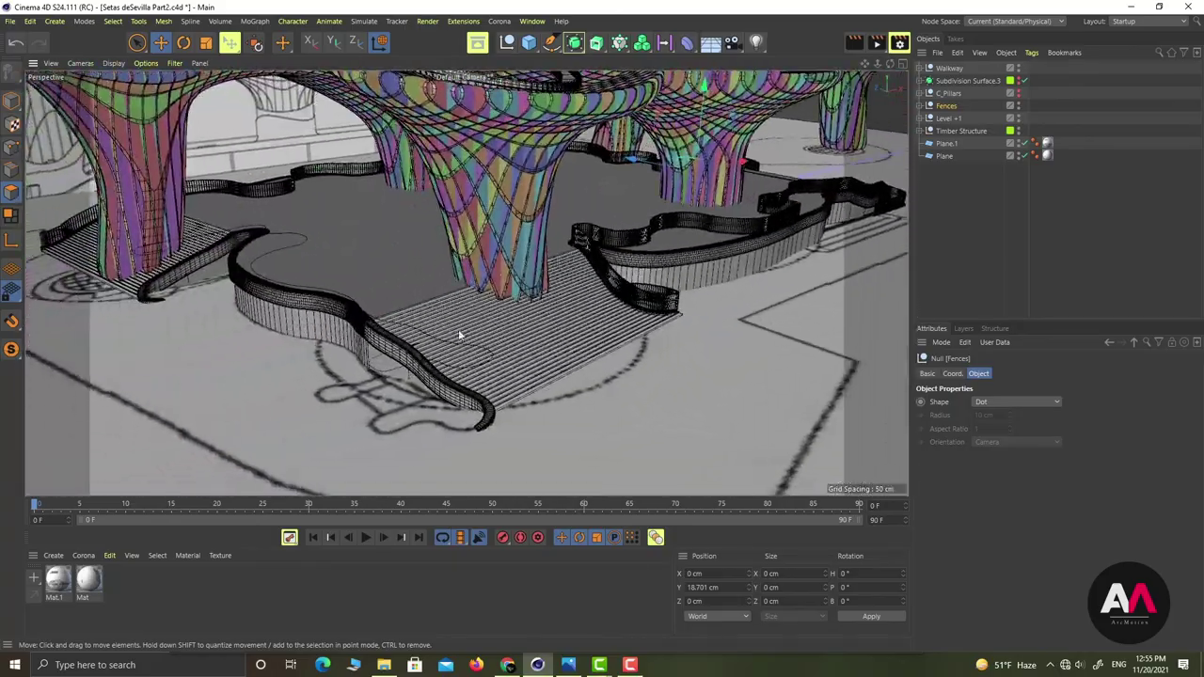
scroll(283, 299, up, 3)
scroll(245, 293, up, 3)
alt+drag(387, 304, 392, 274)
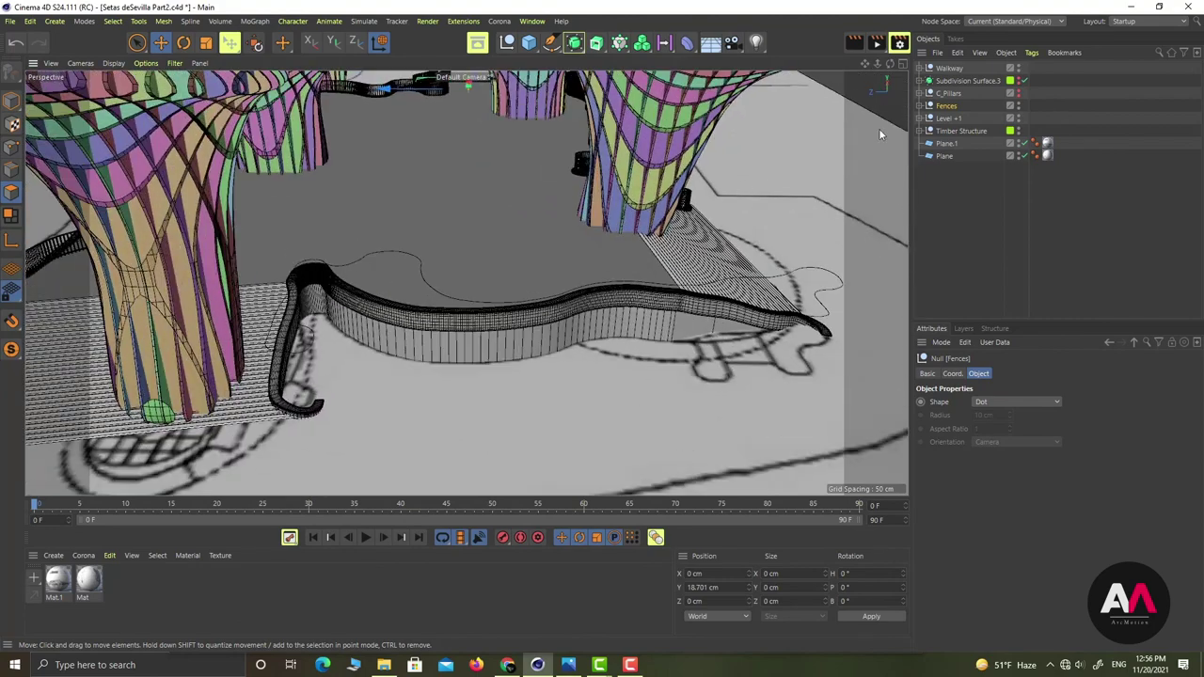
click(919, 106)
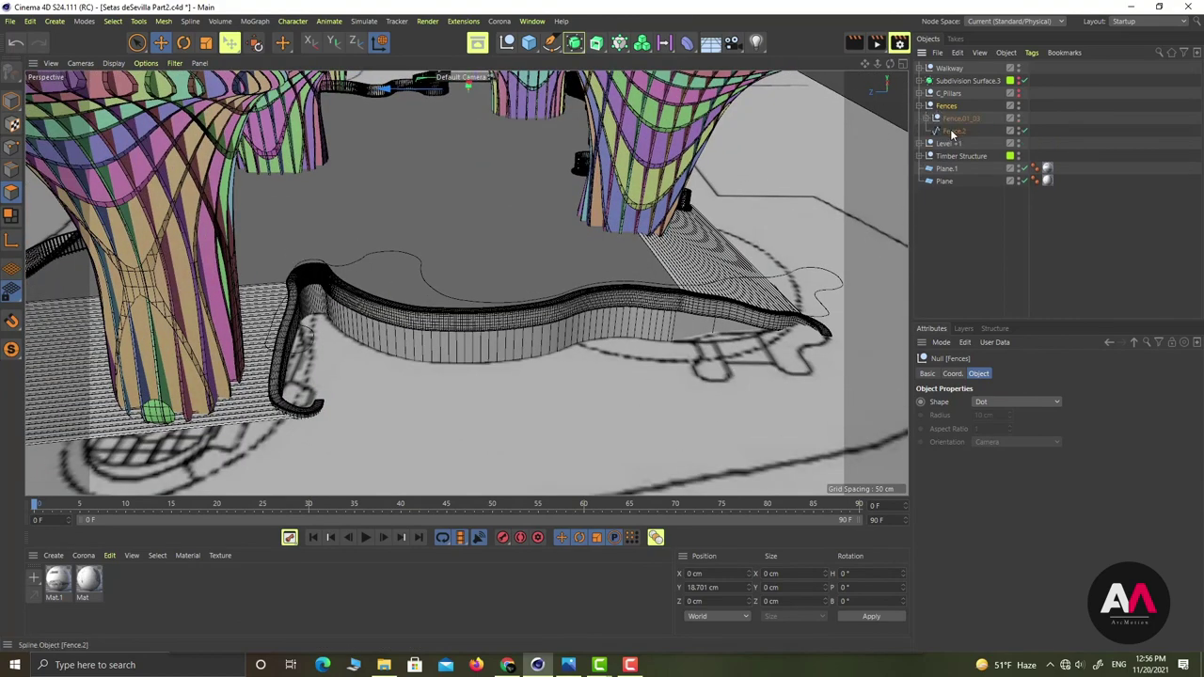
click(954, 131)
alt+drag(514, 289, 366, 268)
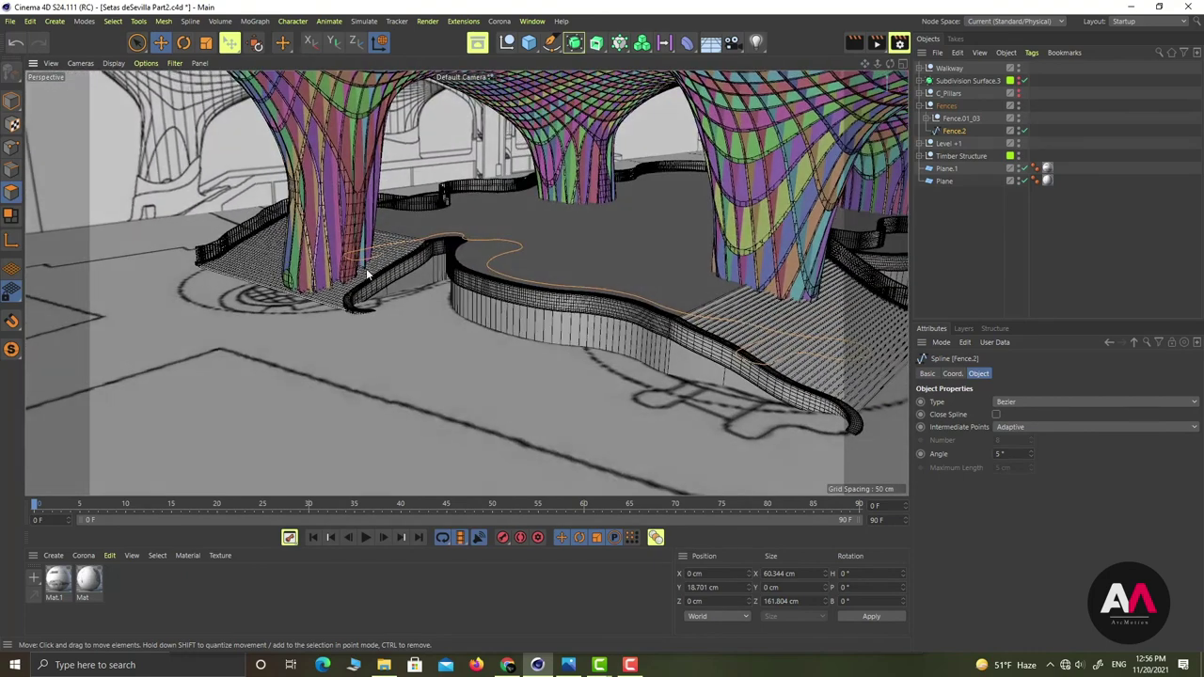
Try to project all points of the Fence.2 spline onto the geometry below with the Project tool, and undo the projection
click(12, 149)
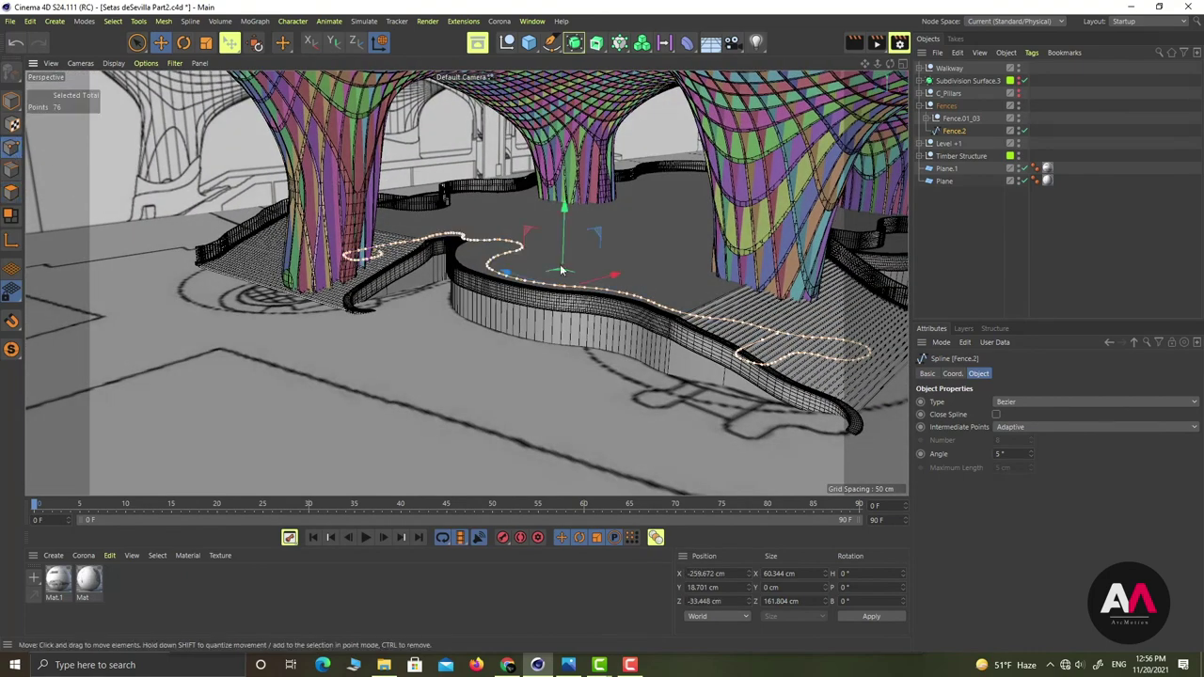
right_click(643, 197)
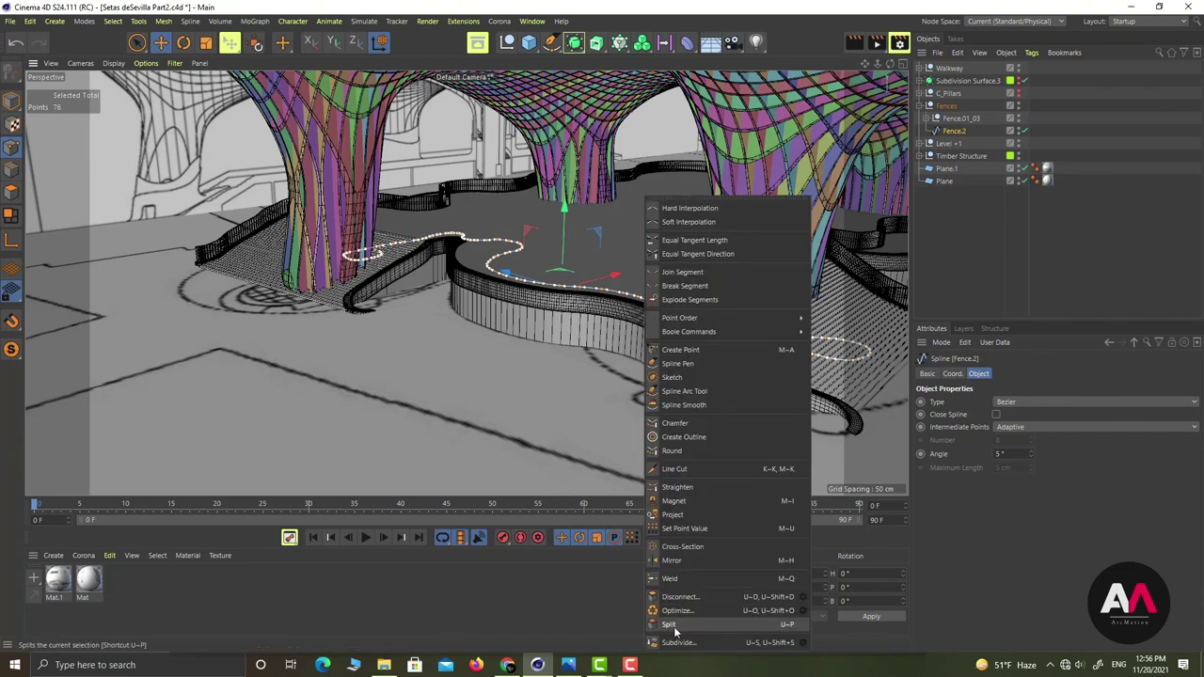
click(682, 516)
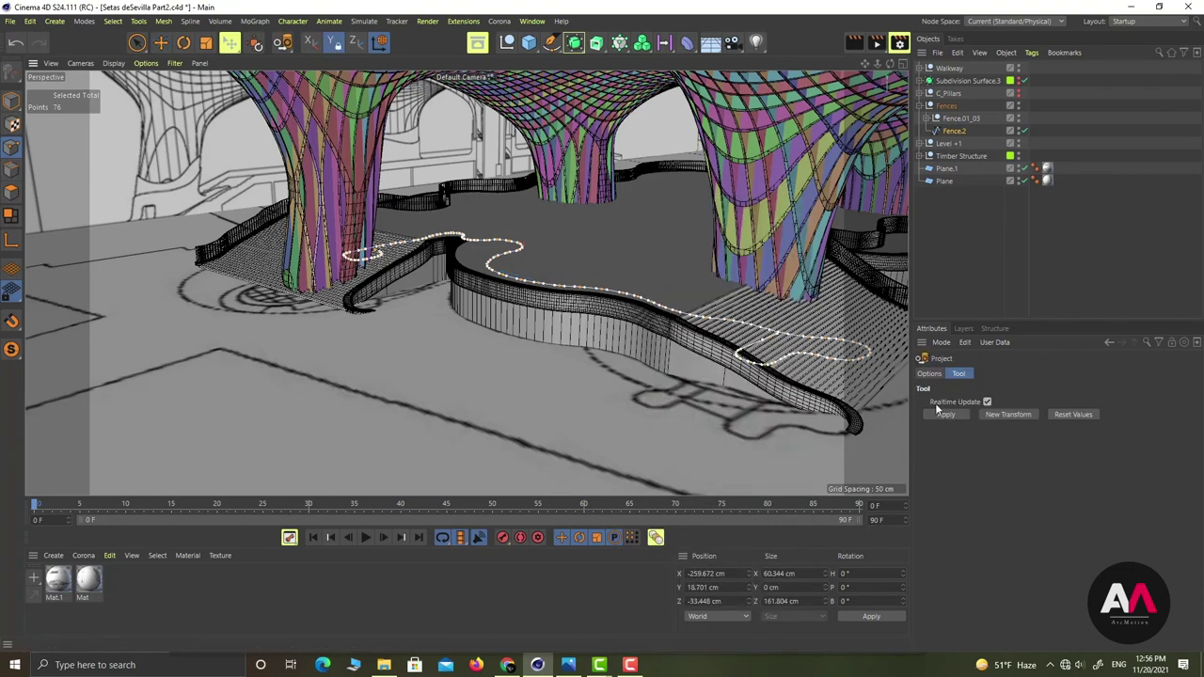
click(928, 373)
click(957, 374)
click(945, 414)
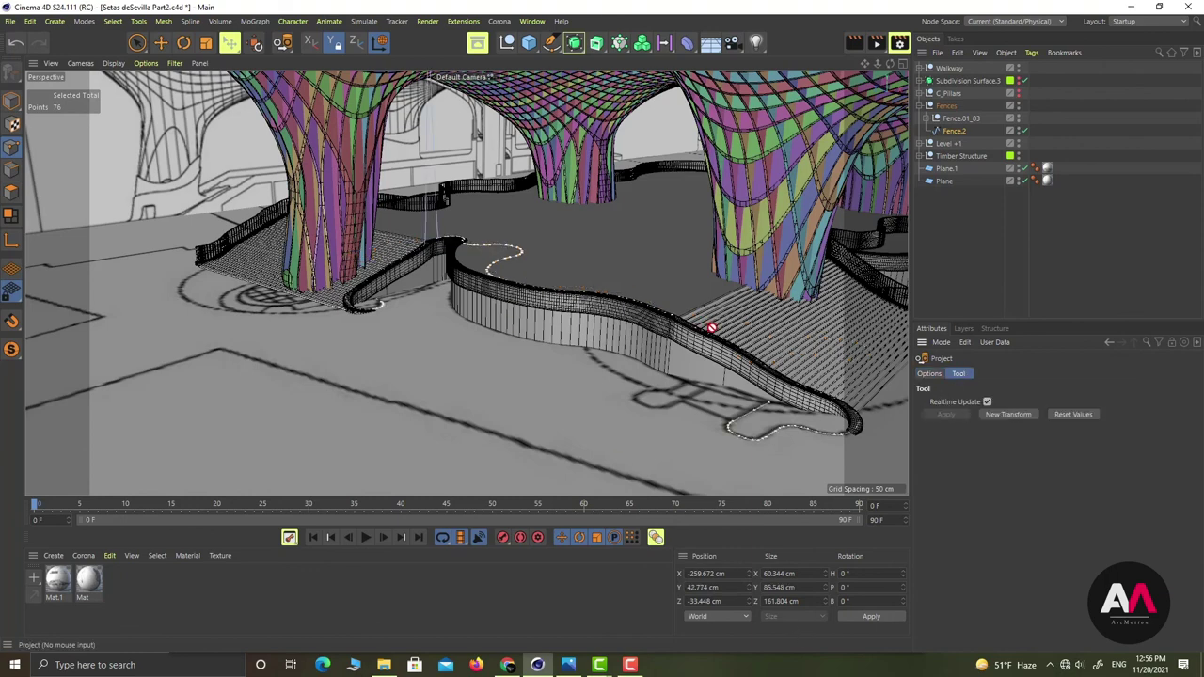
click(16, 42)
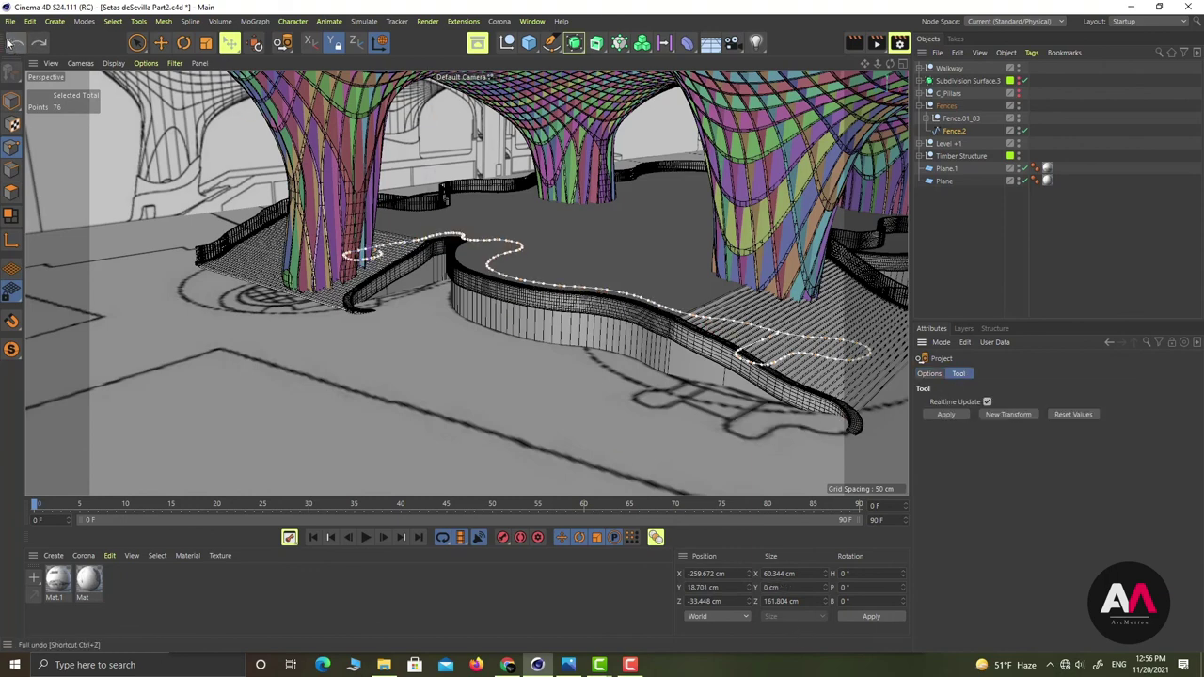
Hide the Timber Structure group in the viewport so the Fence.2 spline and the platform are unobstructed
click(1020, 156)
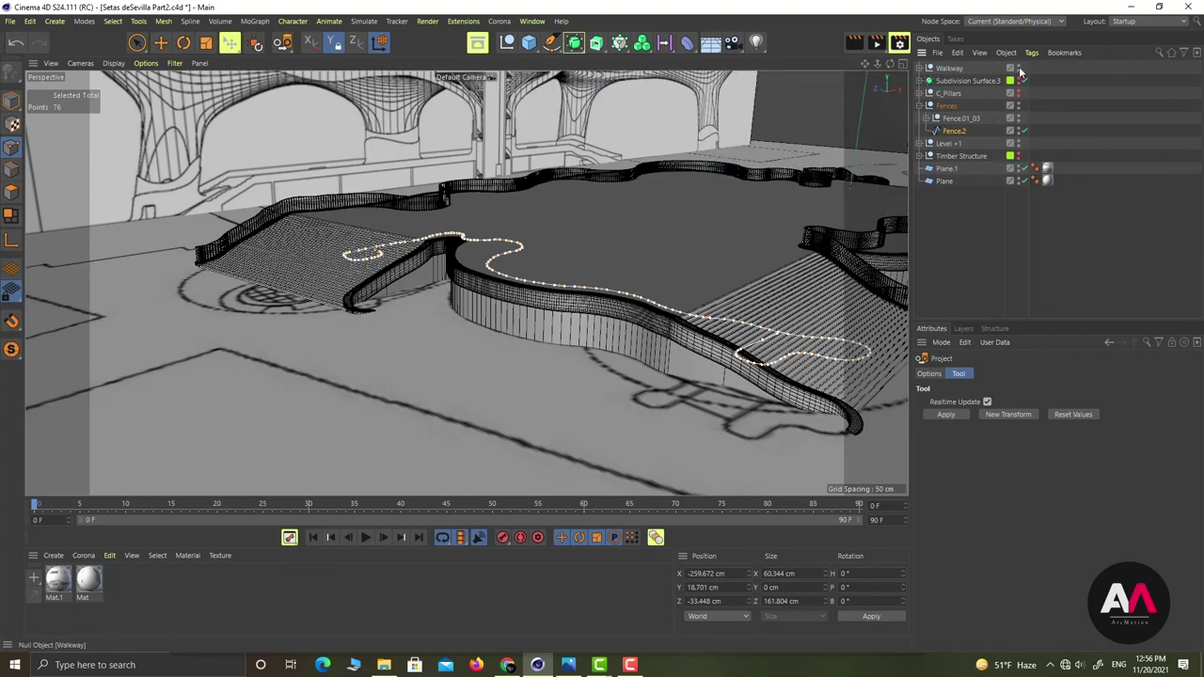
scroll(581, 307, down, 10)
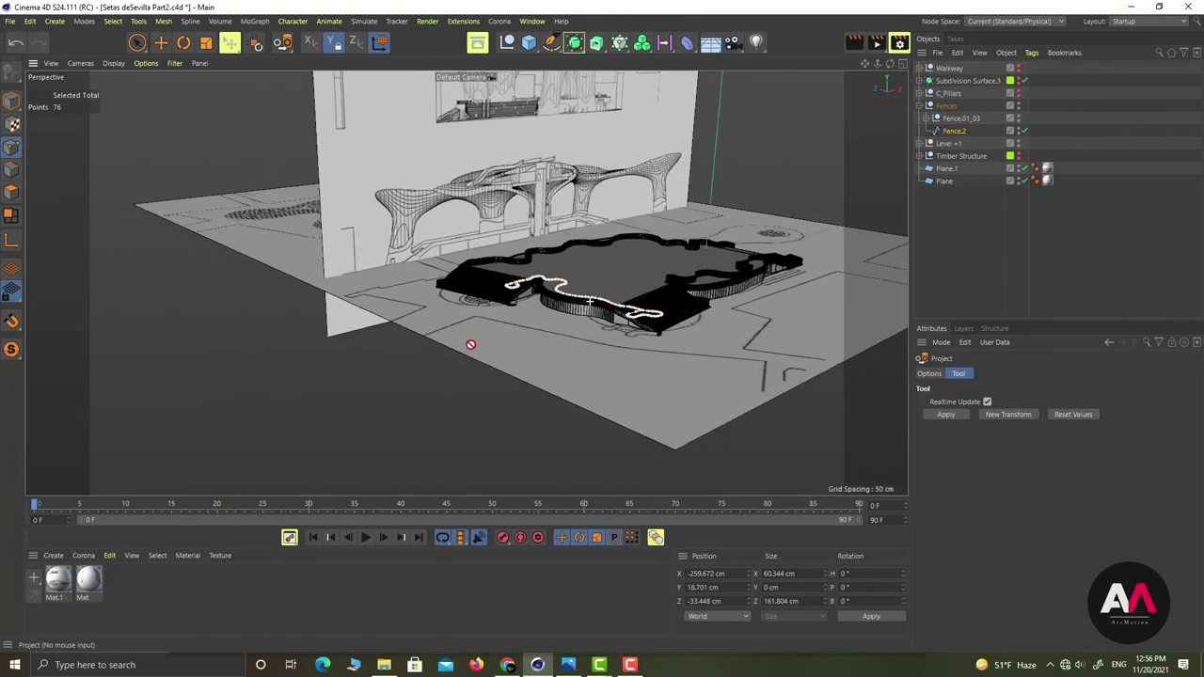
scroll(454, 347, up, 1)
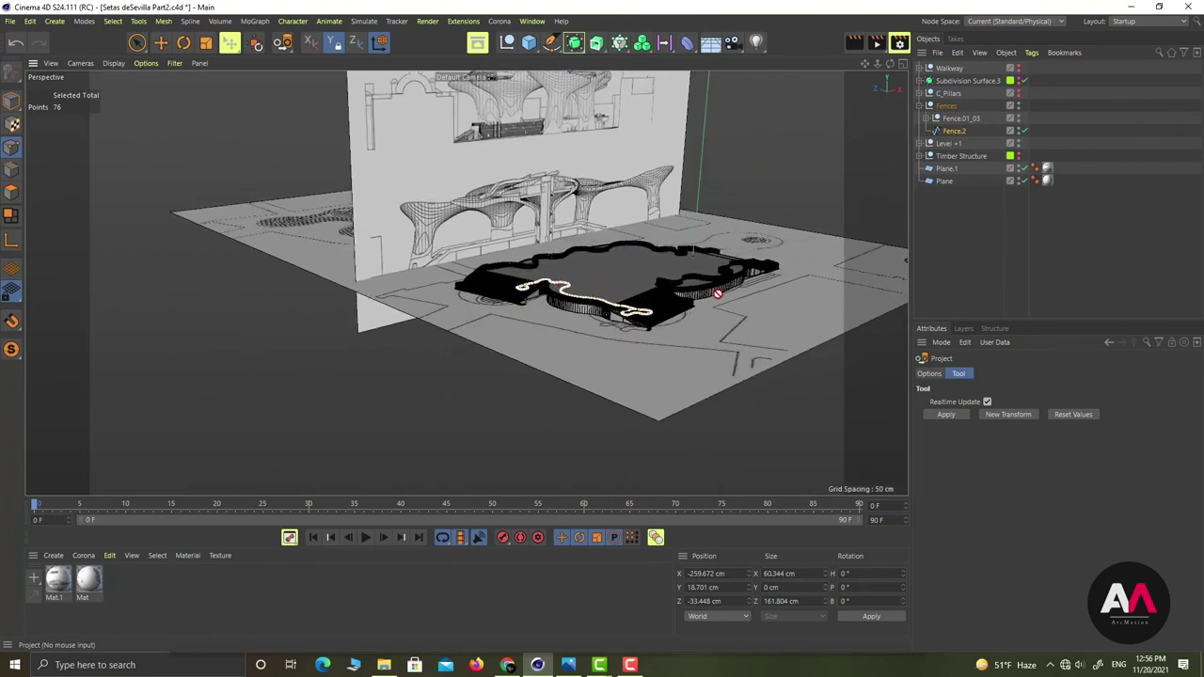
scroll(658, 292, up, 5)
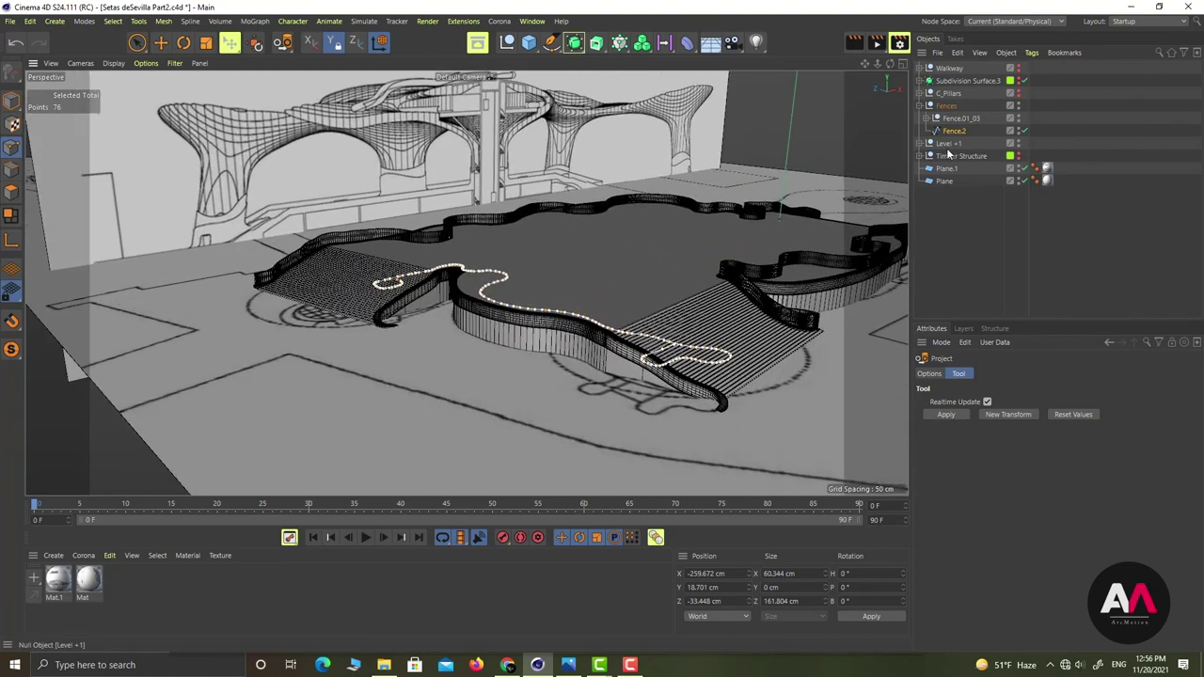
Project the Fence.2 spline points onto the side cover with the Project tool and check the spline along the platform edge
right_click(767, 194)
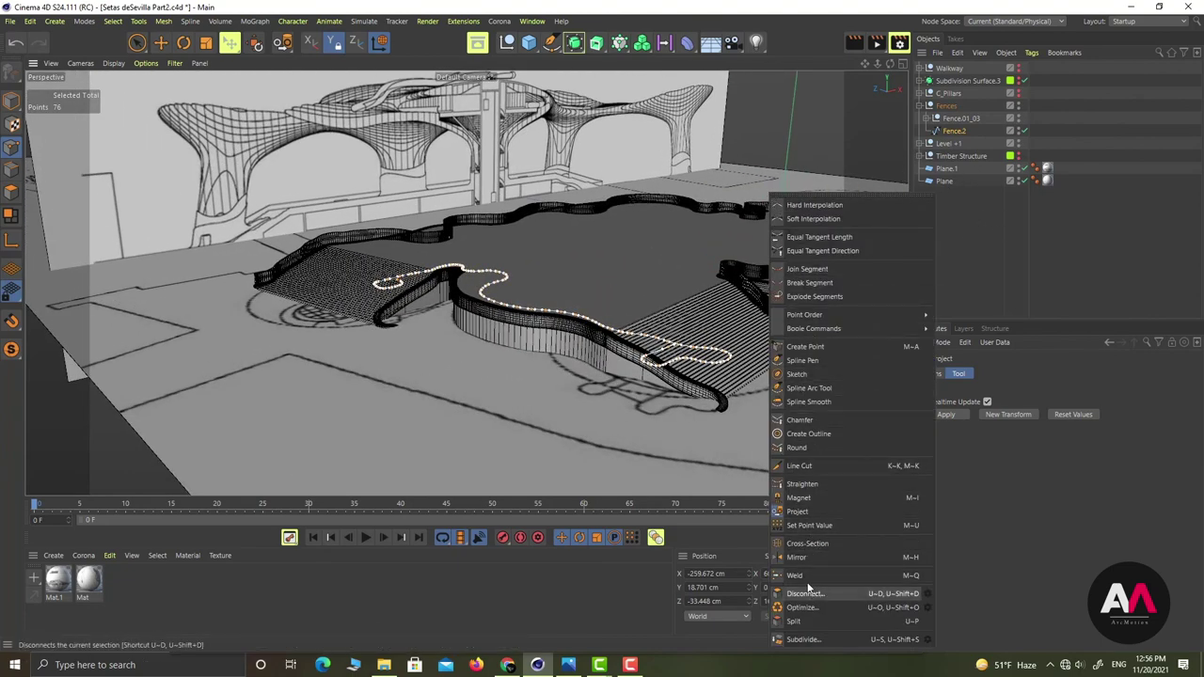
click(801, 511)
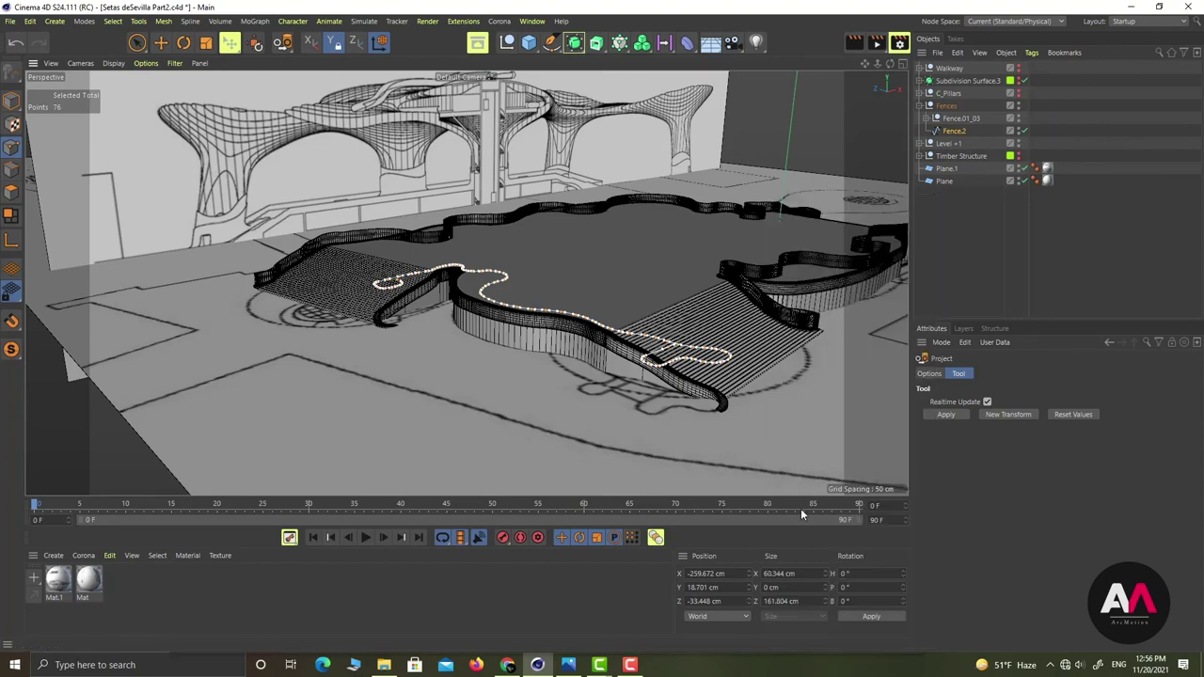
click(945, 414)
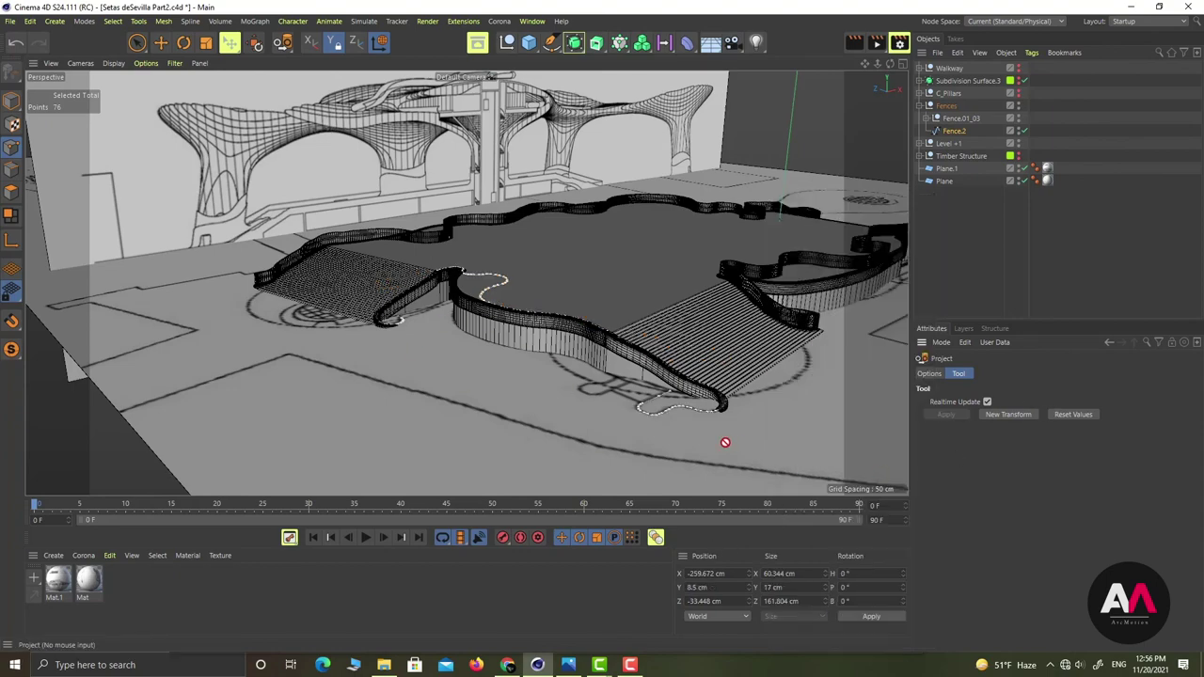
scroll(729, 443, up, 3)
scroll(641, 389, up, 2)
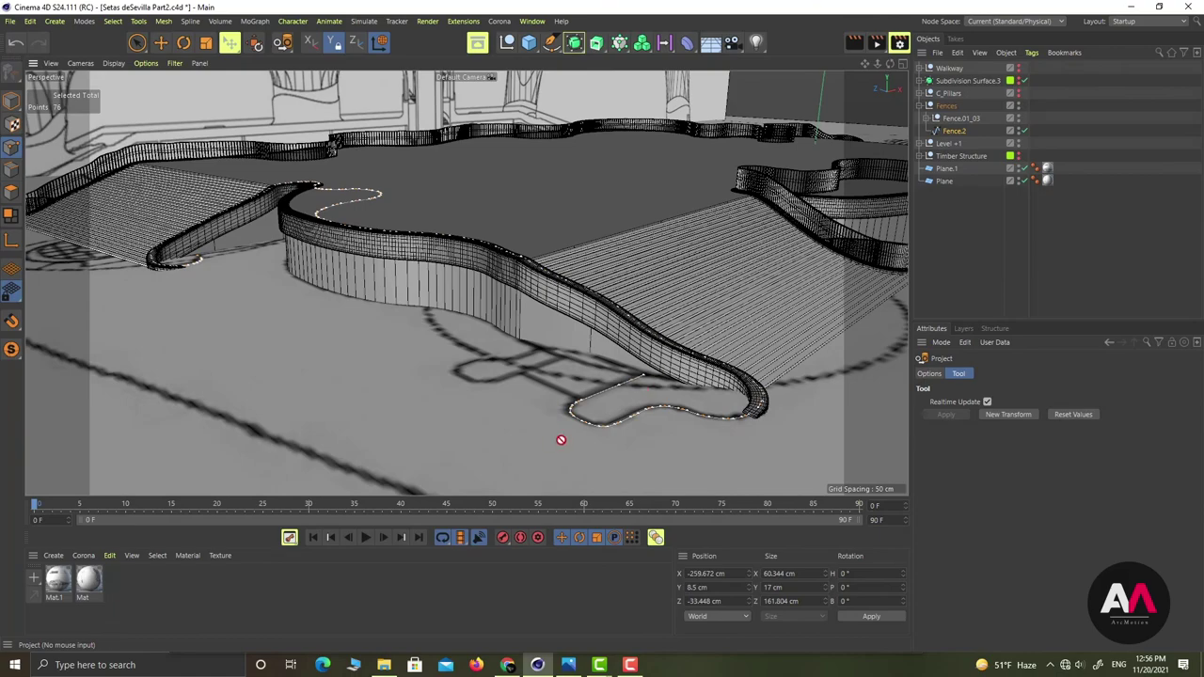
alt+middle_drag(343, 218, 431, 322)
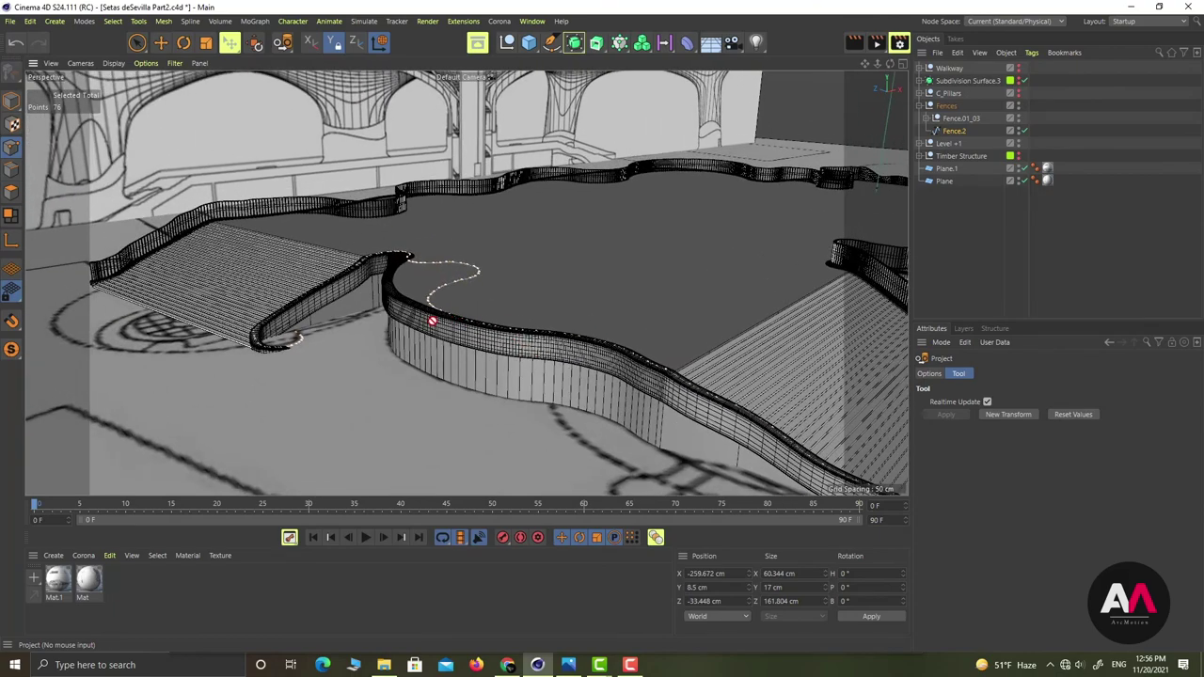
alt+drag(417, 315, 408, 277)
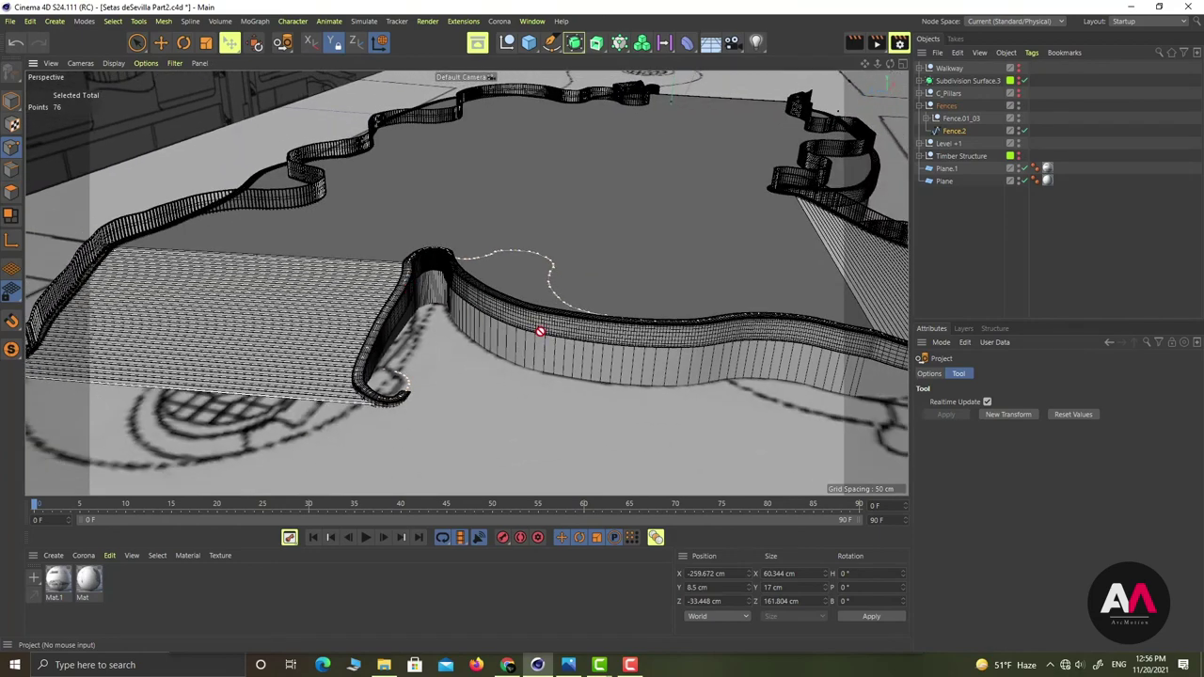
alt+drag(539, 333, 893, 145)
Expand the Fence.01_03 group, duplicate the Fence.2 spline as its own child and rename the copy Fence_Rail
click(927, 120)
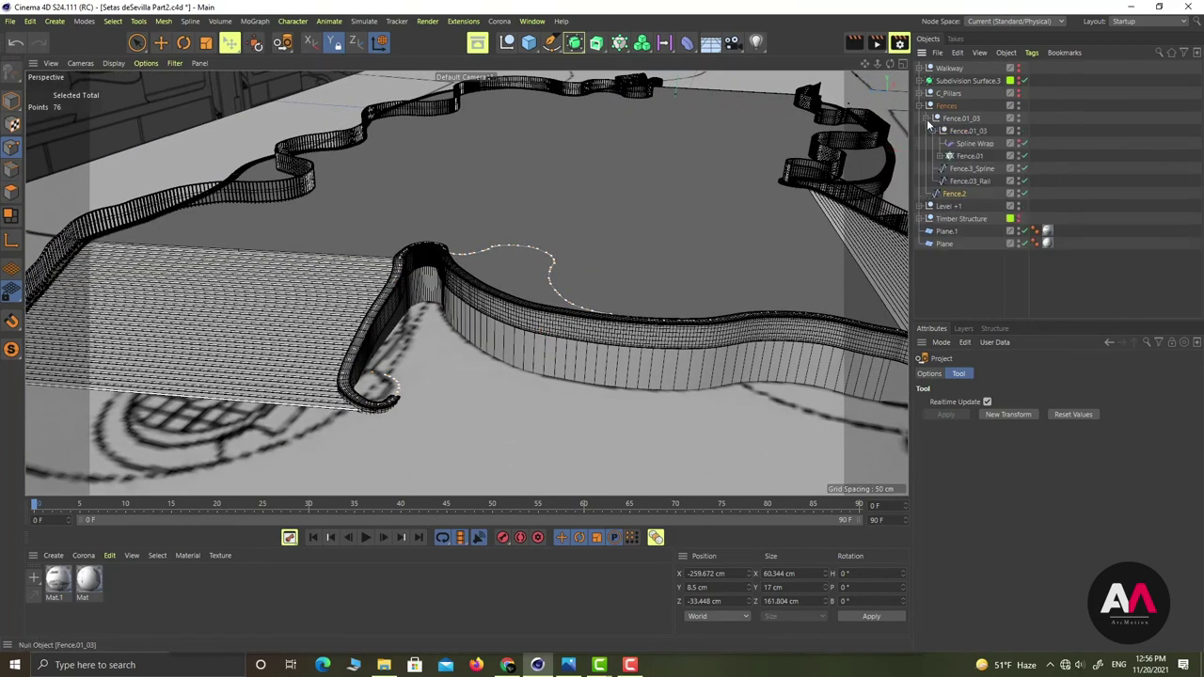
click(957, 195)
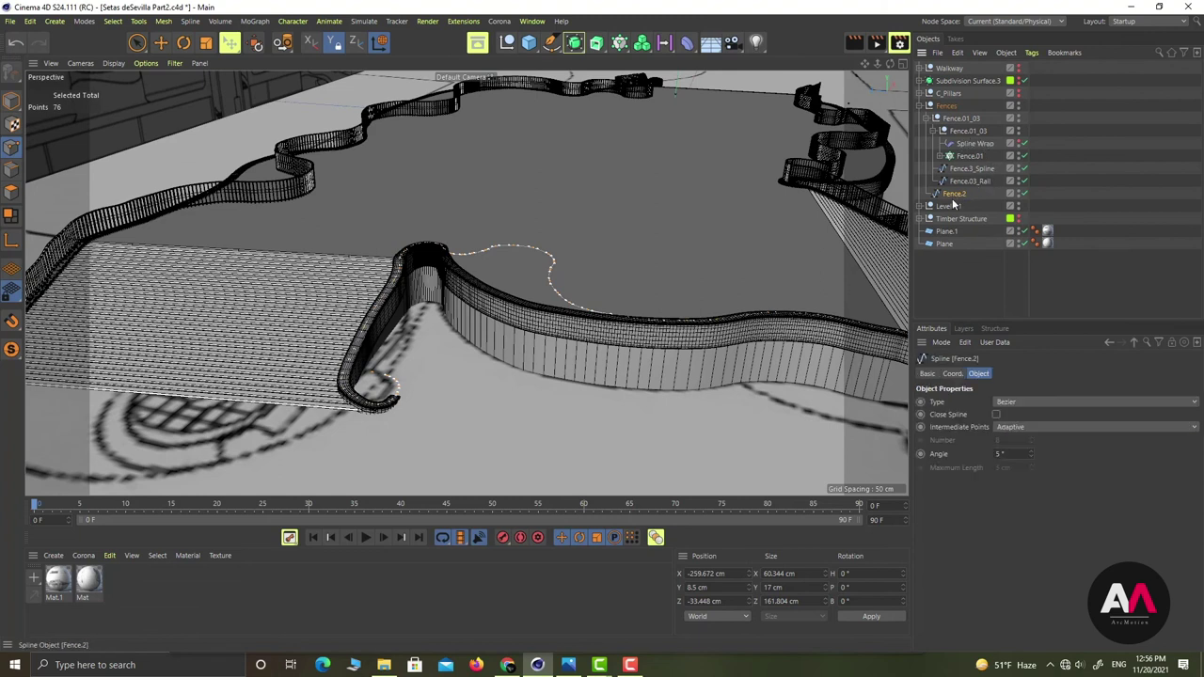
ctrl+drag(956, 195, 959, 206)
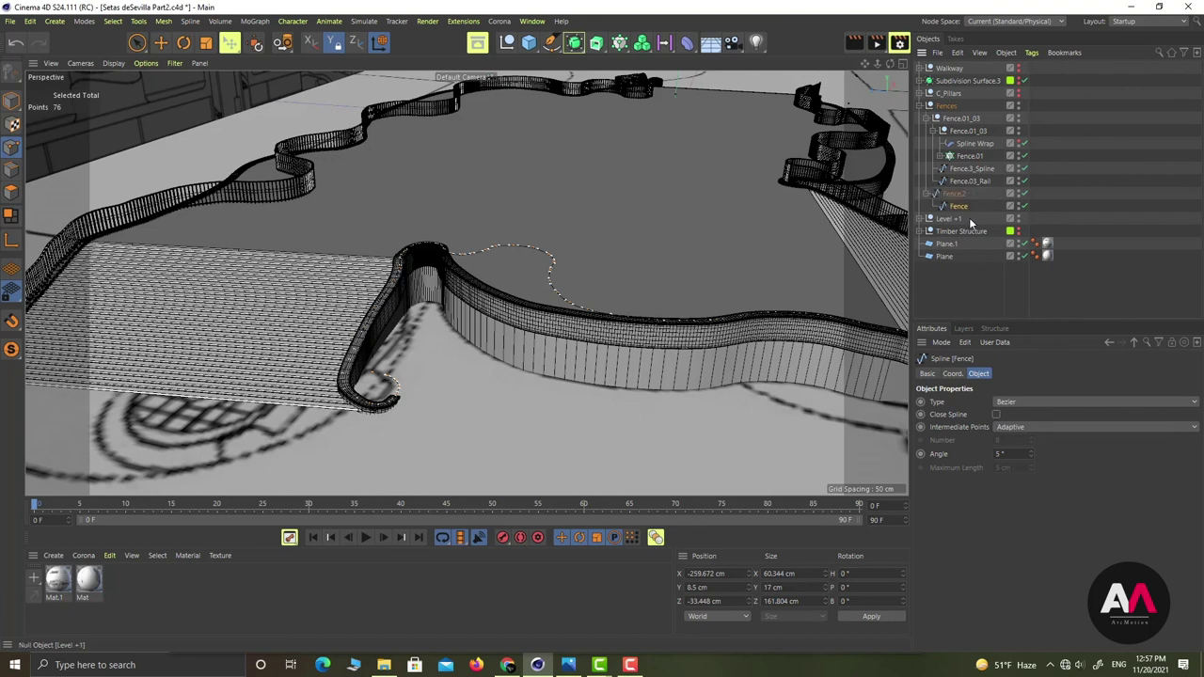
double_click(961, 206)
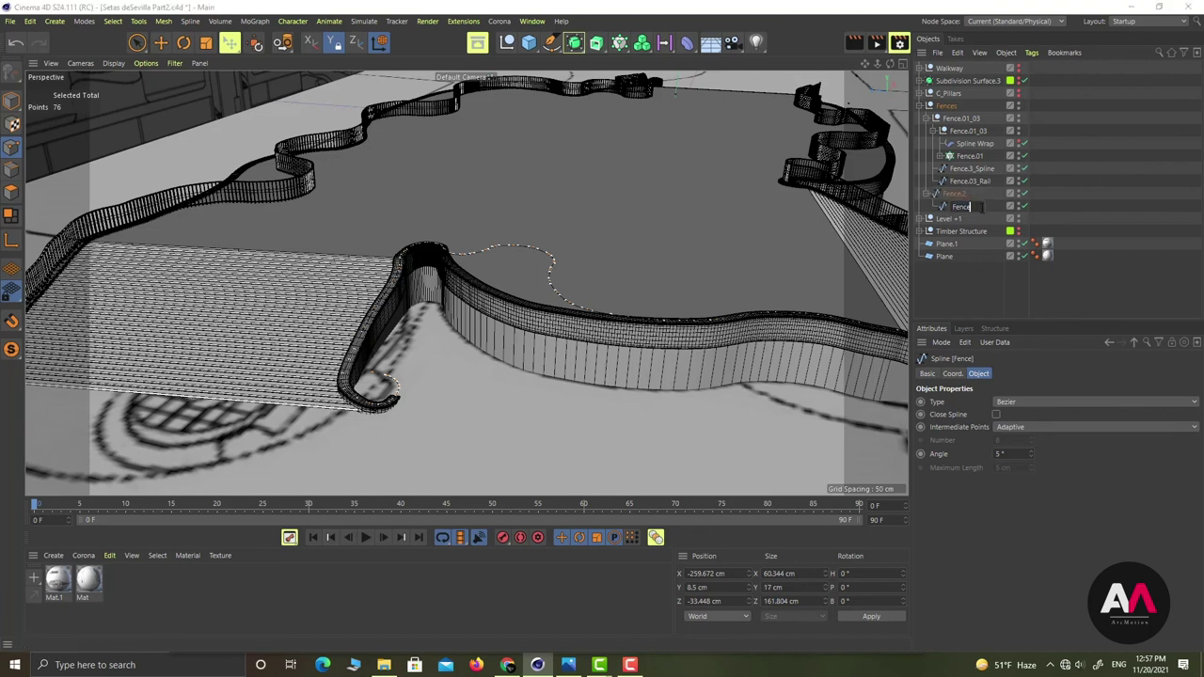
text(_Rail)
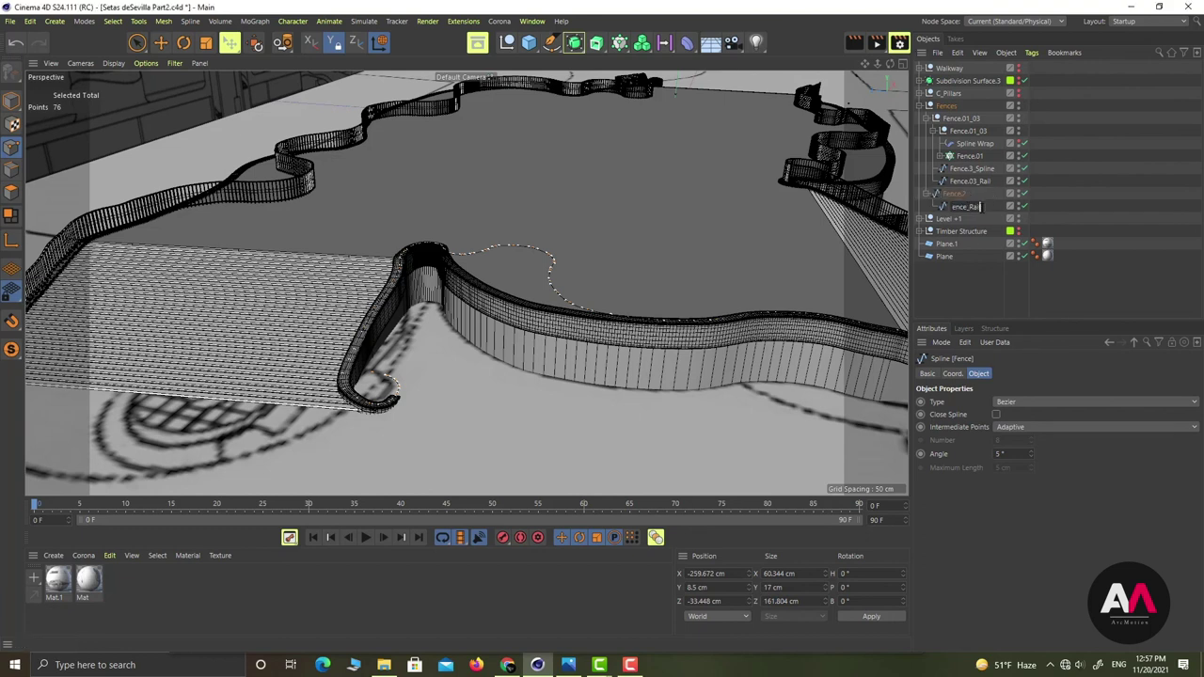
key(Return)
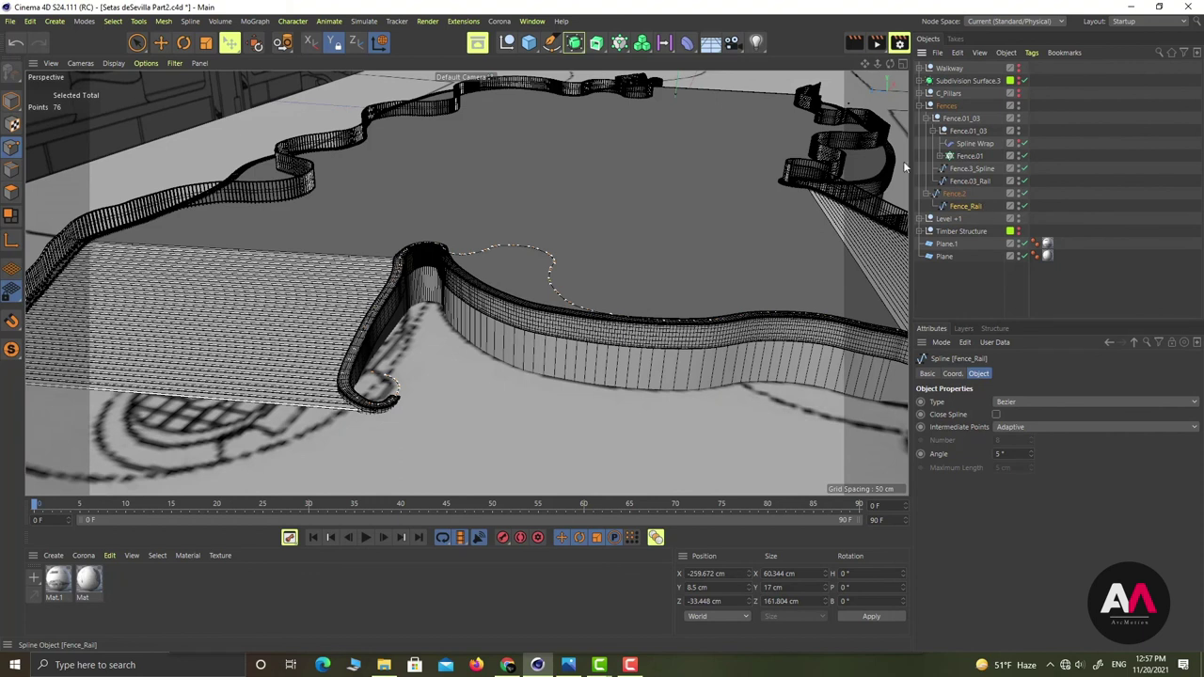
Move the whole Fence_Rail spline straight up to about Y 21.55 cm in model mode
click(161, 44)
click(12, 102)
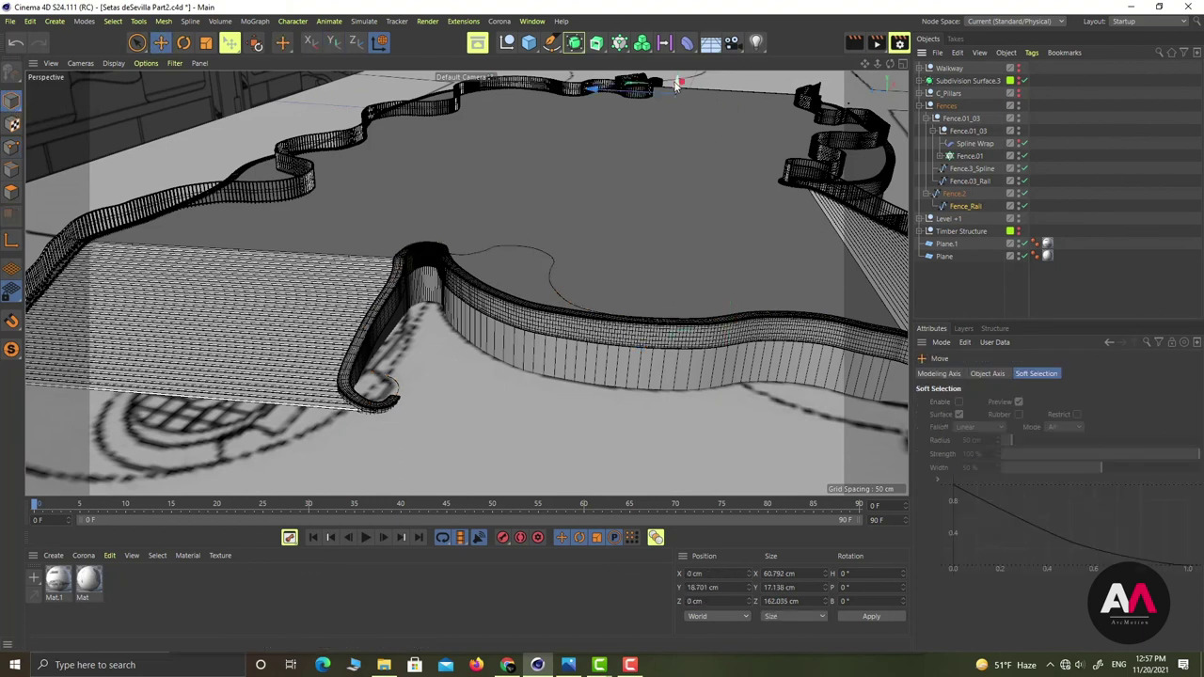
drag(677, 83, 676, 82)
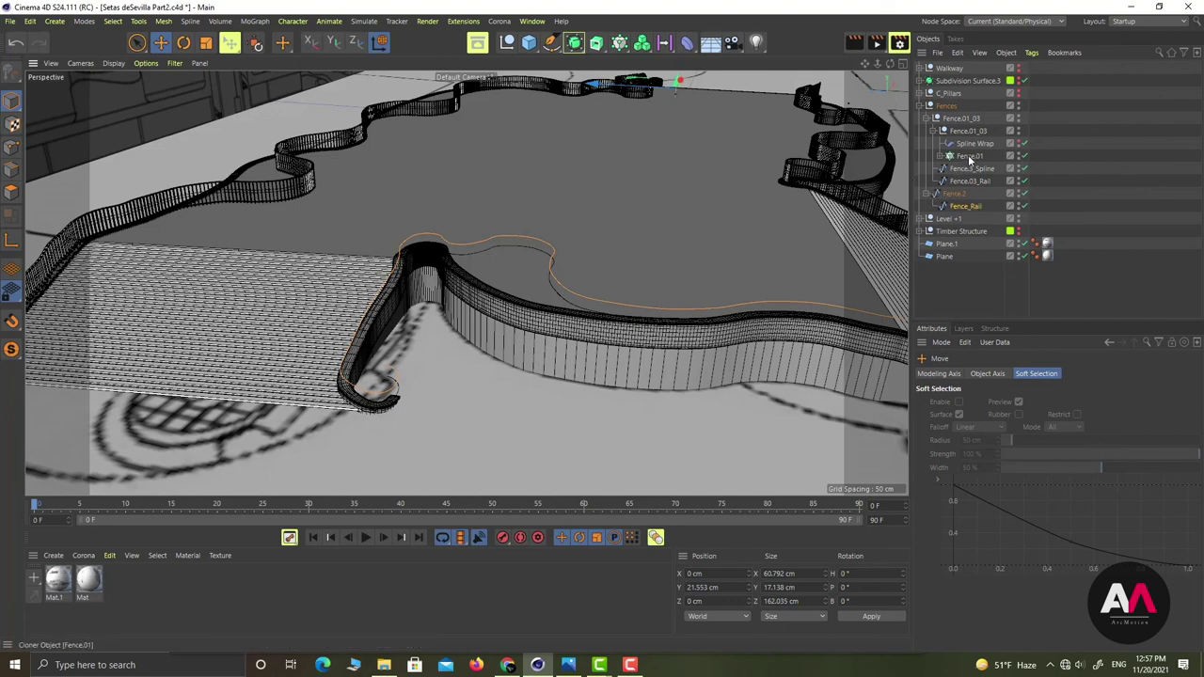
Place the Fence.2 spline with its rail under a new null object and name the null Fence.01
click(988, 193)
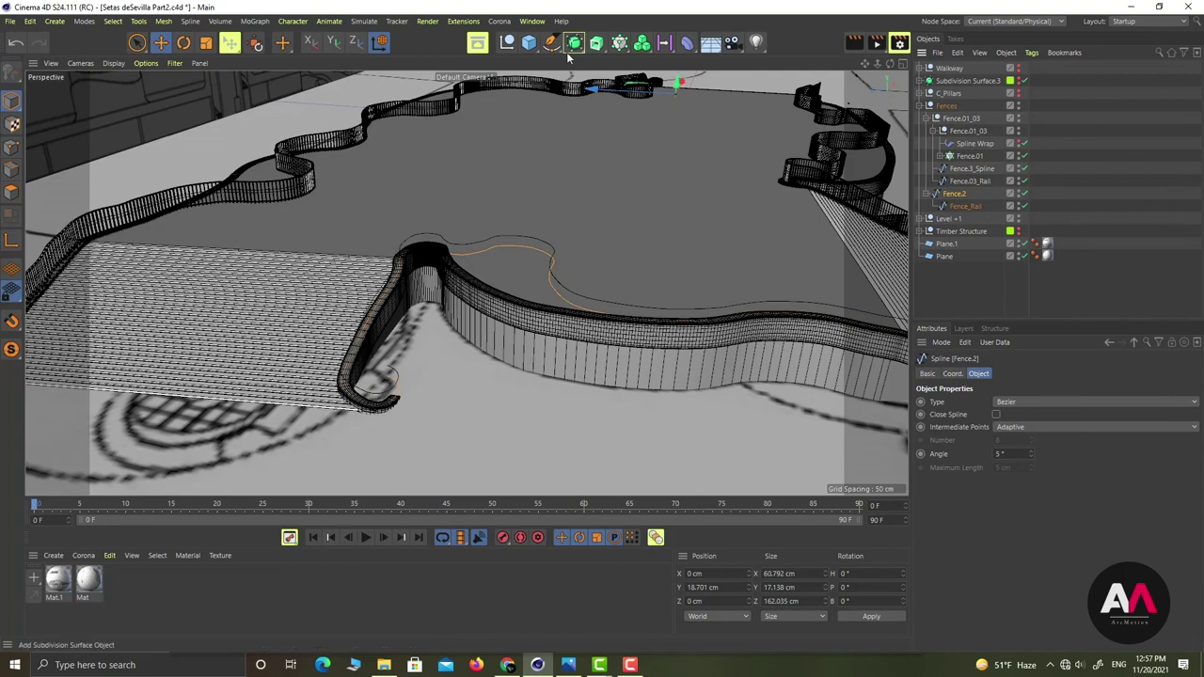
alt+click(505, 44)
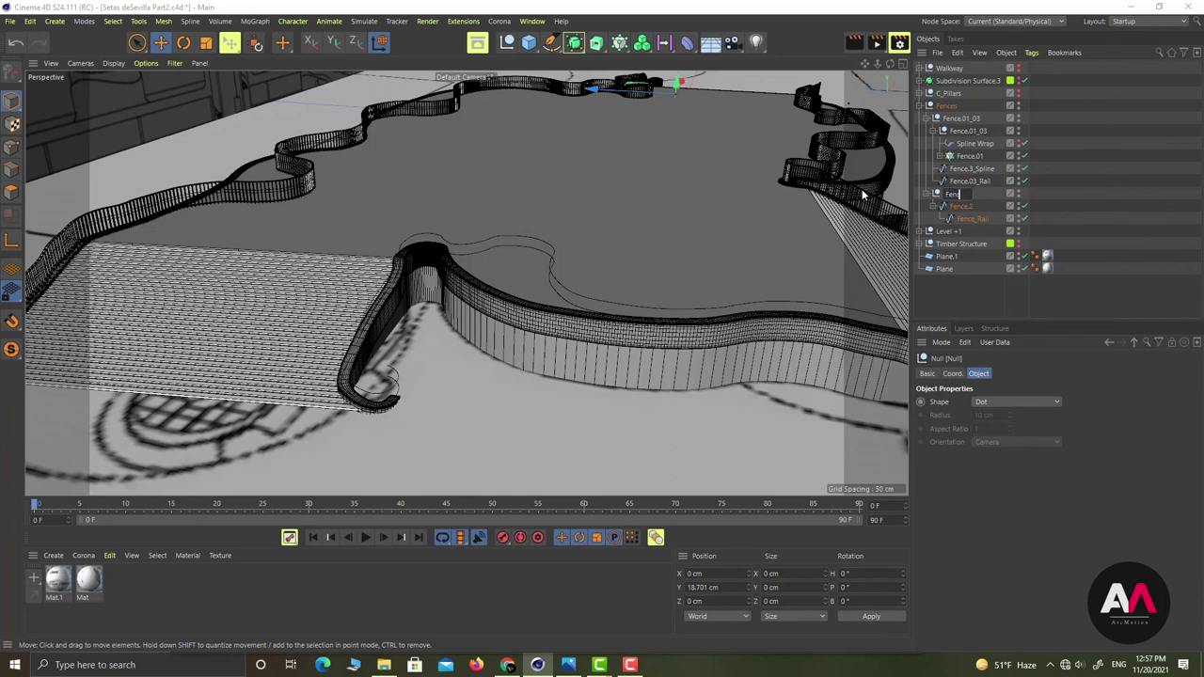
text(01)
key(Return)
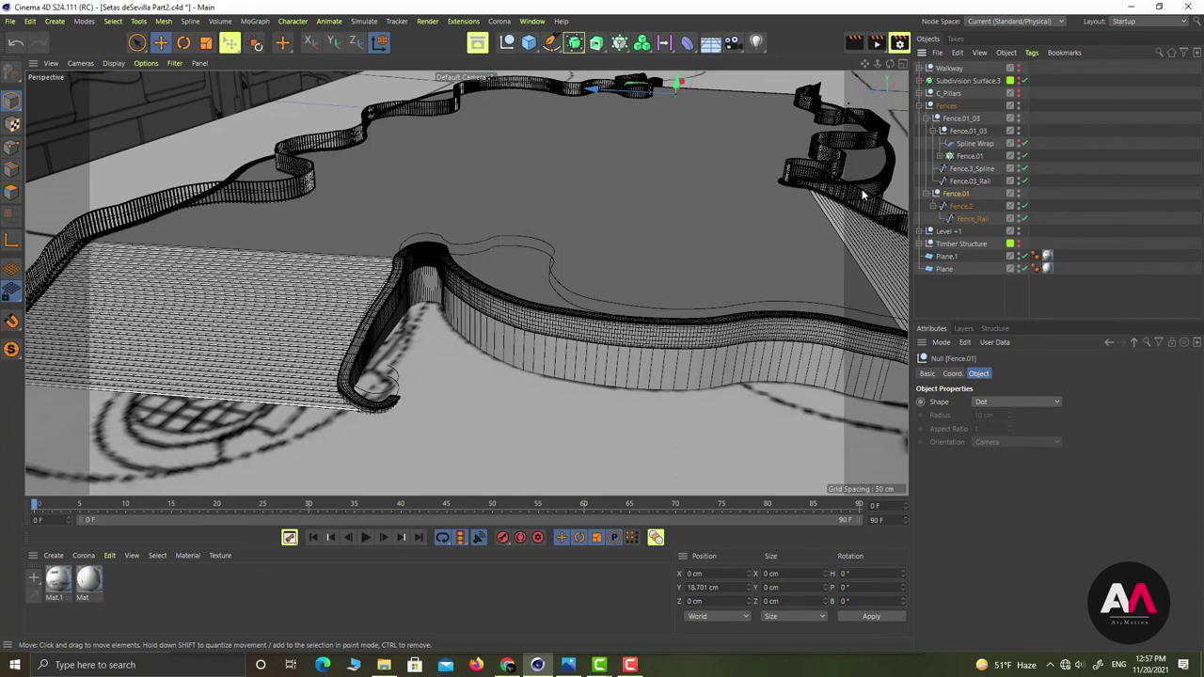
Check the spline and rail settings of the existing Spline Wrap and add a Spline Wrap deformer inside the Fence.01 null
click(973, 144)
mouse_move(976, 146)
mouse_down()
mouse_move(952, 200)
mouse_move(977, 143)
mouse_up()
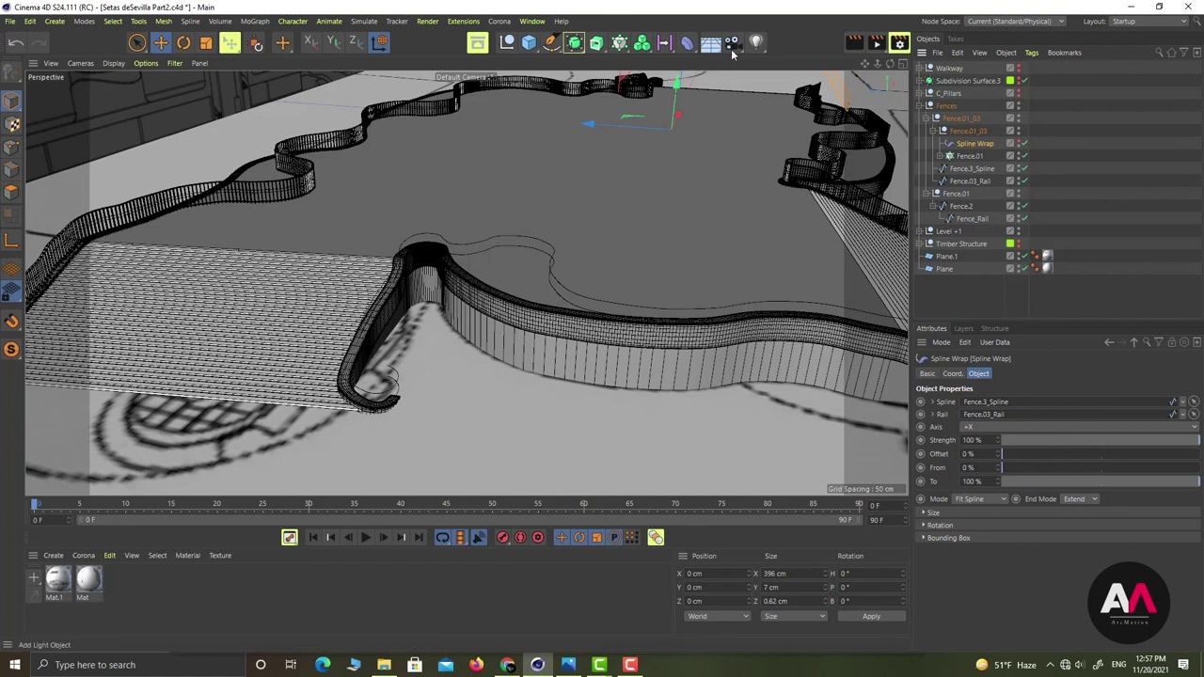
click(956, 194)
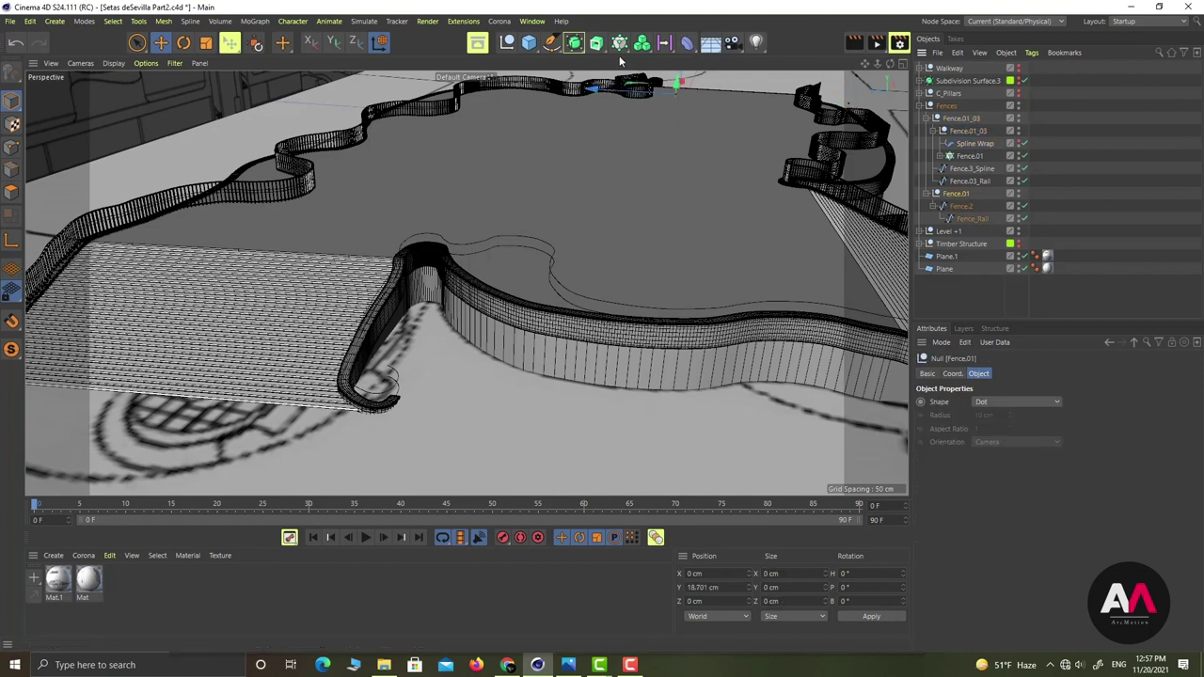
click(686, 43)
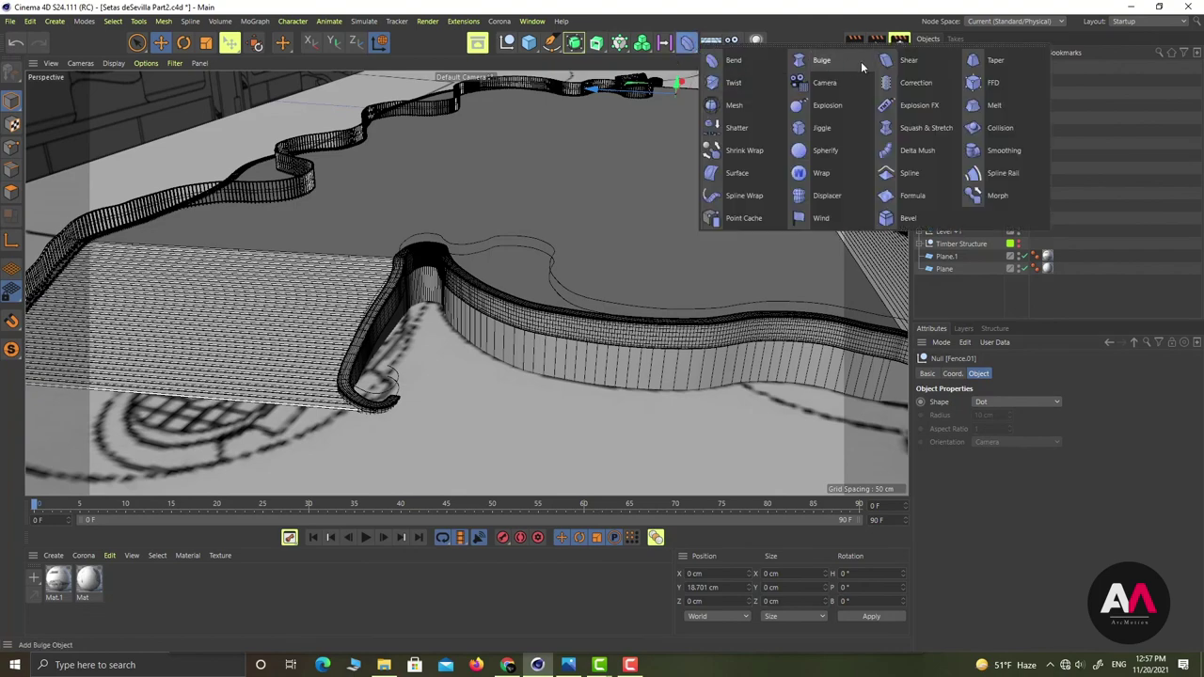
click(738, 199)
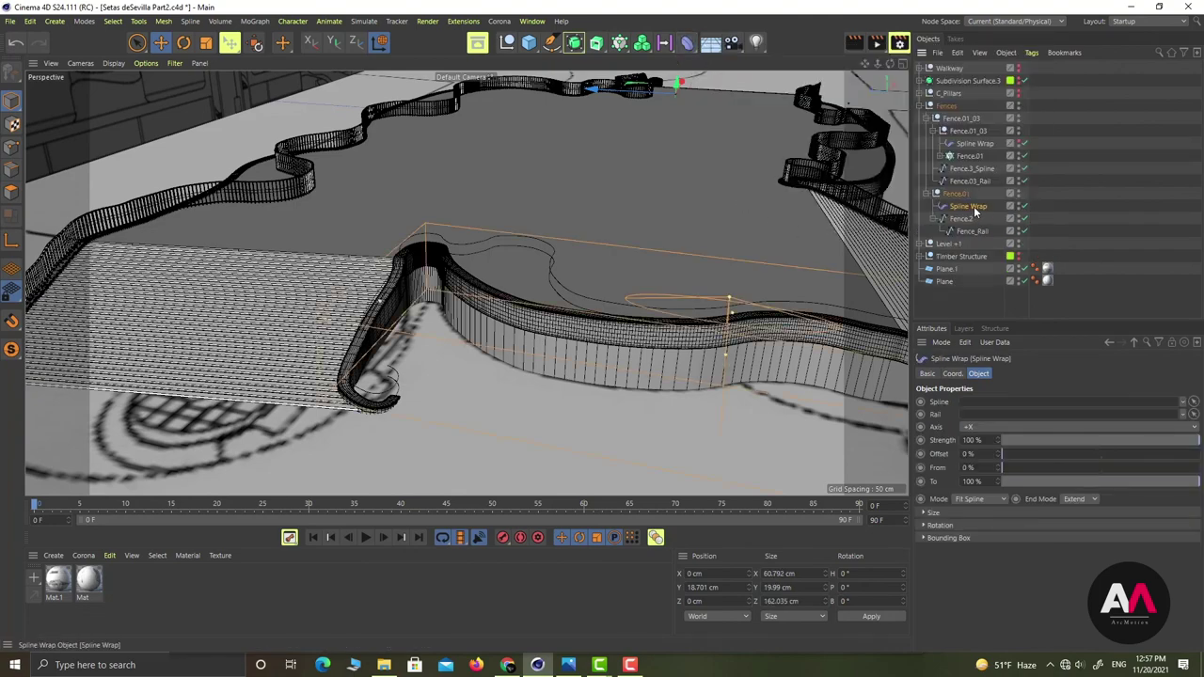
Copy the Fence.01 cloner from the Fence.01_03 group into the new Fence.01 null
scroll(455, 267, down, 4)
alt+drag(614, 312, 685, 284)
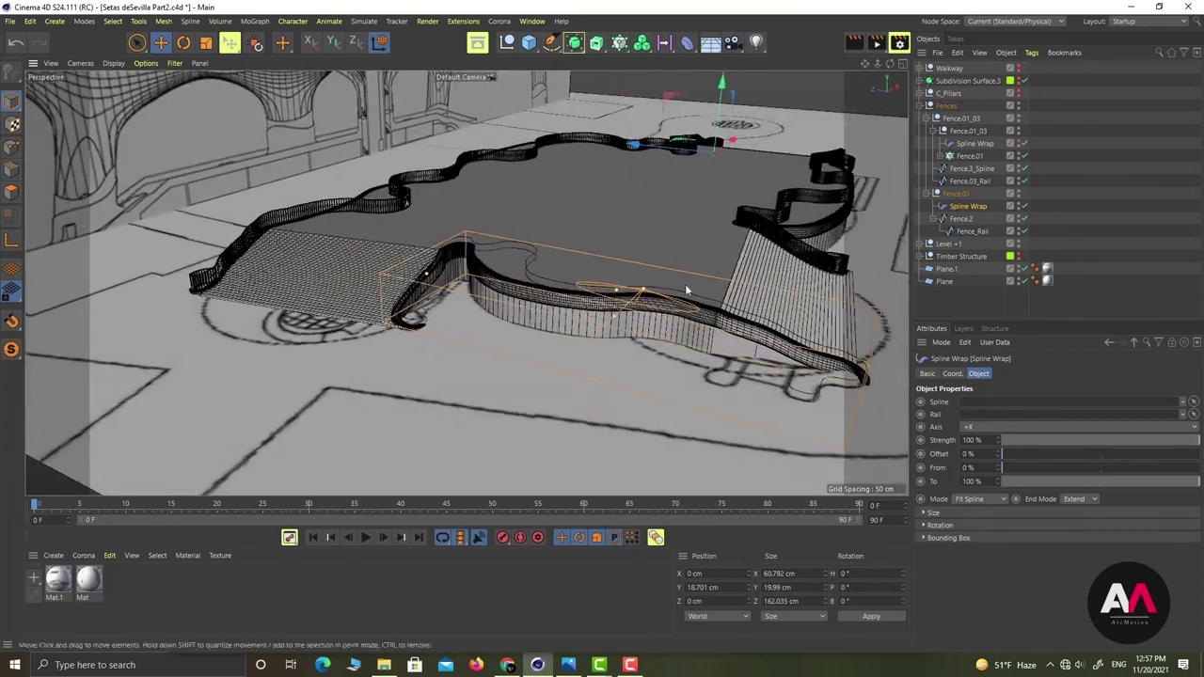
click(964, 157)
drag(963, 161, 960, 216)
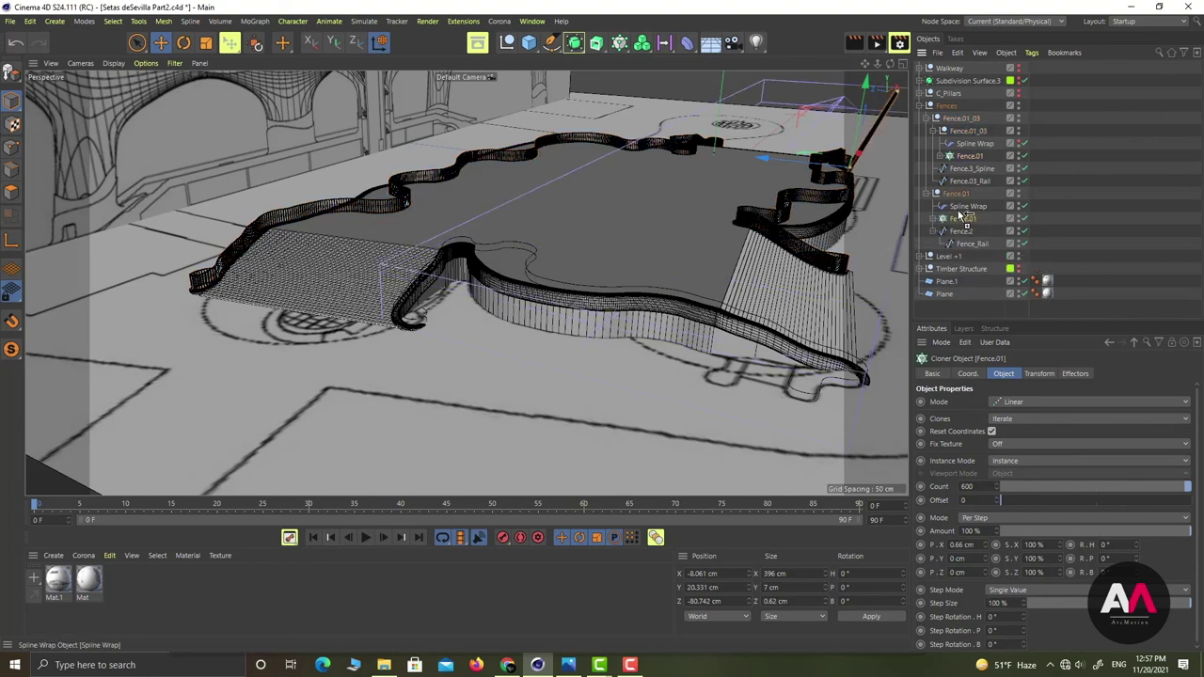
alt+drag(539, 255, 529, 274)
scroll(529, 275, down, 3)
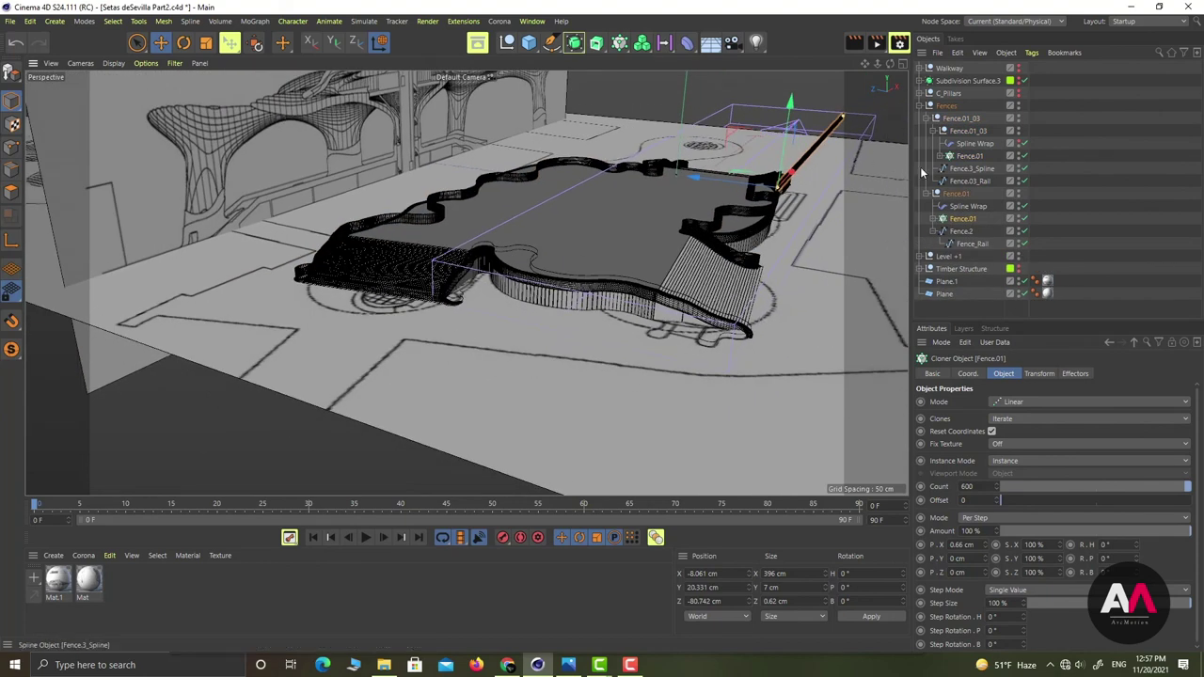
Delete the Spline Wrap inside the Fence.01 null and add a new Spline Wrap deformer to the Fences group
click(971, 206)
key(Delete)
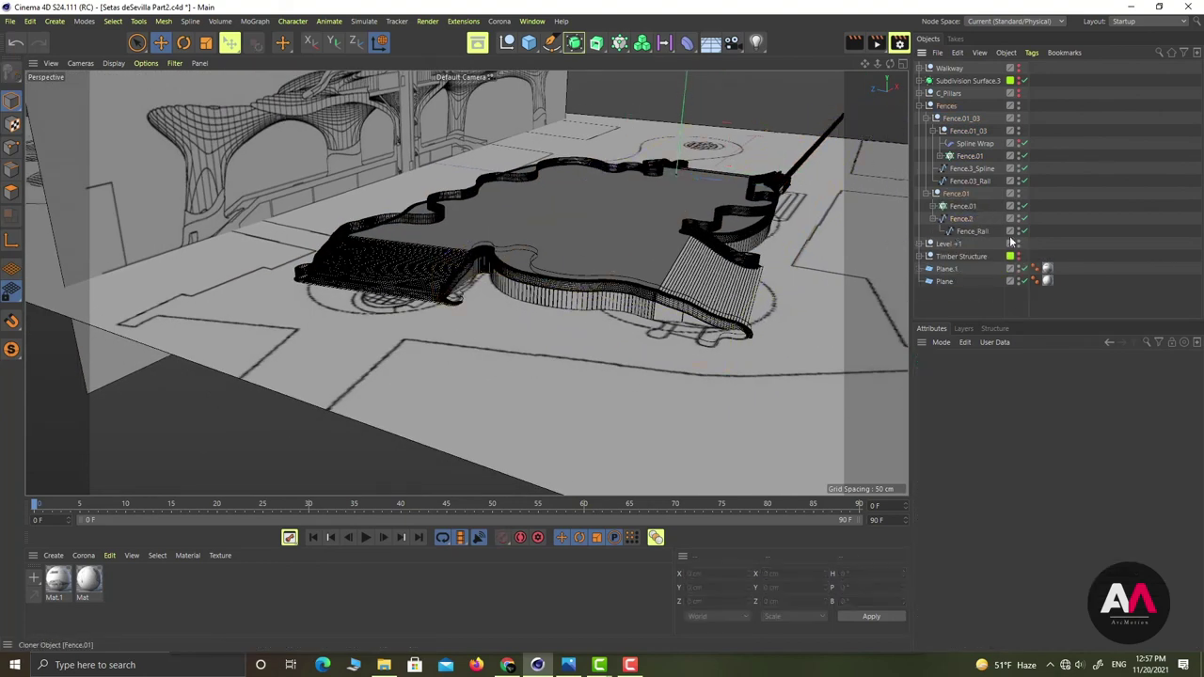
click(957, 194)
drag(687, 43, 750, 197)
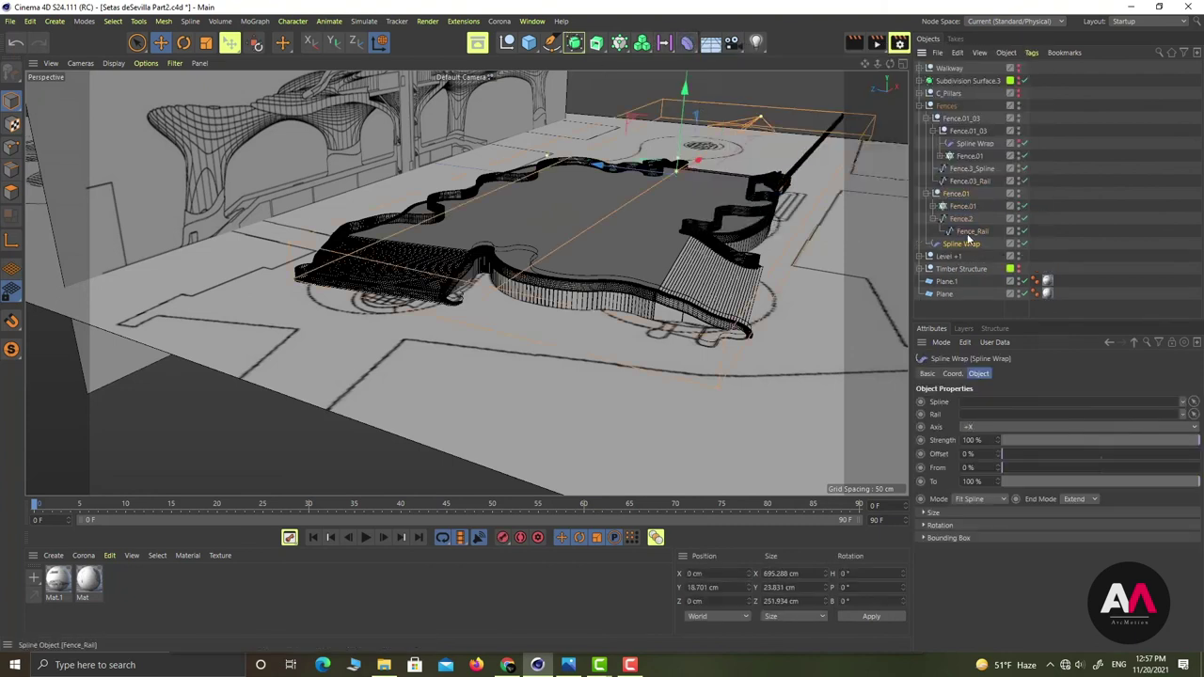
Delete the misplaced Spline Wrap and add a new Spline Wrap deformer inside the Fence.01 null
click(970, 118)
drag(964, 244, 968, 206)
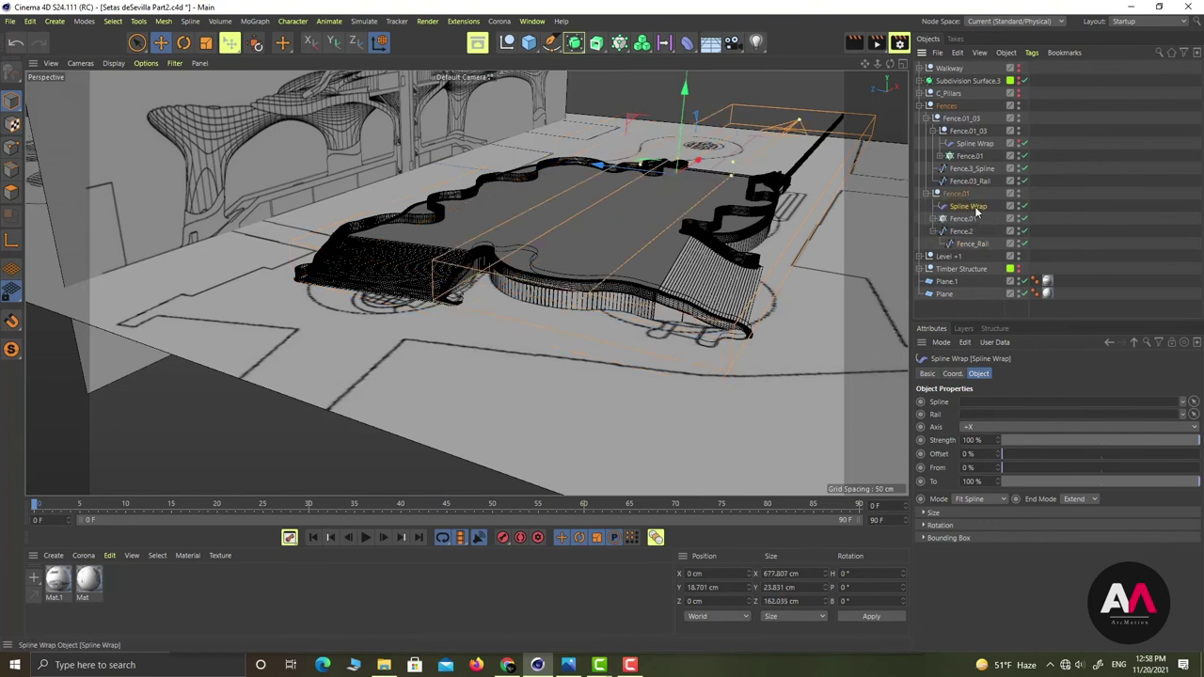
key(Delete)
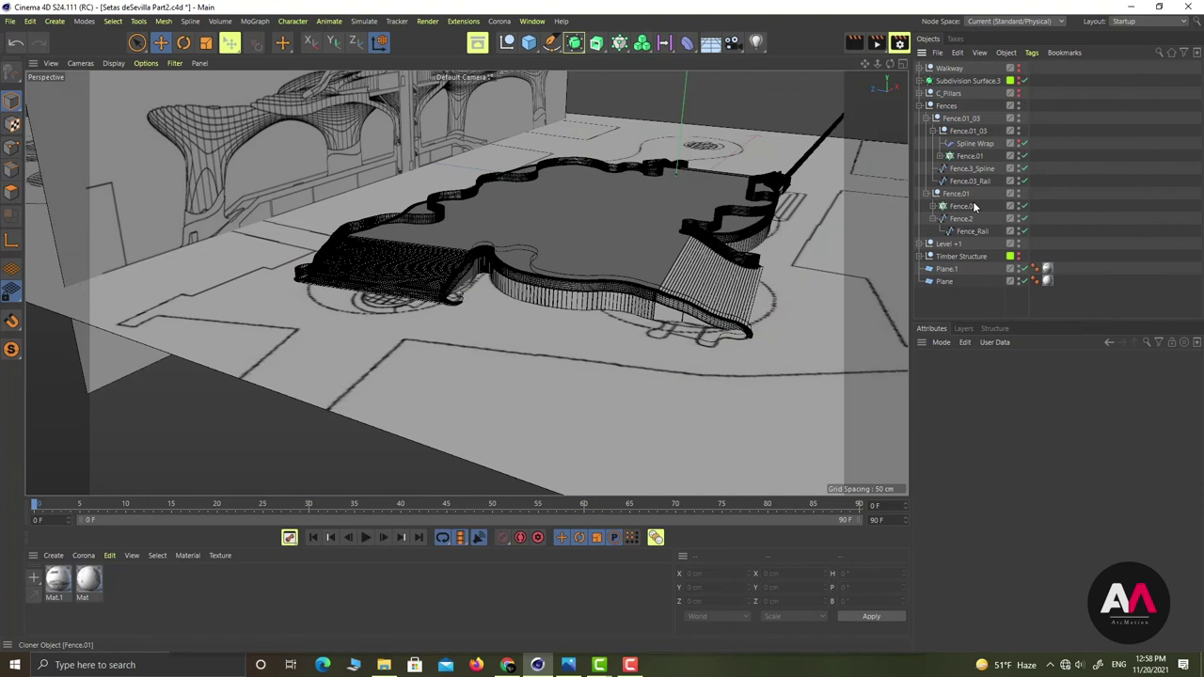
click(957, 195)
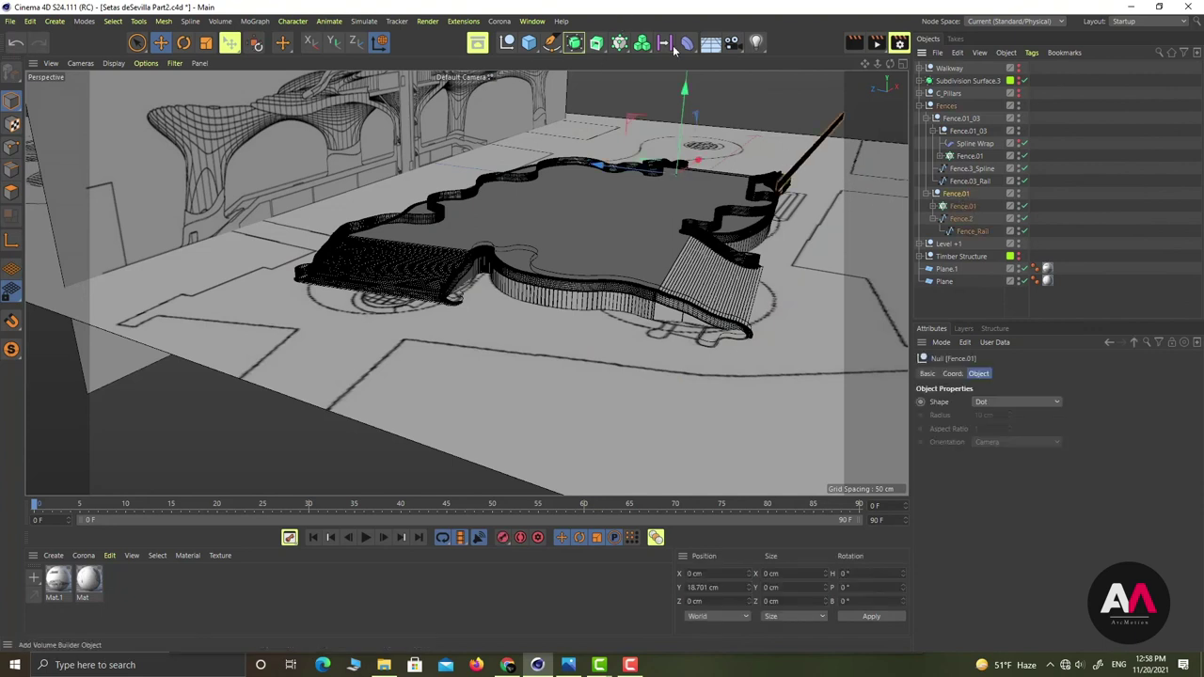
click(687, 42)
click(753, 195)
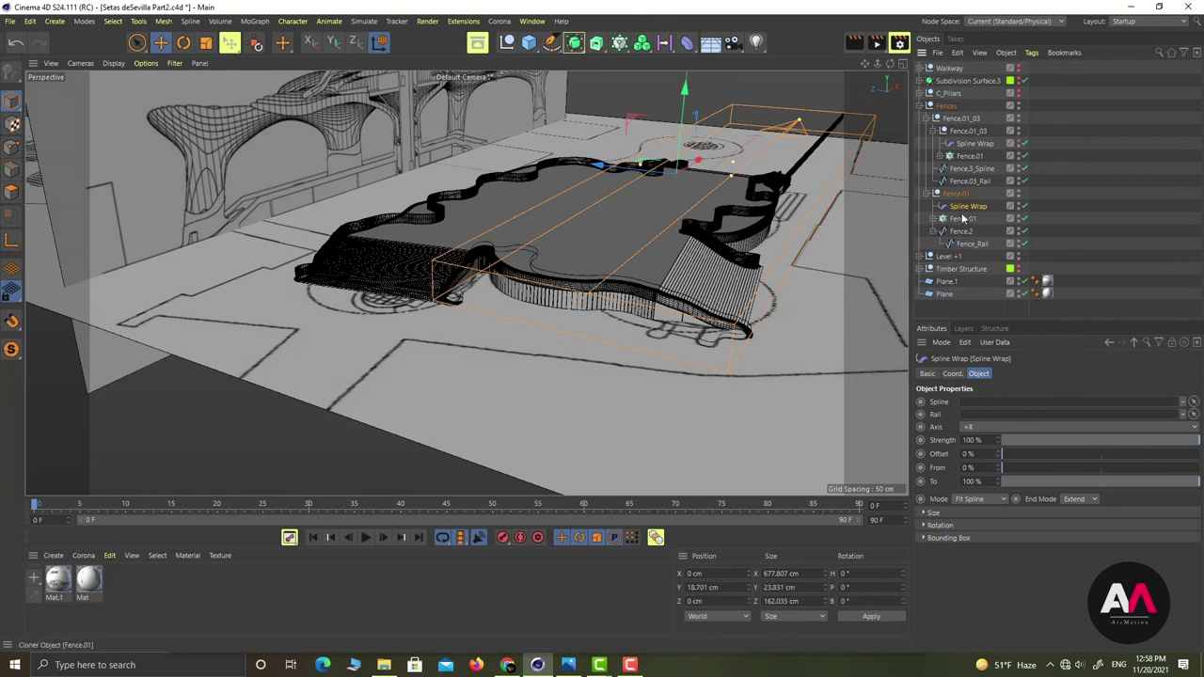
Move the Fence.2 spline with its rail out of the Fence.01 null to the top level of the hierarchy
click(929, 233)
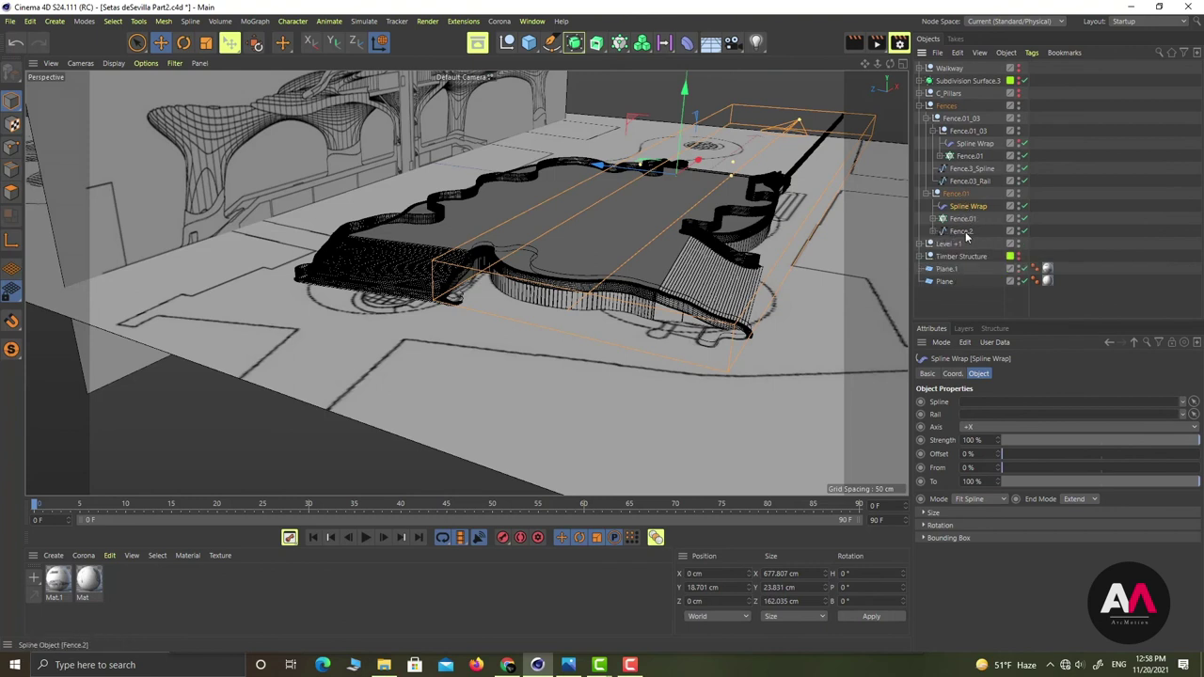
click(965, 233)
drag(964, 236, 968, 243)
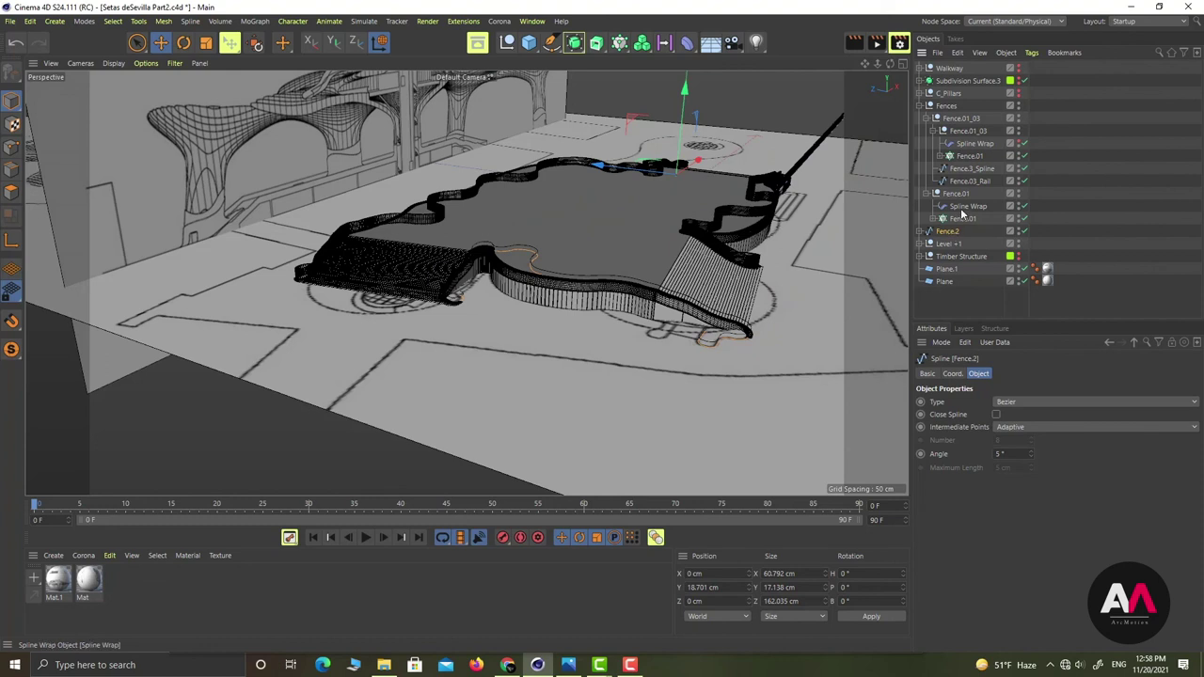
click(963, 209)
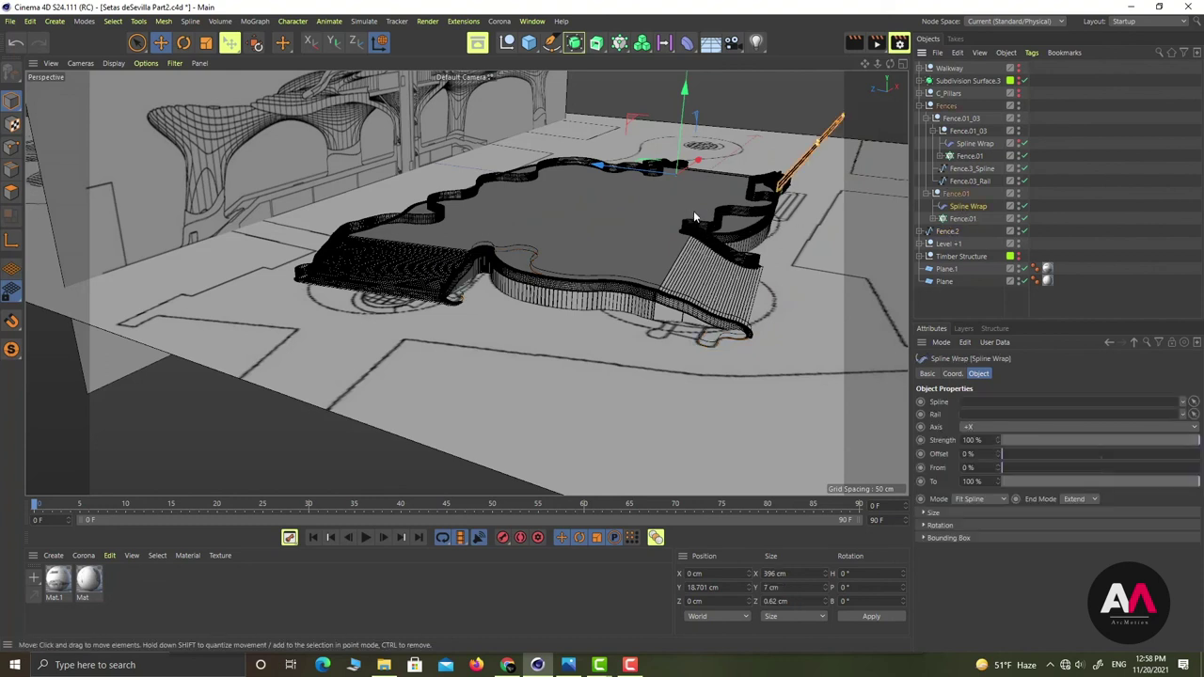
Group the Fence.01 null under a new parent null and name the parent Fence.01
alt+middle_drag(693, 218, 672, 228)
click(955, 193)
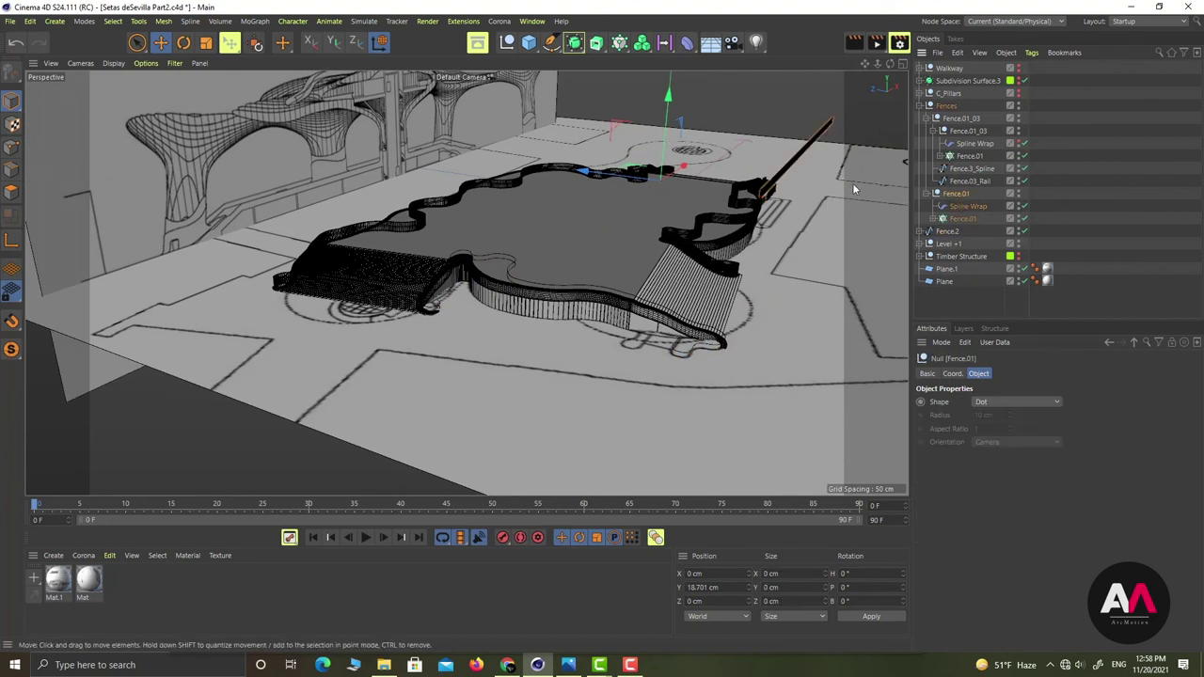
alt+click(508, 43)
double_click(950, 193)
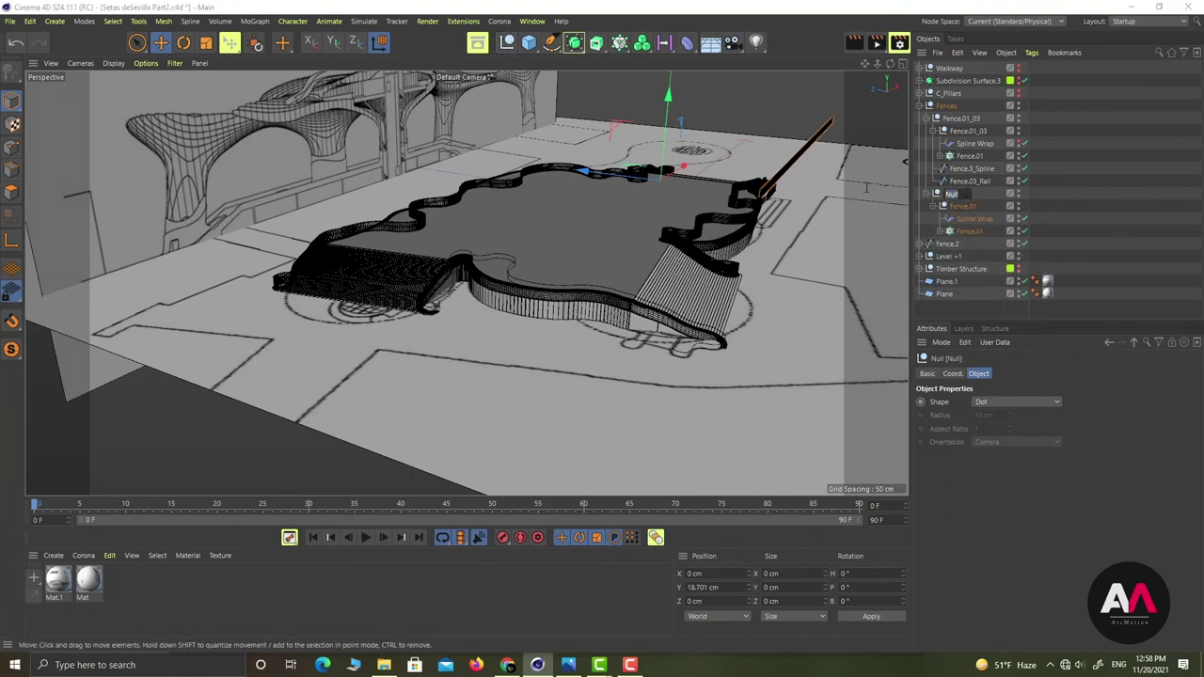
text(Fence.01)
key(Return)
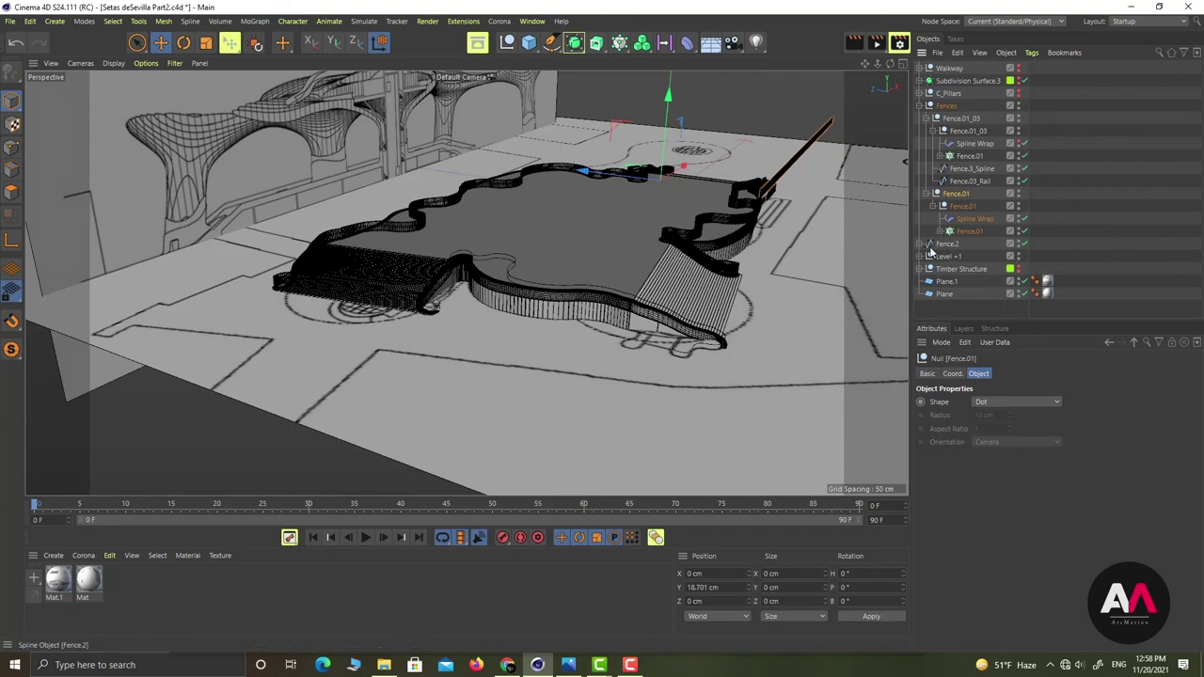
Move the Fence.2 spline into the outer Fence.01 null, beside the inner Fence.01 null
click(938, 206)
click(946, 220)
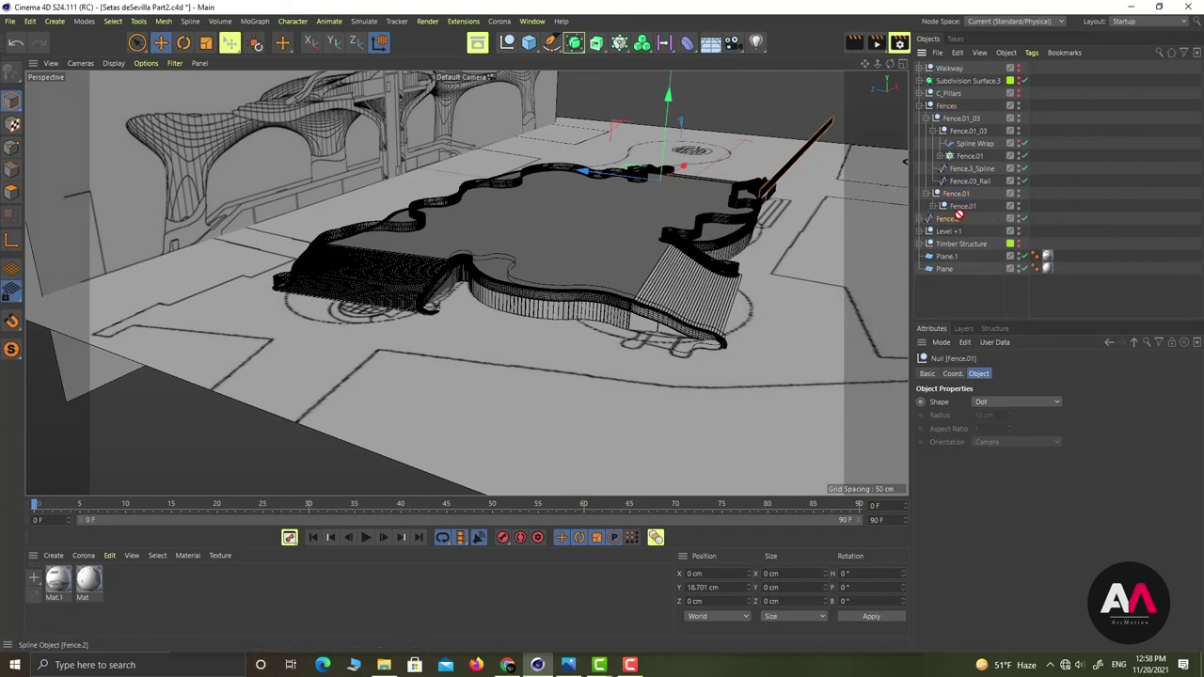
drag(959, 210, 962, 209)
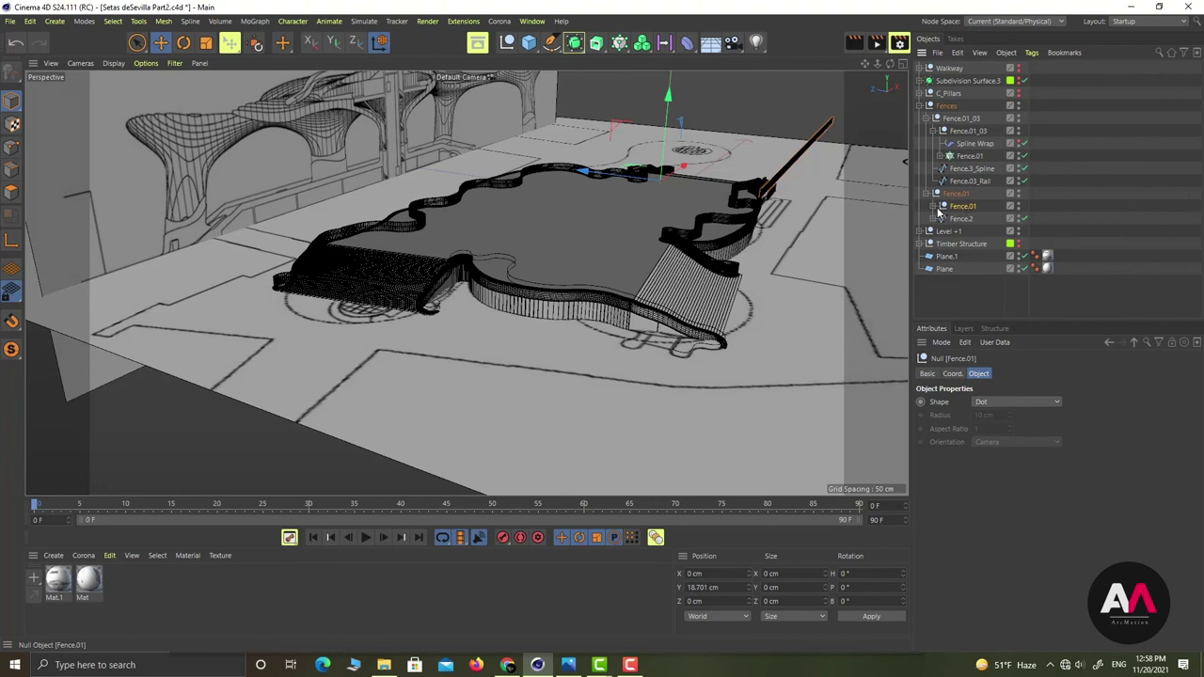
click(935, 207)
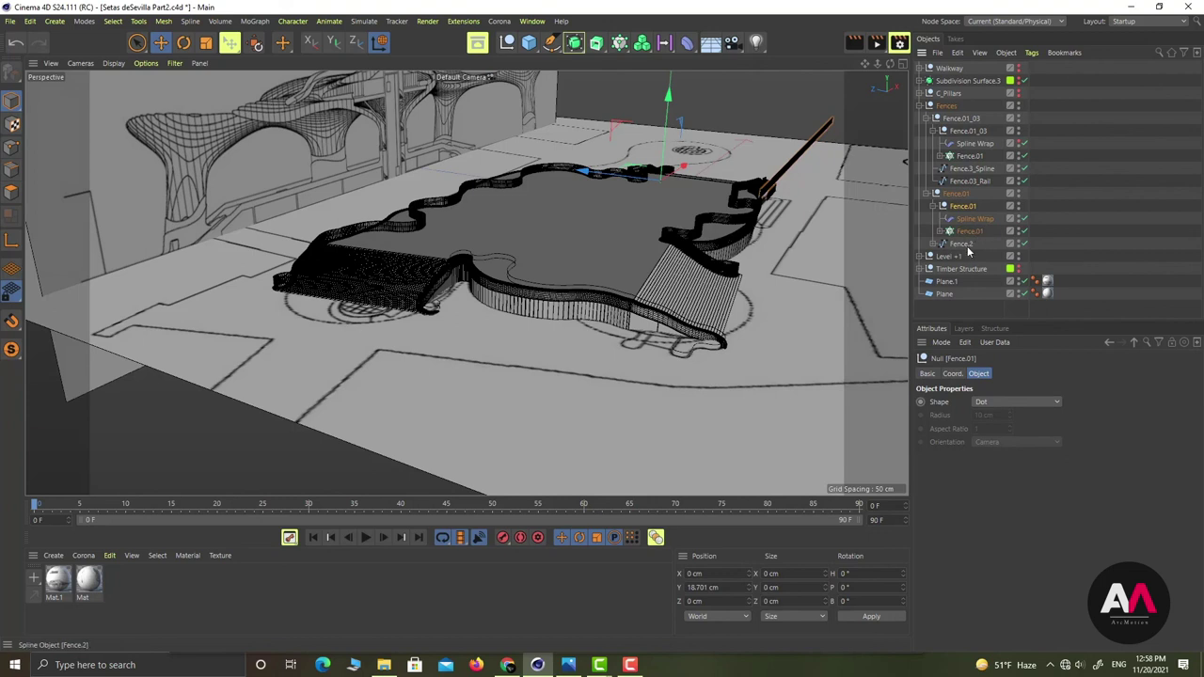
click(933, 206)
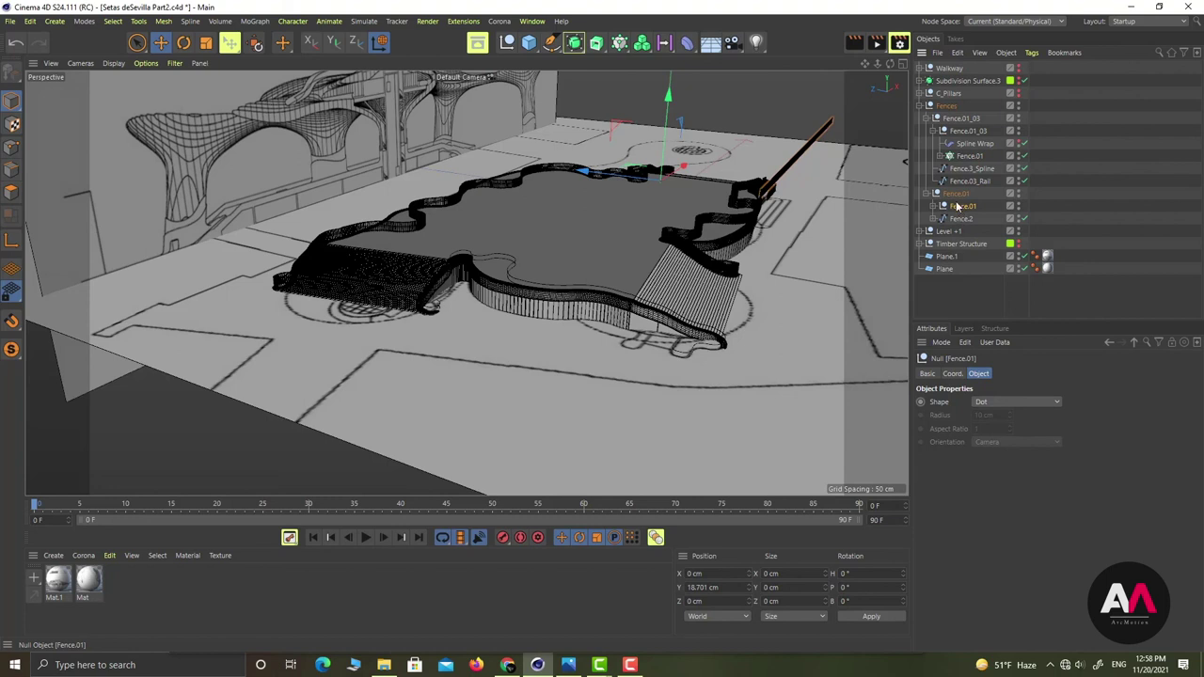
click(926, 193)
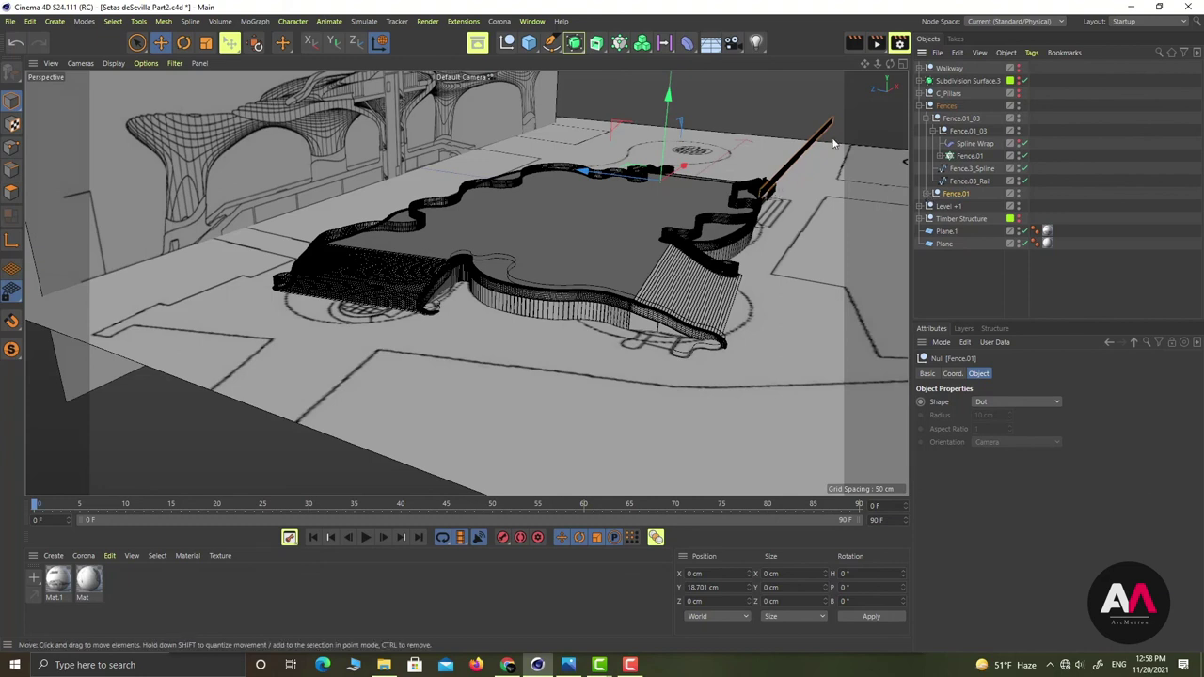
click(927, 193)
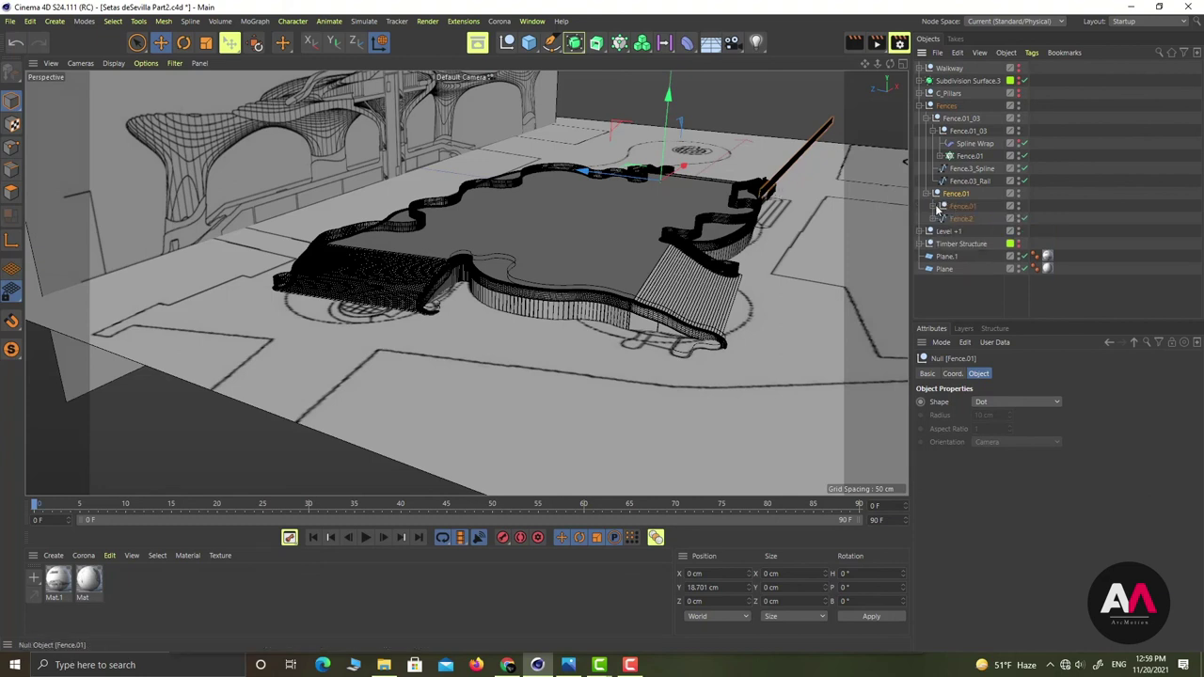
Assign Fence.2 as the spline of the Spline Wrap in the inner Fence.01 null
click(934, 206)
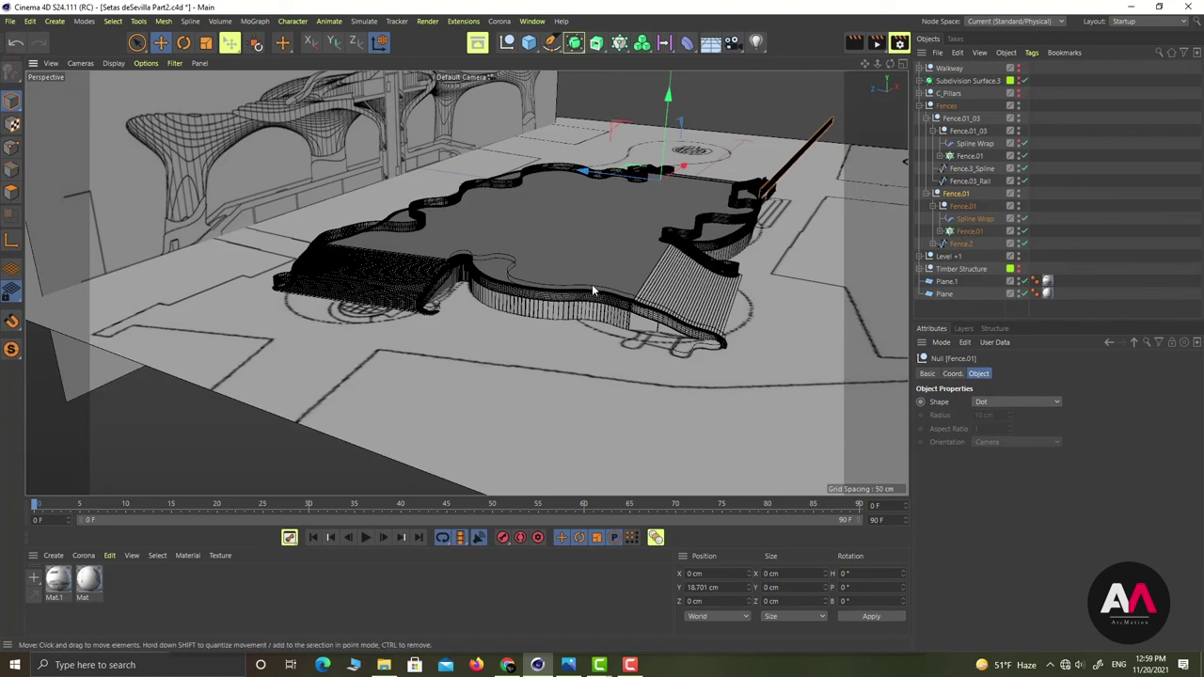
scroll(590, 285, up, 5)
click(978, 222)
click(977, 220)
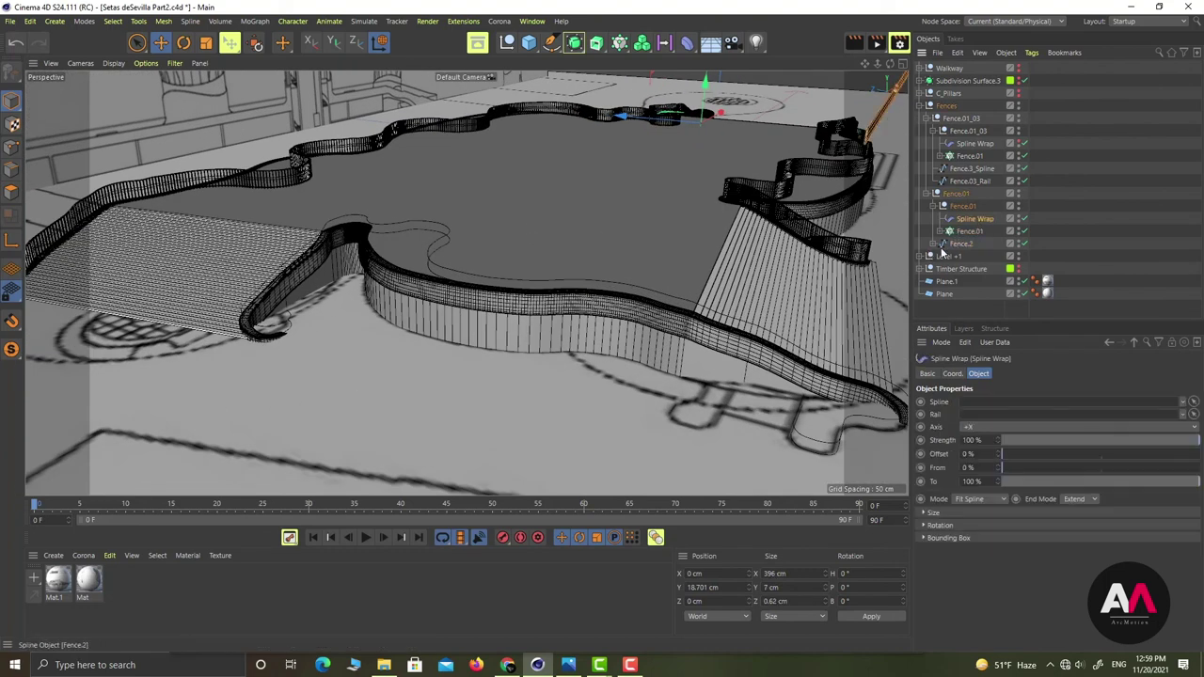
click(931, 243)
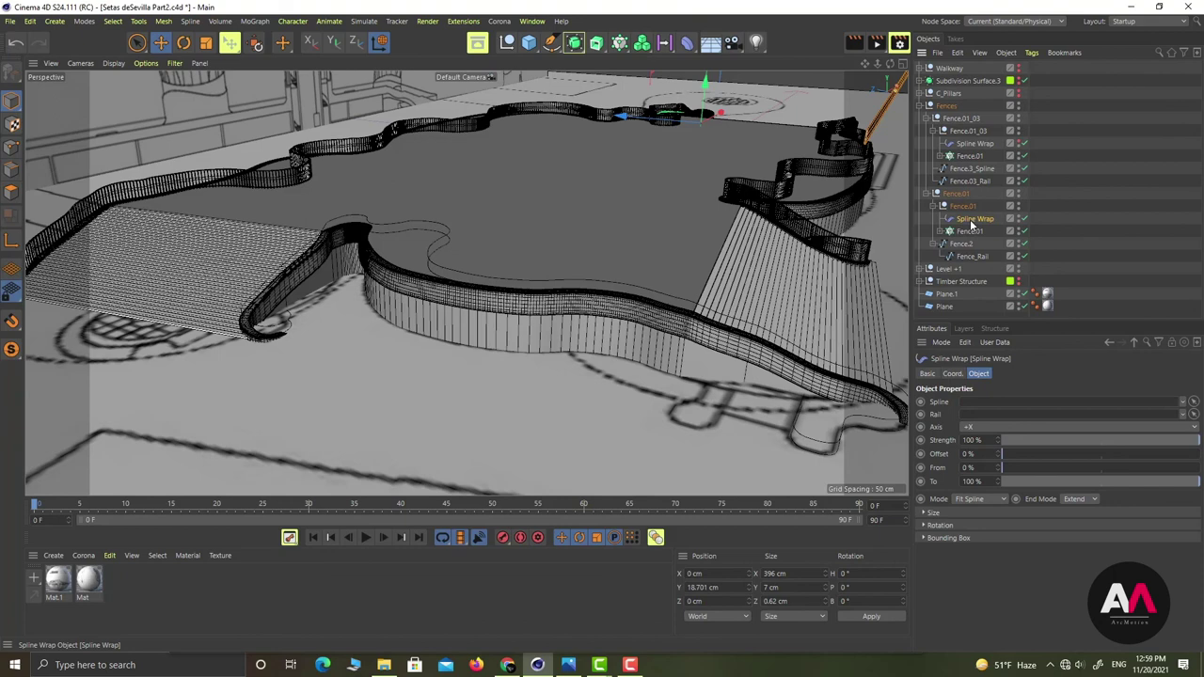
drag(964, 247, 999, 404)
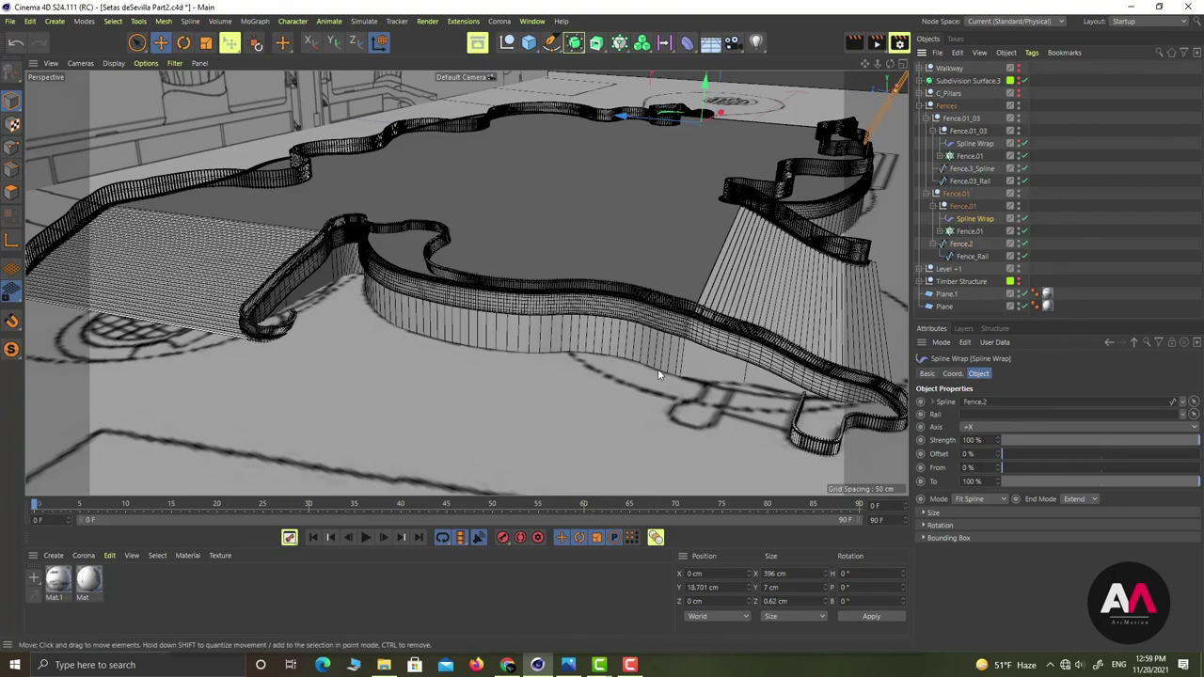
Assign Fence_Rail as the rail of the same Spline Wrap so the bars stand upright
scroll(273, 240, up, 6)
alt+drag(329, 493, 390, 205)
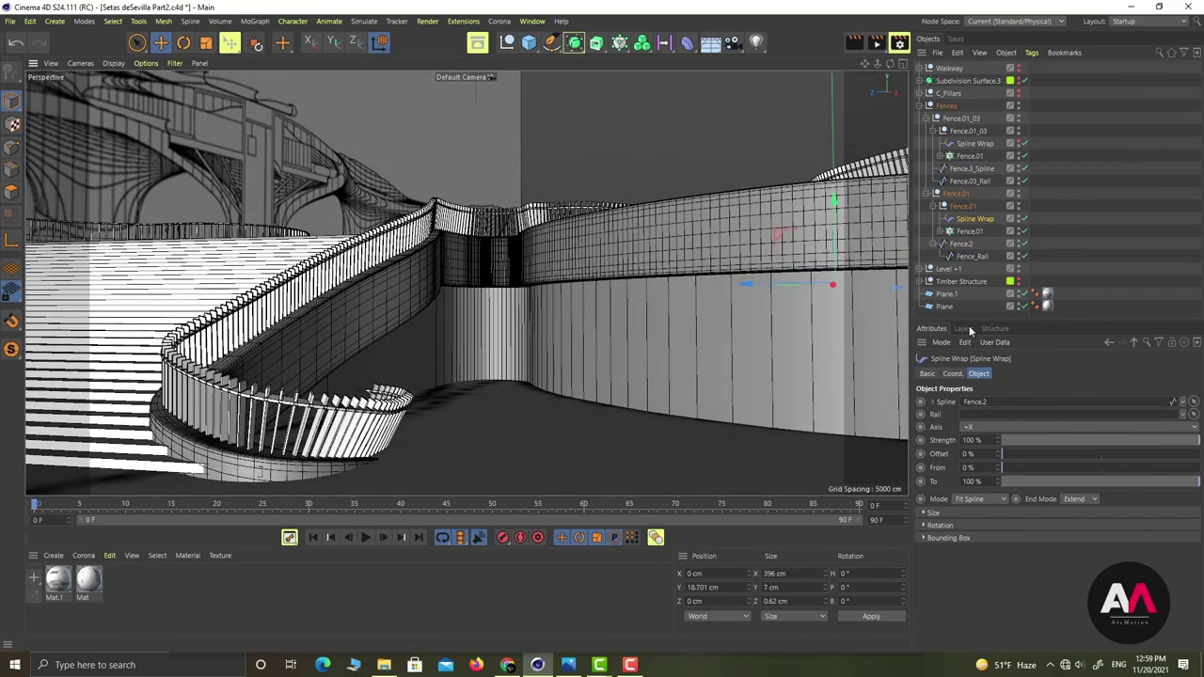
drag(978, 256, 1055, 416)
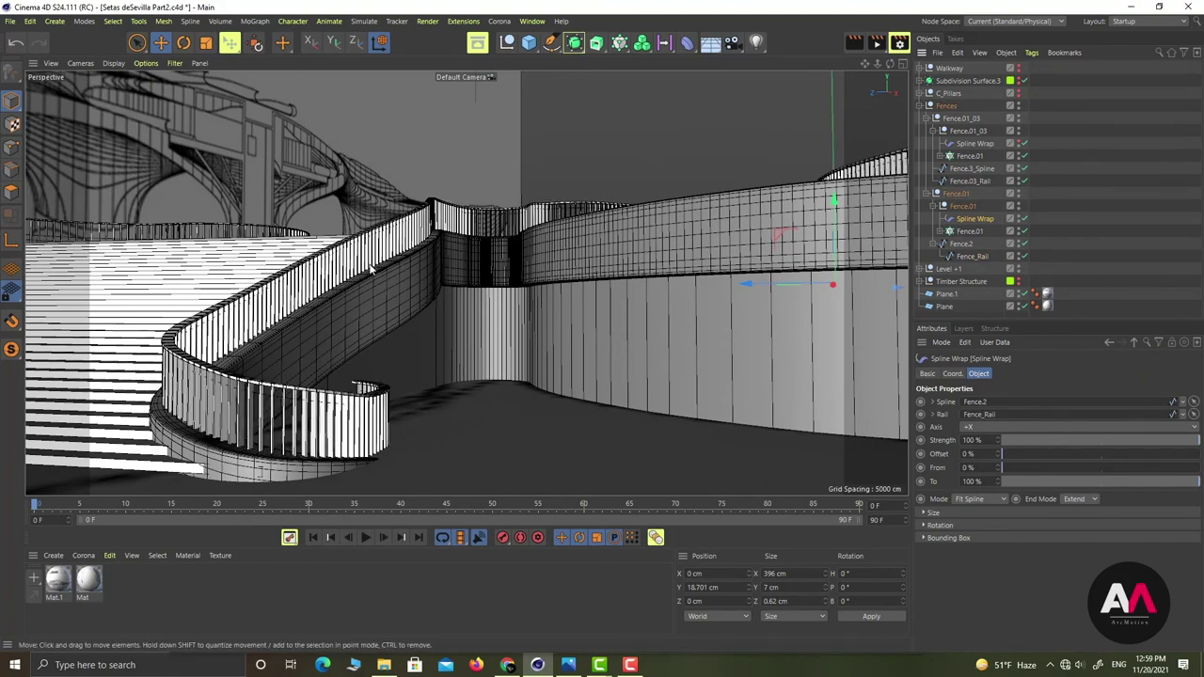
Raise the Fence.2 spline to a Y position of about 21.96 cm and collapse the Fences group
alt+drag(453, 225, 505, 301)
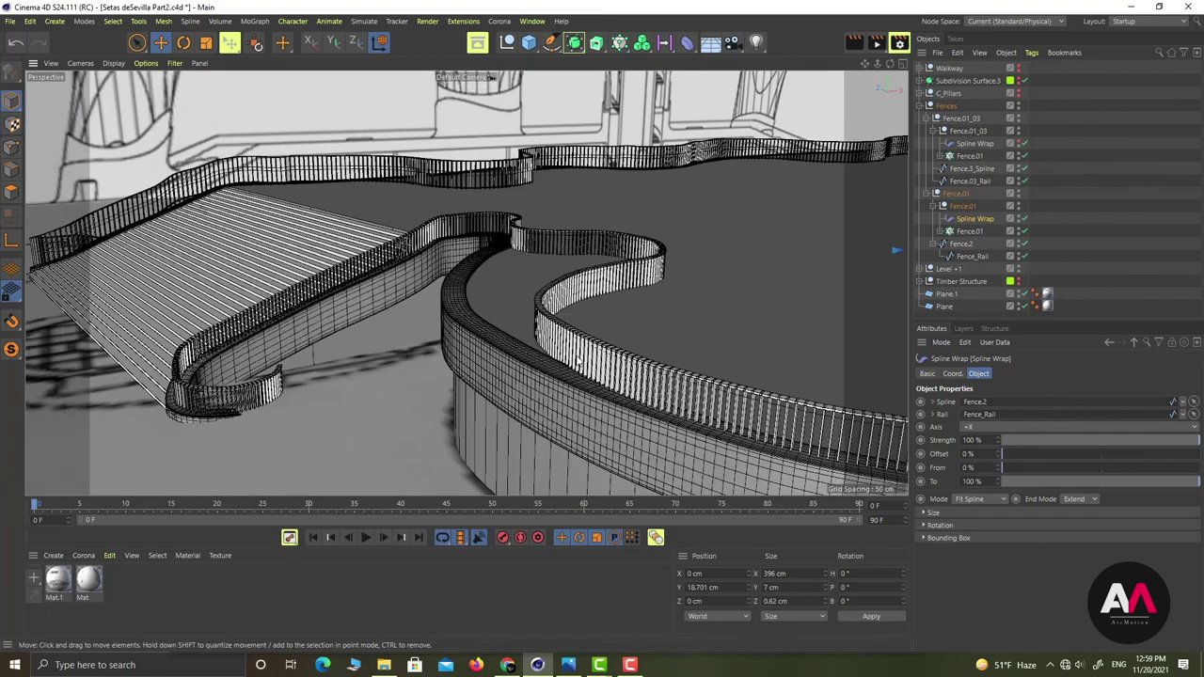
alt+drag(605, 350, 656, 335)
alt+middle_drag(656, 336, 727, 301)
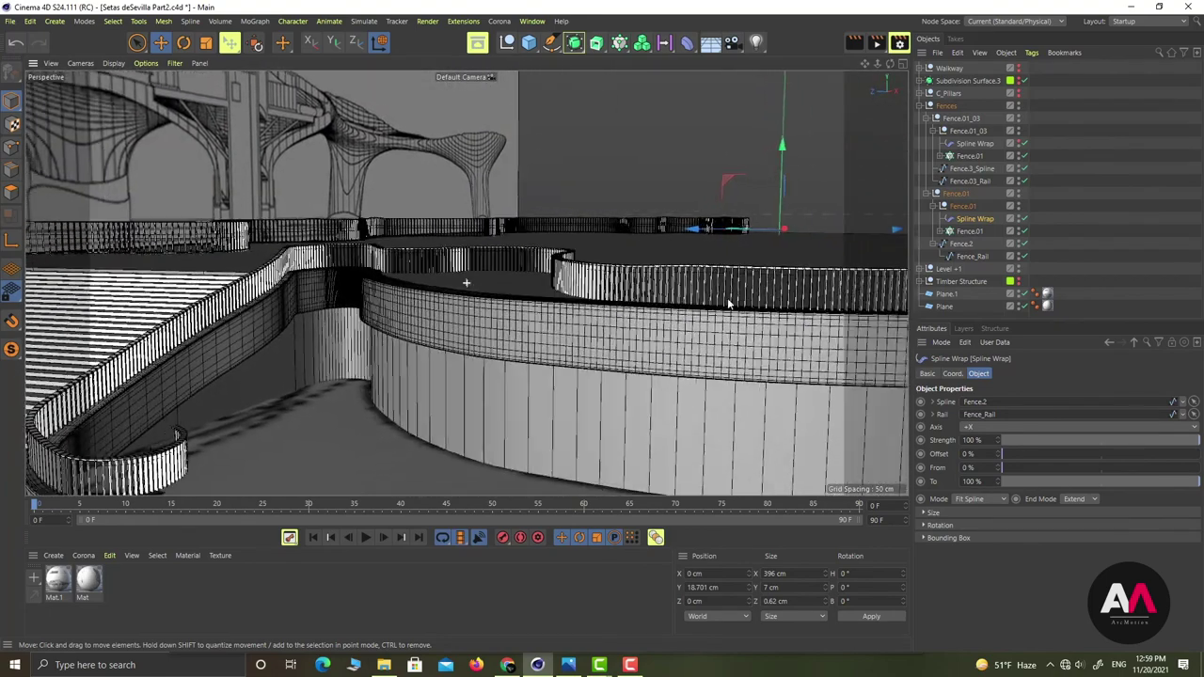
click(960, 246)
click(960, 244)
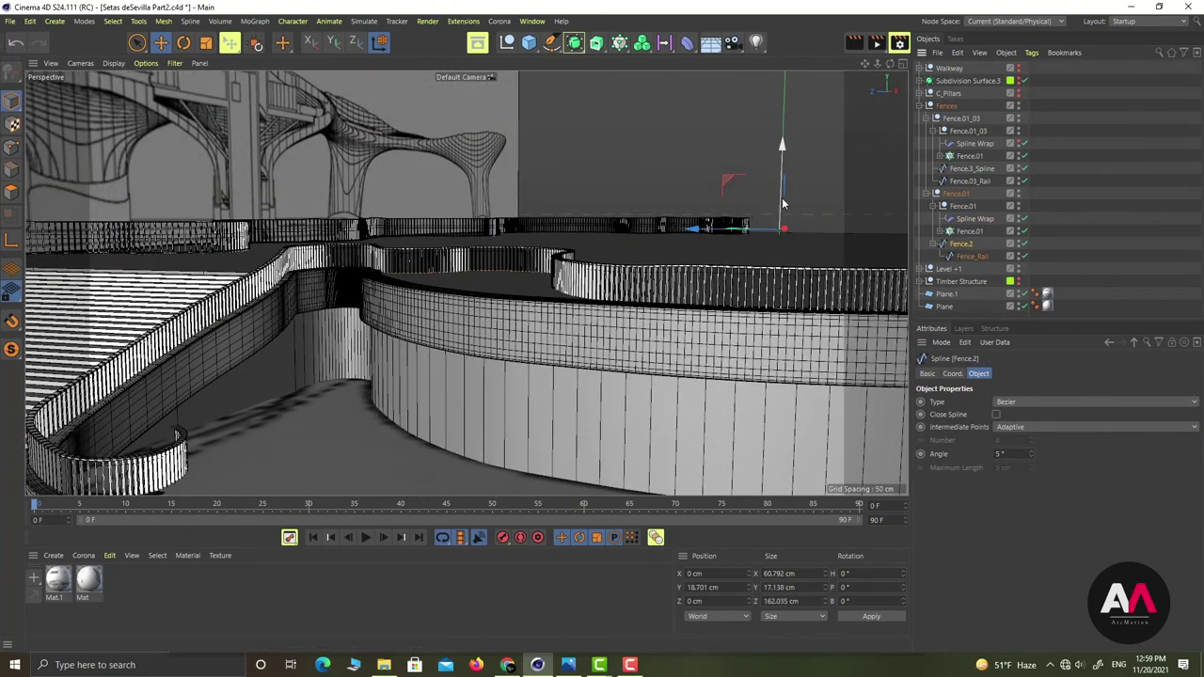
drag(780, 196, 797, 184)
alt+drag(809, 293, 338, 235)
click(929, 193)
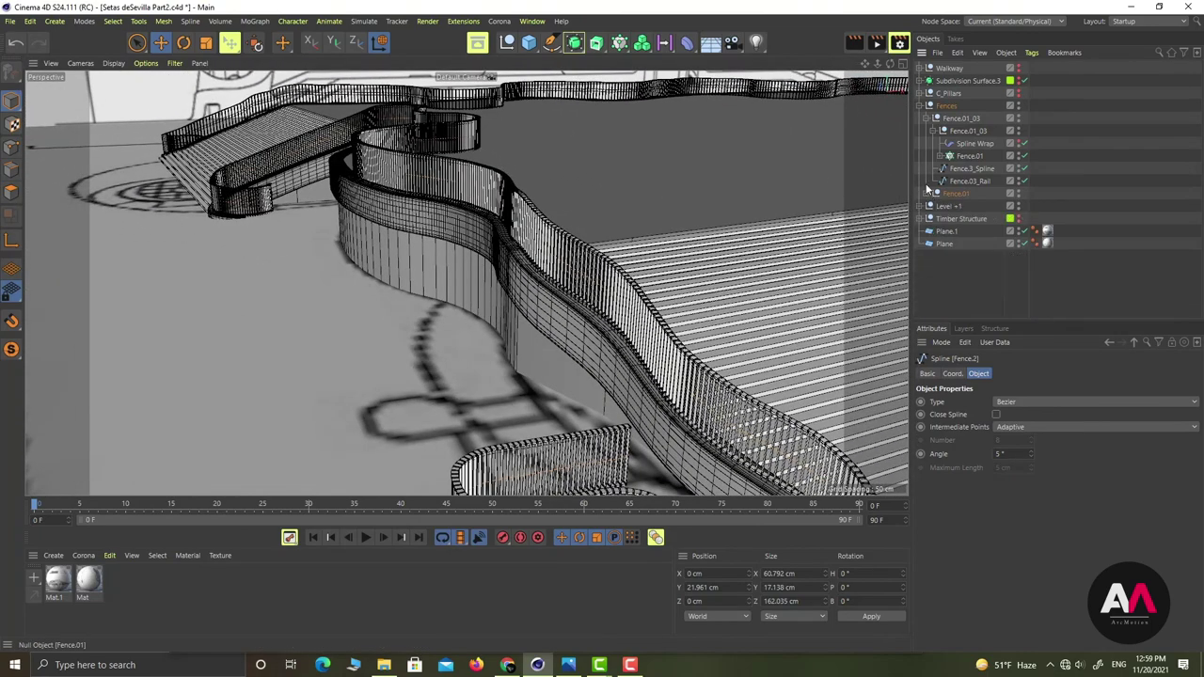
click(919, 107)
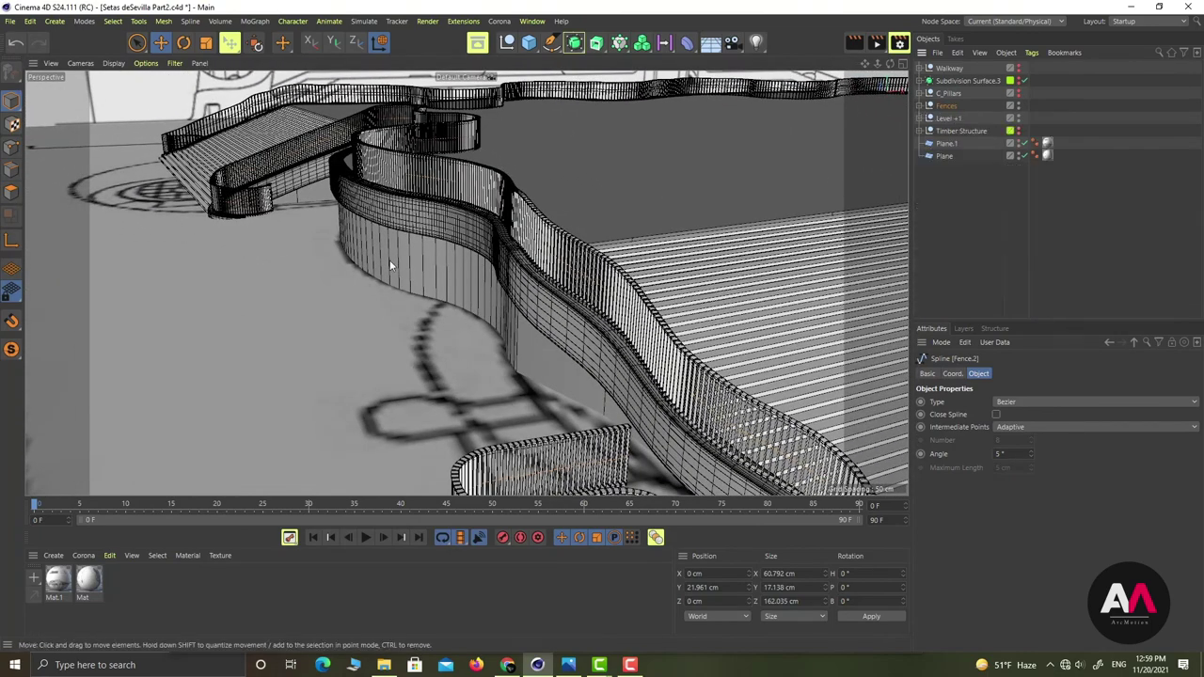
Examine the wrapped fence along the platform edge, beside the stairs and at its curled ends
alt+right_drag(389, 263, 364, 284)
alt+right_drag(486, 385, 613, 338)
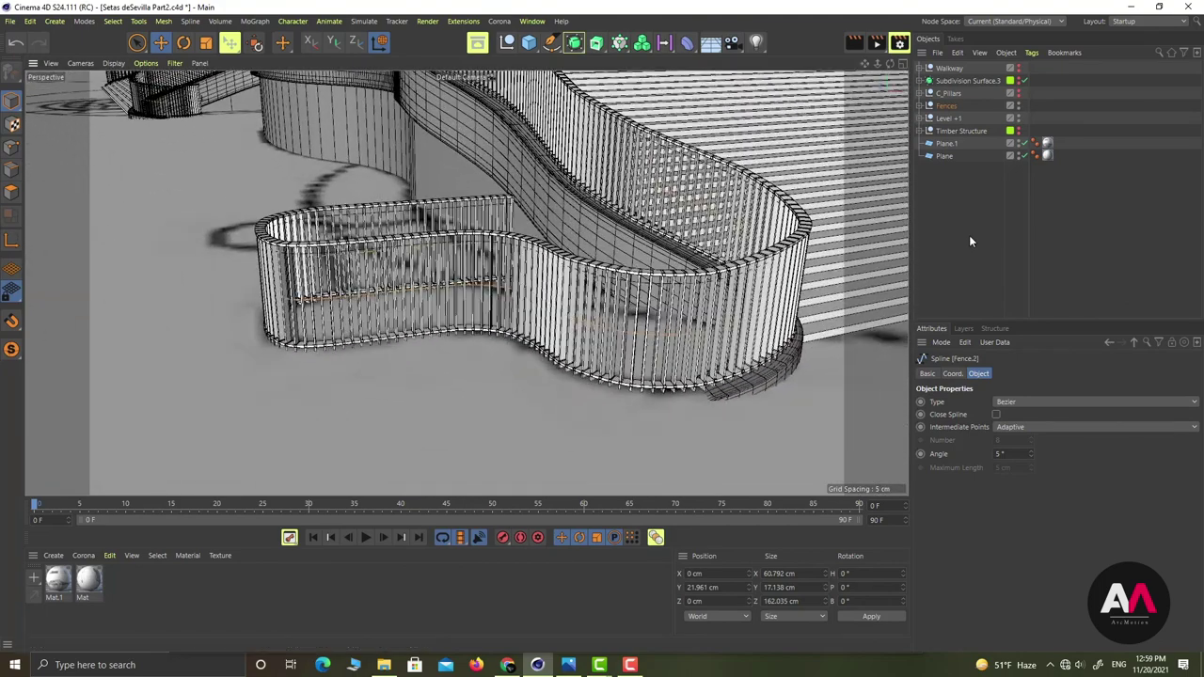
click(970, 239)
alt+drag(405, 301, 426, 227)
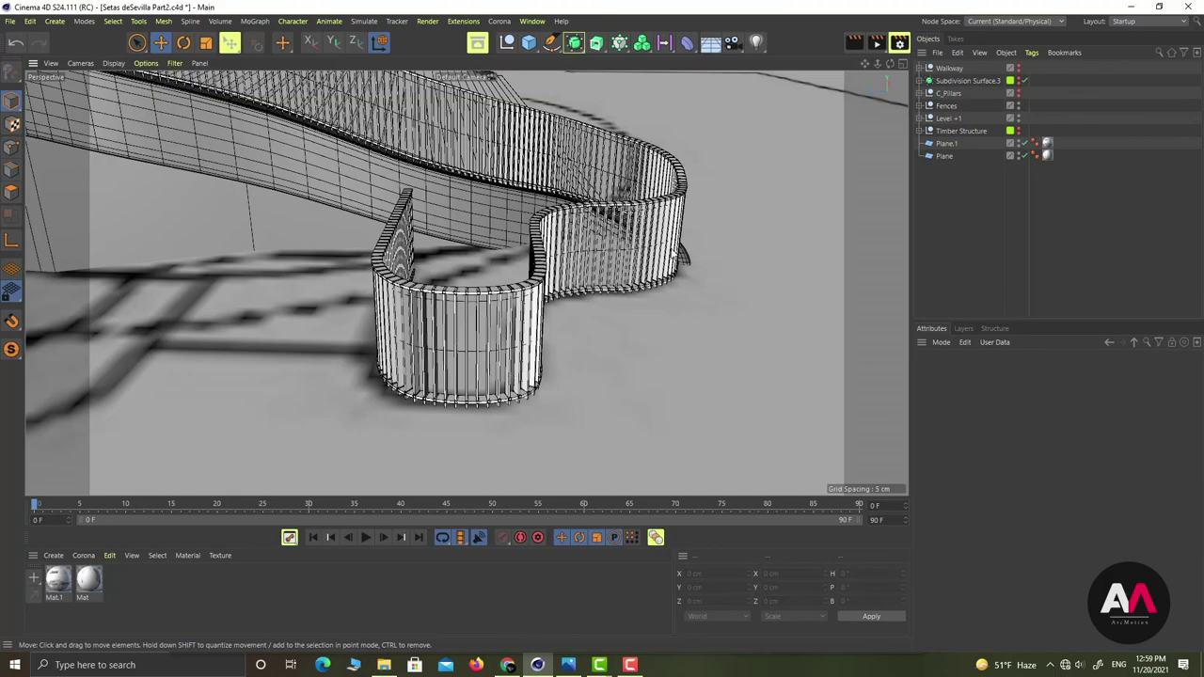
alt+drag(633, 240, 523, 258)
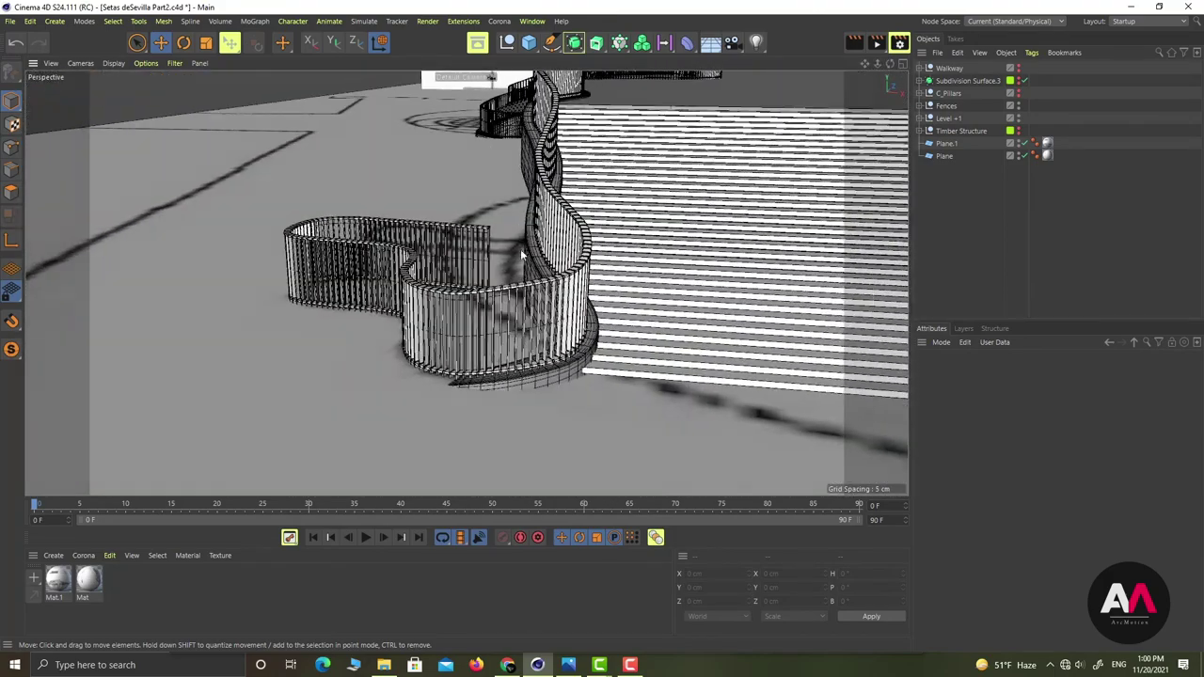
alt+middle_drag(524, 258, 516, 381)
alt+right_drag(580, 188, 626, 171)
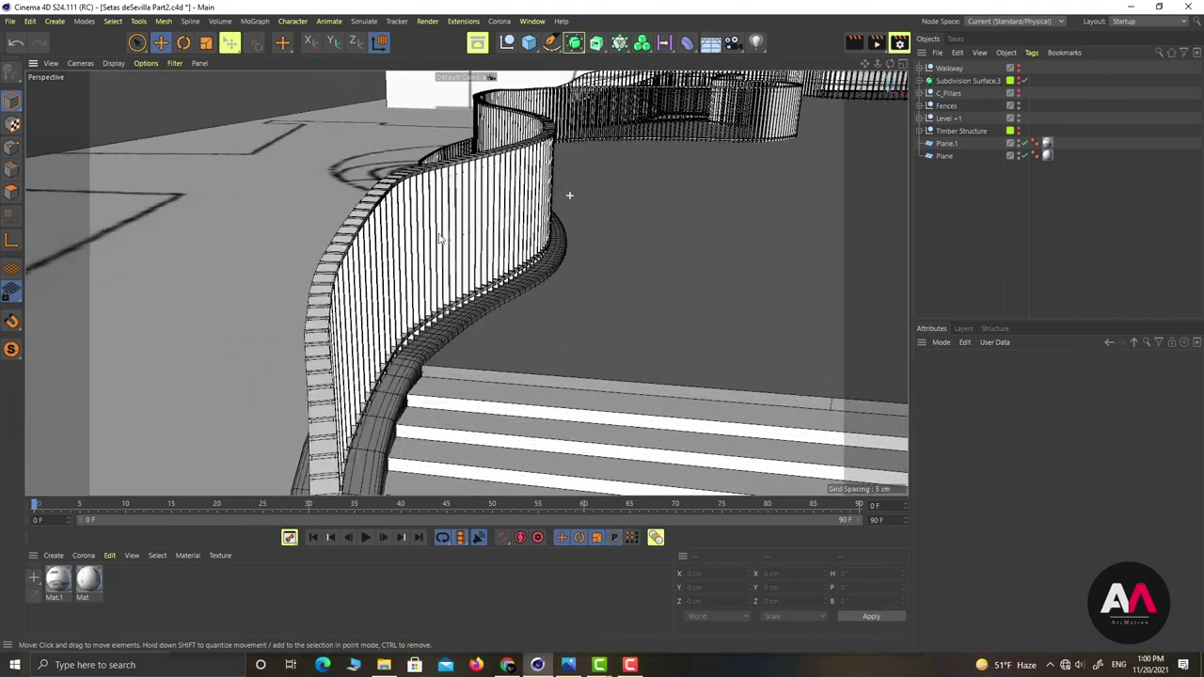
alt+drag(517, 249, 652, 420)
alt+drag(335, 139, 336, 197)
alt+right_drag(328, 166, 362, 173)
alt+drag(422, 235, 540, 264)
alt+right_drag(546, 212, 597, 208)
alt+drag(598, 208, 488, 293)
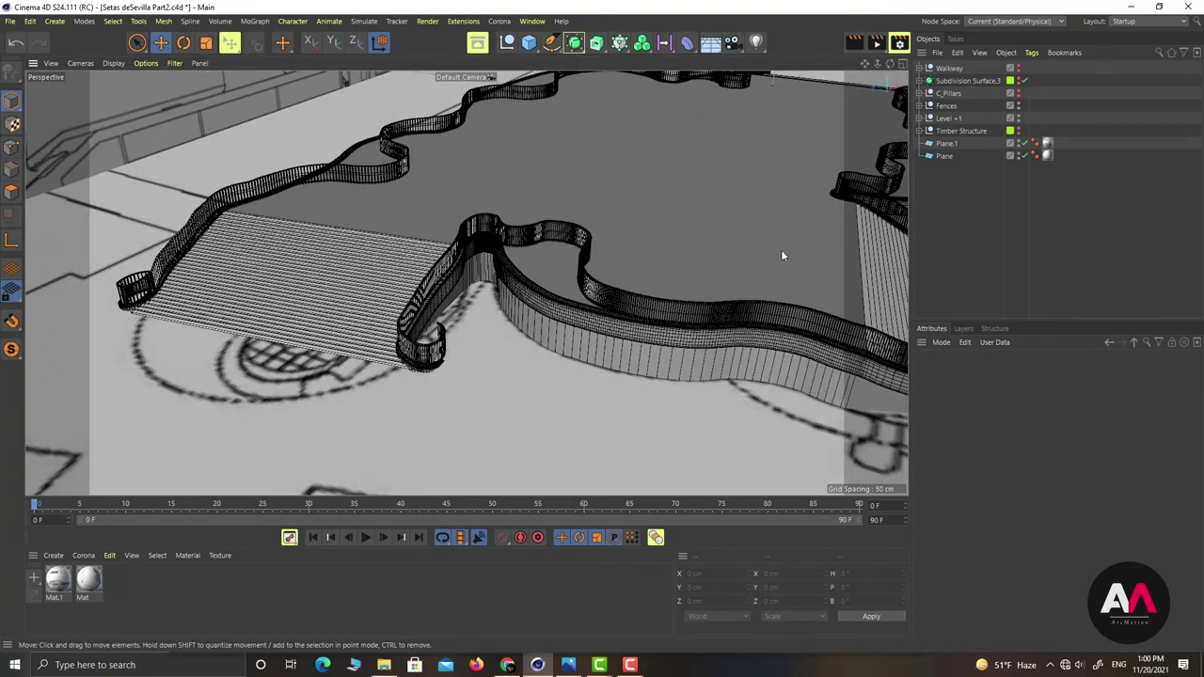
Make the Timber Structure and C_Pillars groups visible in the viewport and check them against the fences and stairs
click(1018, 132)
alt+drag(569, 282, 542, 244)
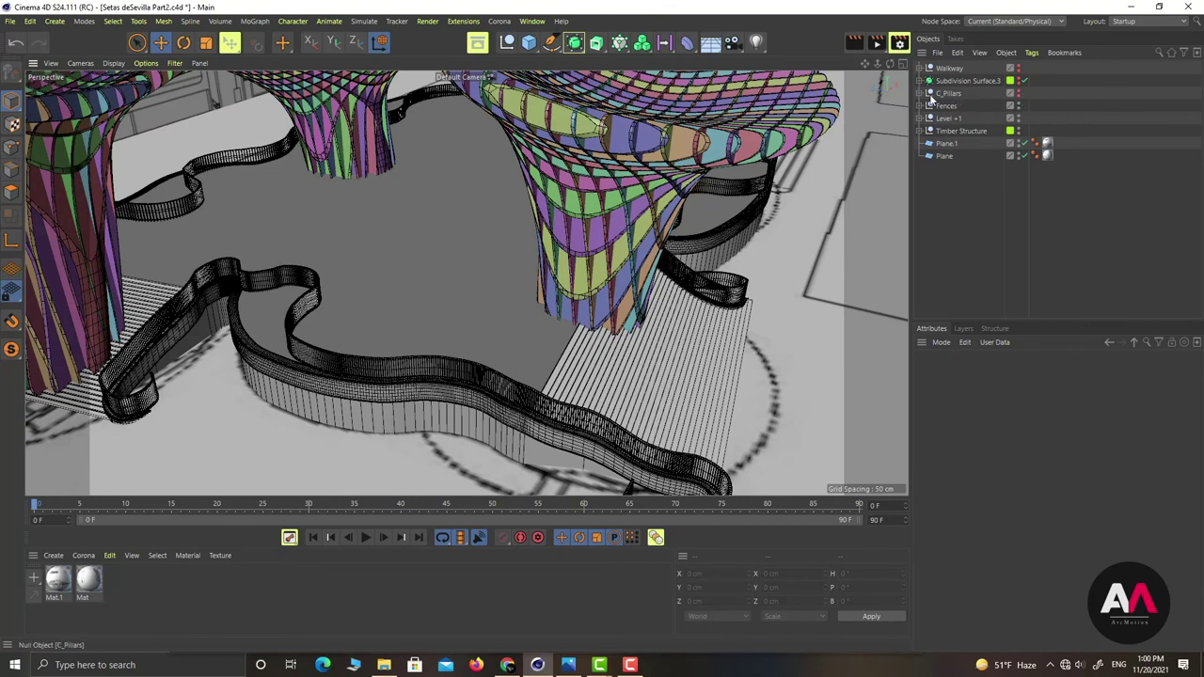
click(1018, 91)
alt+middle_drag(616, 243, 502, 244)
alt+drag(474, 255, 391, 239)
alt+drag(602, 273, 786, 305)
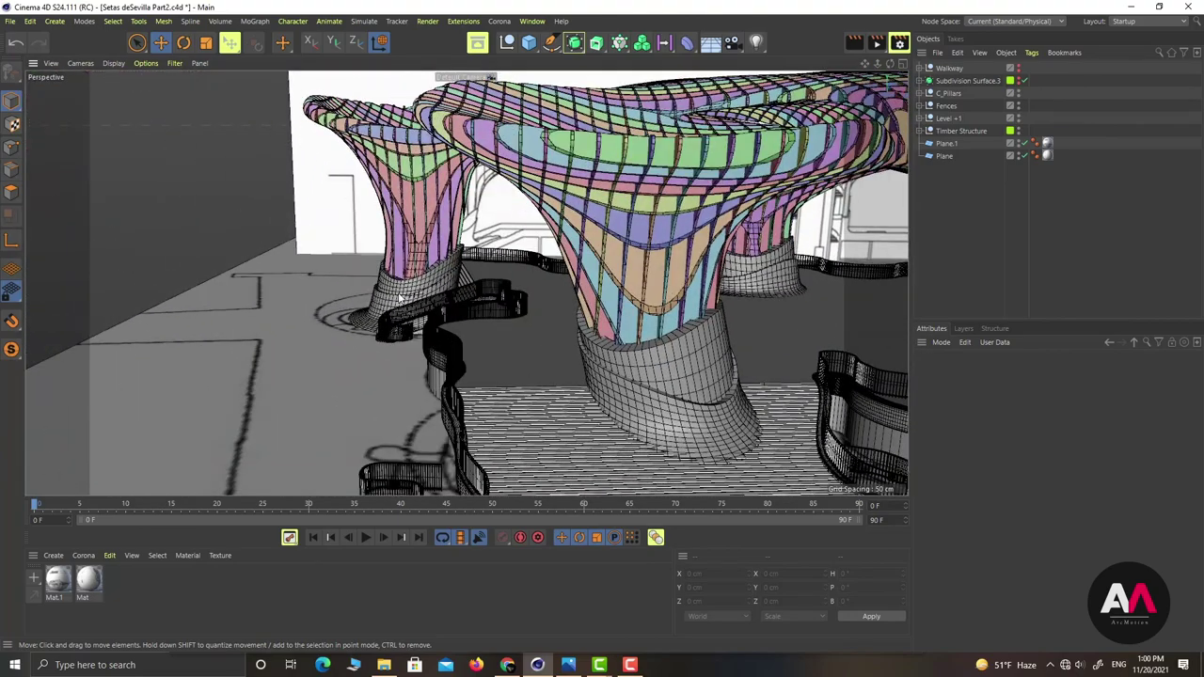
scroll(422, 274, up, 5)
alt+drag(468, 294, 528, 239)
scroll(536, 259, down, 3)
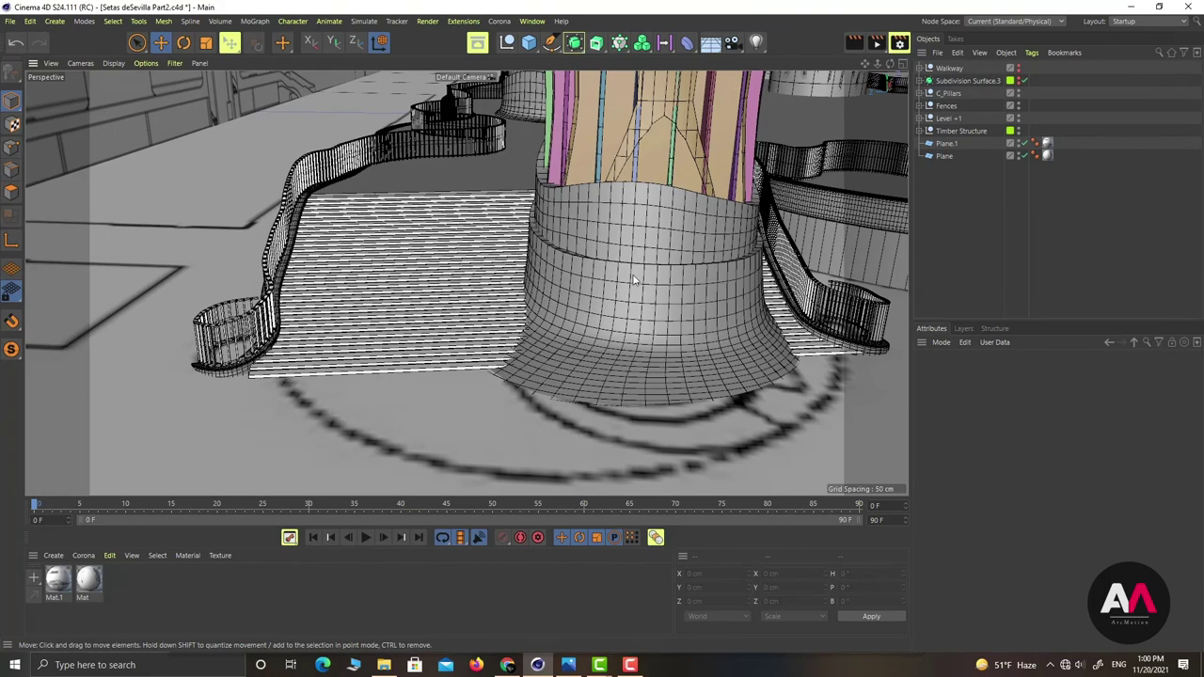
Inspect the pillar bases and find the plain cylinder P3 in the C_Pillars group
alt+middle_drag(589, 300, 552, 285)
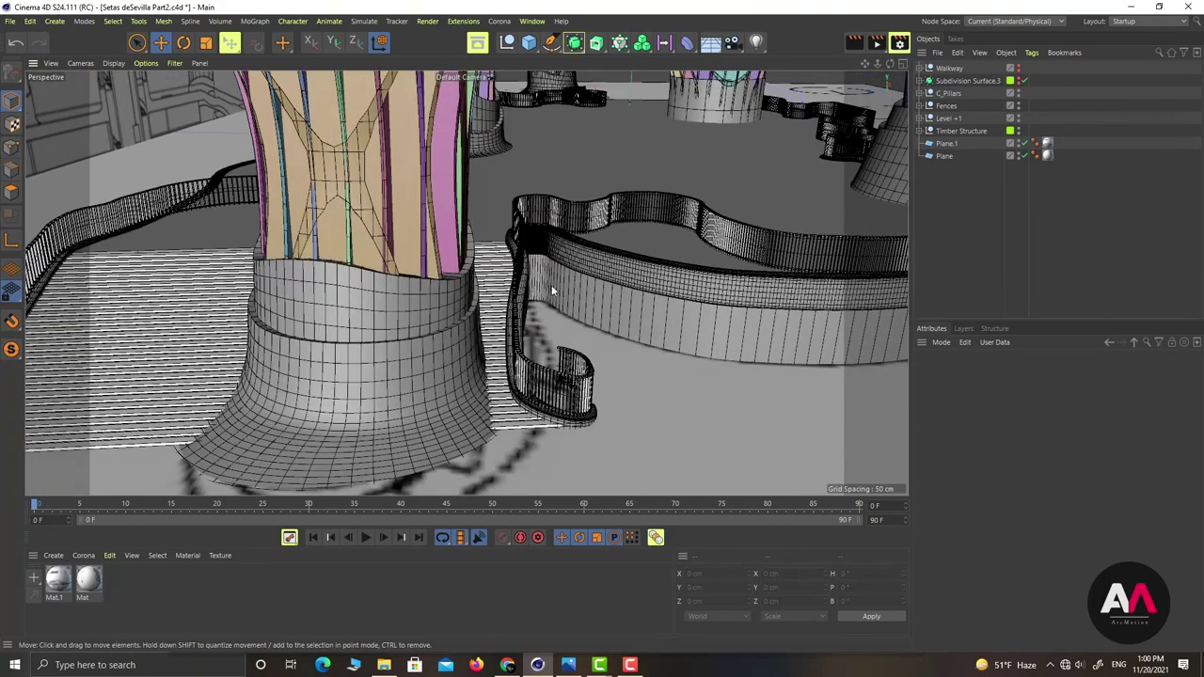
alt+drag(553, 292, 629, 199)
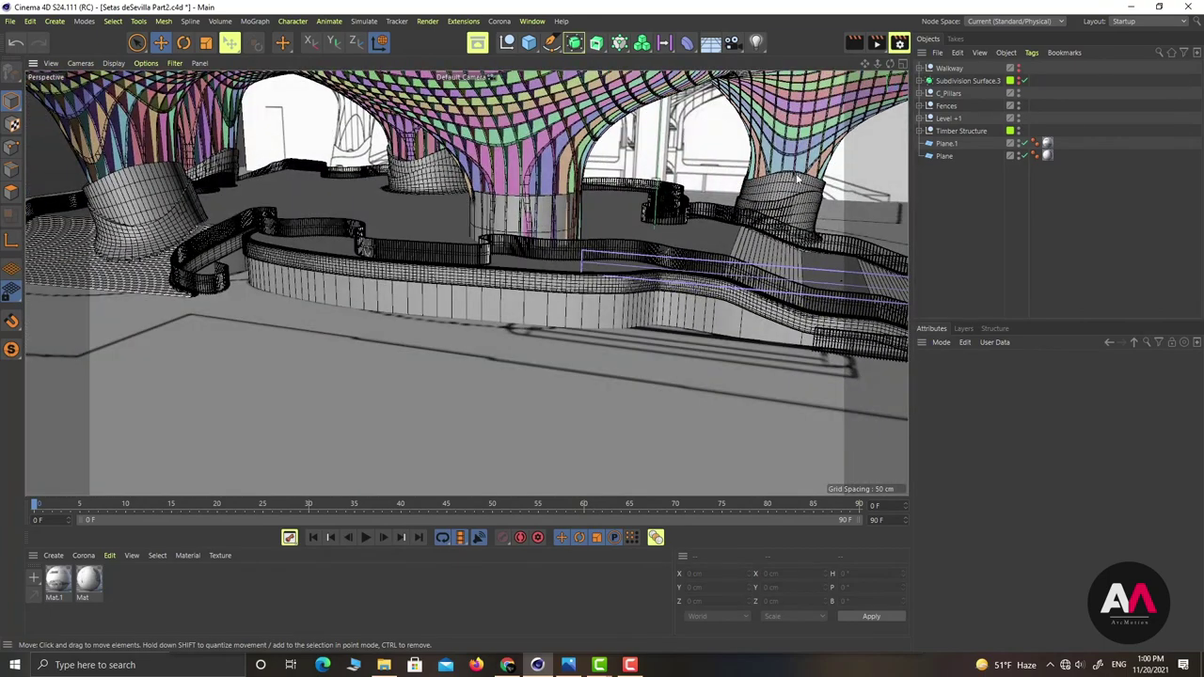
alt+right_drag(539, 197, 584, 196)
alt+right_drag(467, 195, 488, 197)
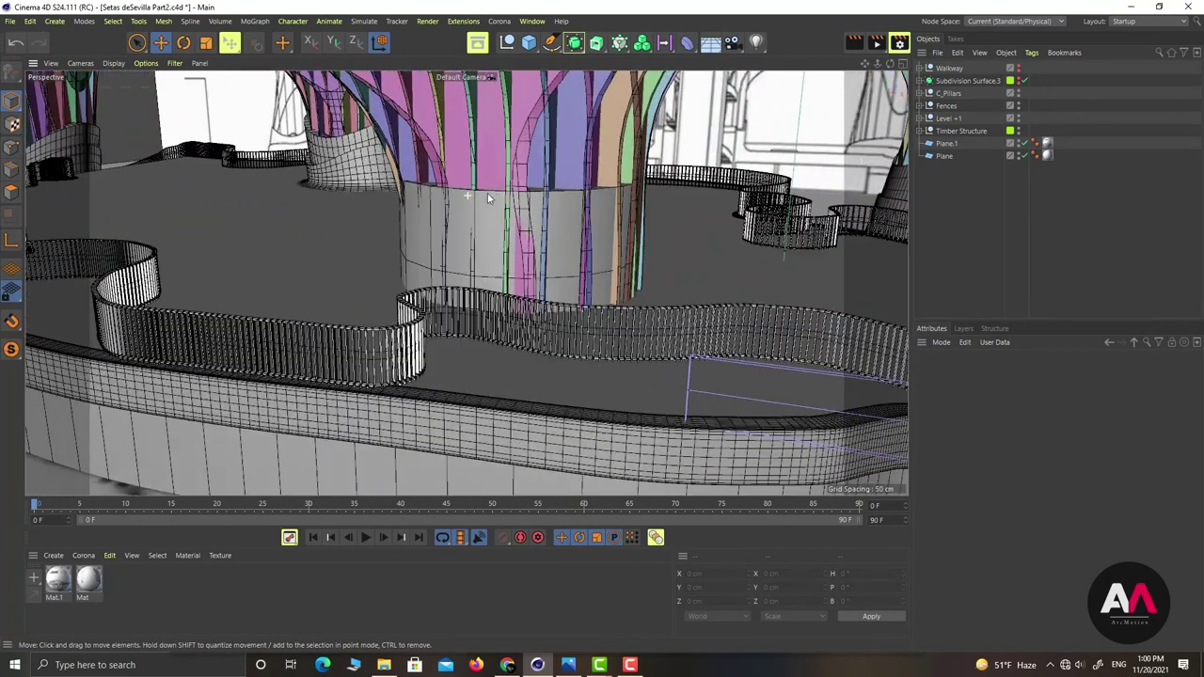
click(919, 93)
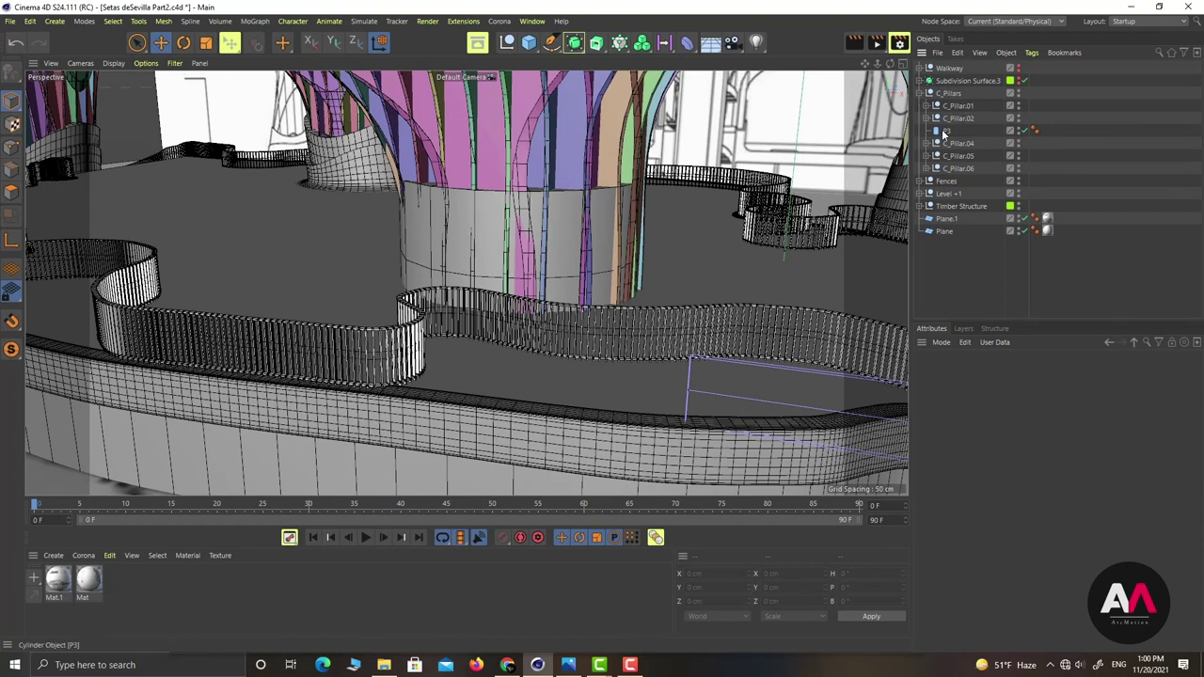
click(946, 131)
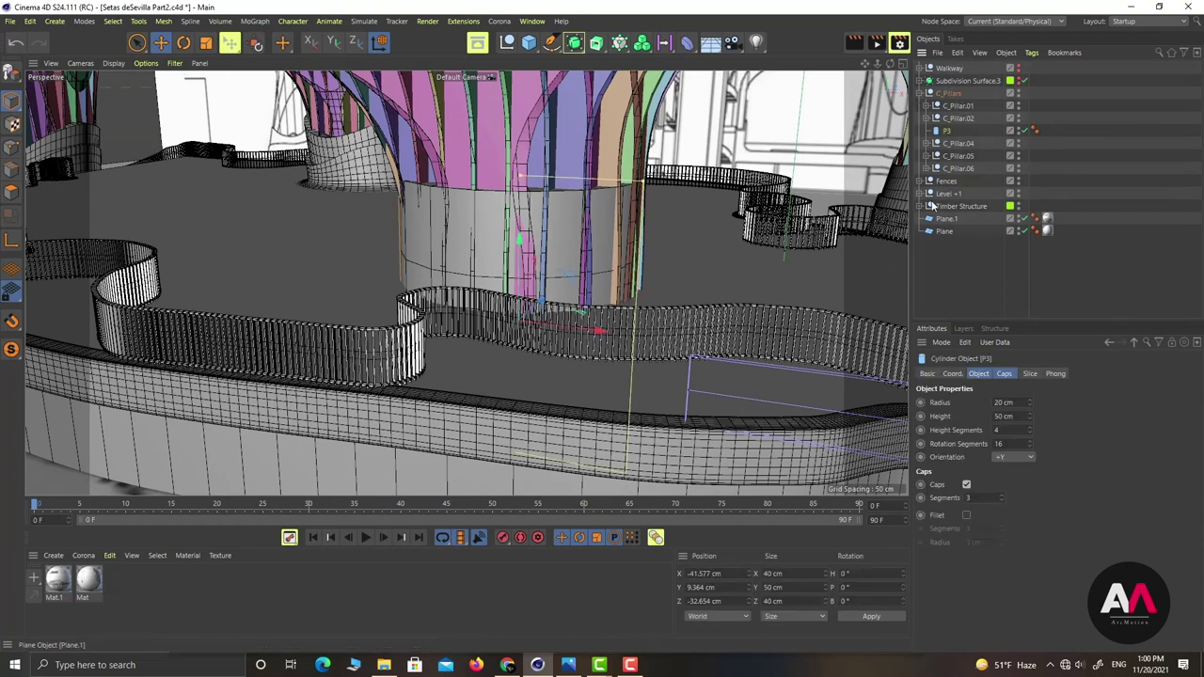
Examine how C_Pillar.02 is built from its Inner and Outer cloth surfaces, in the object hierarchy and up close
click(927, 118)
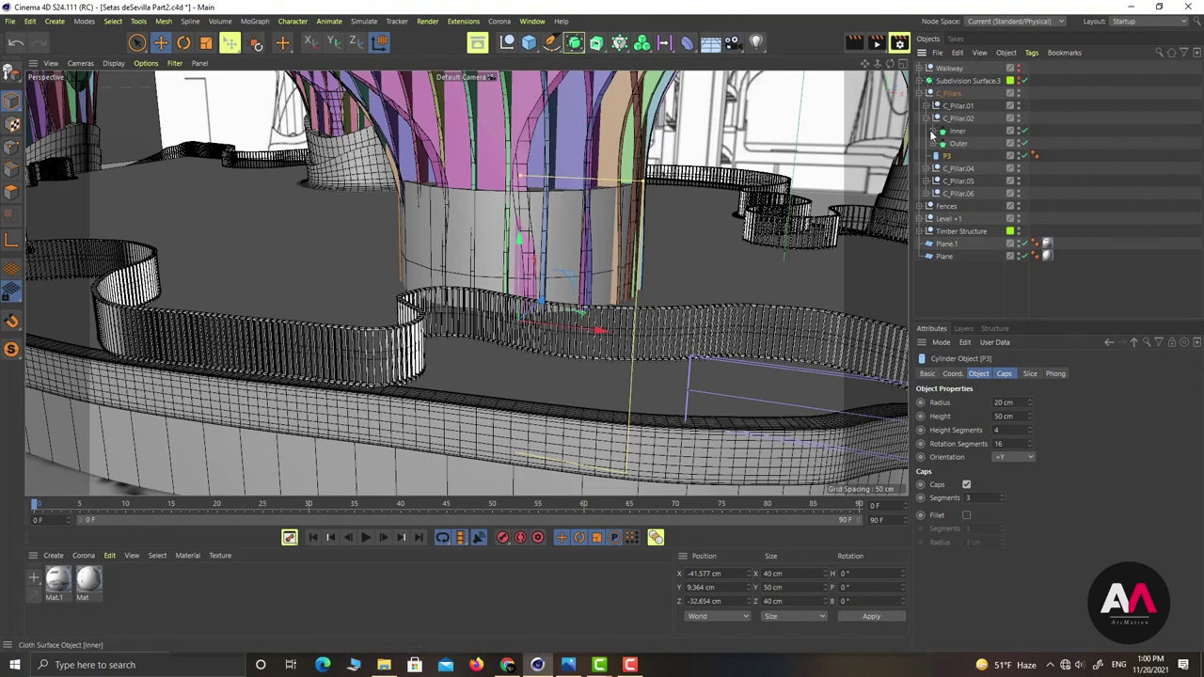
click(931, 131)
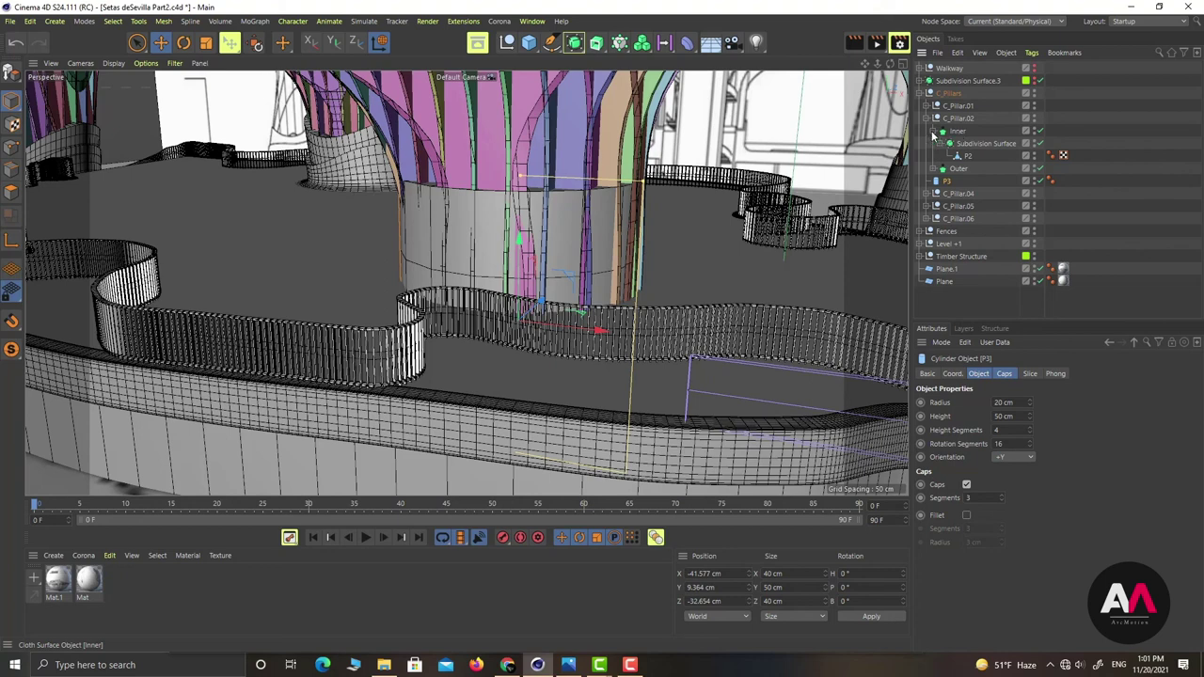
click(933, 133)
click(957, 133)
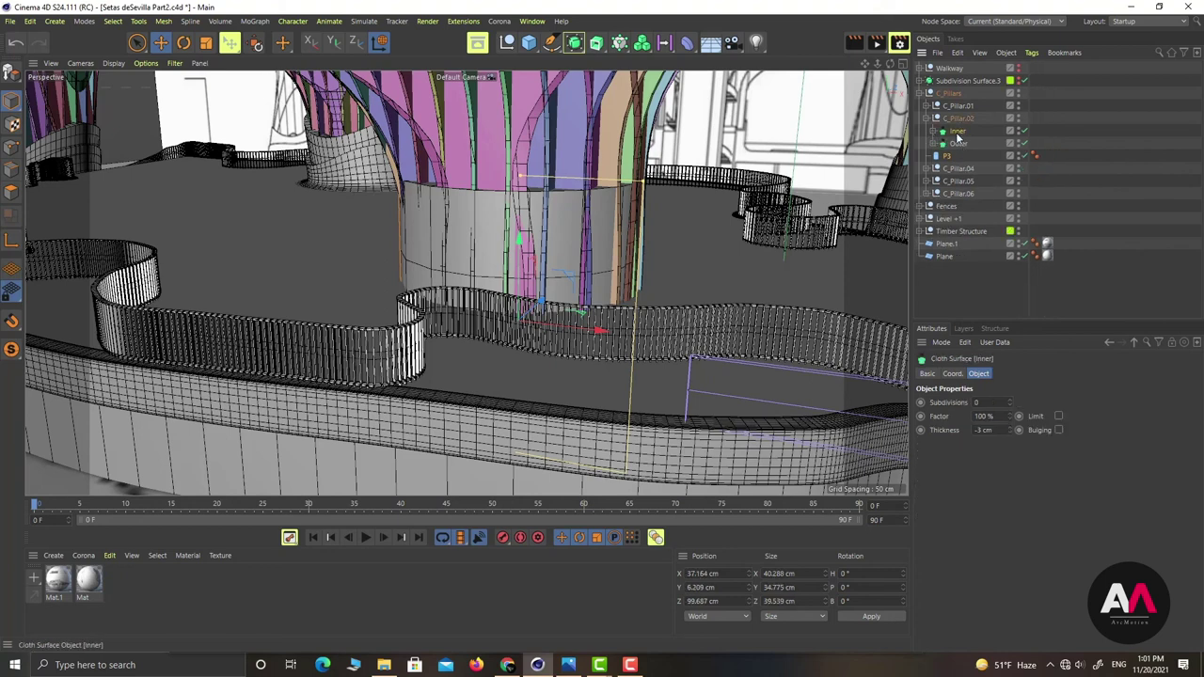
click(959, 144)
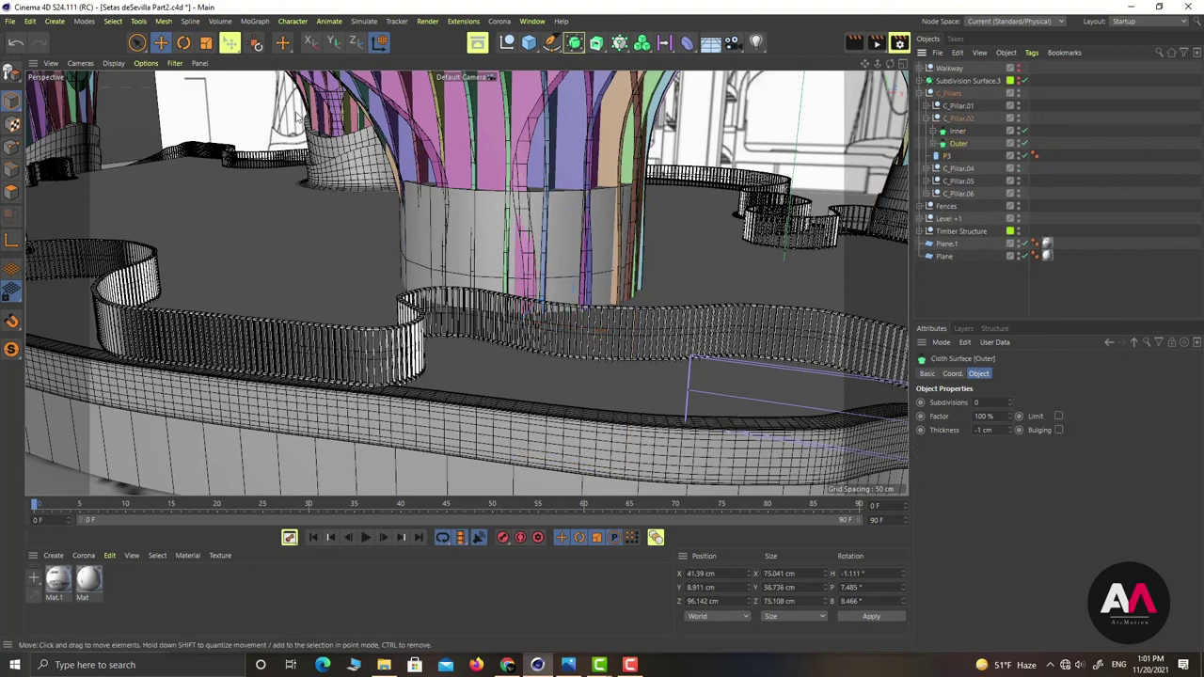
key(o)
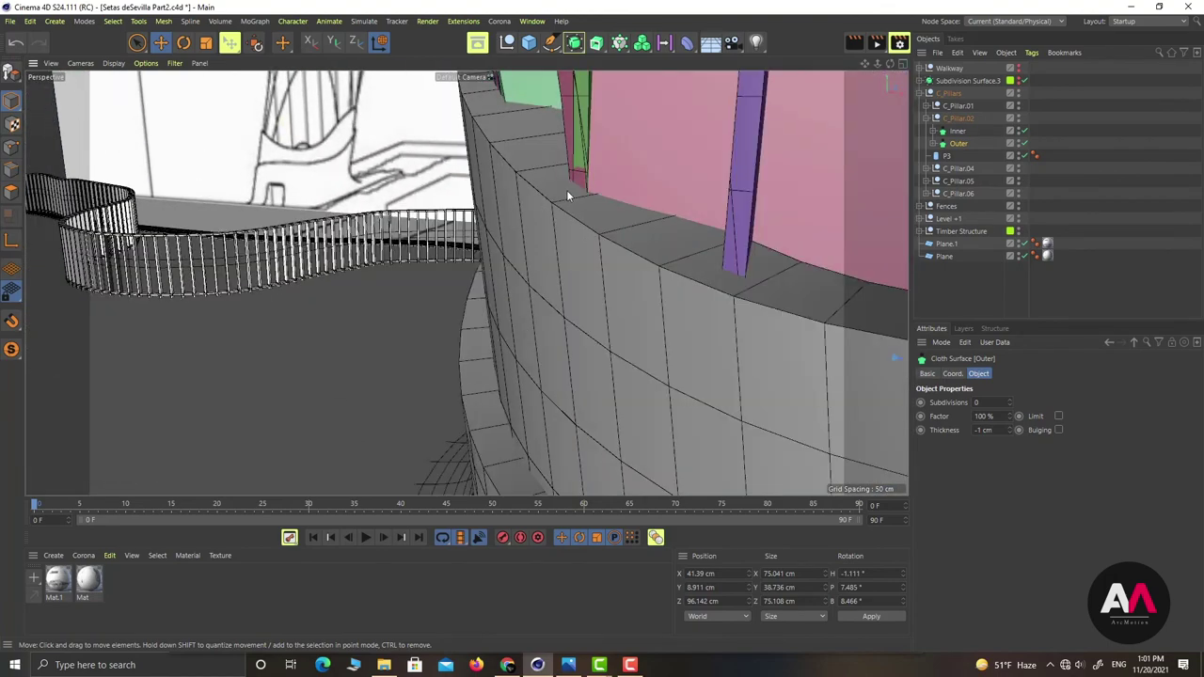
scroll(567, 194, down, 4)
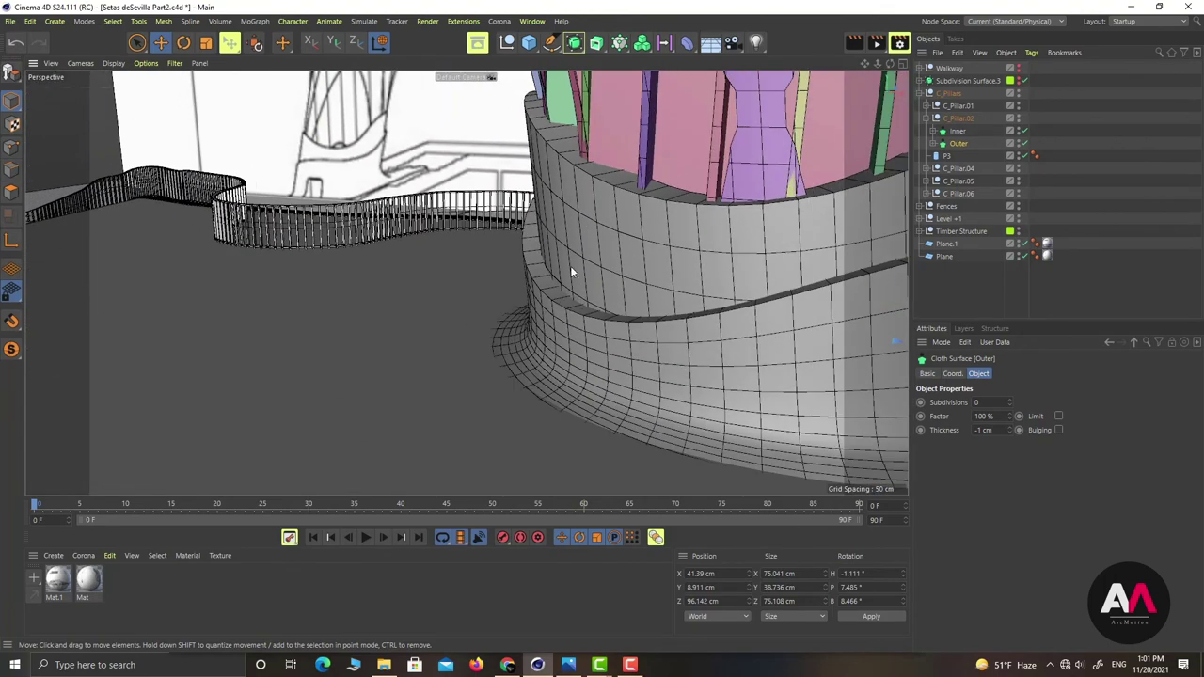
alt+right_drag(571, 272, 329, 249)
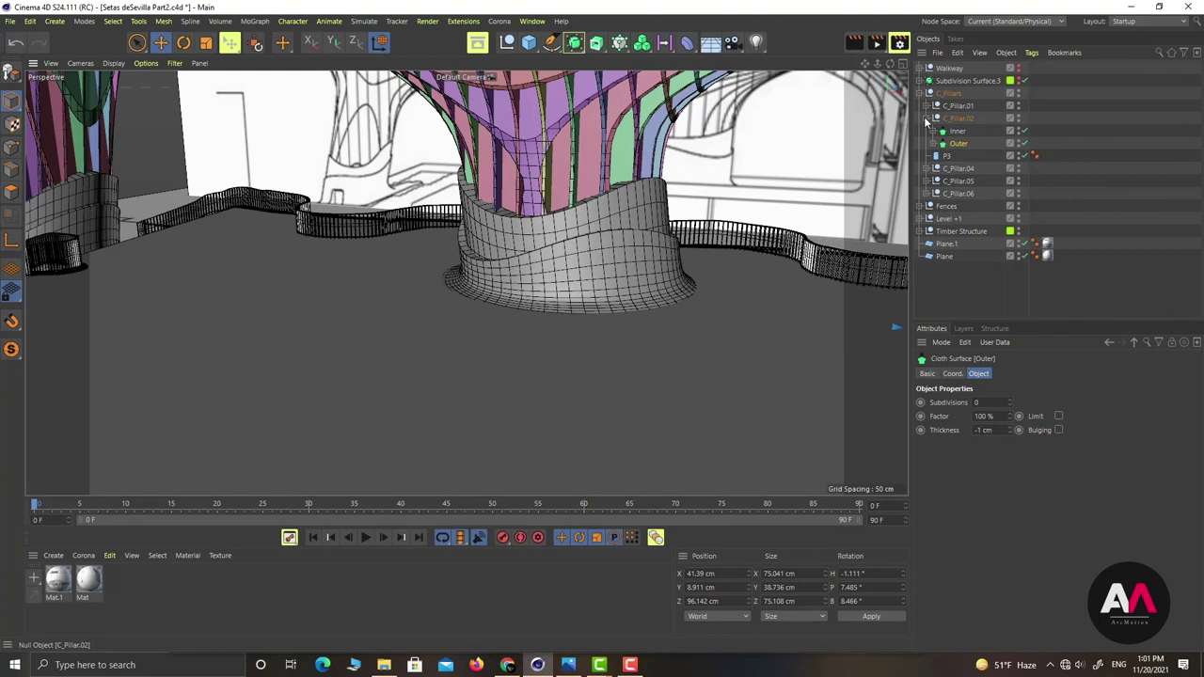
Collapse C_Pillar.02 and place the P3 cylinder under a new parent null named C_Pillar.03
click(926, 119)
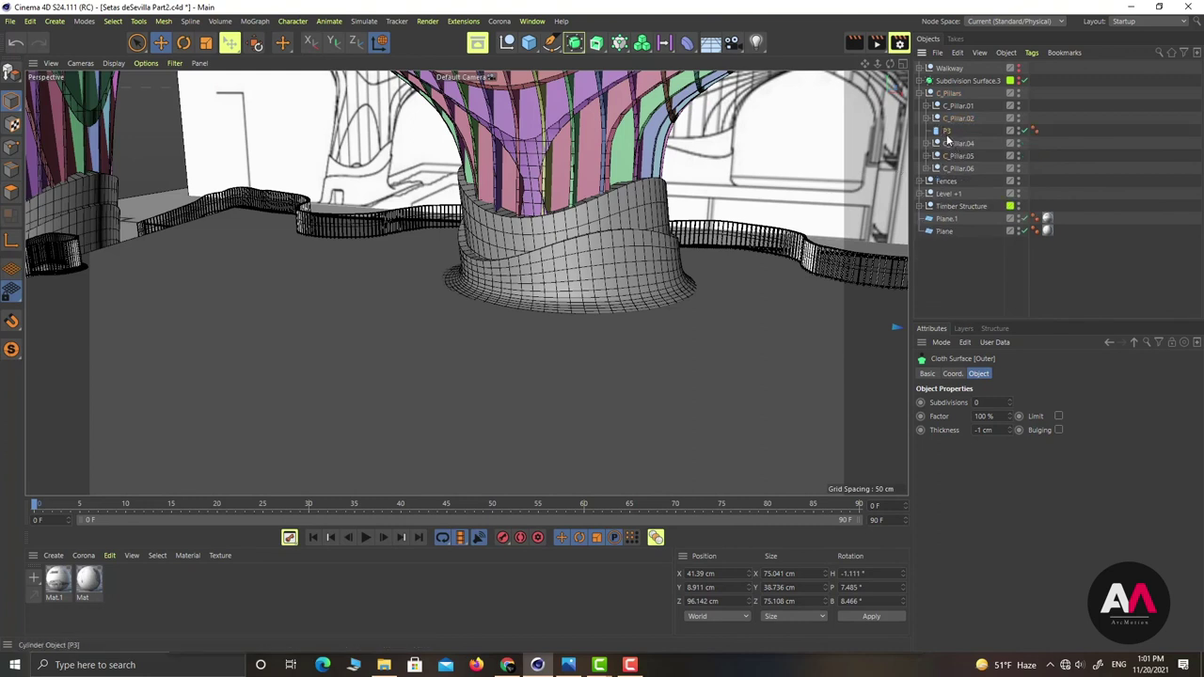
click(946, 132)
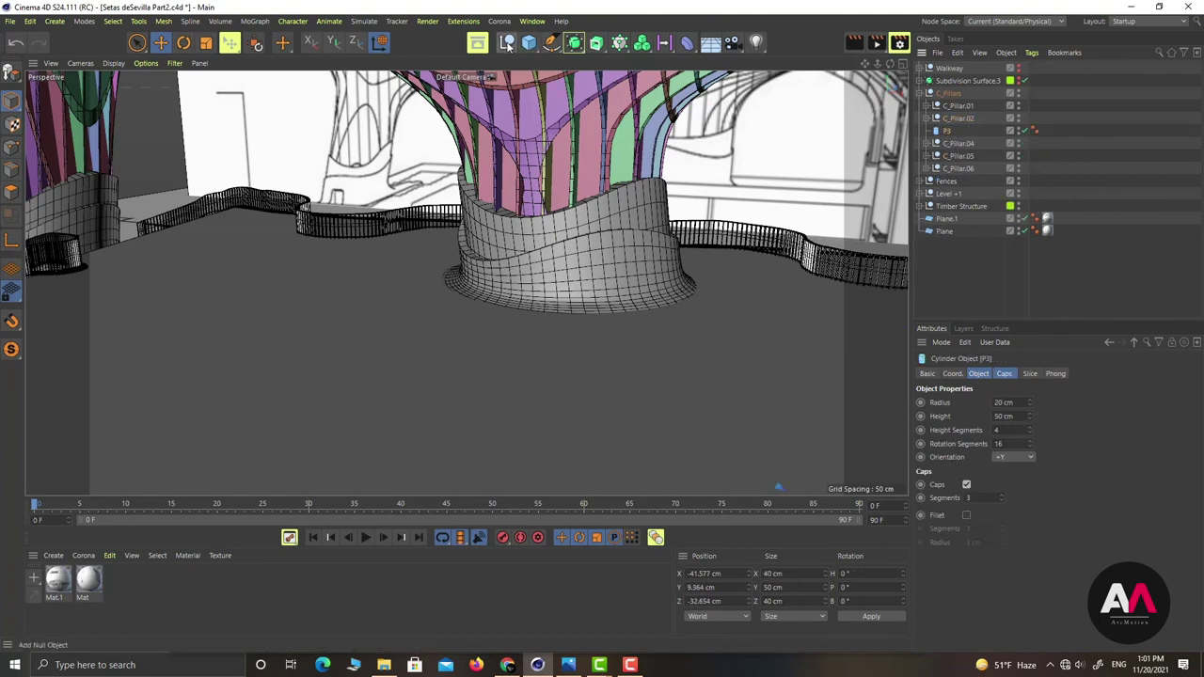
alt+click(507, 43)
double_click(952, 131)
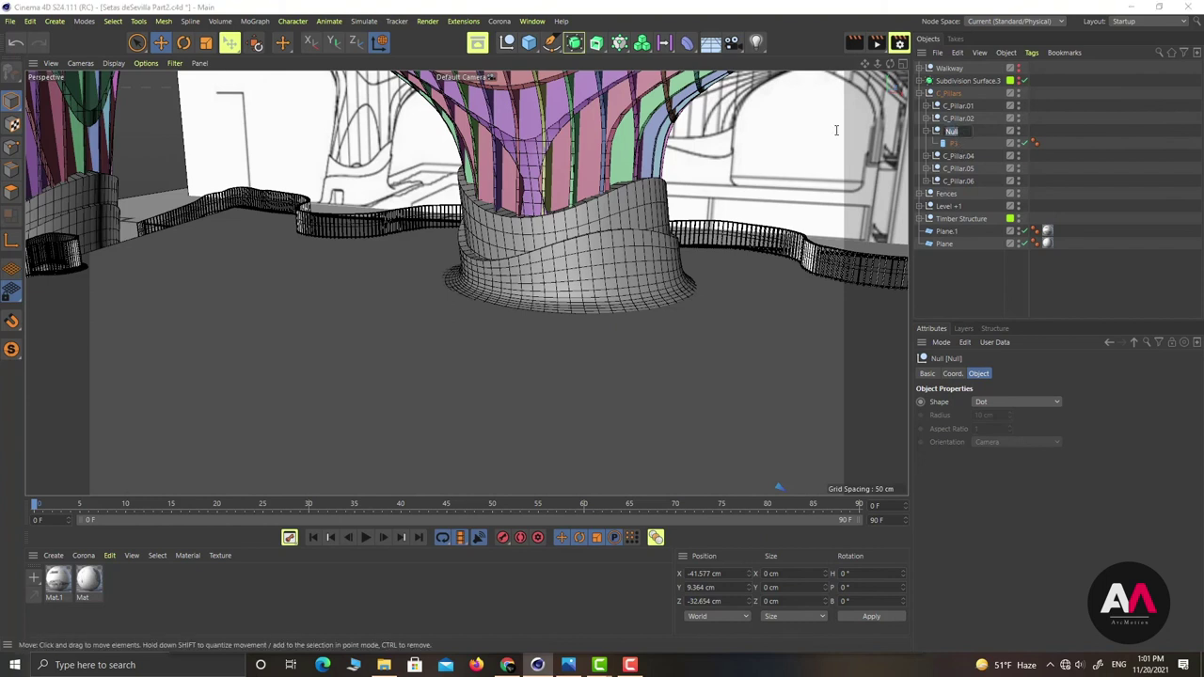
text(C_Pillar.03)
key(Return)
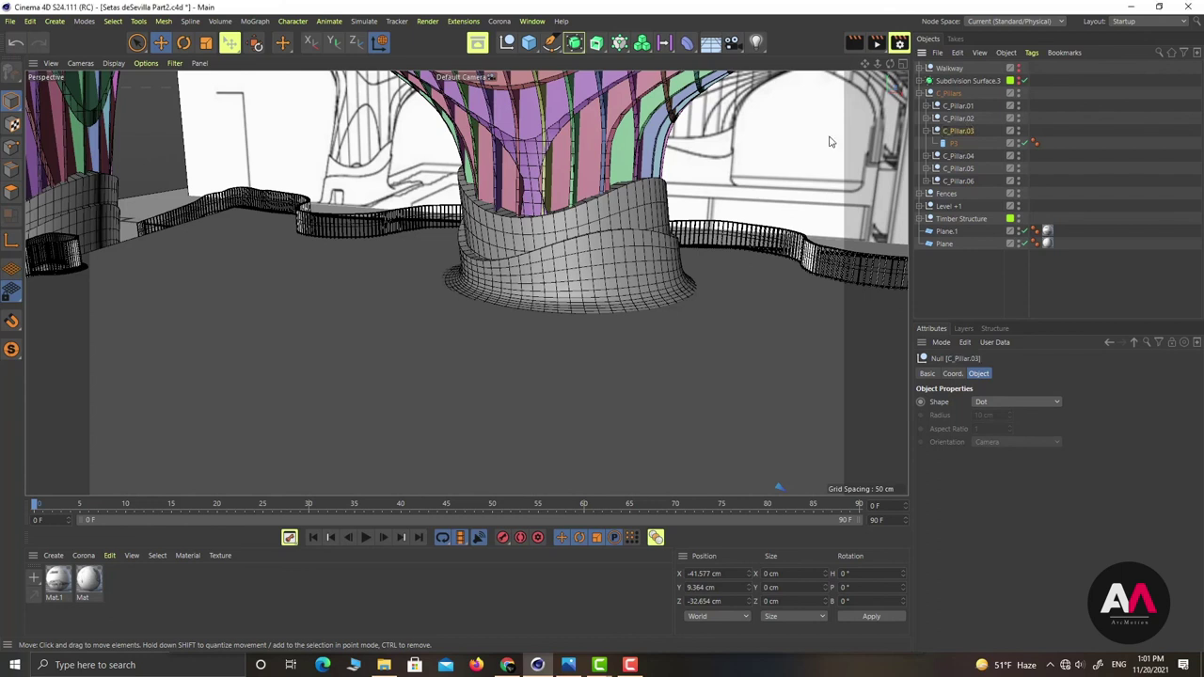
Increase the radius of the P3 cylinder to 22 cm so it encloses the timber ribs
click(954, 144)
scroll(405, 231, down, 1)
scroll(405, 231, down, 5)
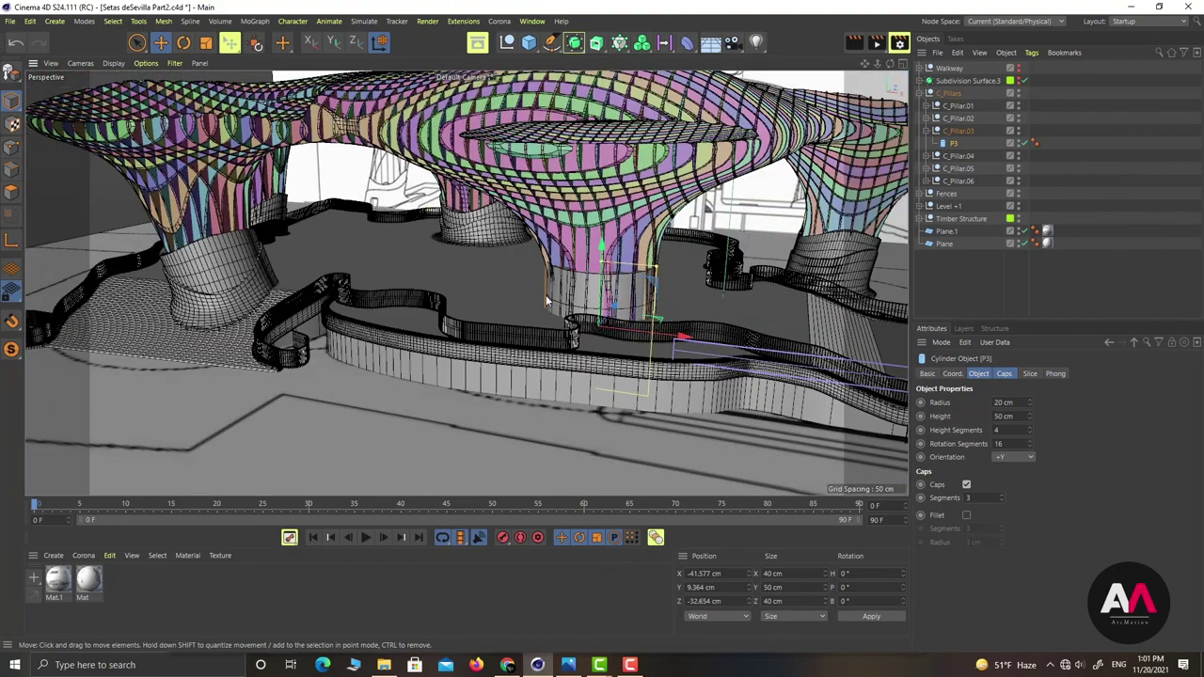
scroll(669, 241, up, 5)
scroll(619, 313, up, 3)
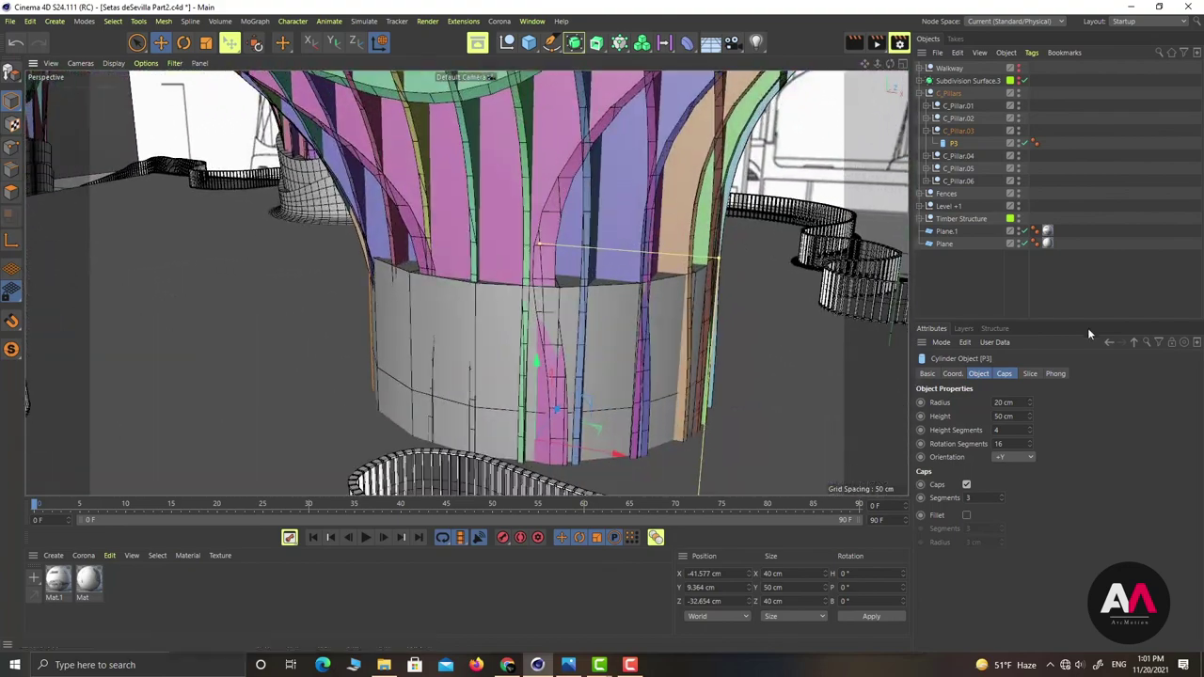
click(1030, 400)
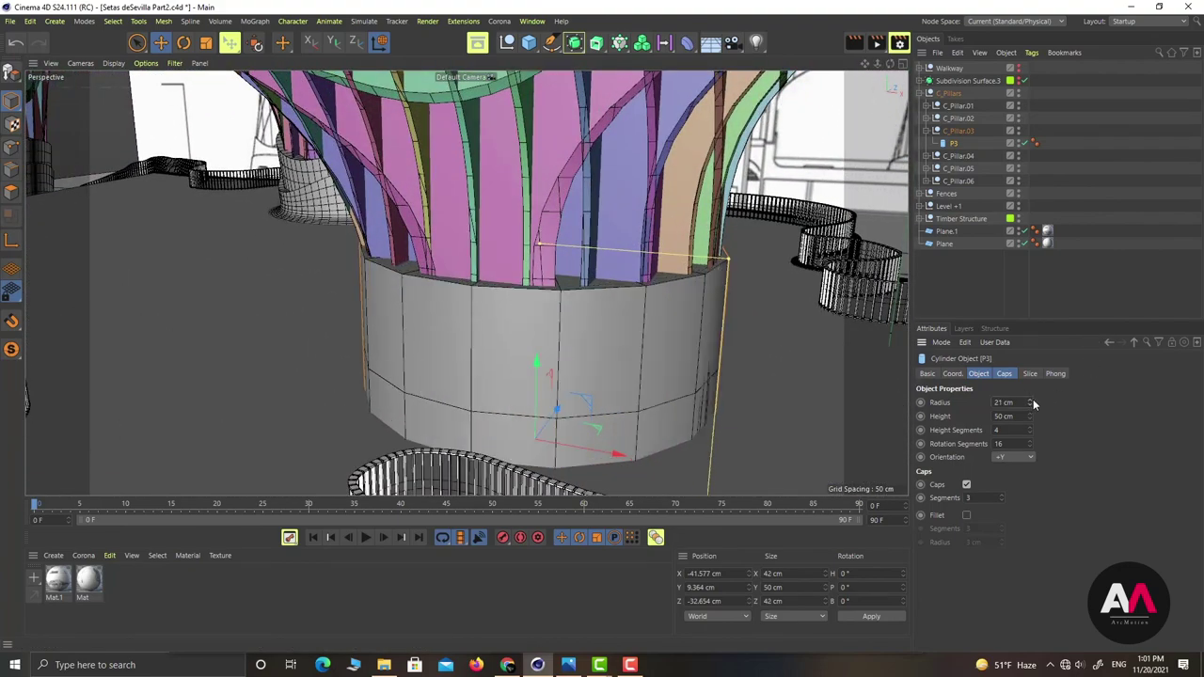
click(1030, 400)
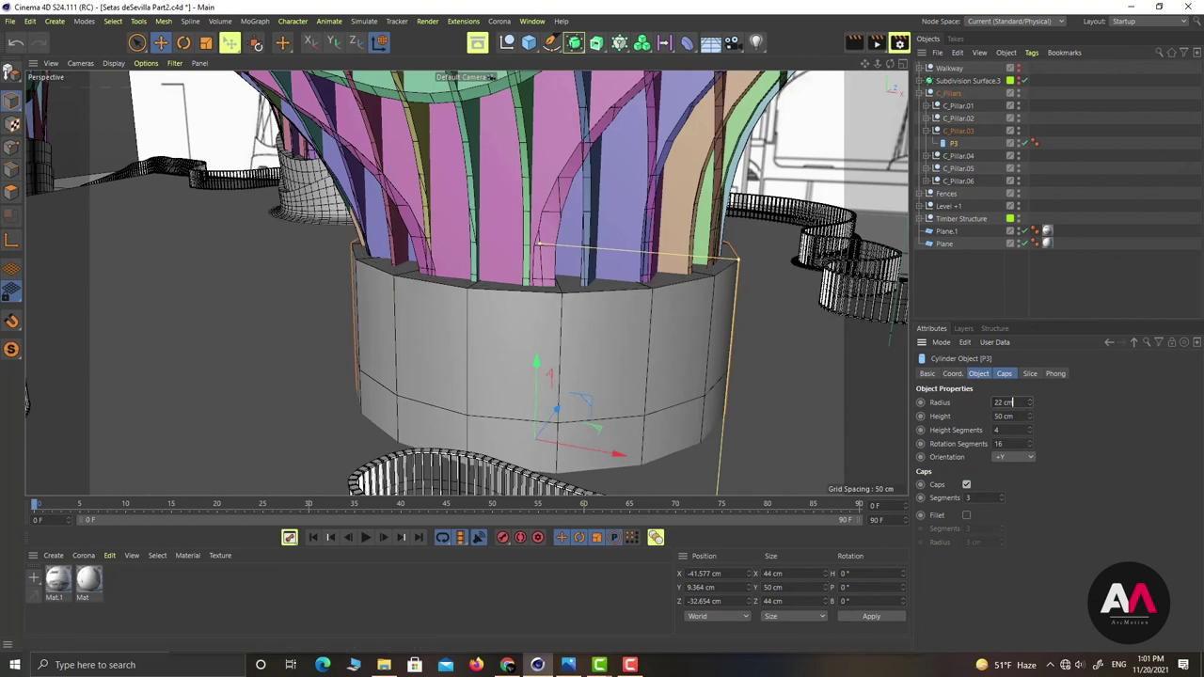
Try a radius of 21.5 cm on the P3 cylinder, check its fit around the timber ribs, and undo it
drag(1013, 402, 786, 364)
text(3)
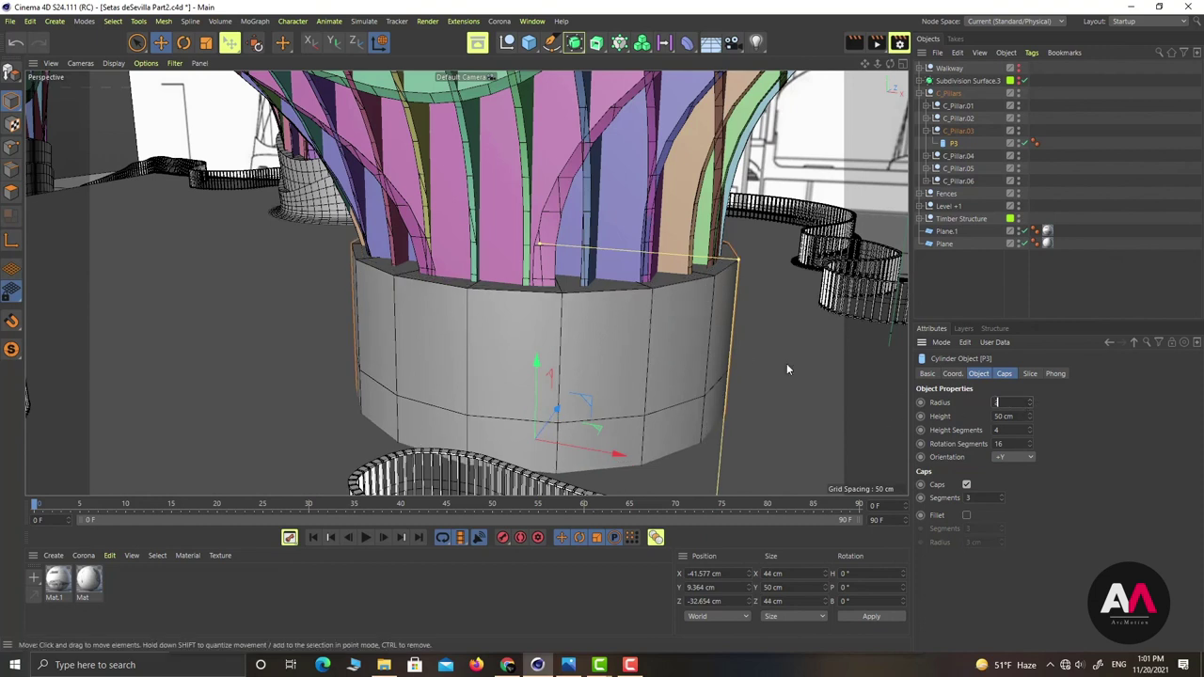
text(21.5)
key(Return)
alt+drag(404, 269, 771, 320)
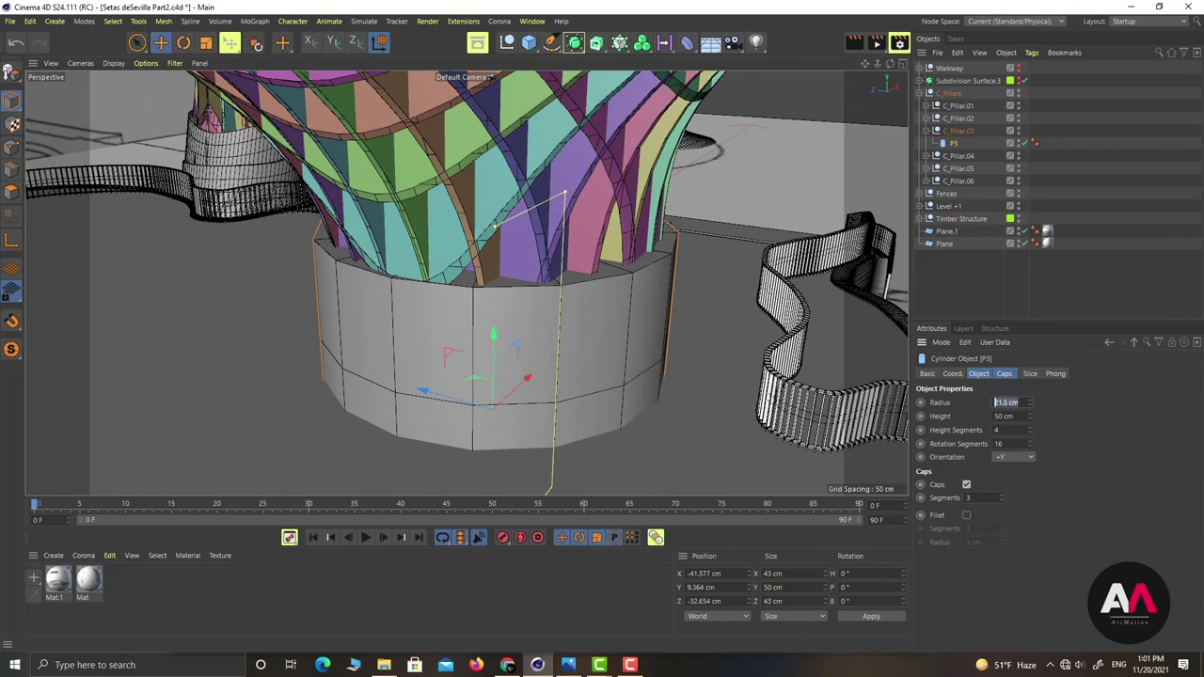
key(ctrl+z)
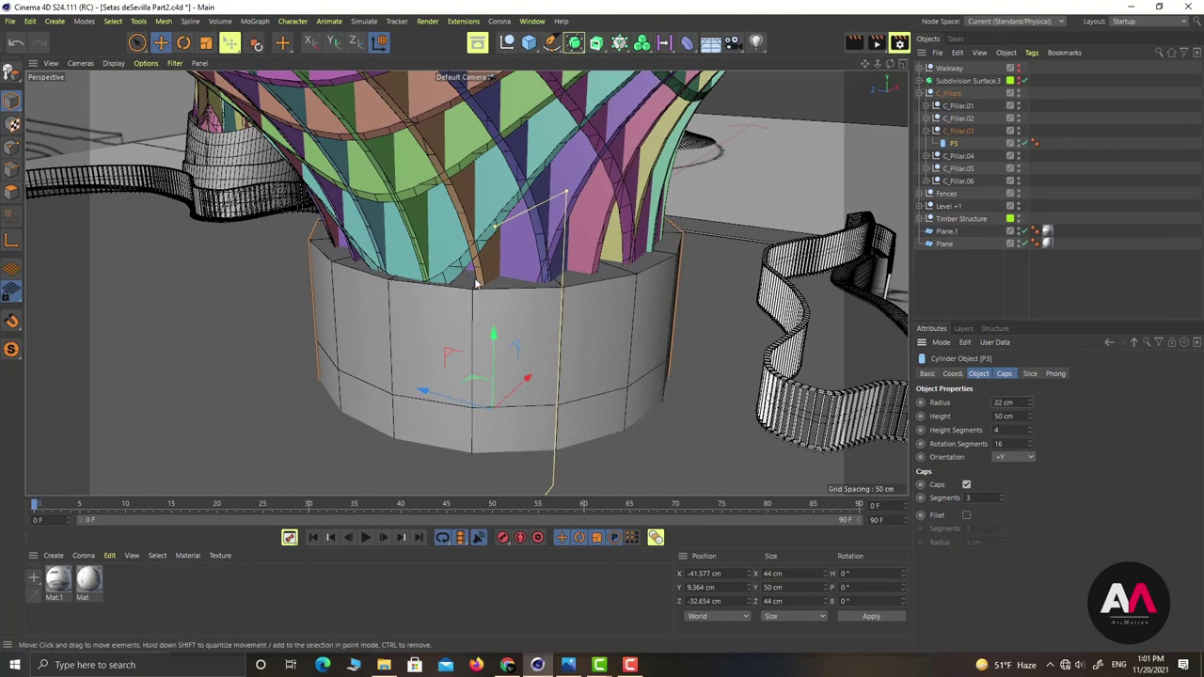
Move the P3 cylinder to about X -42.169 cm and Z -32.527 cm to centre it around the timber ribs
alt+drag(738, 376, 579, 346)
key(e)
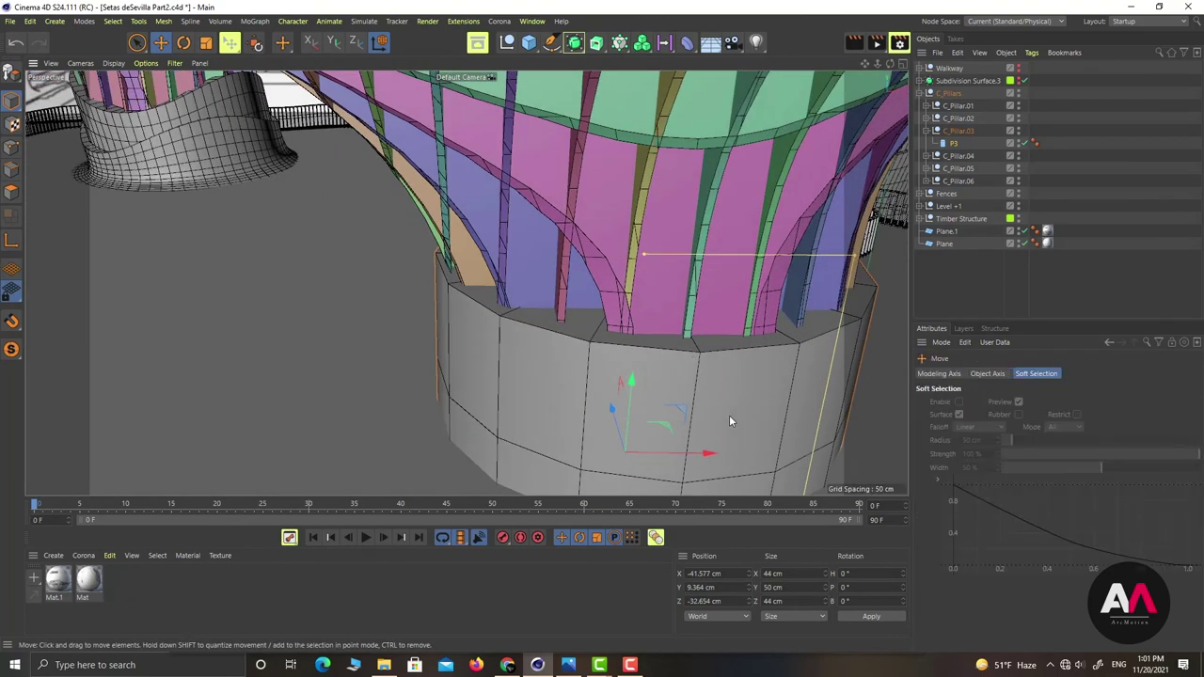
drag(699, 454, 518, 194)
alt+drag(642, 268, 593, 362)
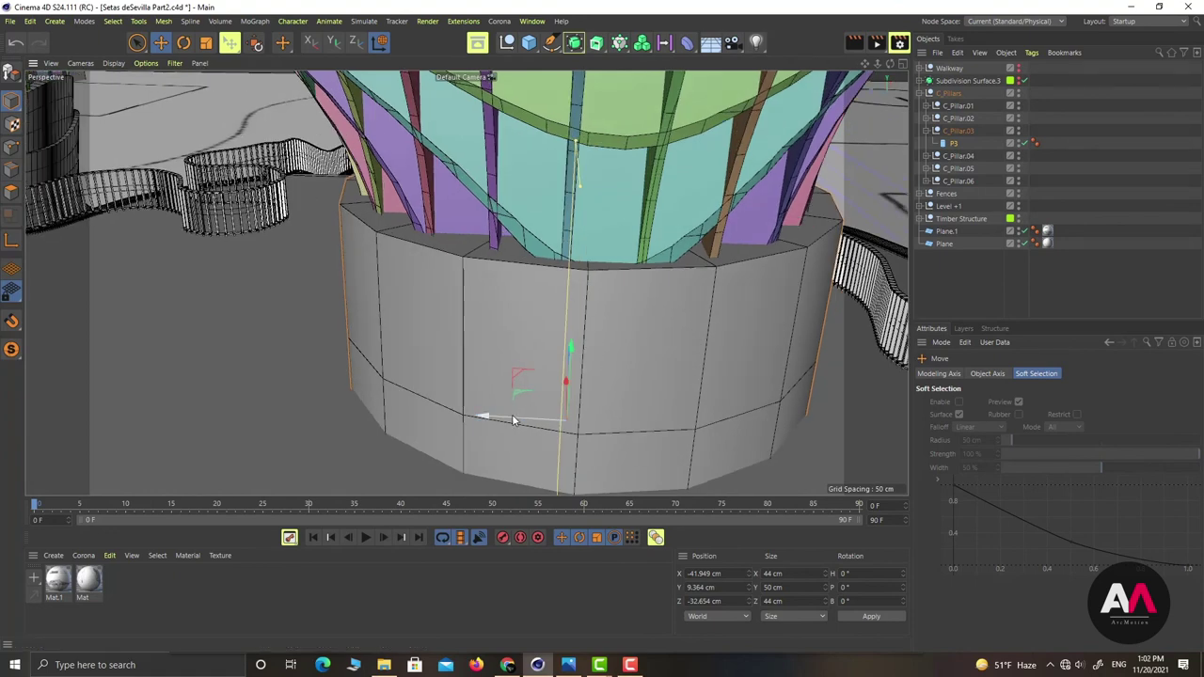
drag(512, 420, 422, 317)
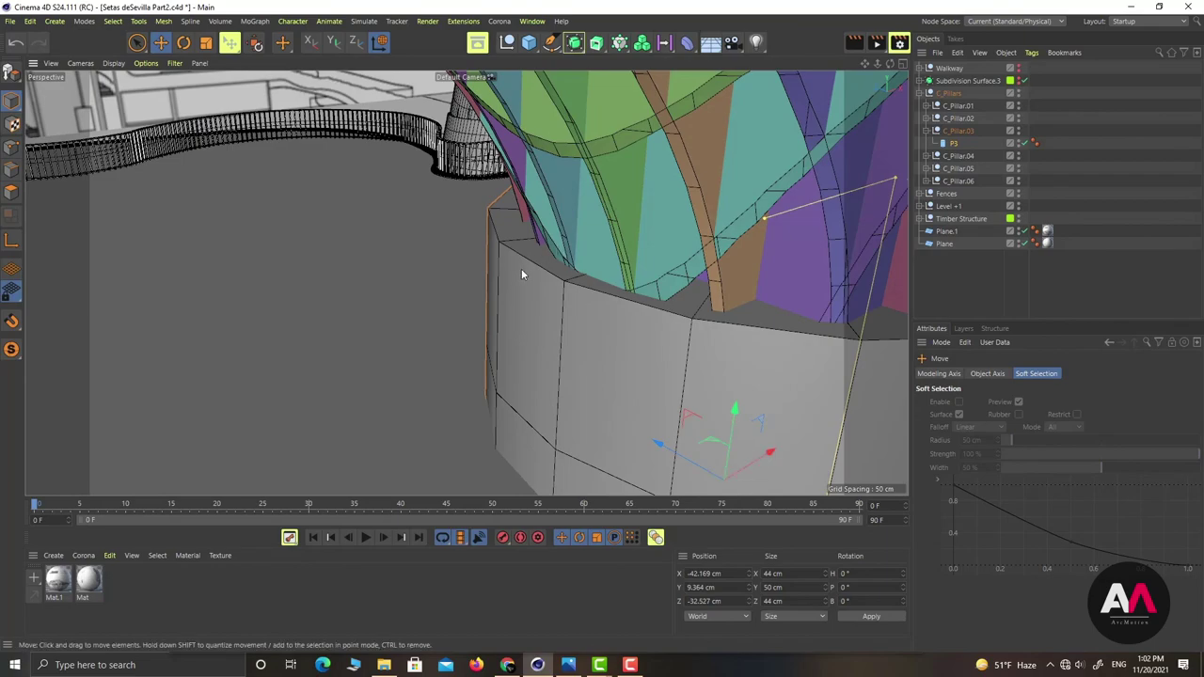
alt+drag(524, 272, 505, 267)
alt+right_drag(506, 262, 395, 267)
alt+right_drag(656, 244, 810, 226)
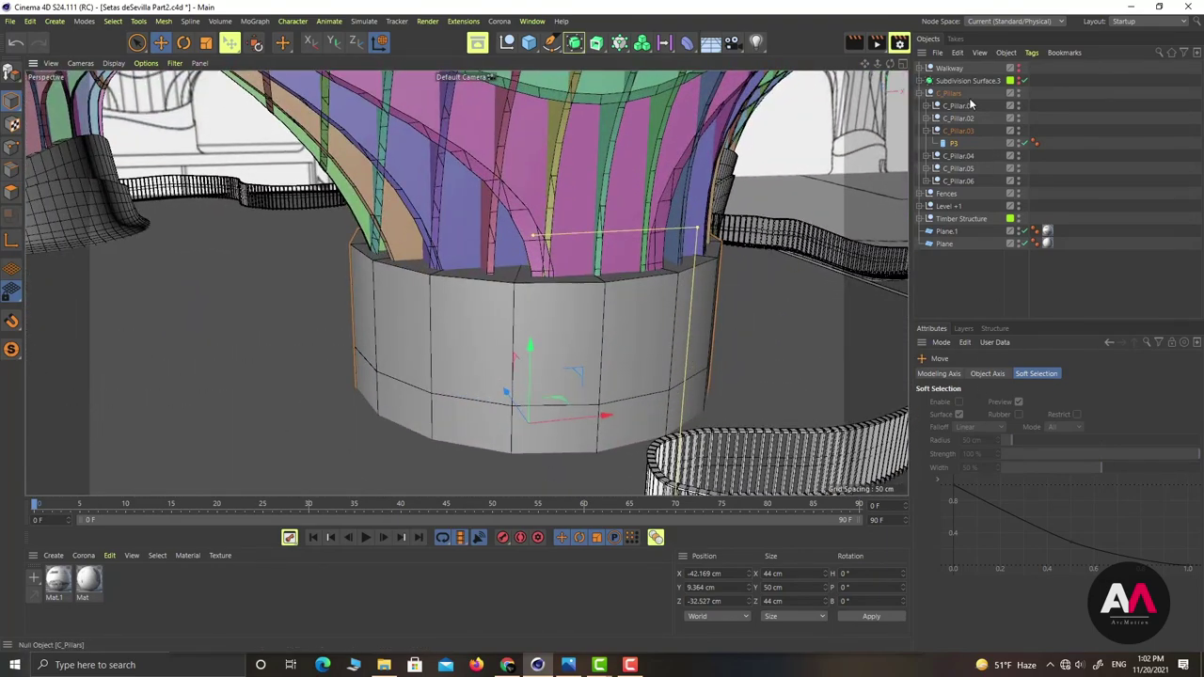
Turn off the caps of the P3 cylinder and convert it to an editable polygon object
click(954, 143)
click(1005, 375)
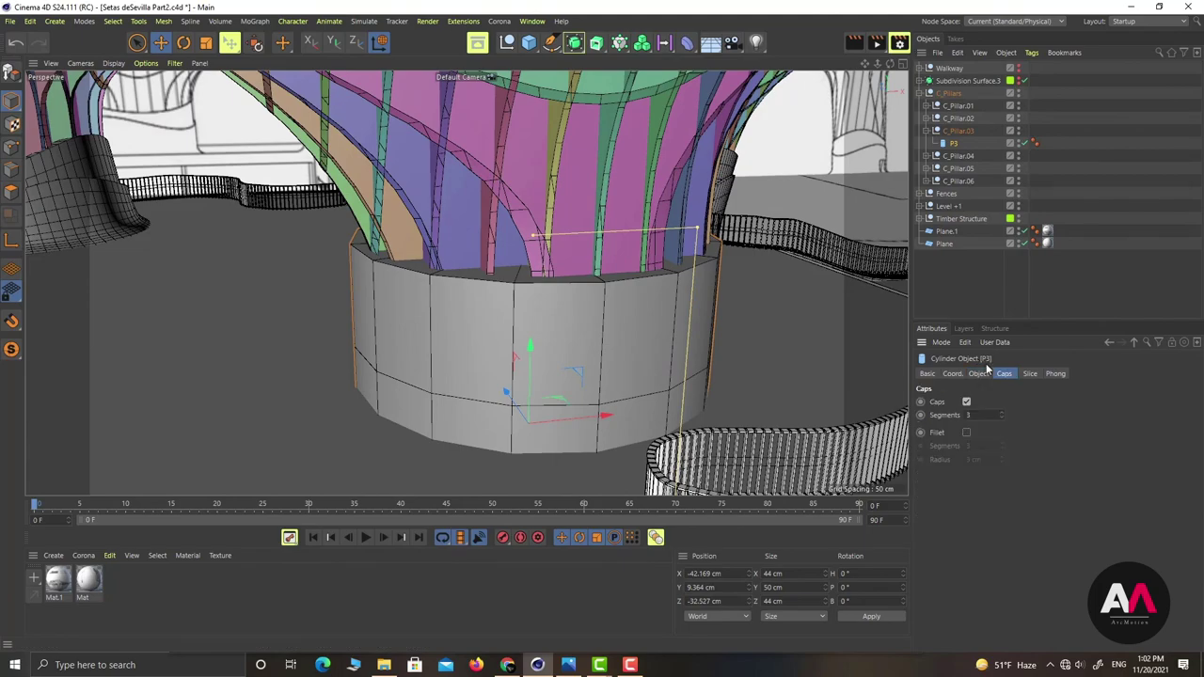
click(966, 402)
alt+drag(530, 309, 607, 336)
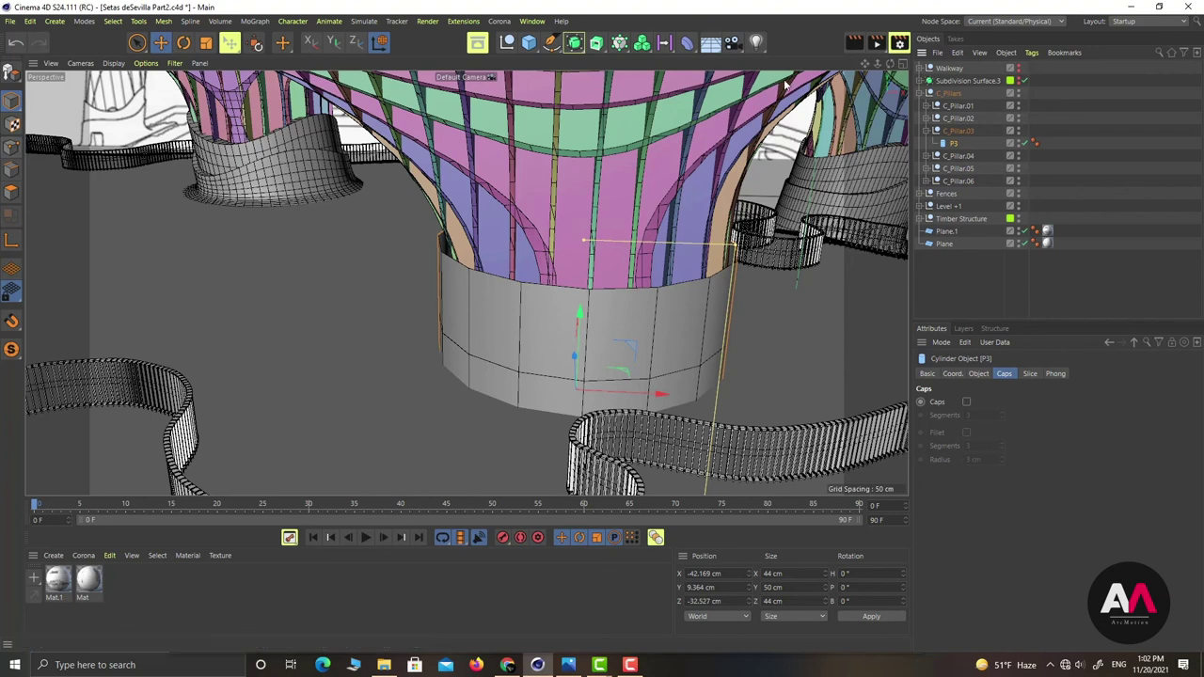
key(c)
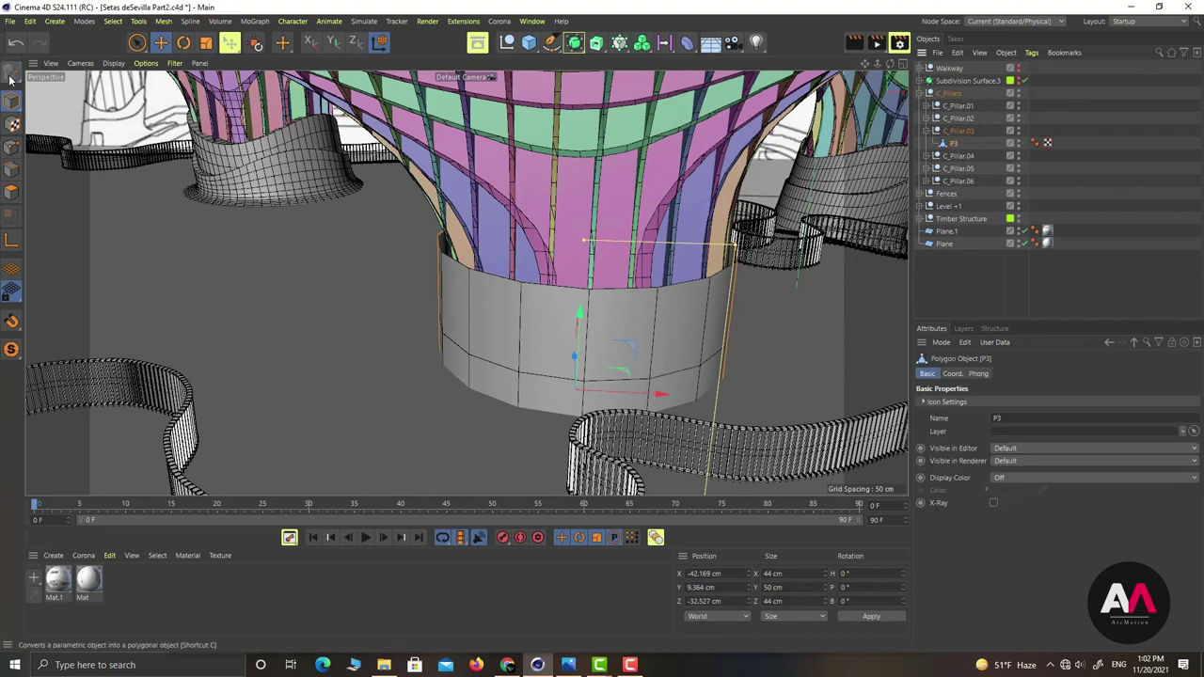
Duplicate the P3 polygon object in C_Pillar.03 and rename the two copies Inner and Outer
drag(953, 143, 959, 156)
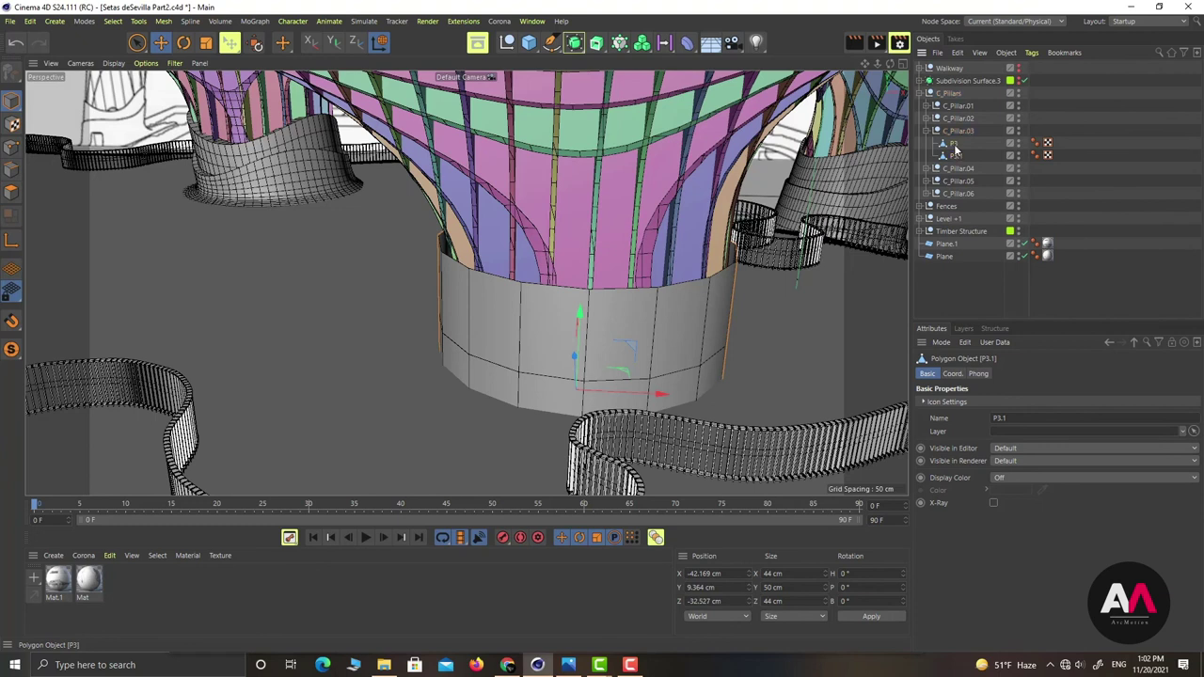
click(954, 143)
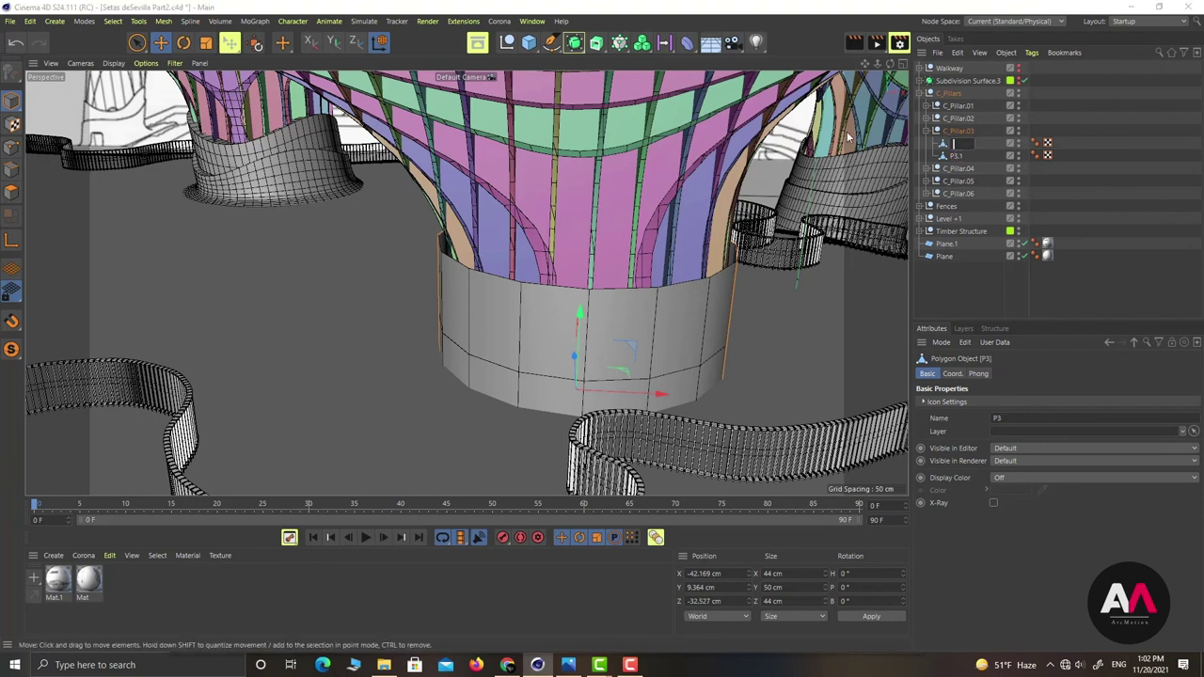
text(Inner)
key(Return)
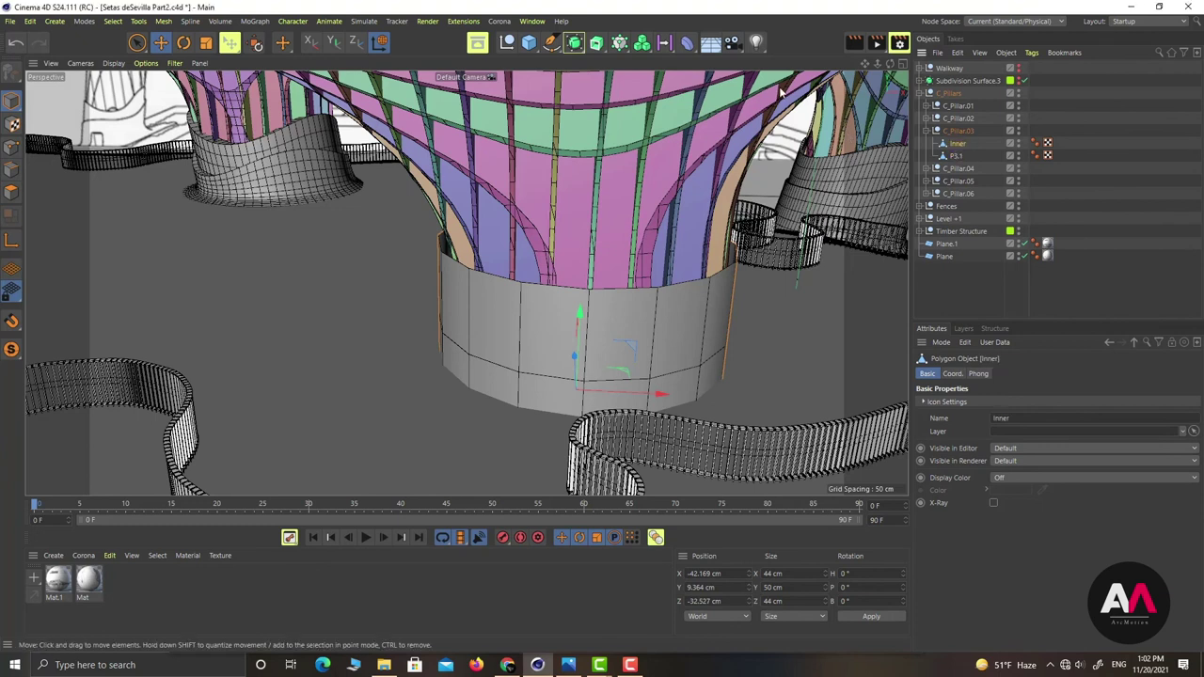
click(968, 155)
click(959, 155)
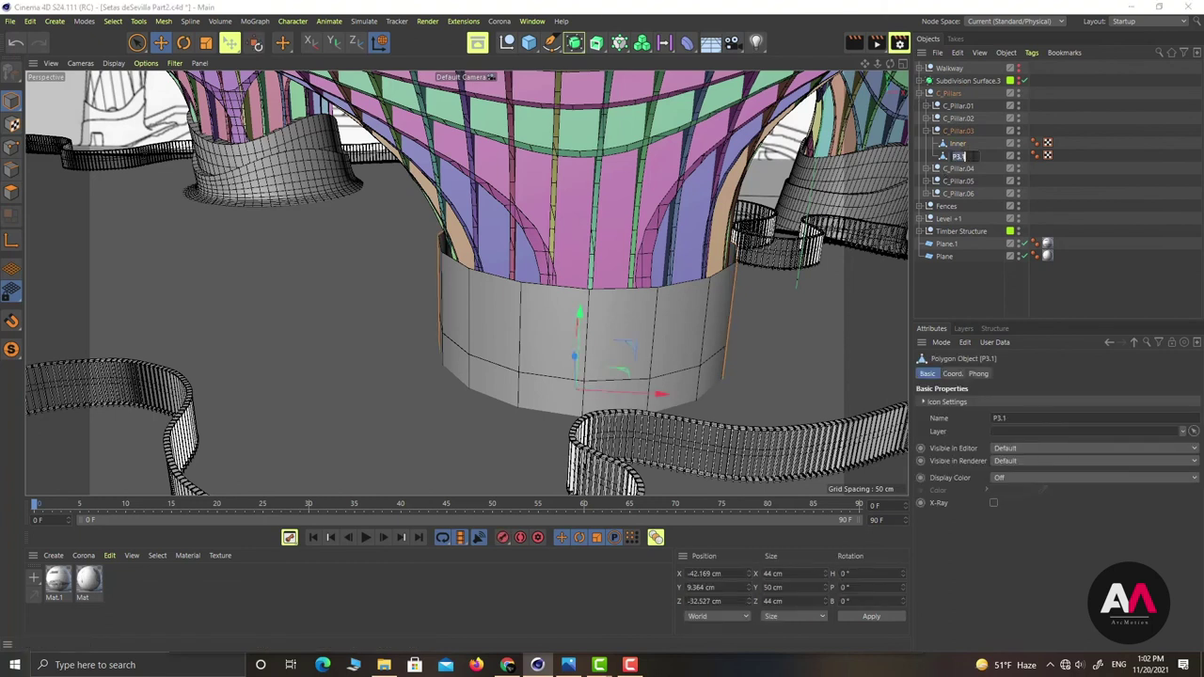
text(Oute)
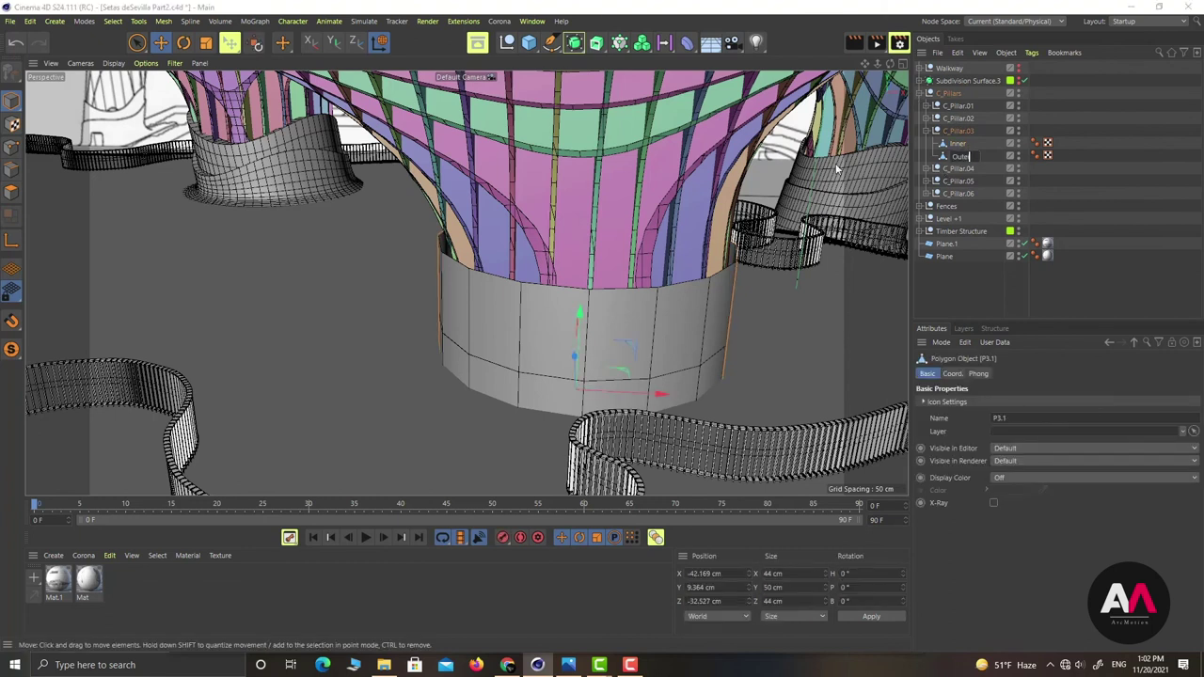
text(r)
key(Return)
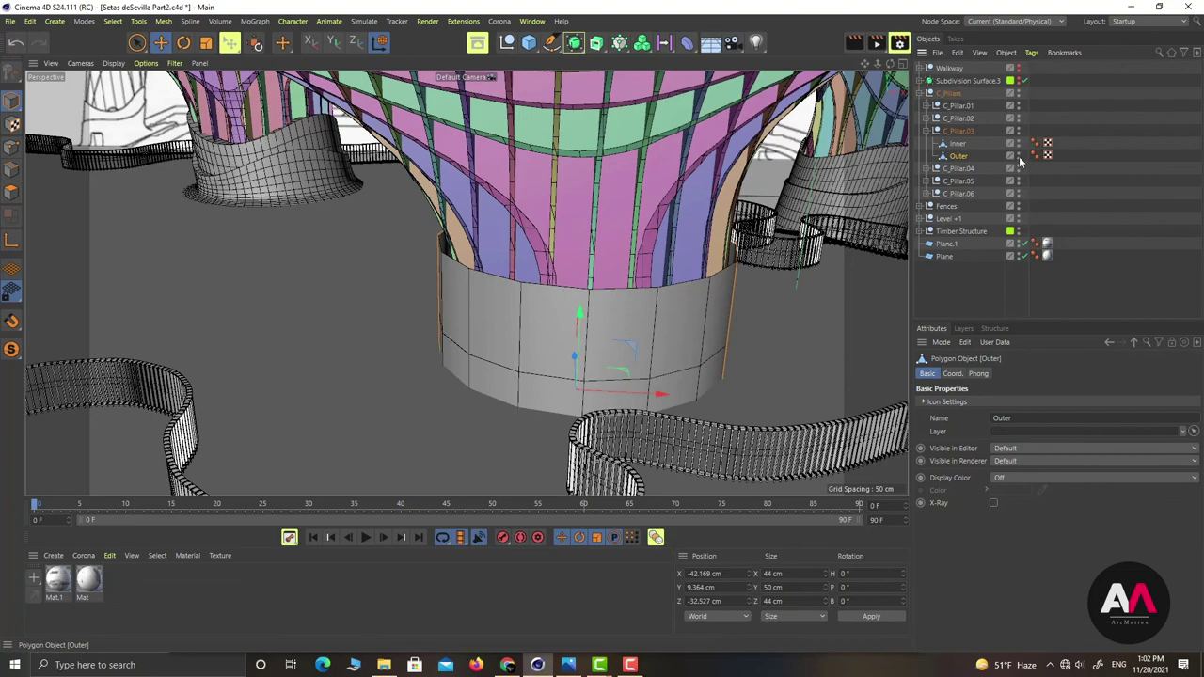
Hide the Outer shell and select the Inner shell for editing
click(957, 143)
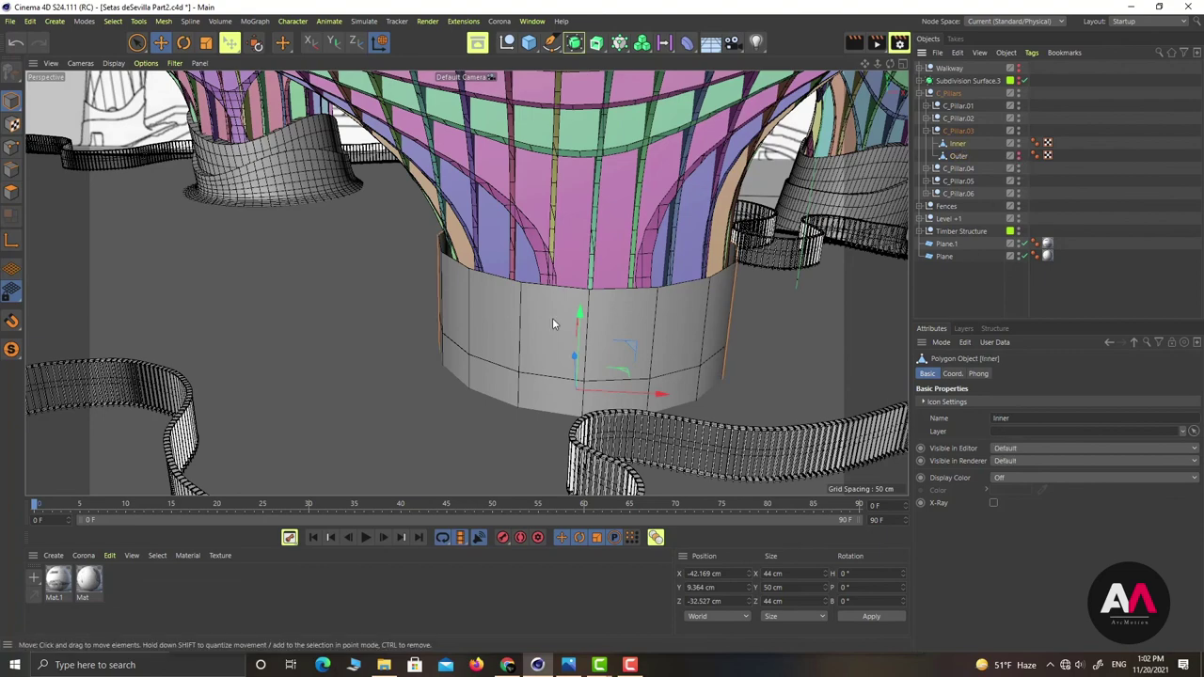
scroll(553, 323, up, 3)
alt+drag(572, 352, 451, 323)
scroll(451, 324, down, 3)
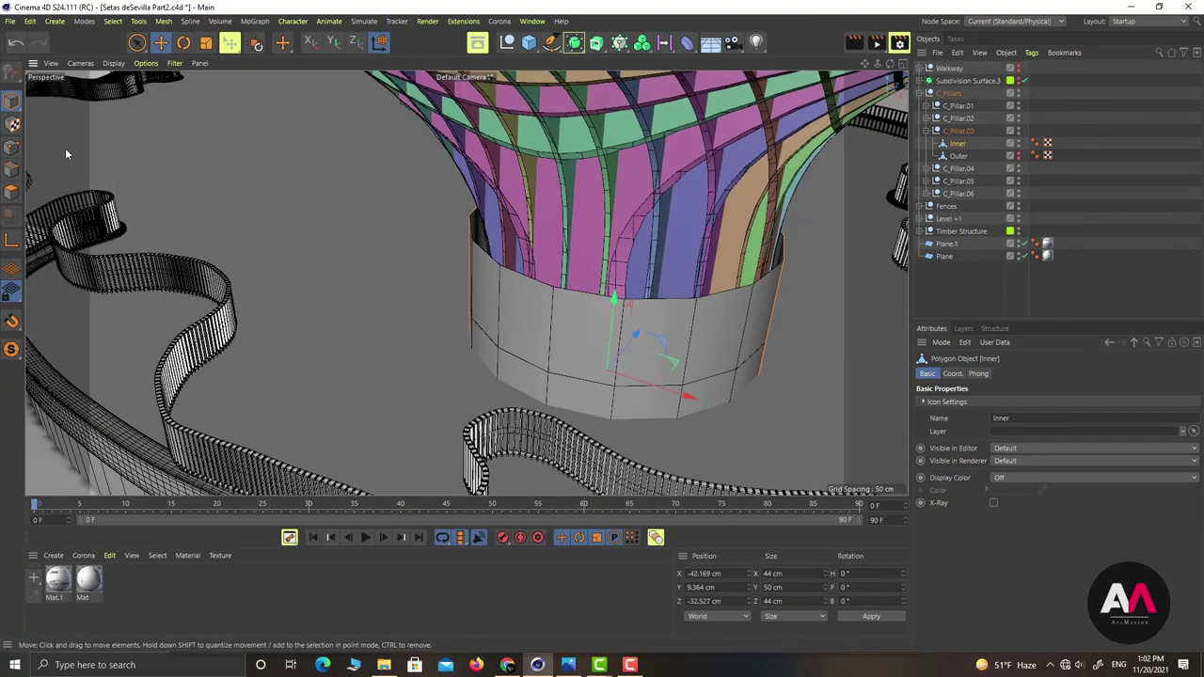
Lower two adjacent rim points of Inner to about Y 28.389 cm, using soft selection with a 30 cm radius
click(11, 148)
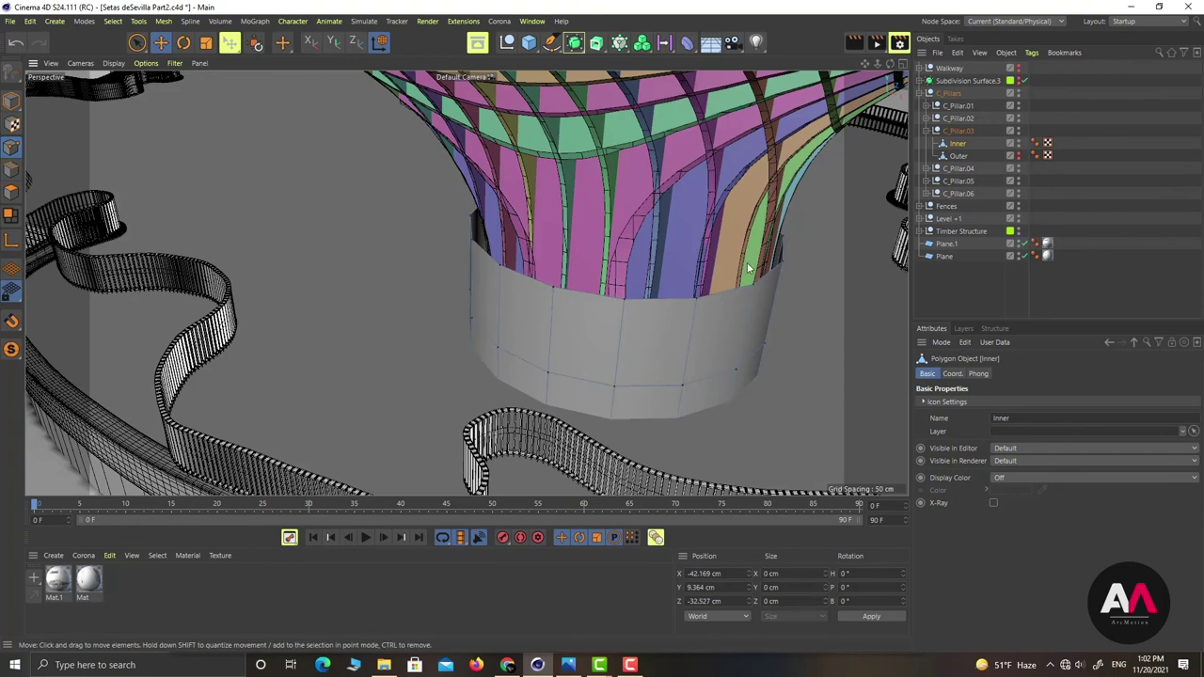
alt+drag(700, 255, 614, 311)
click(622, 297)
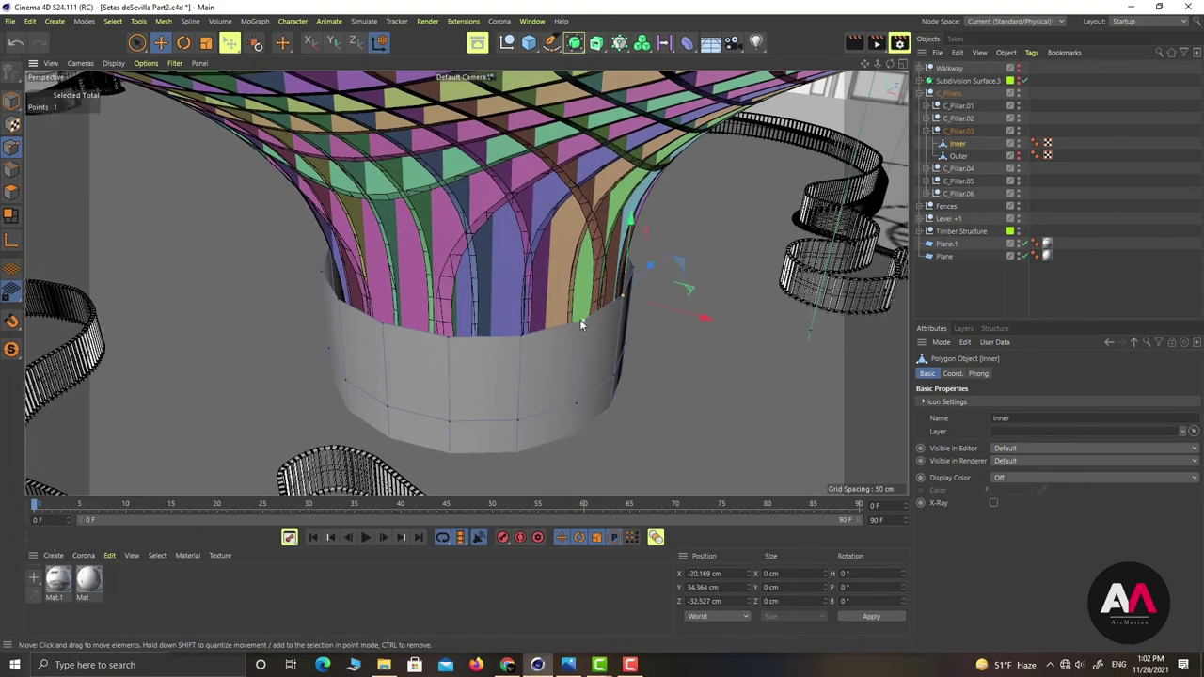
shift+click(583, 319)
alt+drag(534, 276, 491, 252)
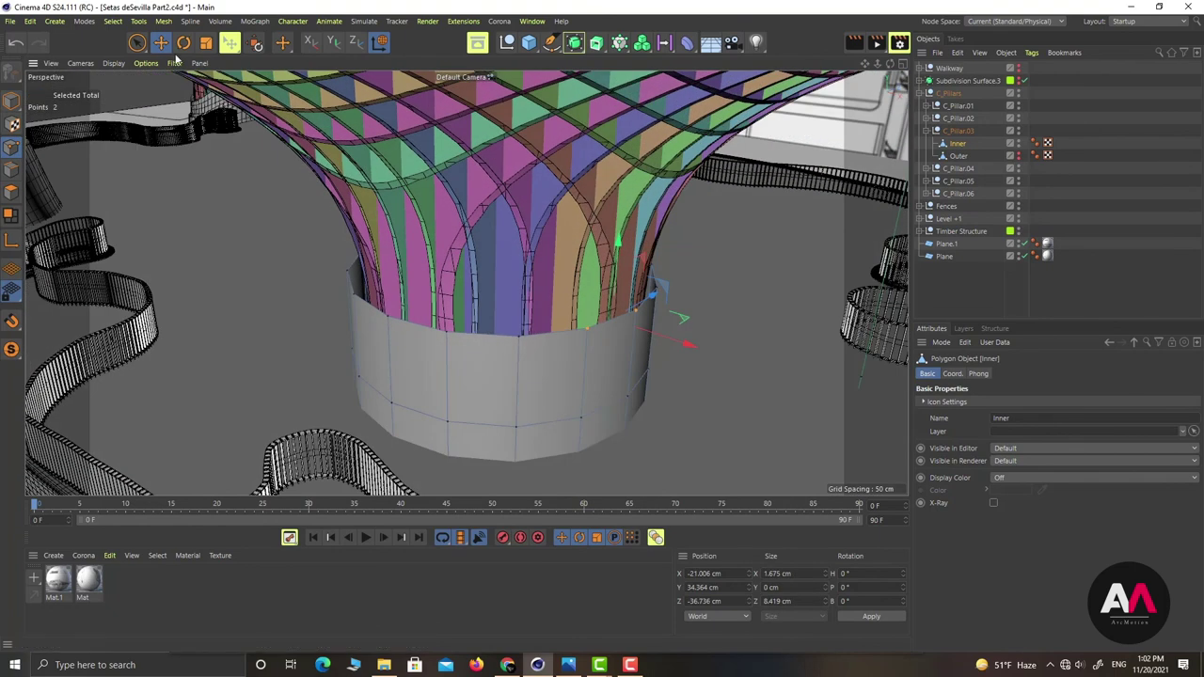
click(162, 43)
click(959, 403)
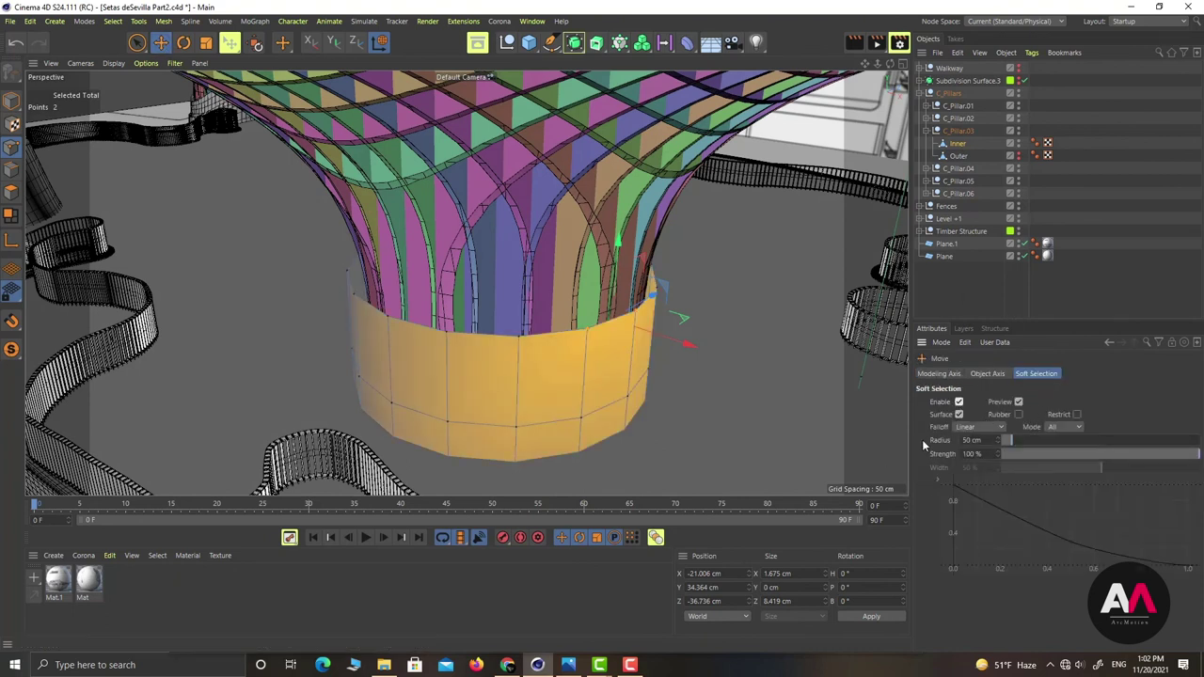
click(978, 439)
text(30)
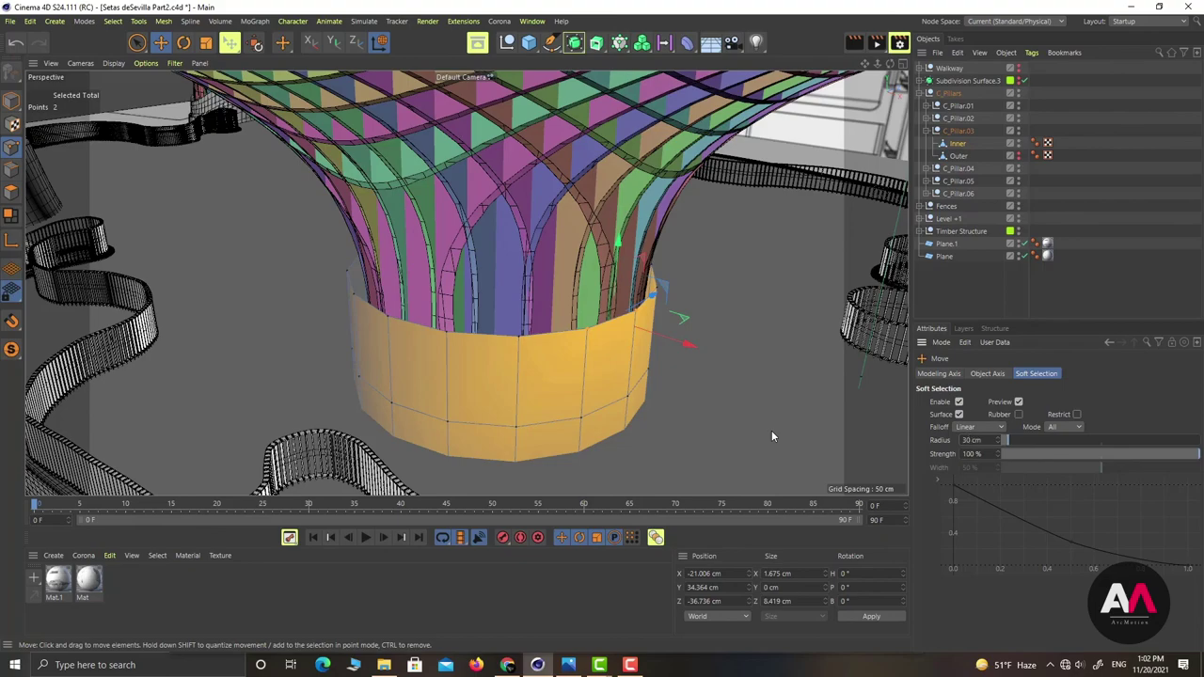
key(Return)
mouse_move(526, 282)
alt+mouse_down()
mouse_move(455, 276)
mouse_move(536, 260)
alt+mouse_up()
drag(616, 271, 292, 389)
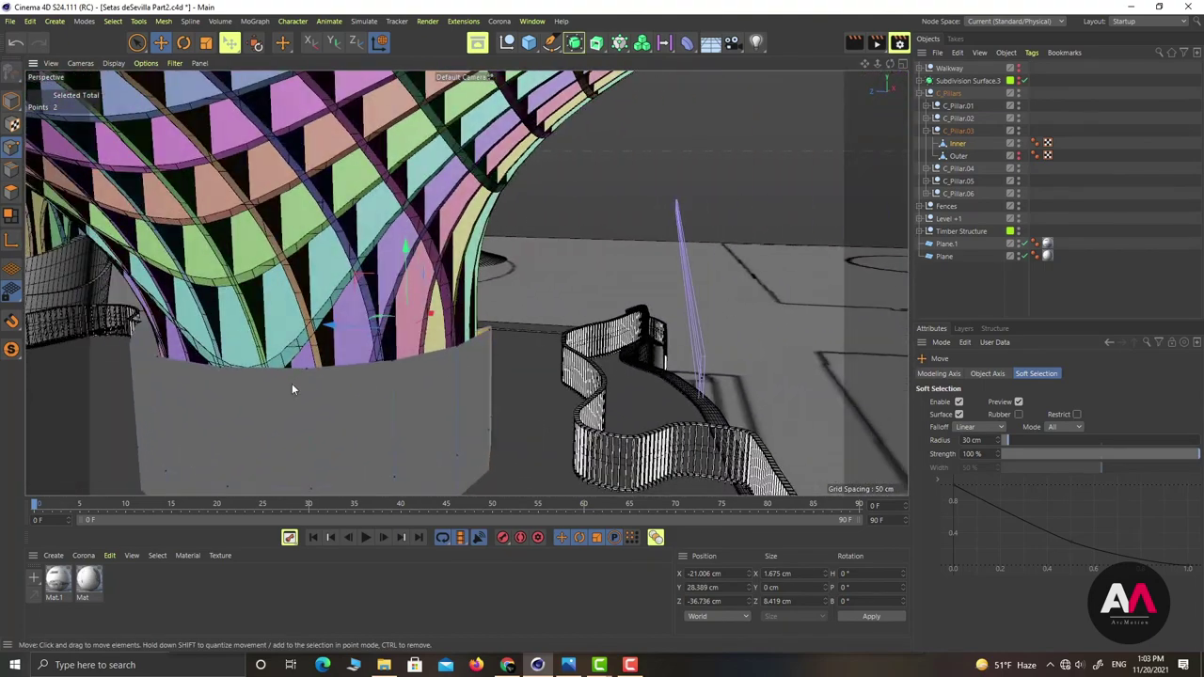
Raise the two rim points on Inner's opposite side, near X -63 cm, to about Y 37.998 cm with soft selection
click(222, 377)
shift+click(307, 370)
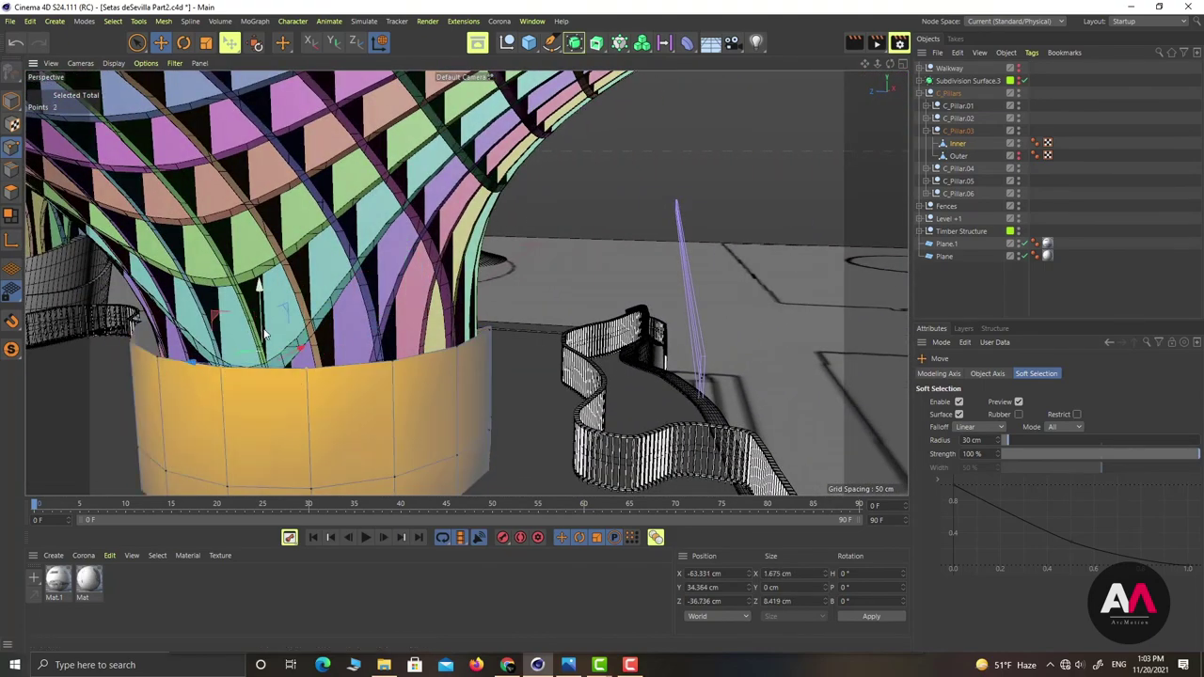
drag(257, 331, 489, 329)
Smooth the Inner shell by placing it under a new Subdivision Surface
click(958, 143)
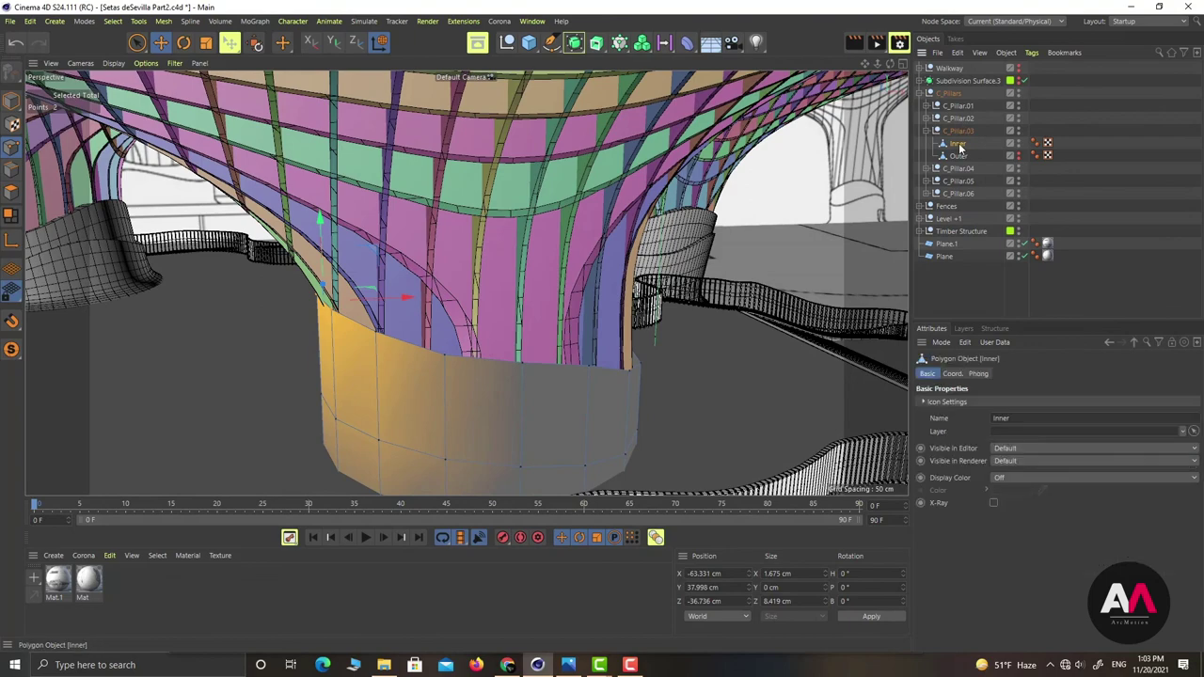
click(574, 44)
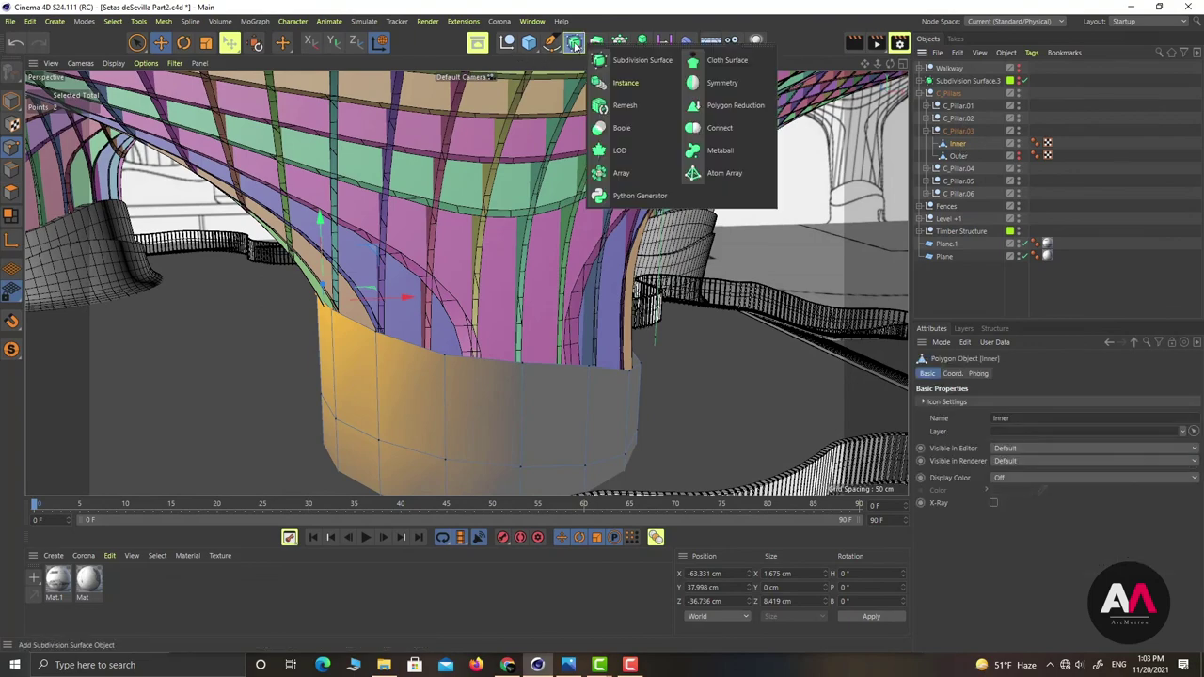
alt+click(623, 57)
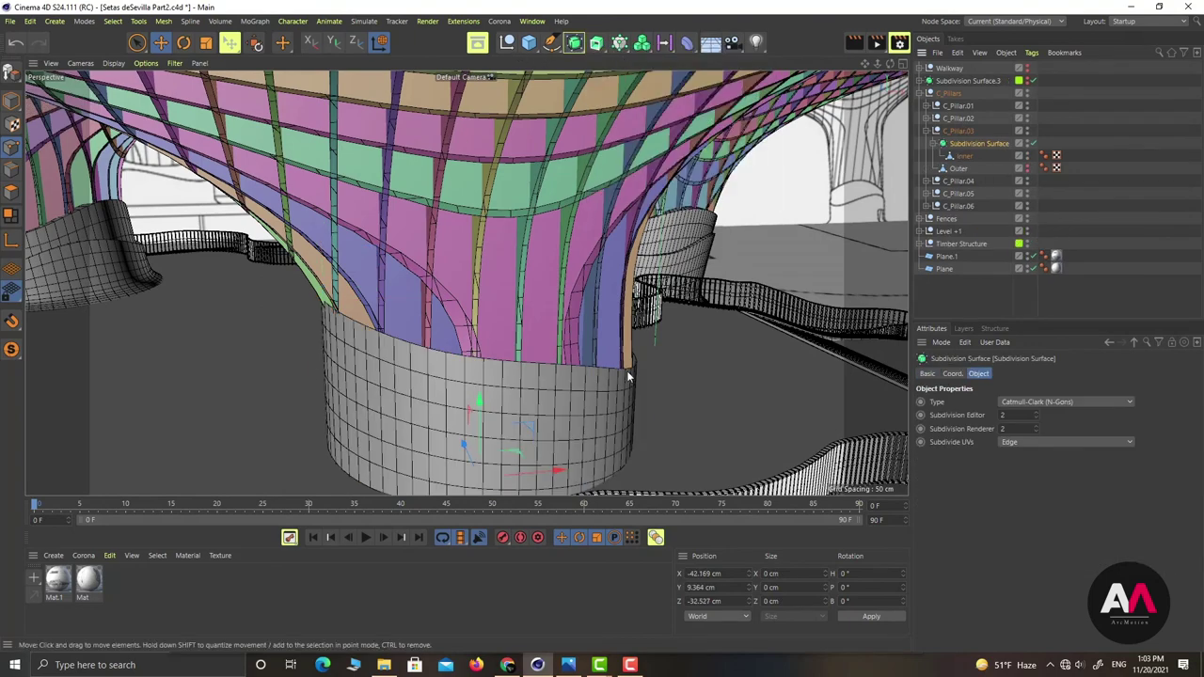
mouse_move(498, 255)
alt+mouse_down()
mouse_move(417, 297)
mouse_move(442, 258)
mouse_move(498, 235)
alt+mouse_up()
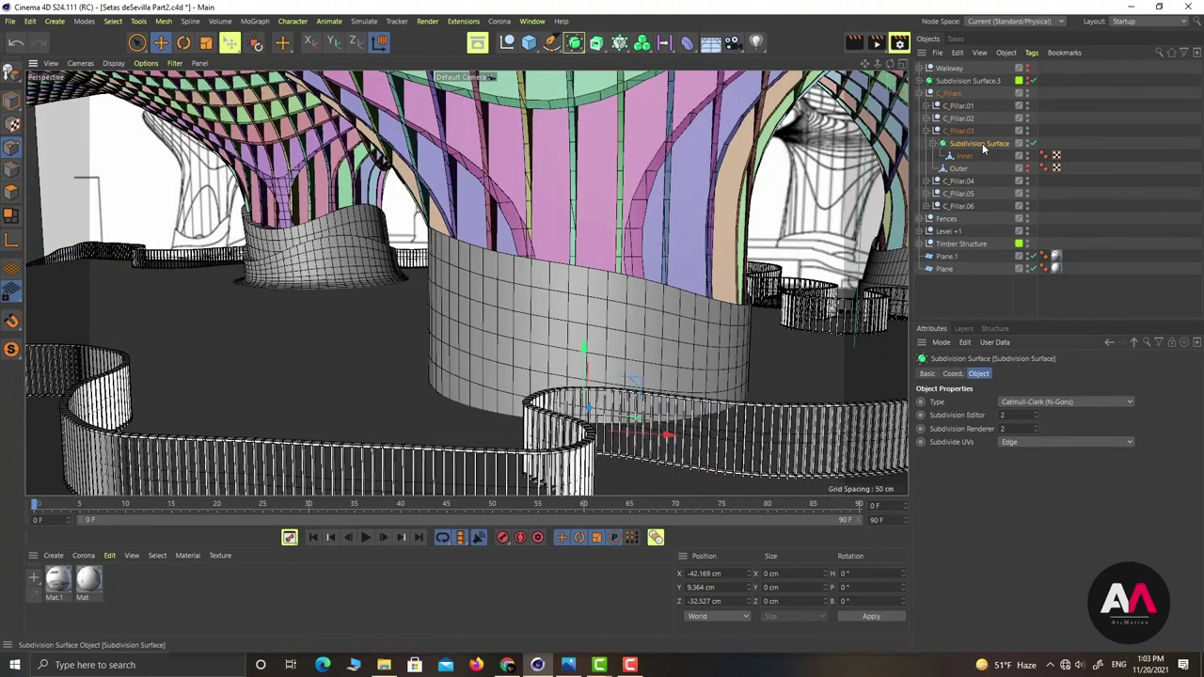
Place Inner's Subdivision Surface under a new Cloth Surface with 0 subdivisions
click(573, 44)
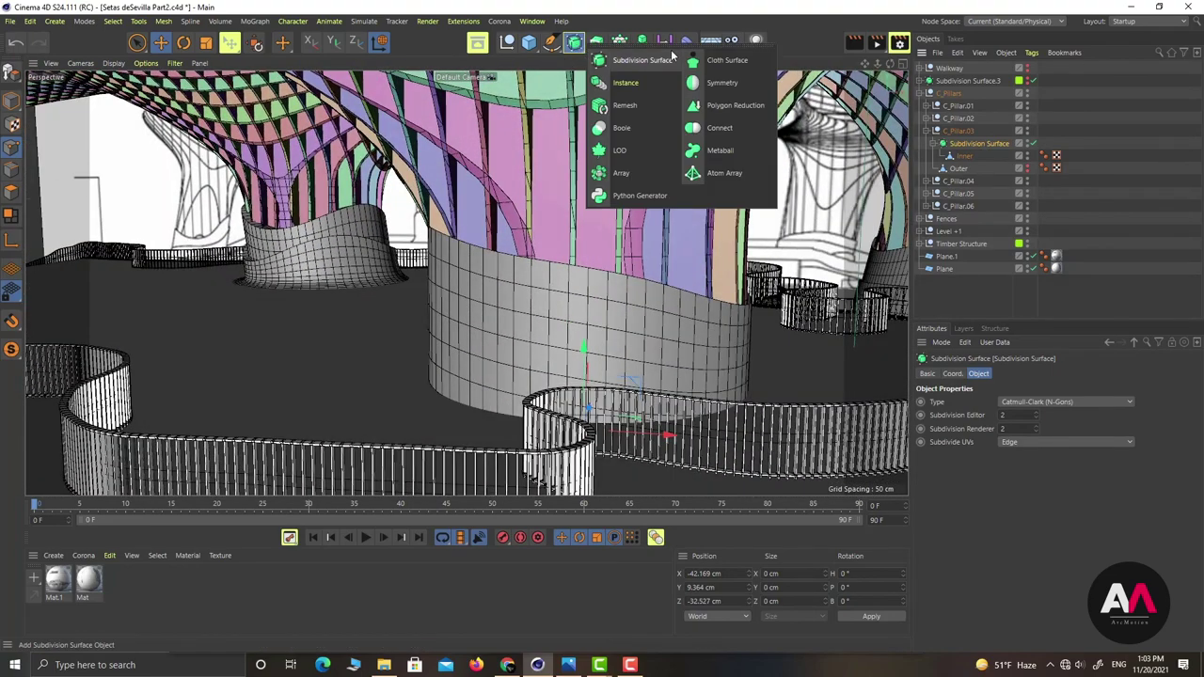
alt+click(726, 61)
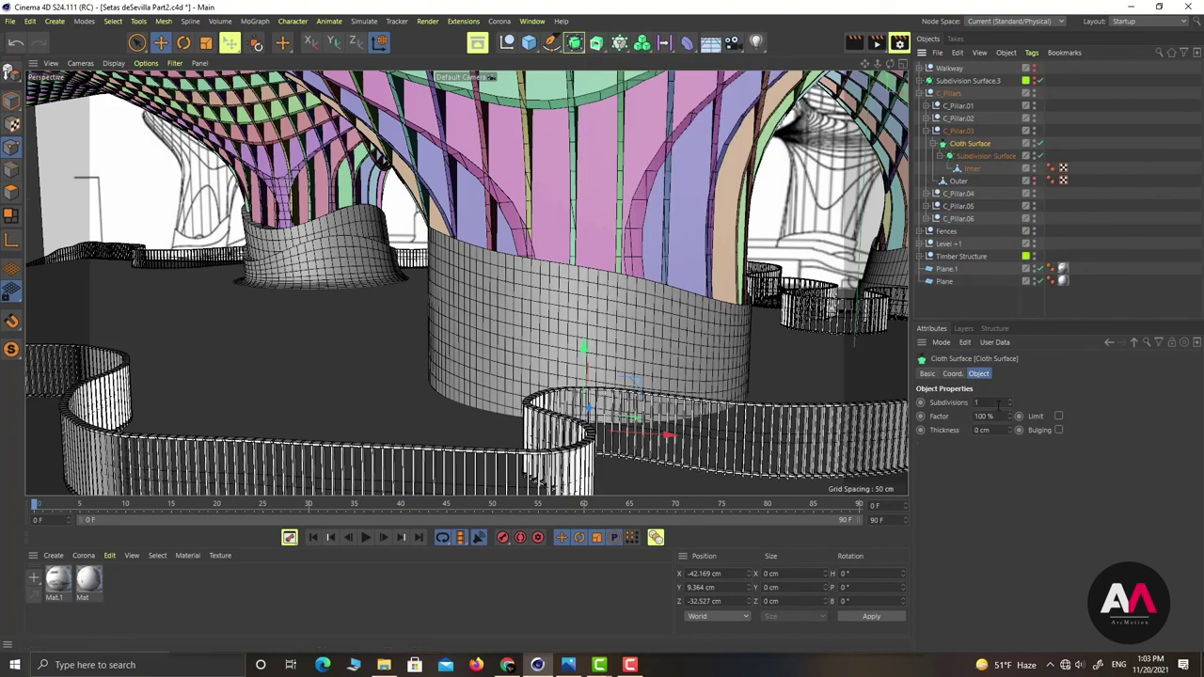
text(0)
key(Return)
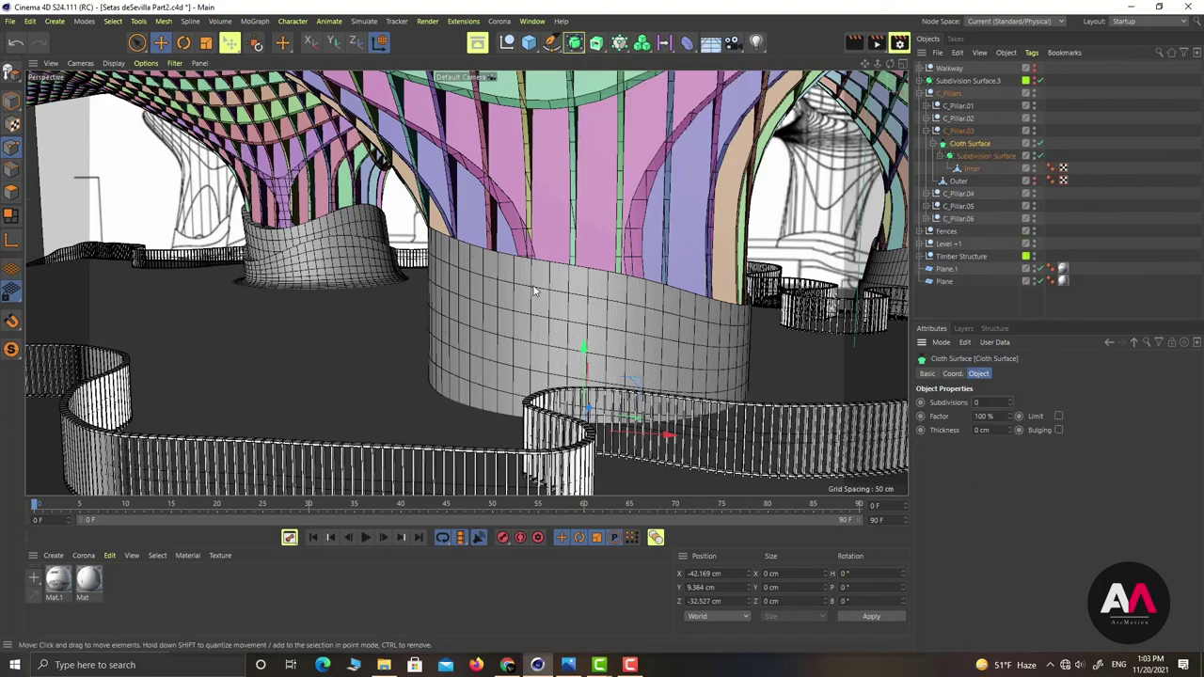
Set the Cloth Surface thickness to -4 cm so the inner shell thickens inward
scroll(535, 291, up, 3)
alt+drag(568, 285, 503, 356)
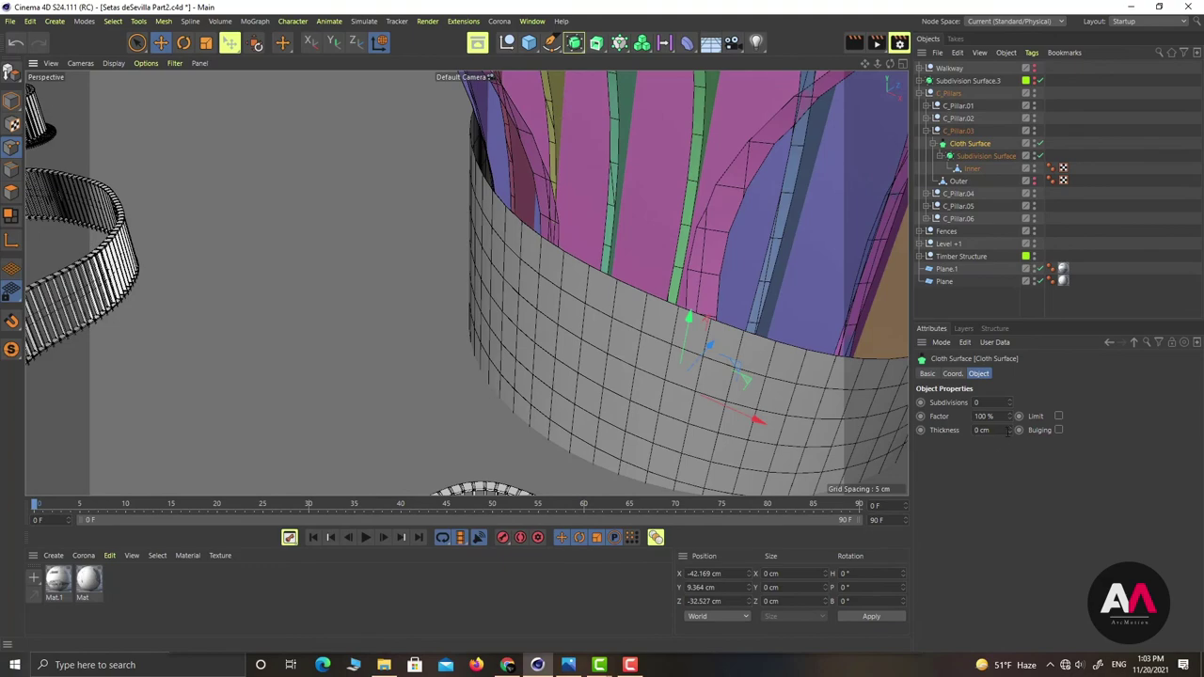
key(BackSpace)
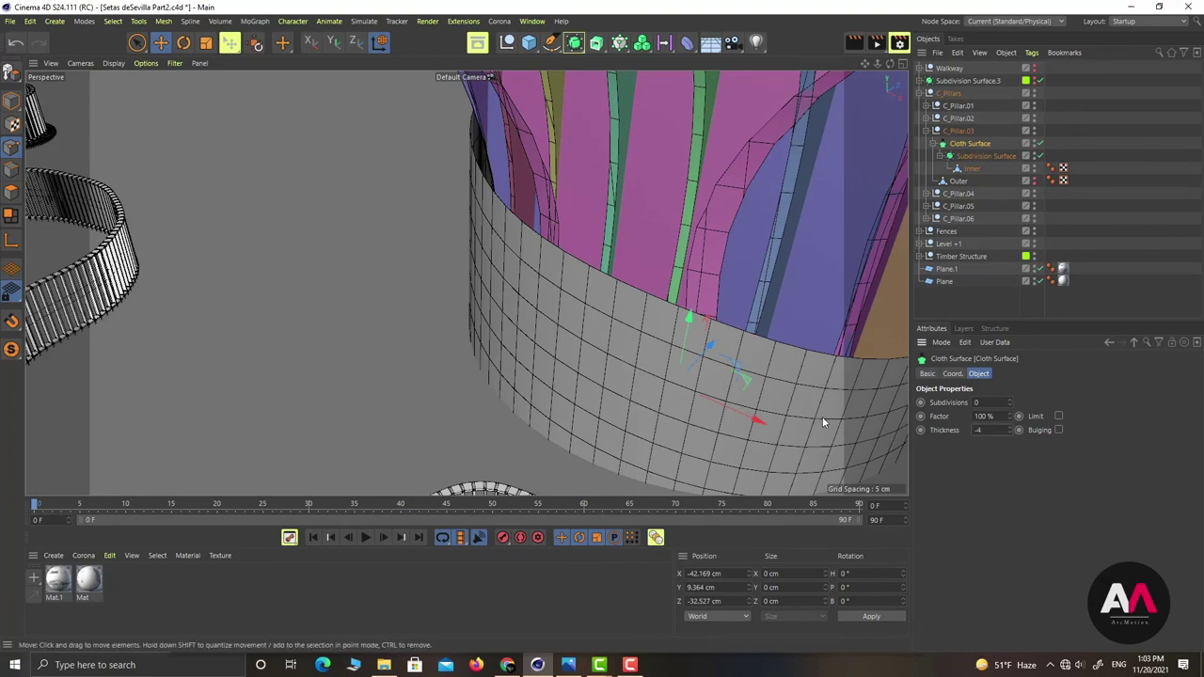
text(-4)
key(Return)
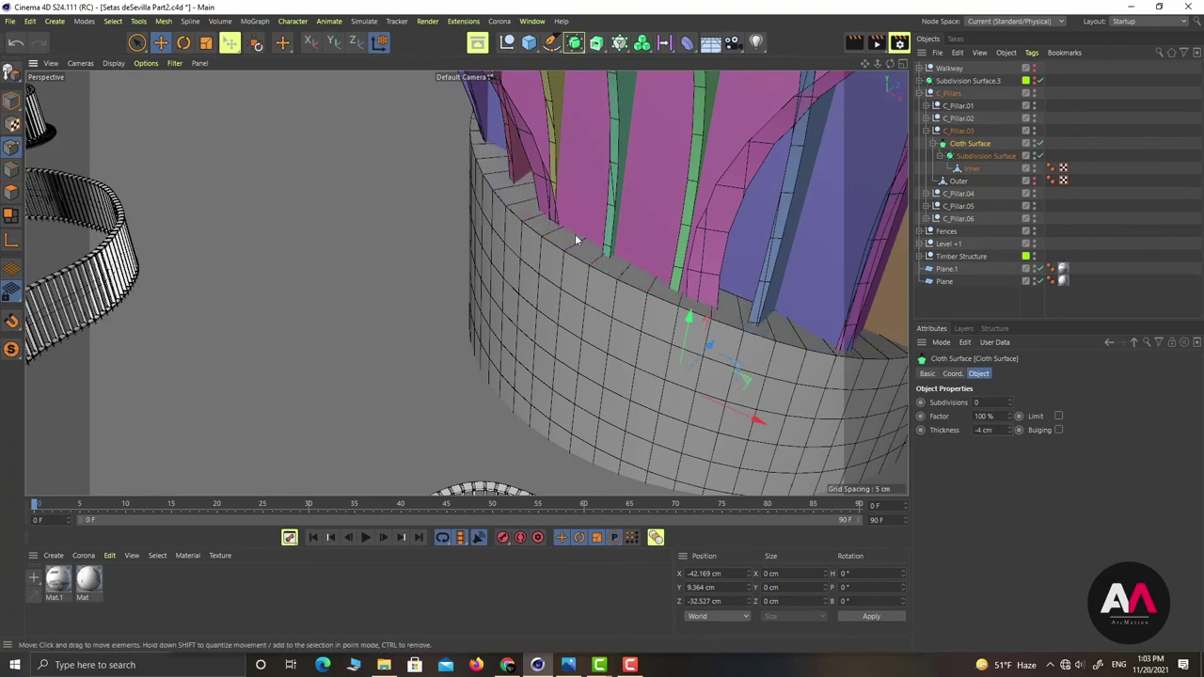
scroll(577, 239, down, 5)
alt+drag(688, 246, 773, 168)
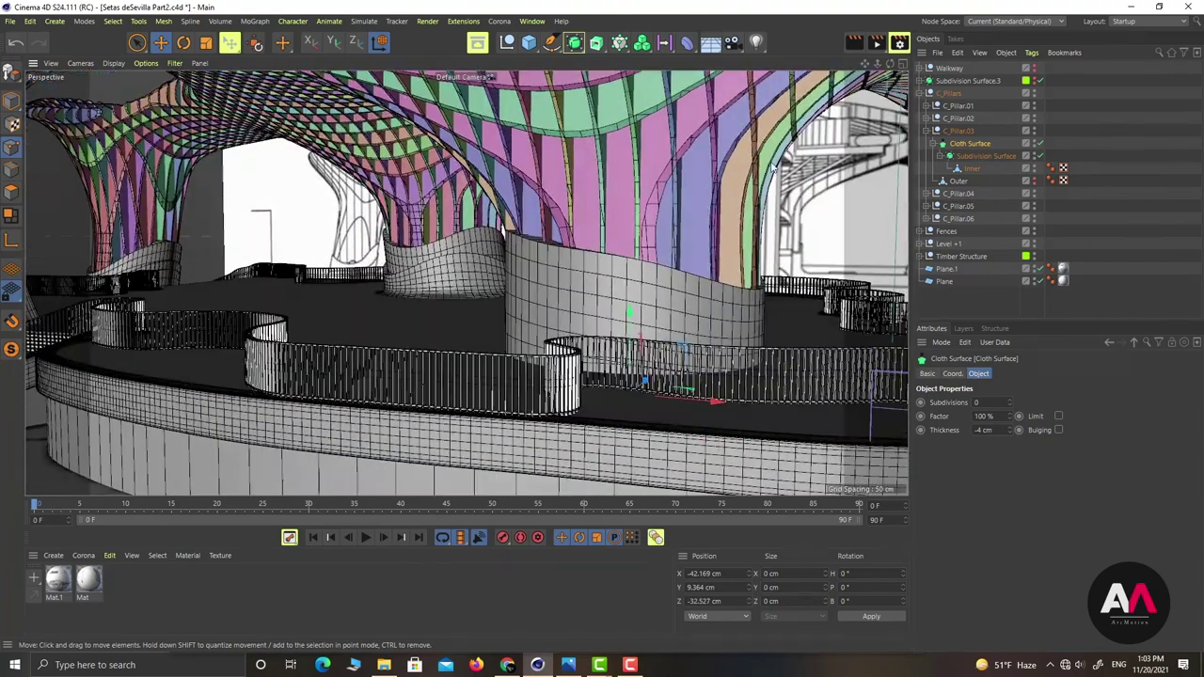
Collapse the Cloth Surface hierarchy and make the Outer shell visible again for editing
click(972, 170)
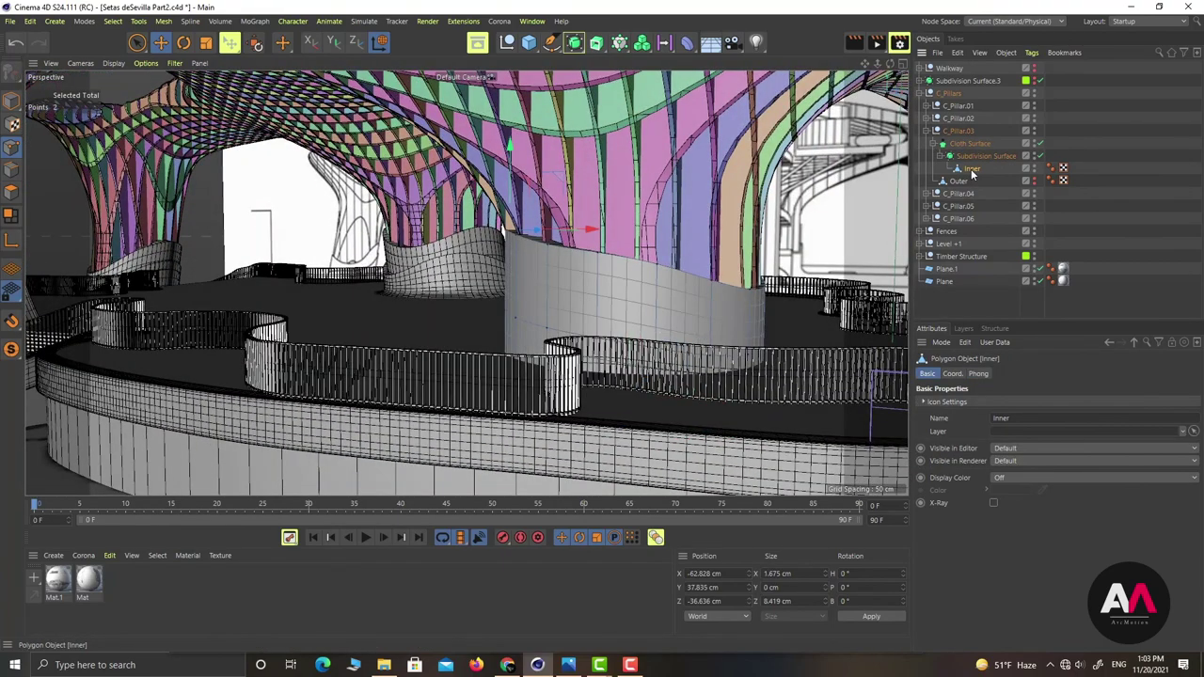
click(959, 182)
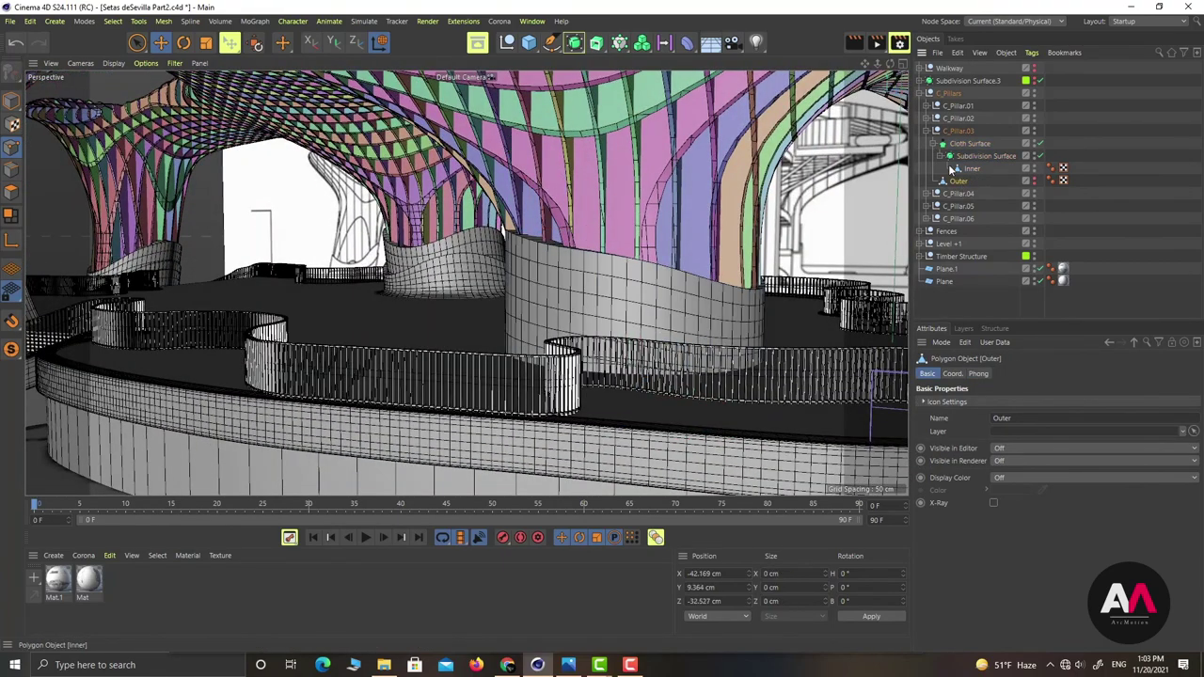
click(933, 144)
click(1018, 158)
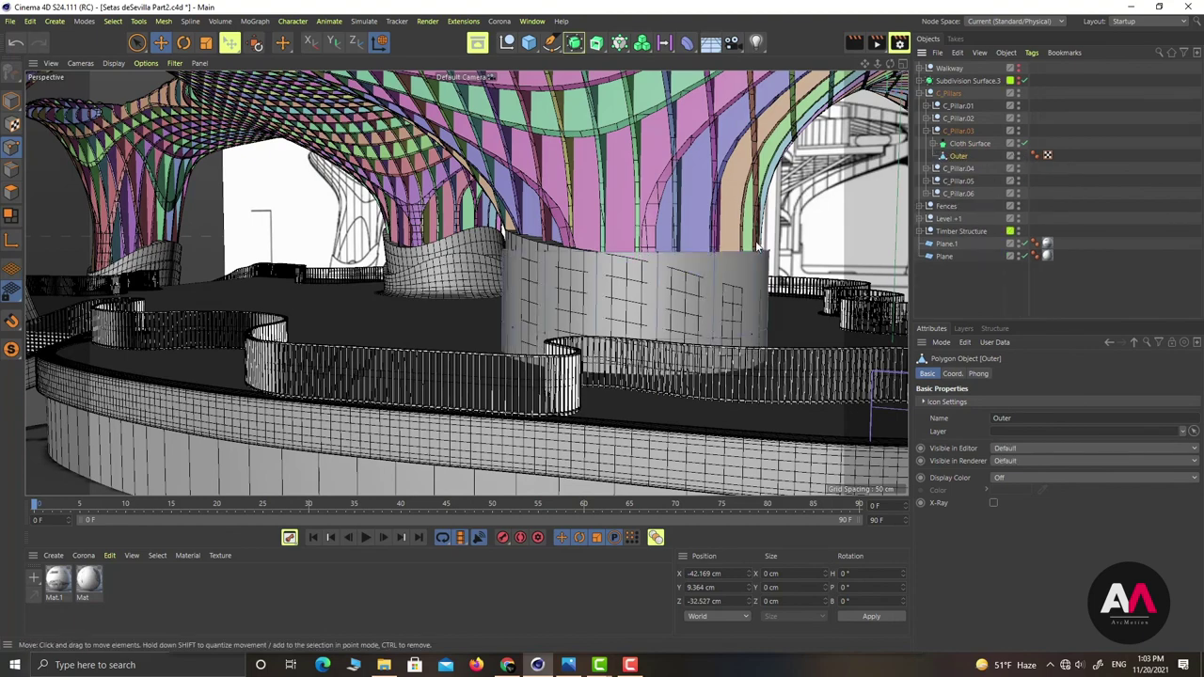
alt+drag(555, 278, 546, 330)
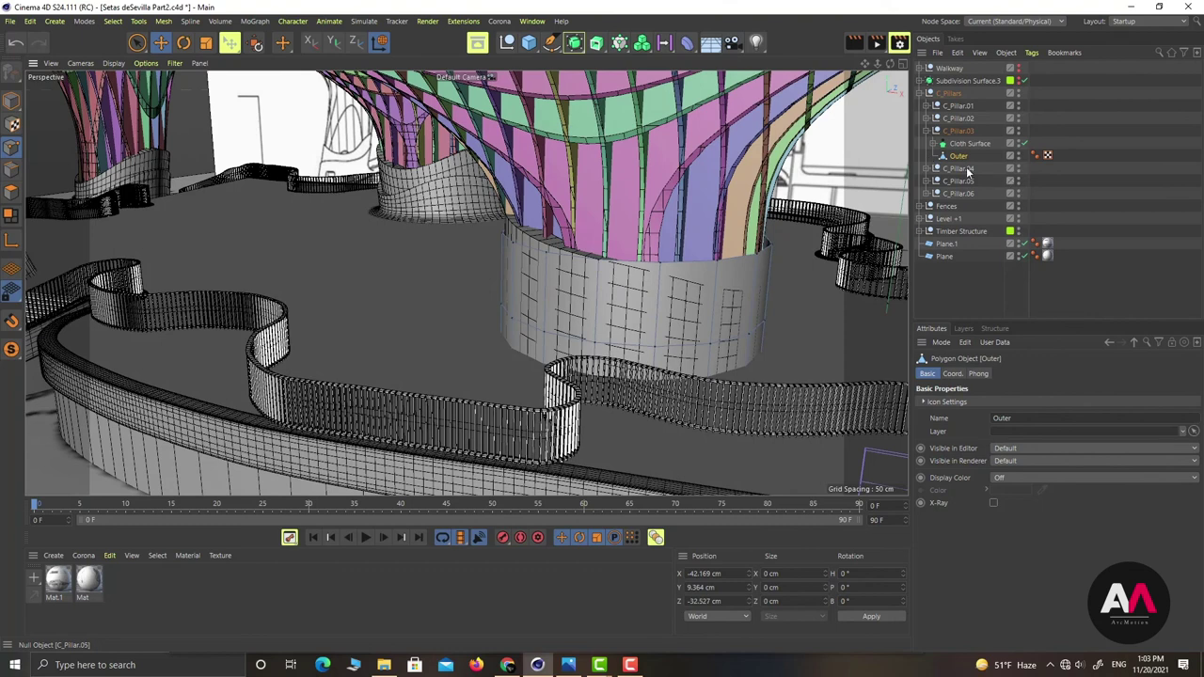
Scale the whole Outer shell to about 46.464 cm in X and Z and lower it to about Y 1.967 cm
key(t)
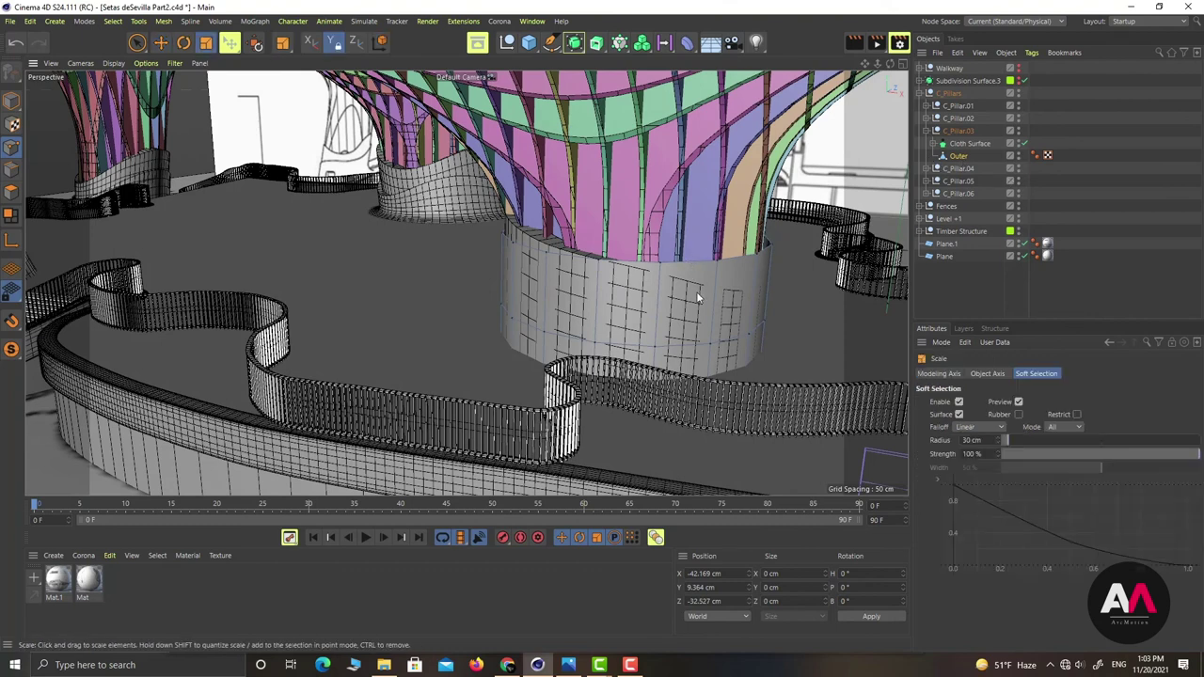
click(540, 229)
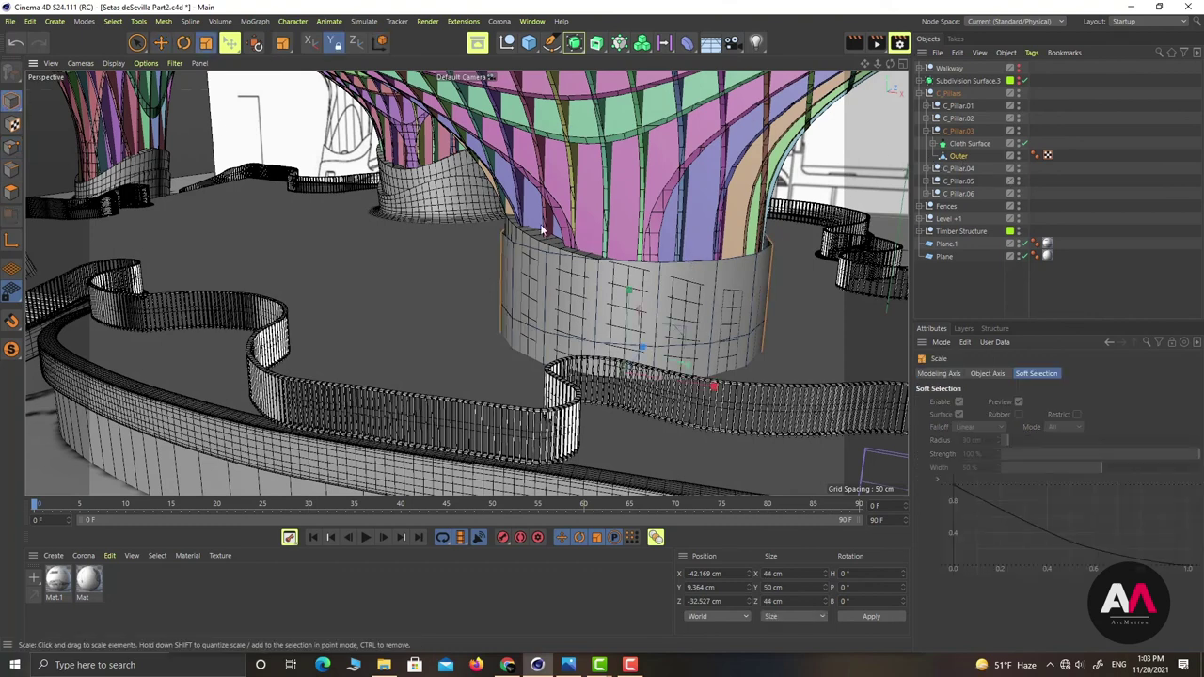
drag(685, 369, 720, 367)
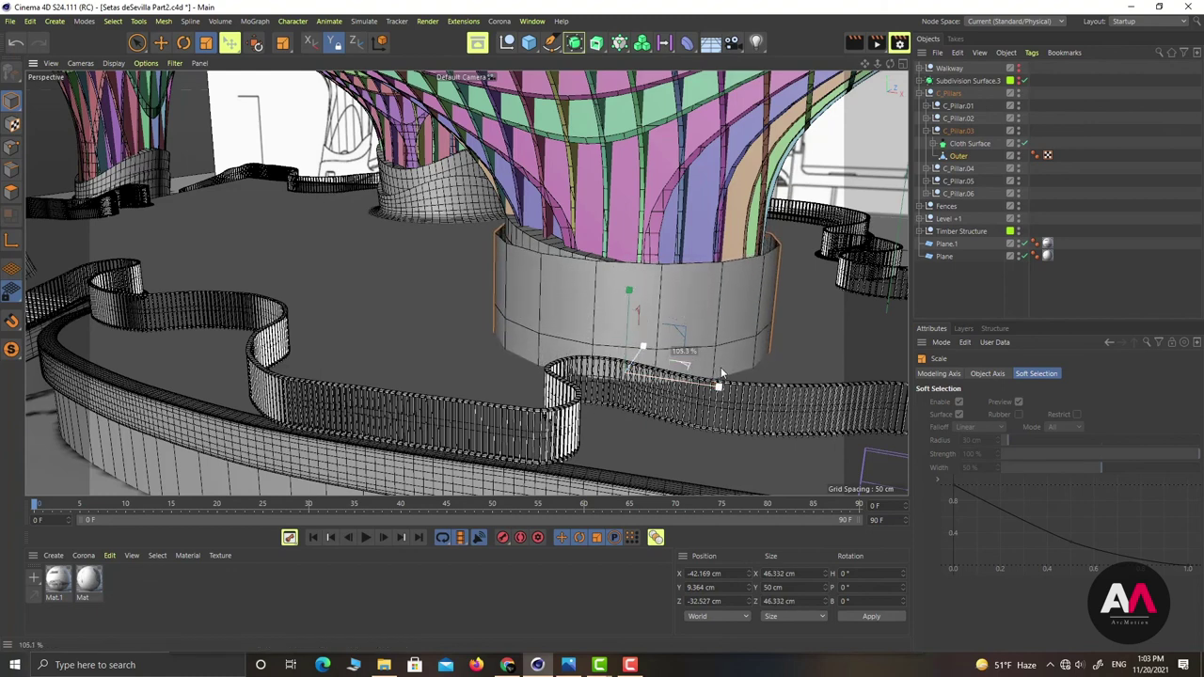
key(e)
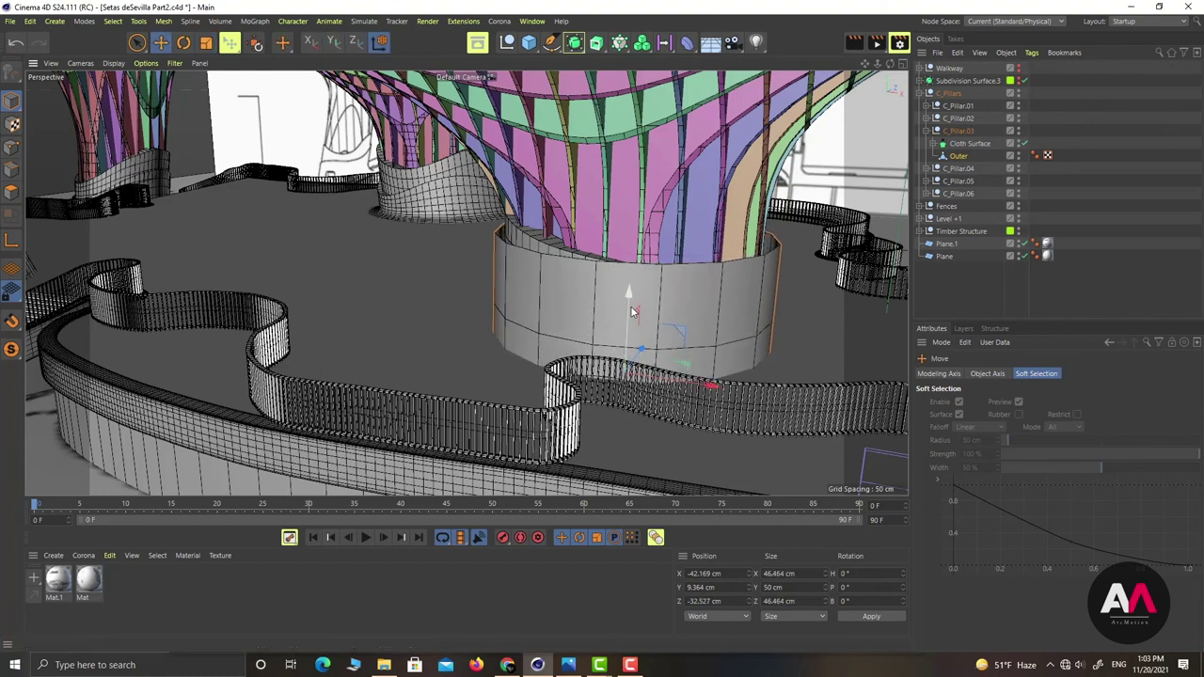
drag(629, 310, 634, 344)
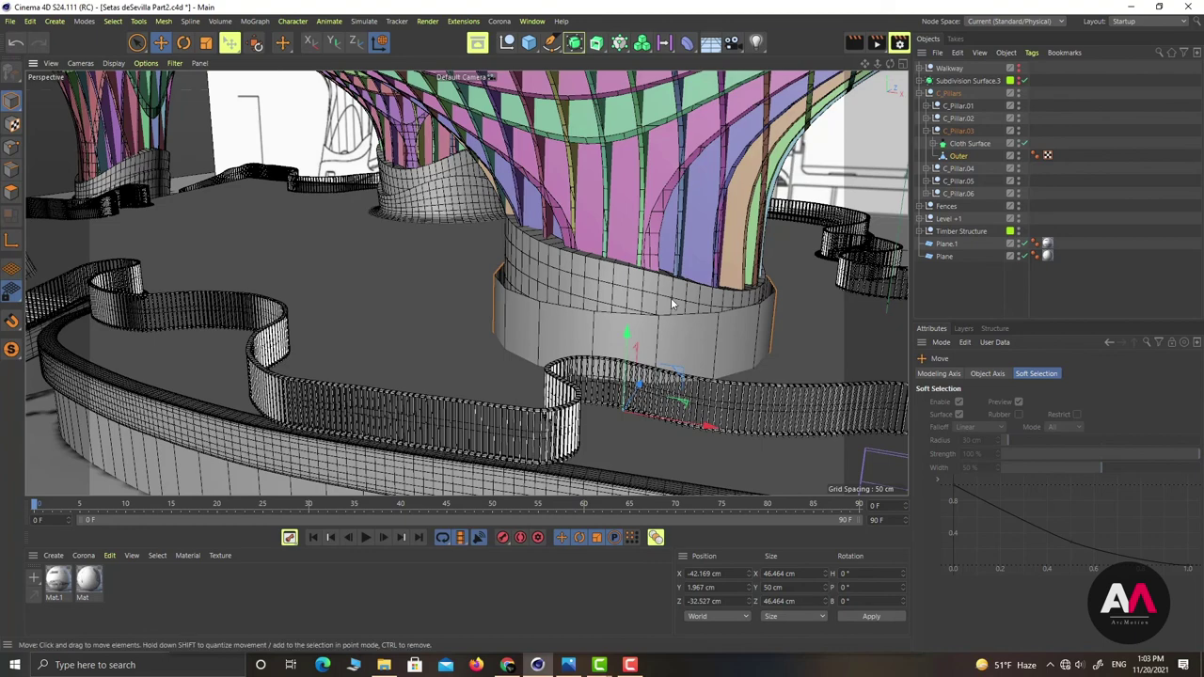
Raise two opposite points on the Outer shell's upper rim slightly using soft selection
alt+right_drag(671, 298, 782, 299)
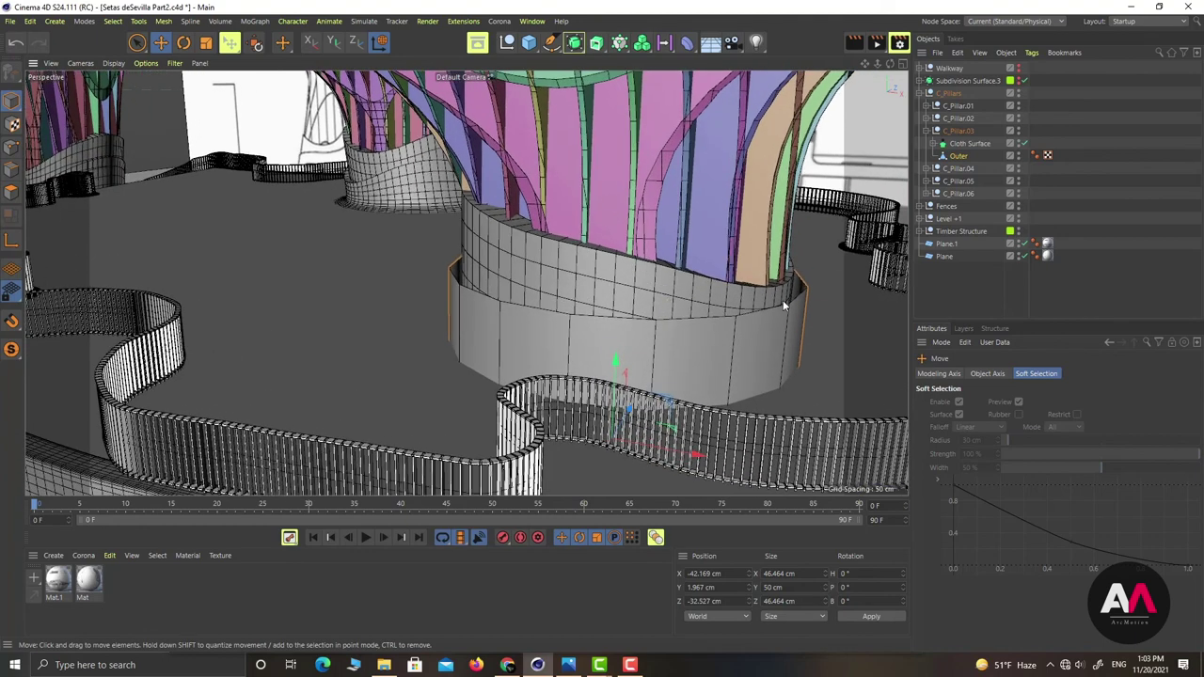
click(11, 147)
key(ctrl+a)
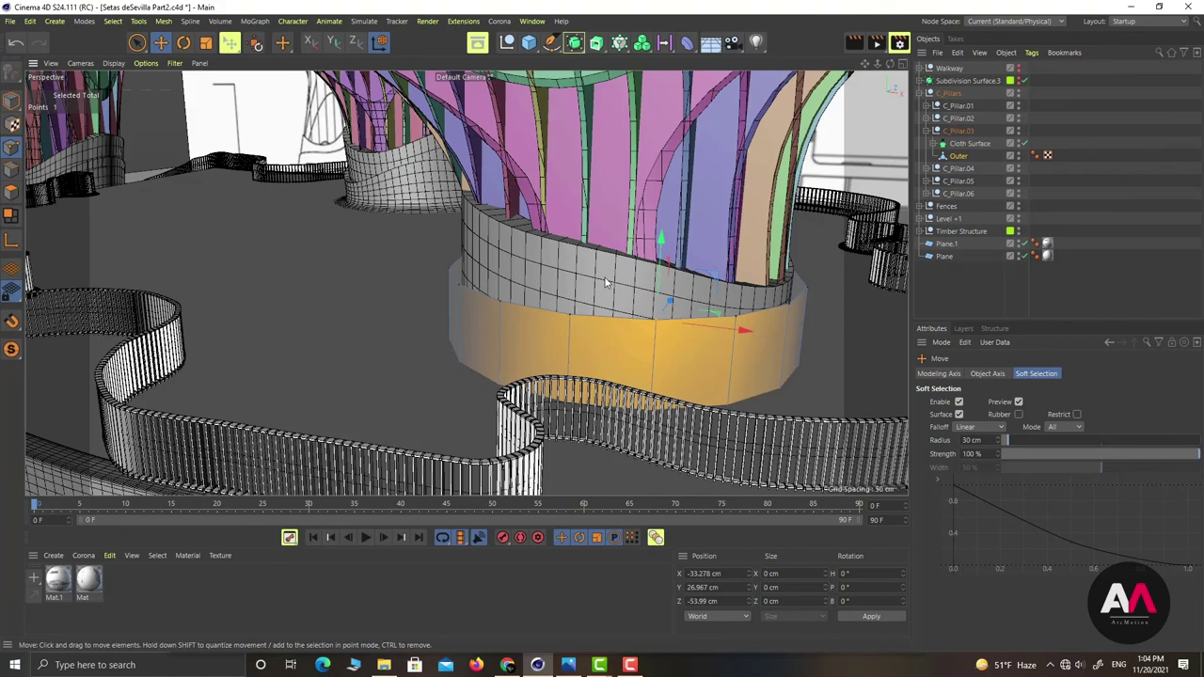
alt+drag(606, 282, 561, 325)
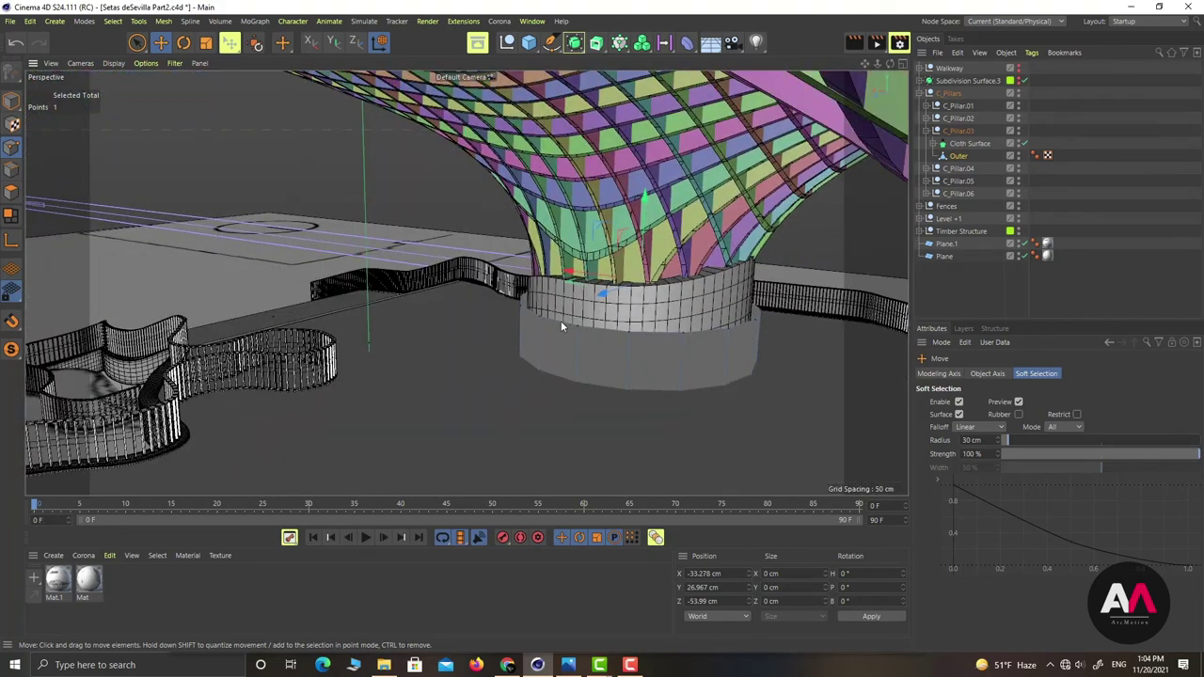
shift+click(578, 326)
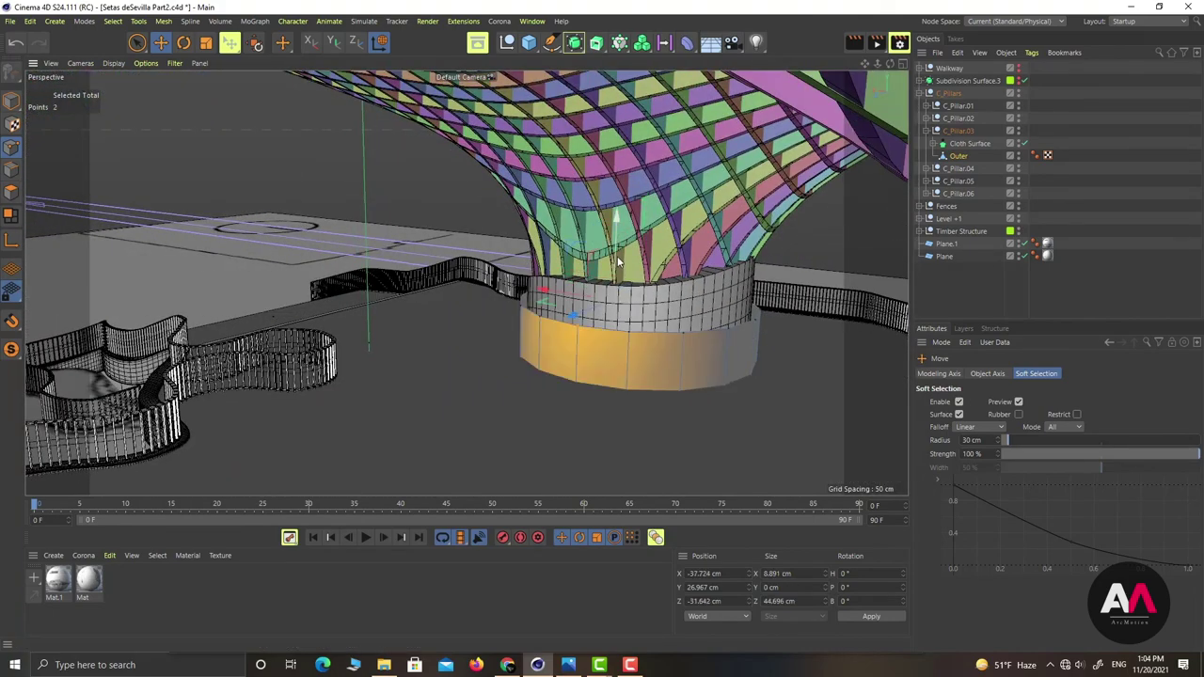
drag(616, 256, 618, 239)
Lower the side point of the Outer shell's upper rim to about Y 23.285 cm using soft selection
alt+drag(688, 310, 728, 353)
click(777, 354)
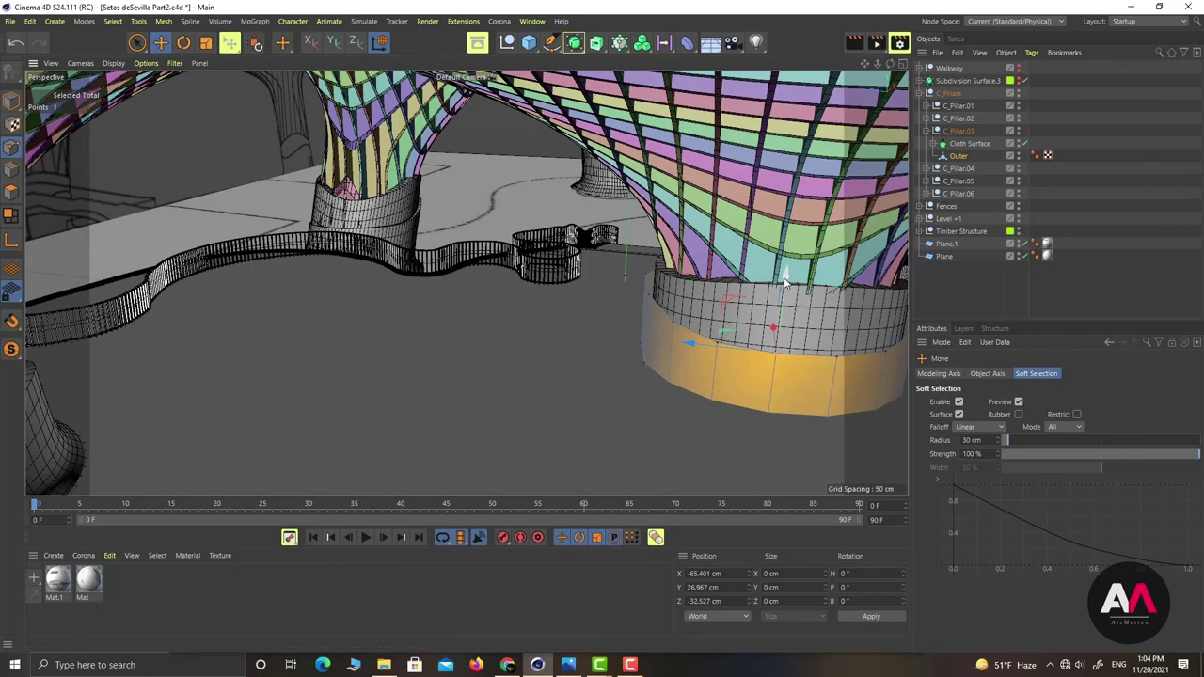
drag(784, 287, 785, 307)
Isolate the Outer shell and delete its two lowest polygon loops
alt+drag(668, 320, 541, 440)
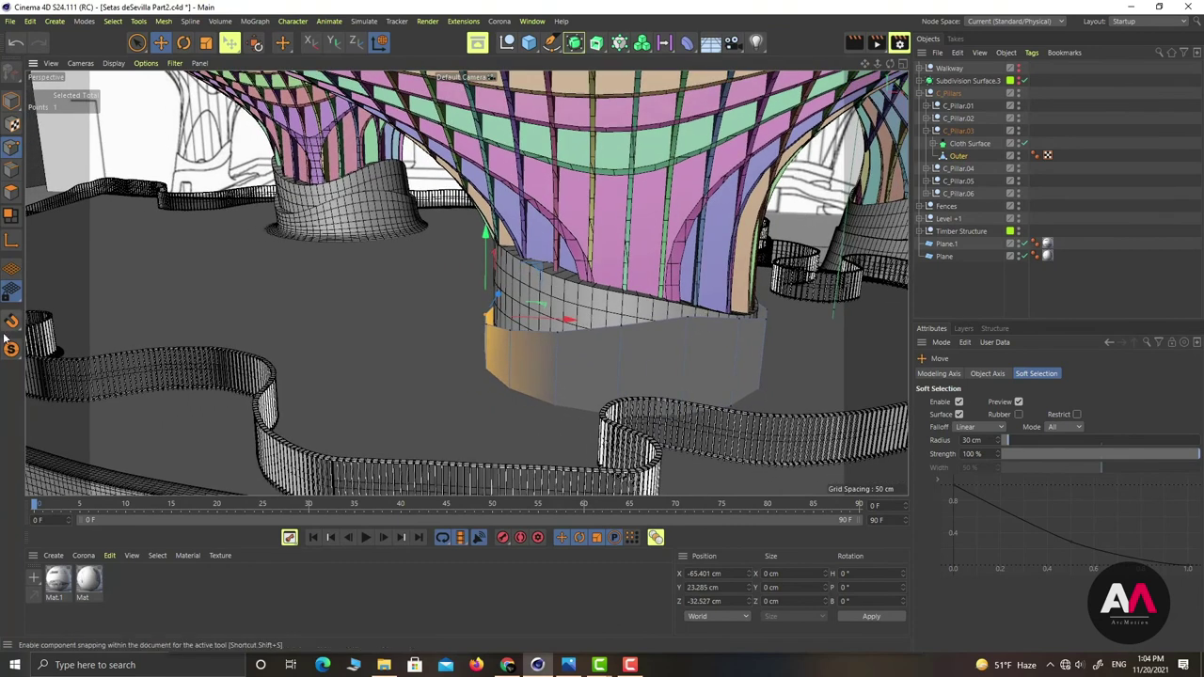
key(alt+s)
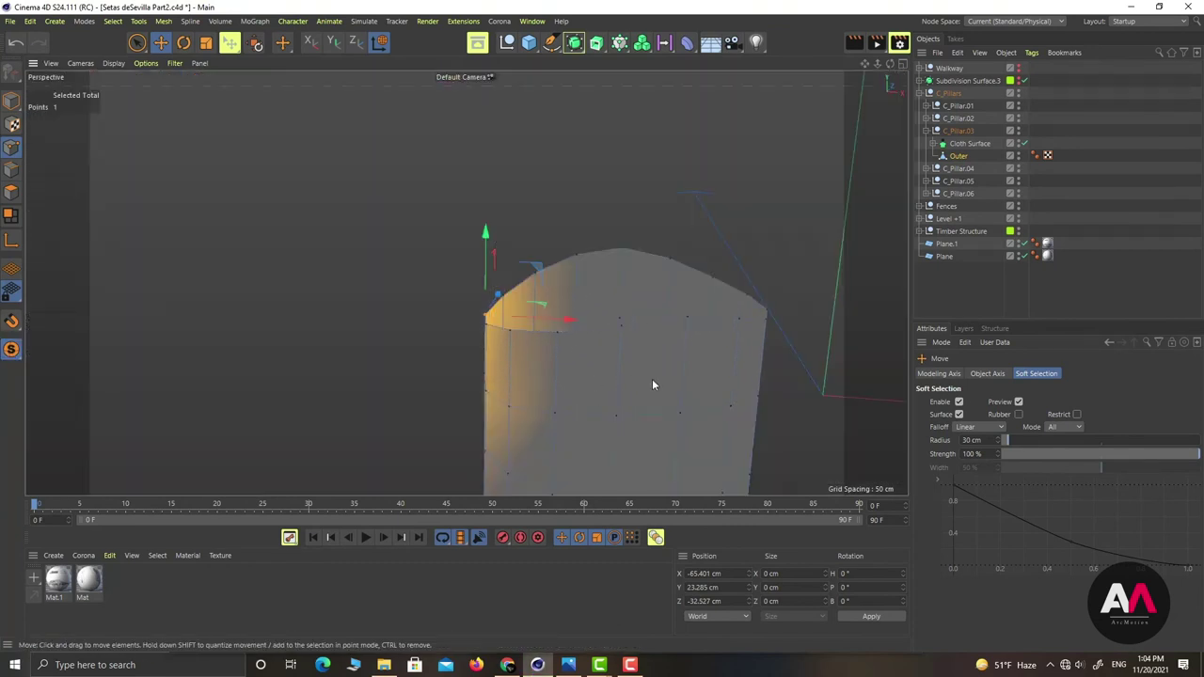
scroll(637, 244, down, 1)
alt+right_drag(636, 254, 614, 397)
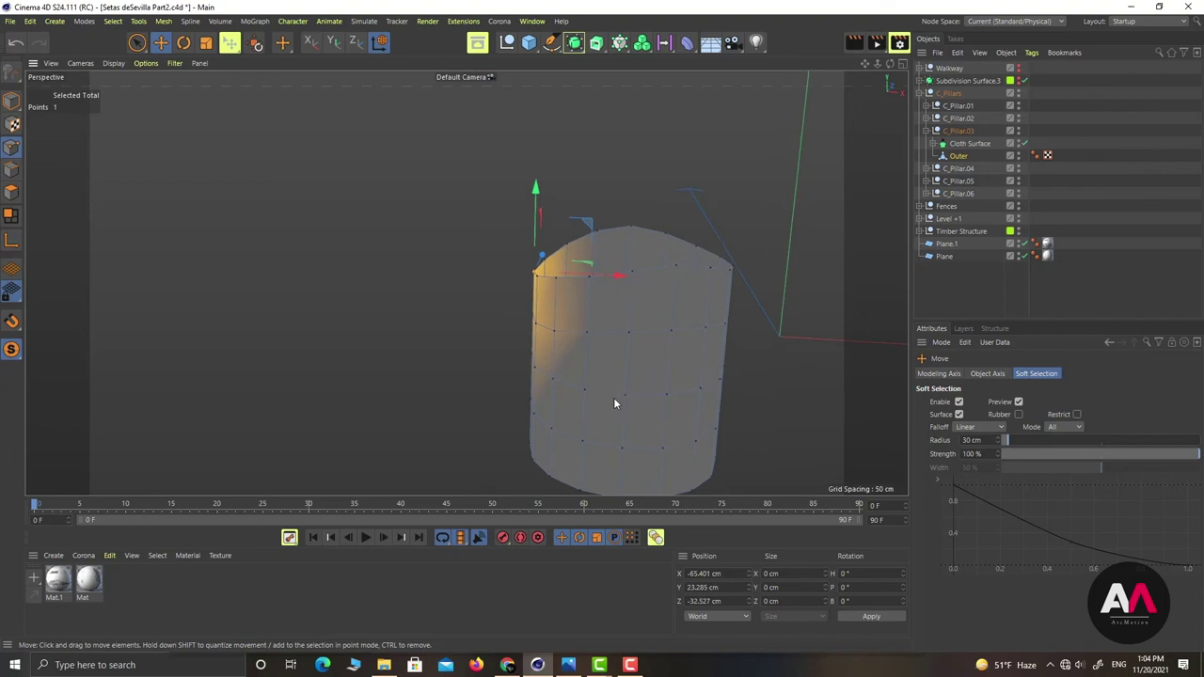
click(11, 191)
click(645, 361)
key(u)
key(l)
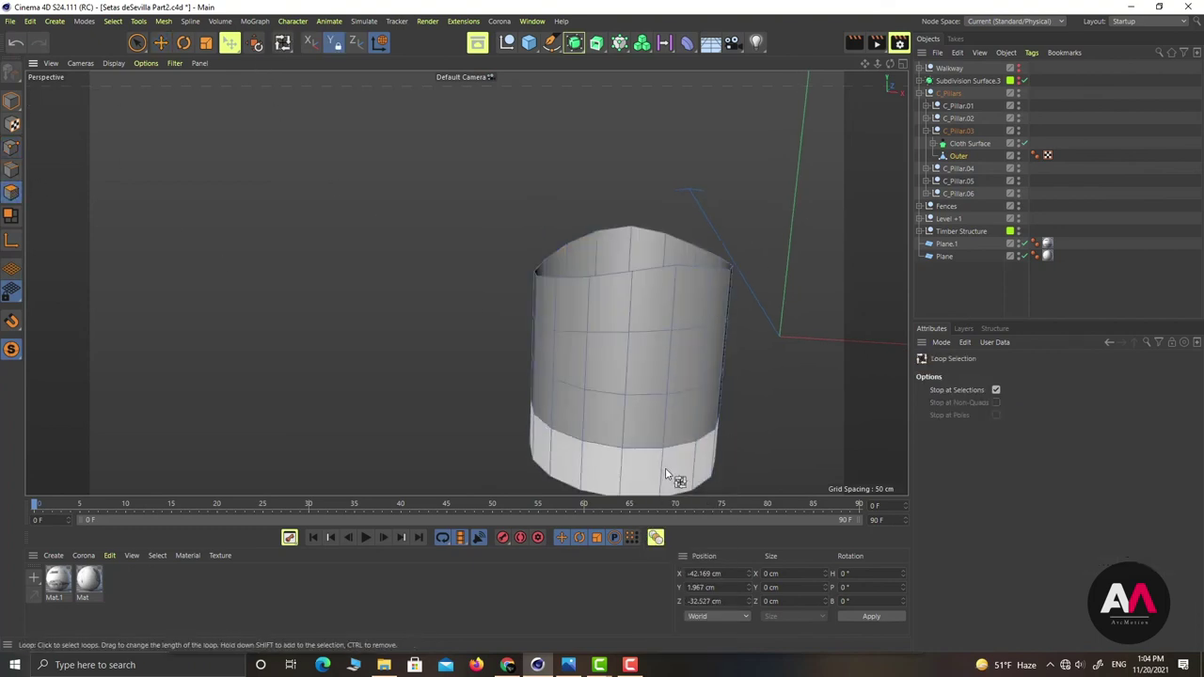
click(677, 475)
shift+click(671, 435)
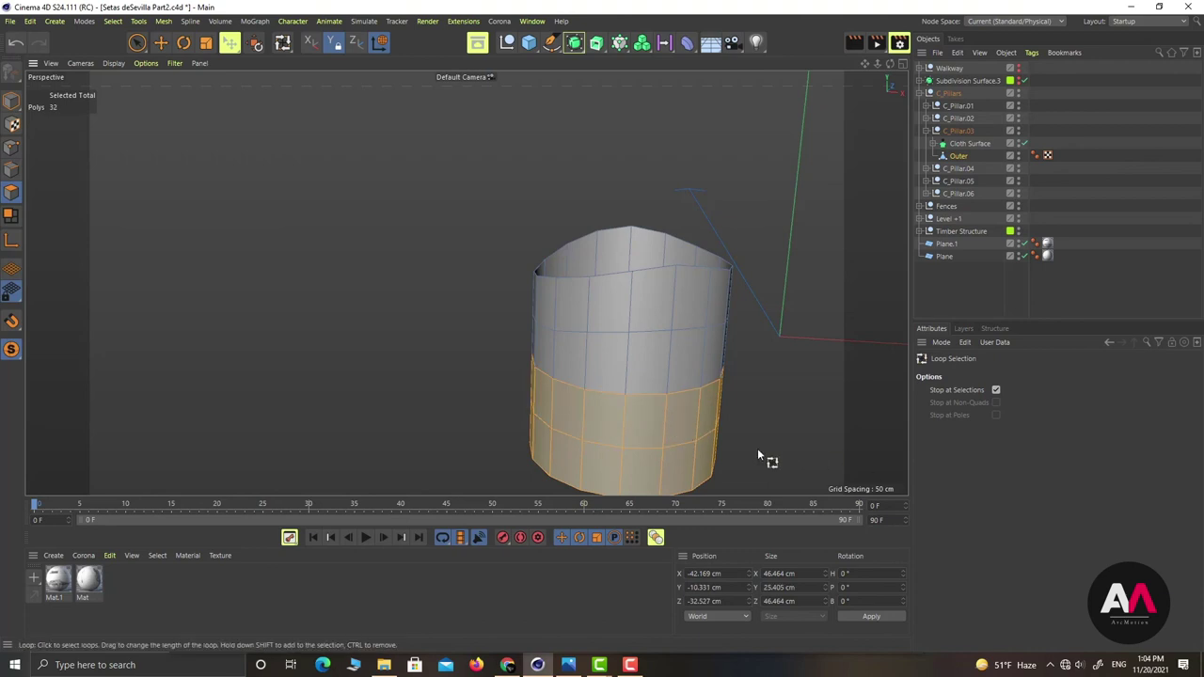
alt+drag(640, 389, 718, 378)
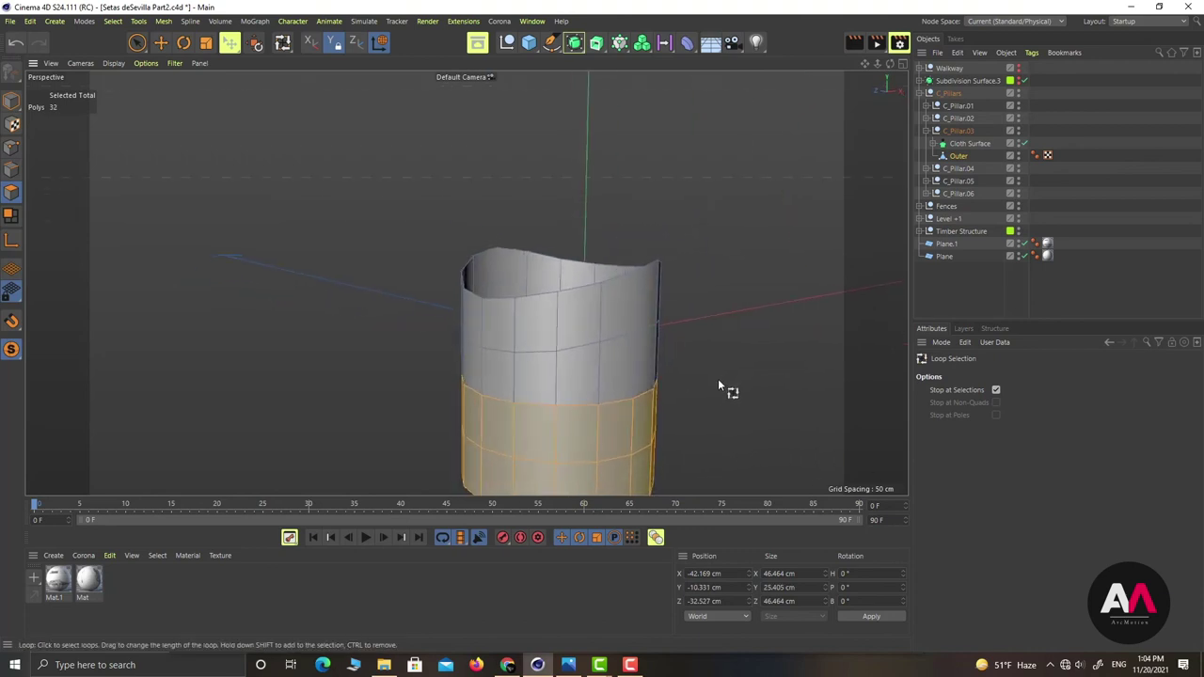
key(Delete)
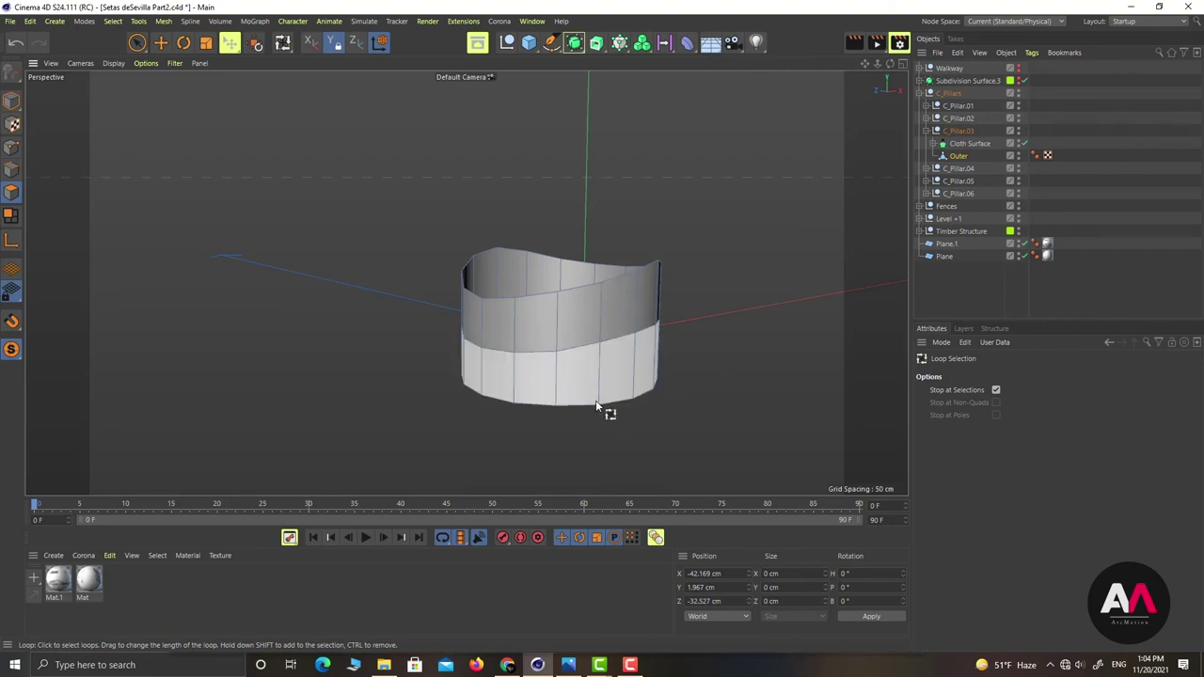
Try to add a horizontal loop cut near the Outer shell's lower edge
scroll(592, 391, up, 3)
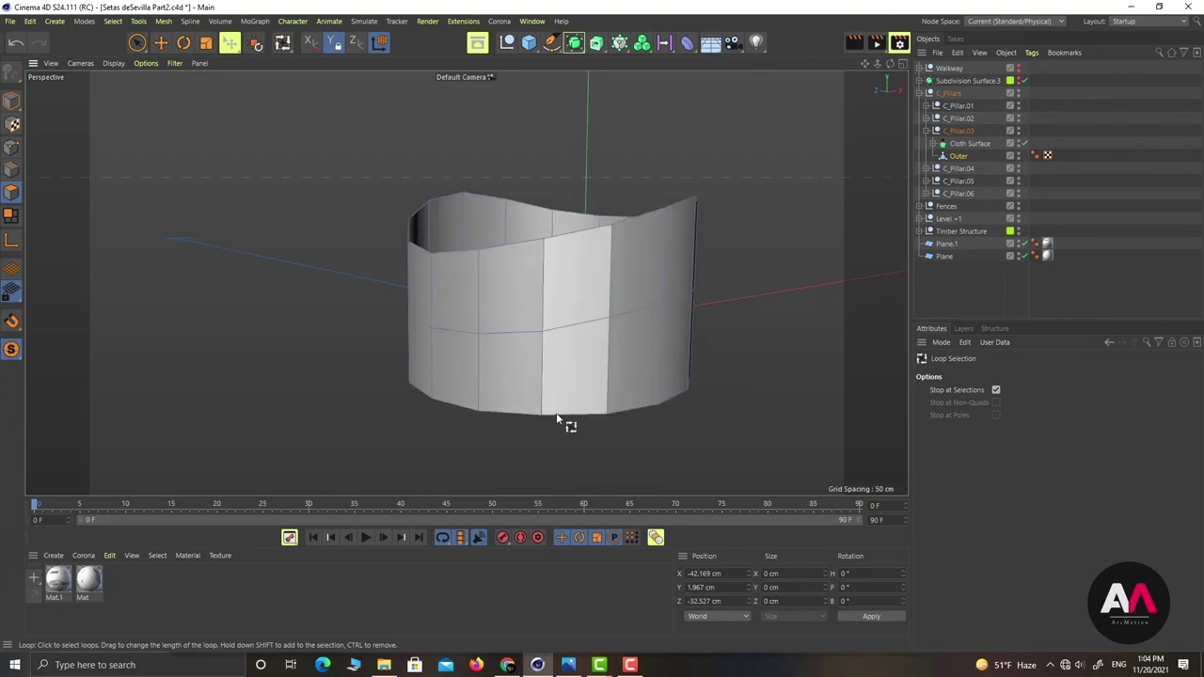
key(l)
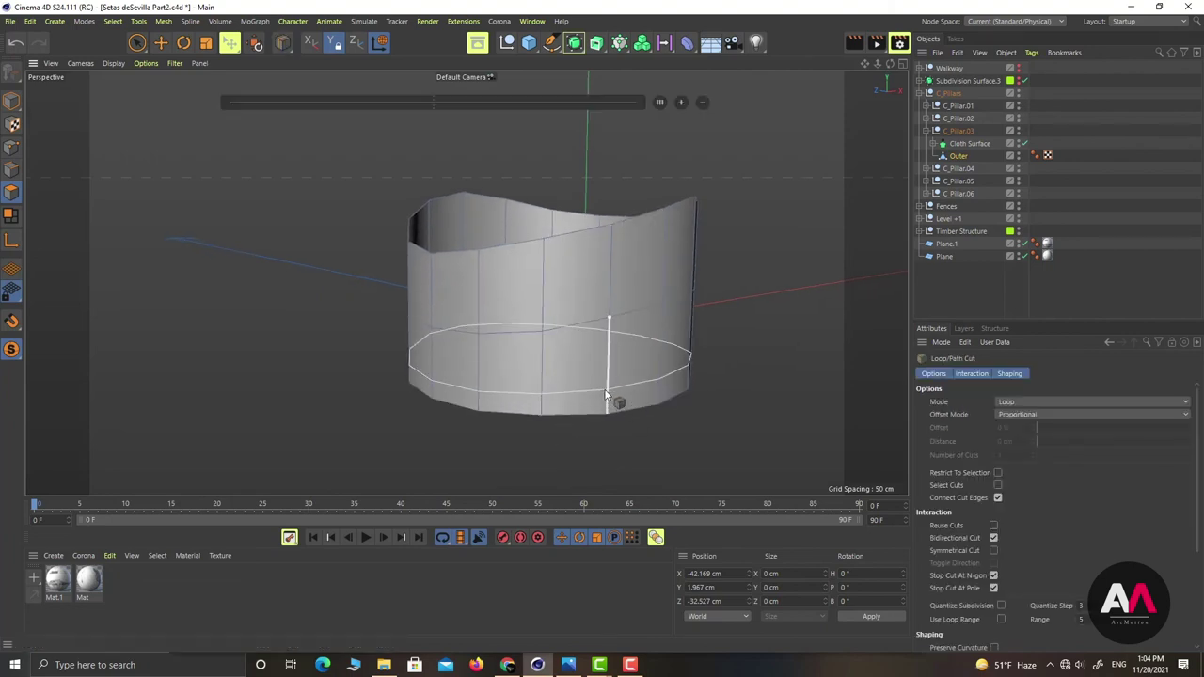
click(606, 395)
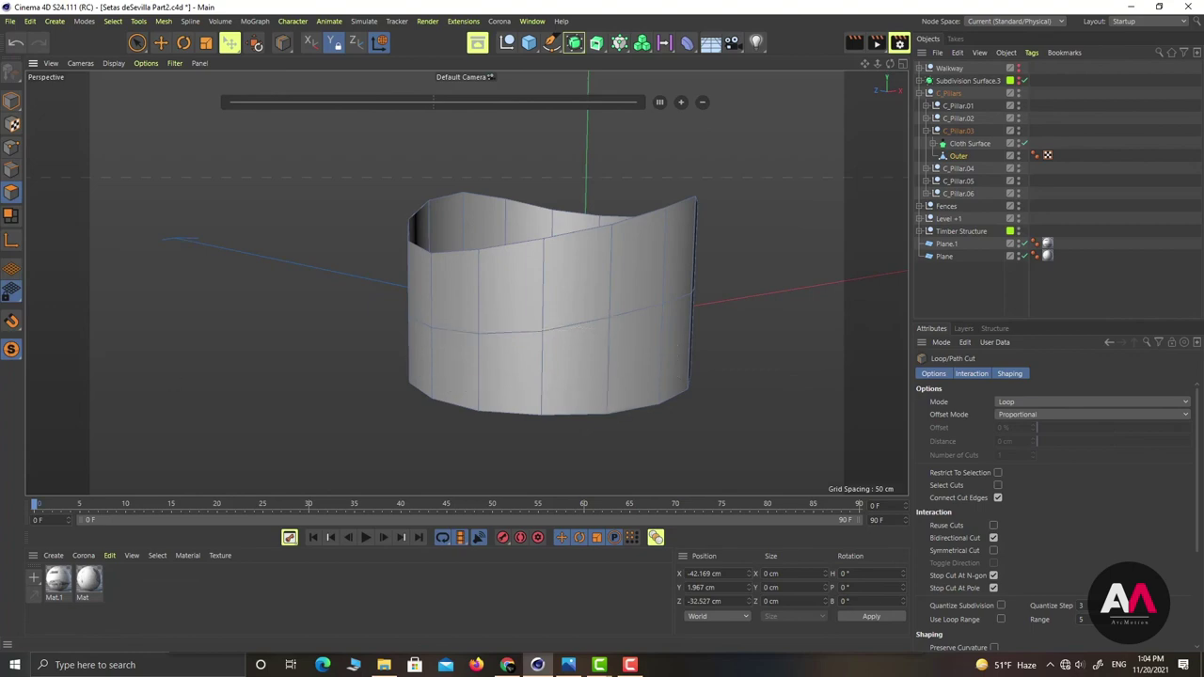
Show the rest of the scene again and frame the Outer shell where it meets the ground
click(12, 351)
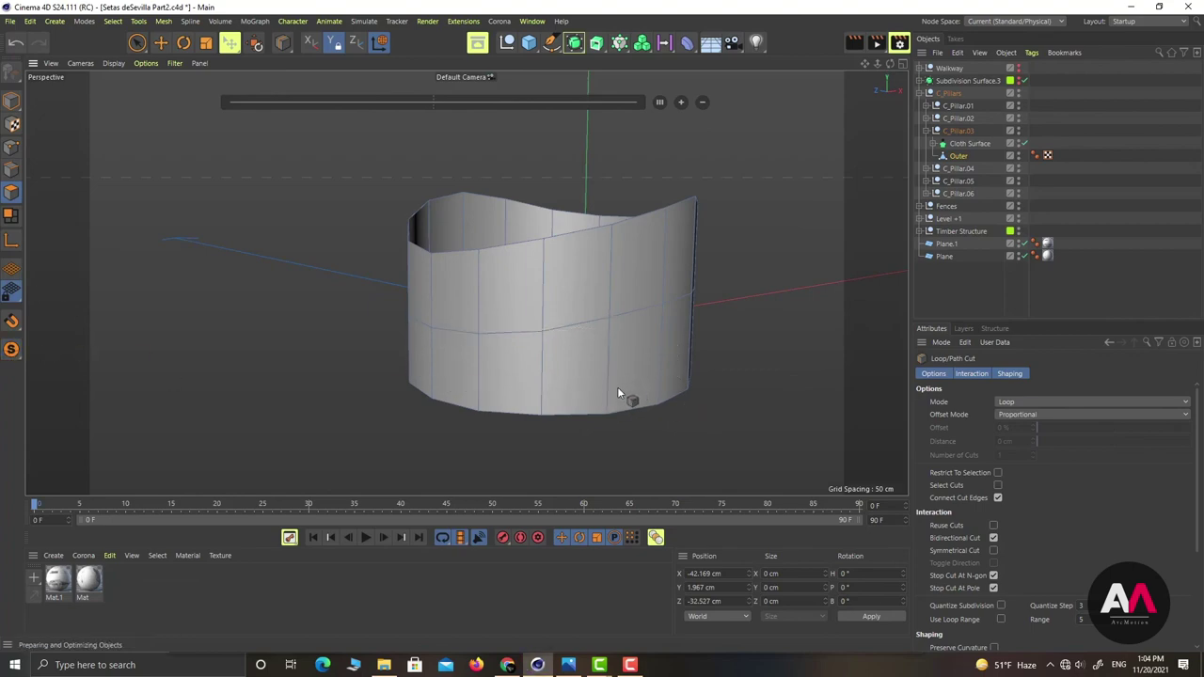
scroll(640, 355, up, 6)
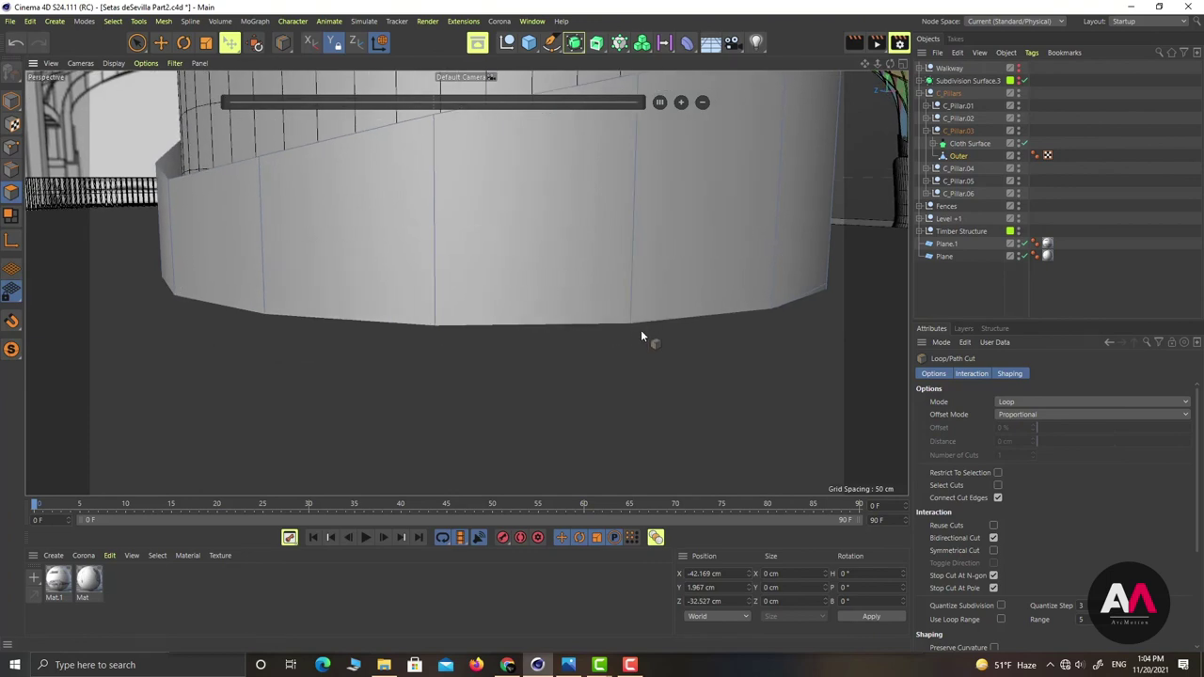
scroll(542, 326, down, 5)
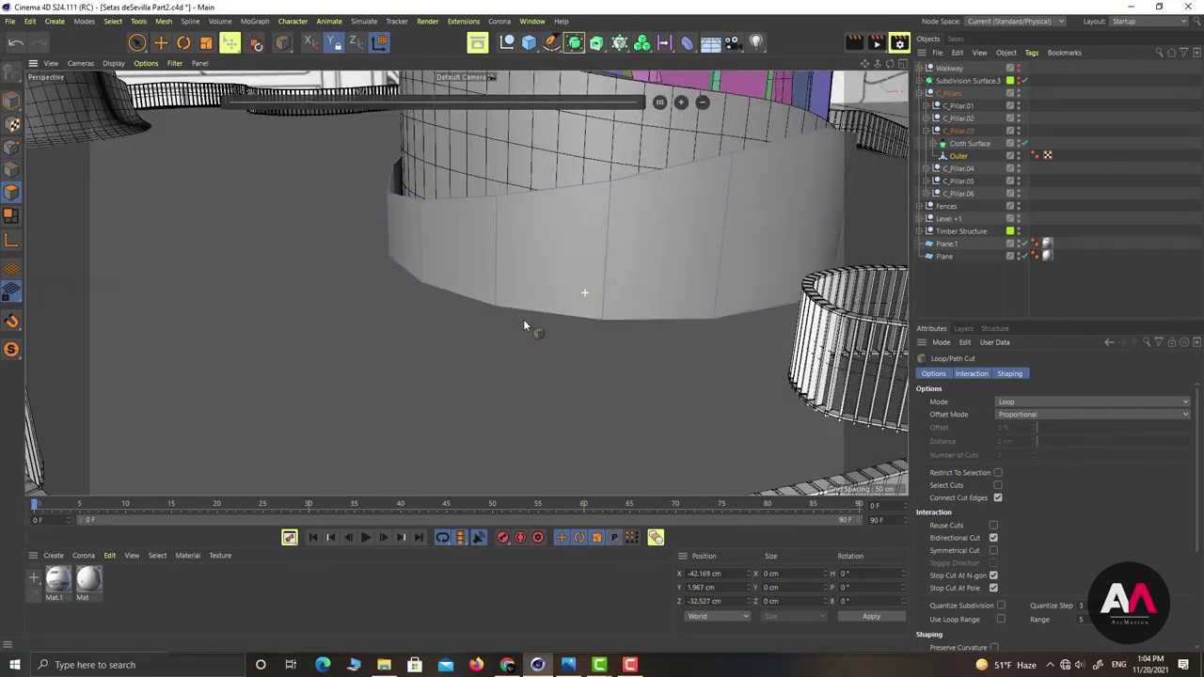
mouse_move(524, 320)
alt+mouse_down()
mouse_move(553, 317)
mouse_move(518, 314)
mouse_move(533, 314)
alt+mouse_up()
alt+right_drag(648, 293, 701, 293)
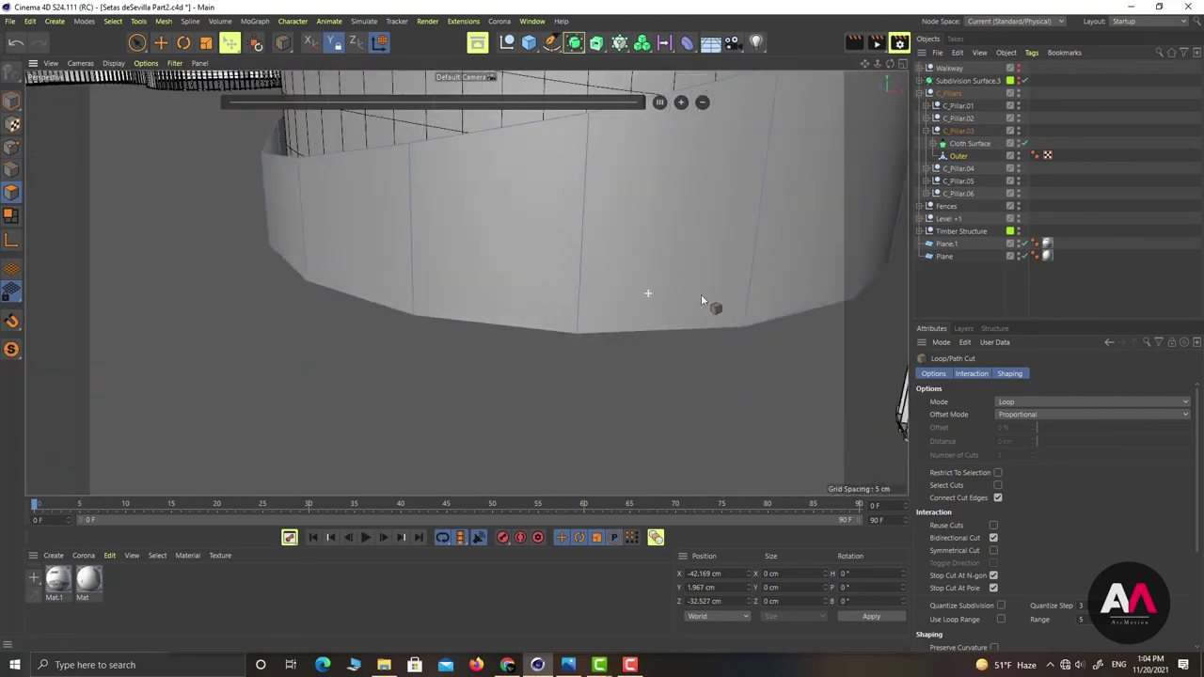
mouse_move(742, 334)
alt+mouse_down()
mouse_move(729, 267)
mouse_move(757, 299)
mouse_move(753, 327)
alt+mouse_up()
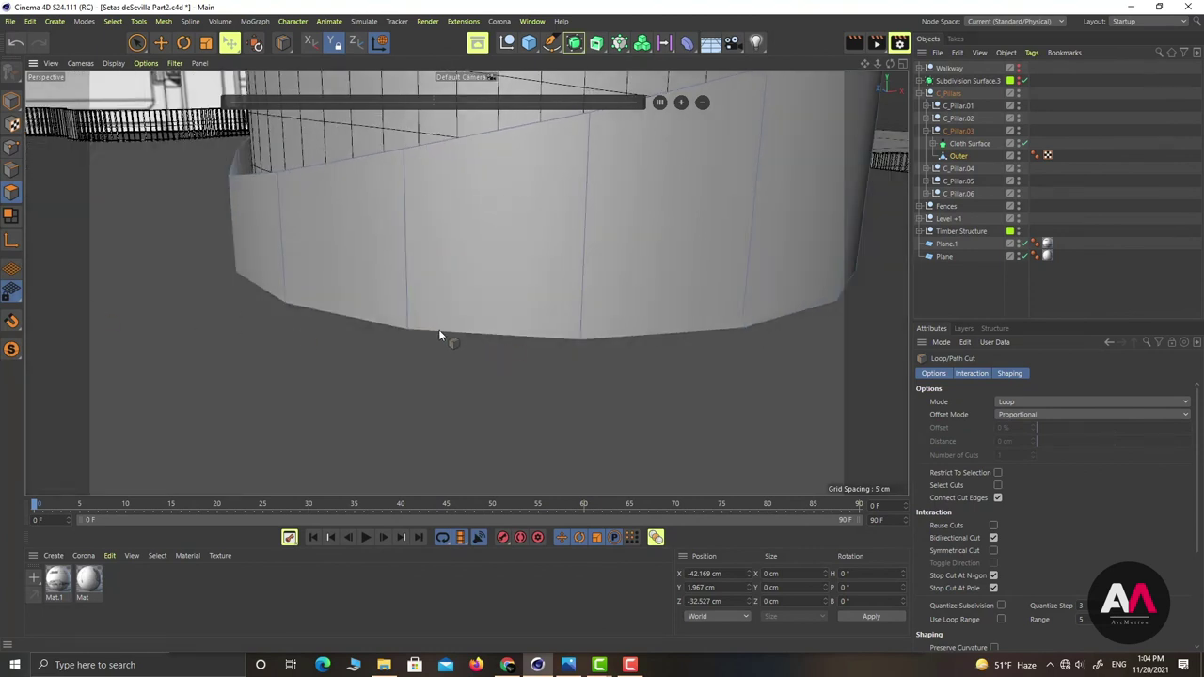
Select the Outer shell's middle horizontal edge loop and slide it up to about Y 19.83 cm with Edge Slide
key(u)
key(l)
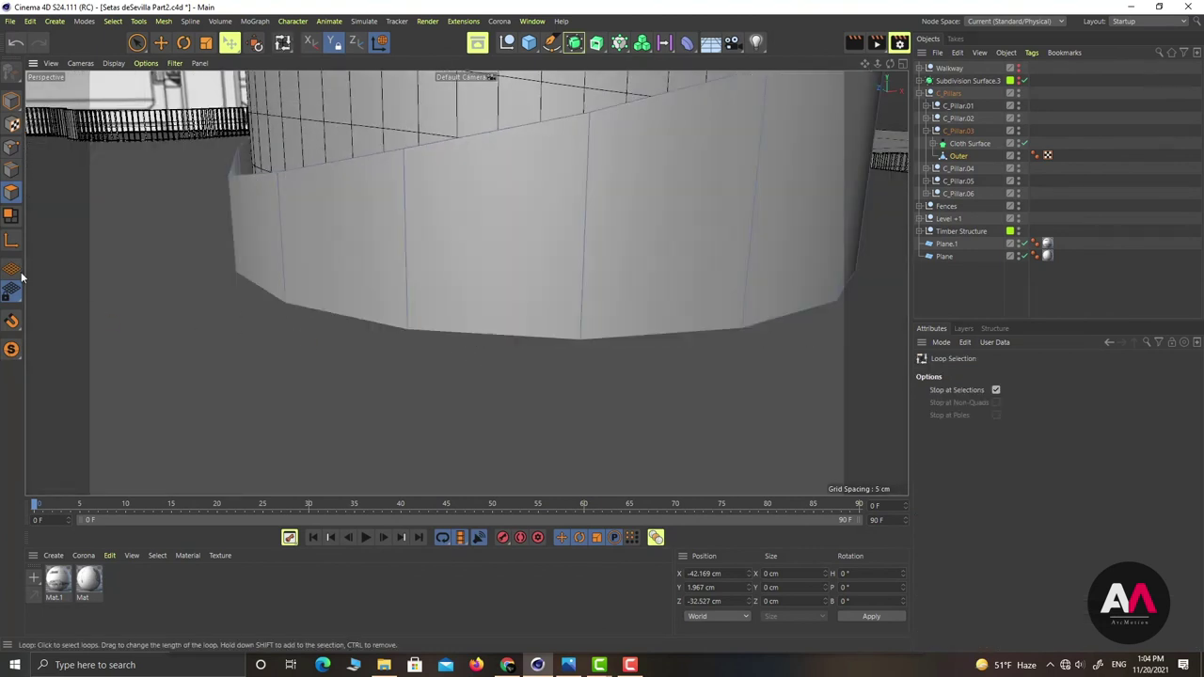
click(11, 170)
click(816, 307)
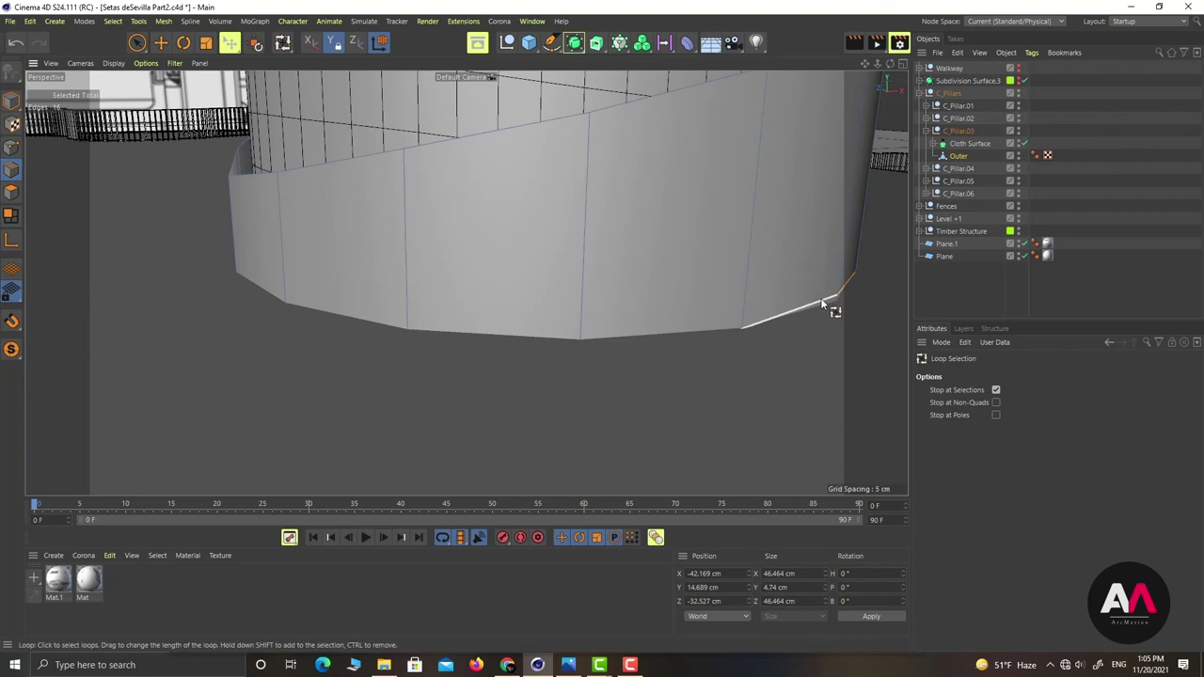
key(m)
key(o)
drag(827, 295, 831, 202)
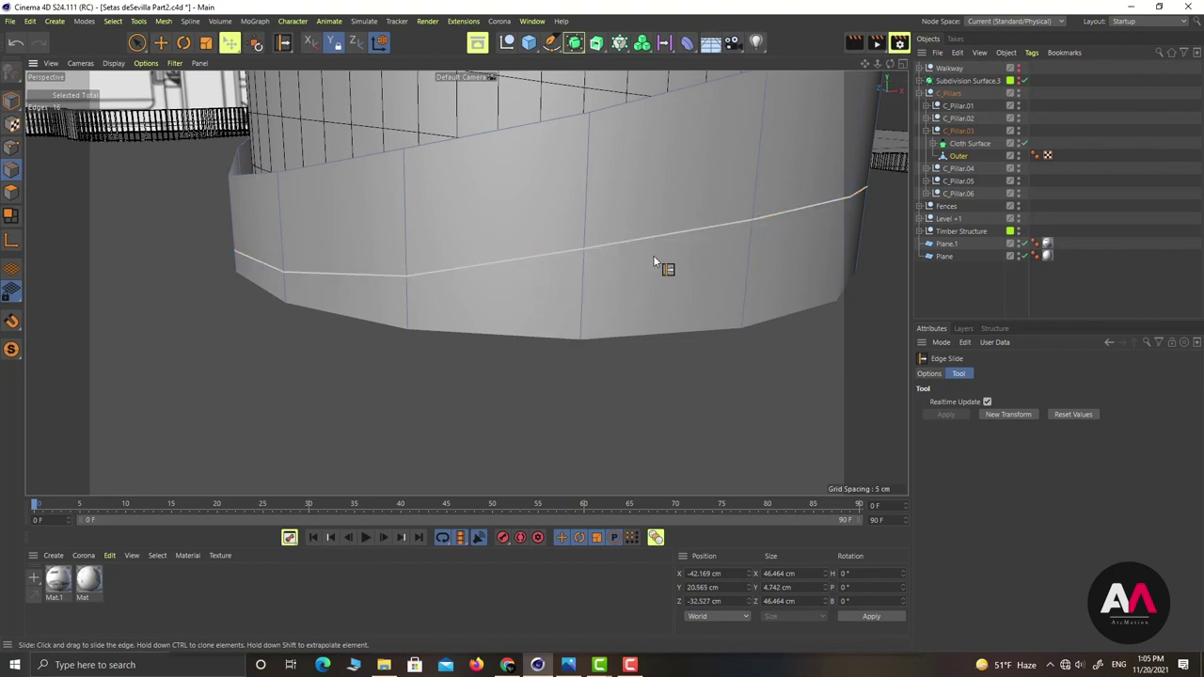
drag(701, 225, 690, 171)
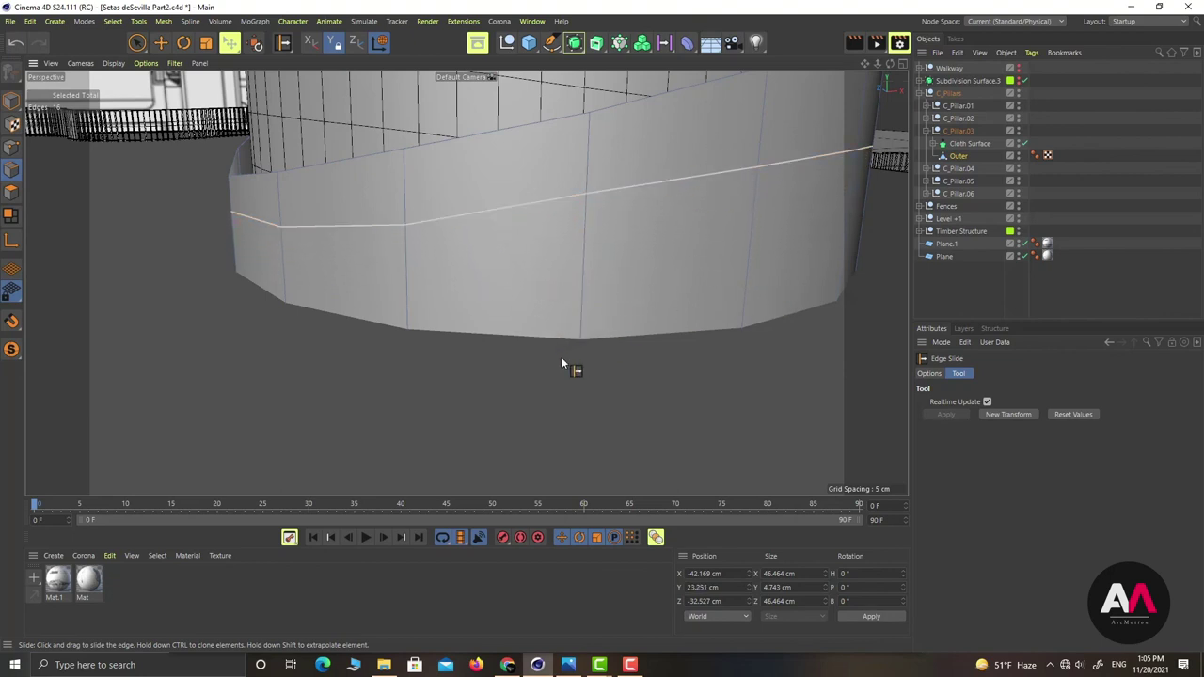
key(k)
key(l)
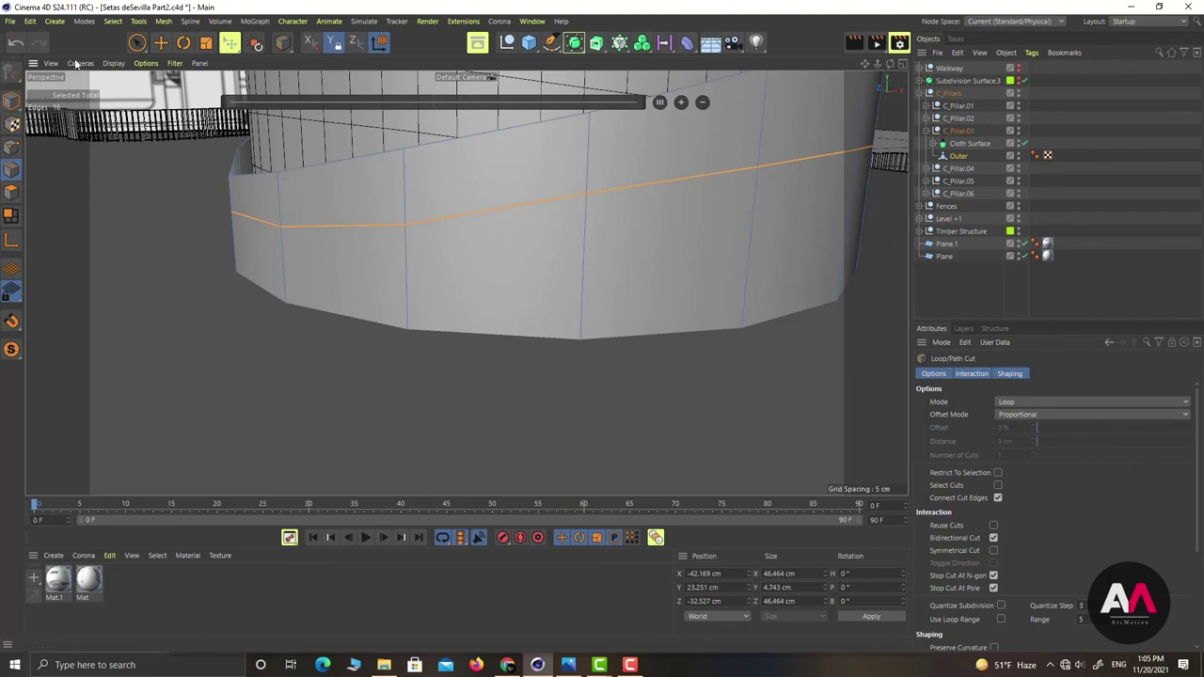
key(m)
key(o)
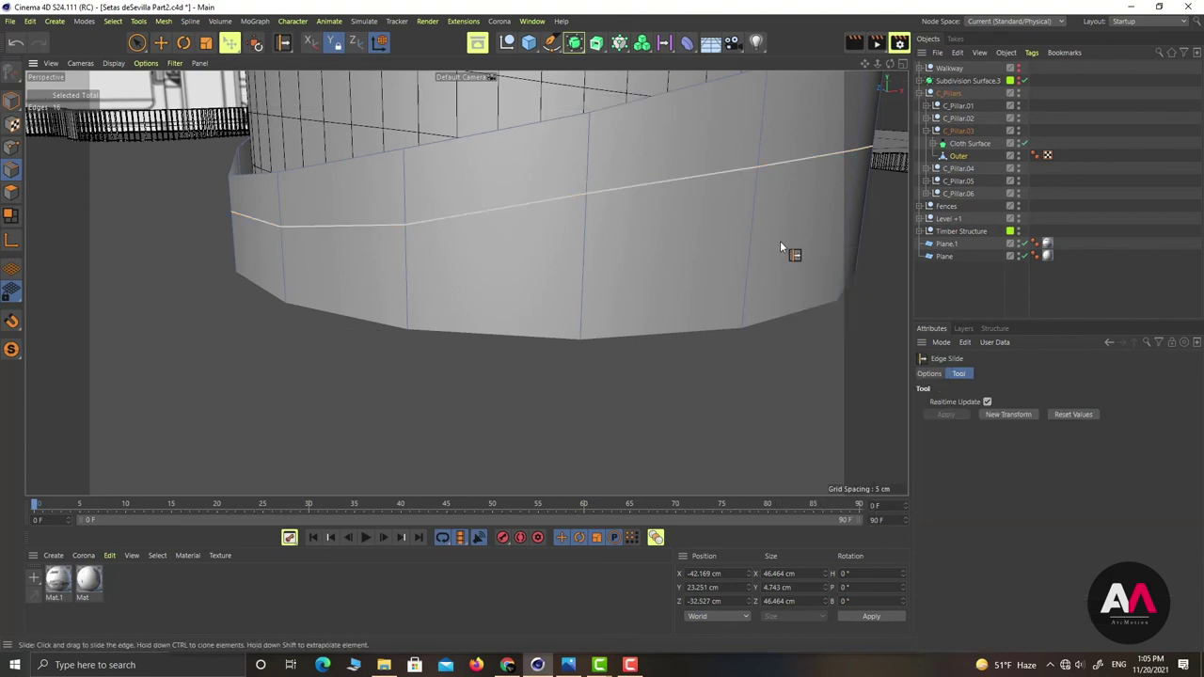
drag(671, 192, 671, 247)
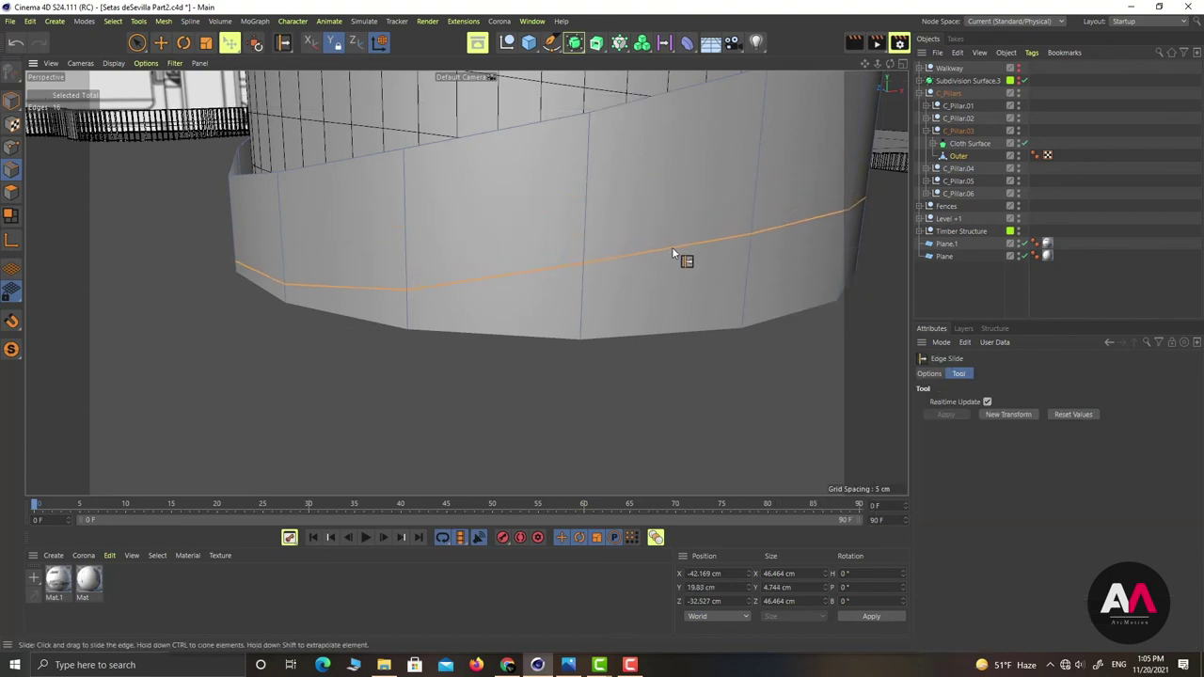
Slide the first five points of the Outer shell's edge loop down individually so they follow the ground line closely
click(12, 146)
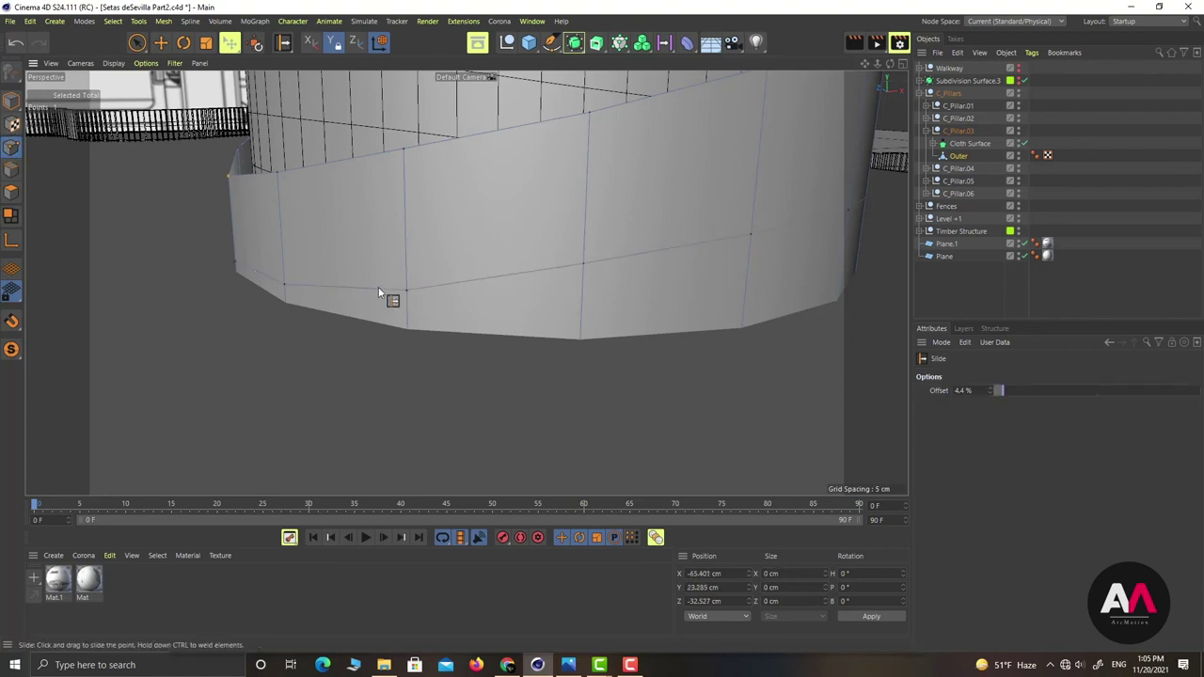
drag(407, 310, 494, 320)
drag(586, 292, 596, 328)
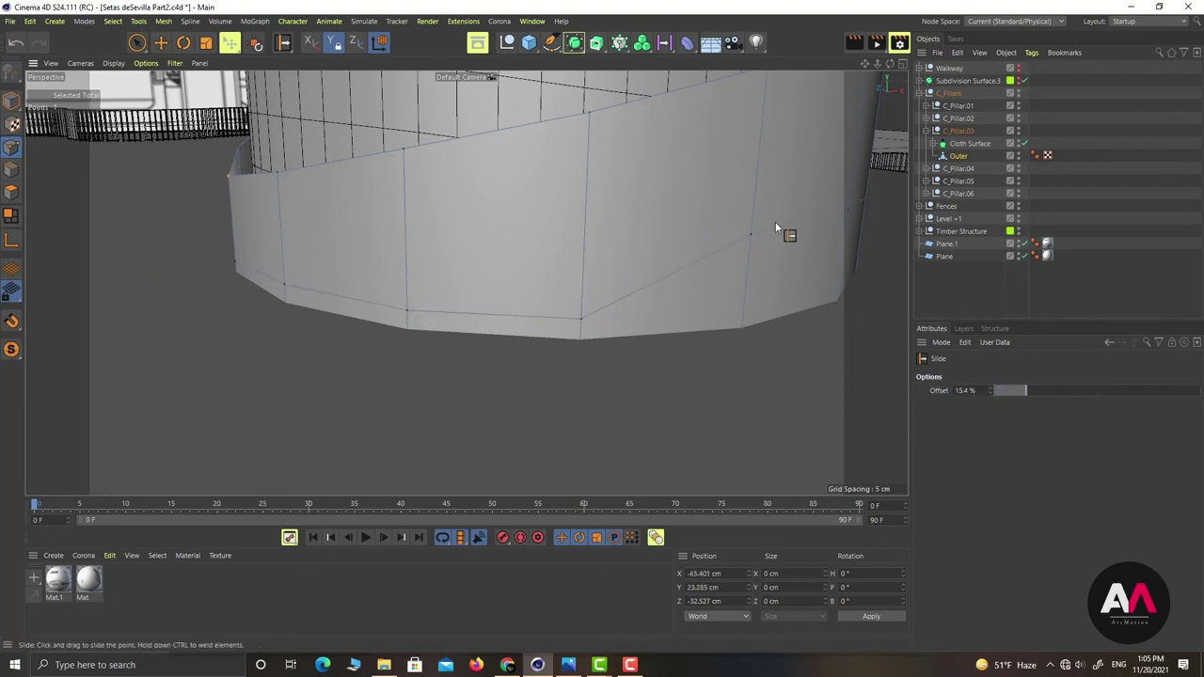
drag(749, 305, 749, 308)
alt+drag(625, 343, 484, 339)
alt+drag(555, 306, 498, 340)
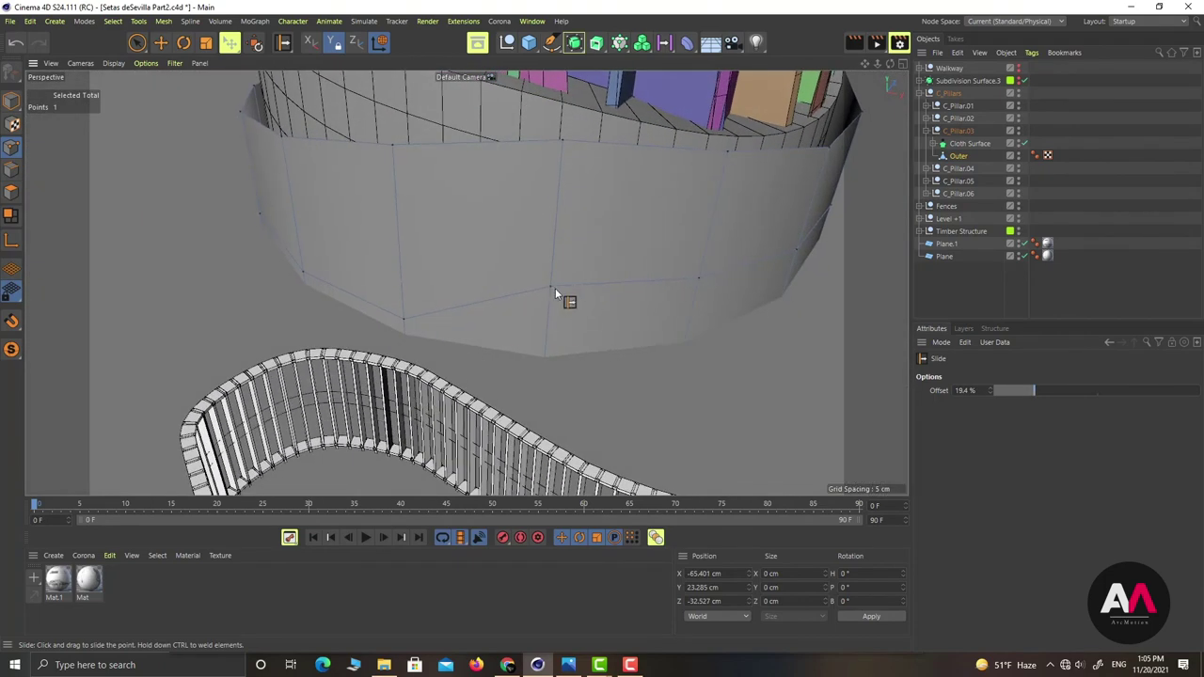
drag(555, 289, 549, 341)
drag(697, 279, 698, 336)
Slide the edge loop's points around the rest of the Outer shell to form an even narrow band above the ground
alt+drag(728, 290, 608, 347)
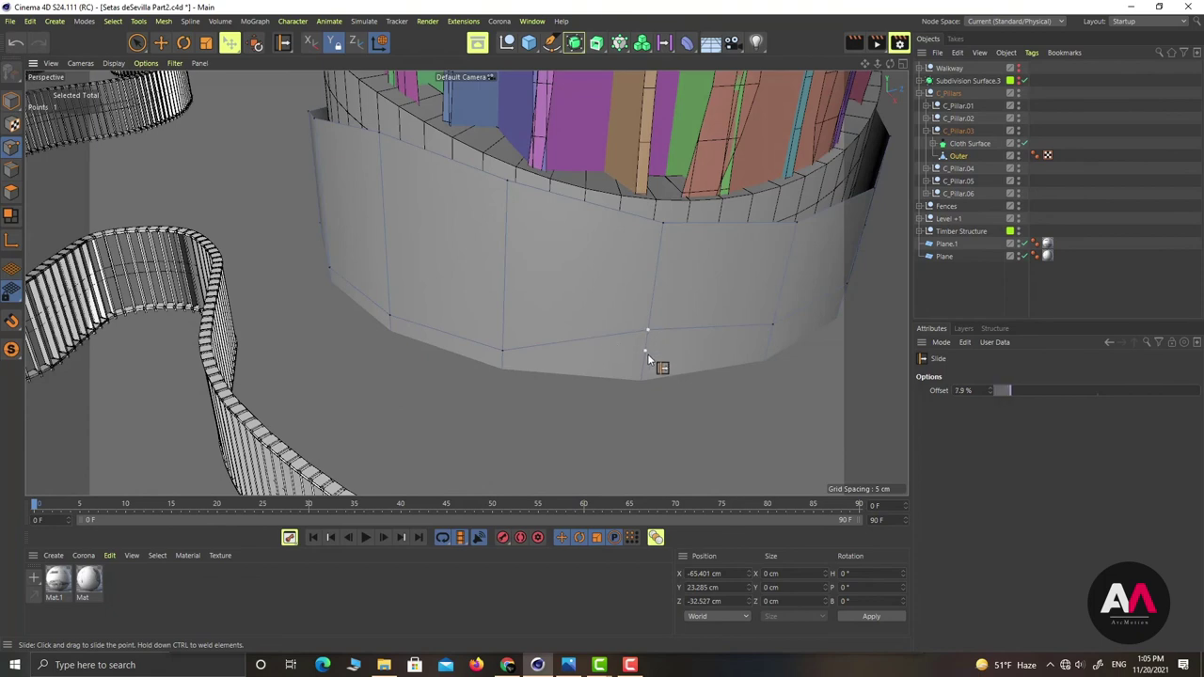
alt+middle_drag(696, 310, 451, 312)
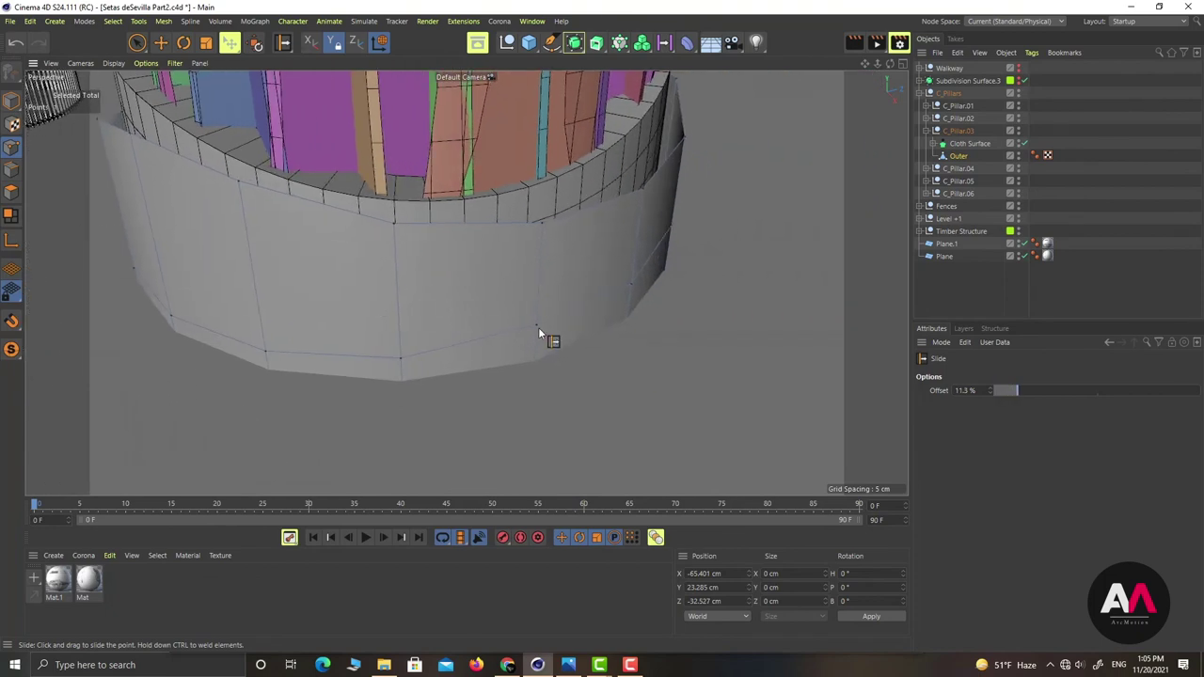
drag(535, 327, 540, 336)
drag(631, 286, 546, 336)
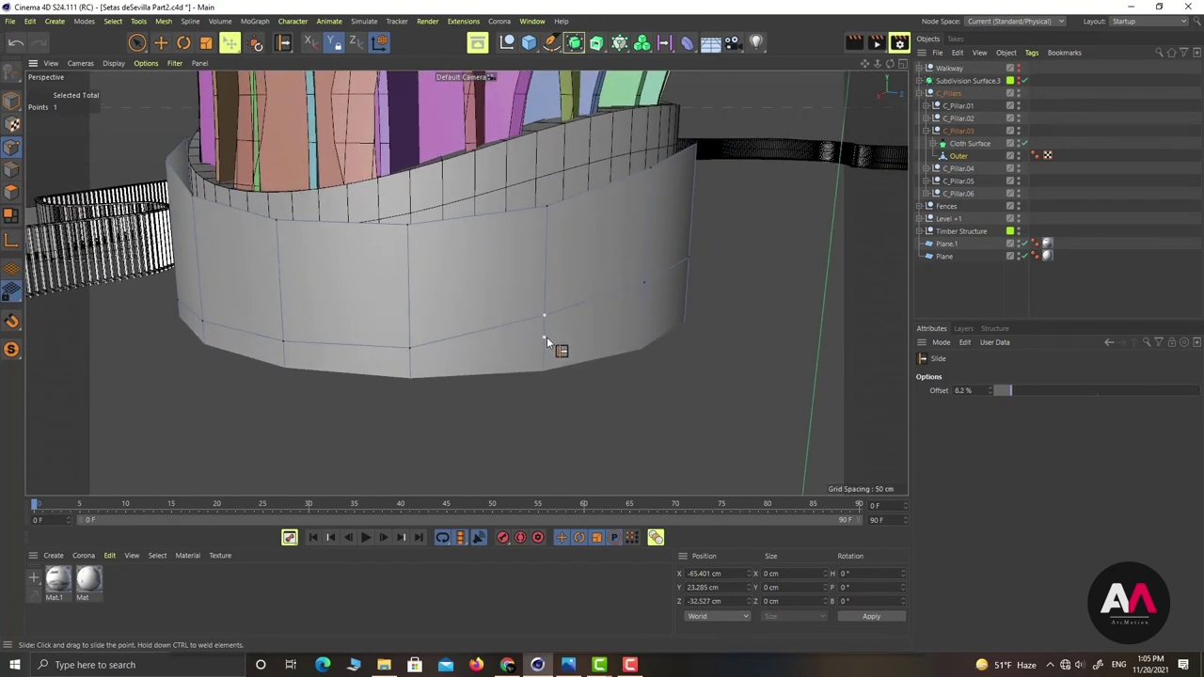
alt+middle_drag(599, 323, 495, 336)
alt+drag(495, 334, 588, 331)
drag(660, 292, 575, 320)
alt+middle_drag(575, 320, 614, 343)
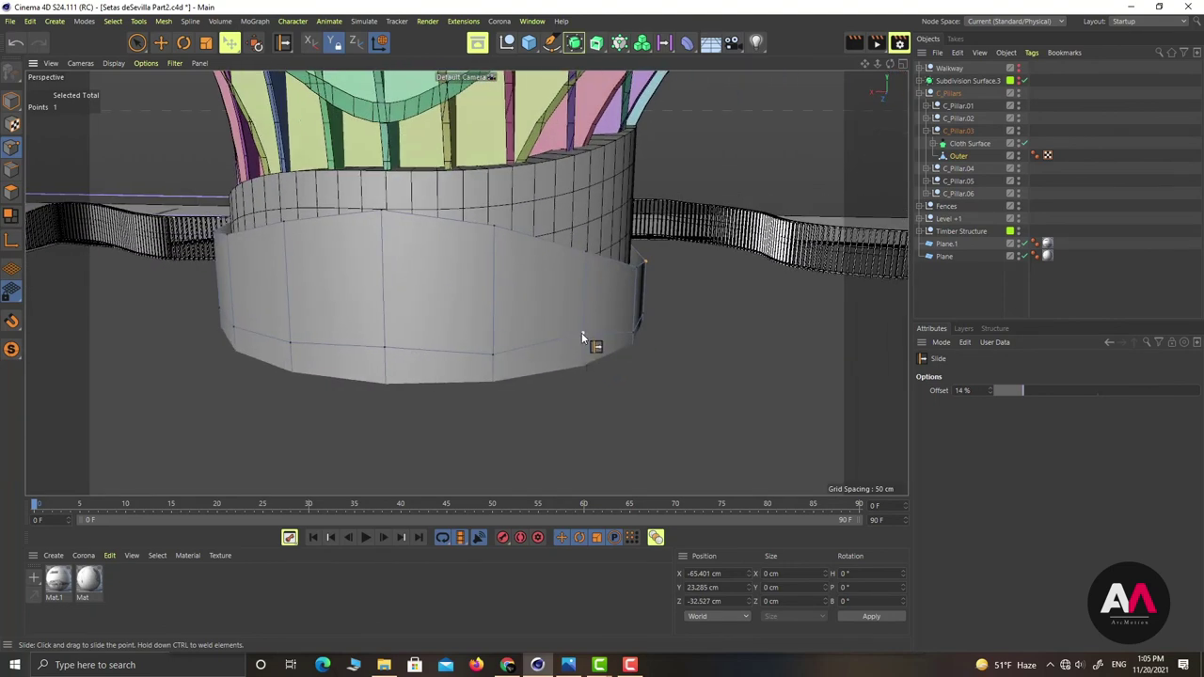
drag(582, 337, 583, 351)
mouse_move(494, 357)
mouse_down()
mouse_move(430, 368)
mouse_move(382, 355)
mouse_move(397, 333)
mouse_move(489, 338)
mouse_up()
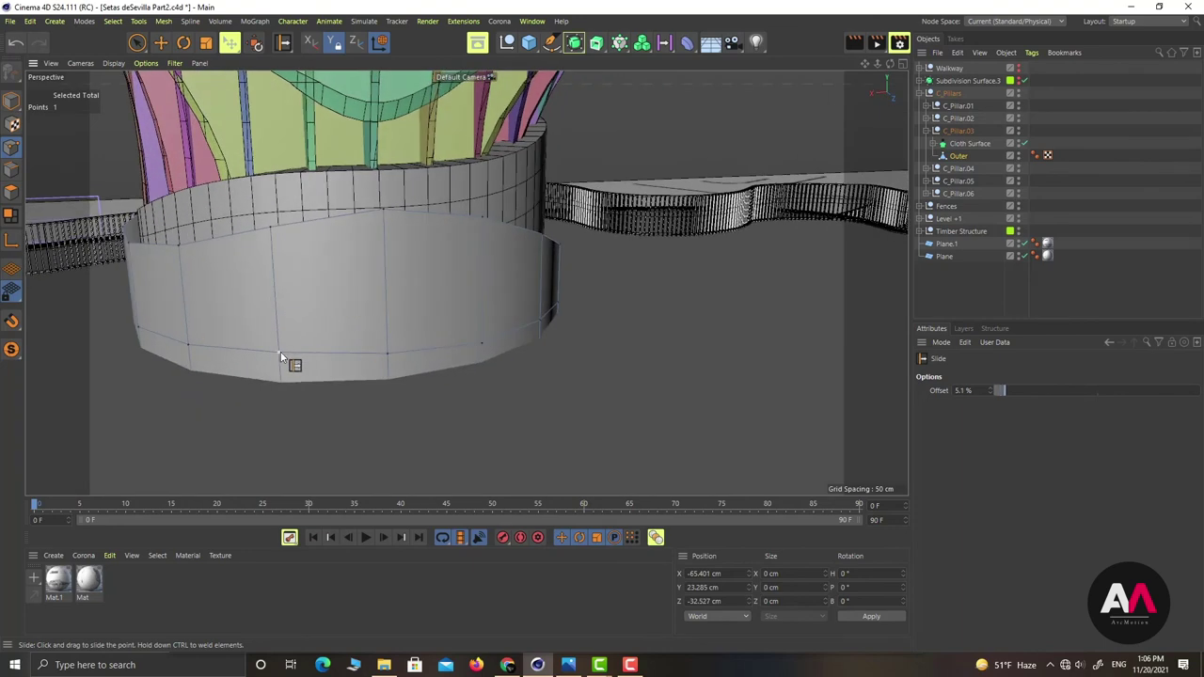
Slide the remaining front points of the Outer shell's edge loop so the narrow band above the ground stays even
drag(277, 358, 381, 356)
drag(188, 351, 510, 377)
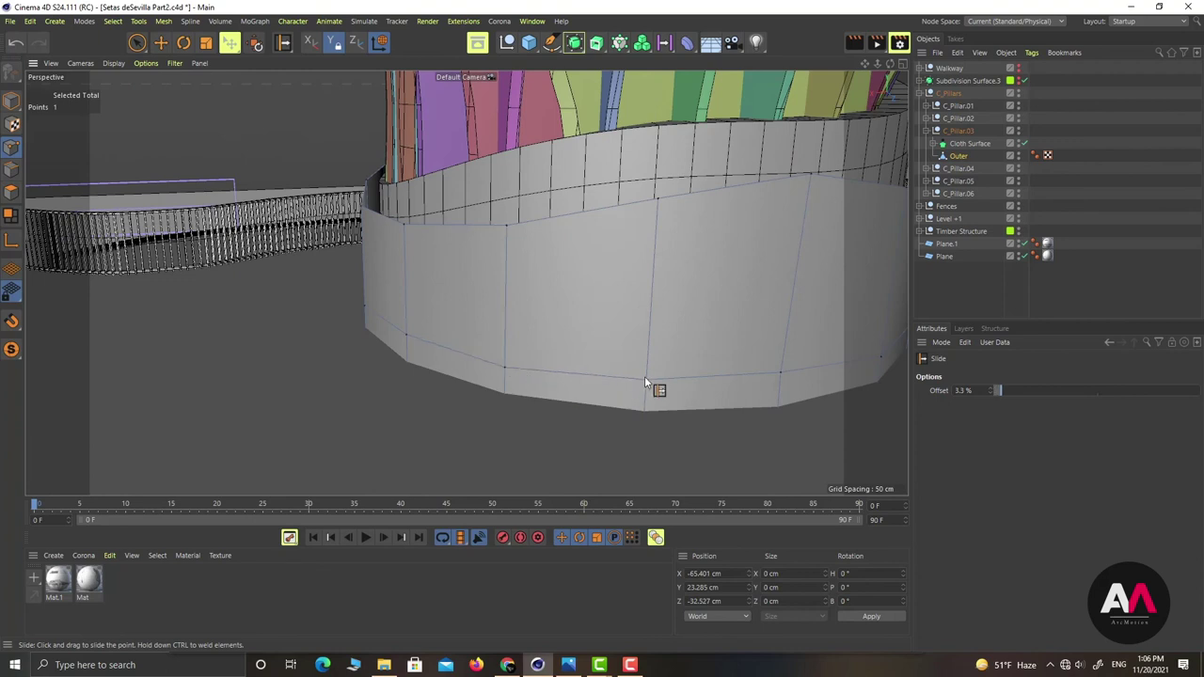
drag(646, 385, 643, 388)
drag(781, 377, 776, 379)
Cut three evenly spaced edge loops into the Outer shell's section between the adjusted edge loop and the bottom edge
key(k)
key(l)
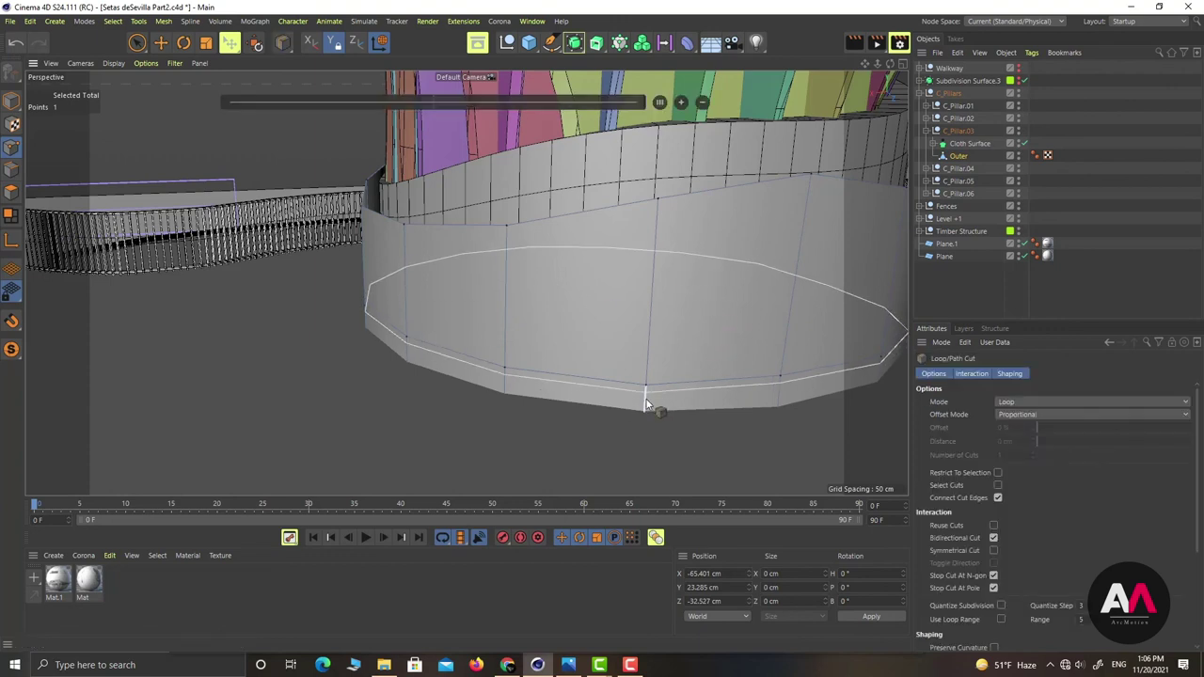
click(645, 406)
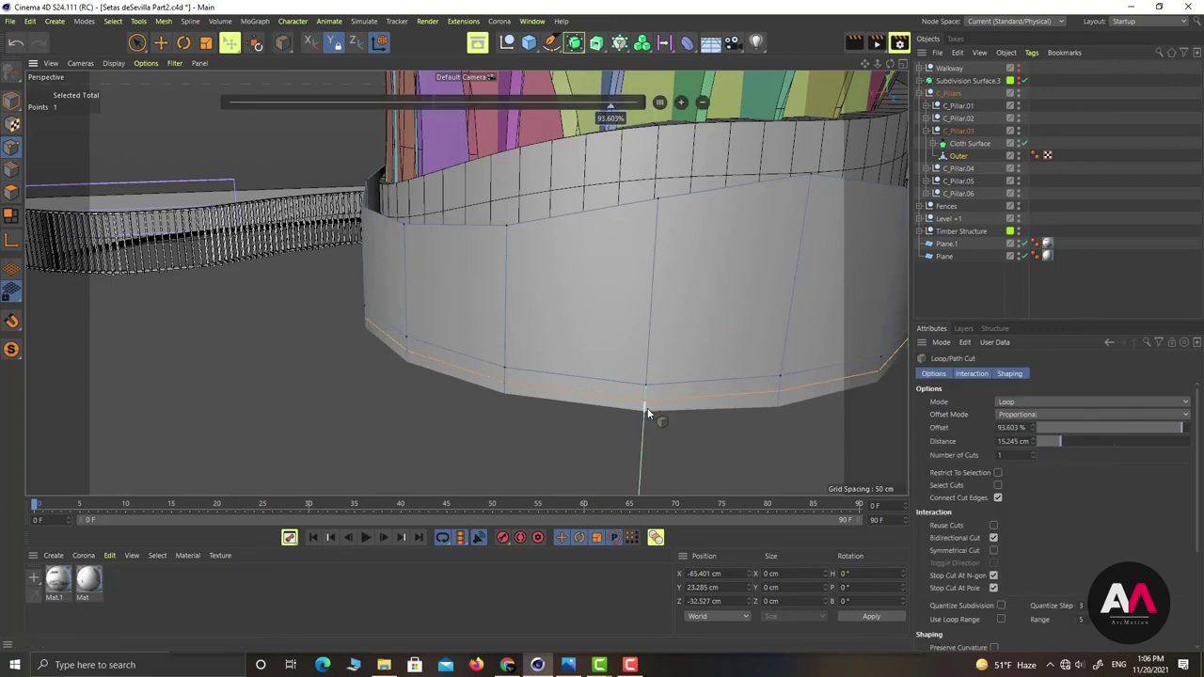
click(660, 103)
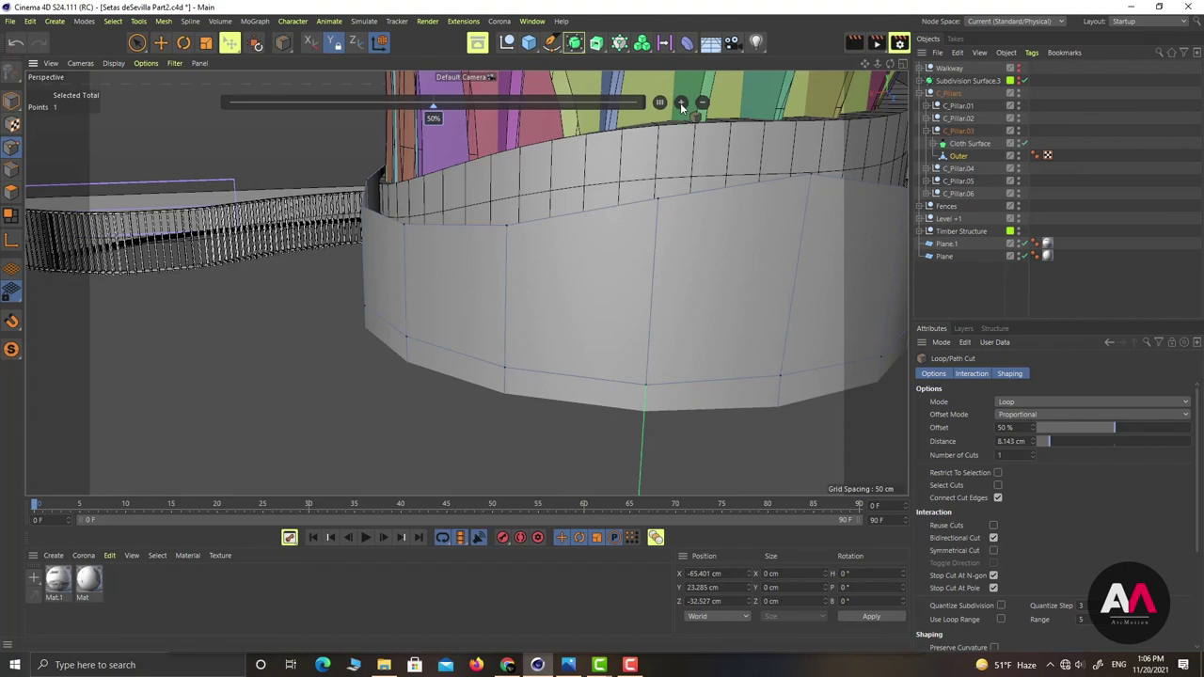
click(680, 102)
click(681, 102)
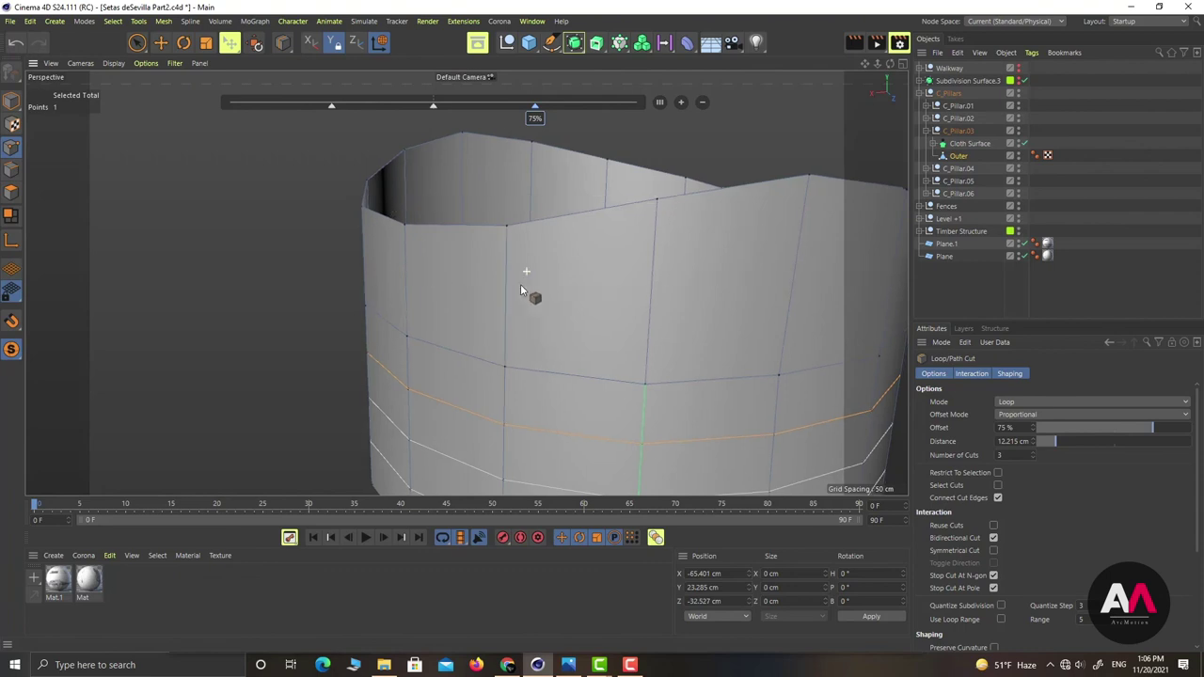
scroll(520, 284, down, 5)
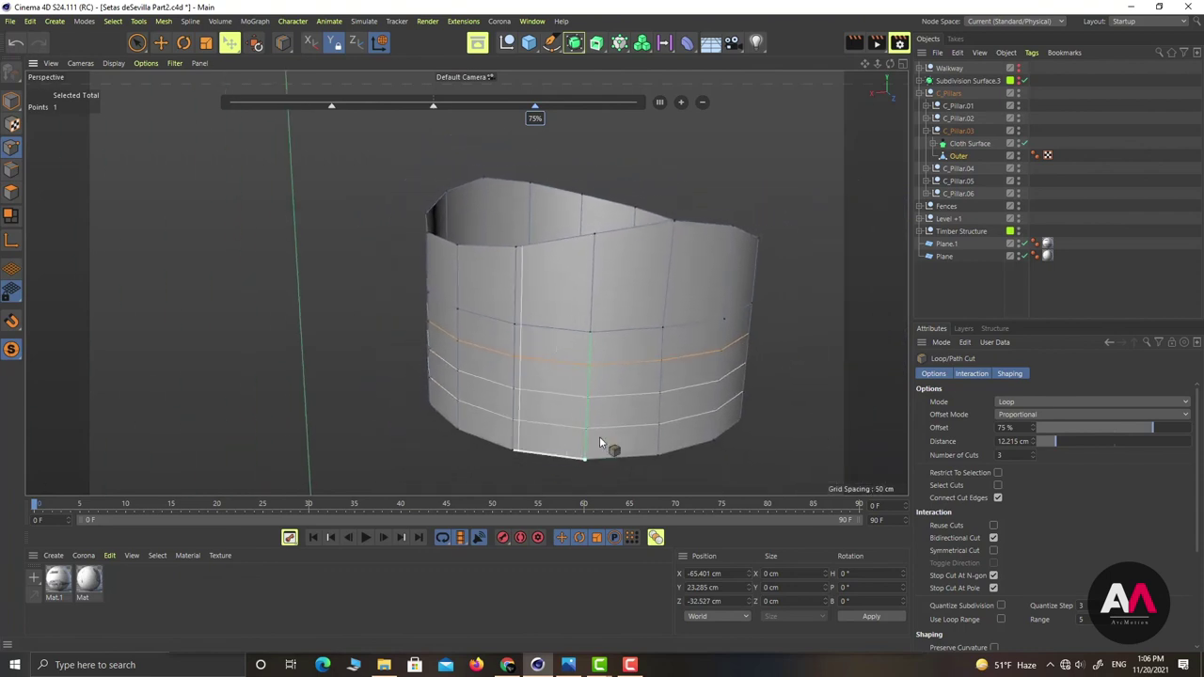
scroll(600, 443, up, 5)
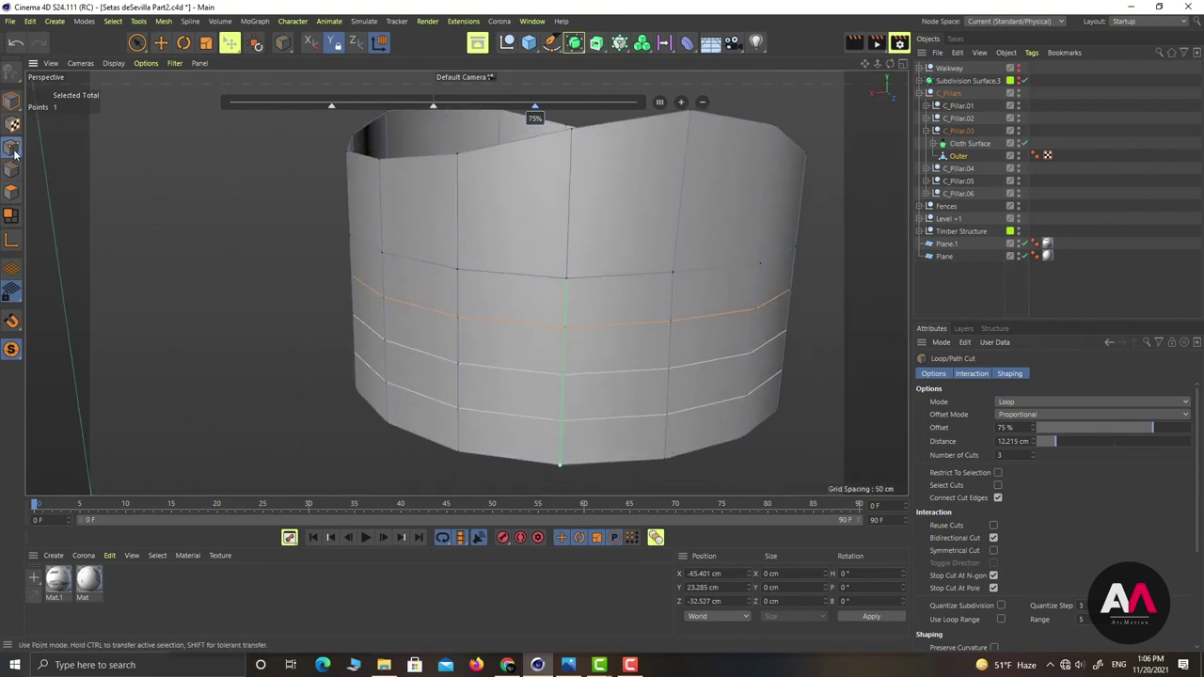
Select the Outer shell's bottom edge loop and raise it to about Y 9.8 cm using a soft selection radius of 25 cm
key(u)
key(l)
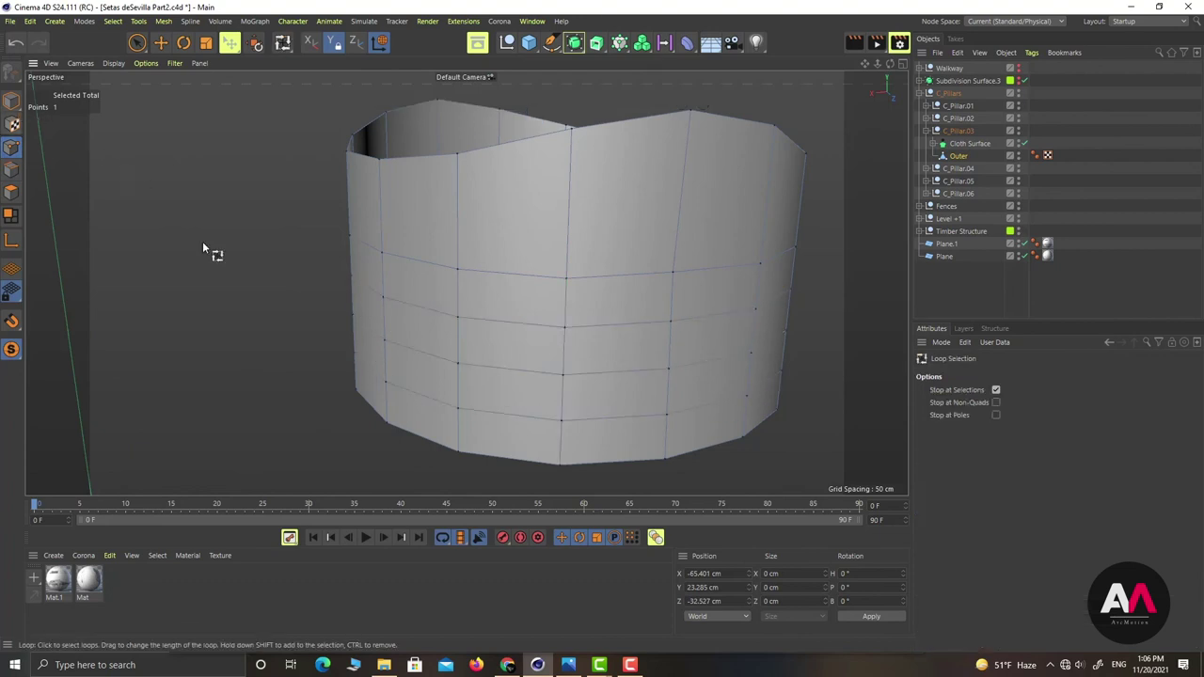
click(11, 170)
click(599, 460)
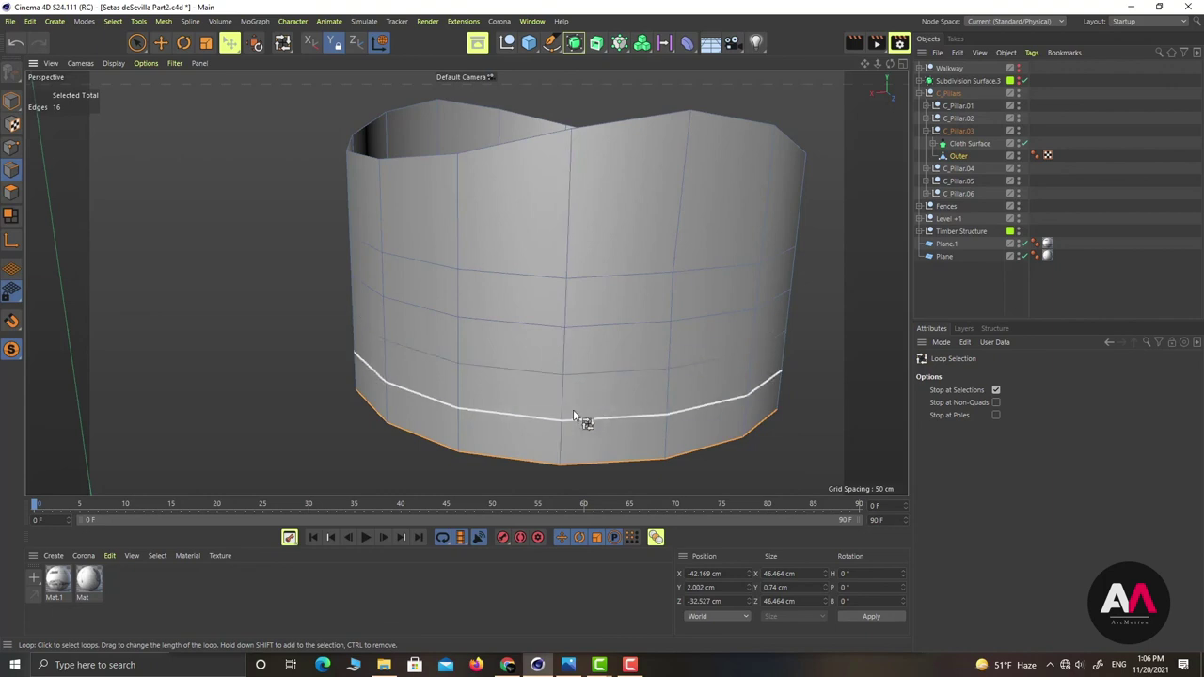
key(e)
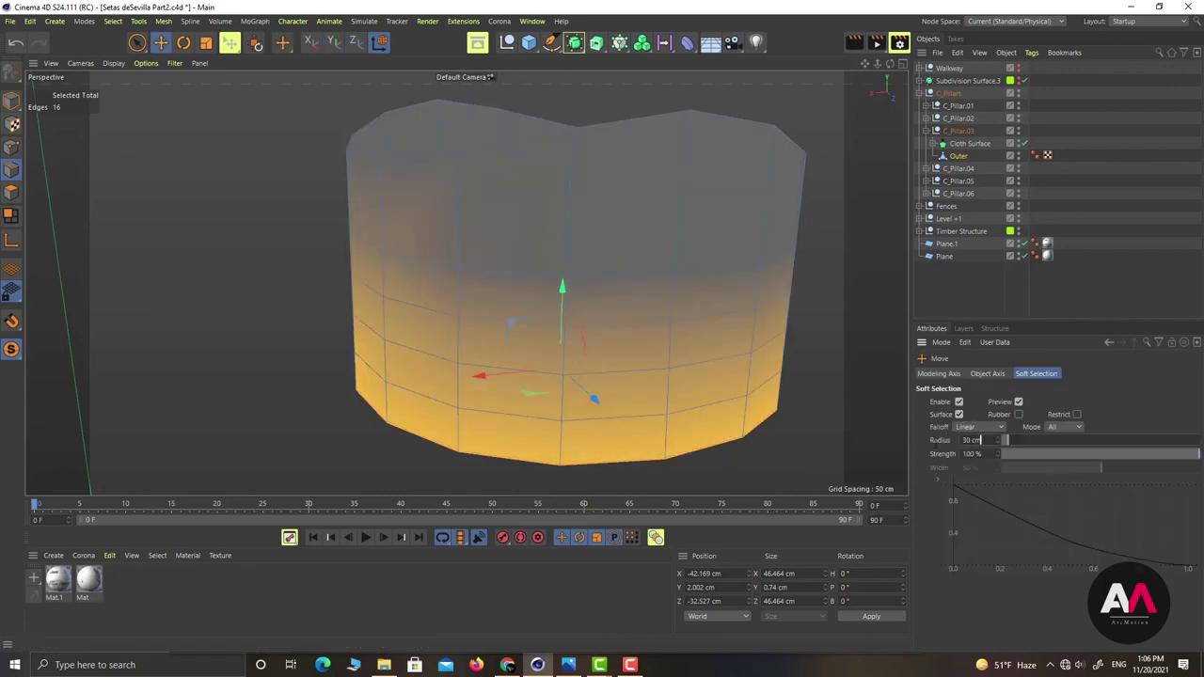
text(25)
key(Return)
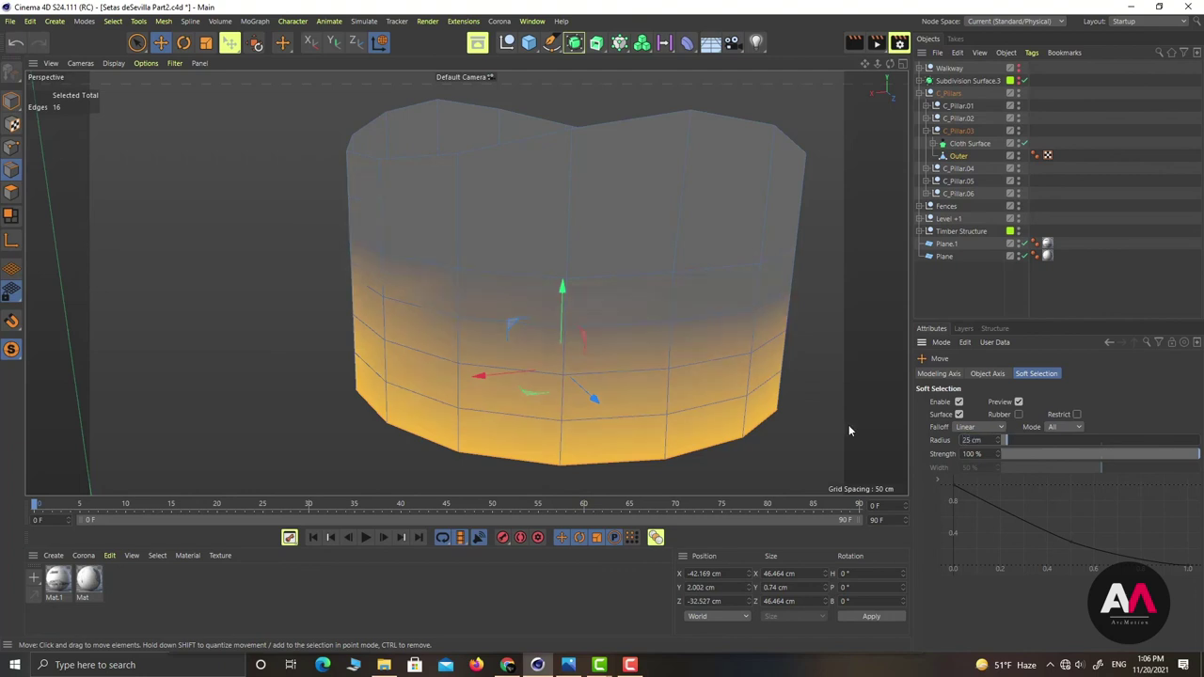
drag(562, 292, 554, 228)
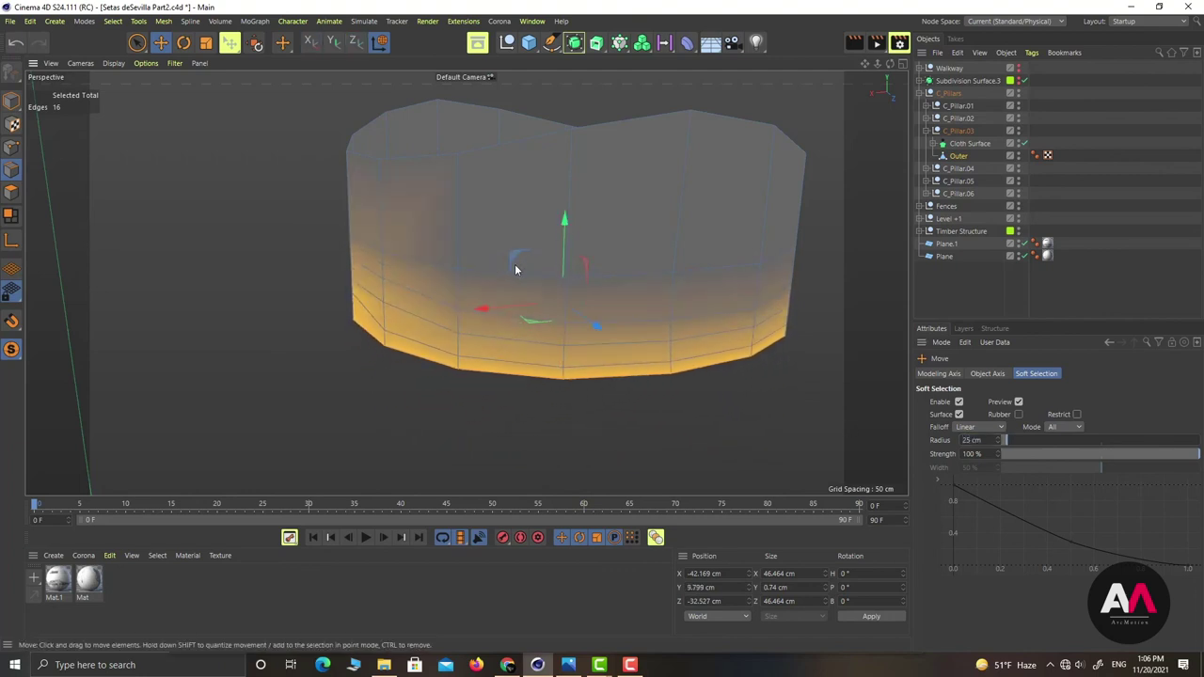
Select the edge loop just above the Outer shell's bottom edge and raise it about 1.27 cm with soft selection
key(u)
key(l)
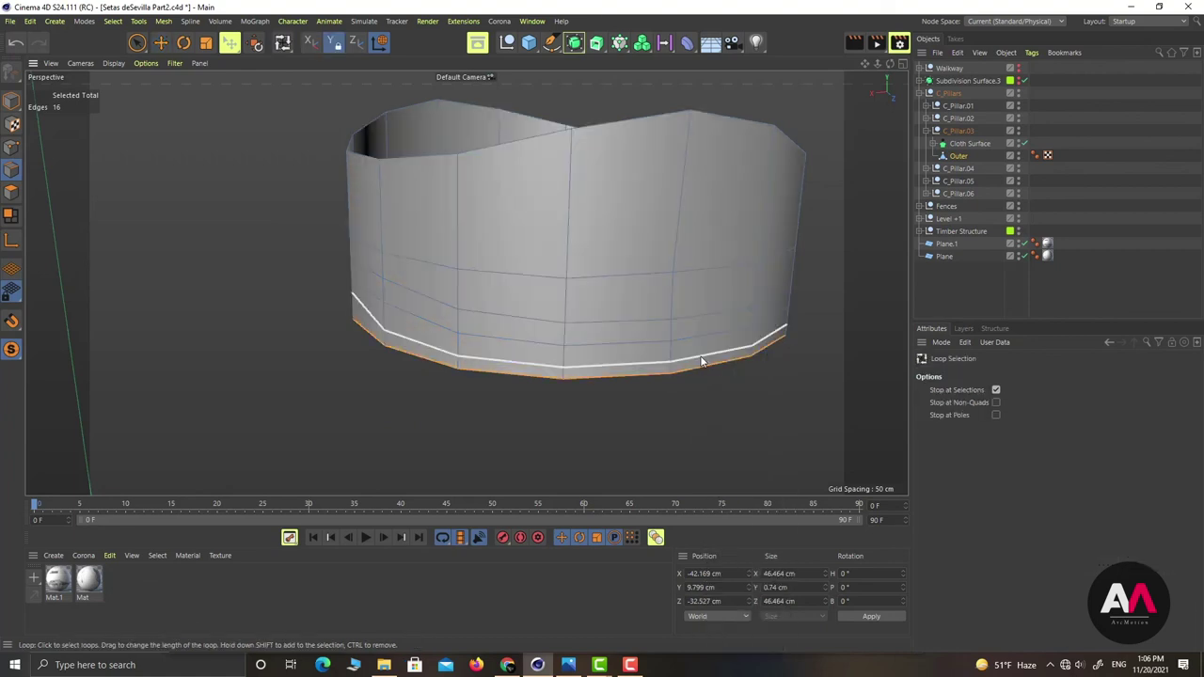
click(695, 351)
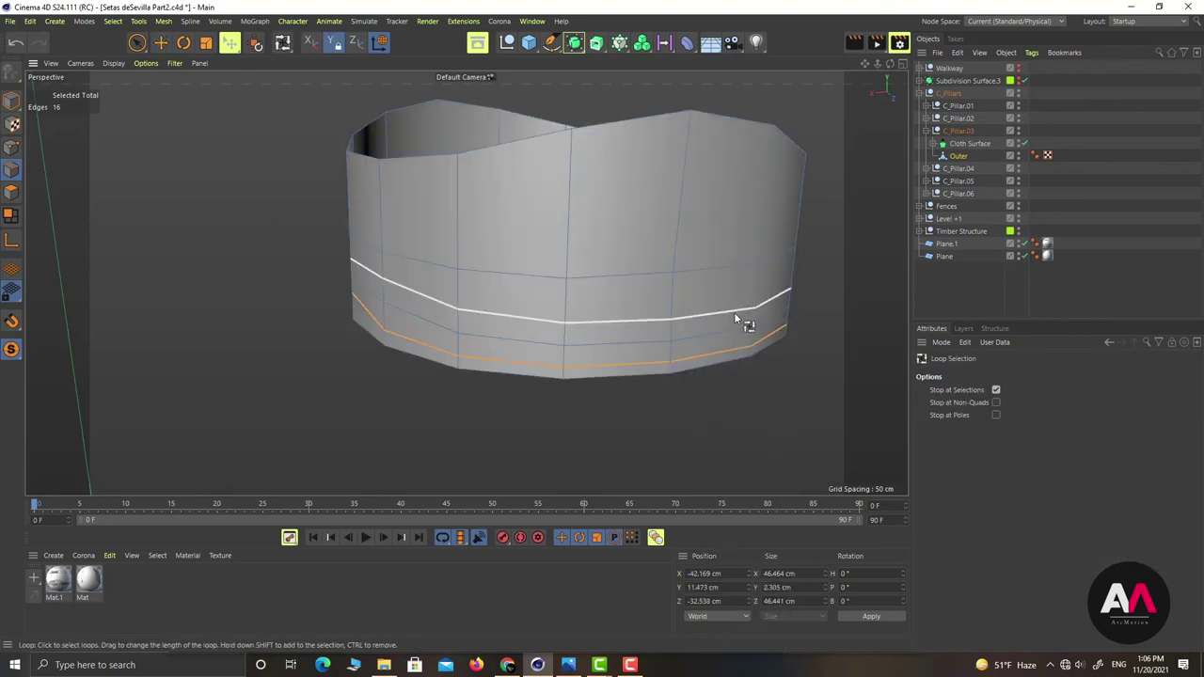
key(e)
drag(565, 240, 564, 229)
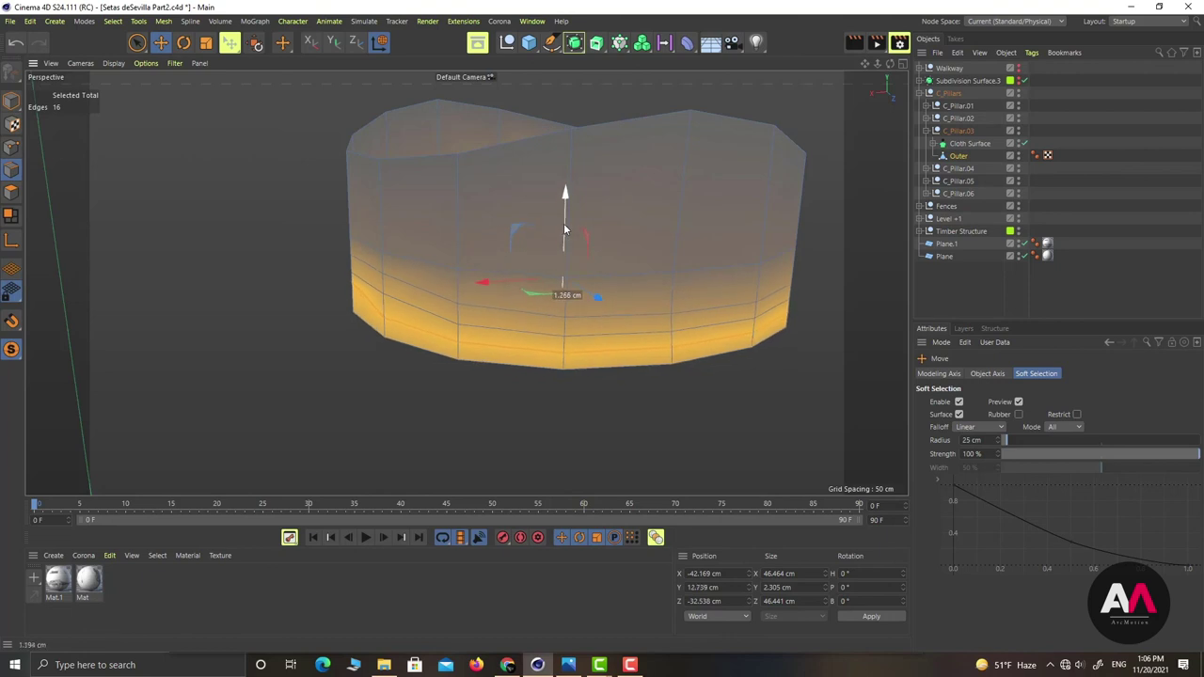
click(10, 351)
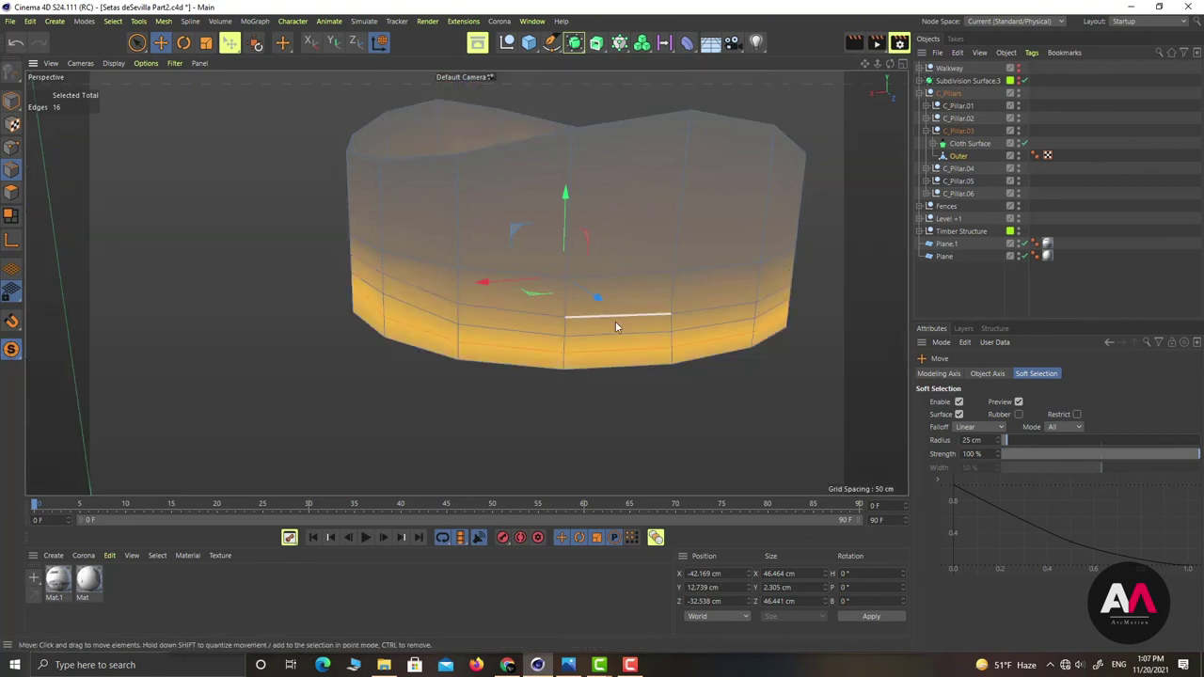
Select the uppermost horizontal edge loop inside the Outer shell and slide it up to about Y 19.93 cm with Edge Slide
key(u)
key(l)
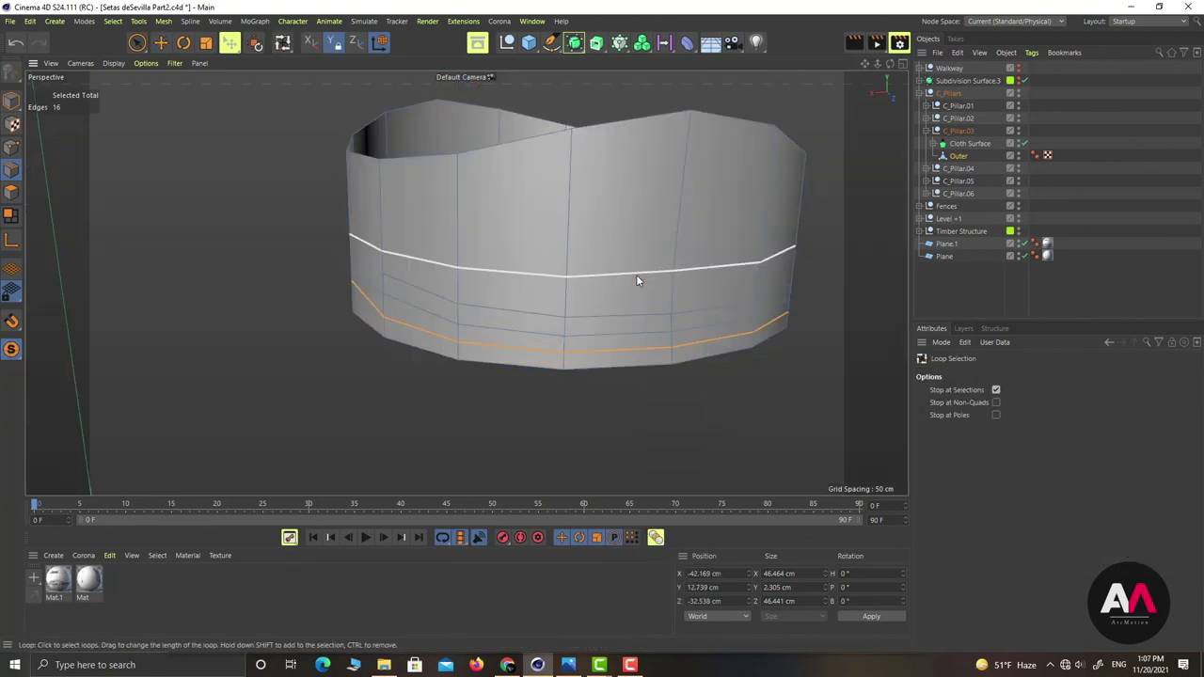
key(m)
key(o)
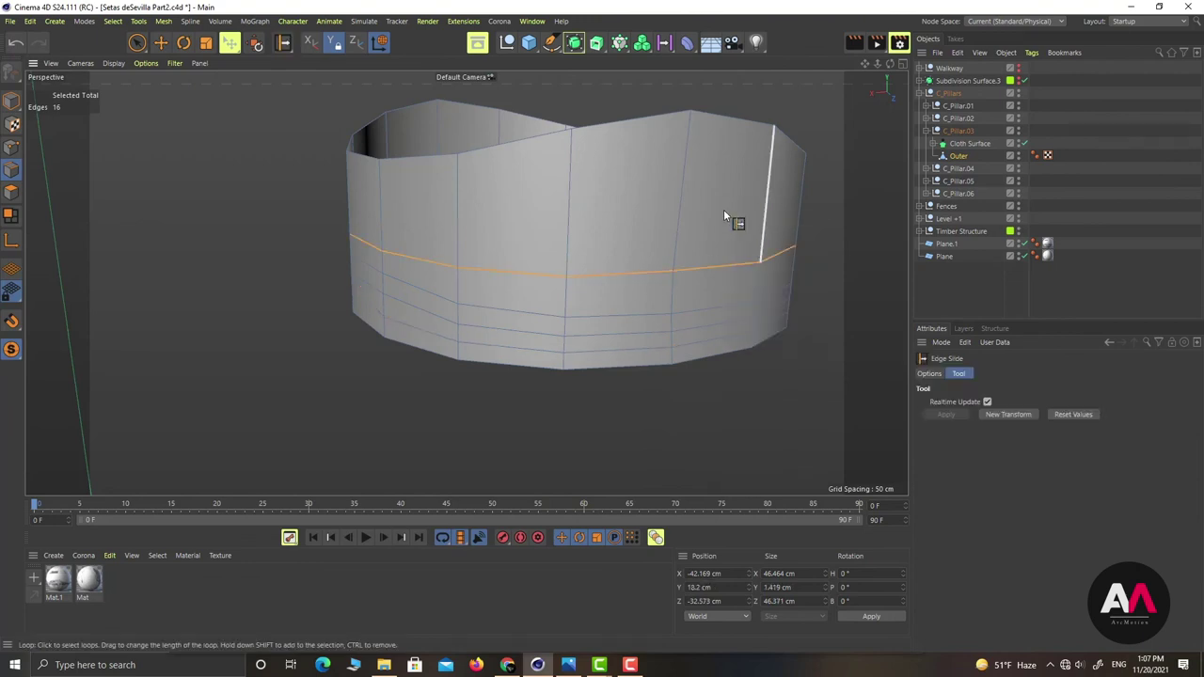
drag(715, 266, 720, 250)
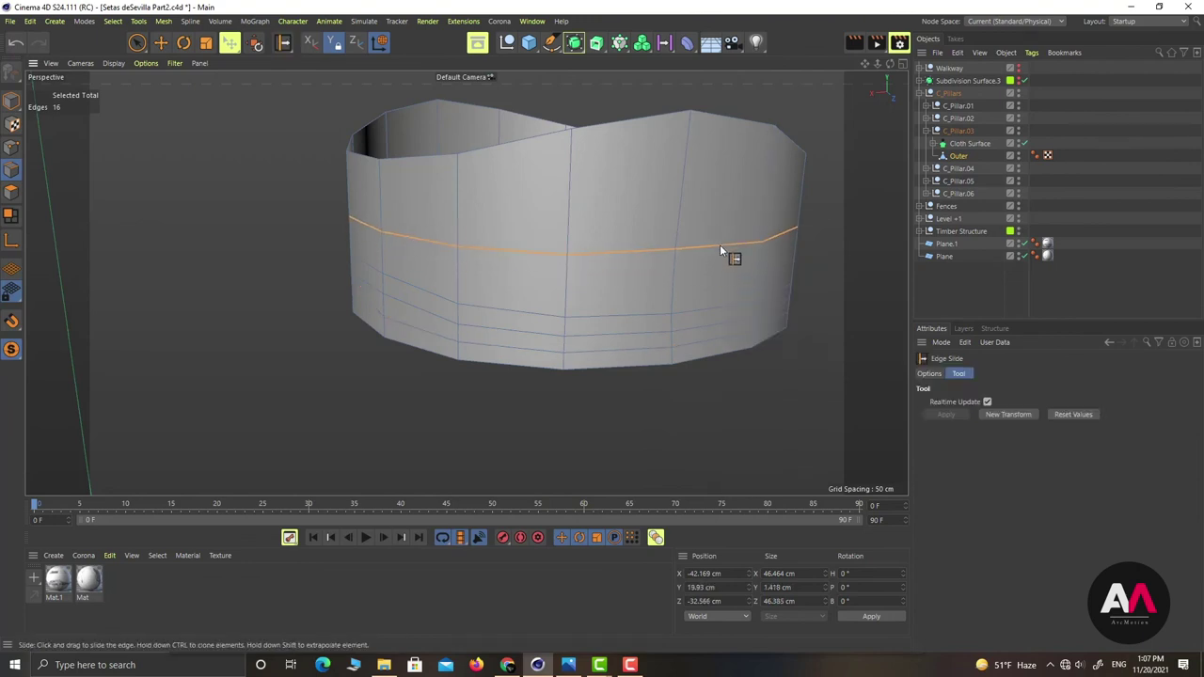
Select the second horizontal edge loop from the top of the Outer shell and slide it up to about Y 18.01 cm
key(u)
key(l)
click(720, 309)
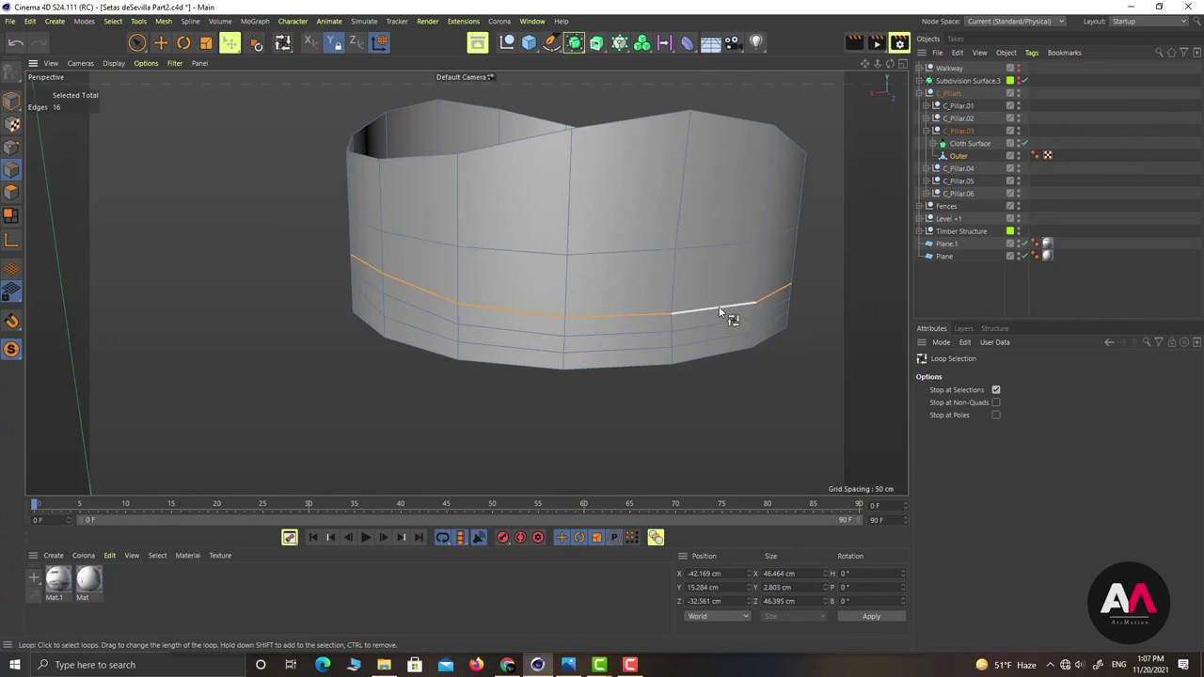
drag(719, 270, 740, 310)
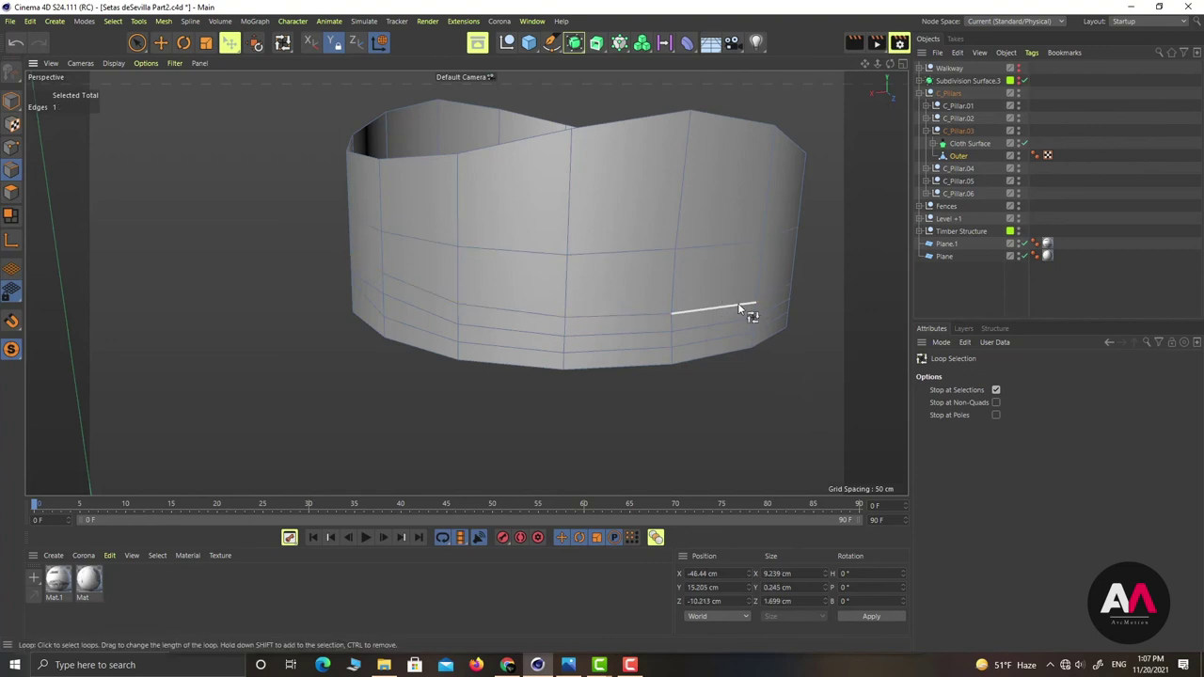
key(u)
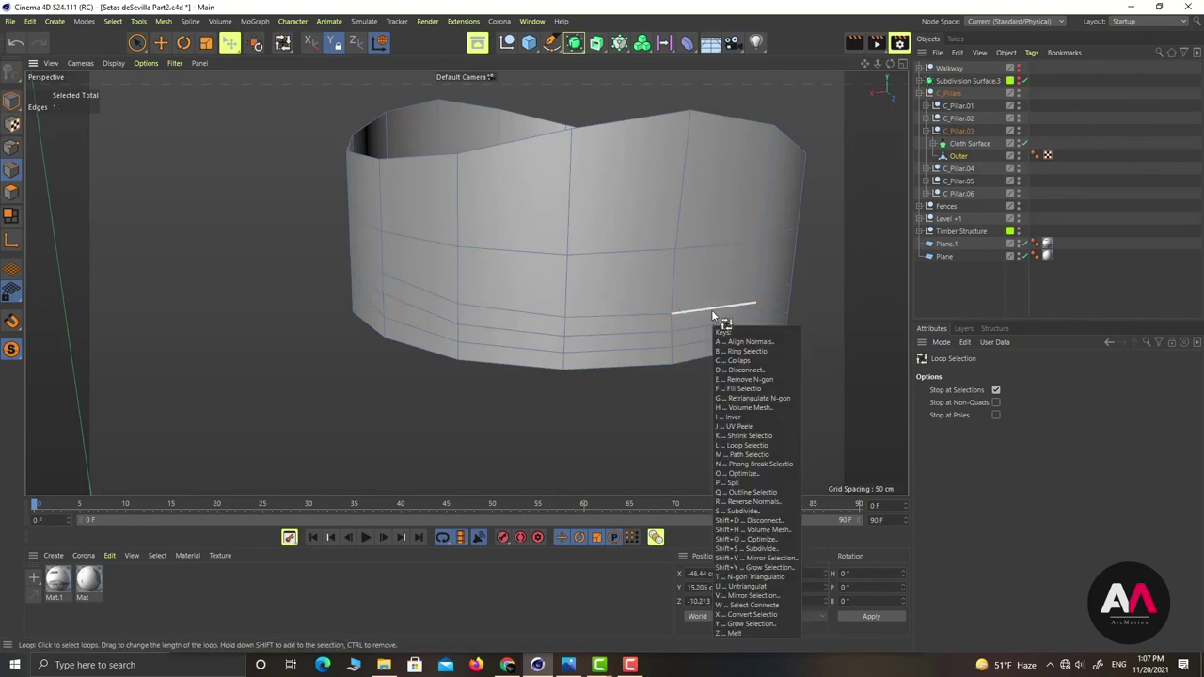
key(l)
click(643, 315)
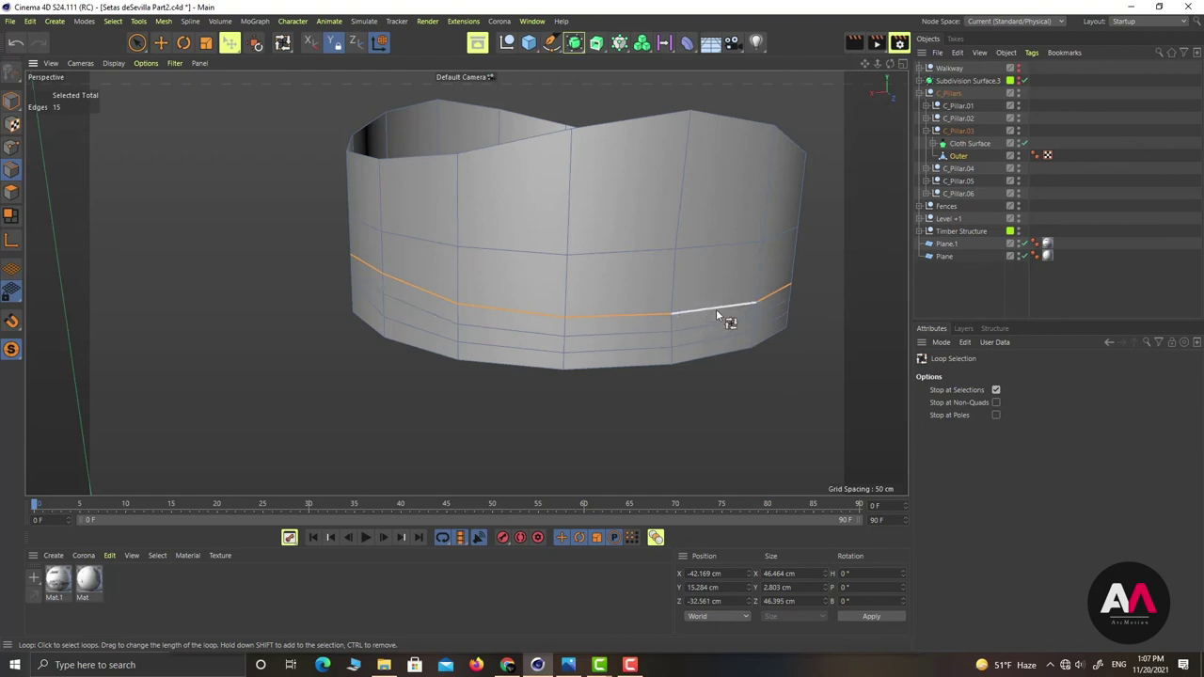
click(716, 311)
click(374, 289)
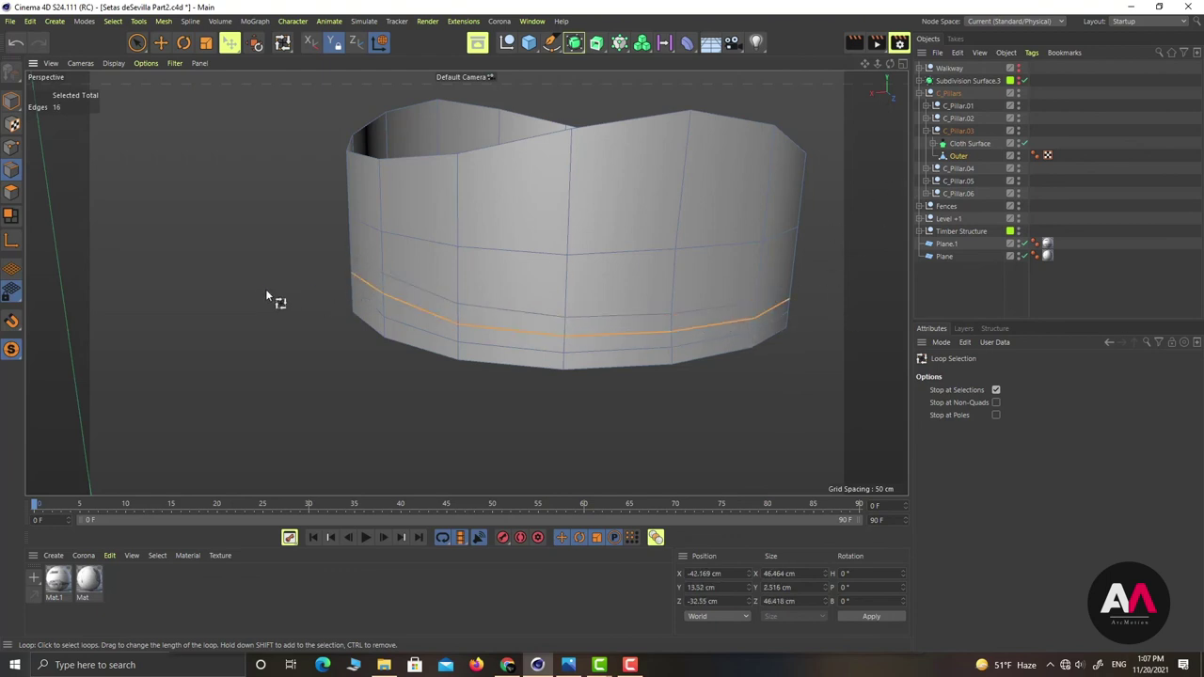
click(733, 308)
key(m)
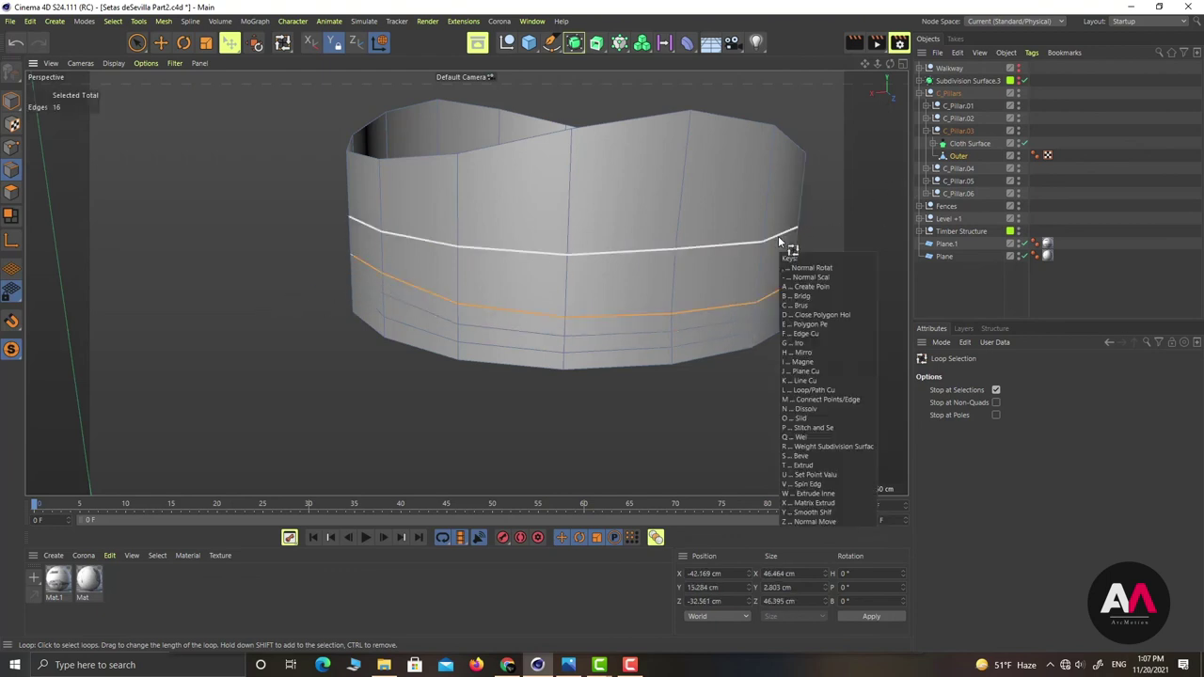
key(o)
drag(722, 303, 726, 281)
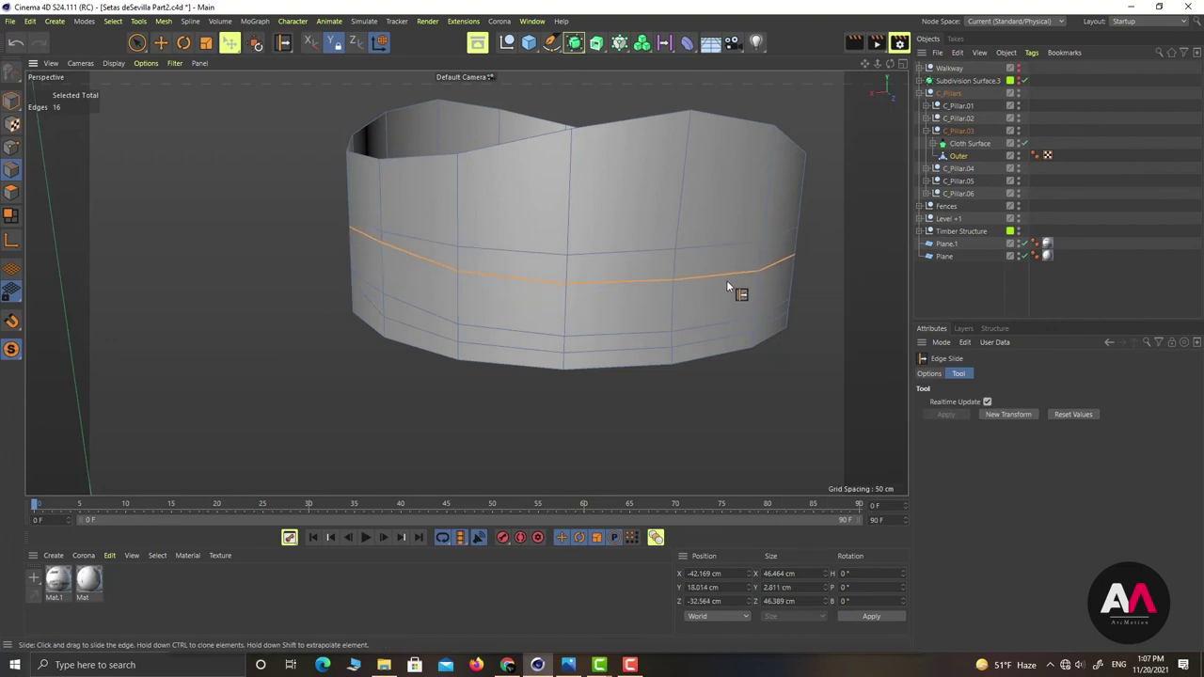
Select the third horizontal edge loop from the top of the Outer shell and slide it up to about Y 15.95 cm
key(u)
key(l)
click(724, 320)
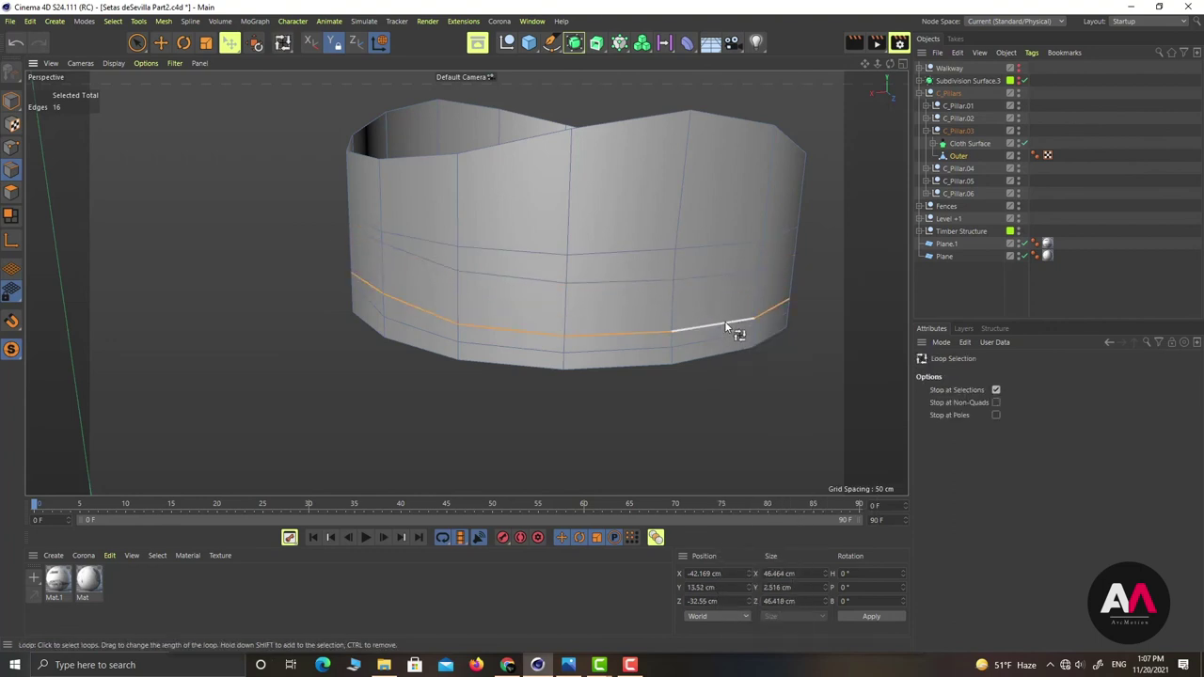
key(m)
key(o)
drag(726, 321, 733, 299)
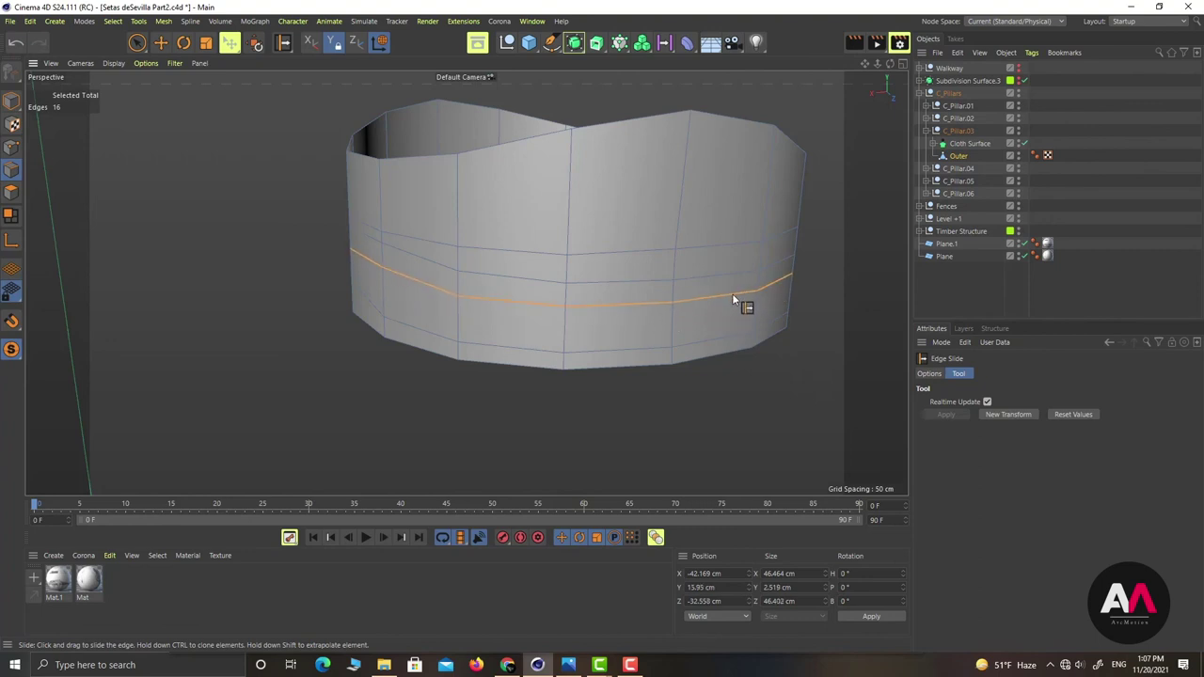
Select the lowest inner edge loop of the Outer shell and slide it up to about Y 15.39 cm
key(u)
key(l)
click(724, 343)
key(m)
key(o)
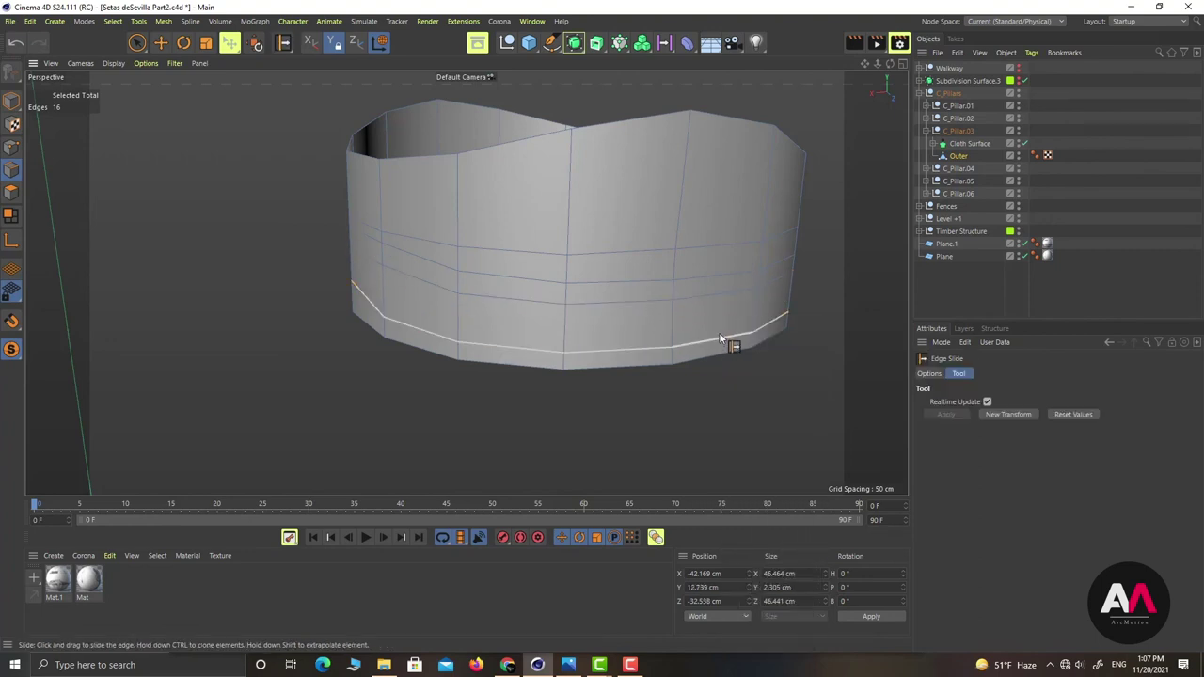
drag(719, 335, 726, 308)
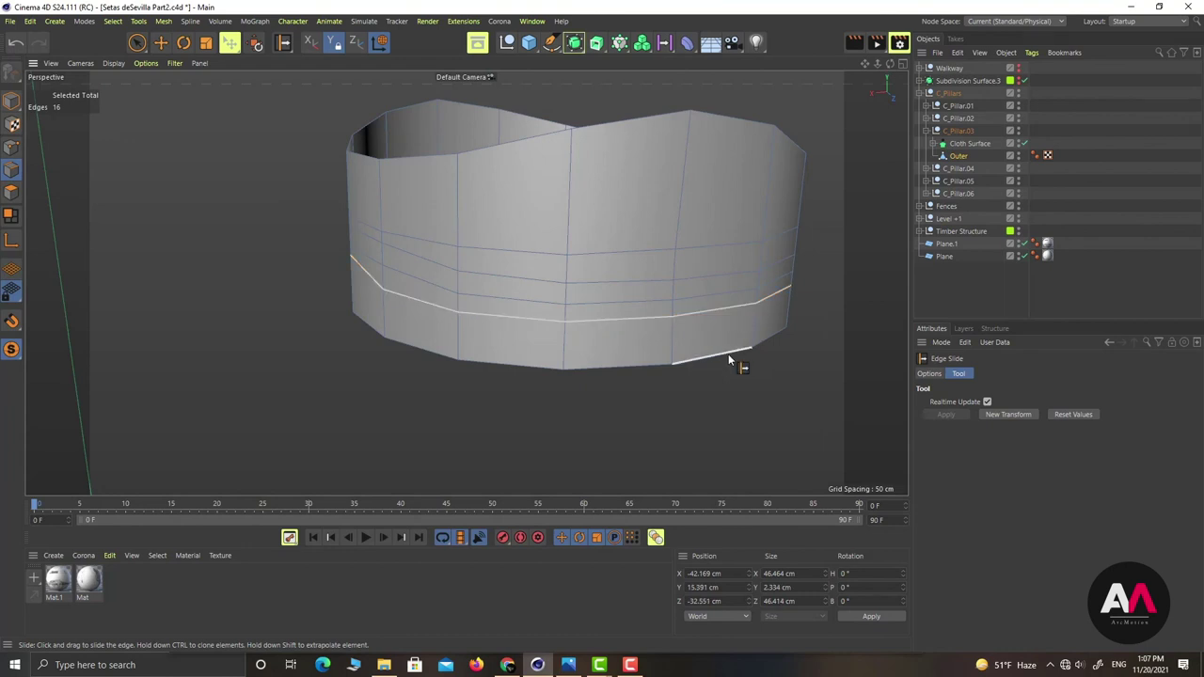
Select the Outer shell's bottom edge loop and slide it up to about Y 13.92 cm with Edge Slide
key(m)
key(l)
click(717, 352)
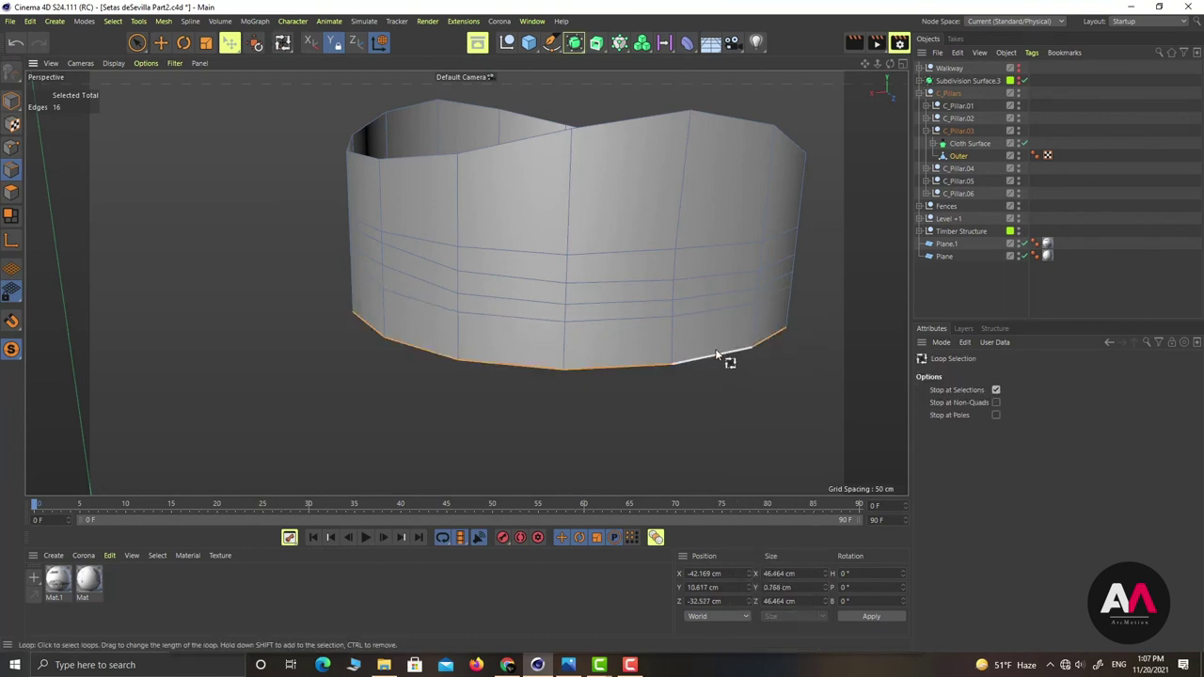
key(m)
key(o)
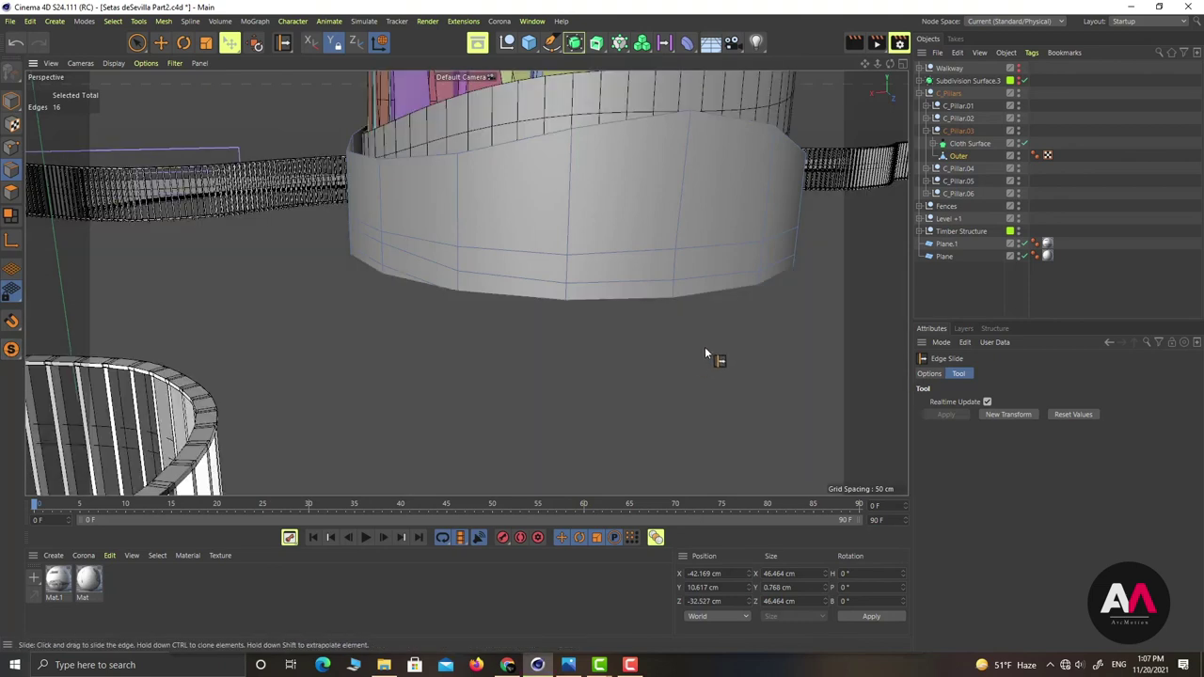
drag(706, 354, 710, 305)
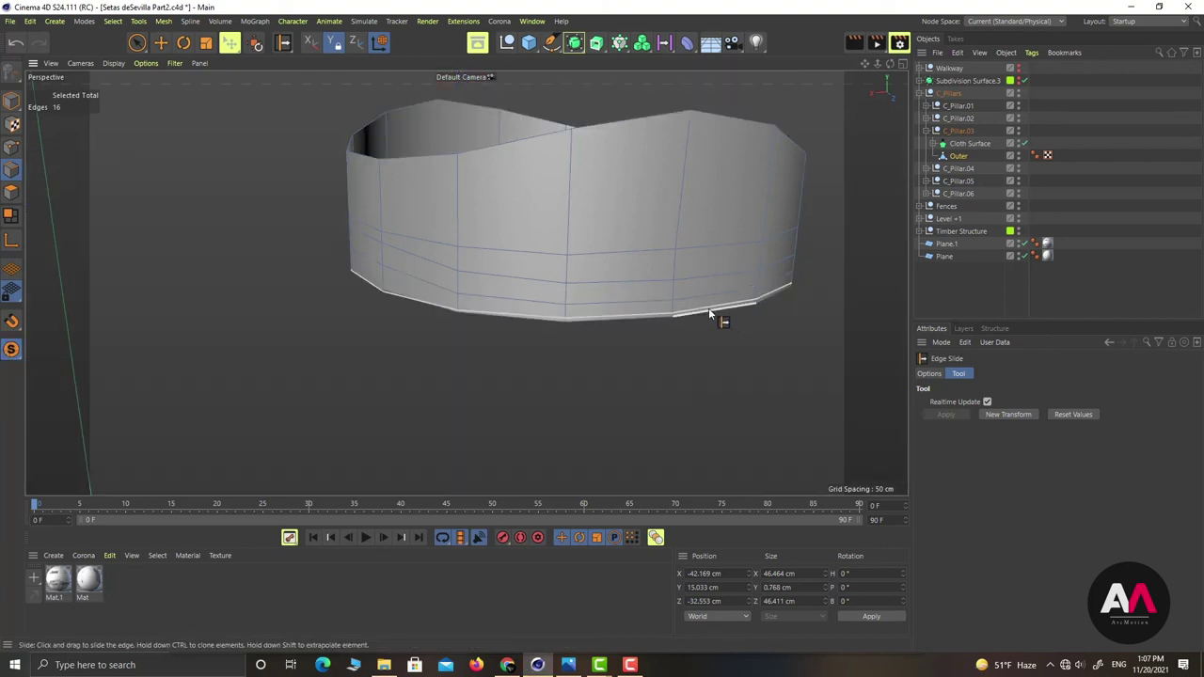
click(15, 42)
drag(630, 365, 634, 327)
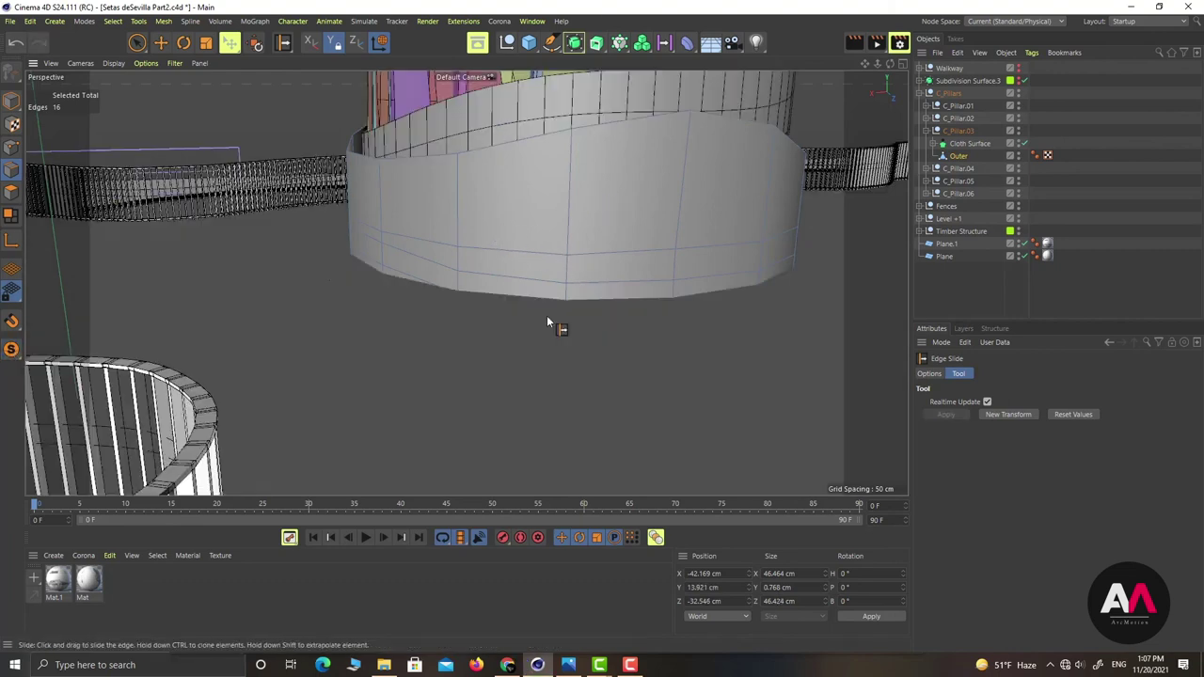
Activate the Scale tool for the Outer shell's bottom edge loop and set the soft selection radius to 20 cm
click(206, 42)
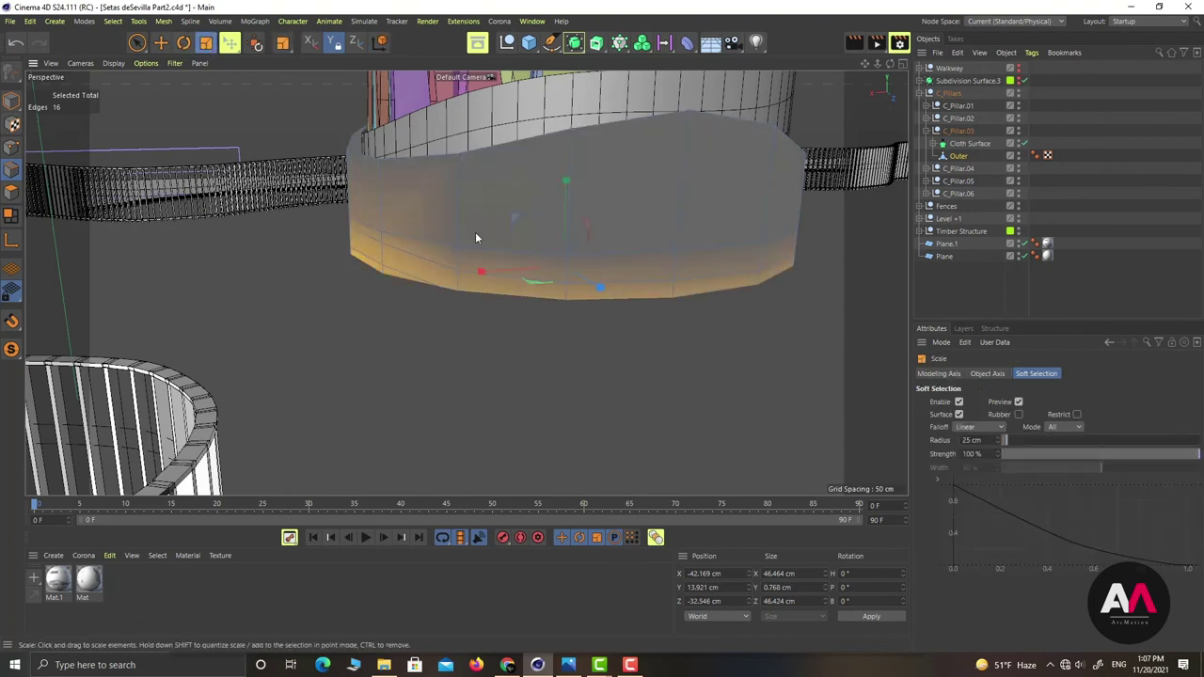
alt+drag(513, 307, 533, 259)
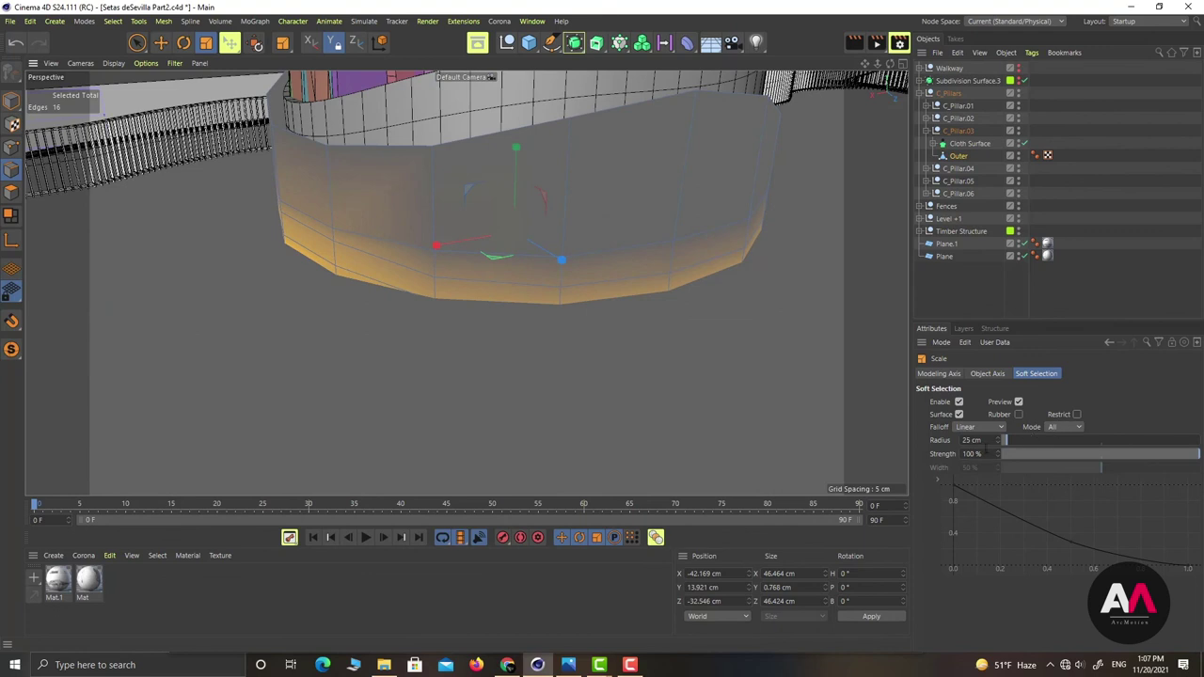
drag(983, 441, 828, 423)
text(20)
key(Return)
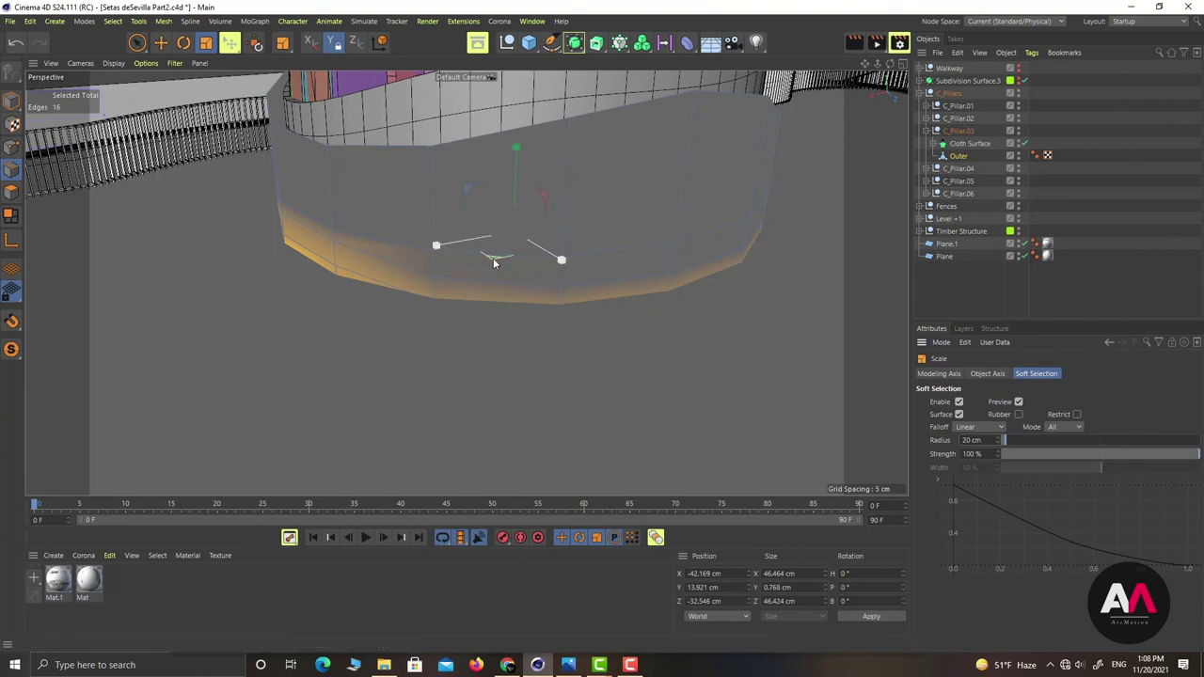
Try to flare the Outer shell's bottom edge loop by scaling it with soft selection, and undo the scaling
drag(494, 262, 778, 302)
alt+drag(452, 290, 425, 273)
click(16, 42)
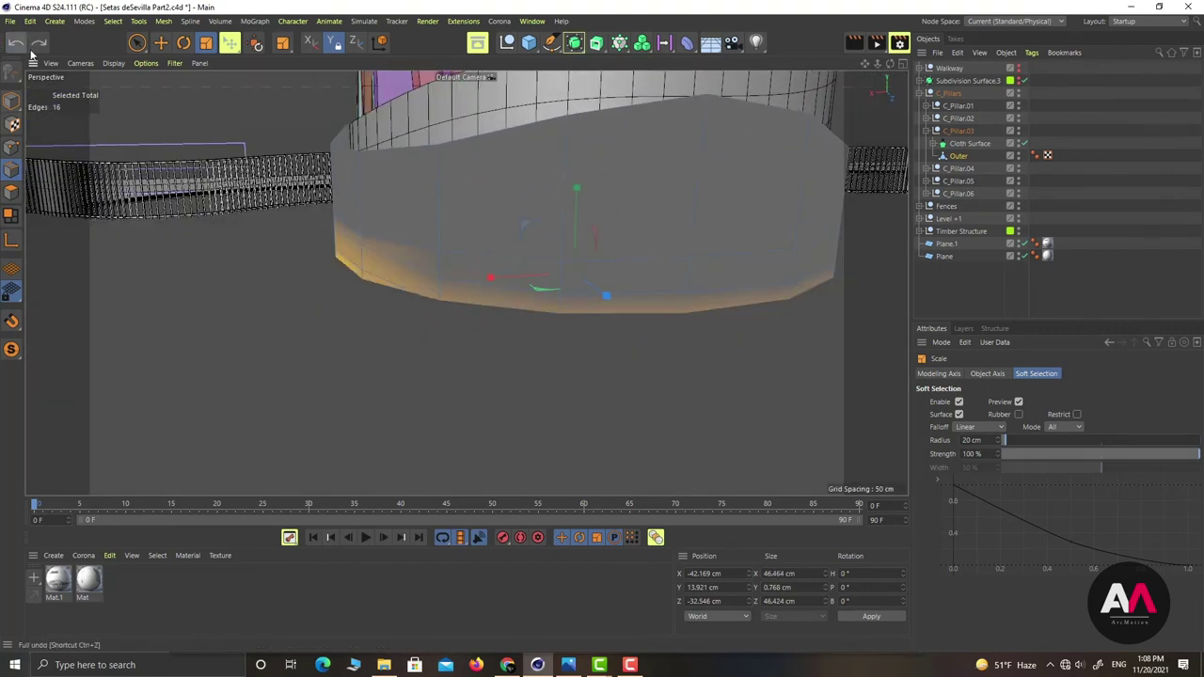
Isolate the Outer shell in the viewport
click(11, 352)
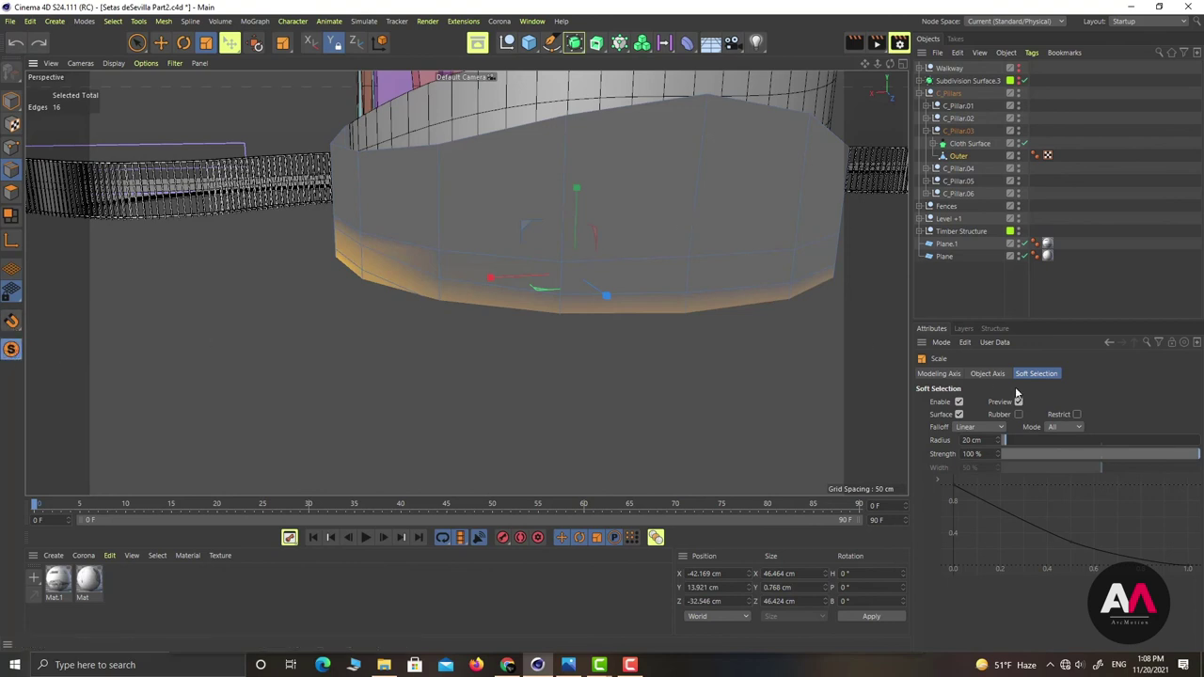
alt+drag(539, 316, 719, 318)
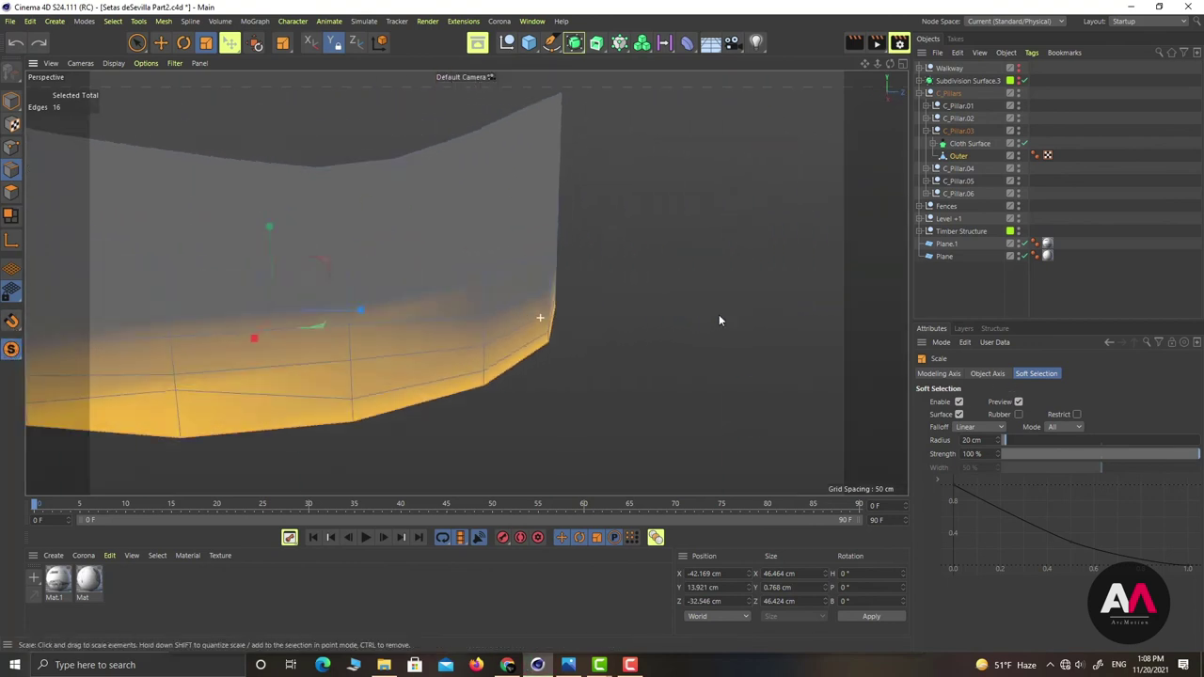
alt+right_drag(687, 307, 648, 331)
scroll(384, 384, up, 1)
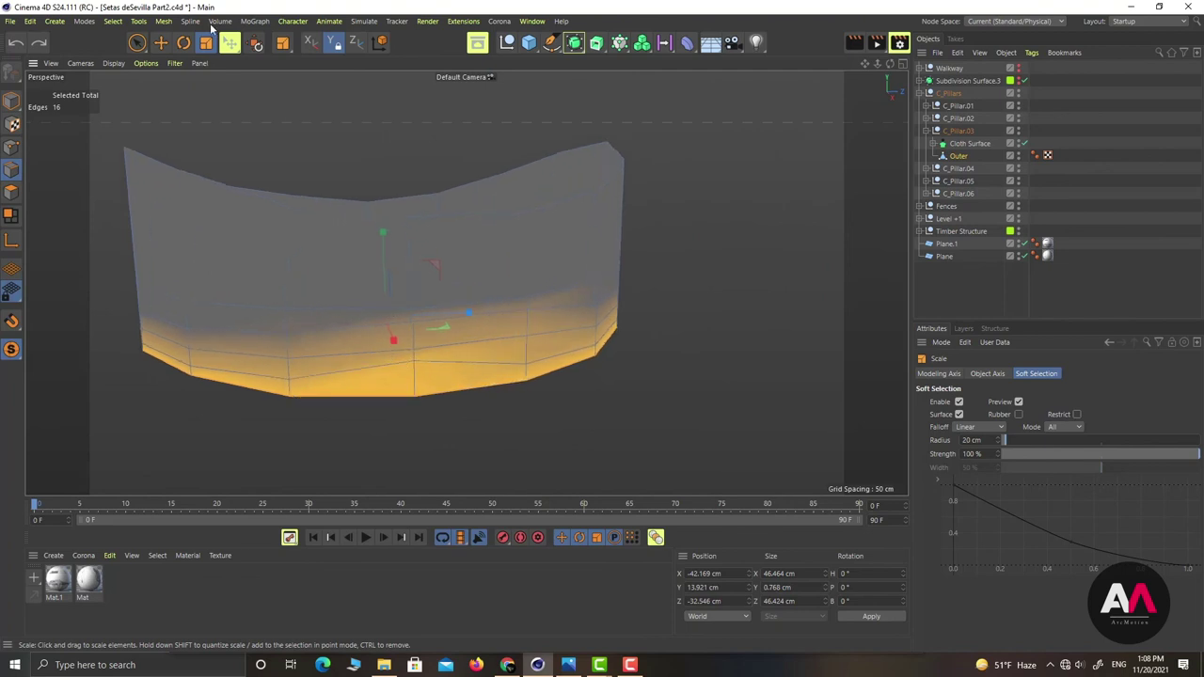
Switch the Outer shell to point editing and disable soft selection
click(137, 43)
click(12, 147)
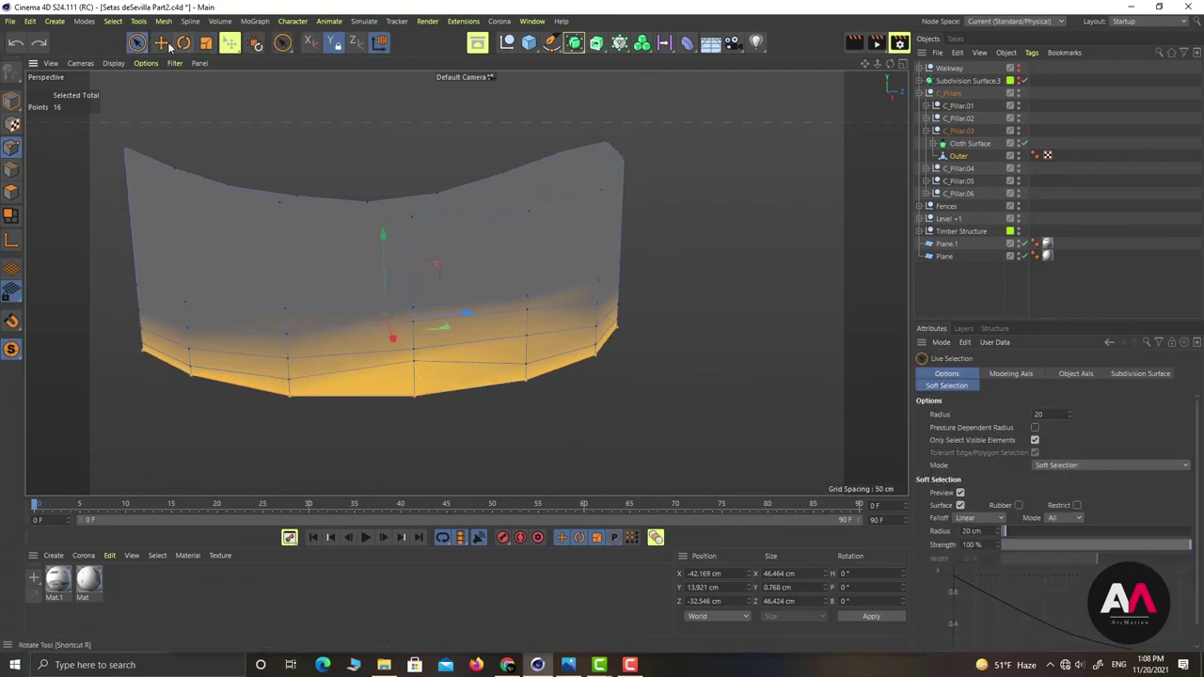
key(e)
click(959, 403)
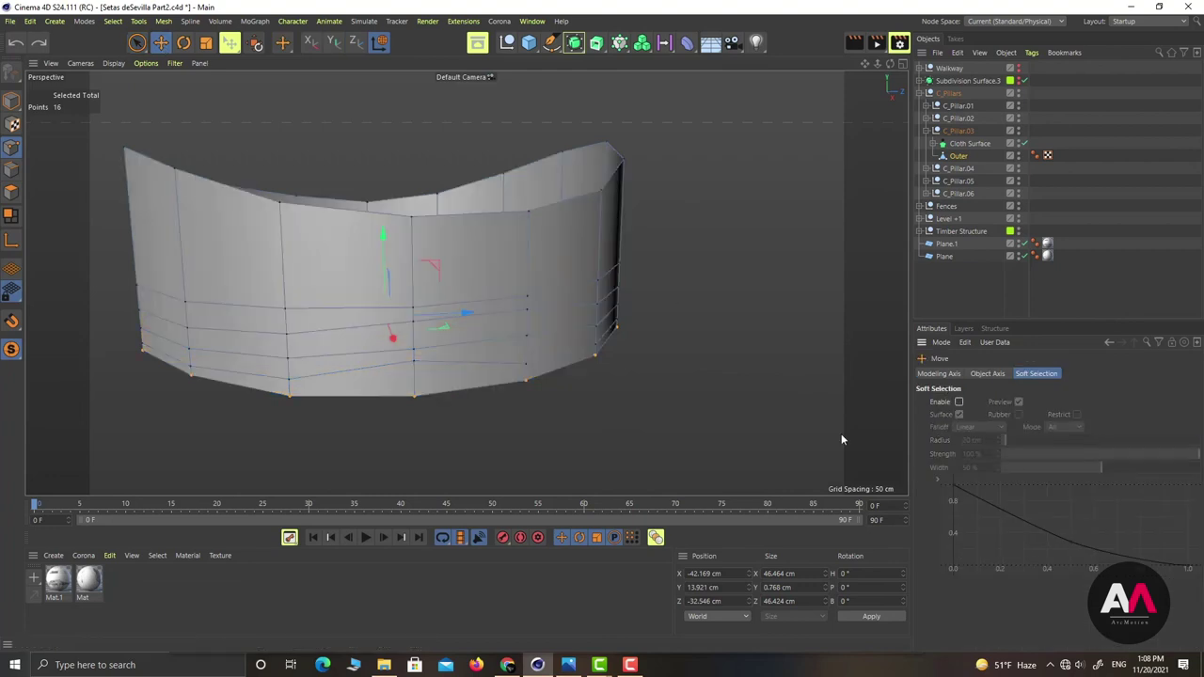
Slide the uneven points on two neighbouring vertical edges of the Outer shell so its lower horizontal loops are evenly spaced
scroll(404, 365, up, 2)
right_click(399, 364)
click(408, 381)
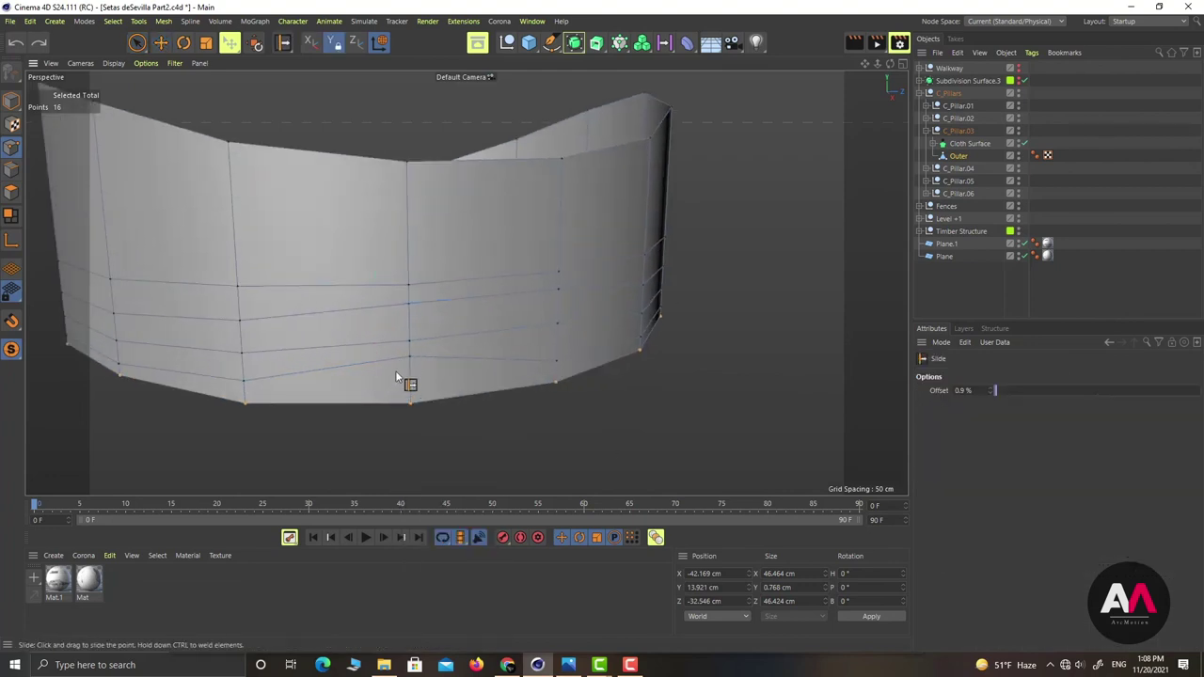
drag(410, 377, 449, 409)
drag(560, 290, 560, 302)
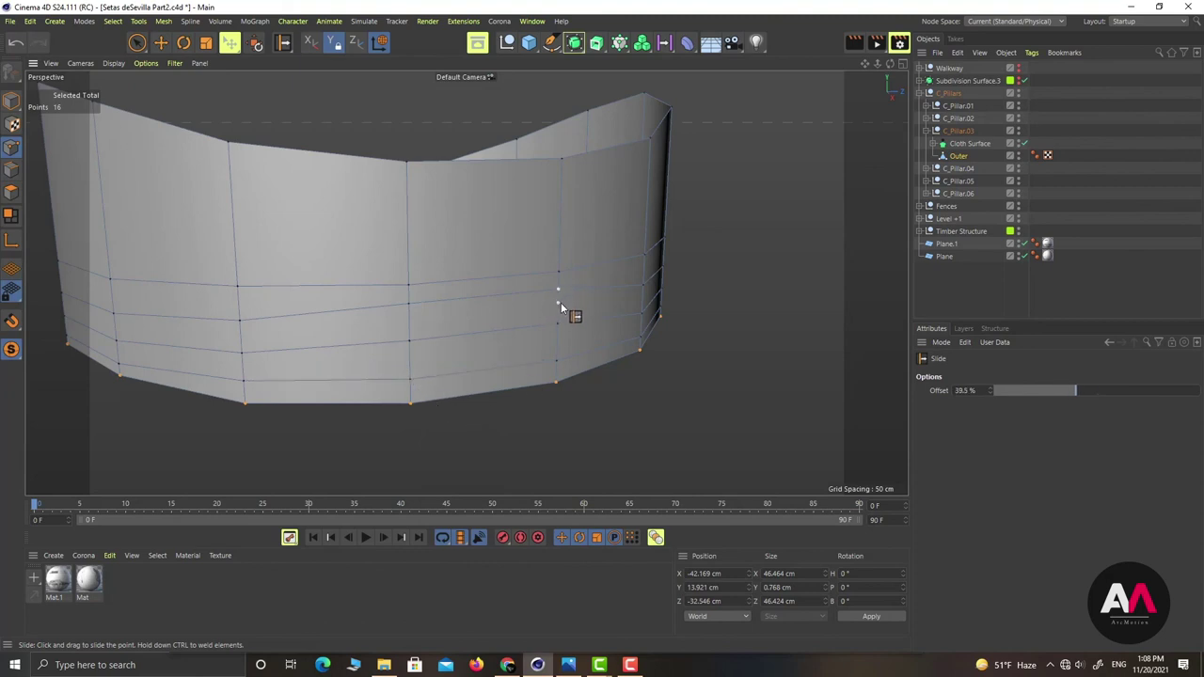
drag(410, 322, 247, 341)
drag(420, 349, 416, 357)
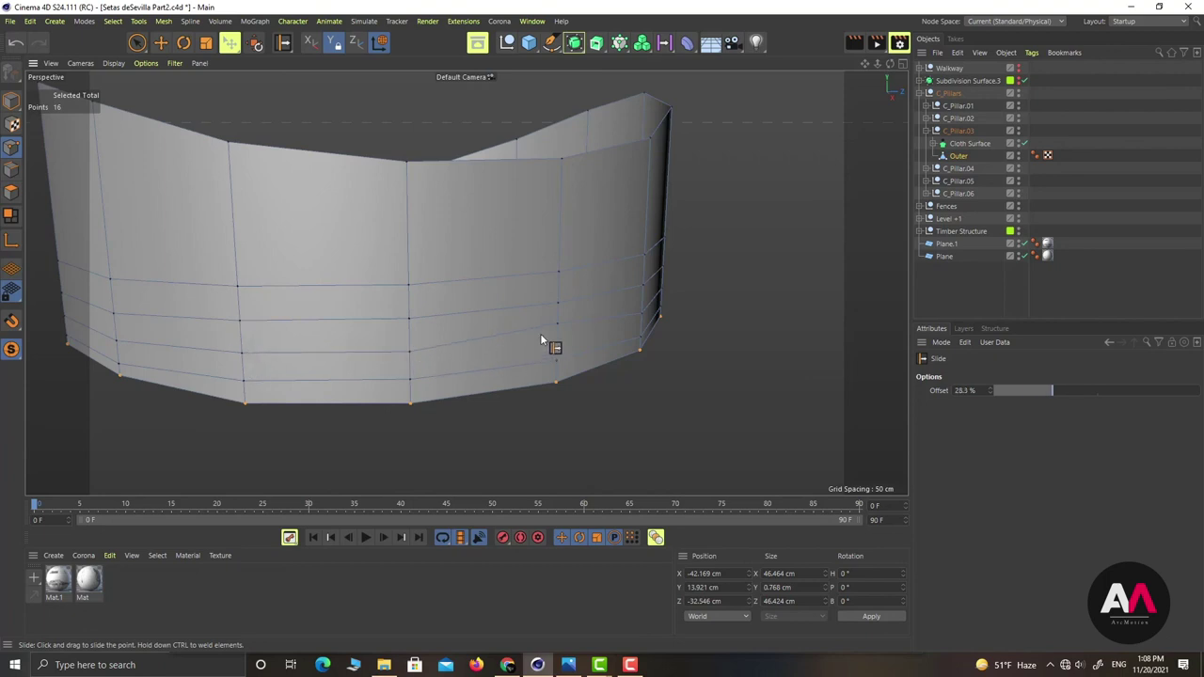
drag(555, 326, 558, 334)
Slide the misaligned points around the remaining sides of the Outer shell to even out its lower horizontal loops
alt+drag(595, 284, 236, 333)
alt+drag(561, 373, 298, 339)
alt+drag(566, 325, 440, 321)
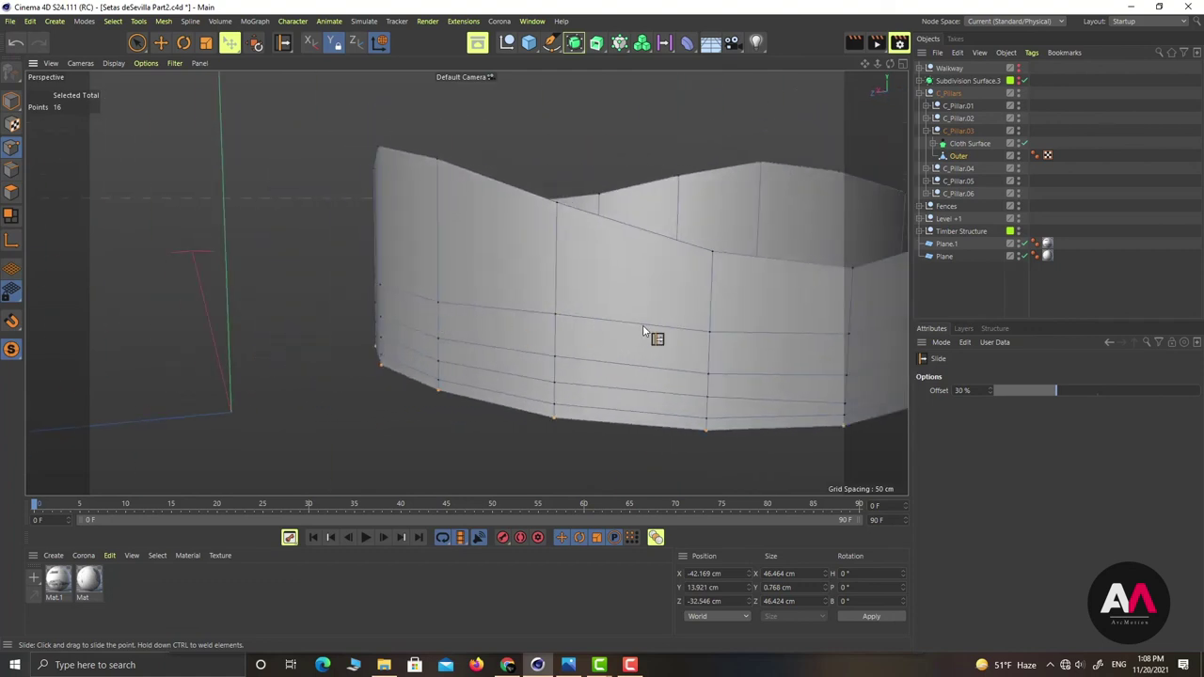
alt+drag(655, 339, 441, 386)
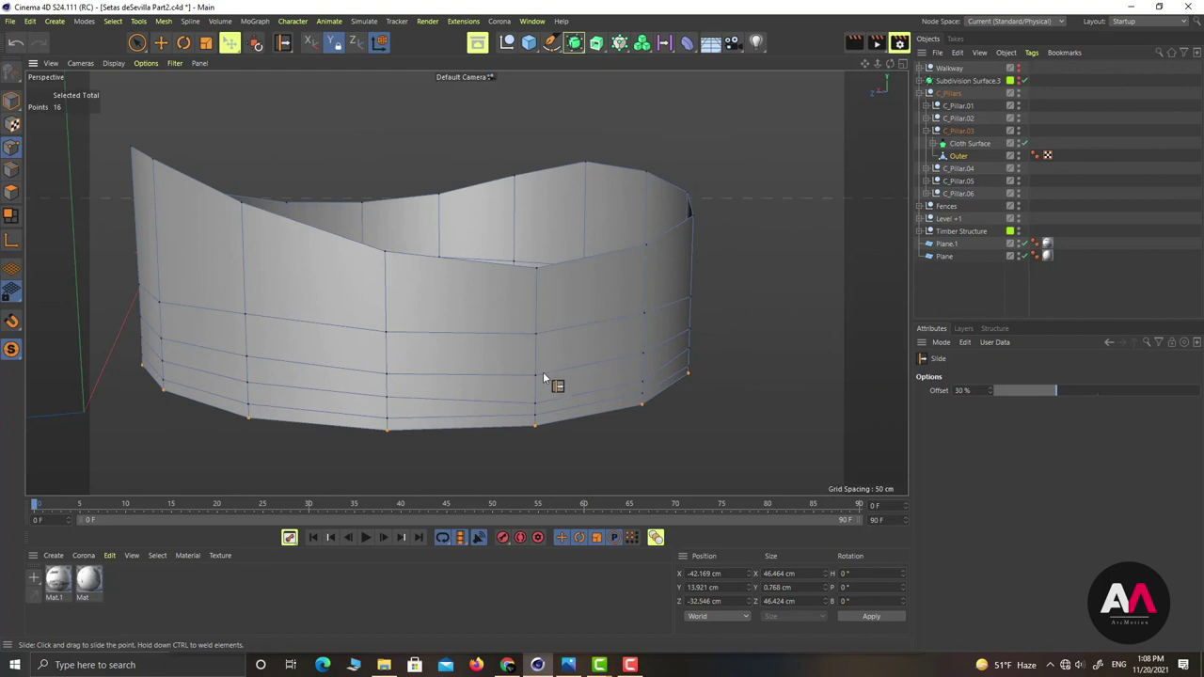
drag(535, 368, 535, 396)
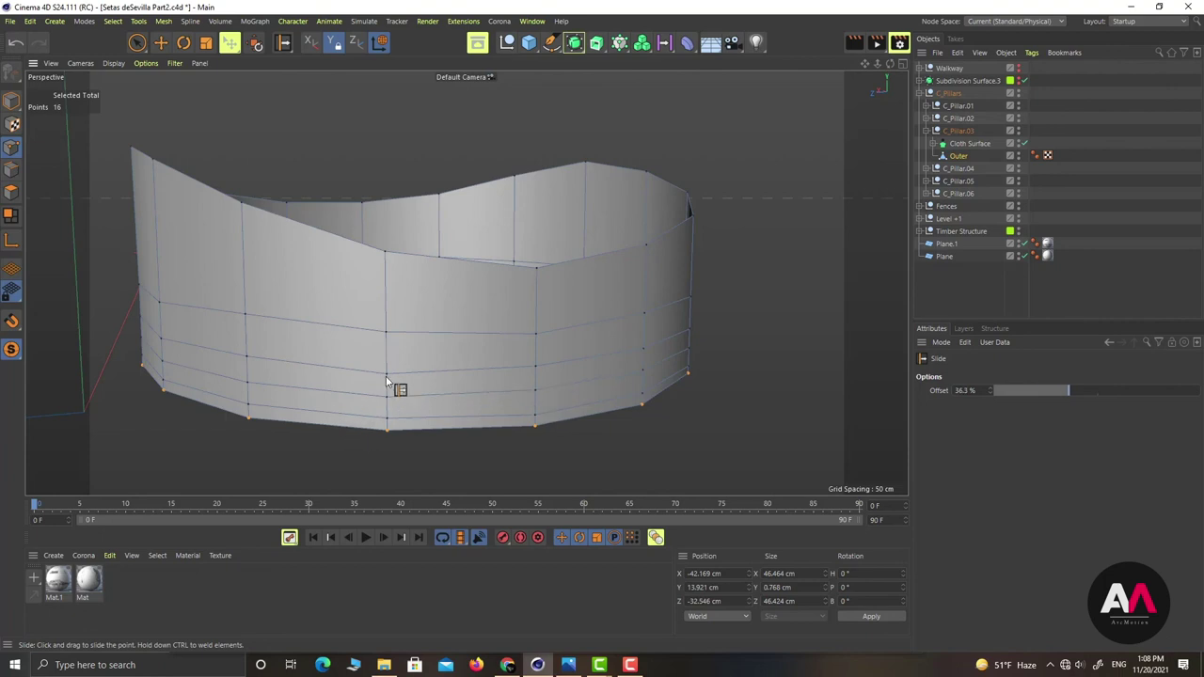
drag(387, 379, 247, 357)
drag(405, 411, 549, 411)
alt+drag(299, 439, 529, 377)
drag(372, 410, 632, 313)
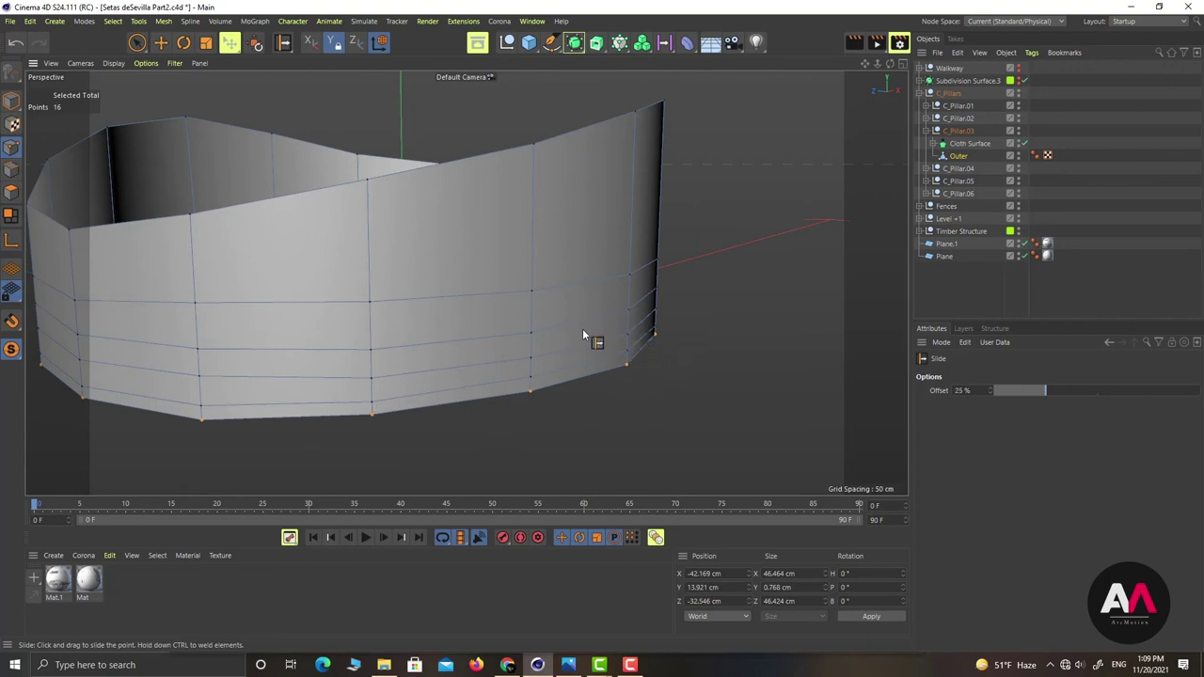
key(u)
key(l)
key(m)
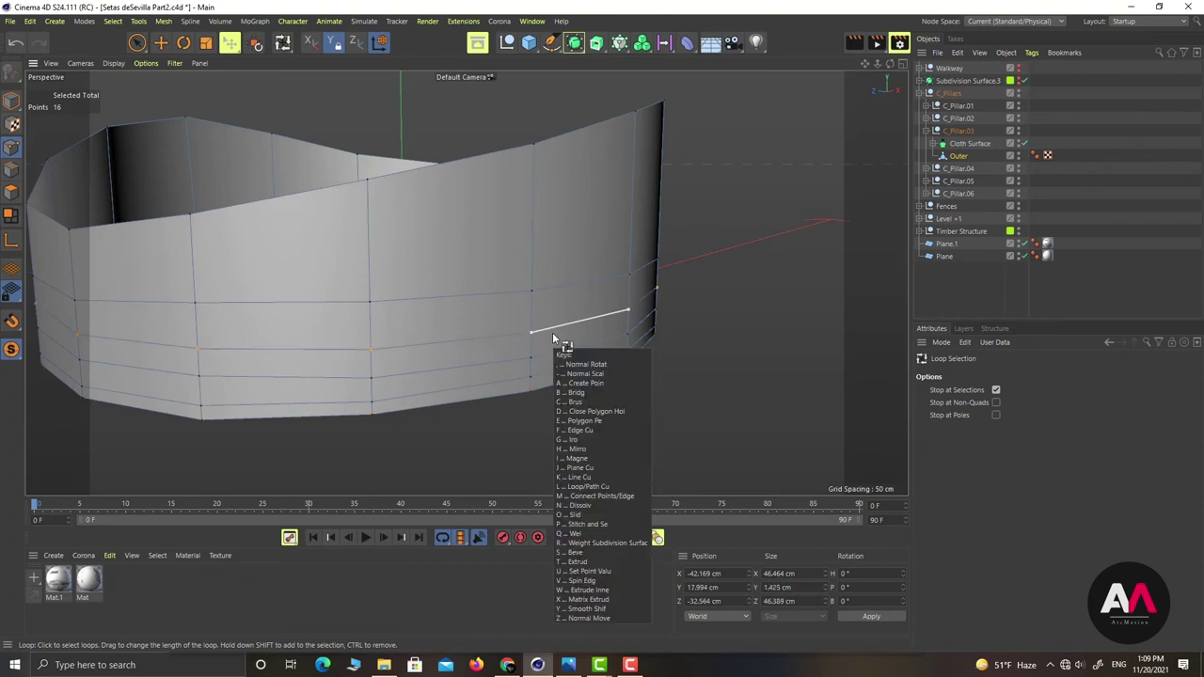
key(o)
drag(531, 337, 531, 332)
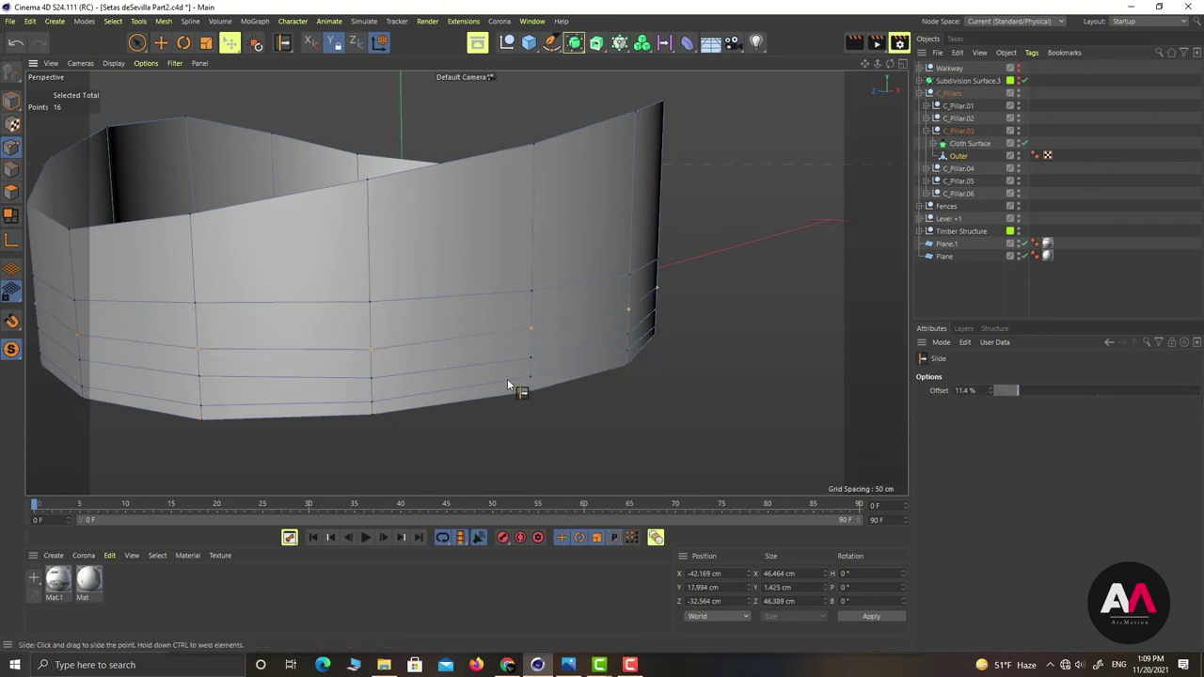
click(16, 45)
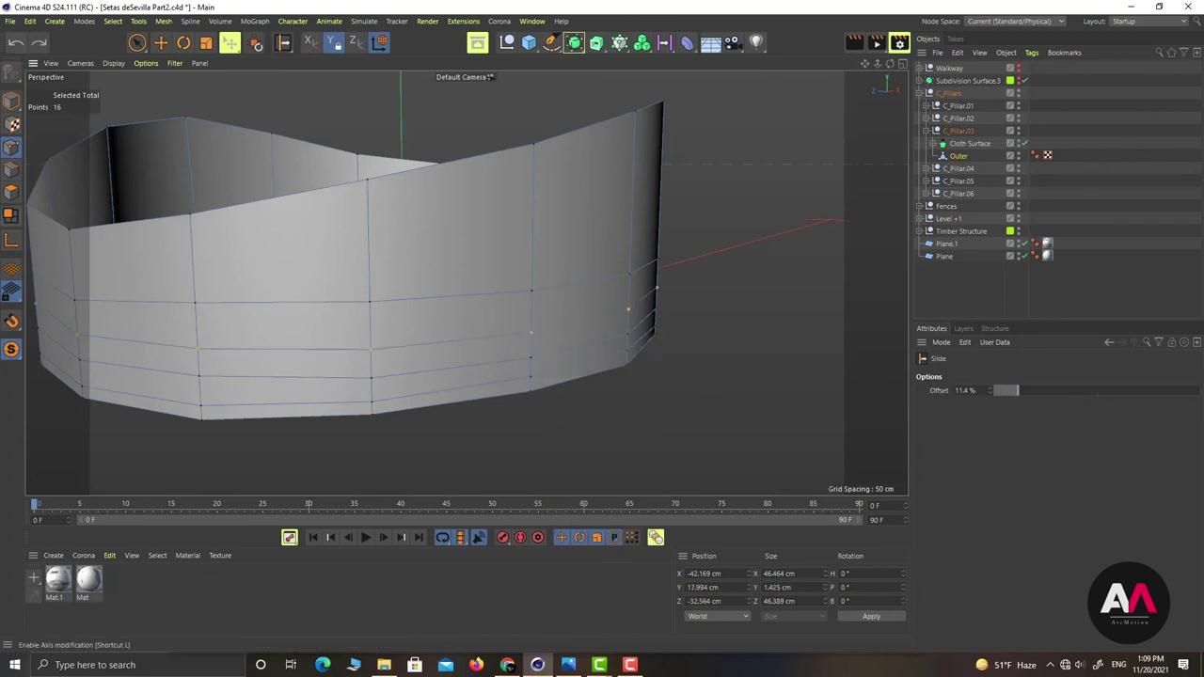
In edge mode, loop-select the Outer shell's second horizontal edge loop from the top and slide it up to about Y 18.70 cm
click(11, 170)
key(u)
key(l)
click(389, 392)
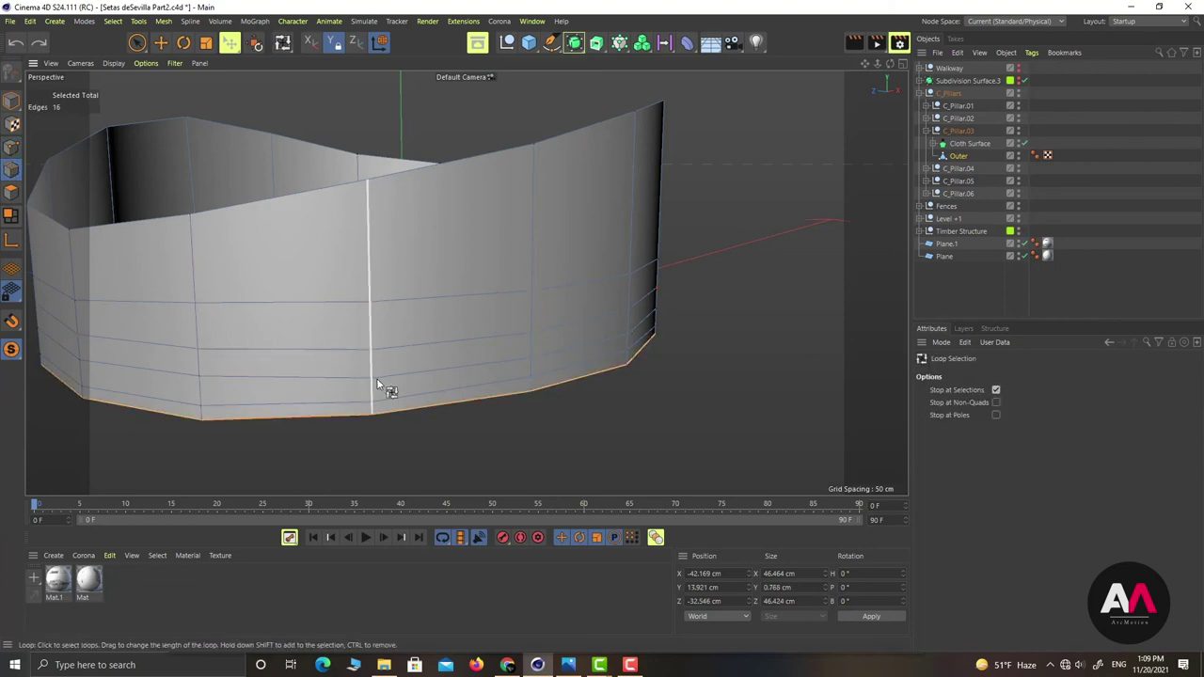
click(430, 349)
key(m)
key(o)
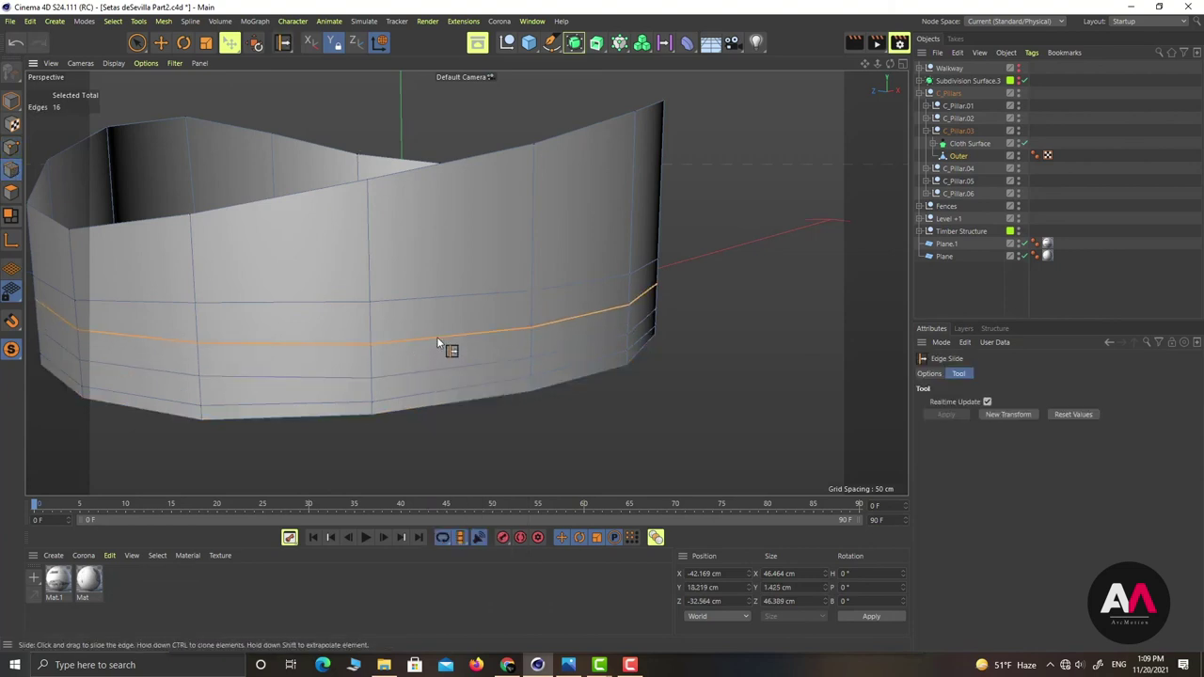
drag(438, 339, 442, 330)
Loop-select the third horizontal edge loop from the top of the Outer shell and slide it up to about Y 17.09 cm
key(u)
key(l)
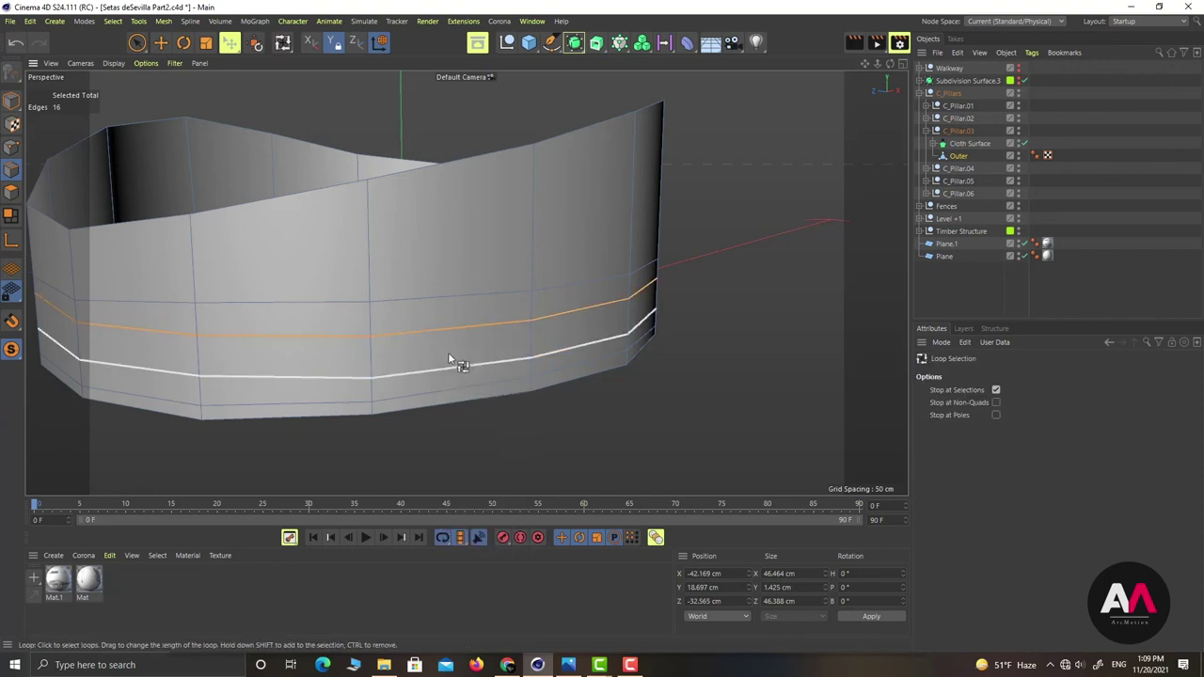
click(454, 359)
key(m)
key(o)
drag(454, 362, 458, 353)
Loop-select the lowest inner edge loop of the Outer shell and slide it up to about Y 15.36 cm
right_click(458, 352)
click(462, 378)
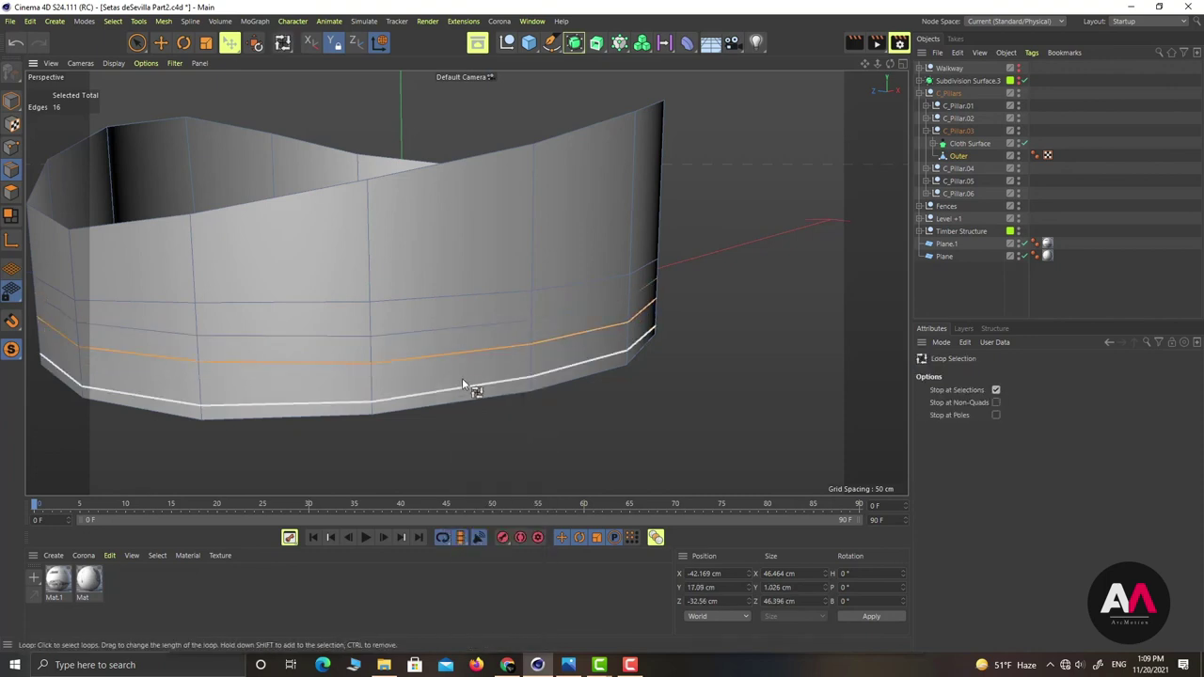
click(464, 387)
right_click(465, 383)
click(499, 553)
drag(464, 381, 470, 370)
Select the Outer shell's bottom edge loop and scale it outward horizontally with soft selection to about 59.24 cm wide
alt+drag(613, 287, 512, 284)
right_click(507, 288)
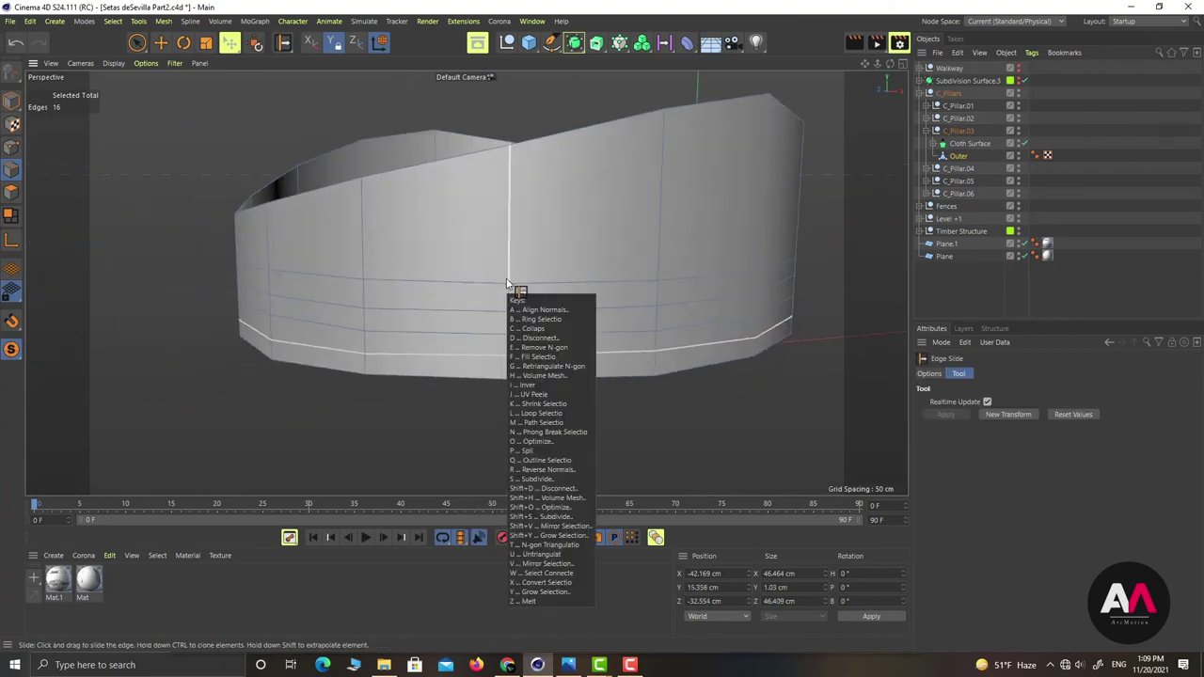
click(512, 315)
click(169, 372)
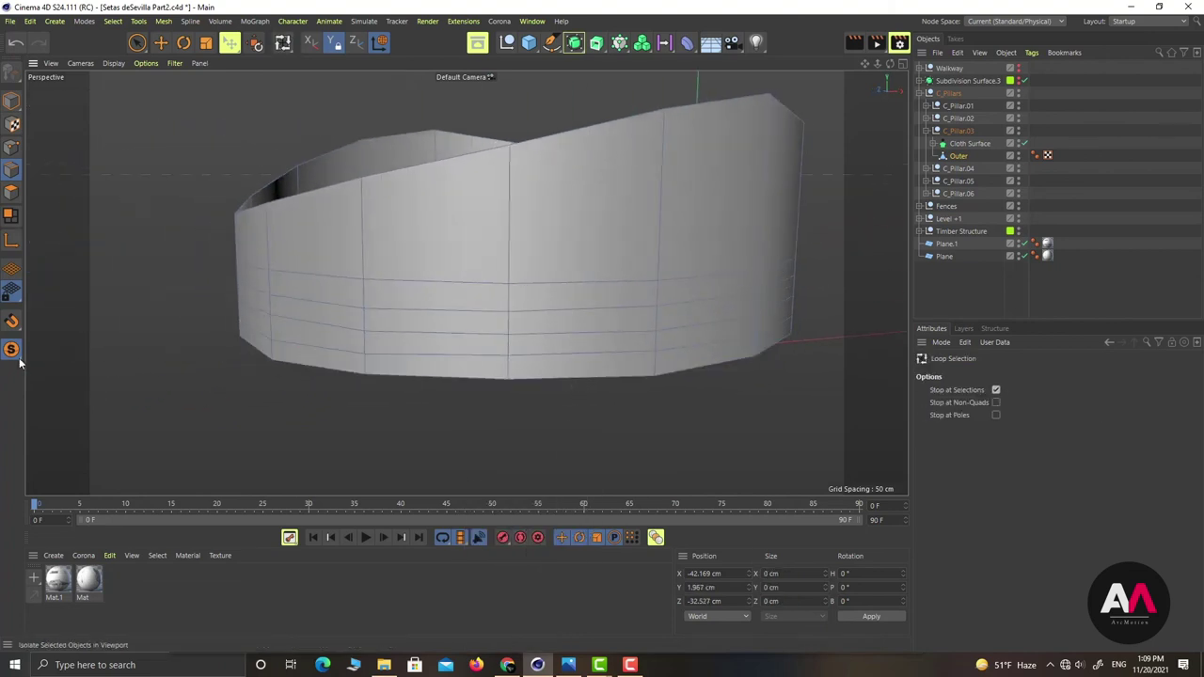
click(460, 378)
alt+drag(537, 304, 701, 334)
alt+right_drag(680, 315, 526, 348)
alt+drag(420, 353, 505, 376)
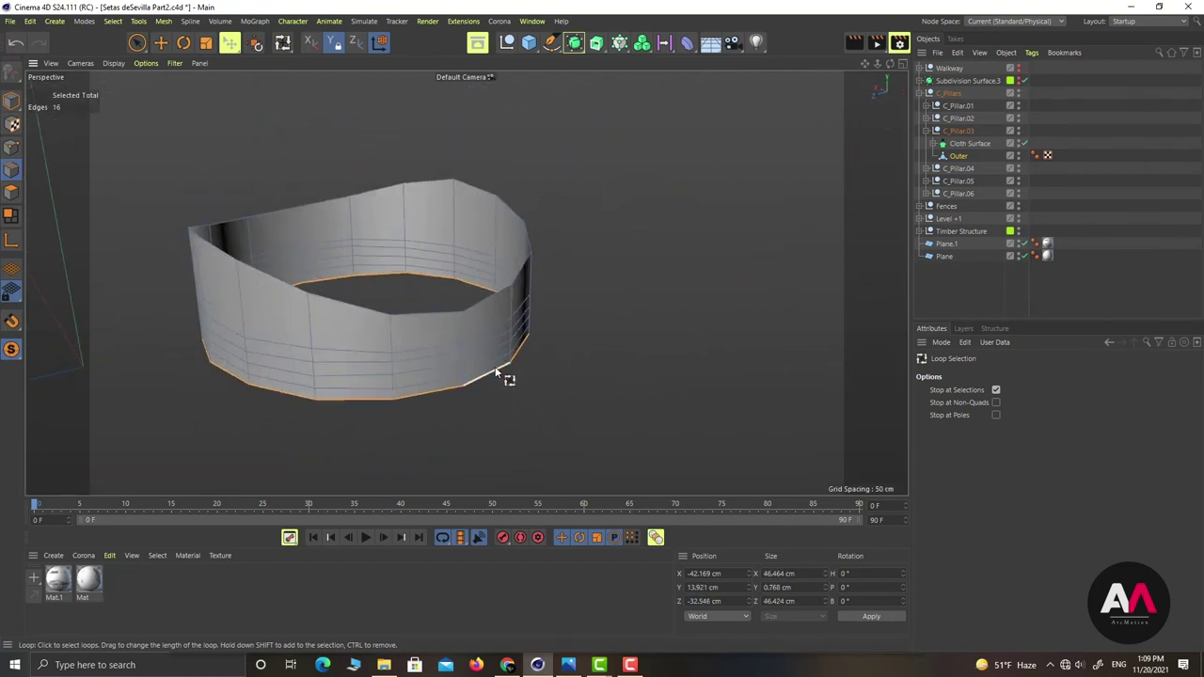
key(t)
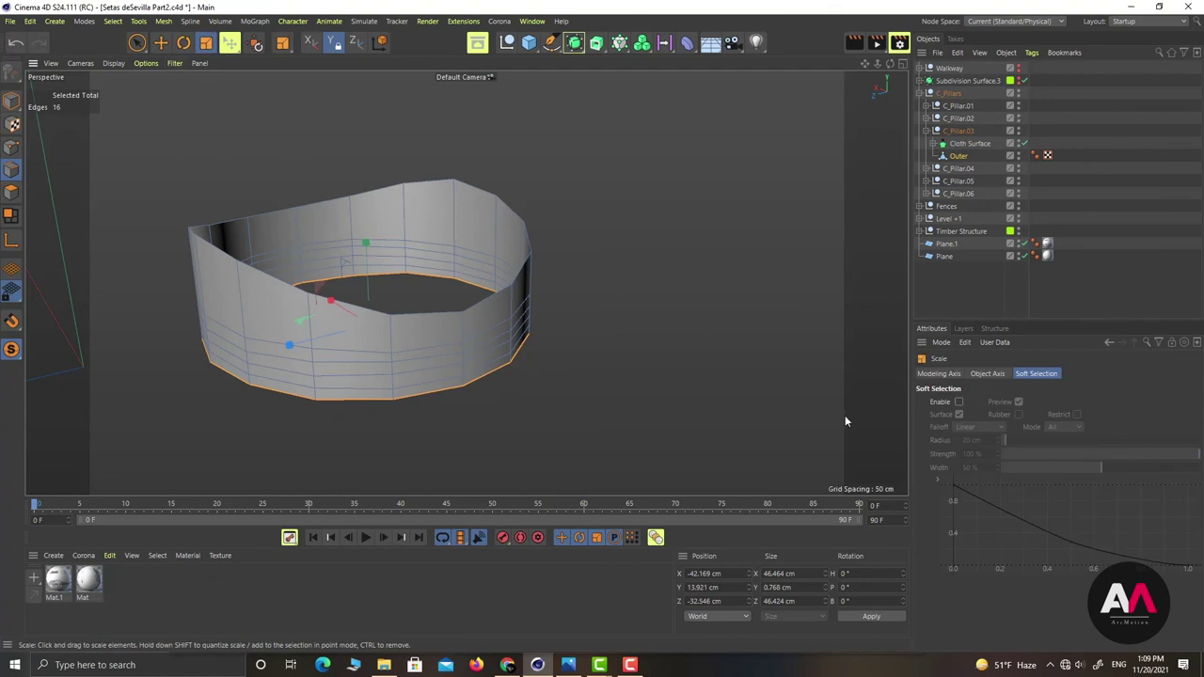
click(959, 401)
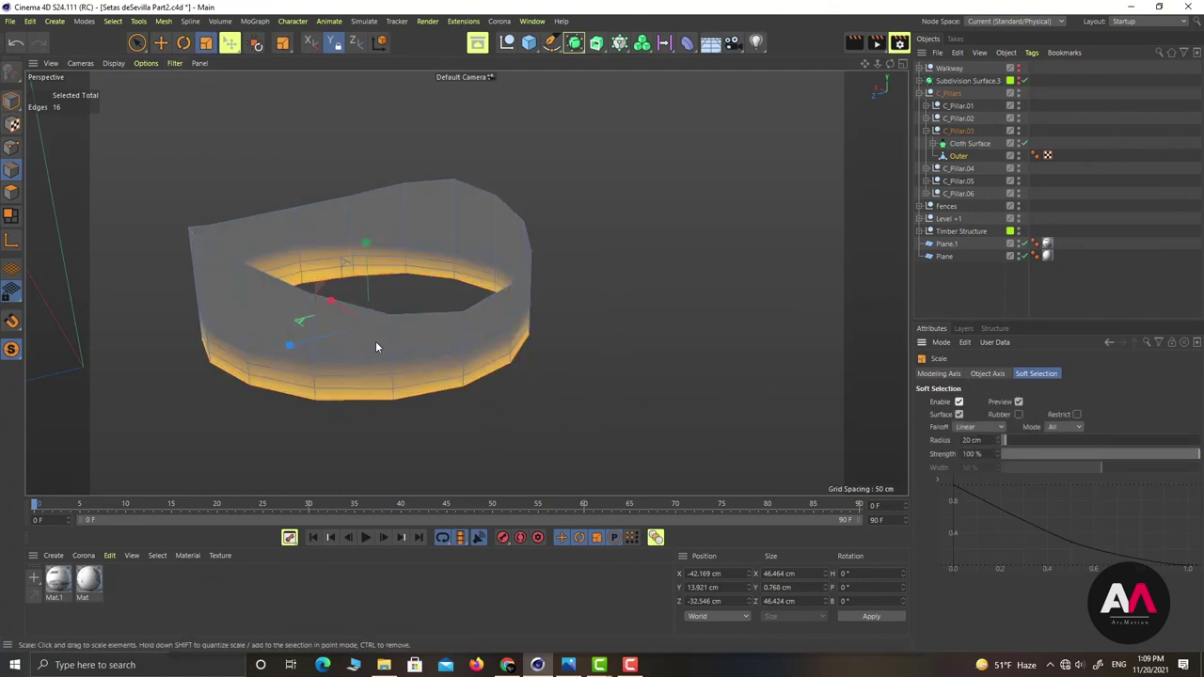
drag(300, 325, 495, 343)
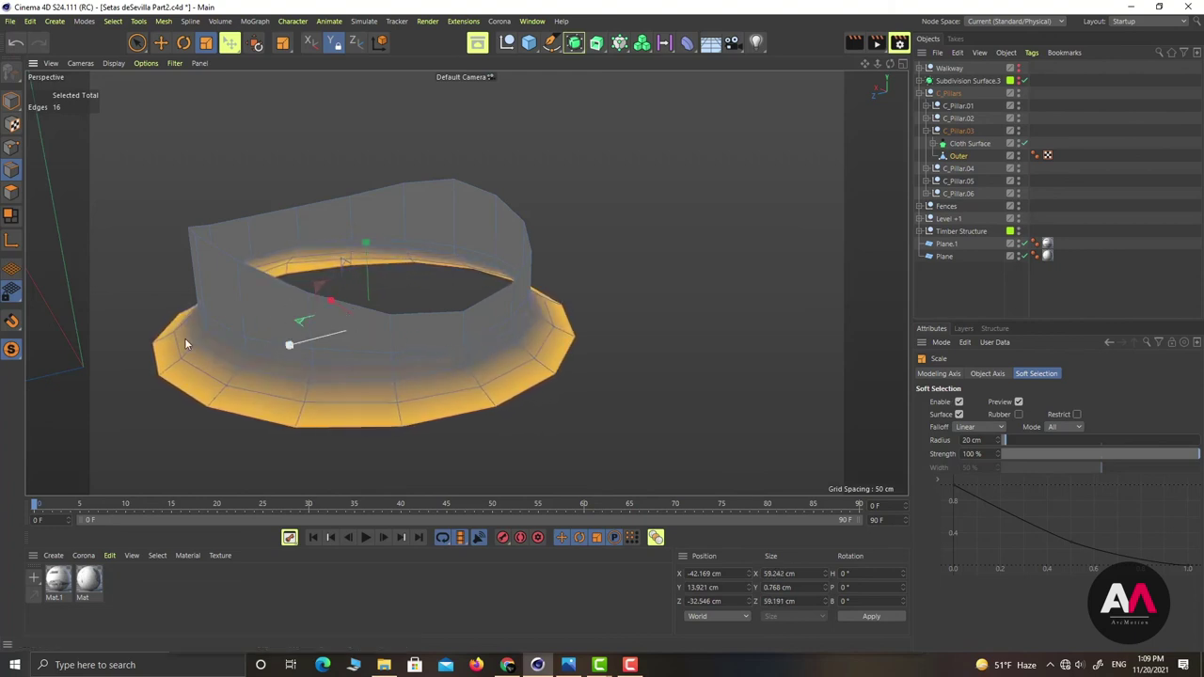
Show the rest of the scene again and scale the bottom edge loop further outward to about 66.88 cm wide
click(12, 350)
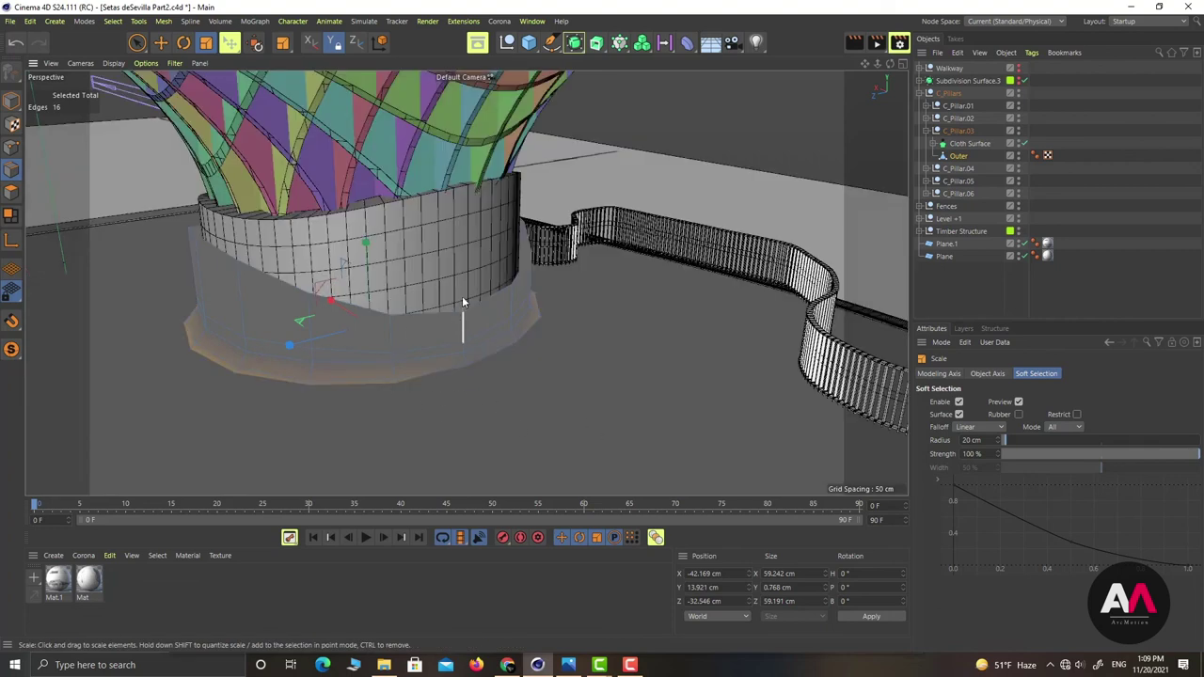
drag(301, 322, 368, 302)
Switch to model mode and raise the whole Outer object to about Y 2.69 cm
click(12, 101)
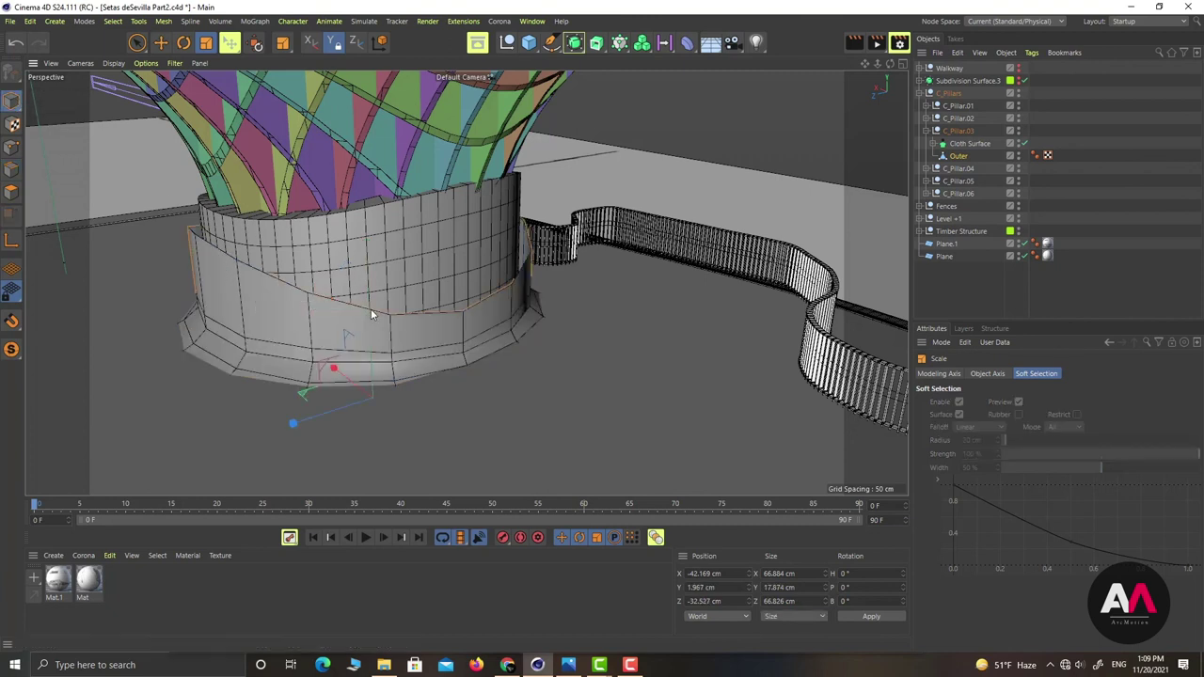
key(e)
drag(369, 334, 373, 344)
Place the Outer shell under a new Subdivision Surface inside C_Pillar.03
alt+drag(296, 302, 521, 306)
alt+right_drag(521, 306, 375, 345)
scroll(633, 279, up, 10)
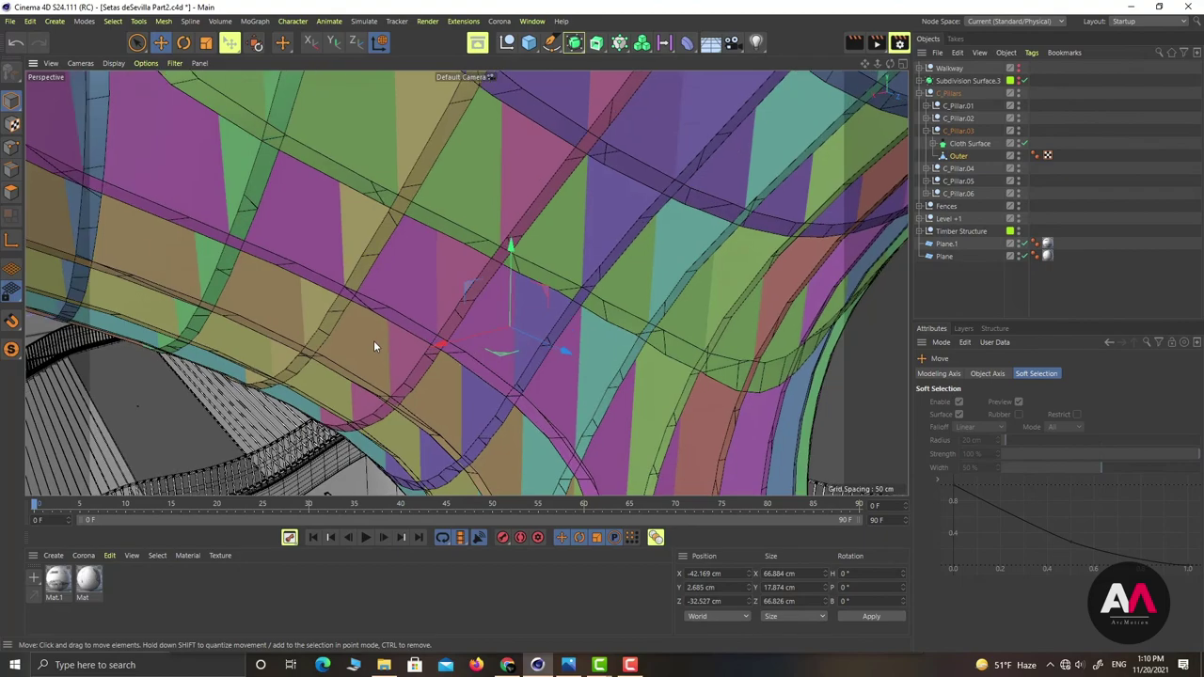
mouse_move(375, 344)
alt+mouse_down()
mouse_move(697, 277)
mouse_move(355, 344)
alt+mouse_up()
scroll(674, 228, up, 8)
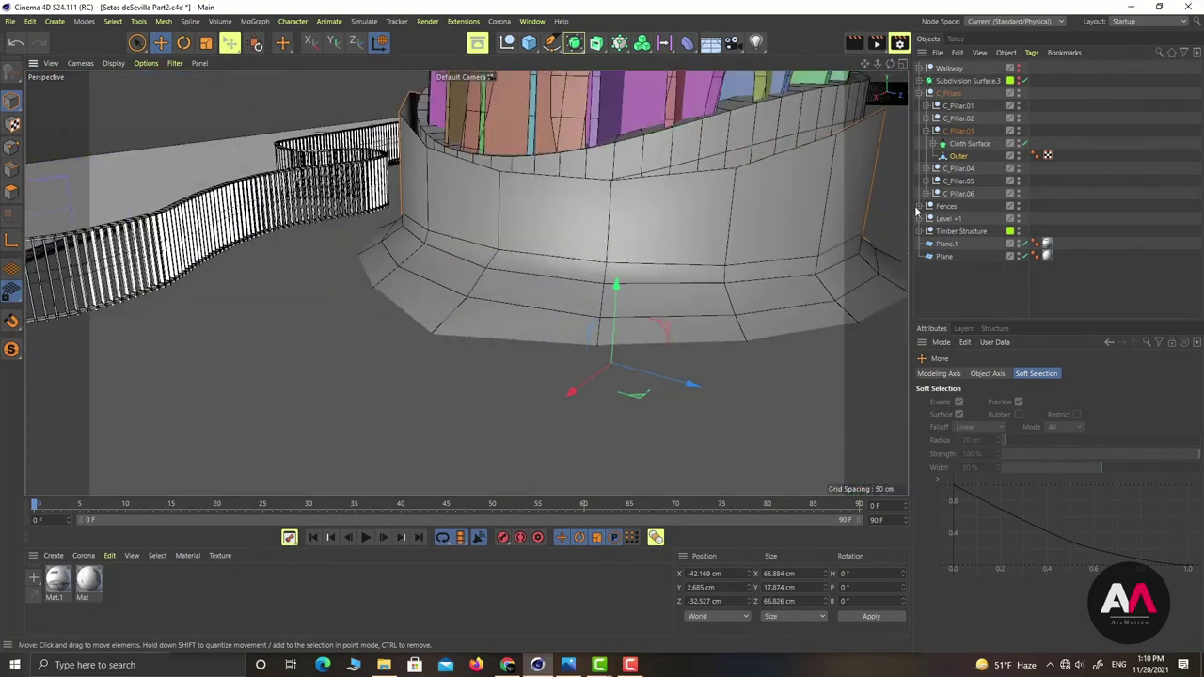
click(957, 155)
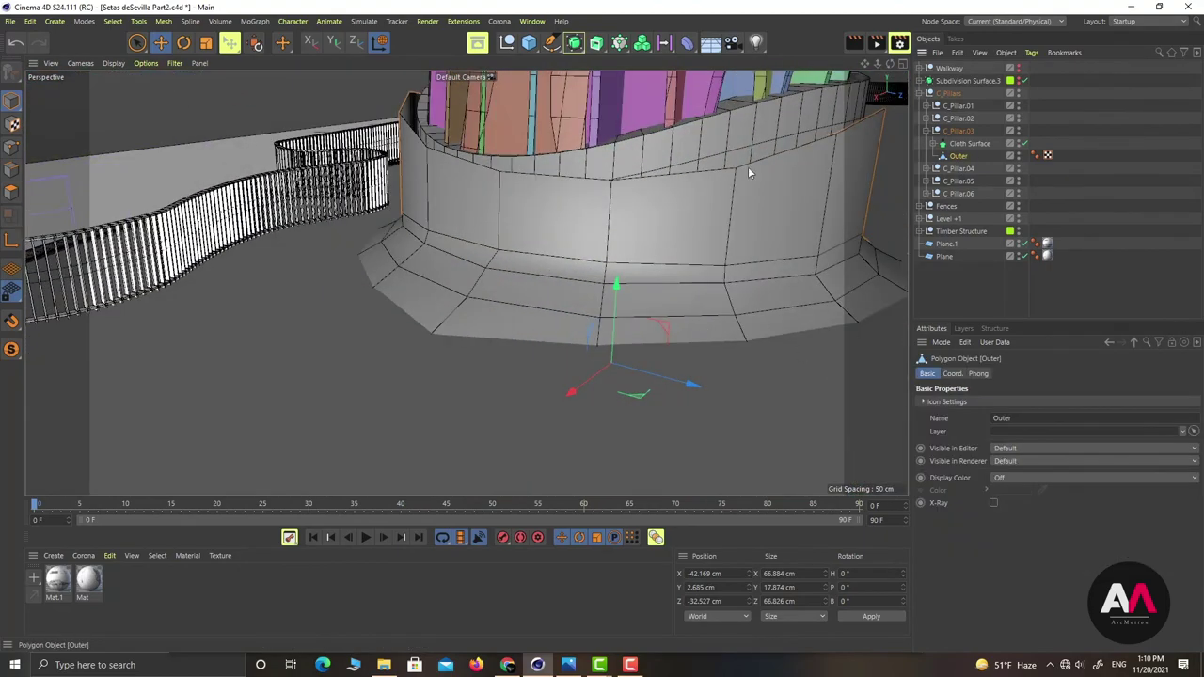
click(575, 44)
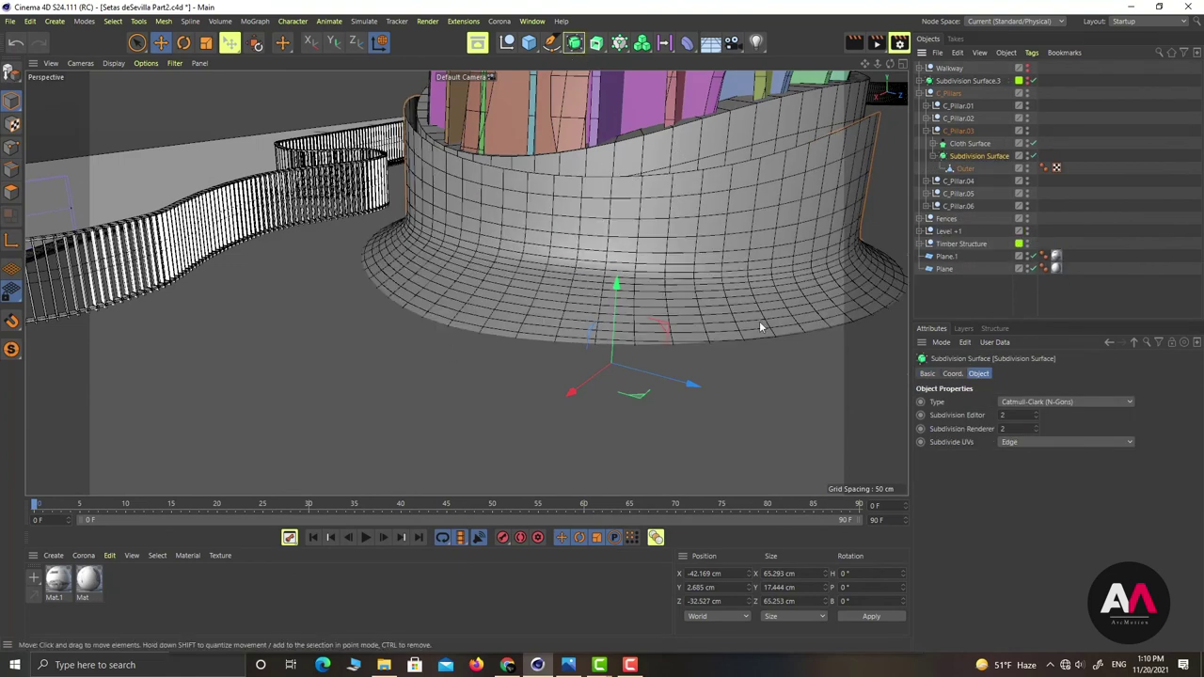
Place the Outer shell's Subdivision Surface under a new Cloth Surface inside C_Pillar.03
alt+drag(760, 325, 802, 294)
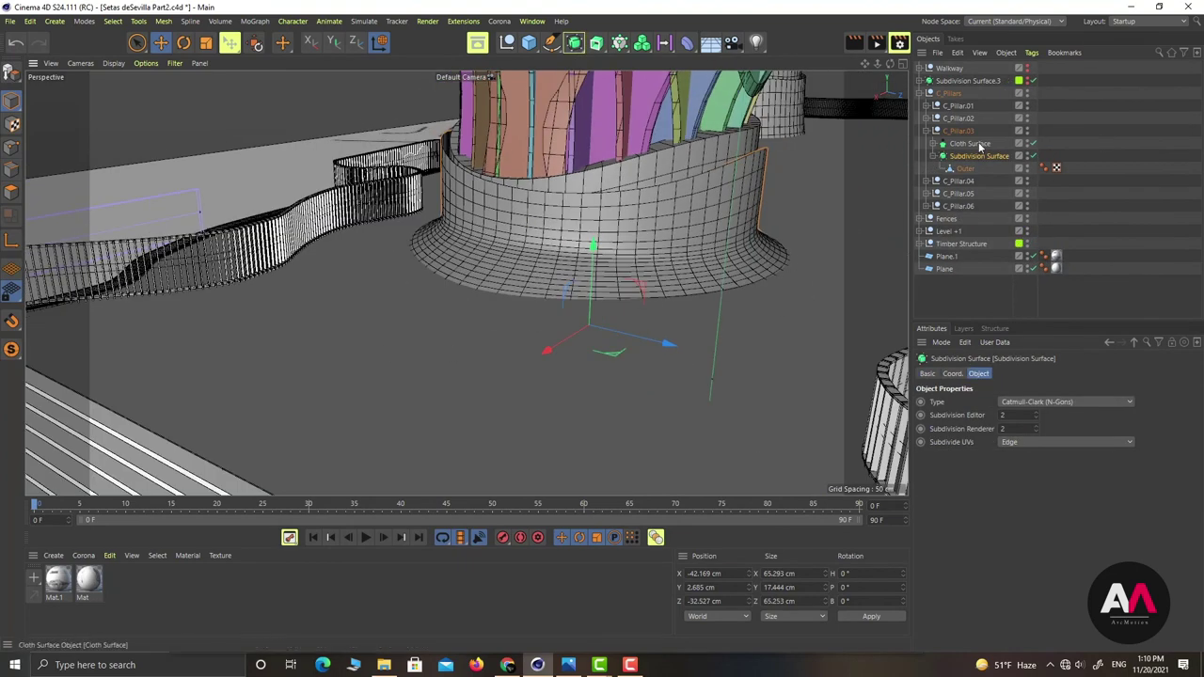
scroll(570, 202, up, 4)
alt+drag(576, 202, 324, 330)
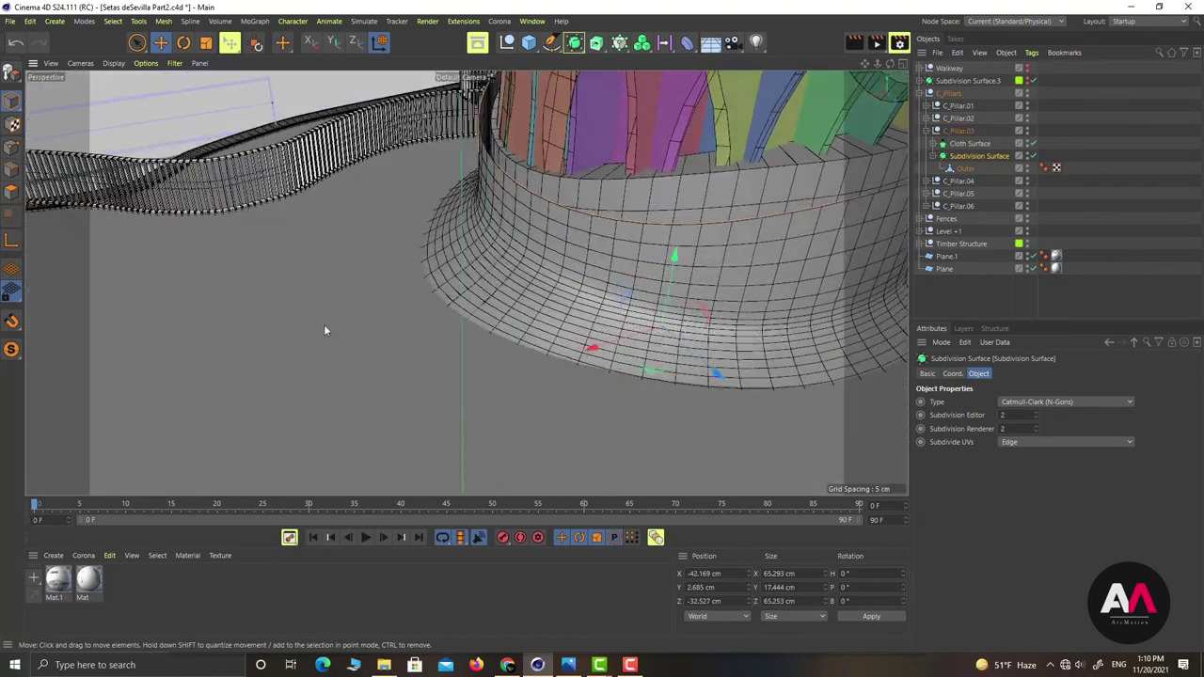
click(575, 42)
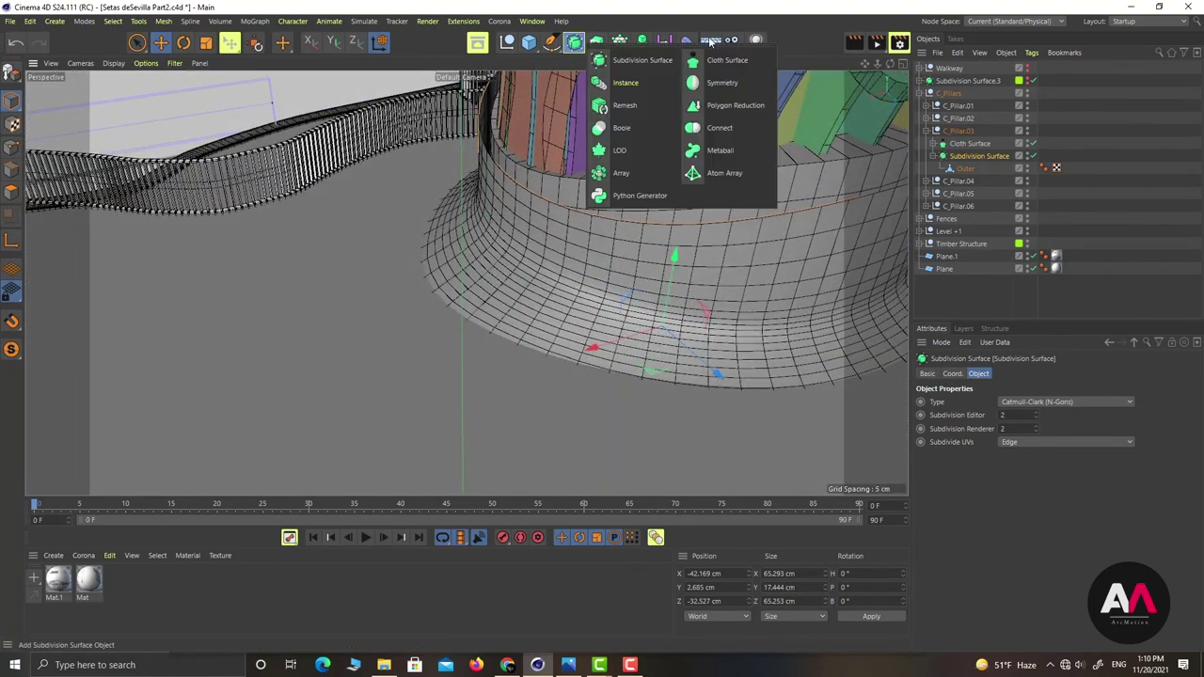
click(746, 62)
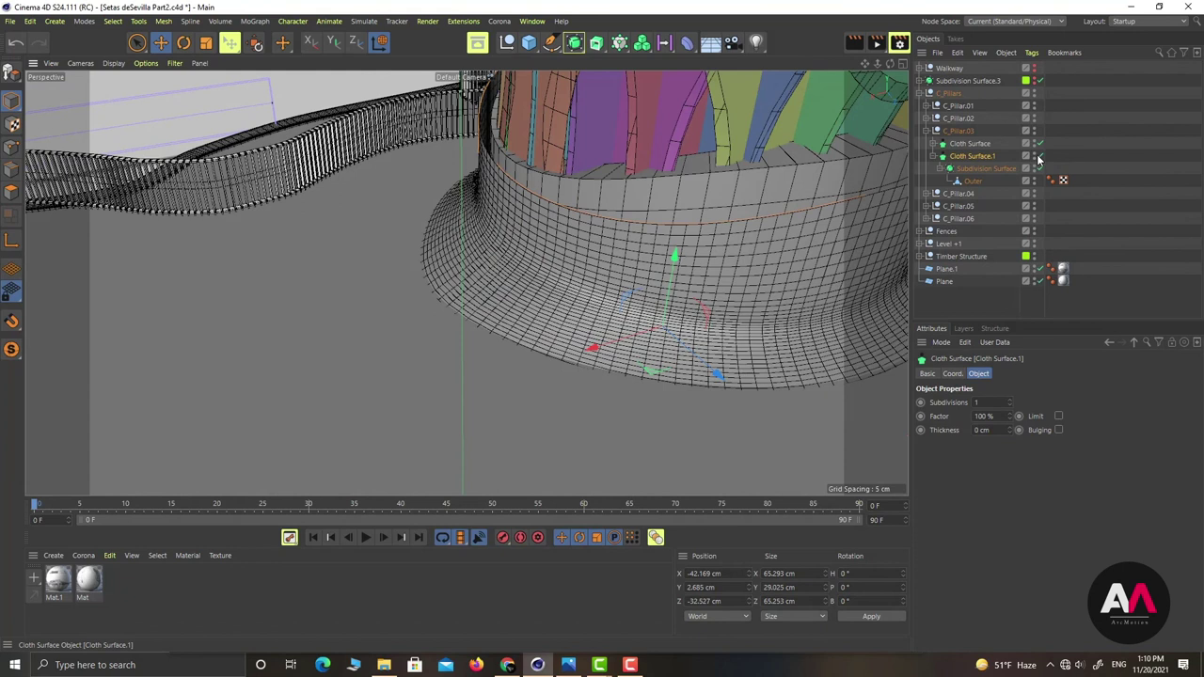
Rename the two Cloth Surfaces in C_Pillar.03: the original one as INNER and the new one as Outer
double_click(971, 143)
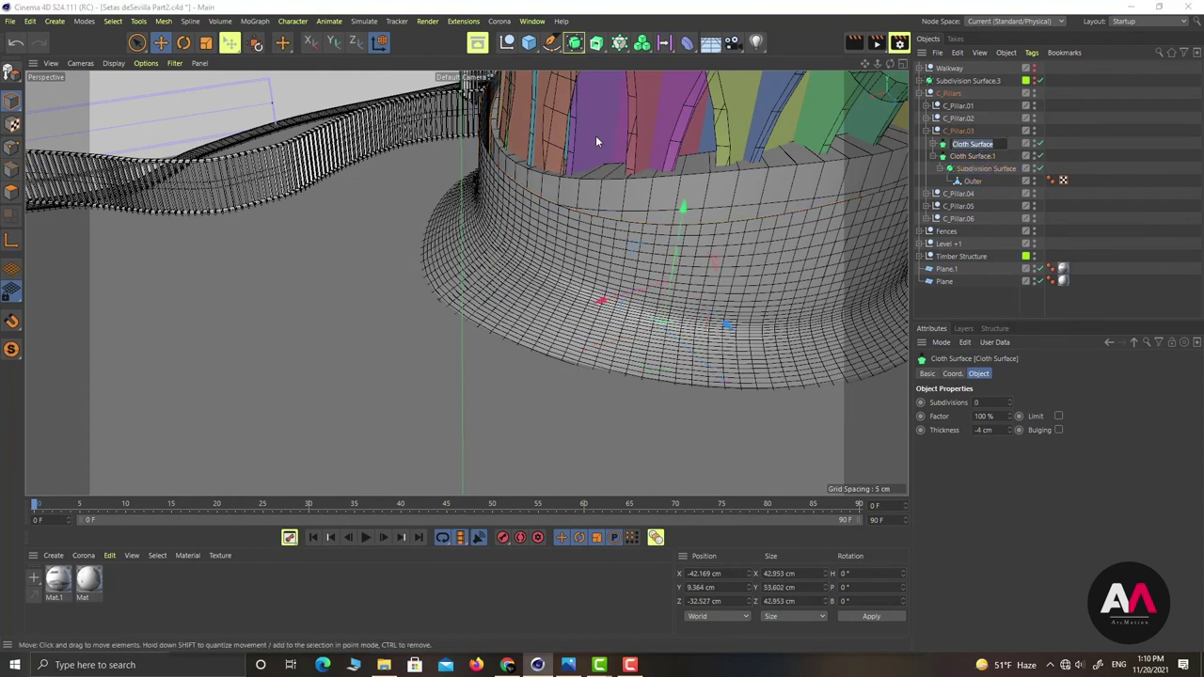
text(In)
key(Return)
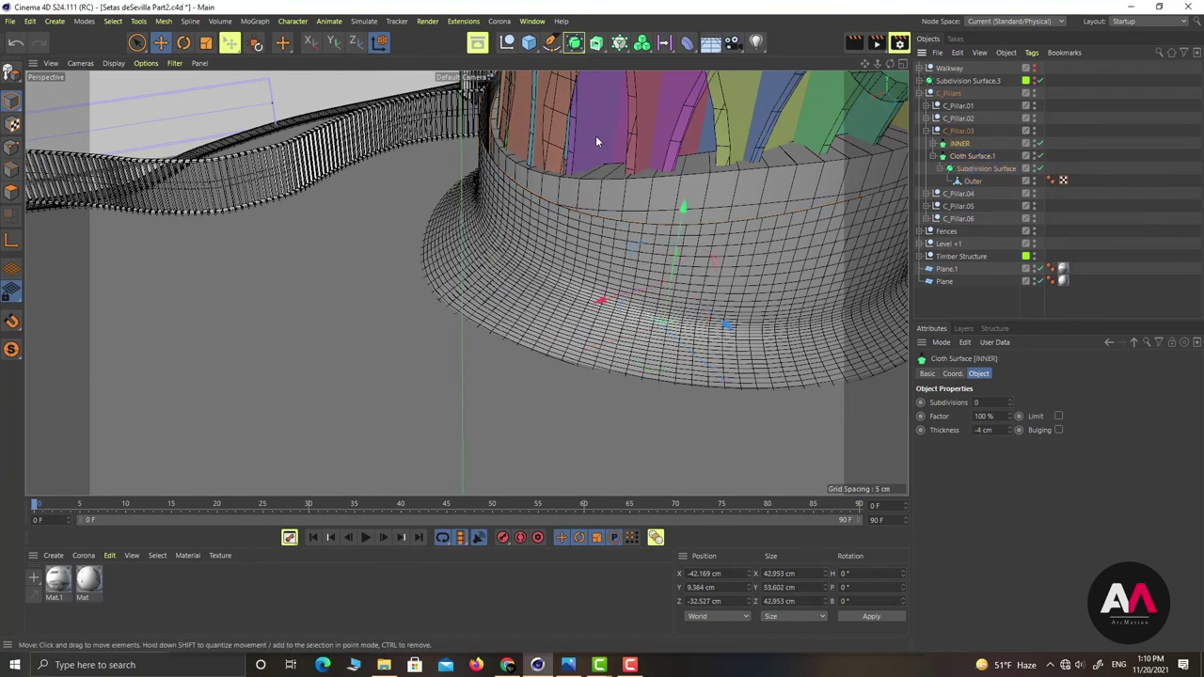
double_click(974, 155)
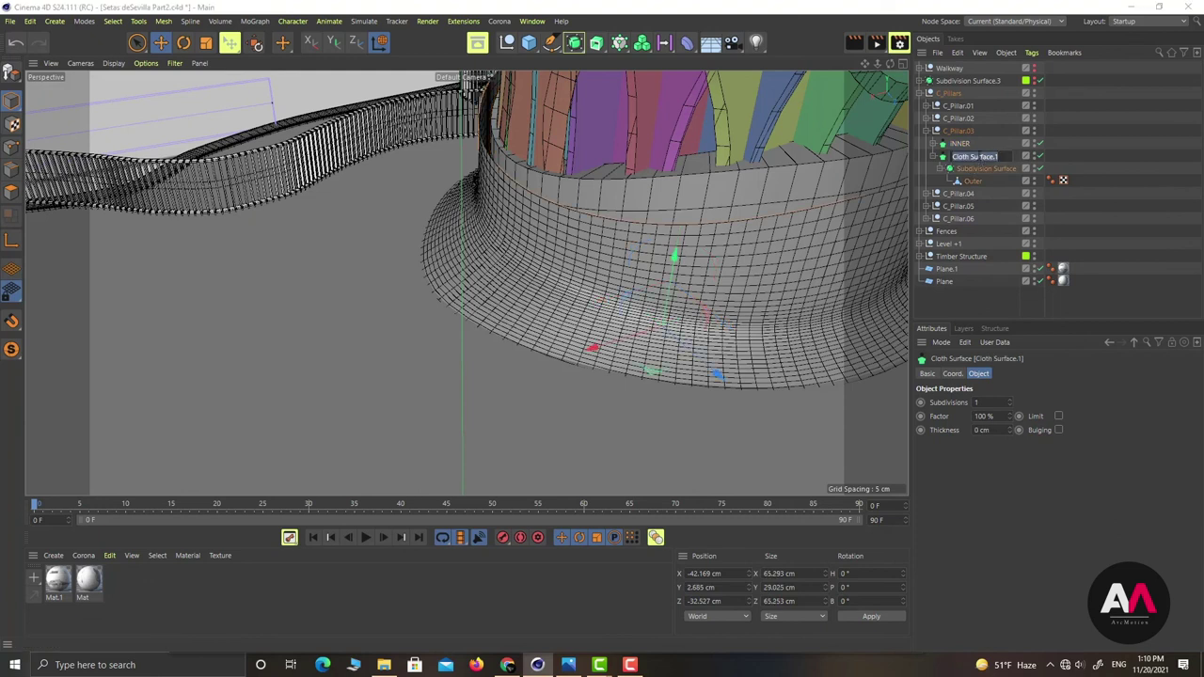
text(Outer)
key(Return)
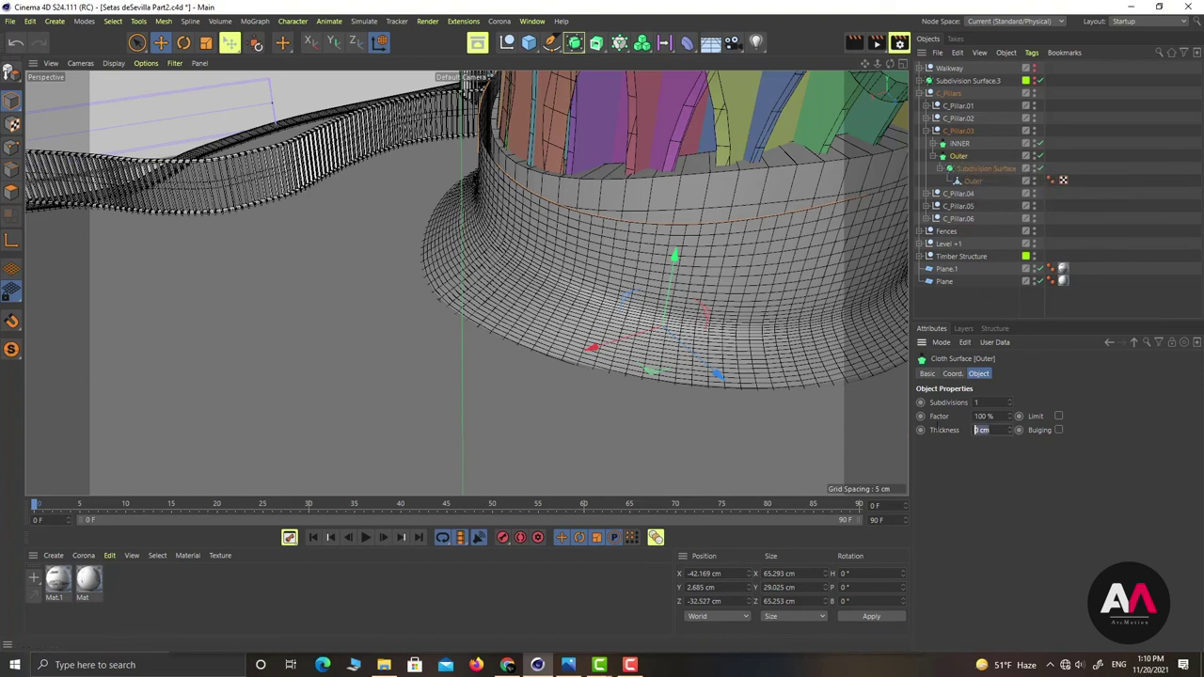
Set the Outer Cloth Surface's thickness to -3 cm and its subdivisions to 0
text(-3)
key(Return)
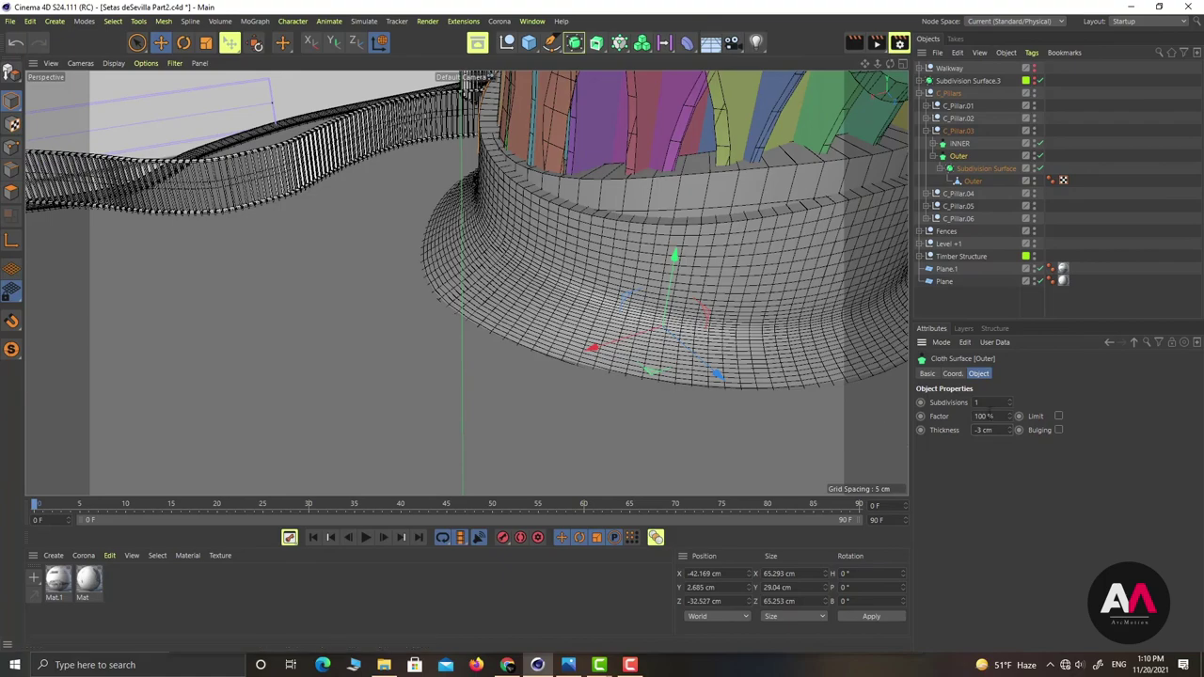
drag(989, 404, 849, 395)
text(0)
key(Return)
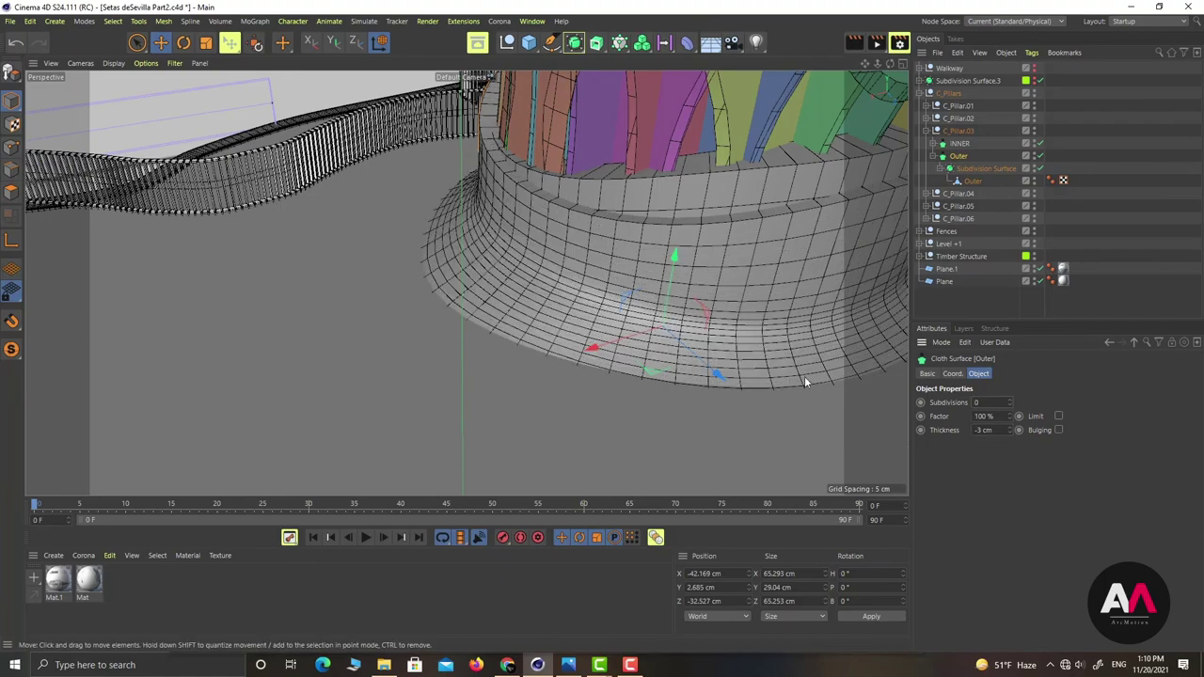
Lower the Outer polygon mesh slightly and raise the INNER Cloth Surface to about Y 10.42 cm
alt+drag(551, 262, 749, 235)
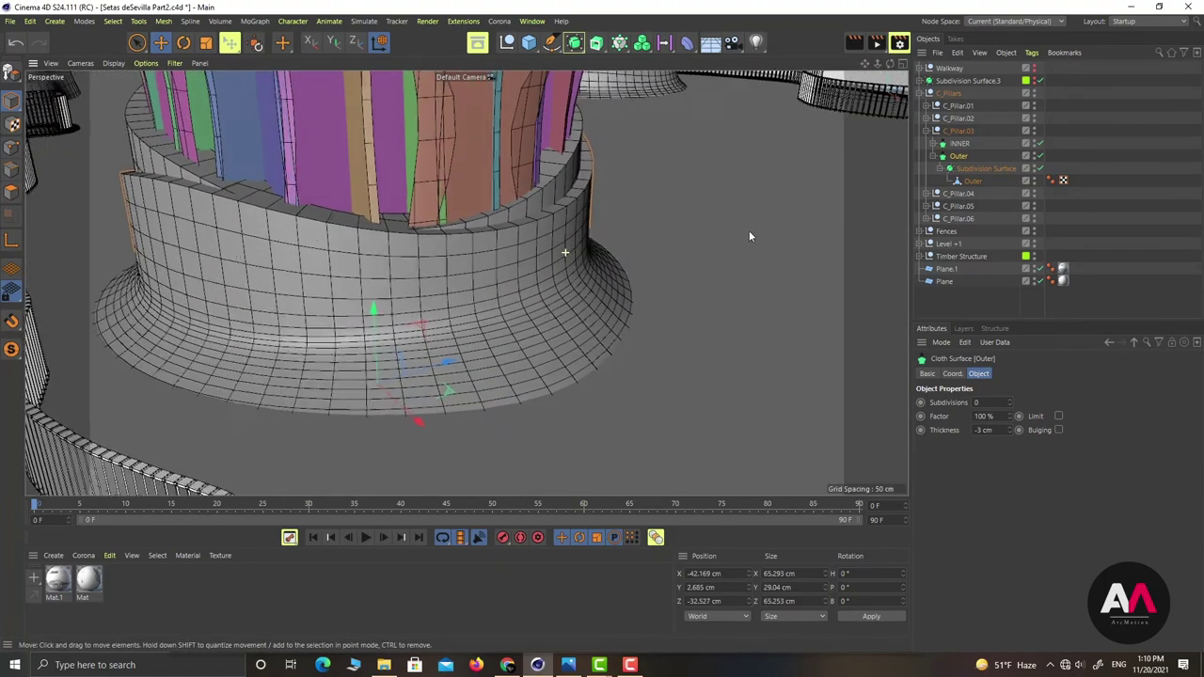
scroll(750, 235, down, 2)
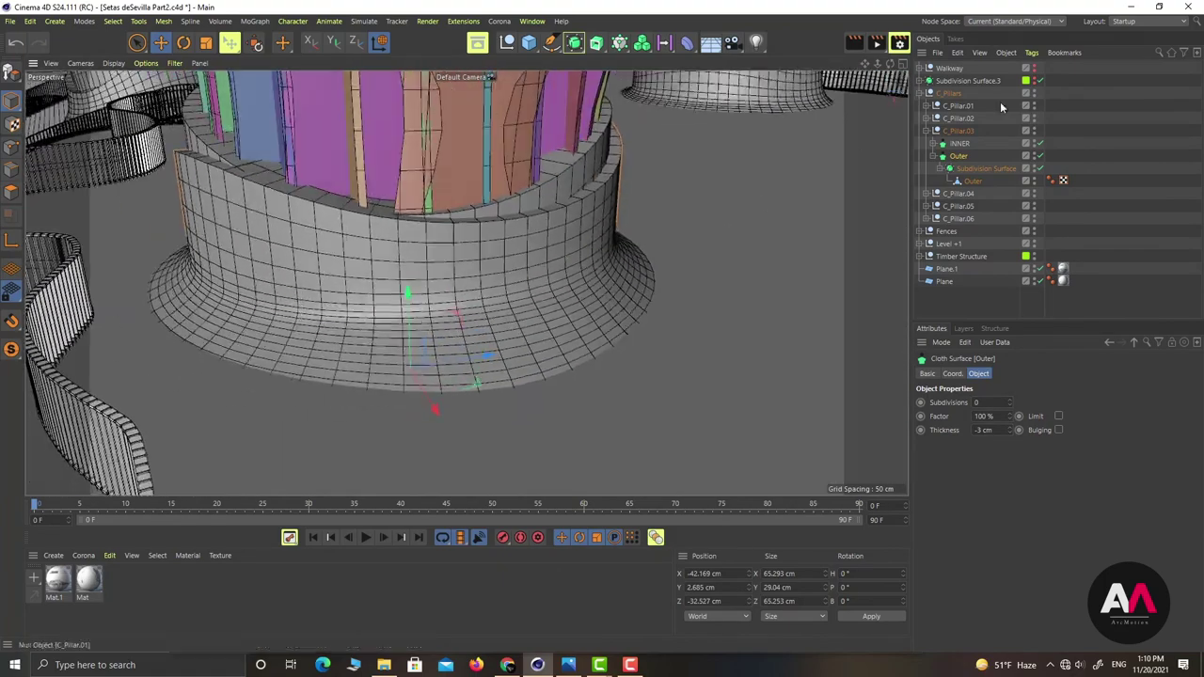
click(971, 180)
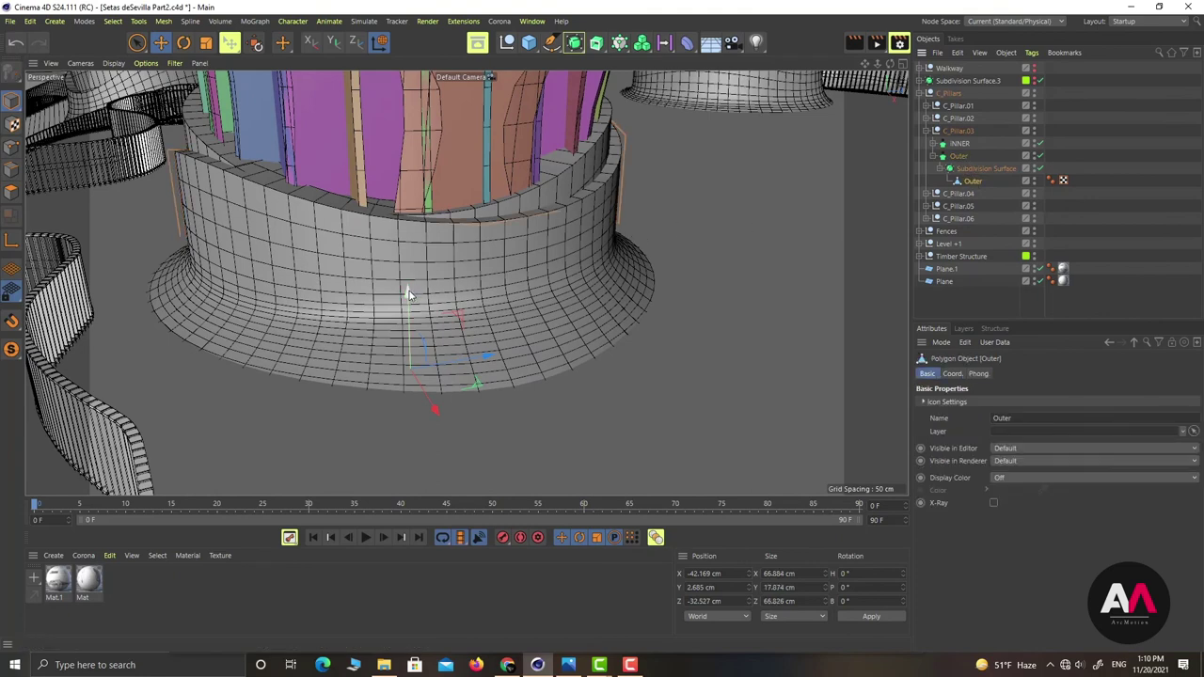
drag(407, 293, 412, 297)
click(963, 145)
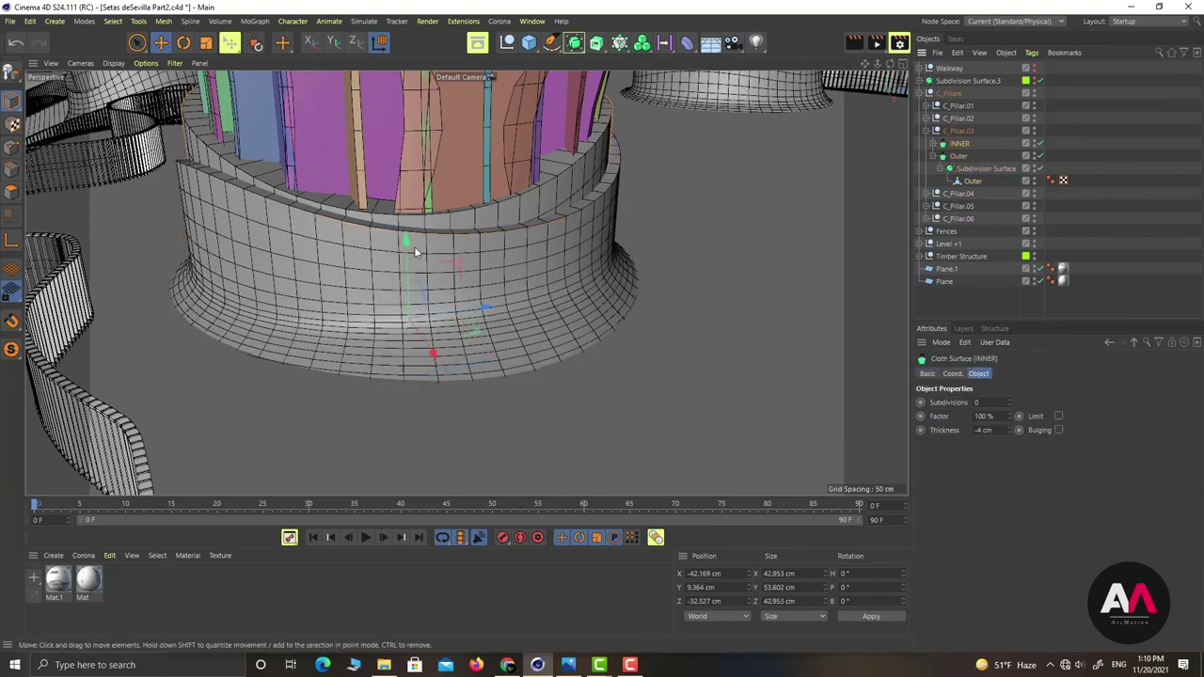
drag(415, 252, 576, 229)
scroll(527, 211, down, 5)
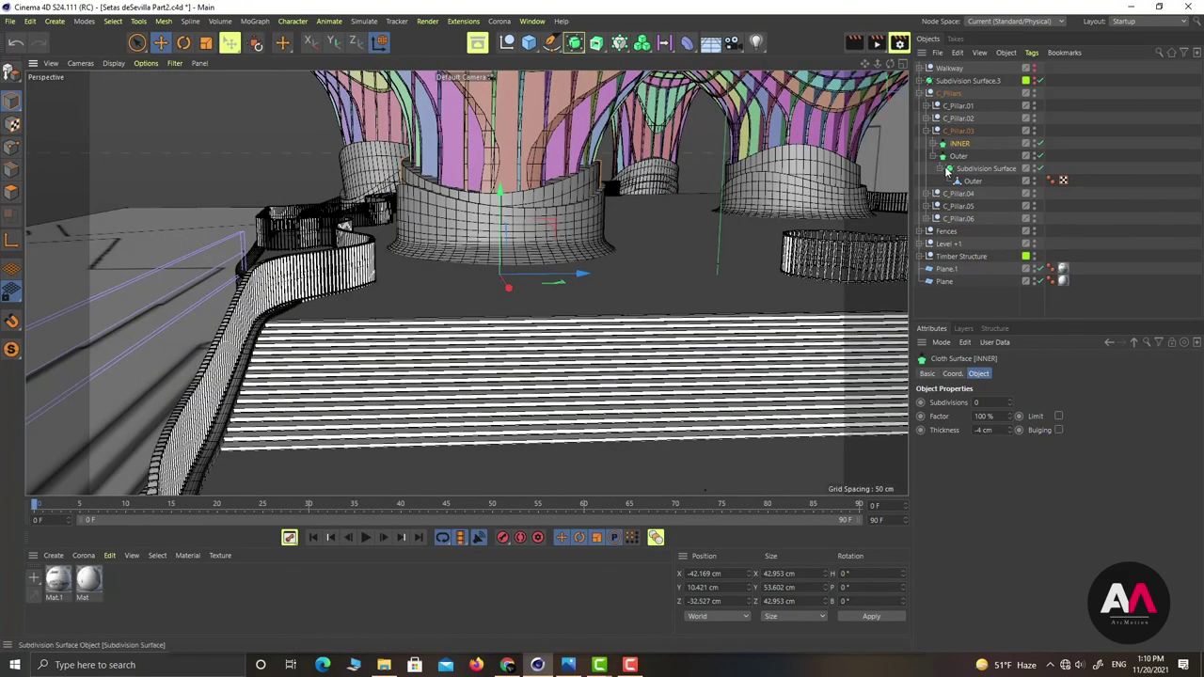
Collapse the C_Pillar.03 and C_Pillars groups and clear the object selection
click(927, 131)
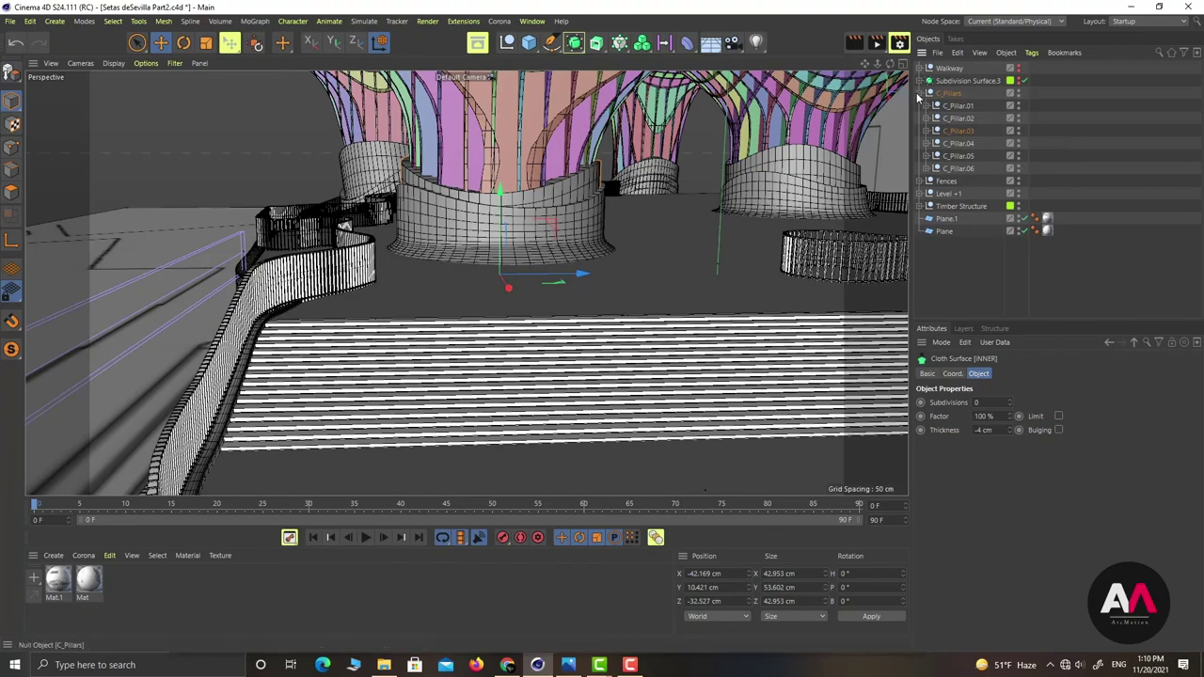
click(919, 93)
click(957, 177)
Make the hidden Walkway group visible again on top of the timber canopy
alt+right_drag(525, 264, 488, 288)
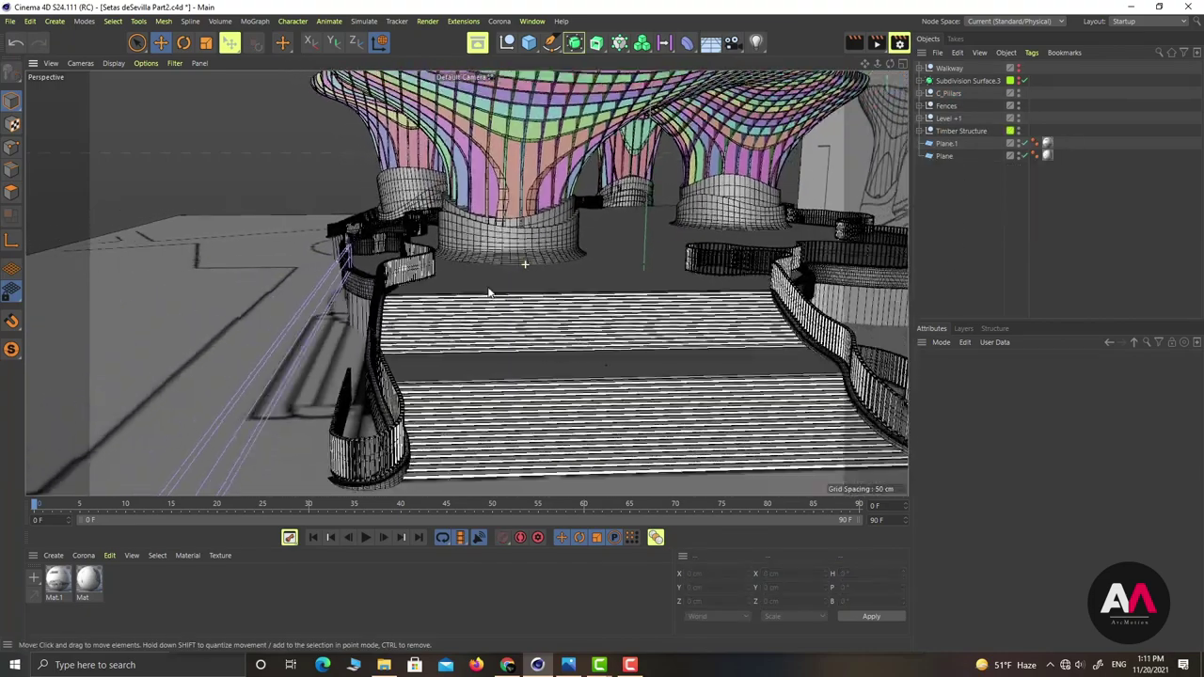
alt+drag(488, 293, 723, 294)
alt+right_drag(723, 294, 516, 246)
alt+drag(552, 212, 620, 199)
alt+right_drag(619, 199, 710, 190)
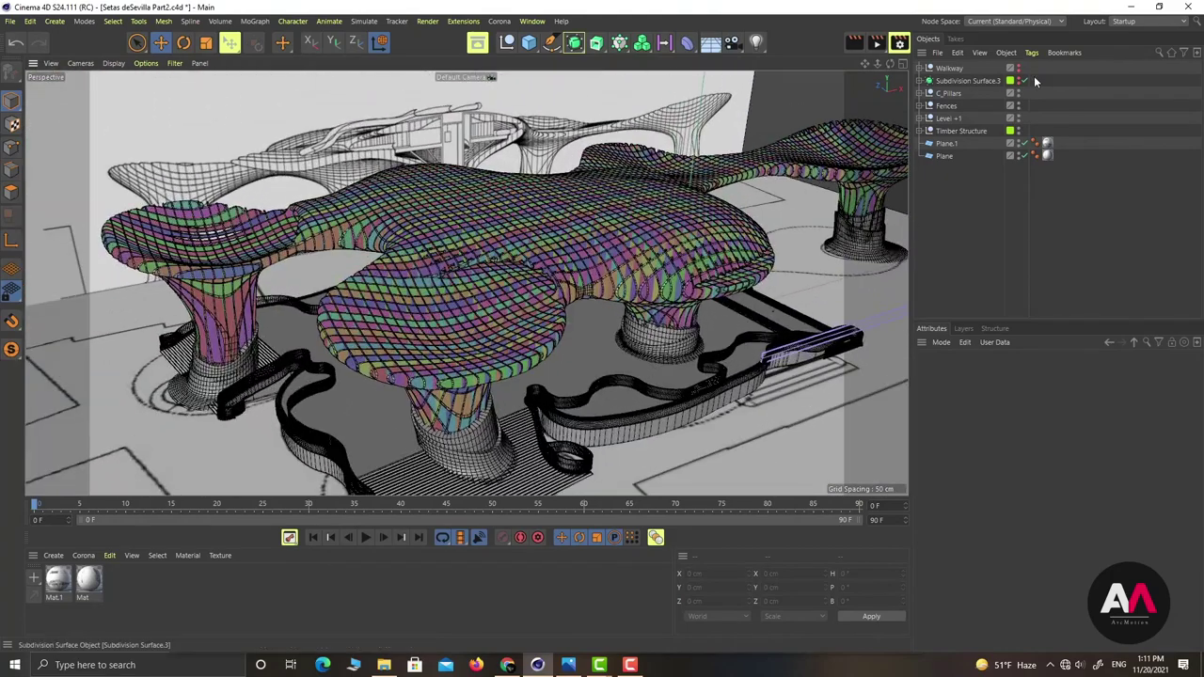
click(1019, 68)
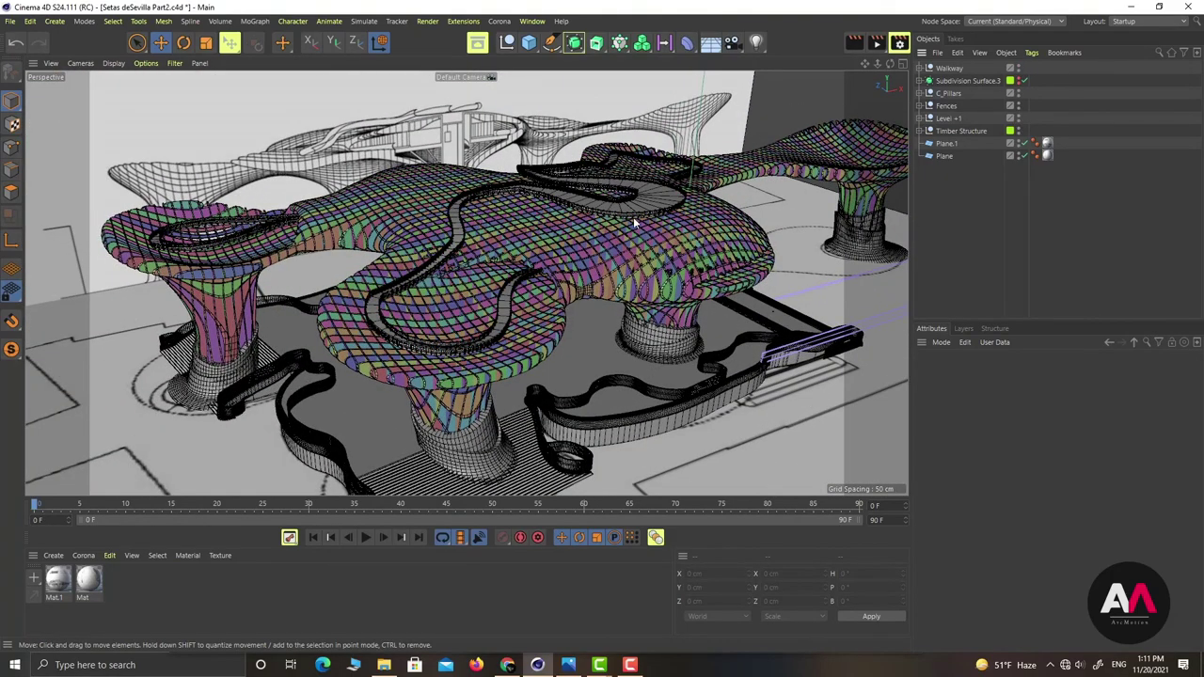
Examine the walkway, pillar bases, stairs and fences of the assembled model up close and from several sides
scroll(635, 223, up, 6)
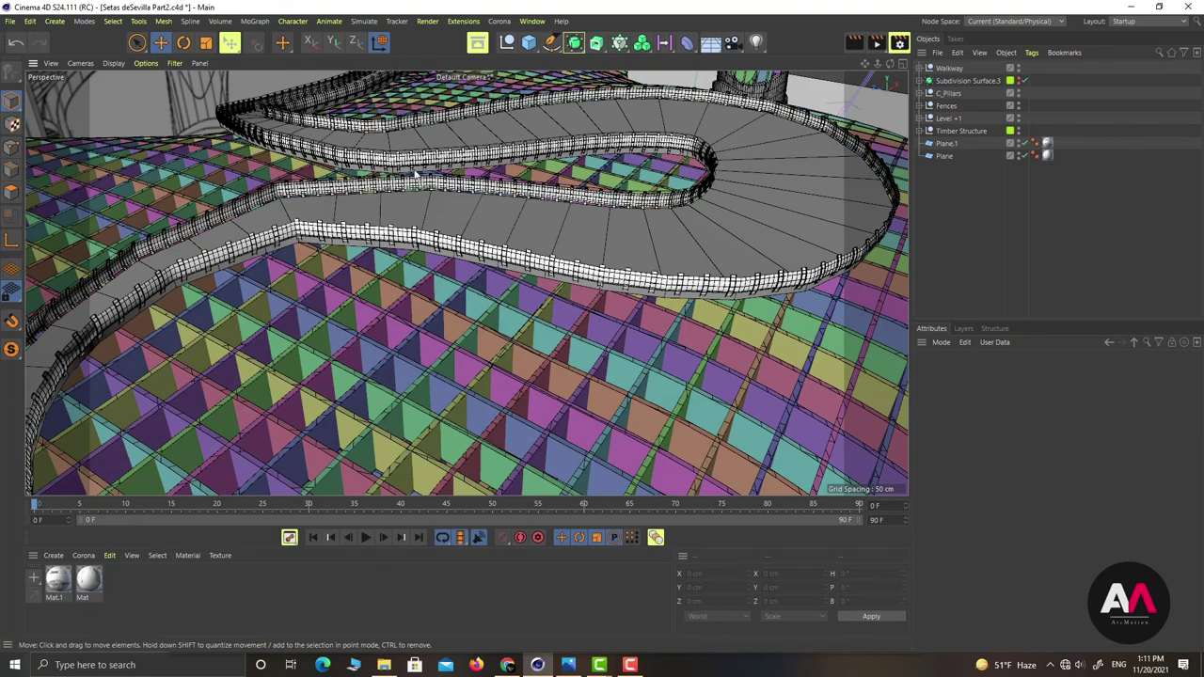
scroll(424, 181, down, 8)
alt+drag(430, 310, 495, 295)
alt+right_drag(496, 295, 715, 399)
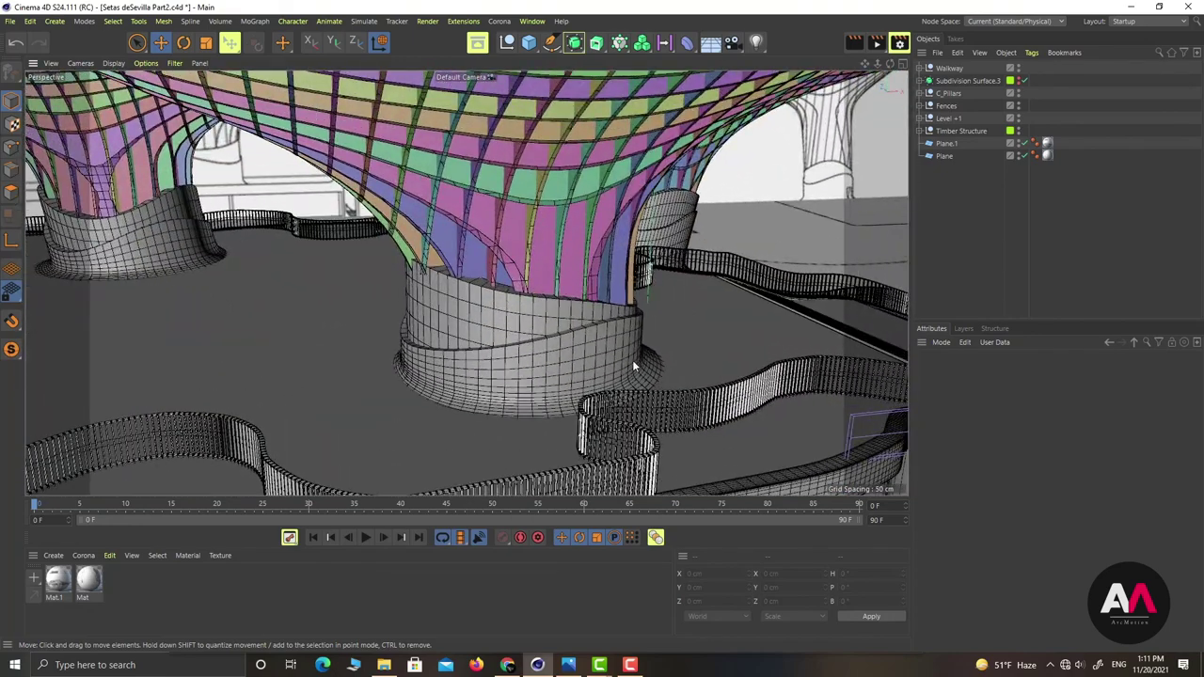
alt+drag(550, 327, 355, 273)
scroll(355, 282, down, 7)
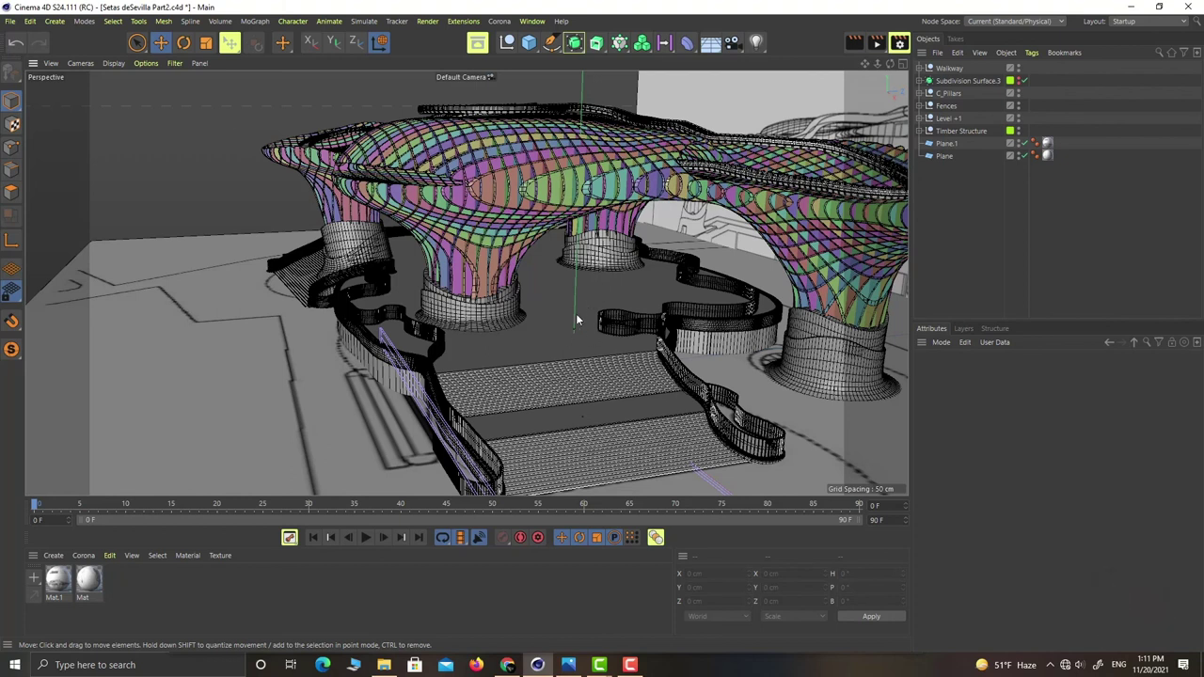
alt+drag(530, 315, 385, 353)
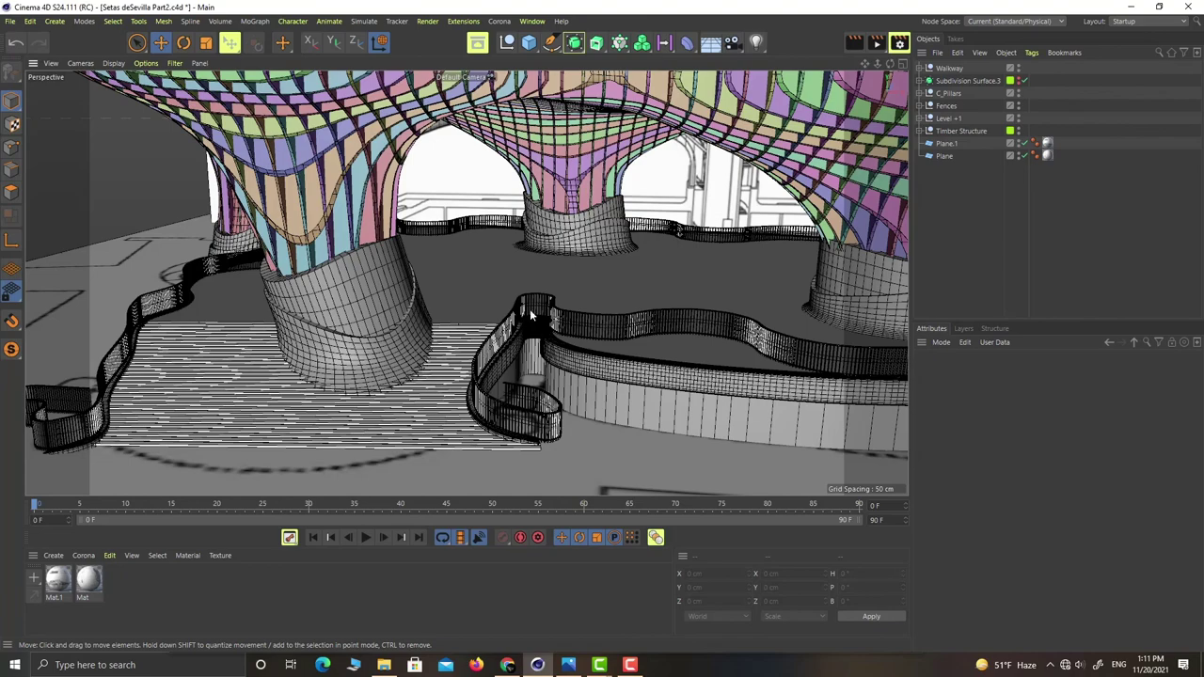
alt+right_drag(507, 313, 480, 362)
alt+drag(456, 270, 606, 209)
alt+right_drag(606, 209, 633, 229)
alt+drag(633, 230, 684, 278)
alt+right_drag(712, 284, 786, 268)
alt+drag(698, 270, 576, 213)
alt+right_drag(564, 220, 488, 303)
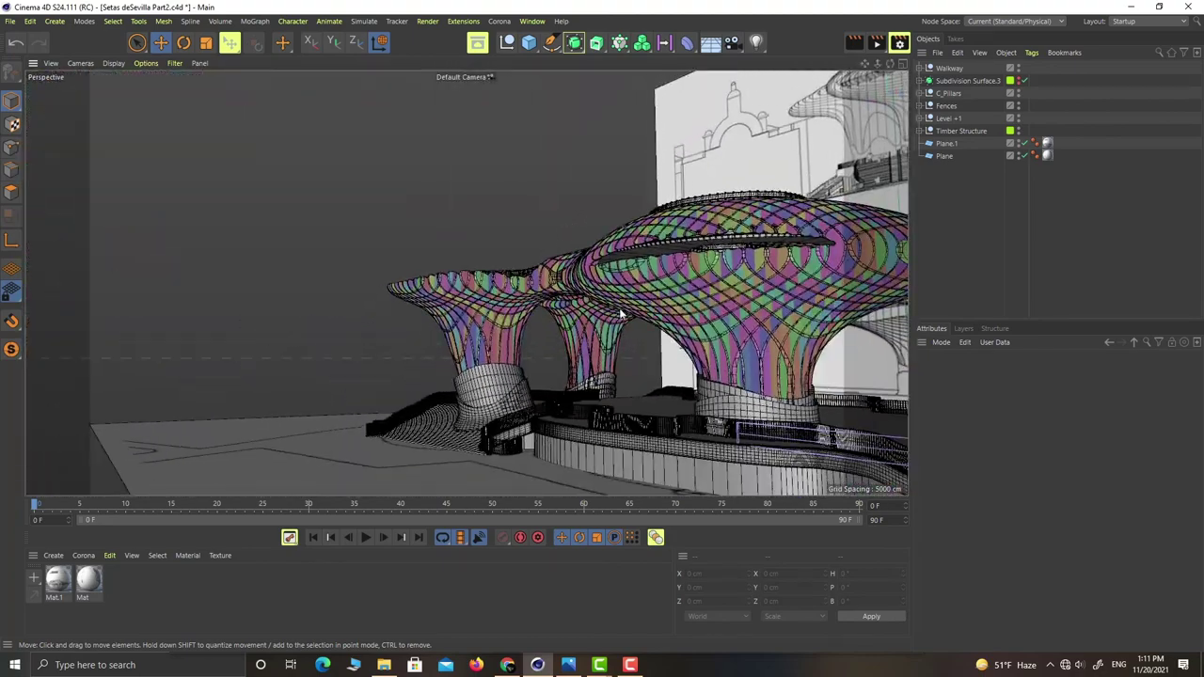
alt+middle_drag(621, 314, 335, 307)
alt+drag(569, 303, 672, 245)
Lower the whole Walkway group to about Y -1.3 cm so it sits closer to the canopy
click(950, 68)
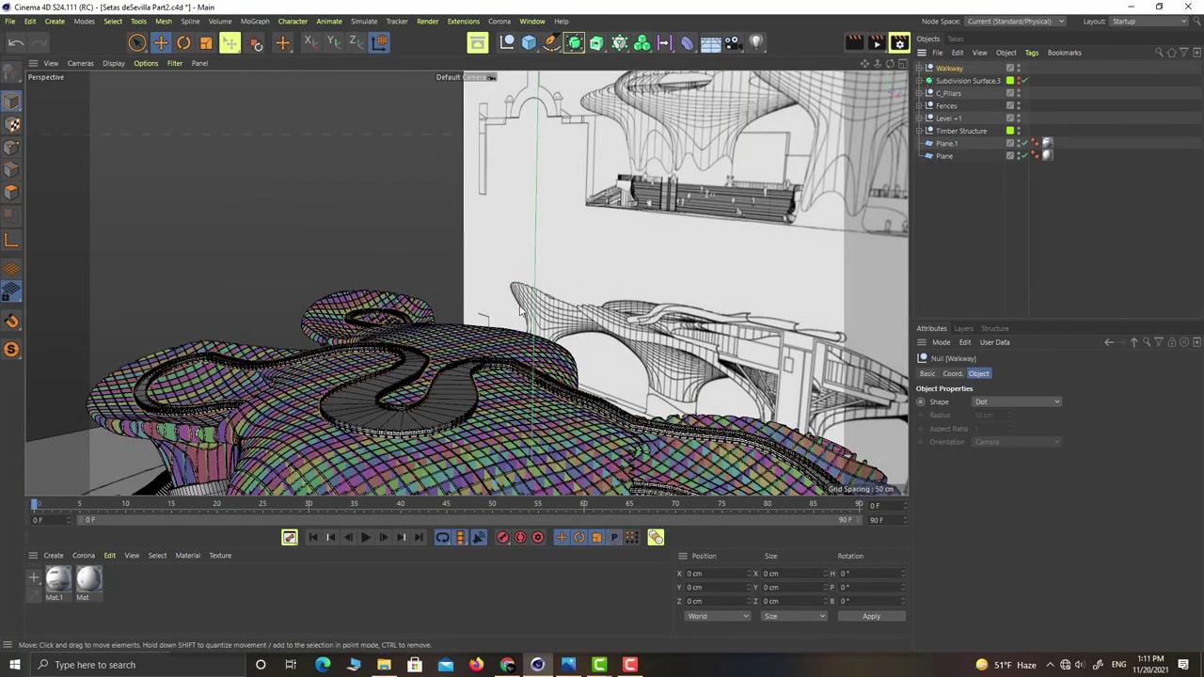
alt+right_drag(520, 312, 494, 352)
alt+right_drag(546, 436, 553, 416)
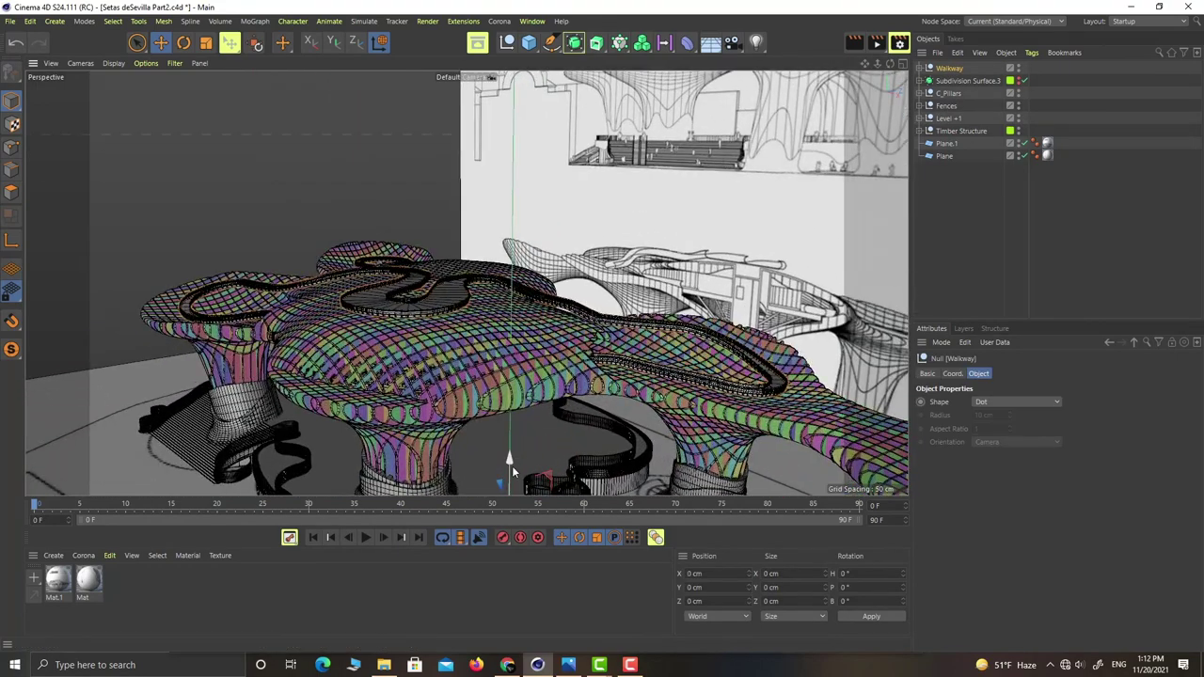
drag(510, 466, 515, 472)
scroll(618, 324, down, 5)
alt+drag(646, 324, 594, 329)
scroll(651, 349, up, 2)
alt+middle_drag(649, 332, 647, 309)
scroll(669, 330, up, 4)
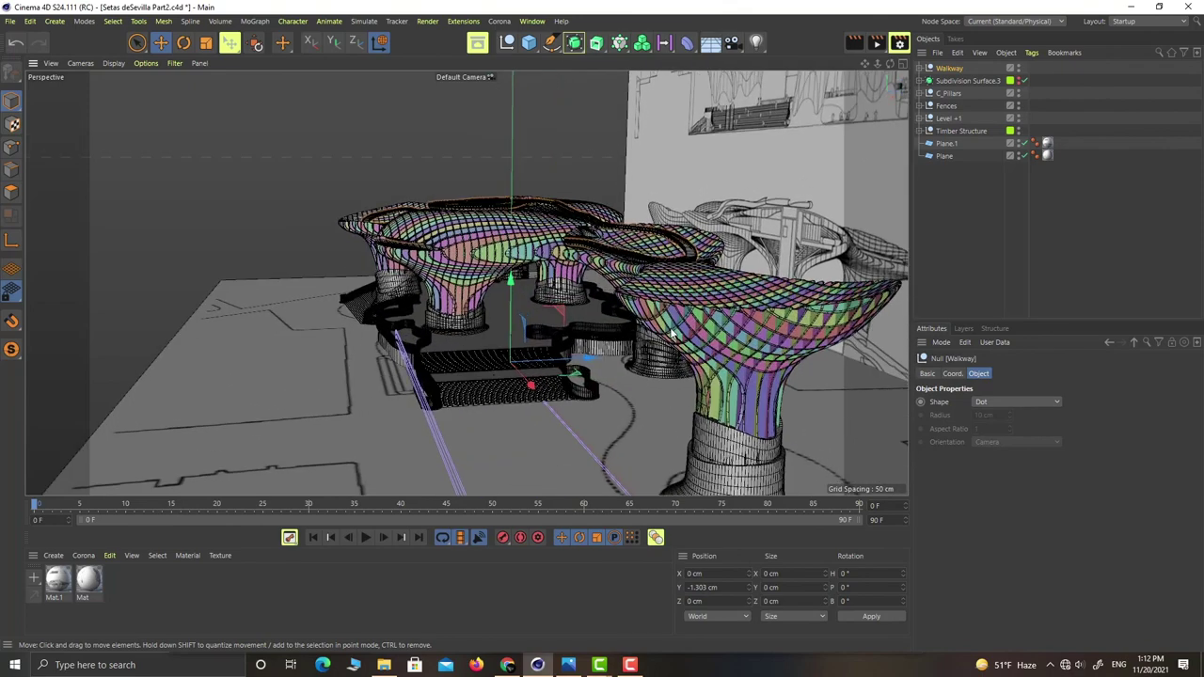
alt+drag(671, 334, 640, 422)
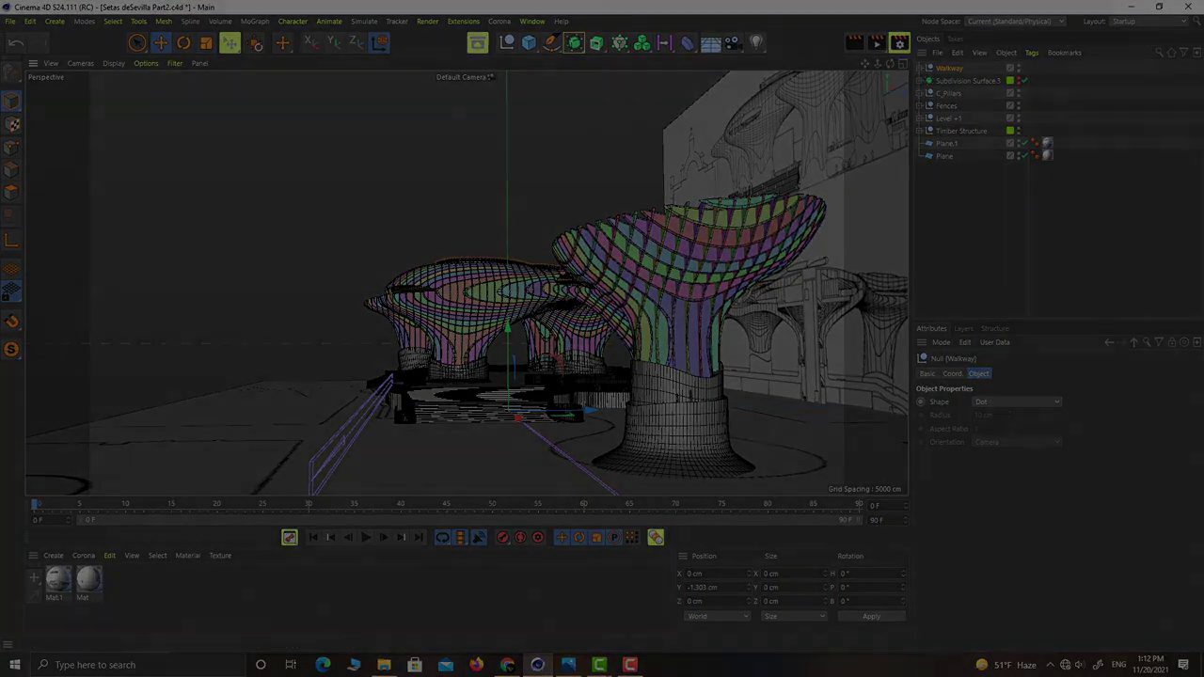